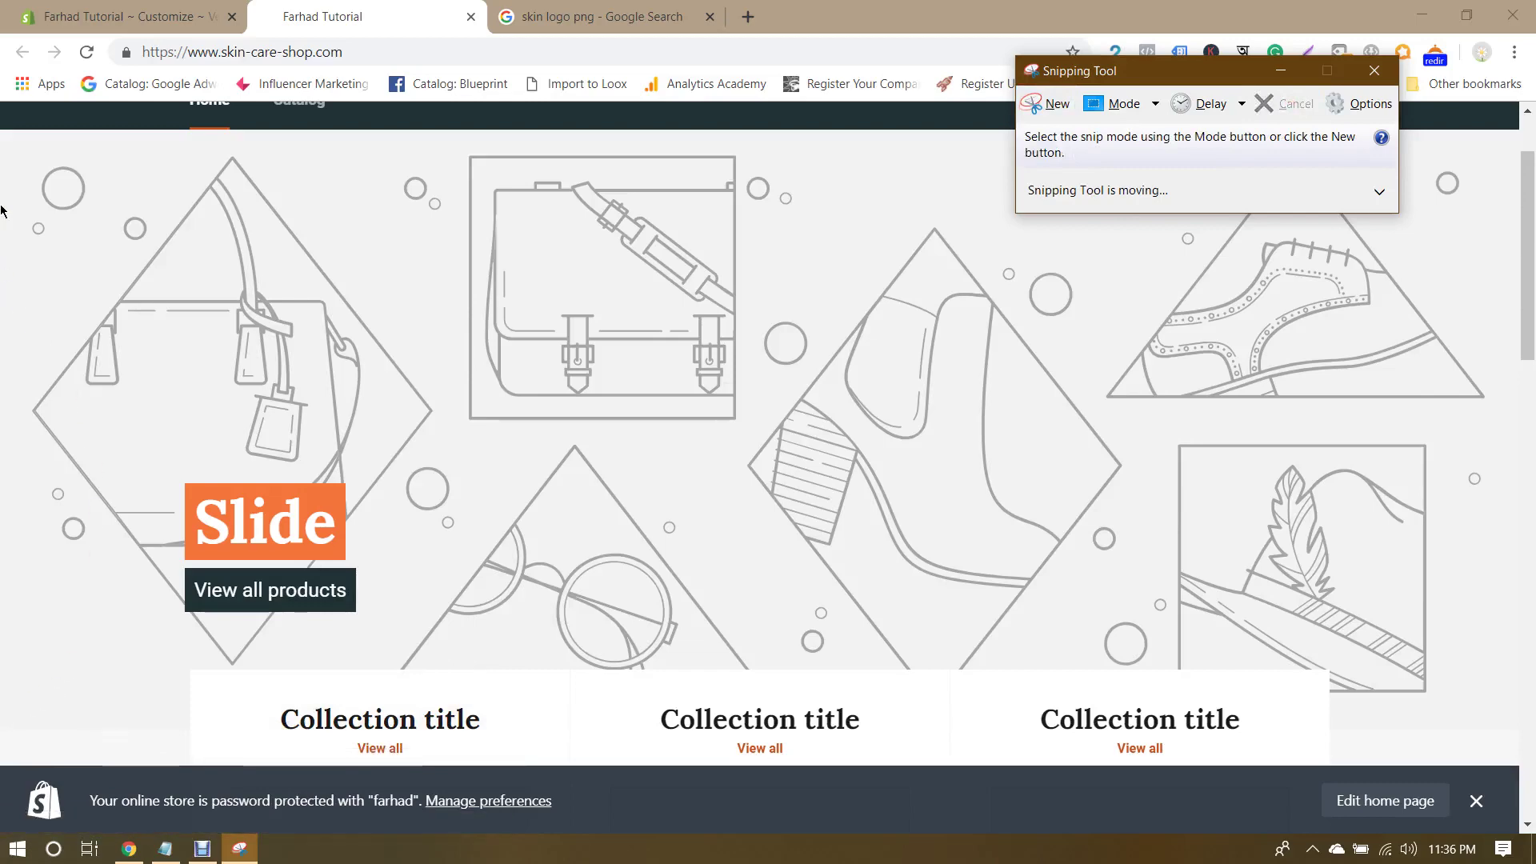
Step: Snip the store homepage's slideshow banner with a new Snipping Tool capture and start saving it
click(1049, 104)
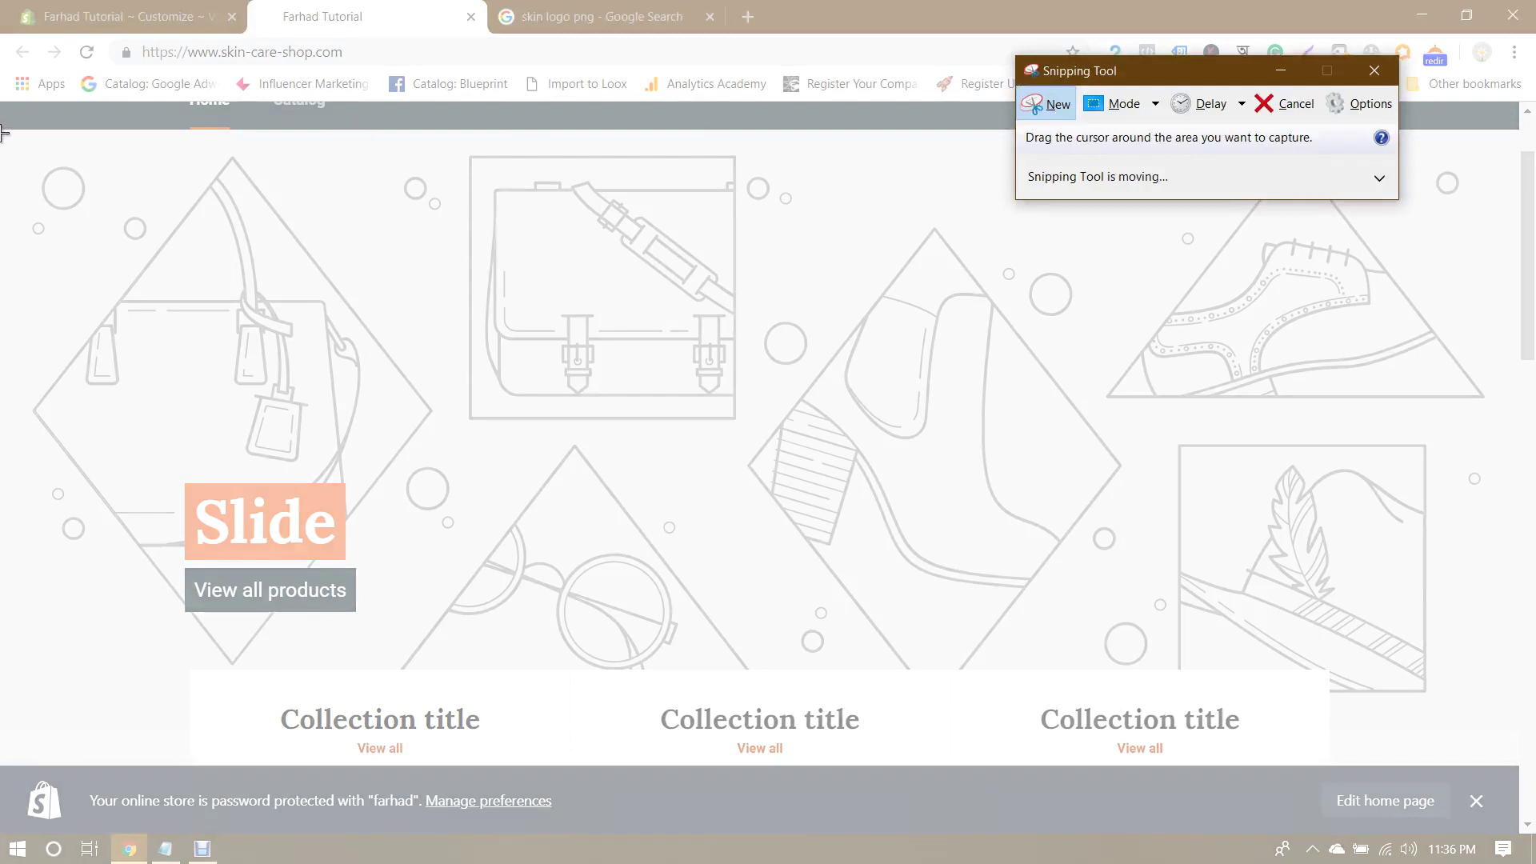
drag(2, 129, 1521, 723)
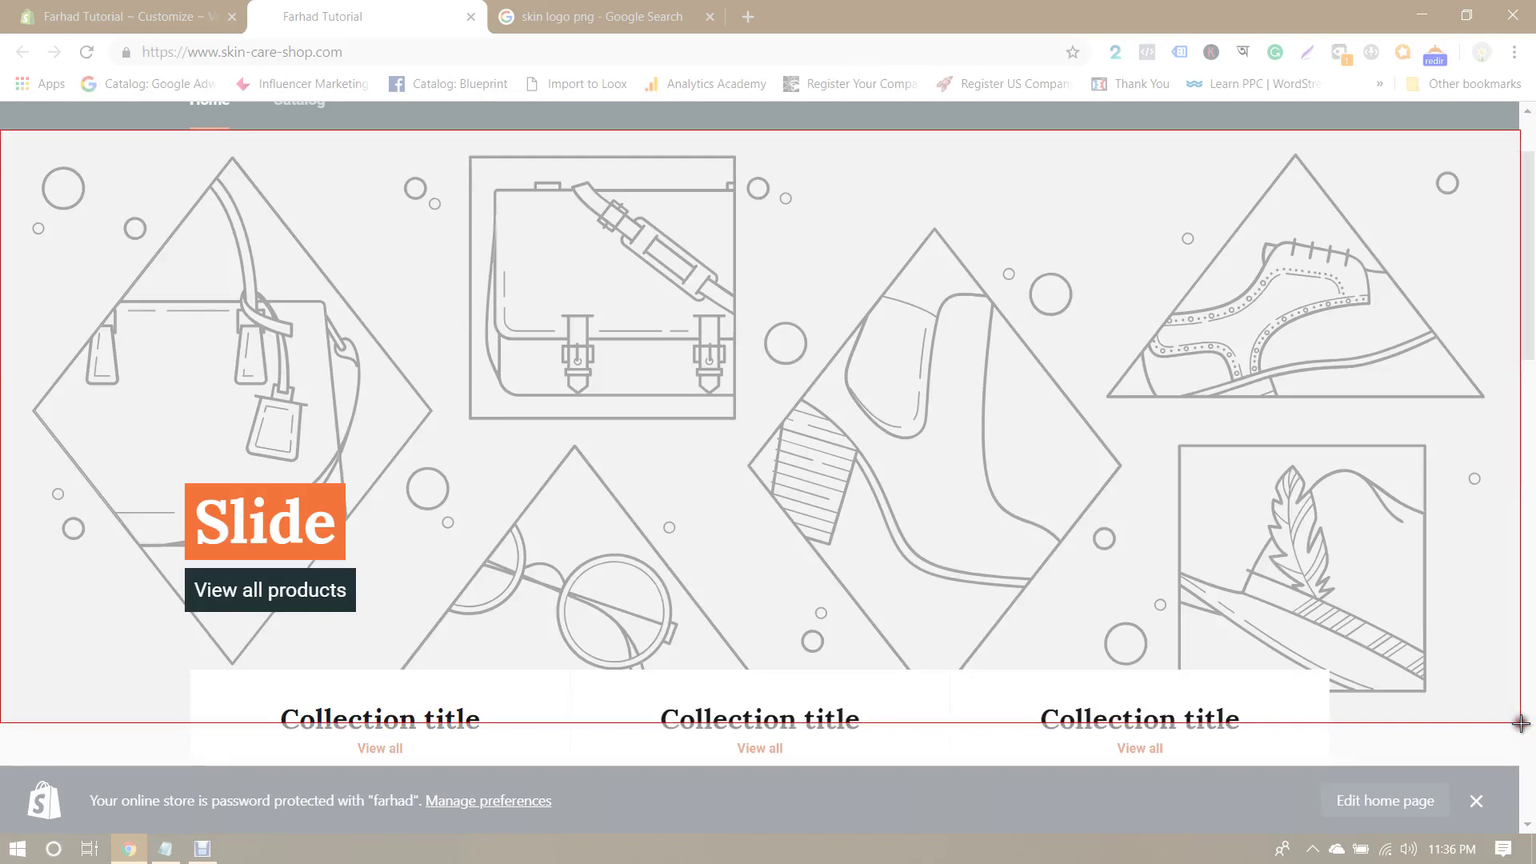
drag(1521, 723, 1521, 723)
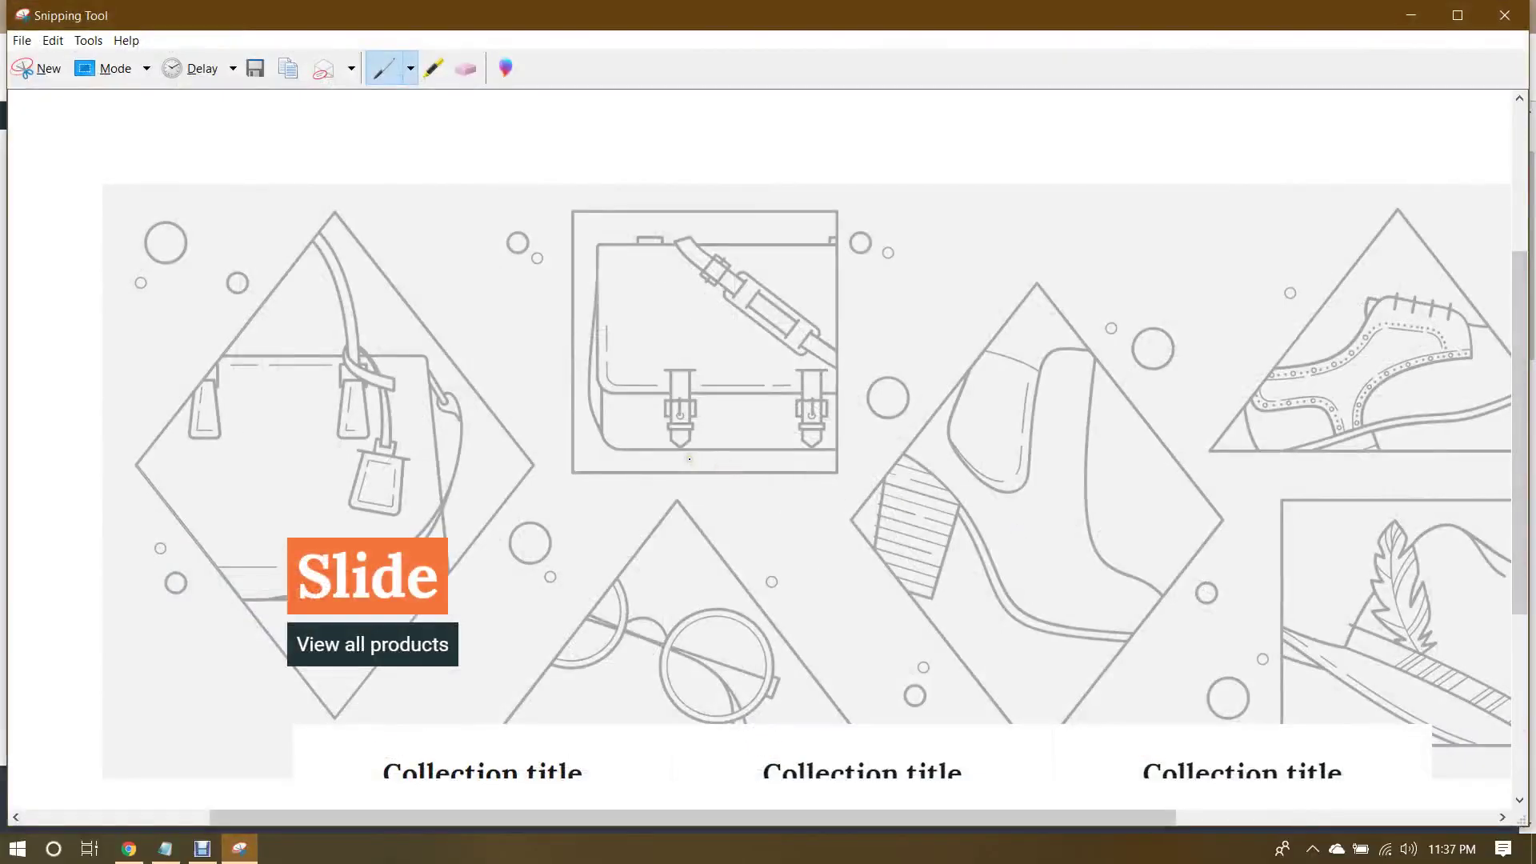
scroll(720, 483, down, 3)
scroll(752, 508, up, 1)
scroll(752, 508, up, 1)
scroll(755, 509, down, 1)
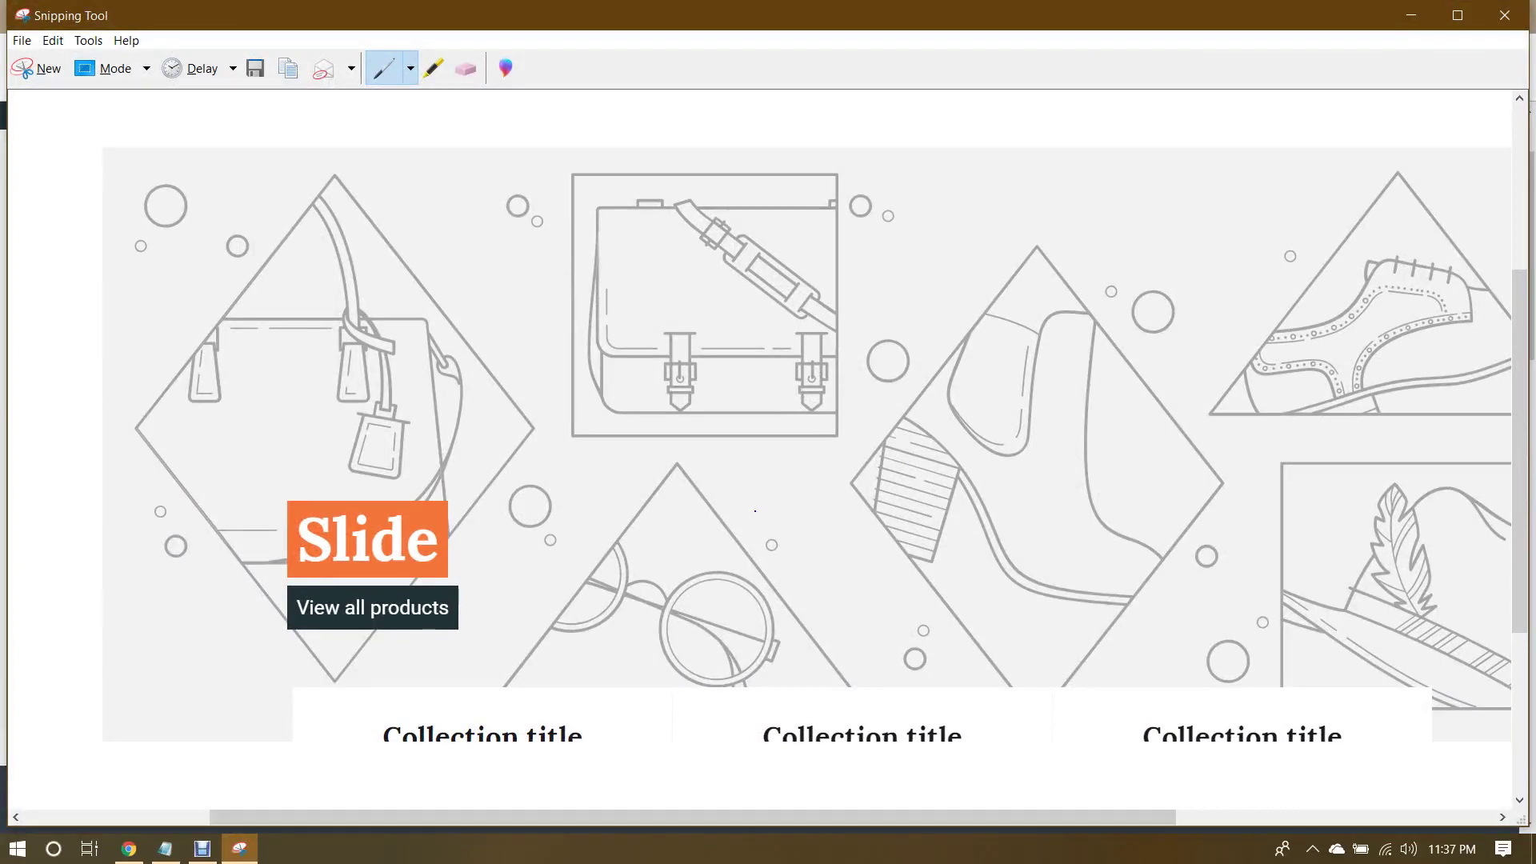
key(ctrl+s)
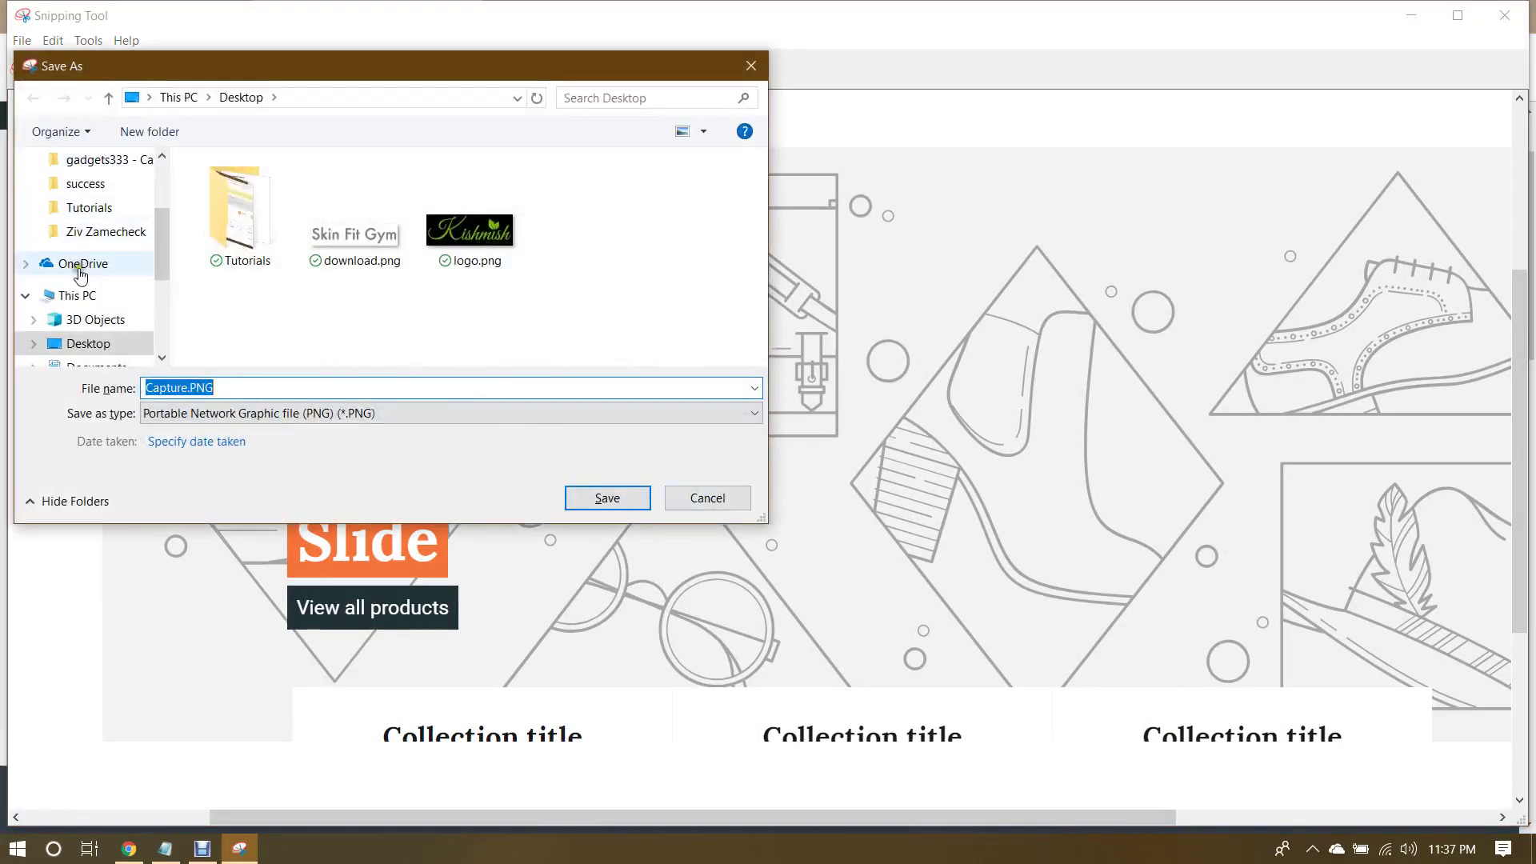
Step: Save the banner capture to the Desktop under the name theme, then close the snip window
scroll(76, 266, up, 2)
click(89, 201)
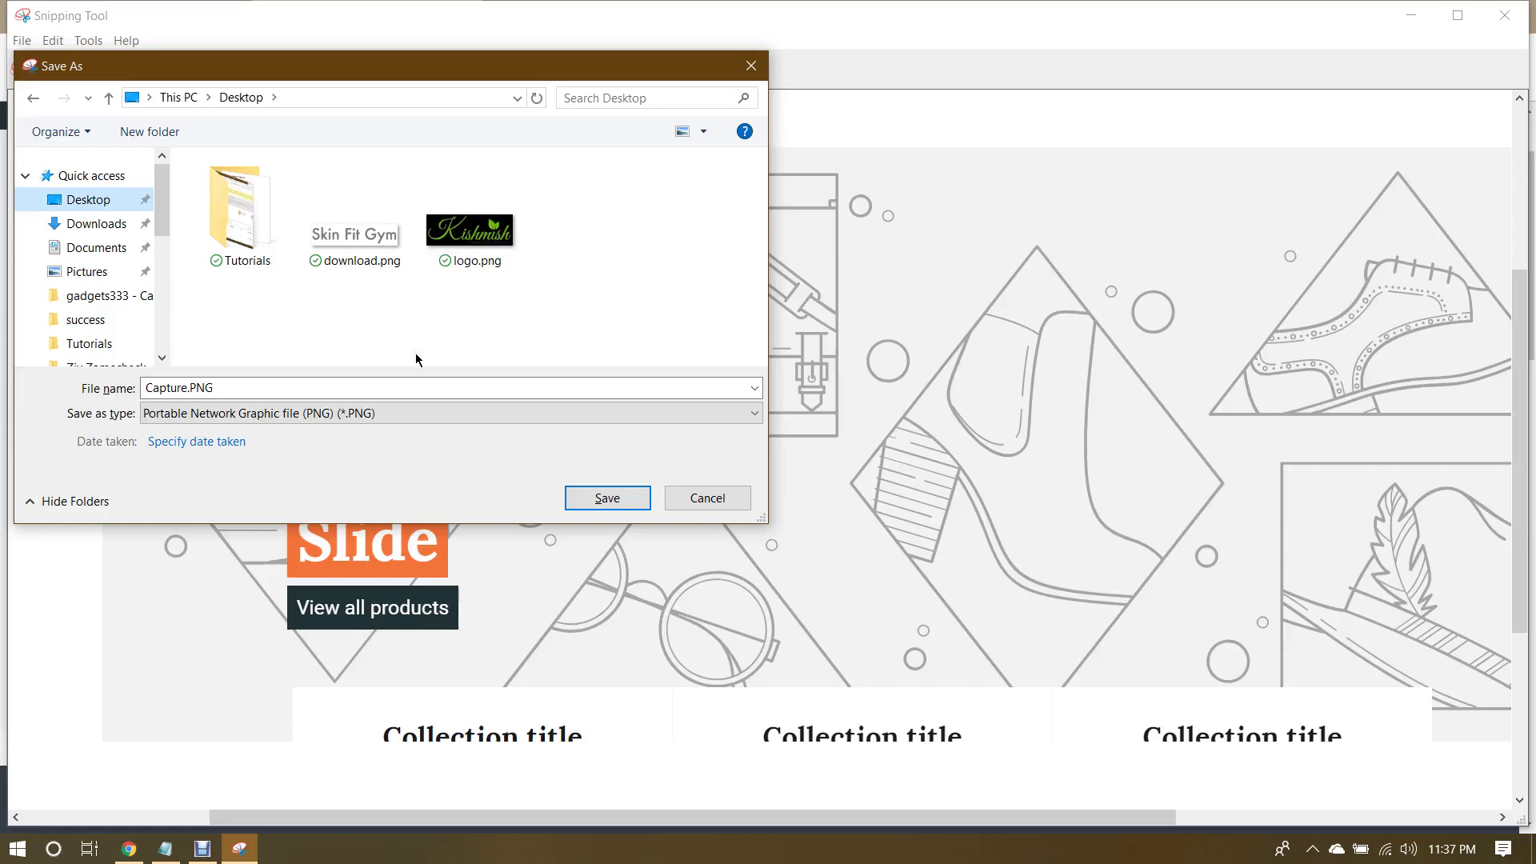
double_click(266, 386)
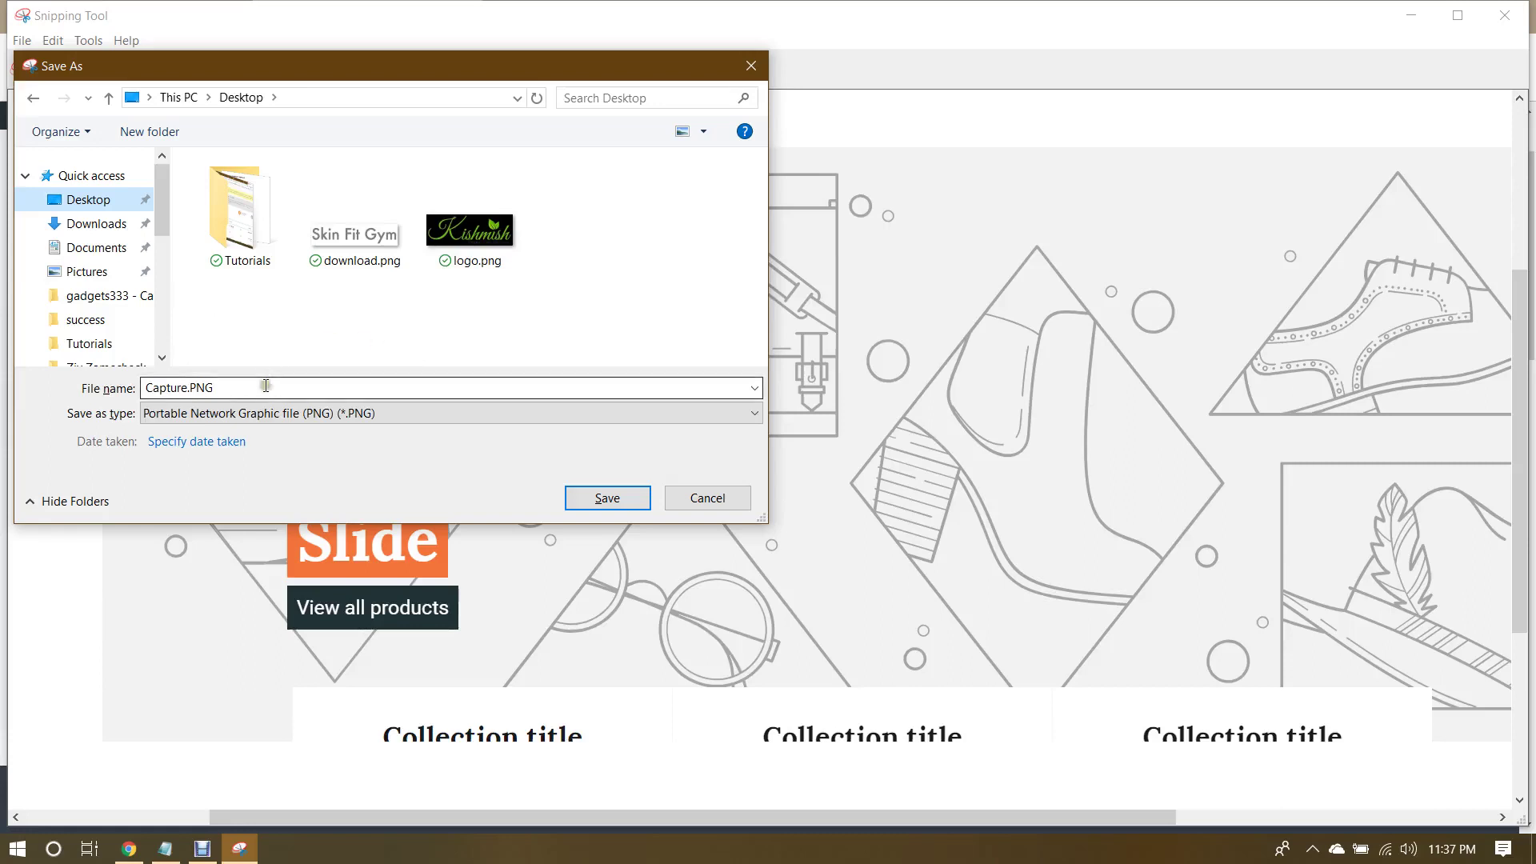
text(theme)
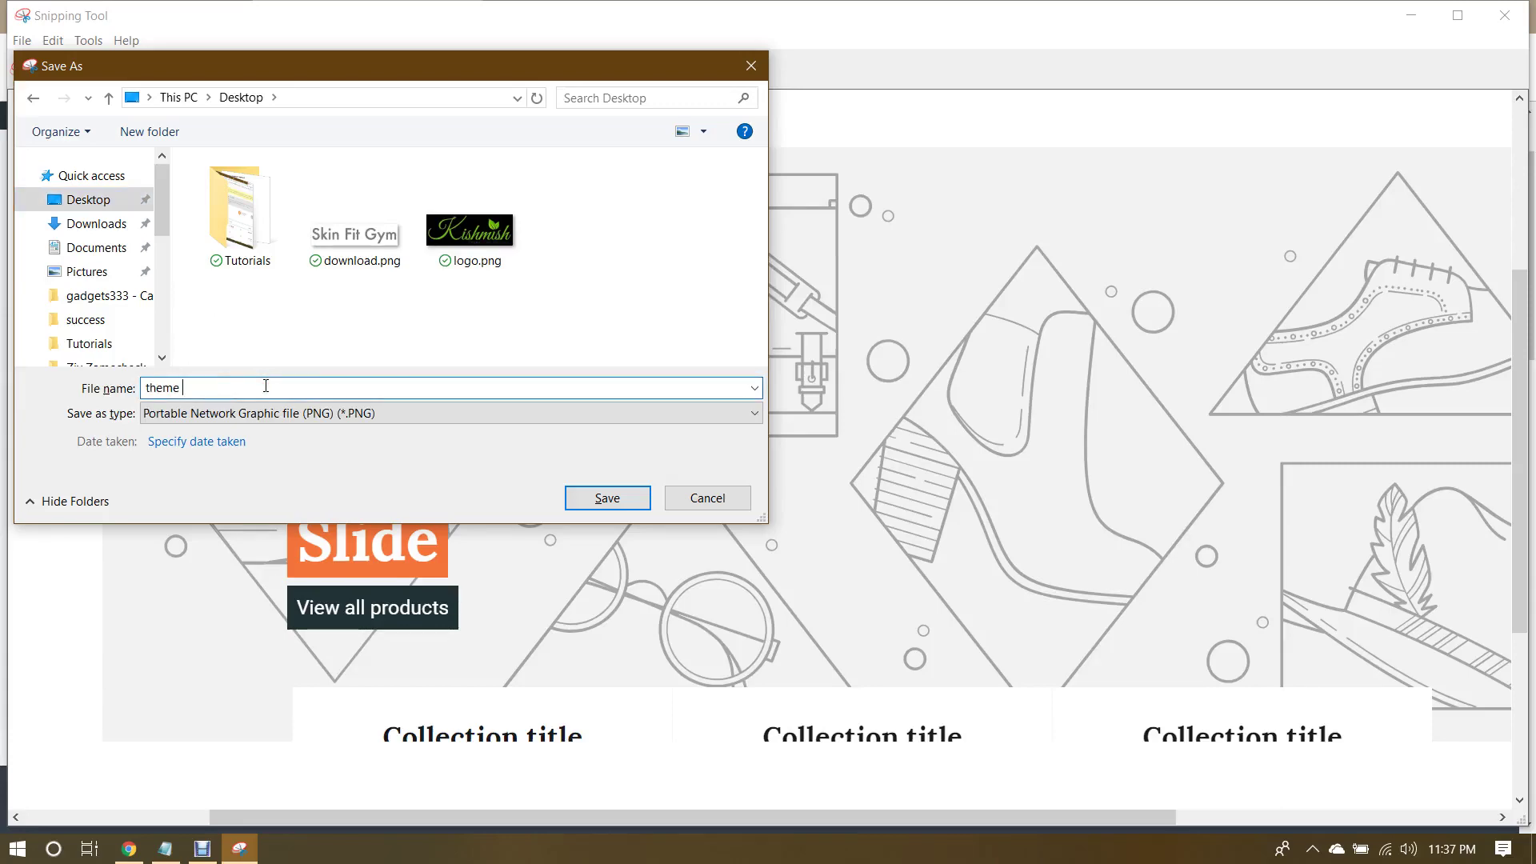
key(Return)
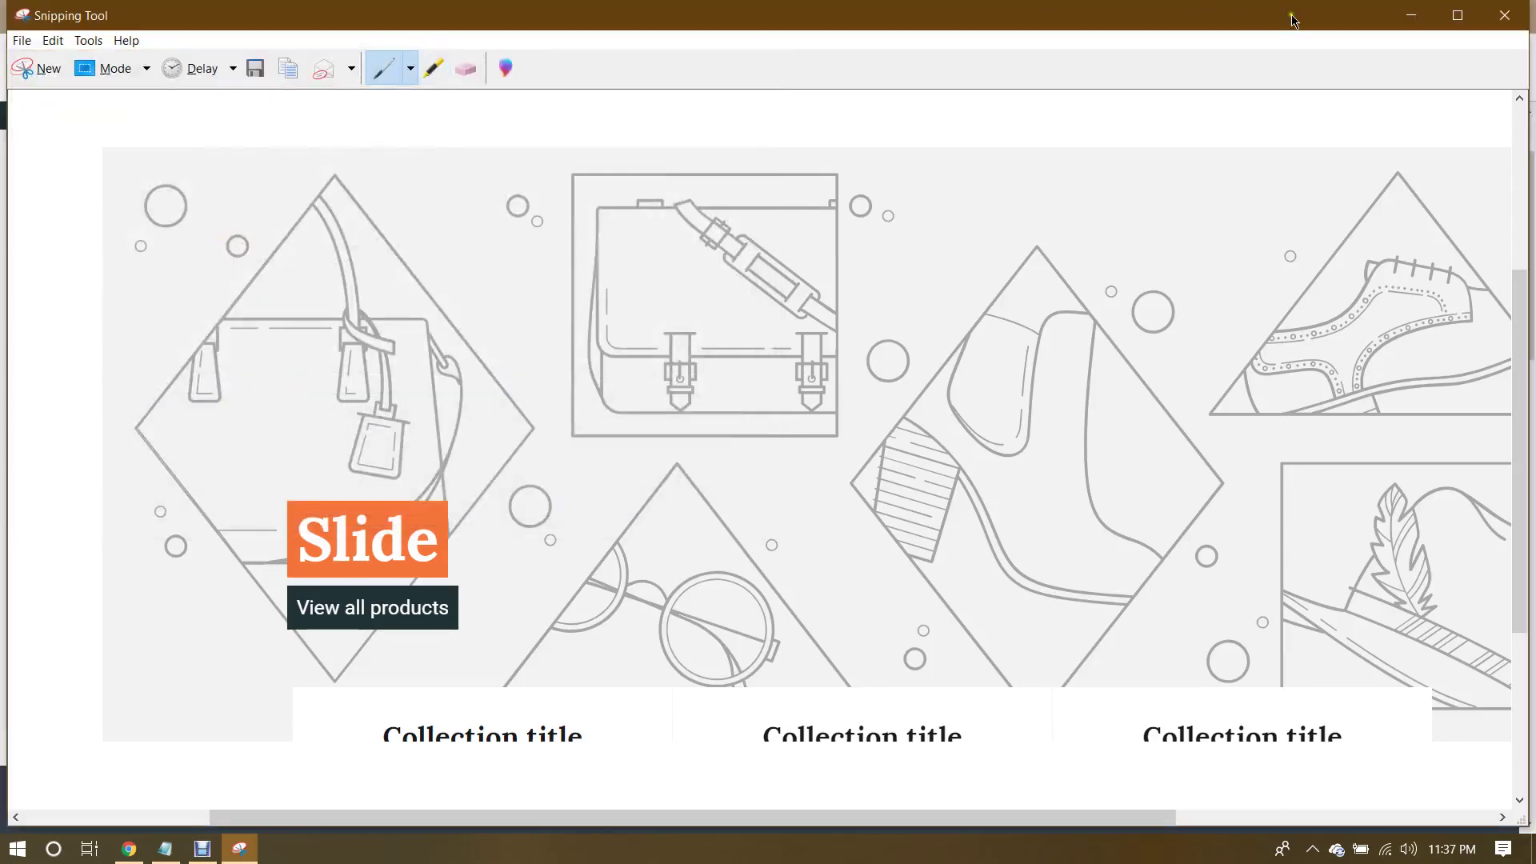
click(1503, 18)
Step: Show the Details properties of the desktop file theme 1.PNG, revealing 1902 x 743 pixels
click(1422, 12)
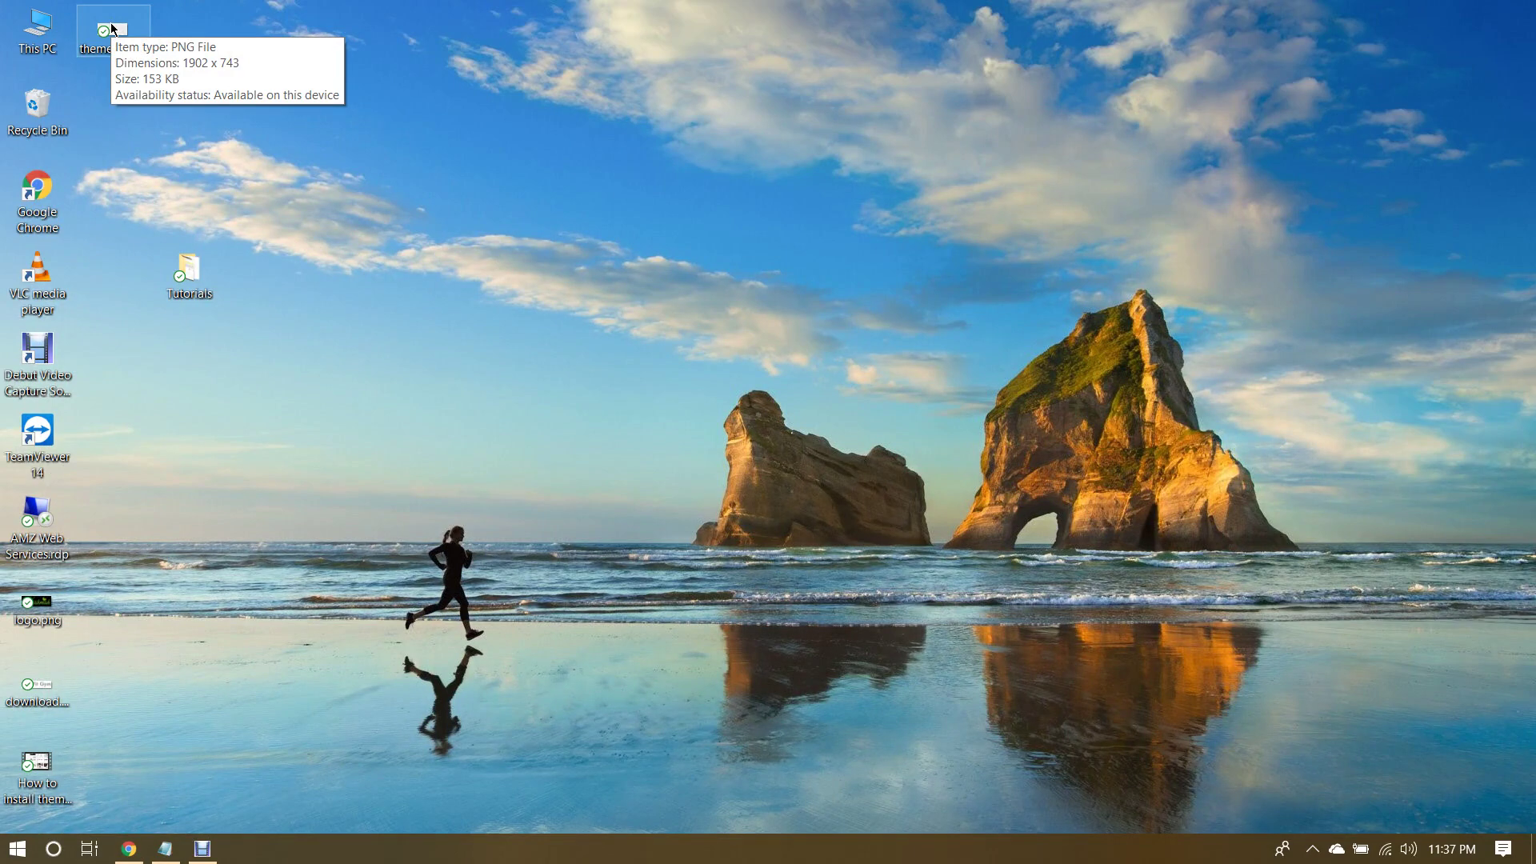
right_click(112, 25)
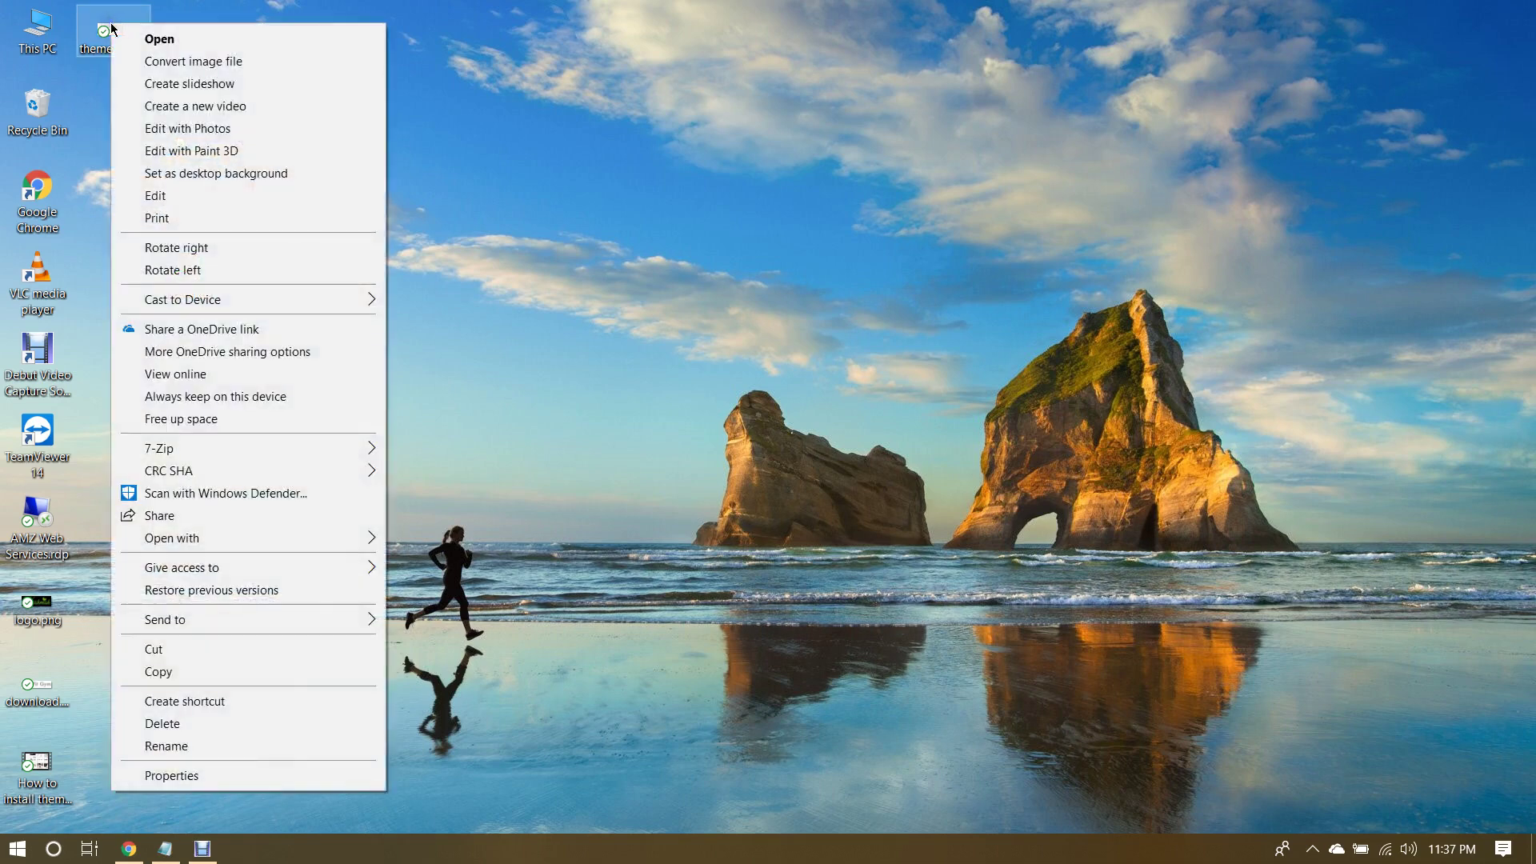
right_click(103, 28)
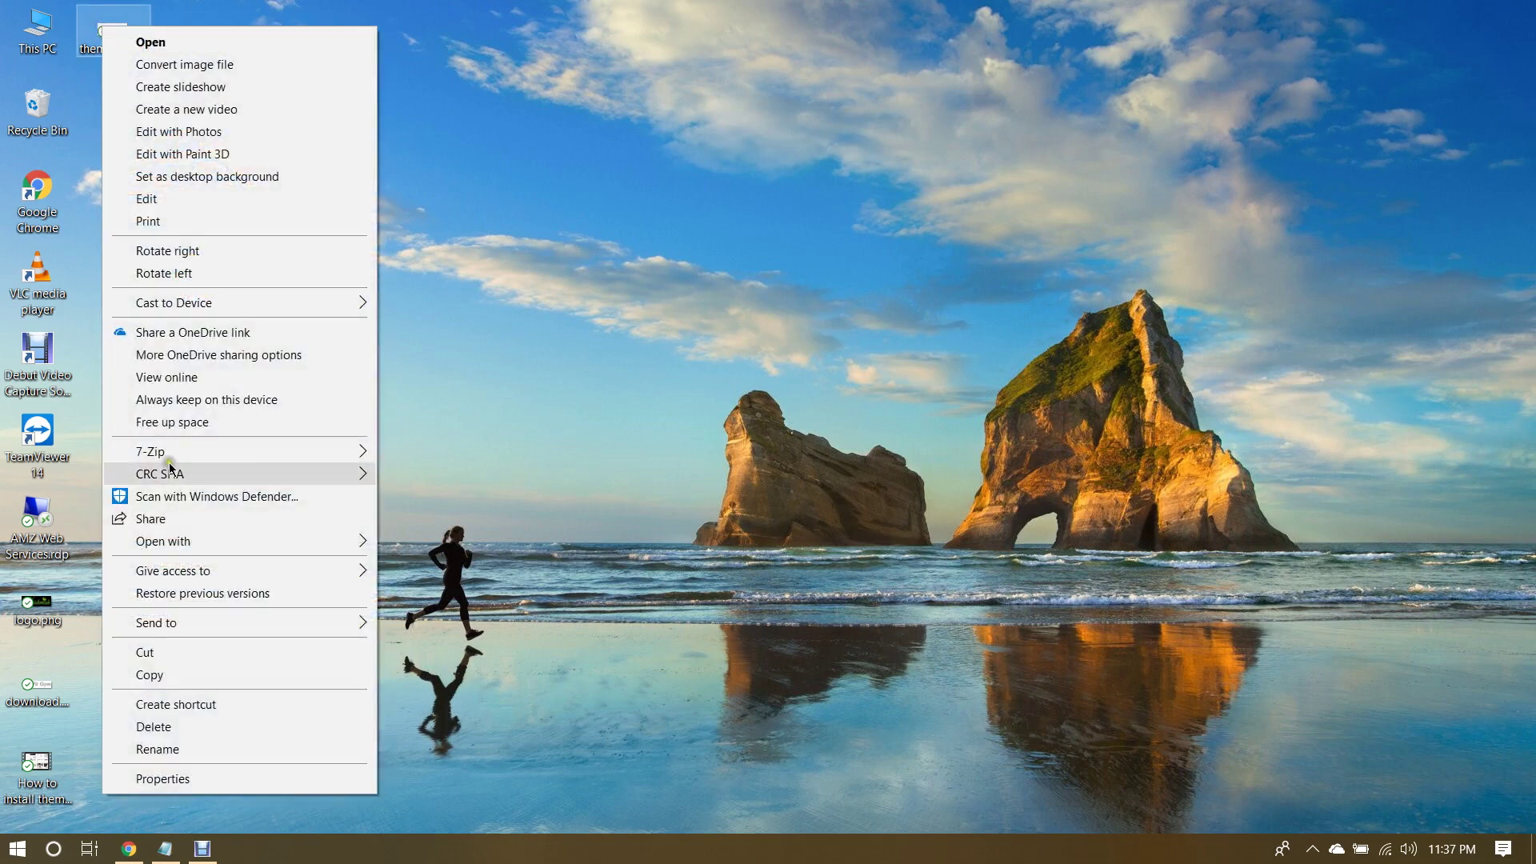
click(156, 779)
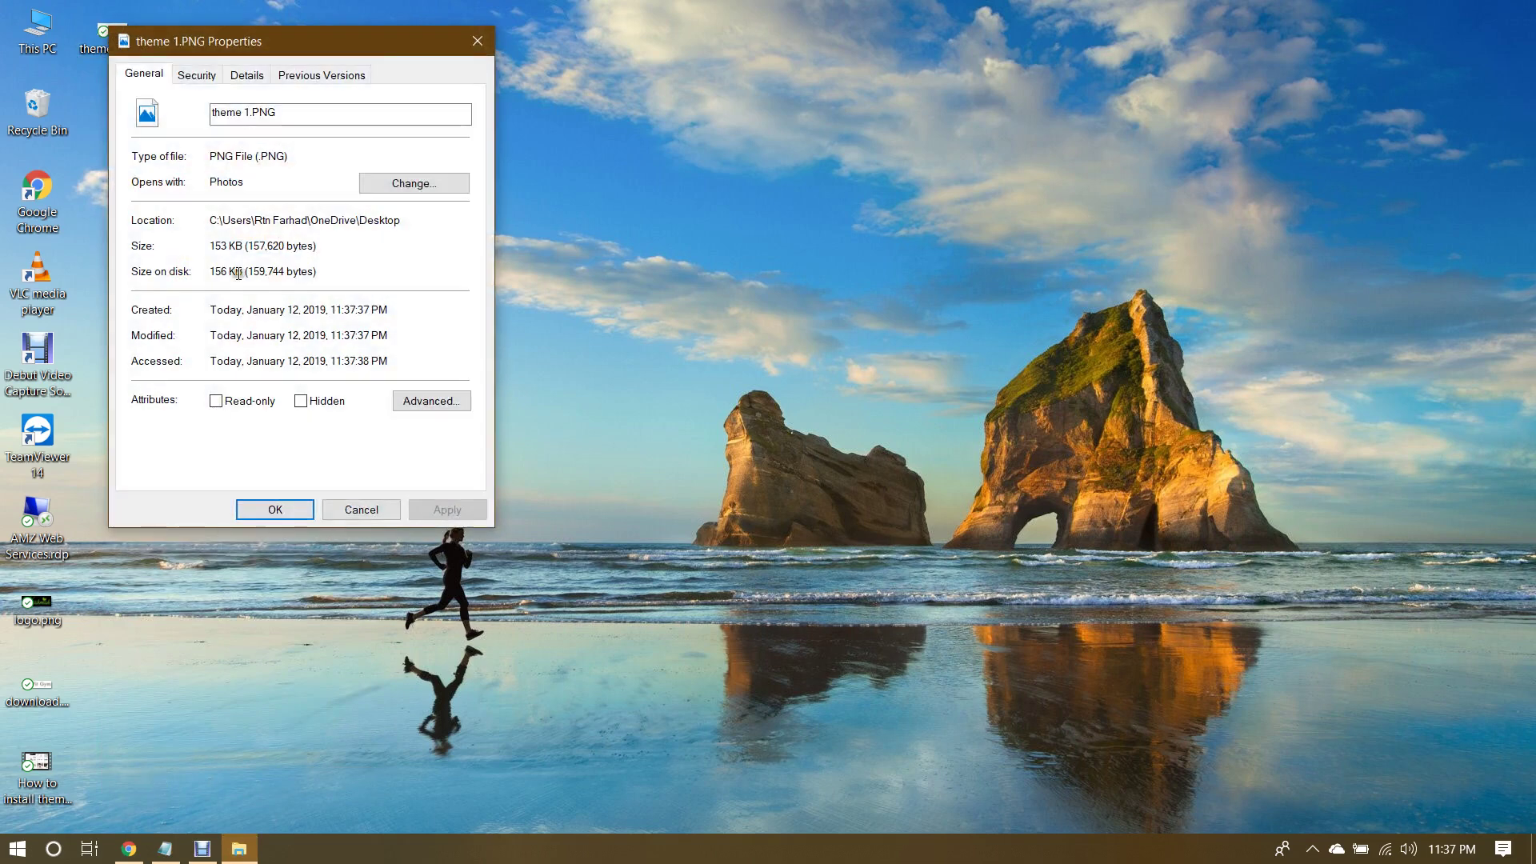
click(253, 77)
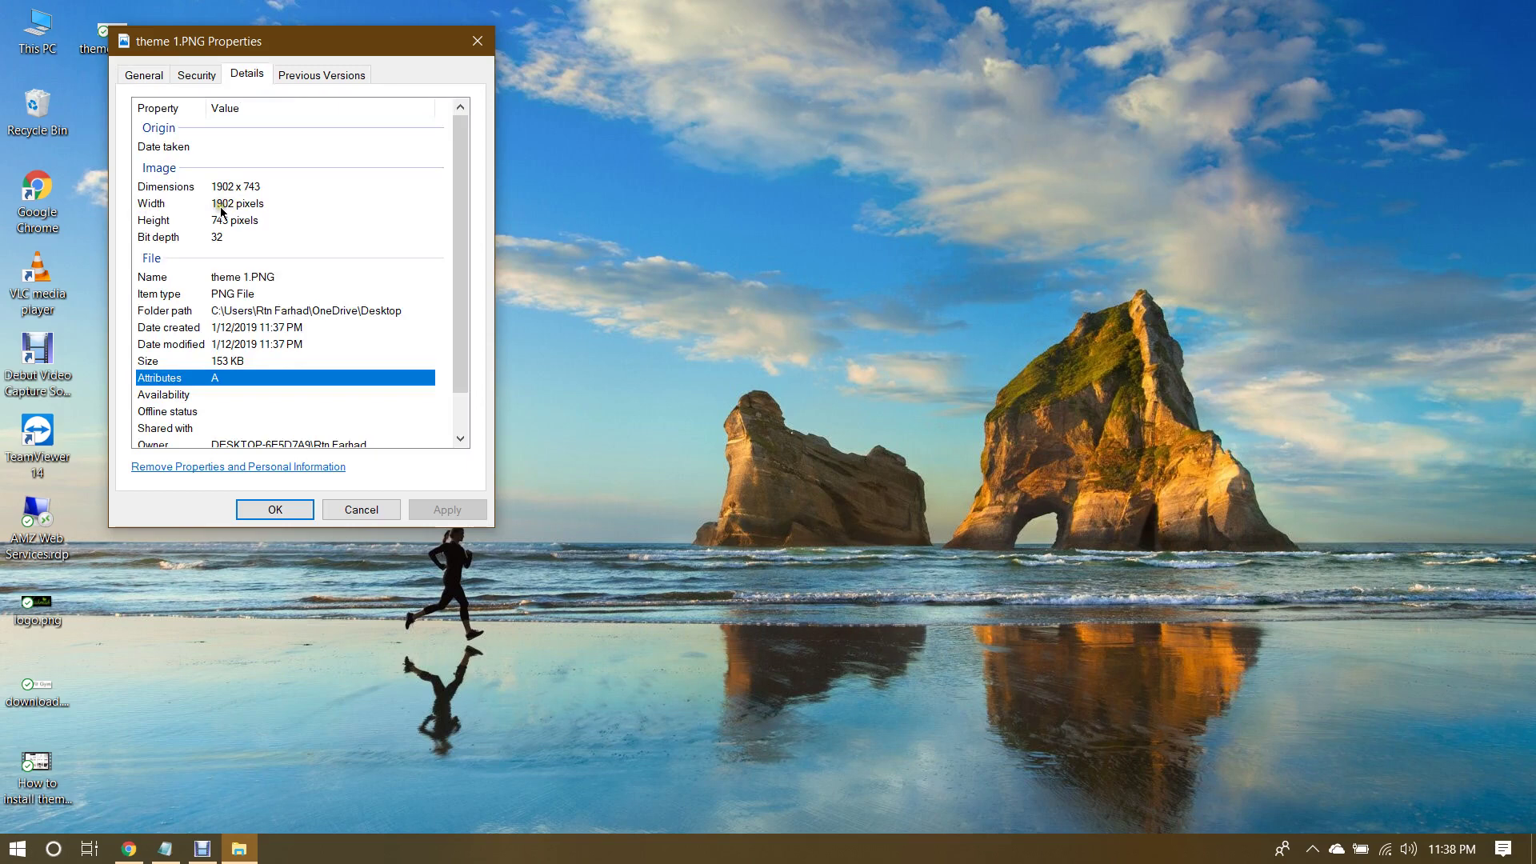
Step: Add the lines 'width - 1900px' and 'Height - 745px' below the SEO notes in tutorial info.txt
click(165, 849)
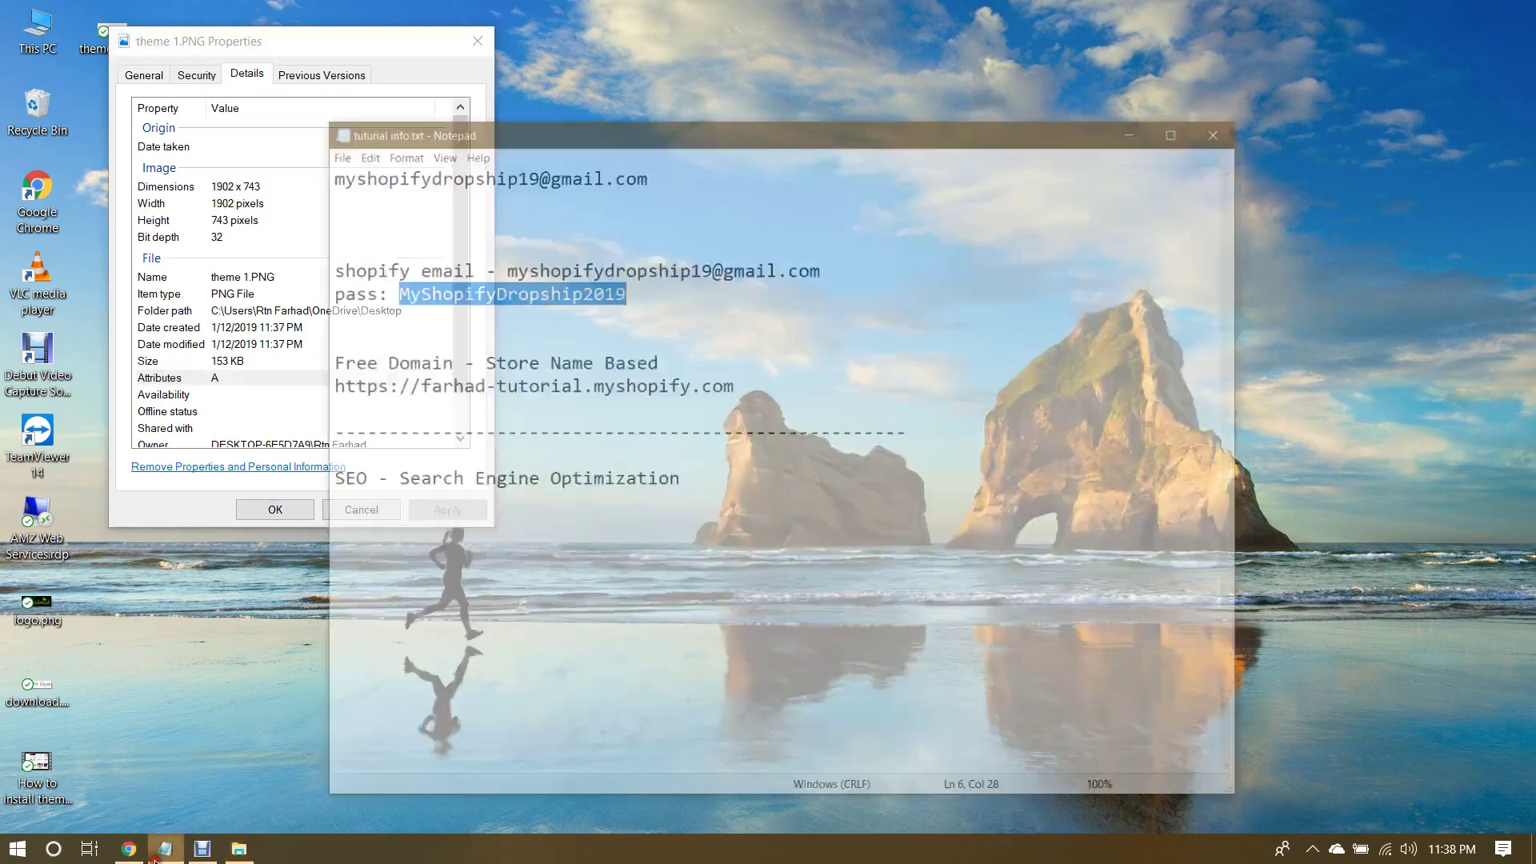
drag(806, 46, 1017, 43)
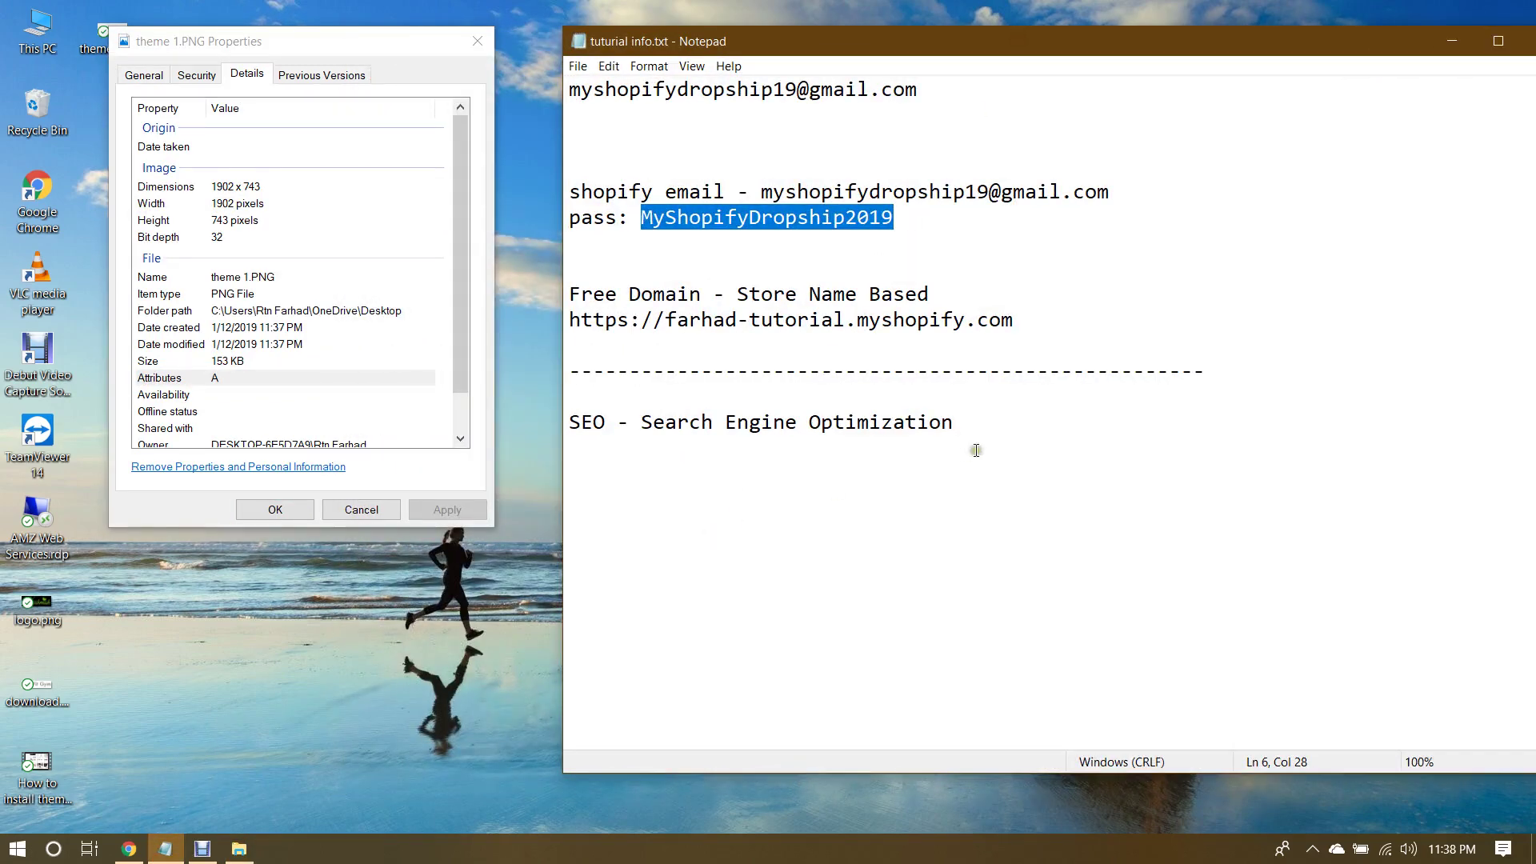
click(1015, 420)
key(Return)
text(width)
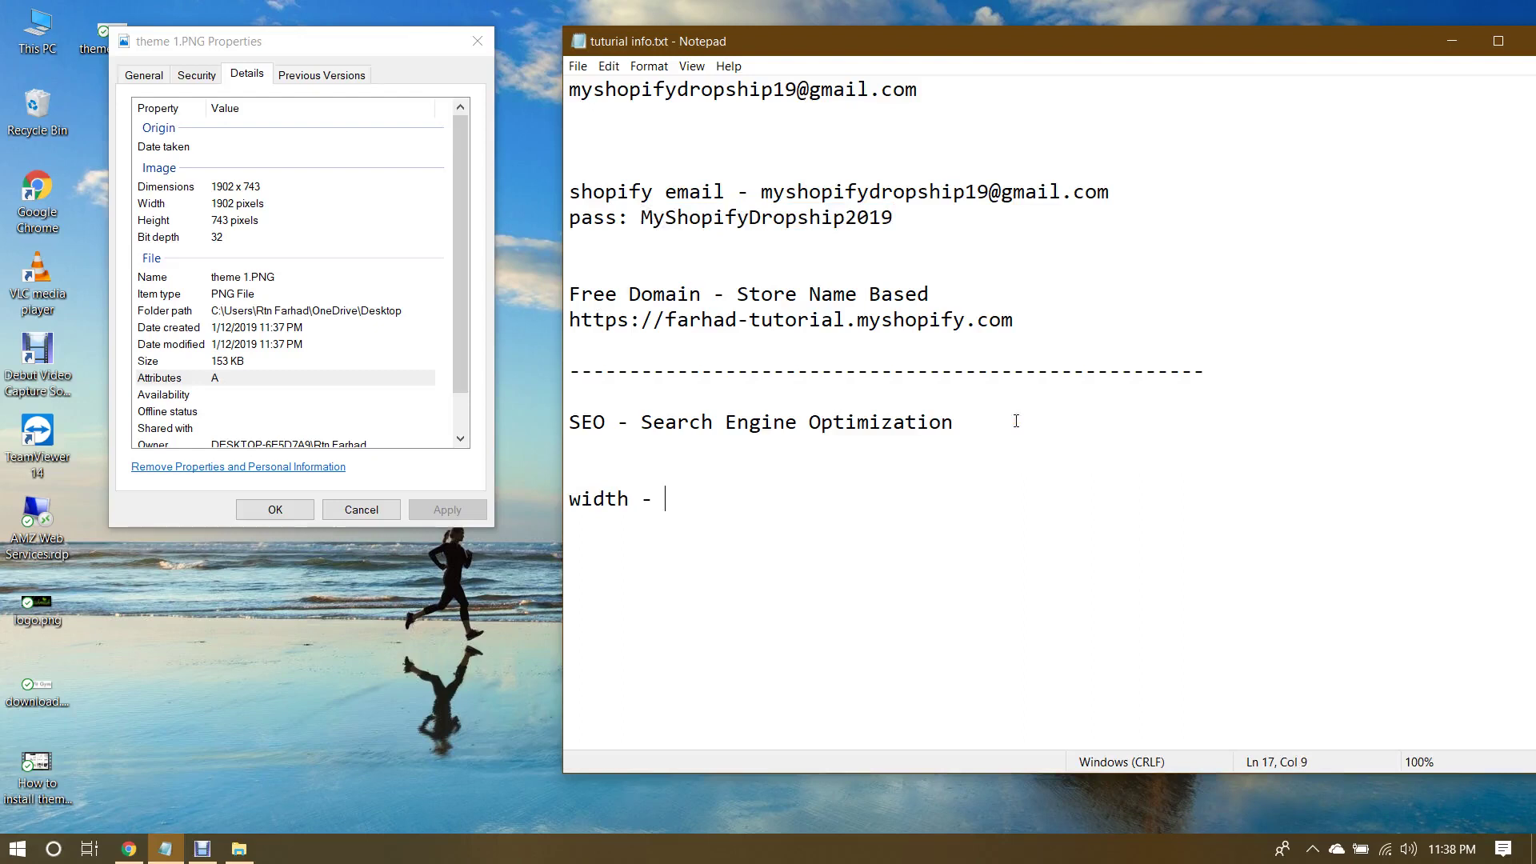
text( - 1)
text(900)
text(px)
text(He)
text(ight)
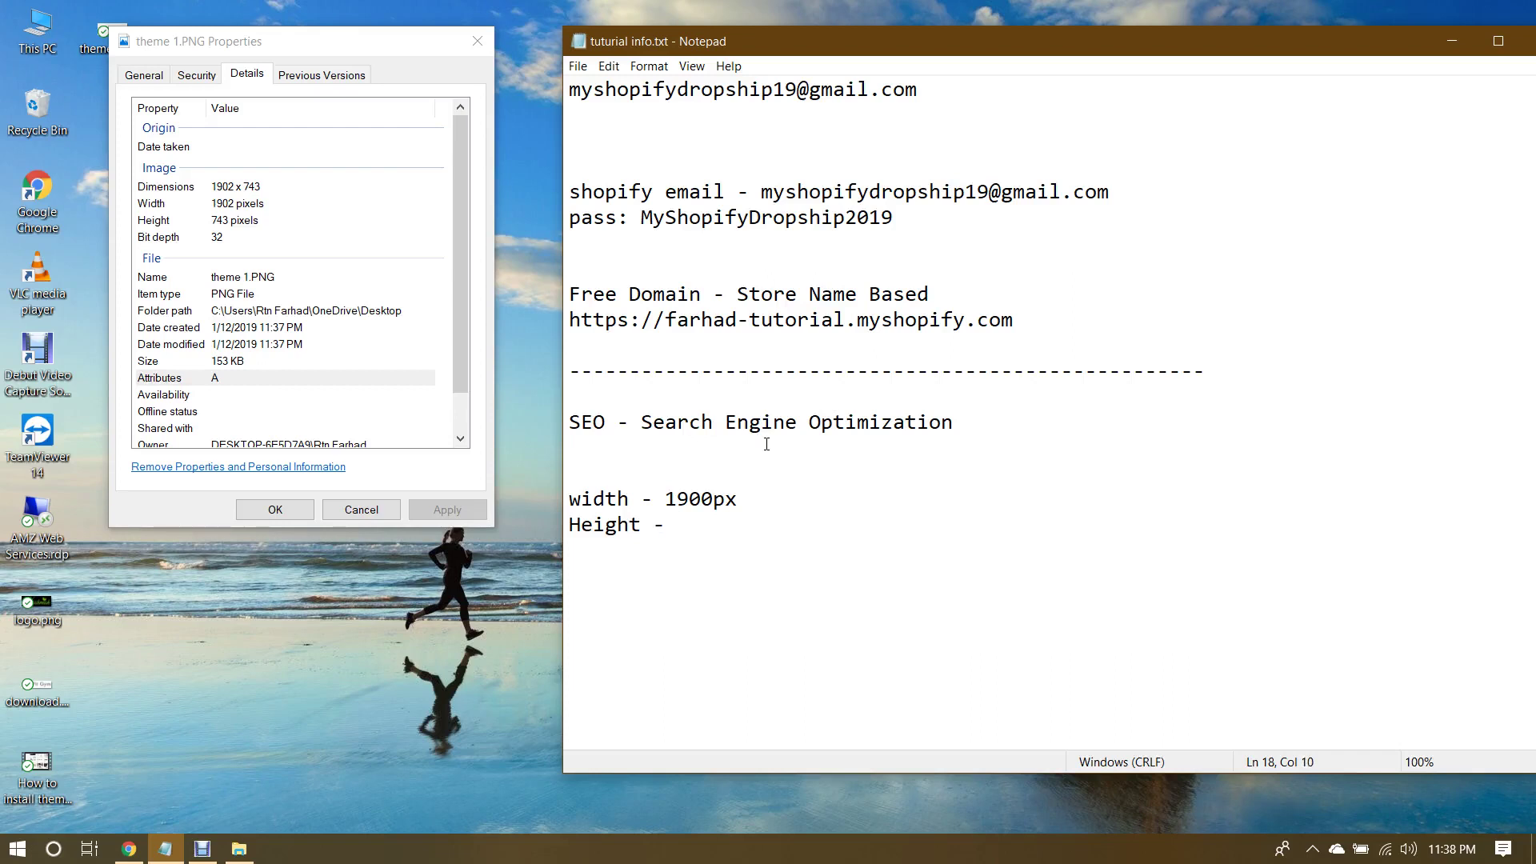
text(- 745px)
Step: Review the new width and Height lines by selecting and deselecting their values
drag(712, 525, 689, 524)
click(689, 524)
drag(670, 498, 761, 539)
click(716, 502)
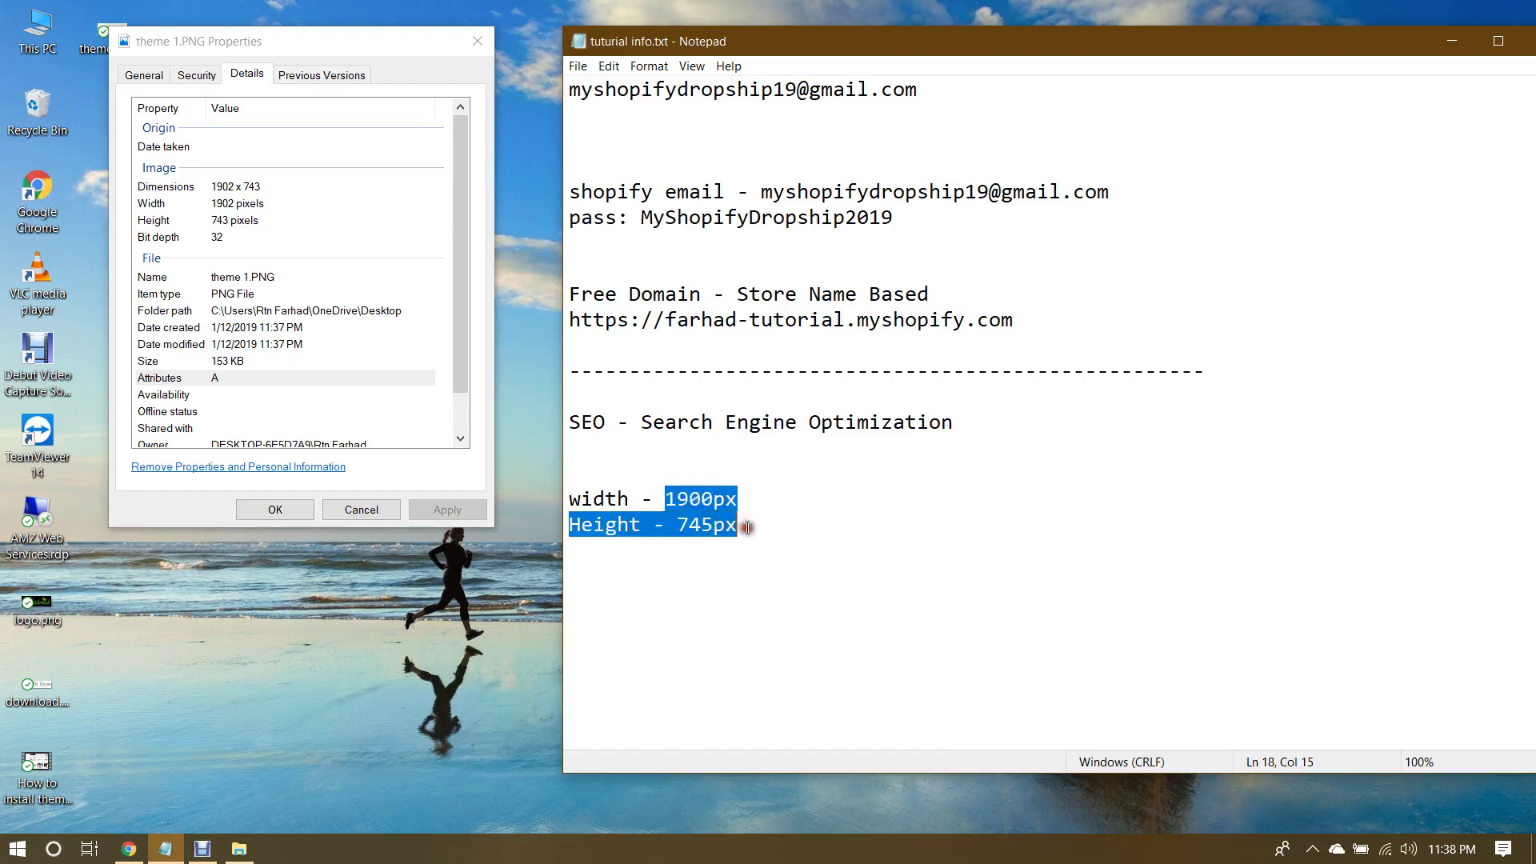
click(746, 527)
drag(568, 499, 736, 538)
click(785, 514)
click(746, 525)
click(625, 518)
click(744, 525)
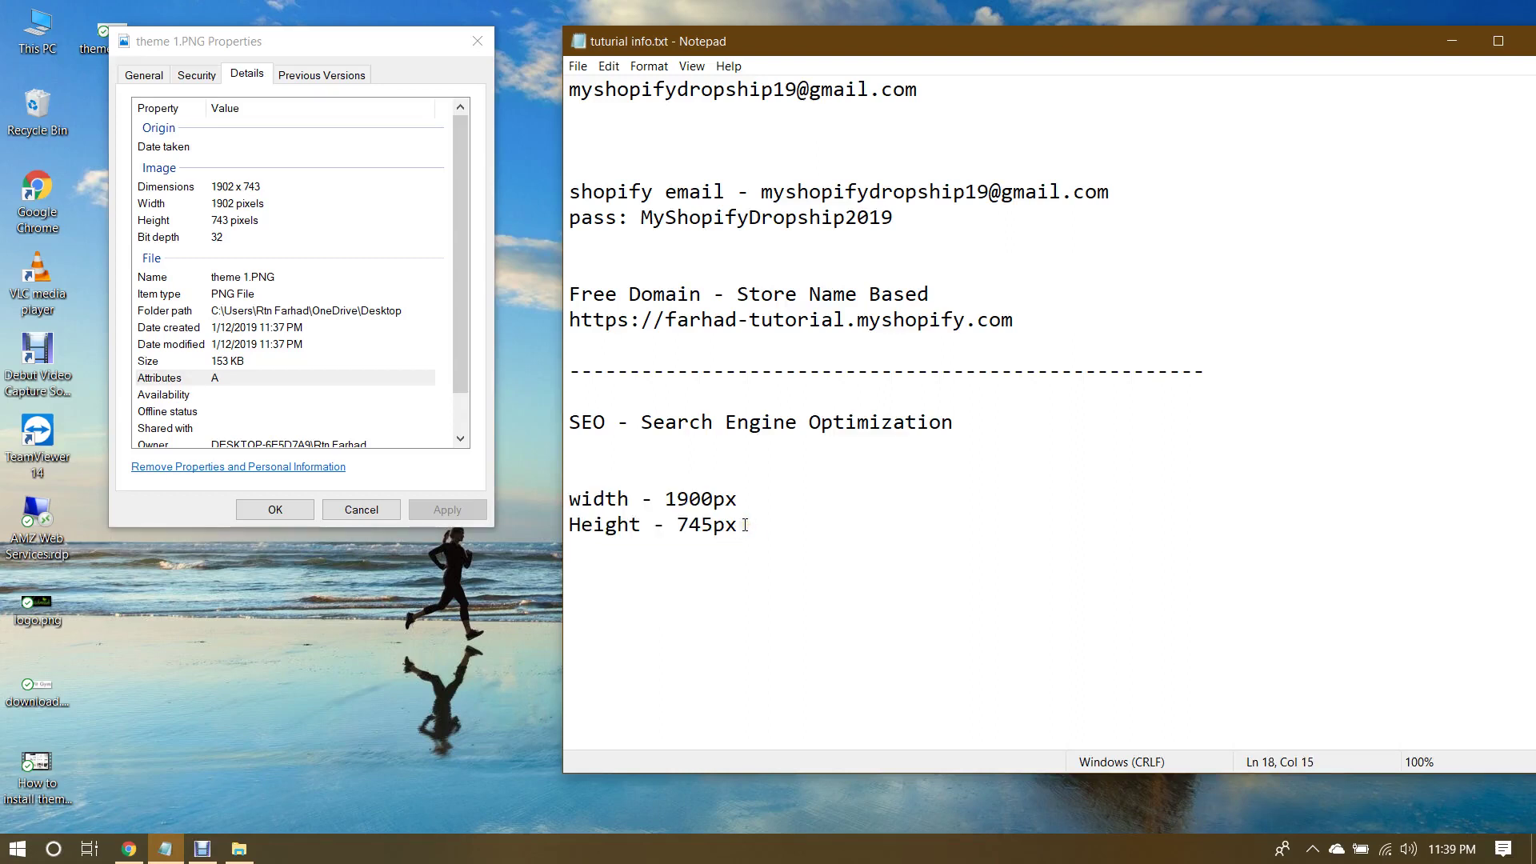
Step: Close the image properties window and re-check the recorded 1900px and 745px values
click(360, 509)
drag(665, 499, 795, 516)
click(795, 516)
drag(663, 499, 747, 523)
click(747, 522)
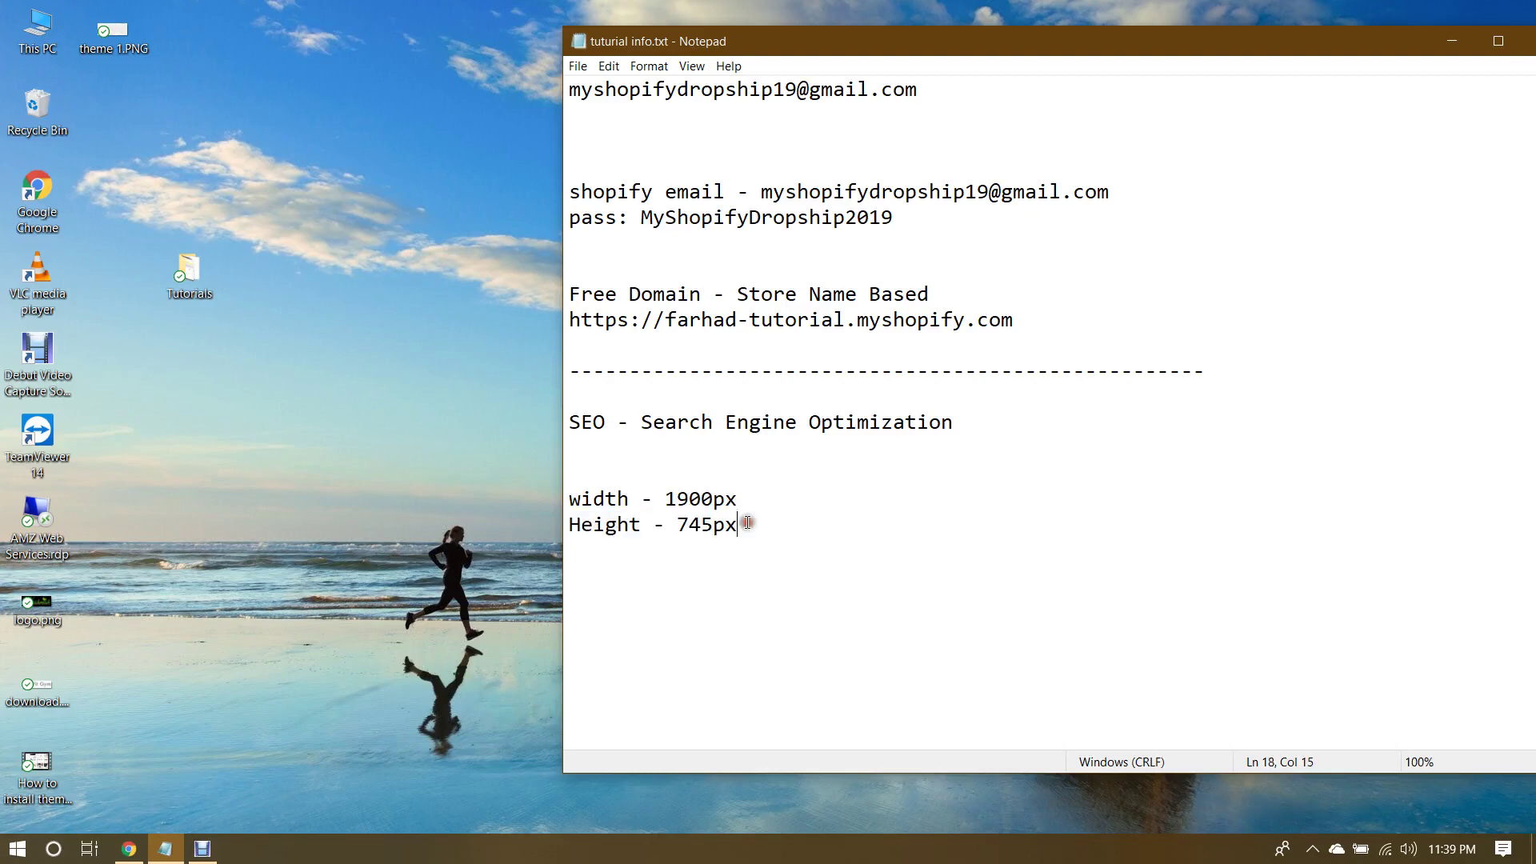
Step: Bring Chrome forward and load the Google Images home page from the skin logo results tab
click(131, 850)
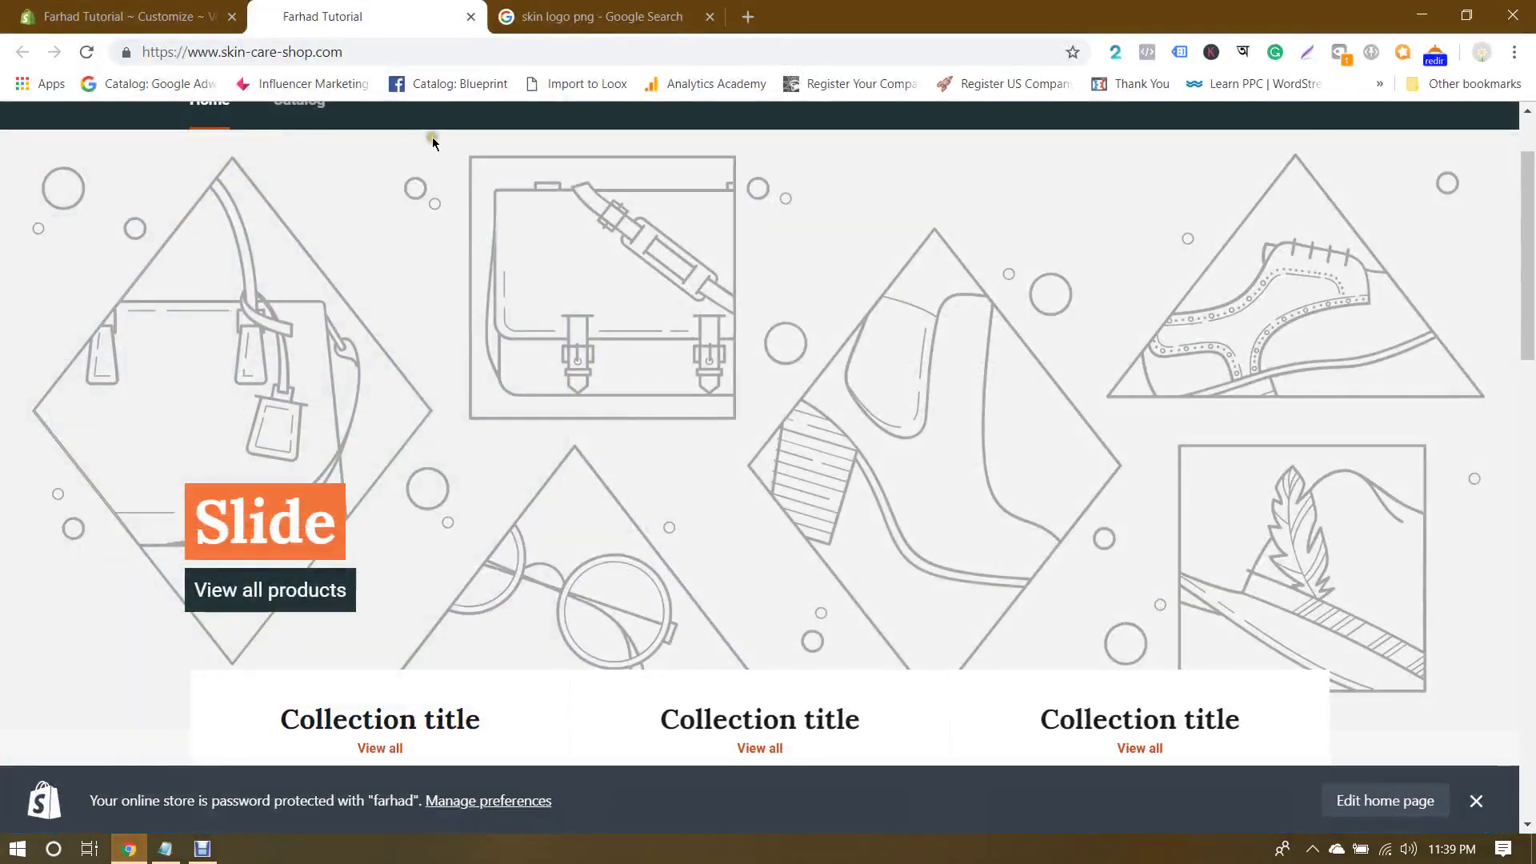
click(600, 16)
scroll(634, 344, down, 15)
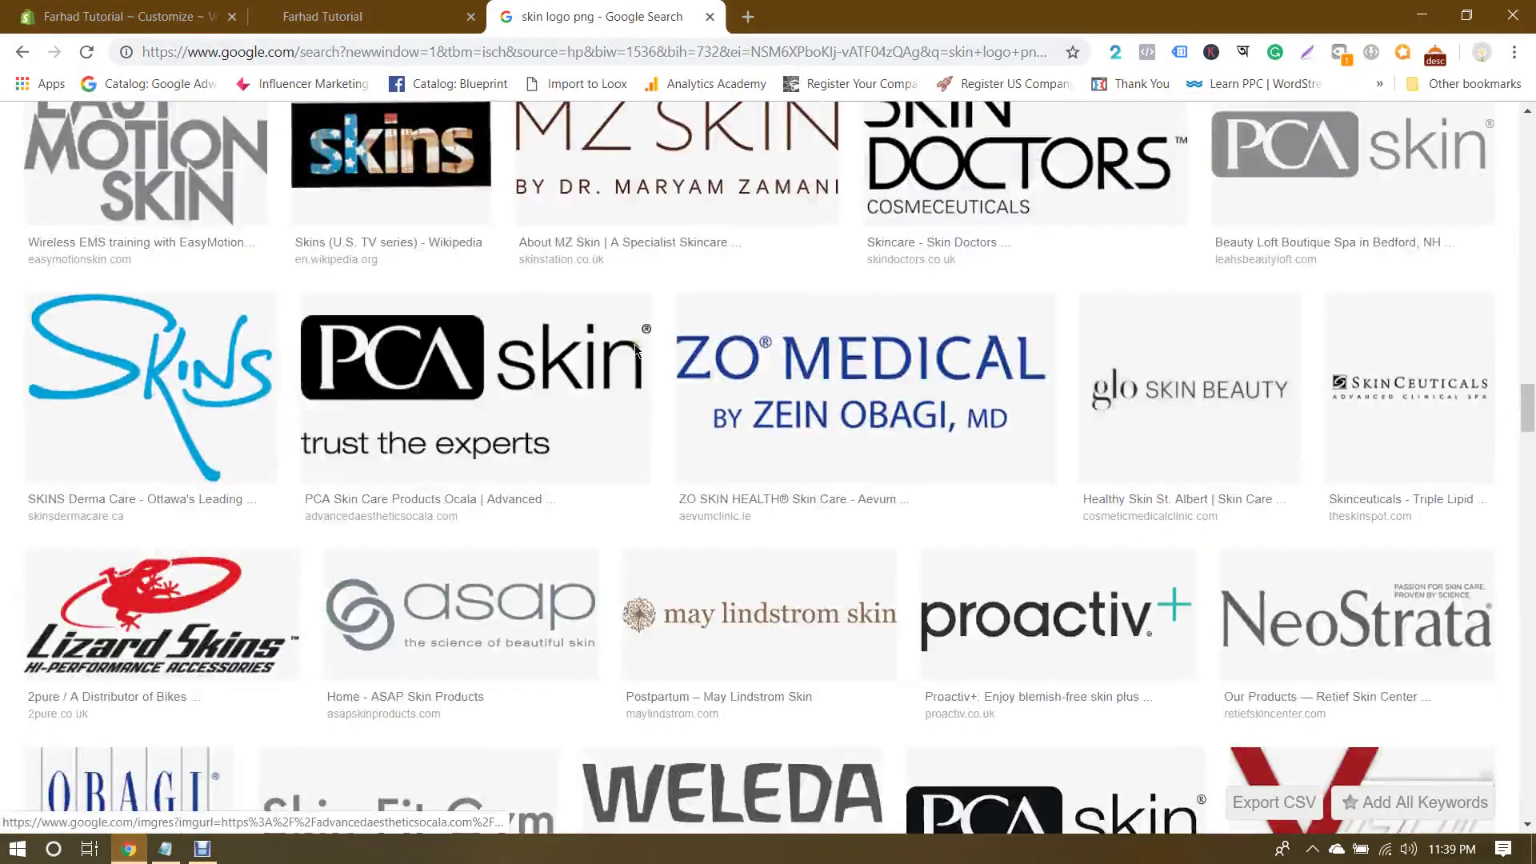
scroll(635, 345, up, 15)
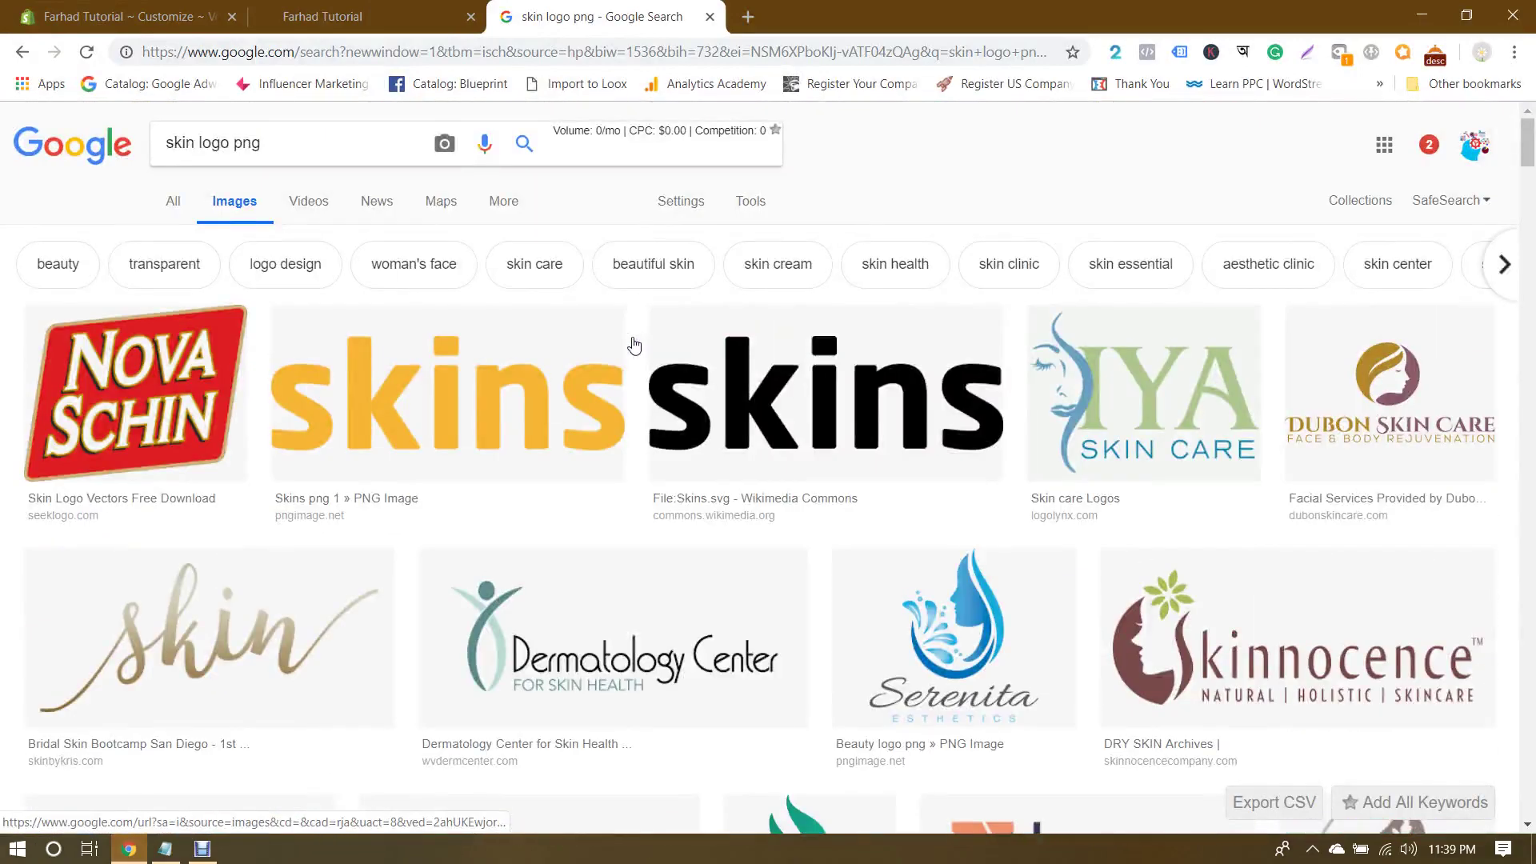
click(445, 43)
text(ima)
key(Return)
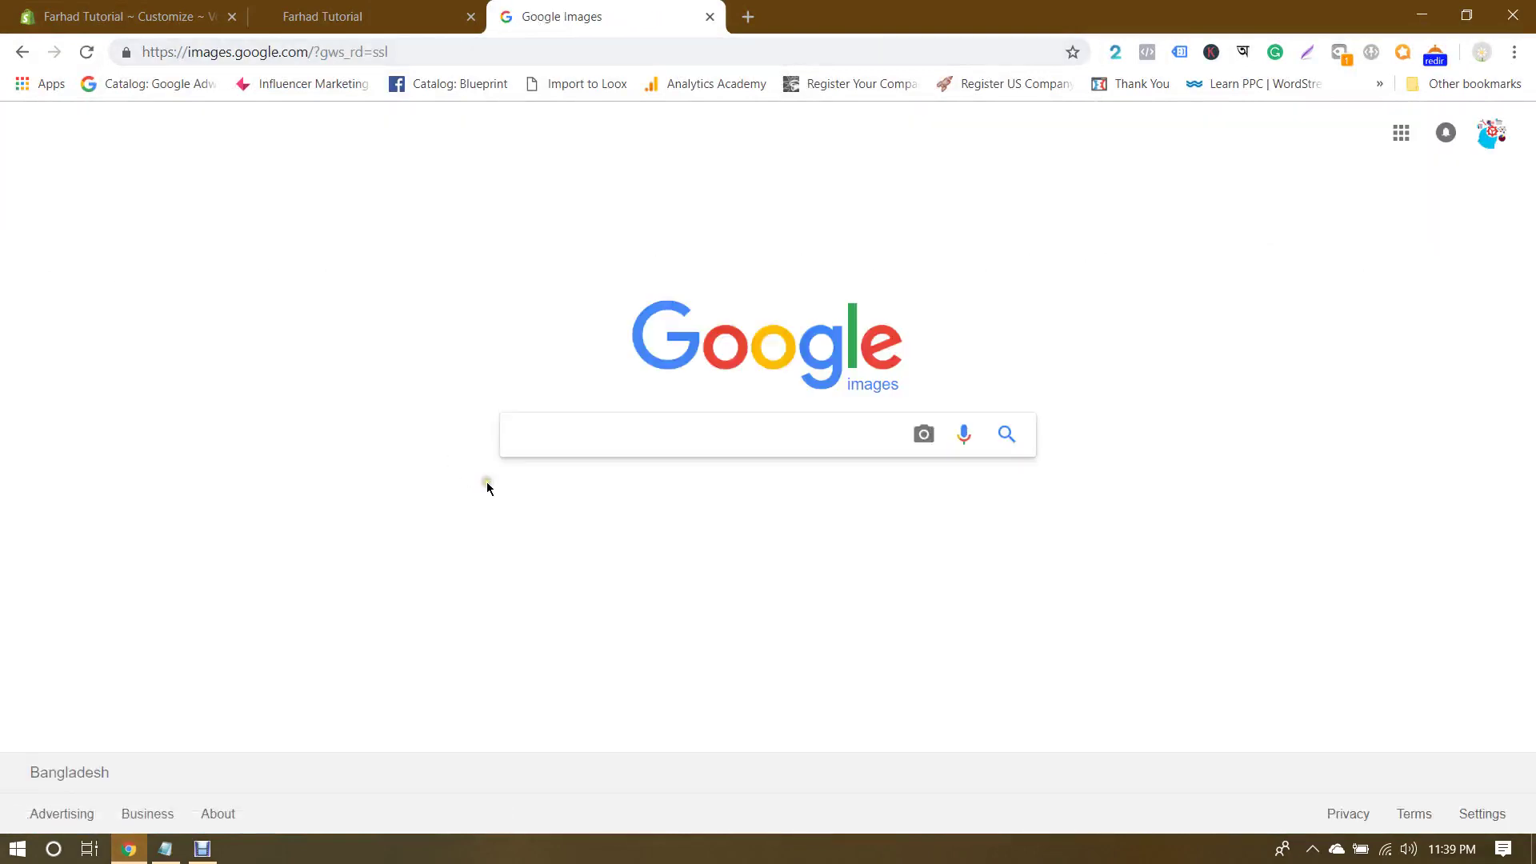
text(slide)
key(BackSpace)
key(BackSpace)
key(BackSpace)
key(BackSpace)
key(BackSpace)
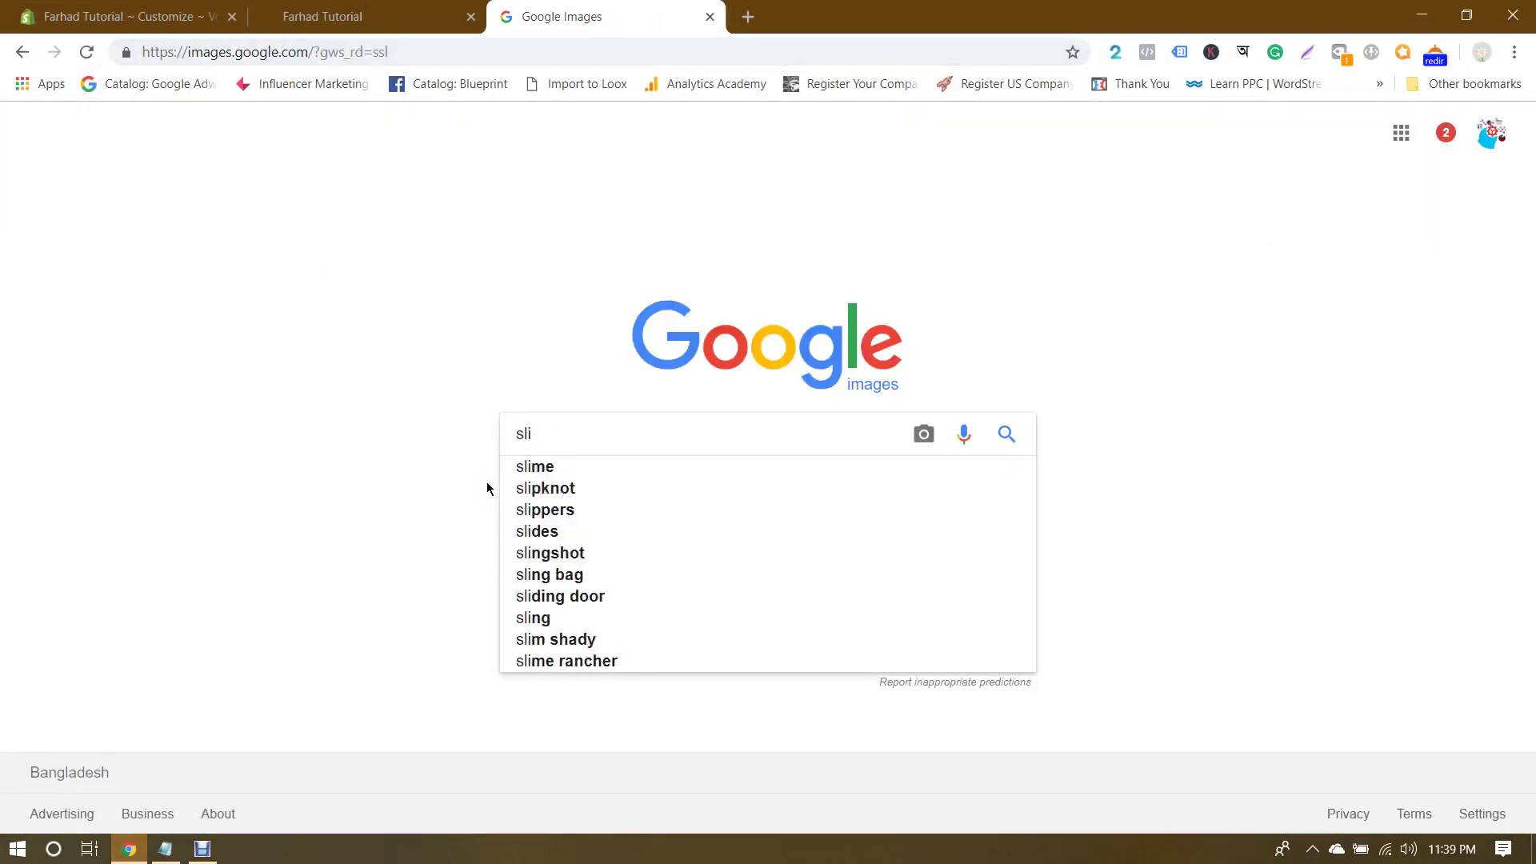
click(357, 428)
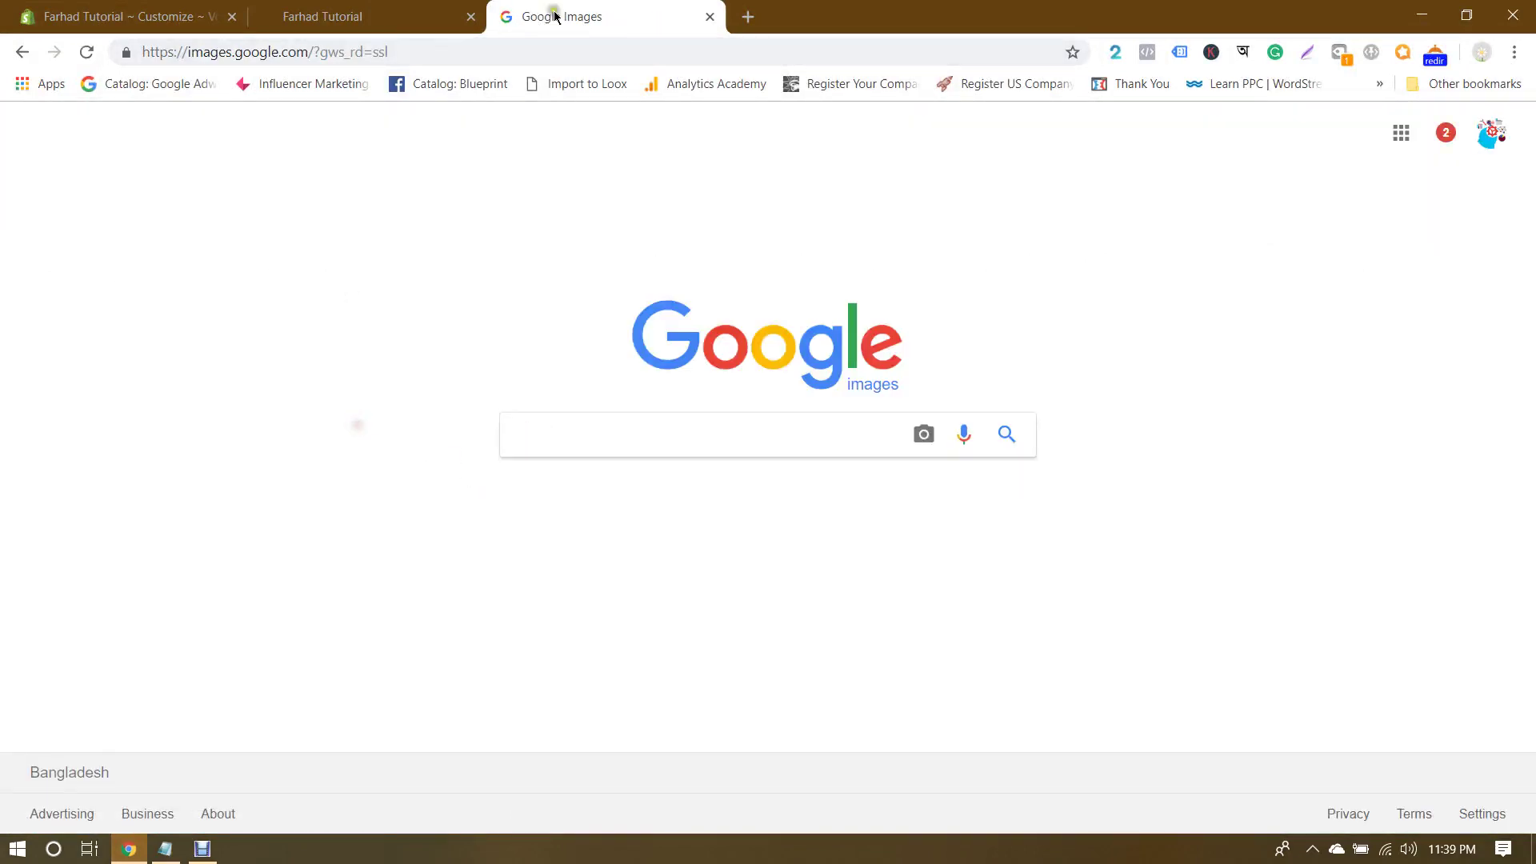
Step: Open flaticon.com in a new tab and scroll its icons page
click(748, 17)
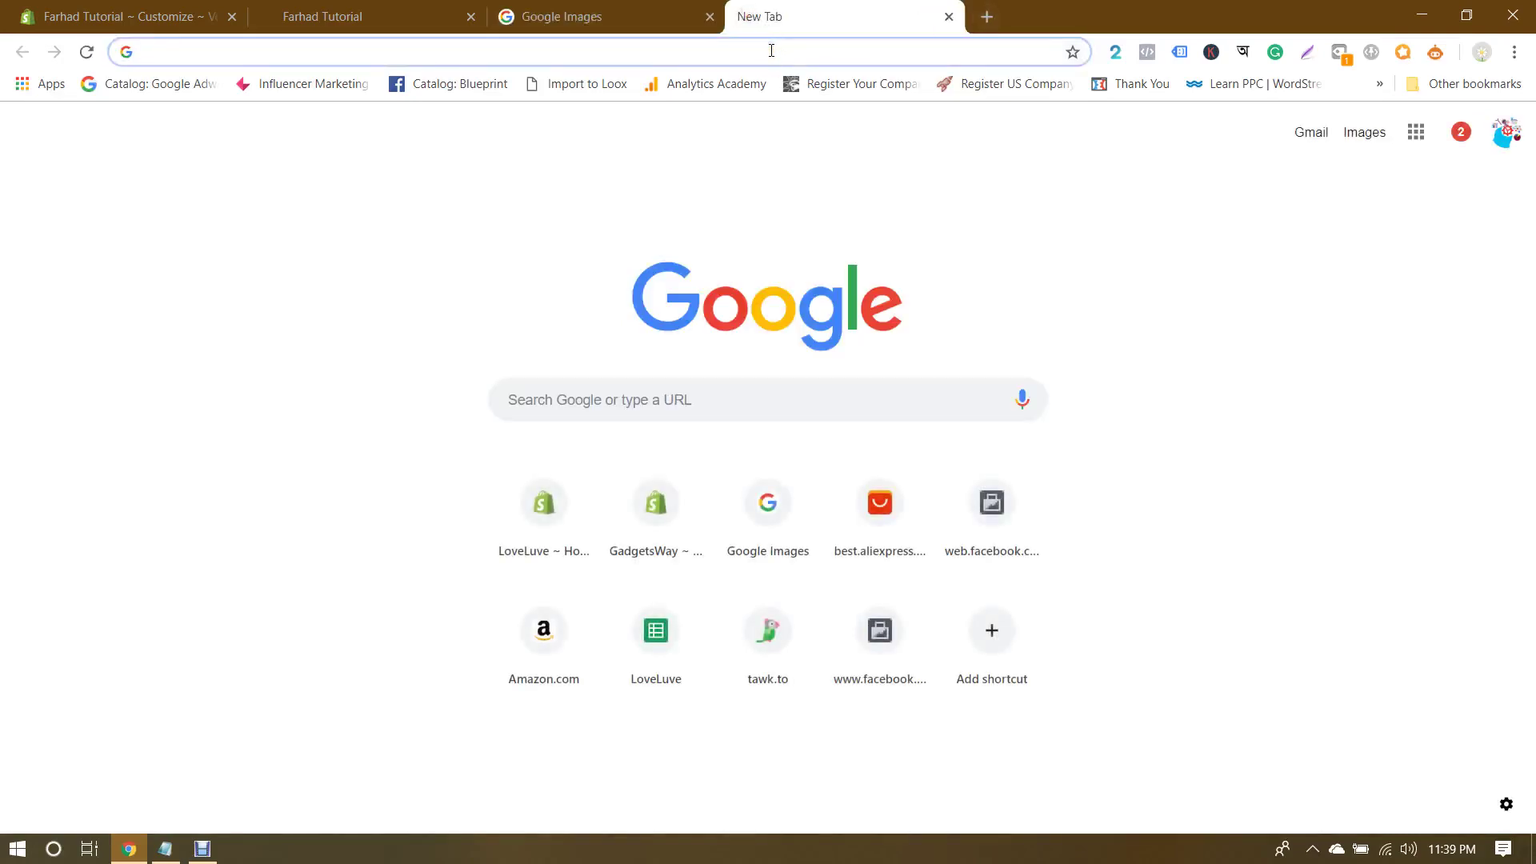
text(flaticon.com)
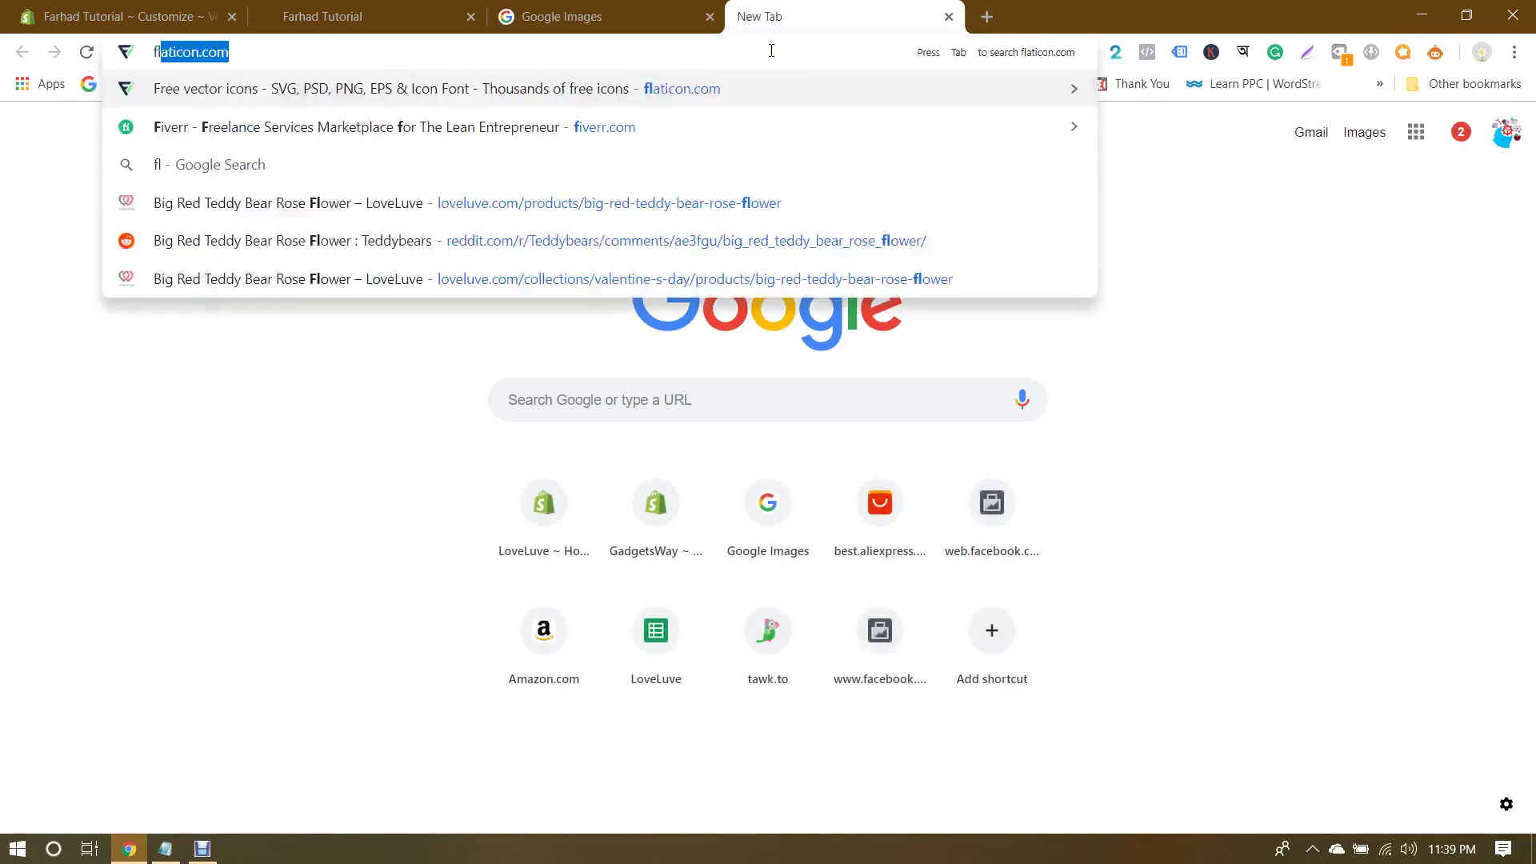
key(Return)
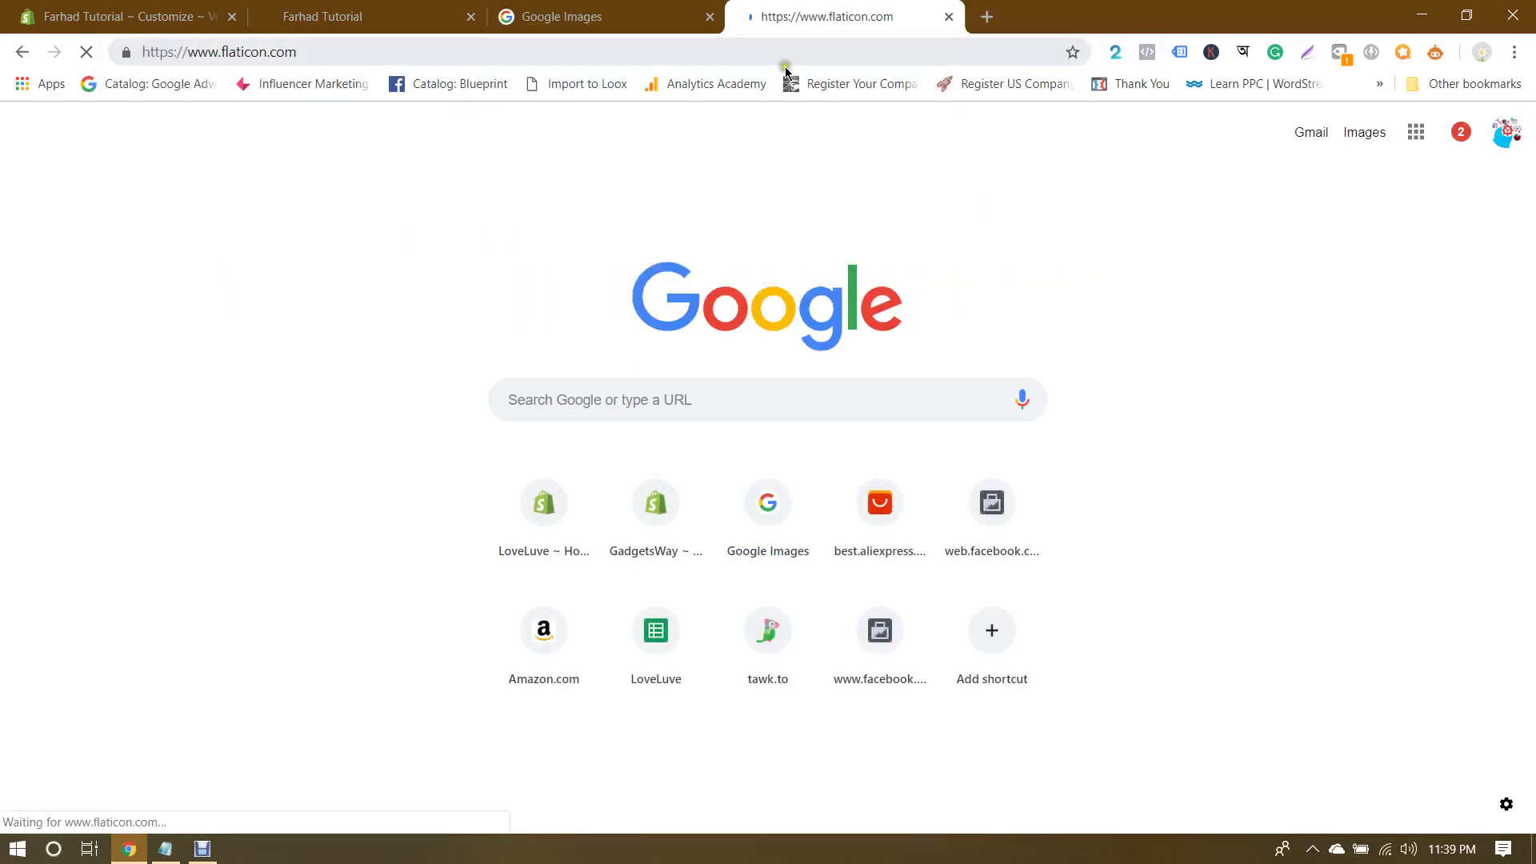
scroll(632, 432, down, 9)
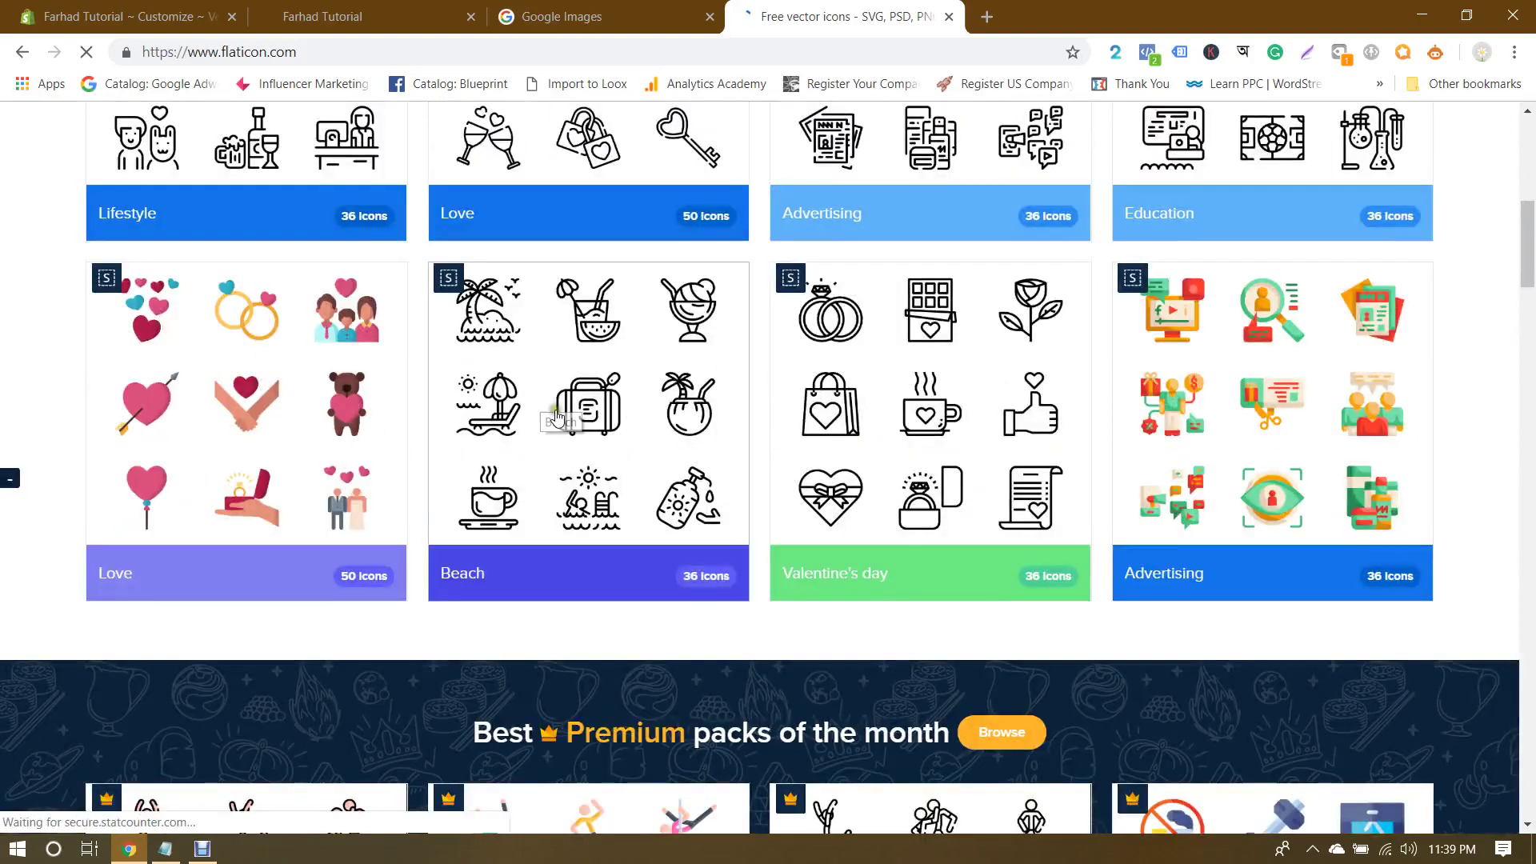
scroll(1491, 422, down, 7)
scroll(1491, 422, up, 15)
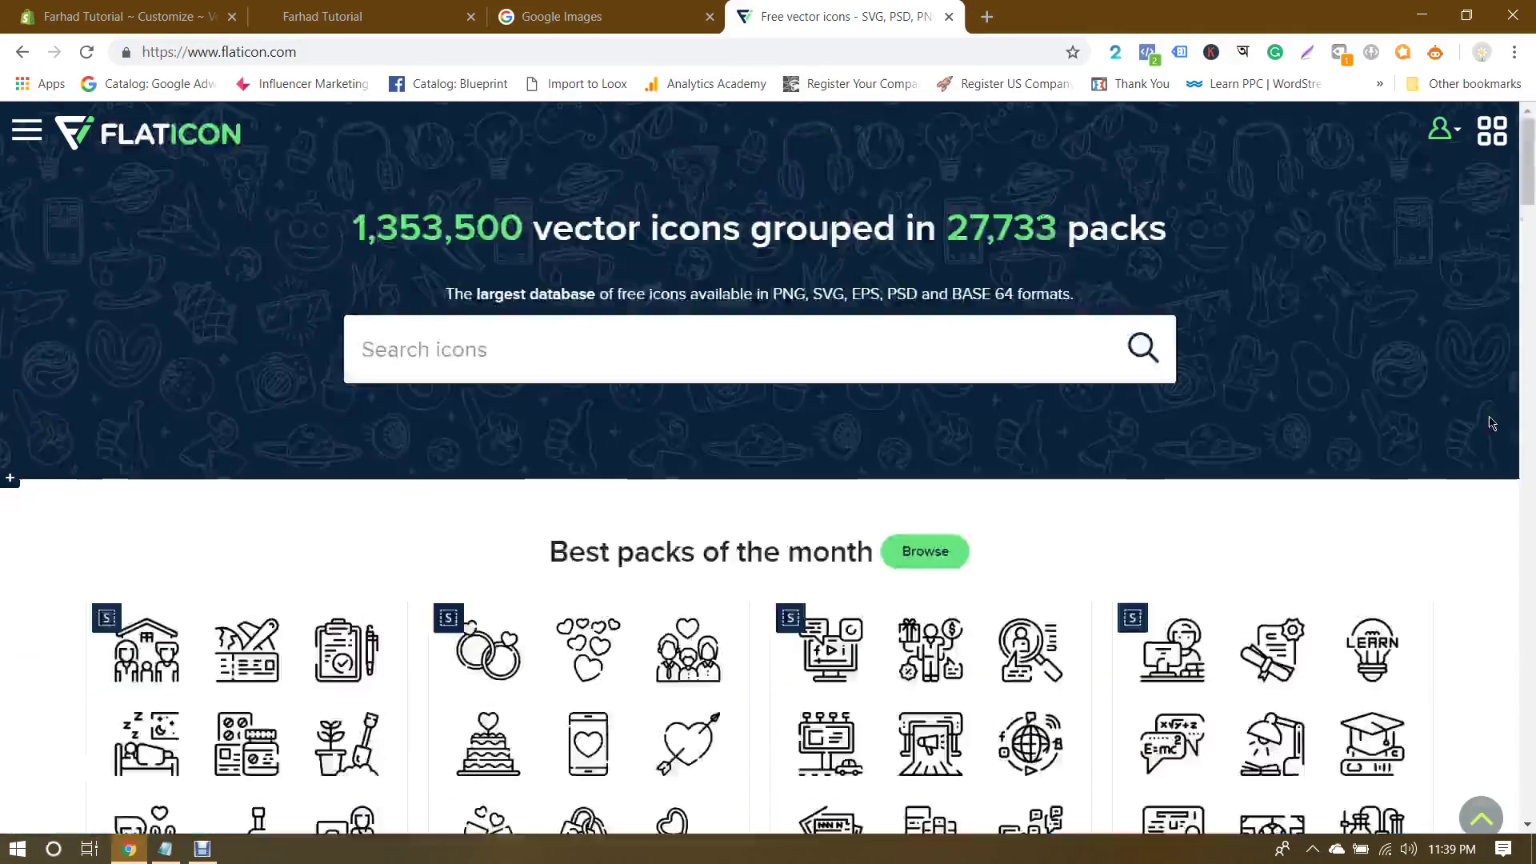
Step: Open canva.com in another tab and switch back and forth between Flaticon and Canva
click(986, 16)
text(canva.com)
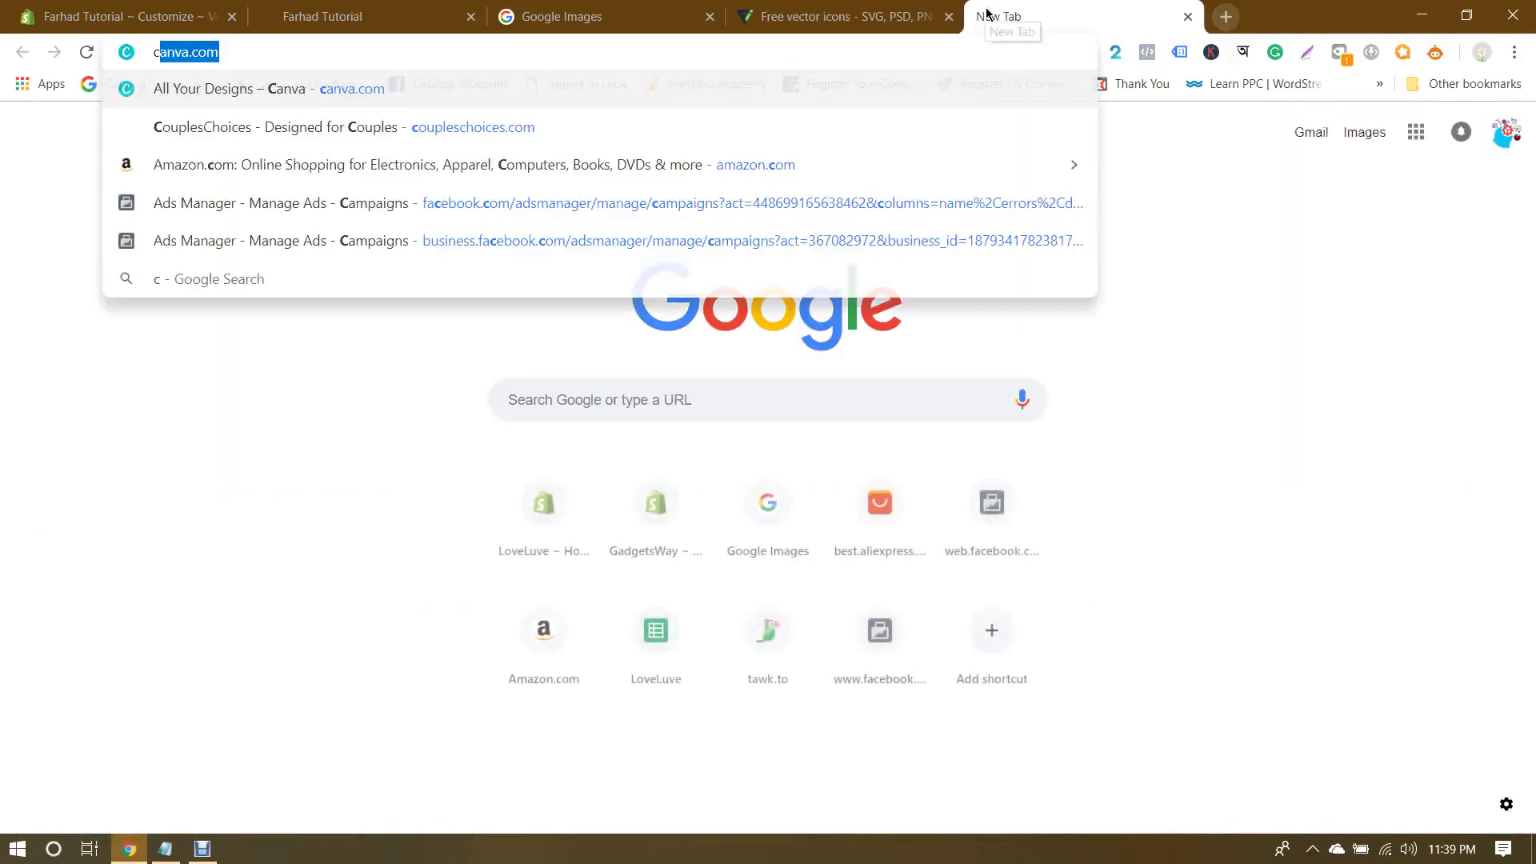
key(Return)
click(840, 16)
scroll(511, 534, down, 4)
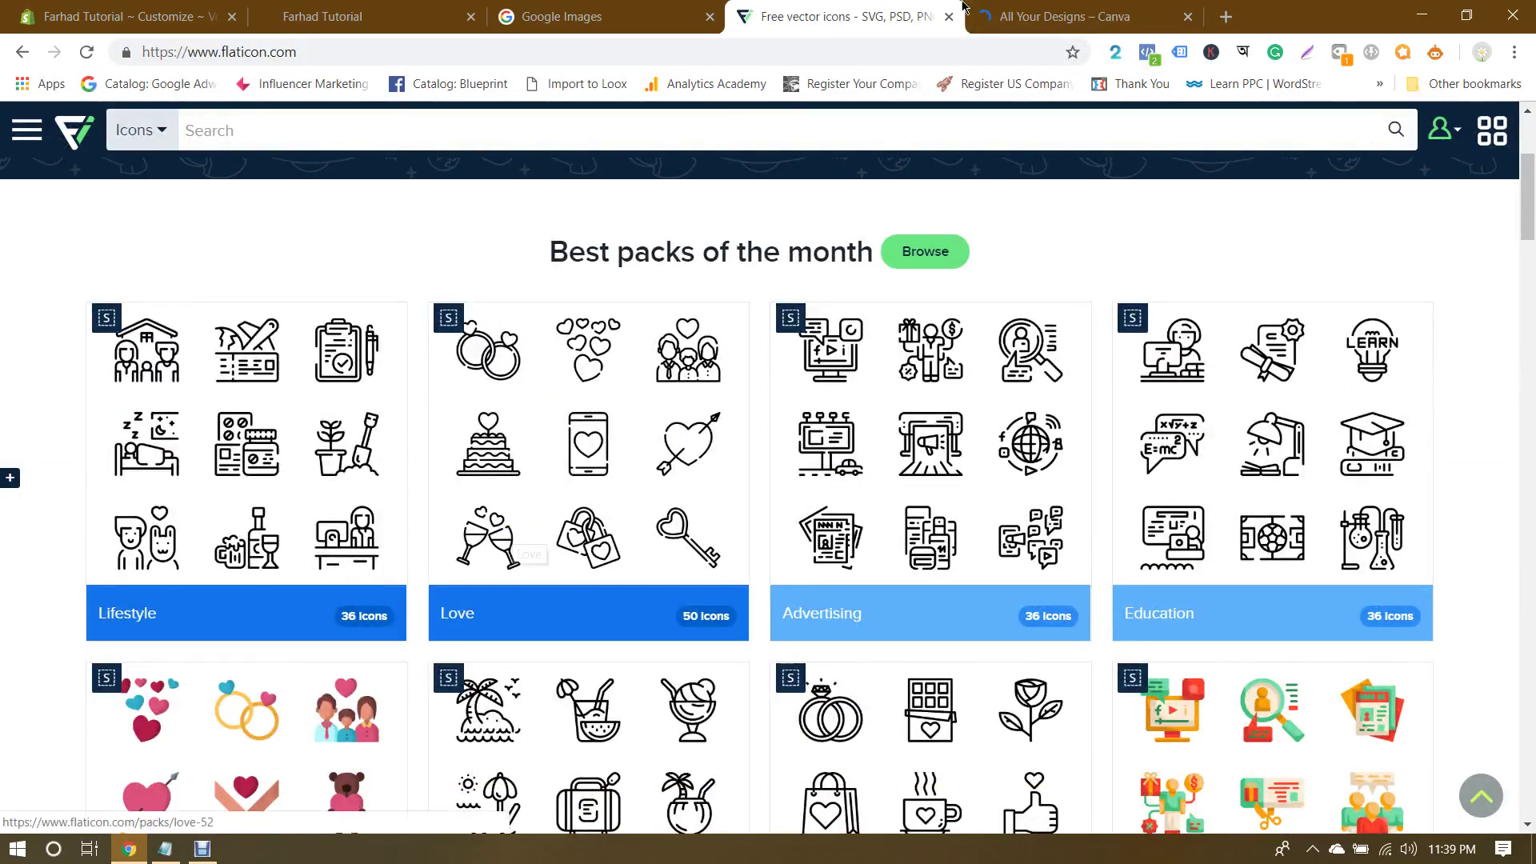
click(1048, 16)
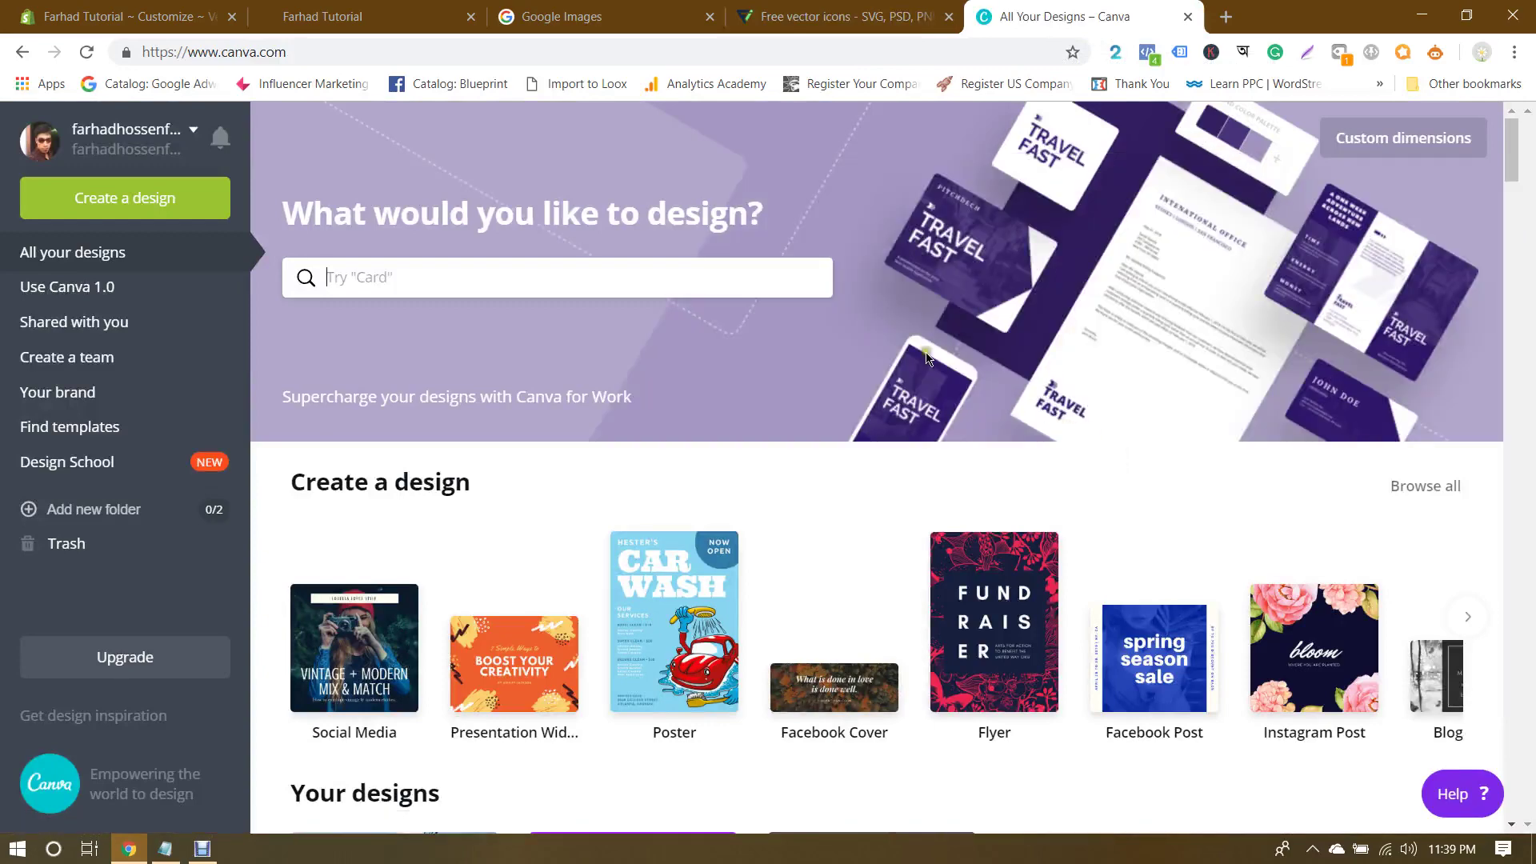
click(802, 10)
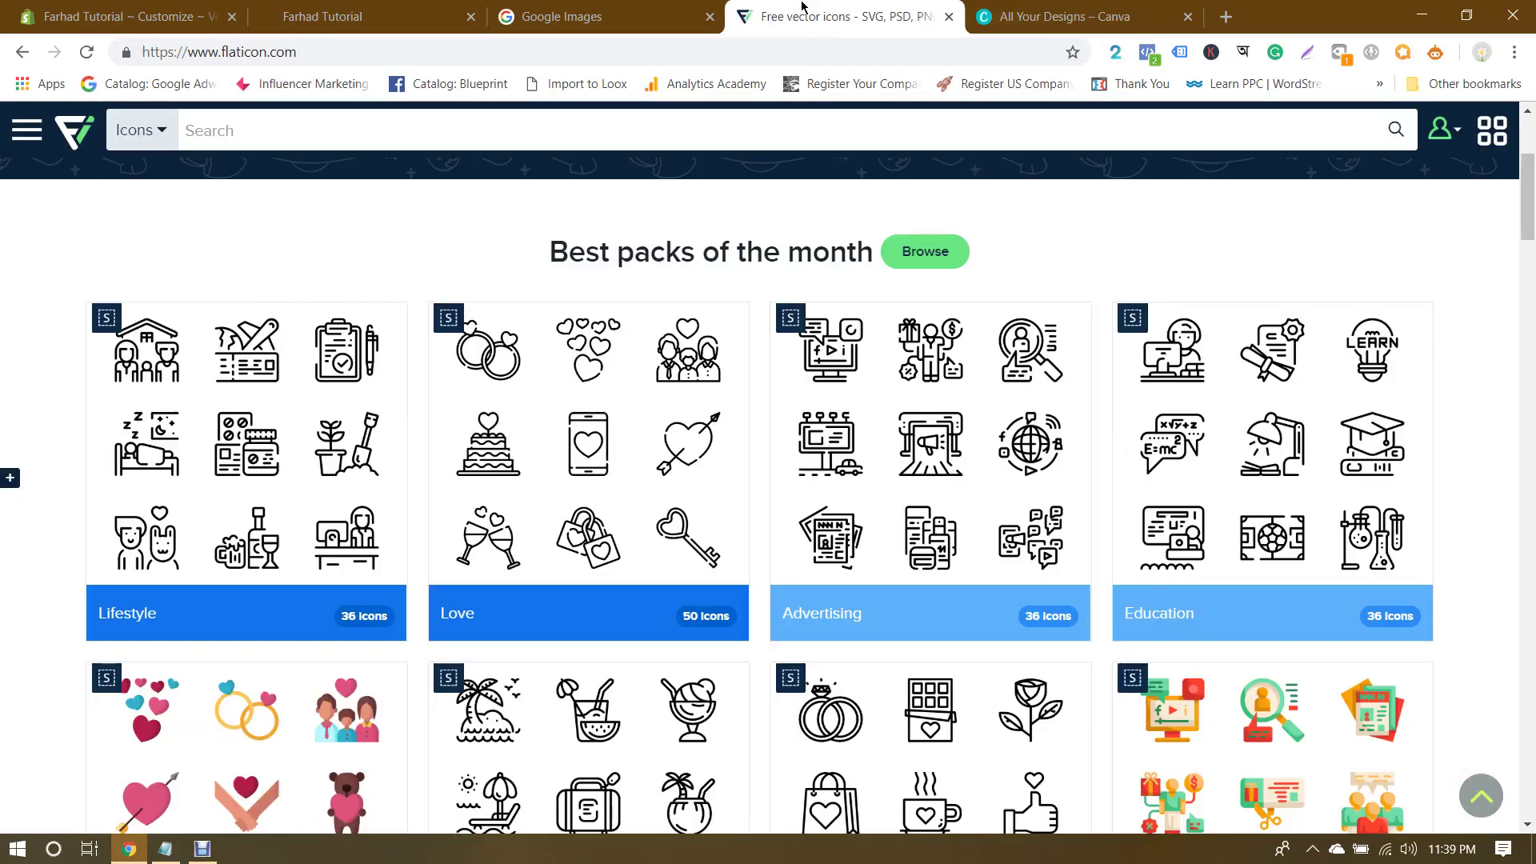
click(1032, 12)
click(880, 12)
click(1036, 8)
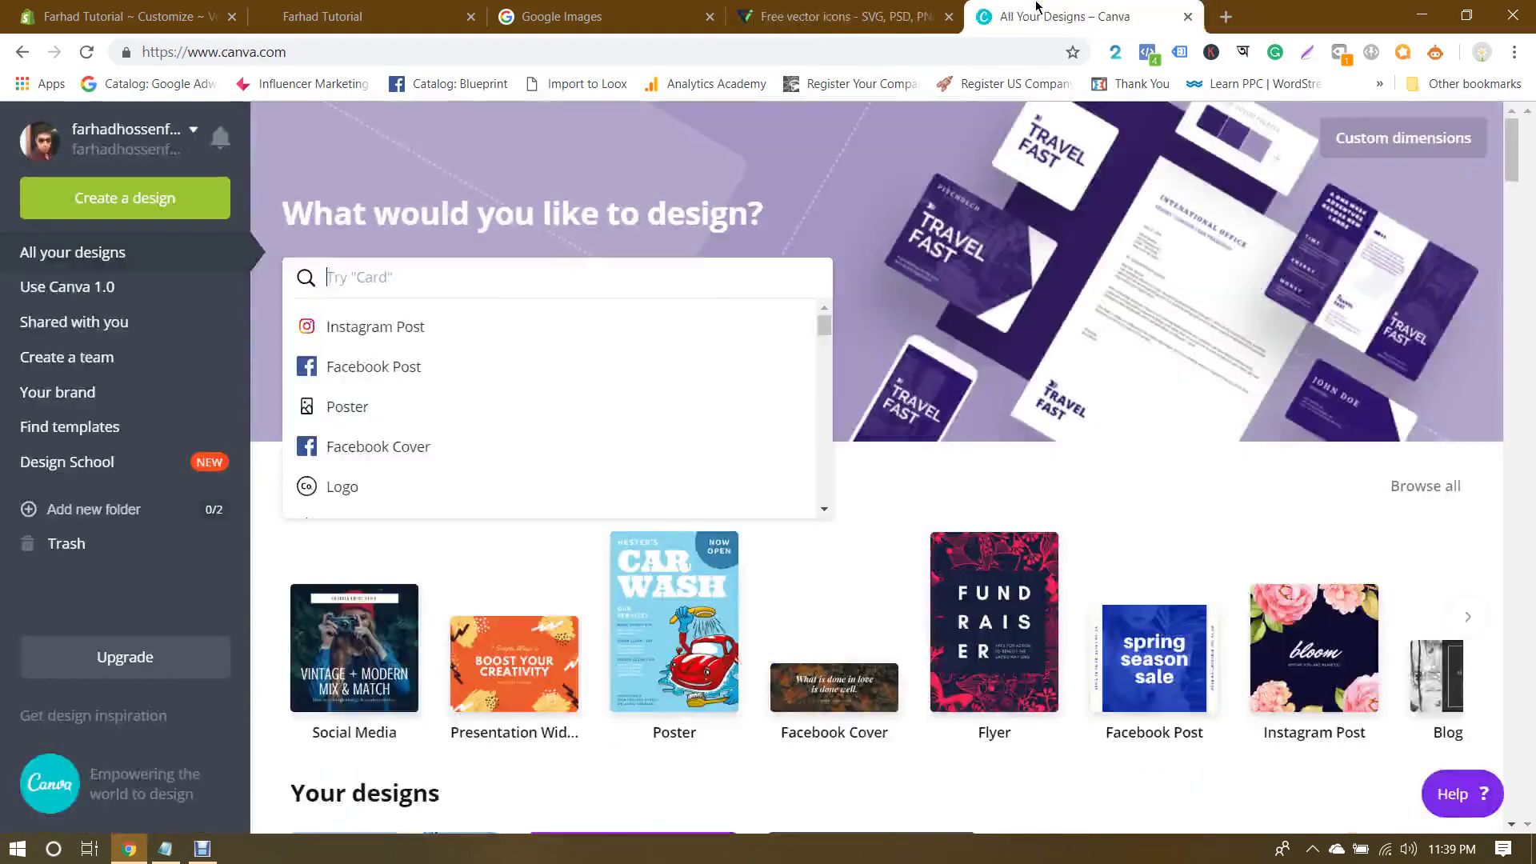
Step: Dismiss Canva's design suggestions, revisit Flaticon and Google Images, then add a blank new tab
click(1166, 485)
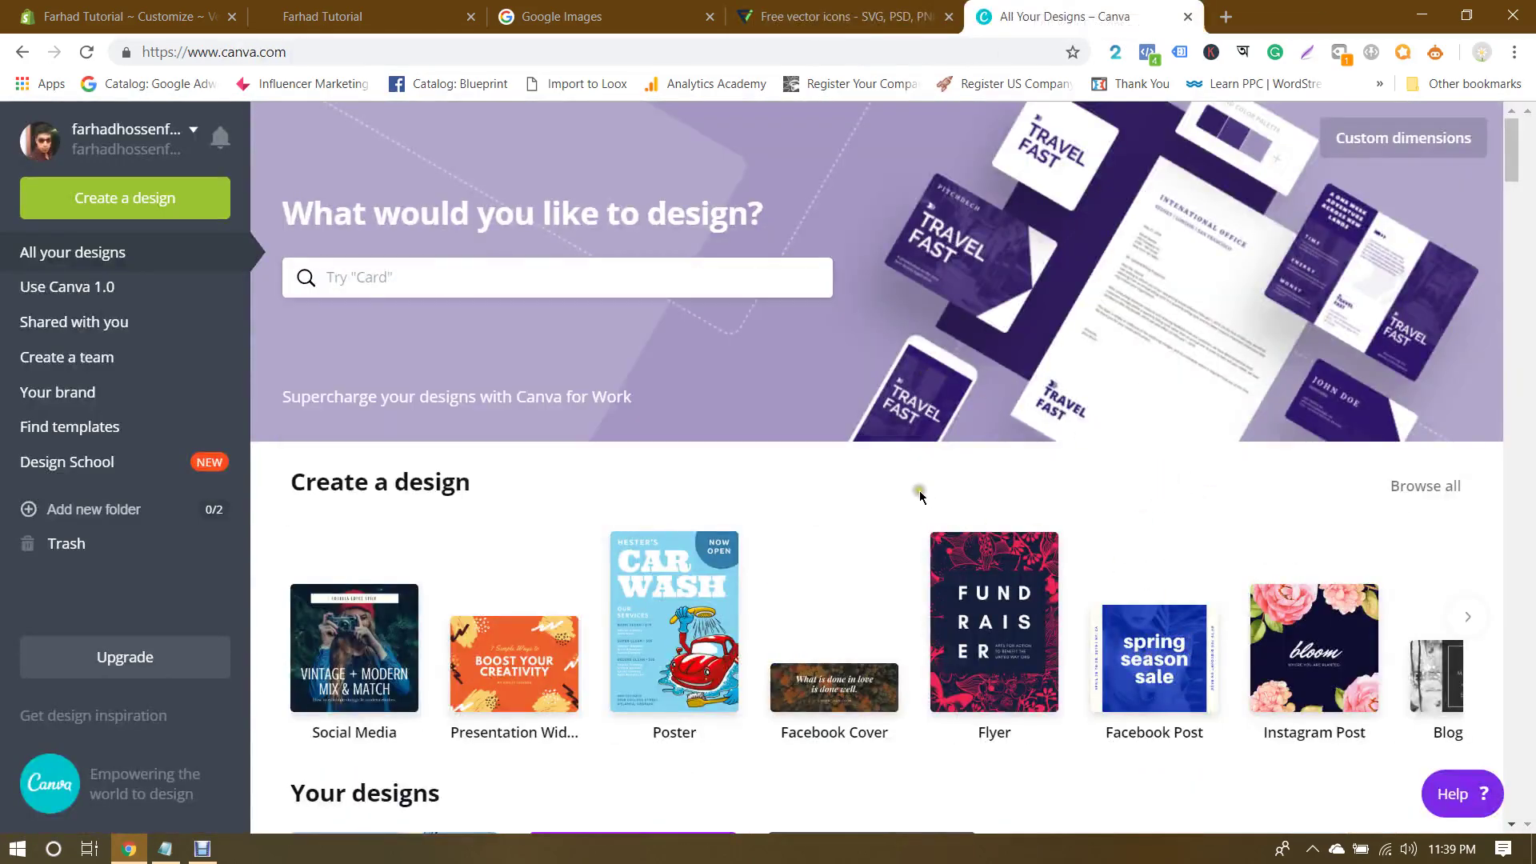
click(838, 16)
scroll(1357, 342, down, 3)
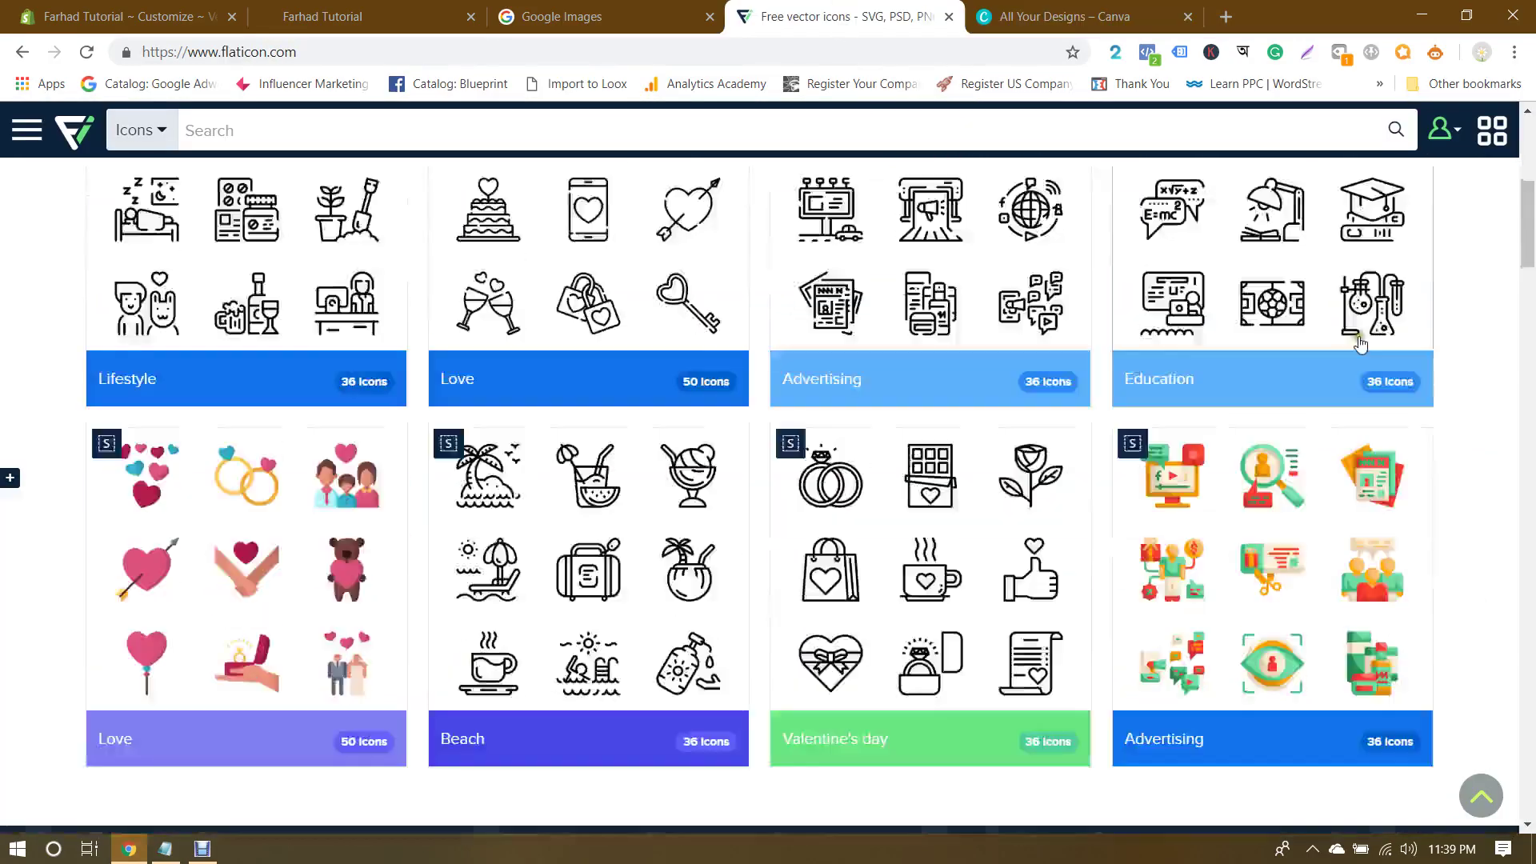
scroll(1361, 346, up, 6)
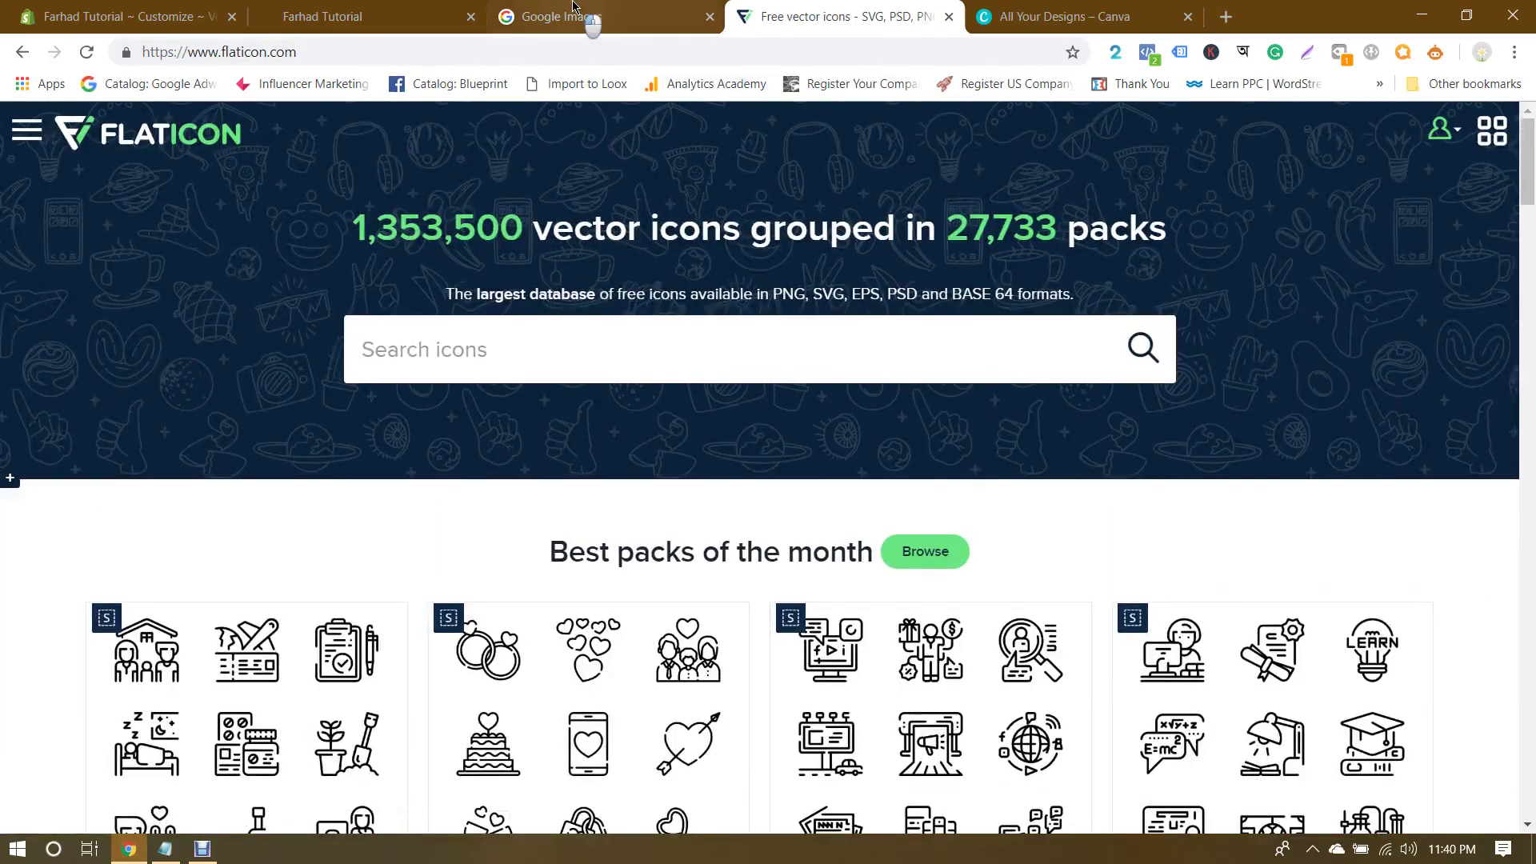
click(573, 6)
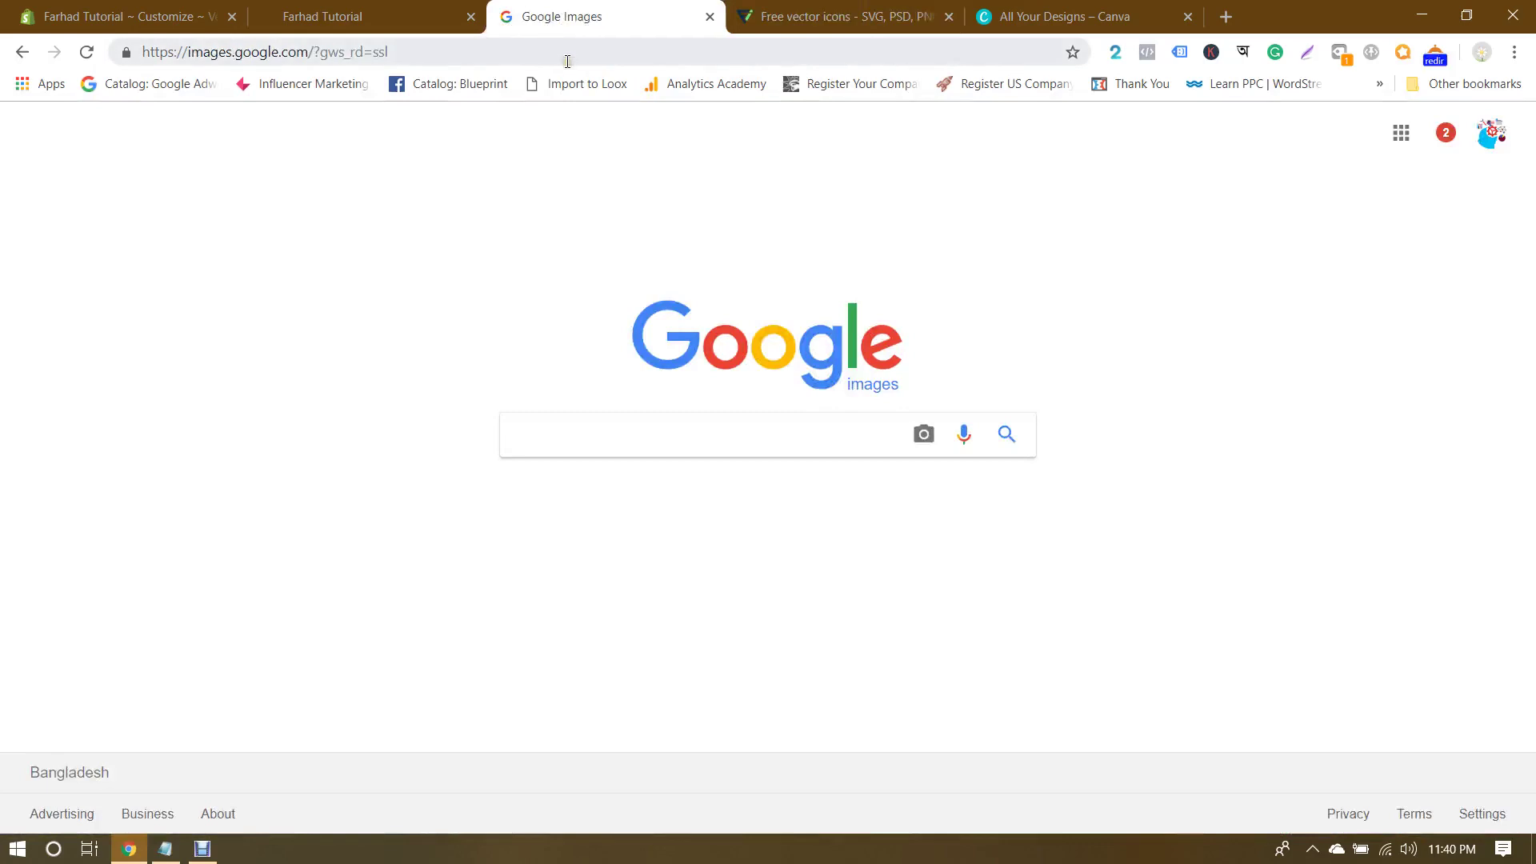
click(1227, 18)
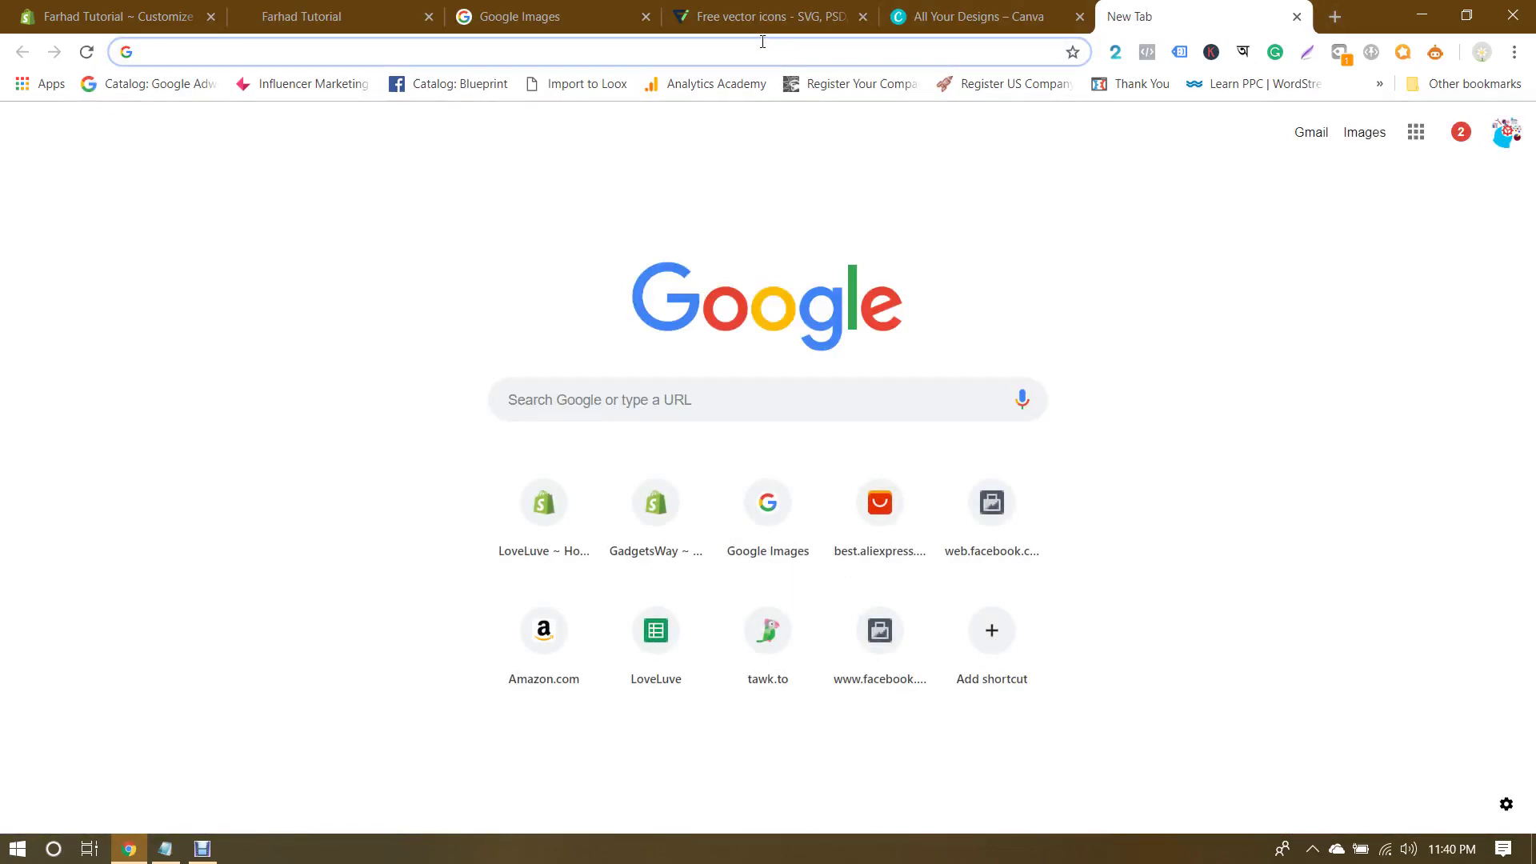
Step: Scroll through the online store's home page, then return to the blank new tab
click(302, 19)
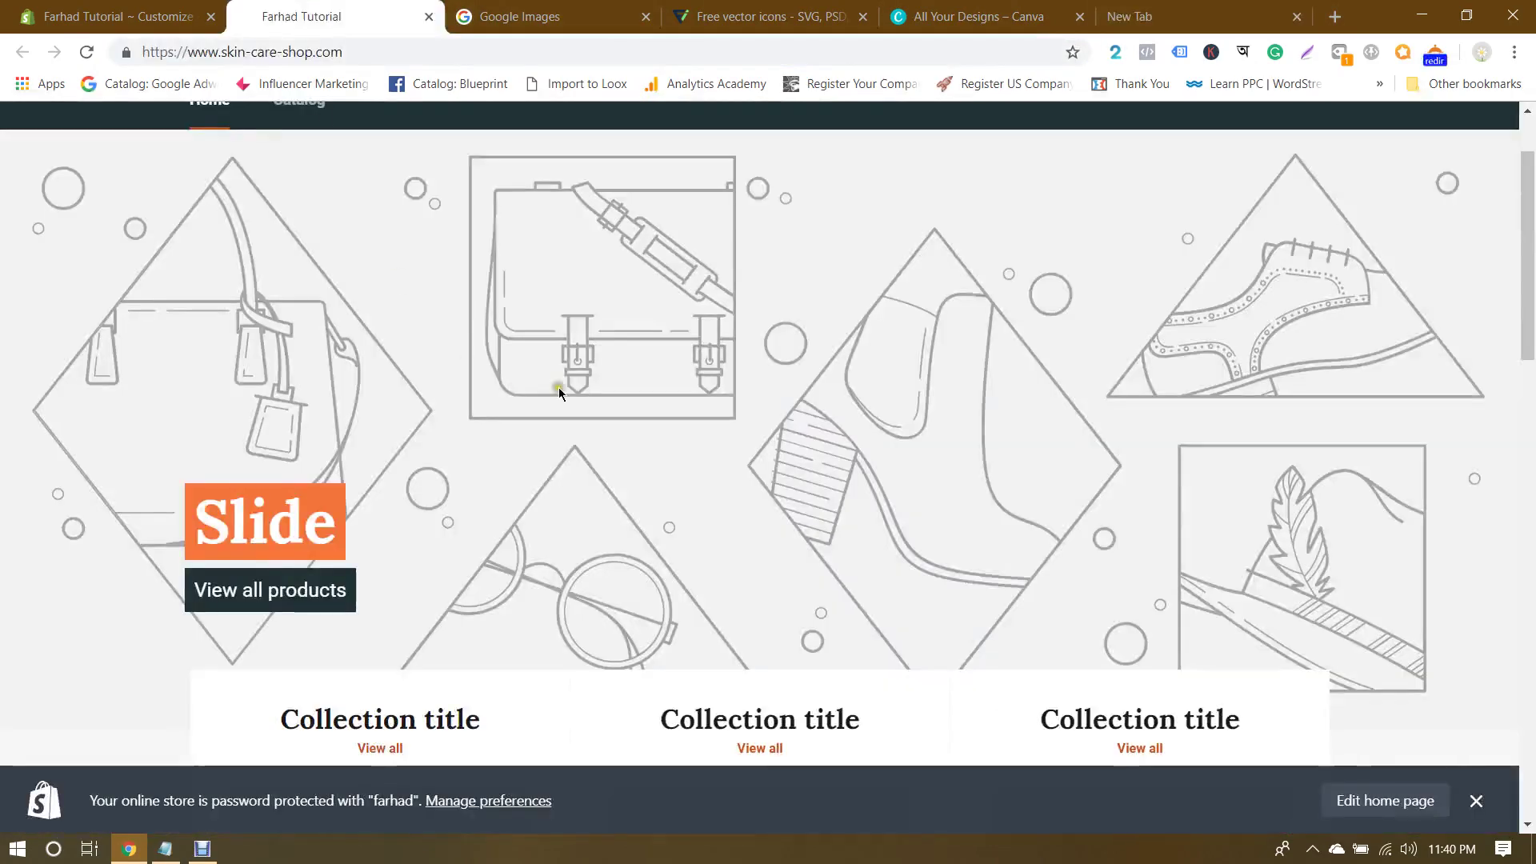
scroll(732, 382, up, 2)
scroll(732, 381, down, 2)
scroll(732, 382, up, 2)
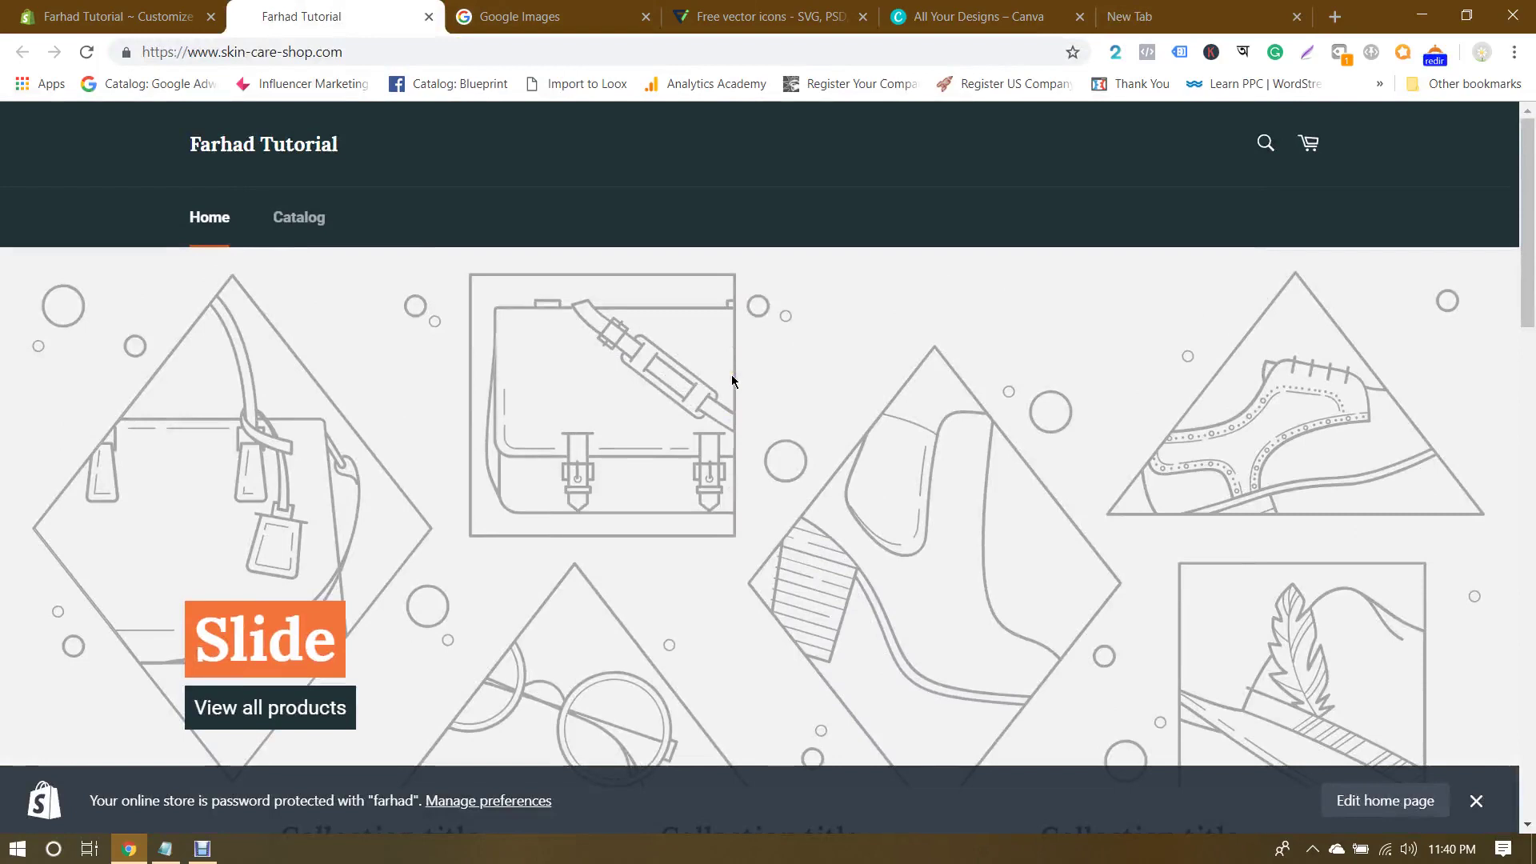
scroll(732, 382, down, 1)
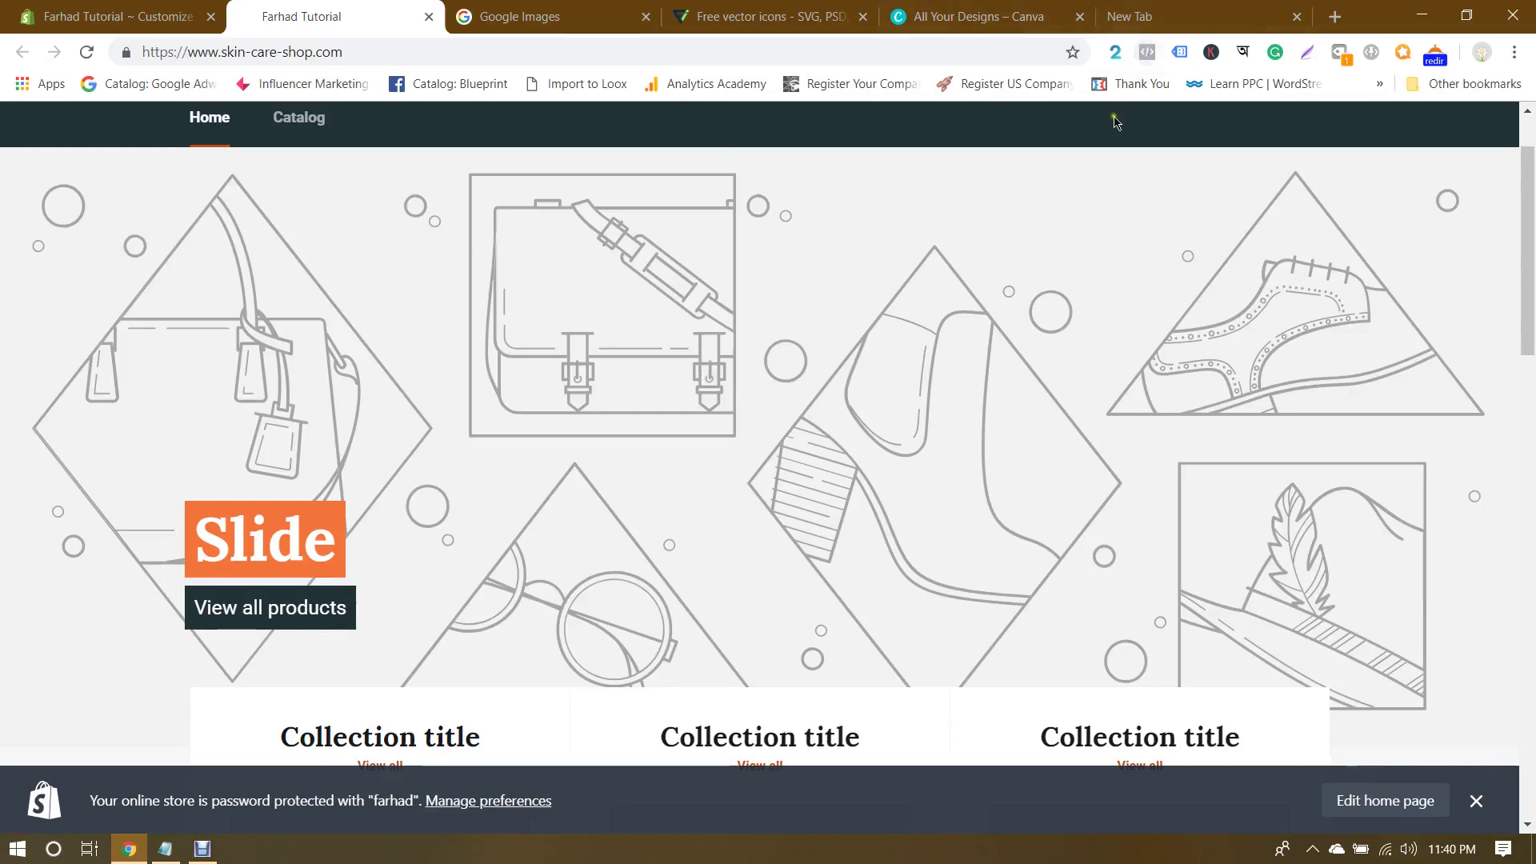
scroll(977, 377, up, 1)
scroll(977, 377, down, 1)
click(1166, 8)
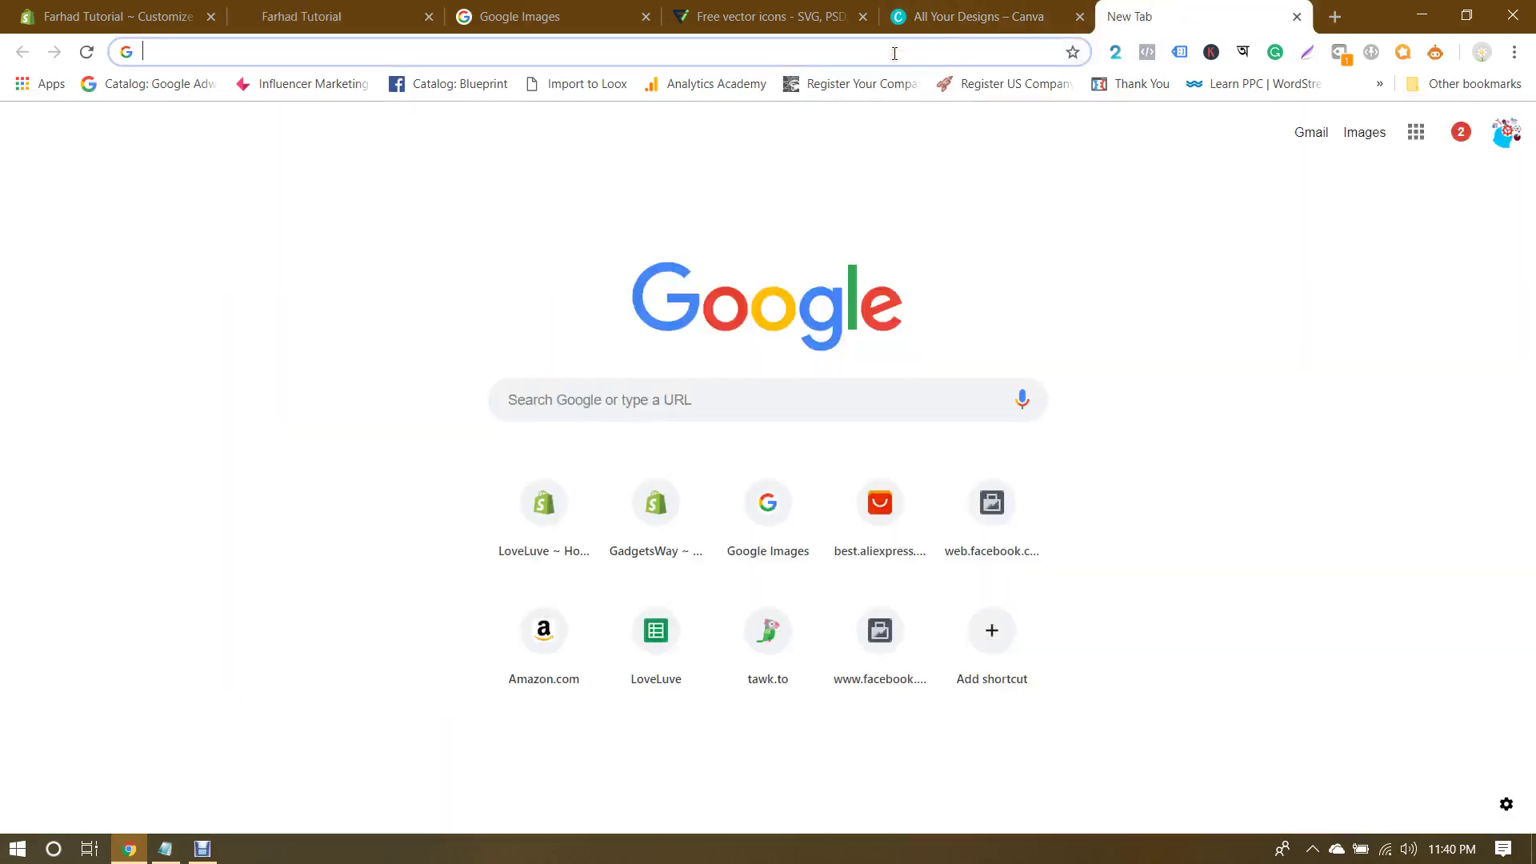
Step: Load pexels.com, browse its free photo grid, and focus the photo search box
text(pexel)
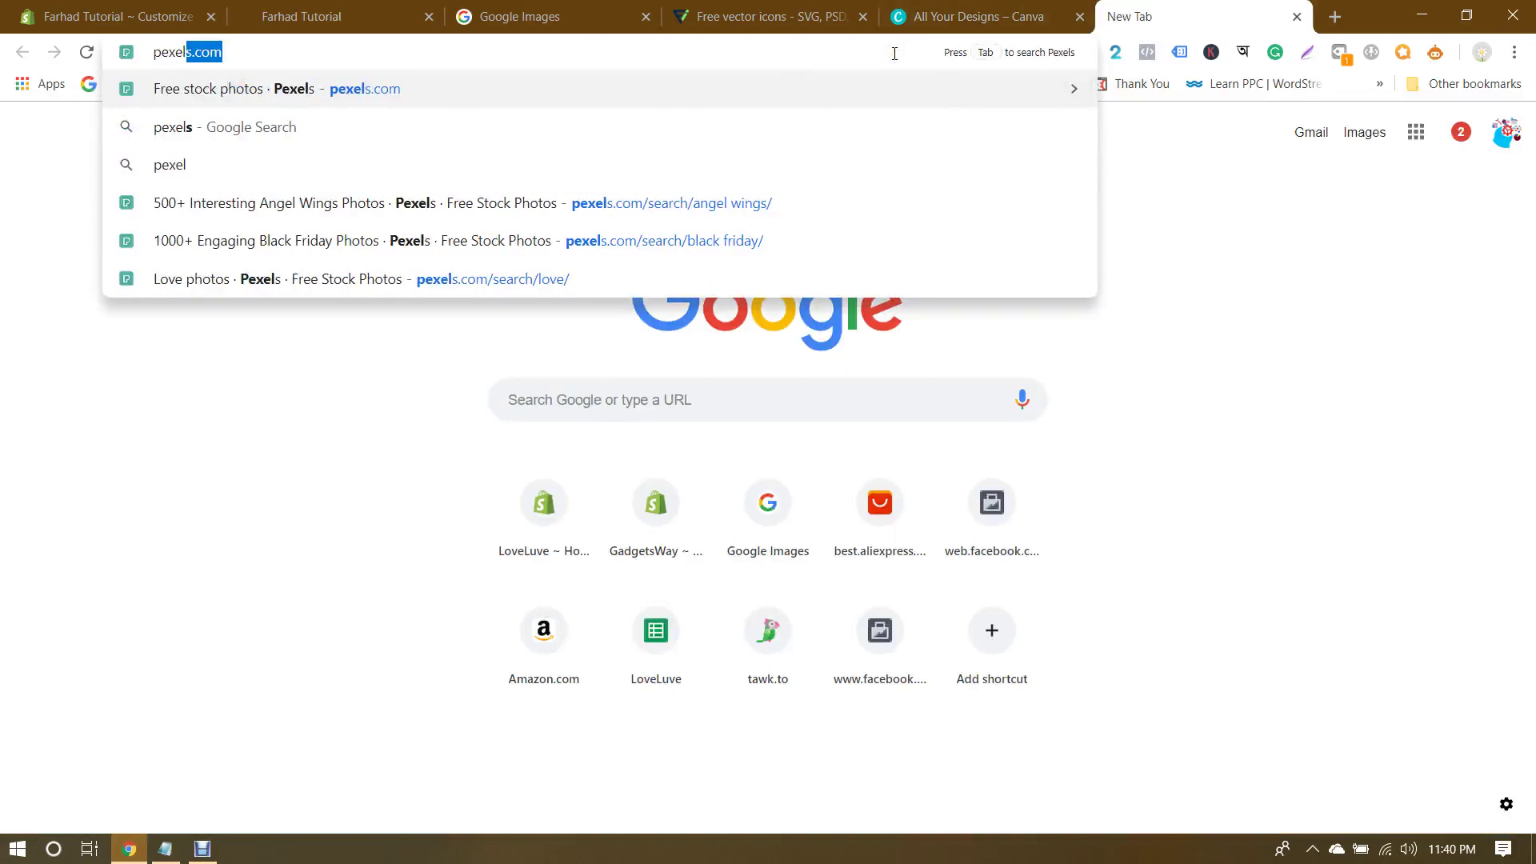
key(Return)
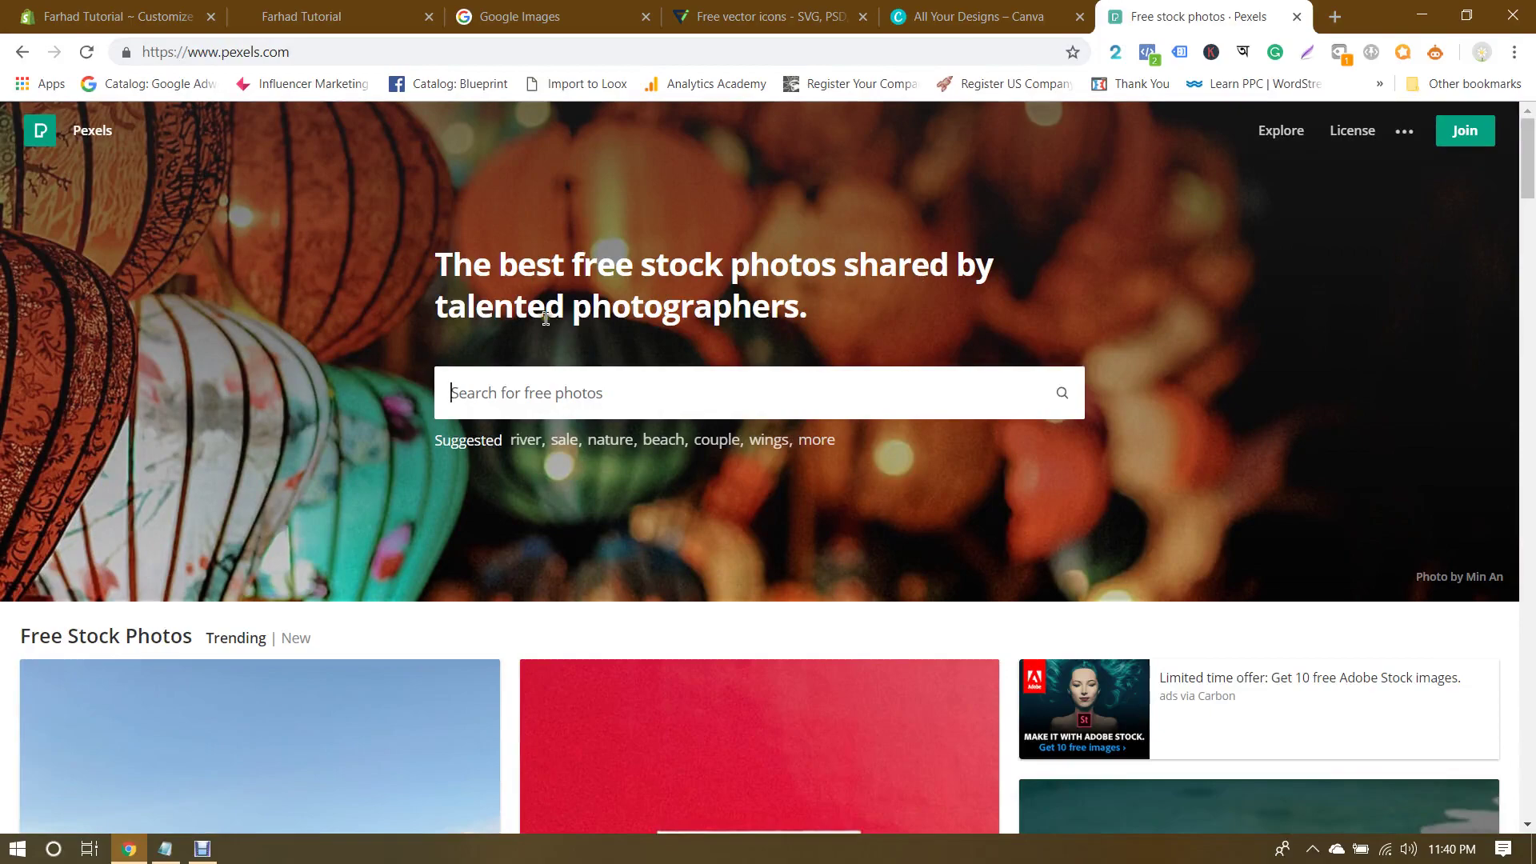
scroll(828, 336, down, 8)
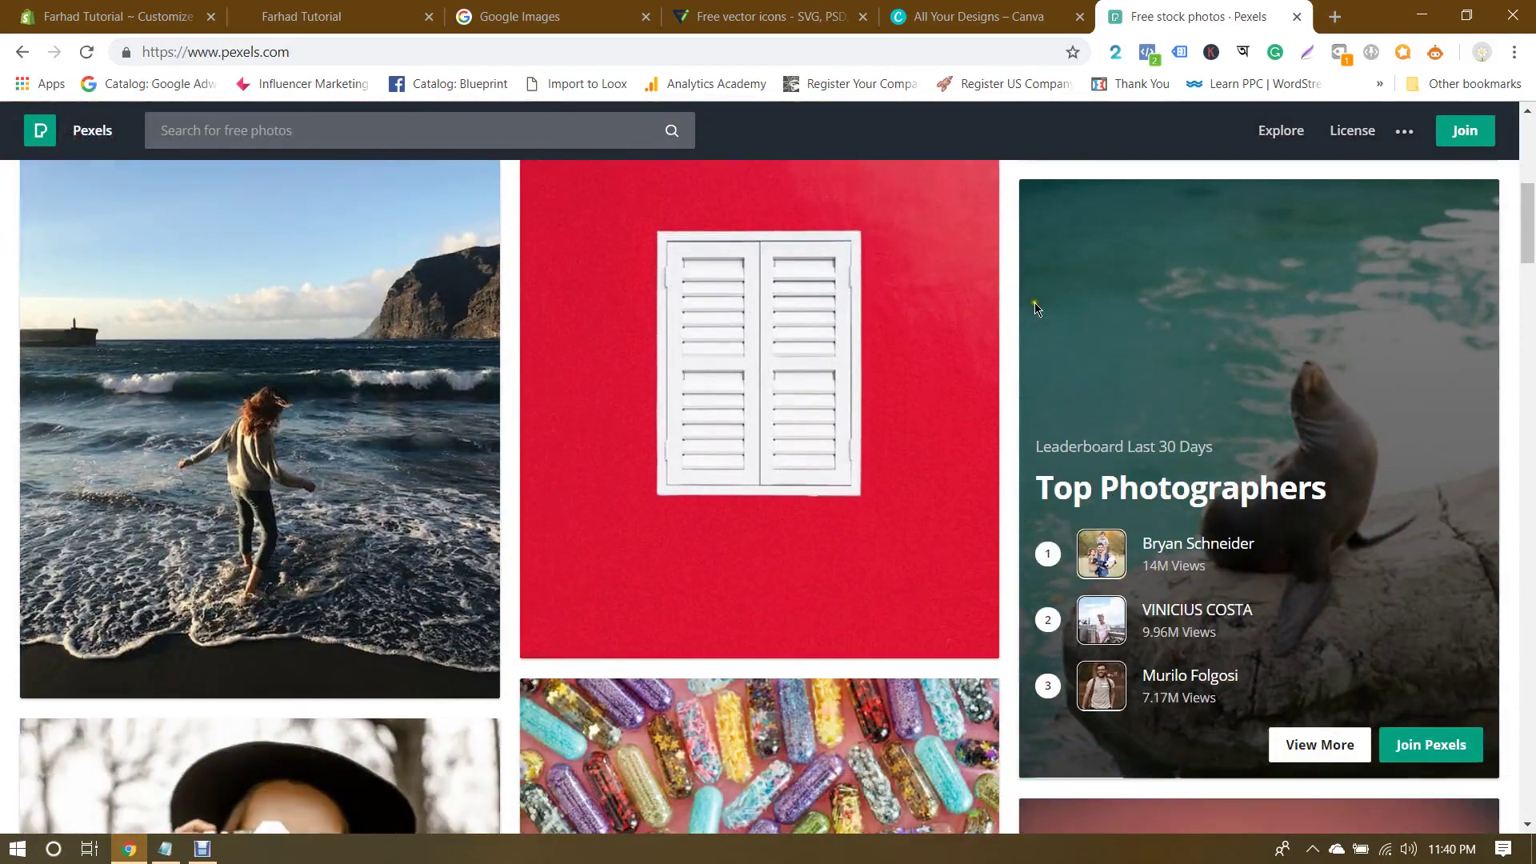
scroll(1008, 332, down, 12)
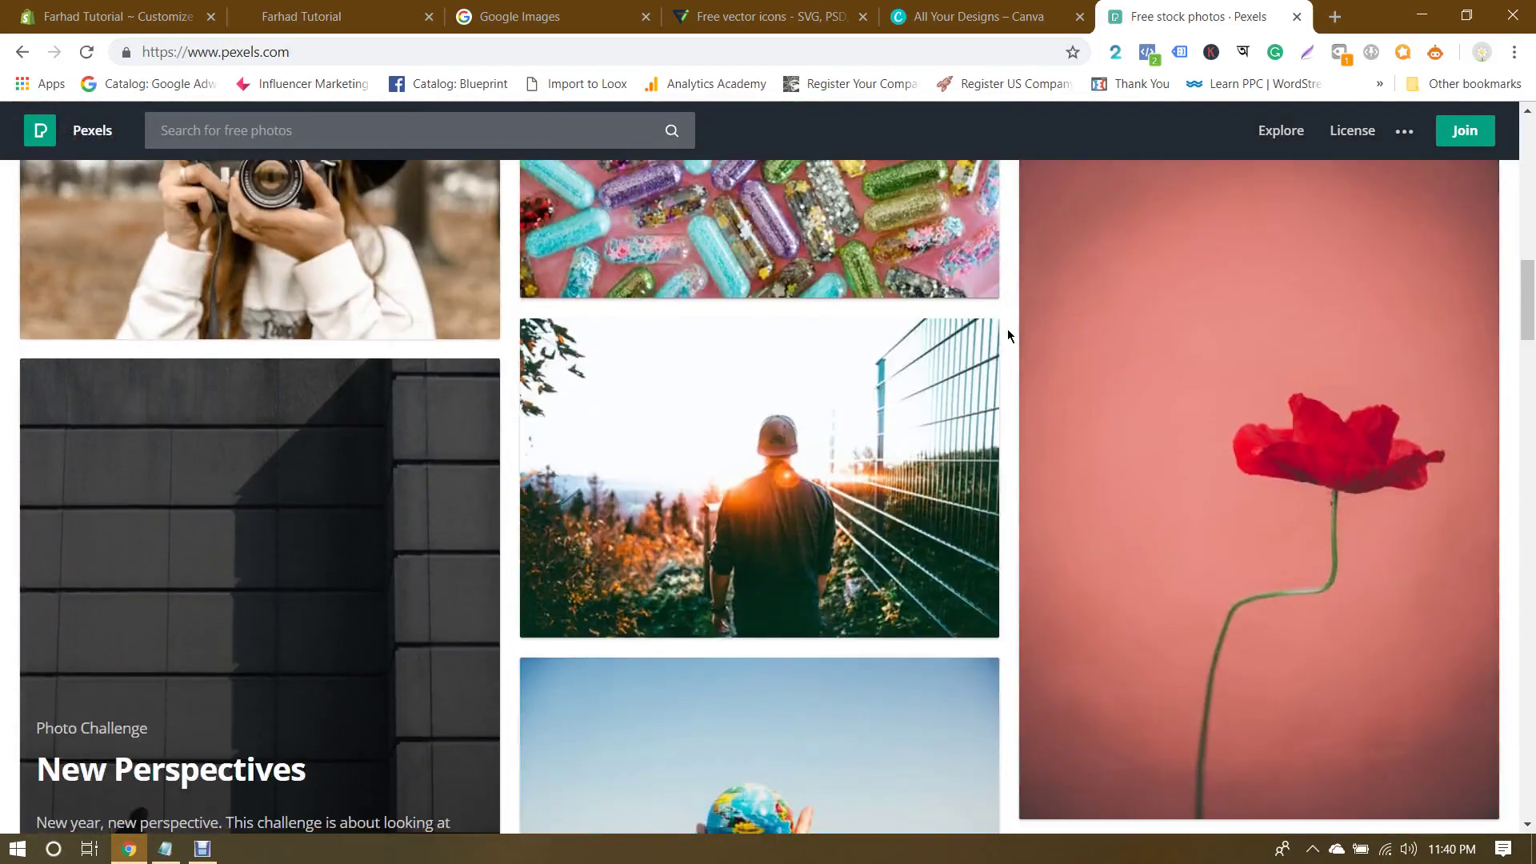
scroll(1006, 329, down, 4)
scroll(1007, 329, up, 12)
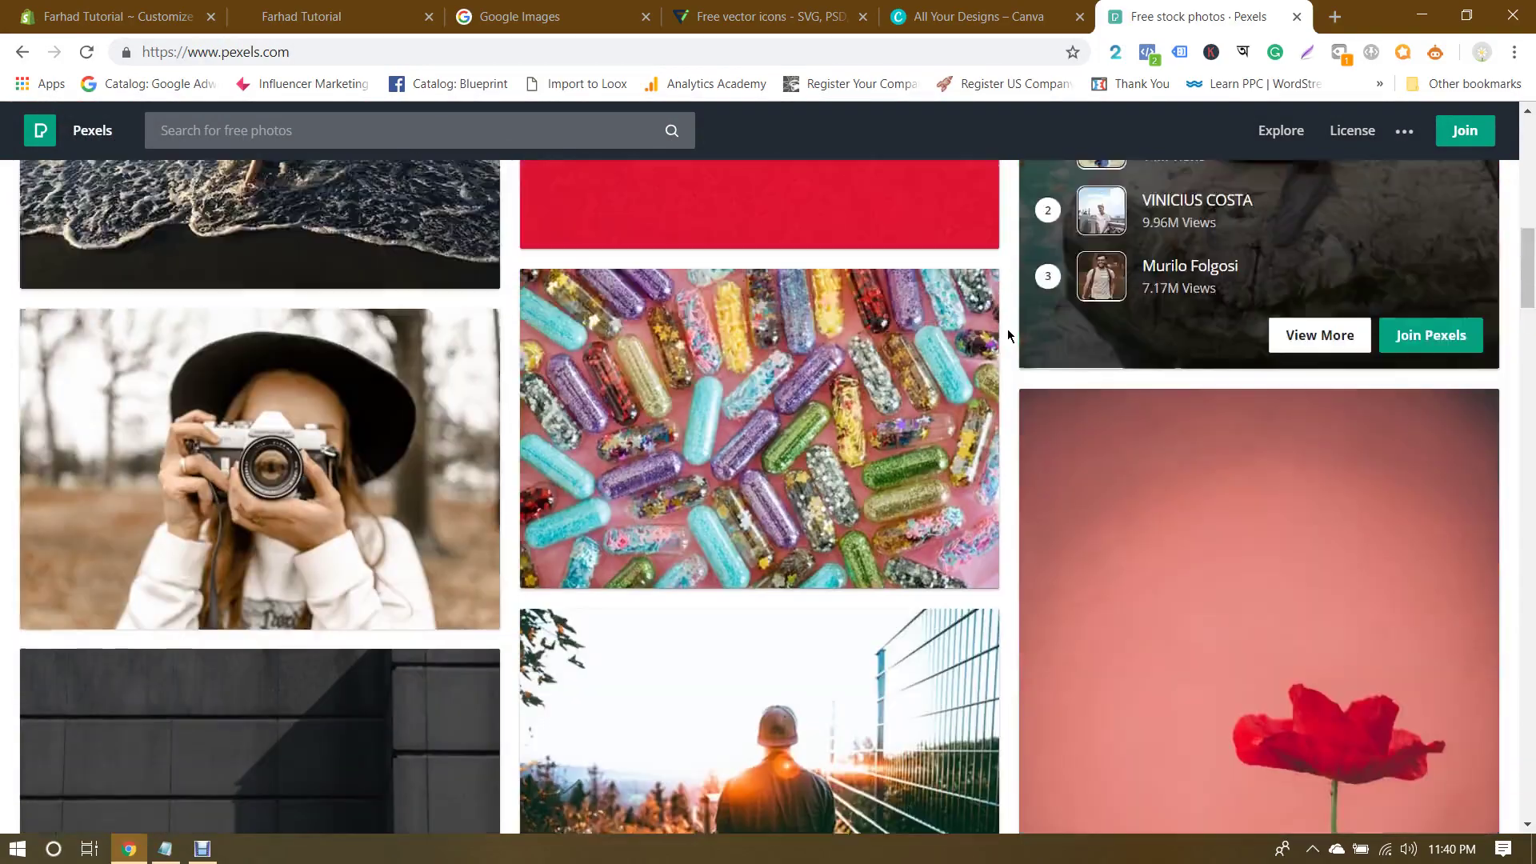
scroll(1006, 329, up, 10)
scroll(1006, 329, down, 17)
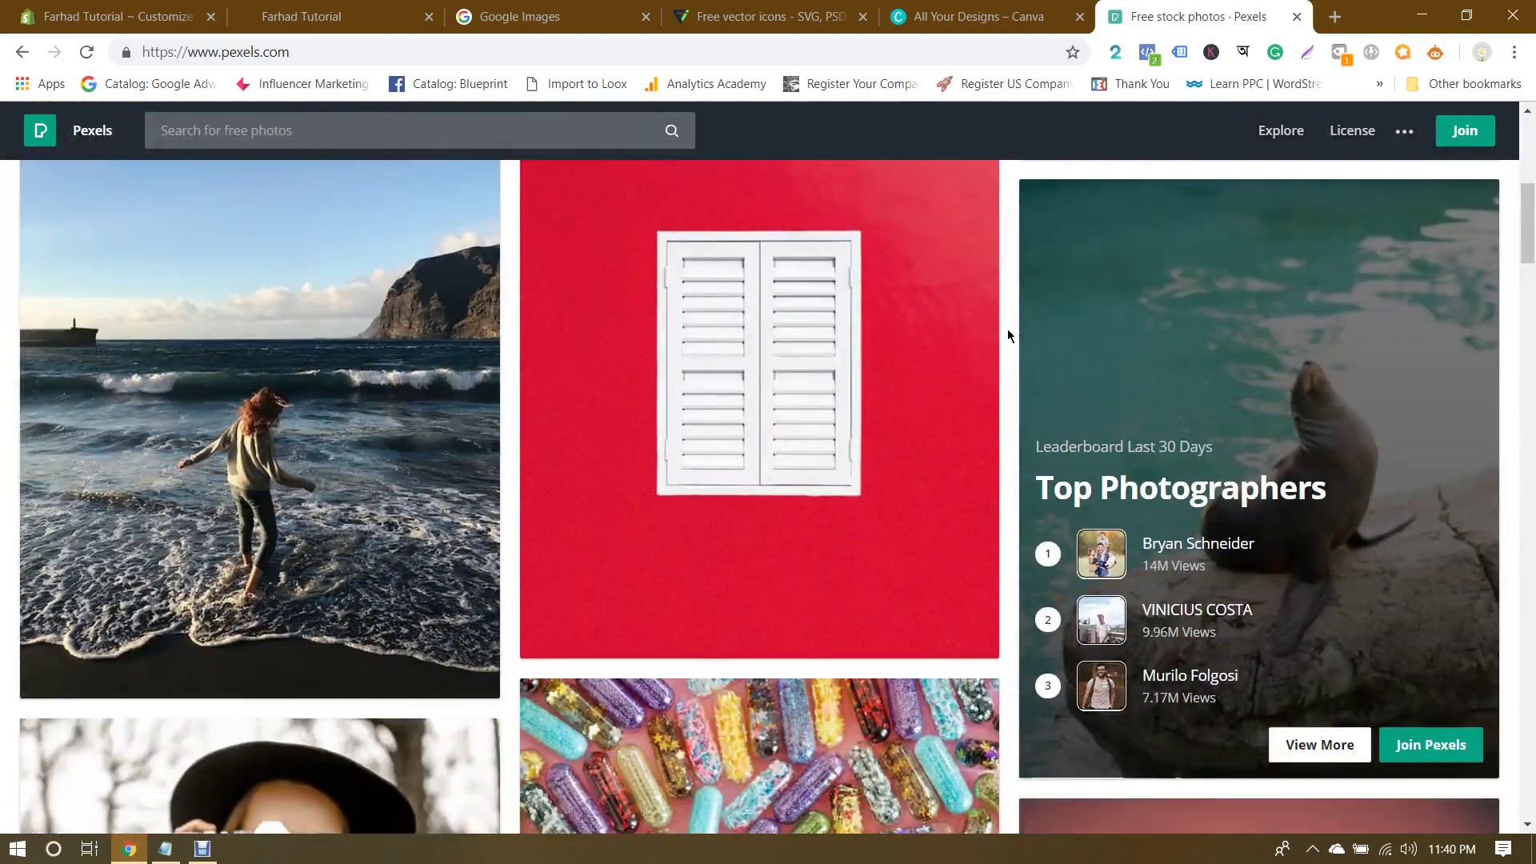
scroll(1008, 335, down, 20)
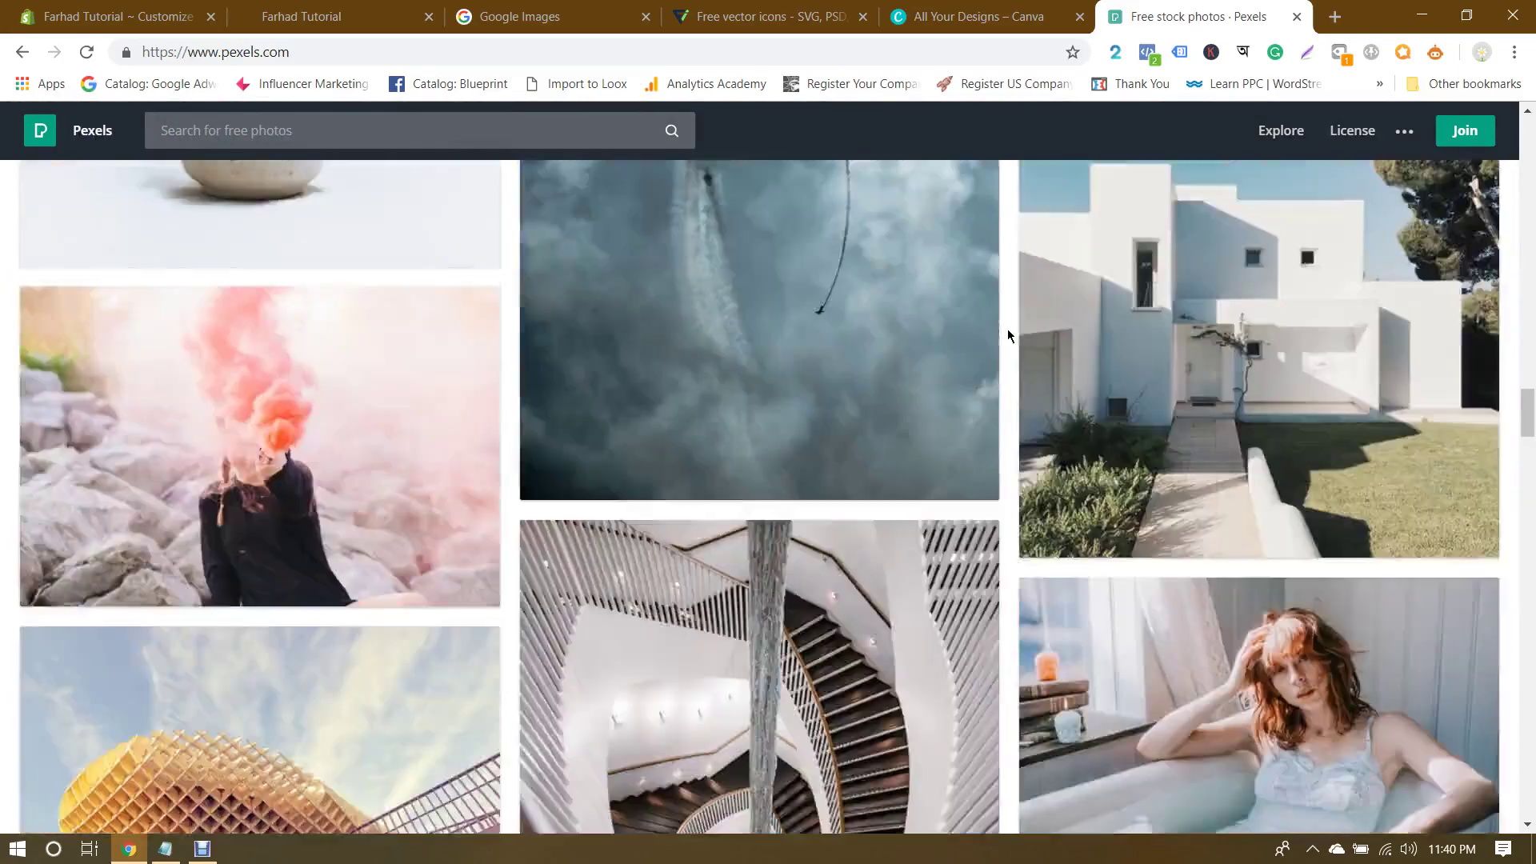
scroll(1008, 334, down, 2)
scroll(1007, 334, up, 20)
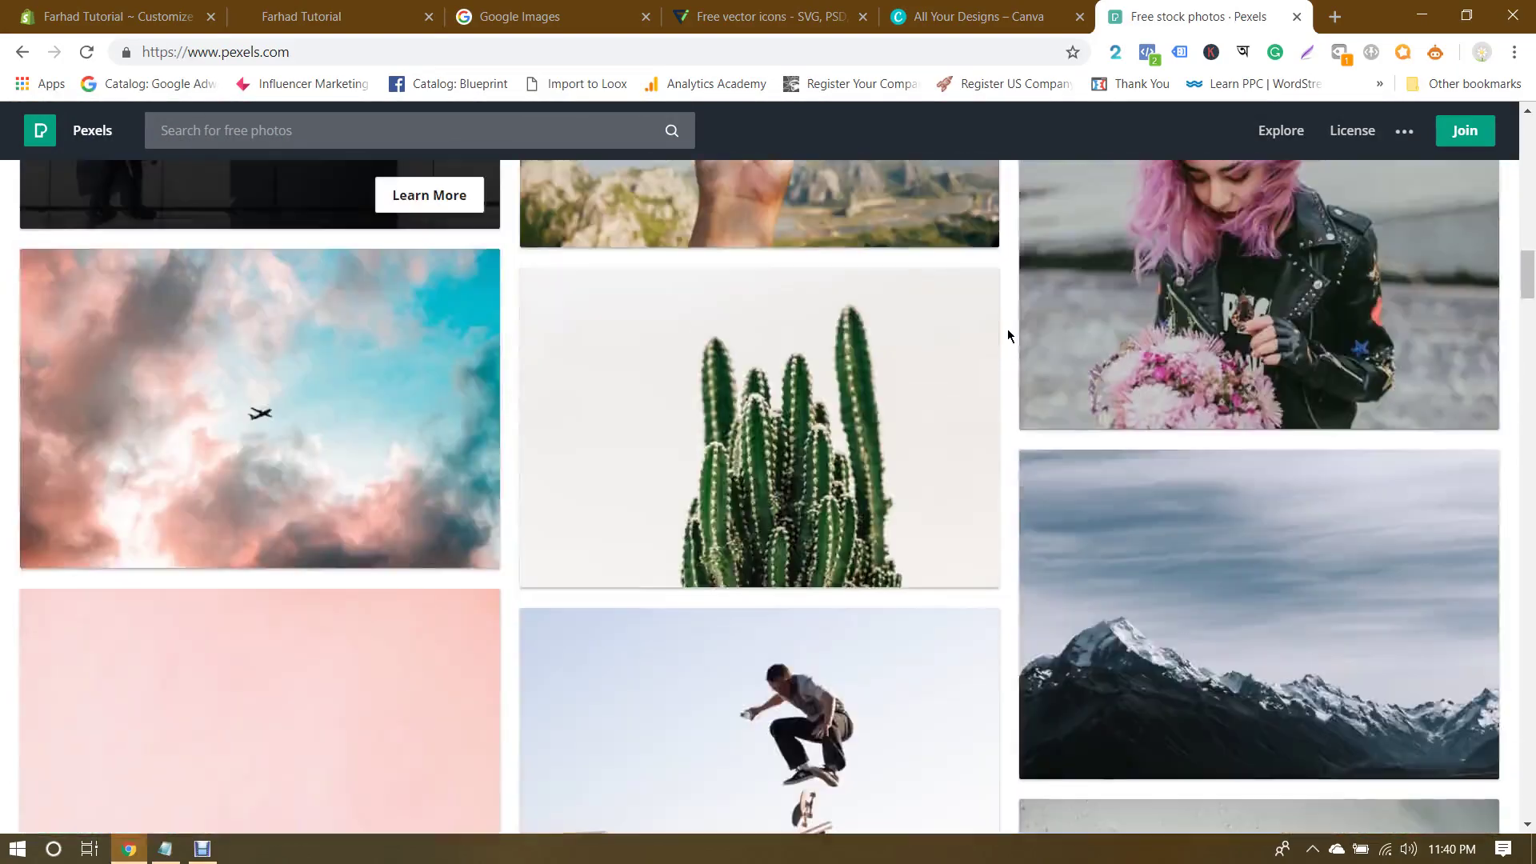
scroll(1008, 335, up, 10)
click(684, 414)
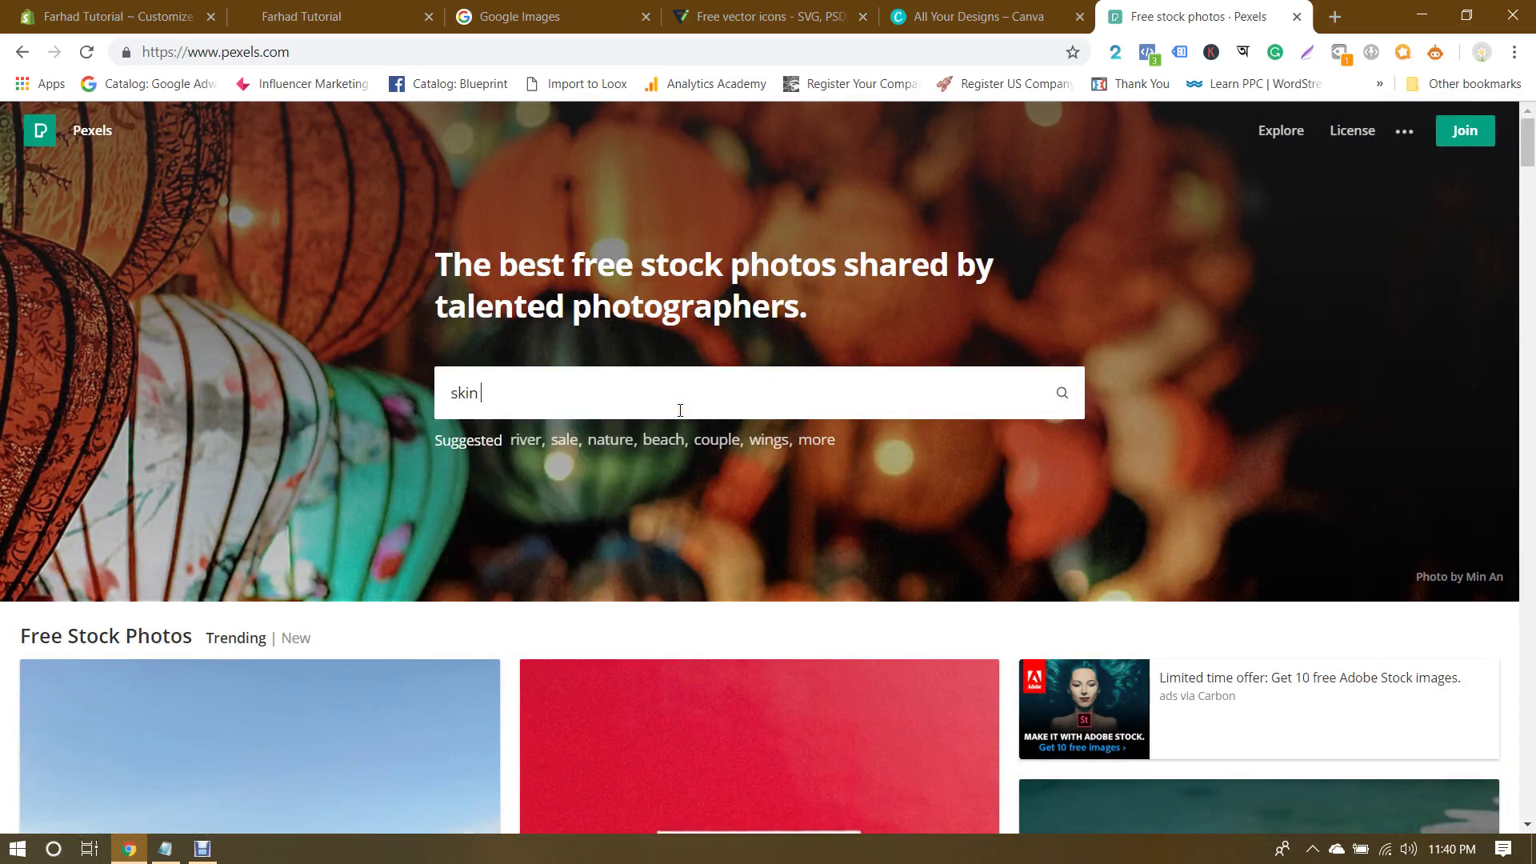
Step: Search Pexels for skin care, browse the results, and open the hand-with-lotion photo's download sizes
key(Return)
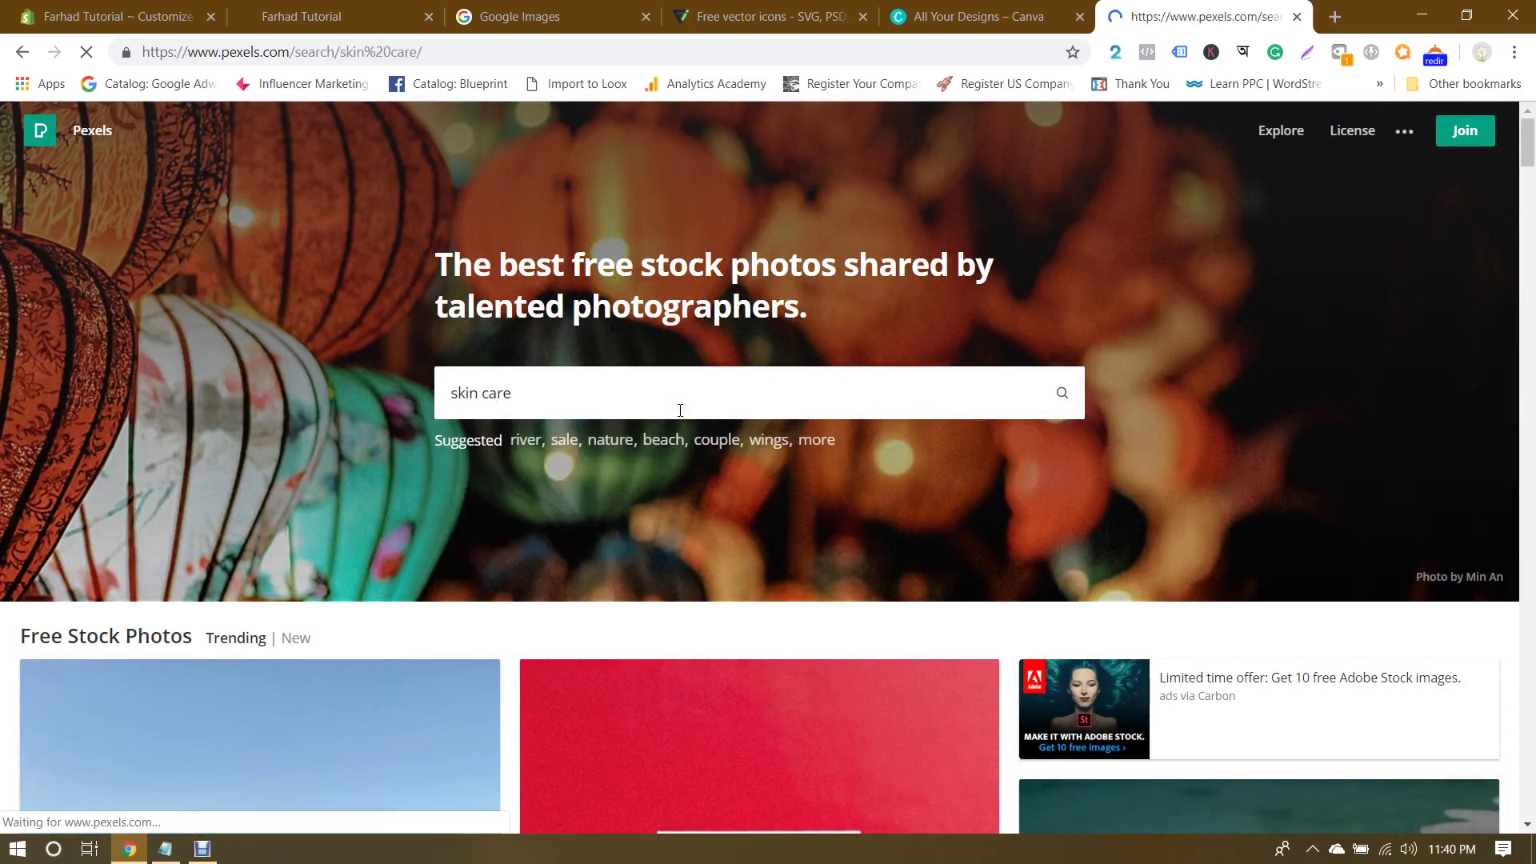
scroll(704, 395, down, 2)
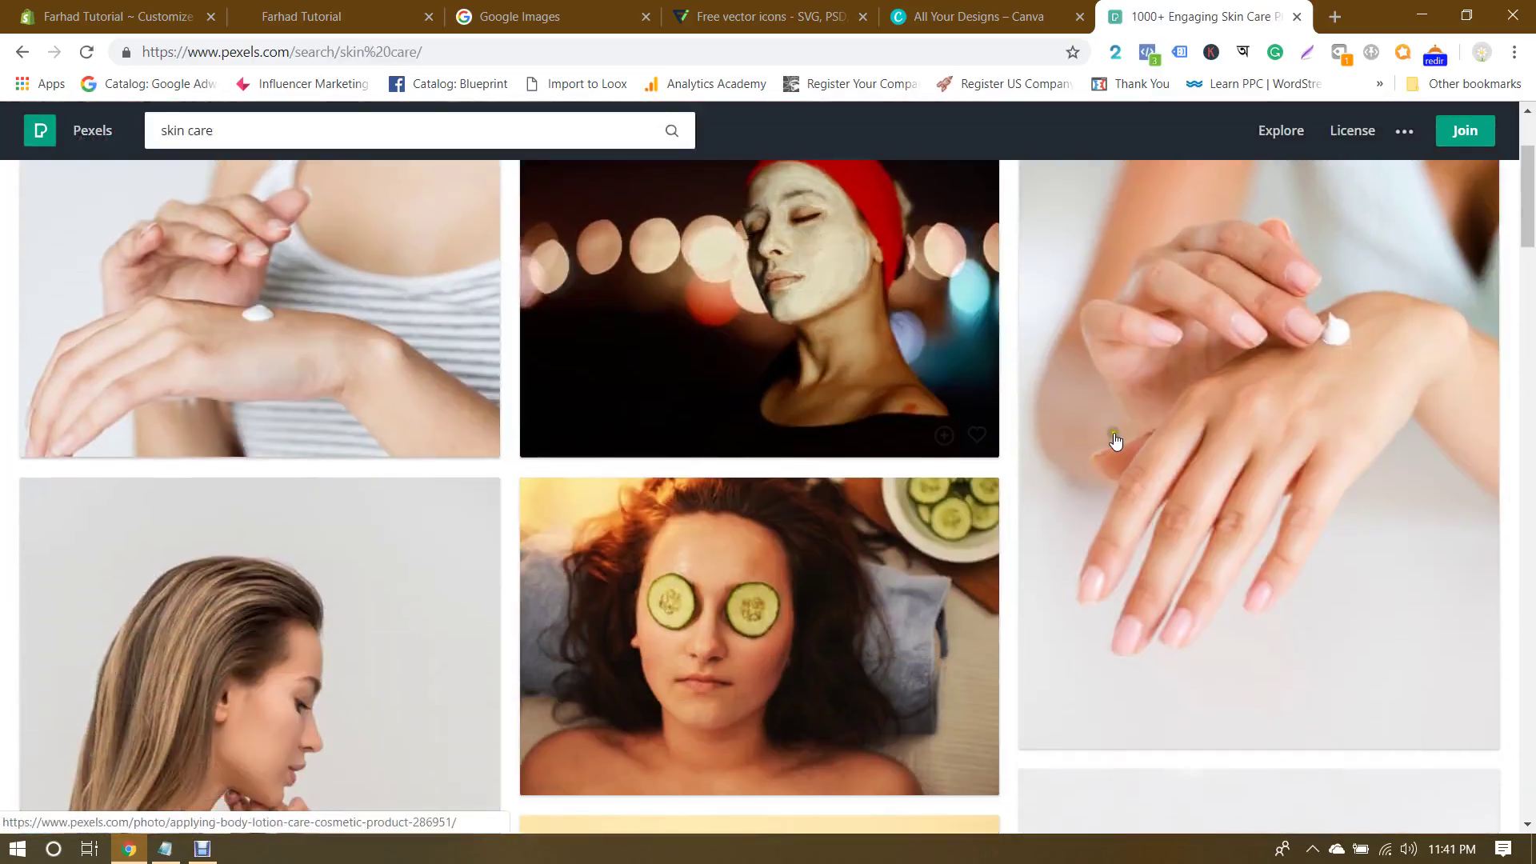
scroll(1145, 442, down, 5)
scroll(1145, 442, up, 7)
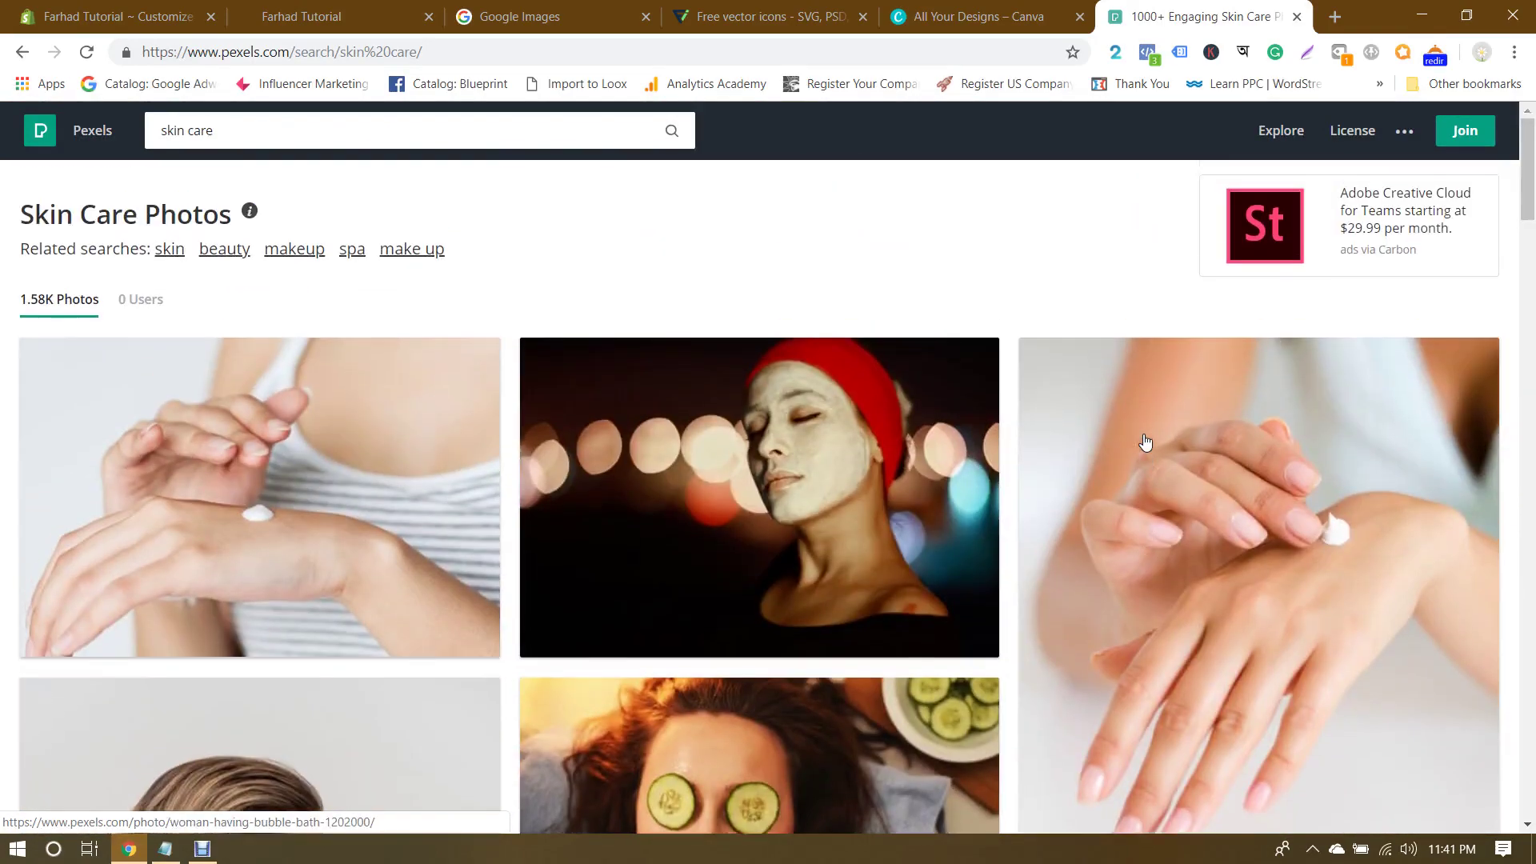
scroll(1144, 441, down, 15)
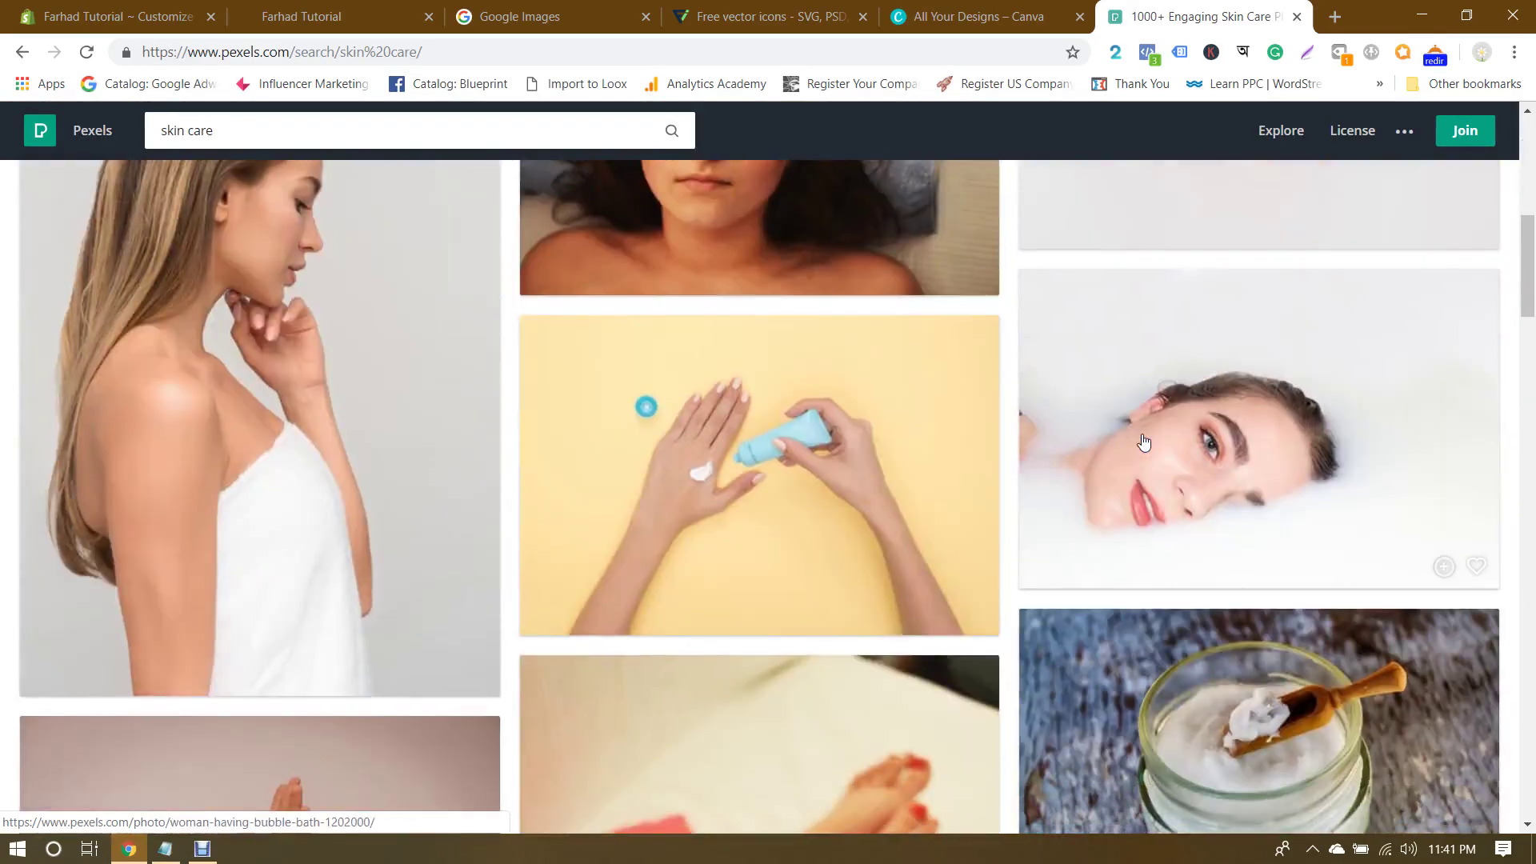
scroll(1144, 442, up, 15)
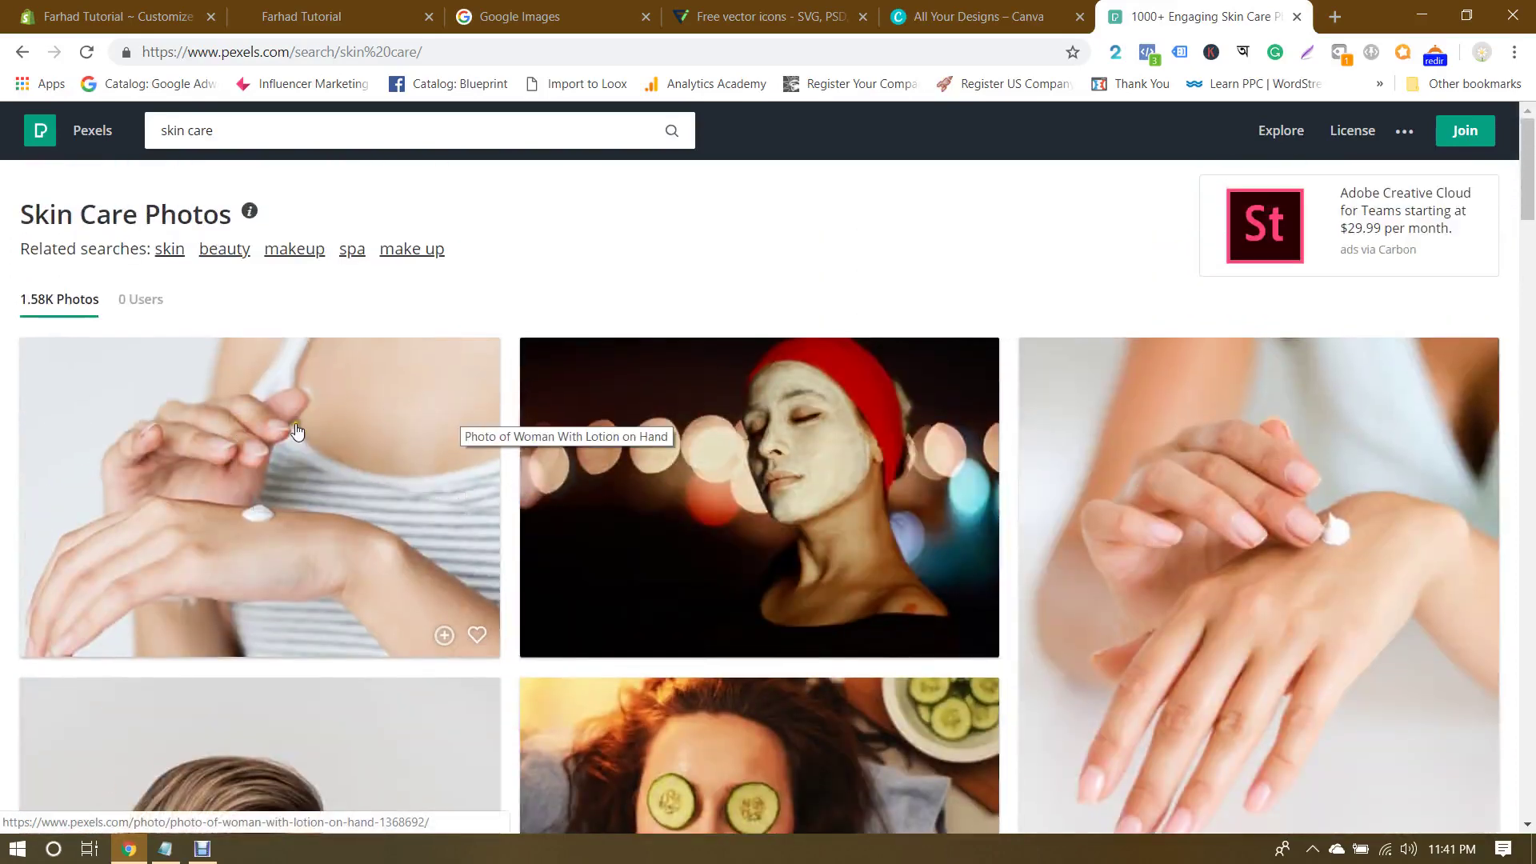
scroll(912, 440, down, 5)
scroll(964, 436, up, 4)
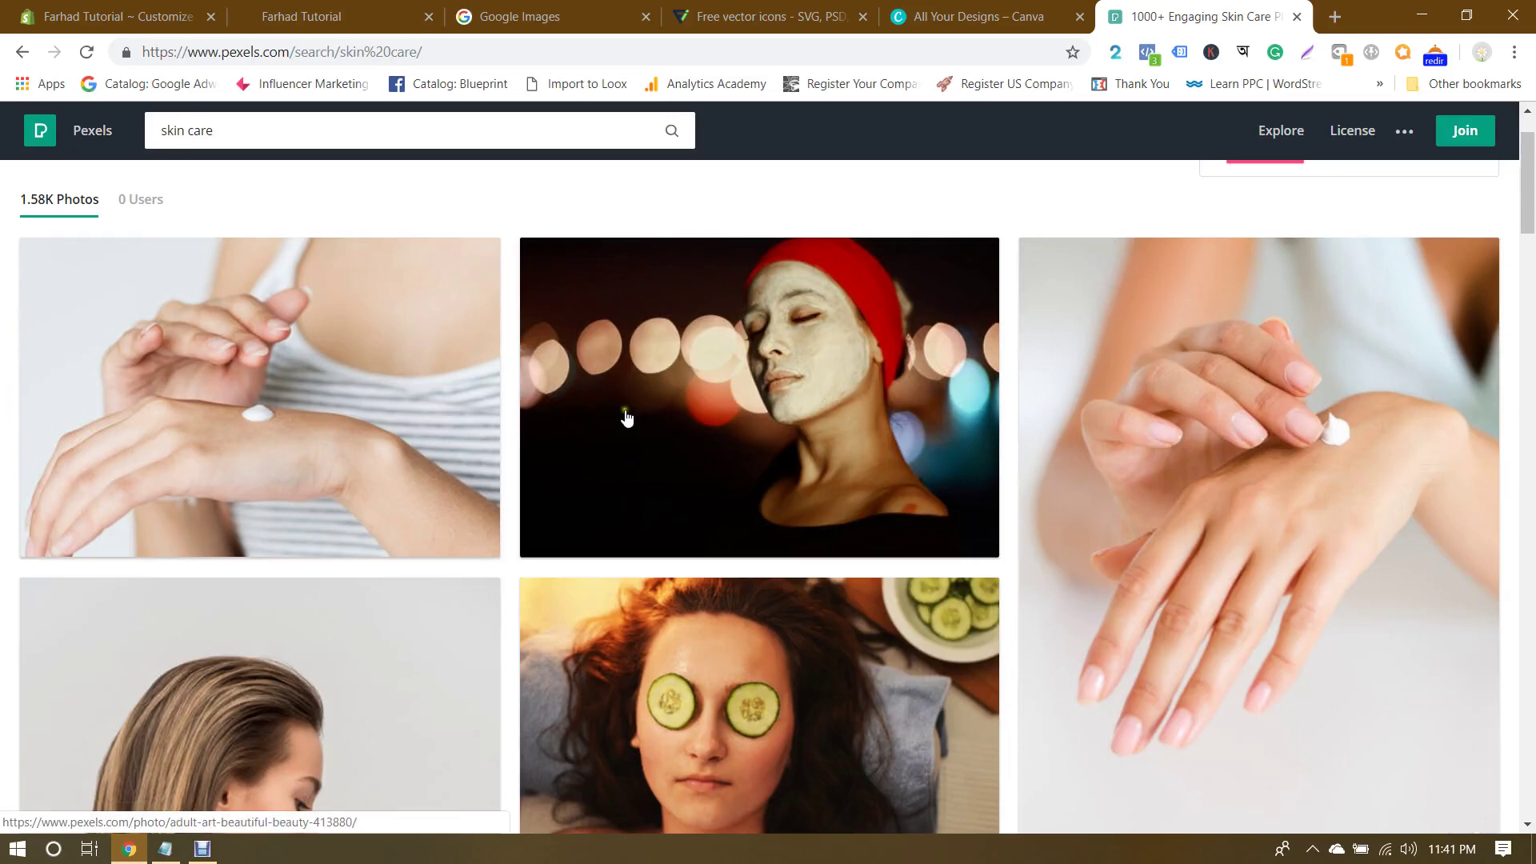
scroll(1, 408, down, 5)
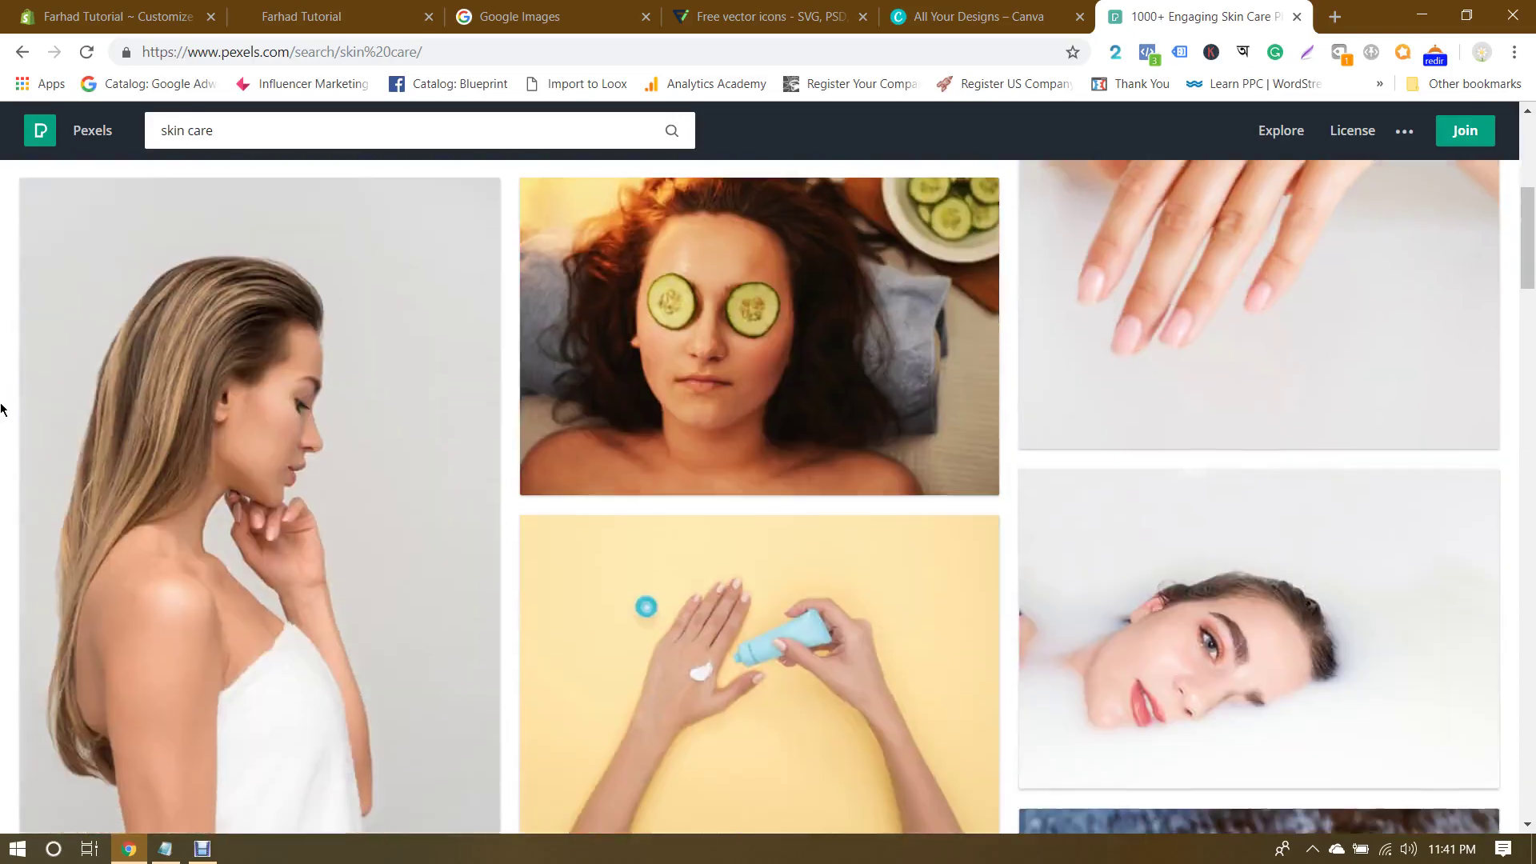
scroll(2, 408, down, 9)
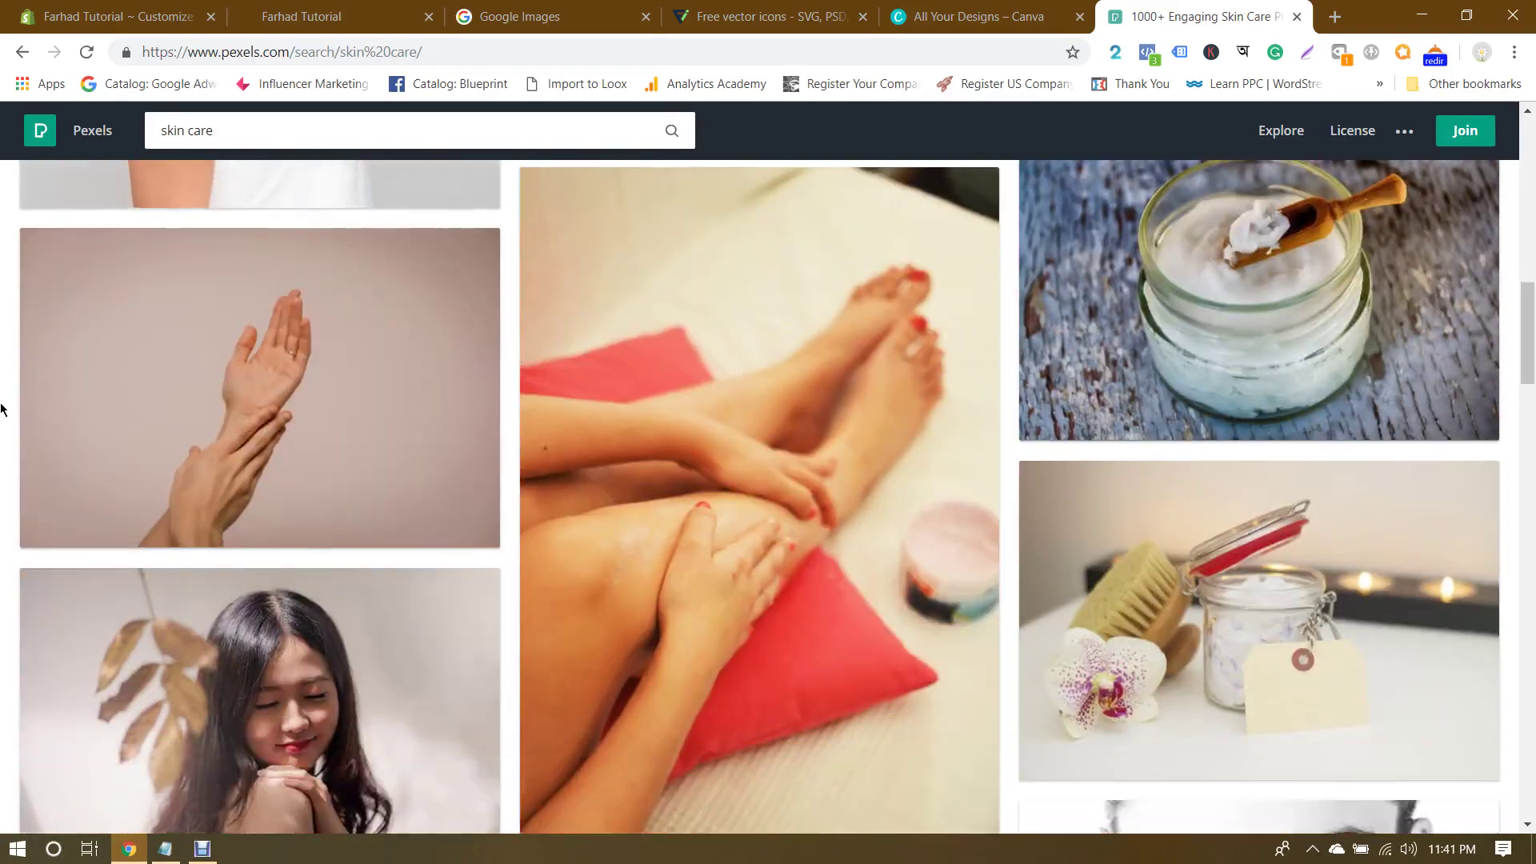
scroll(2, 408, down, 12)
scroll(1, 408, up, 20)
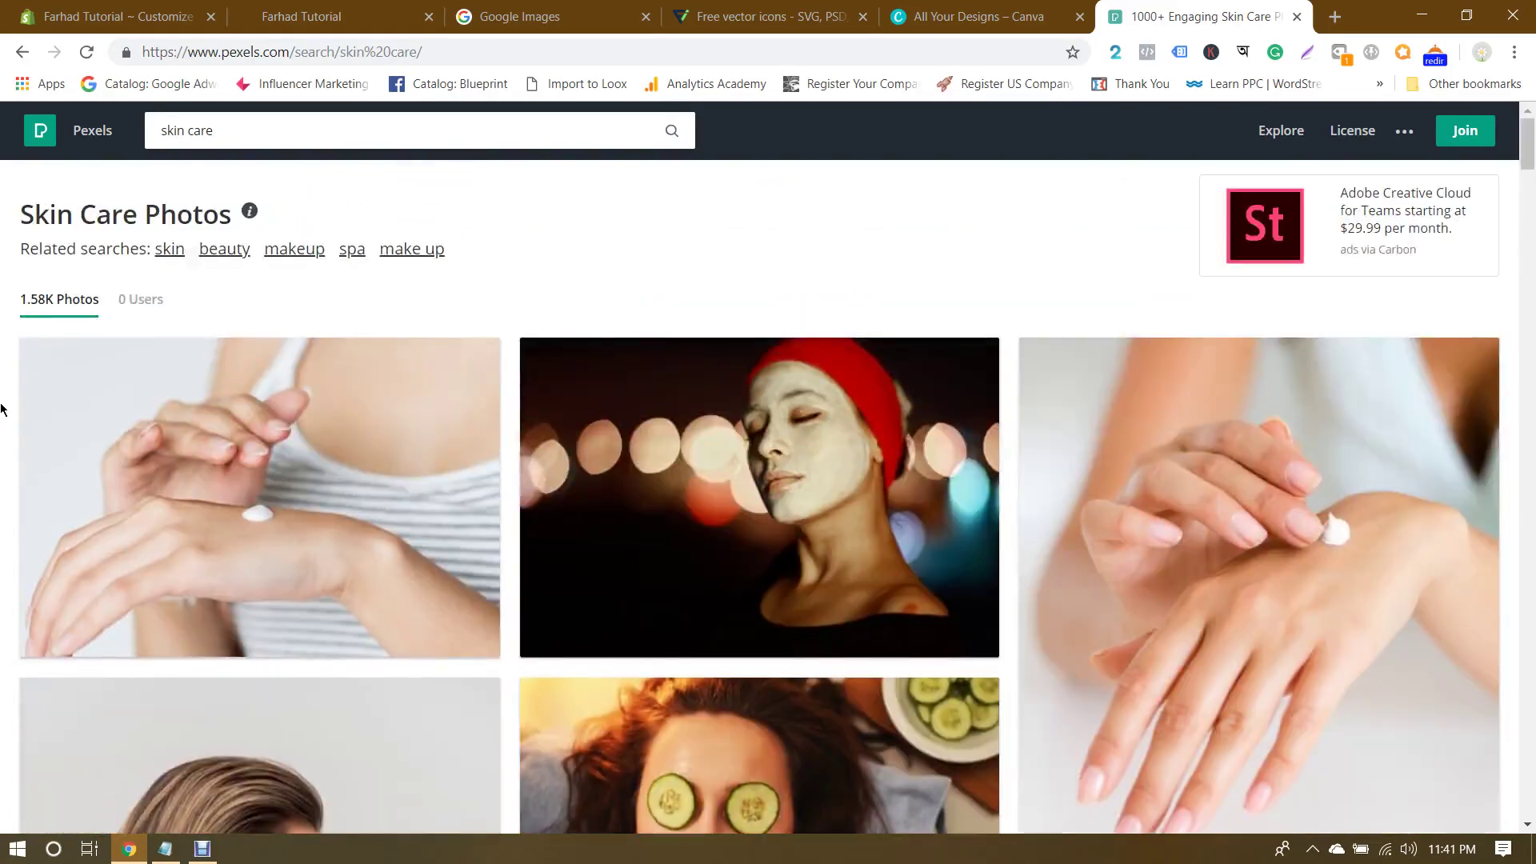
click(222, 406)
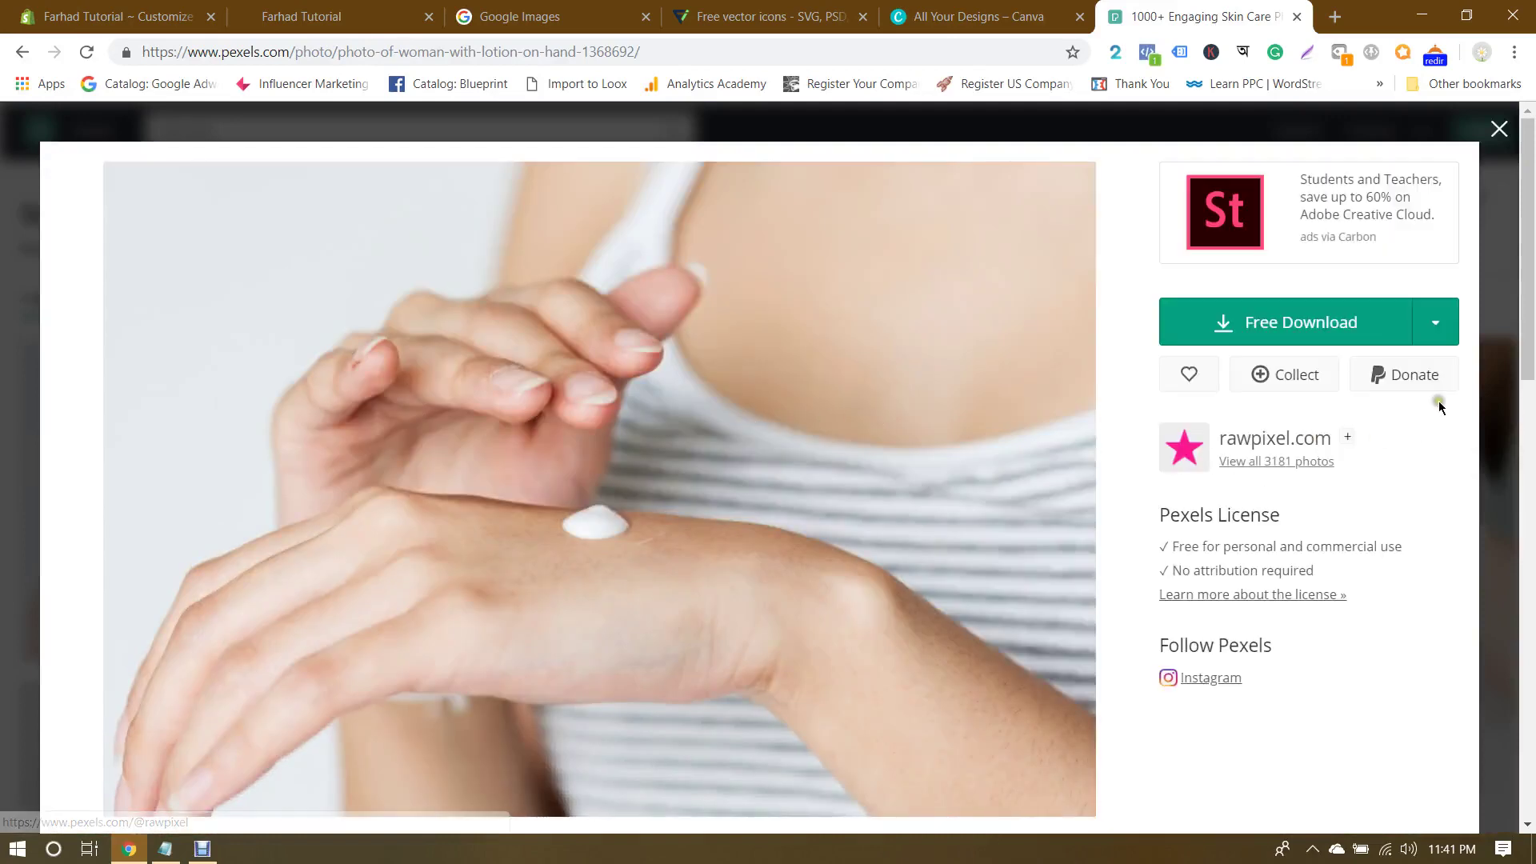
click(1440, 330)
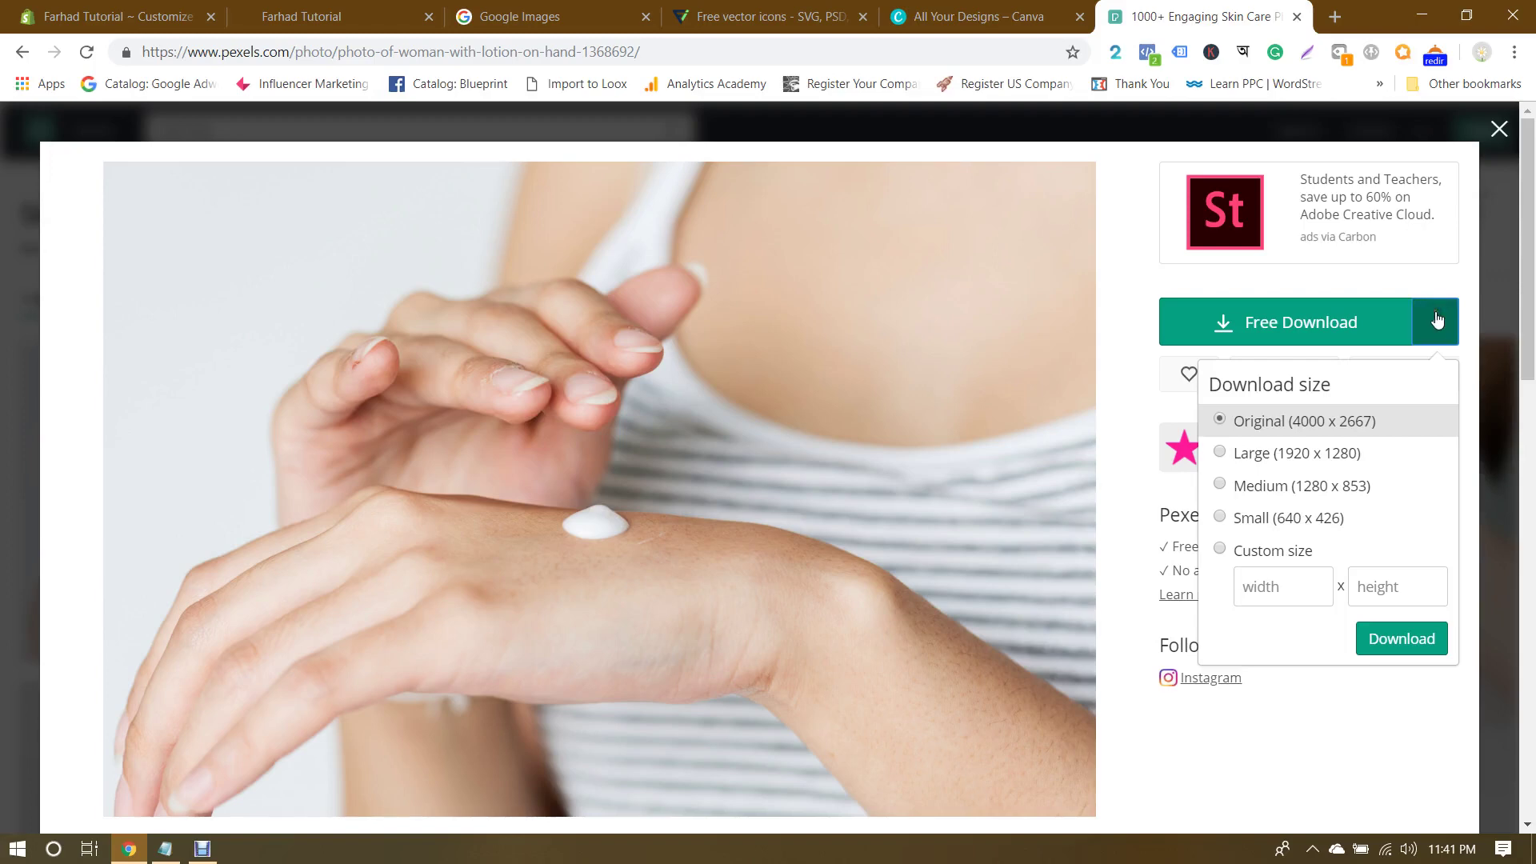
Step: Download the lotion photo at a custom 1900 × 745 size and close the photo view
click(1220, 548)
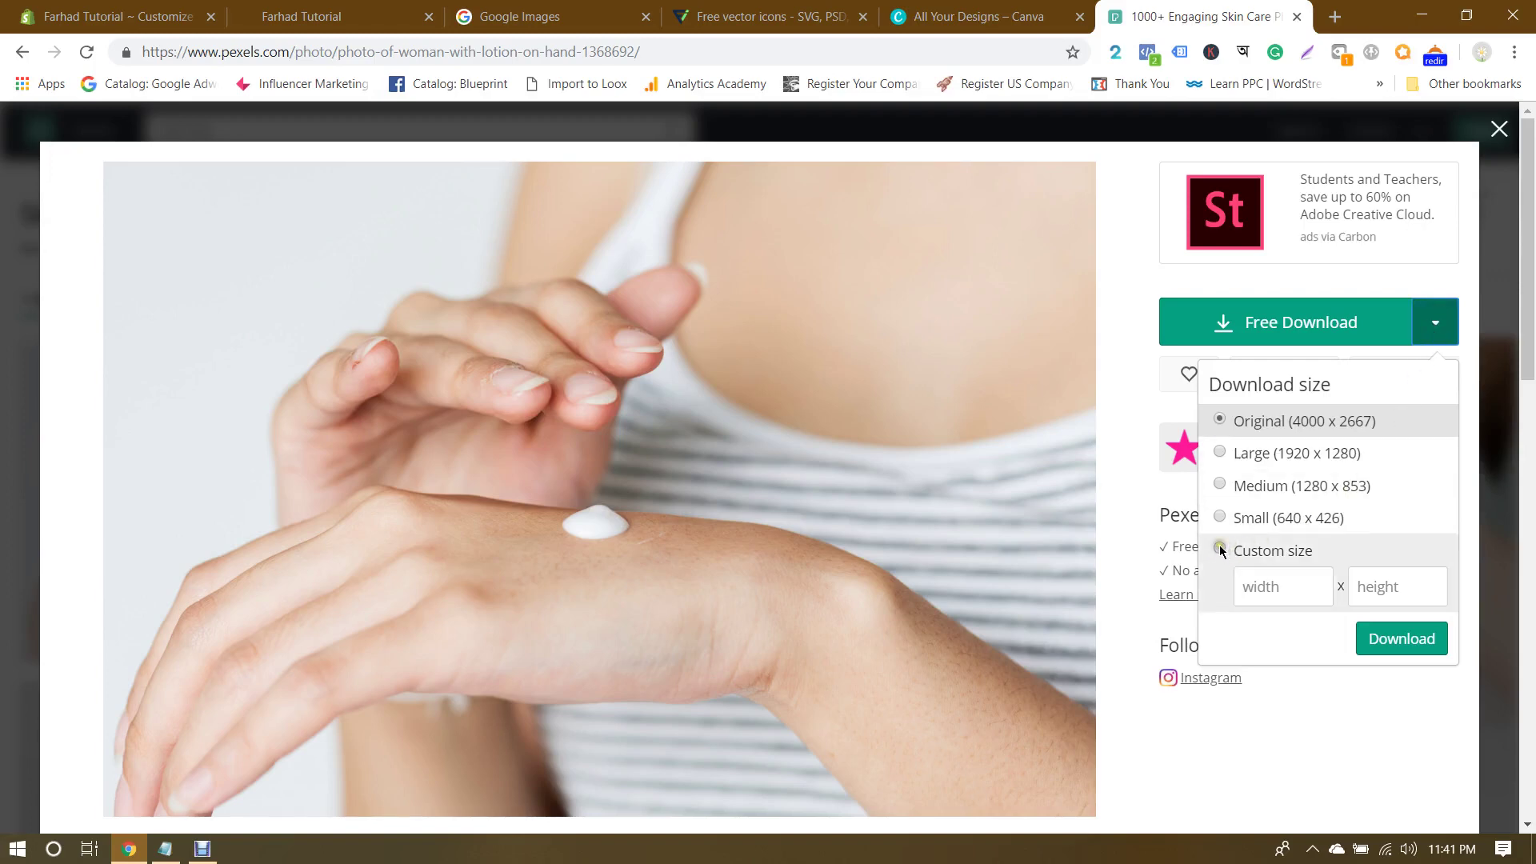
click(1273, 582)
text(1900)
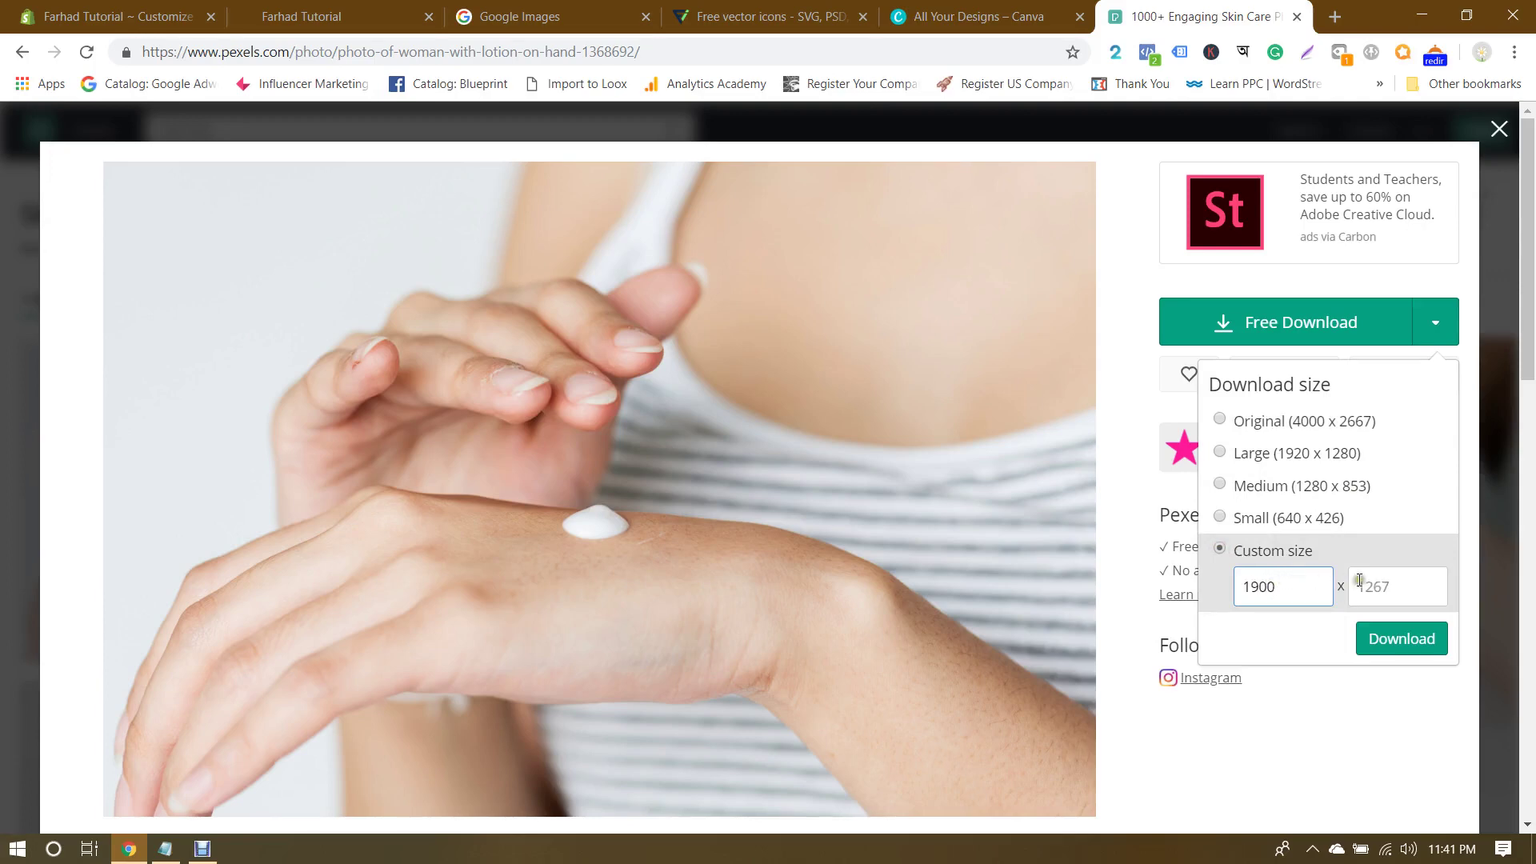
click(1407, 579)
text(745)
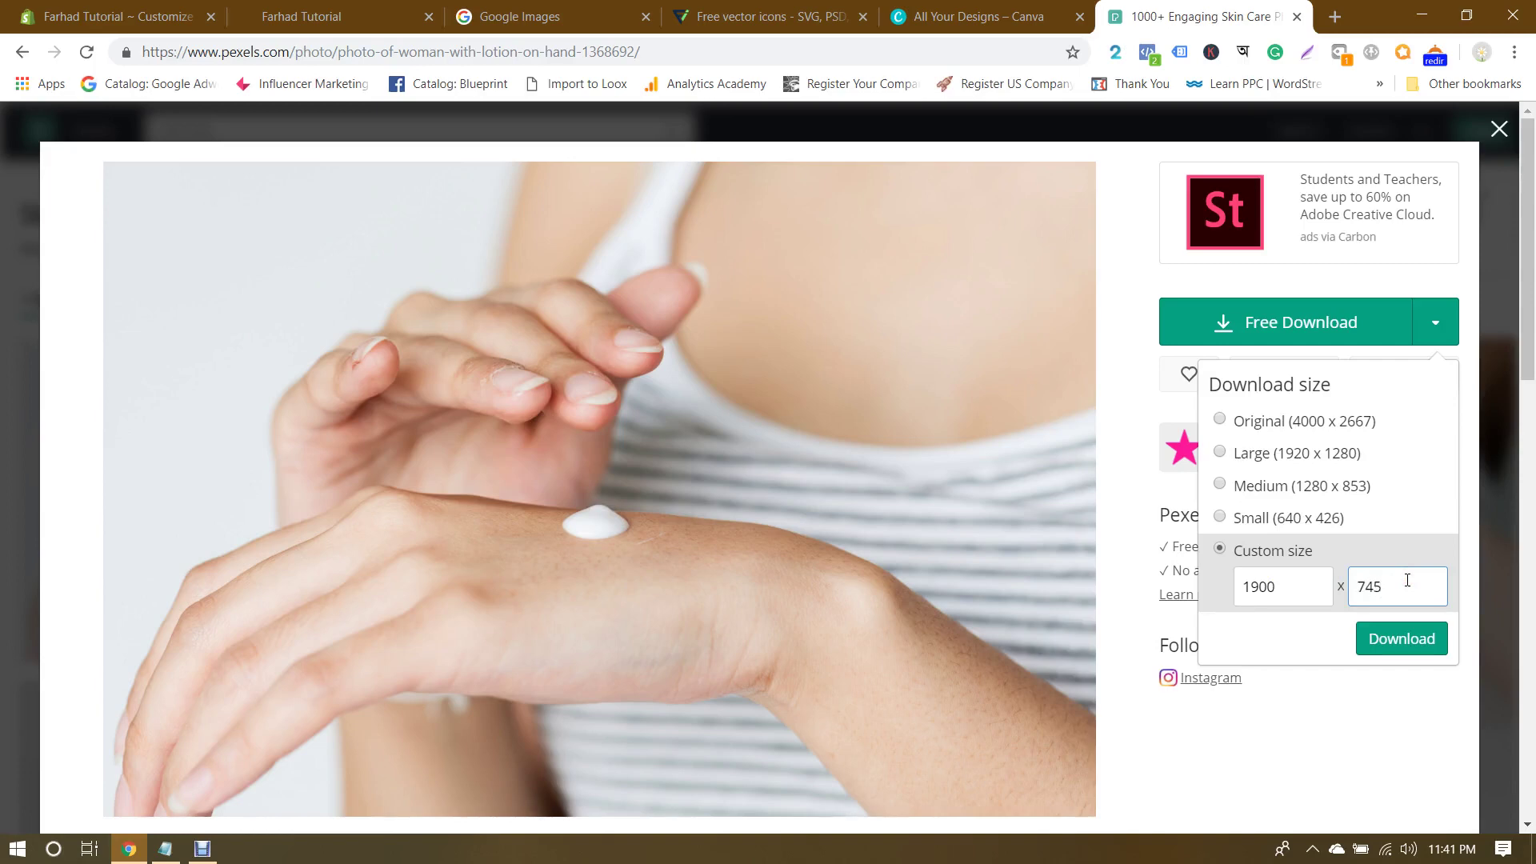
click(1404, 639)
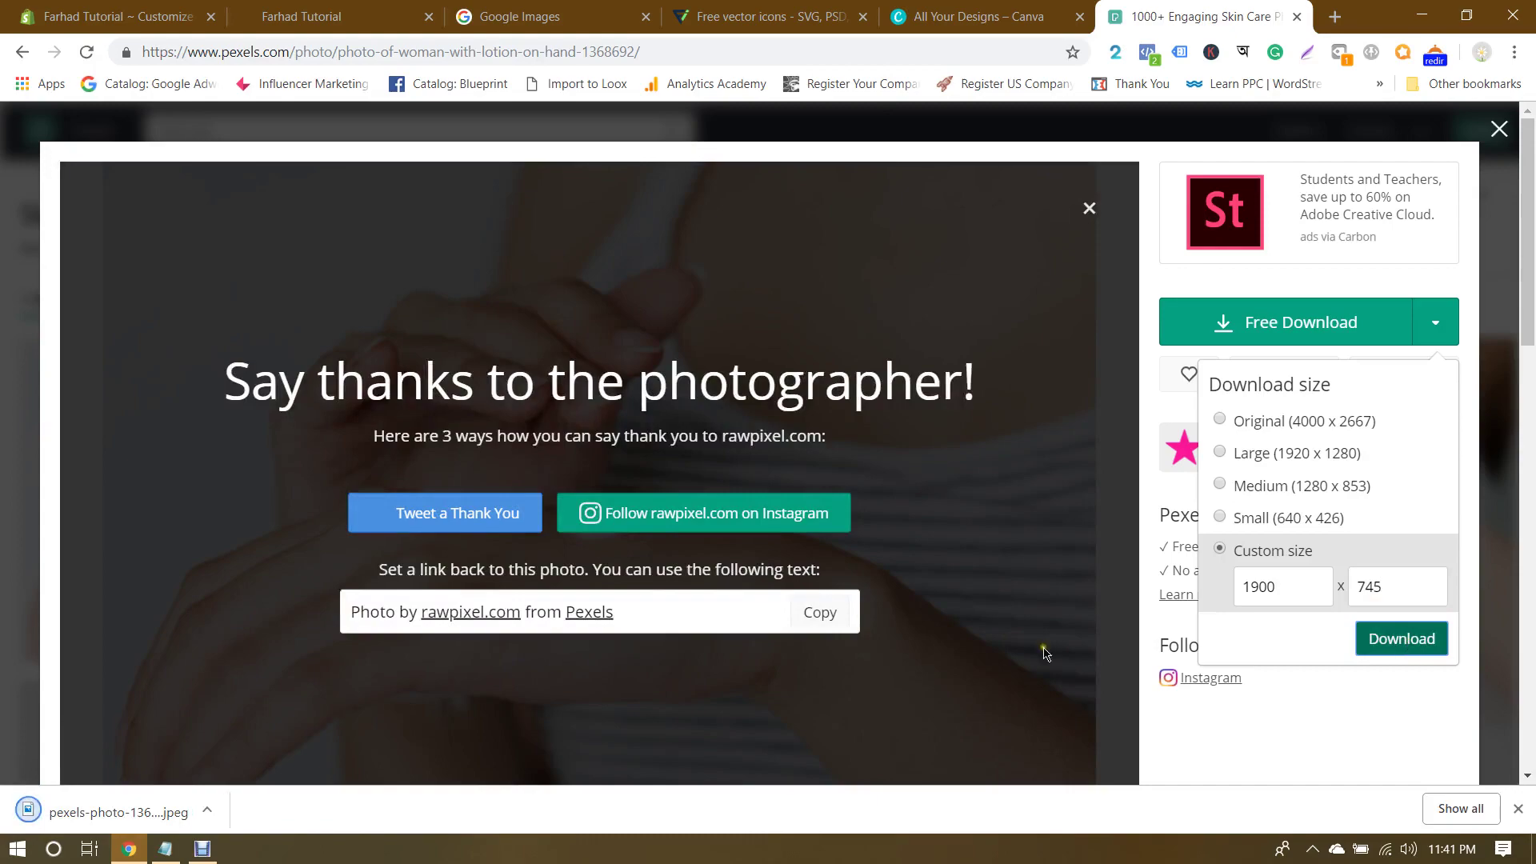
click(312, 654)
Step: Browse the Skin Care results and check the lips photo's download sizes without downloading
click(1495, 143)
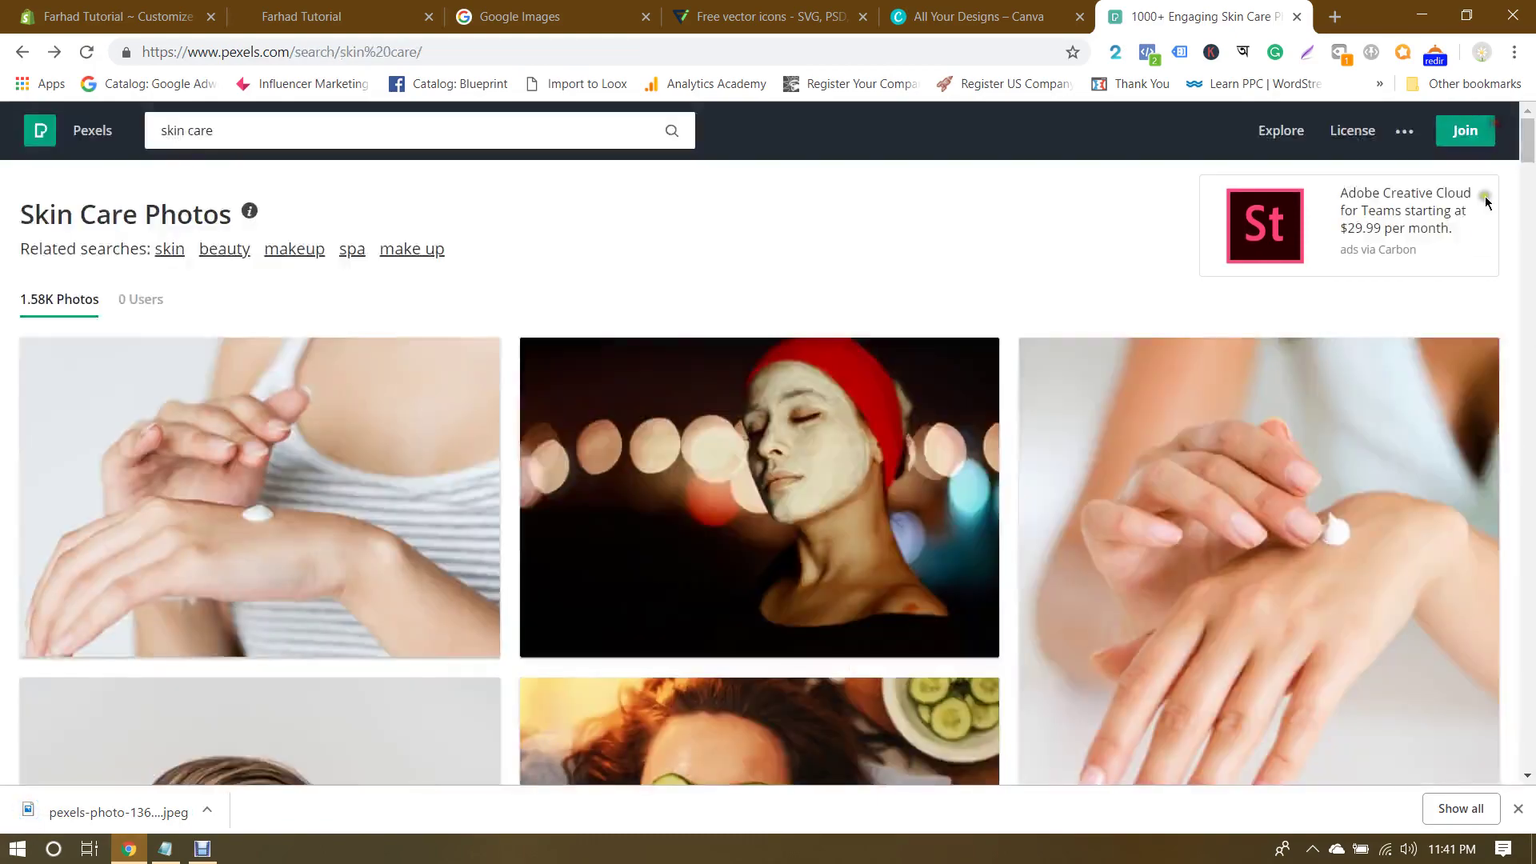
scroll(1450, 421, down, 12)
scroll(1450, 424, down, 10)
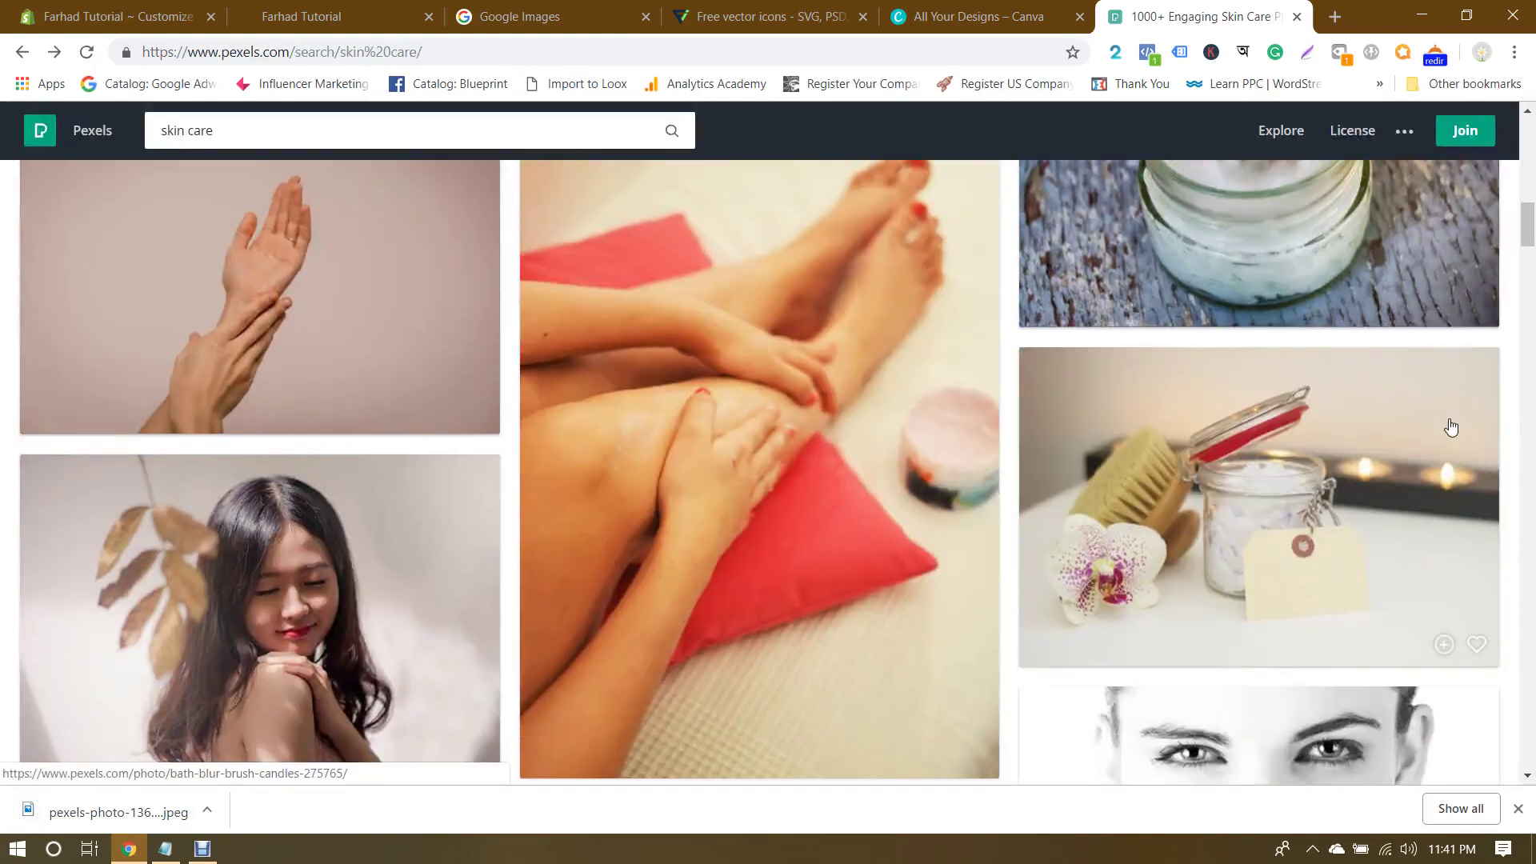
scroll(1451, 425, down, 8)
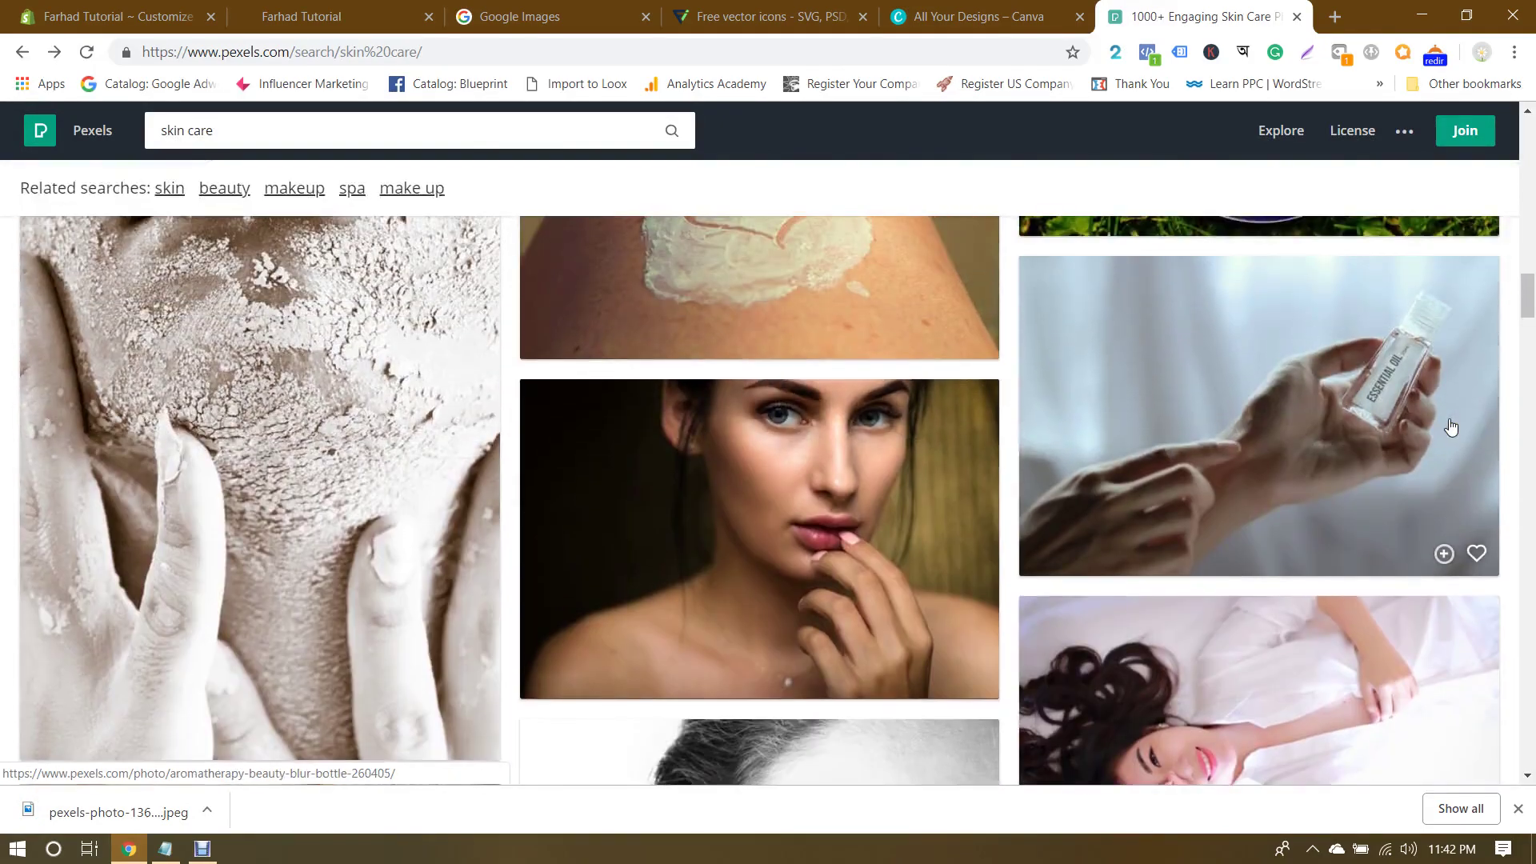
scroll(1450, 426, down, 4)
scroll(1450, 427, down, 10)
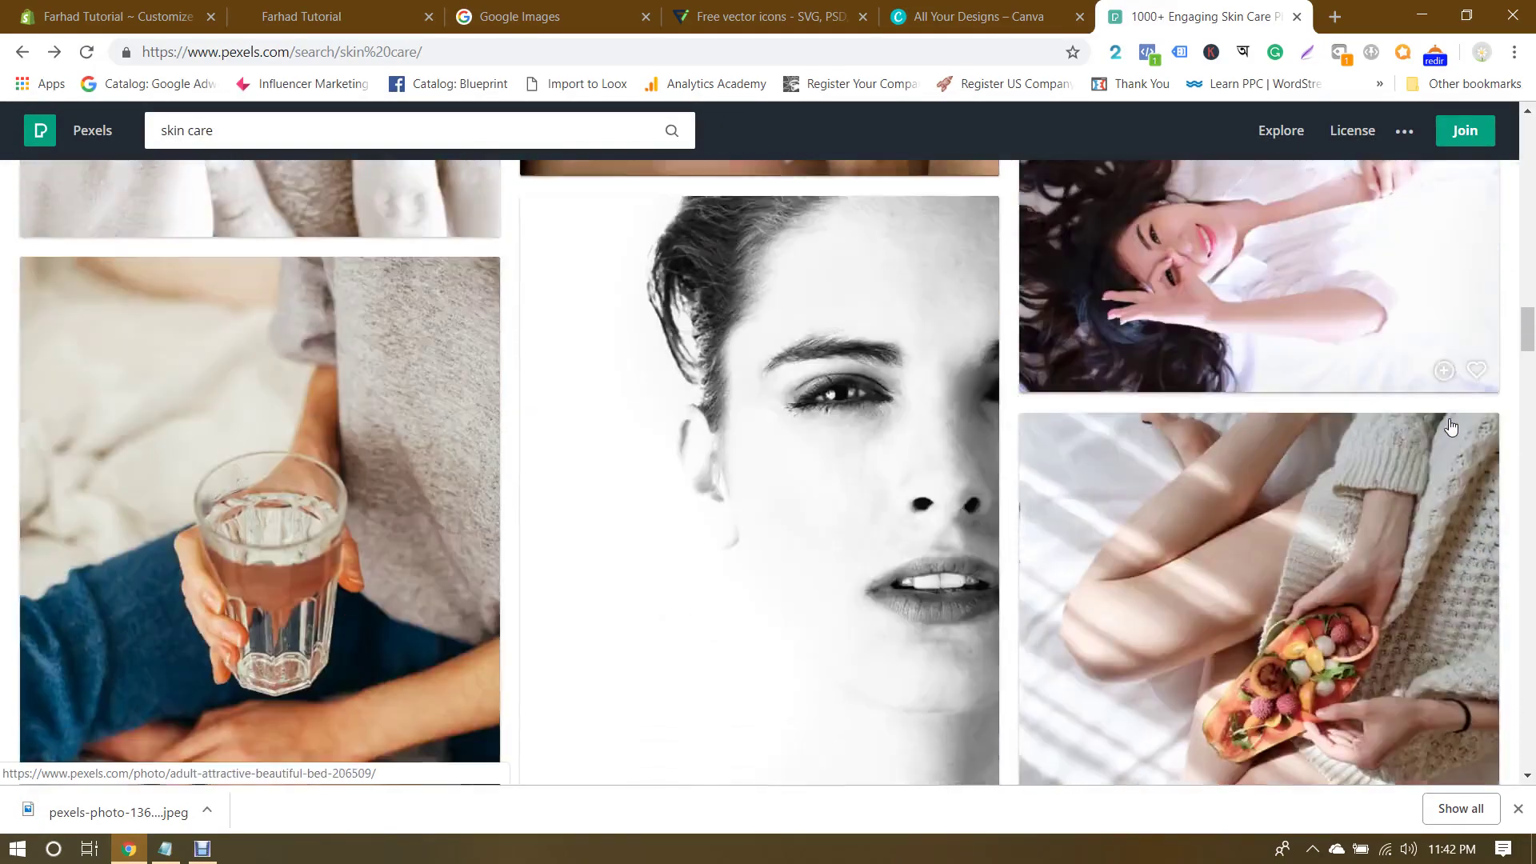
scroll(1450, 424, up, 1)
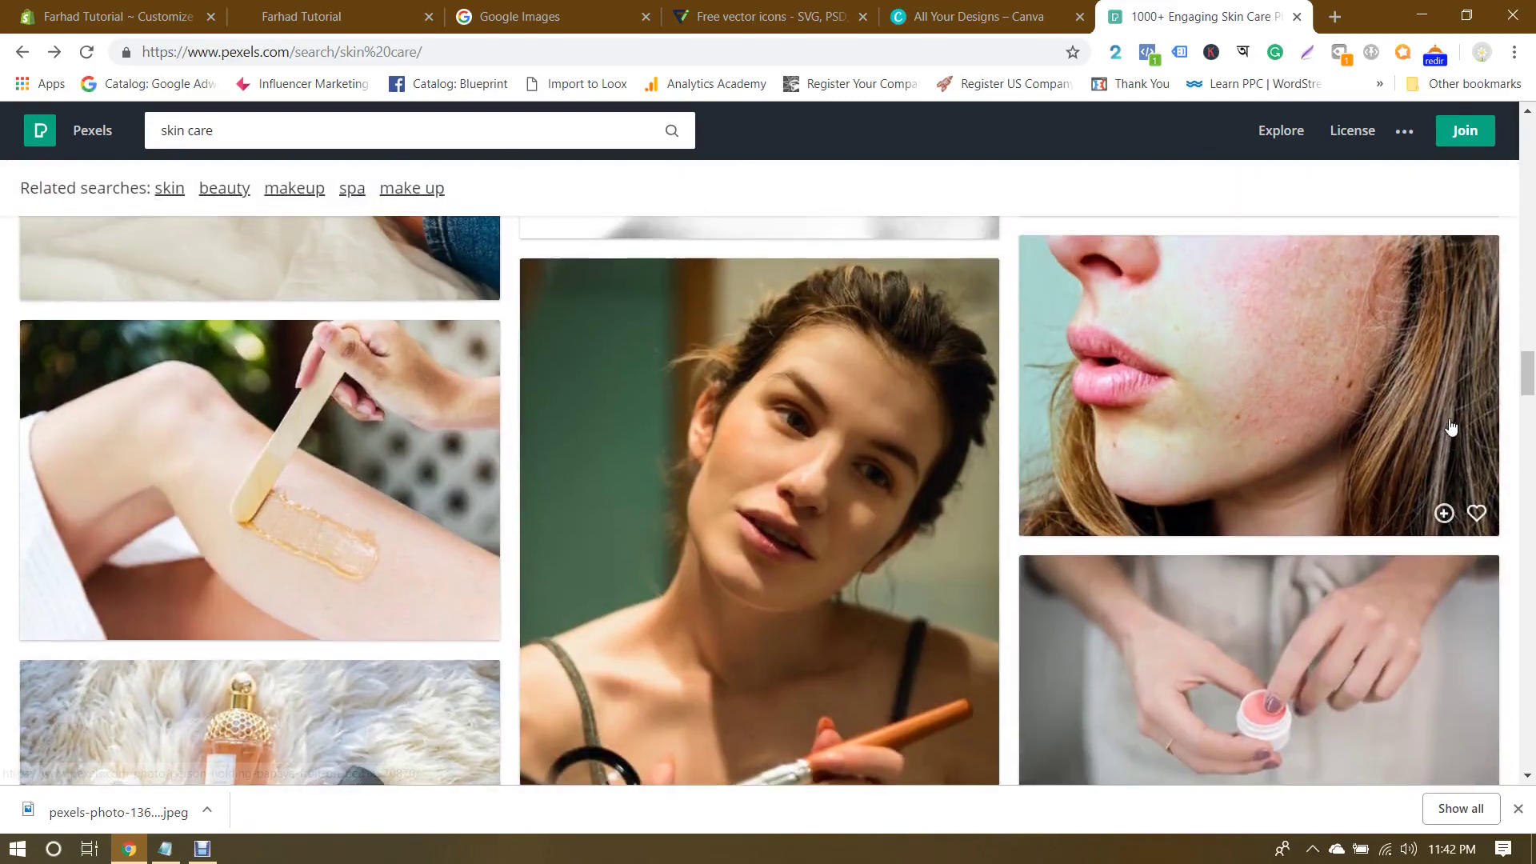
scroll(1450, 426, down, 4)
scroll(1450, 427, up, 5)
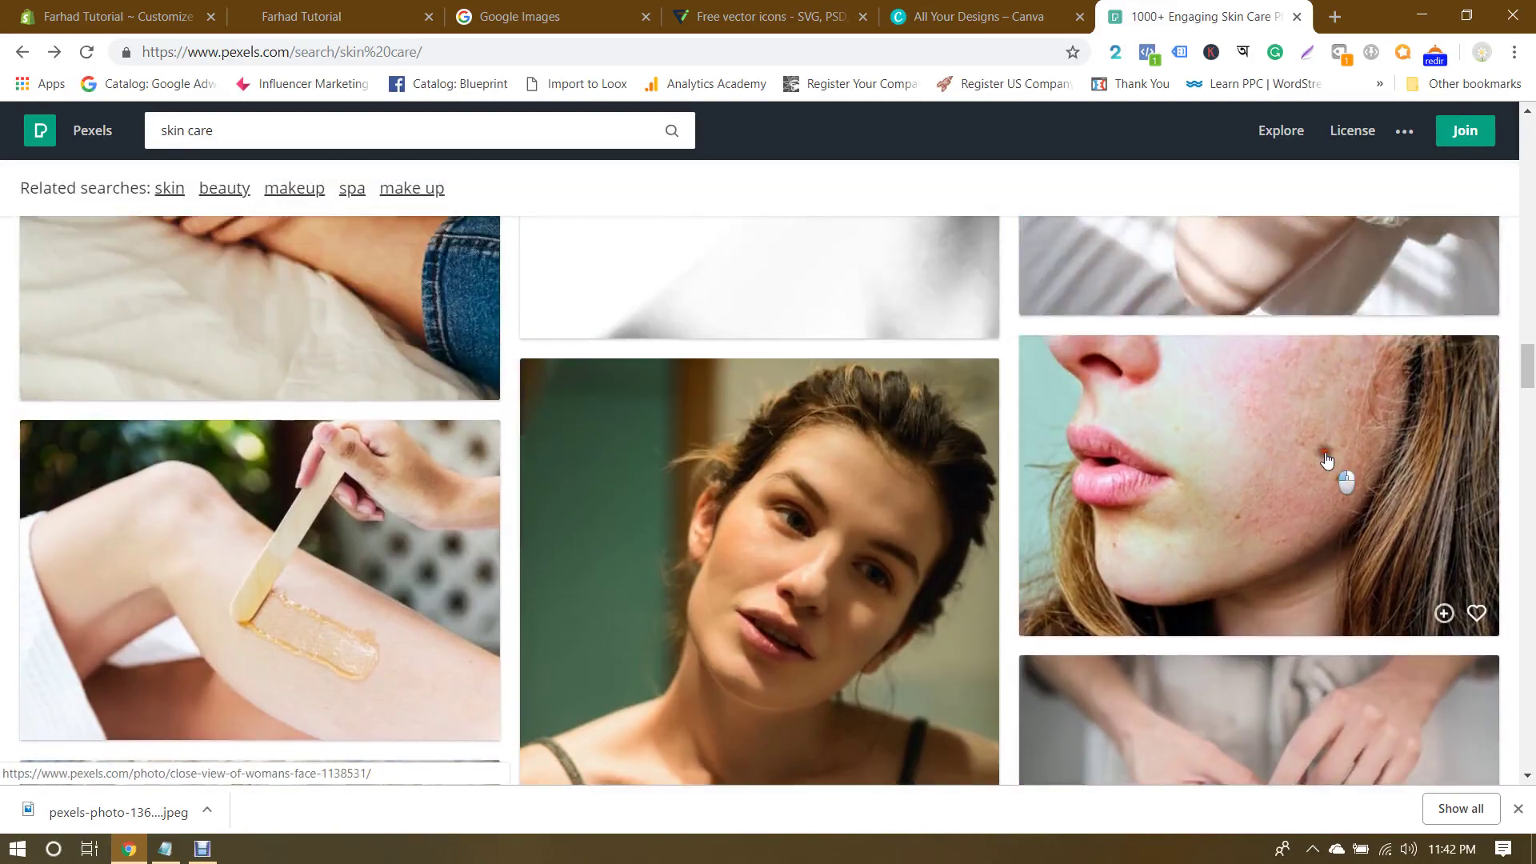
click(1326, 461)
click(1435, 220)
key(Escape)
Step: Scroll further through the results and open the green-eye half-face close-up photo
scroll(1222, 460, down, 5)
scroll(1222, 460, up, 3)
scroll(680, 470, down, 15)
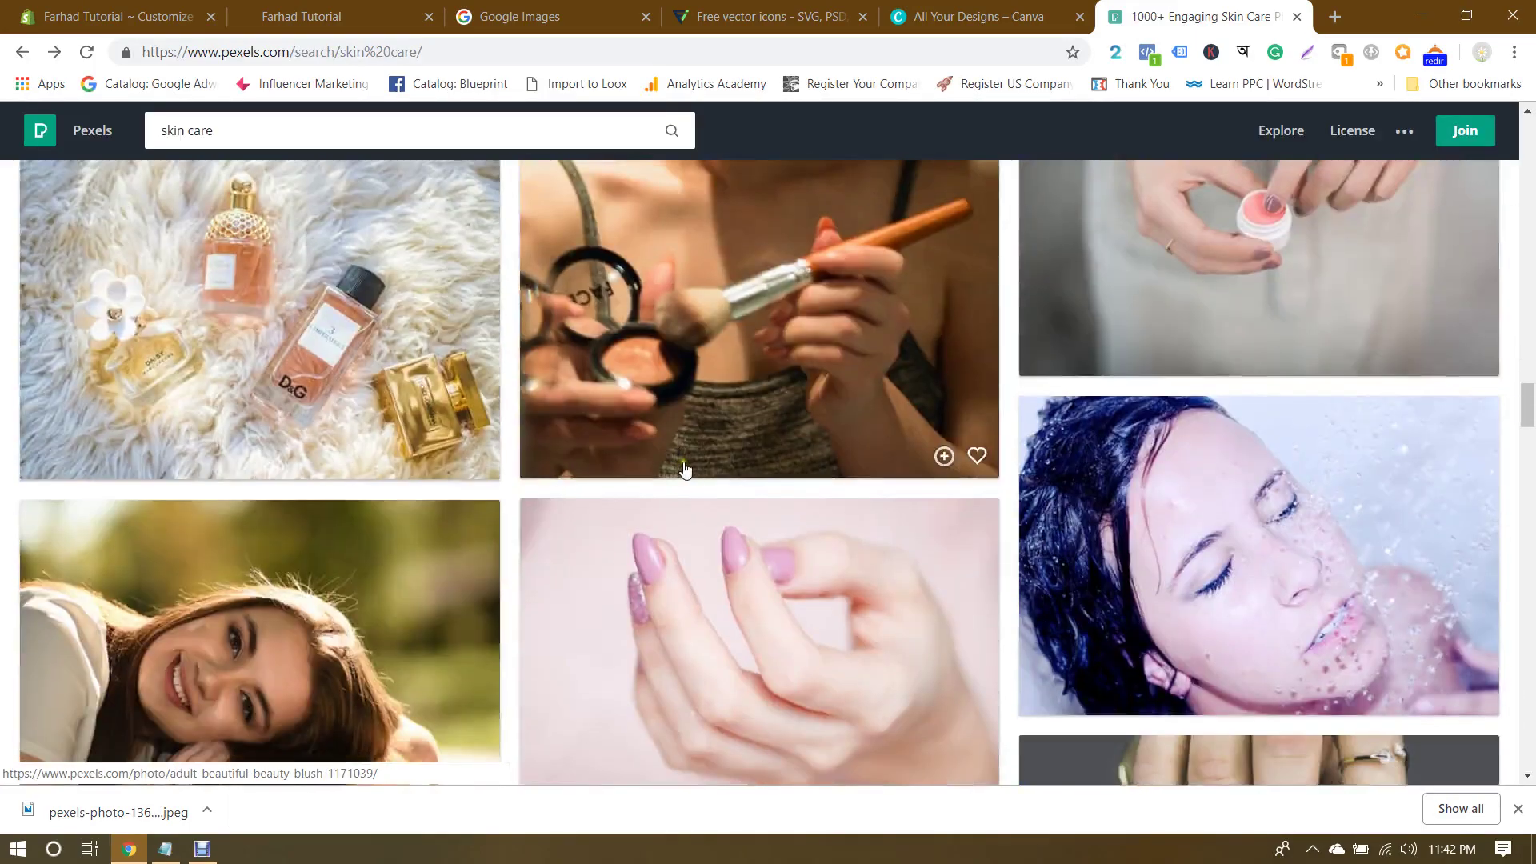
scroll(692, 469, down, 7)
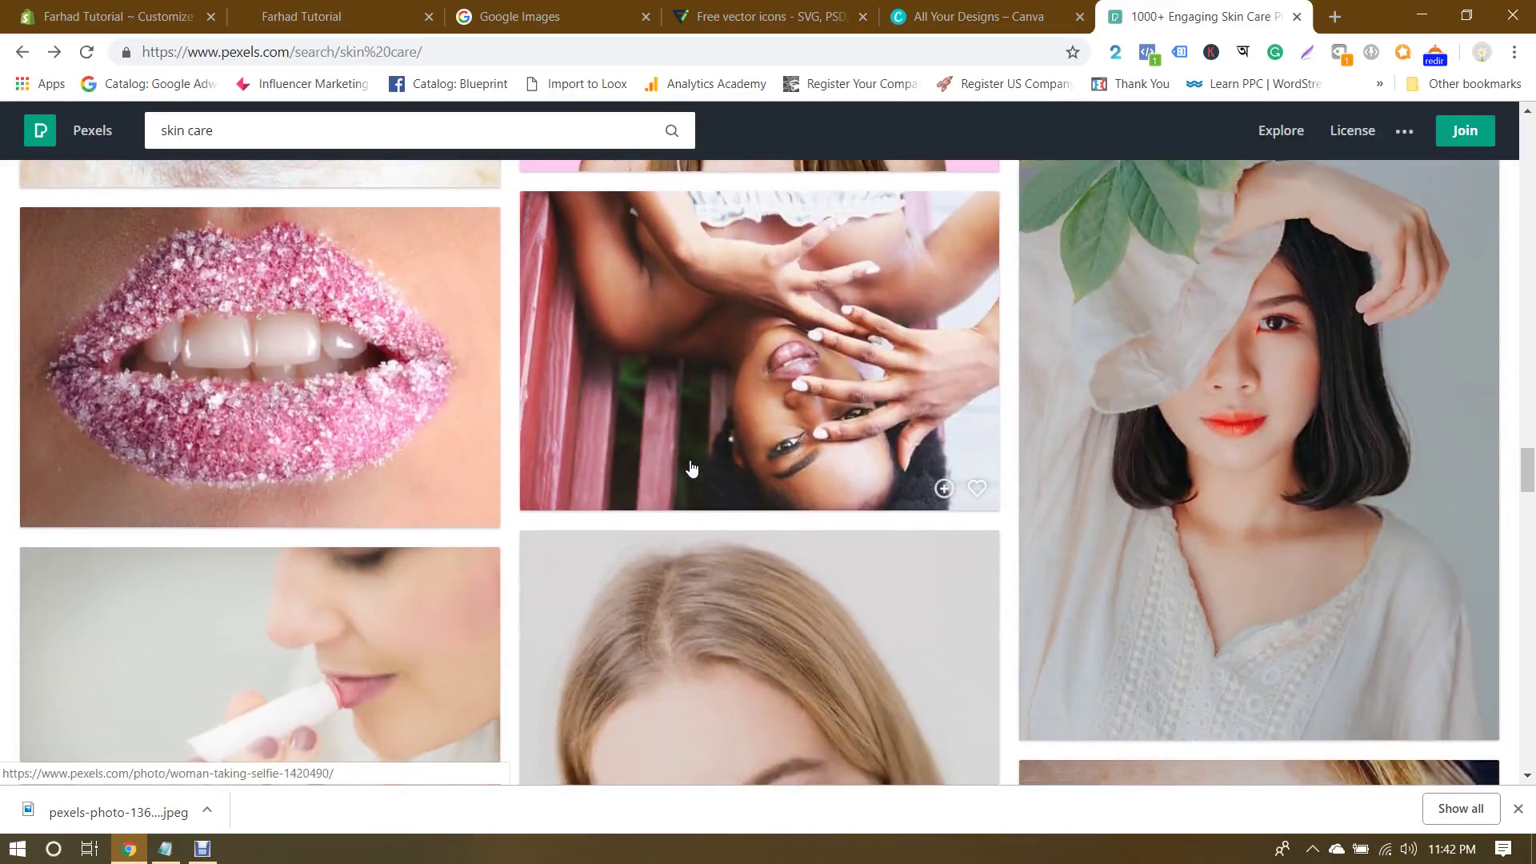
scroll(692, 469, down, 15)
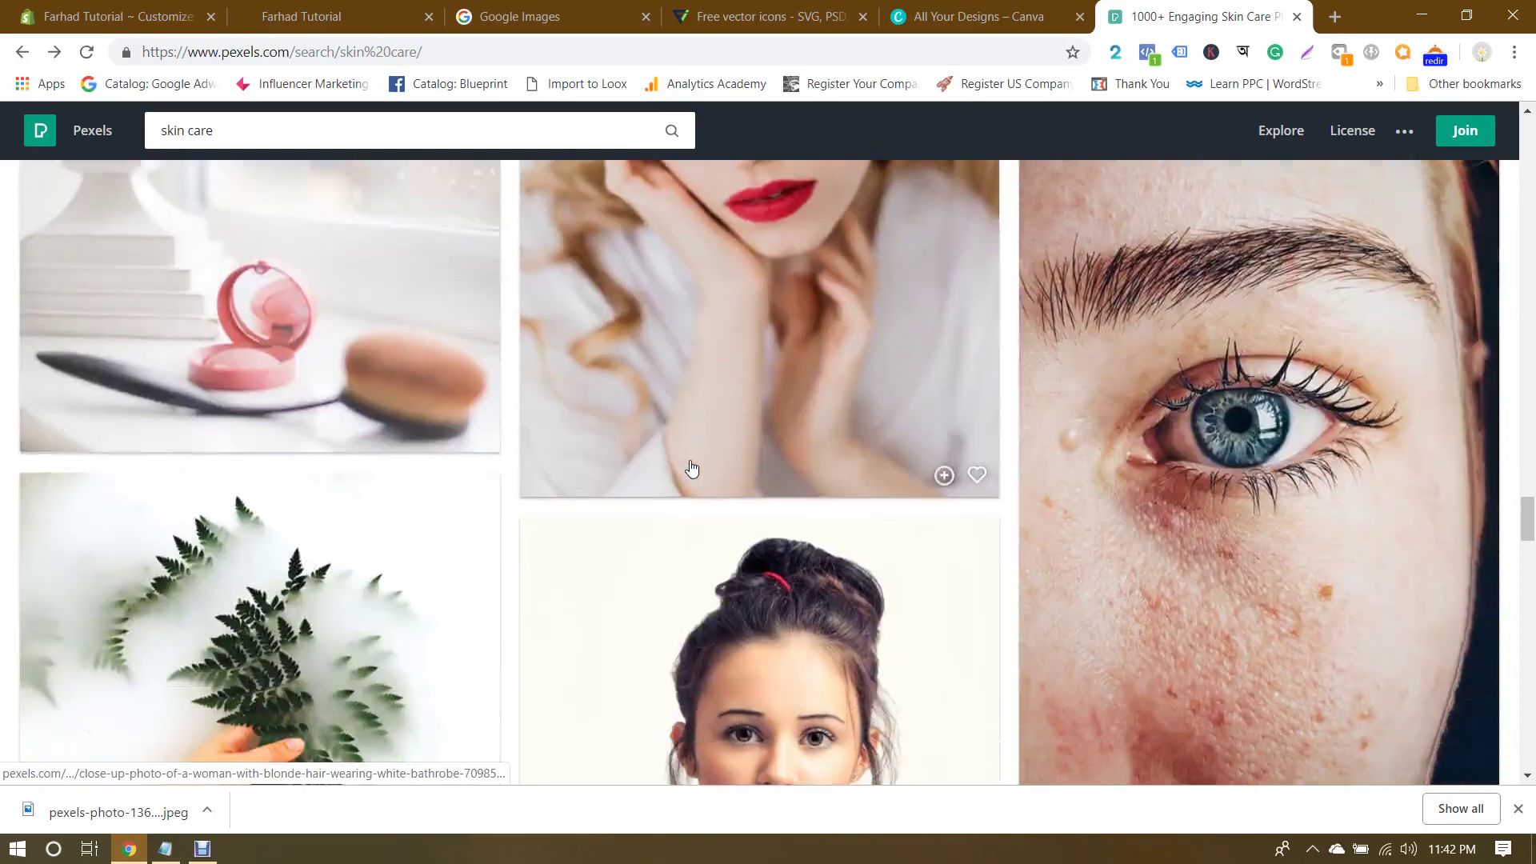
scroll(692, 468, down, 15)
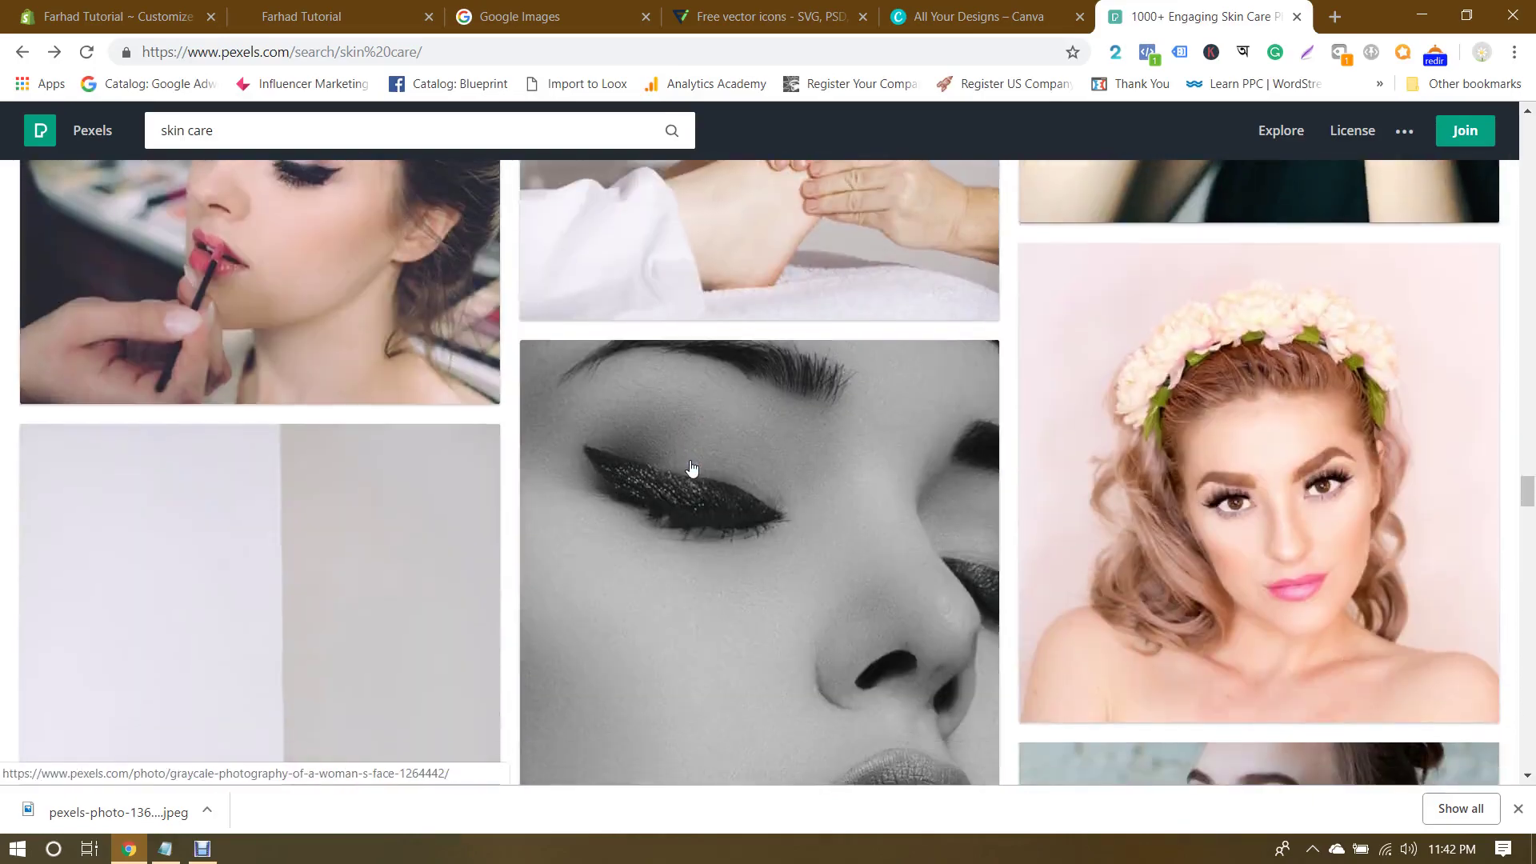
scroll(692, 469, up, 3)
scroll(692, 468, down, 8)
scroll(692, 469, down, 15)
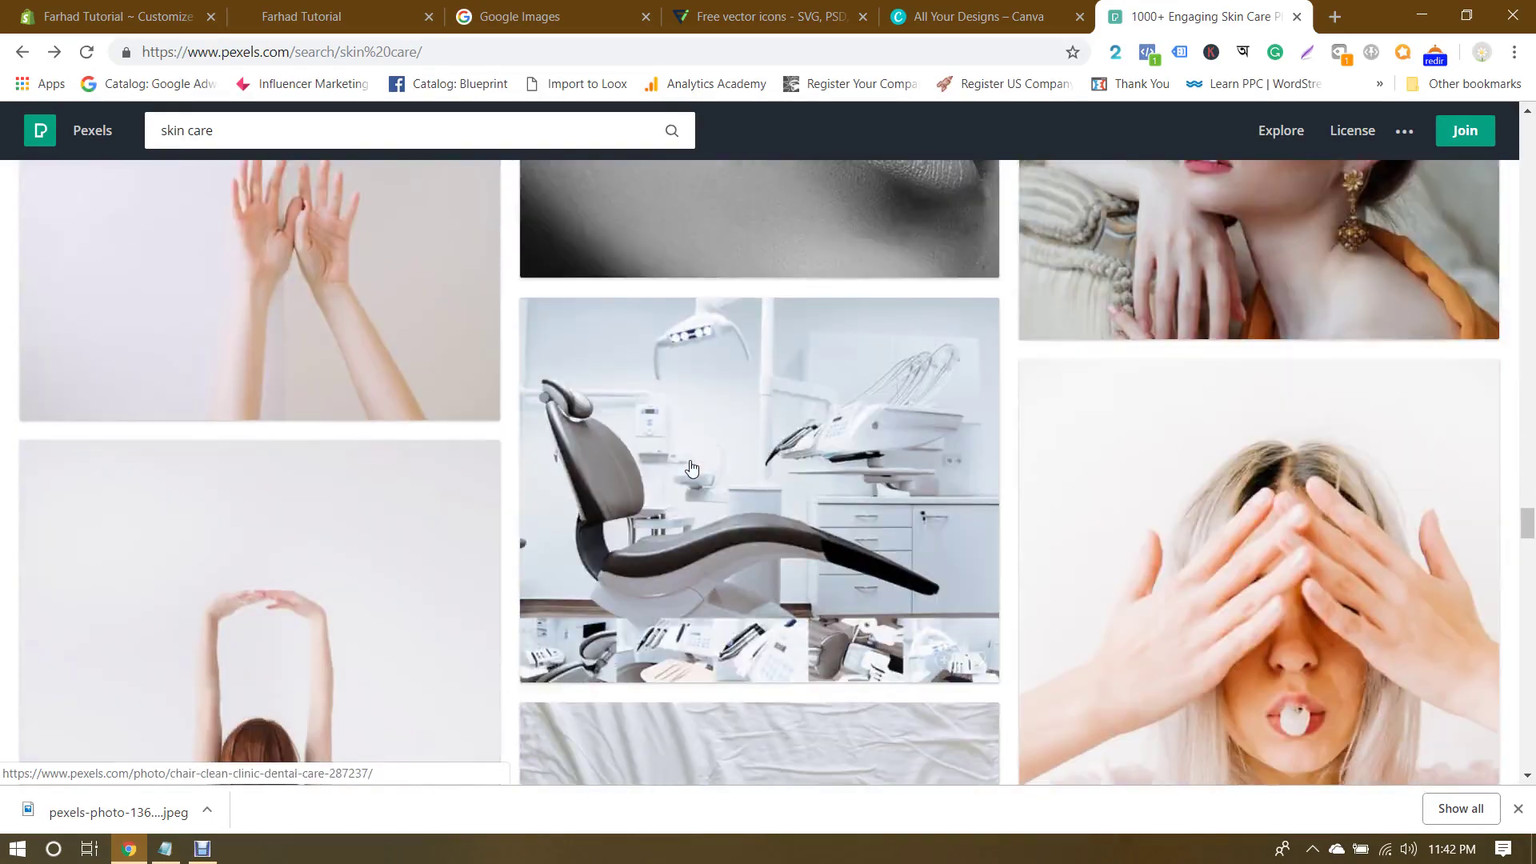
scroll(692, 469, up, 2)
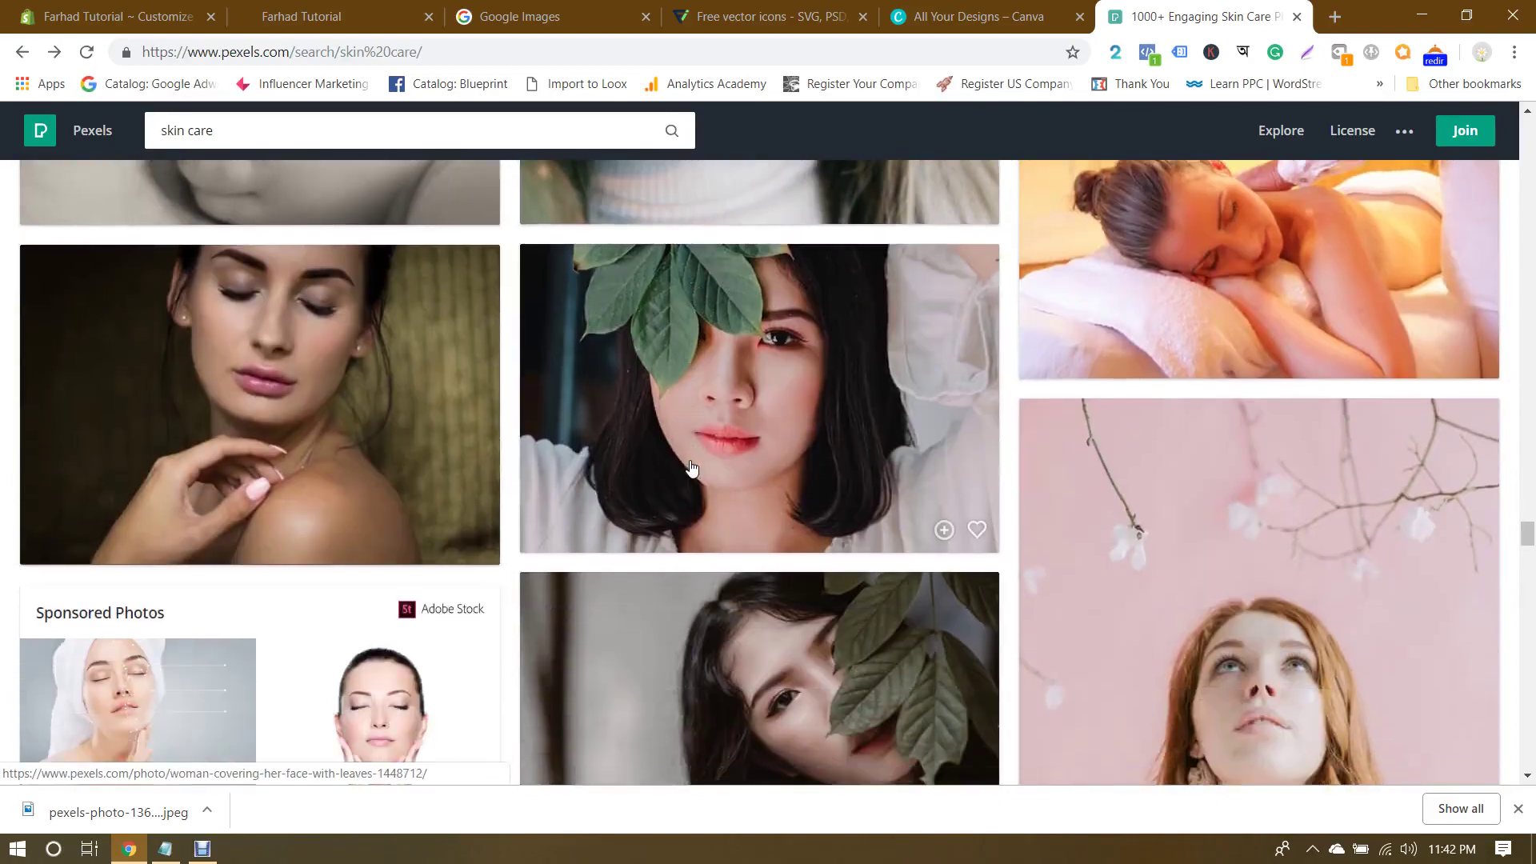
scroll(692, 469, down, 15)
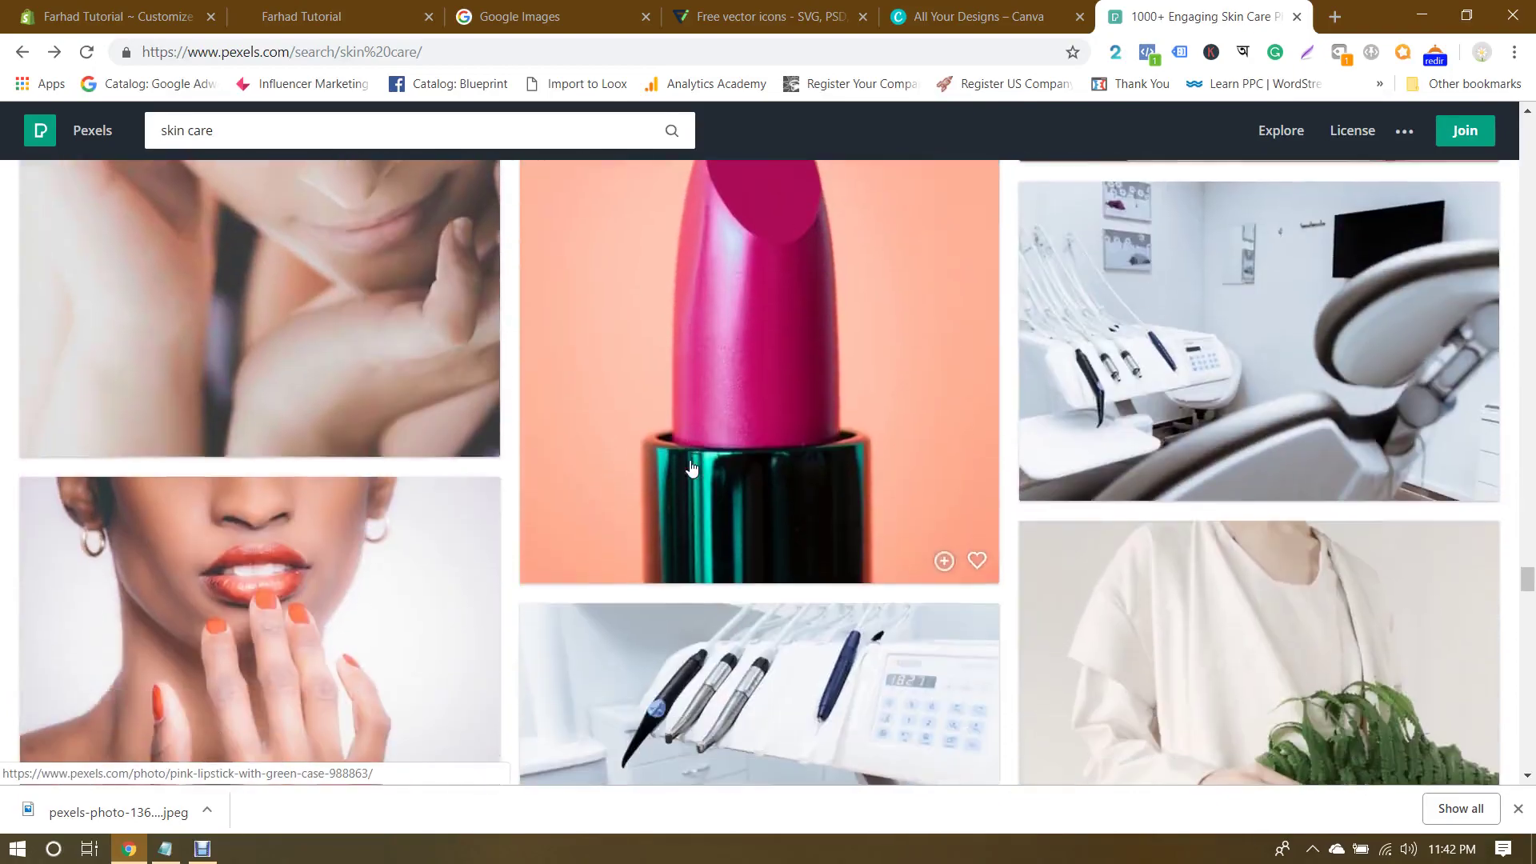
scroll(692, 469, down, 15)
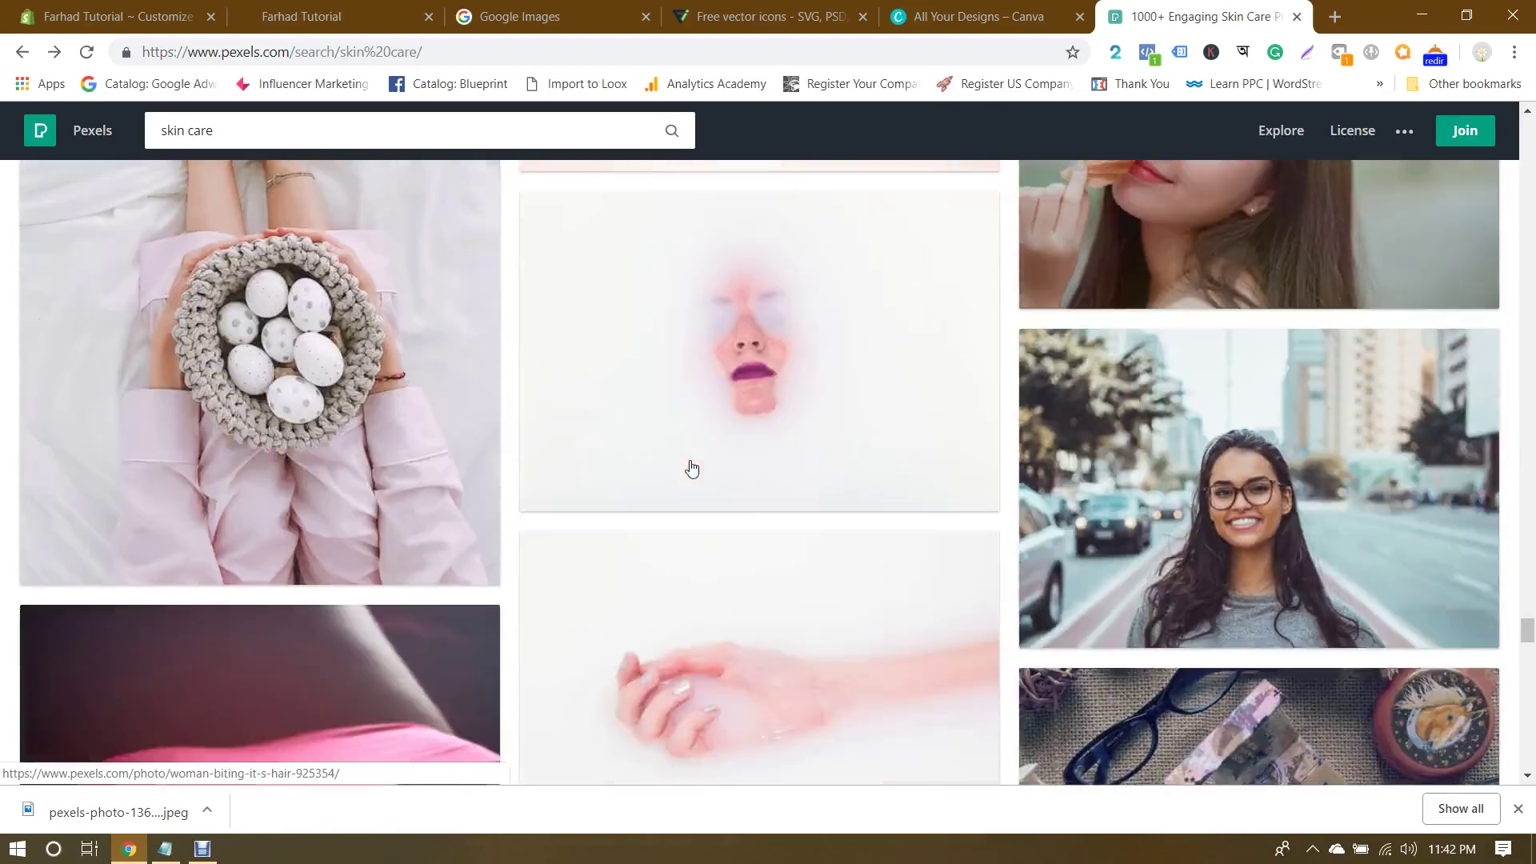
scroll(692, 469, up, 5)
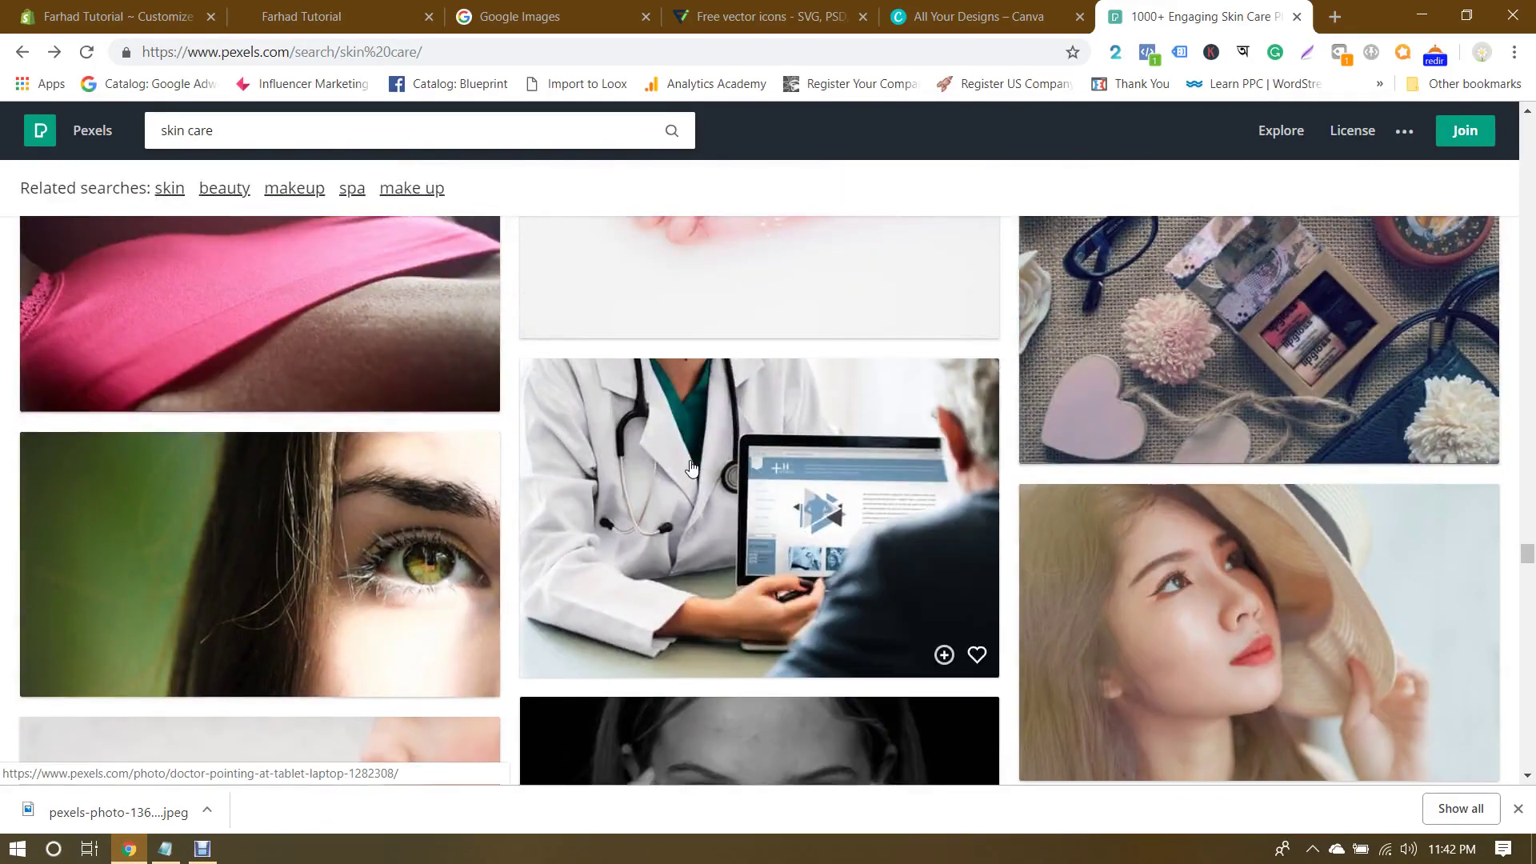
click(308, 524)
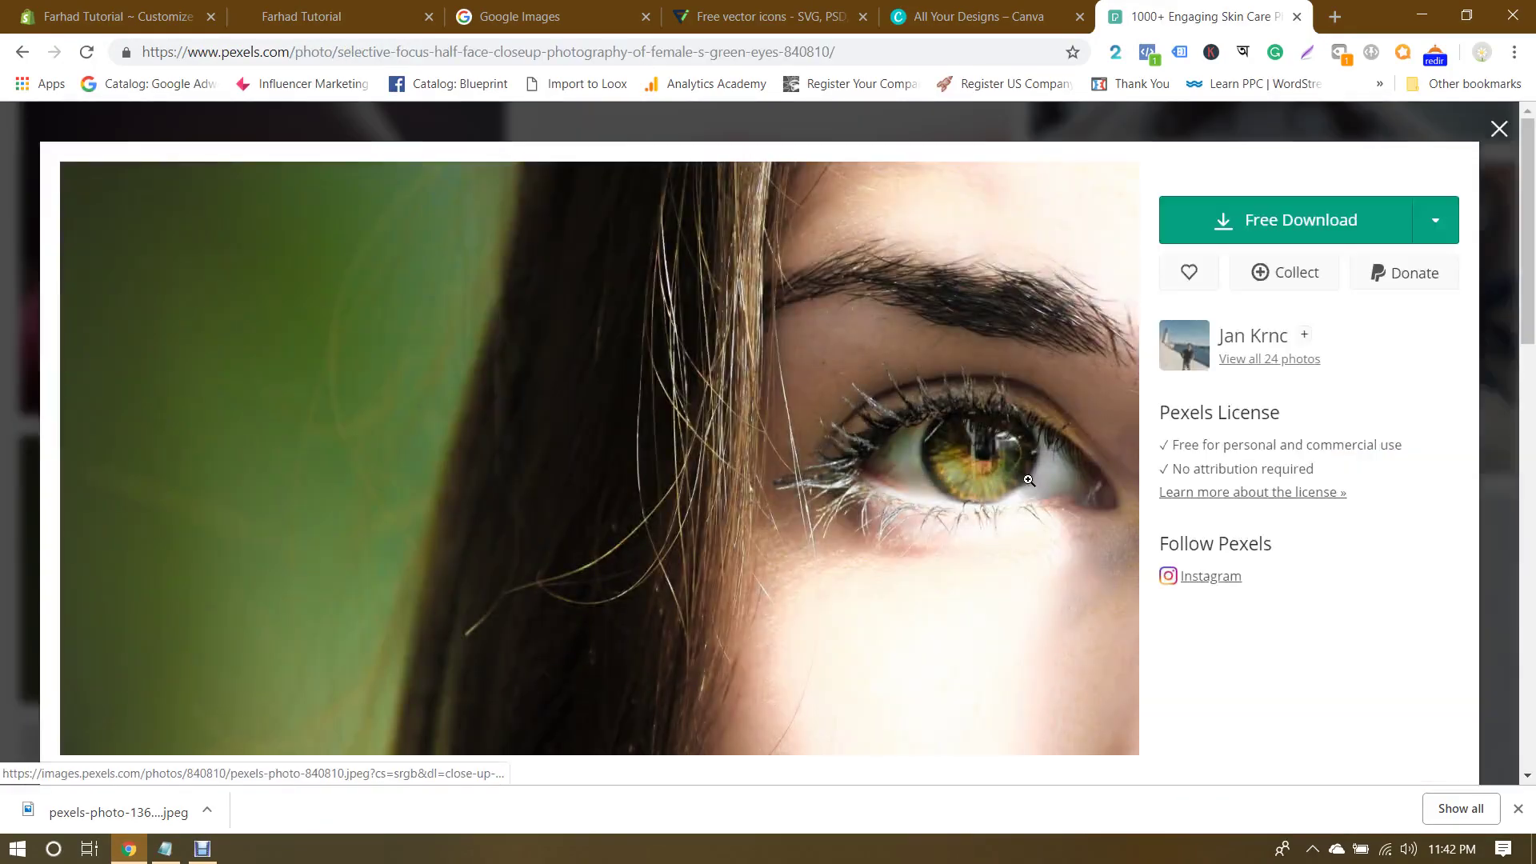
Step: Download the green-eye photo at the custom 1900 × 745 size, then close its view
click(1435, 220)
click(1278, 555)
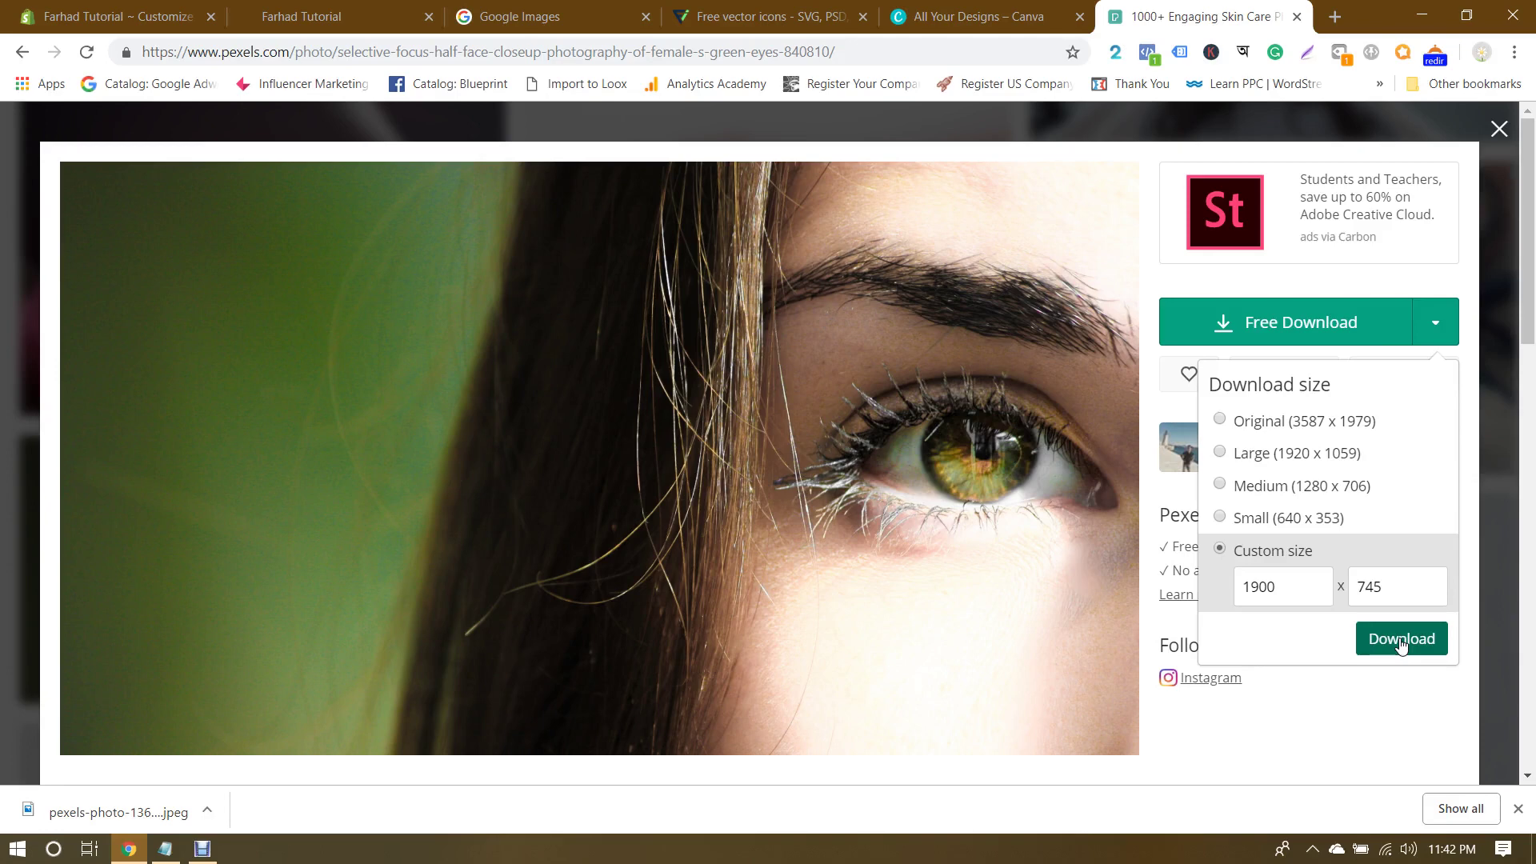
click(1400, 640)
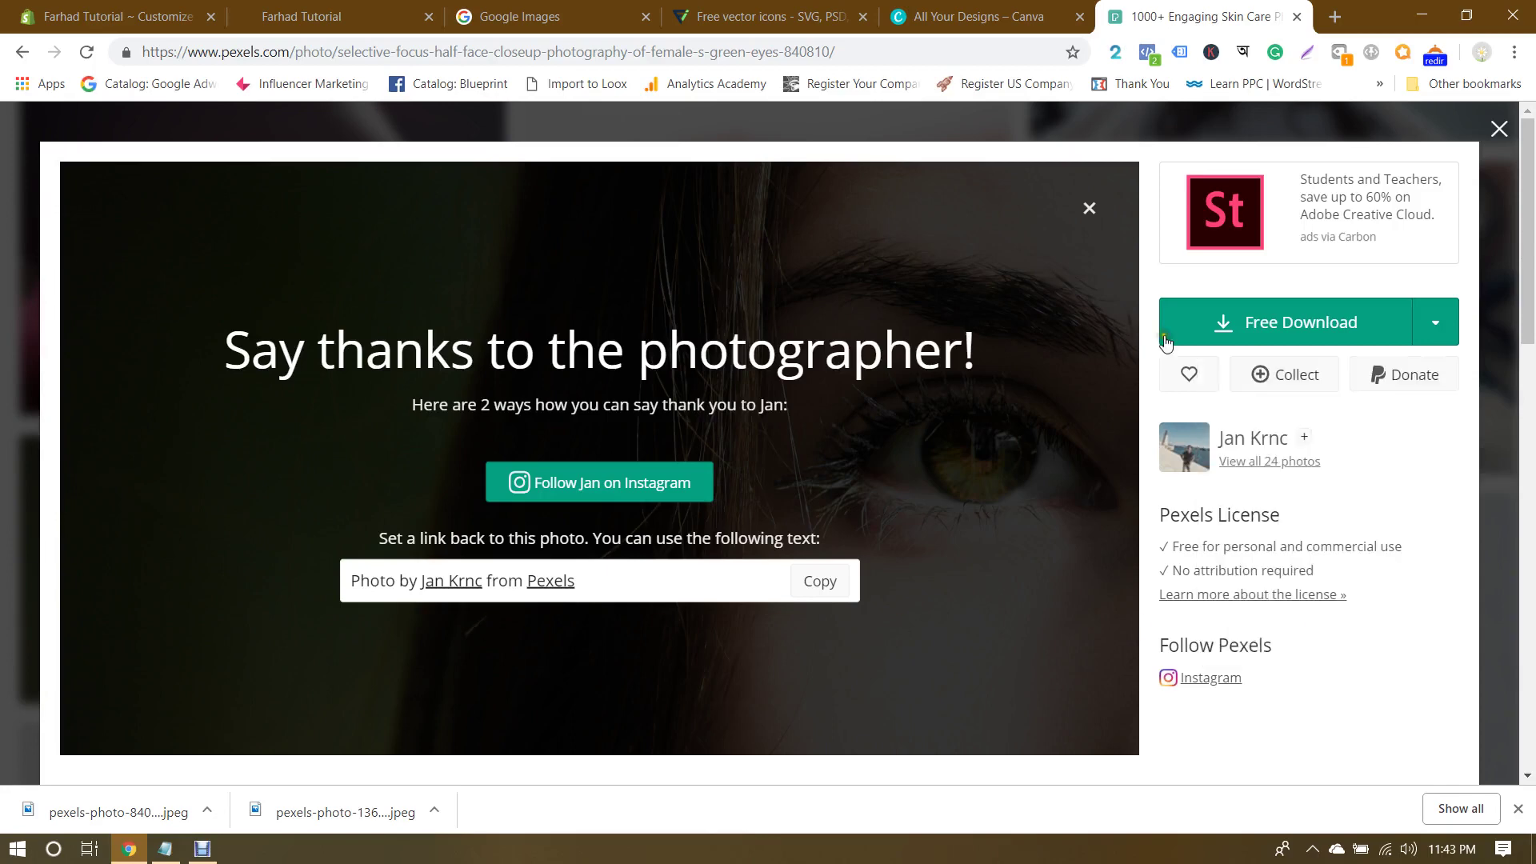
click(1499, 128)
Step: Upload pexels-photo-1368692.jpeg from Downloads and set it as the first slide's image
click(152, 14)
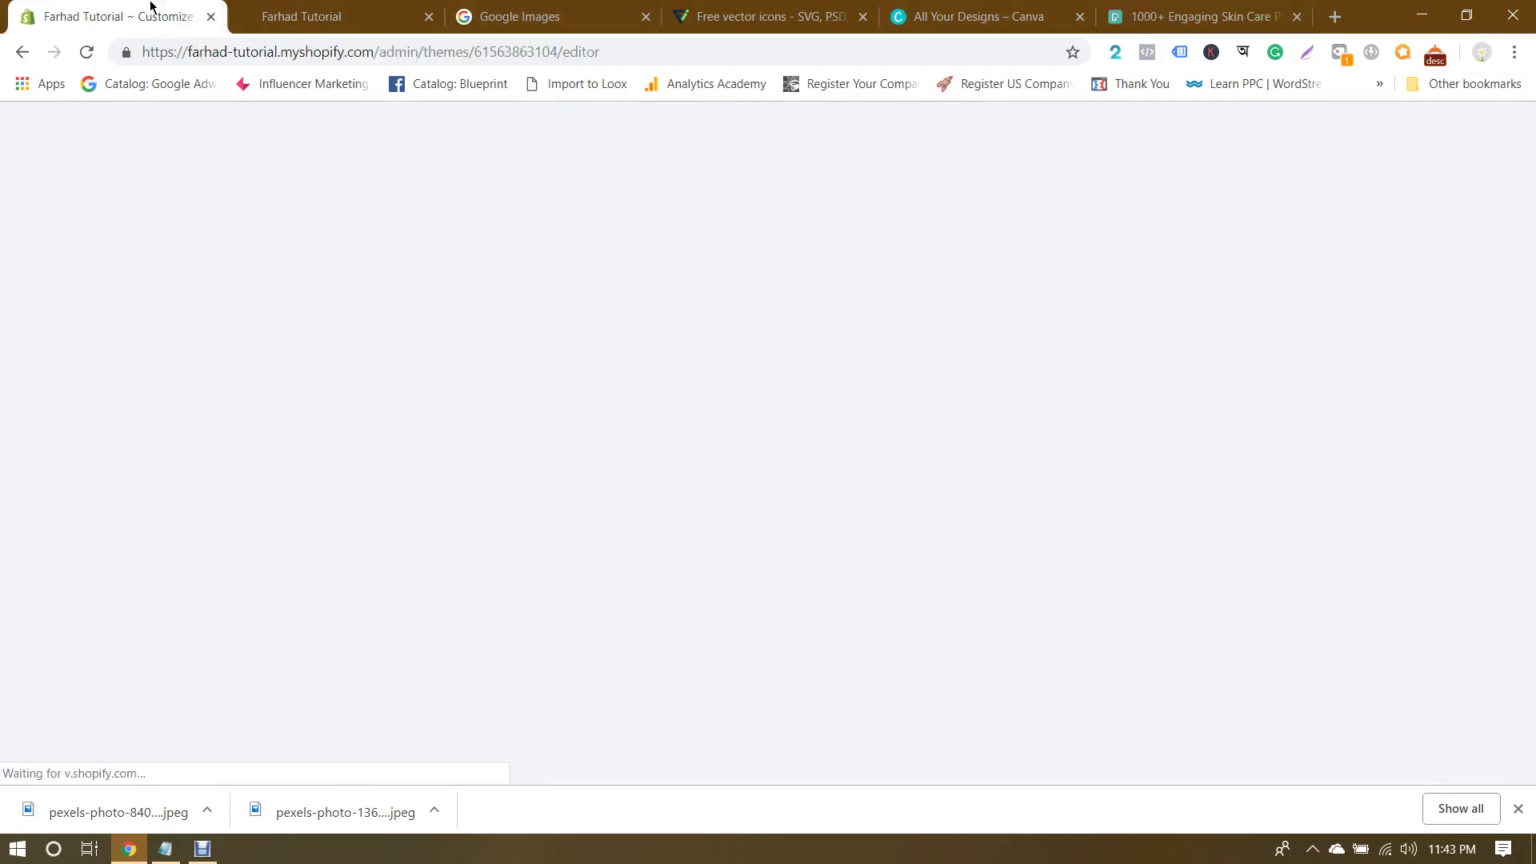
click(131, 402)
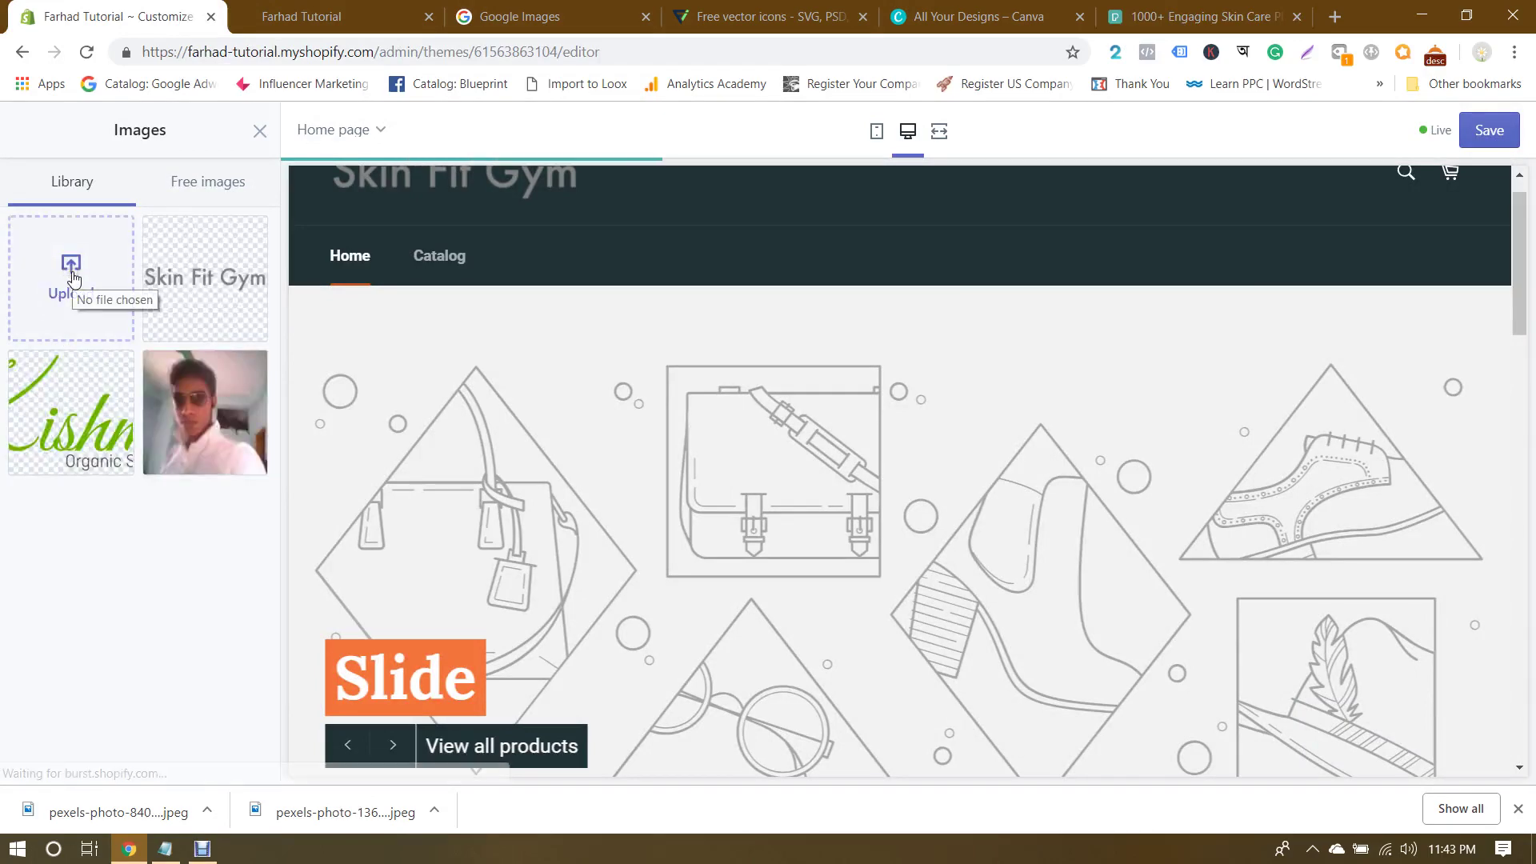
click(72, 277)
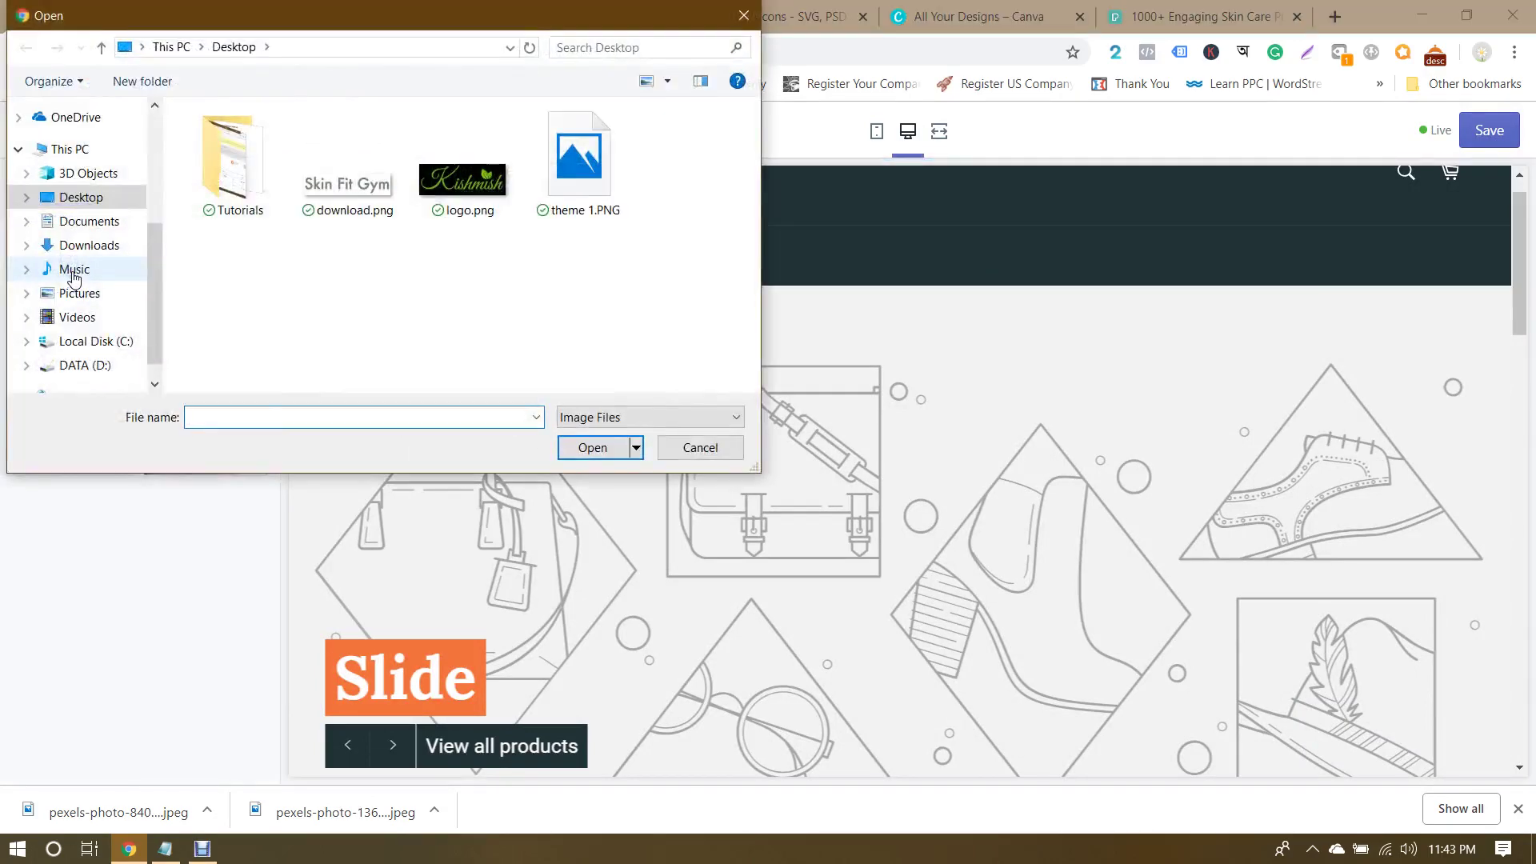
click(92, 245)
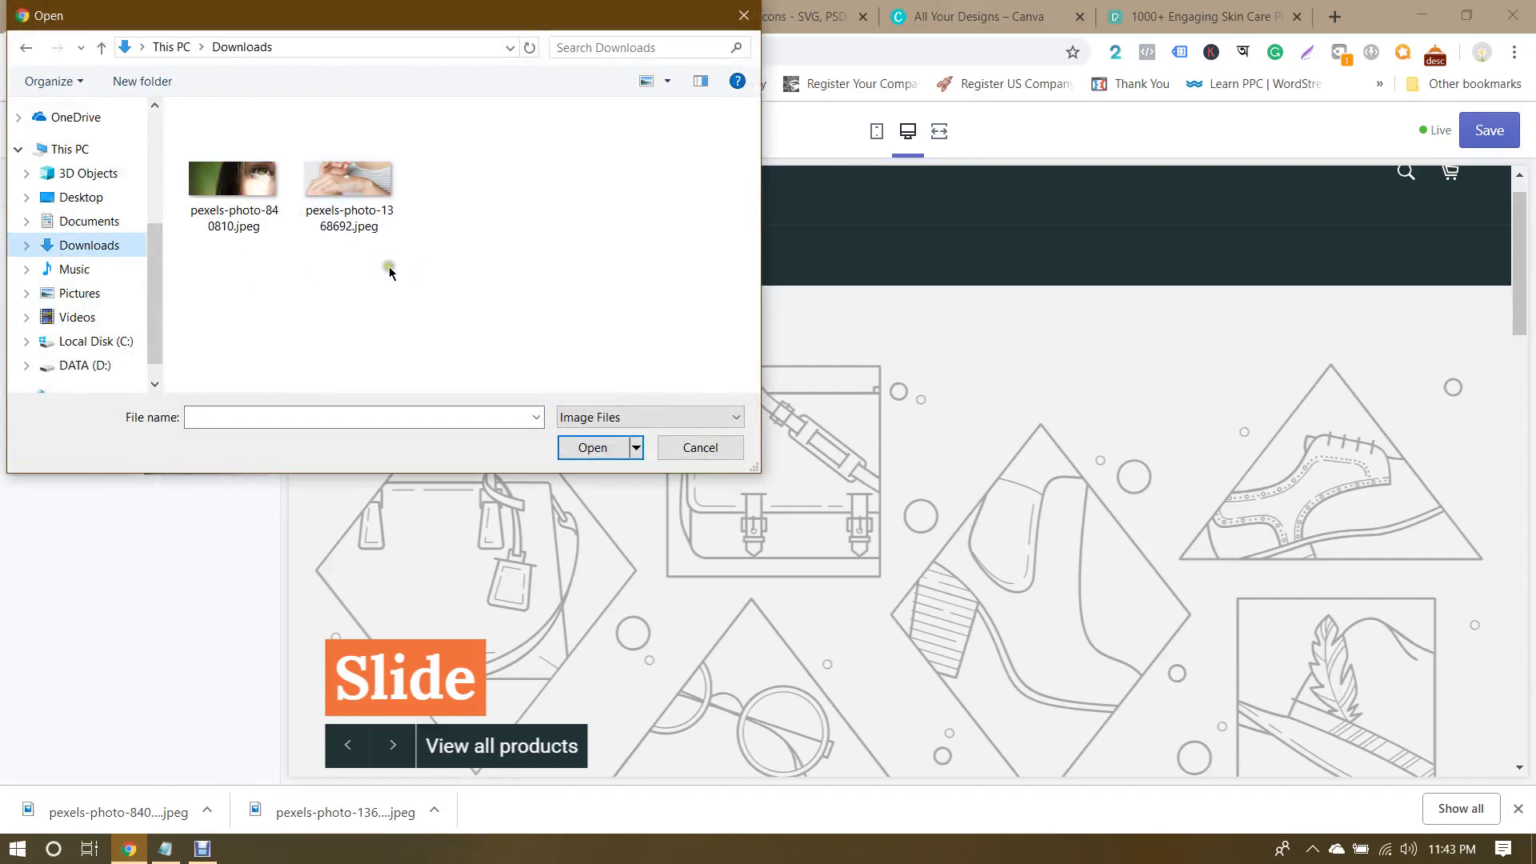
double_click(354, 196)
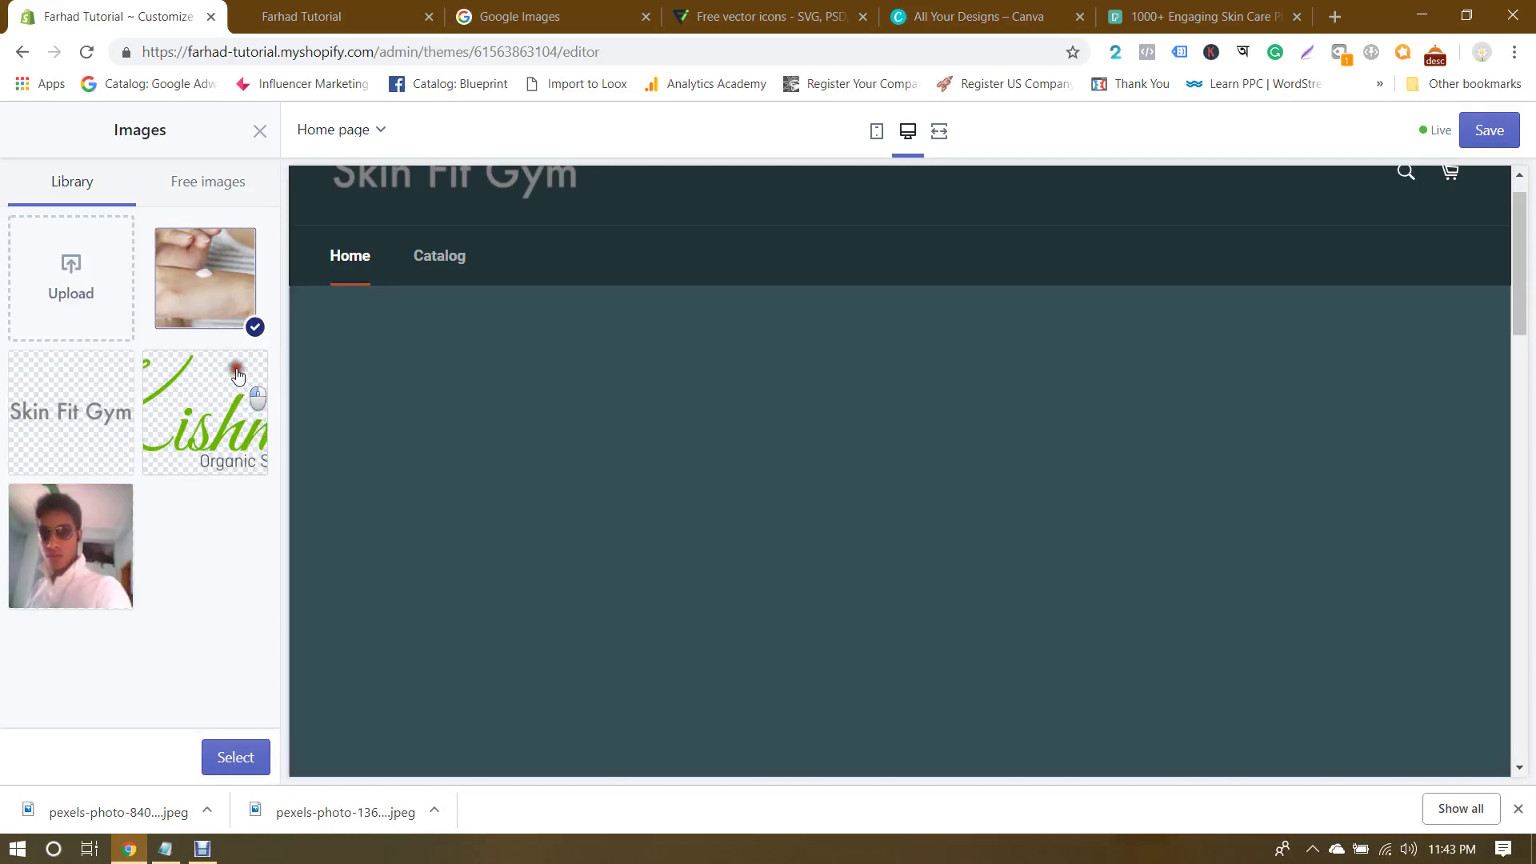
scroll(632, 423, down, 1)
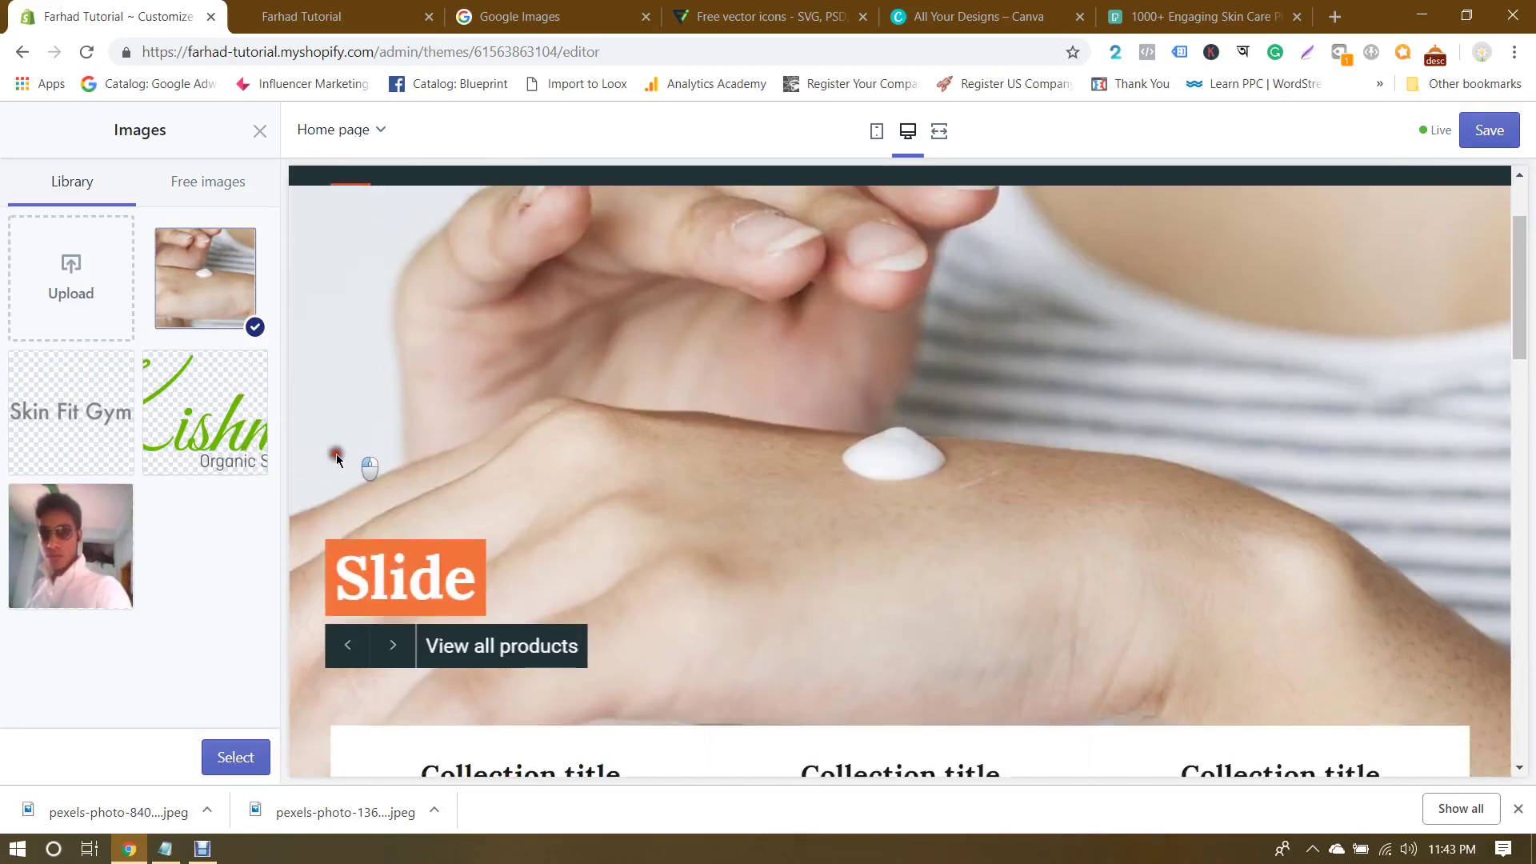
click(240, 756)
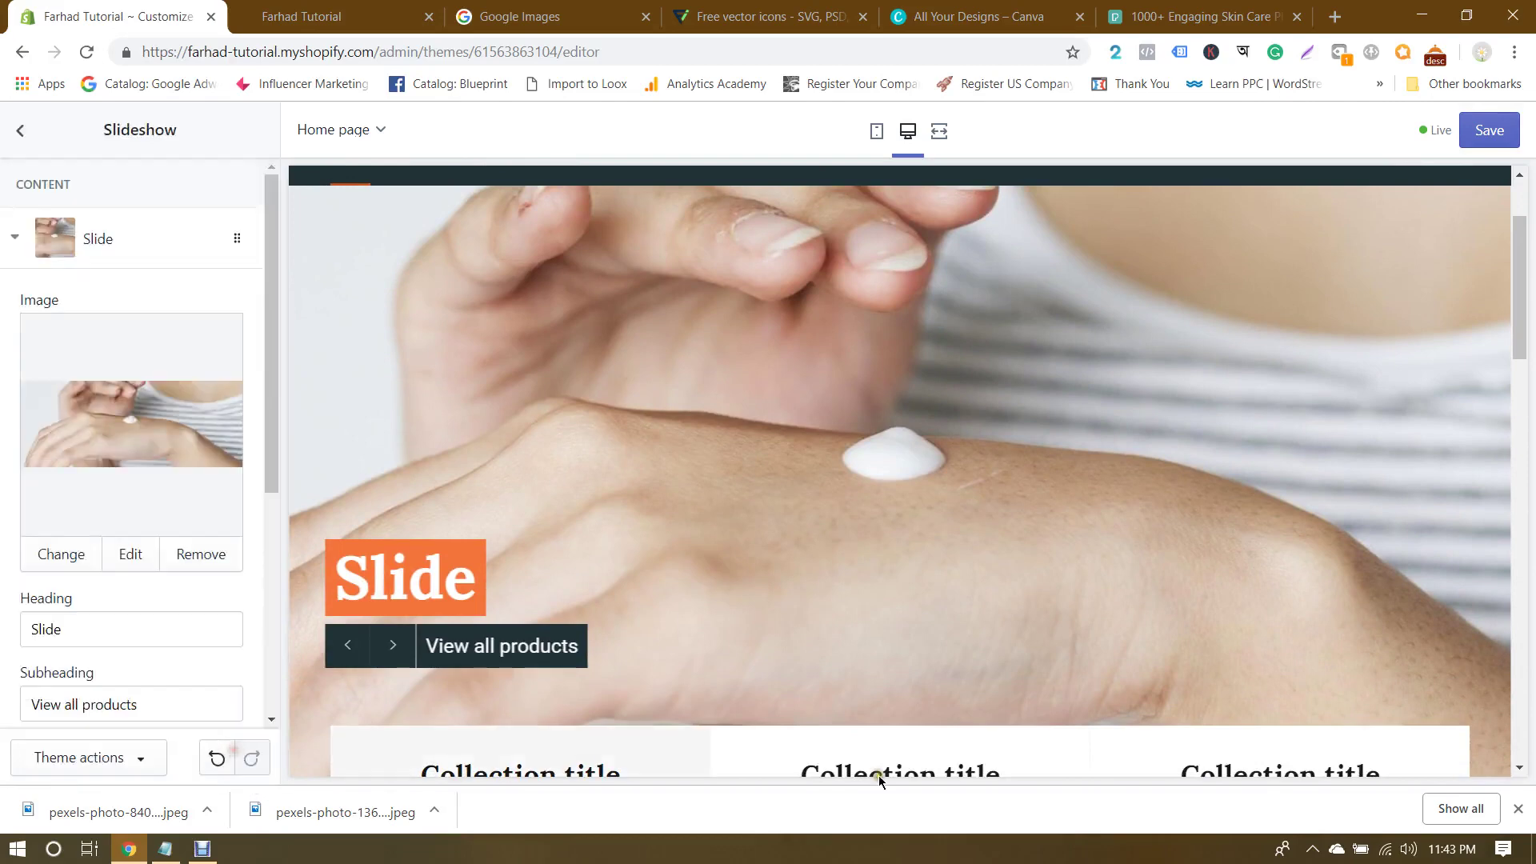
Step: Close the browser's downloads bar and scroll through the slide settings
click(1517, 810)
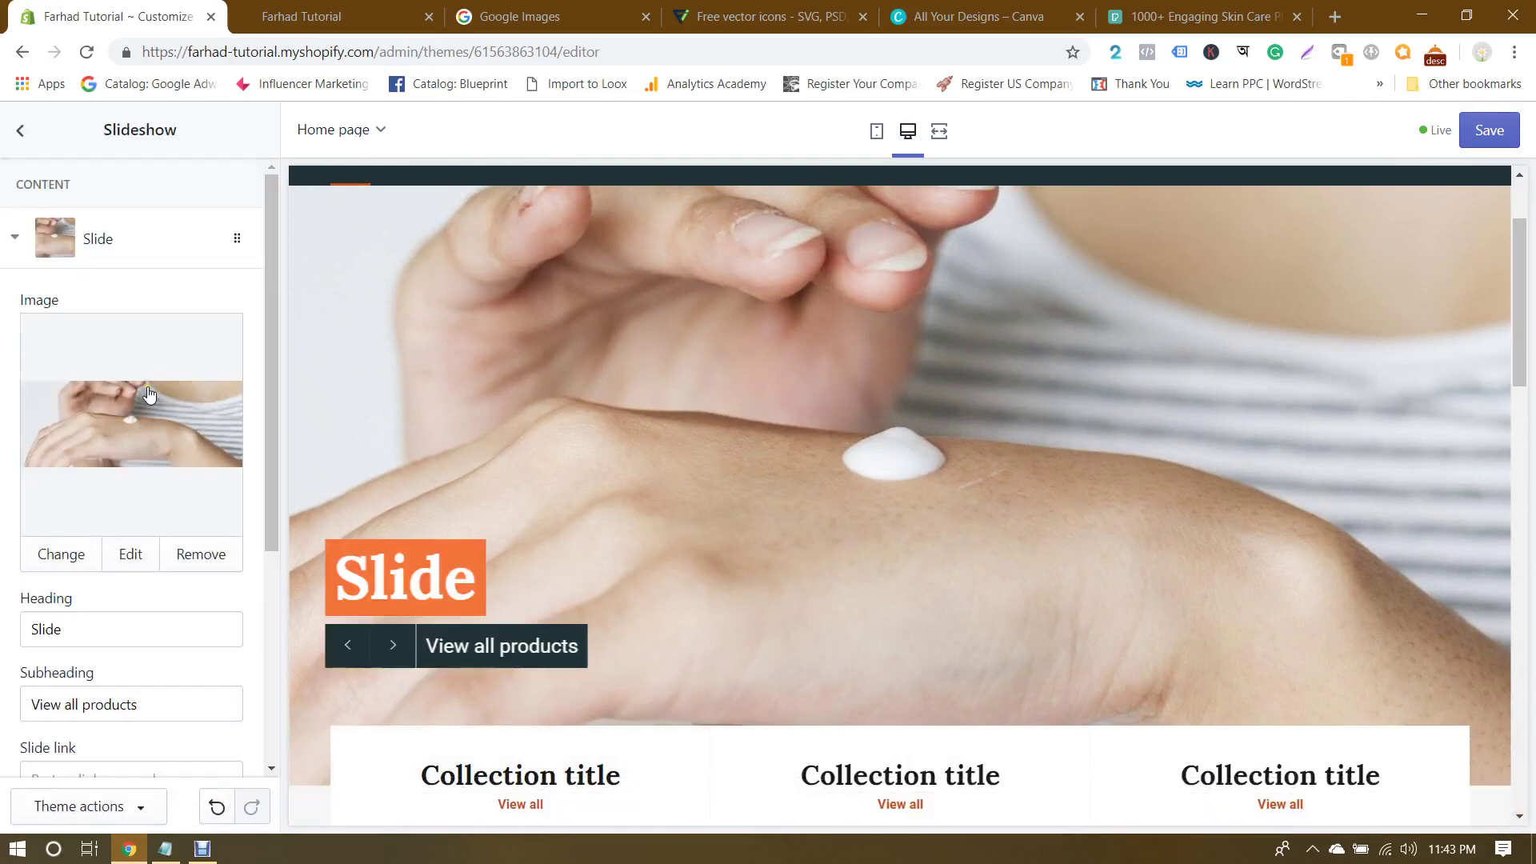
scroll(148, 392, down, 4)
scroll(148, 392, up, 4)
scroll(148, 394, down, 1)
scroll(150, 396, up, 1)
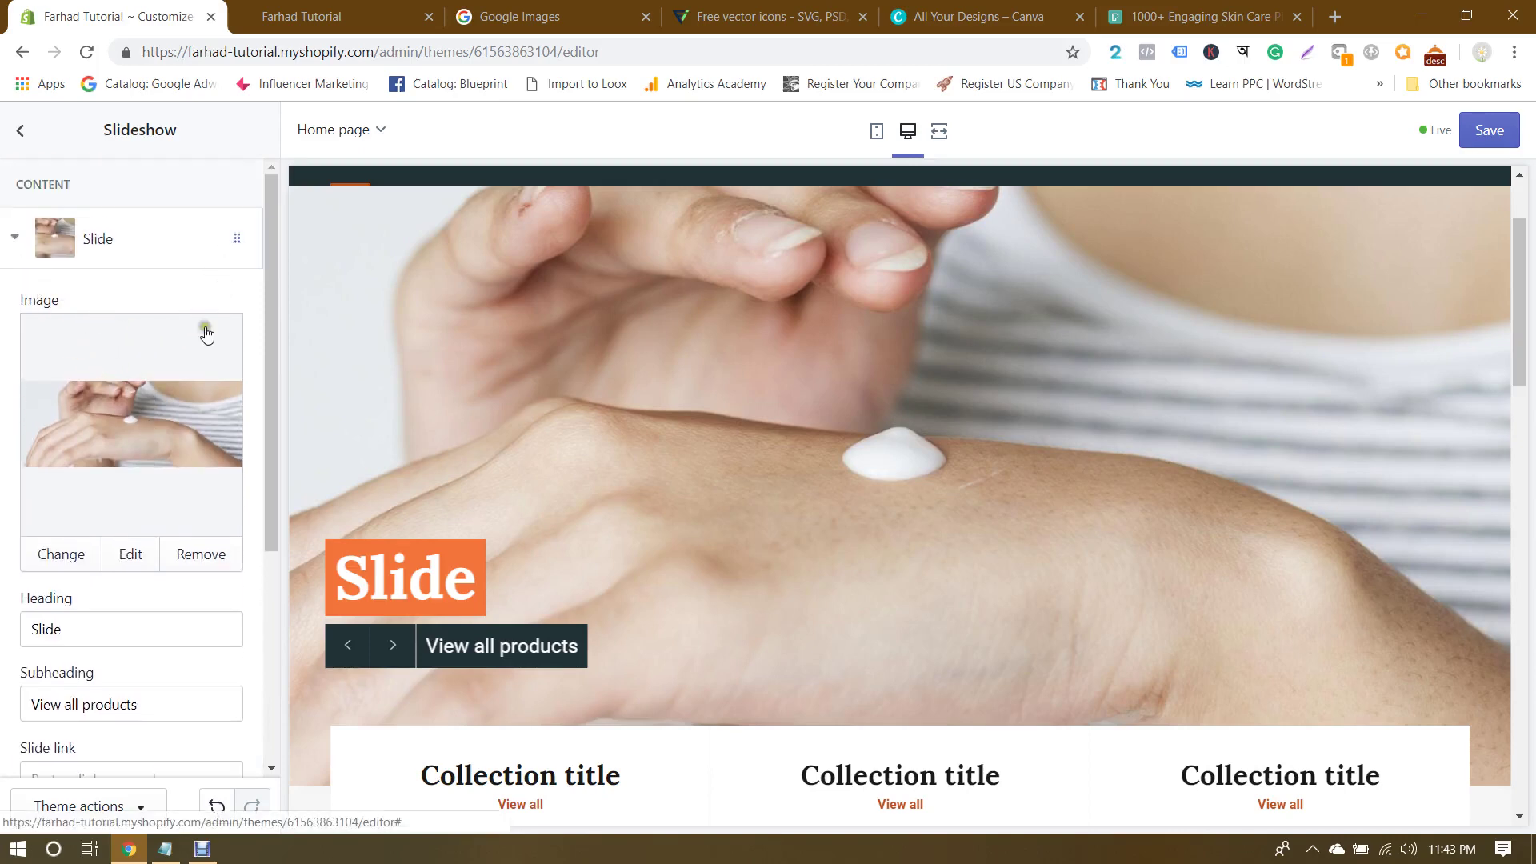
scroll(171, 449, down, 1)
Step: Select the slide heading, then find the 'The feeling of my skin on yours' quote via Google Images 'skin quotes'
double_click(109, 530)
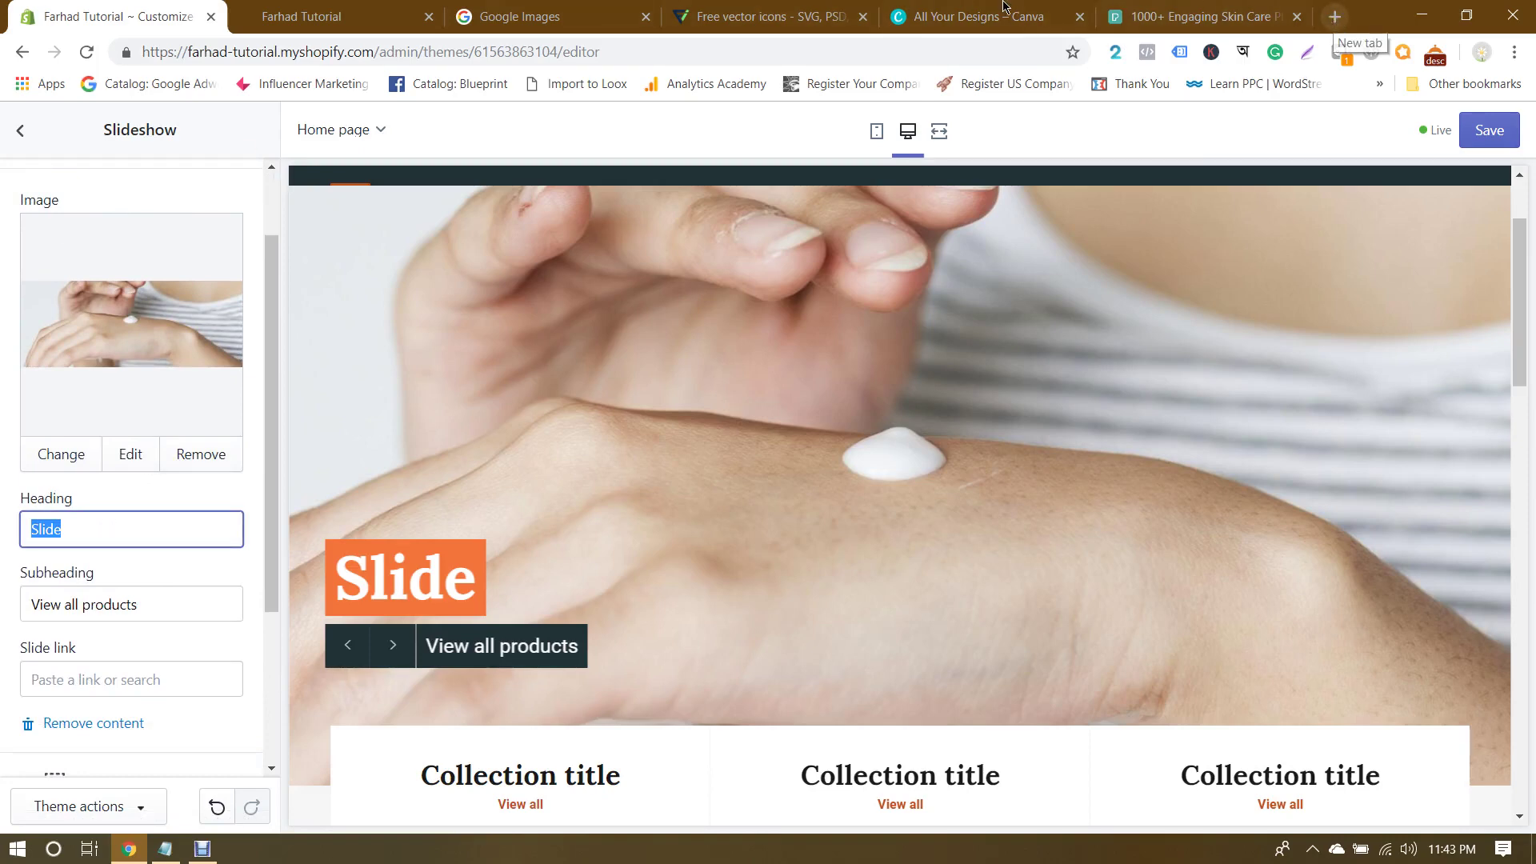
click(522, 16)
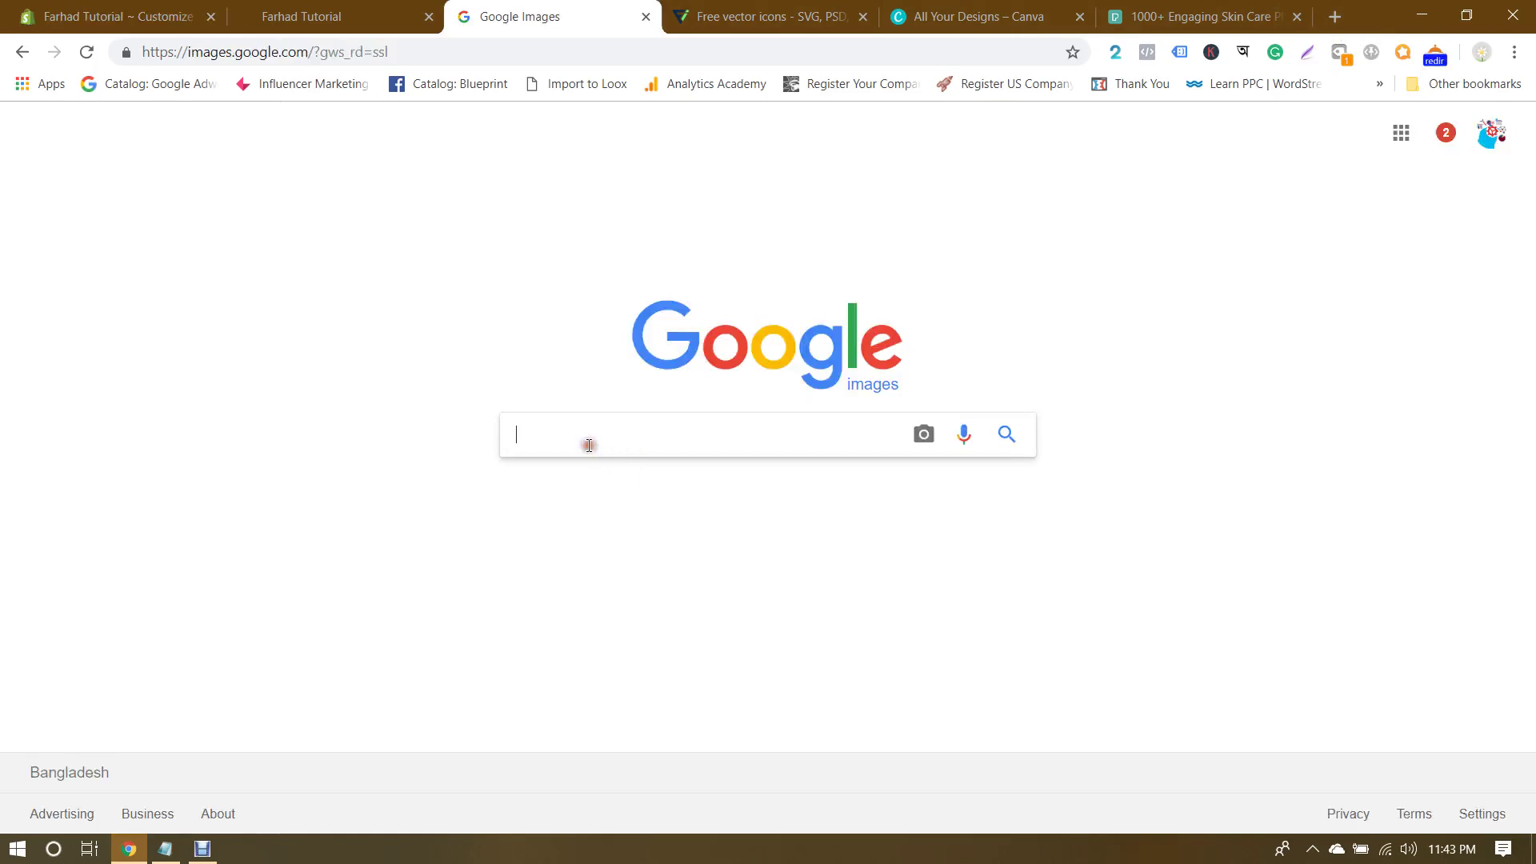
text(skin quotes)
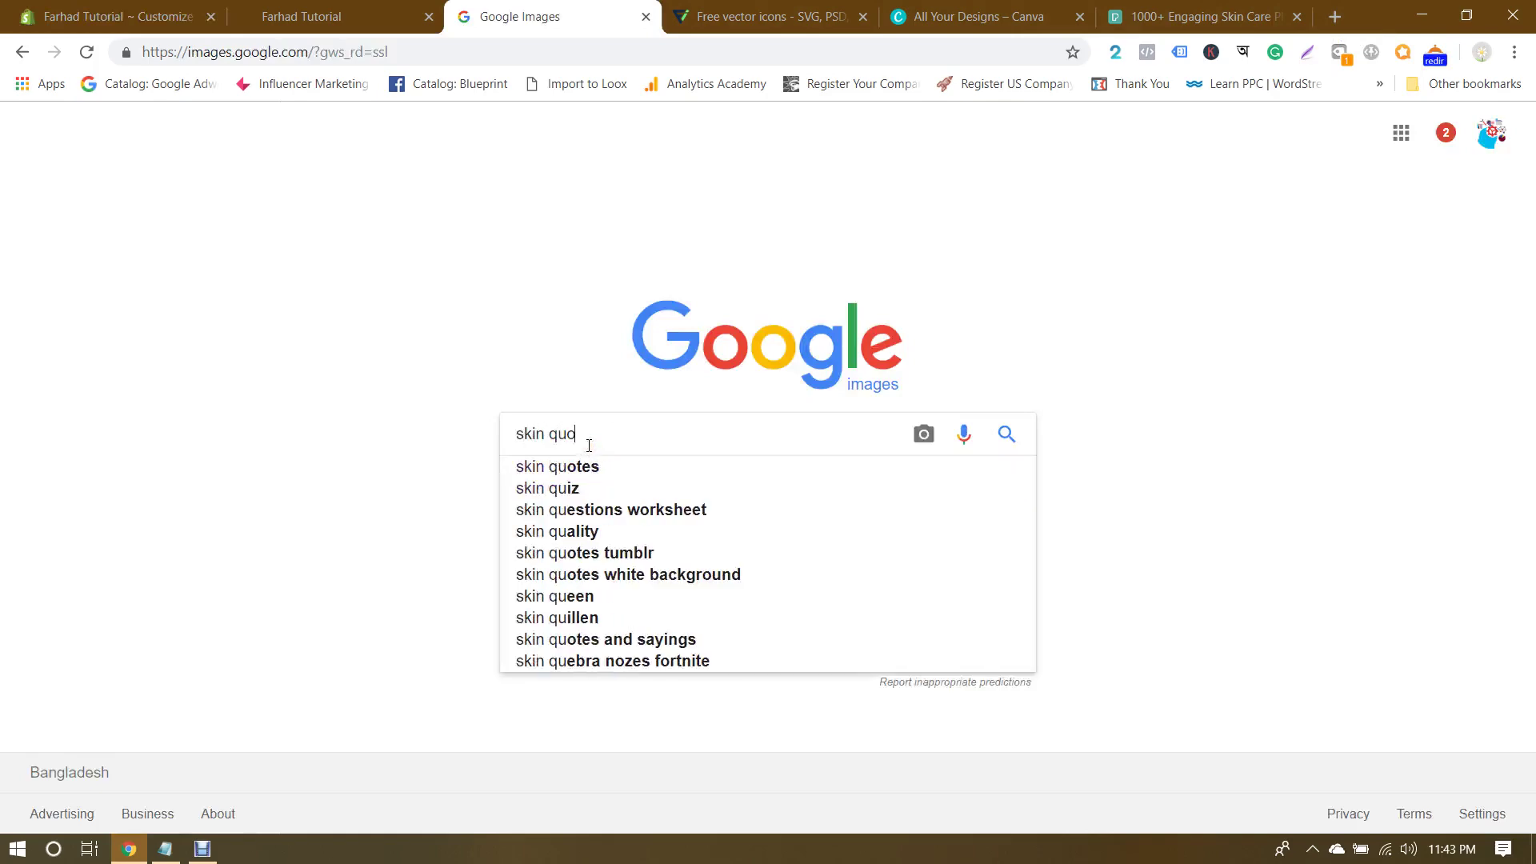
key(Return)
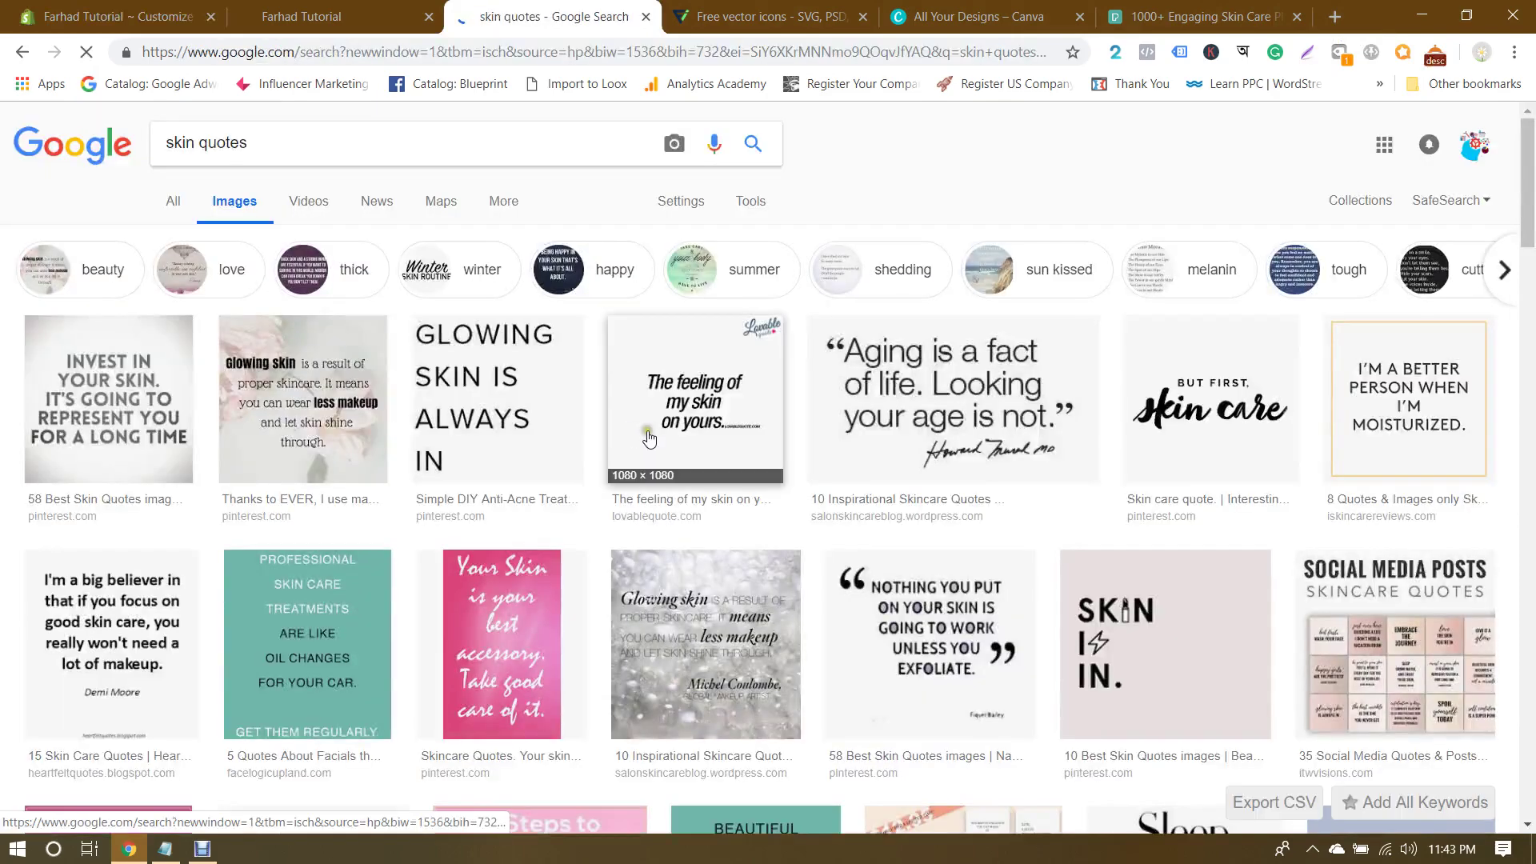
scroll(651, 437, down, 1)
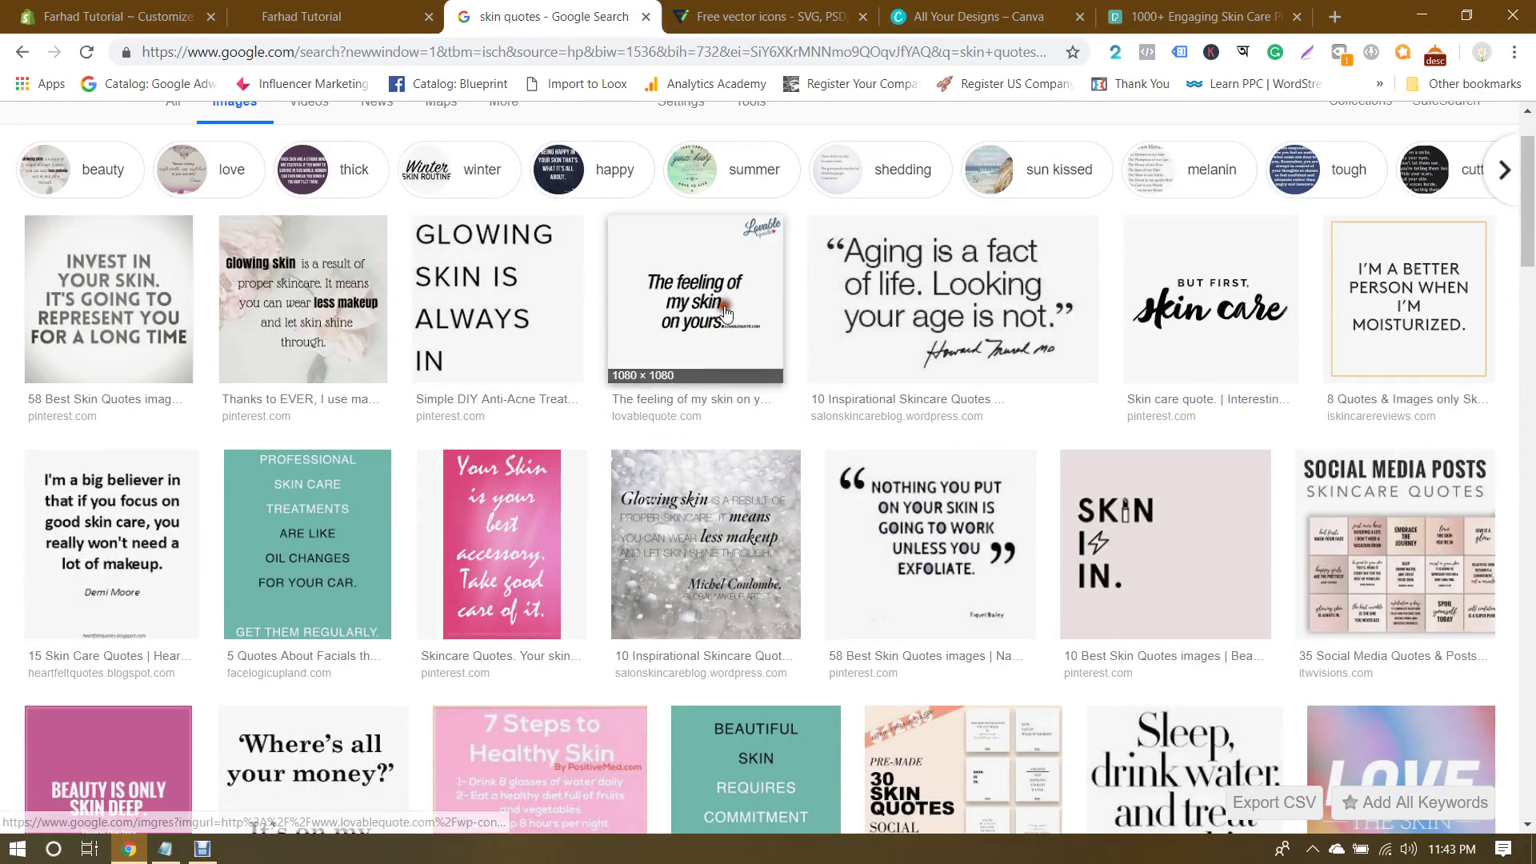
click(676, 381)
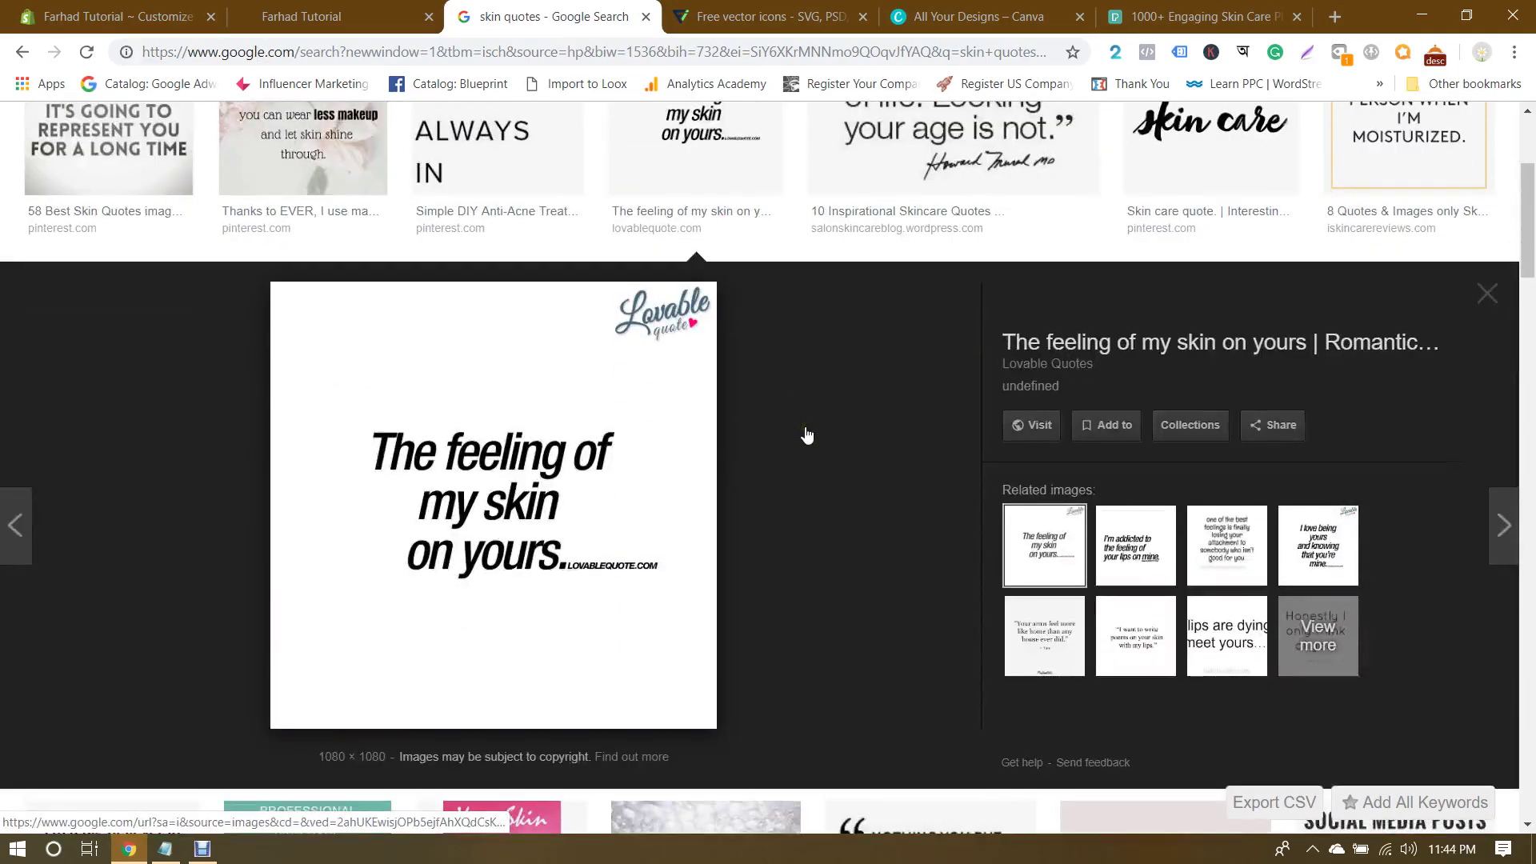
click(158, 6)
Step: Type the slide heading 'The Feeling of My Skin on Yours', checking the quote image
text(T)
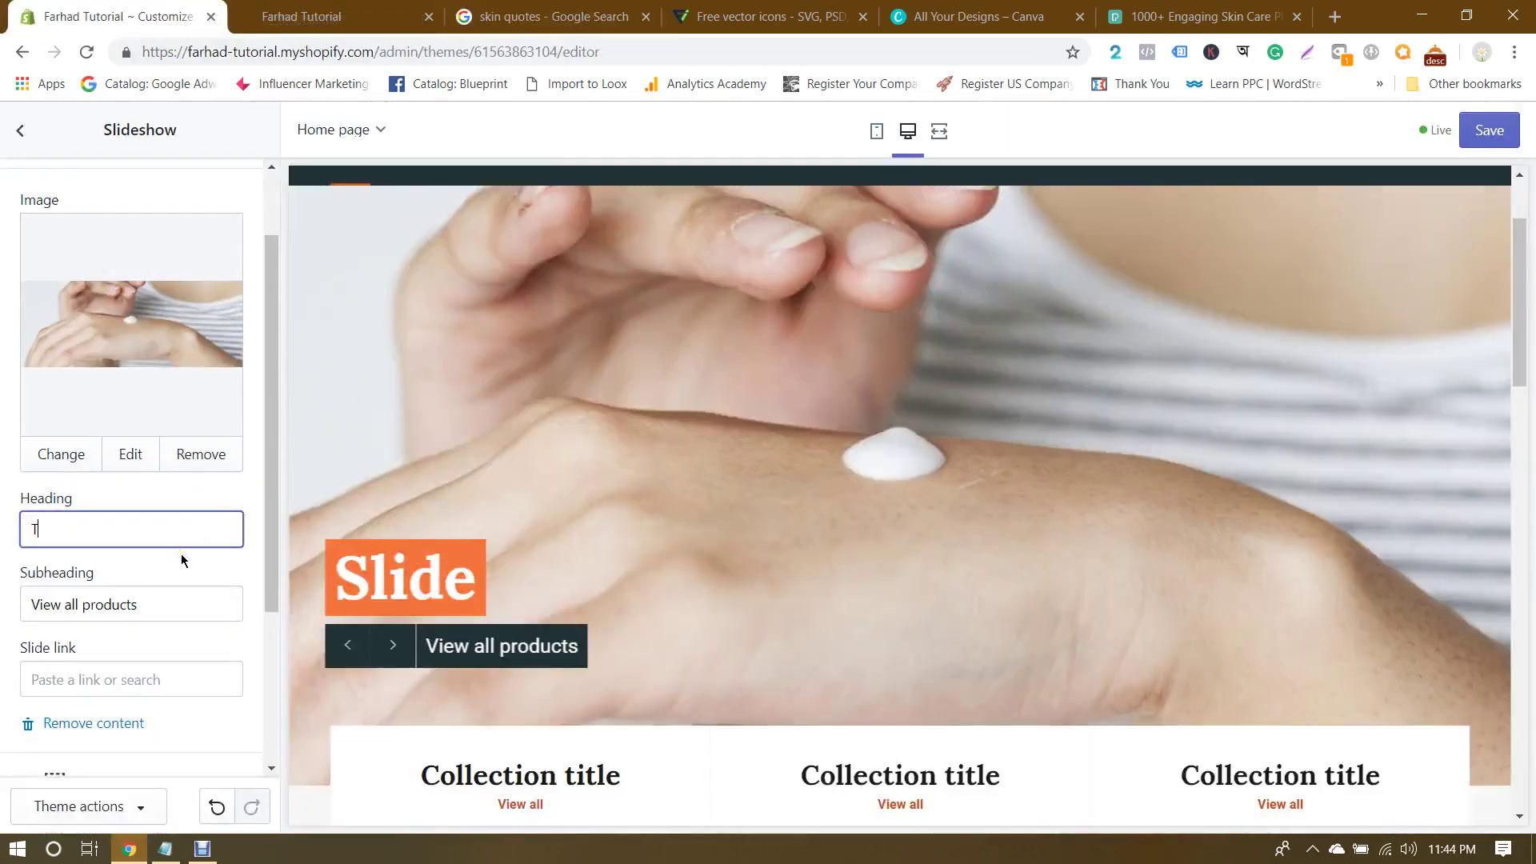
text(he Feeling of My Skin on Yours)
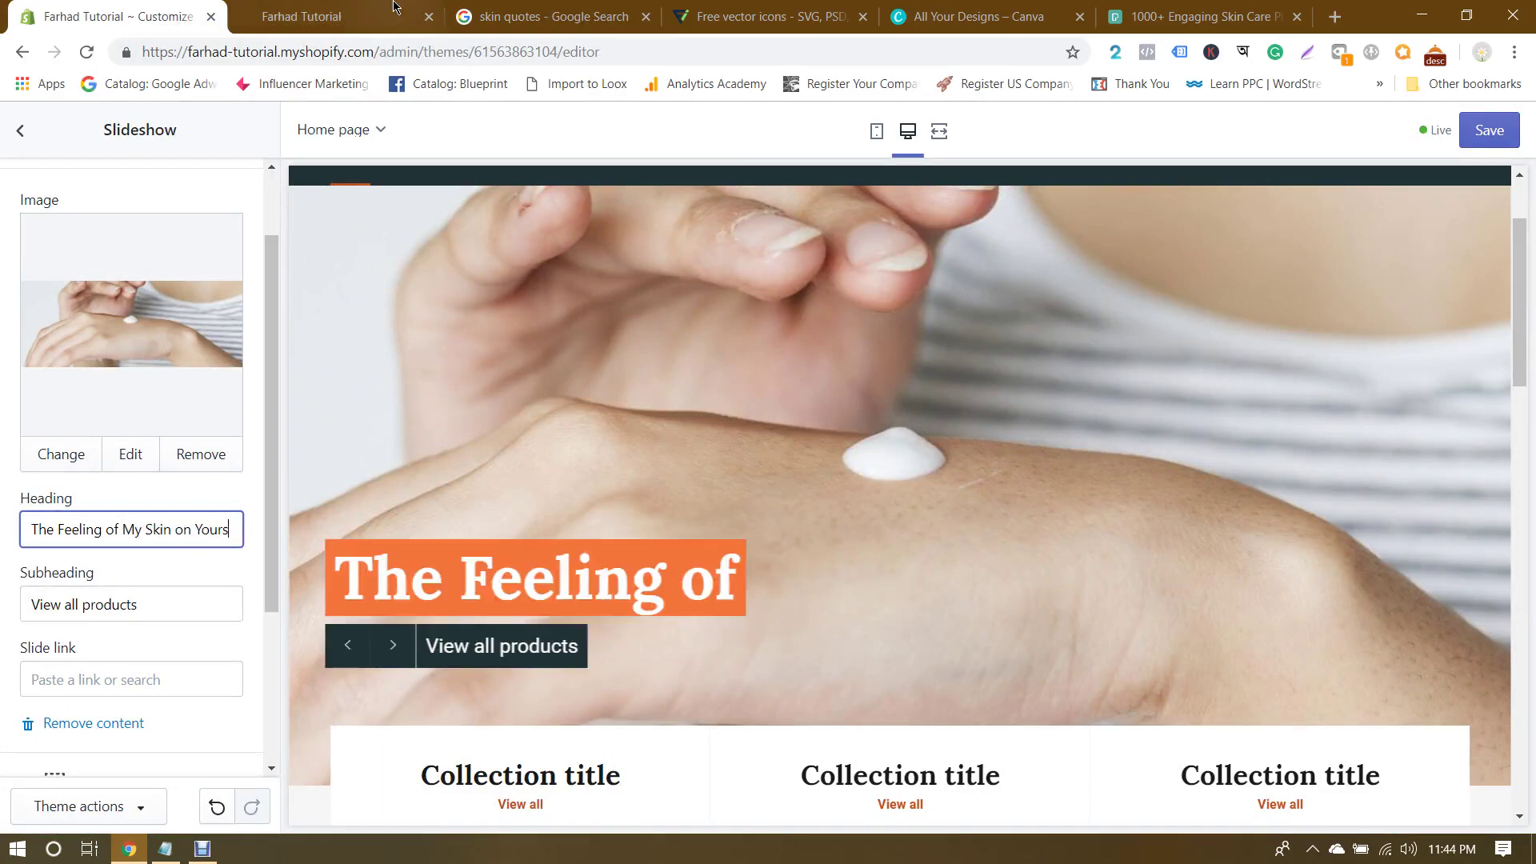
click(552, 16)
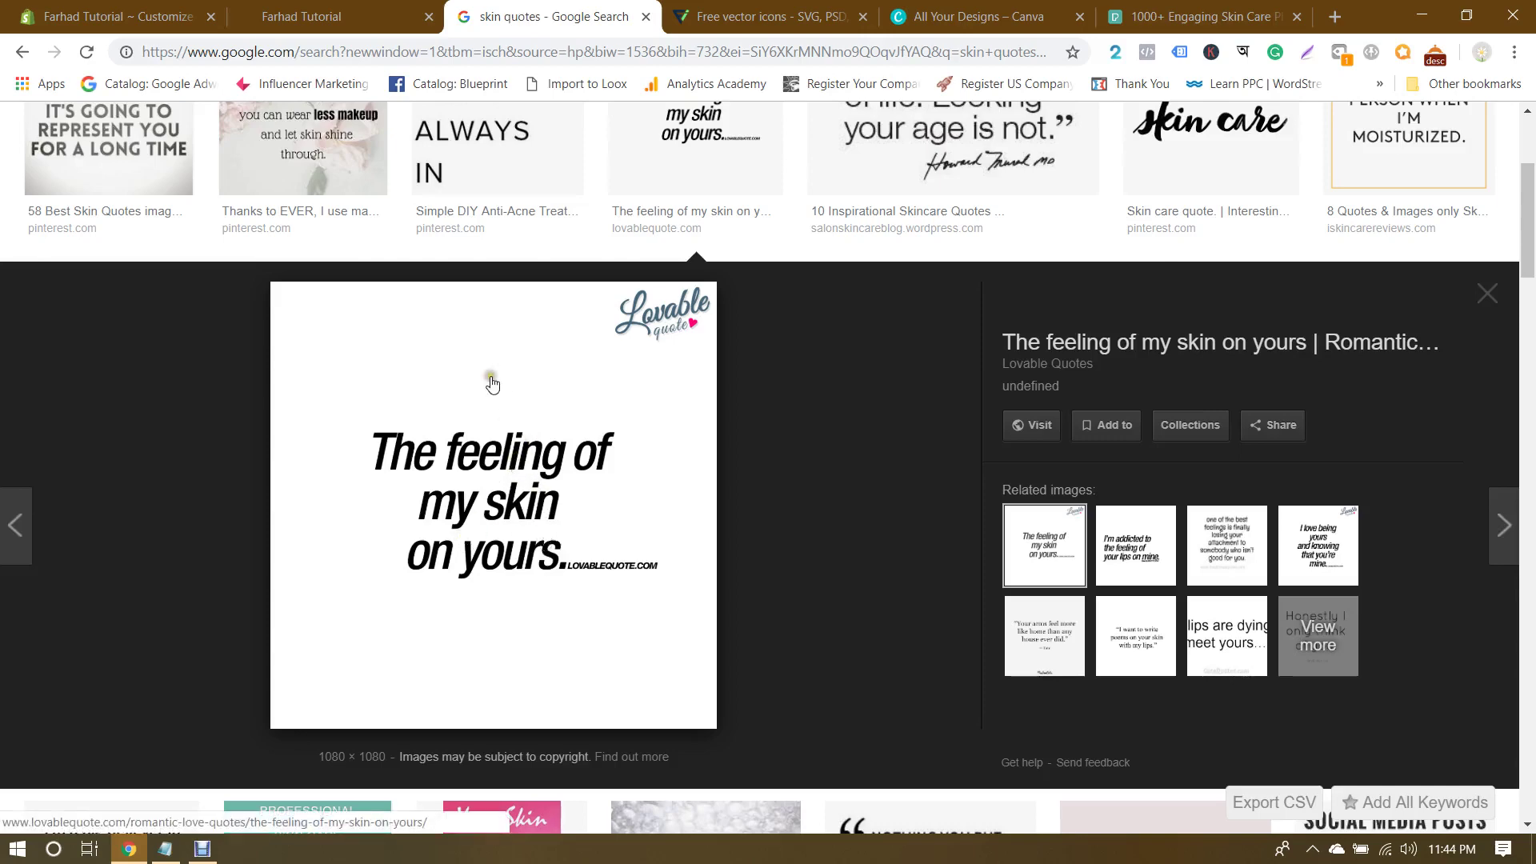
click(120, 16)
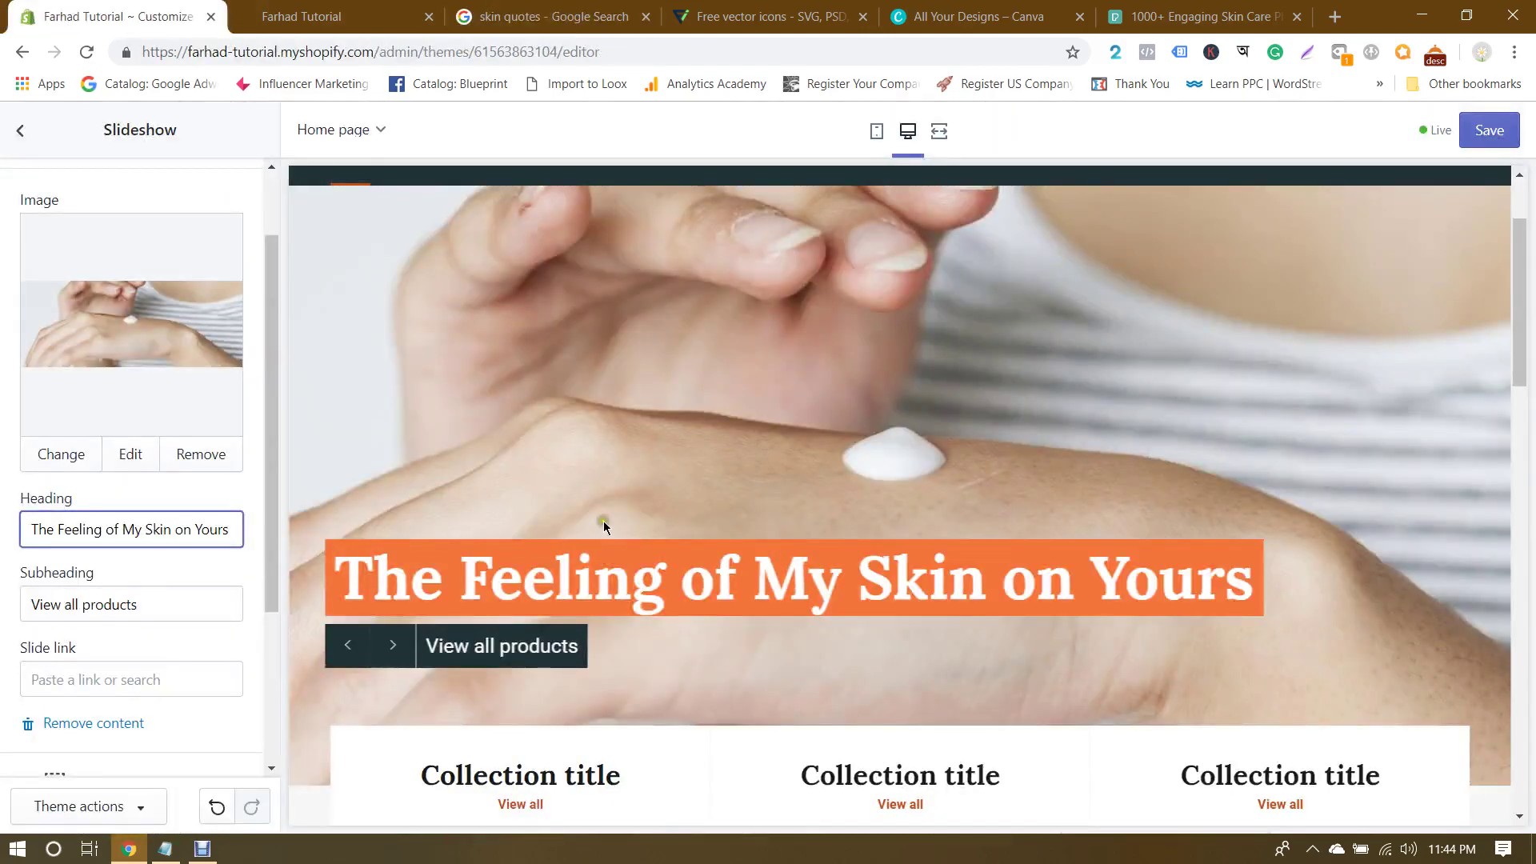
click(4, 571)
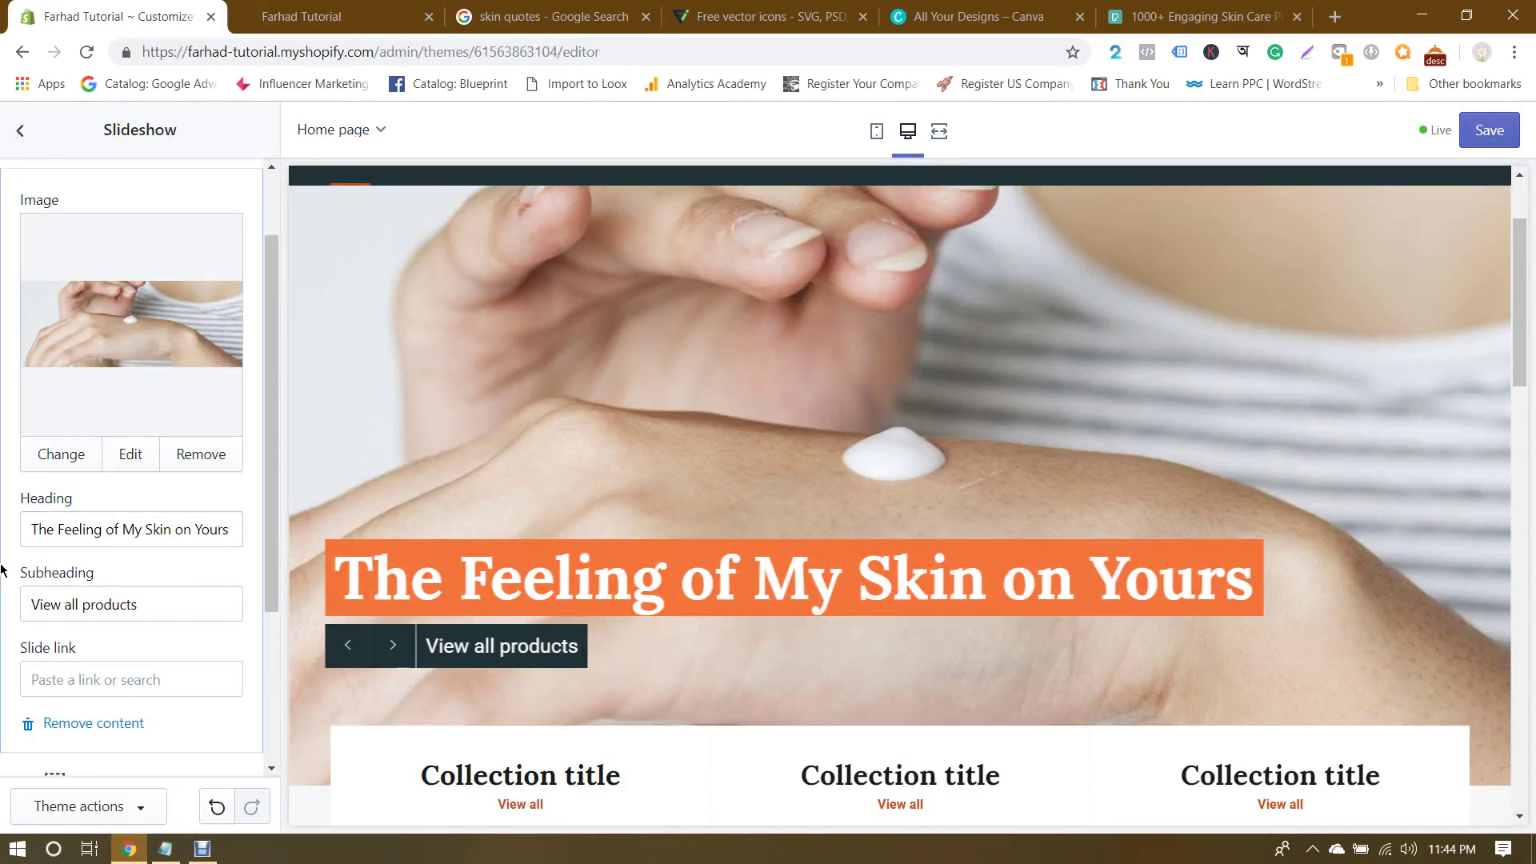
Step: Replace the subheading 'View all products' with 'Get Rid of All Skin Diseases'
triple_click(178, 605)
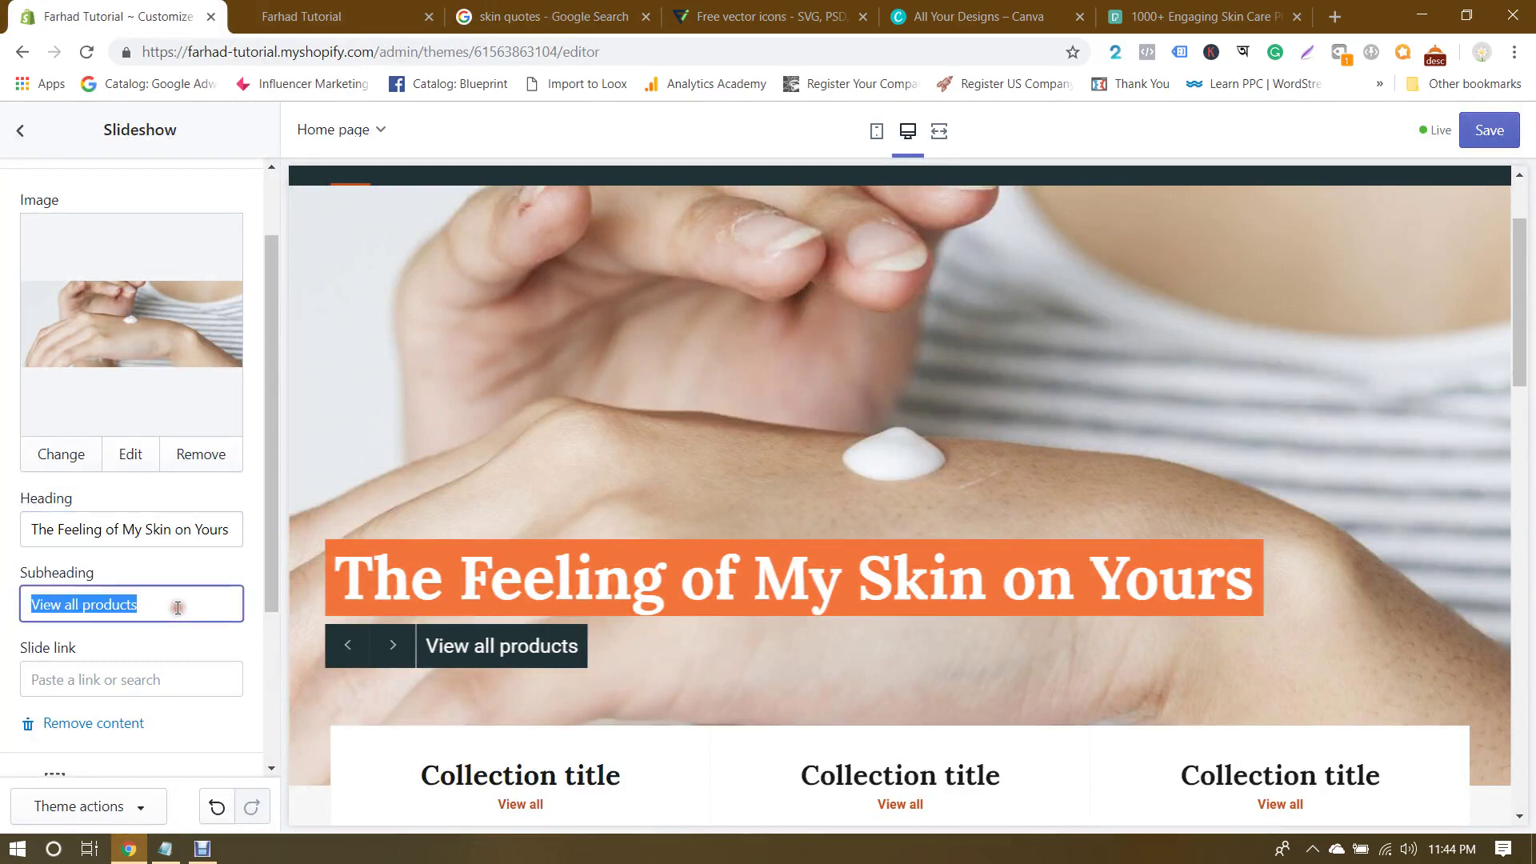
click(752, 16)
click(616, 8)
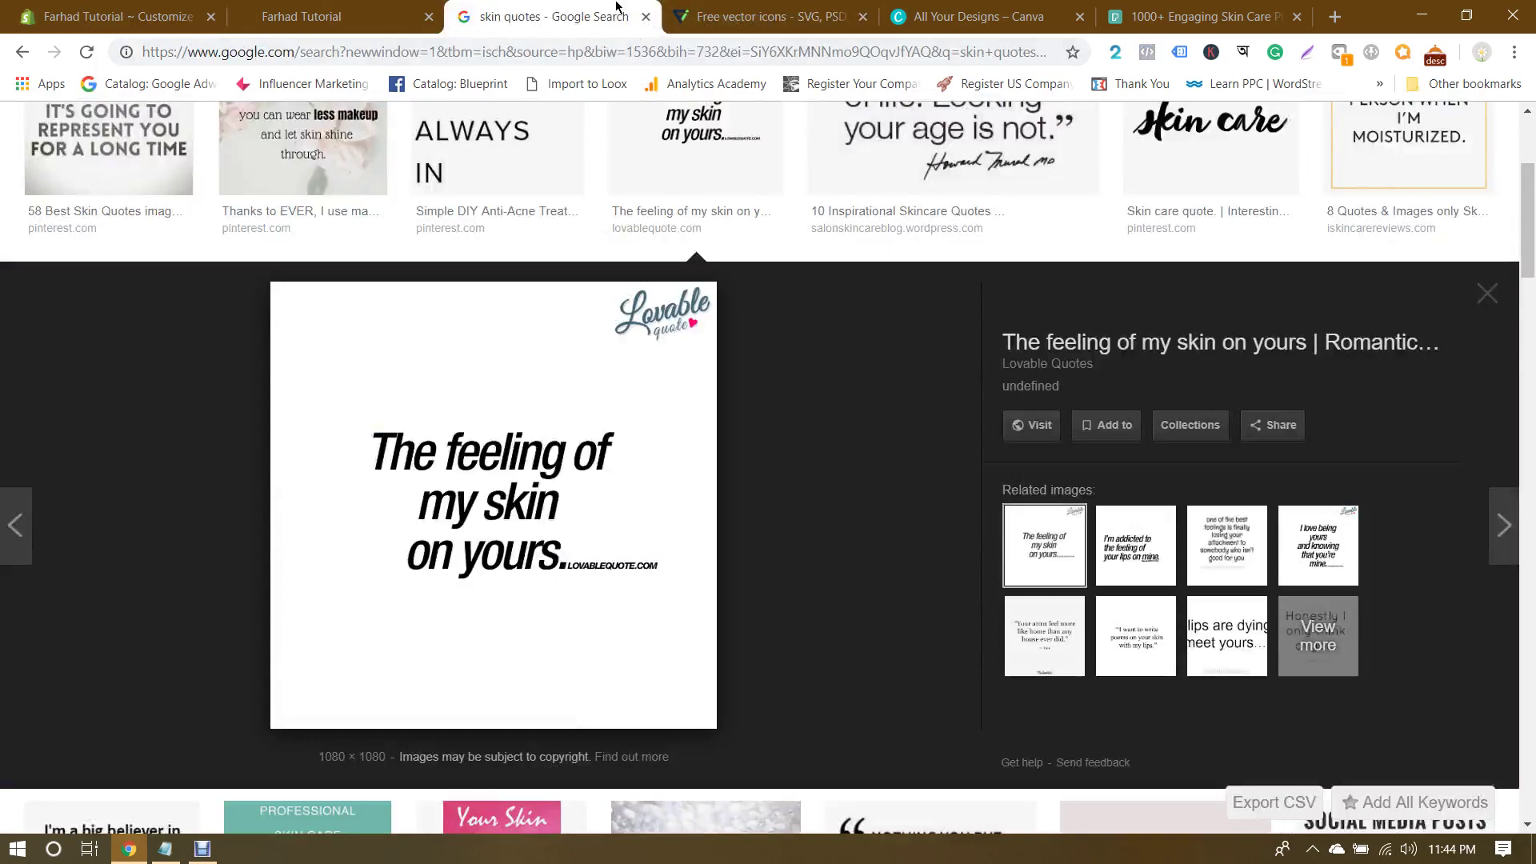
click(120, 16)
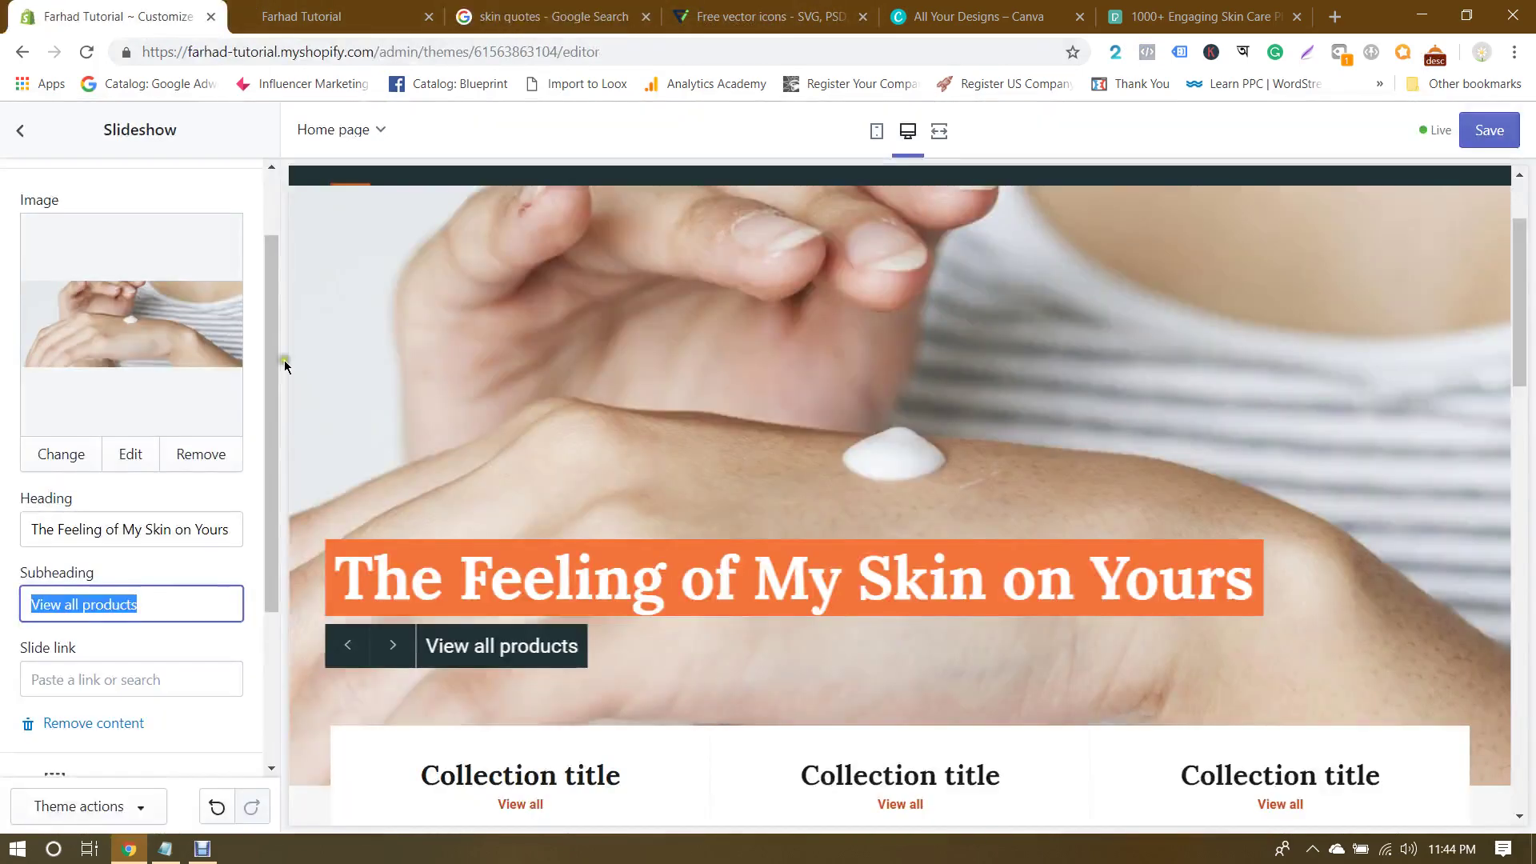
text(Get )
text(itD)
key(BackSpace)
key(BackSpace)
key(BackSpace)
text(R)
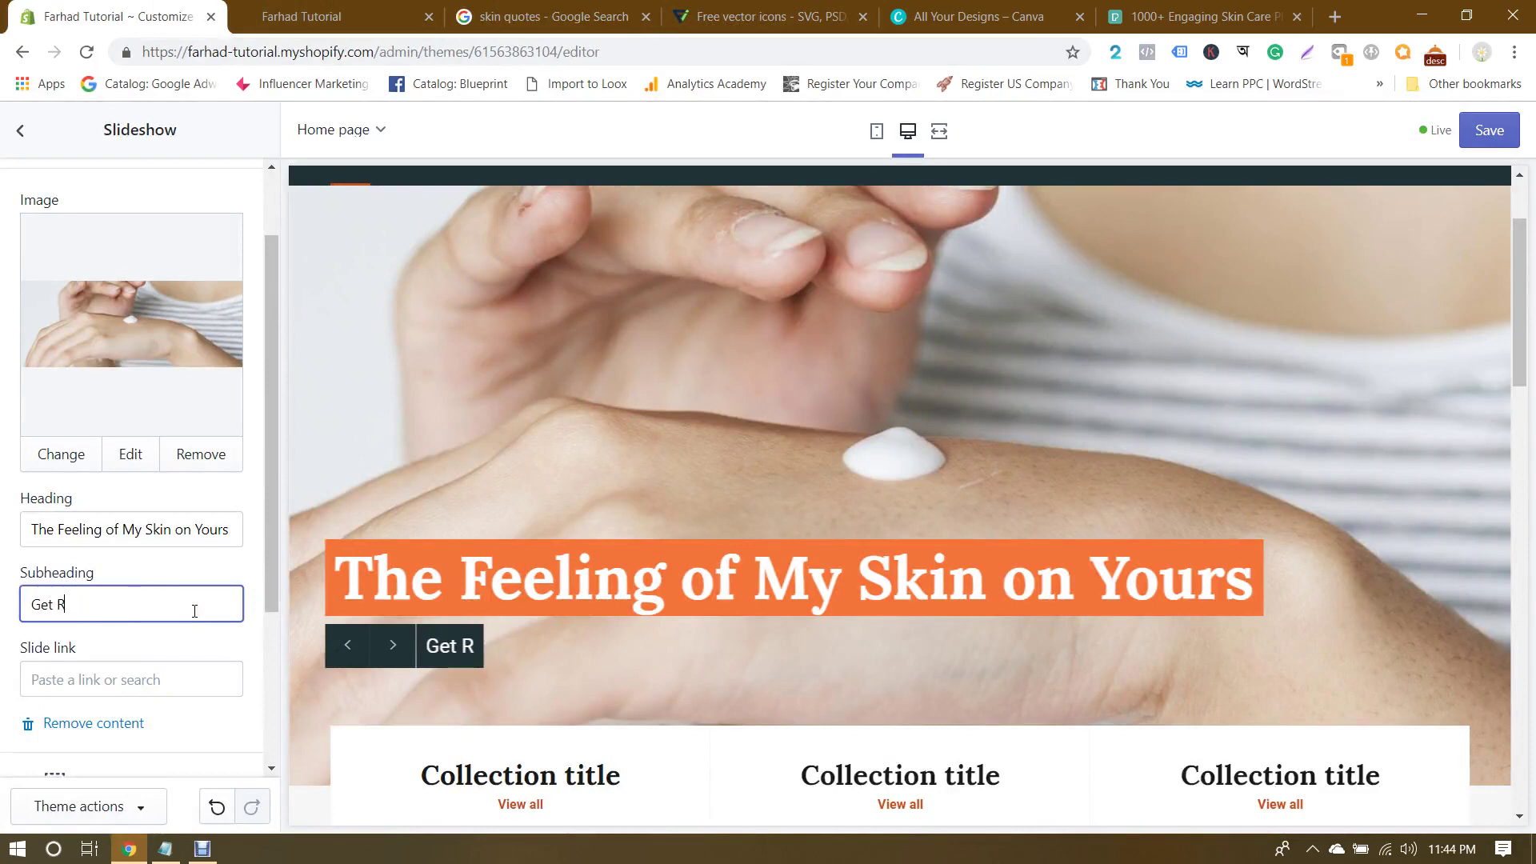
text(id of All Skin Disease)
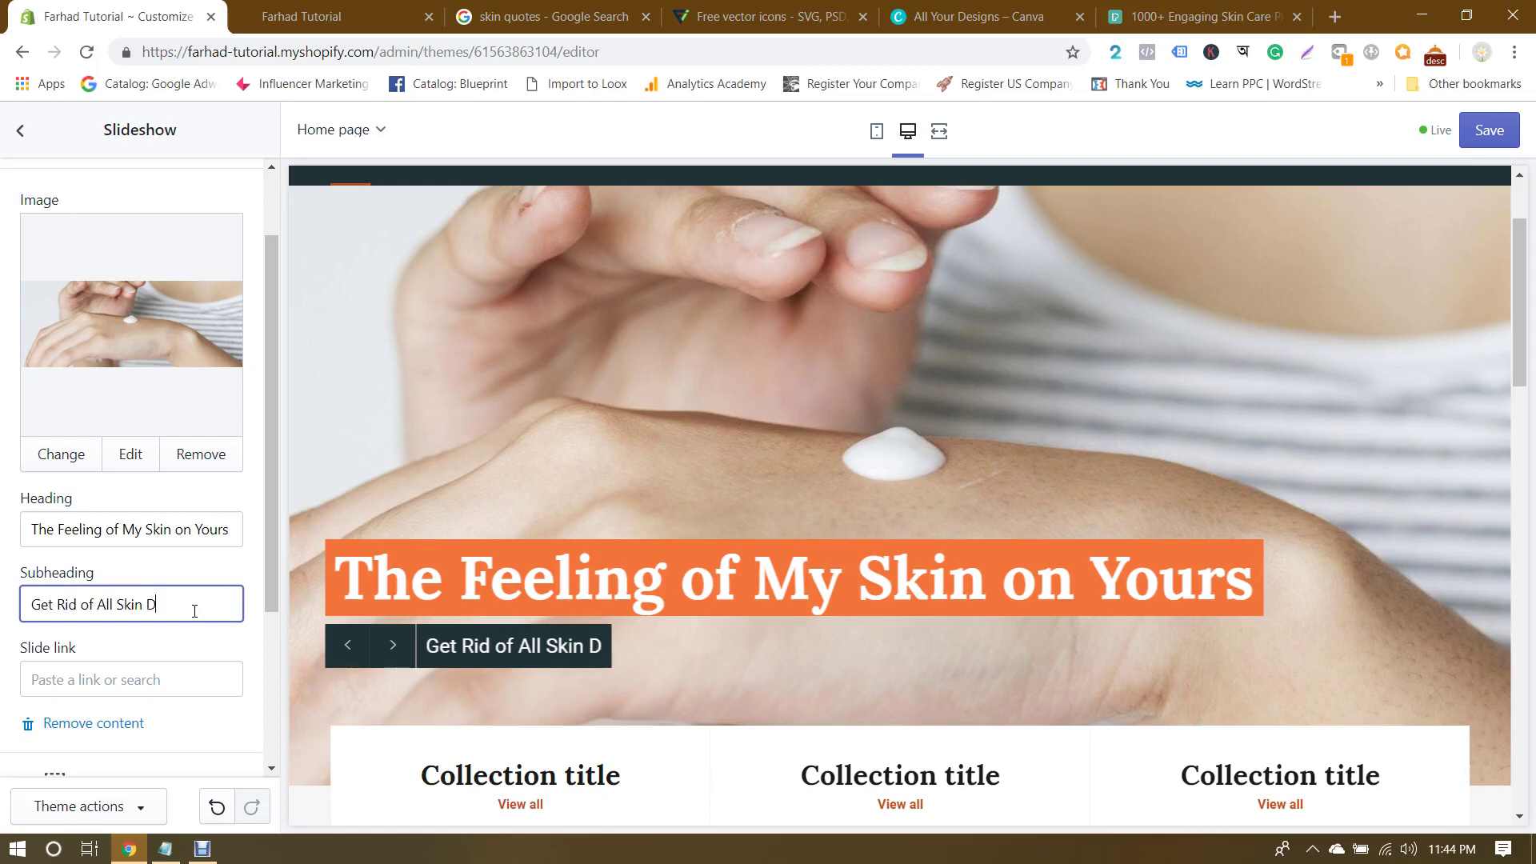
text(s)
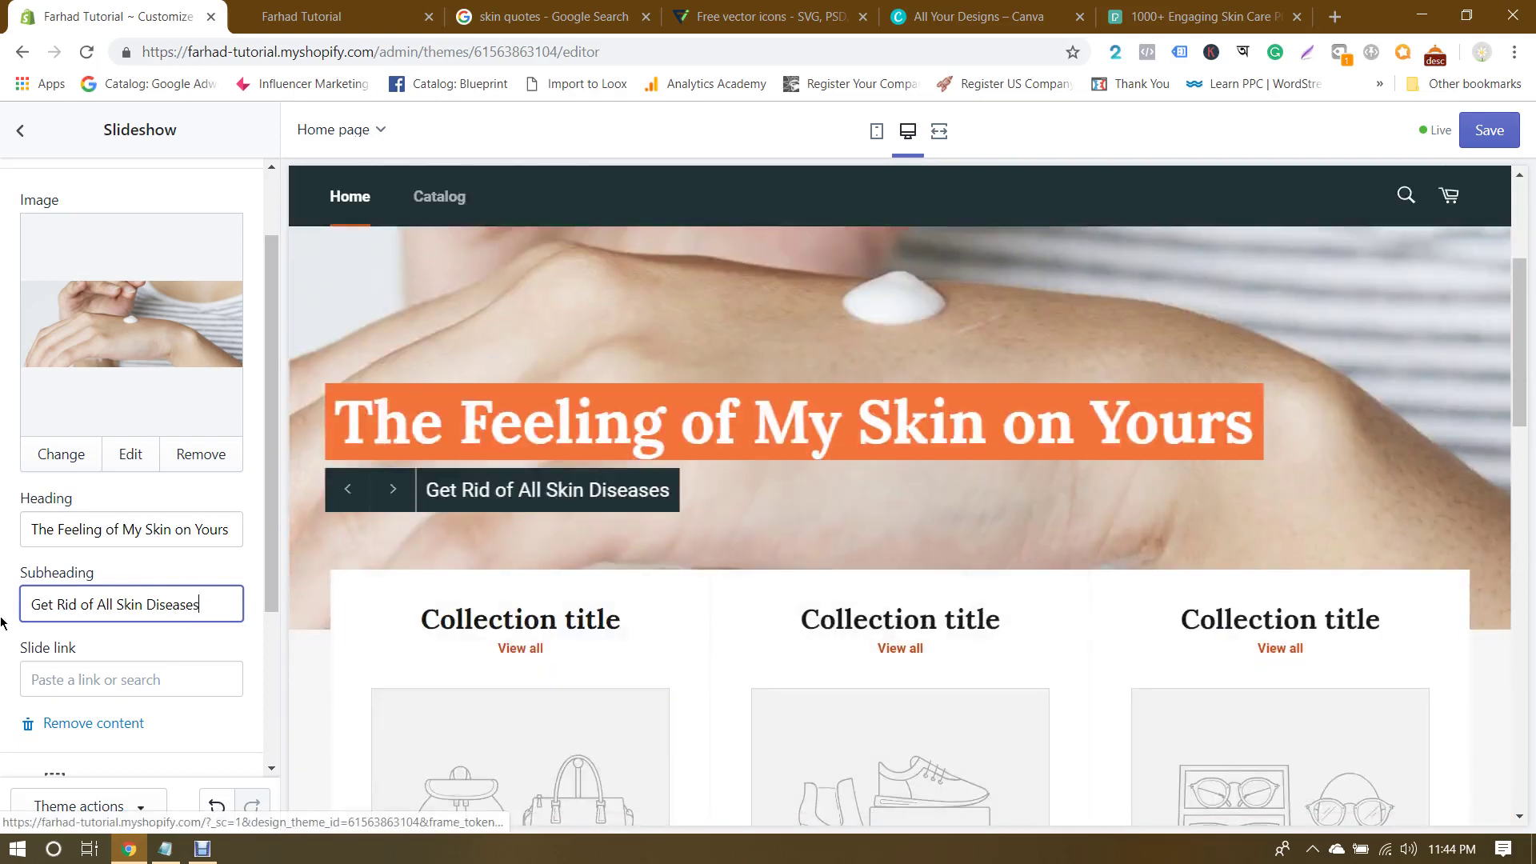
scroll(52, 605, down, 3)
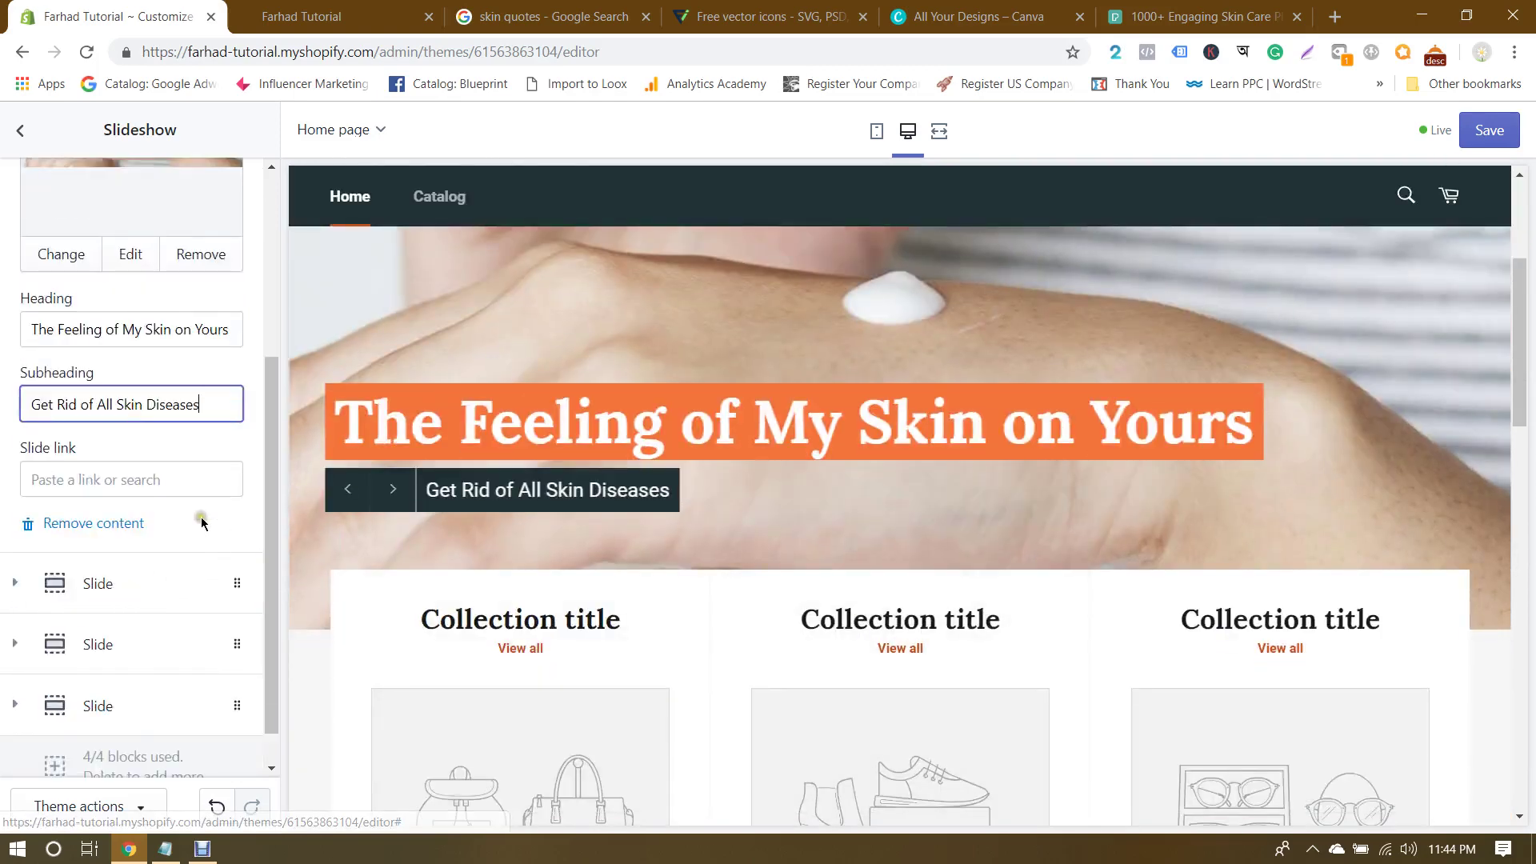
scroll(824, 485, up, 4)
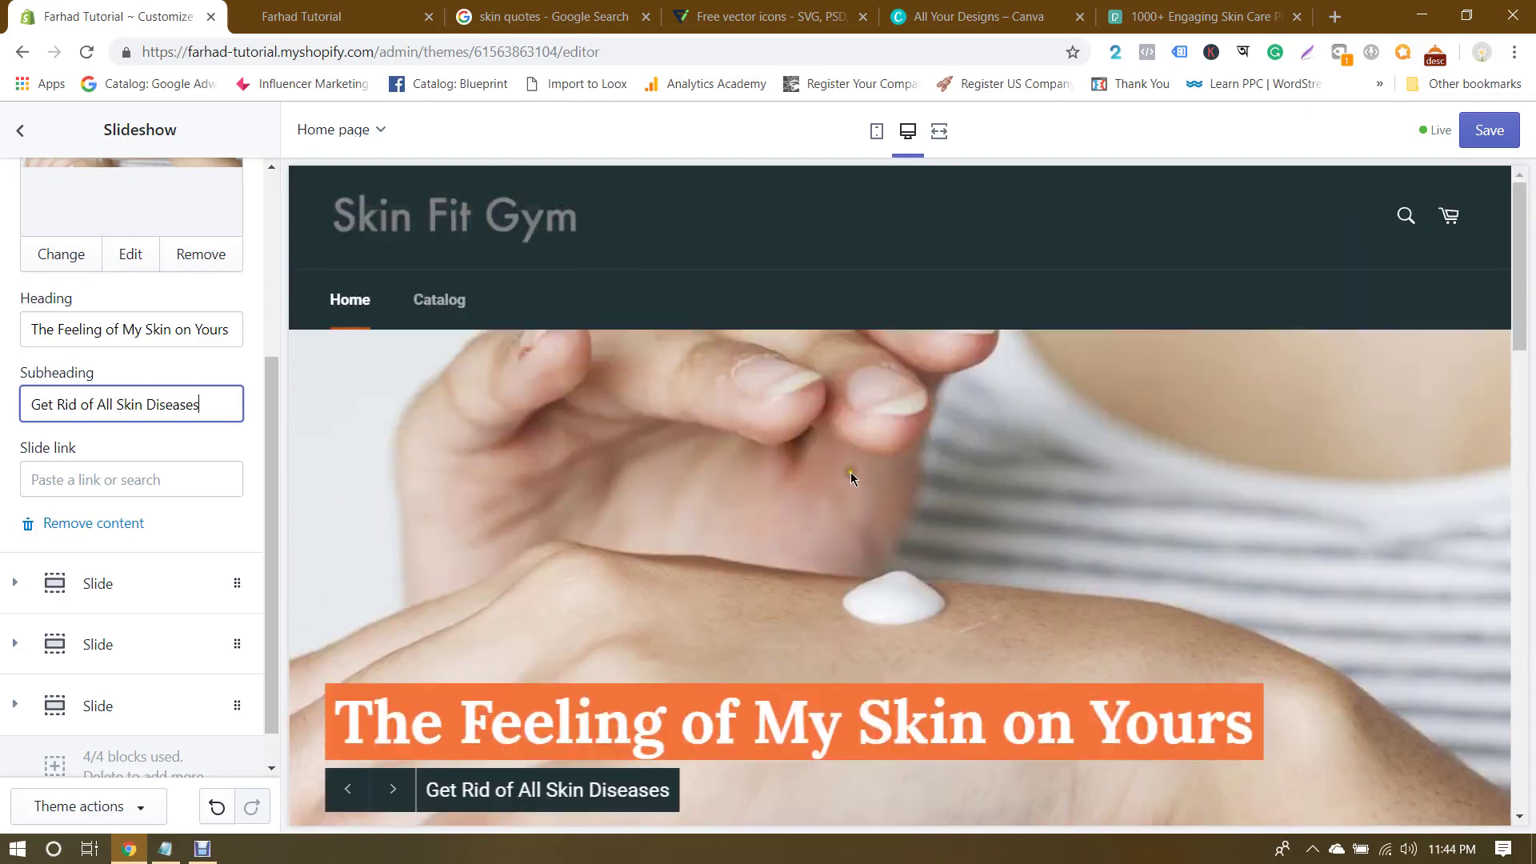
scroll(708, 563, down, 1)
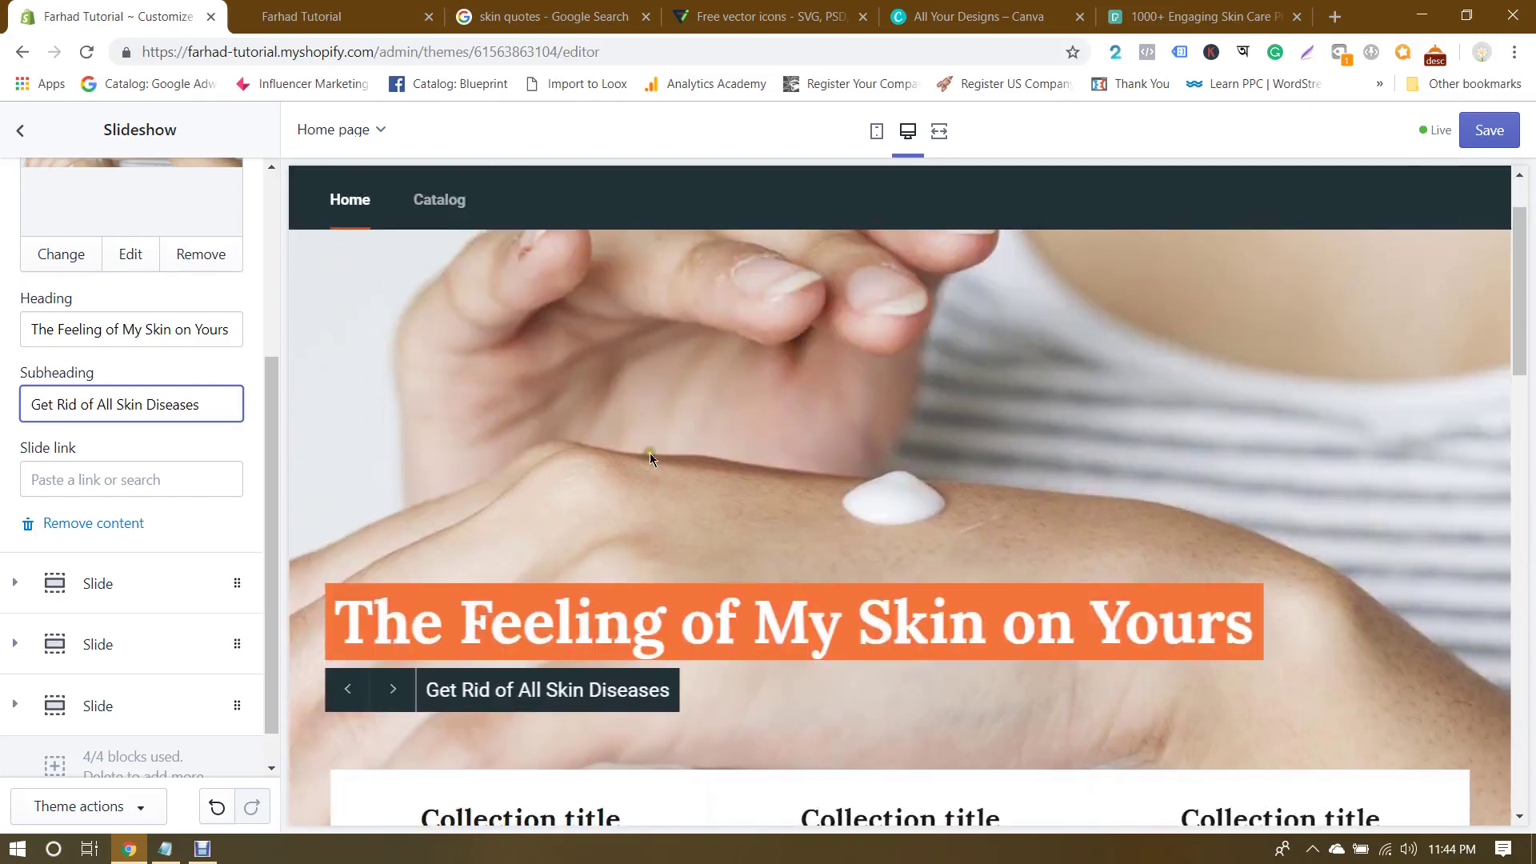
click(713, 506)
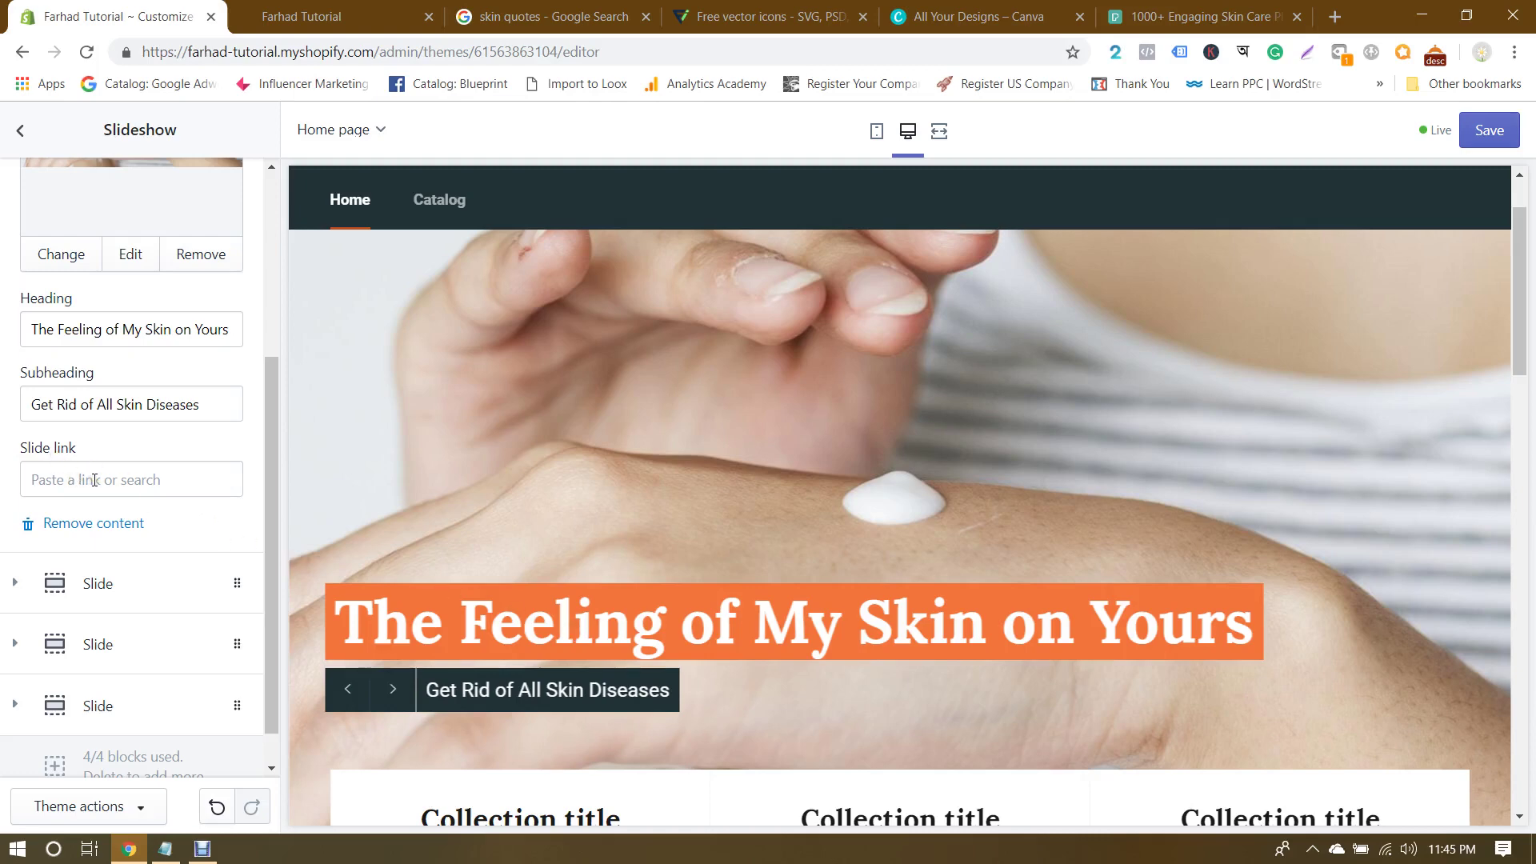
Step: Upload pexels-photo-840810.jpeg and set it as the second slide's image
scroll(200, 628, down, 1)
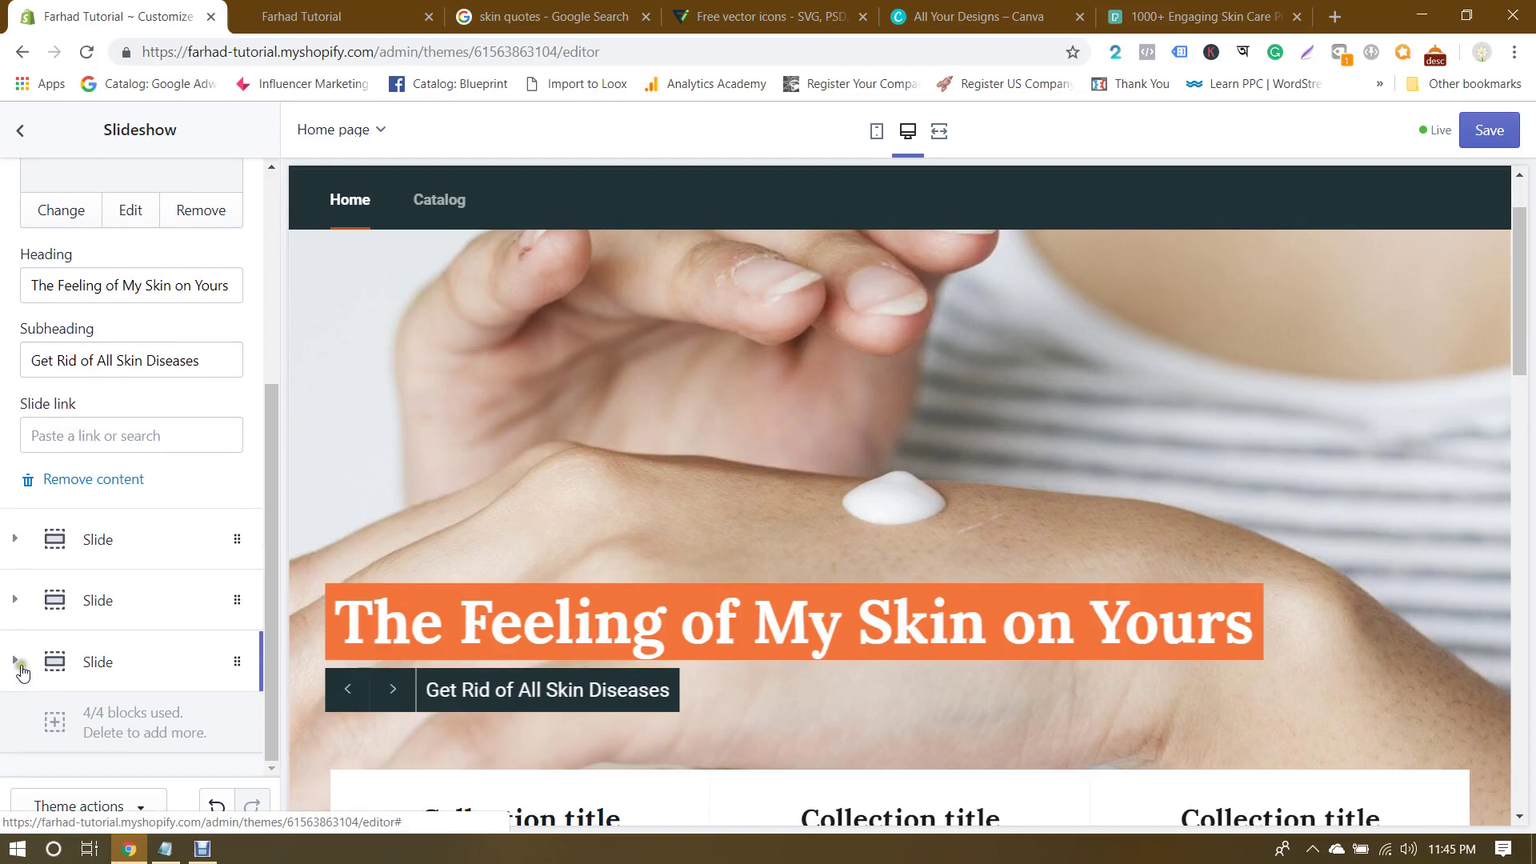
click(112, 542)
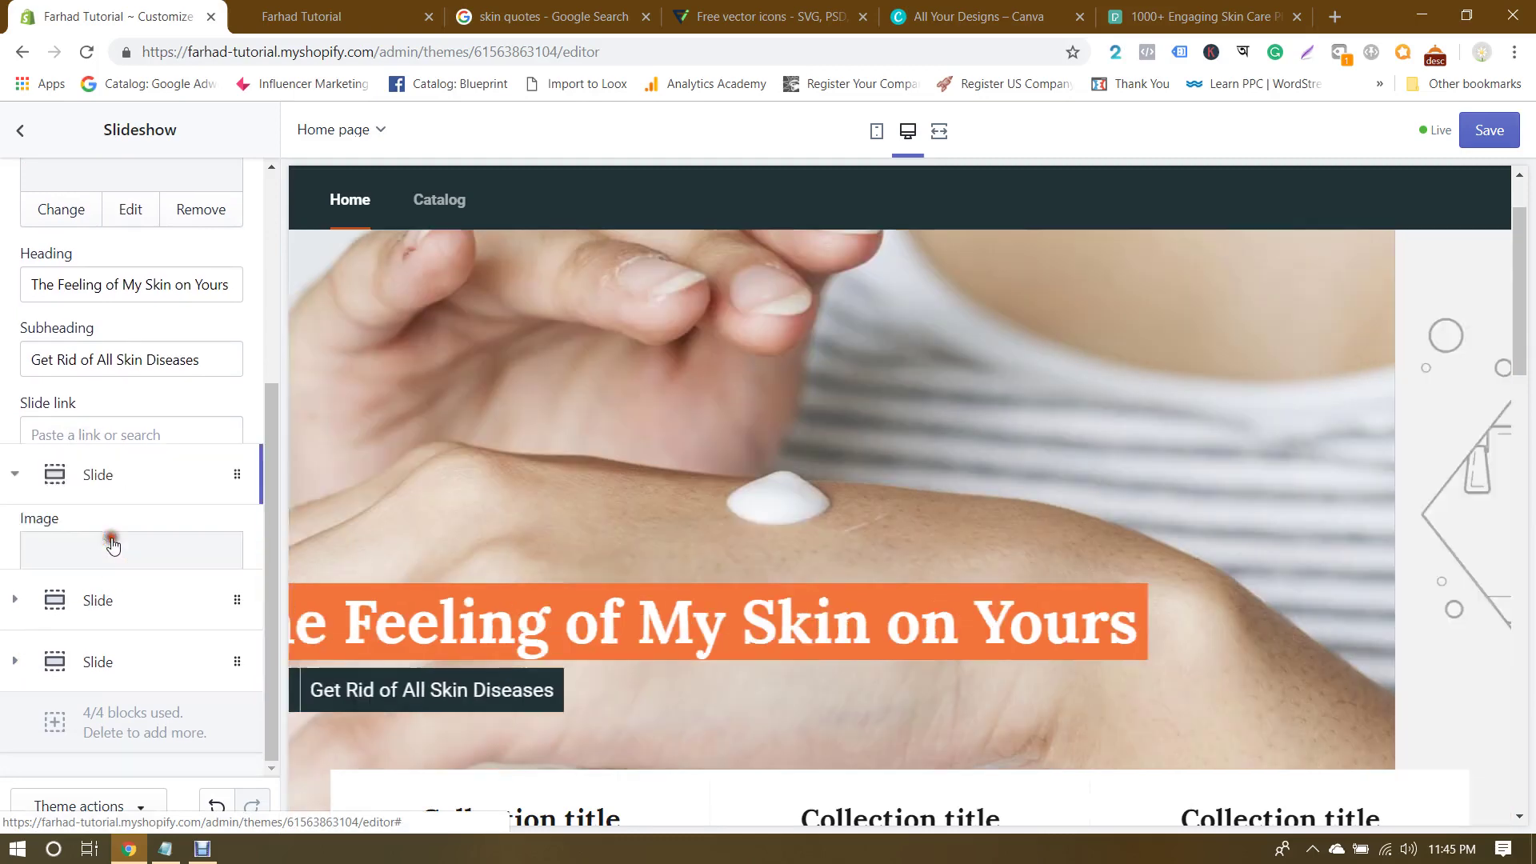
click(132, 339)
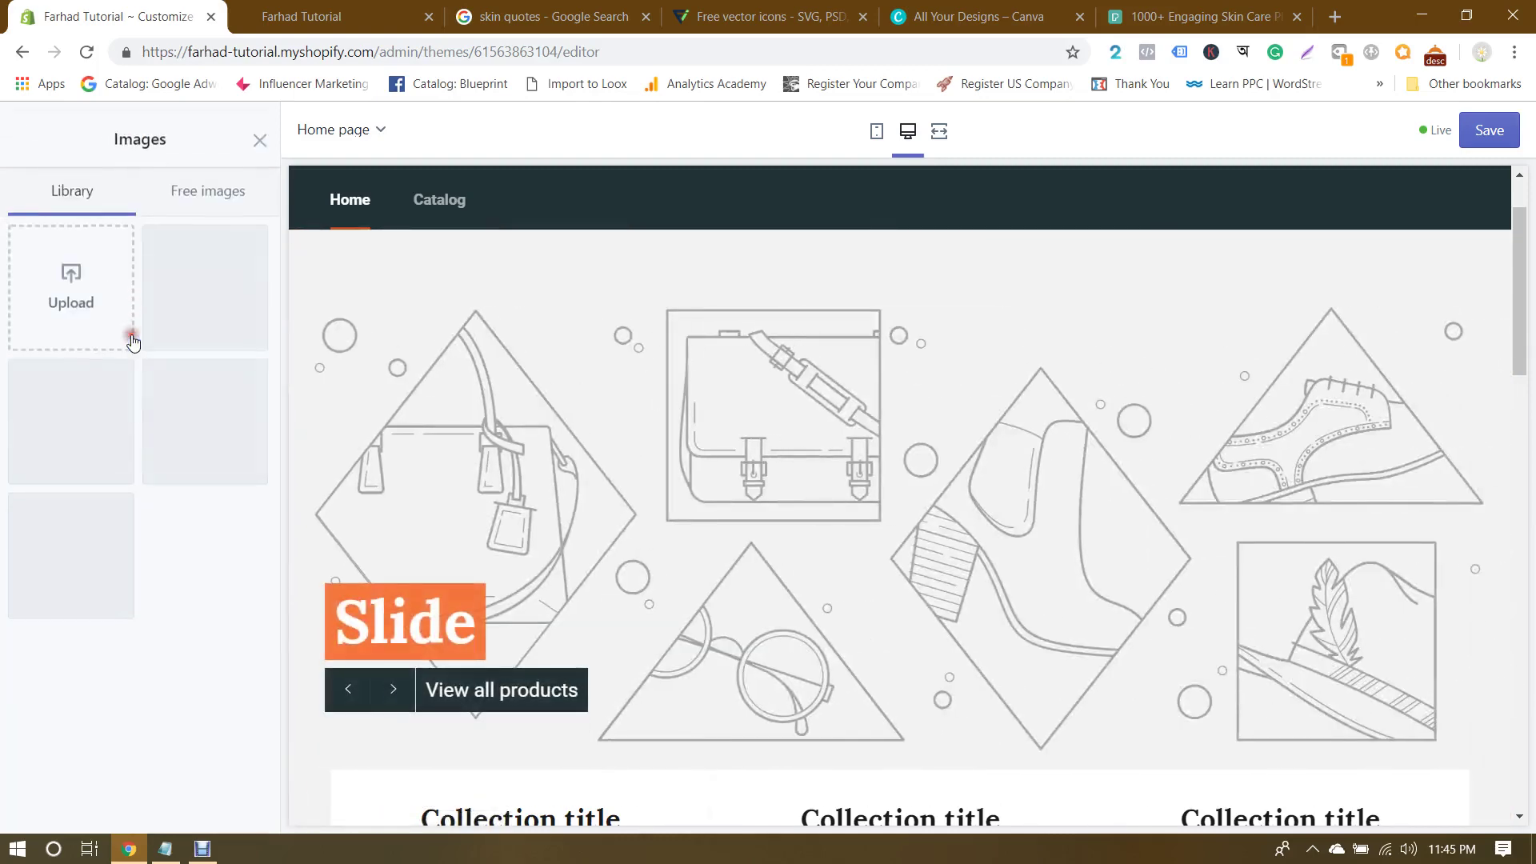
click(72, 272)
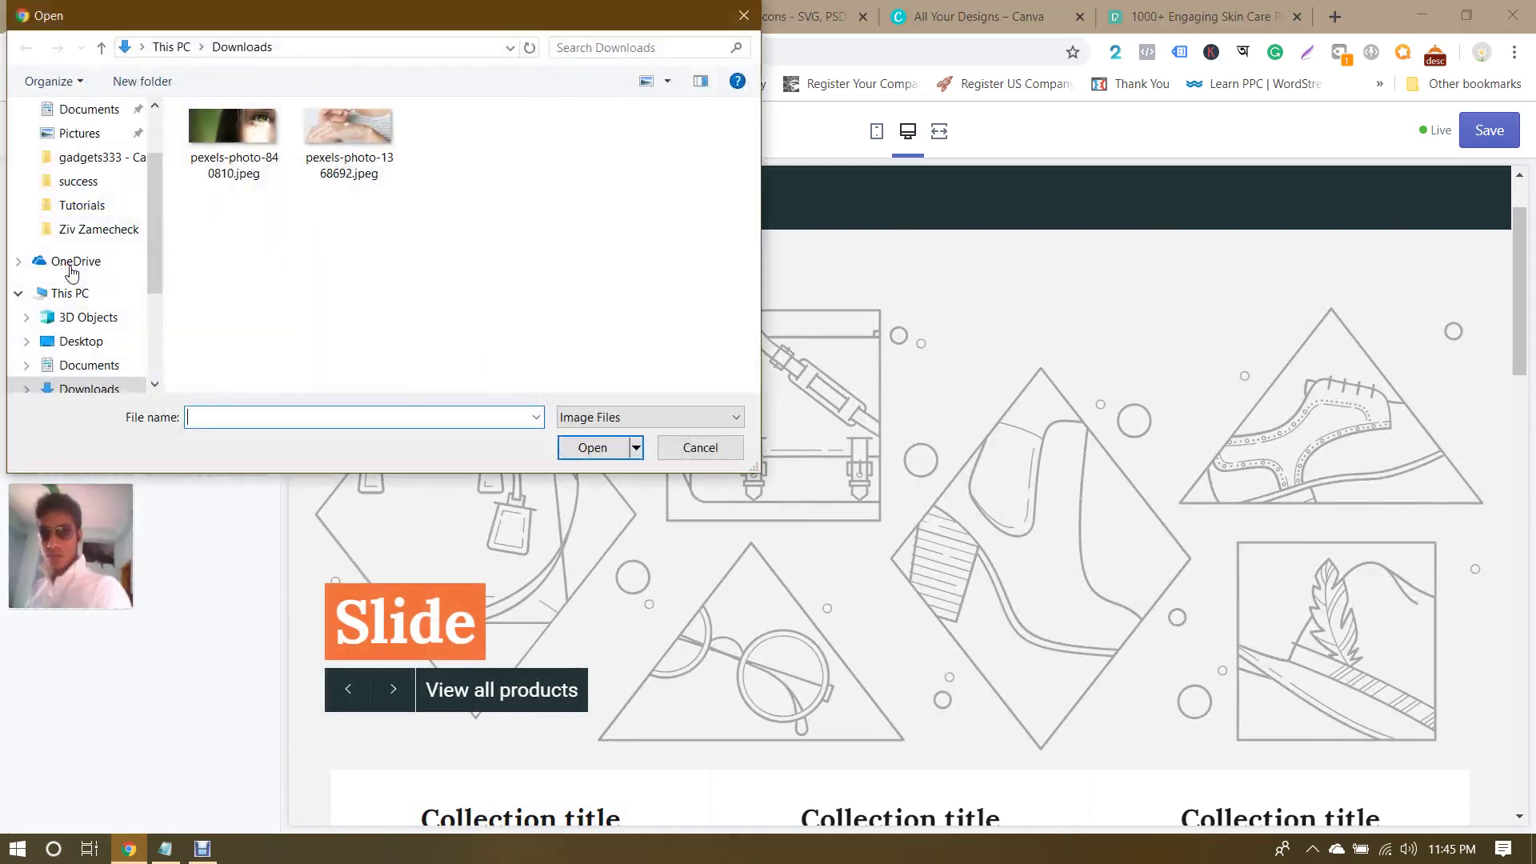
double_click(225, 134)
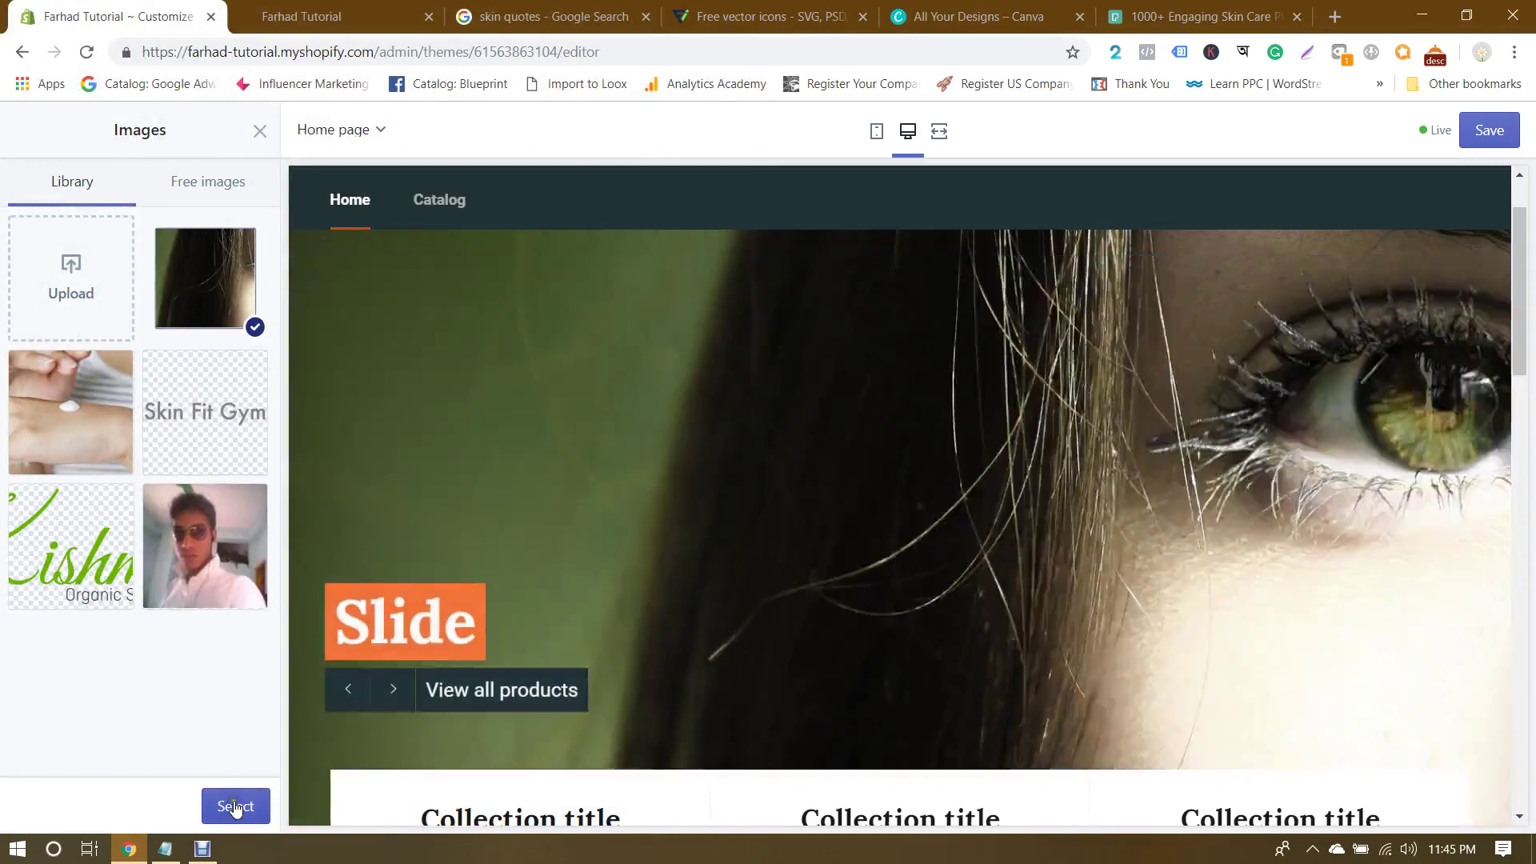
click(227, 804)
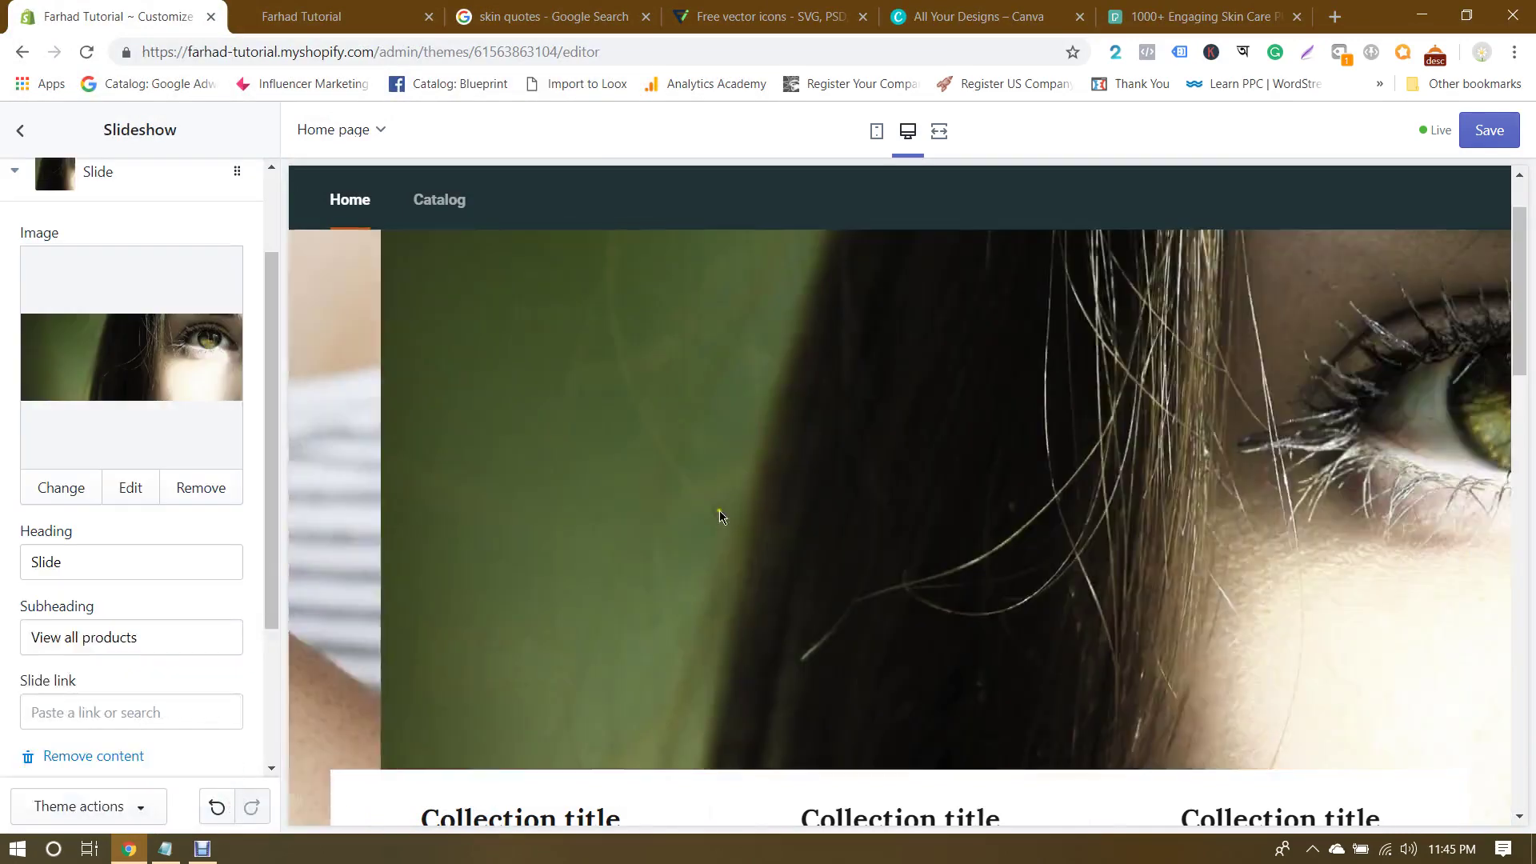
scroll(80, 487, down, 1)
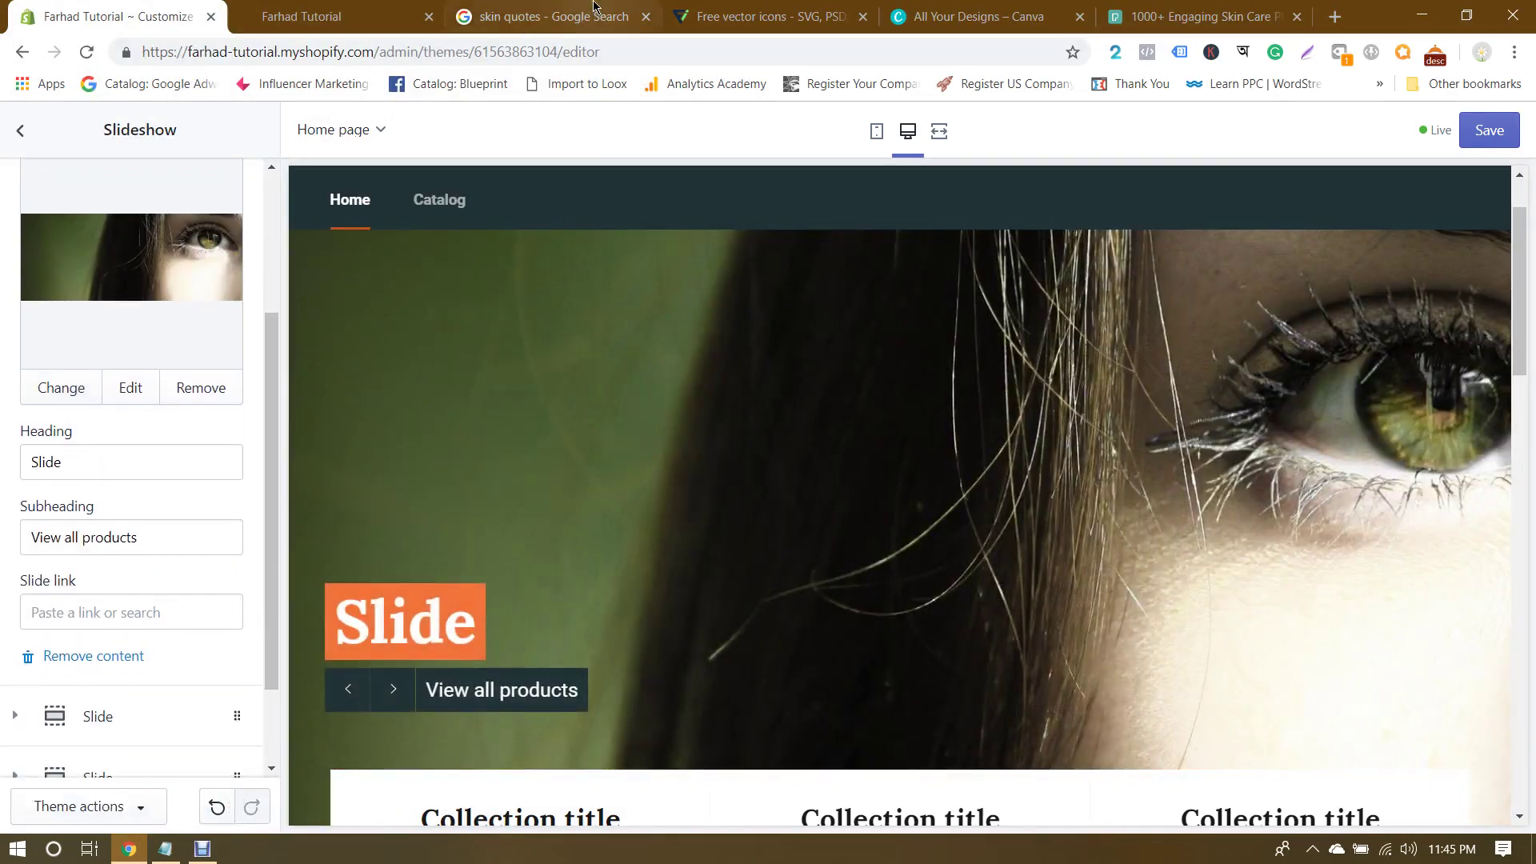
Step: Pick the 'Glowing skin is always in' quote and start replacing the second slide's heading
click(593, 8)
scroll(862, 462, up, 1)
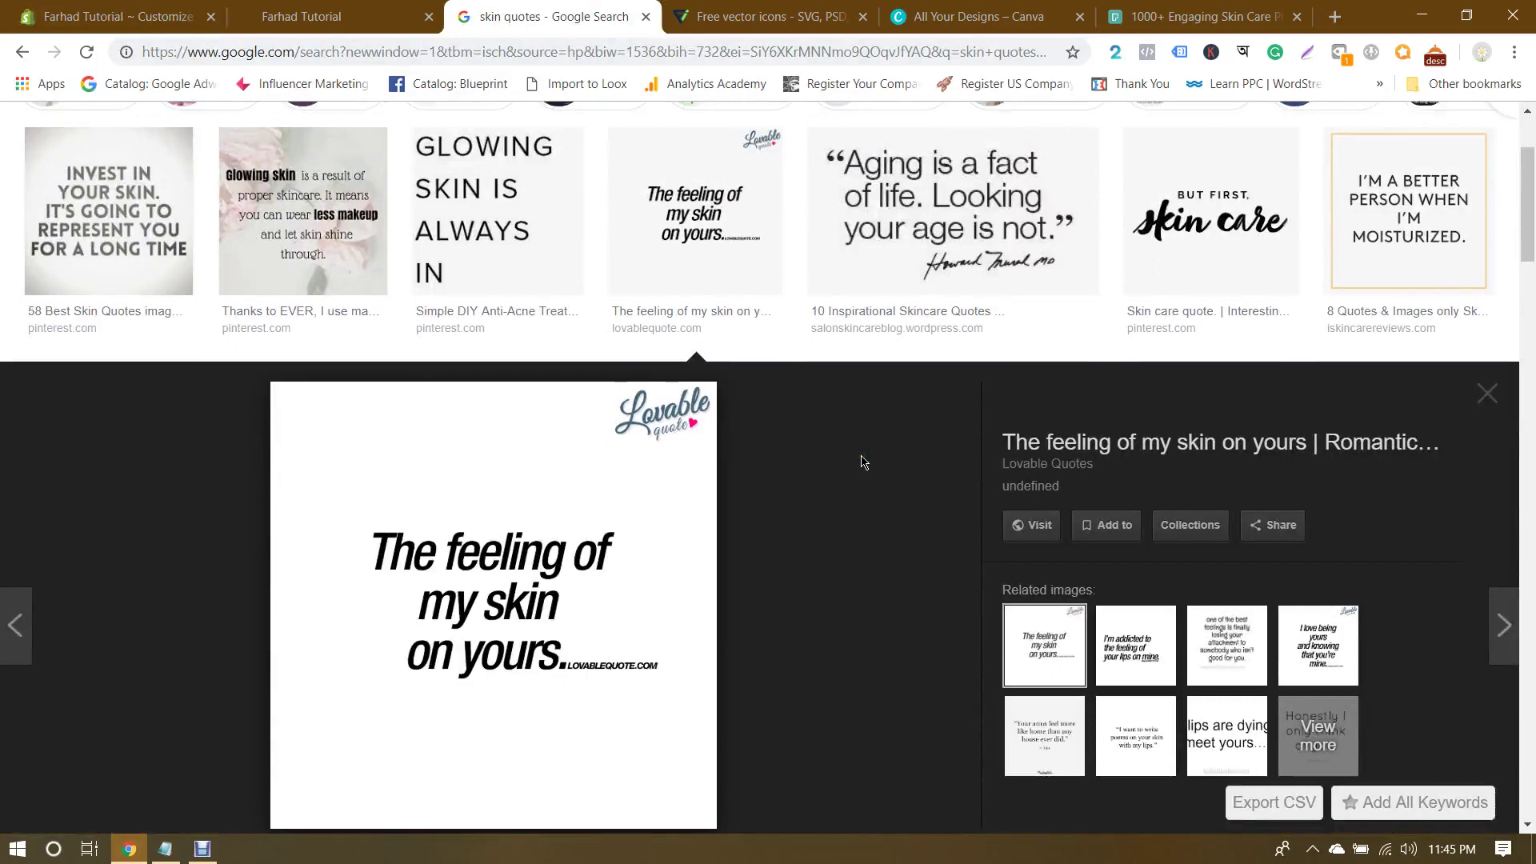
click(1416, 196)
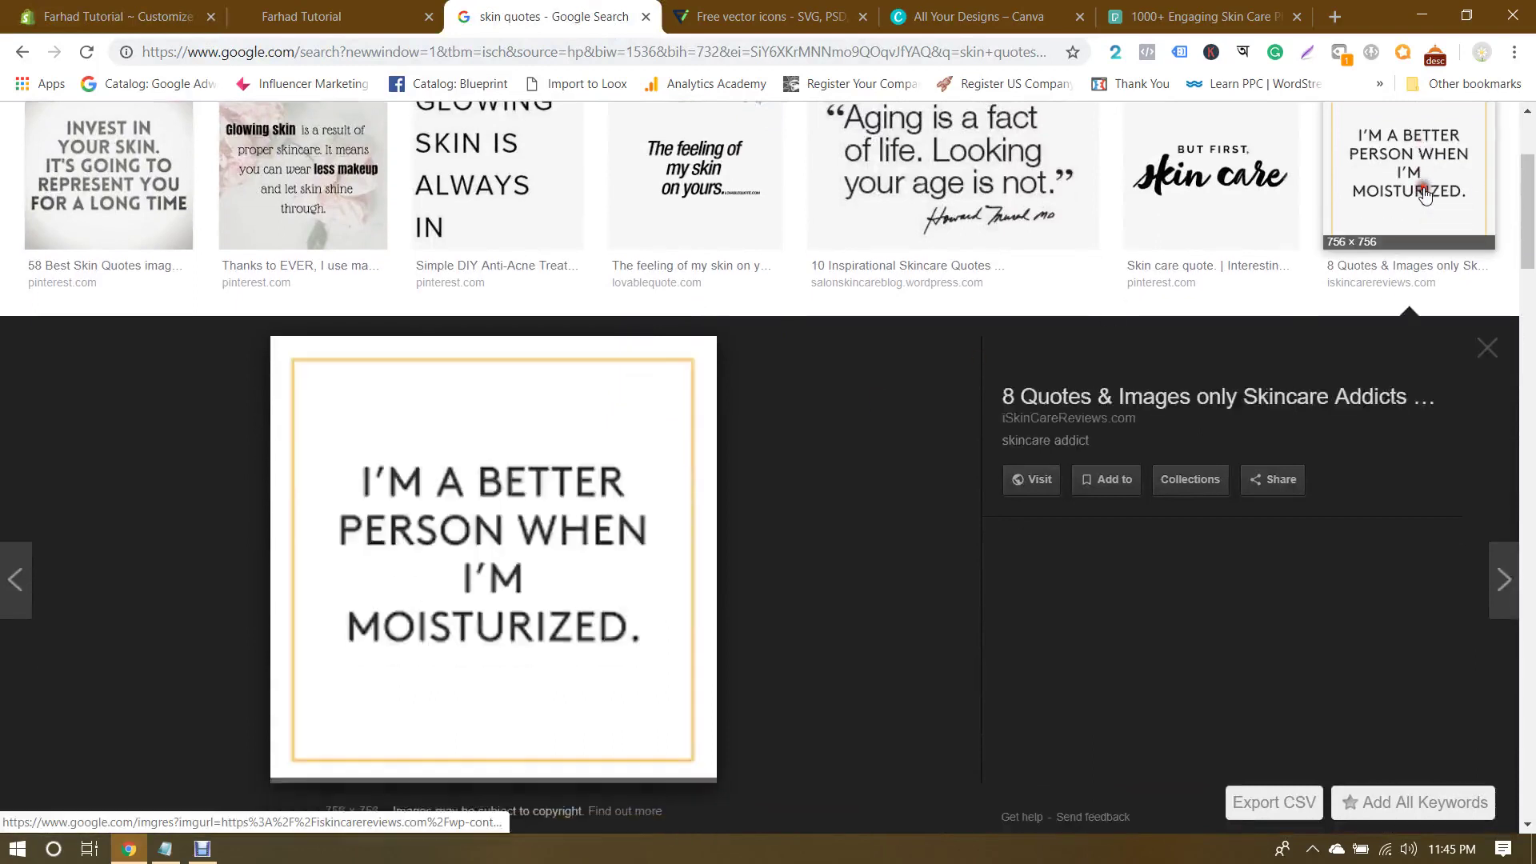
scroll(885, 441, up, 1)
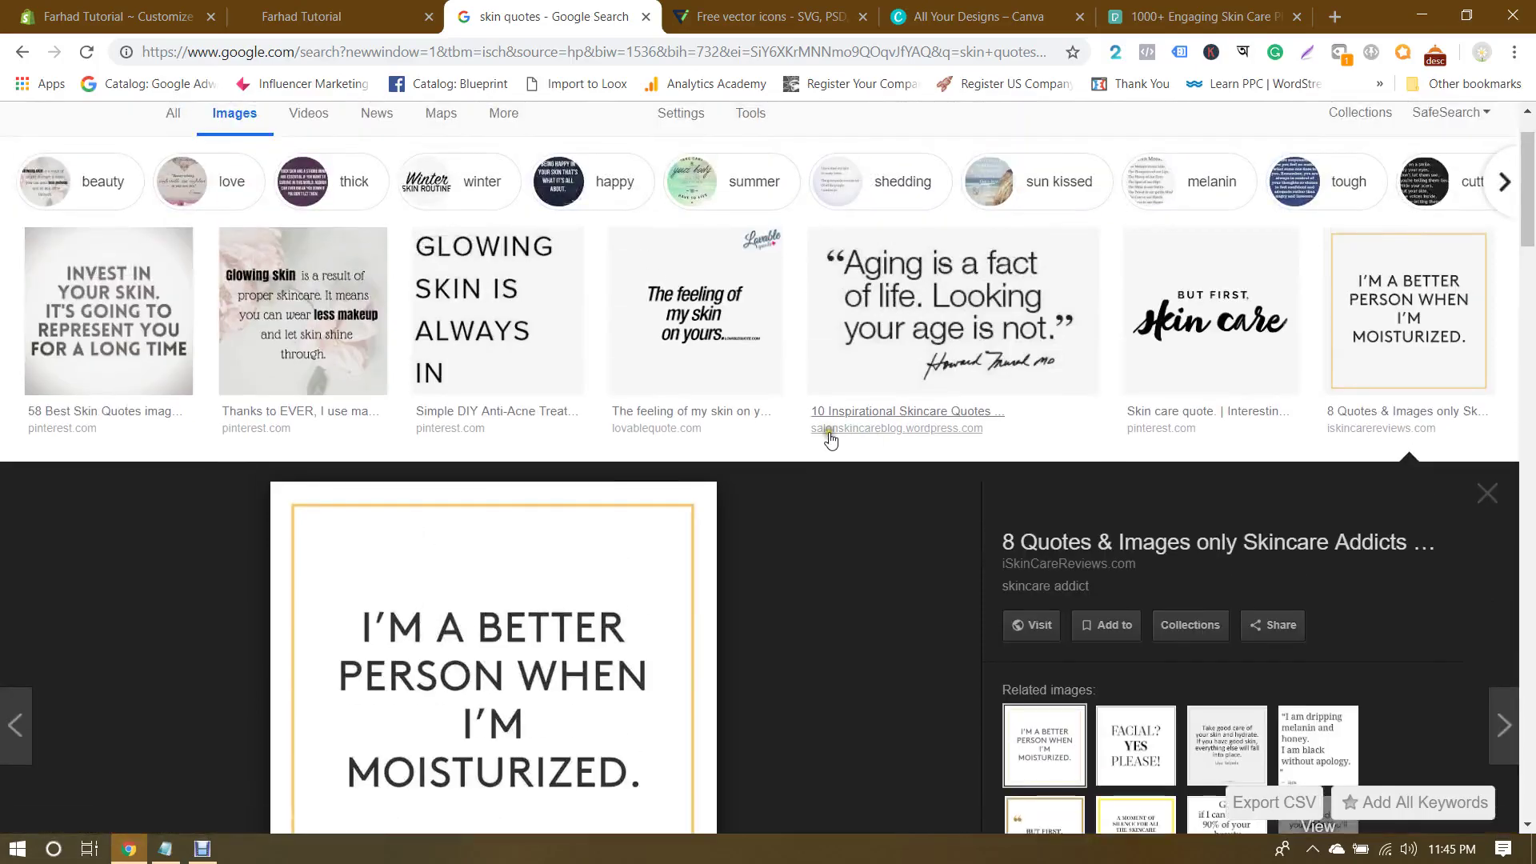
click(526, 334)
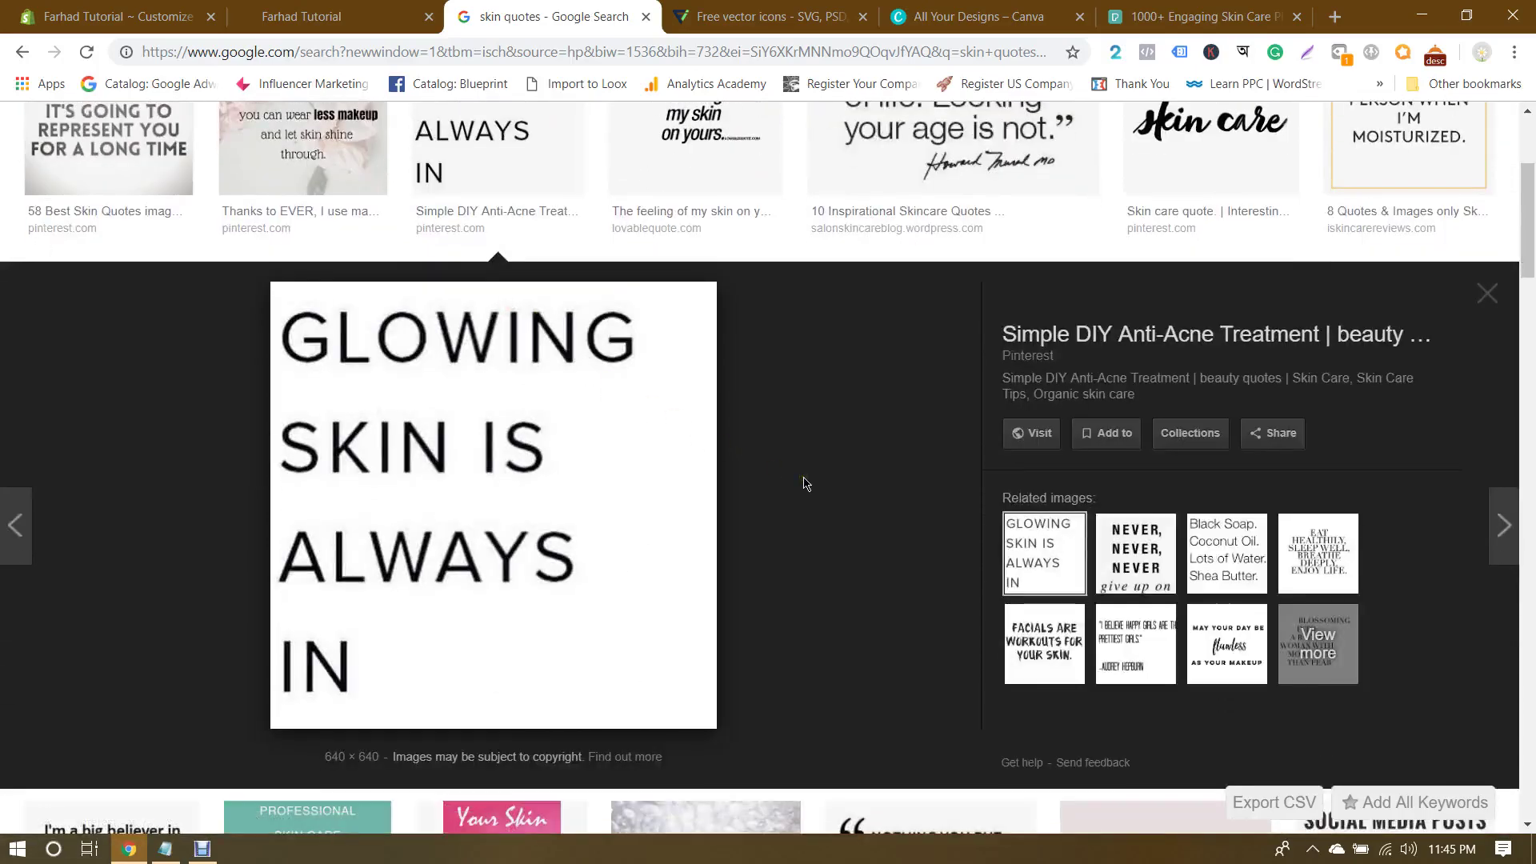
click(112, 16)
double_click(118, 468)
text(Glowing Skin is Always In)
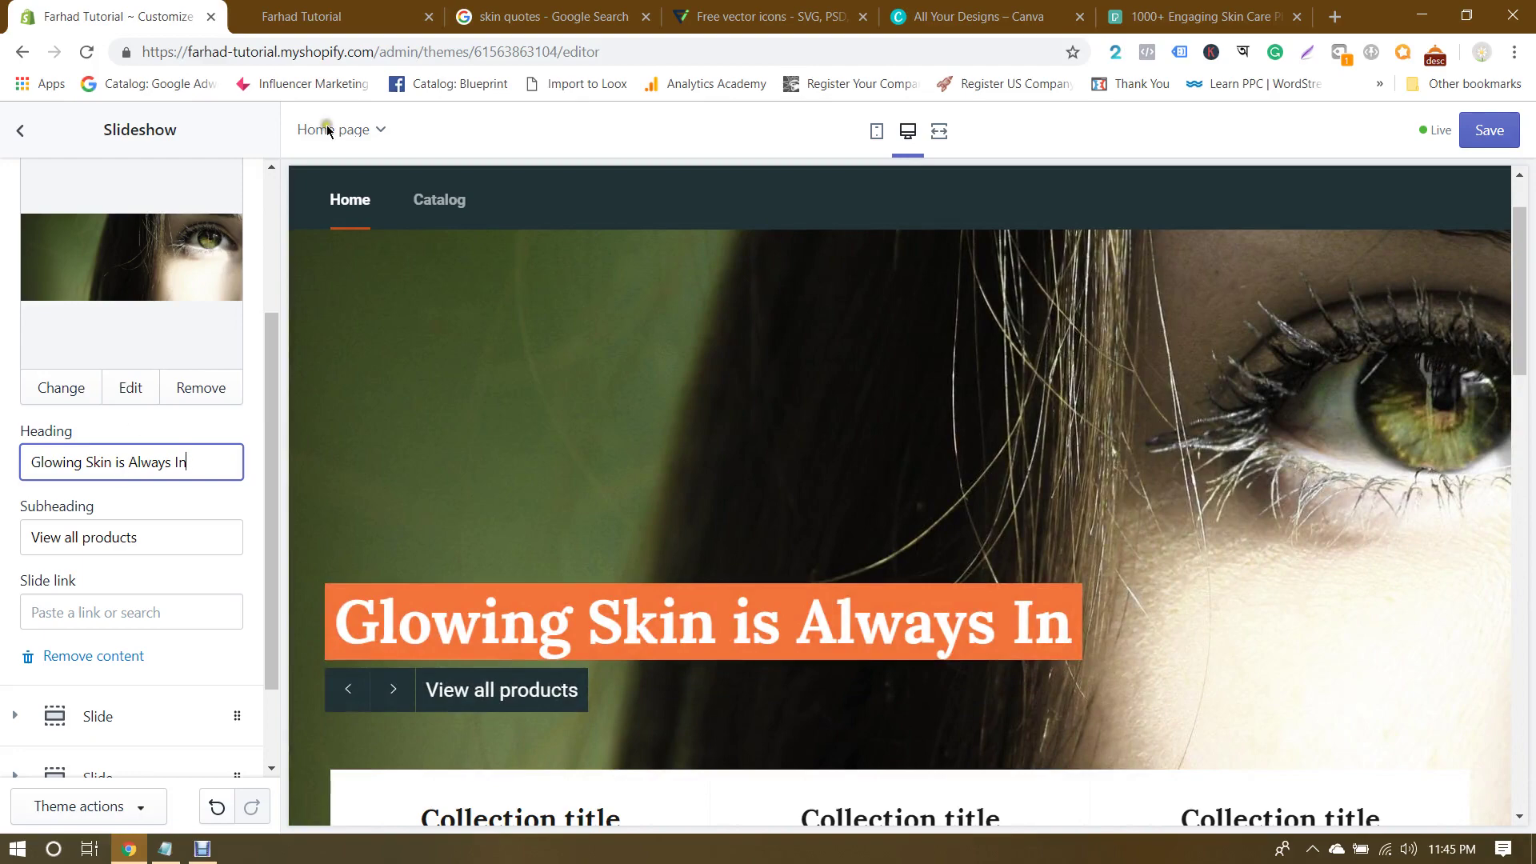
Step: Replace the second slide's subheading with 'But First Skin Care'
click(608, 8)
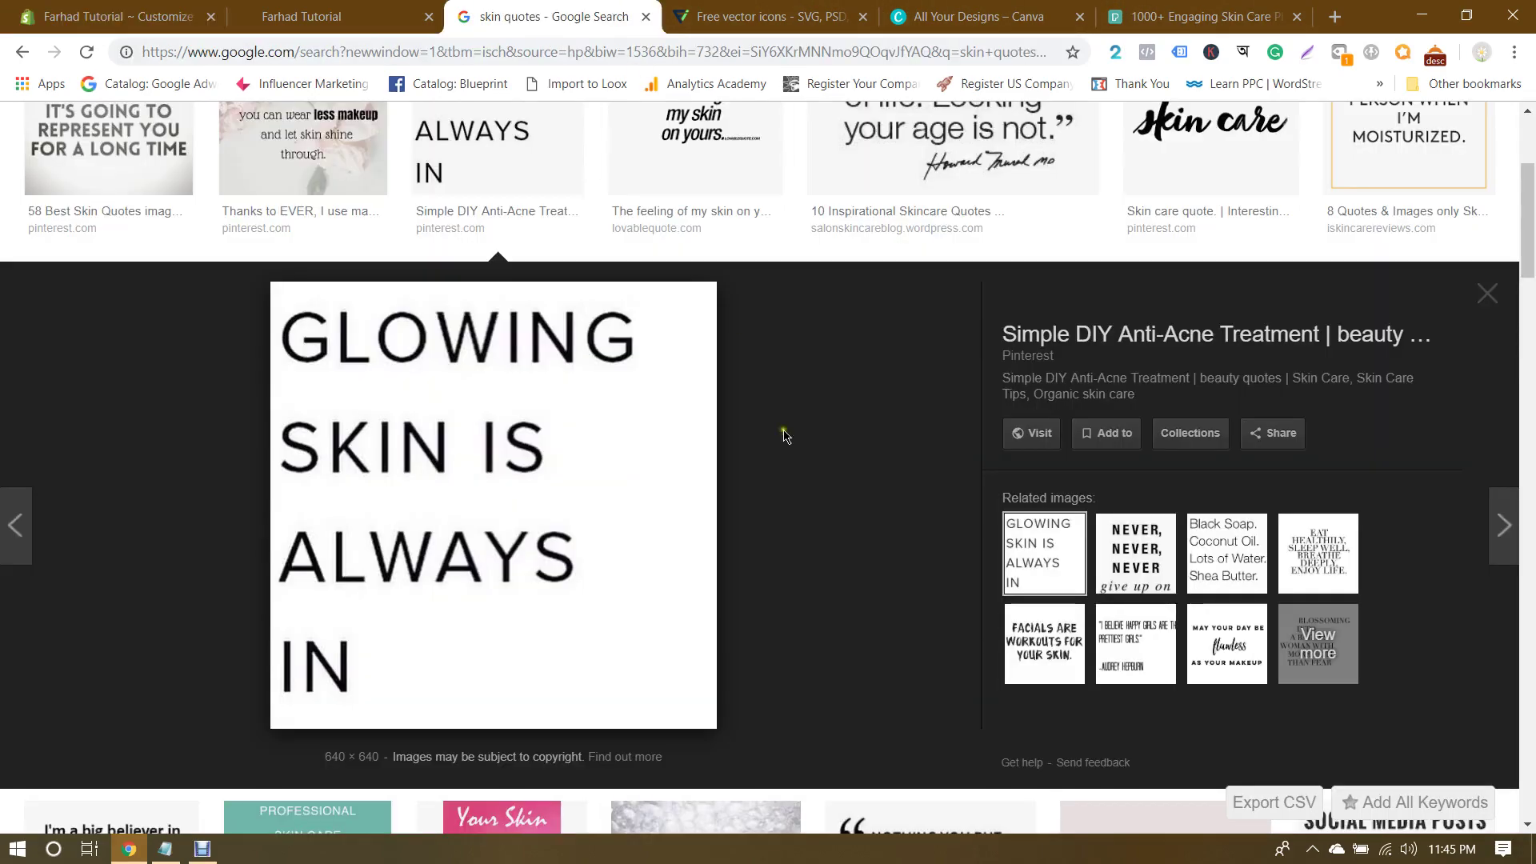
scroll(833, 569, up, 4)
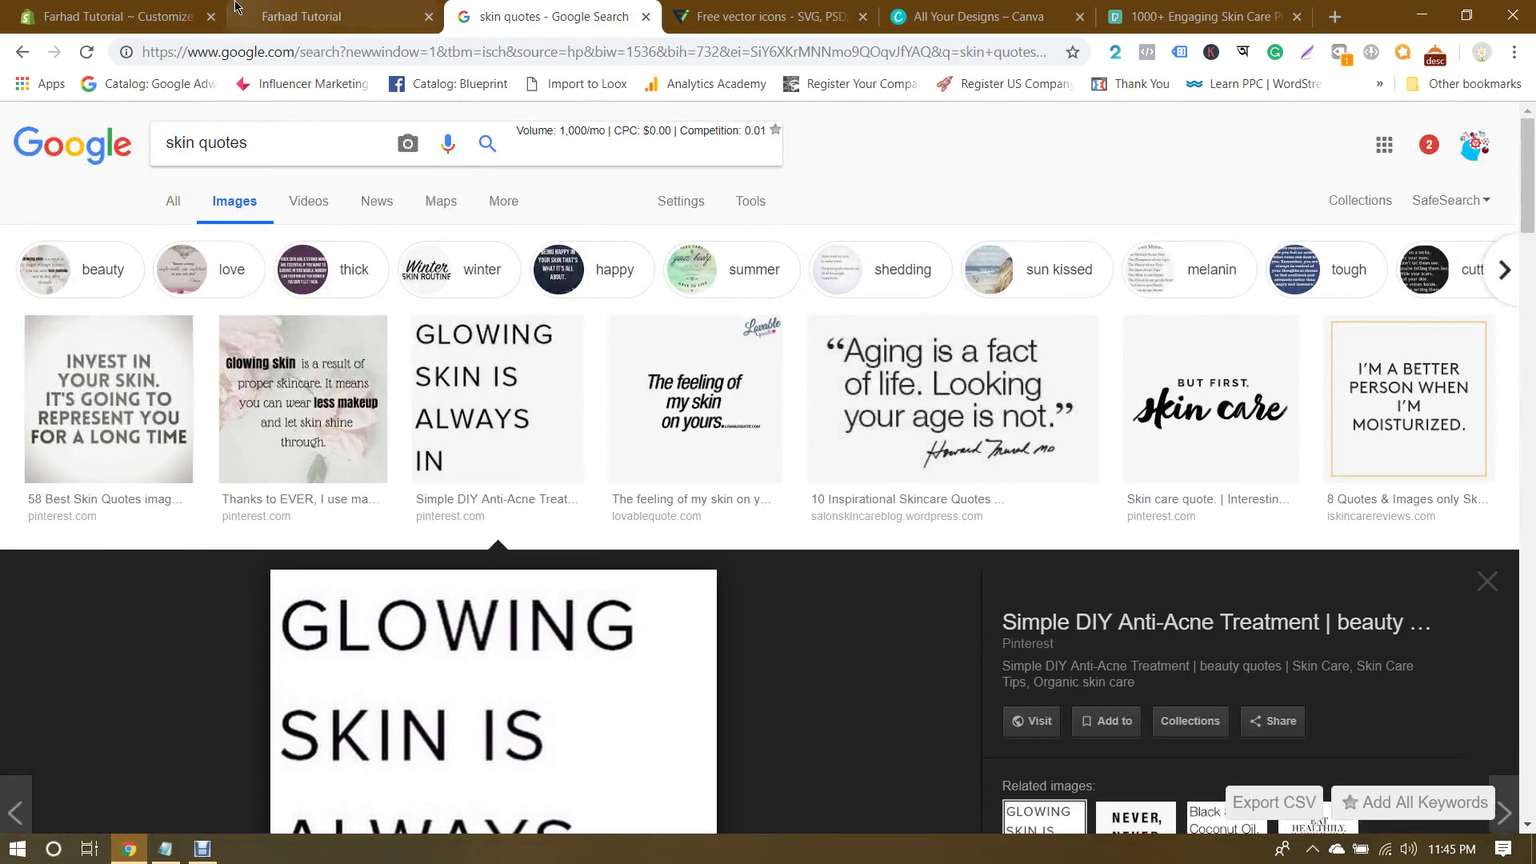
click(159, 19)
triple_click(189, 532)
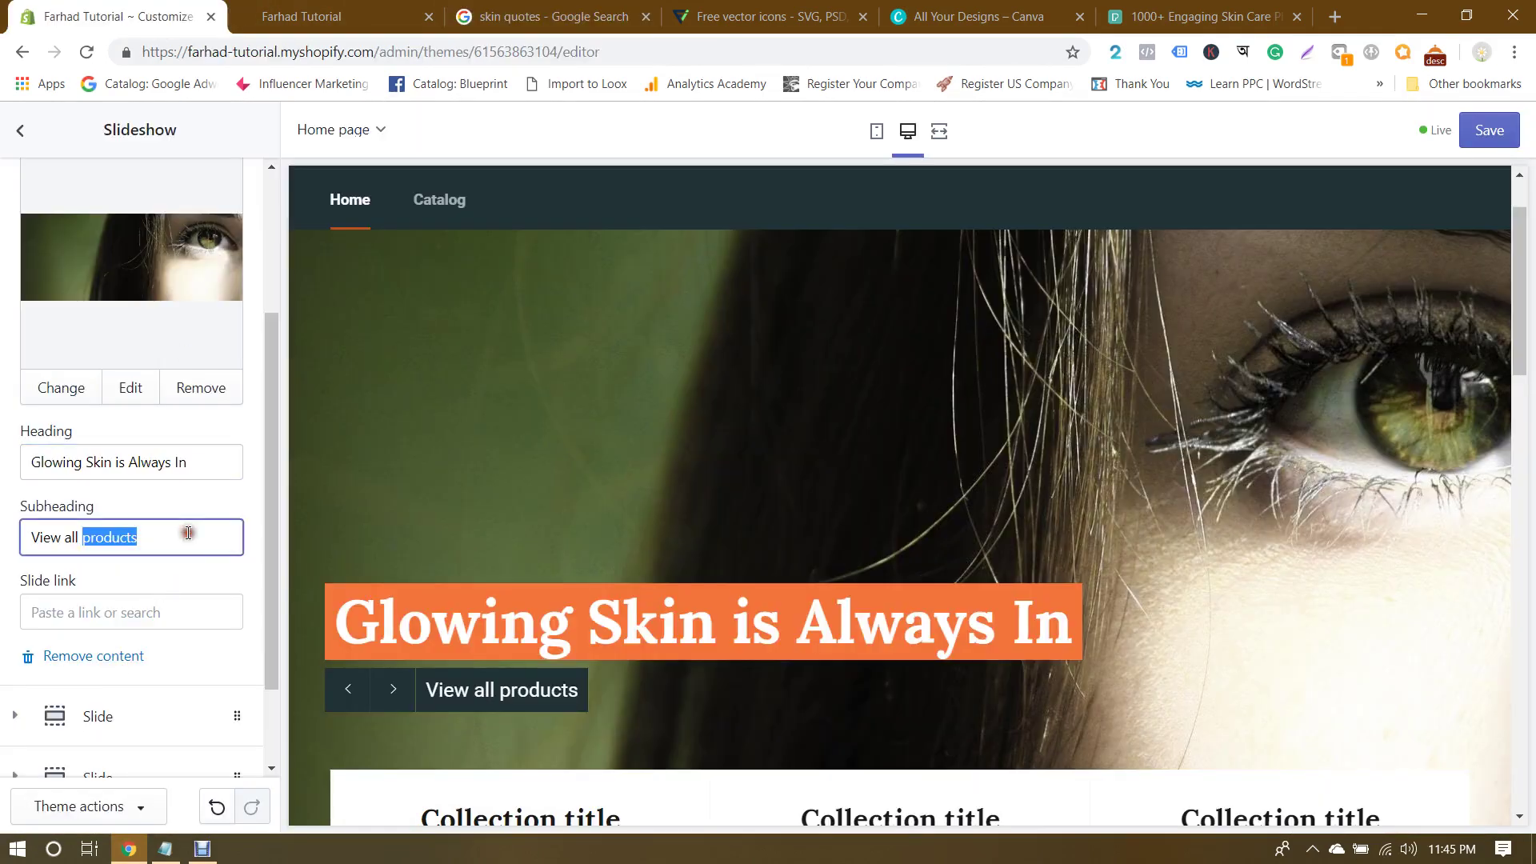
text(GBut Firsts)
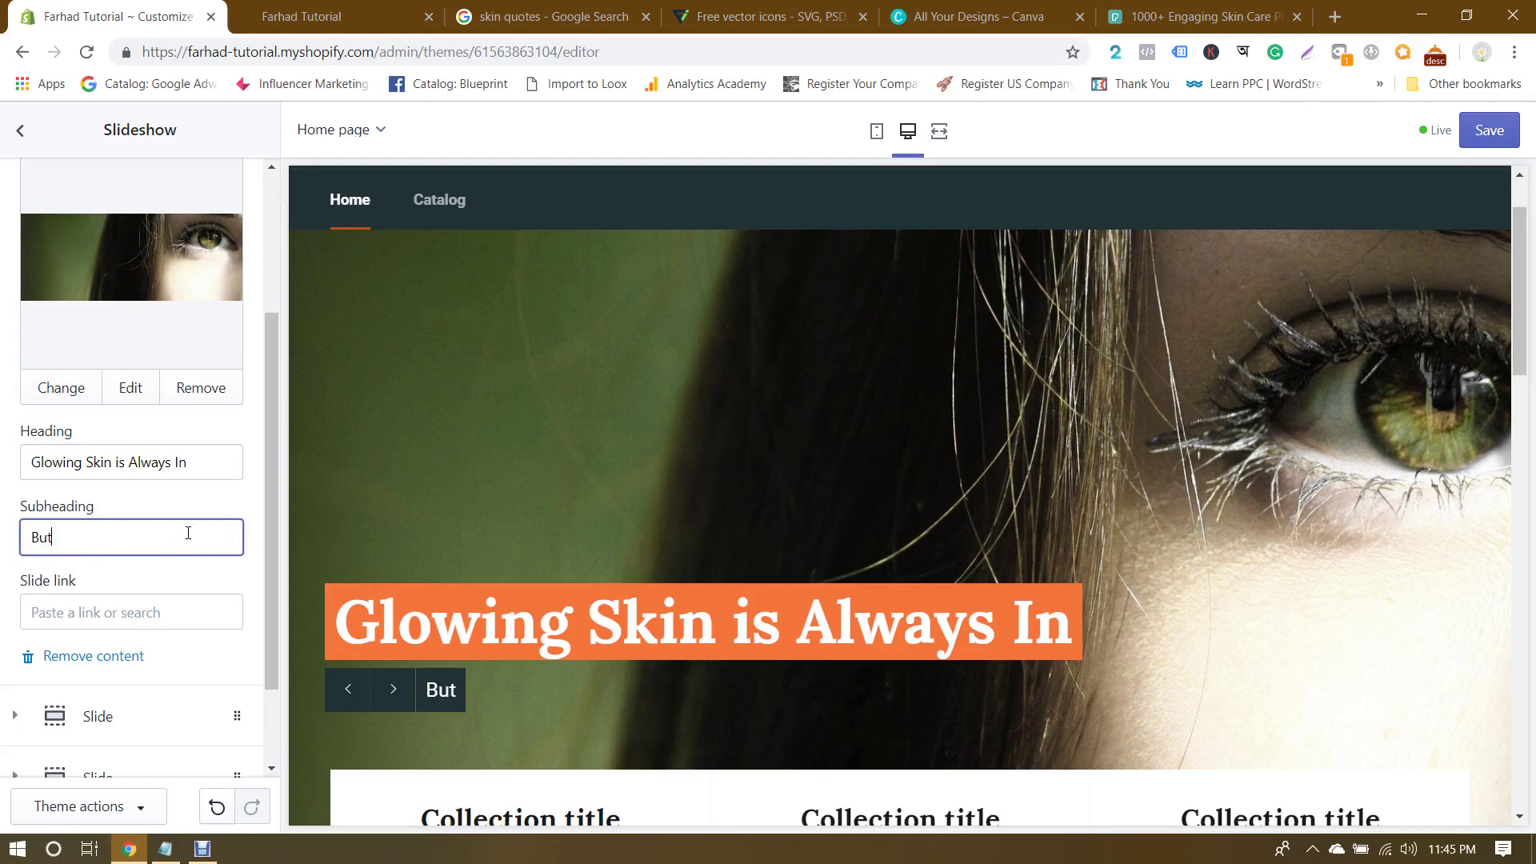
key(BackSpace)
key(BackSpace)
text(Skin Care)
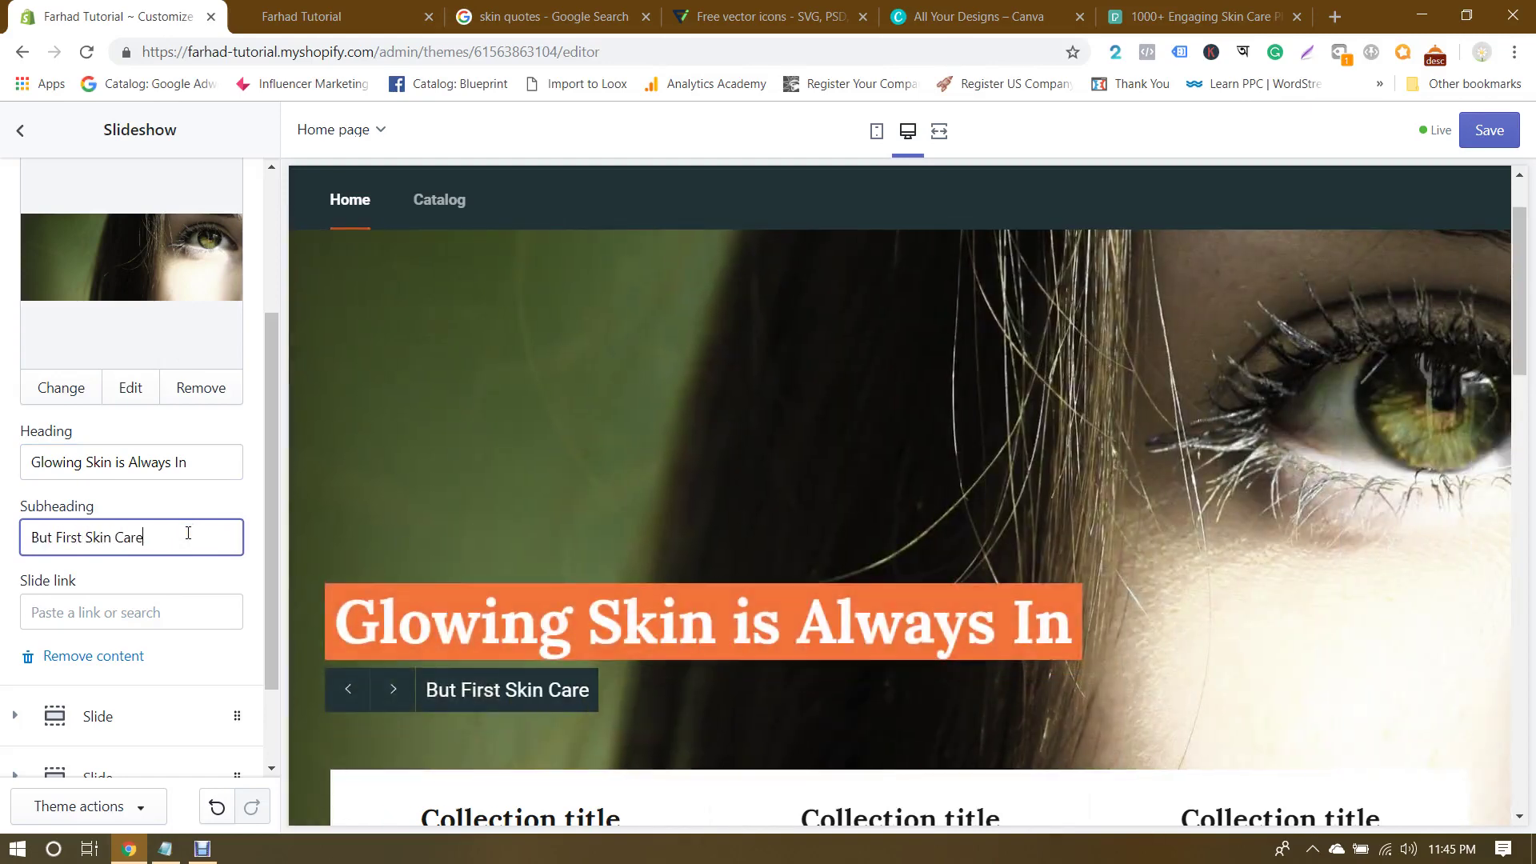
Step: Review the Glowing Skin slide in the preview and save the theme changes
click(7, 564)
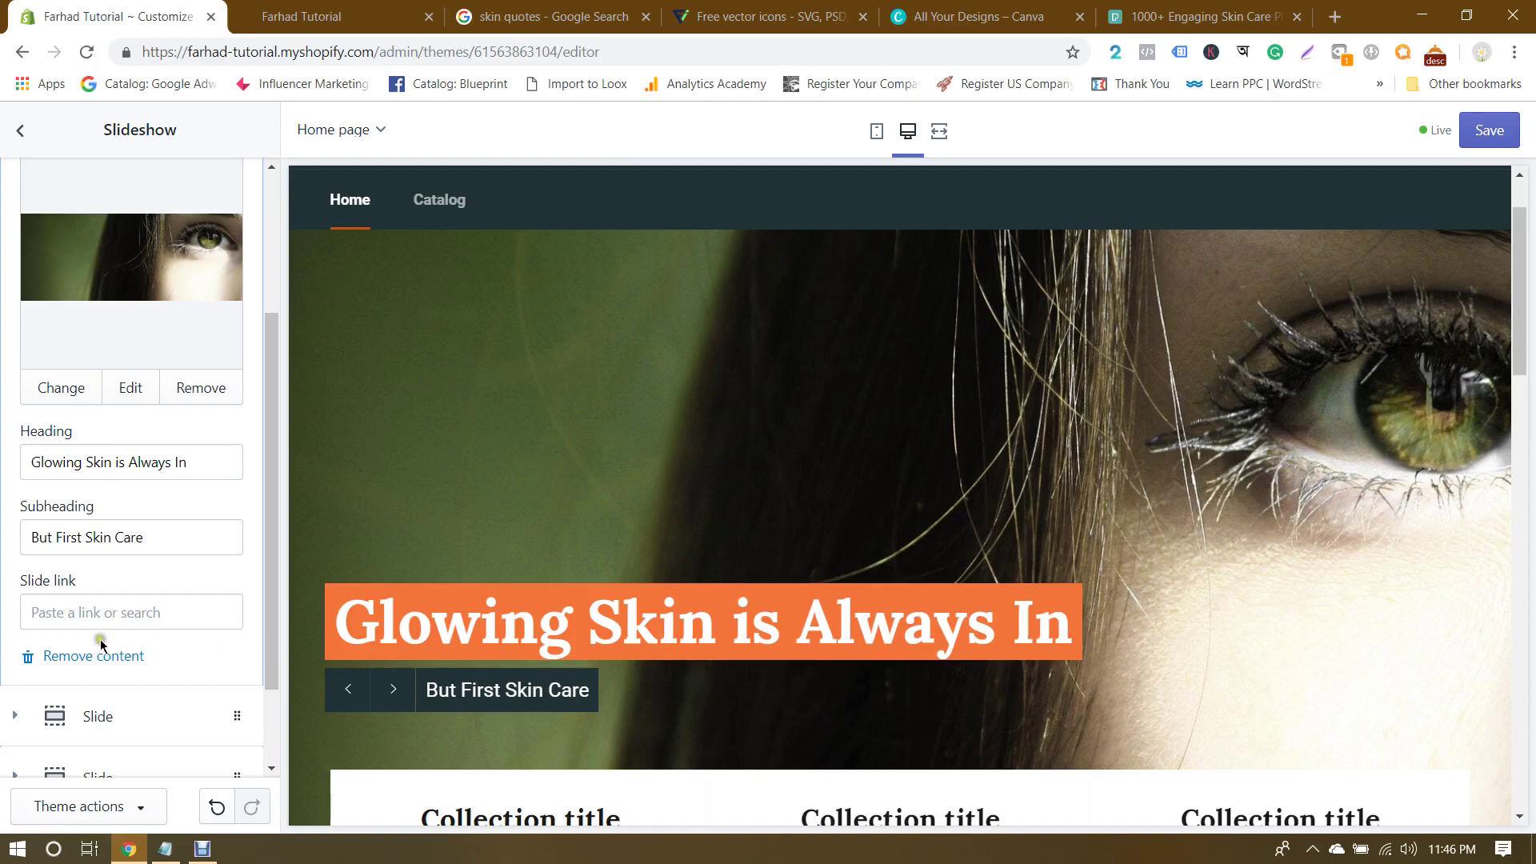
click(32, 636)
scroll(1040, 515, up, 2)
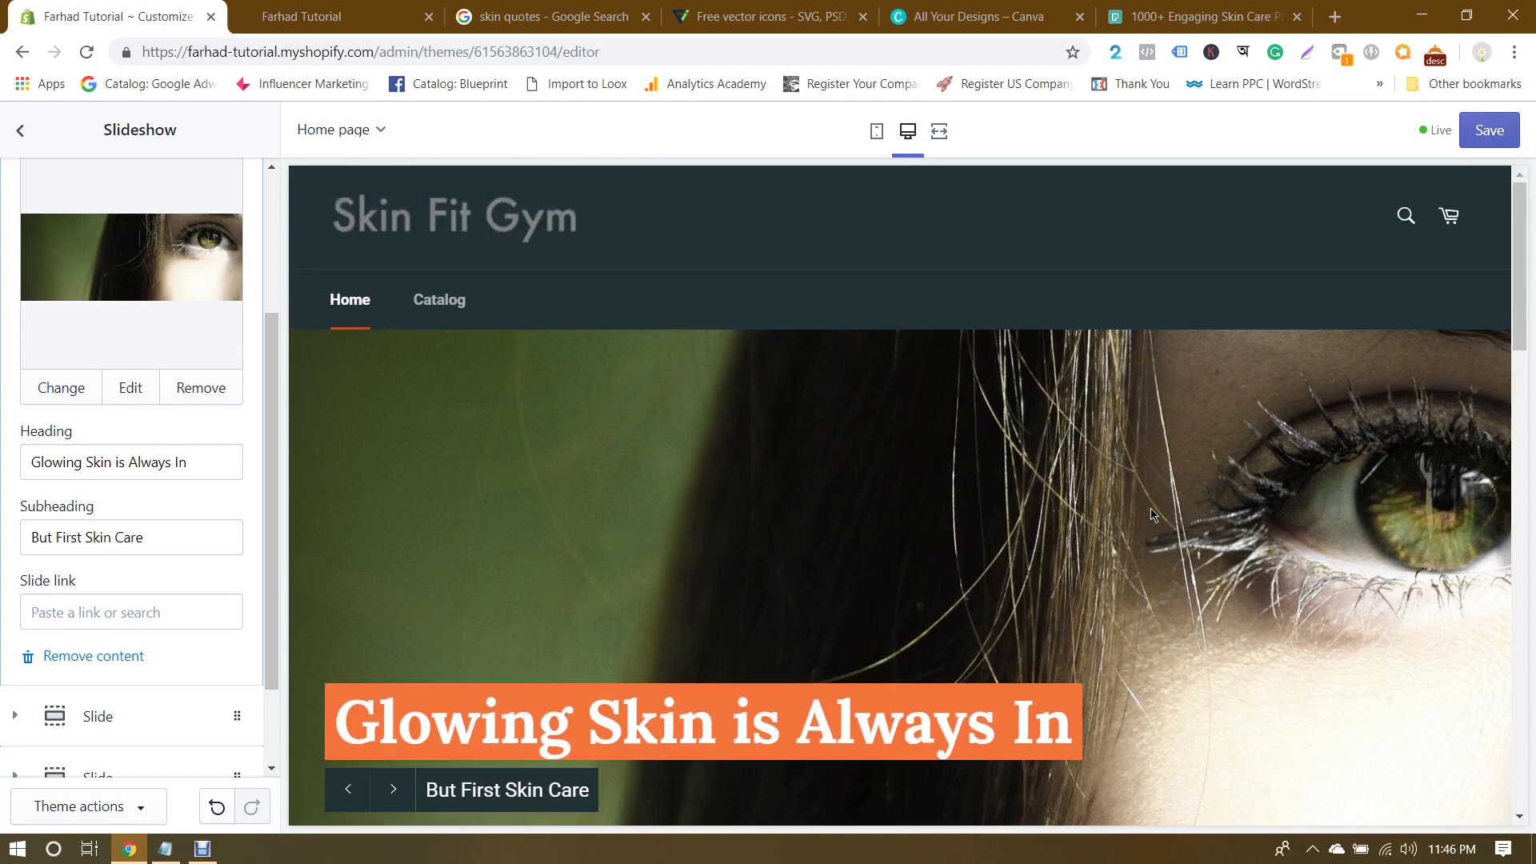
scroll(1152, 514, down, 3)
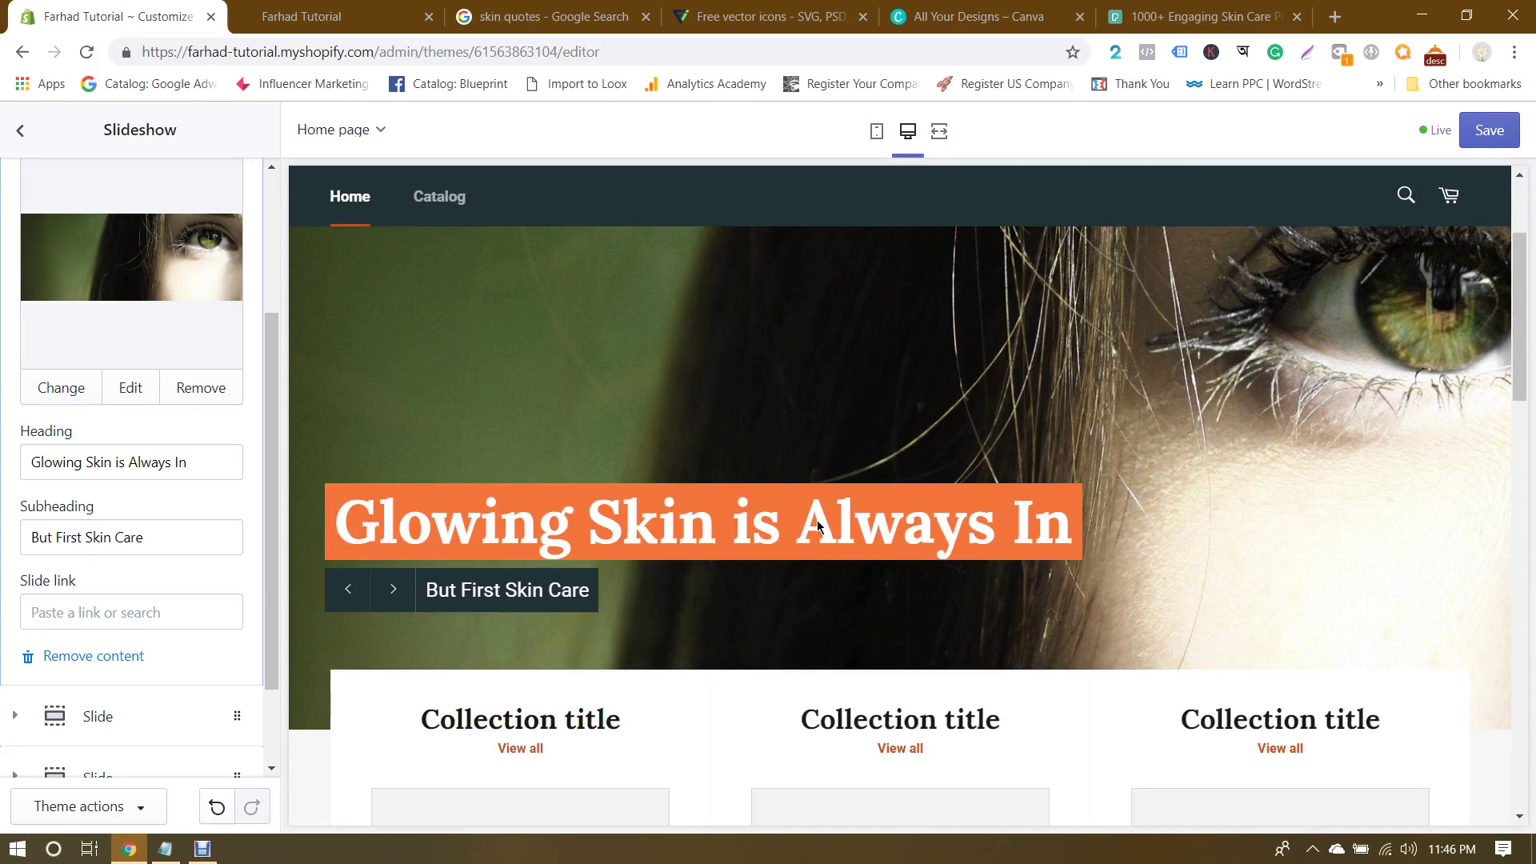
scroll(817, 523, up, 3)
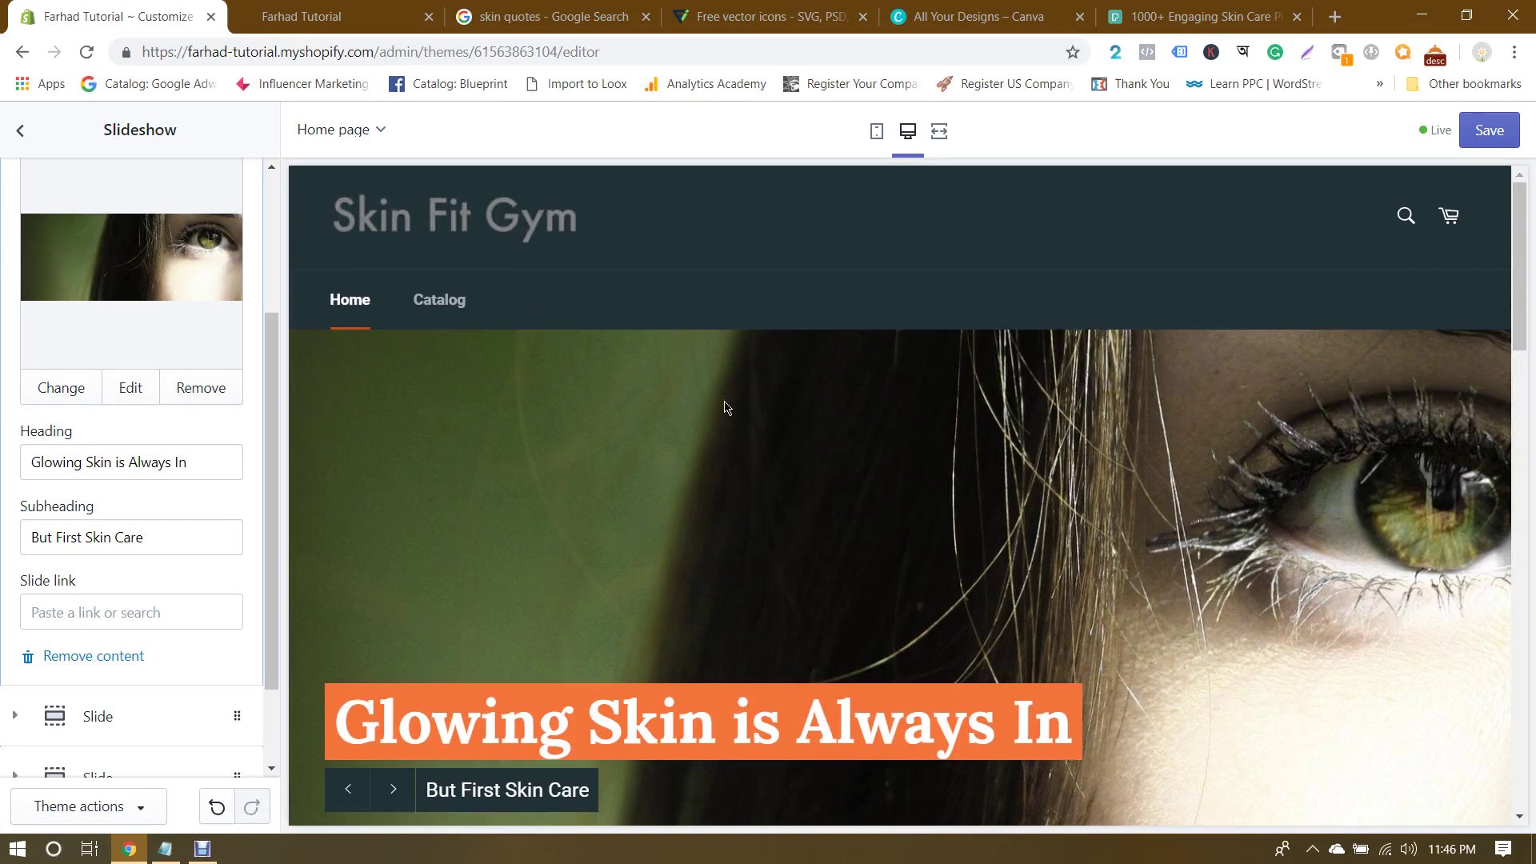
click(1488, 130)
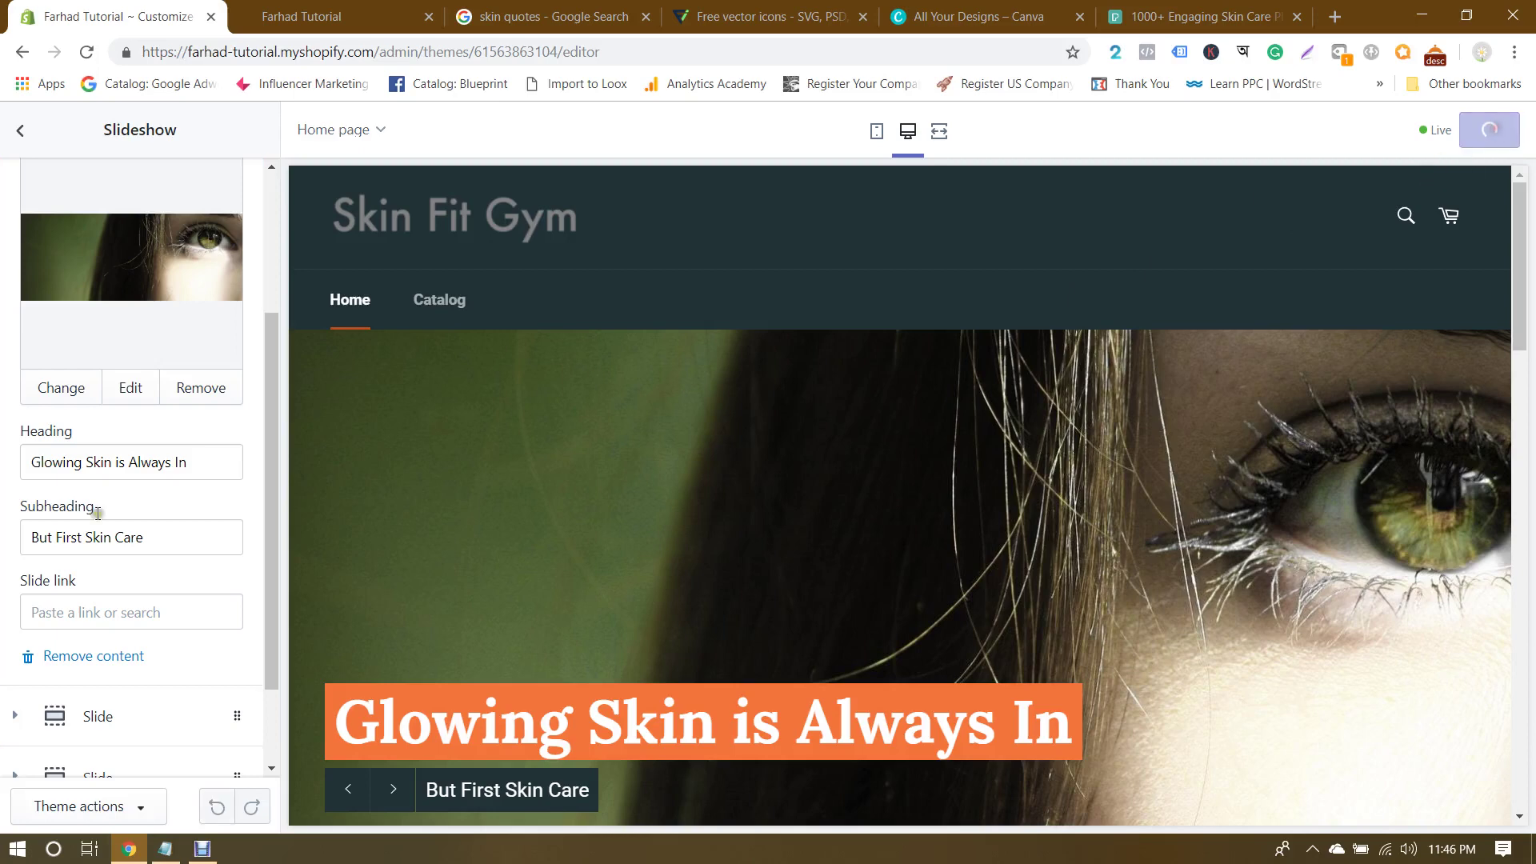
scroll(2, 558, down, 2)
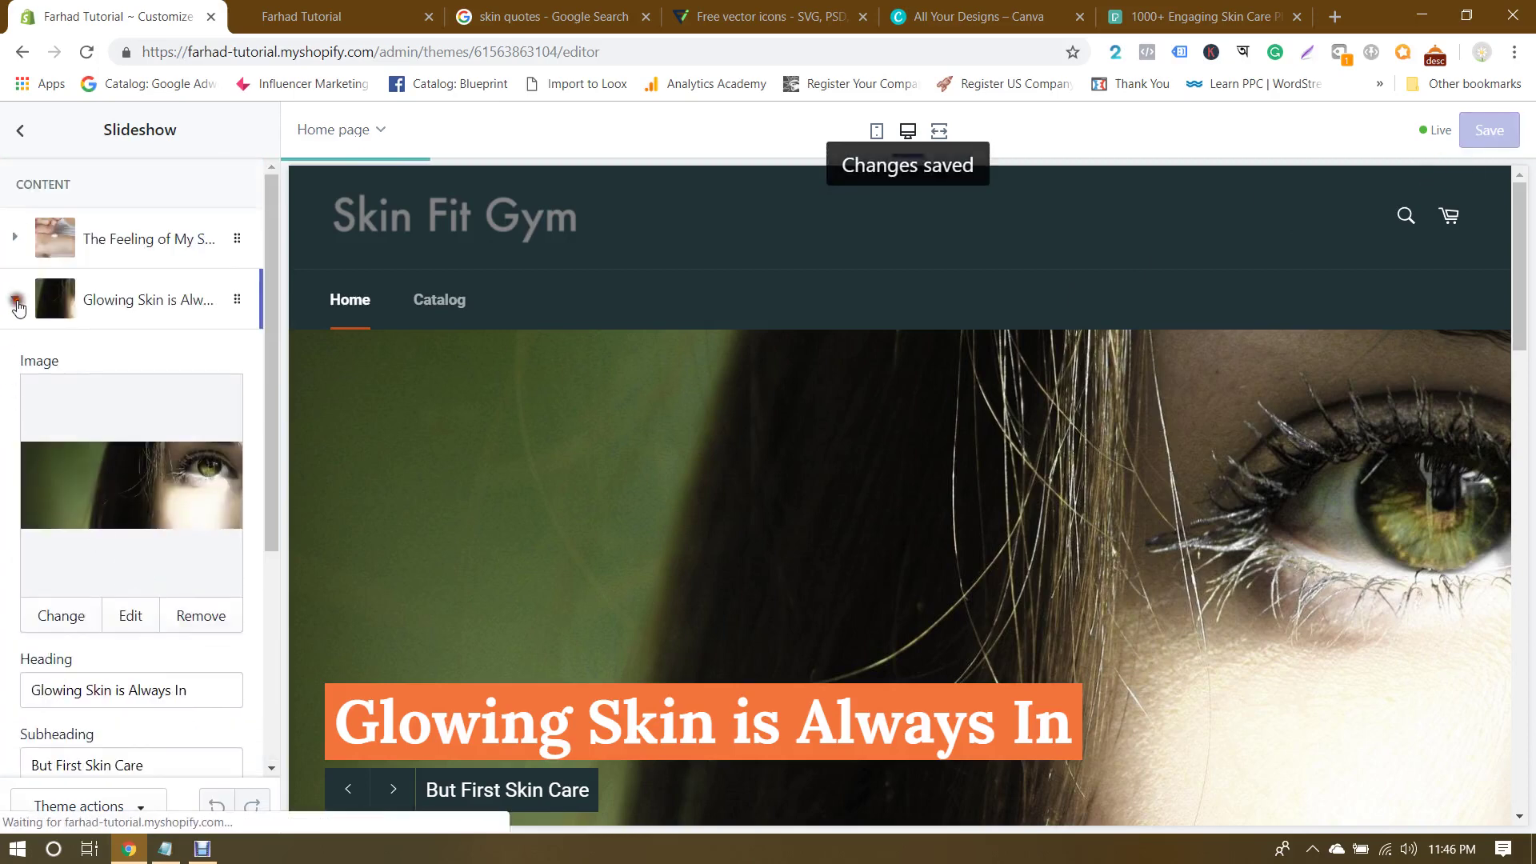
Step: Remove the two empty placeholder slides from the slideshow
click(24, 297)
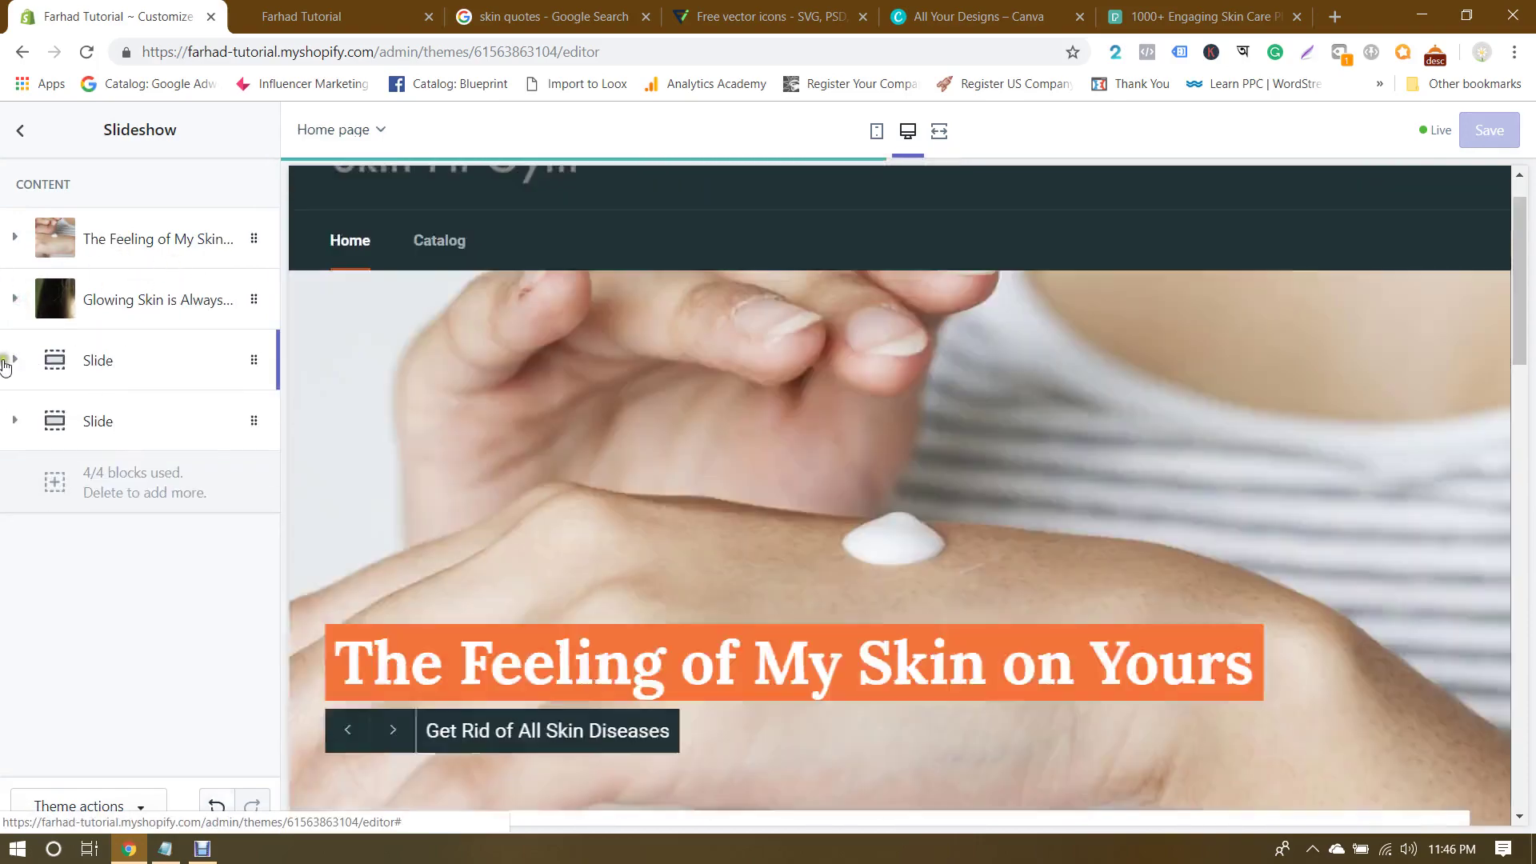
click(14, 359)
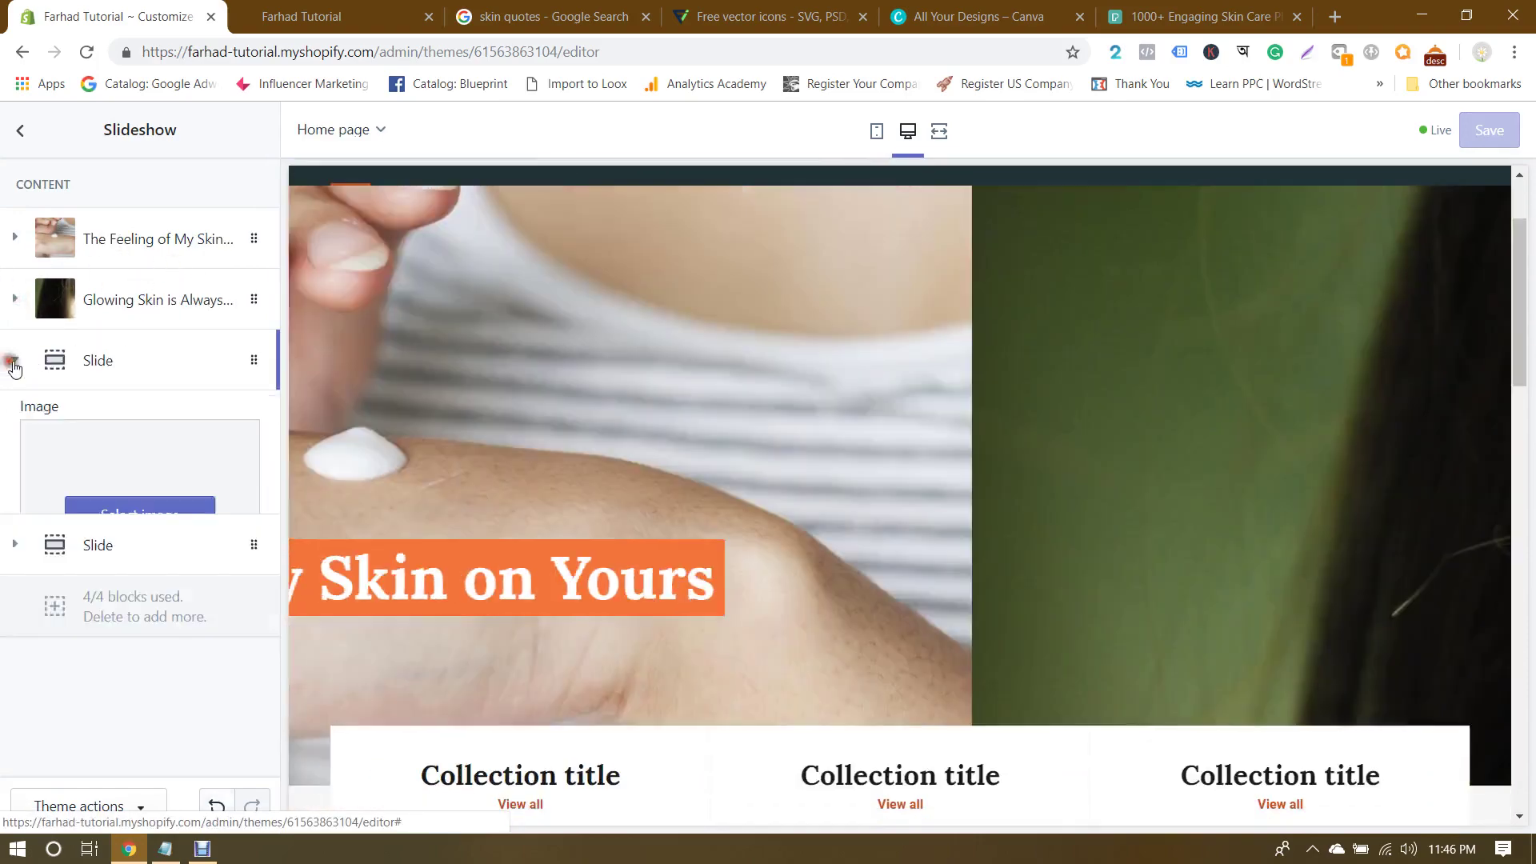
scroll(127, 546, down, 3)
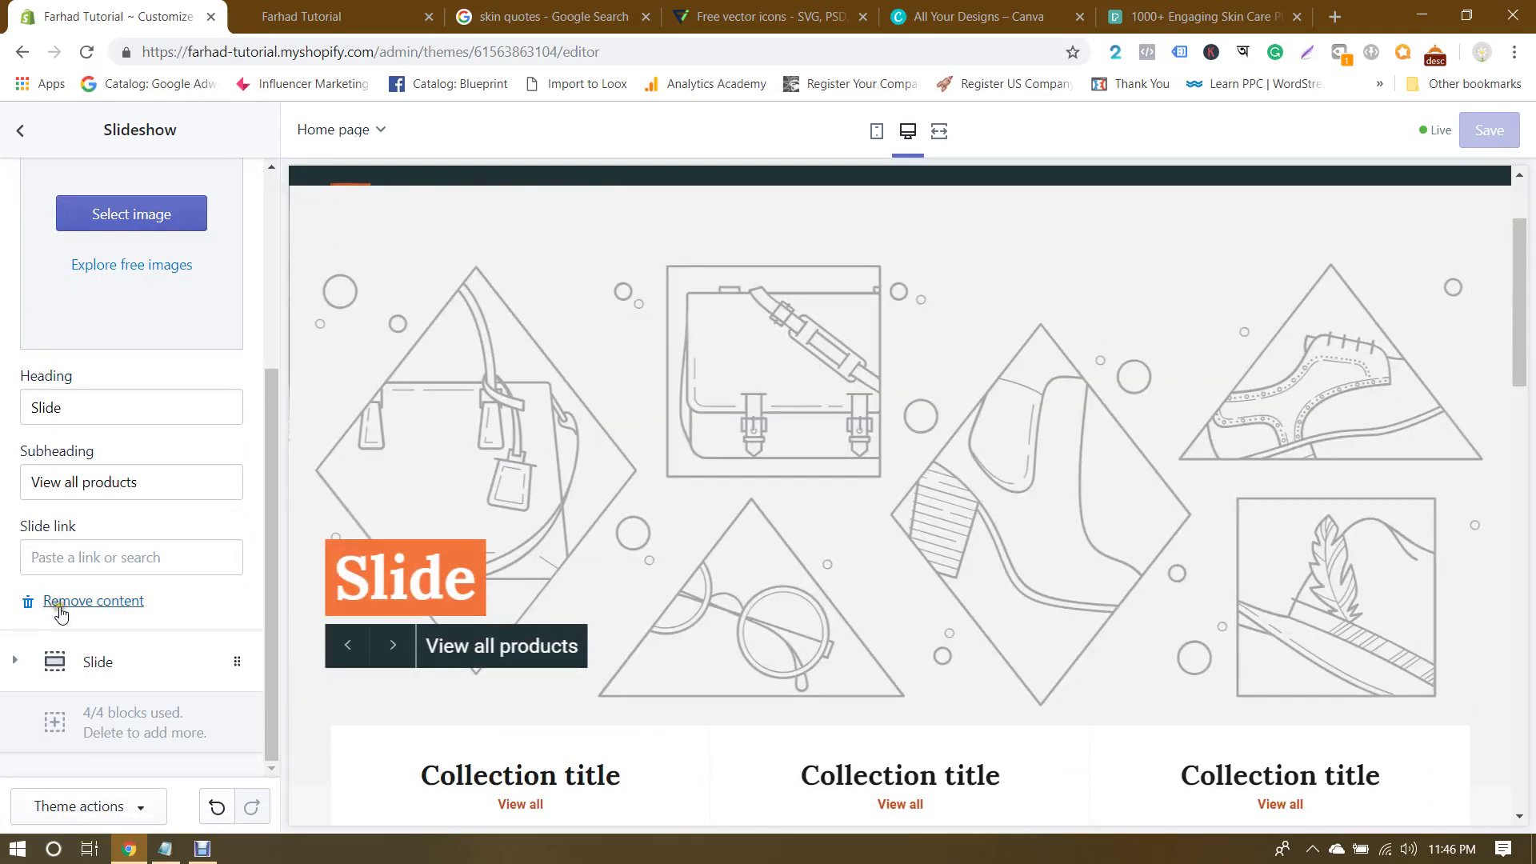
click(59, 600)
click(14, 359)
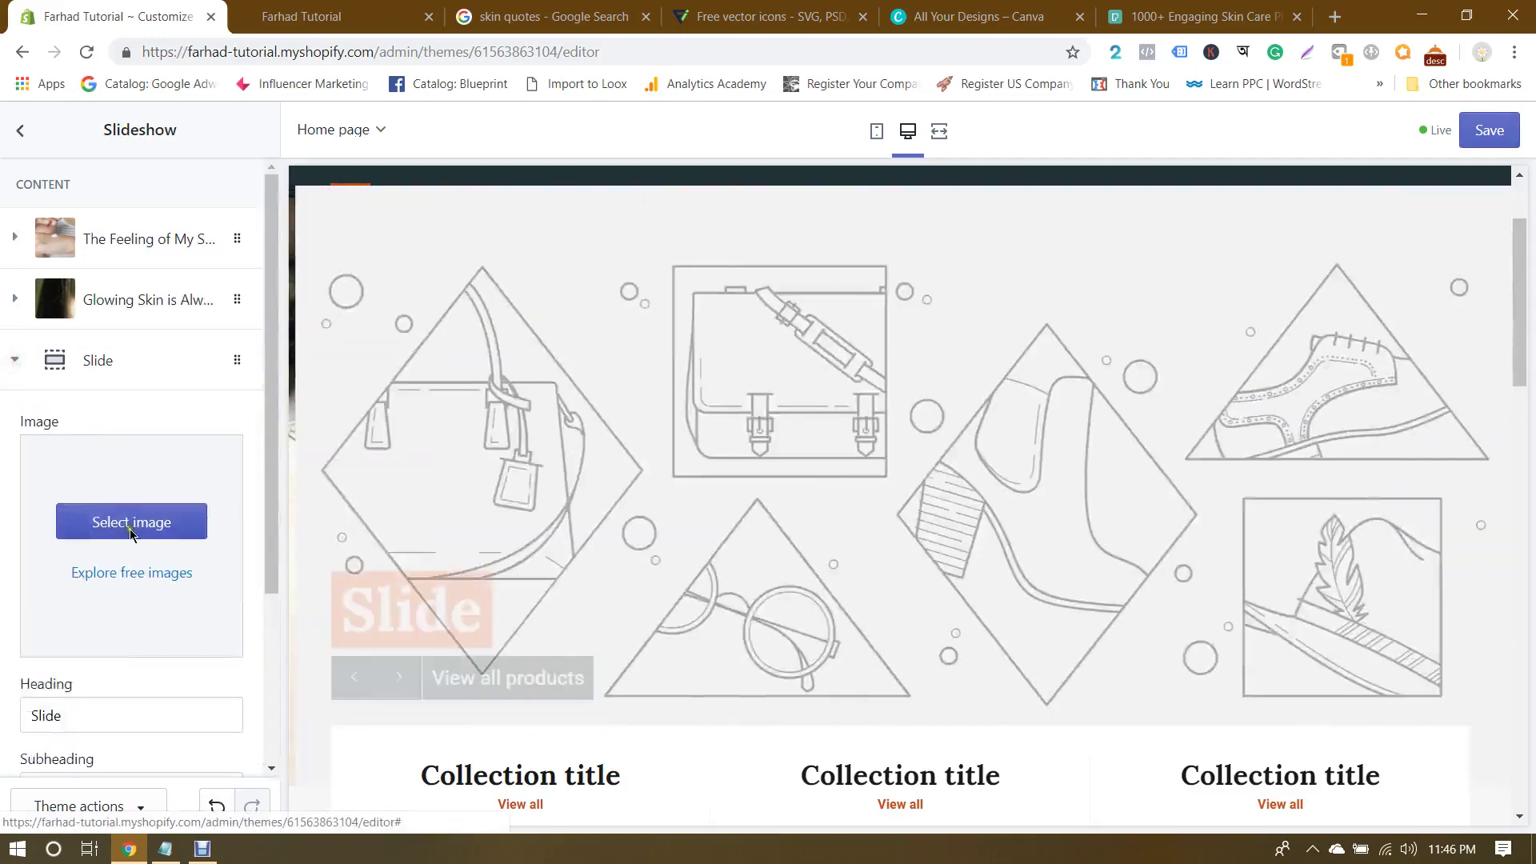
scroll(120, 396, down, 3)
click(93, 662)
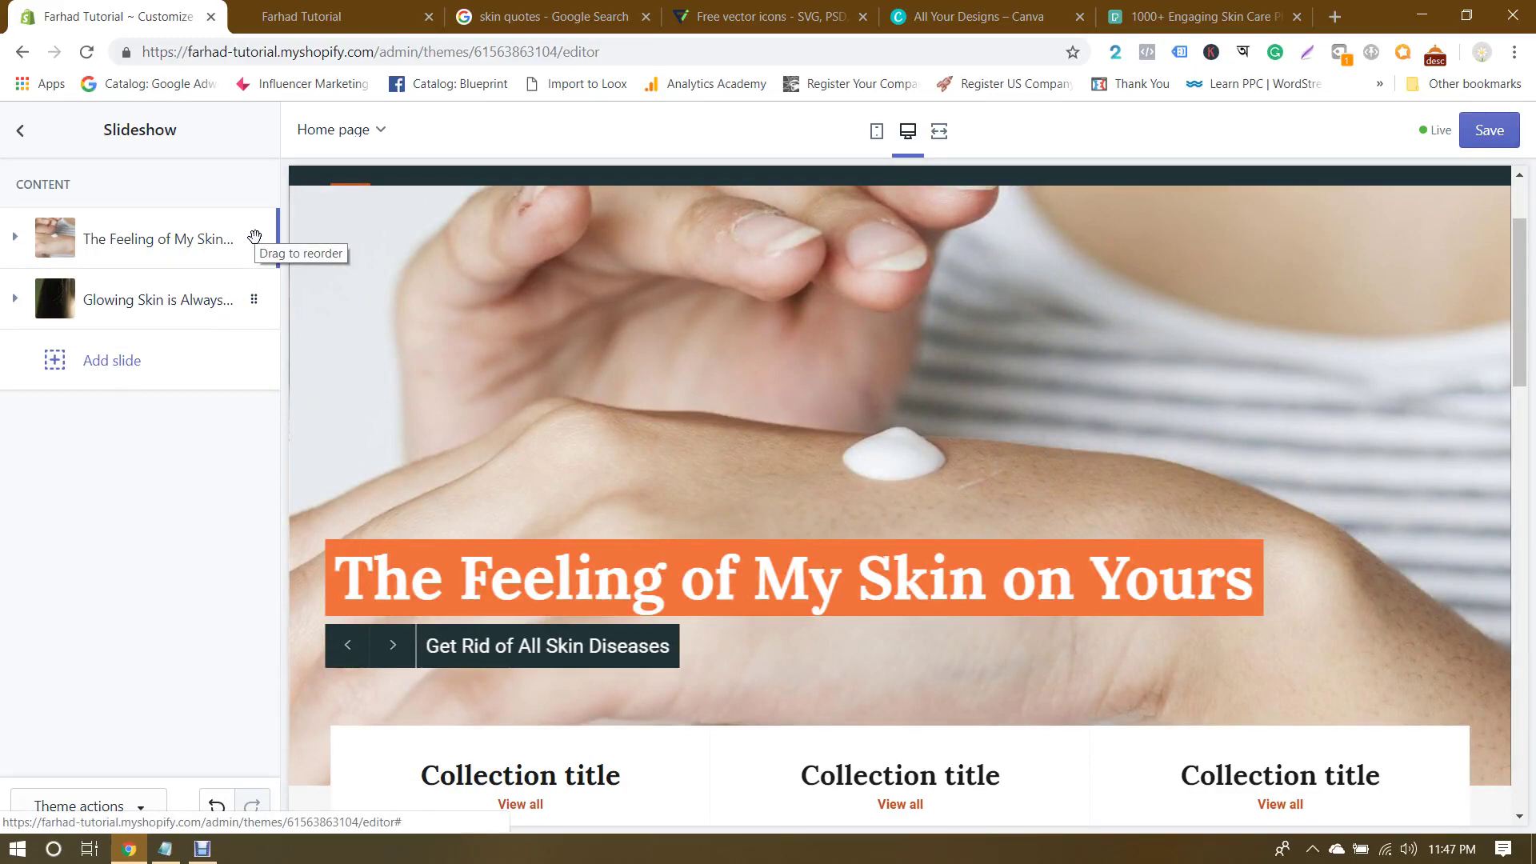
Step: Keep 'The Feeling of My Skin on Yours' first, discard an added blank slide, and save
drag(256, 238, 259, 298)
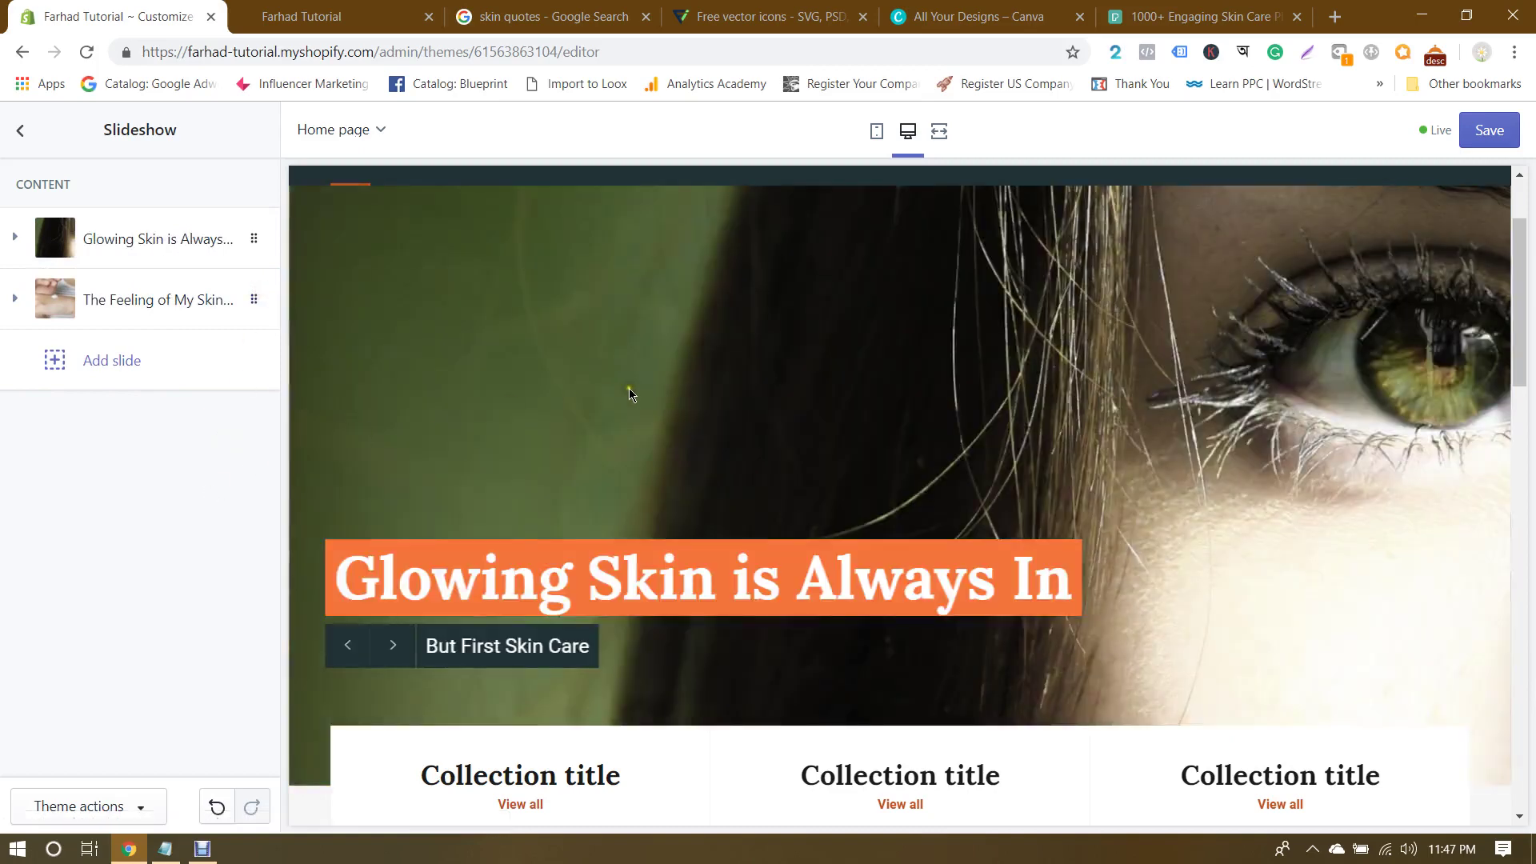
drag(256, 240, 257, 302)
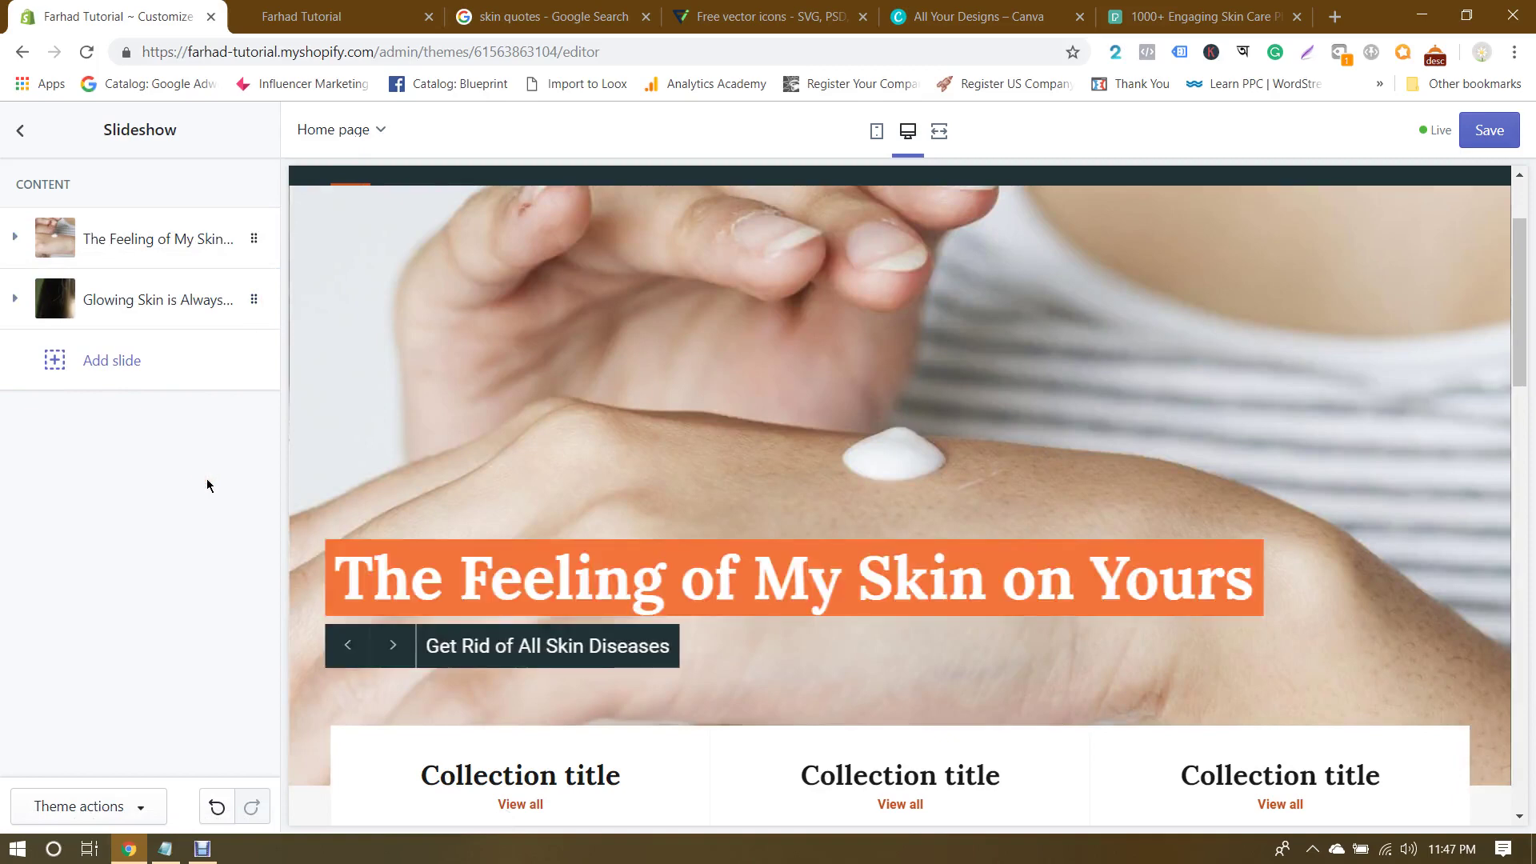
click(102, 355)
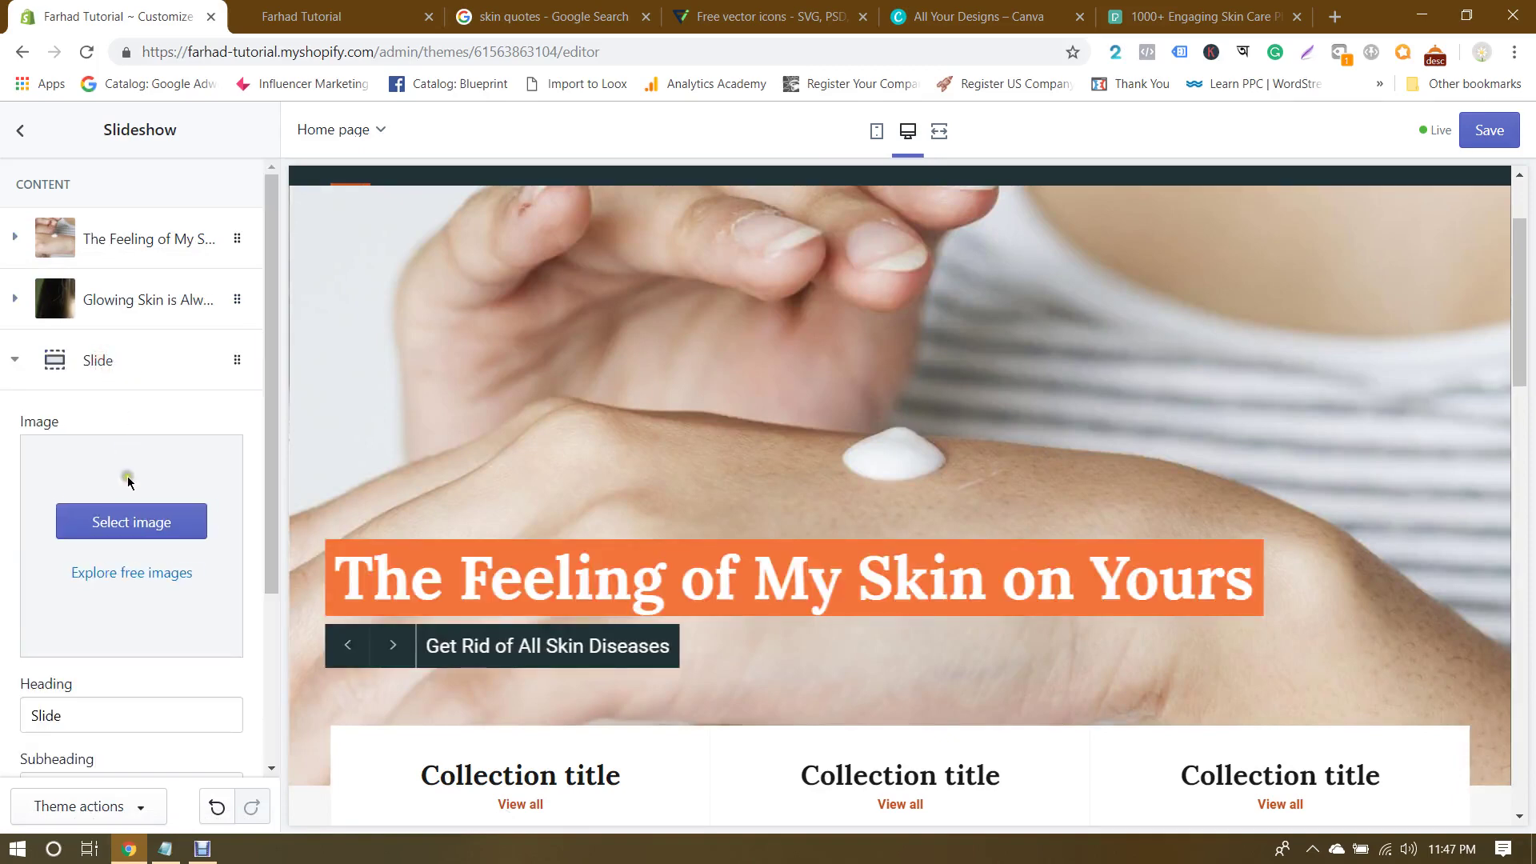
scroll(126, 480, down, 3)
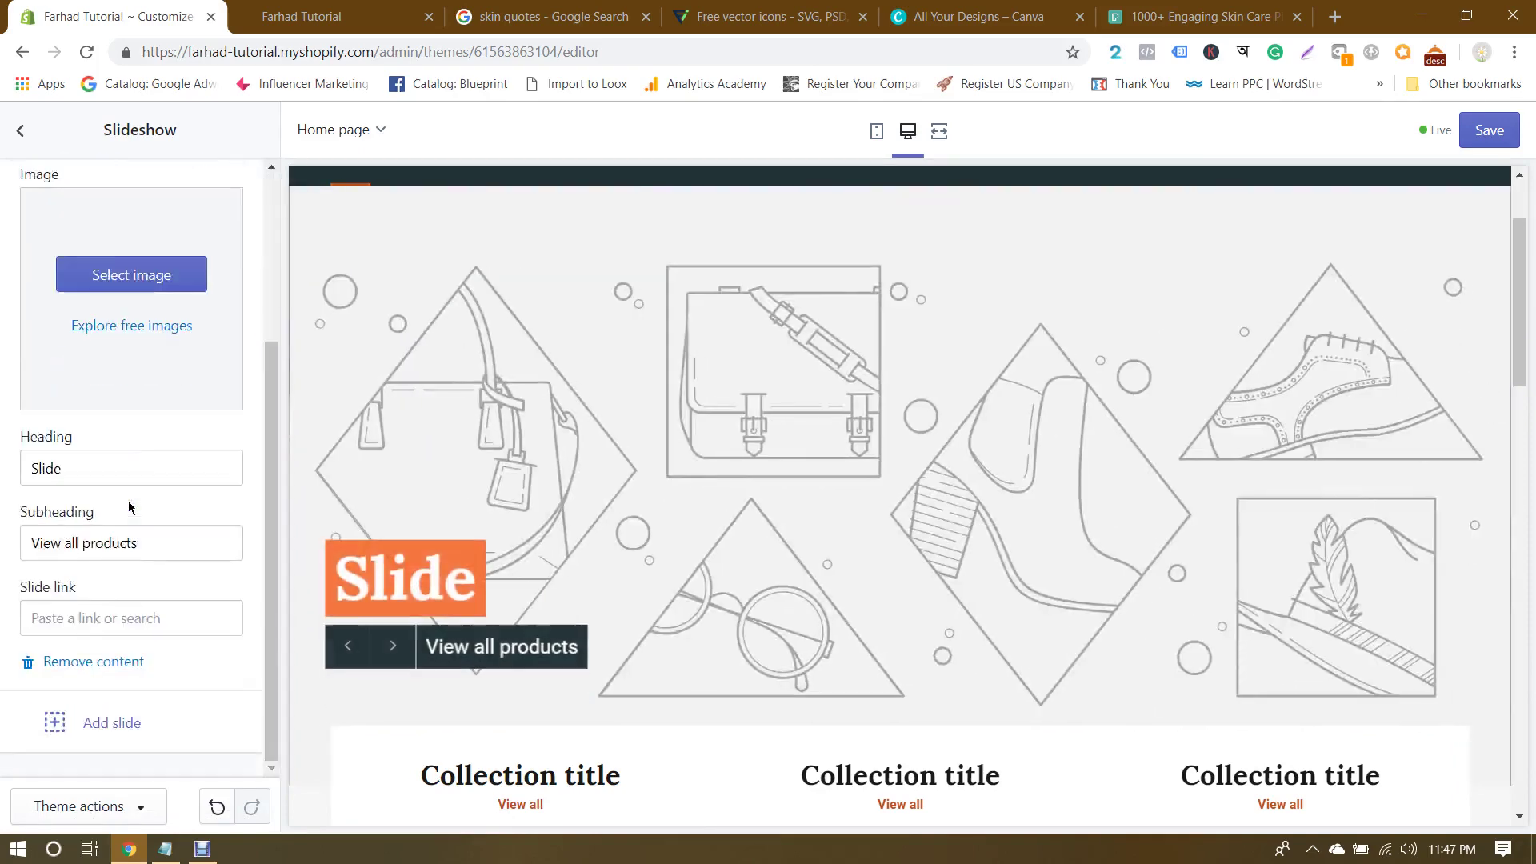
click(93, 662)
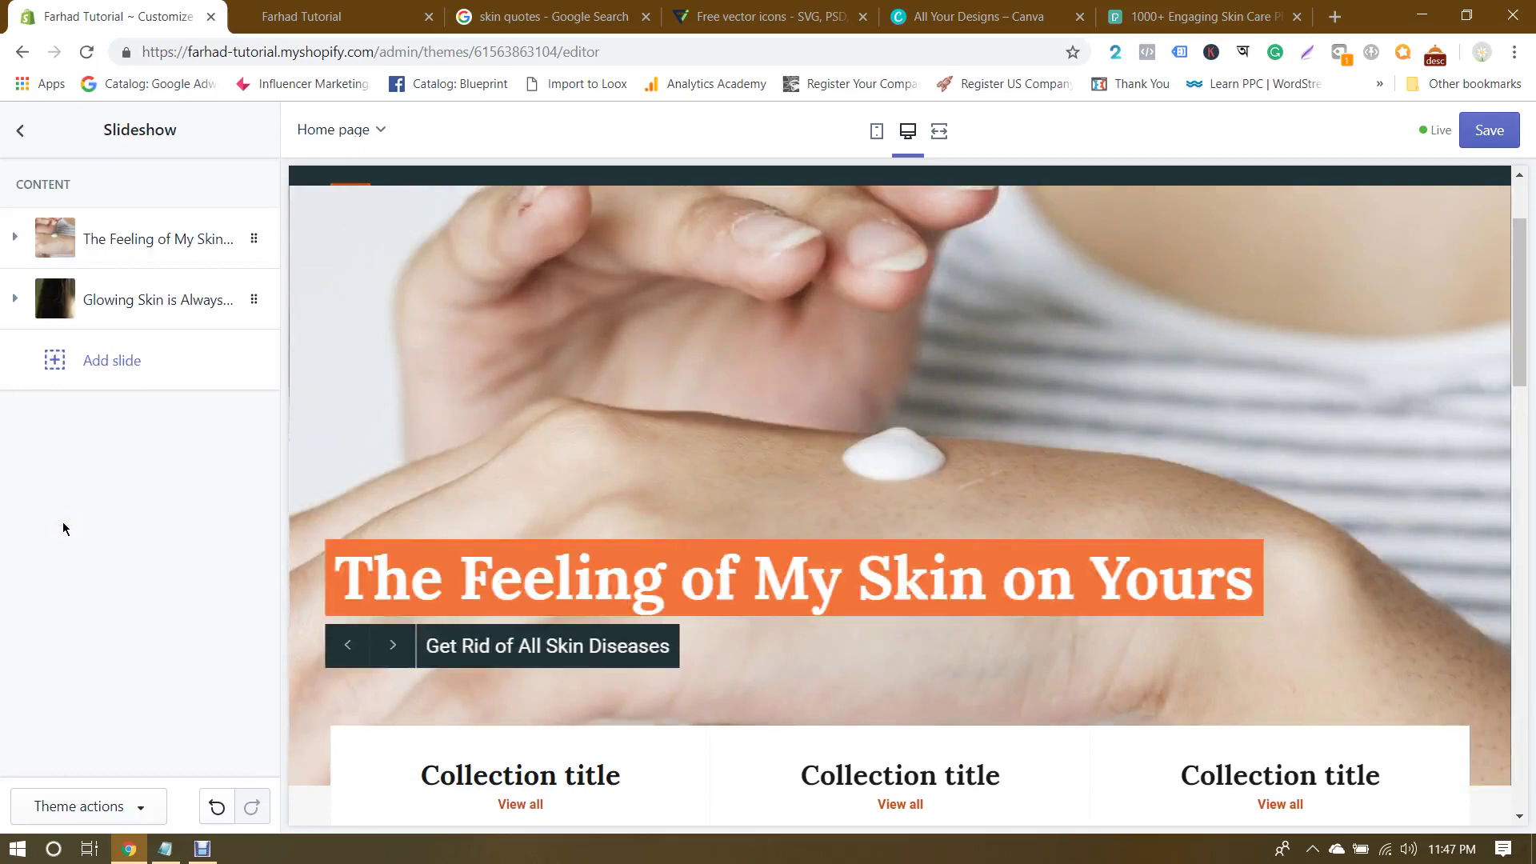
click(1488, 136)
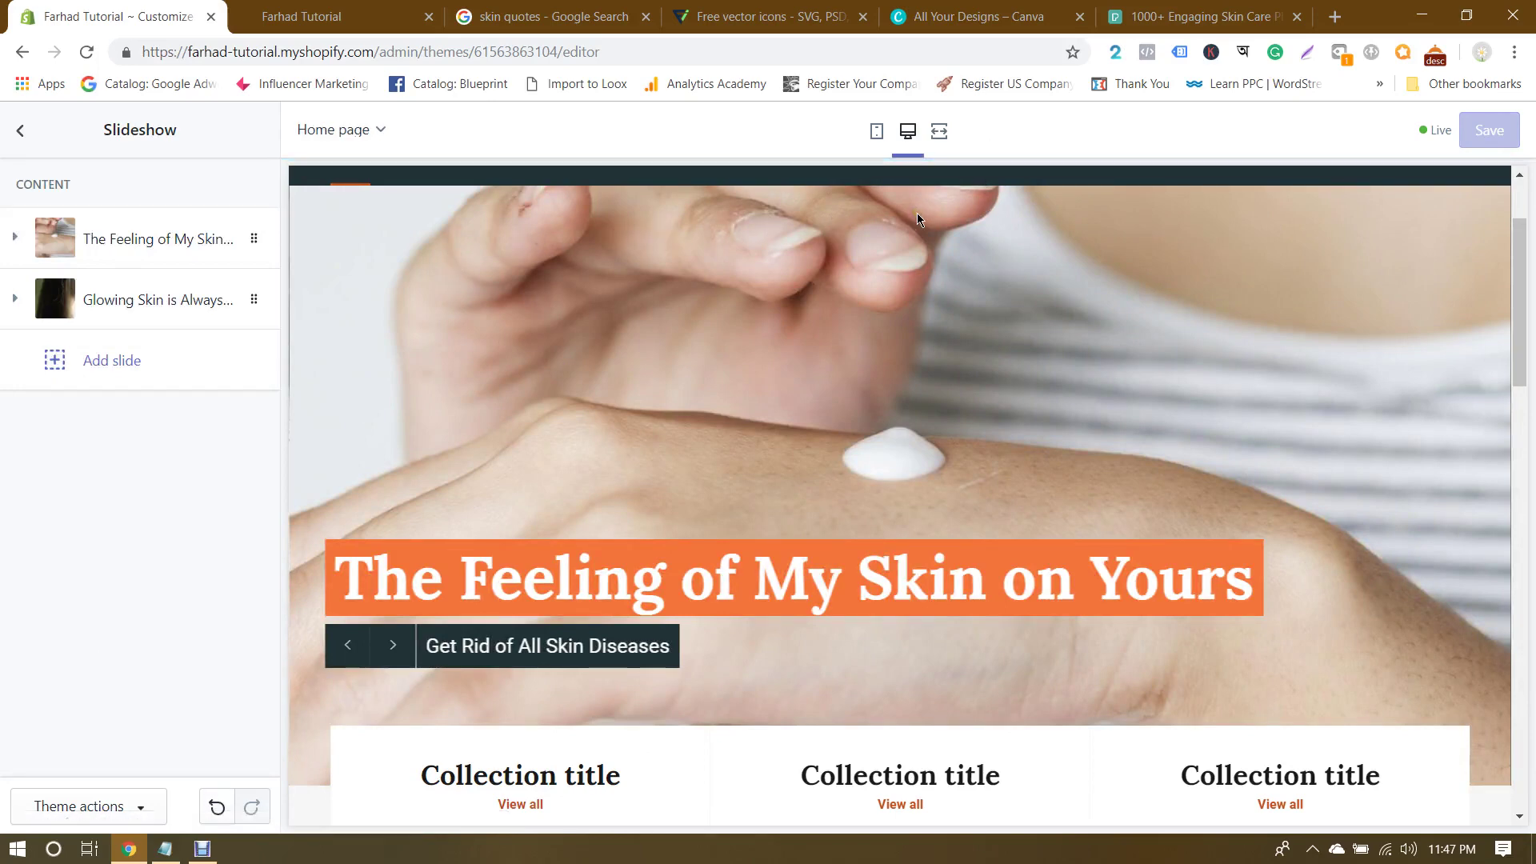
click(328, 16)
Step: Scroll the live storefront home page and dismiss the password-protection notice
scroll(579, 392, up, 1)
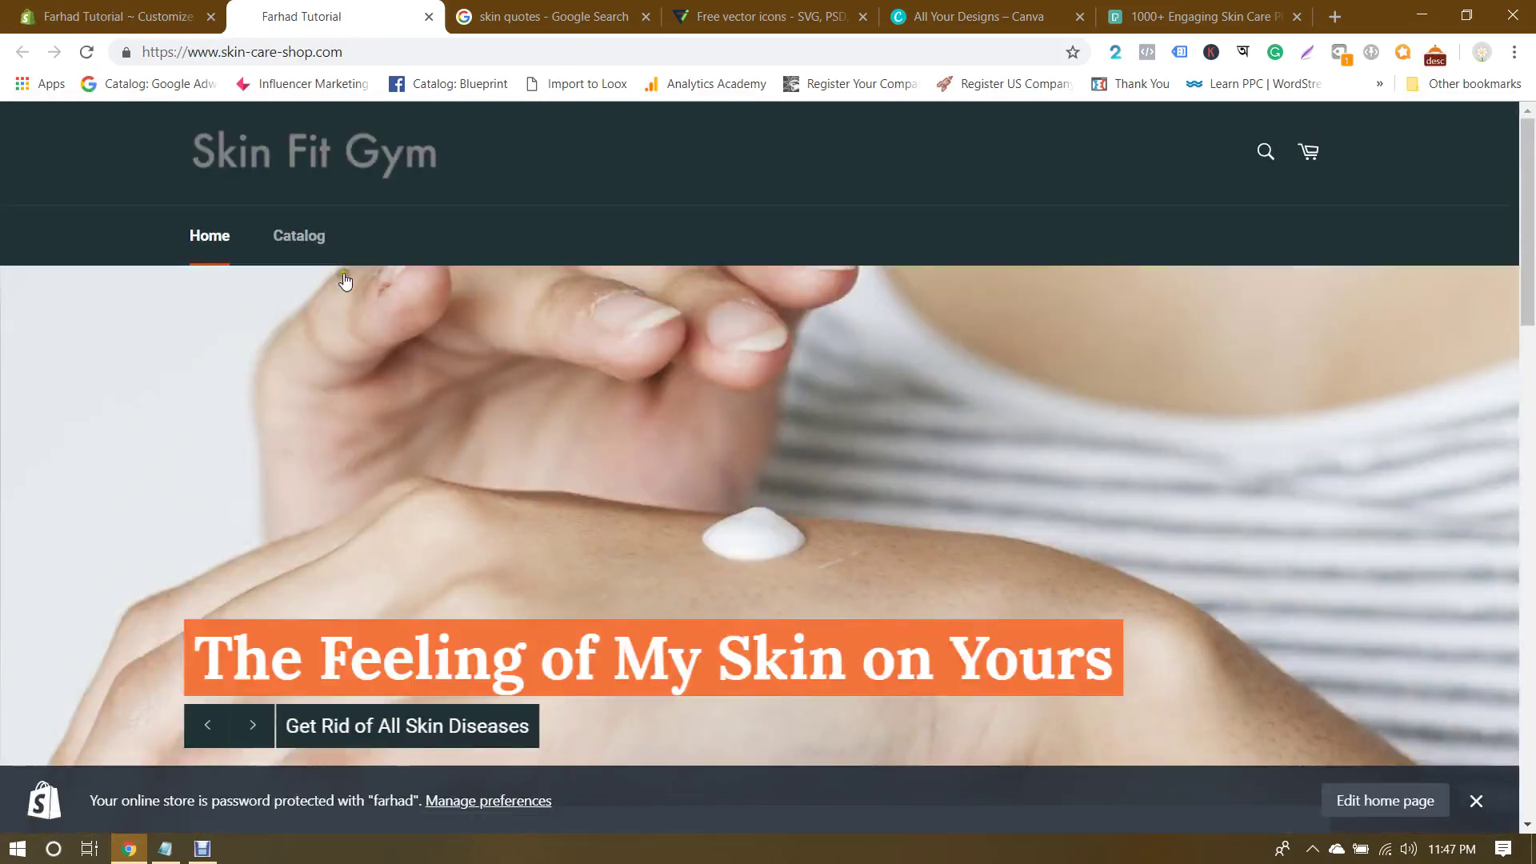
scroll(805, 373, down, 3)
scroll(806, 373, up, 1)
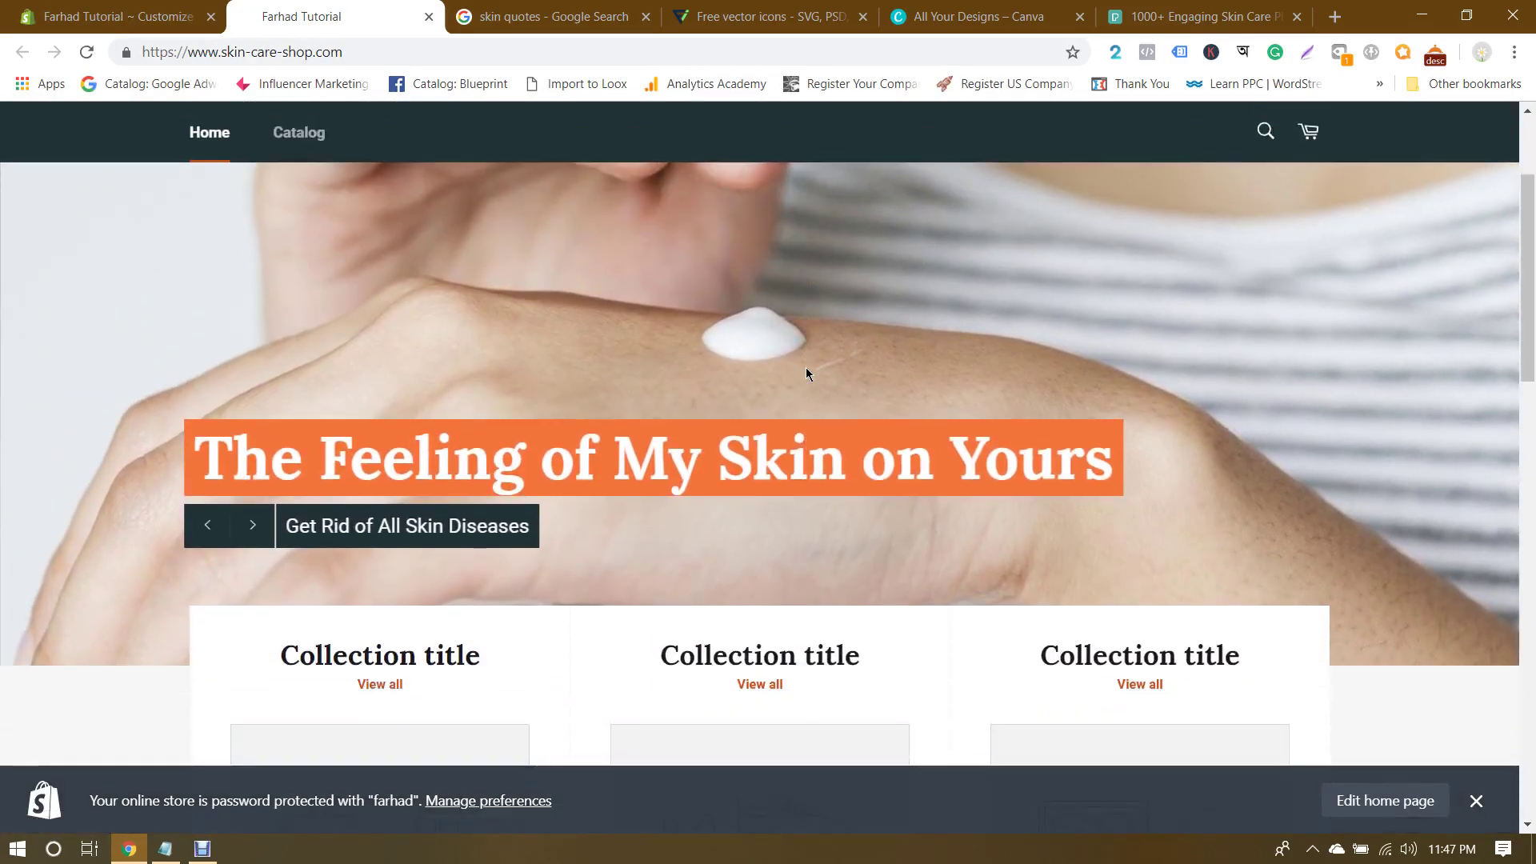
drag(1531, 274, 1531, 249)
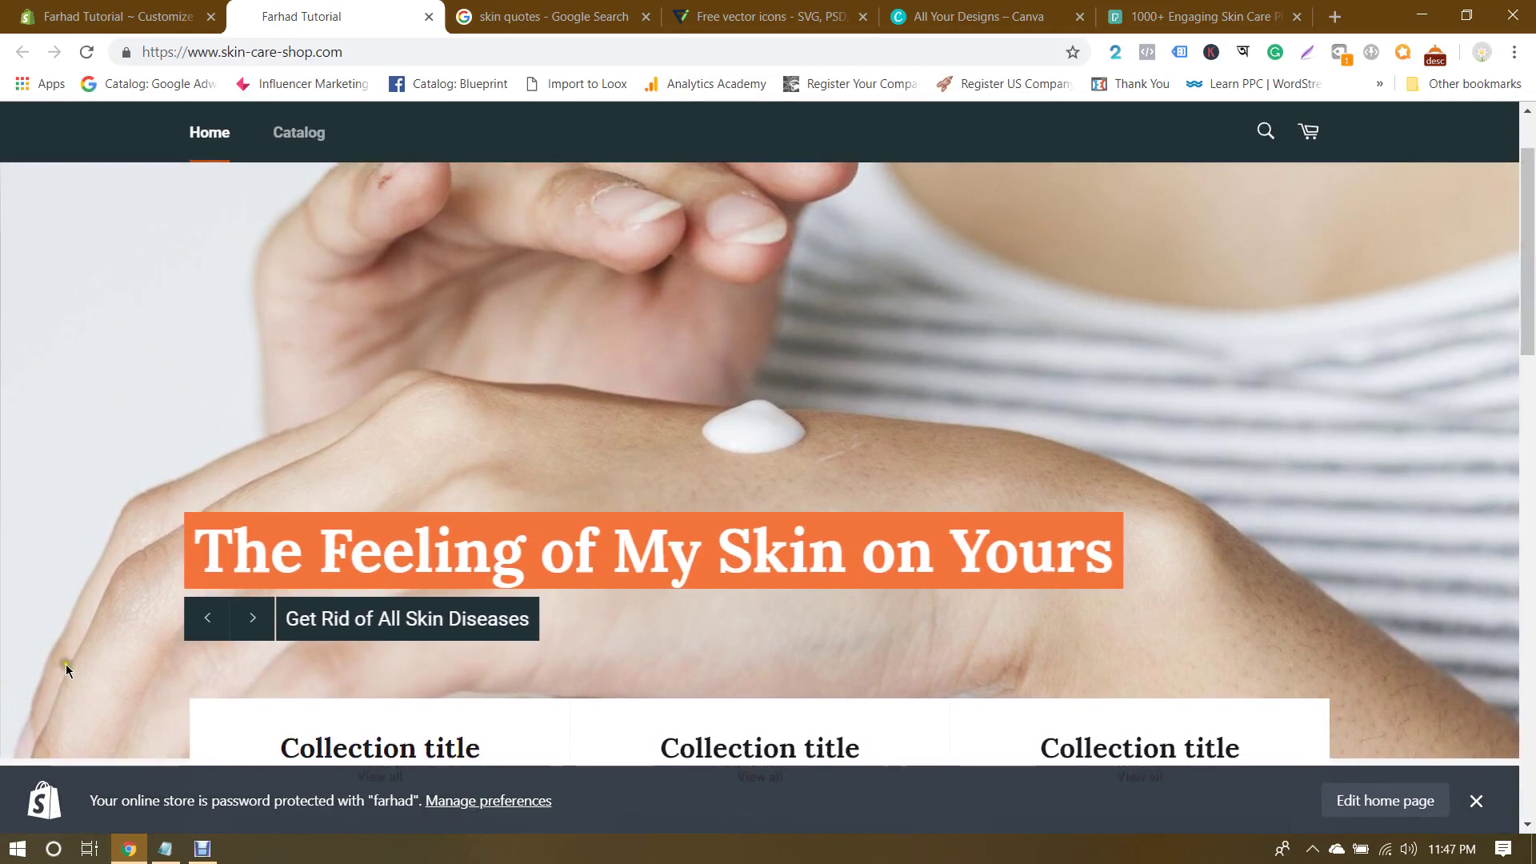
click(1476, 801)
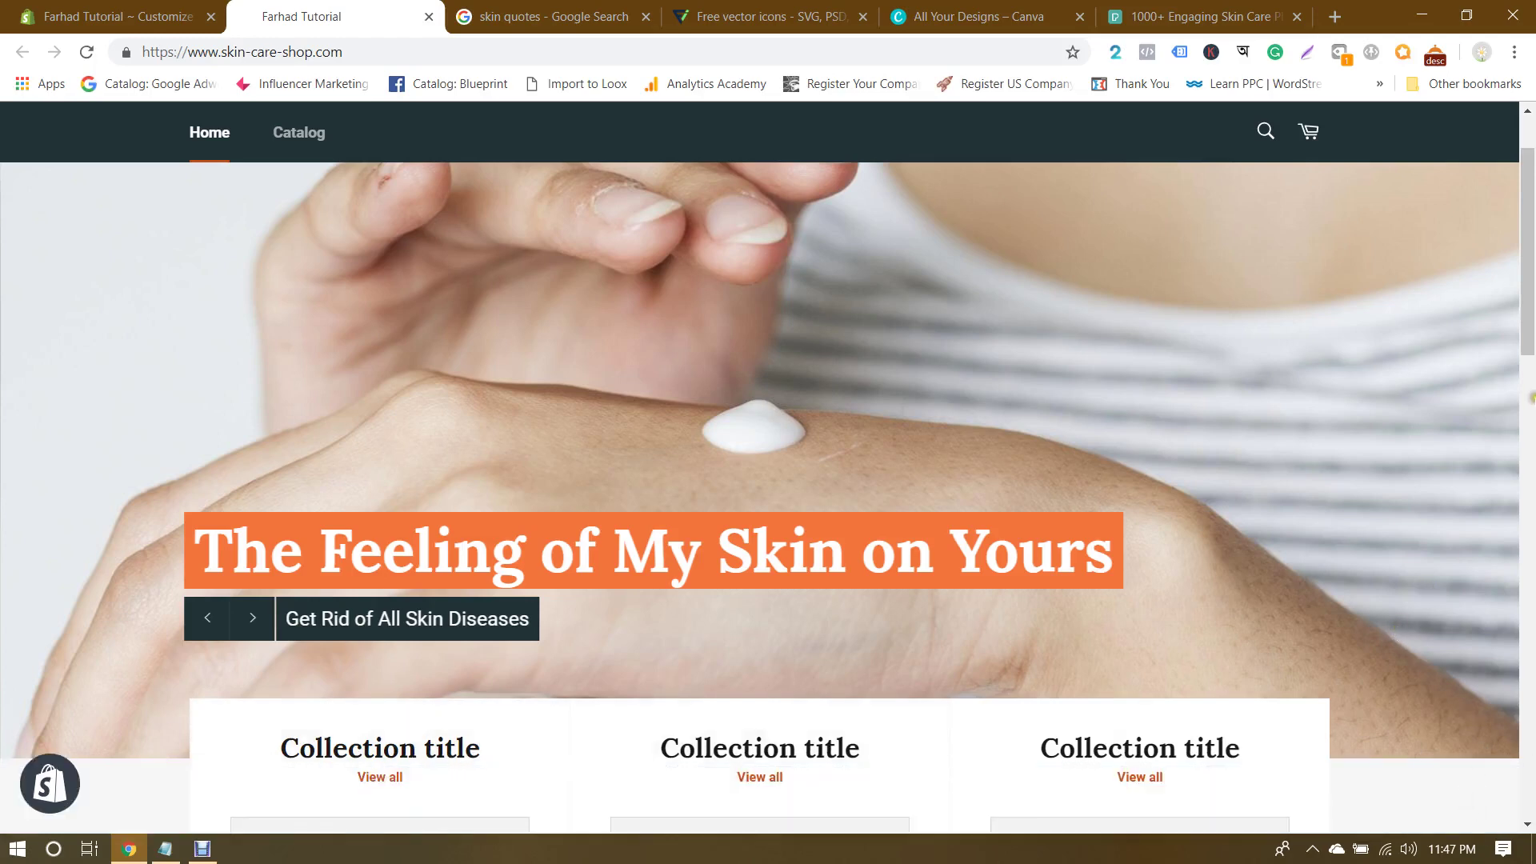
Step: Flip the storefront hero slideshow between both slides, then go back to the theme editor
scroll(1531, 324, up, 1)
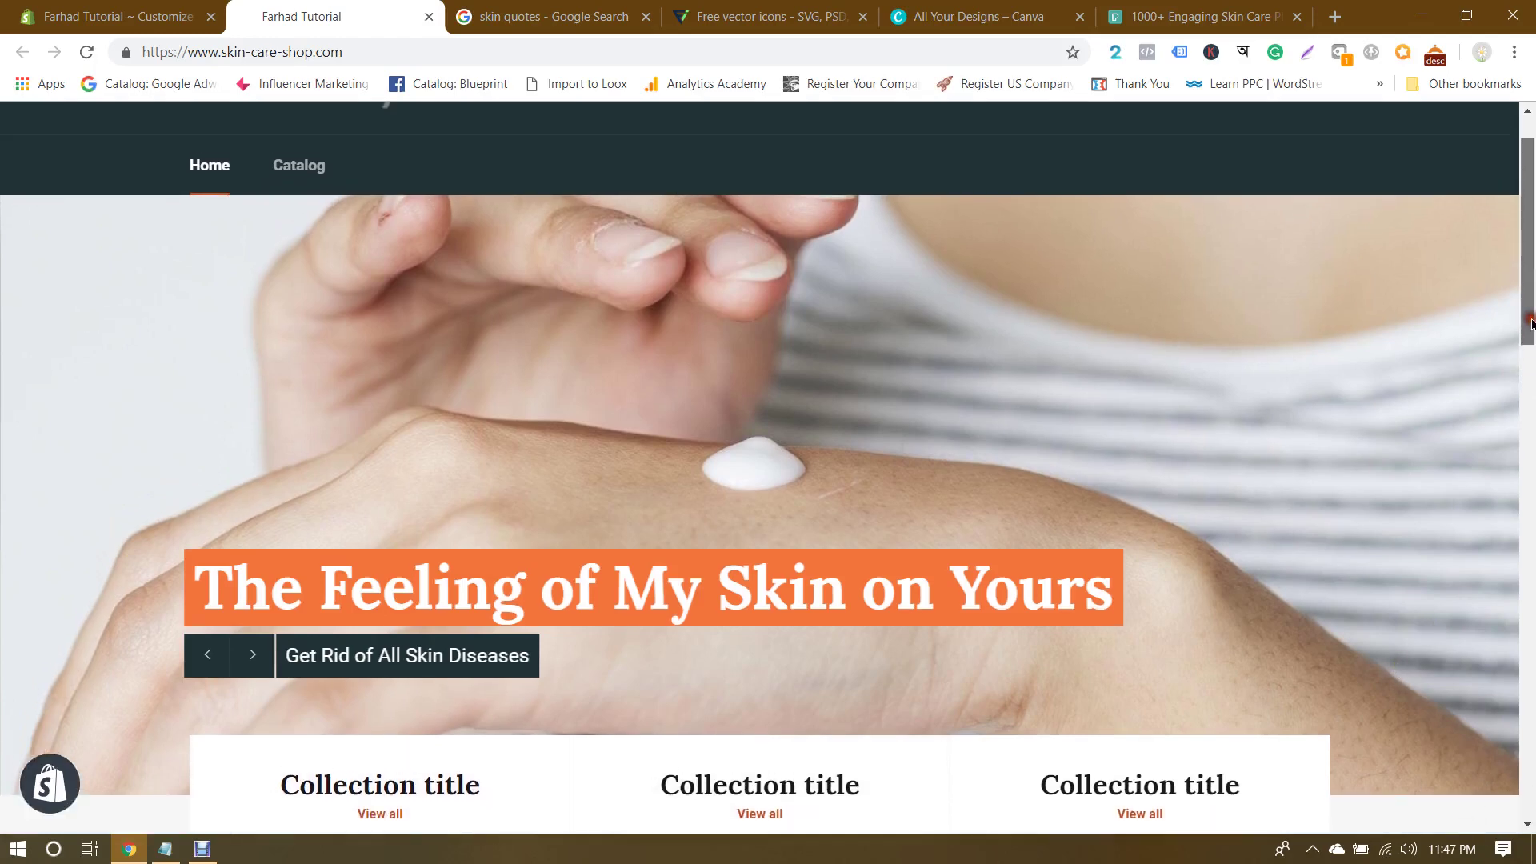
click(245, 652)
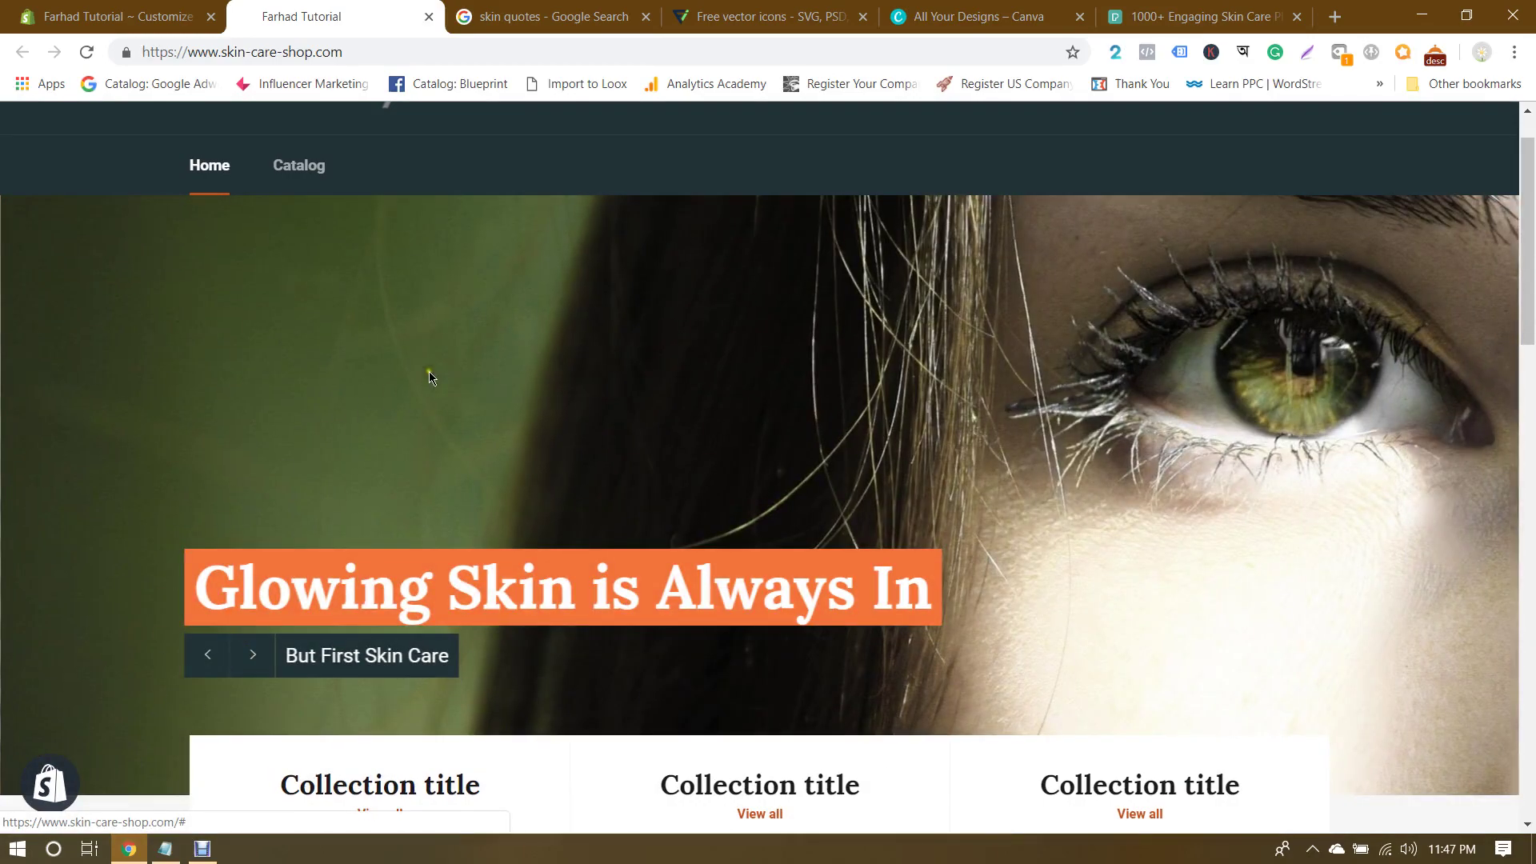
click(245, 652)
click(245, 653)
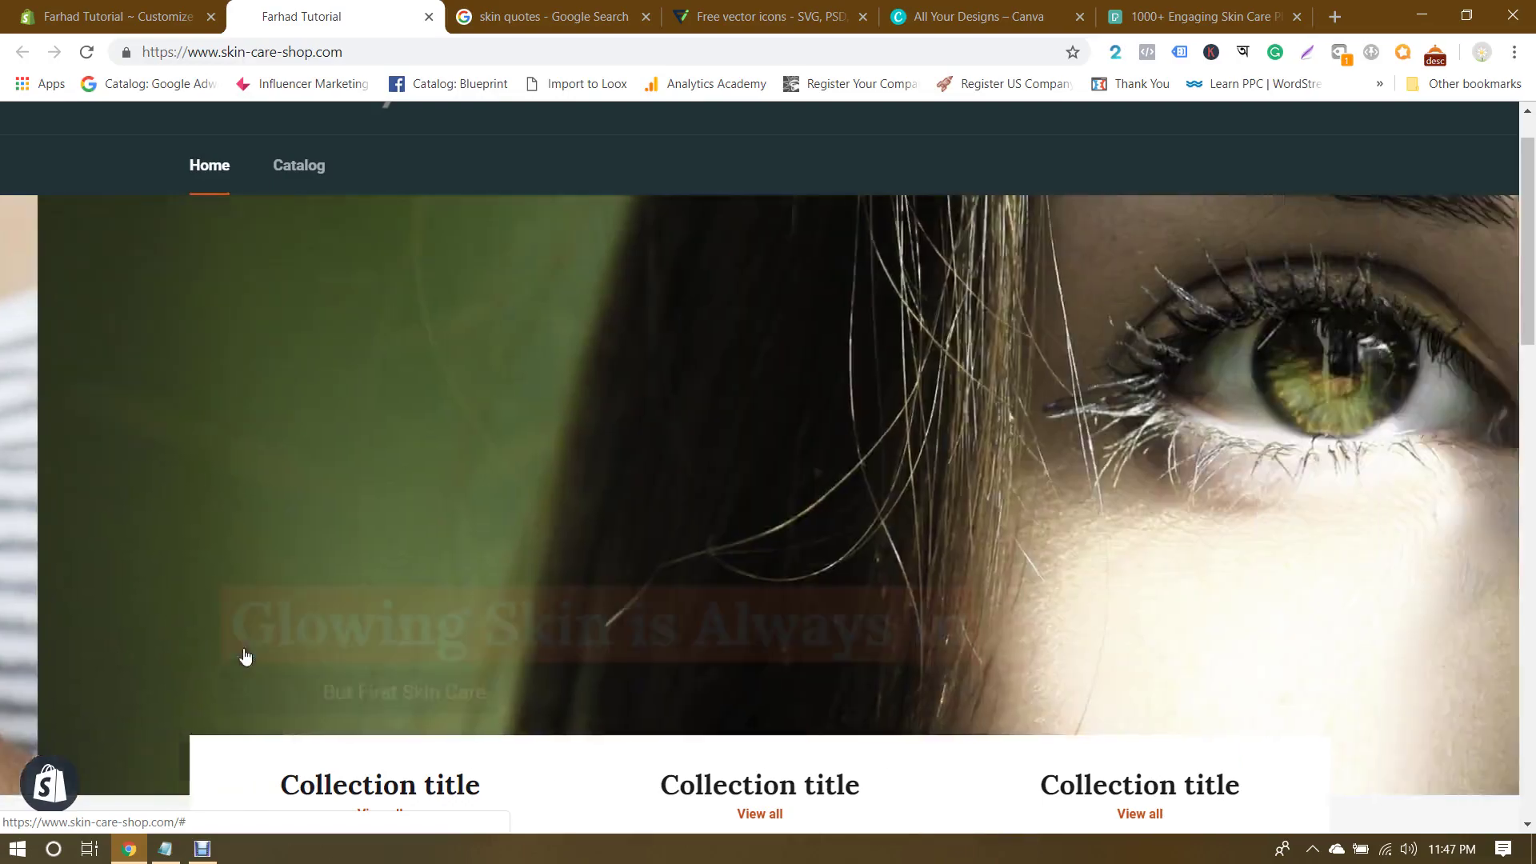
click(245, 654)
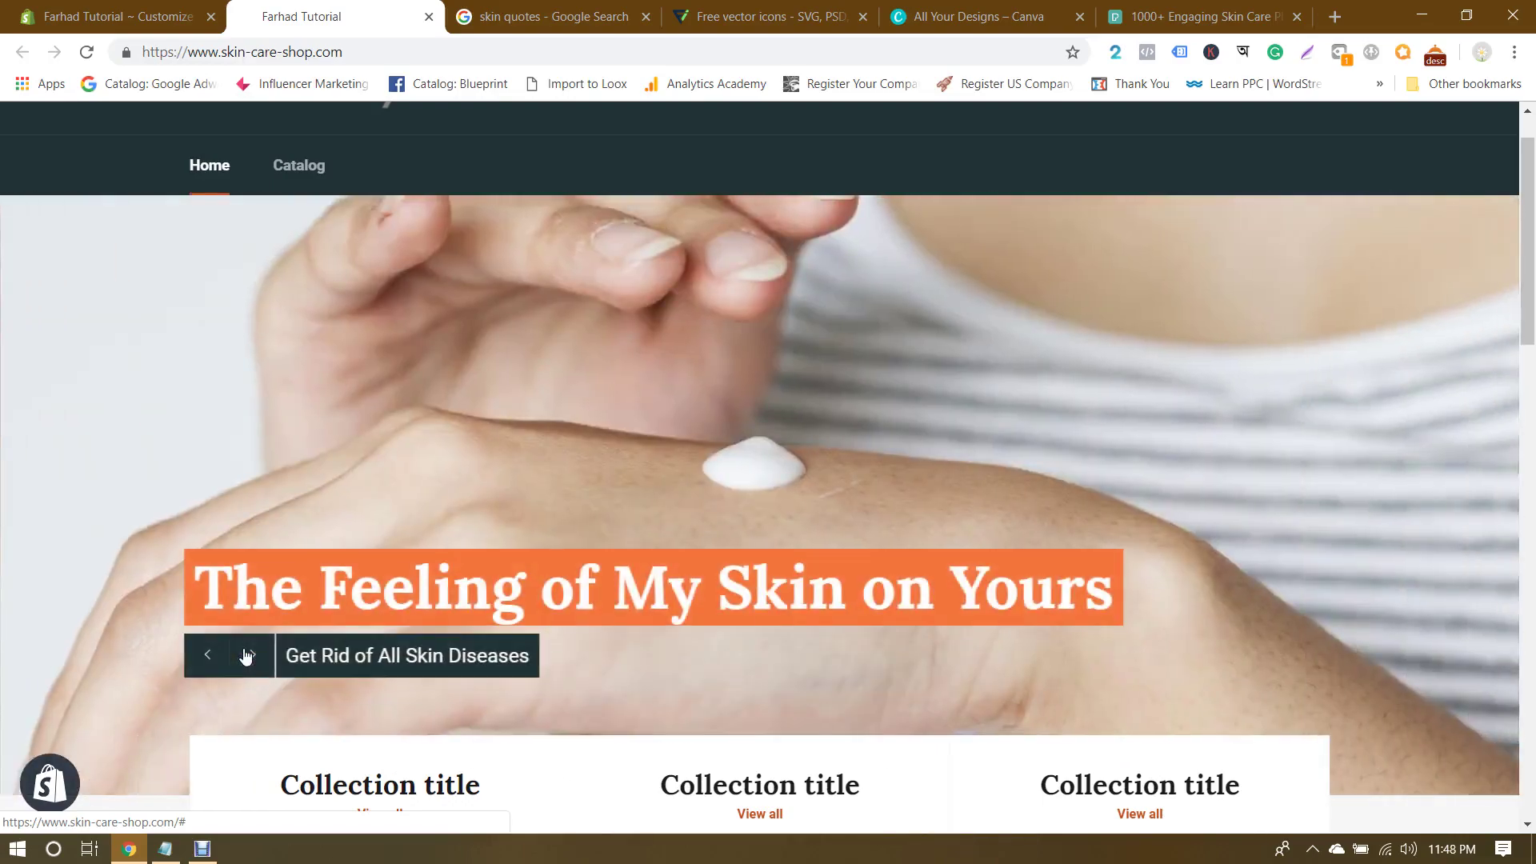
scroll(1164, 500, down, 8)
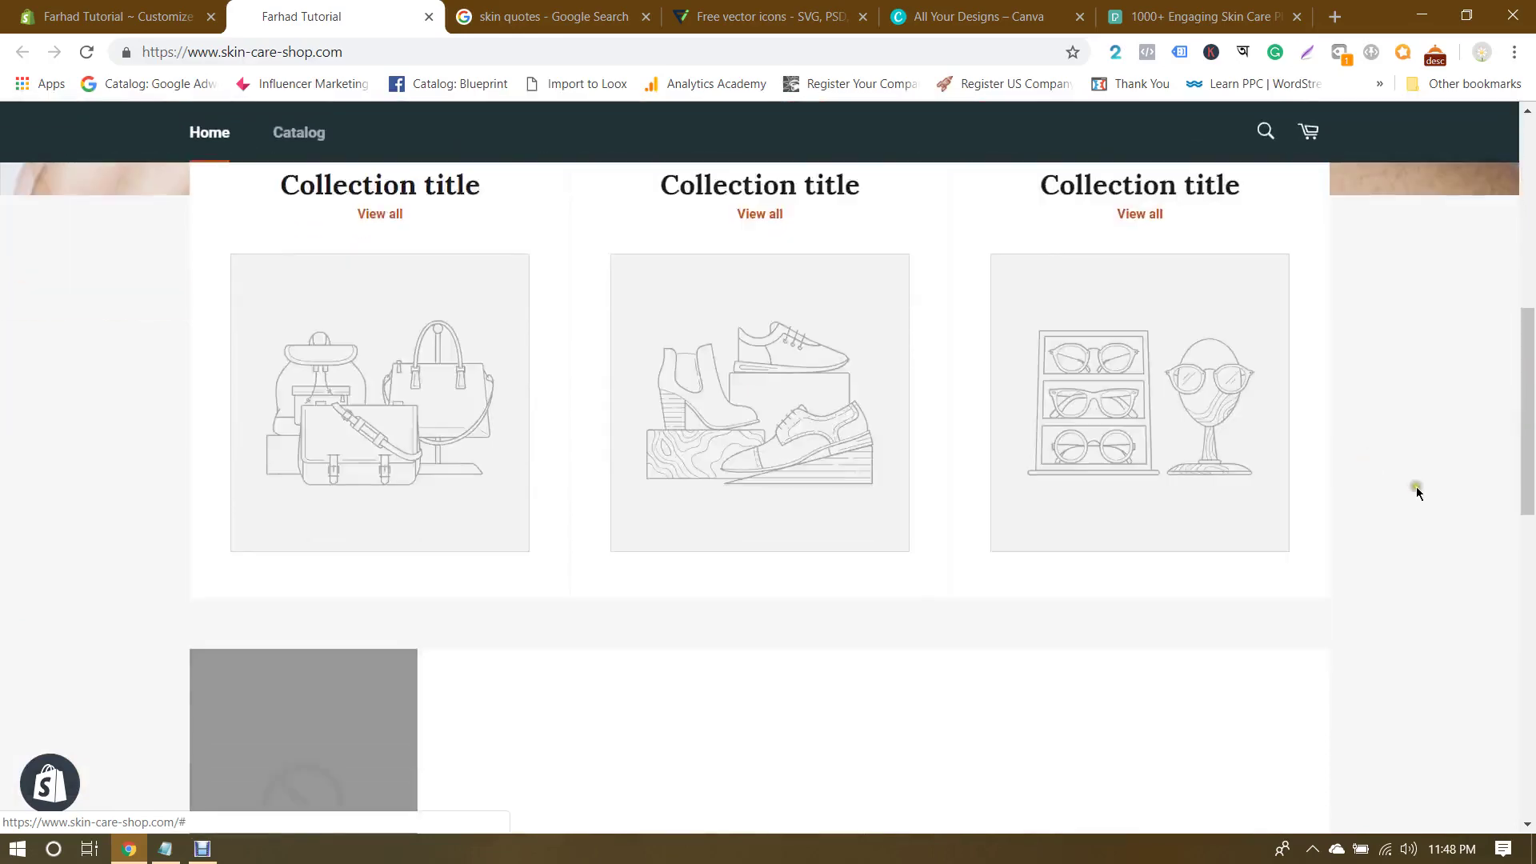
scroll(1415, 487, up, 9)
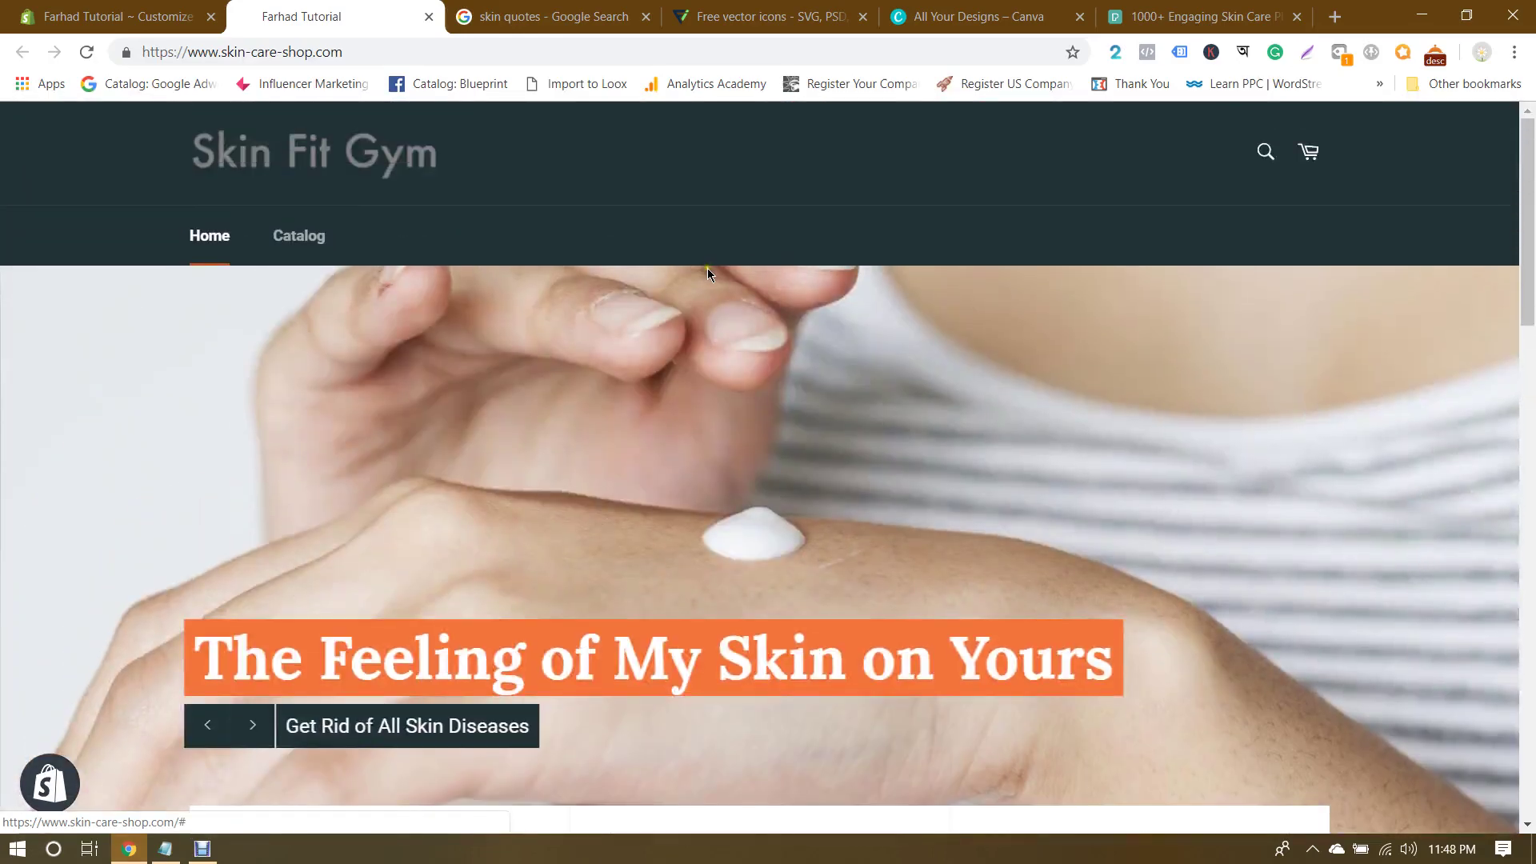
scroll(707, 267, down, 2)
scroll(707, 267, up, 1)
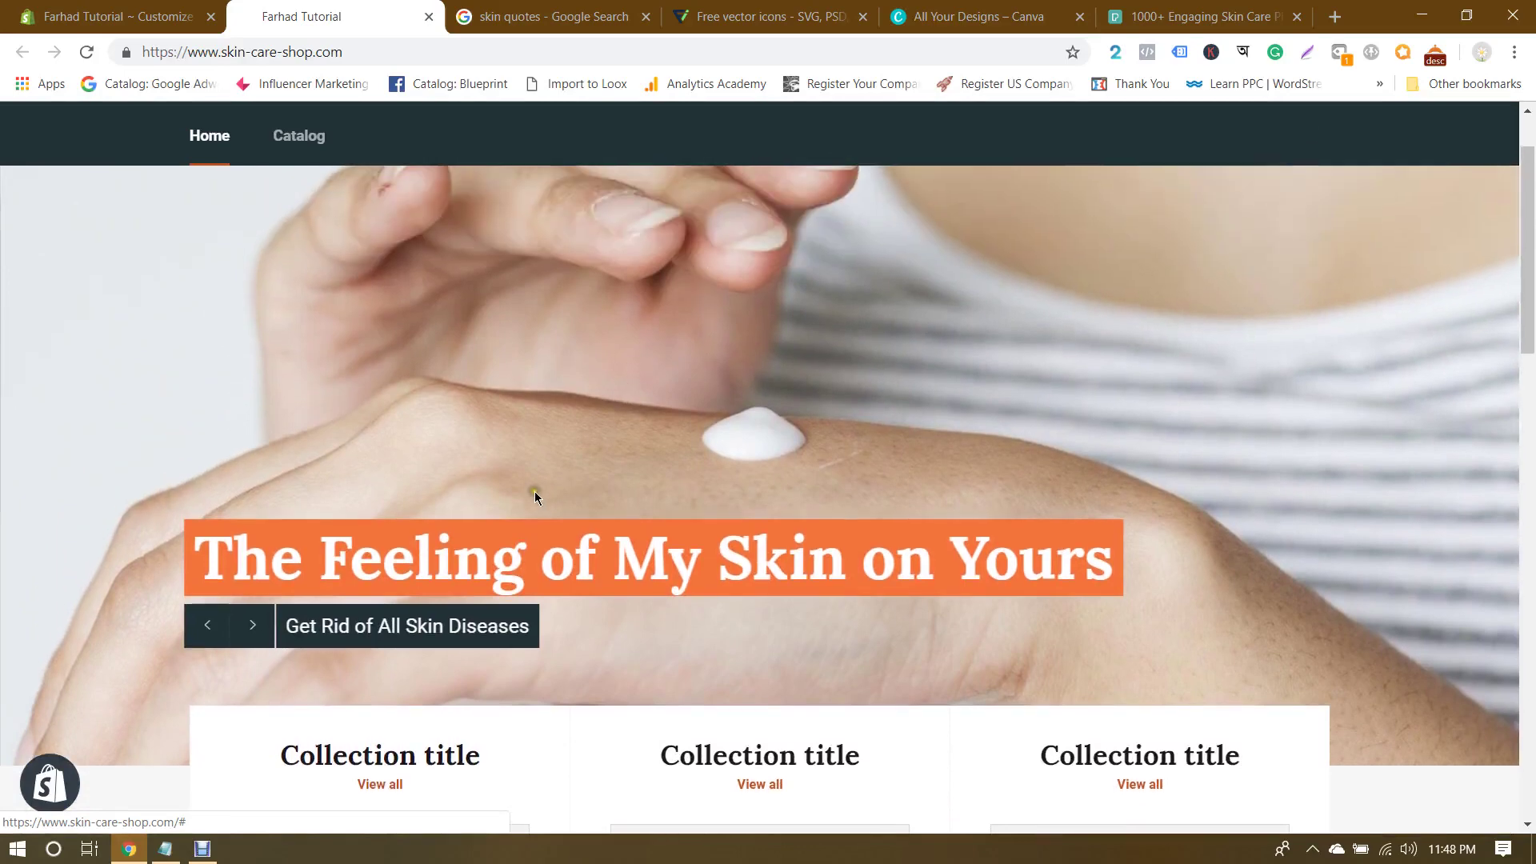
click(116, 16)
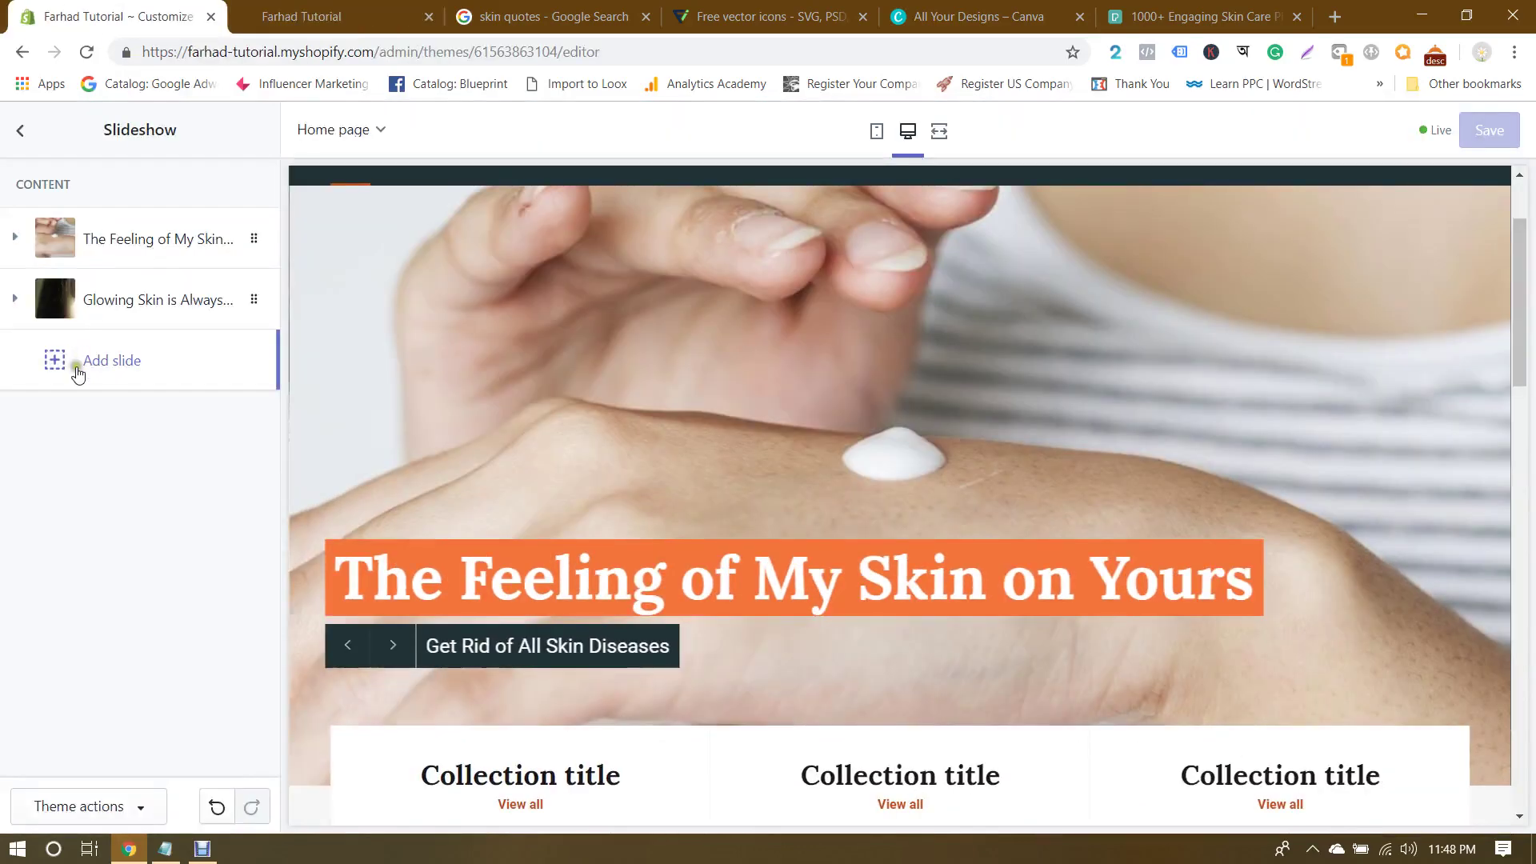
Step: Inspect the Header and Slideshow sections, then browse the home page's section list
click(17, 129)
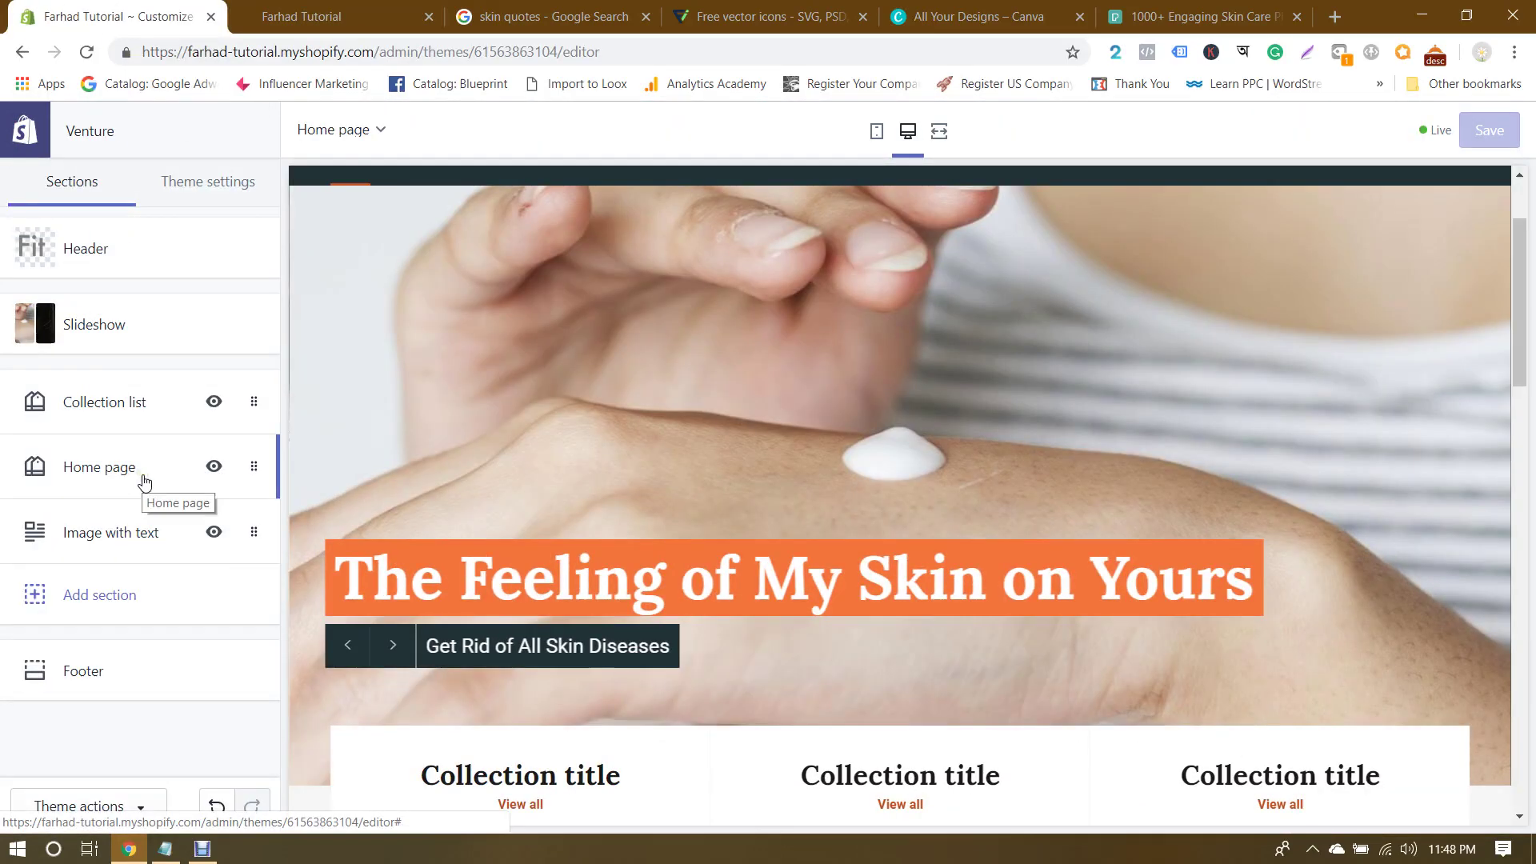
click(86, 241)
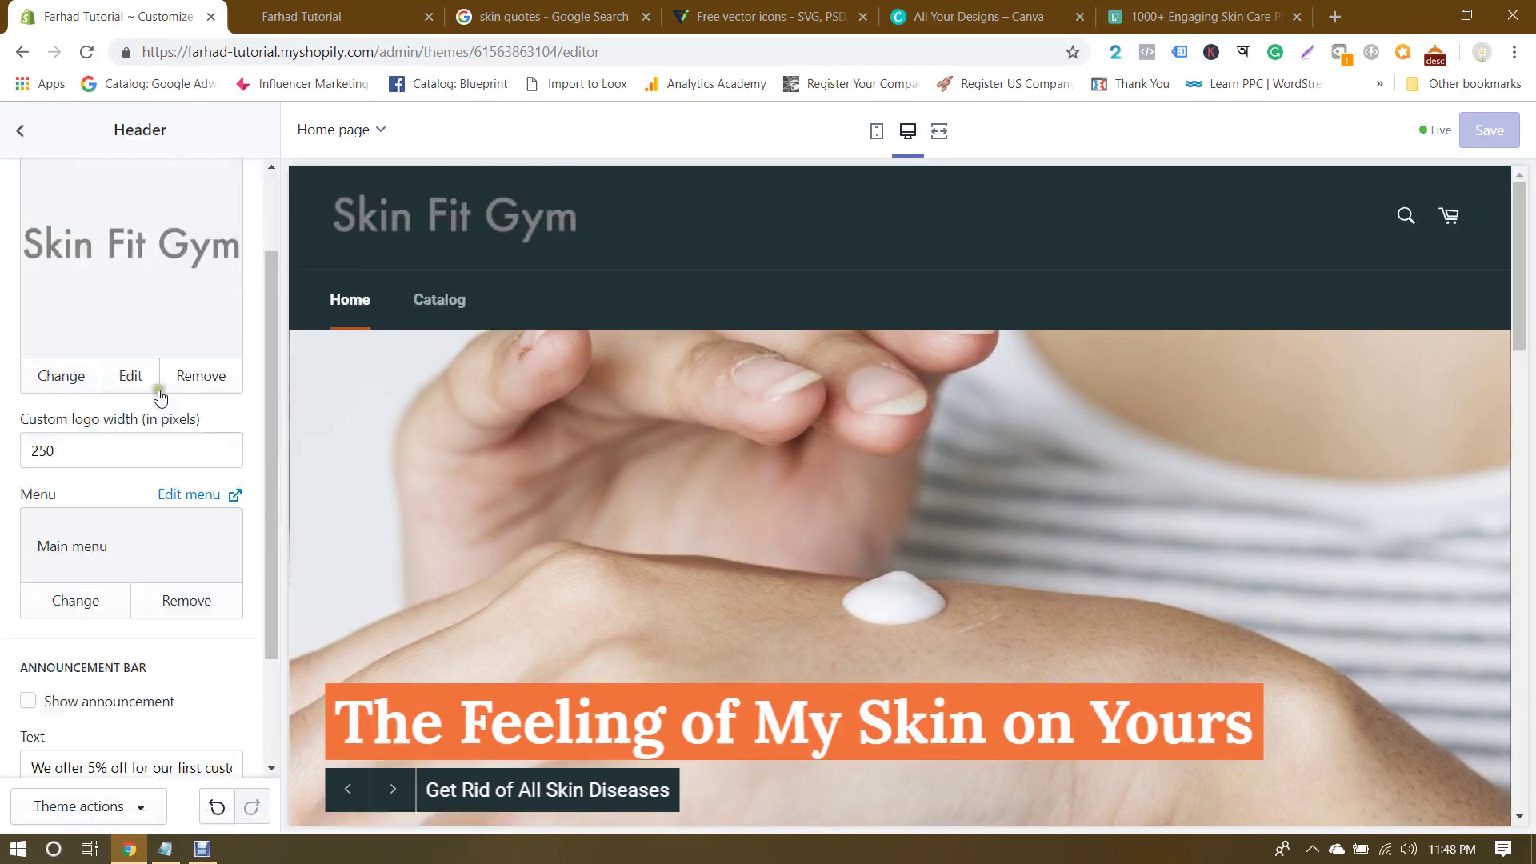
click(7, 131)
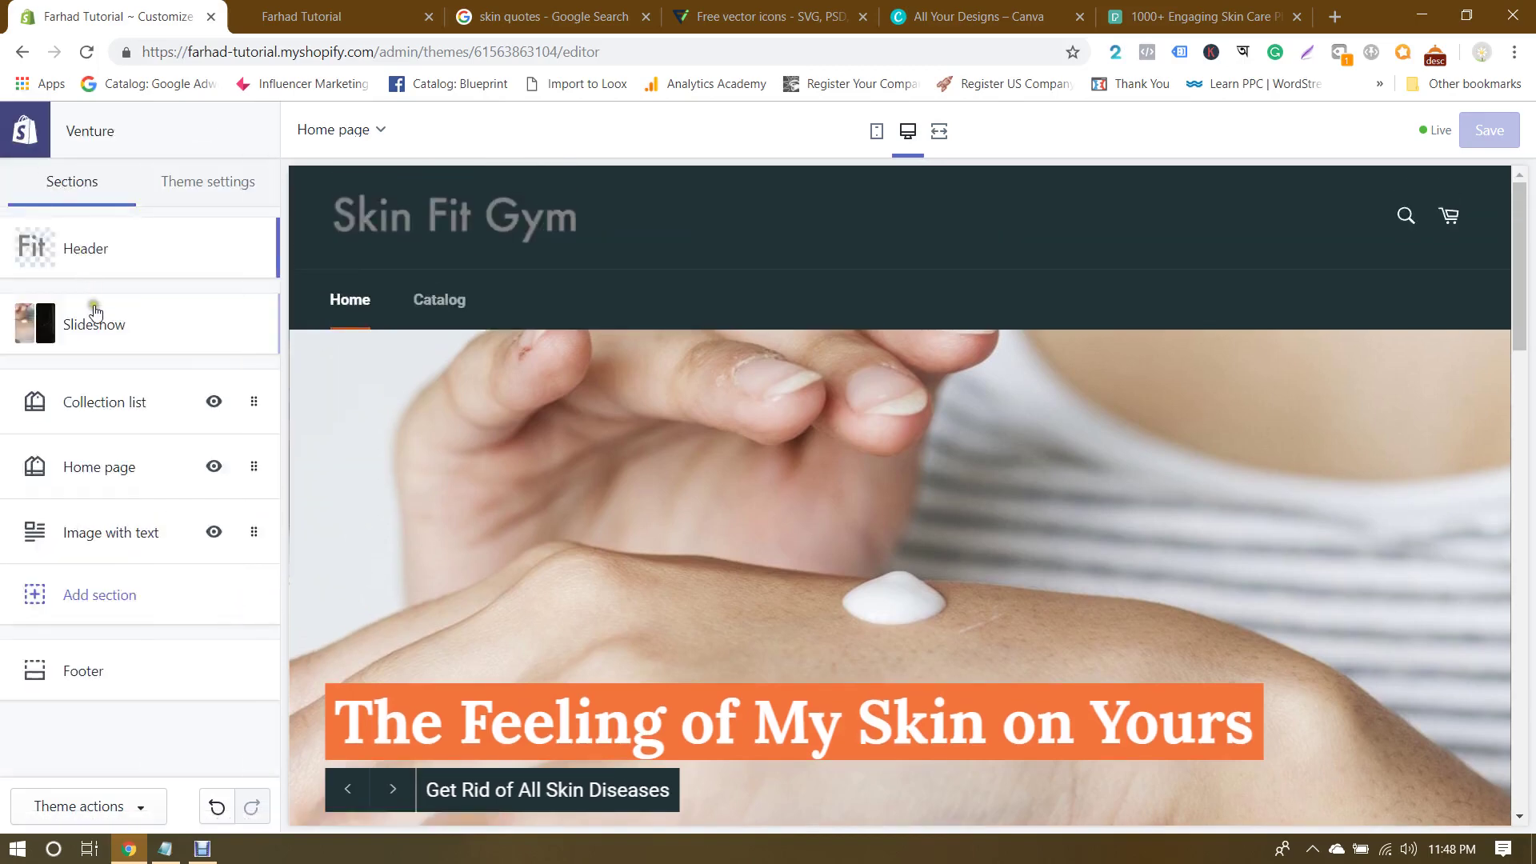
click(92, 313)
click(20, 131)
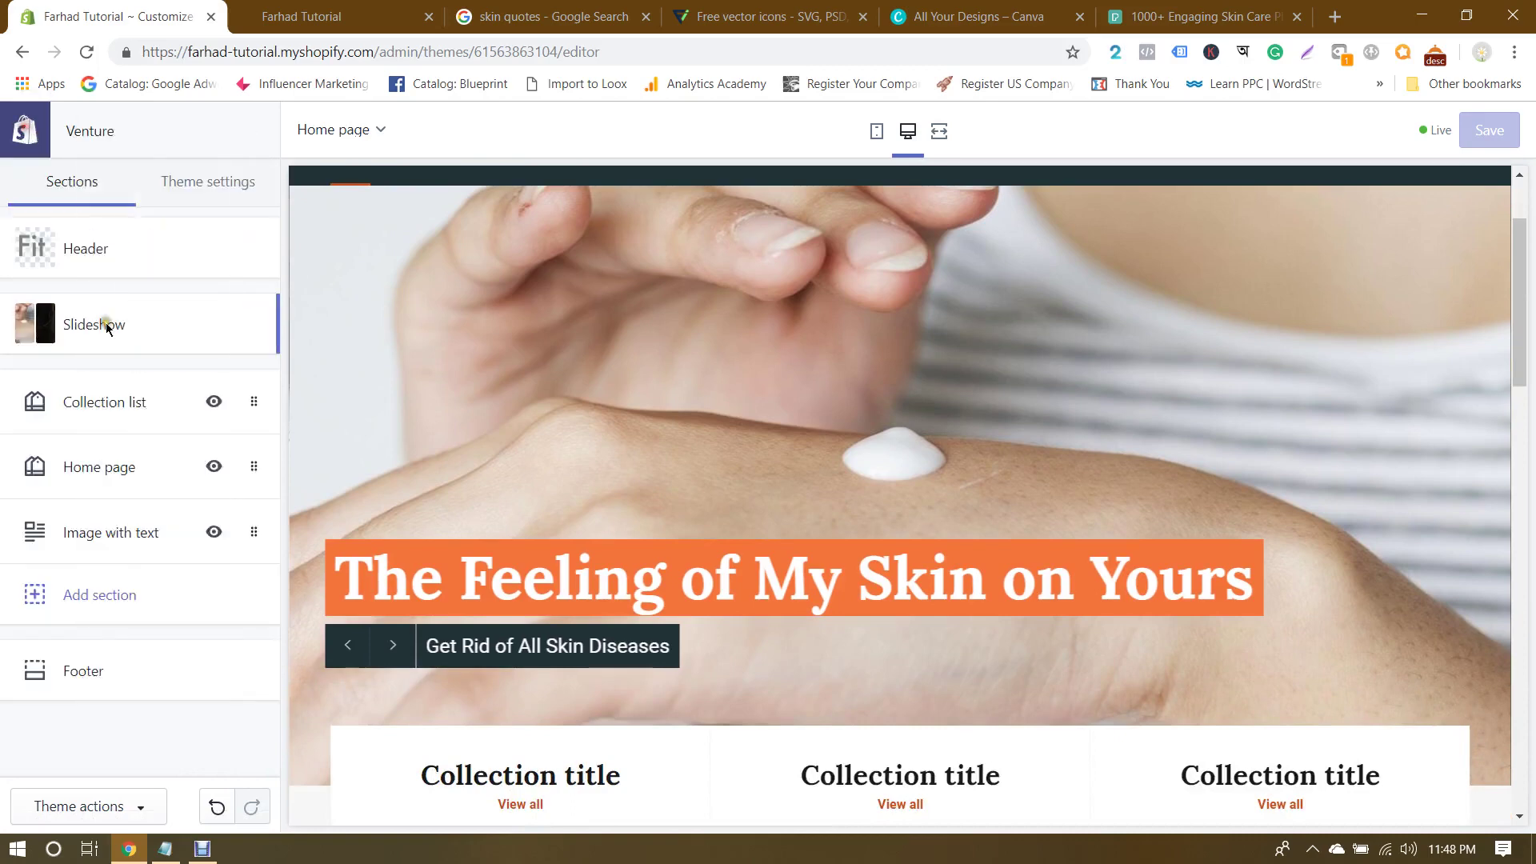
scroll(367, 458, down, 5)
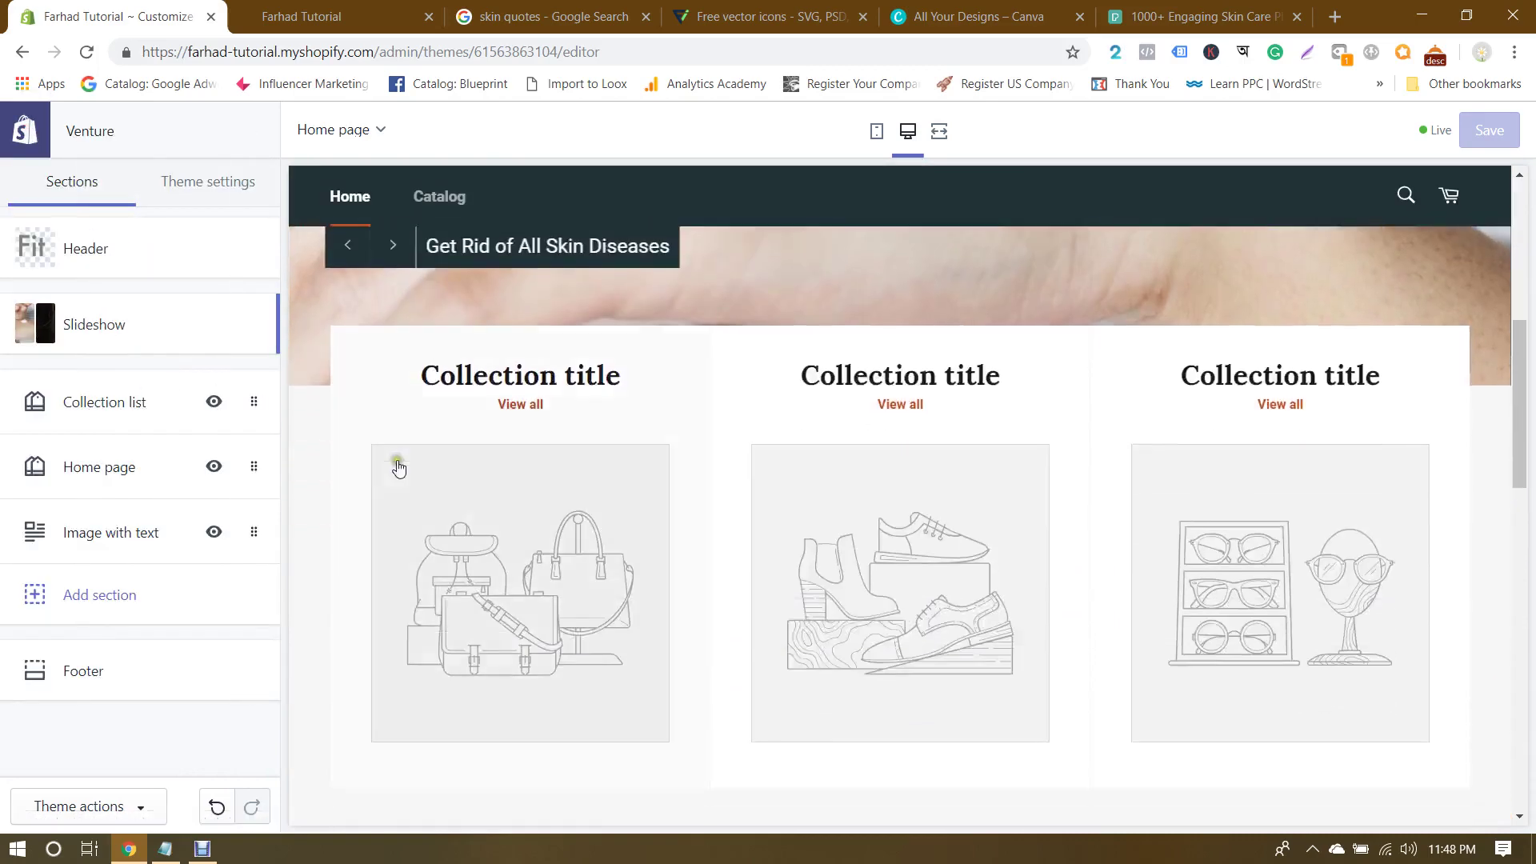
scroll(1440, 400, down, 3)
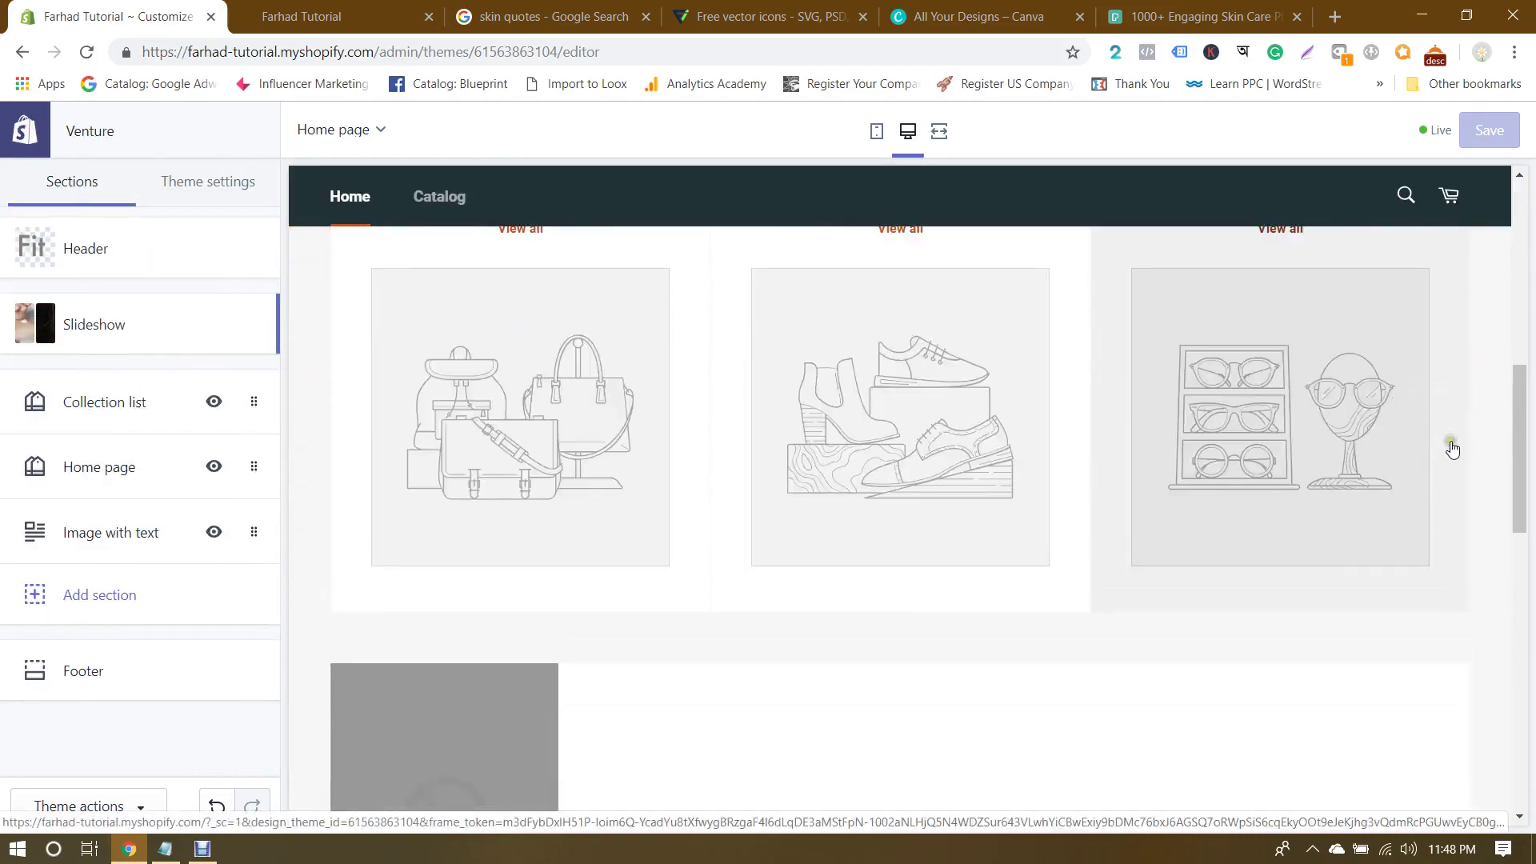
scroll(436, 387, up, 3)
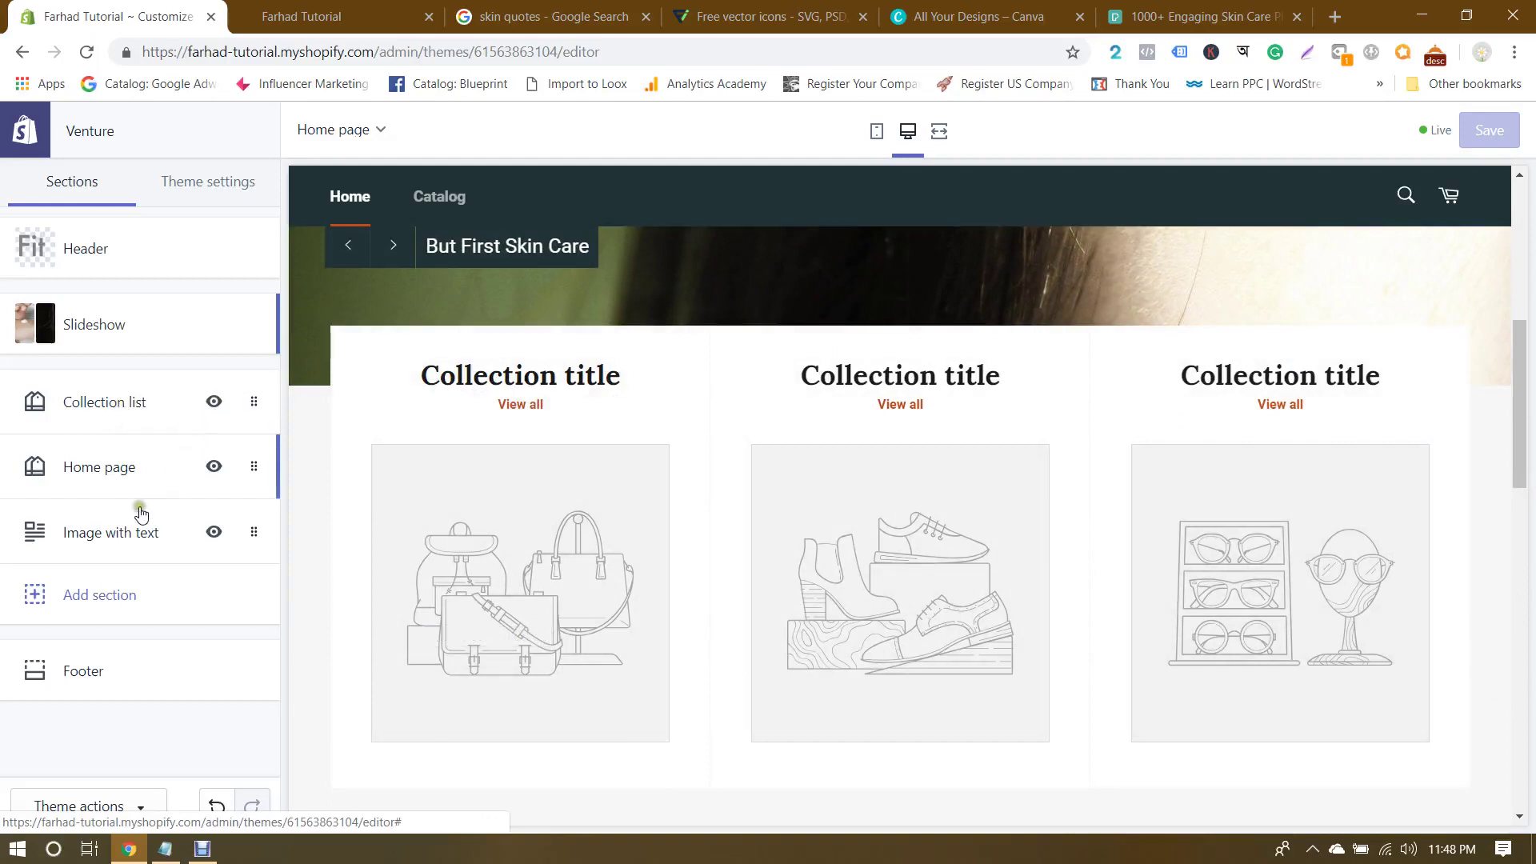
Step: Remove the Collection list, Home page and Image with text sections from the home page
click(118, 400)
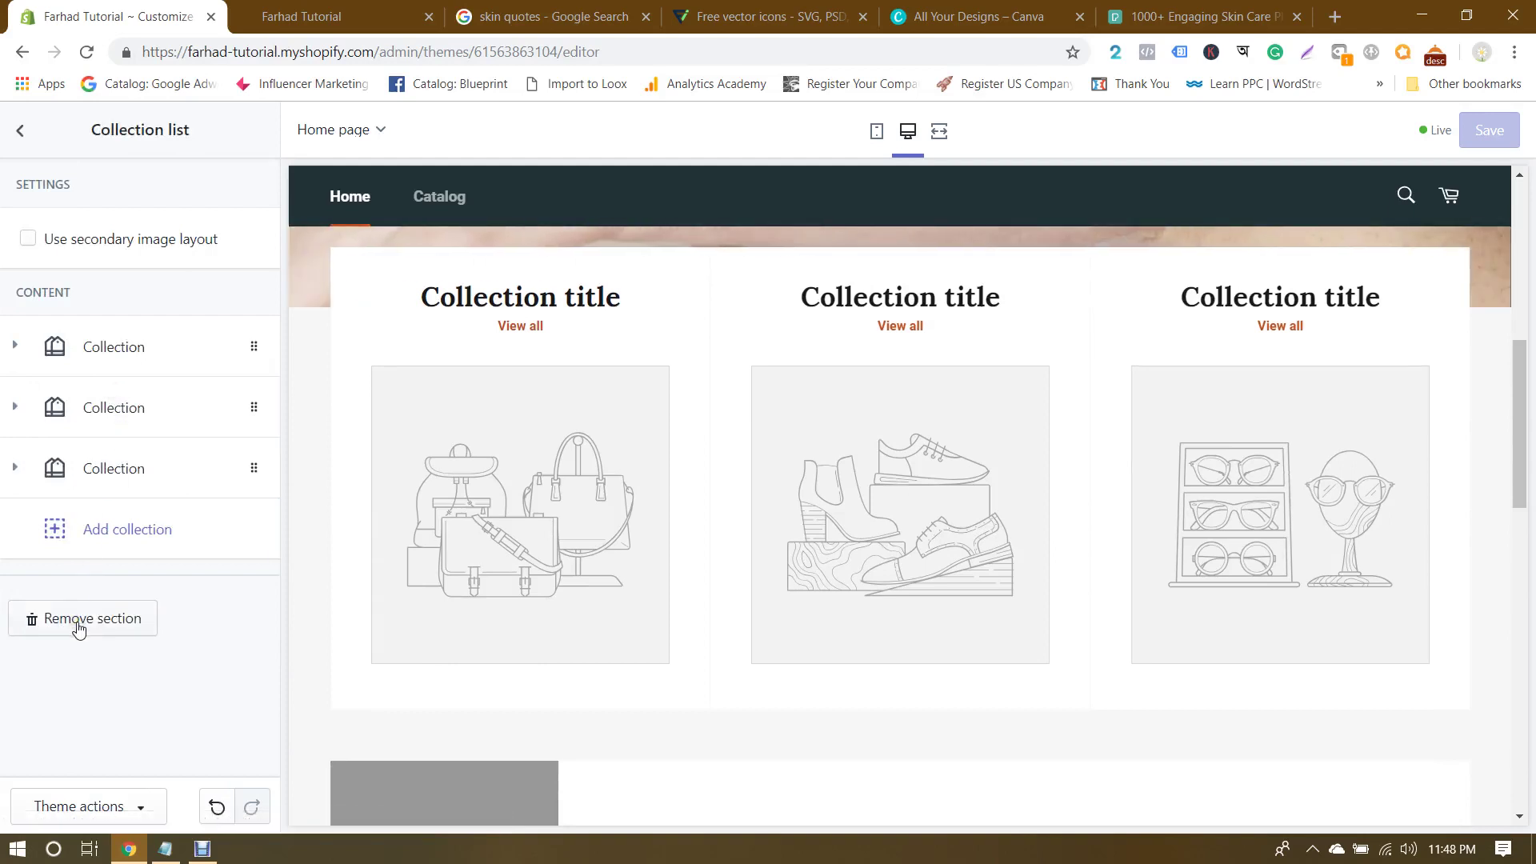
click(78, 630)
click(116, 402)
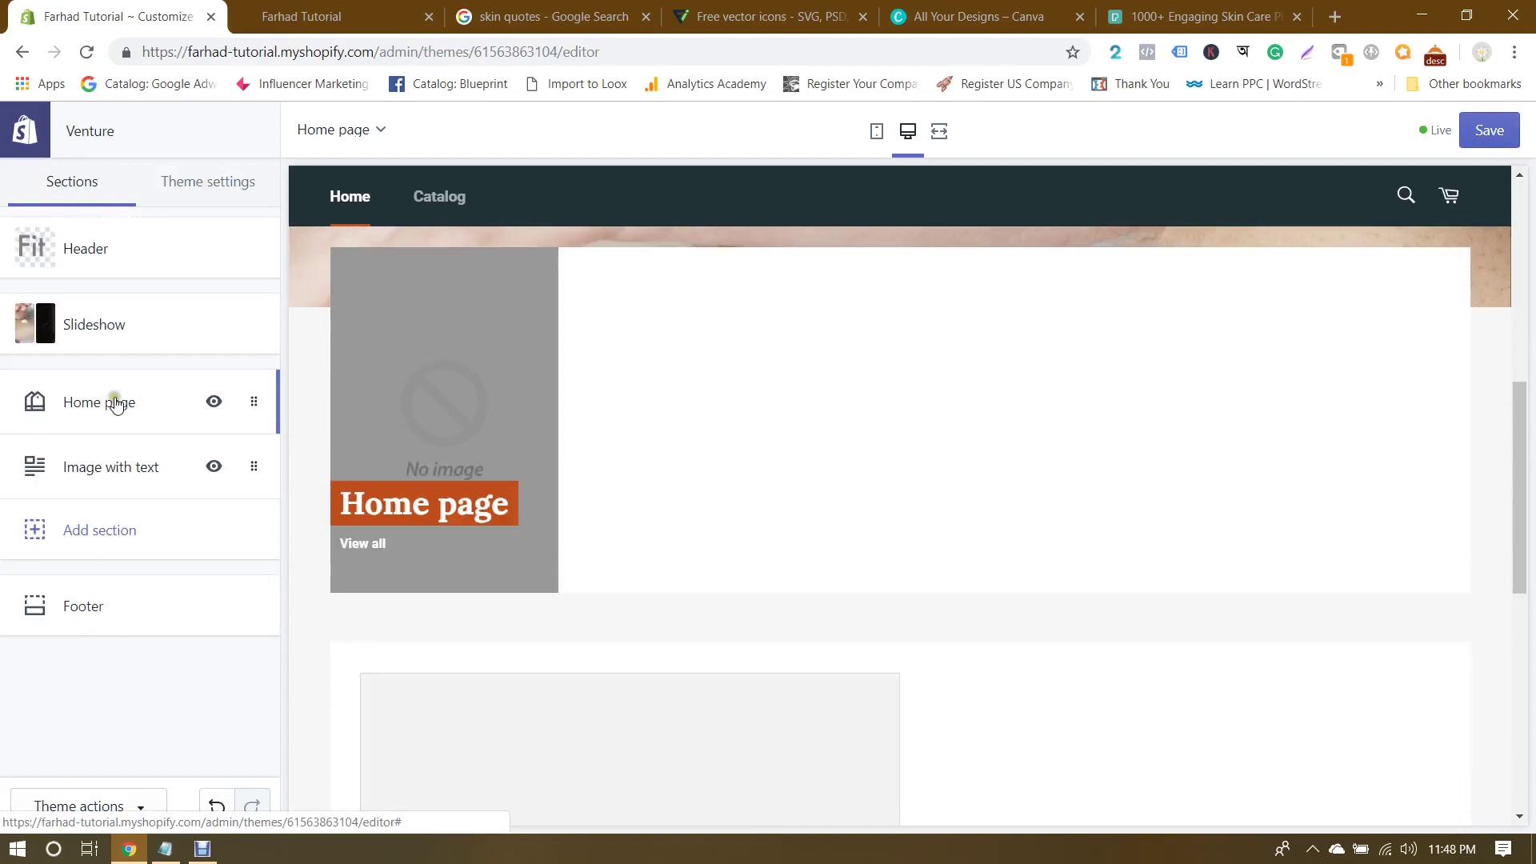
click(105, 509)
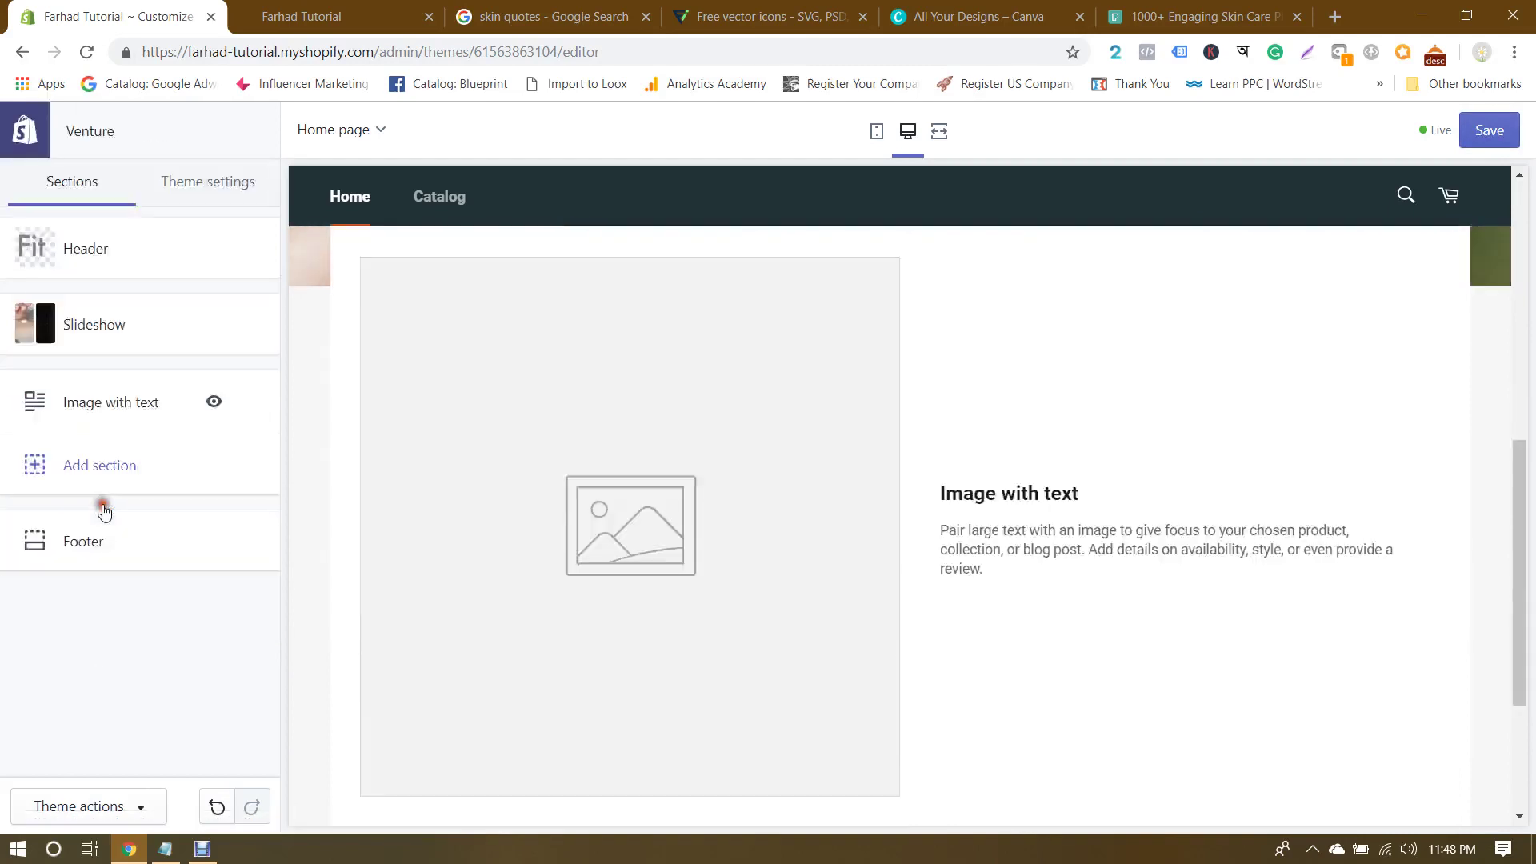
click(108, 402)
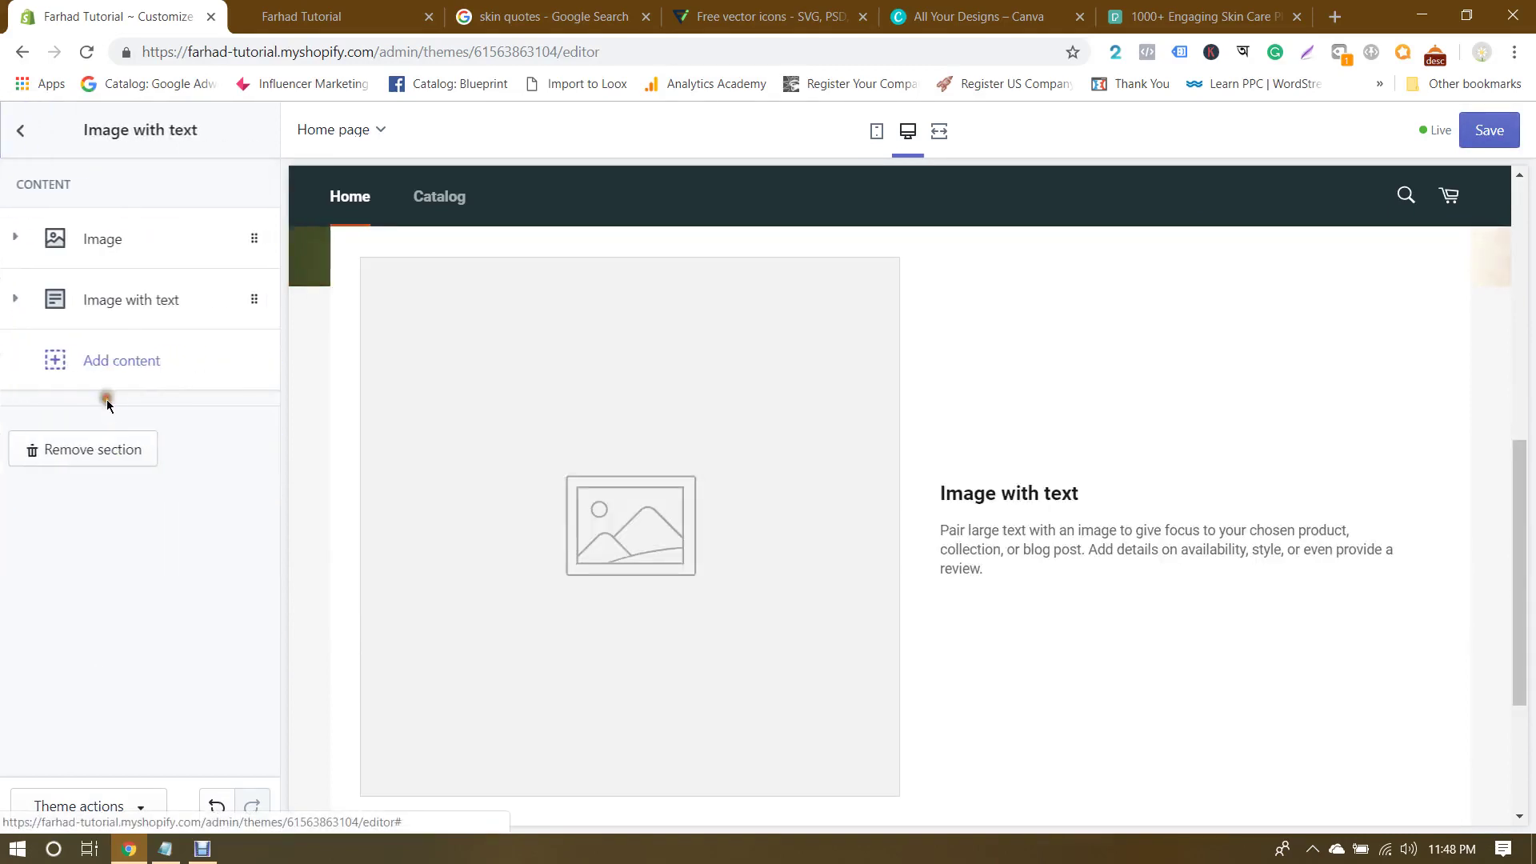
click(120, 453)
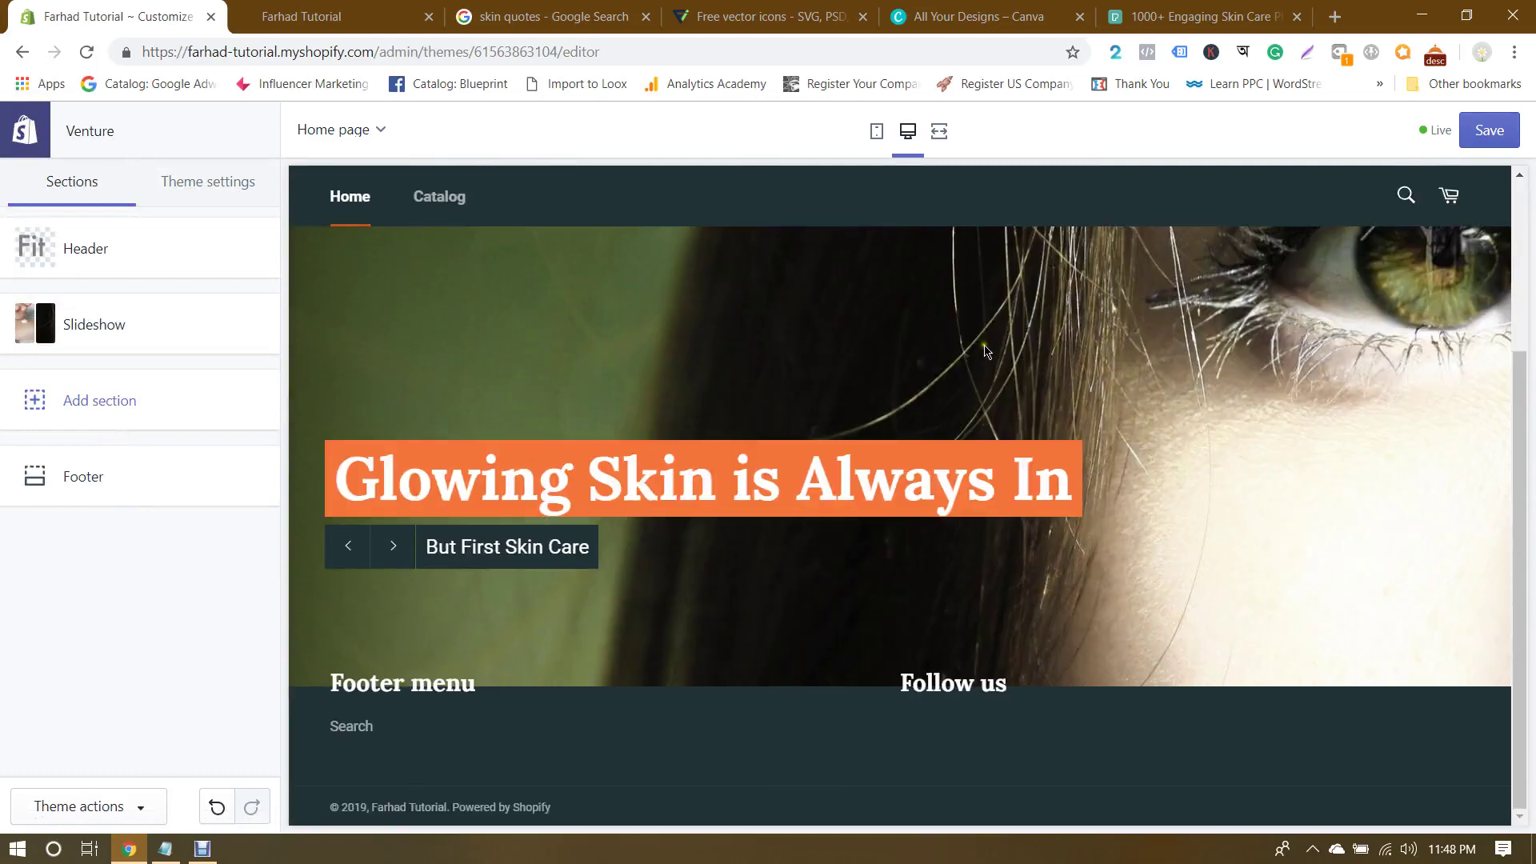
Step: Browse the Add section catalogue and preview a three-column Collection list section
click(110, 409)
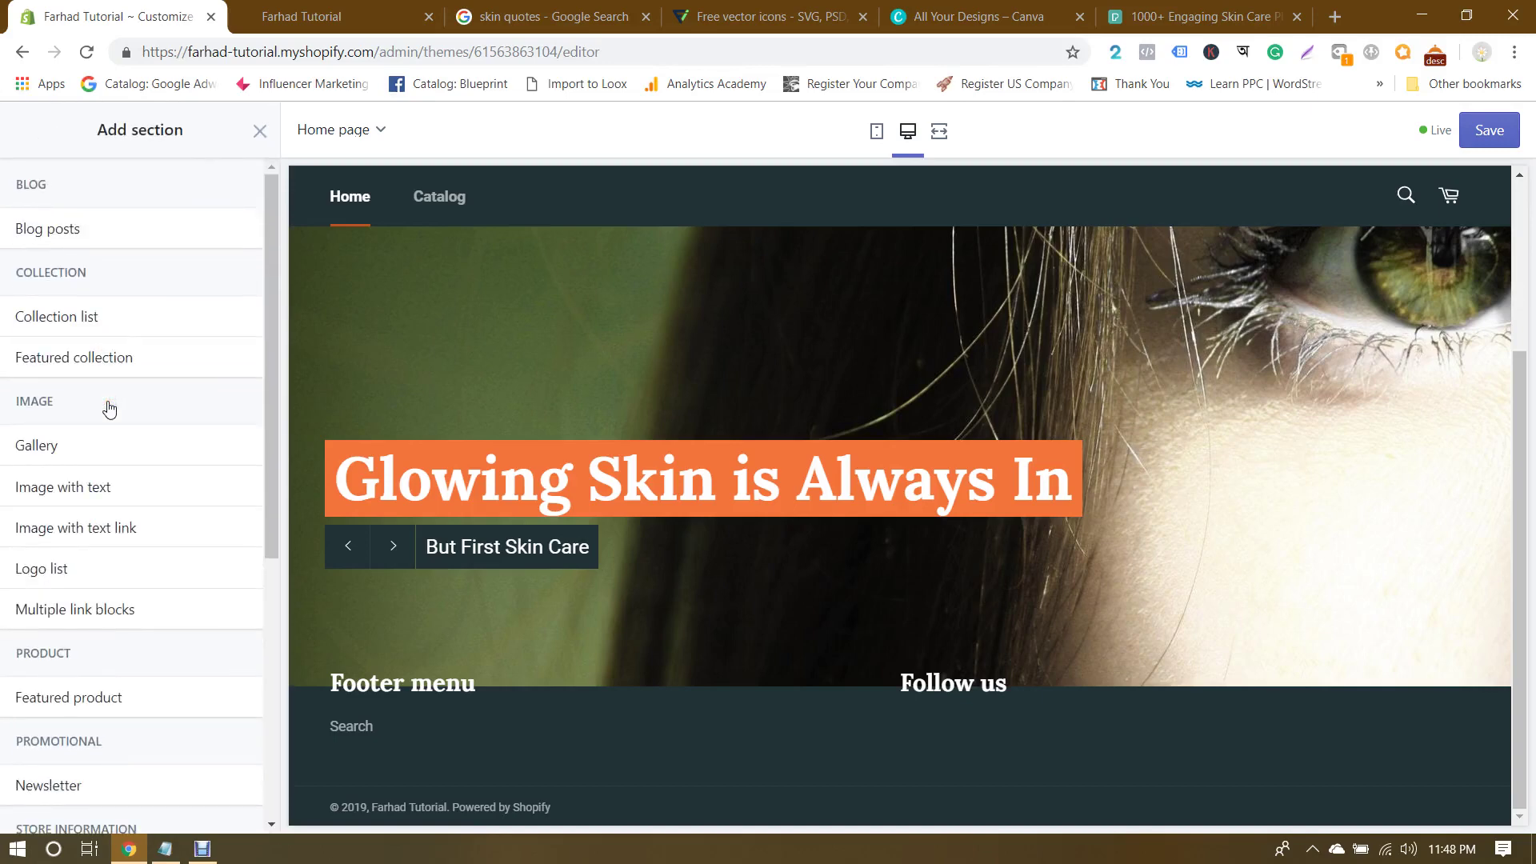
scroll(109, 409, down, 6)
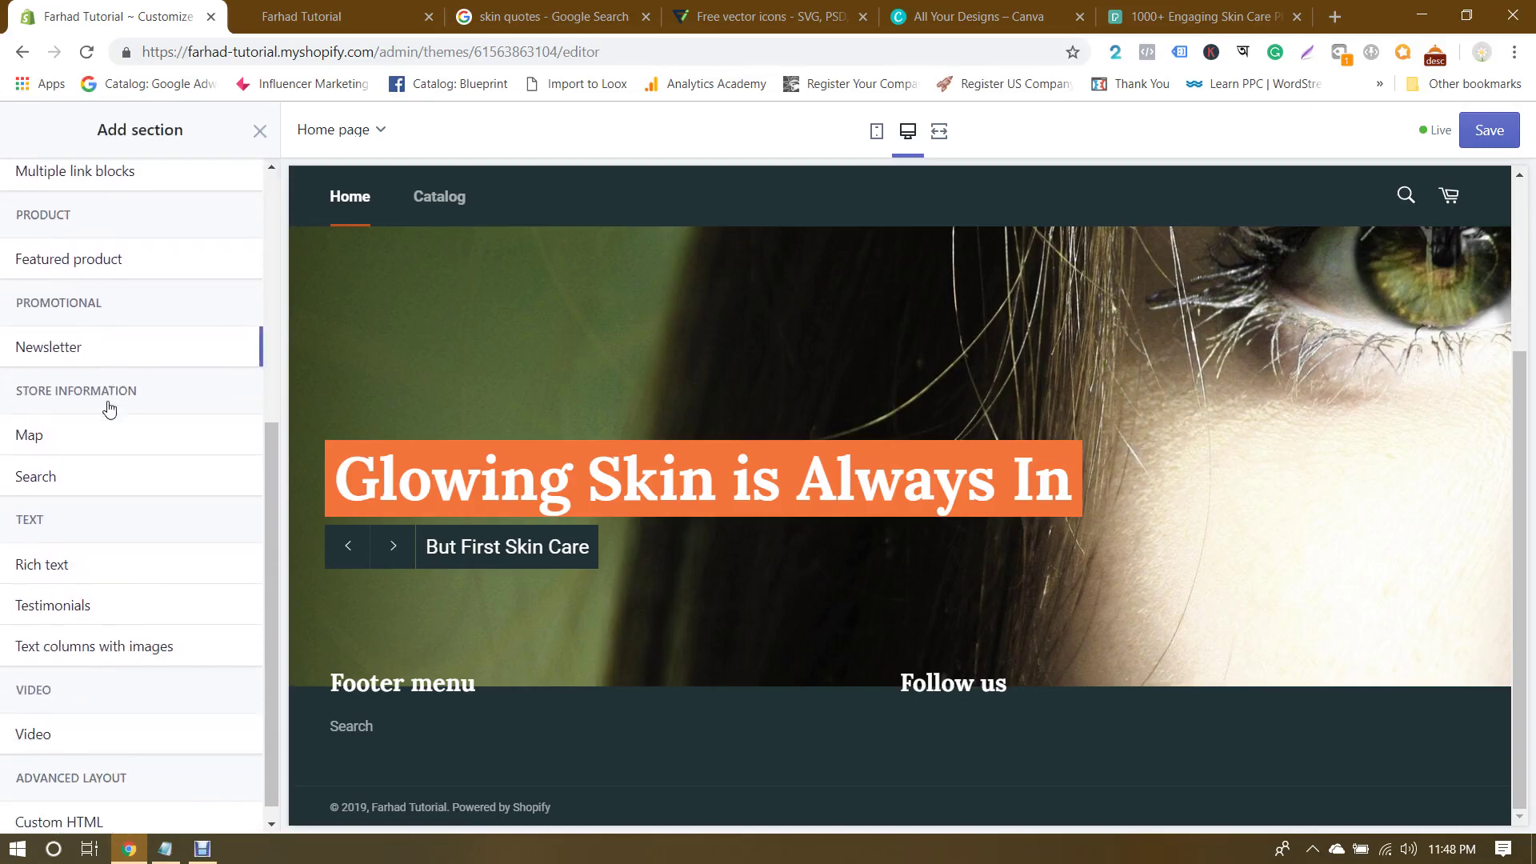
scroll(110, 409, up, 6)
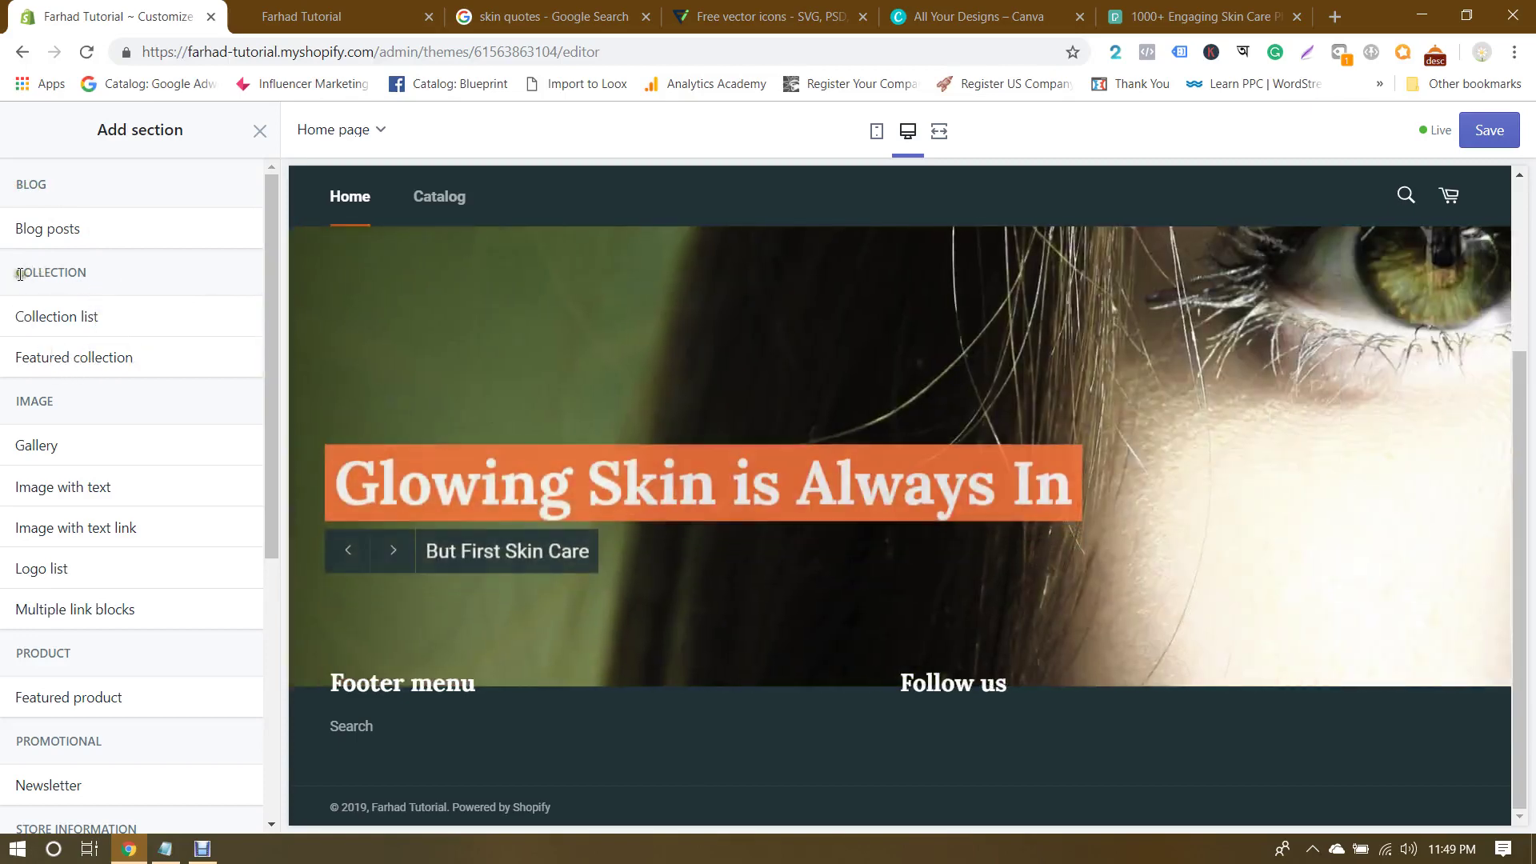
drag(13, 272, 126, 271)
click(126, 271)
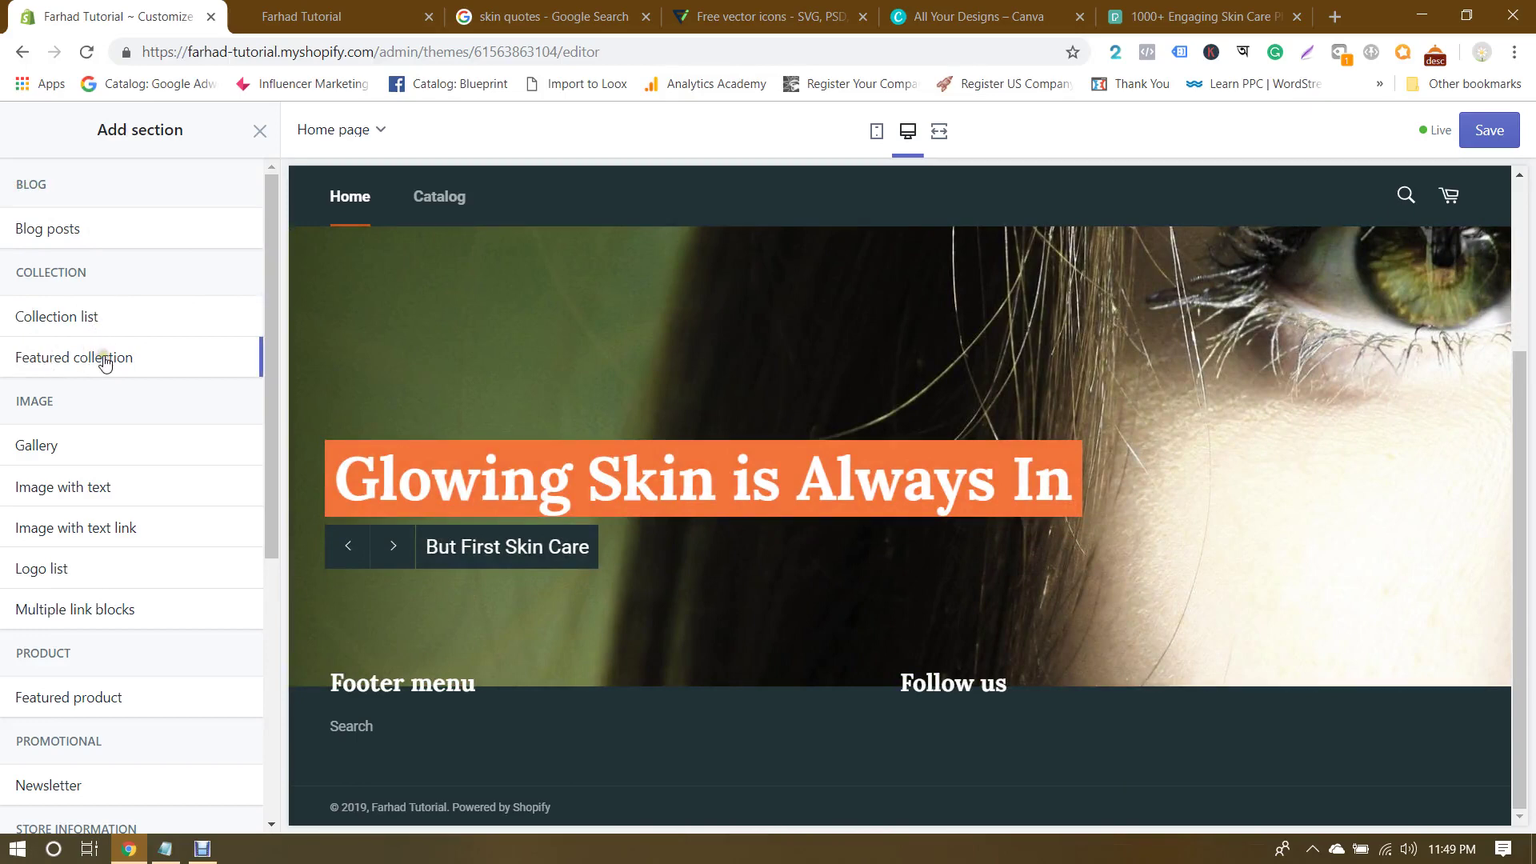
scroll(104, 360, down, 2)
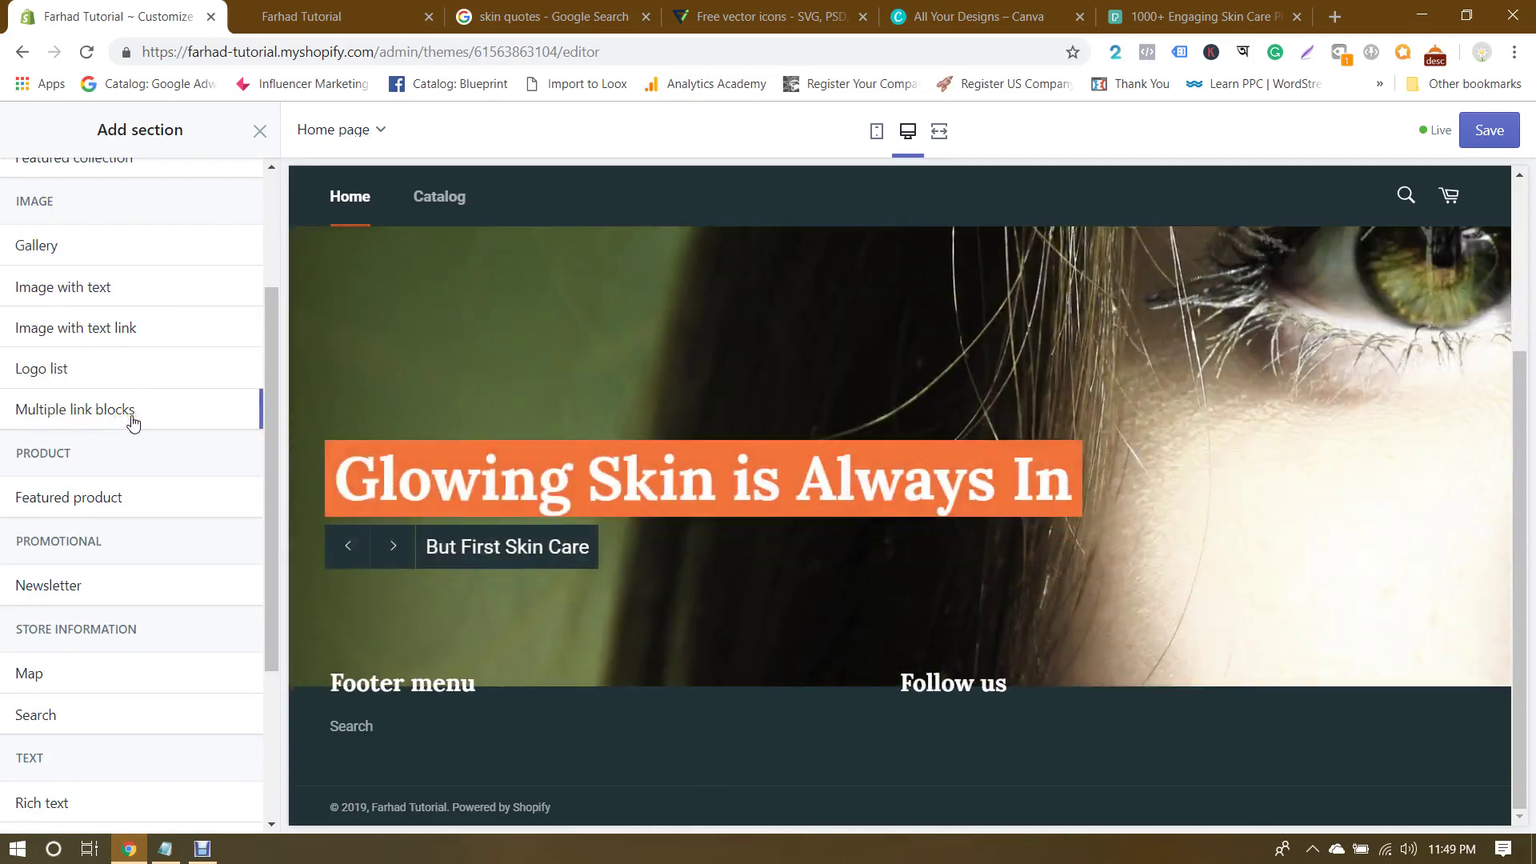
scroll(118, 416, down, 1)
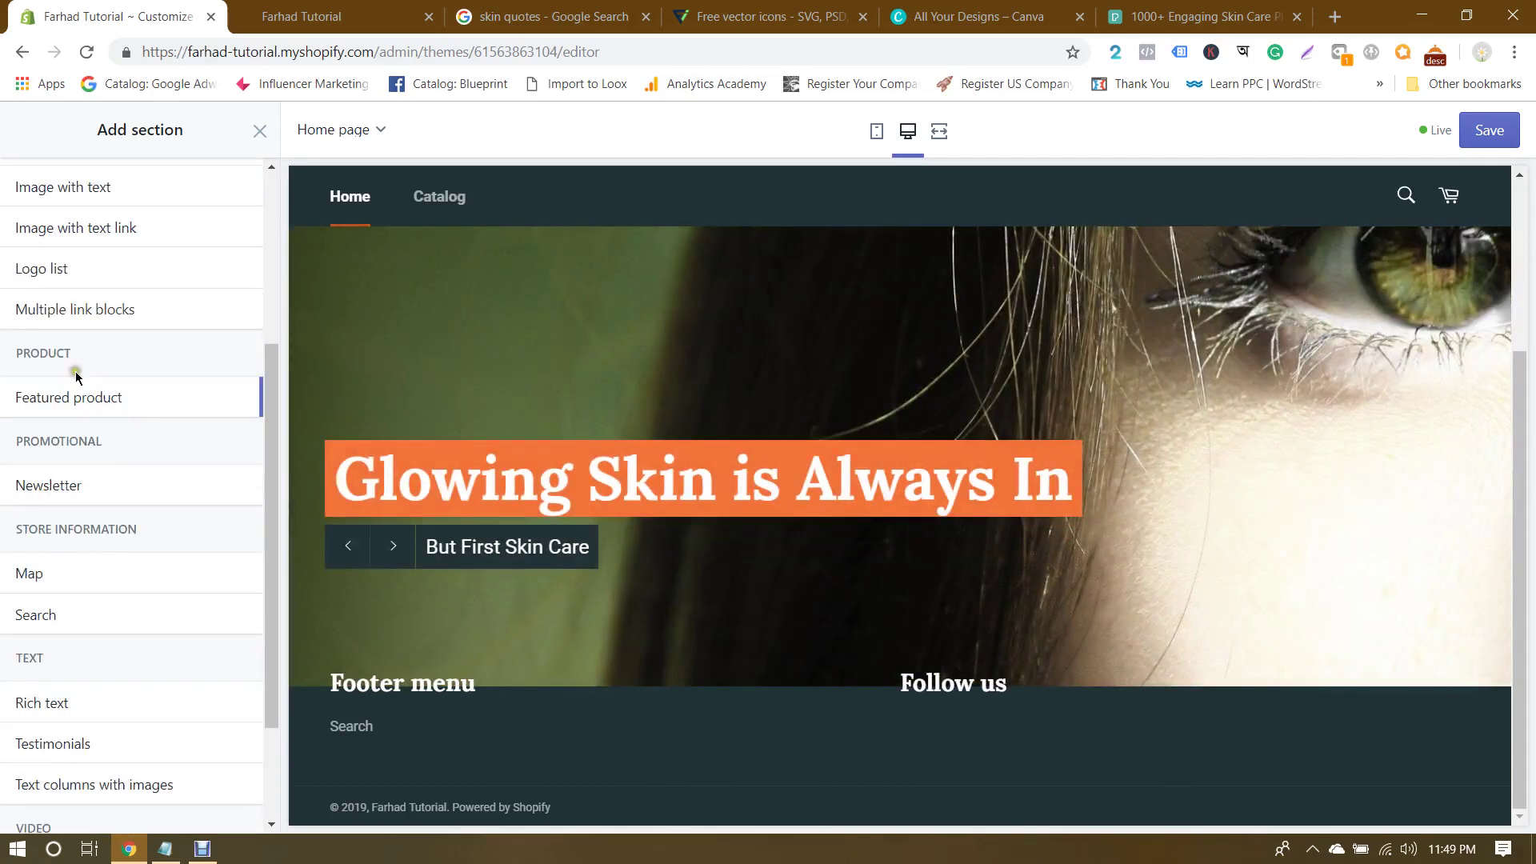
scroll(163, 397, down, 1)
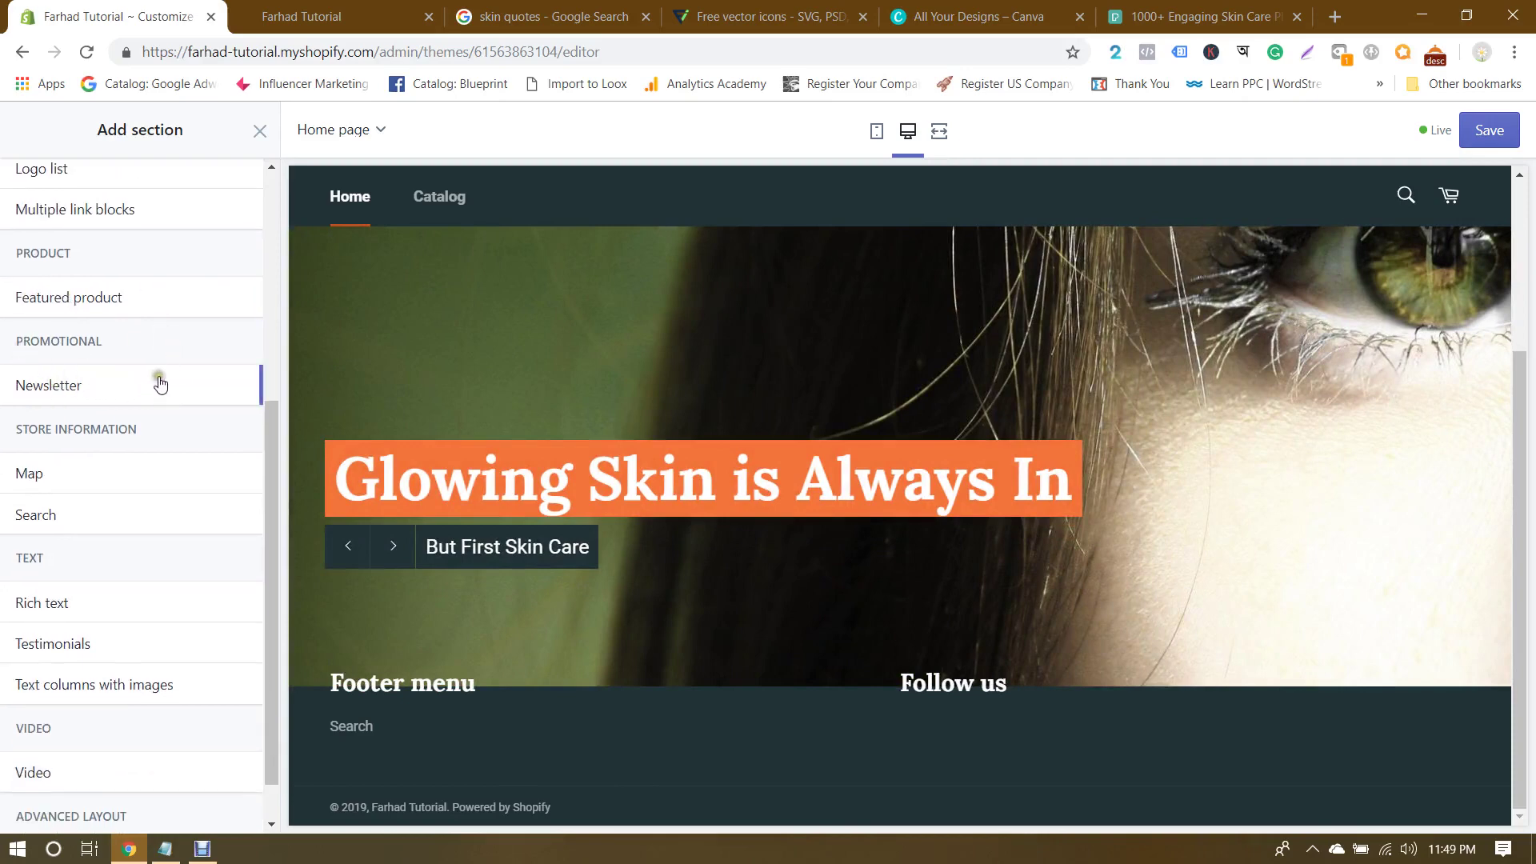
scroll(160, 384, down, 1)
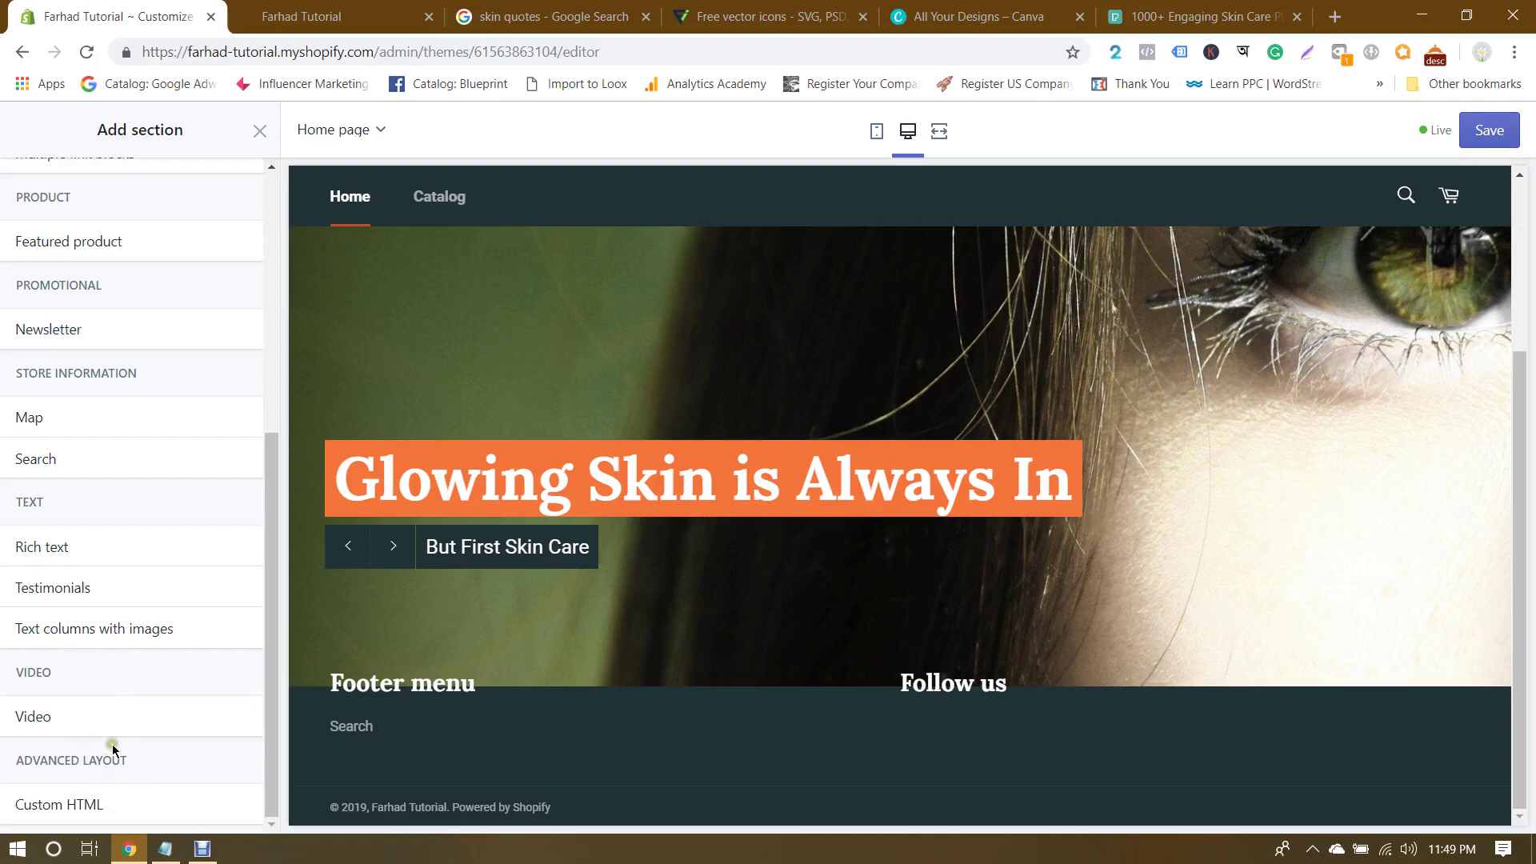
scroll(146, 779, up, 5)
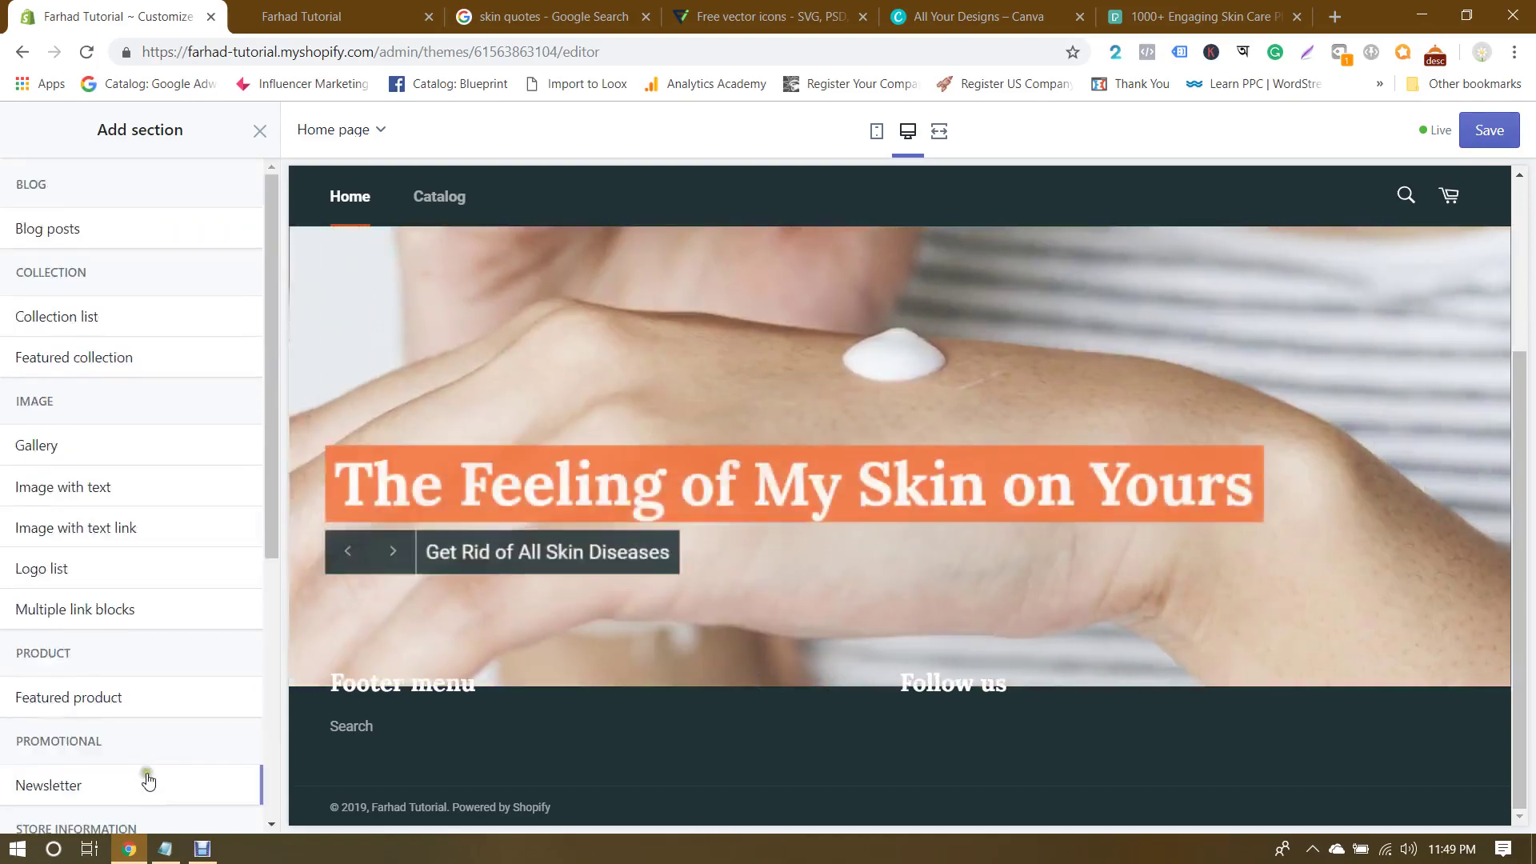
mouse_move(60, 317)
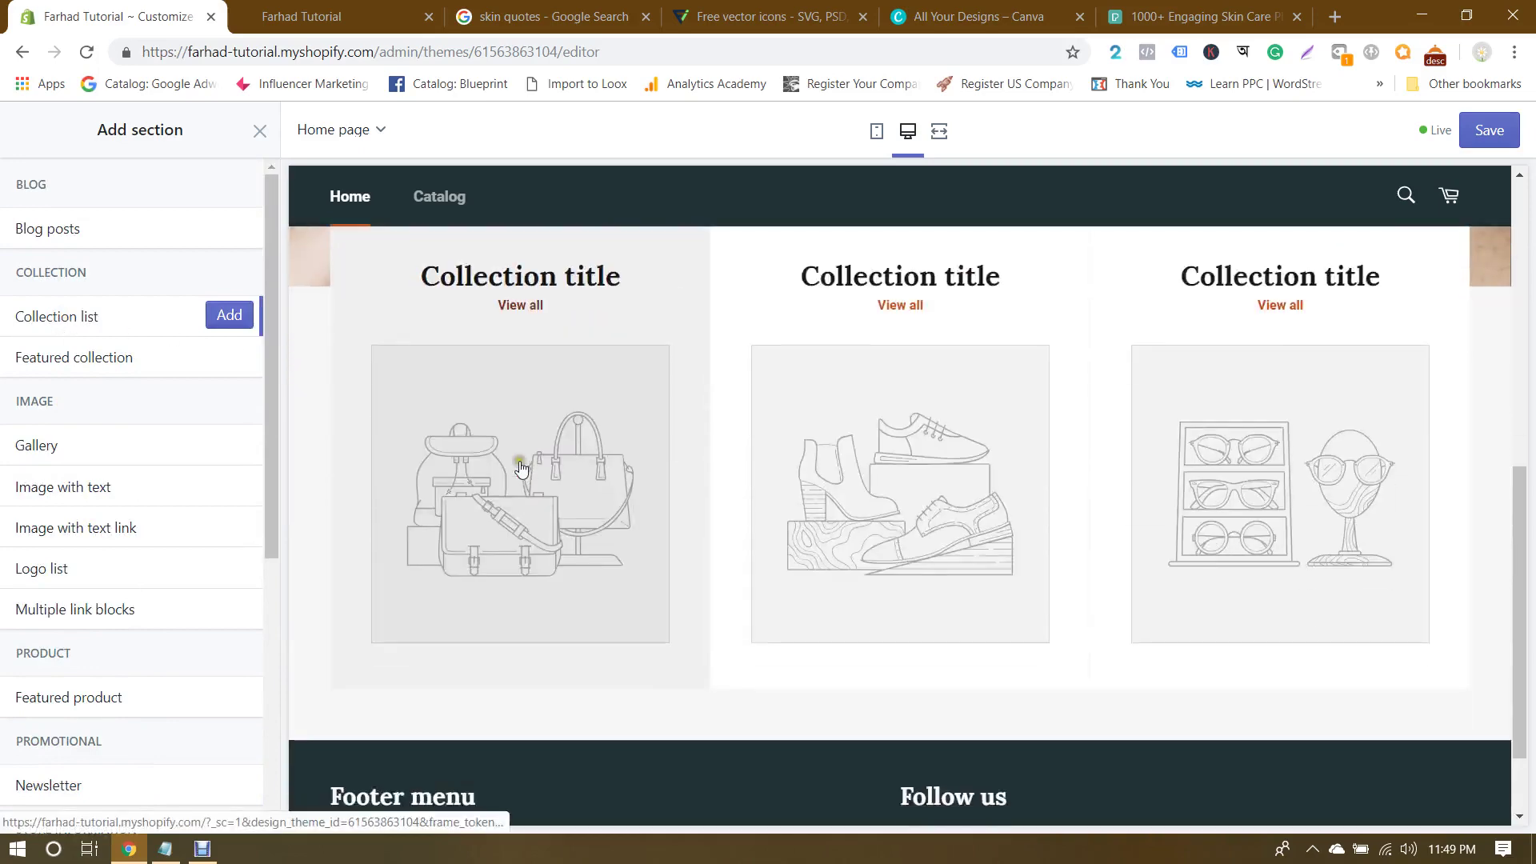
Step: Add a Collection list section to the home page and expand its first collection block
click(133, 325)
click(229, 315)
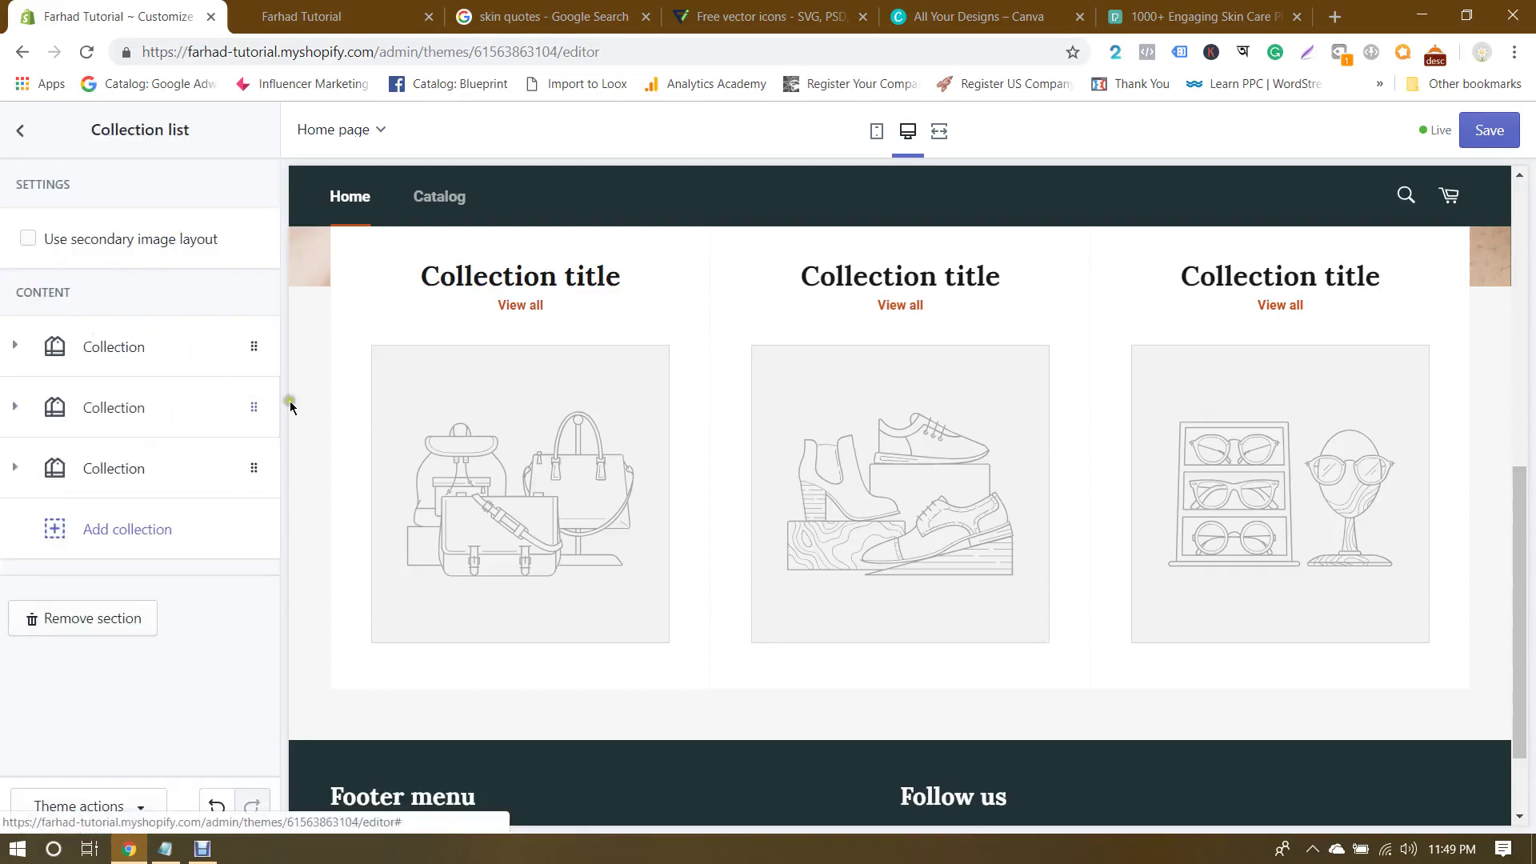
scroll(712, 420, up, 2)
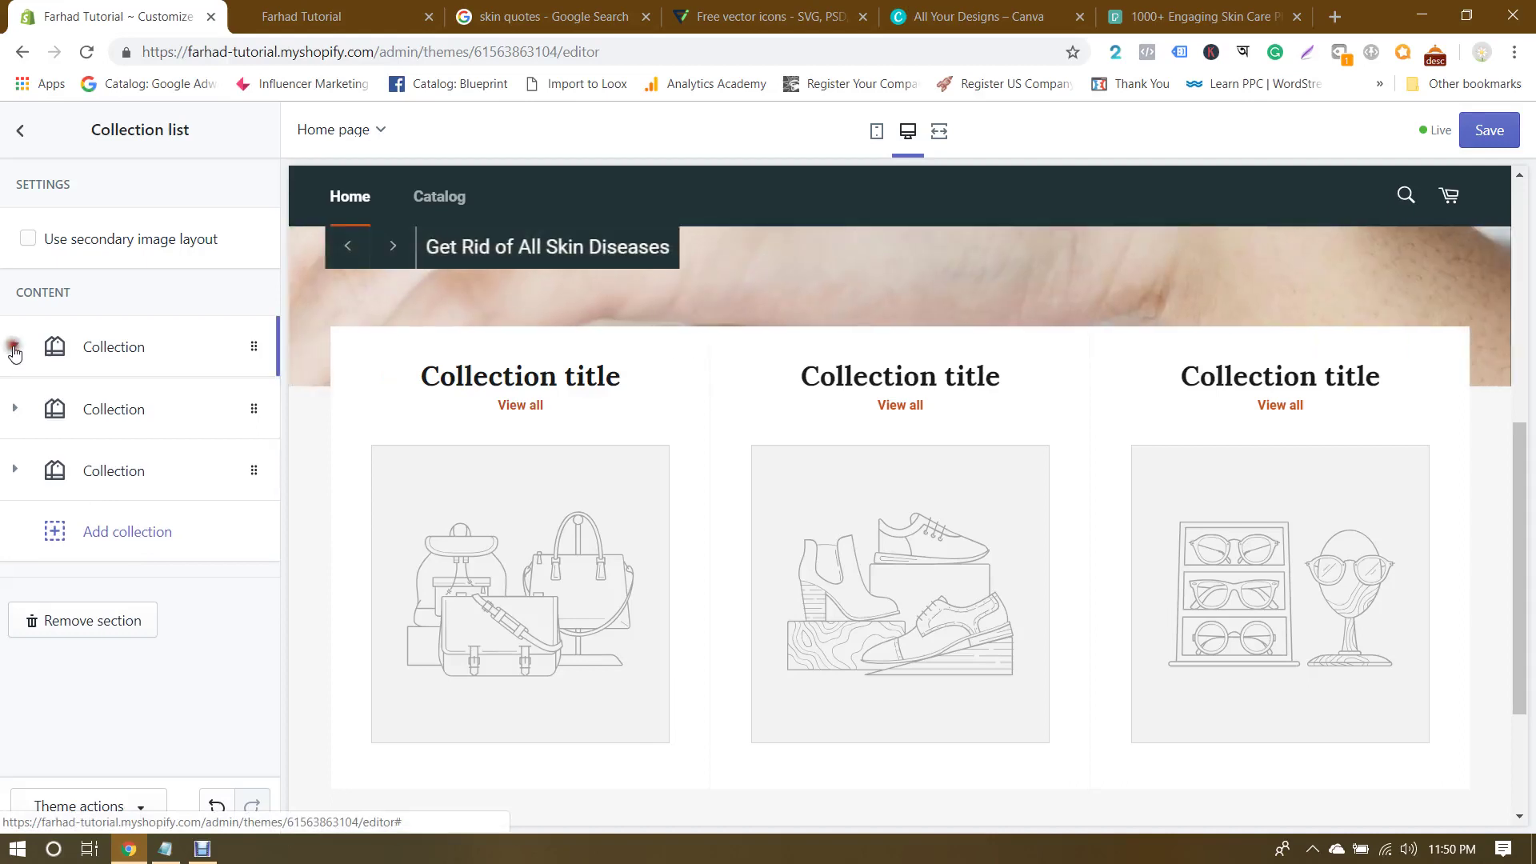
click(14, 348)
click(14, 349)
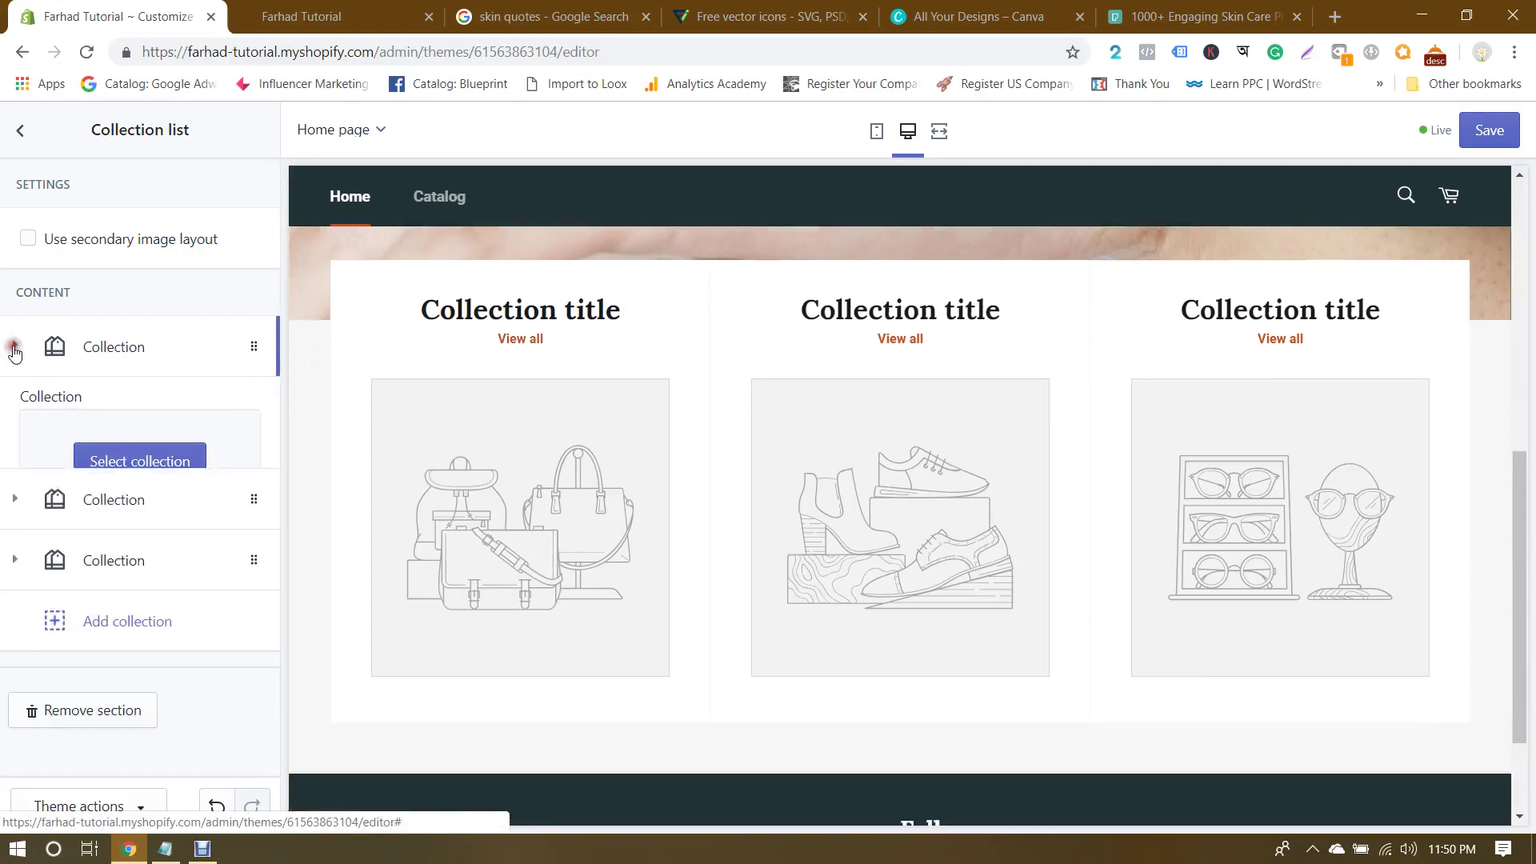
click(15, 349)
click(15, 349)
click(14, 349)
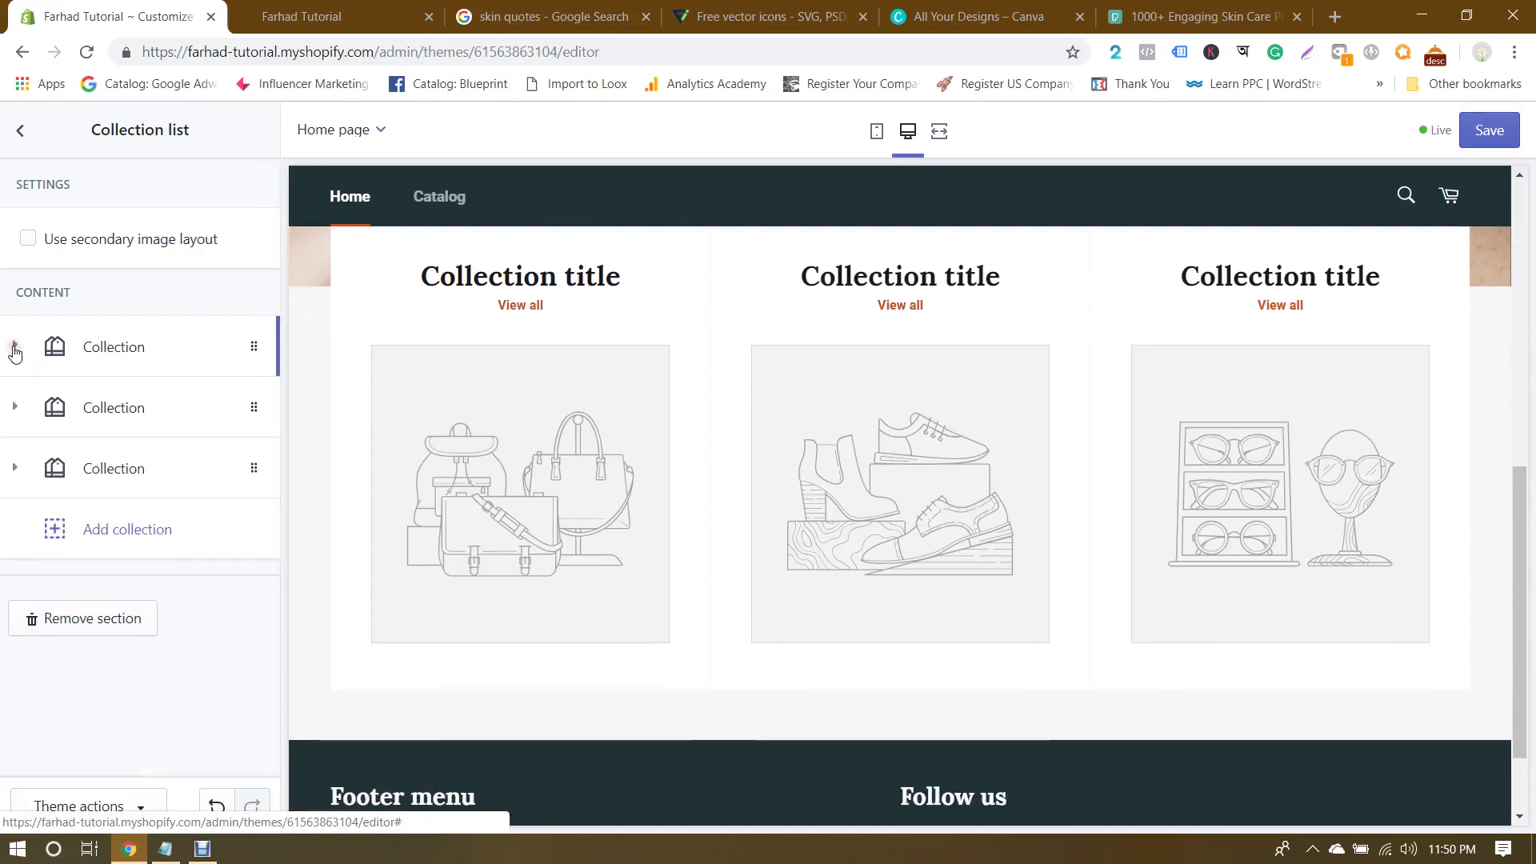
click(15, 349)
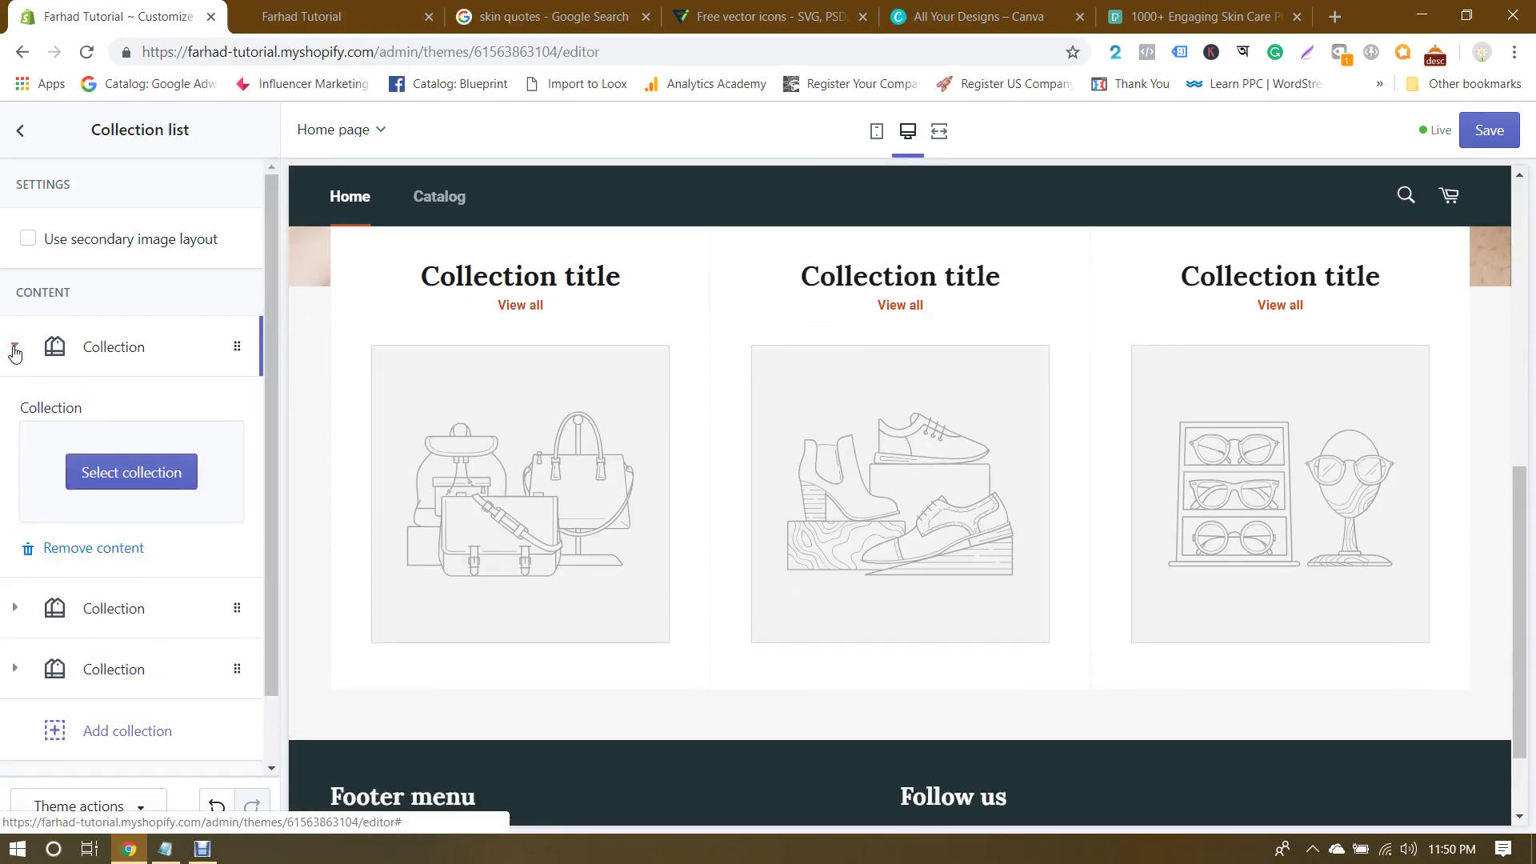
Step: Open the collection picker without choosing one, then save the theme changes and return to Sections
click(181, 476)
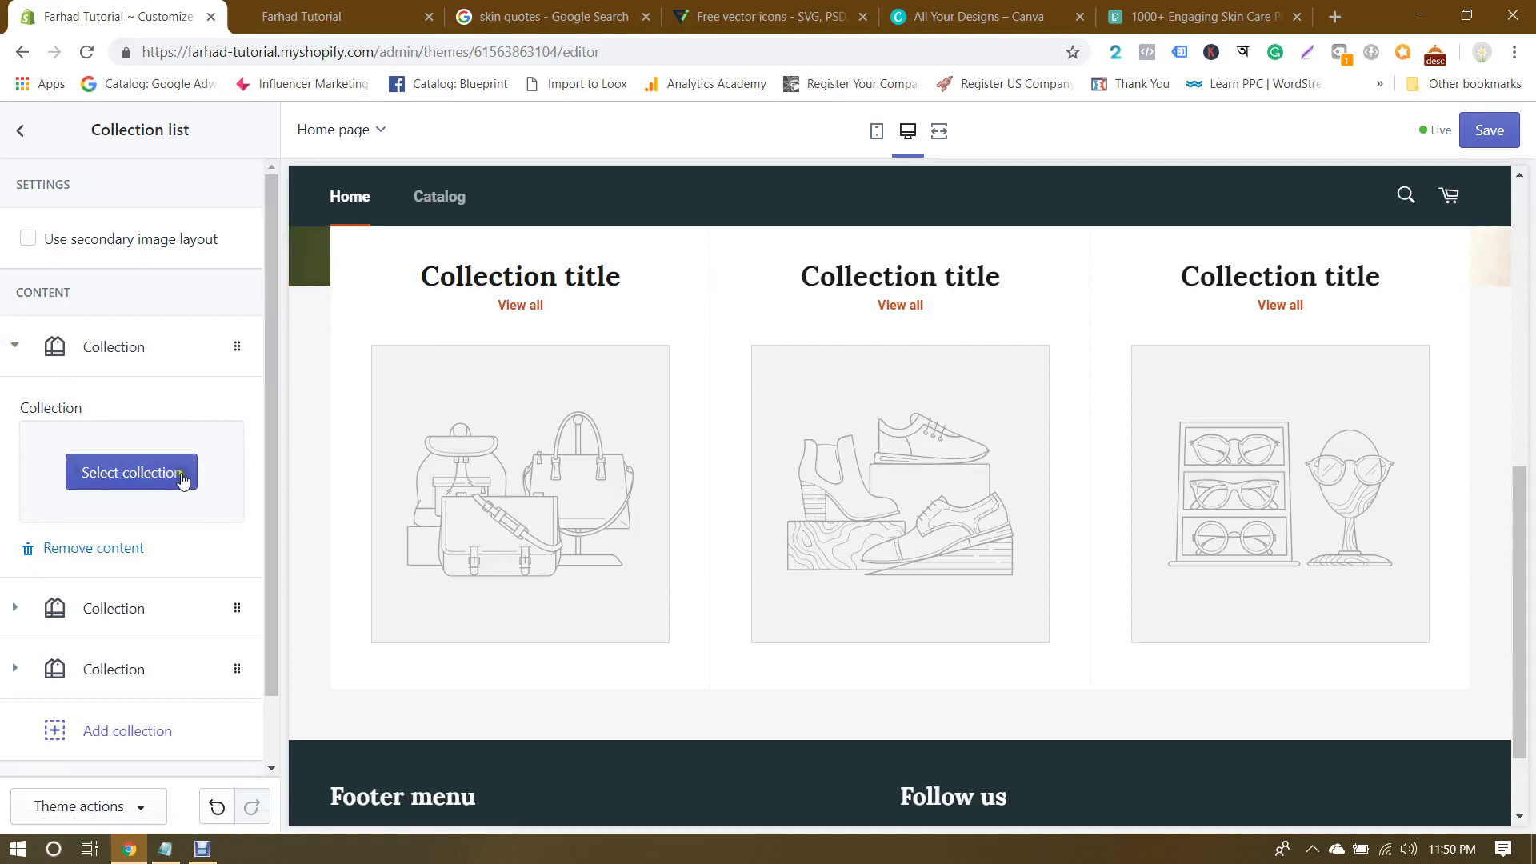
click(143, 472)
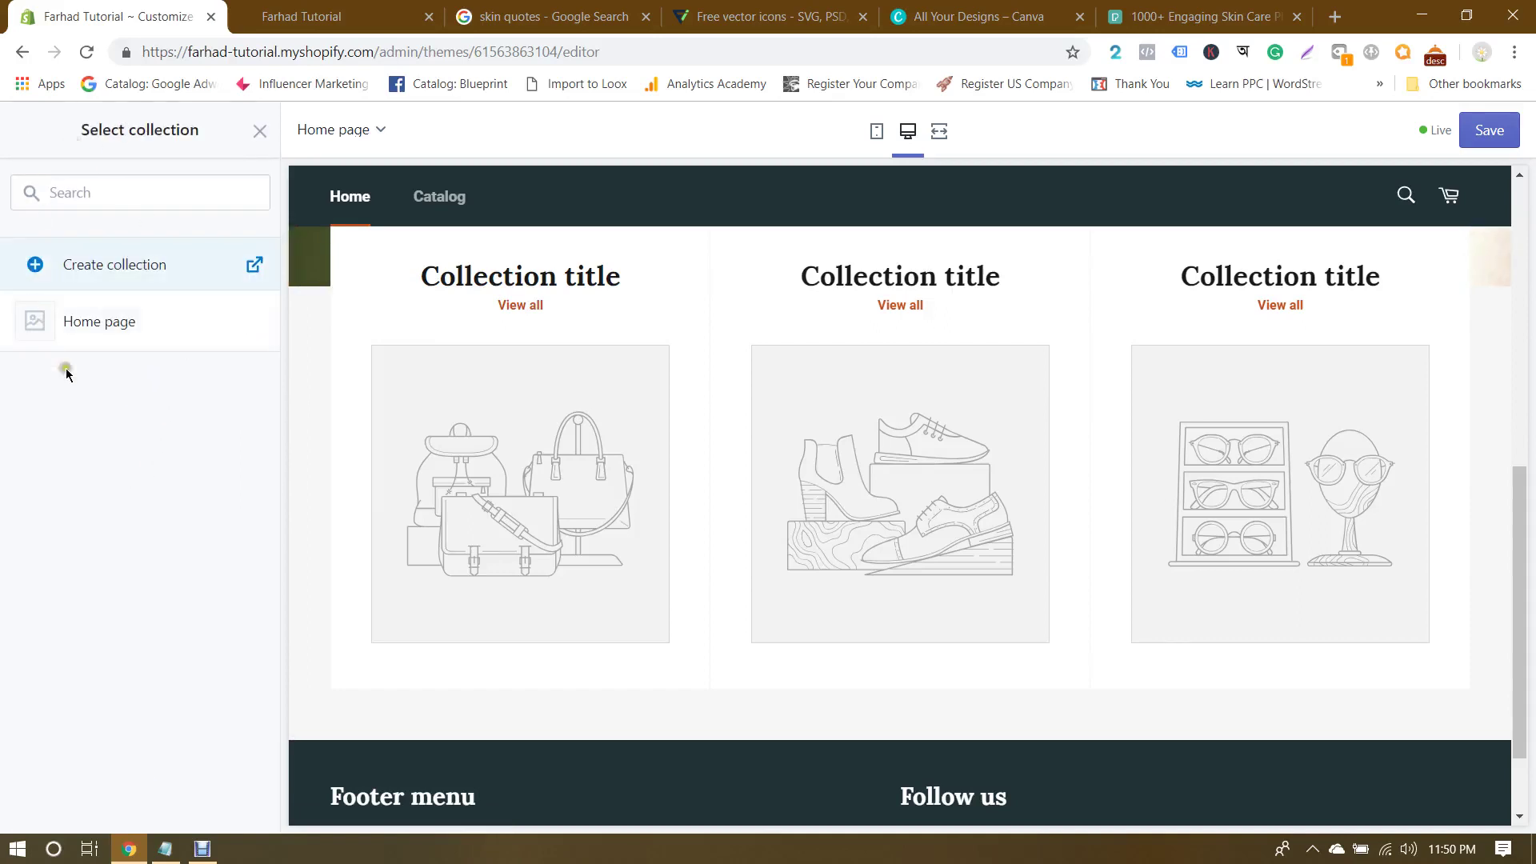
click(259, 131)
click(16, 344)
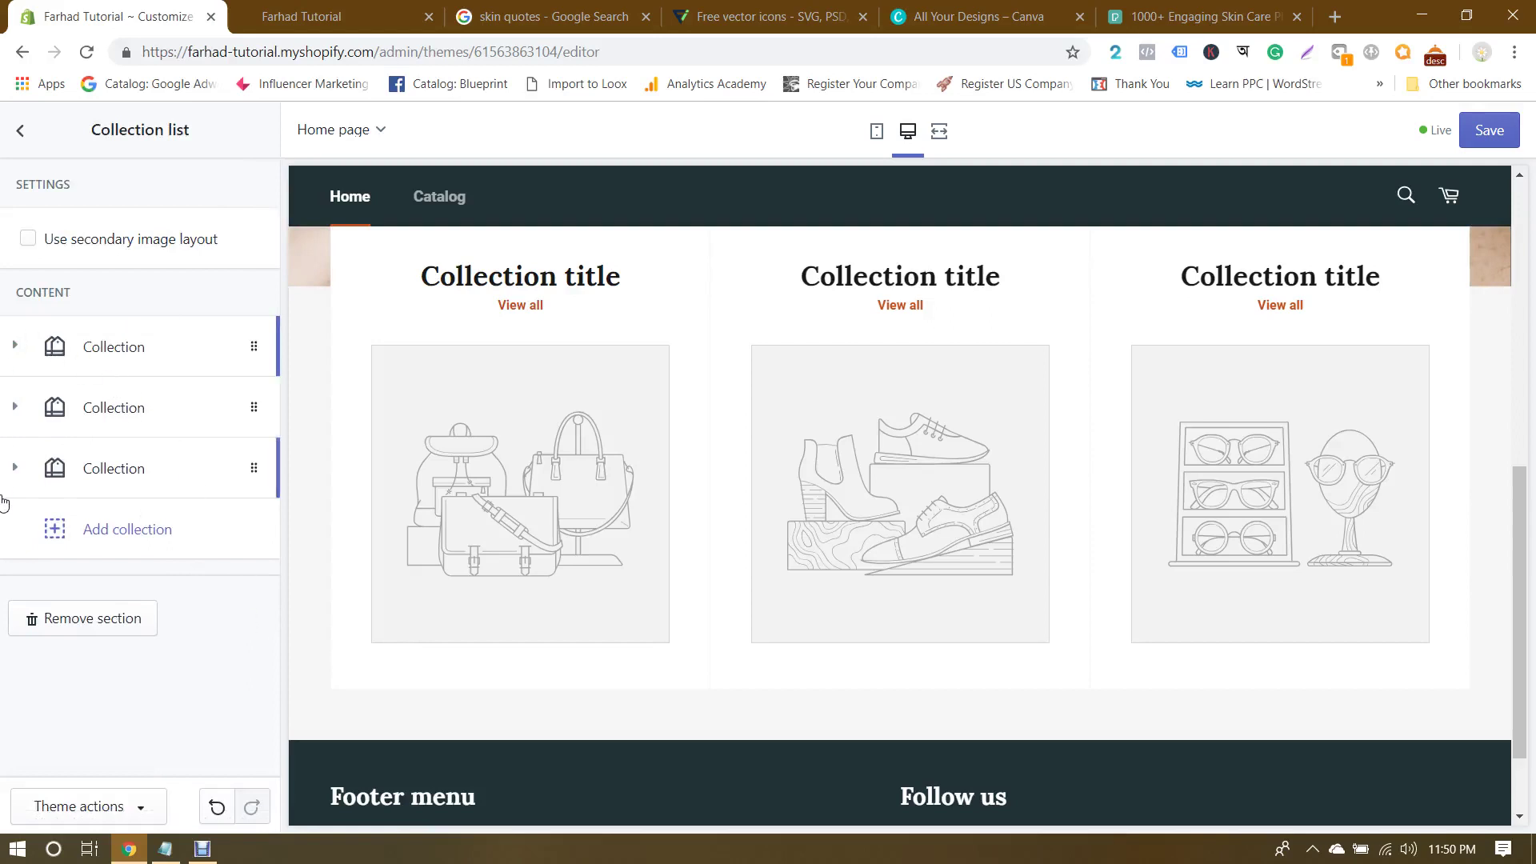
click(172, 488)
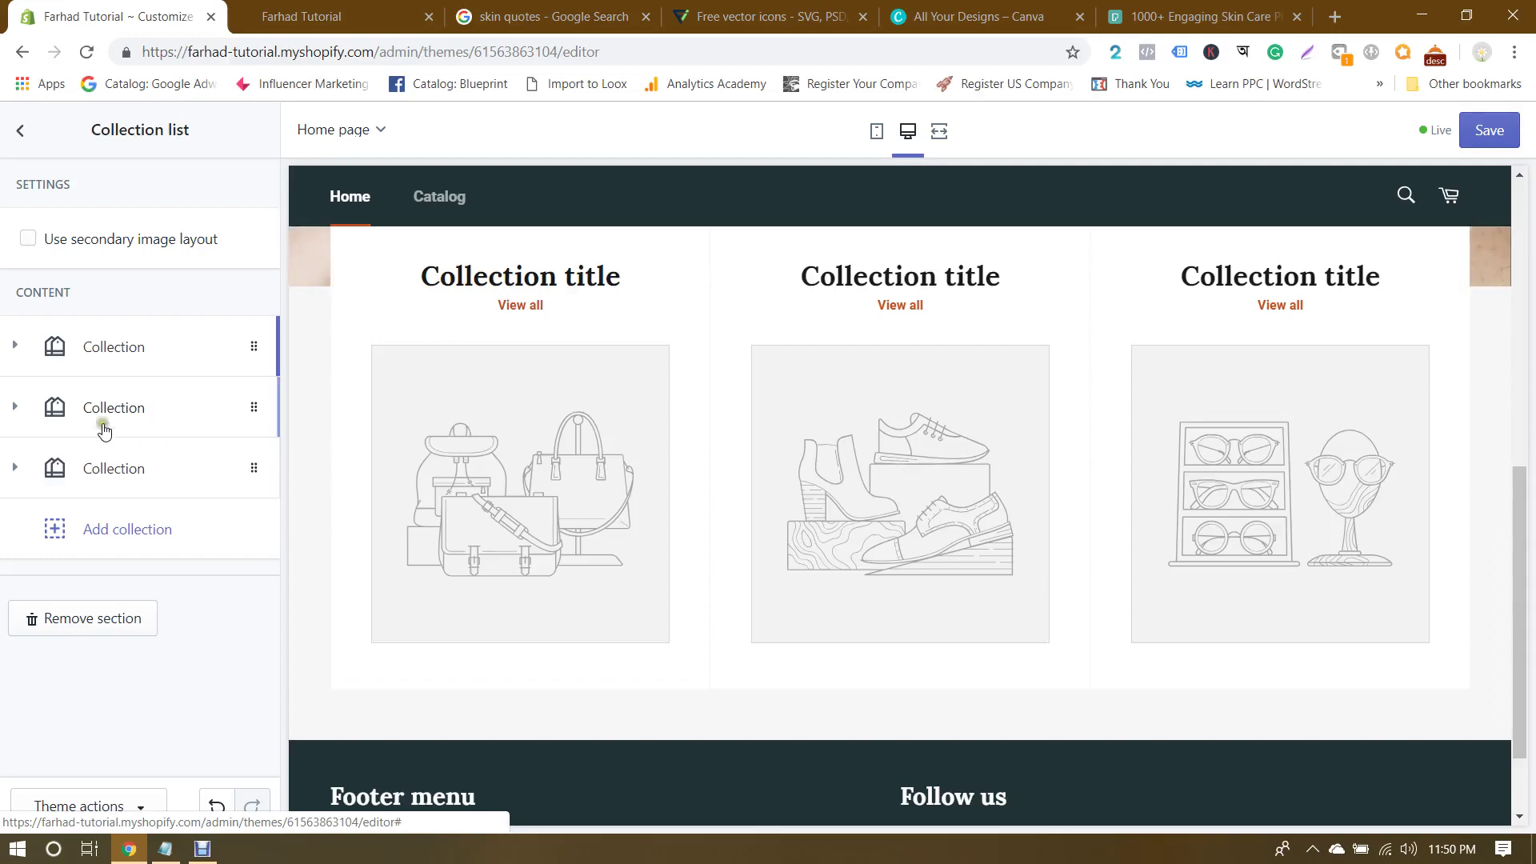
click(1491, 131)
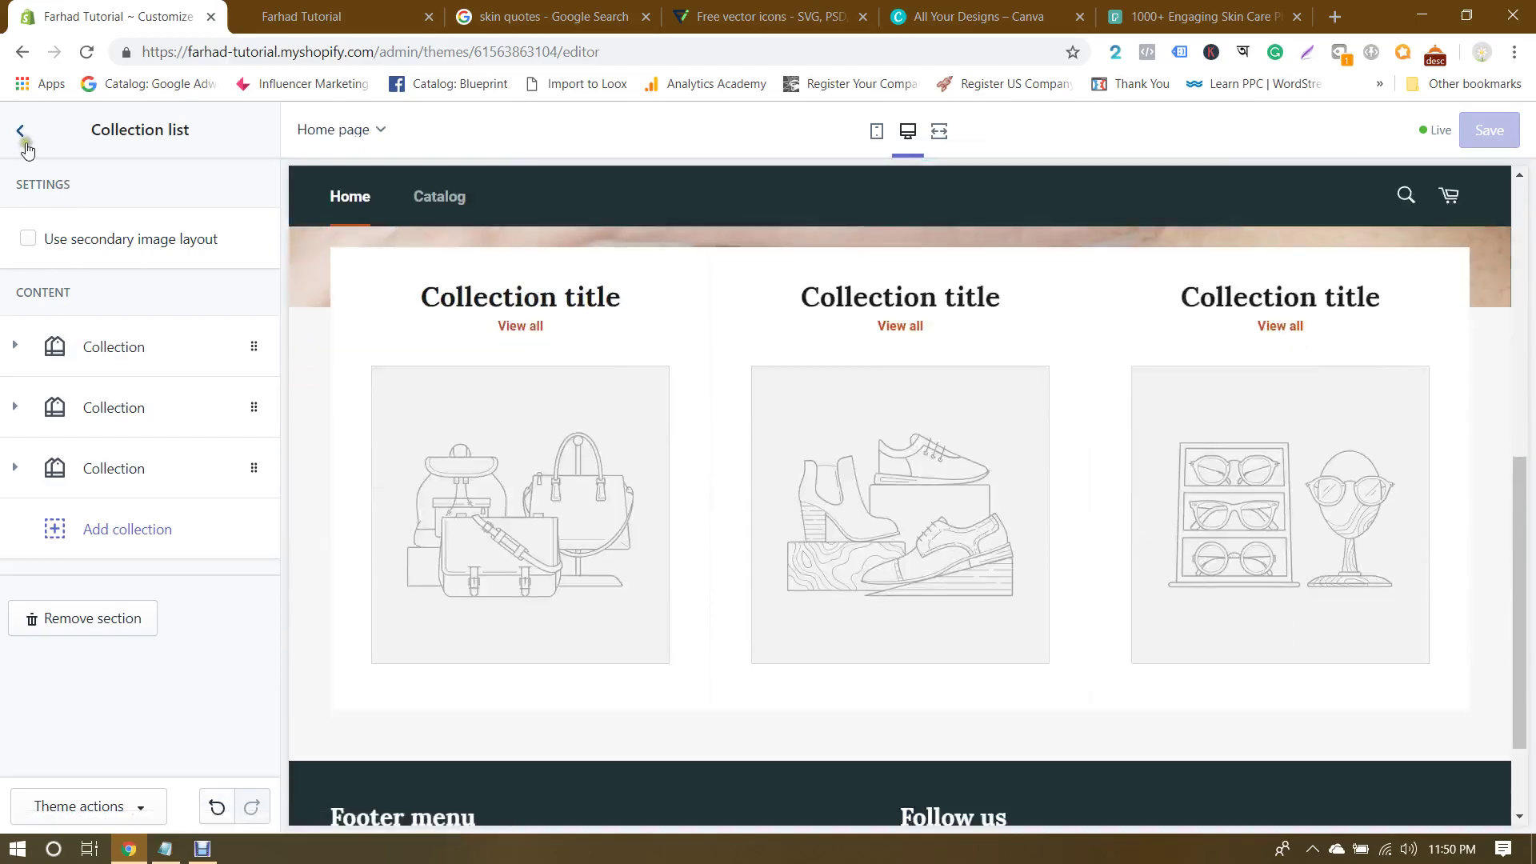
click(20, 130)
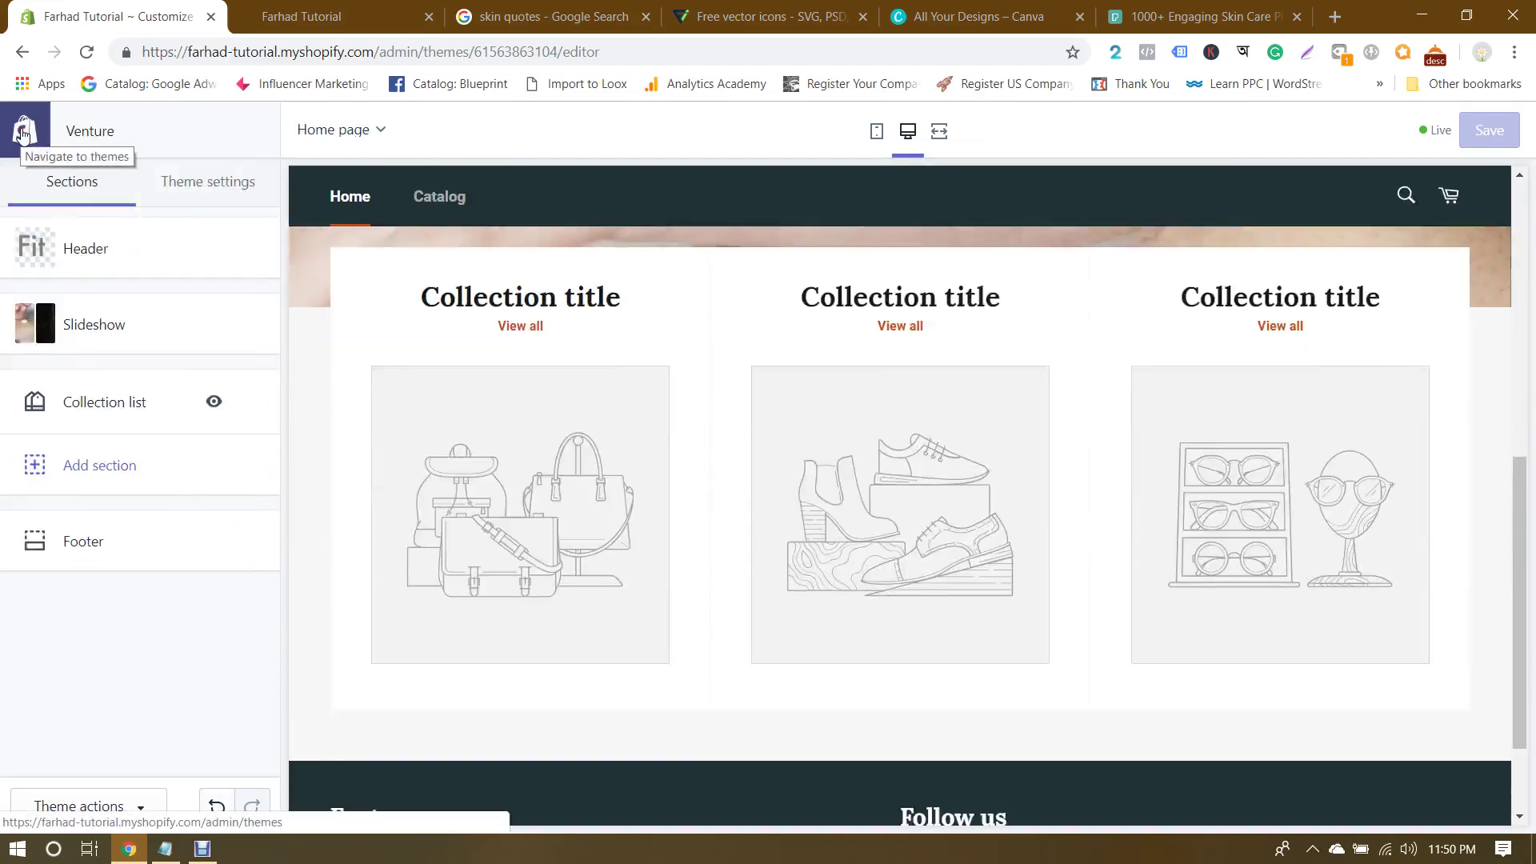
Step: Leave the theme editor and go to Products > Collections
click(21, 132)
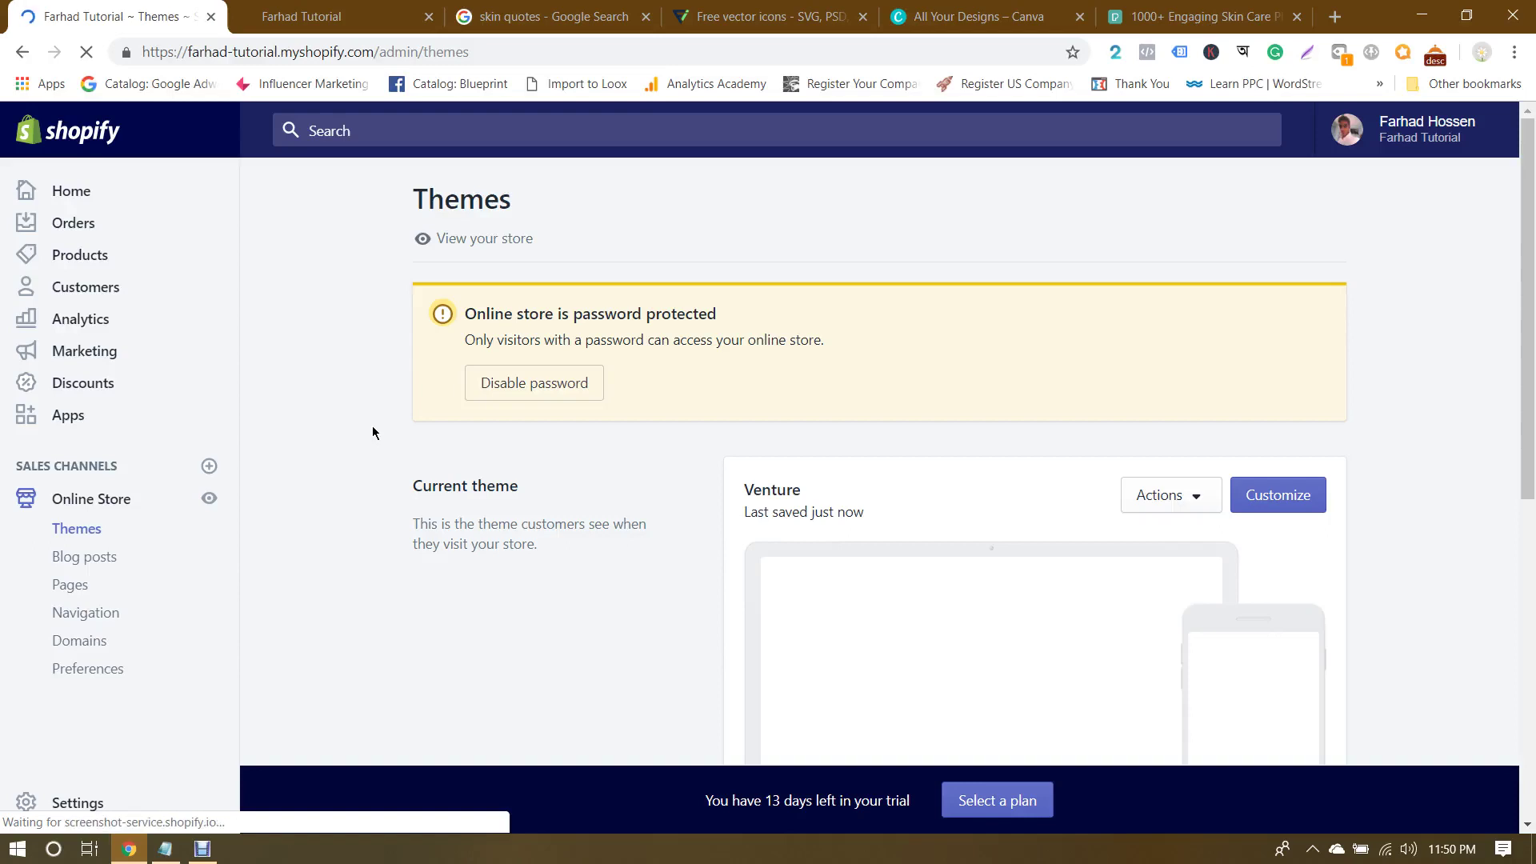
click(79, 256)
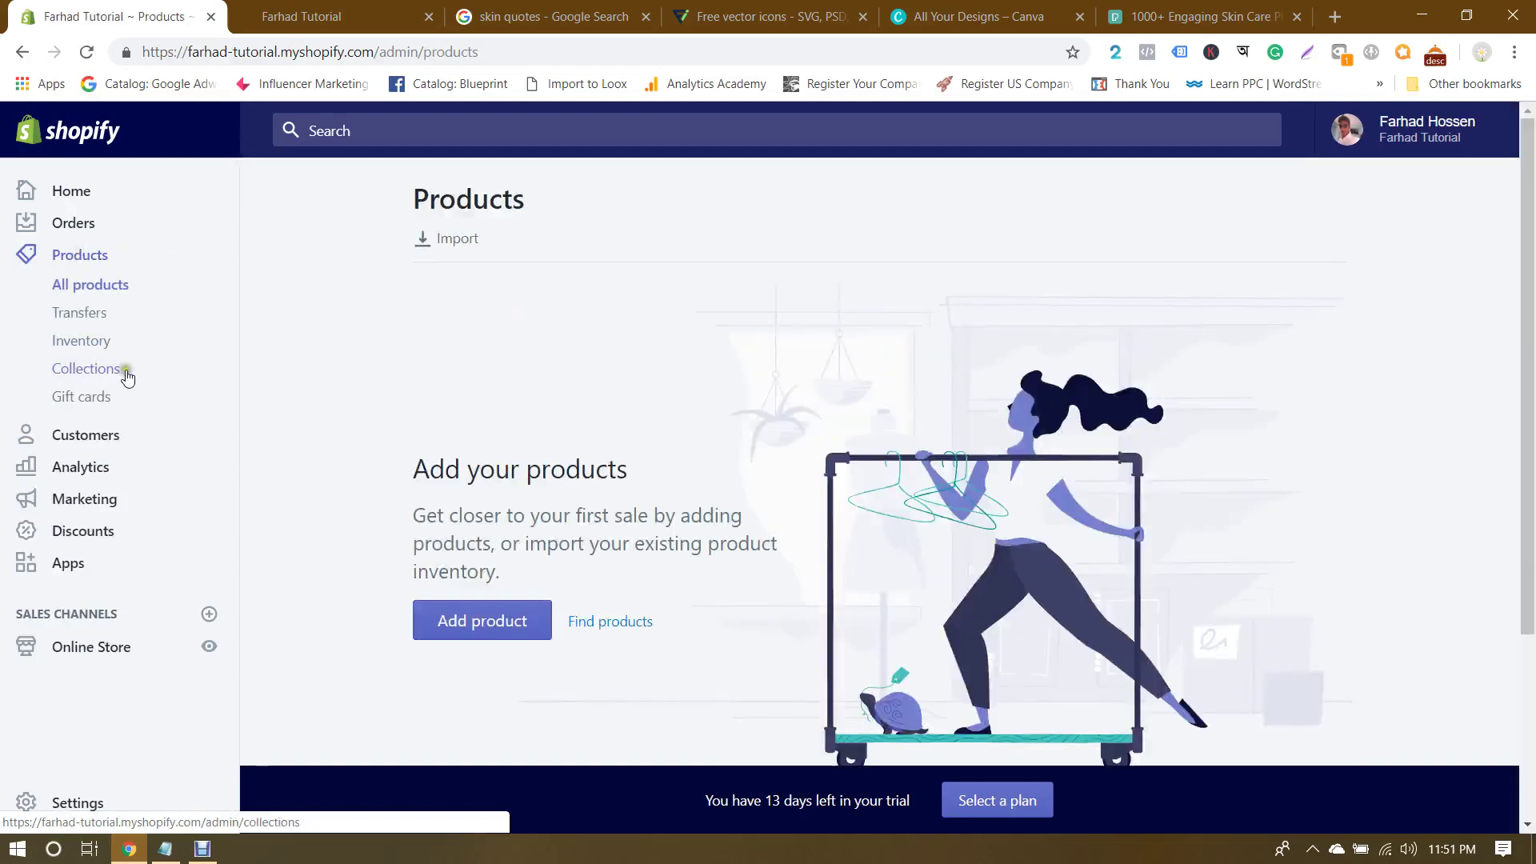
click(81, 372)
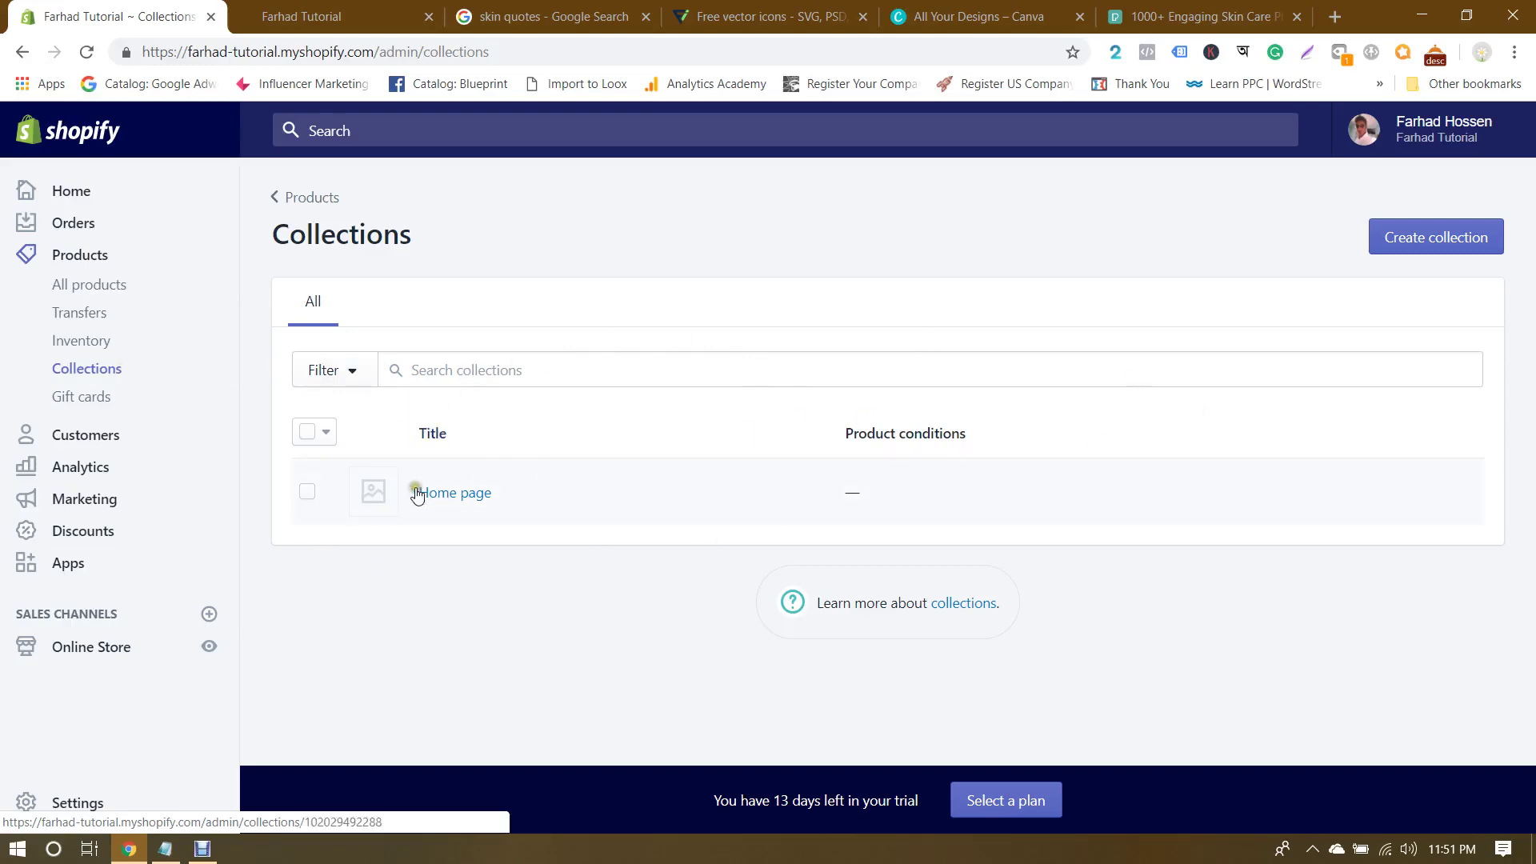
Step: Delete the Home page collection with the bulk Delete selected collections action
click(305, 495)
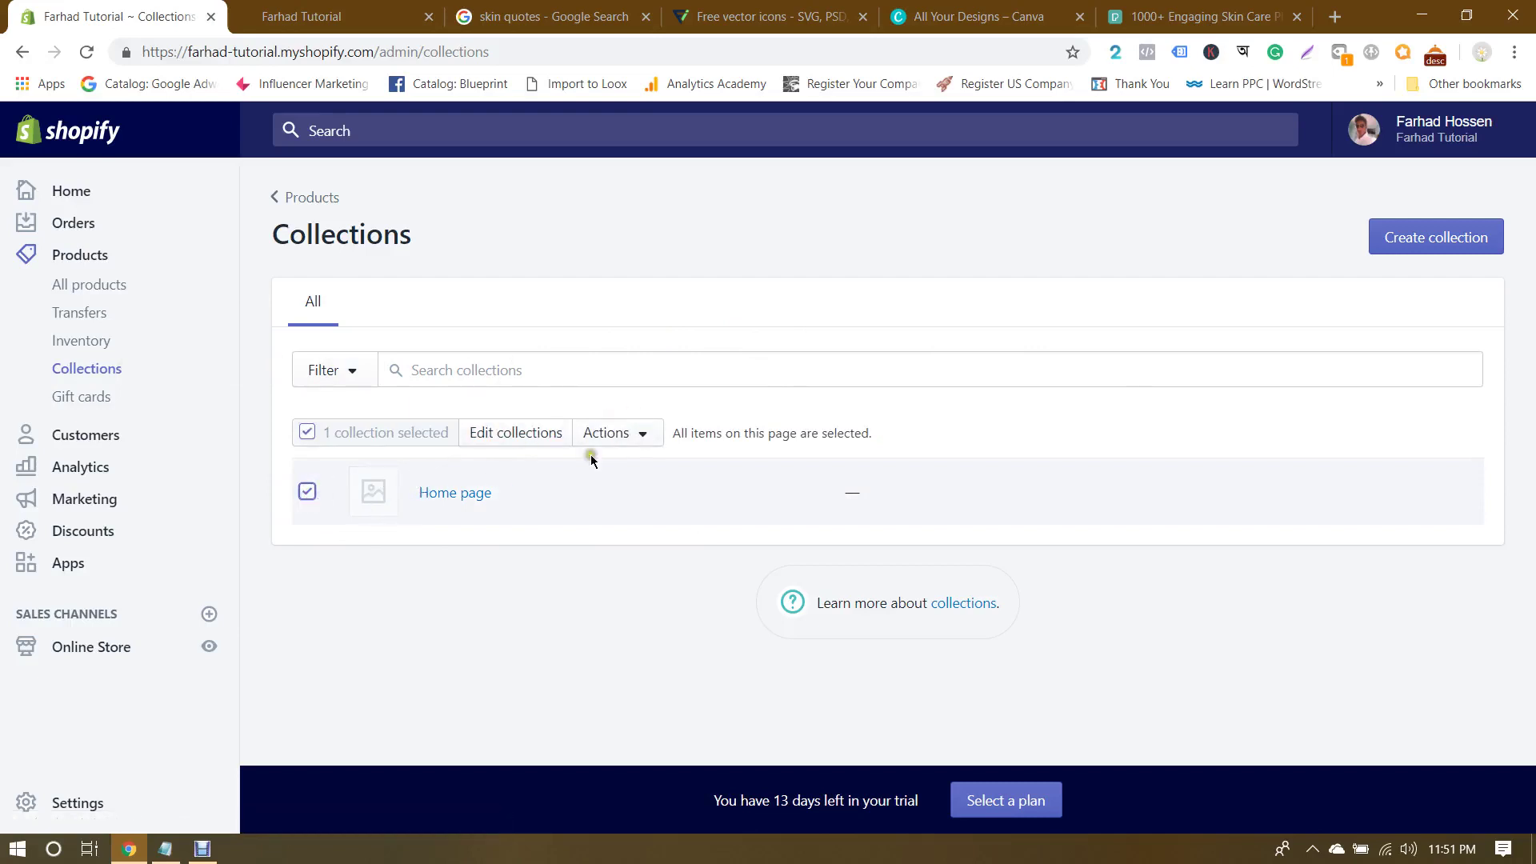
click(639, 433)
click(613, 546)
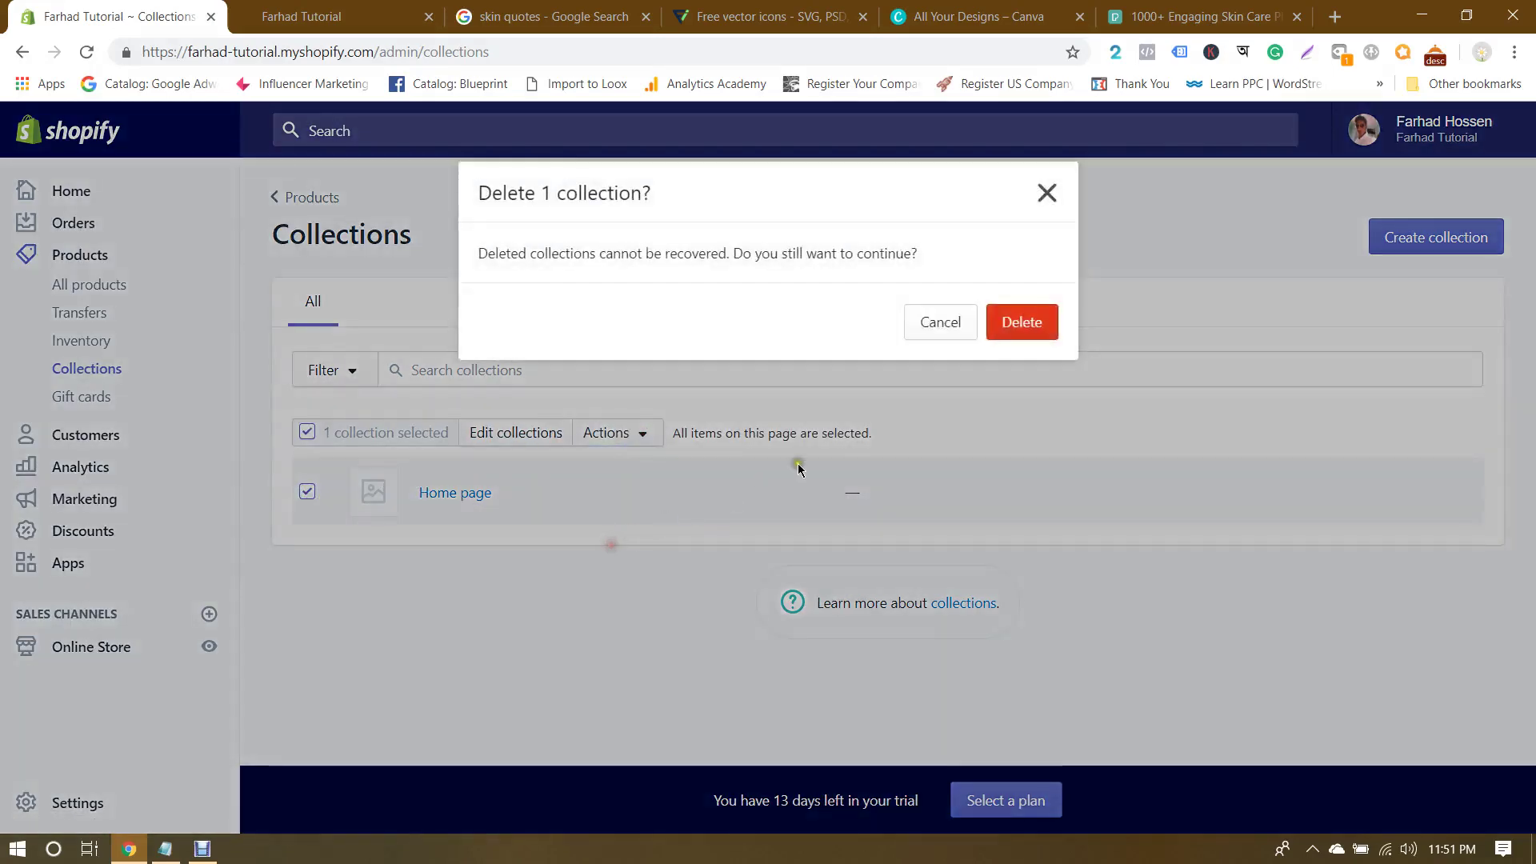
click(1013, 334)
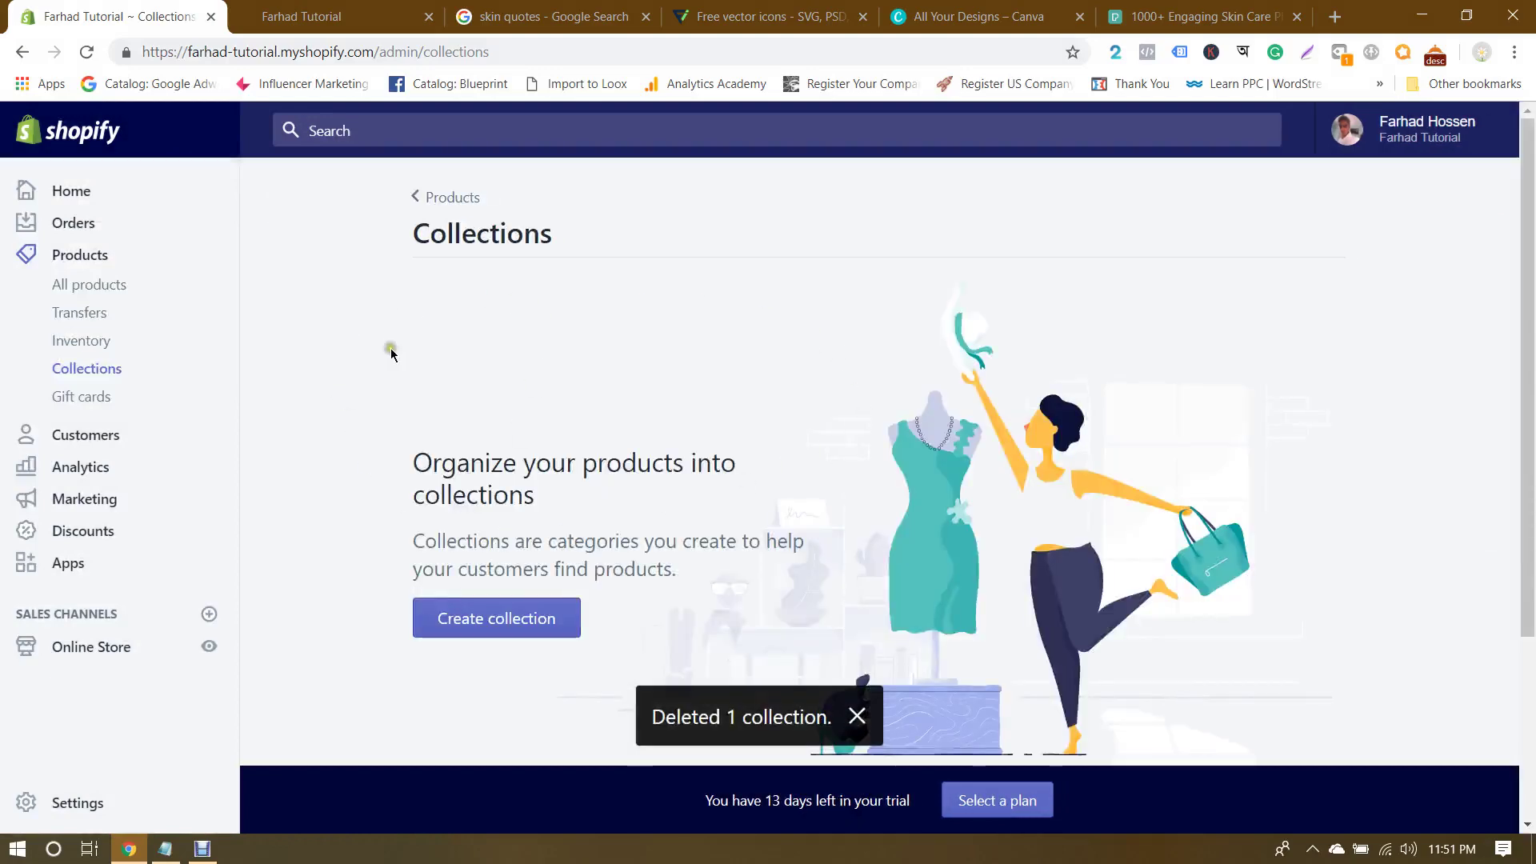
scroll(682, 377, down, 4)
scroll(934, 320, up, 3)
scroll(934, 320, down, 2)
scroll(934, 317, up, 2)
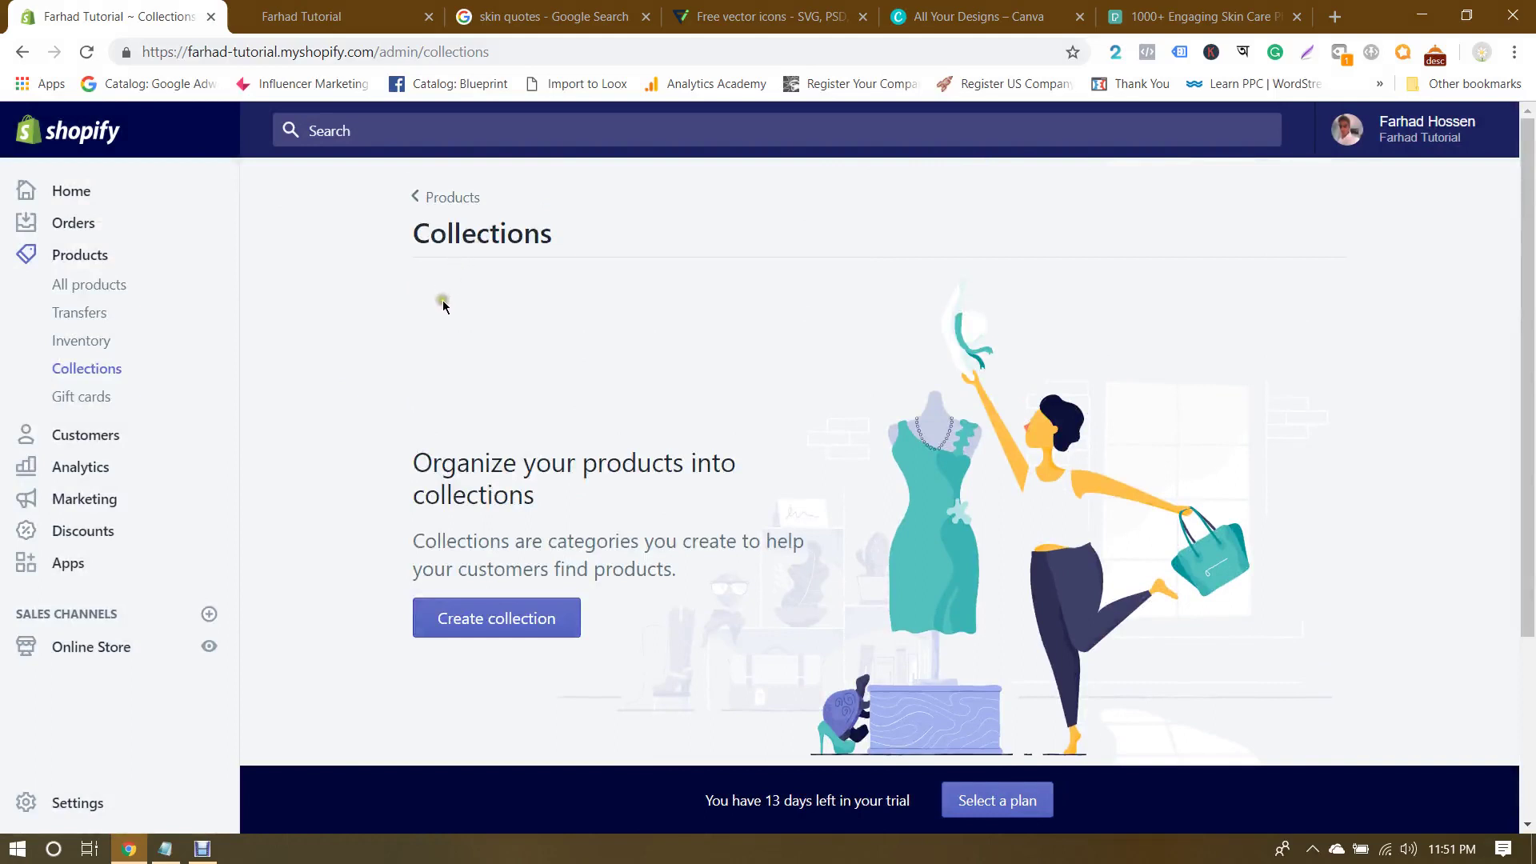
Step: Start a new collection and place the cursor in the Title field
click(512, 618)
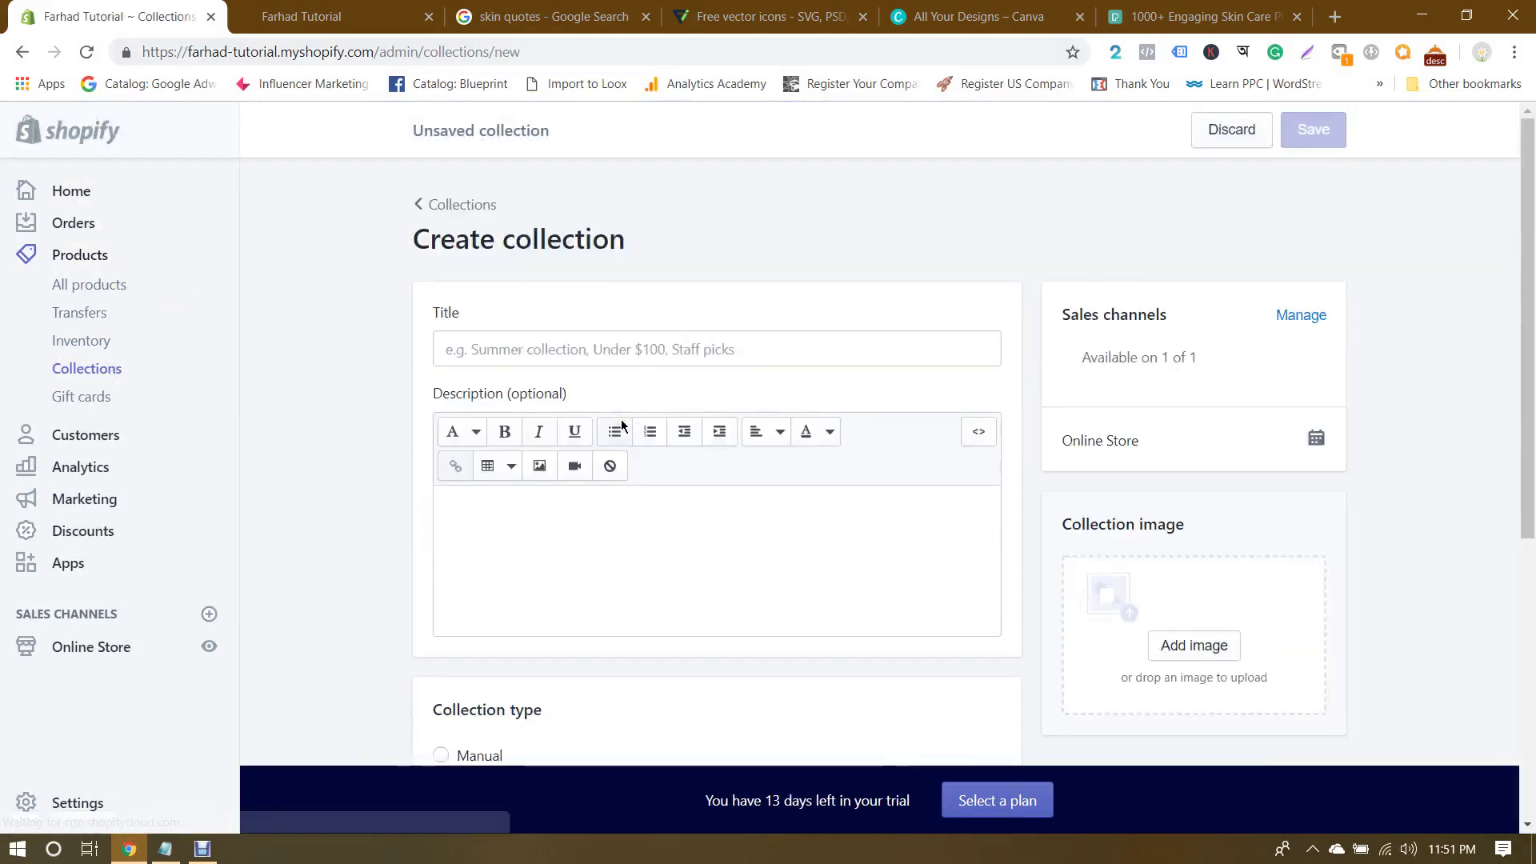
scroll(621, 419, down, 7)
scroll(598, 398, up, 7)
scroll(598, 398, up, 1)
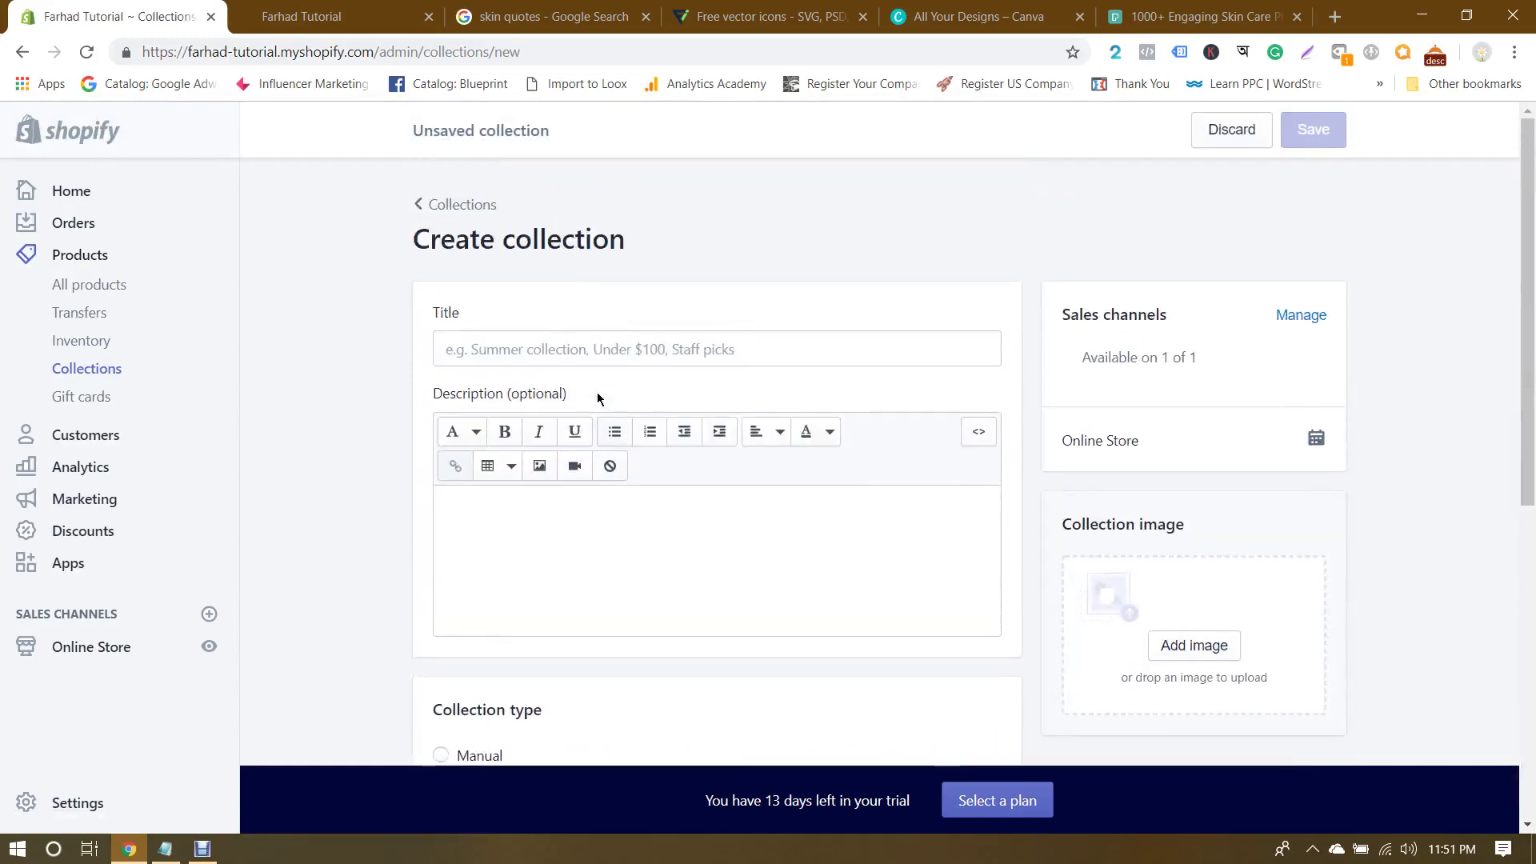
click(599, 349)
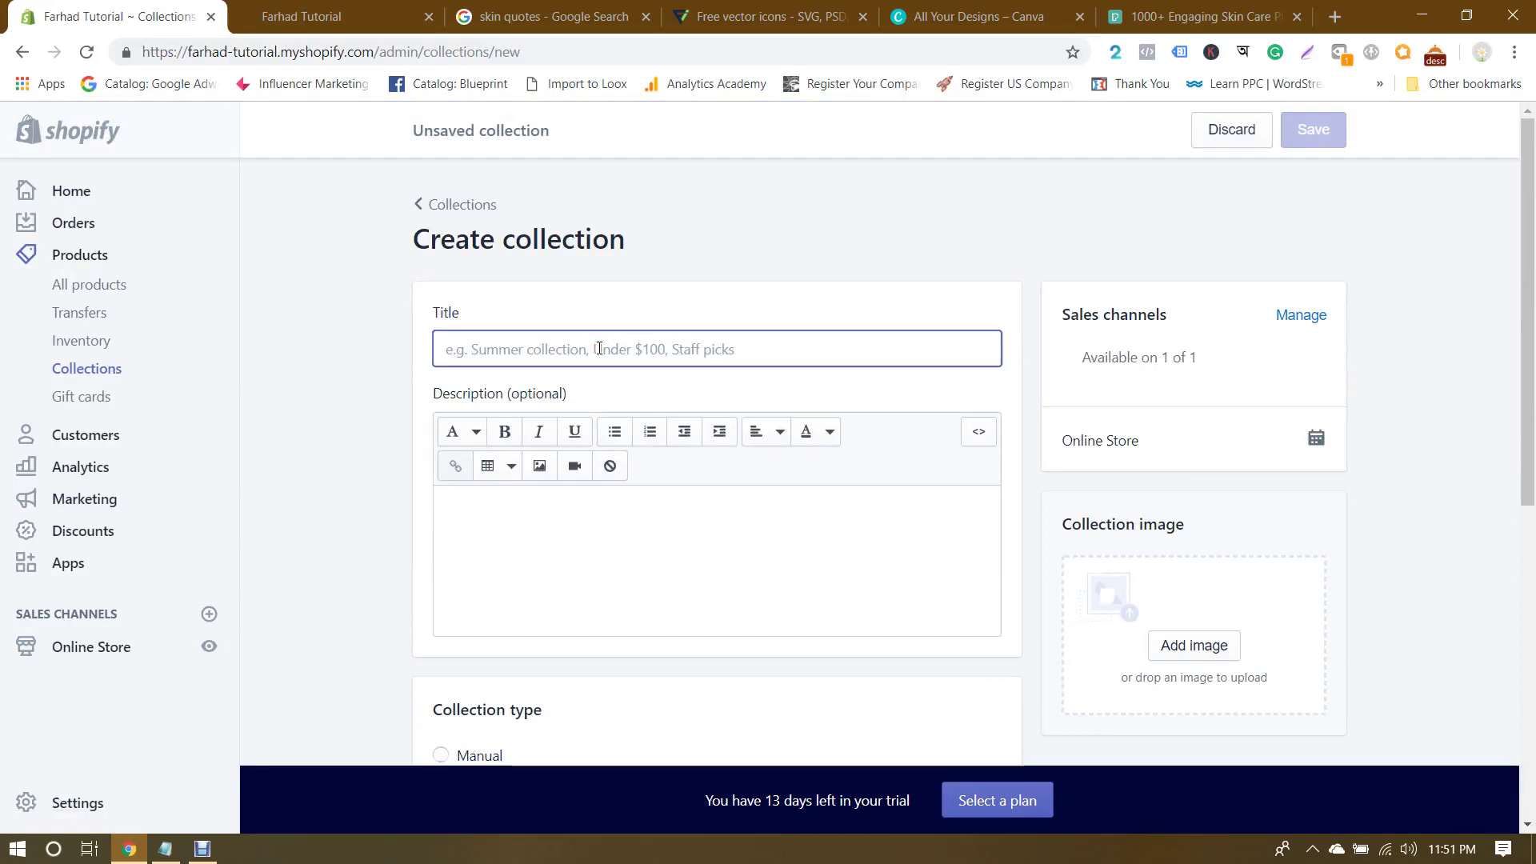
Step: Load aliexpress.com in a new browser tab
click(1334, 16)
text(ali)
key(Return)
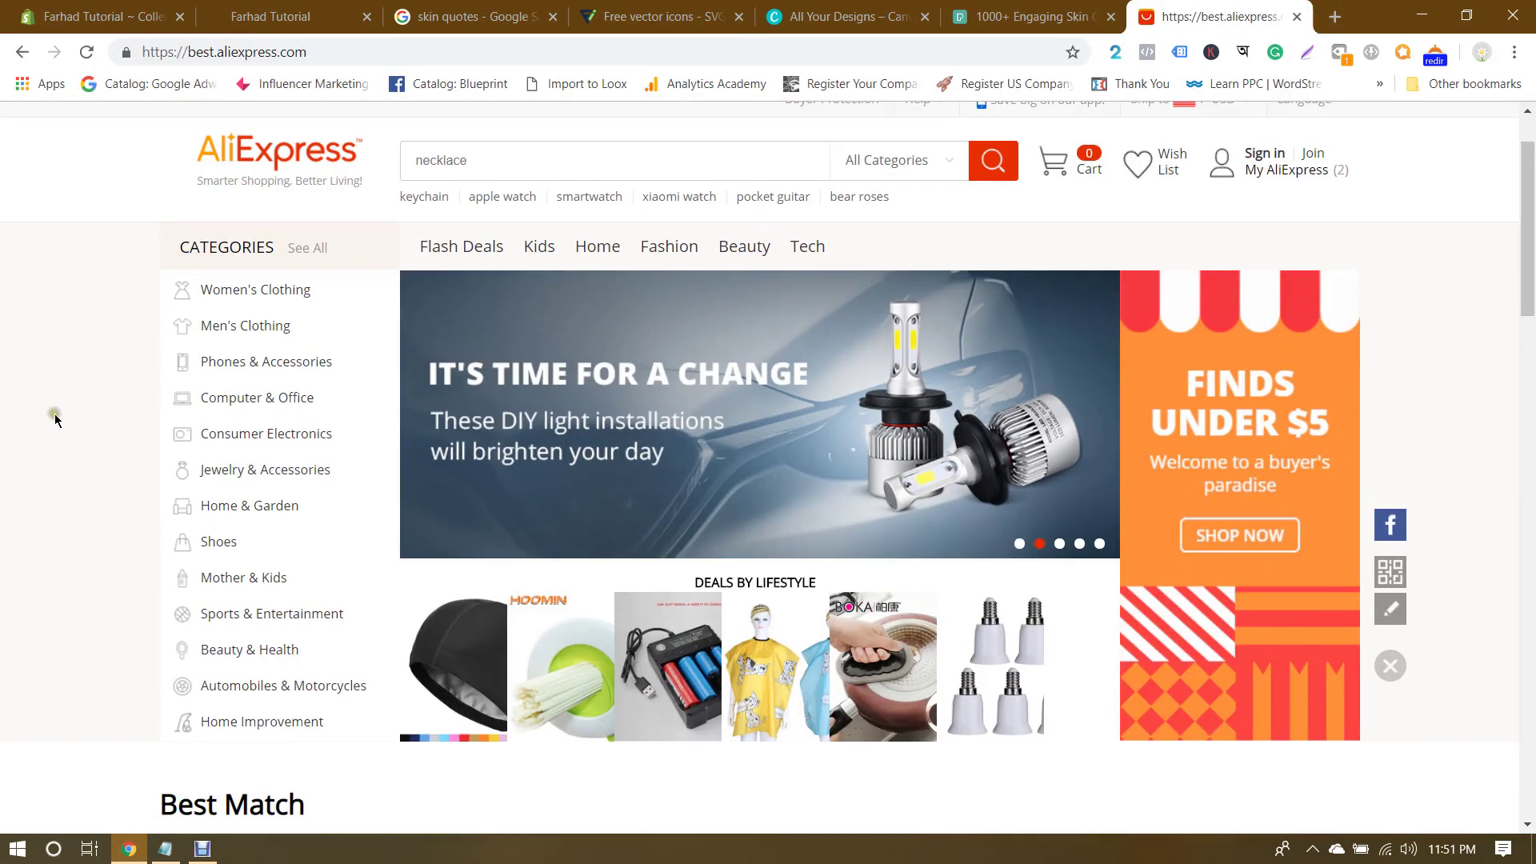
Step: Browse AliExpress's Beauty & Health Skin Care subcategories: Face, Sun and Essential Oil
mouse_move(257, 469)
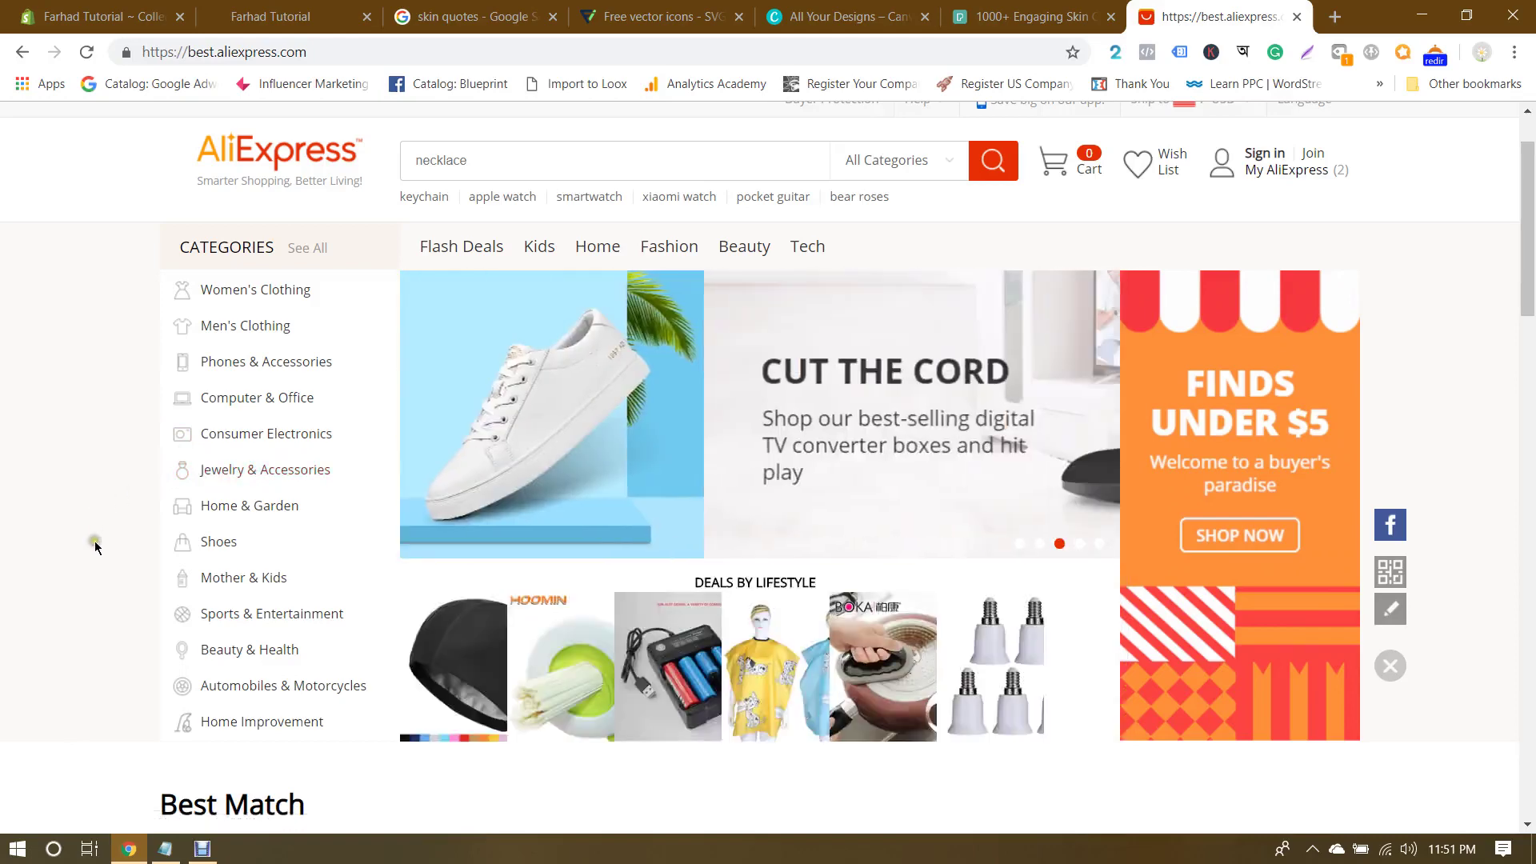
mouse_move(267, 651)
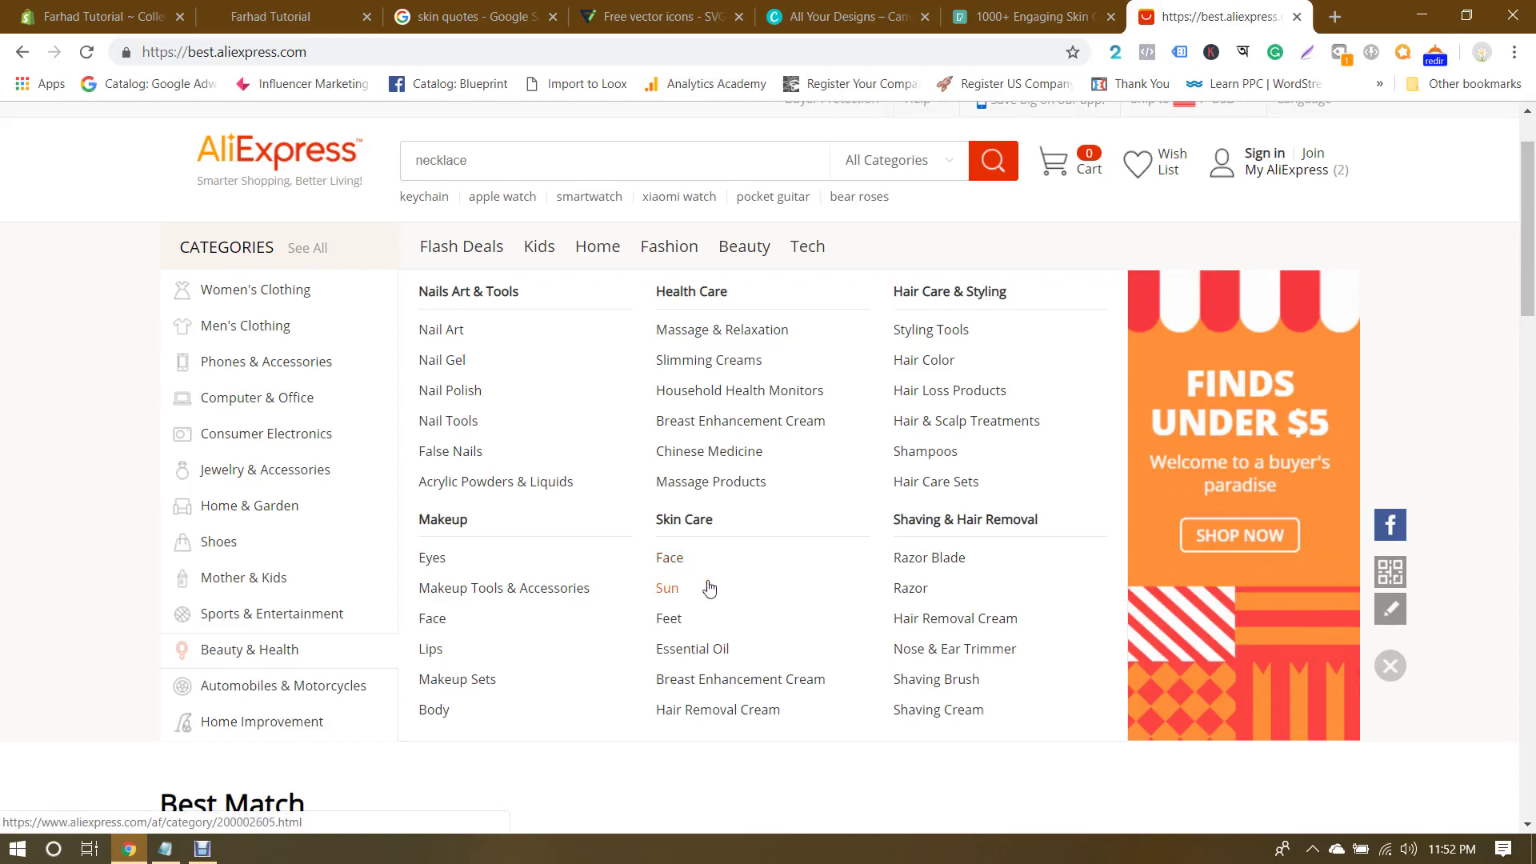
click(667, 590)
click(688, 649)
Step: Back in the Shopify form, enter the collection title Face
click(104, 16)
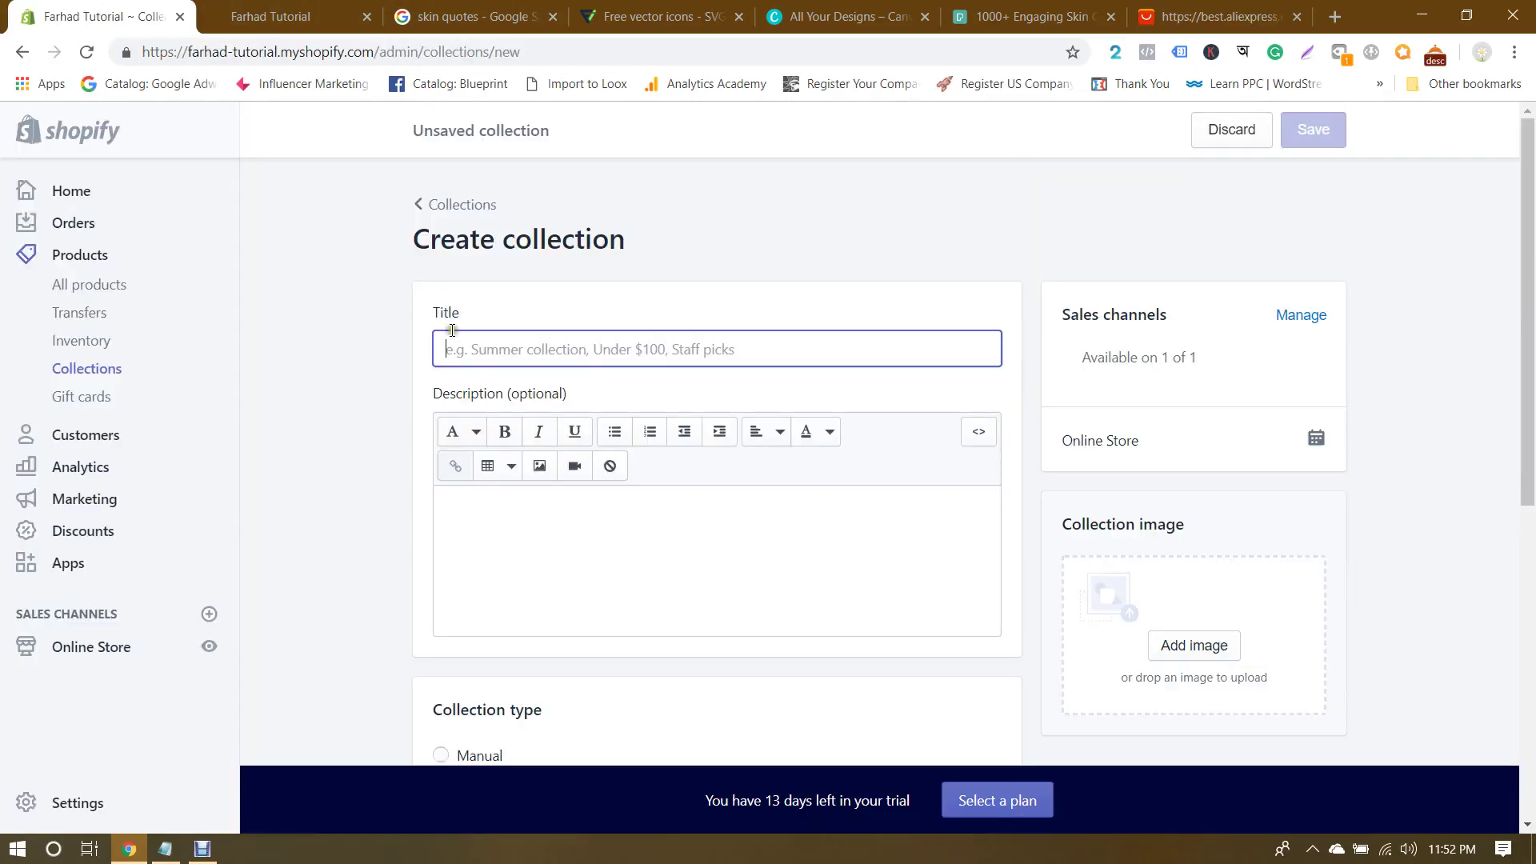
text(Face)
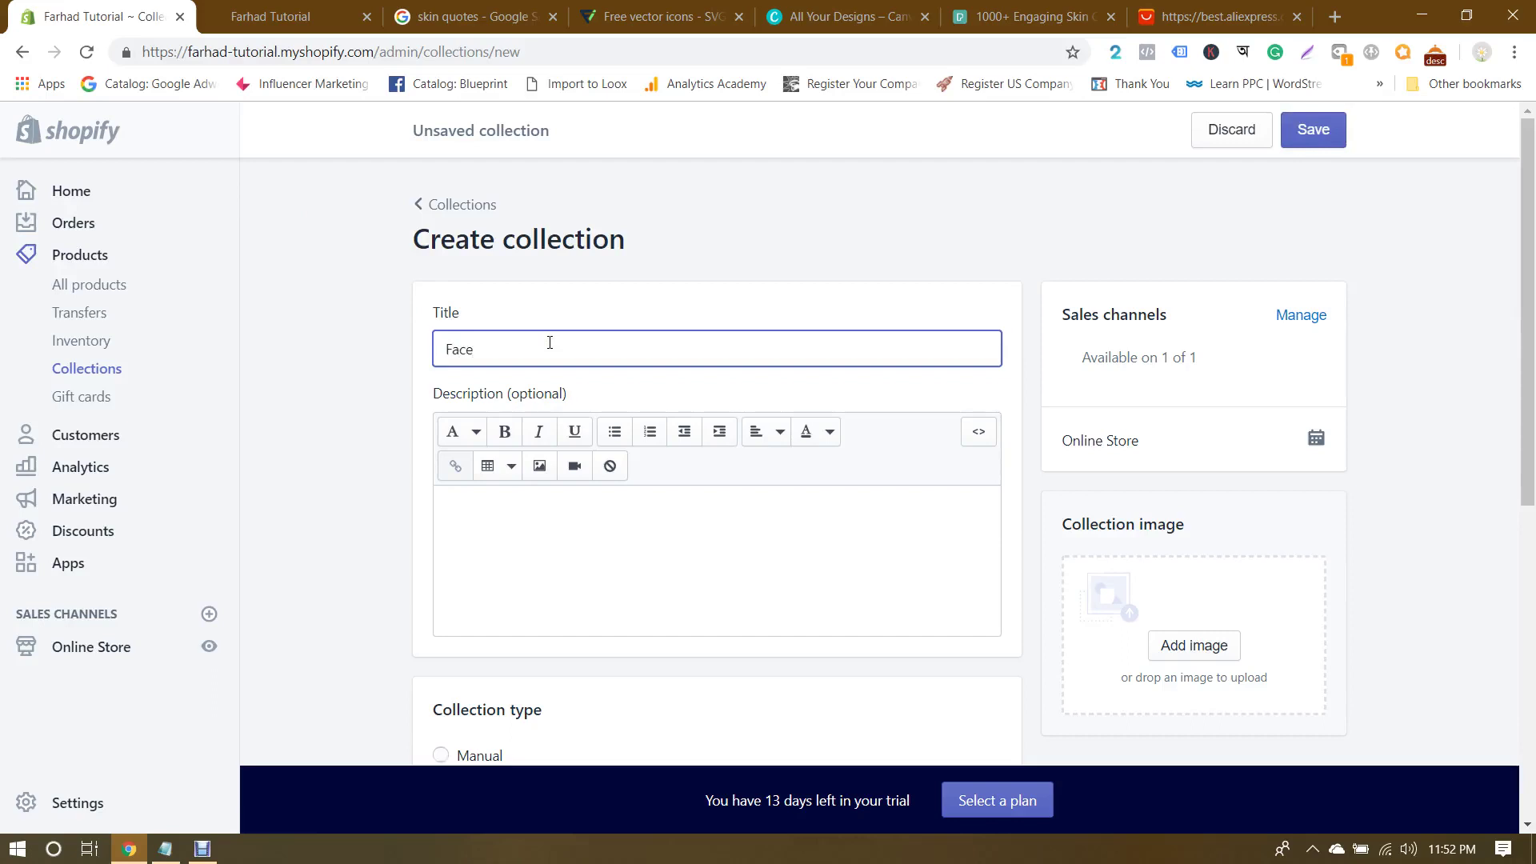
scroll(627, 414, down, 1)
Step: Write the description "Face is the most important part of every human's life." and dismiss Grammarly suggestions
click(649, 414)
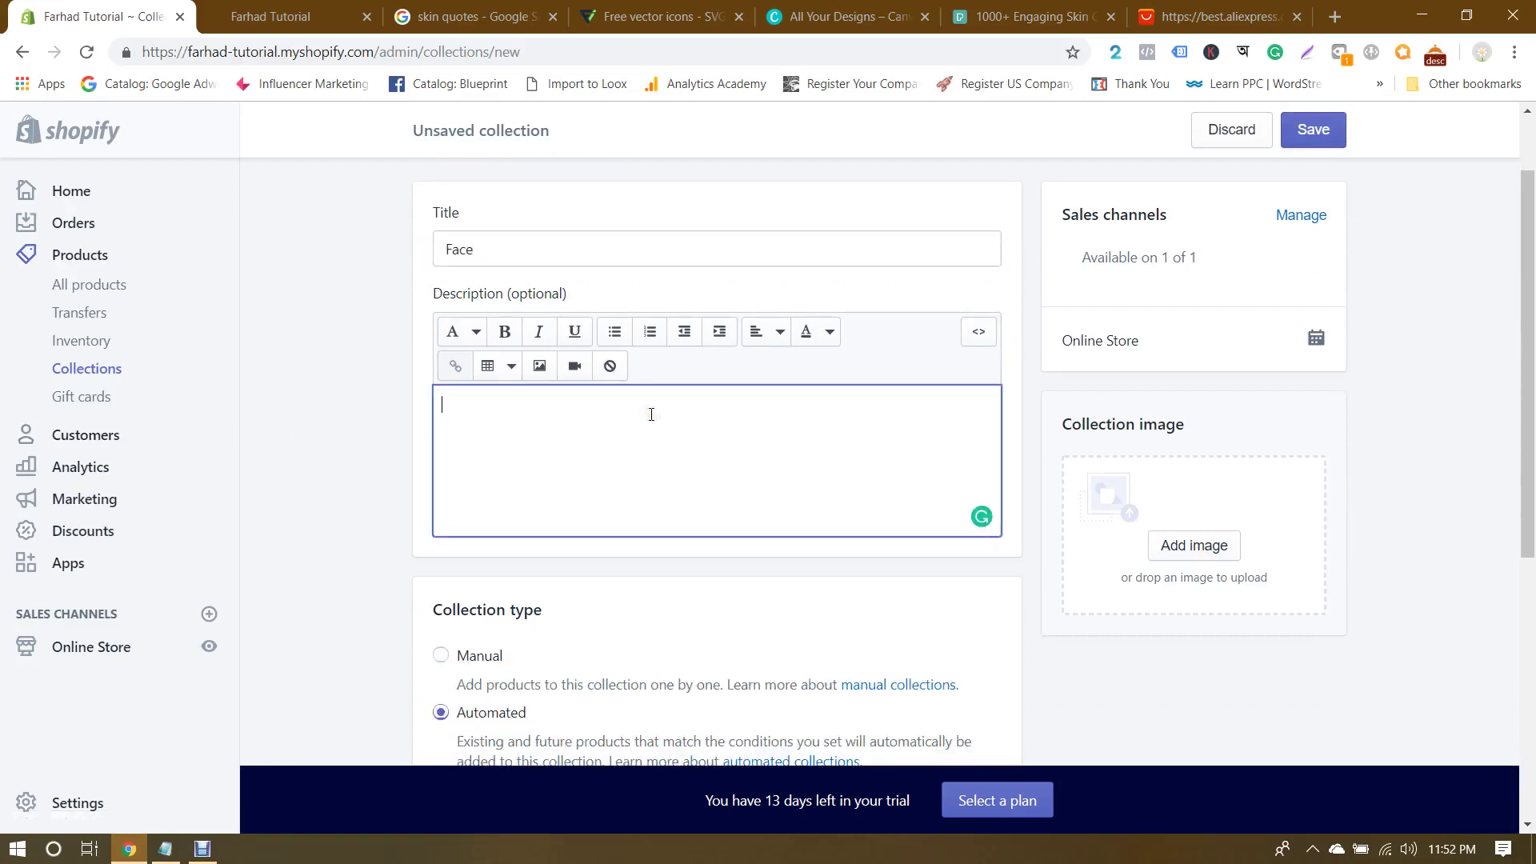
text(Face is the mo)
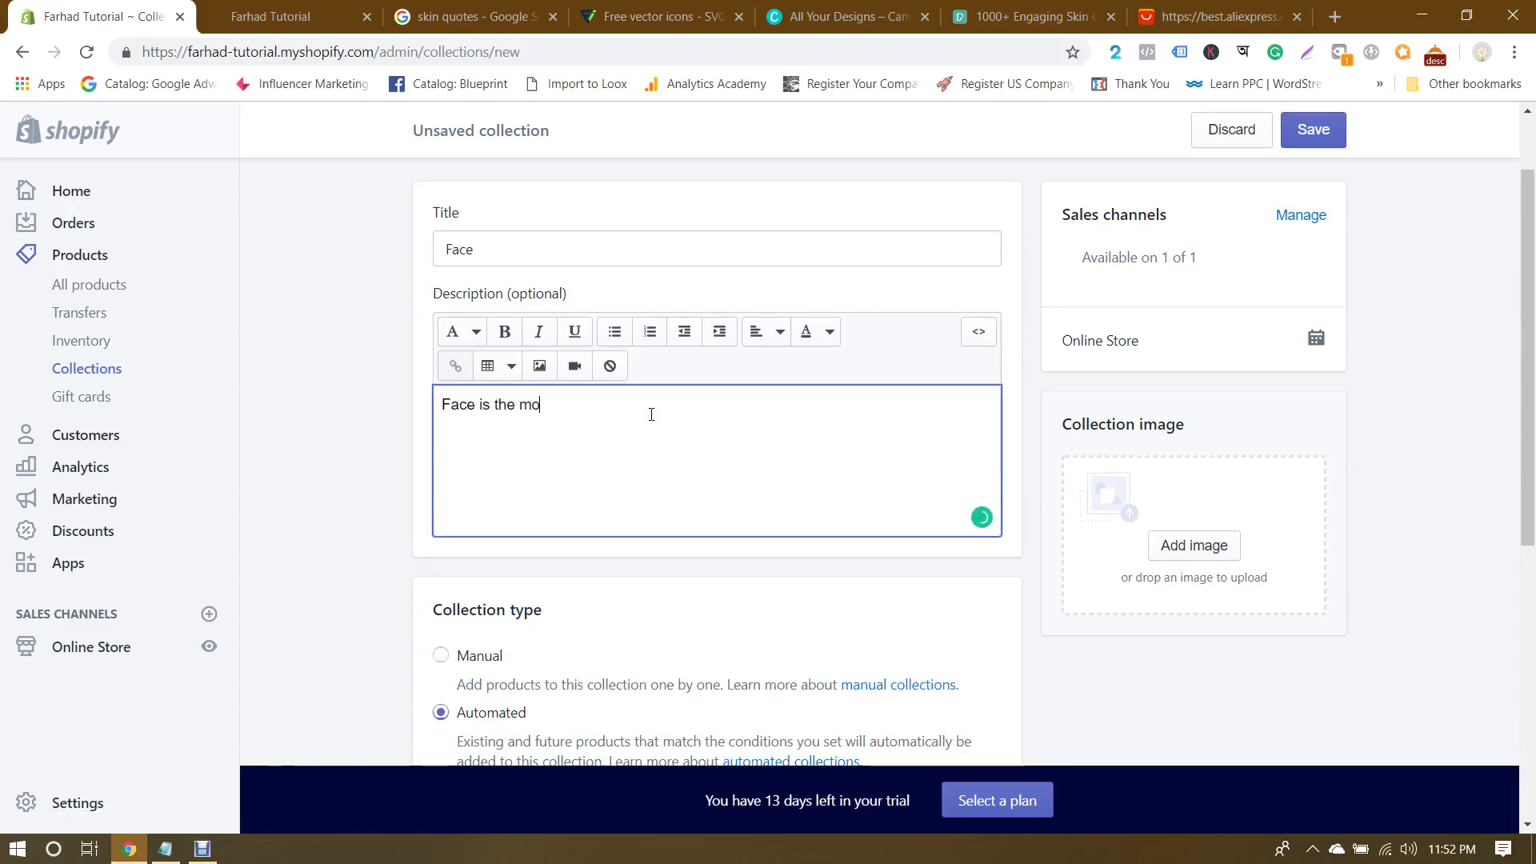
text(st important part of everyo)
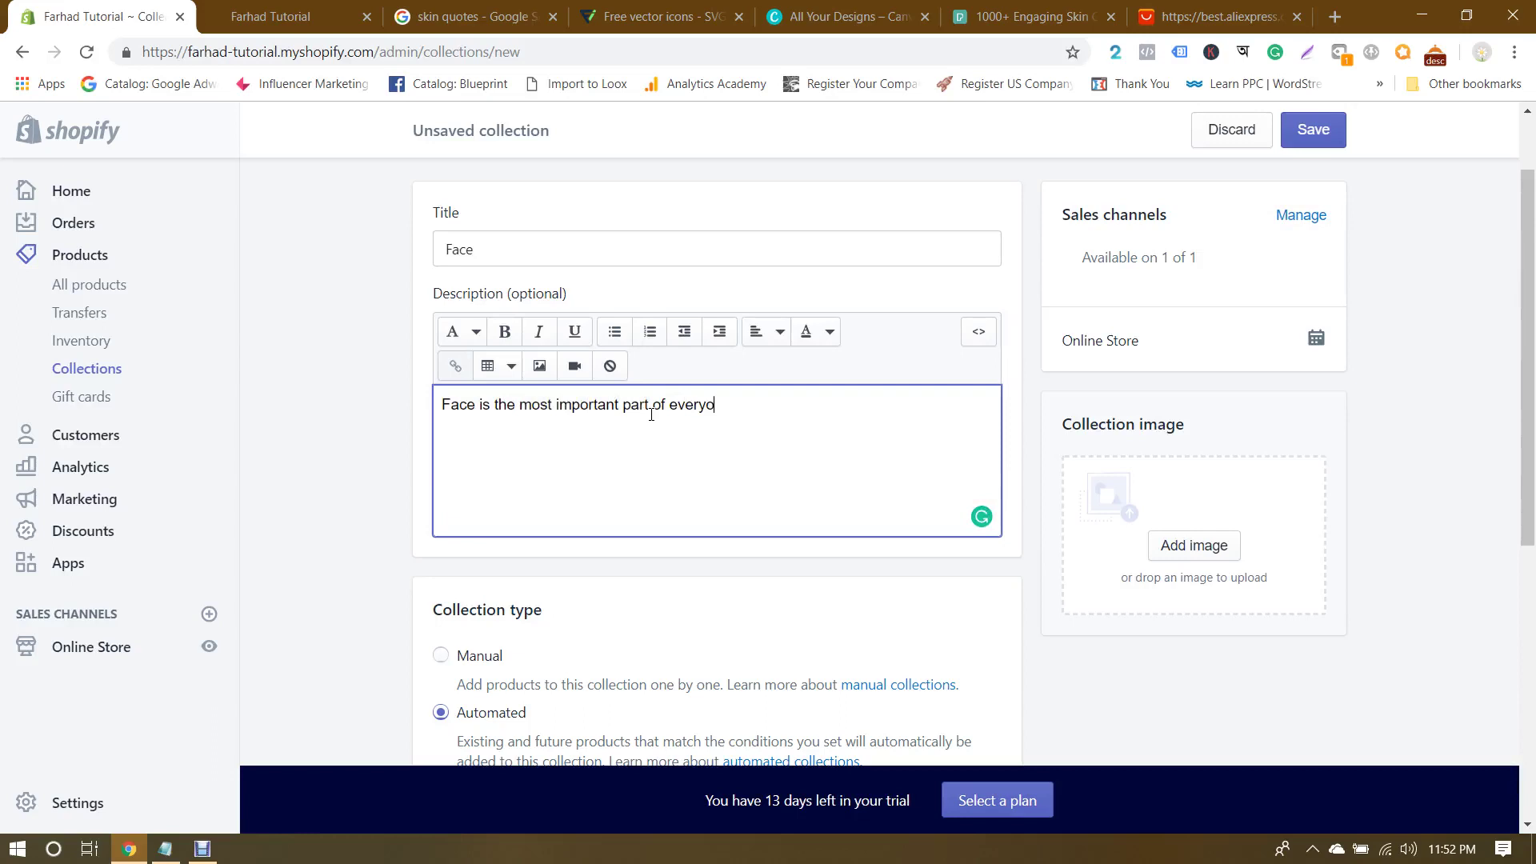
key(BackSpace)
key(BackSpace)
key(BackSpace)
key(BackSpace)
key(BackSpace)
key(BackSpace)
key(BackSpace)
key(BackSpace)
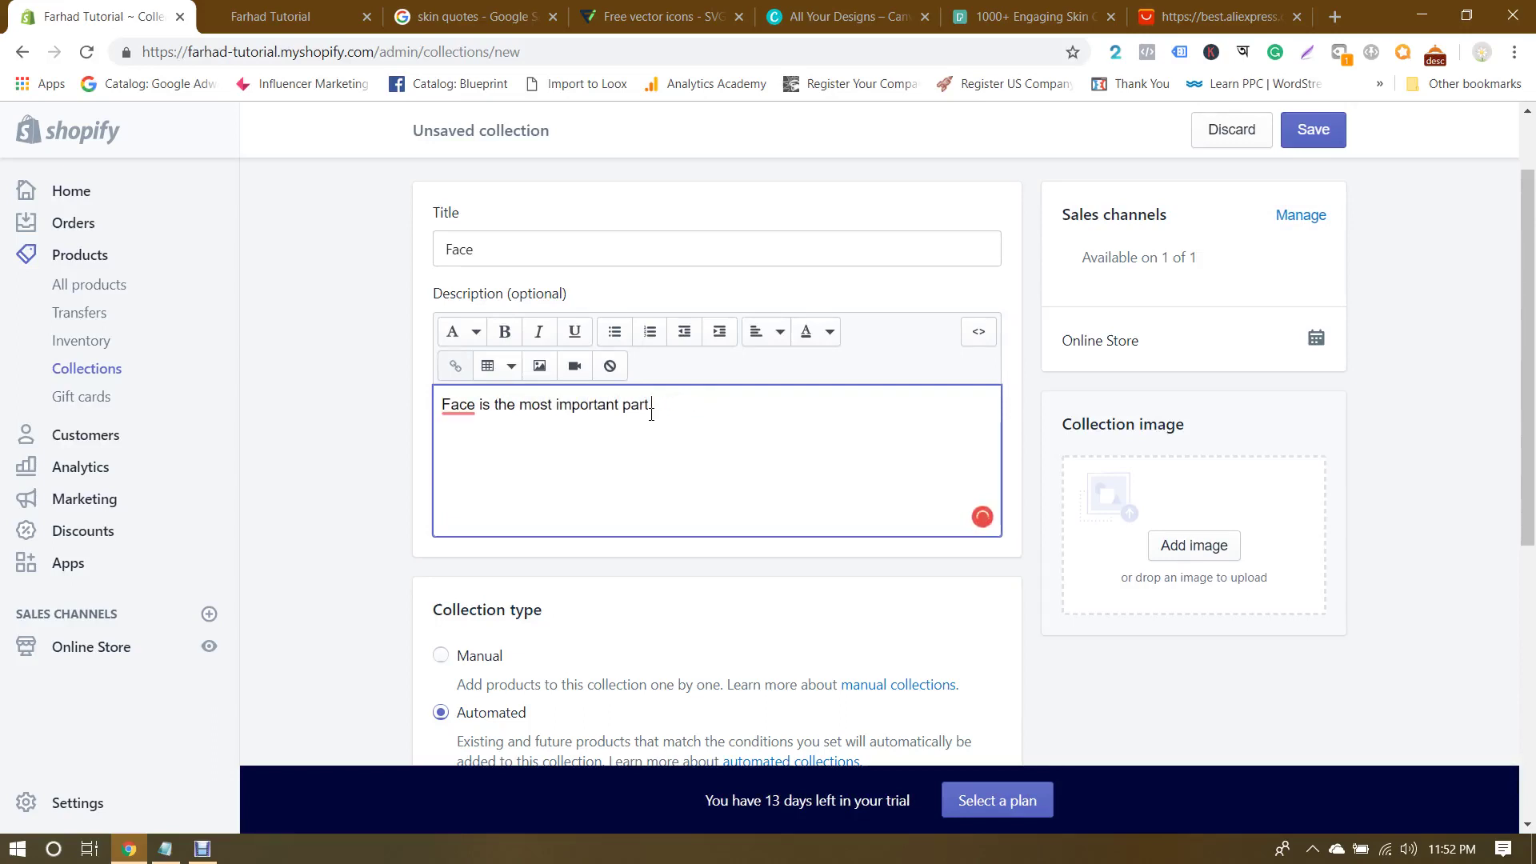
key(BackSpace)
key(BackSpace)
key(BackSpace)
text(t of every h)
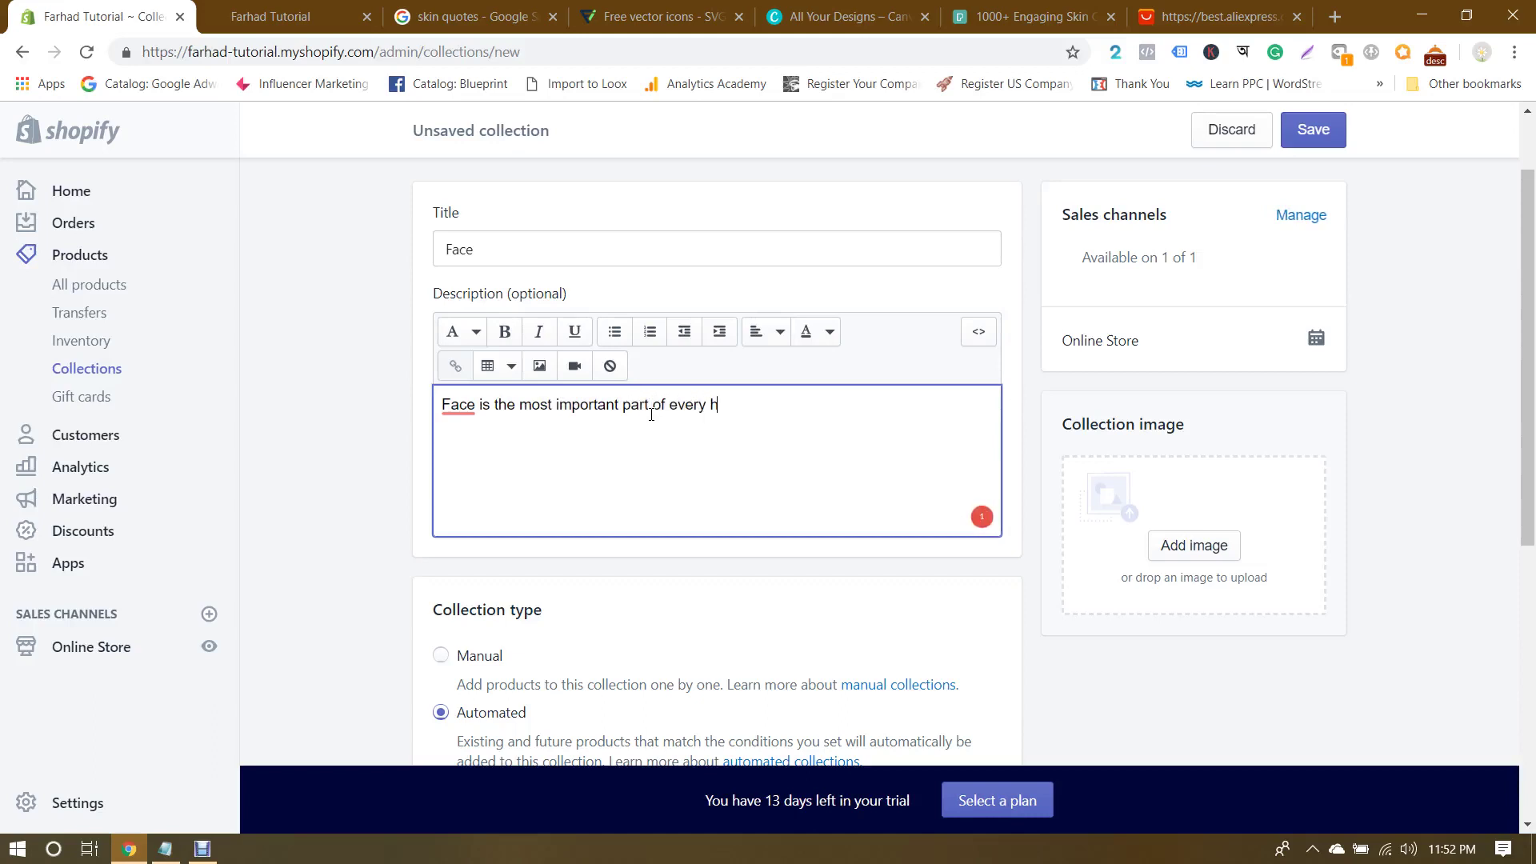
text(uman's life.)
mouse_move(458, 405)
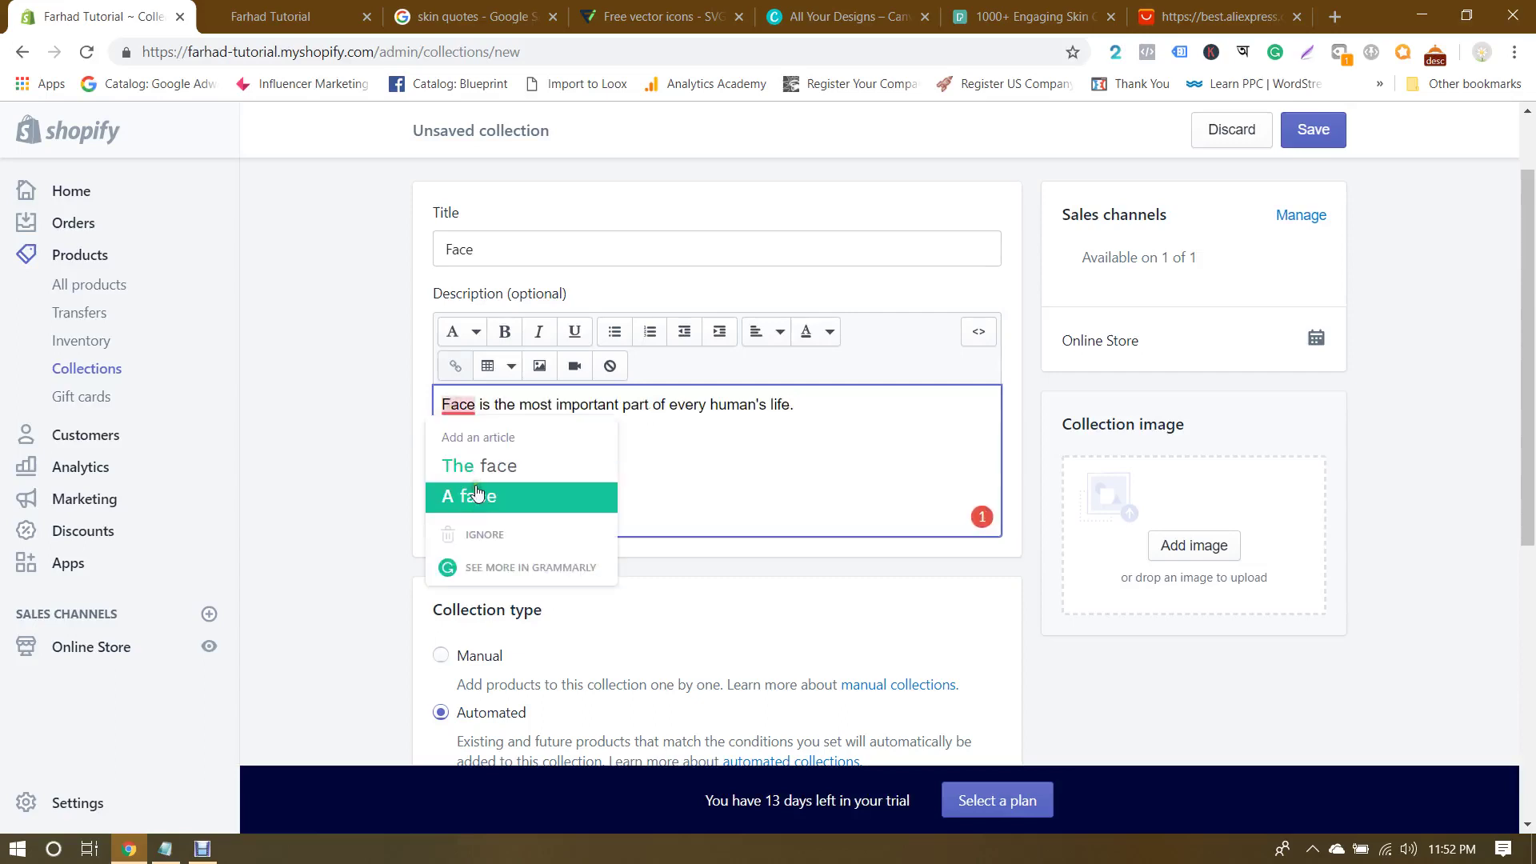
click(377, 406)
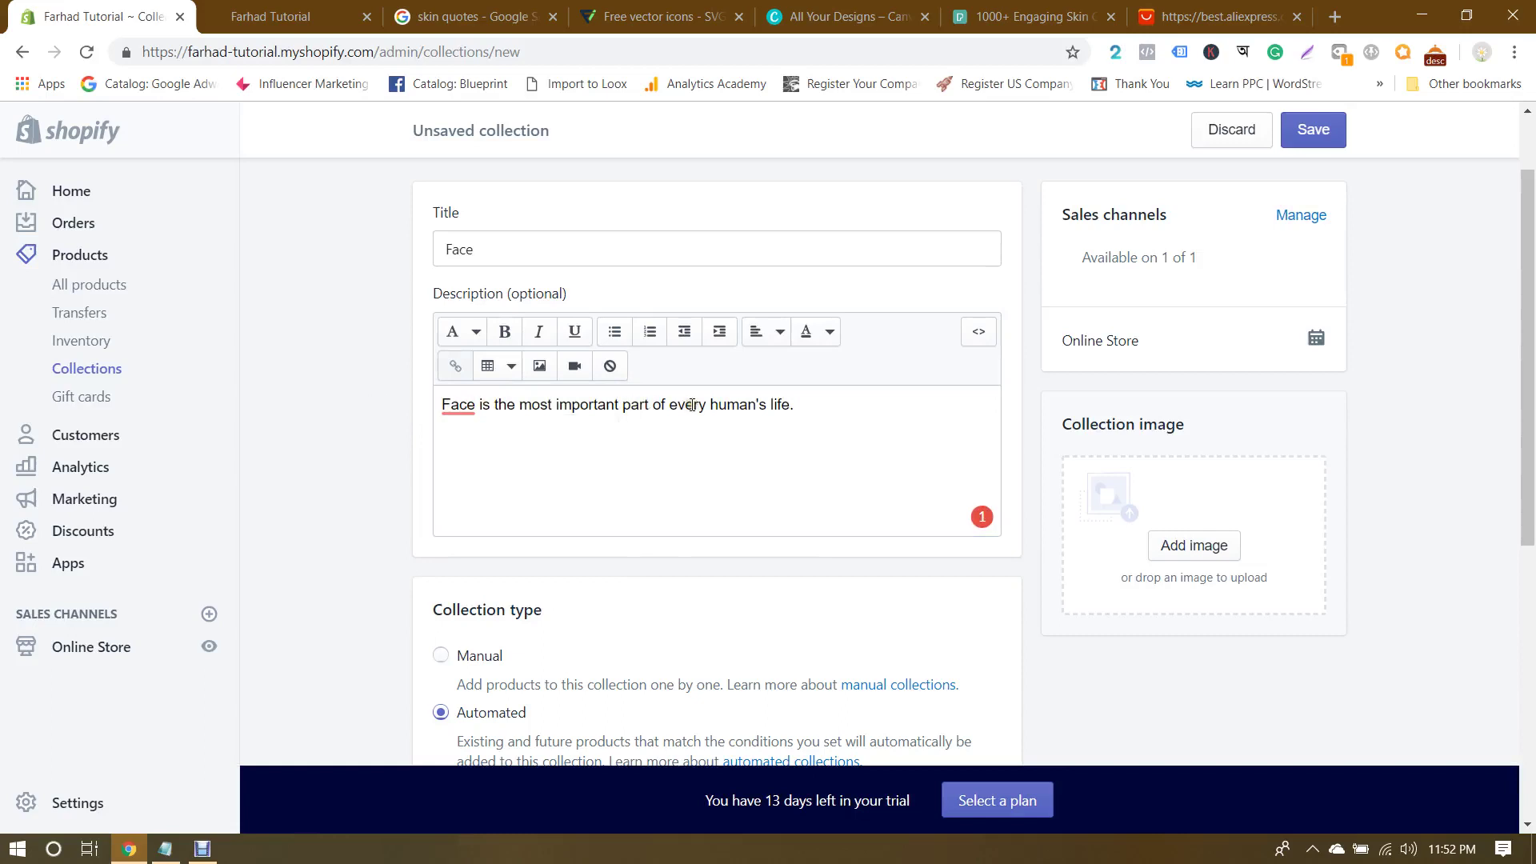
click(896, 400)
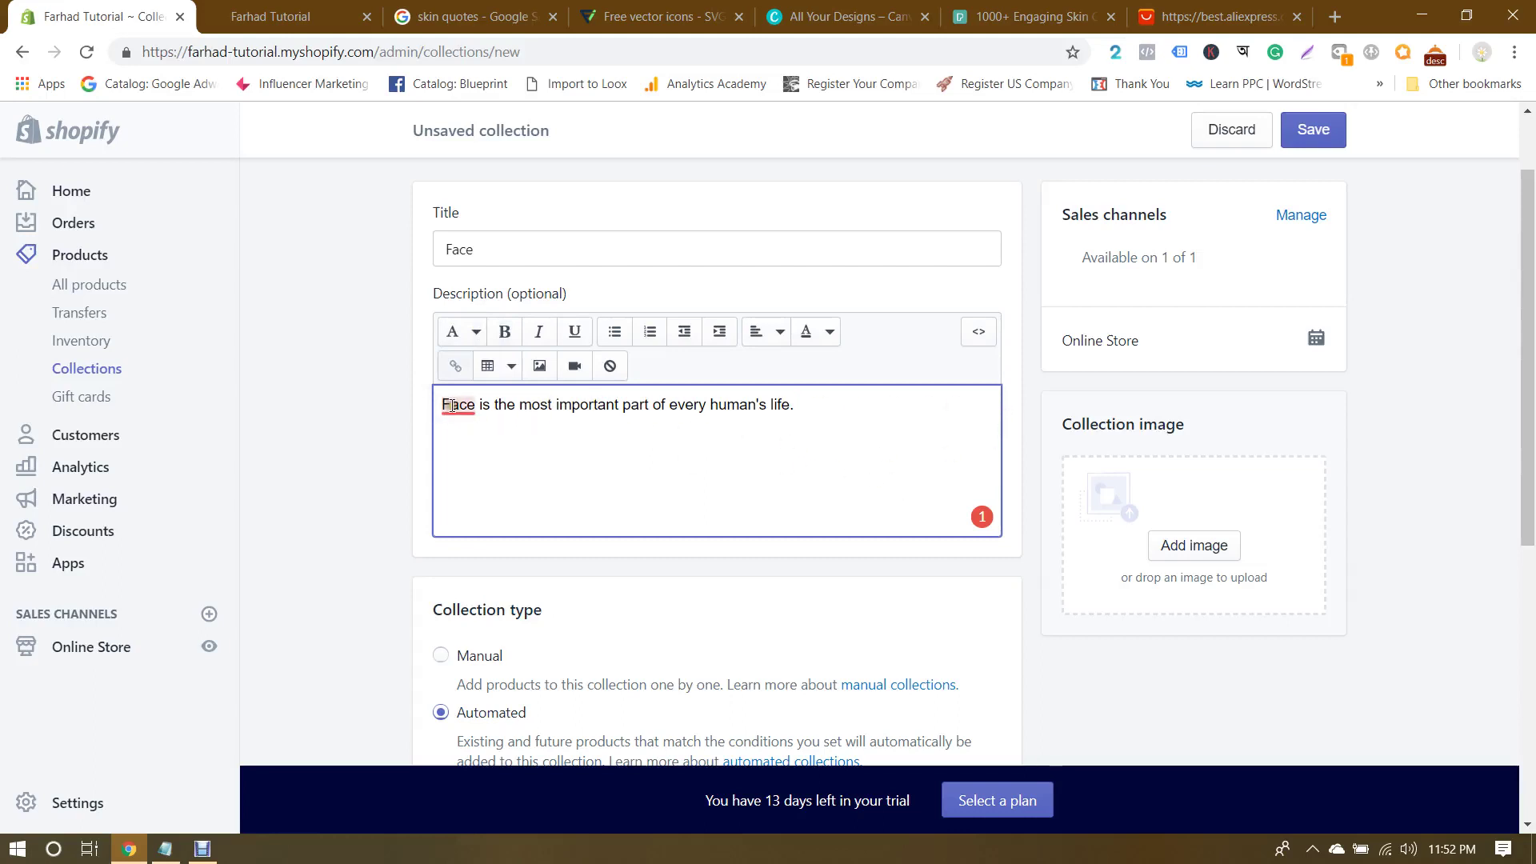
mouse_move(452, 406)
click(1023, 423)
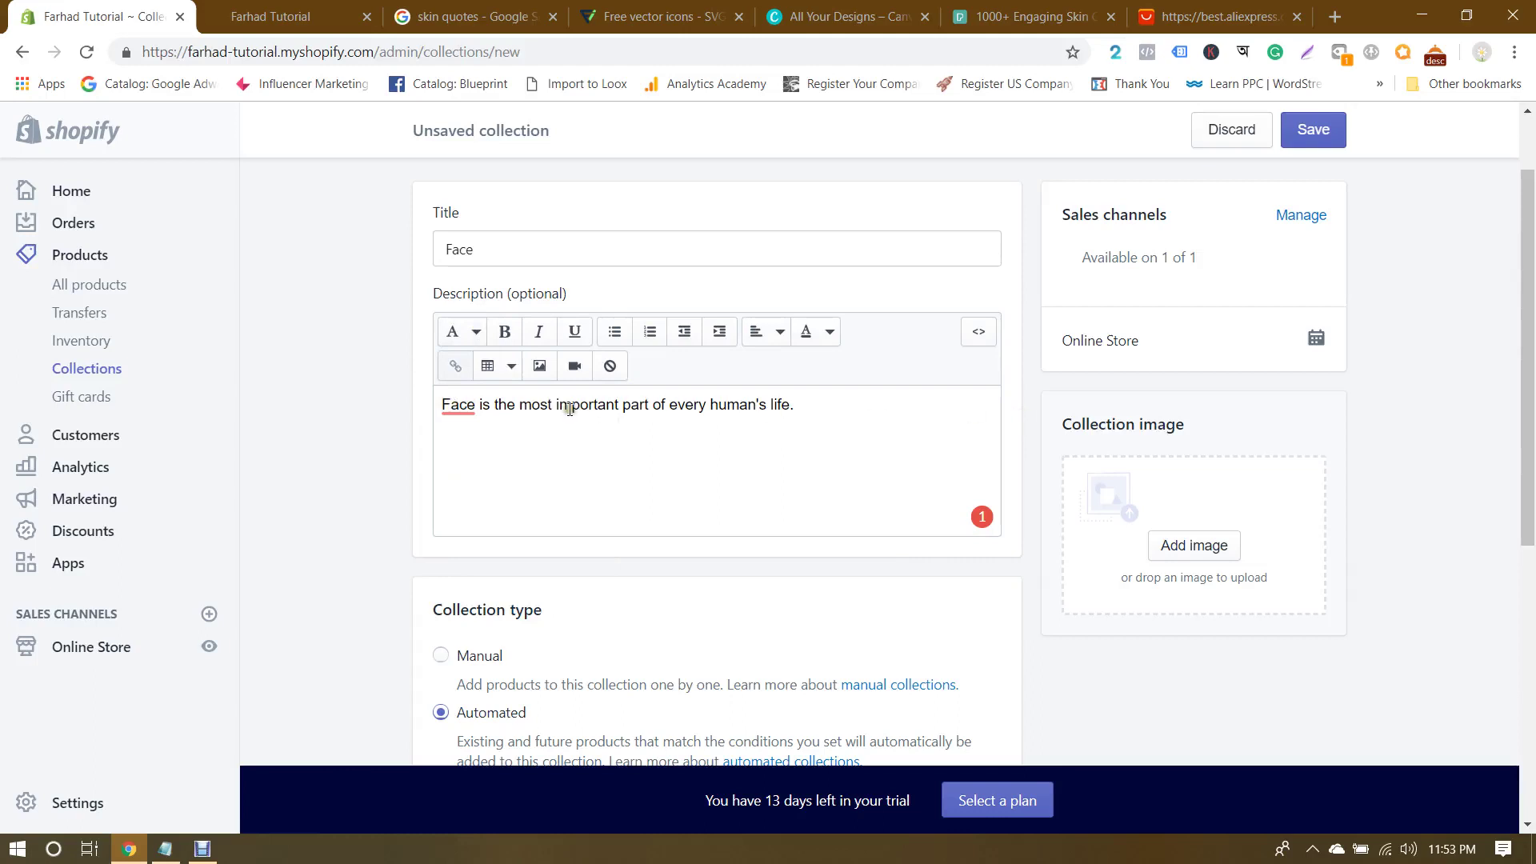
mouse_move(449, 412)
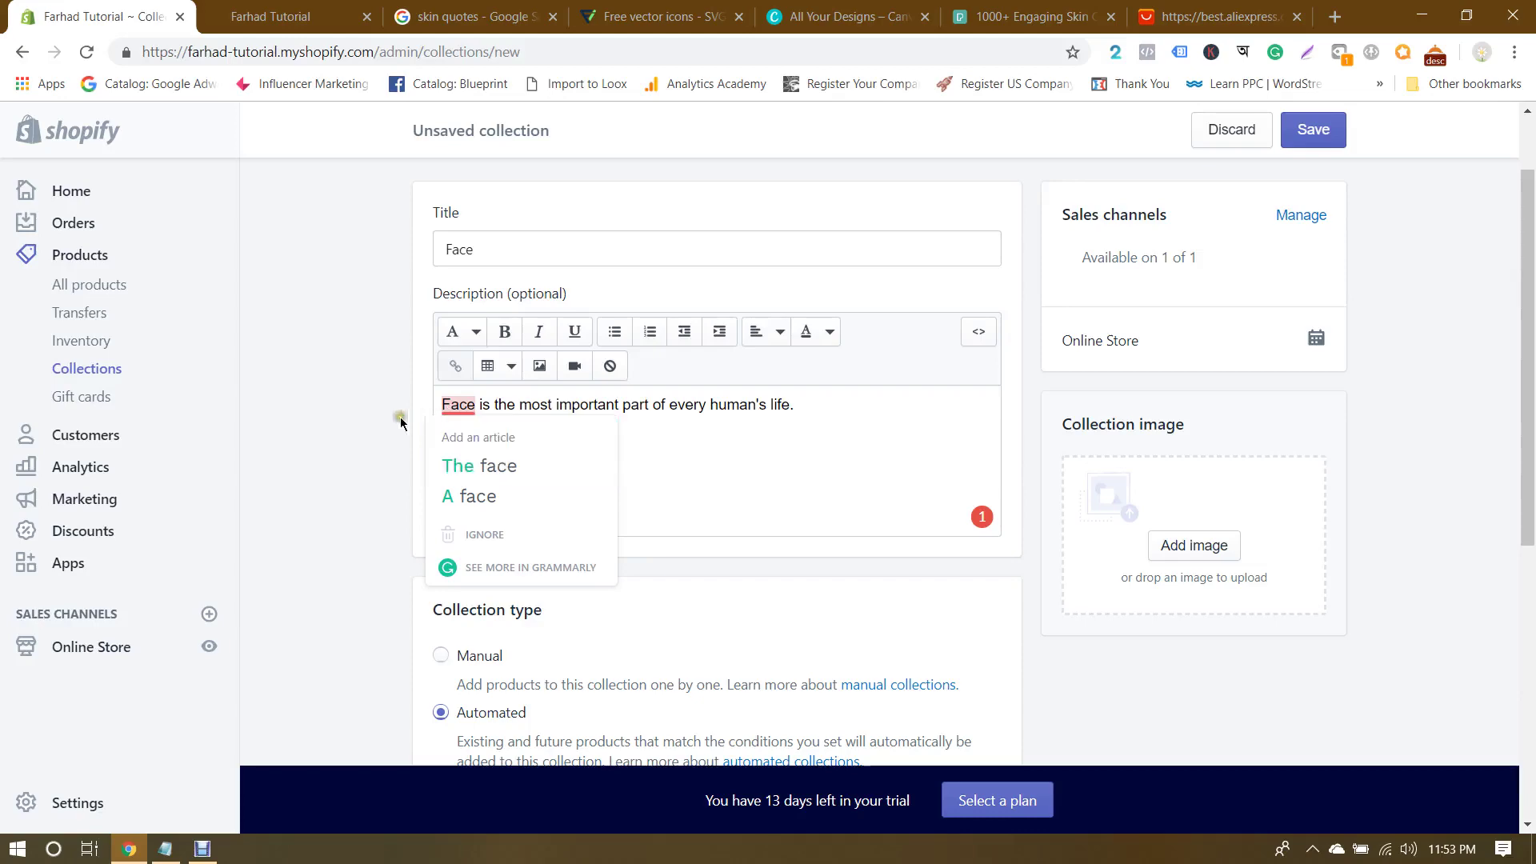
Step: Scroll through the Face collection form and check its title
scroll(384, 416, down, 3)
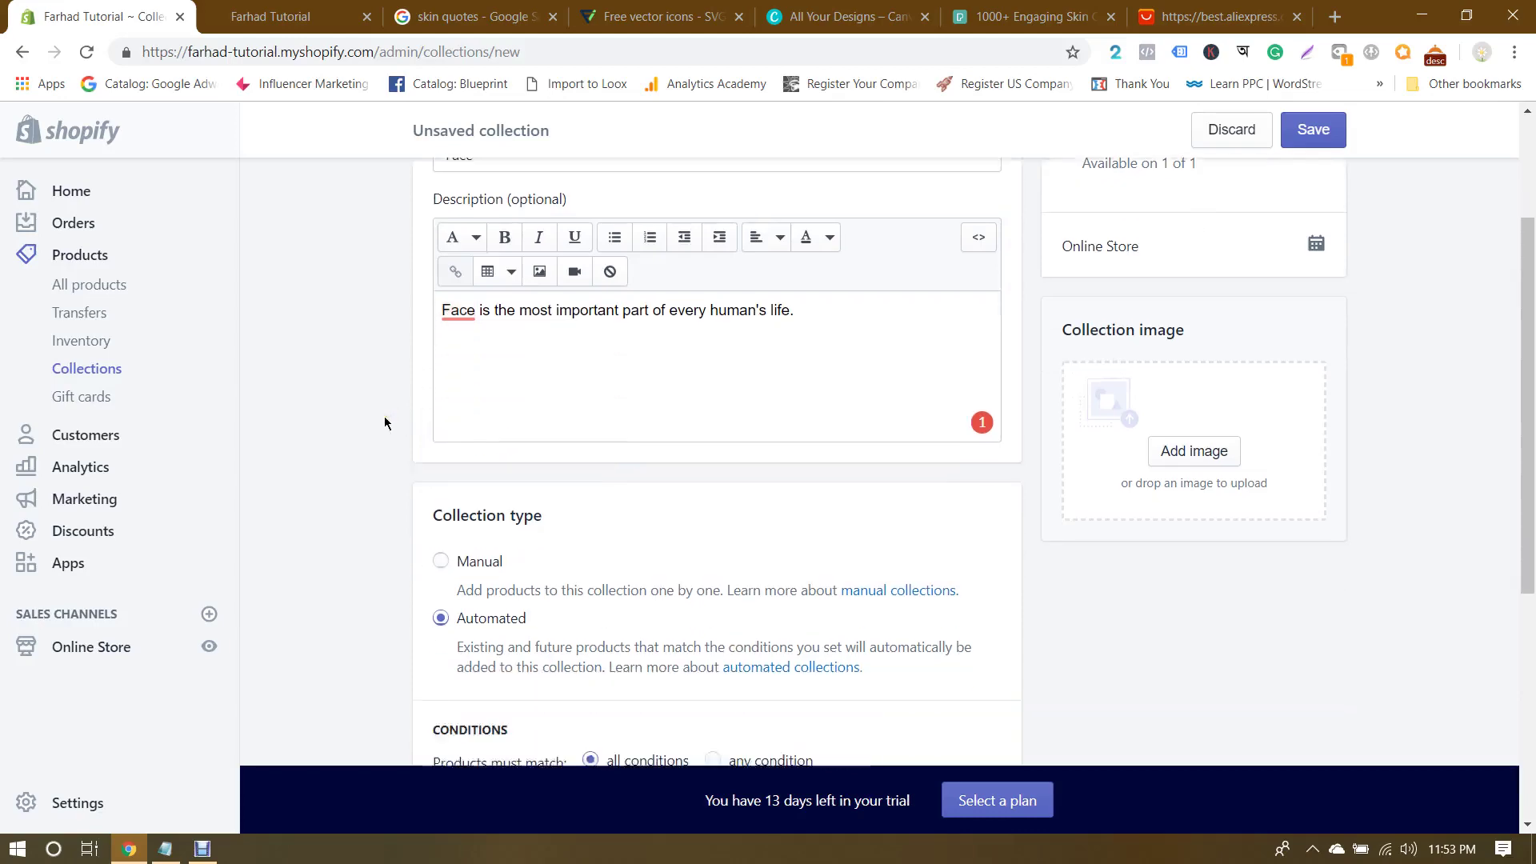
scroll(383, 416, up, 4)
scroll(384, 416, down, 1)
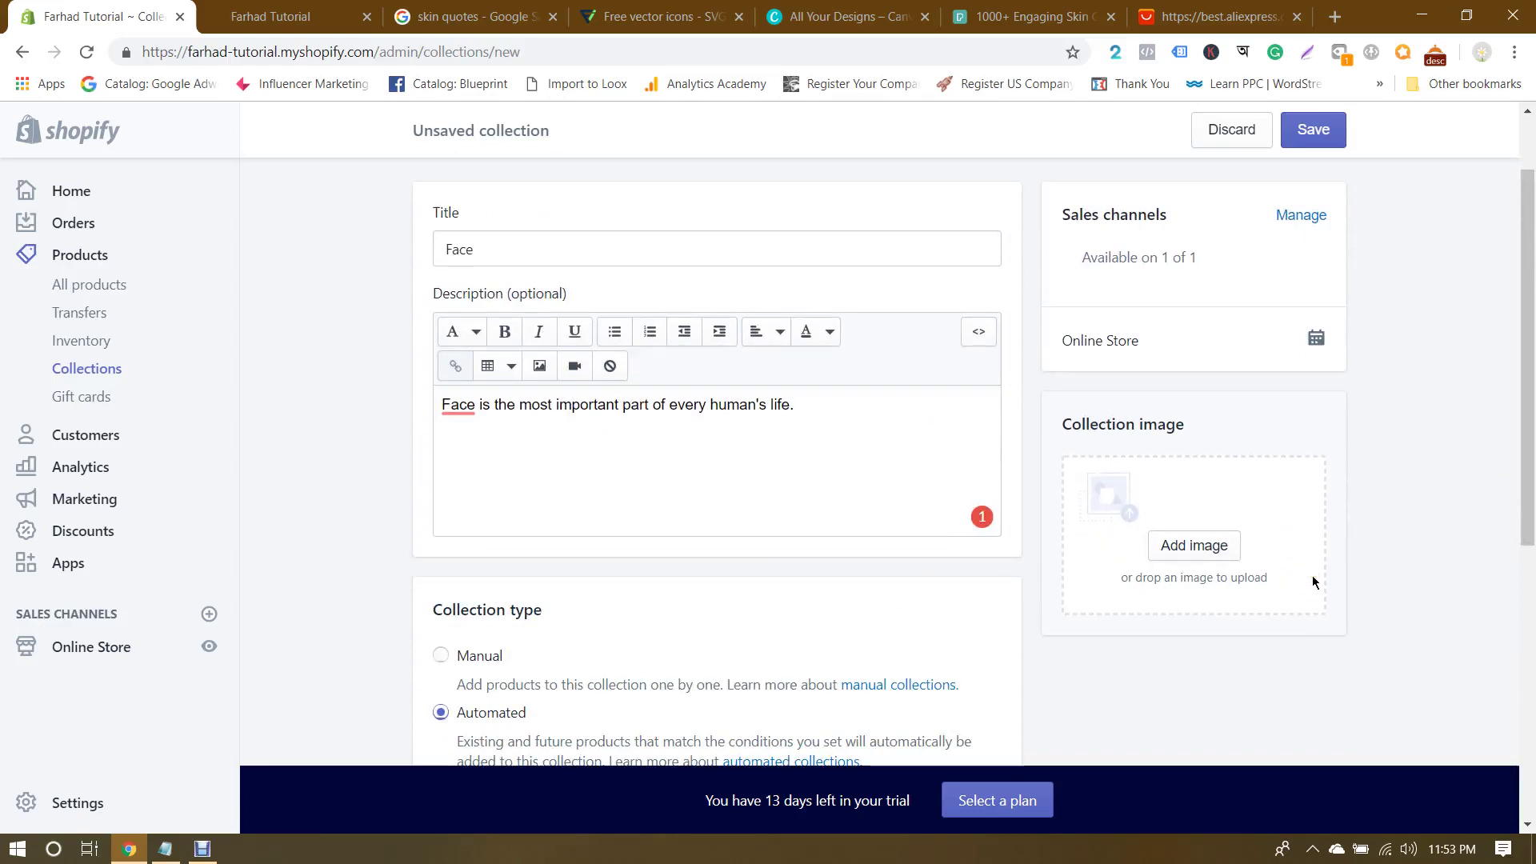
scroll(1313, 582, down, 3)
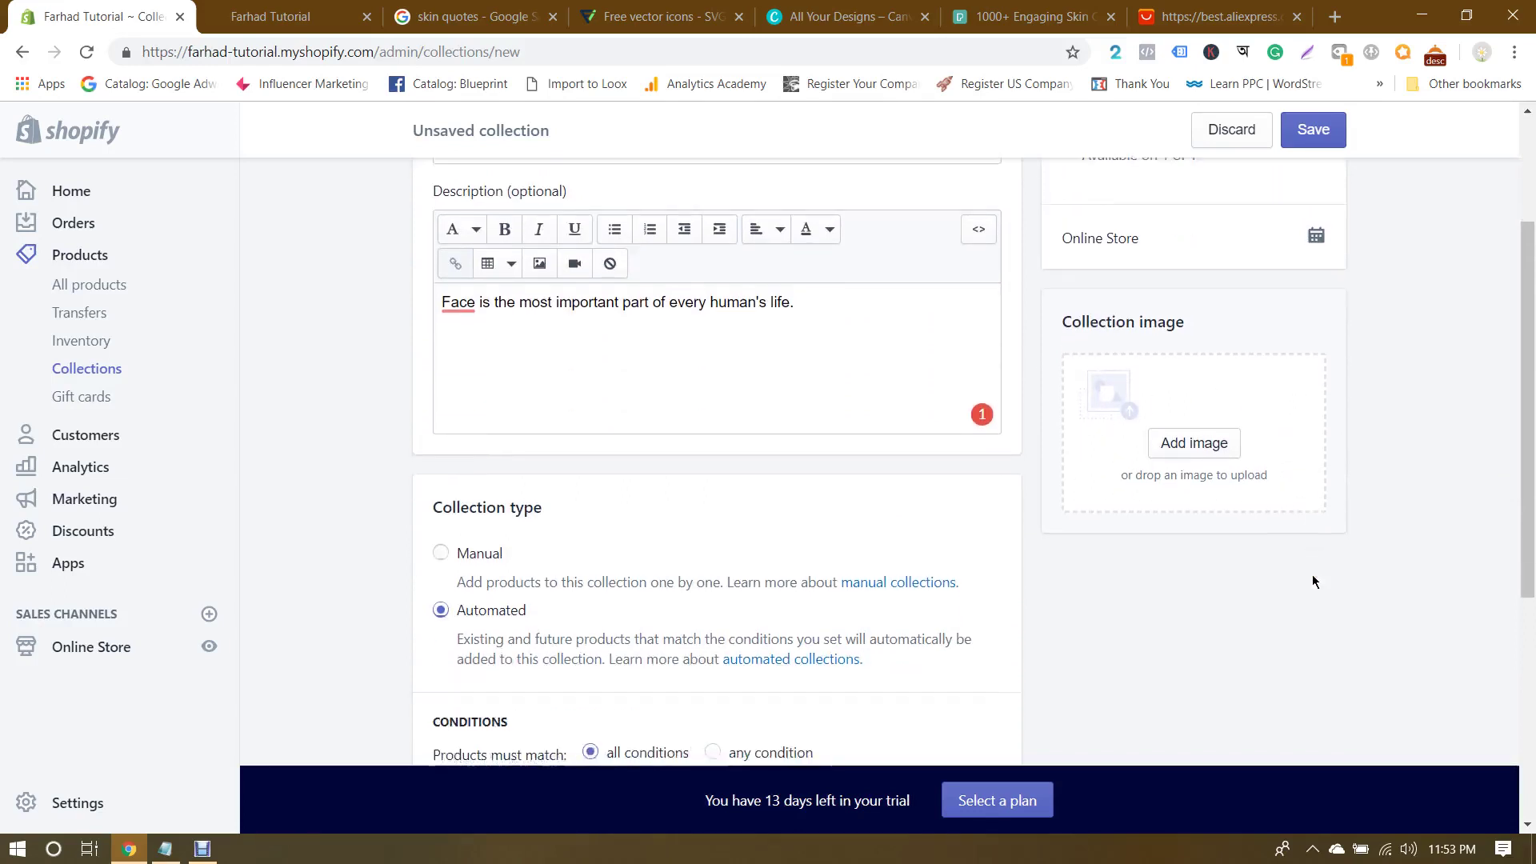
scroll(1313, 582, down, 1)
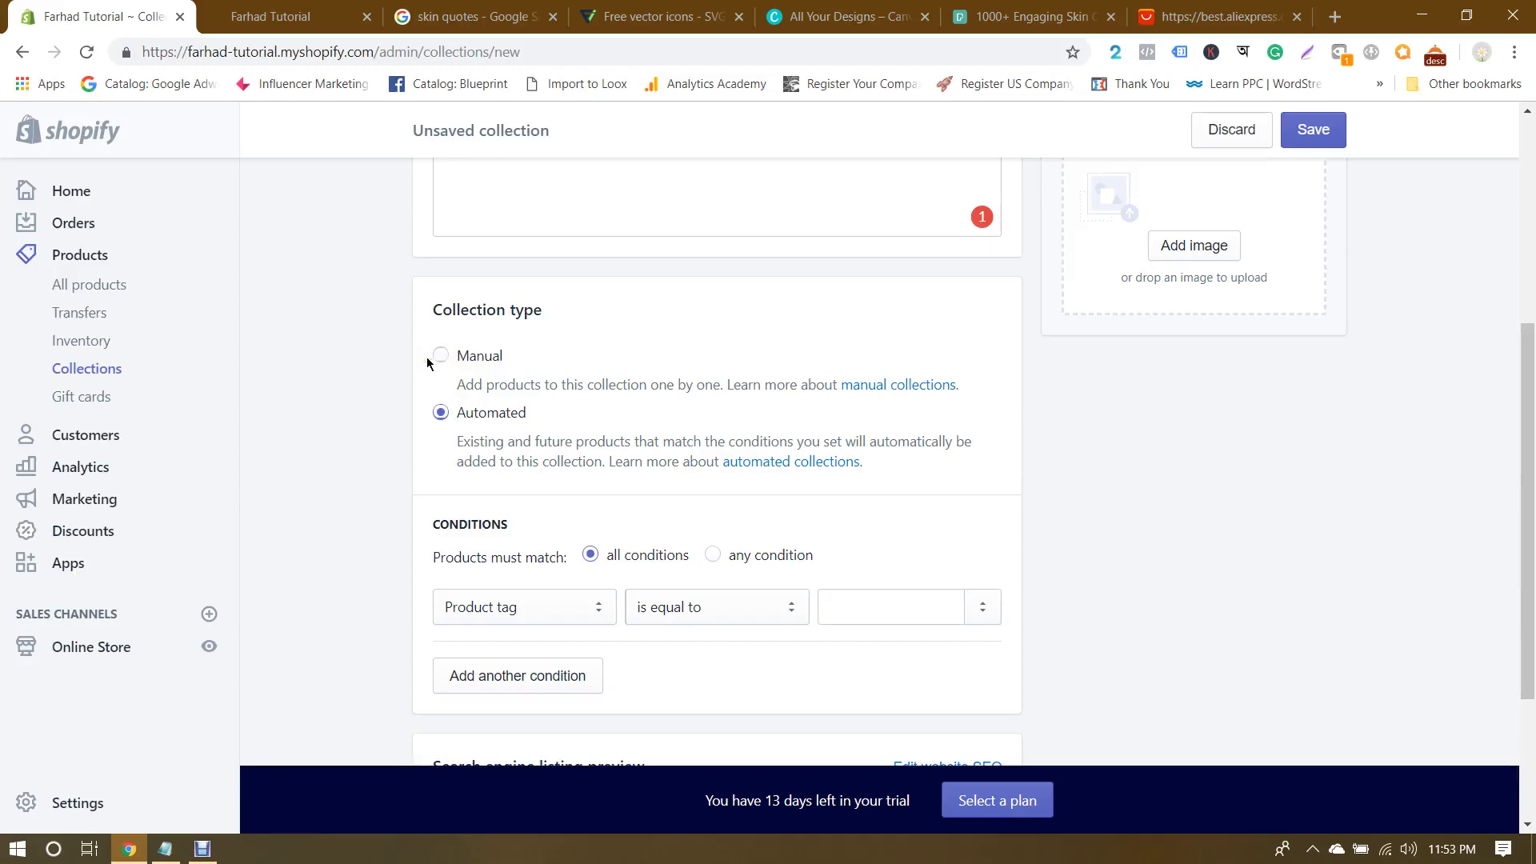
scroll(428, 362, up, 5)
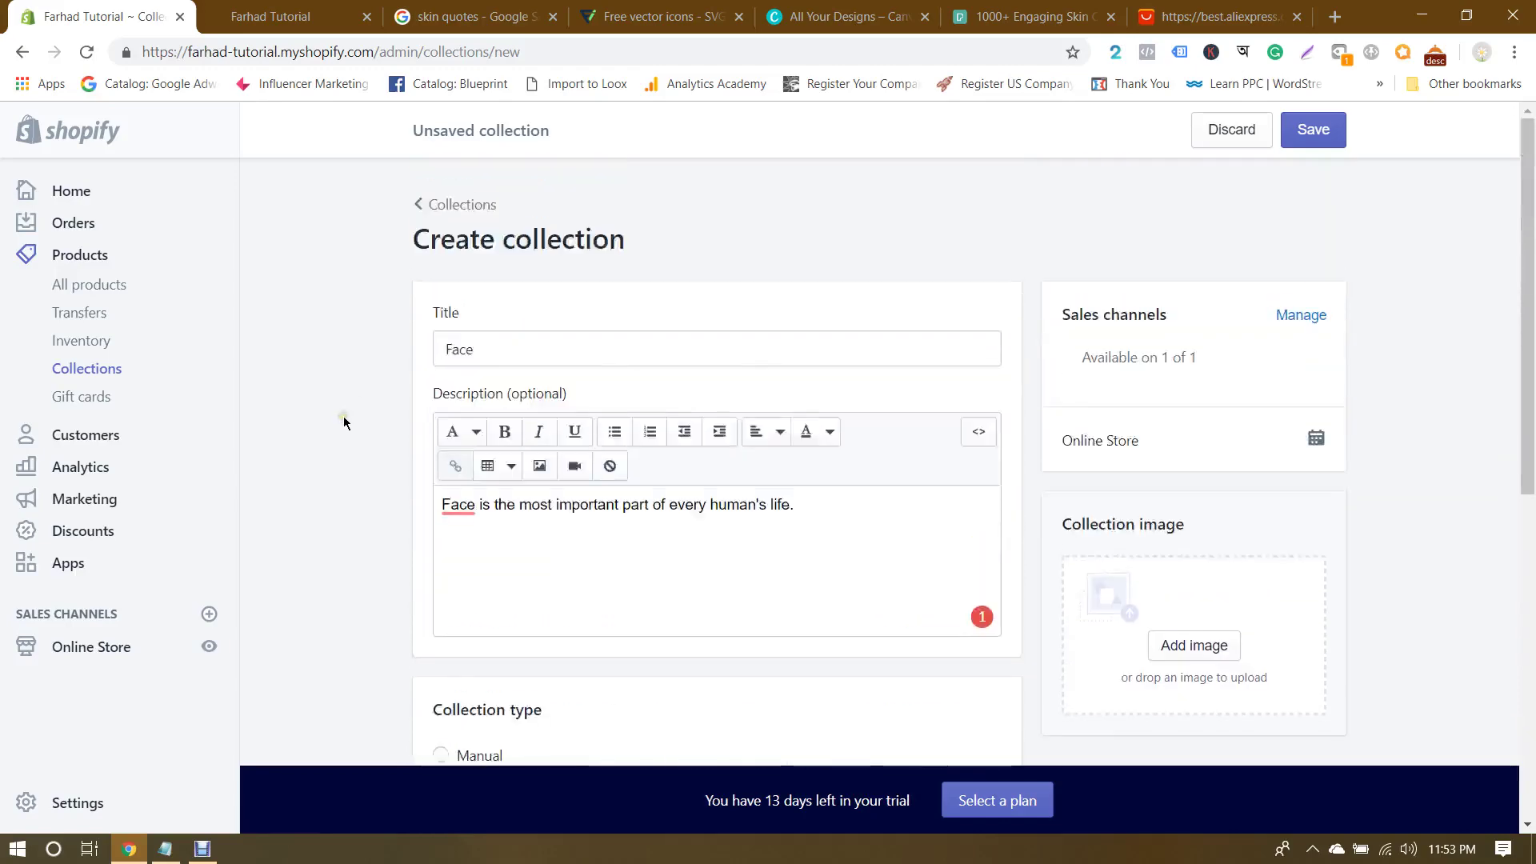
click(504, 344)
Step: Set the condition Product tag is equal to 'face' and open Products in a new tab
scroll(364, 384, down, 5)
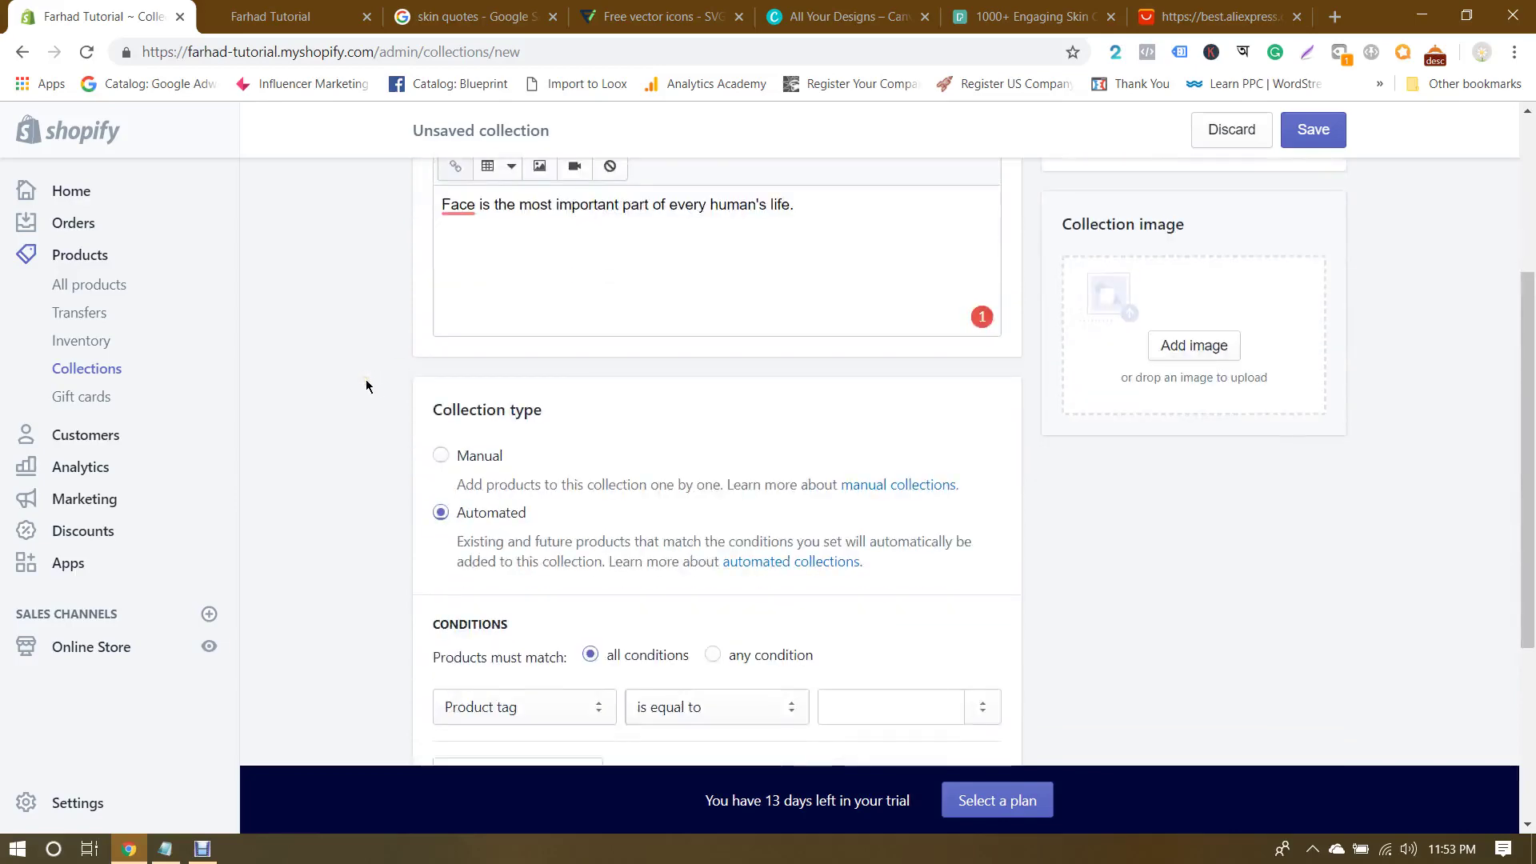
scroll(426, 446, down, 3)
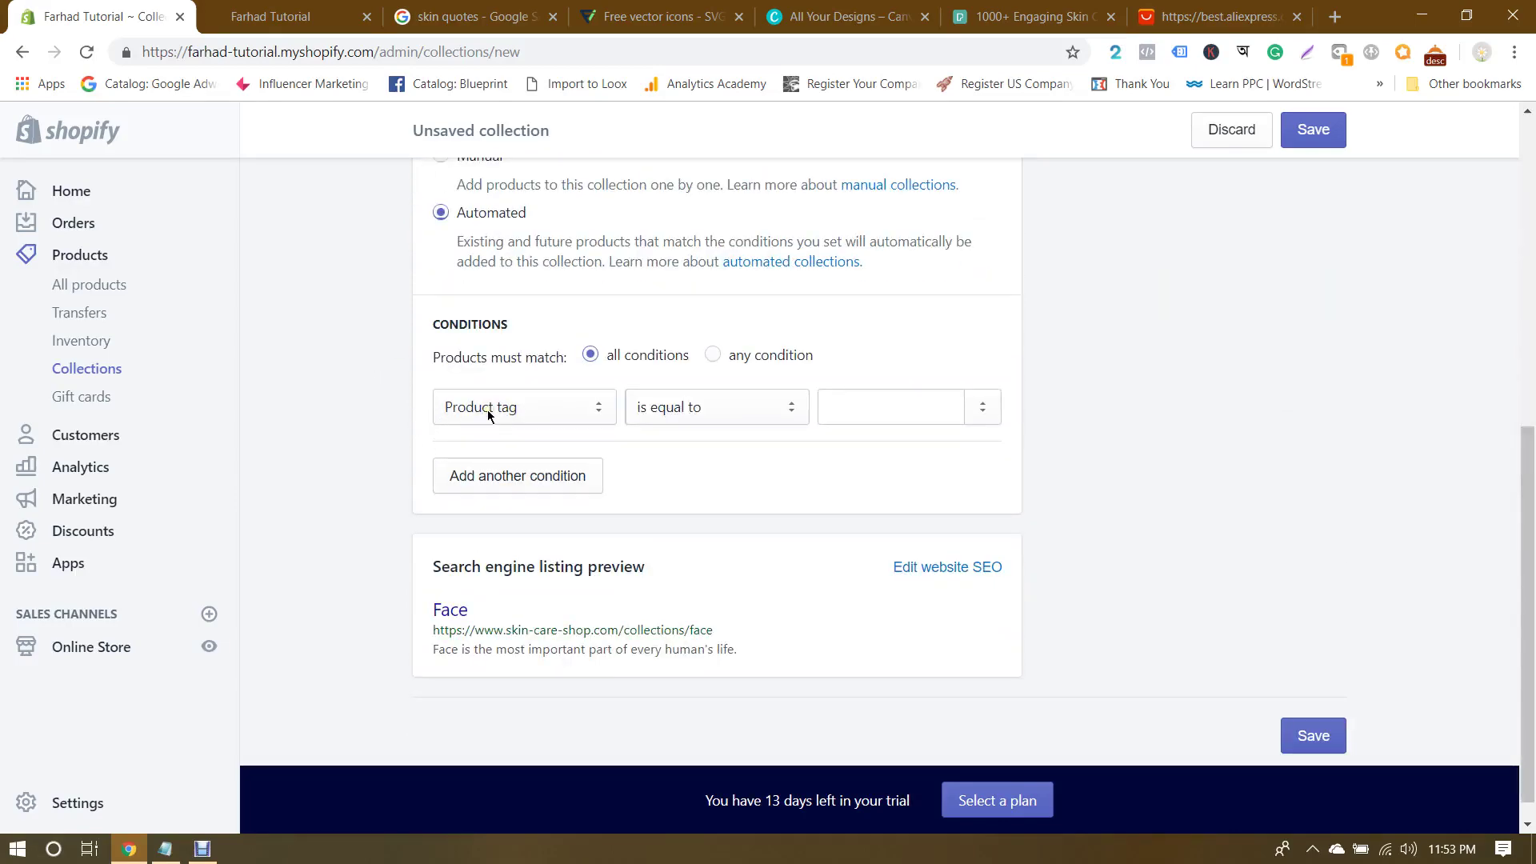
click(862, 408)
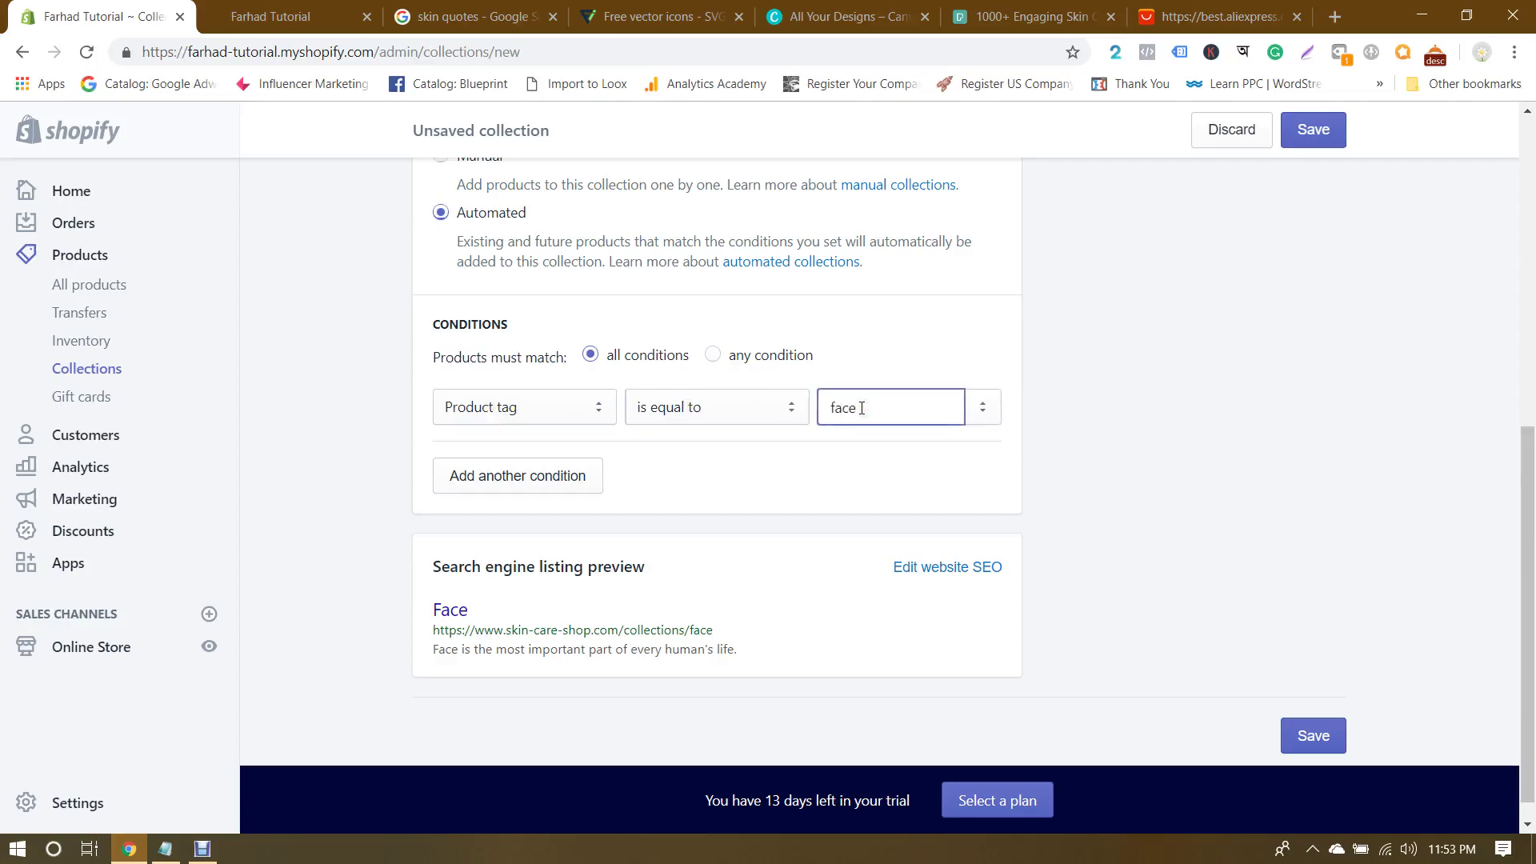
ctrl+click(108, 285)
click(223, 9)
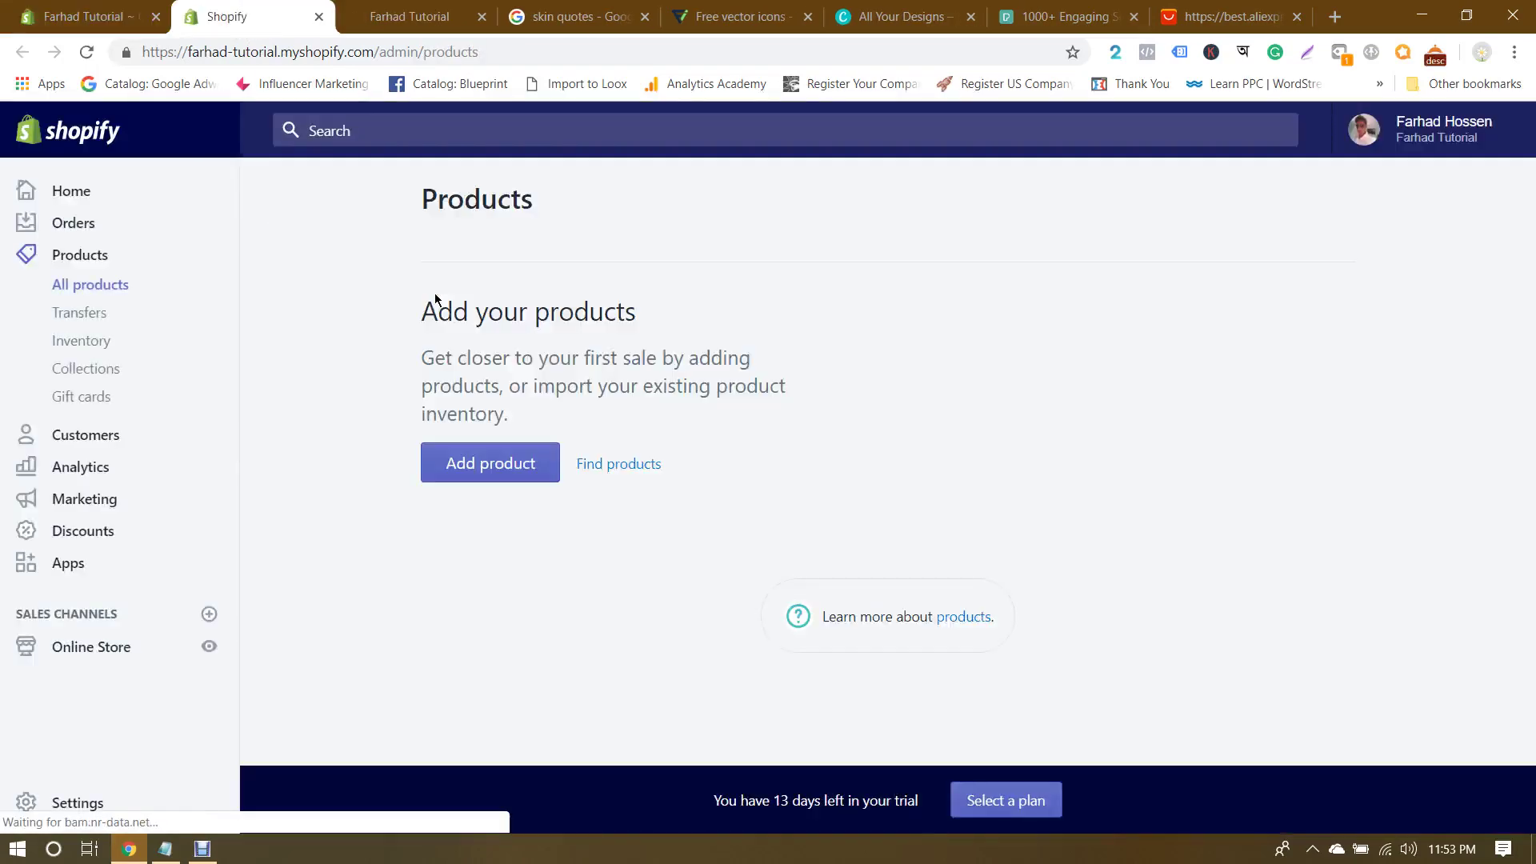
Step: Start a new product and put the cursor in its Tags field
scroll(496, 303, down, 1)
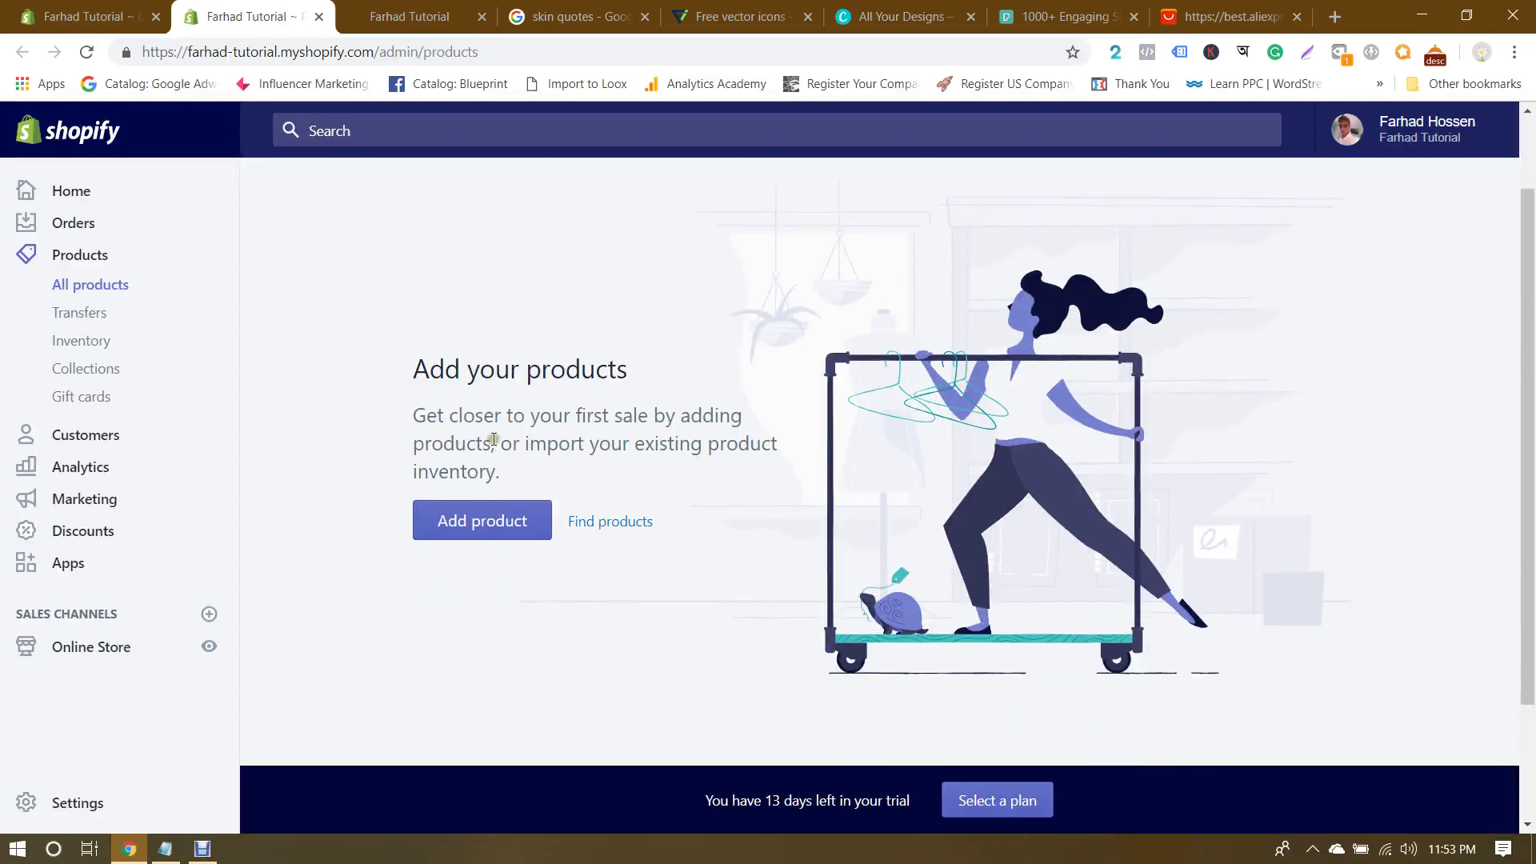
click(478, 534)
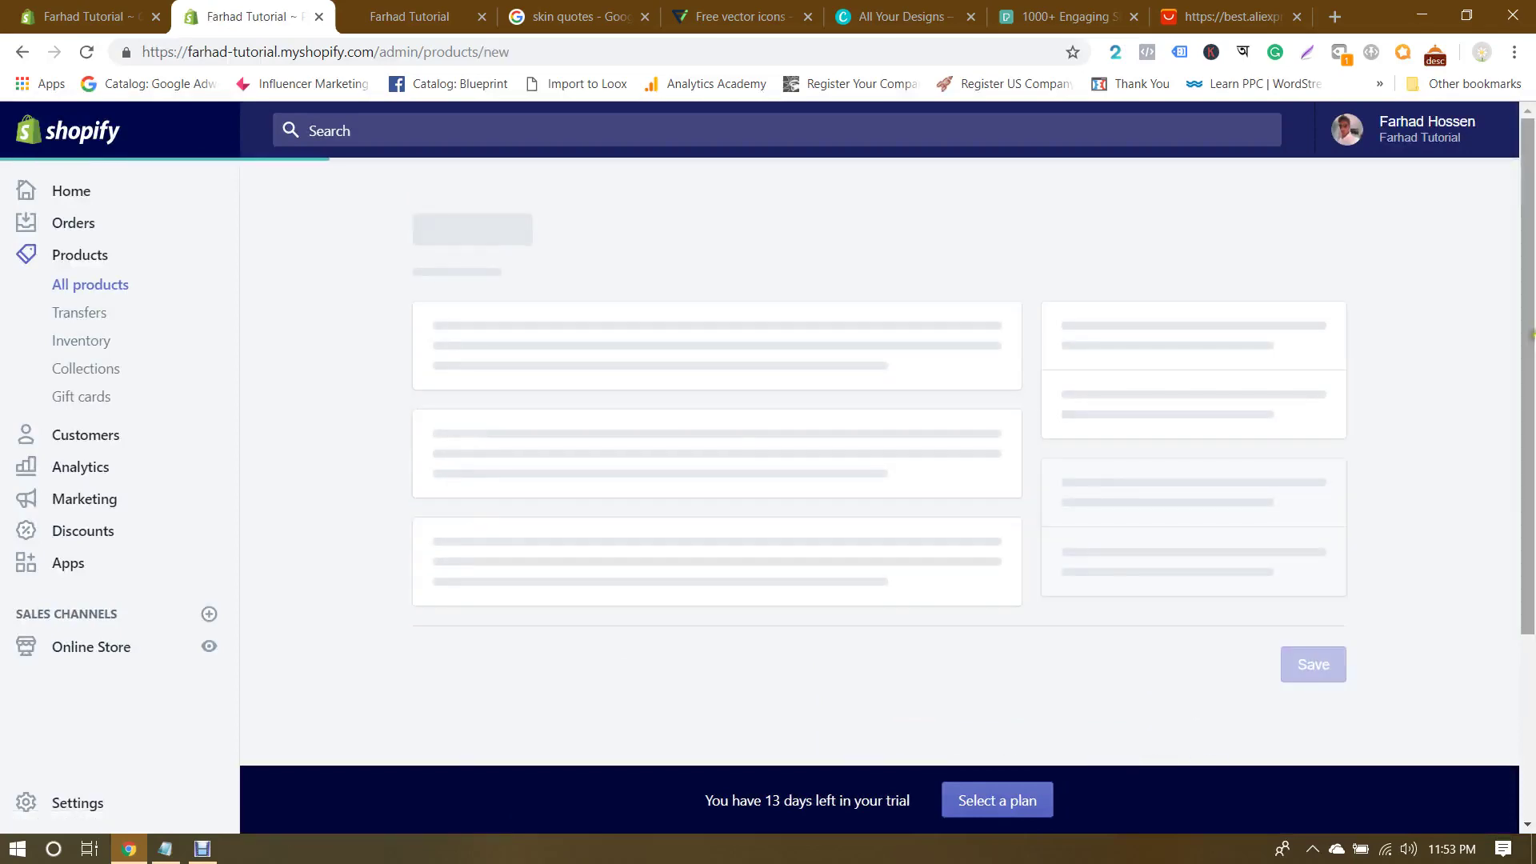
scroll(1470, 342, down, 6)
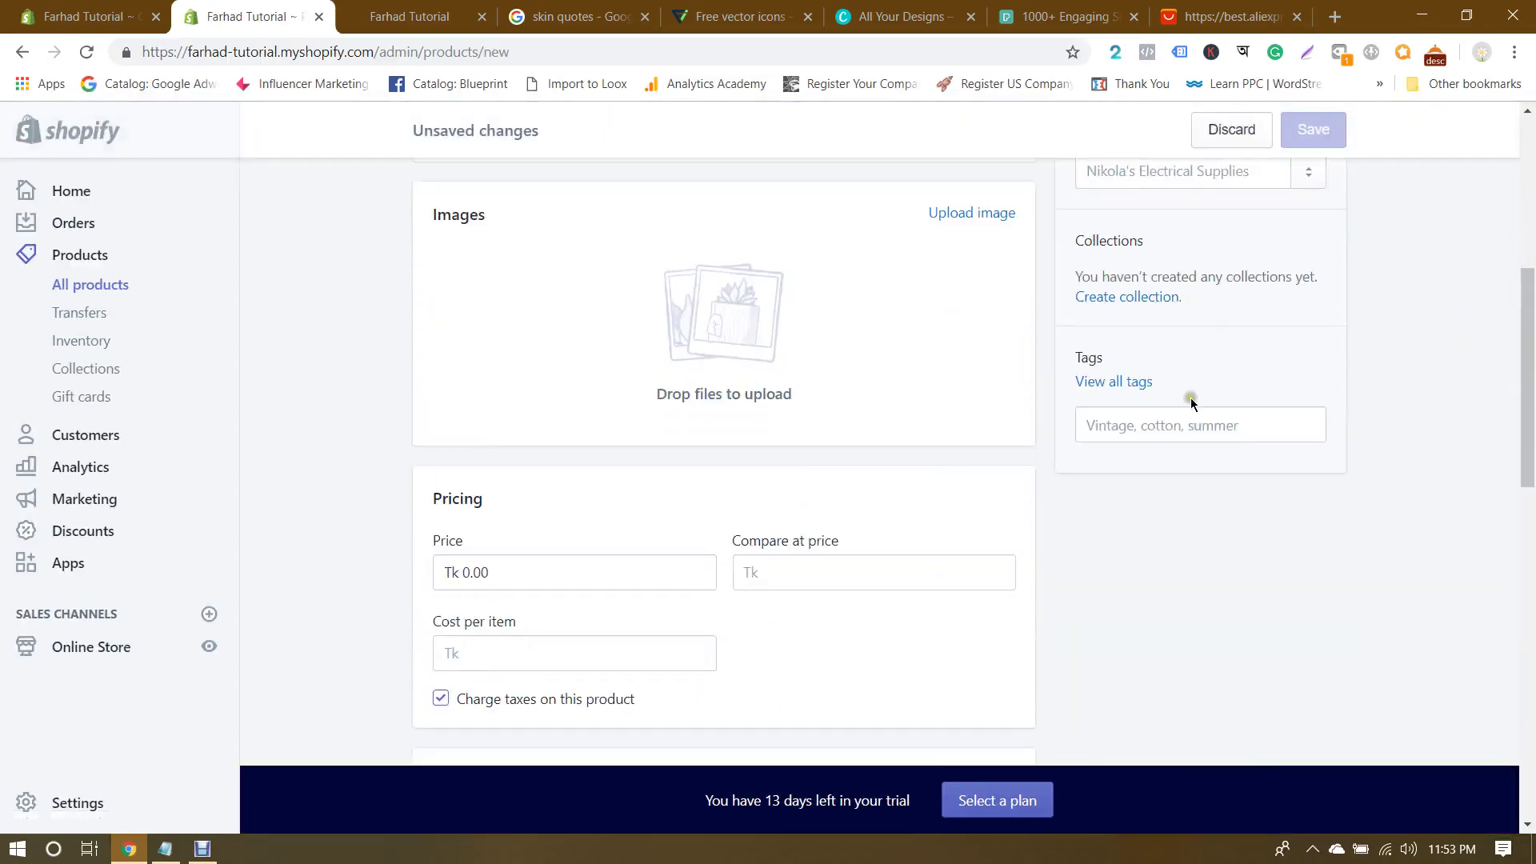
click(1140, 434)
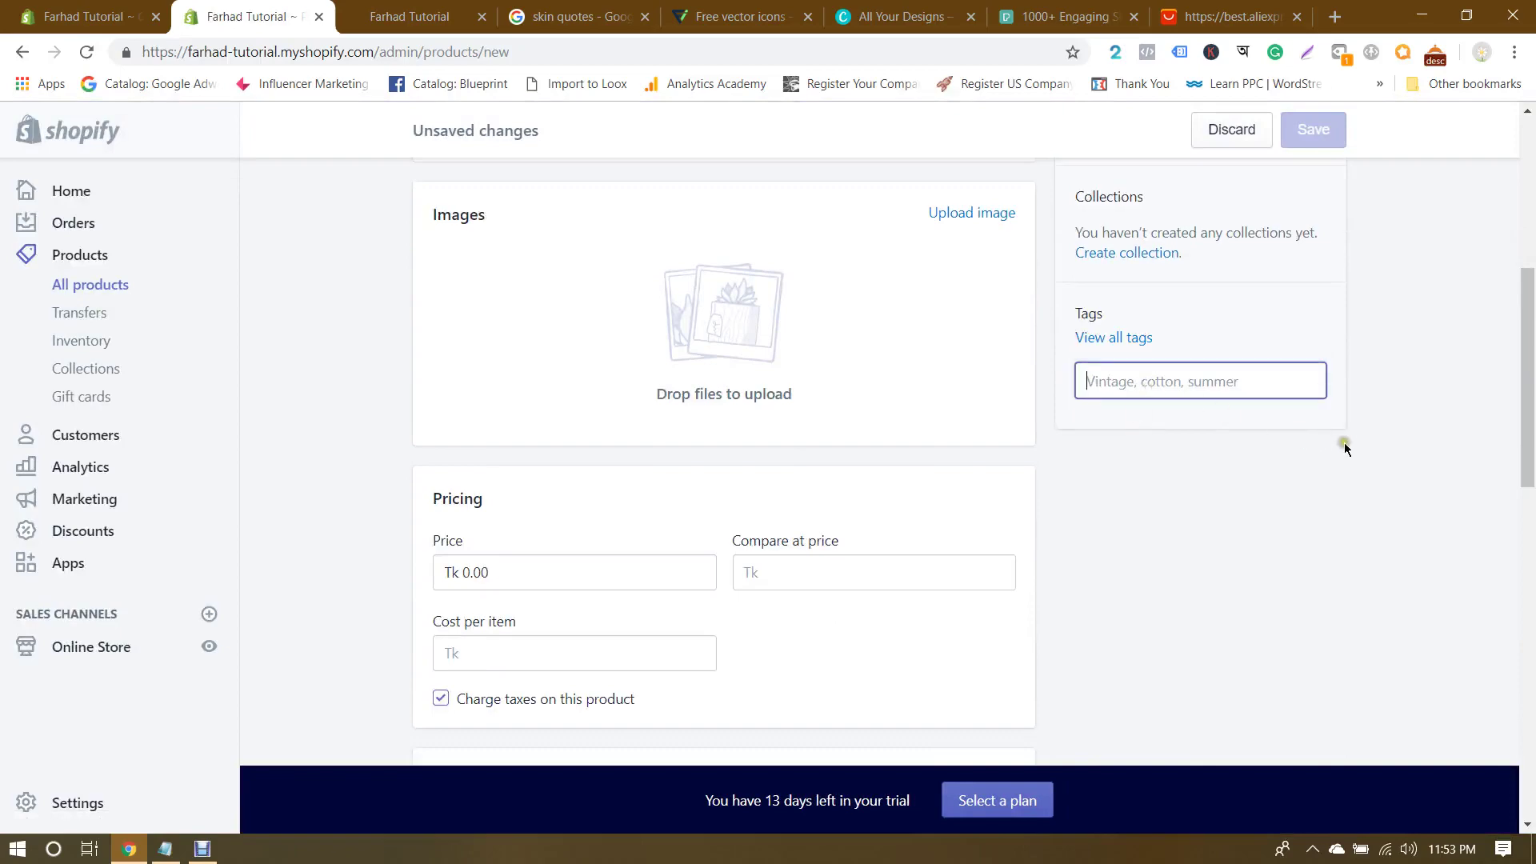
scroll(1344, 446, up, 5)
scroll(1327, 480, down, 3)
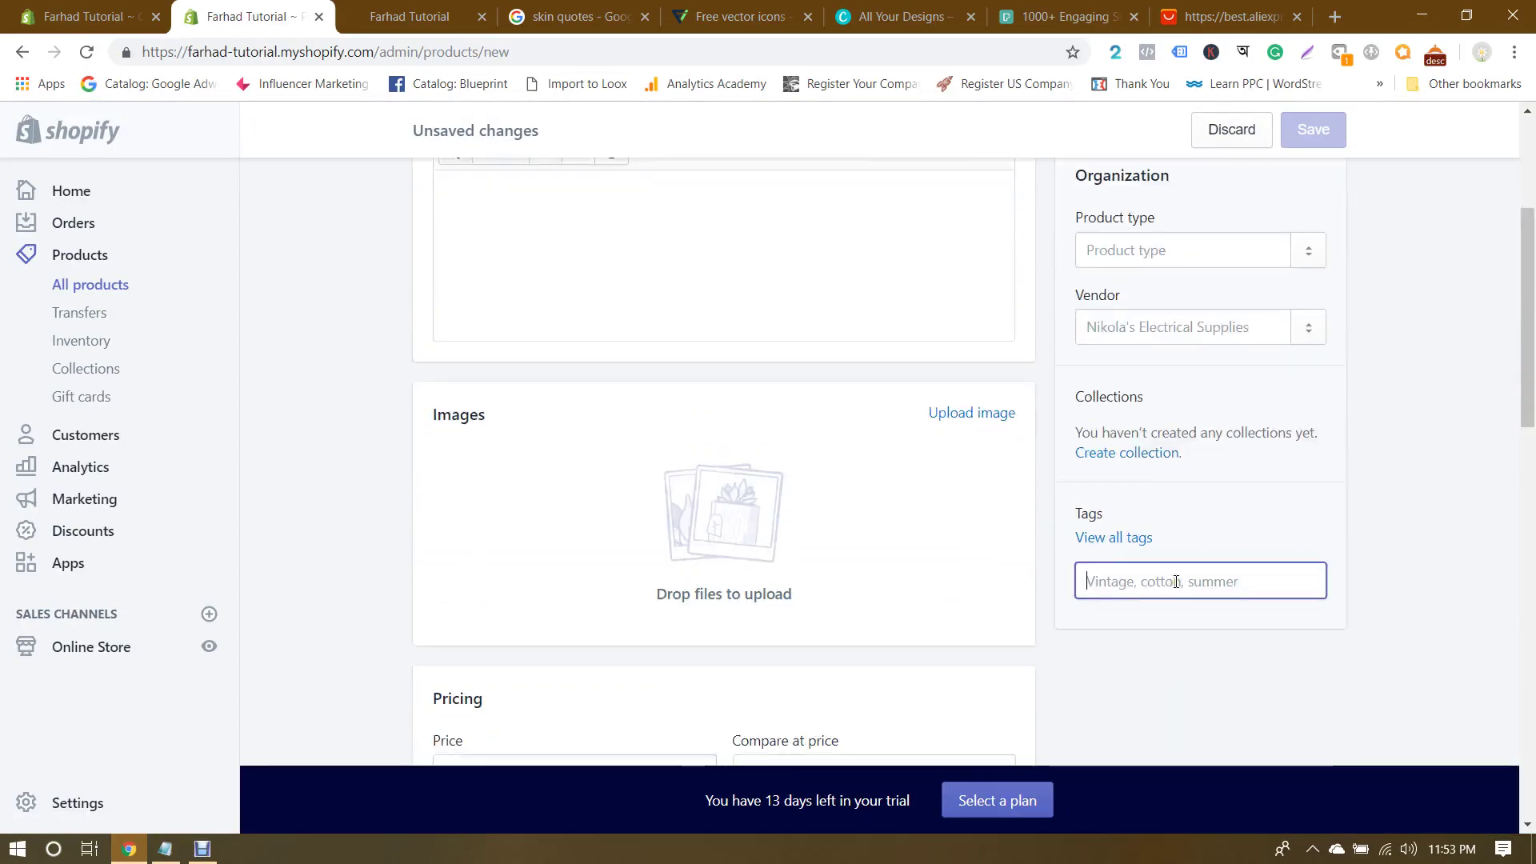
Step: Check the storefront search, then tag the new product 'face' and return to the collection form
click(412, 16)
scroll(1120, 240, up, 2)
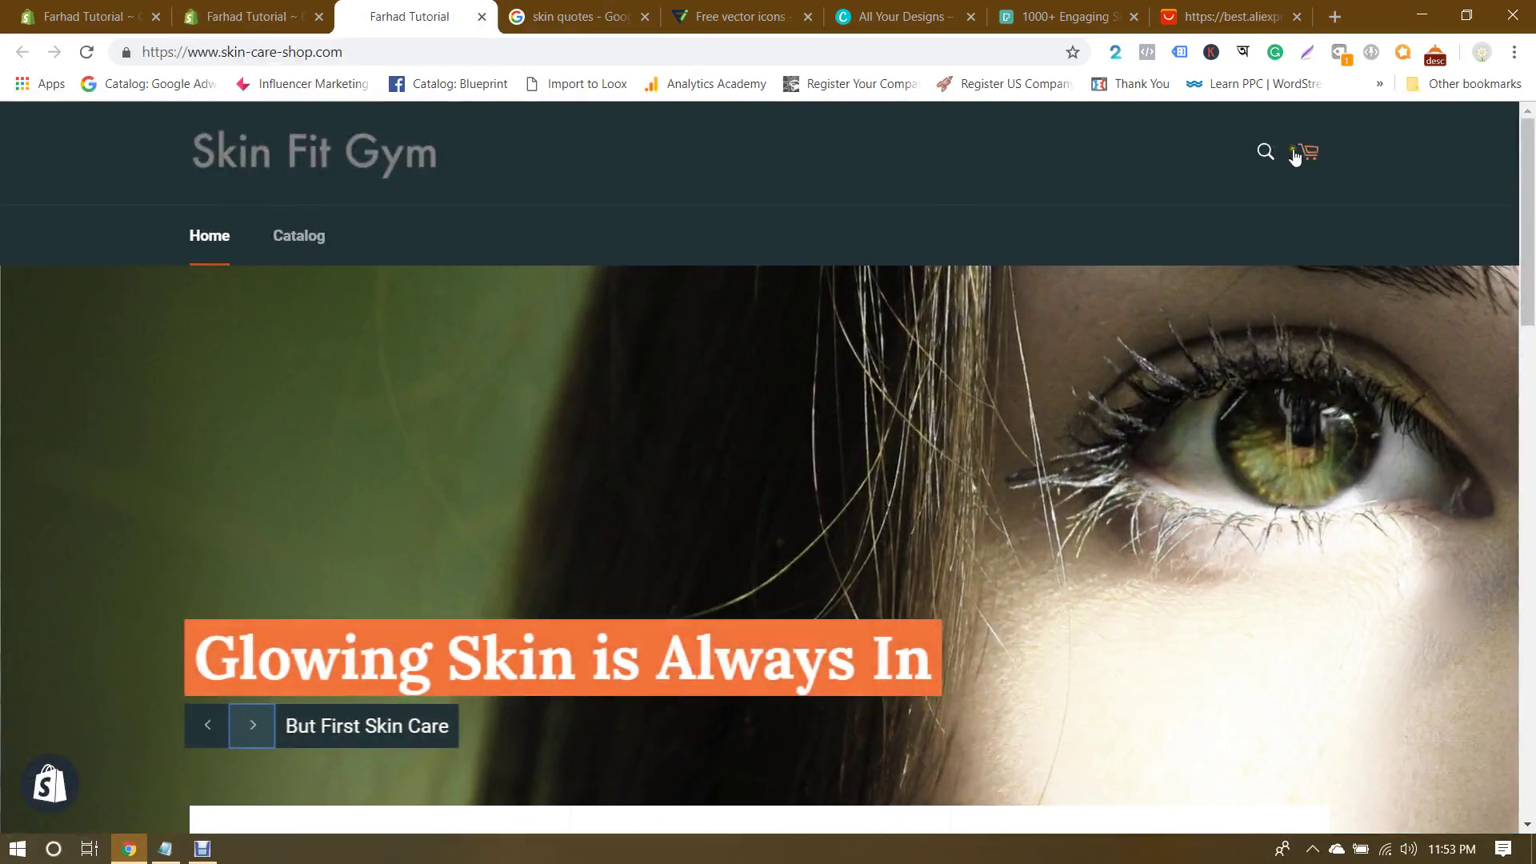
click(1265, 151)
text(h)
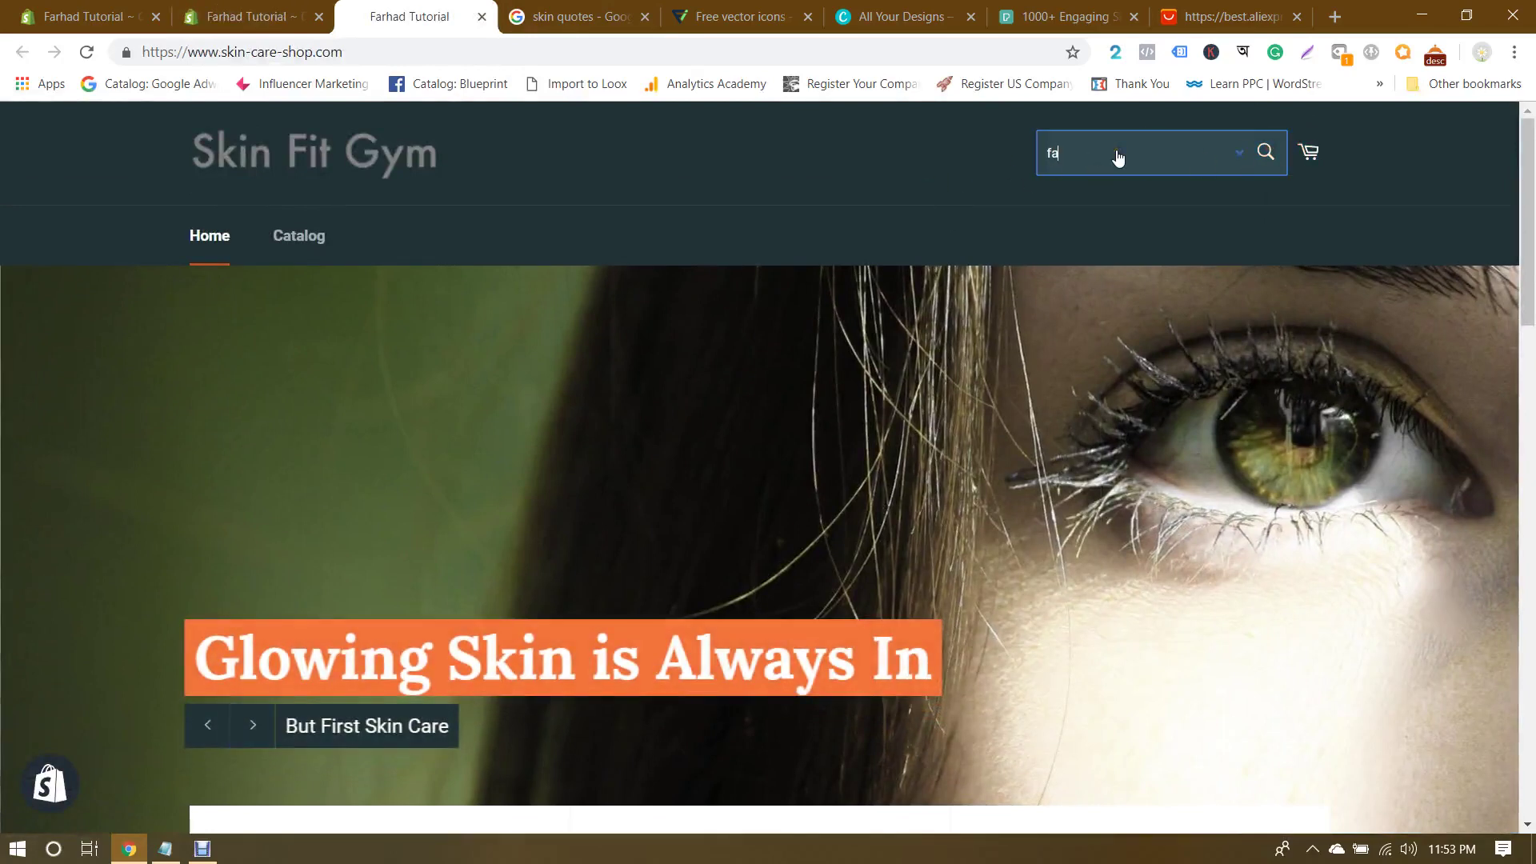
click(256, 16)
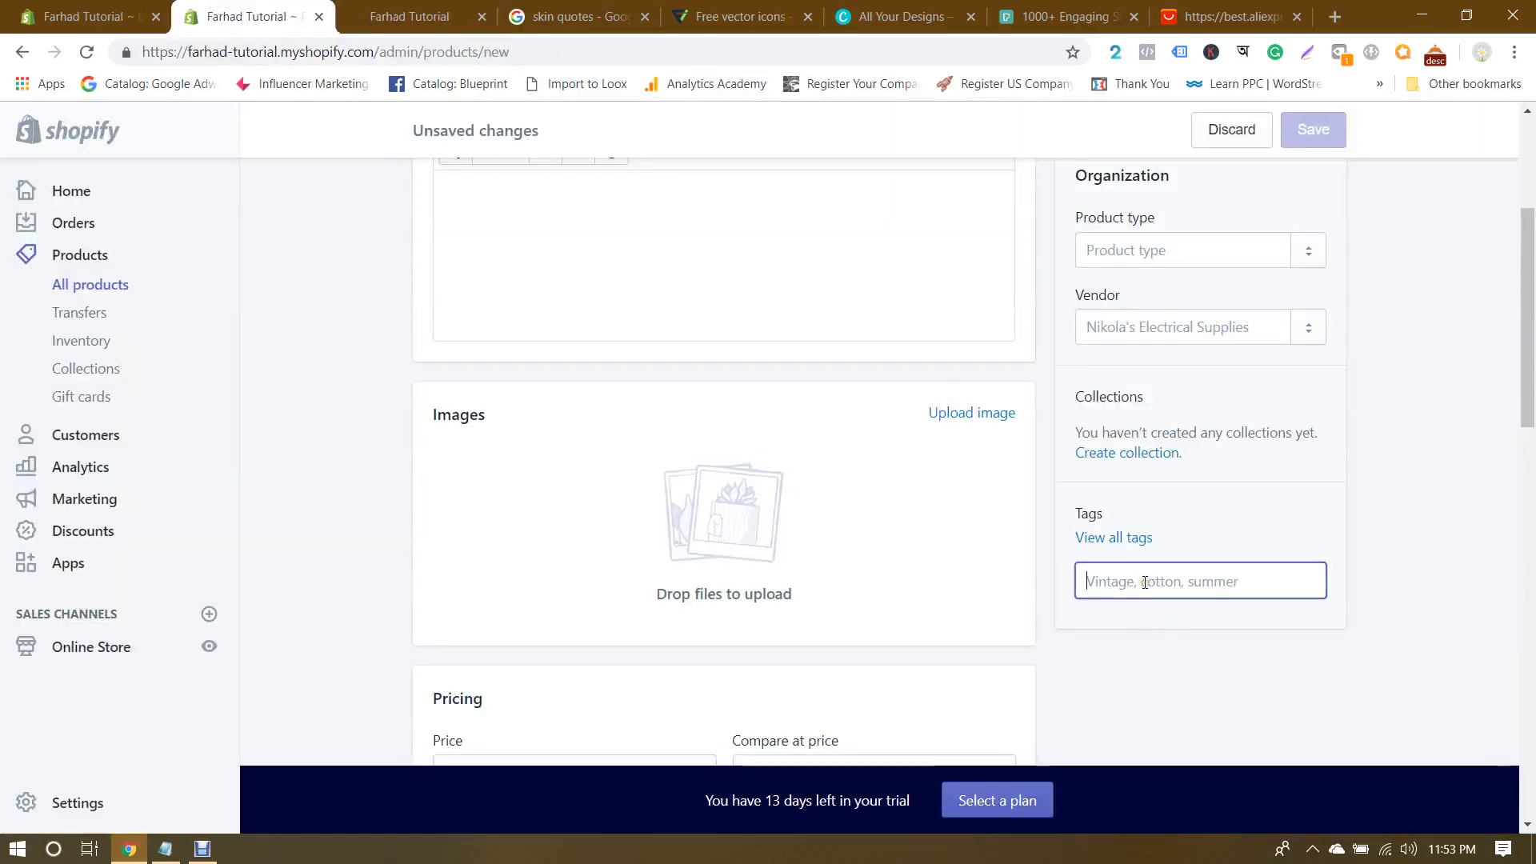
click(412, 16)
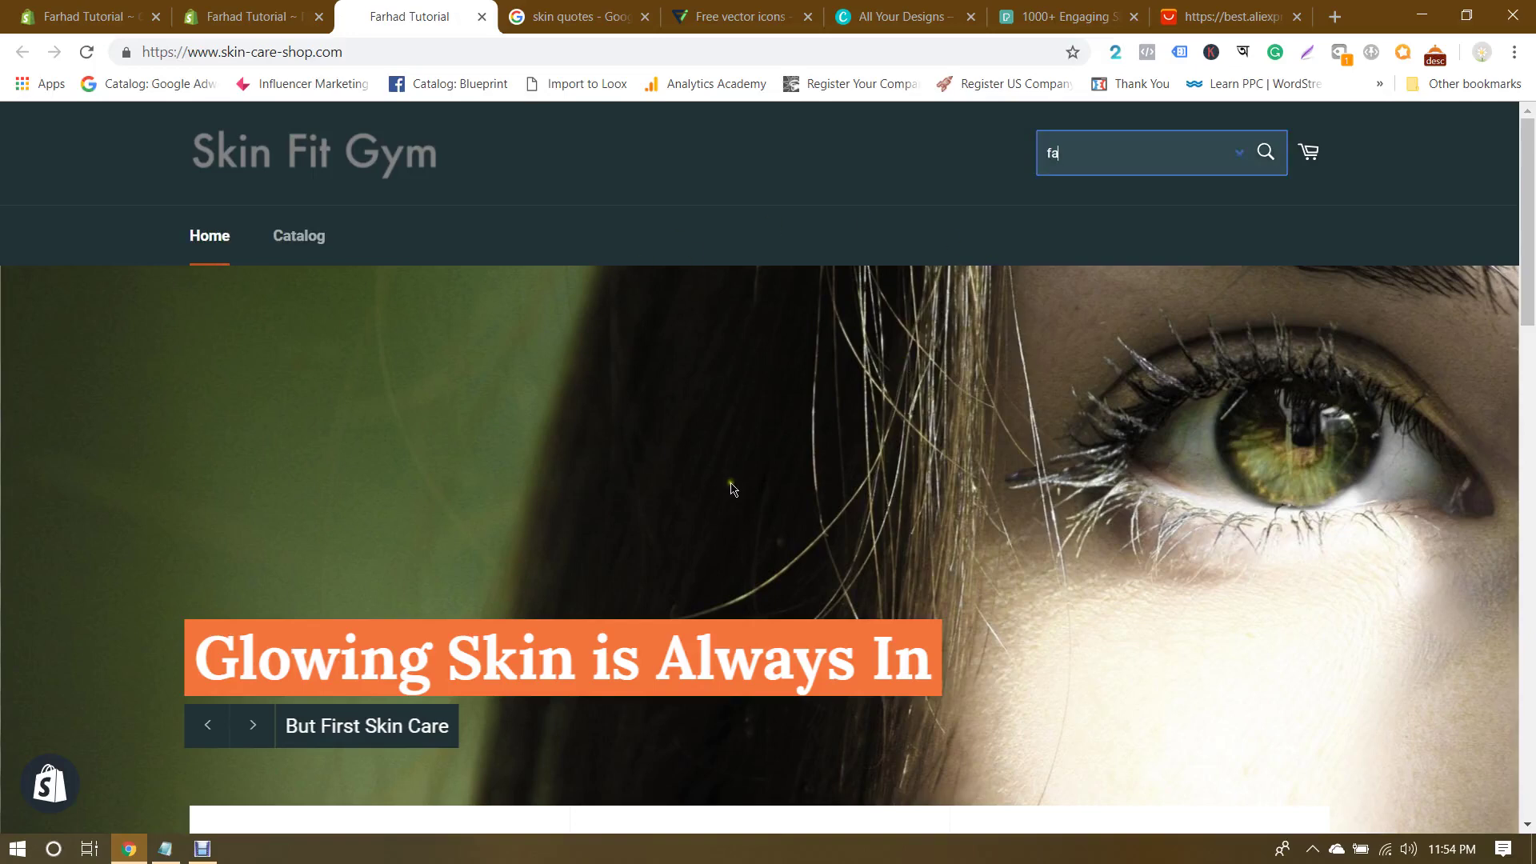
click(184, 7)
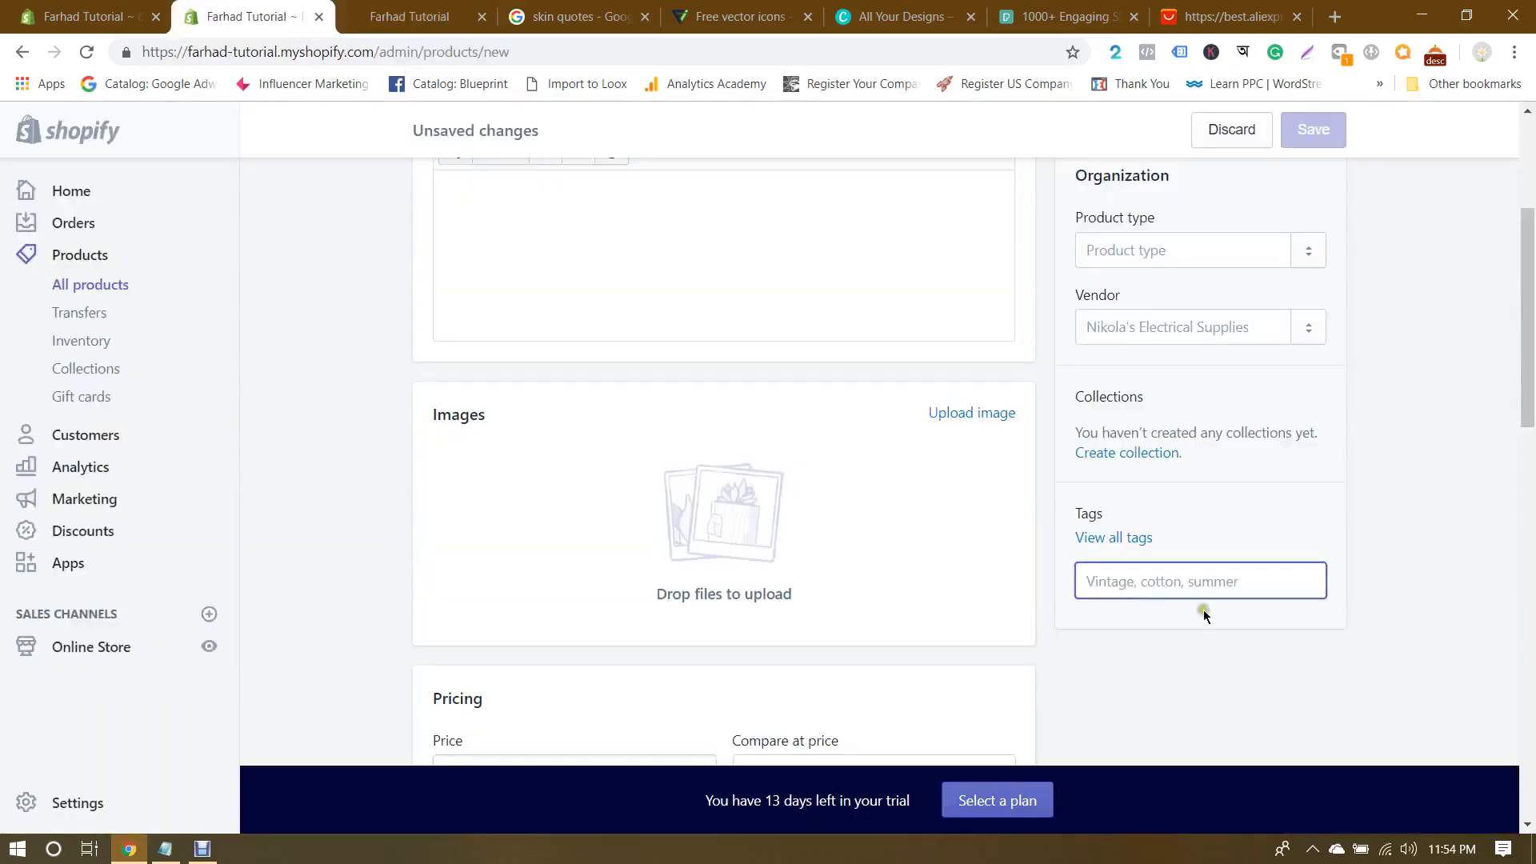
text(face)
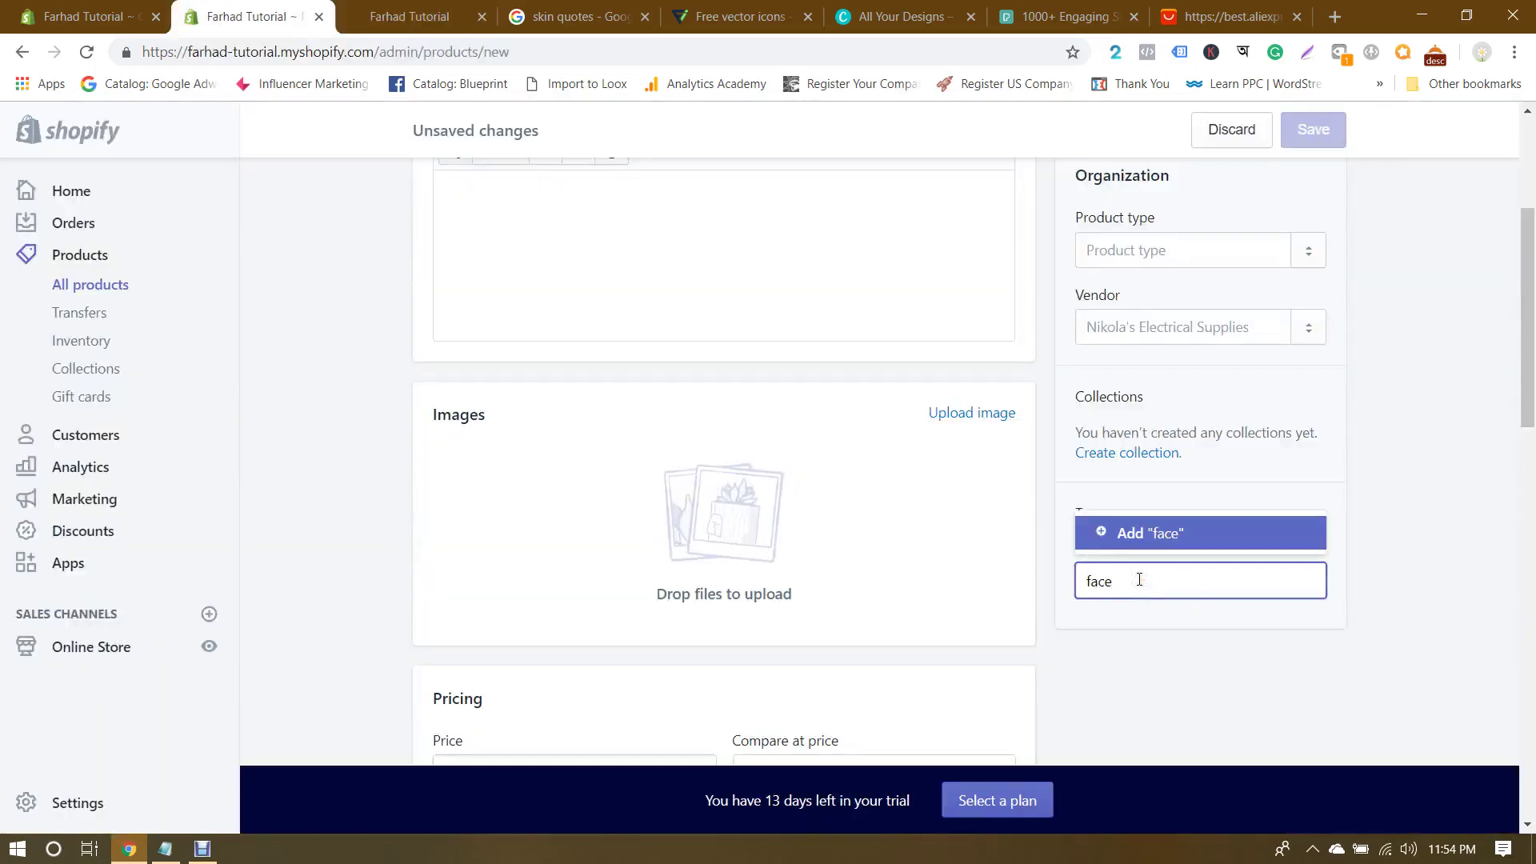
key(Return)
click(132, 7)
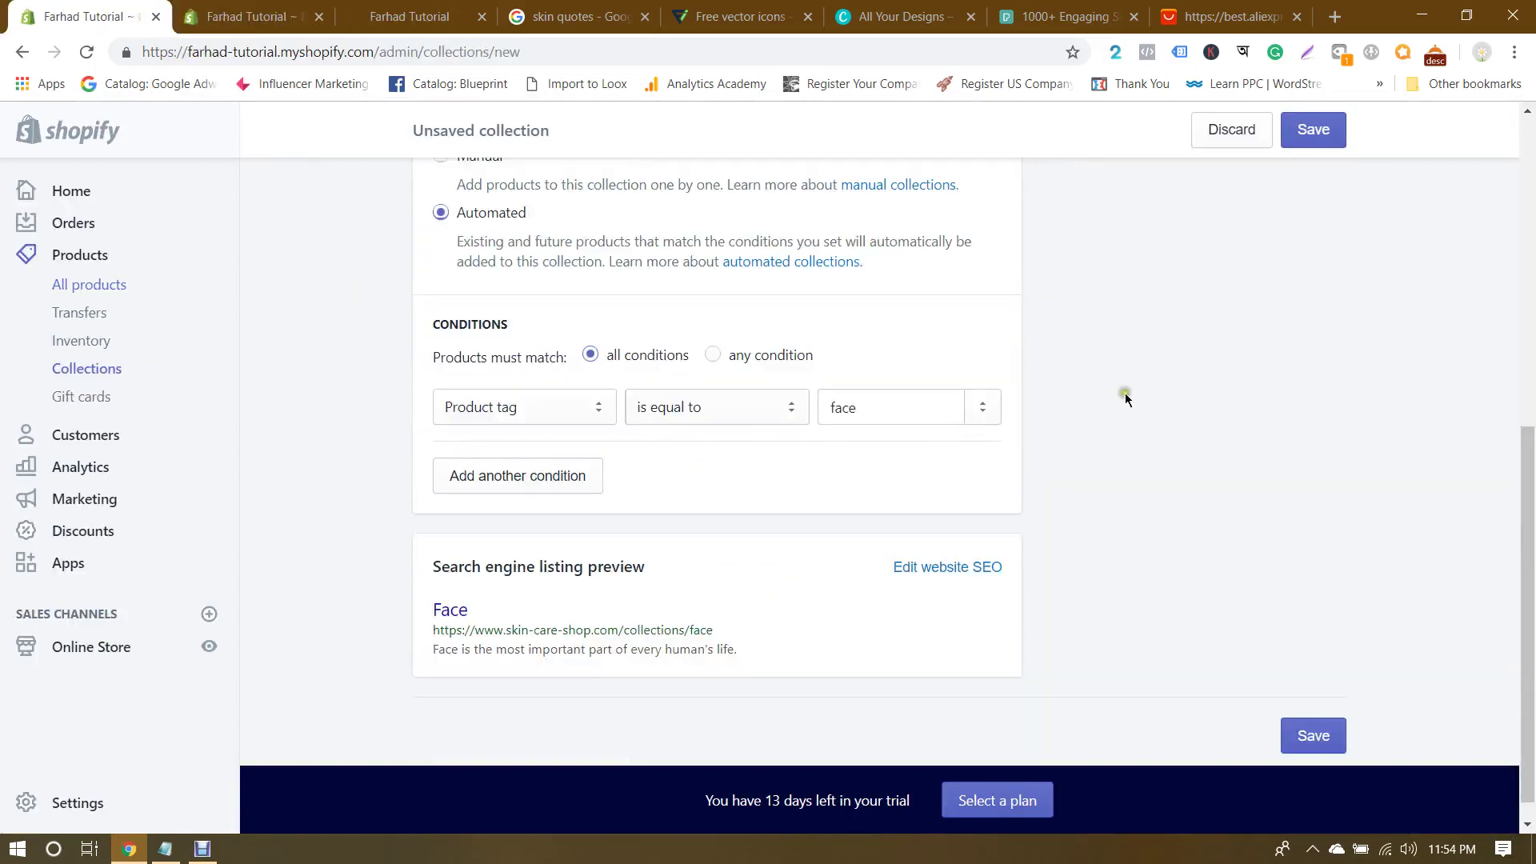
Step: Switch back to the Face collection form and set its collection type to Manual
click(240, 16)
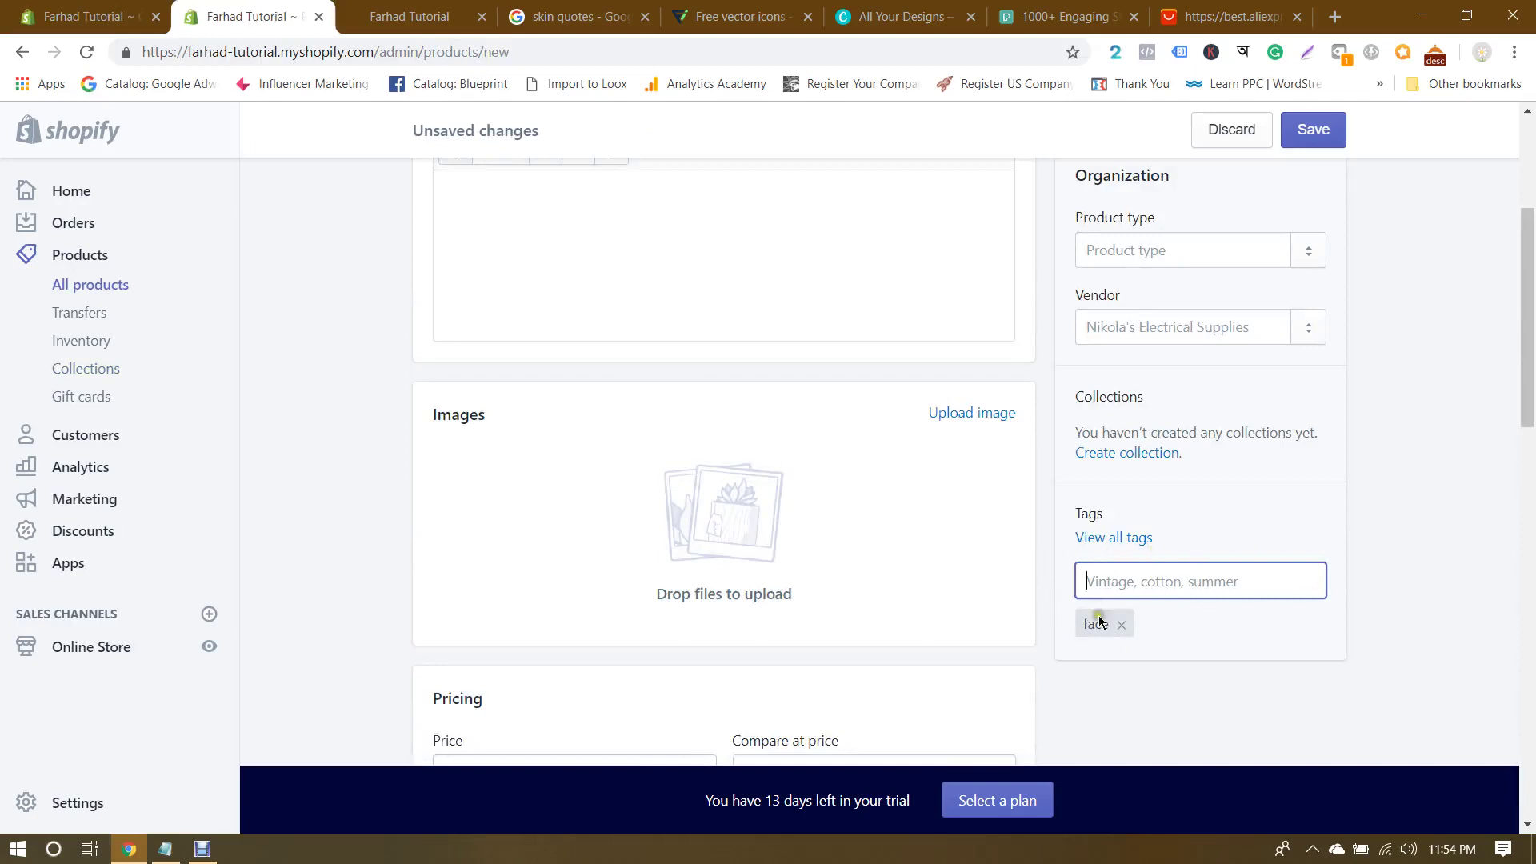
scroll(1208, 549, up, 4)
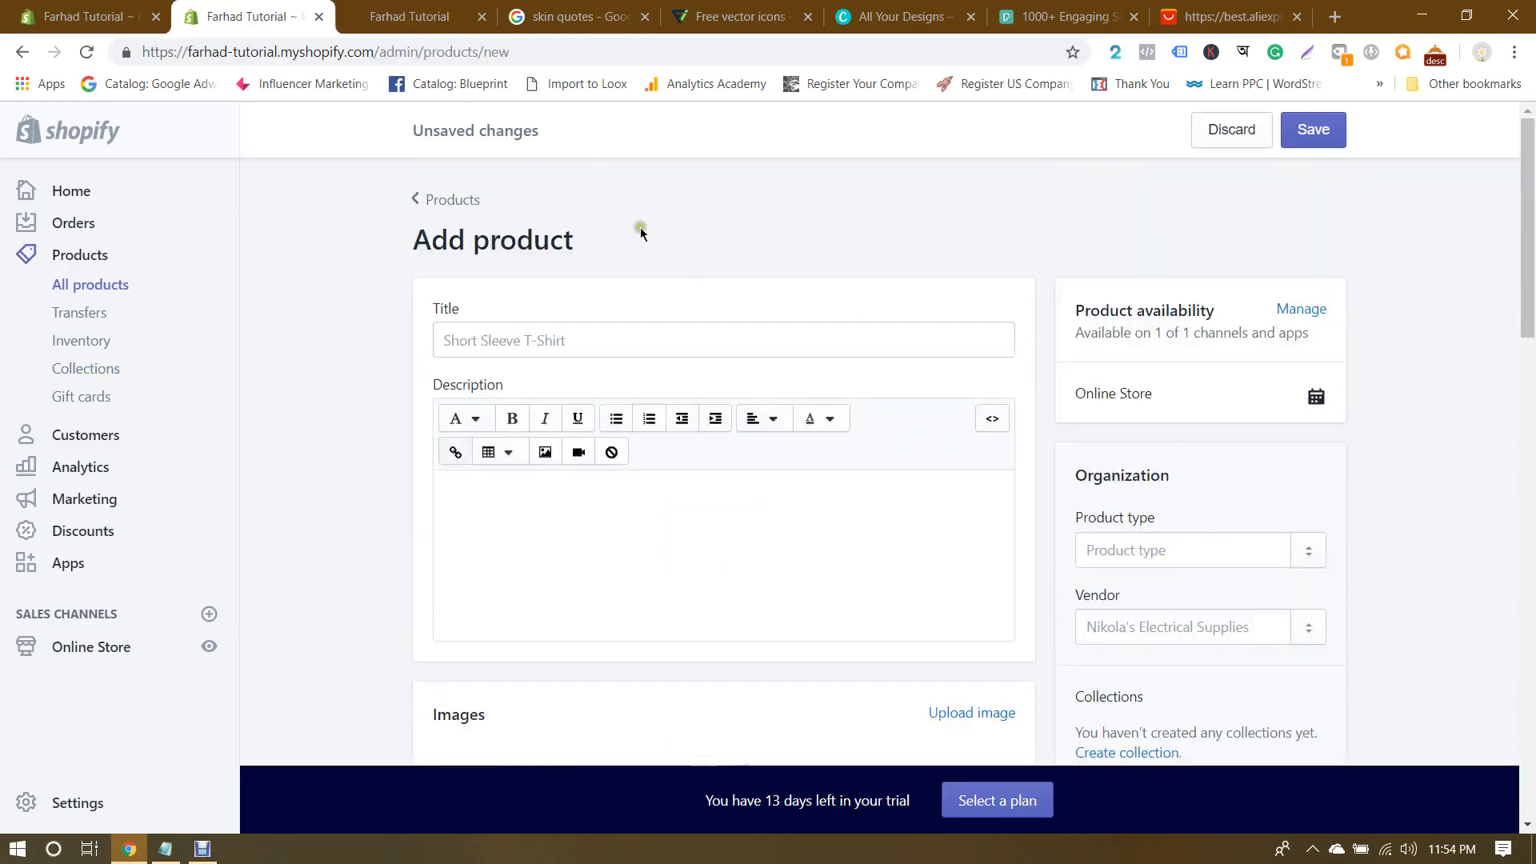
key(ctrl+shift+Tab)
scroll(415, 418, up, 3)
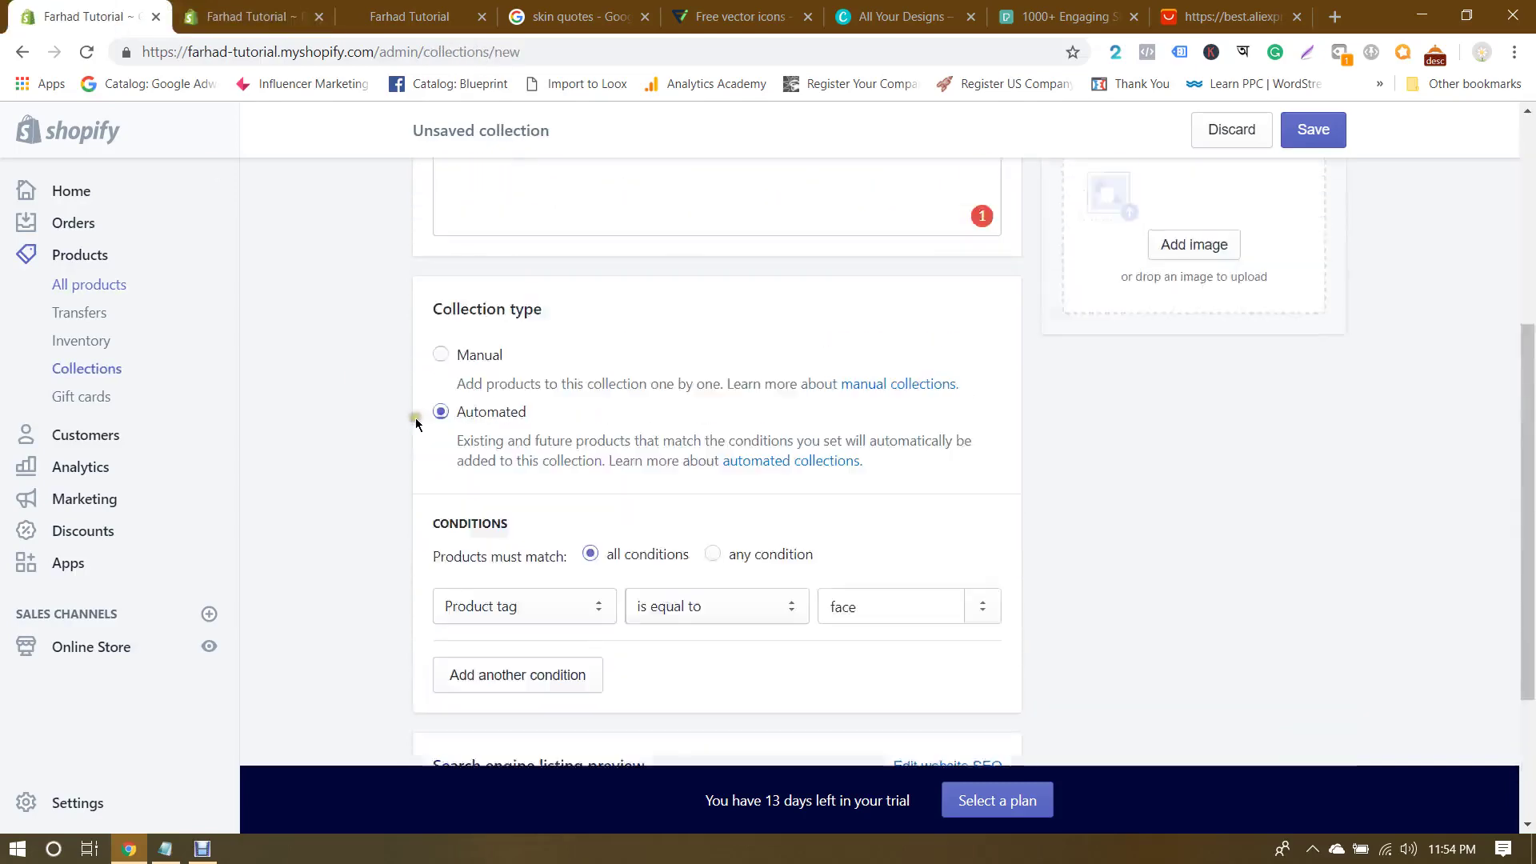
scroll(703, 432, up, 5)
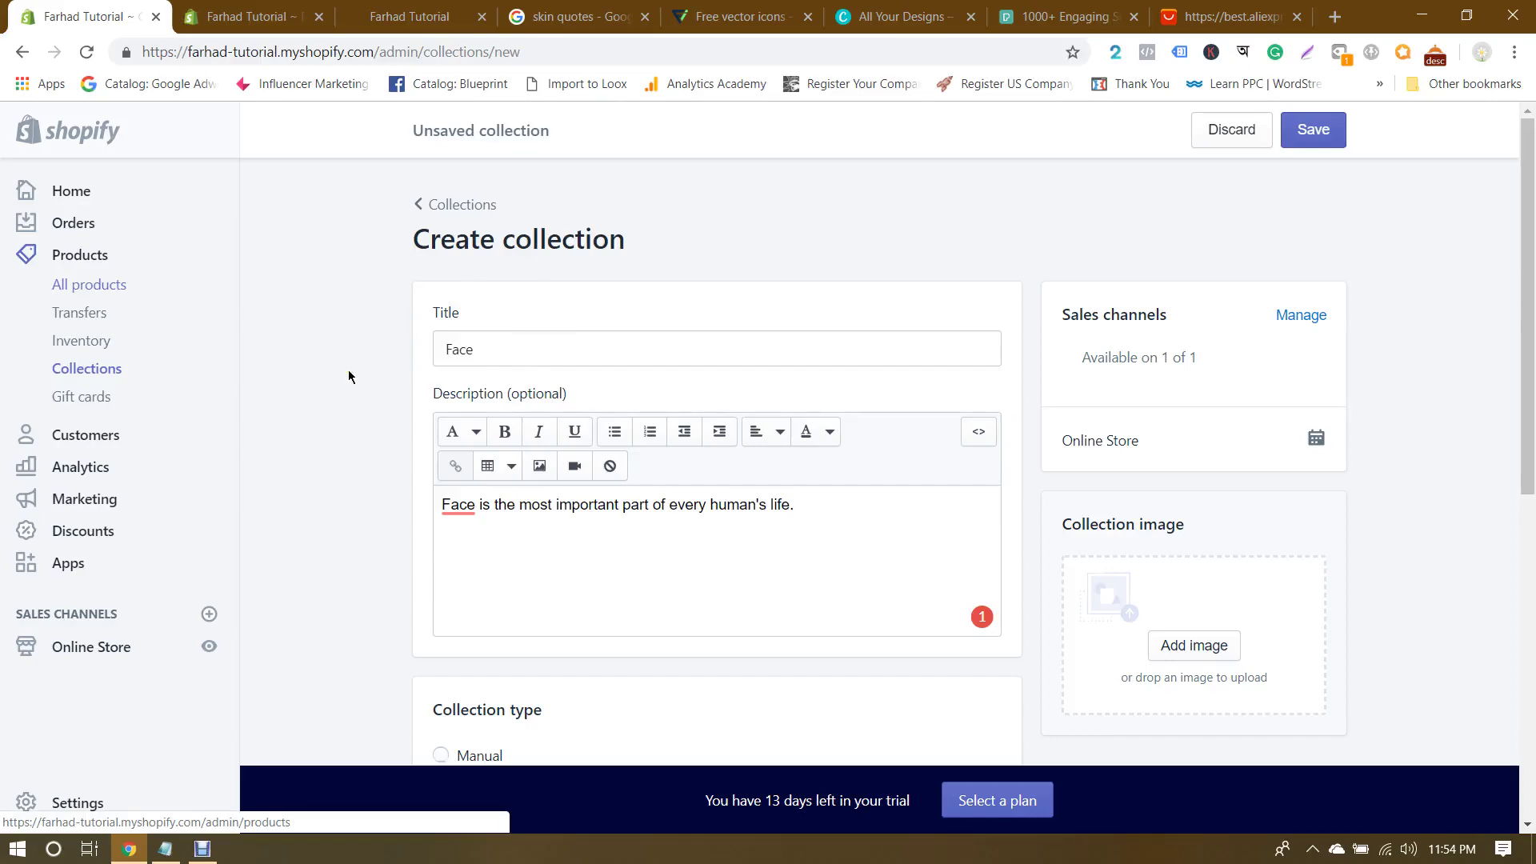
scroll(348, 376, down, 4)
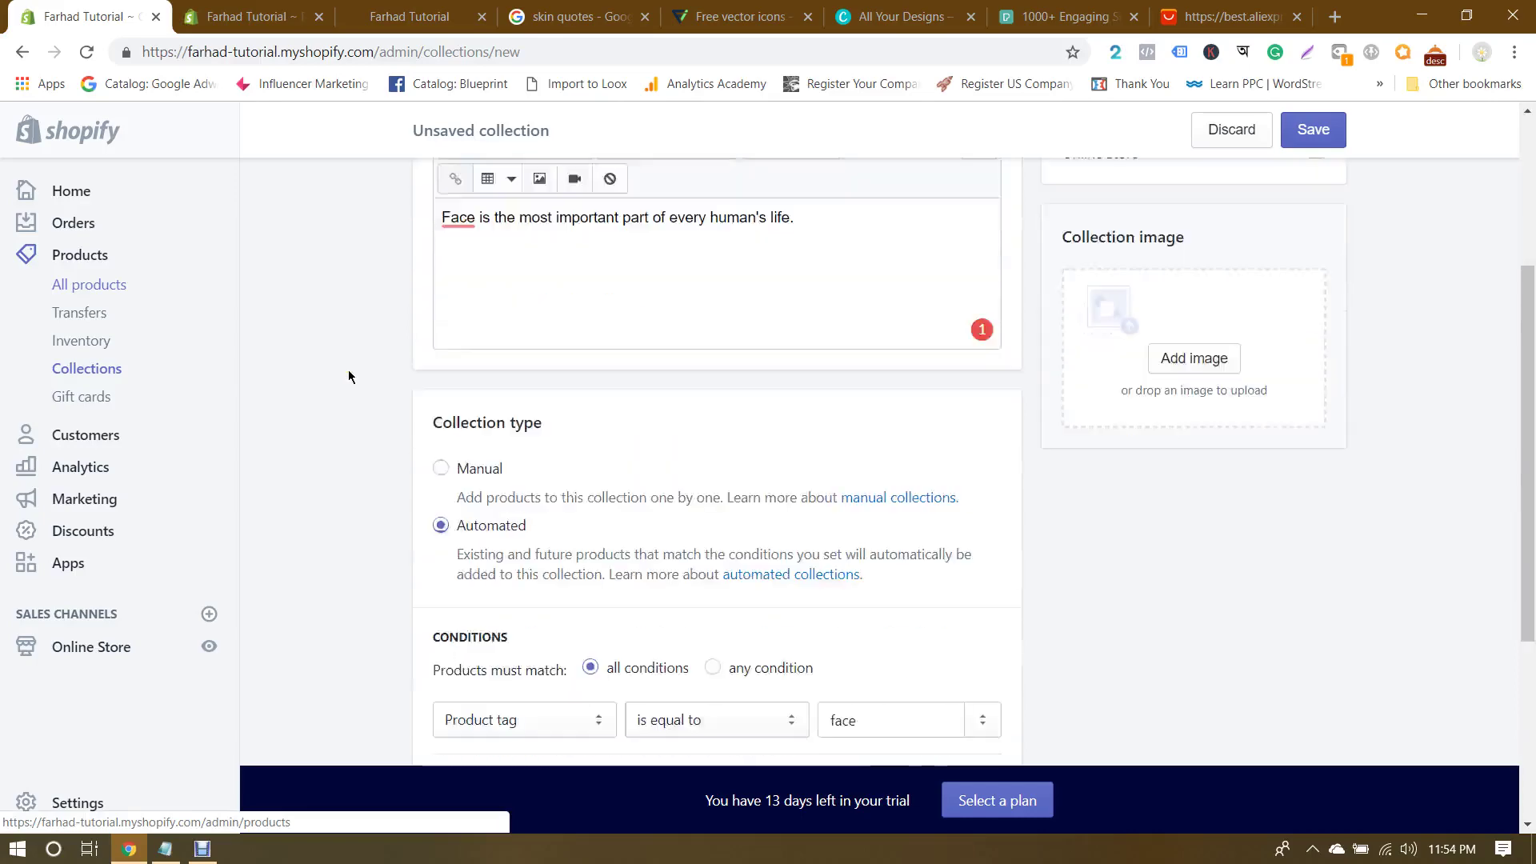
click(445, 461)
Step: Review the saved Face collection form and go back to the Collections list
scroll(387, 464, down, 2)
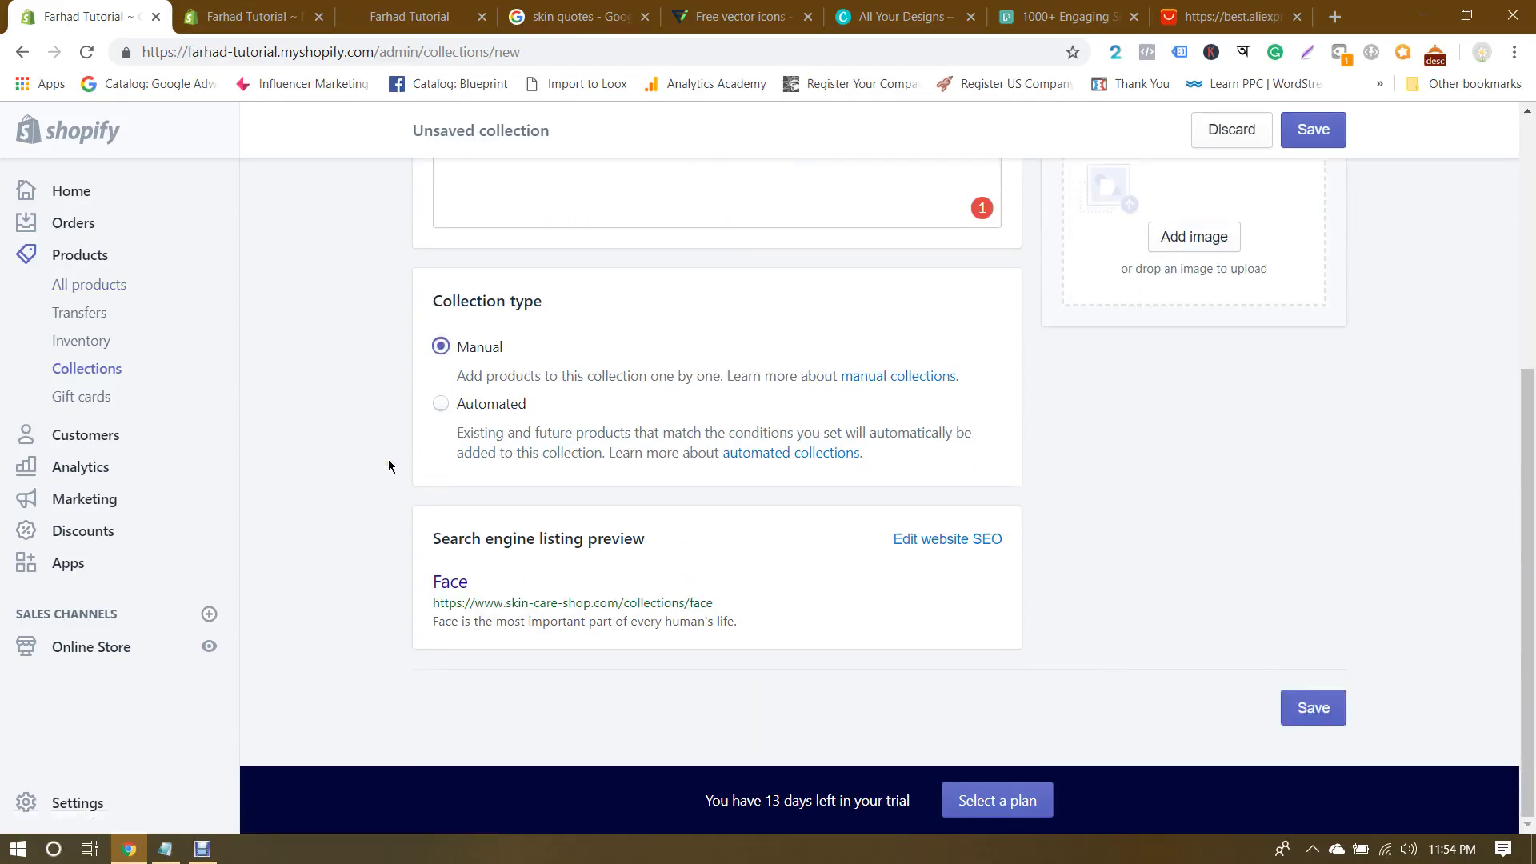
scroll(1192, 568, up, 4)
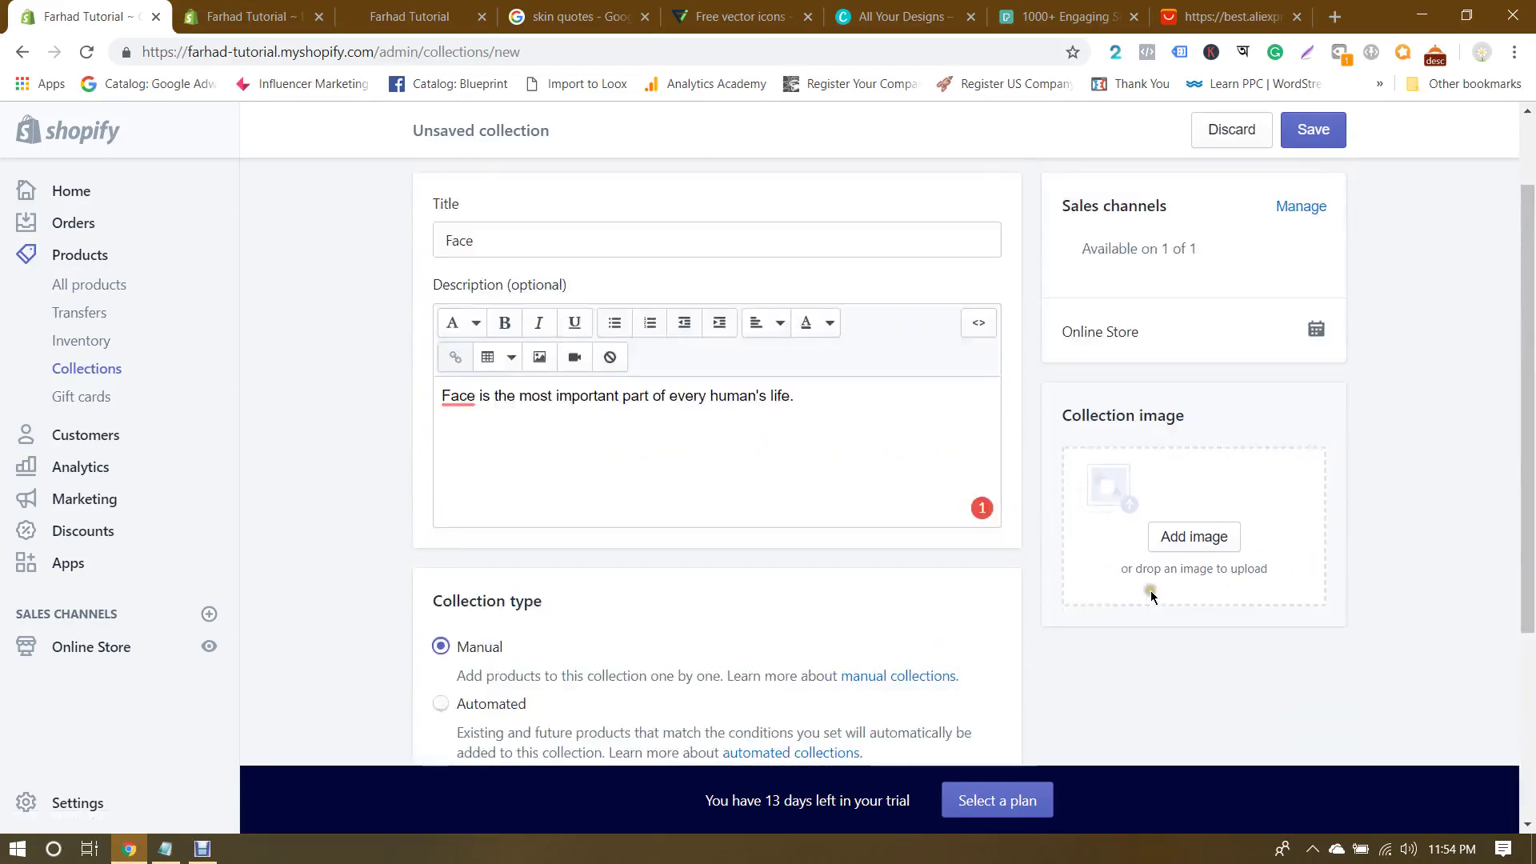
scroll(1424, 594, up, 2)
scroll(1428, 596, down, 3)
scroll(1429, 600, up, 3)
scroll(1428, 600, down, 4)
scroll(1430, 600, up, 4)
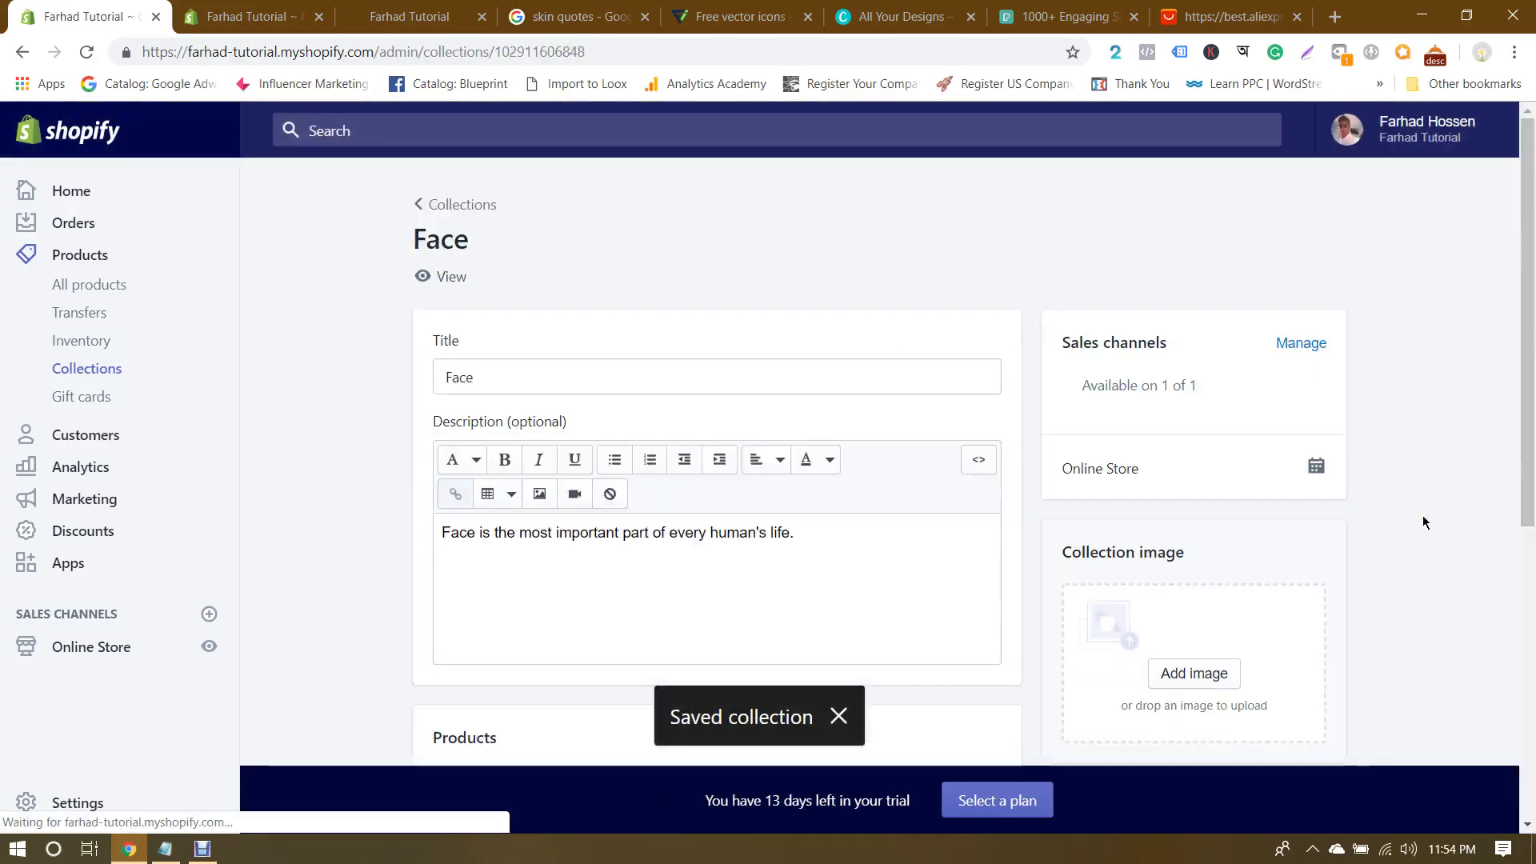
scroll(1423, 522, down, 6)
scroll(1423, 522, up, 6)
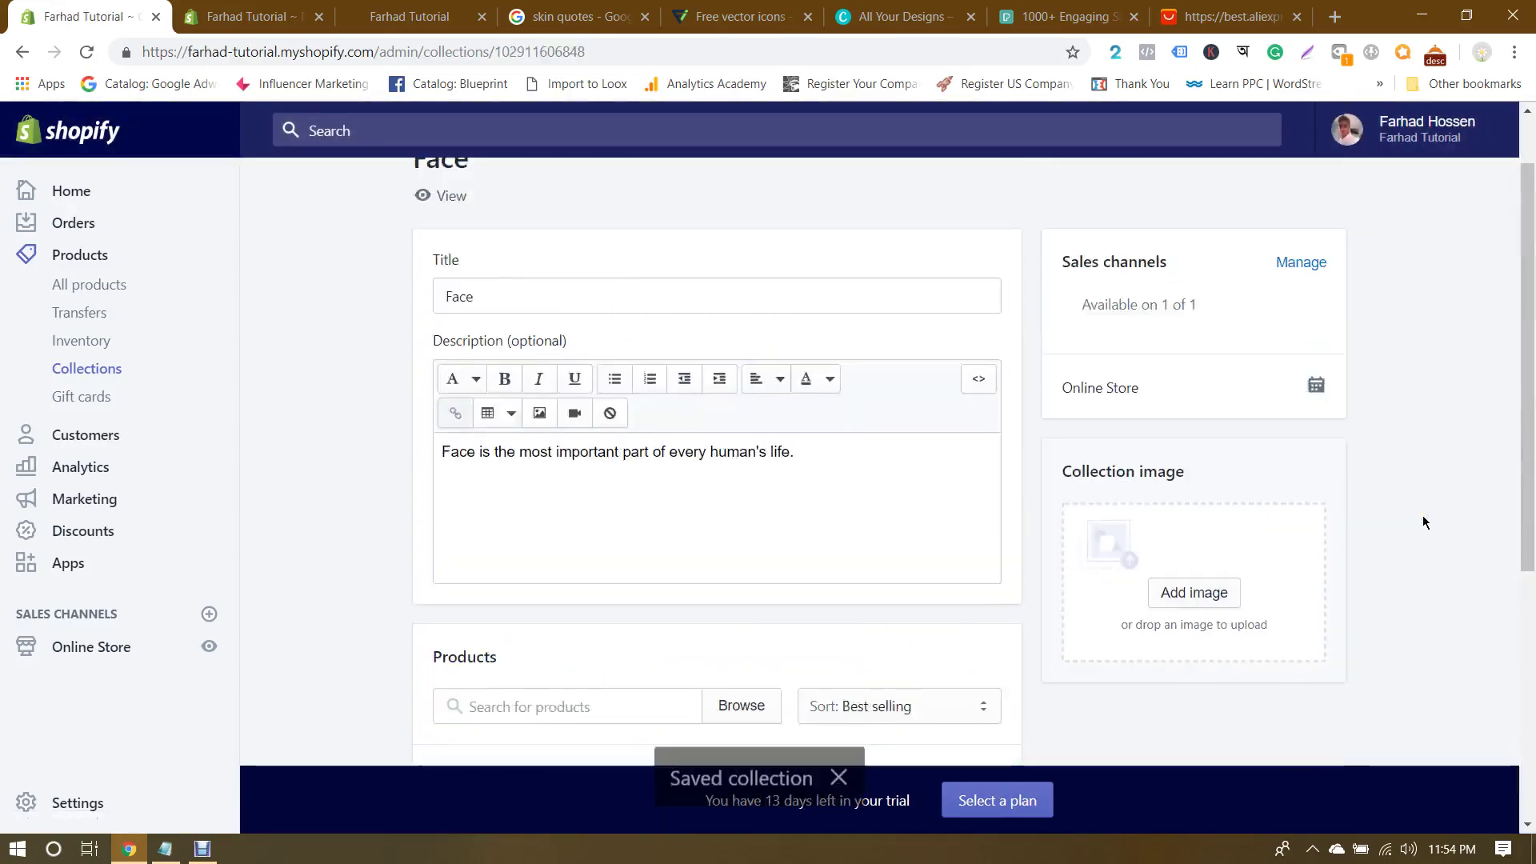
scroll(1423, 523, down, 6)
scroll(1423, 522, up, 6)
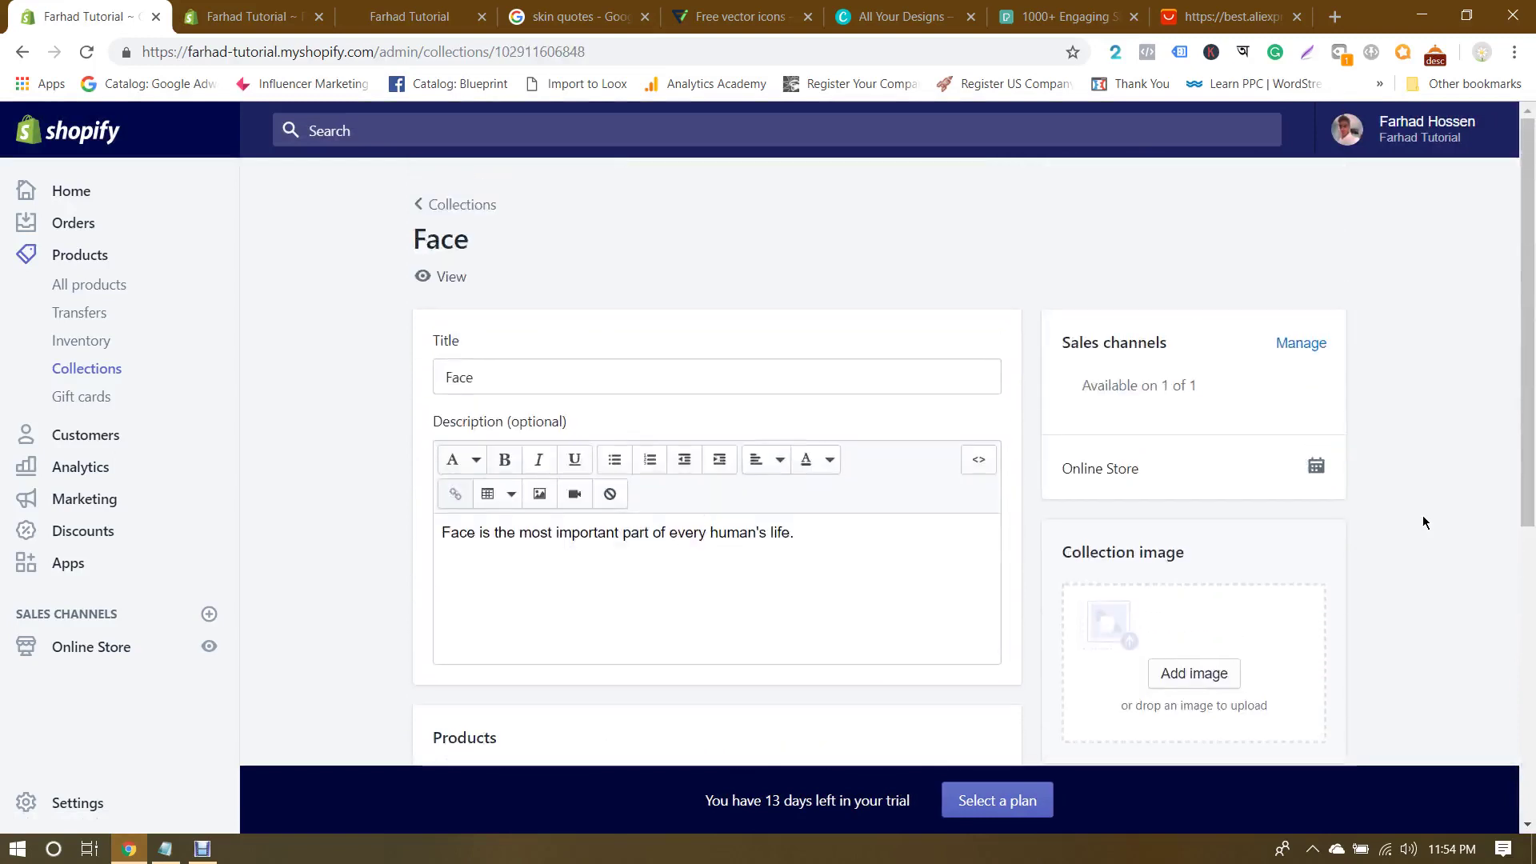
click(462, 210)
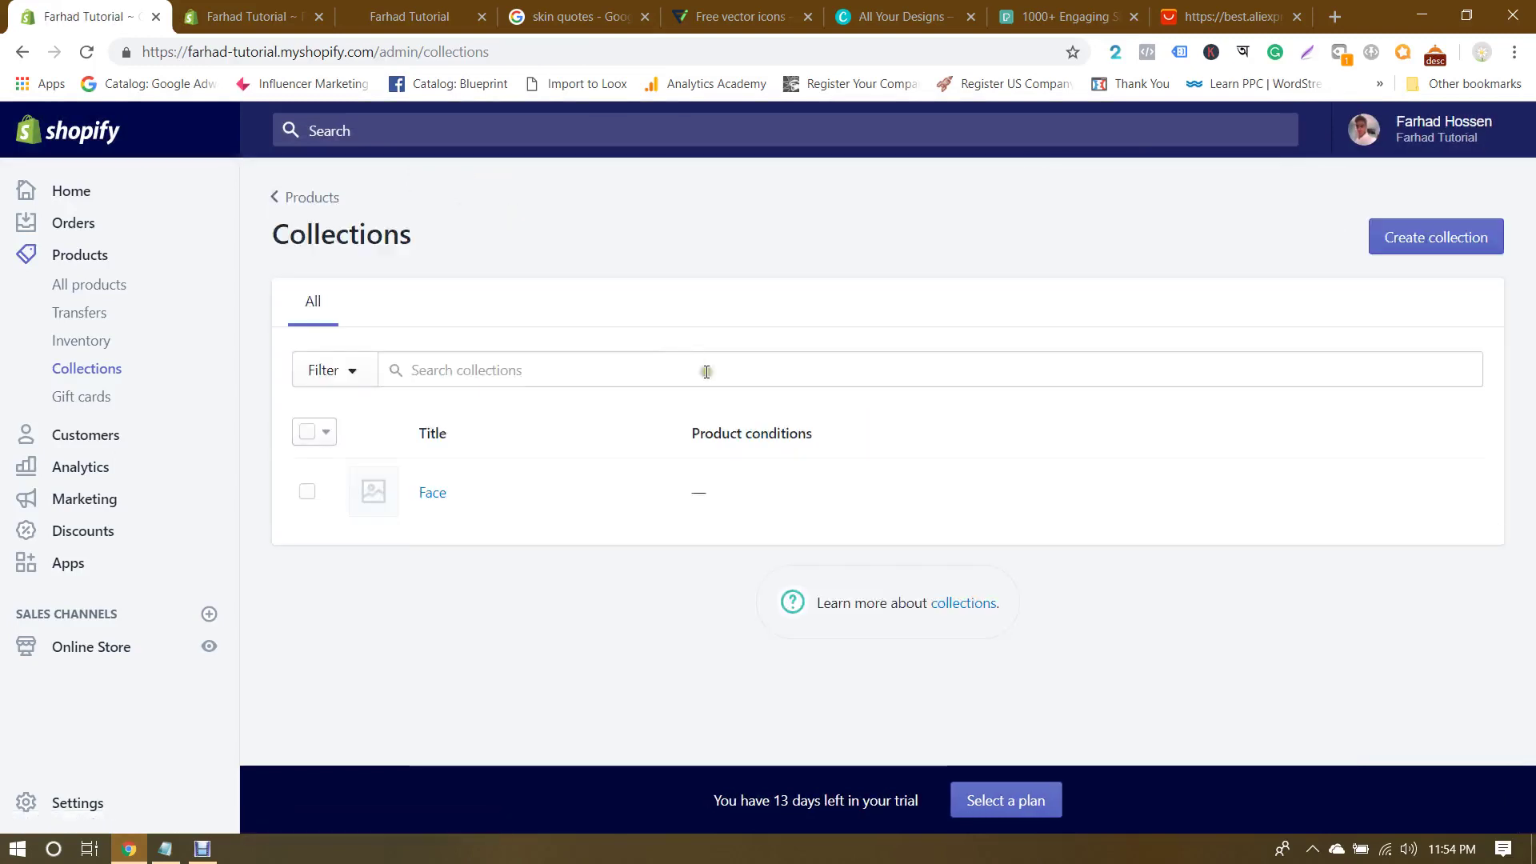
Step: Start a new collection after checking the AliExpress store's categories for reference
click(1432, 240)
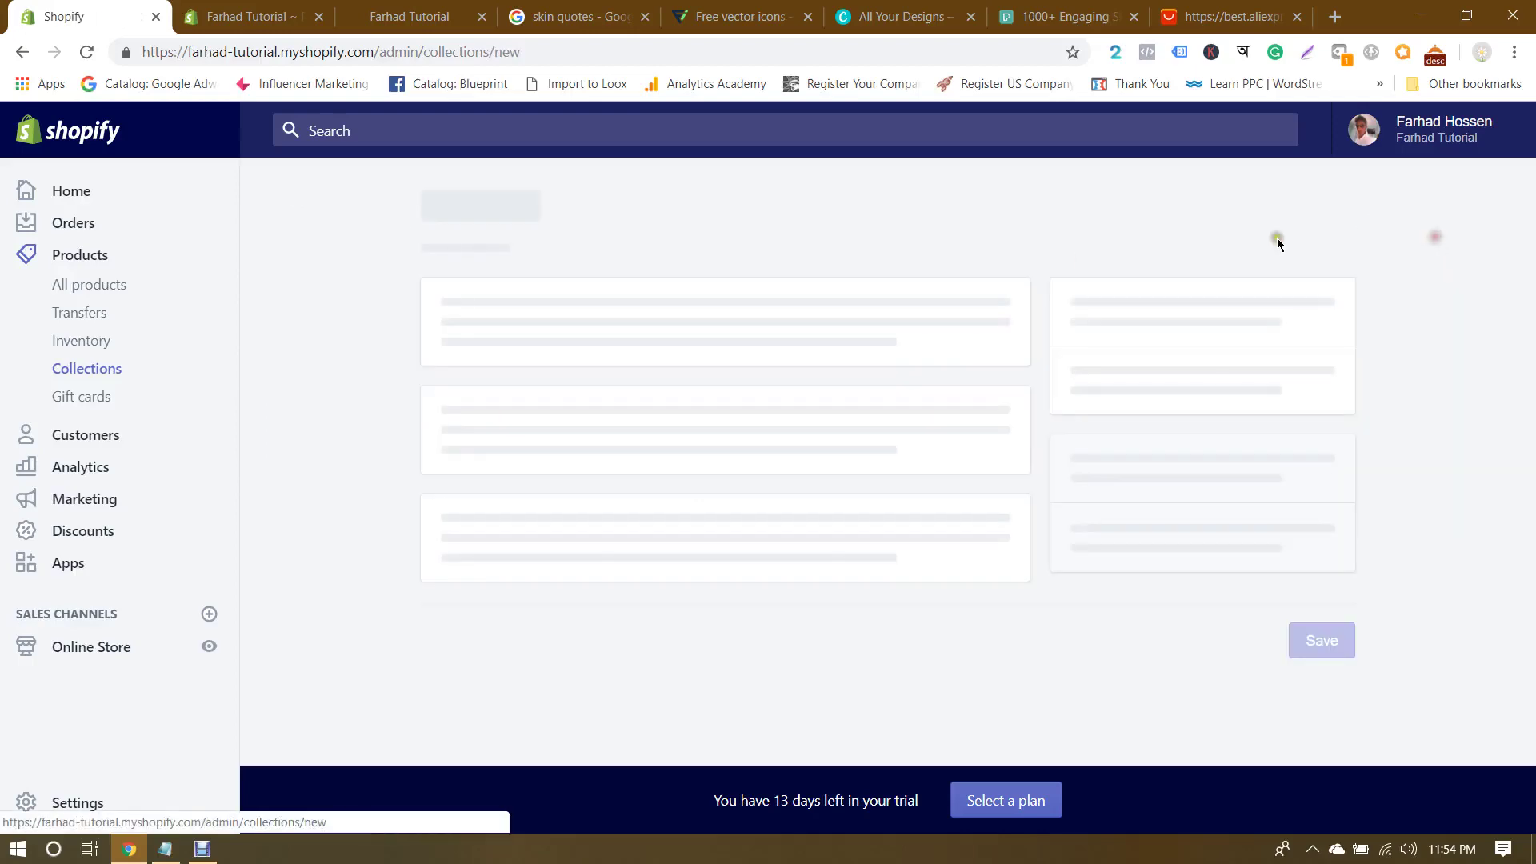
scroll(675, 325, down, 5)
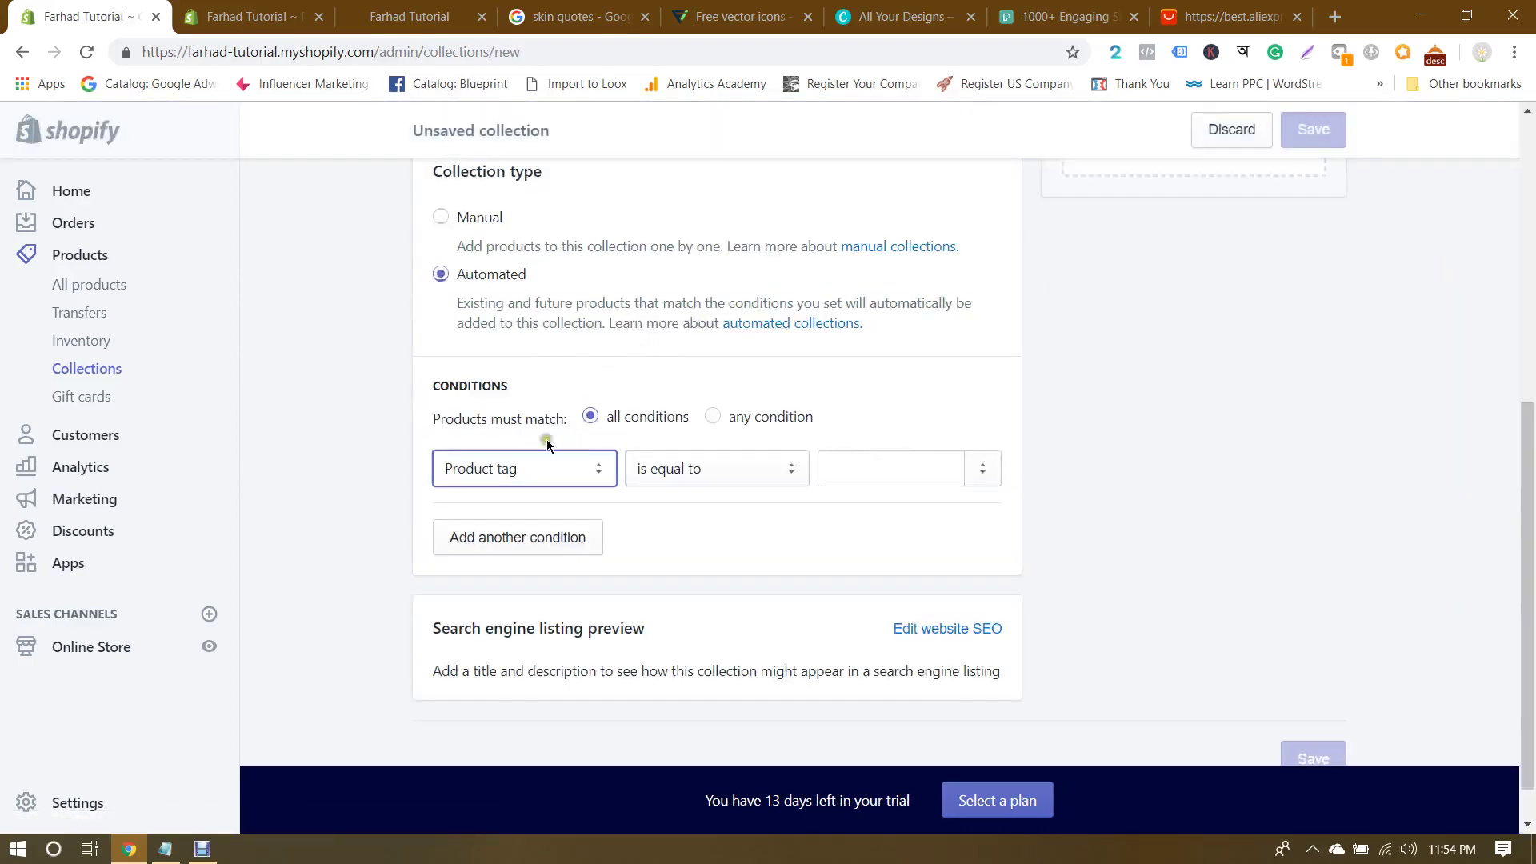
scroll(547, 439, up, 5)
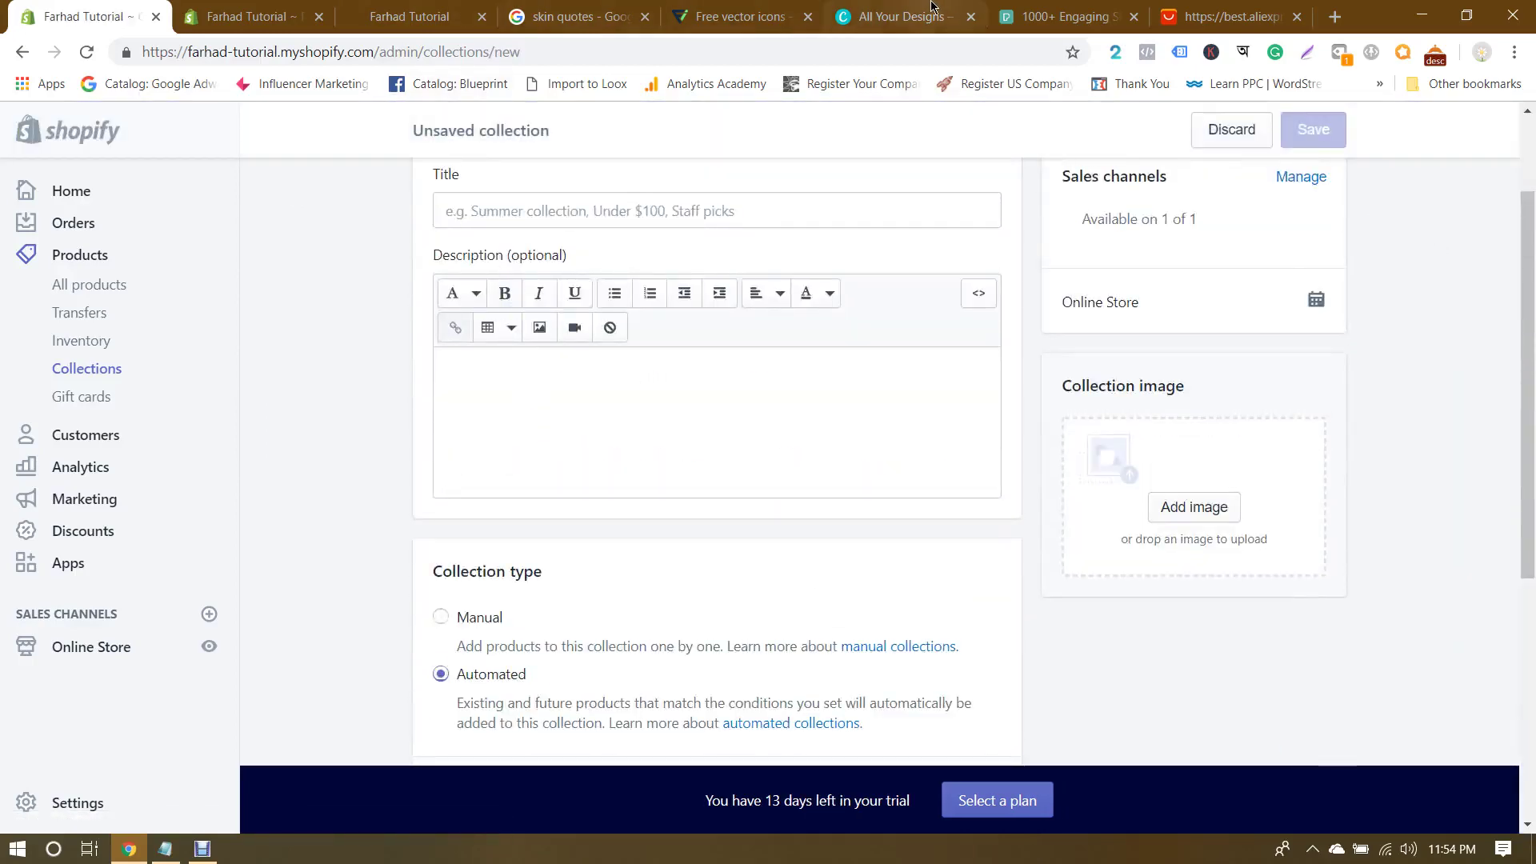
click(1232, 16)
mouse_move(250, 646)
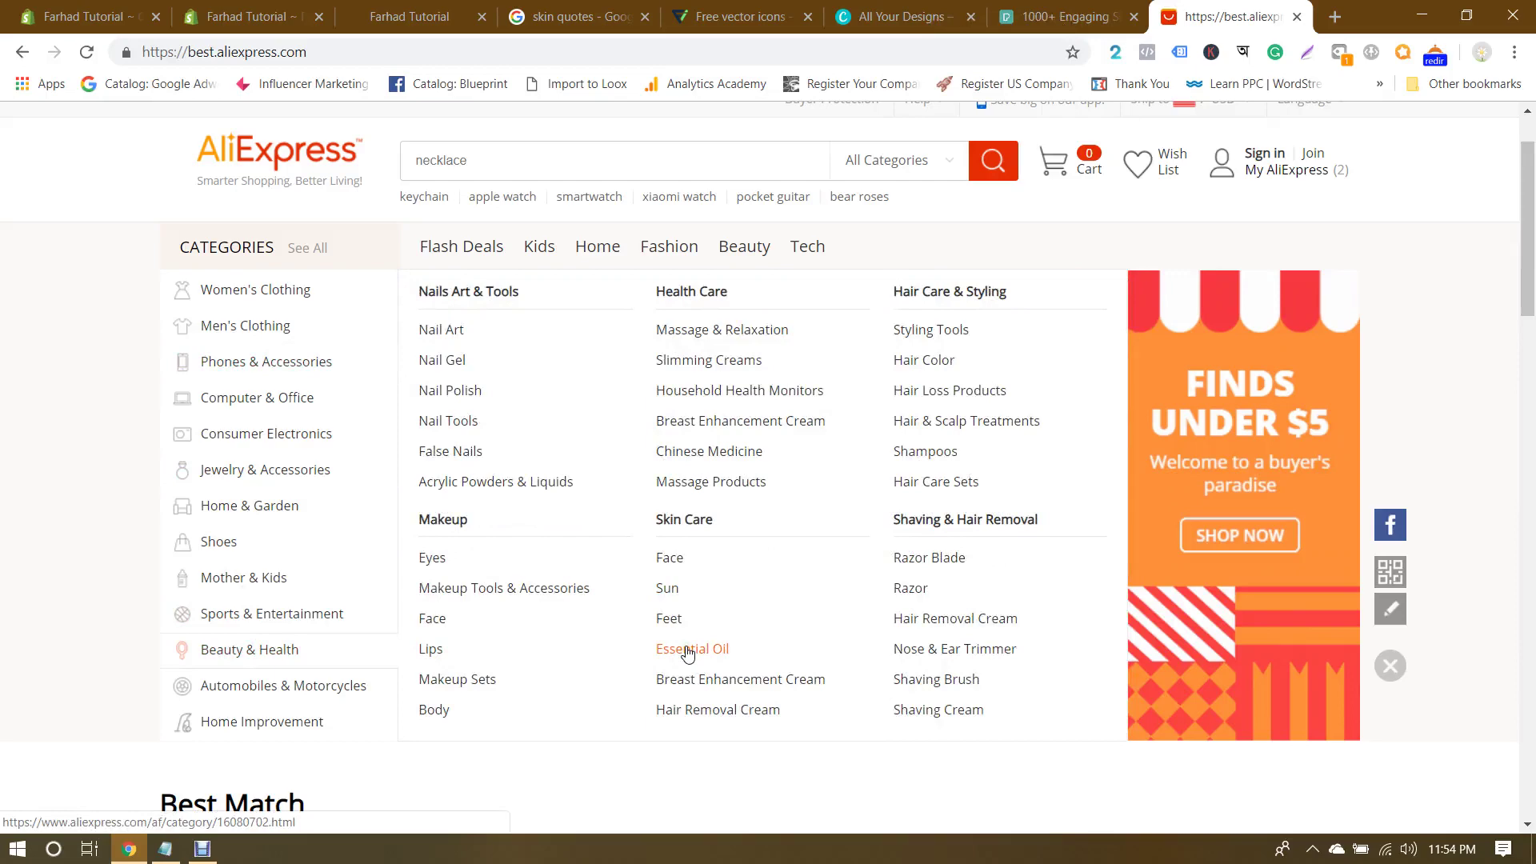
click(120, 16)
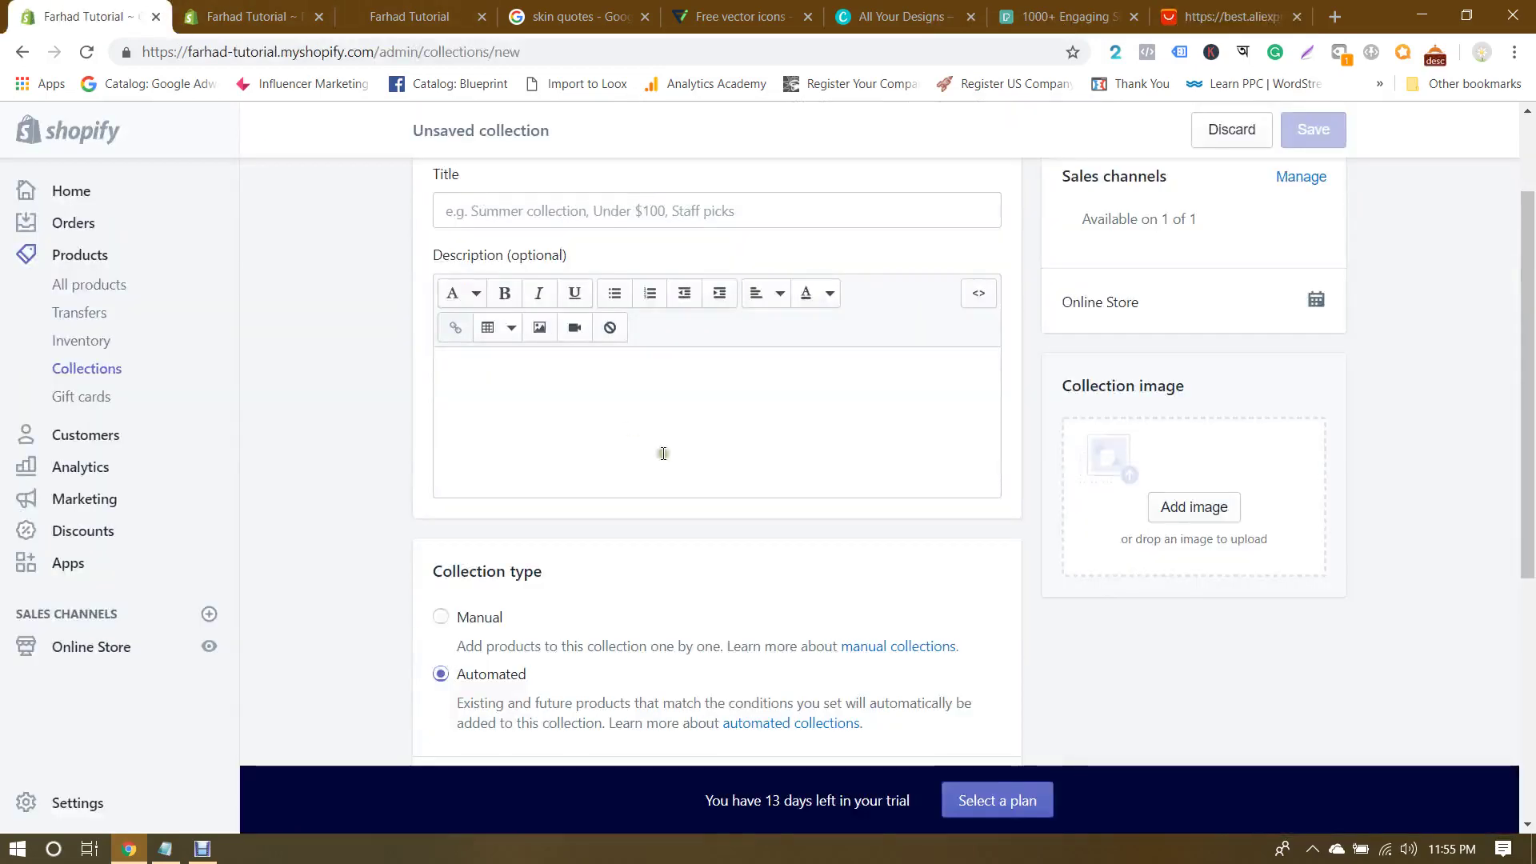
Step: Title the collection 'Sun', make it a manual collection, and save it
click(550, 208)
text(Sun)
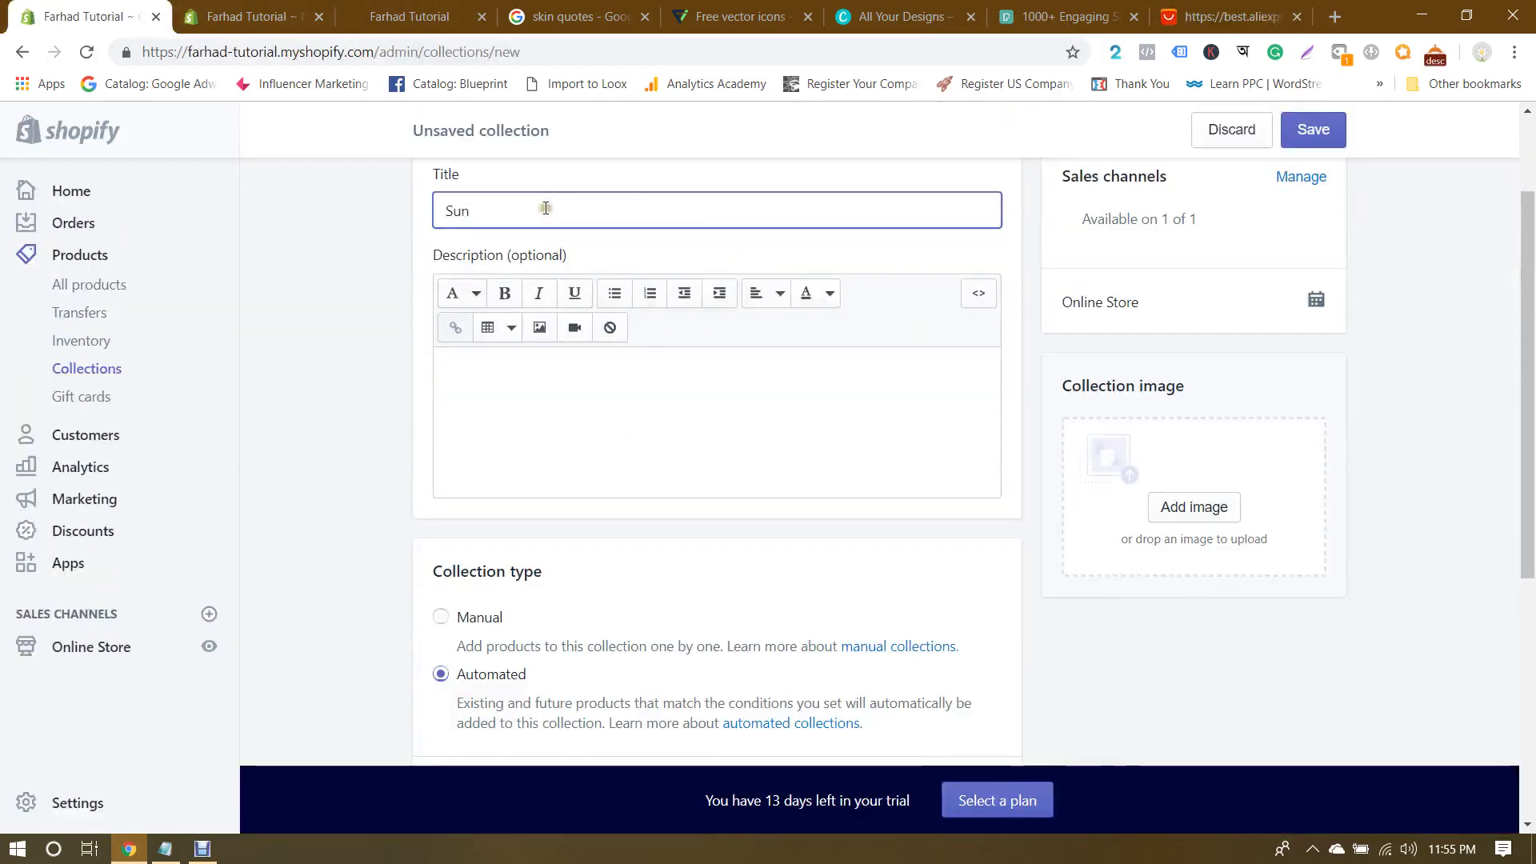
click(441, 617)
scroll(1388, 616, down, 3)
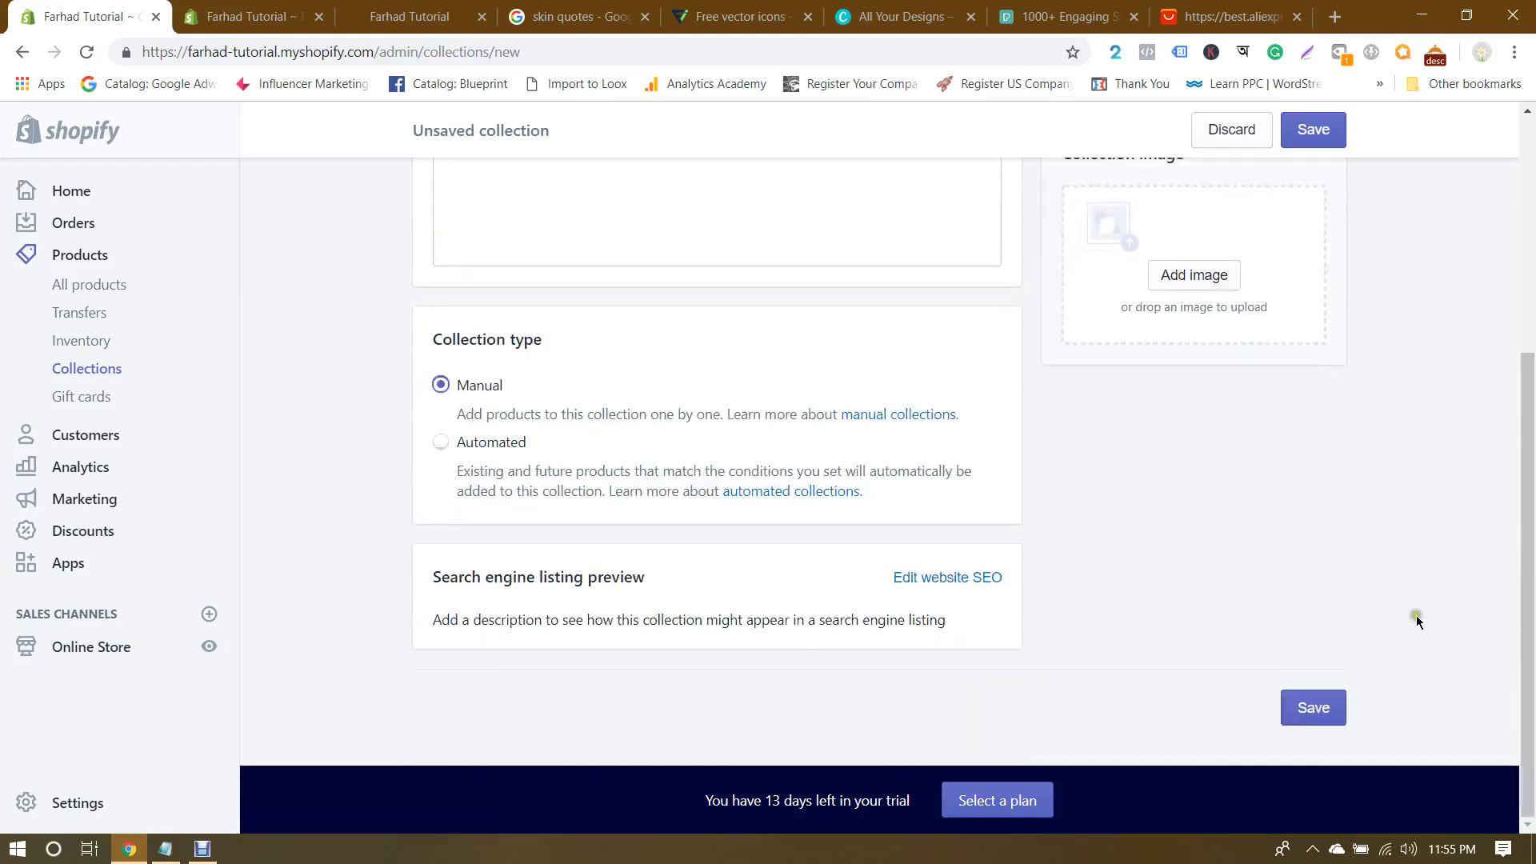
scroll(1389, 616, up, 3)
click(1313, 131)
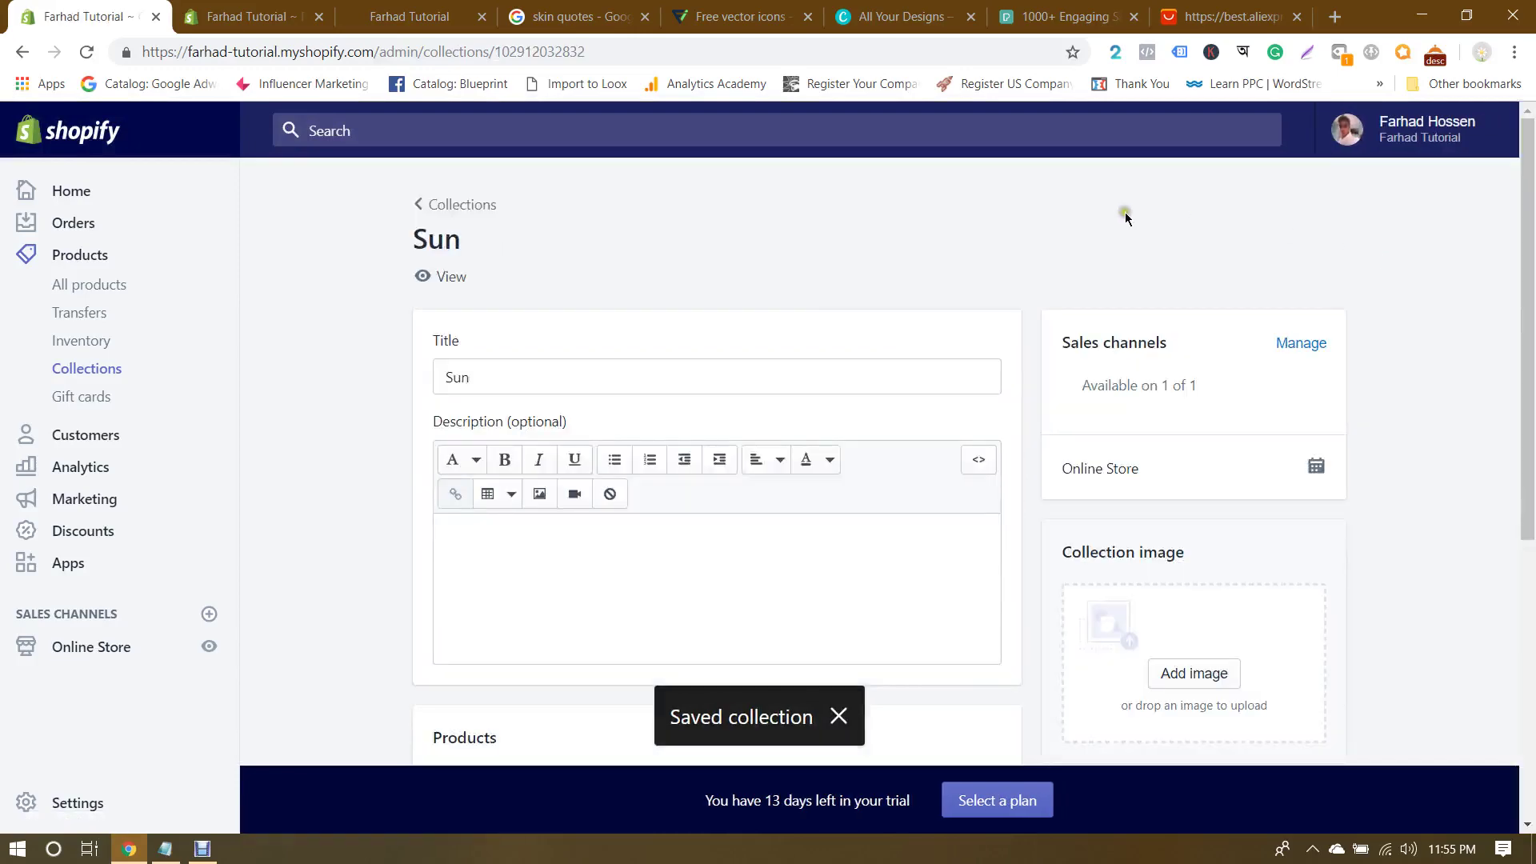
click(1224, 16)
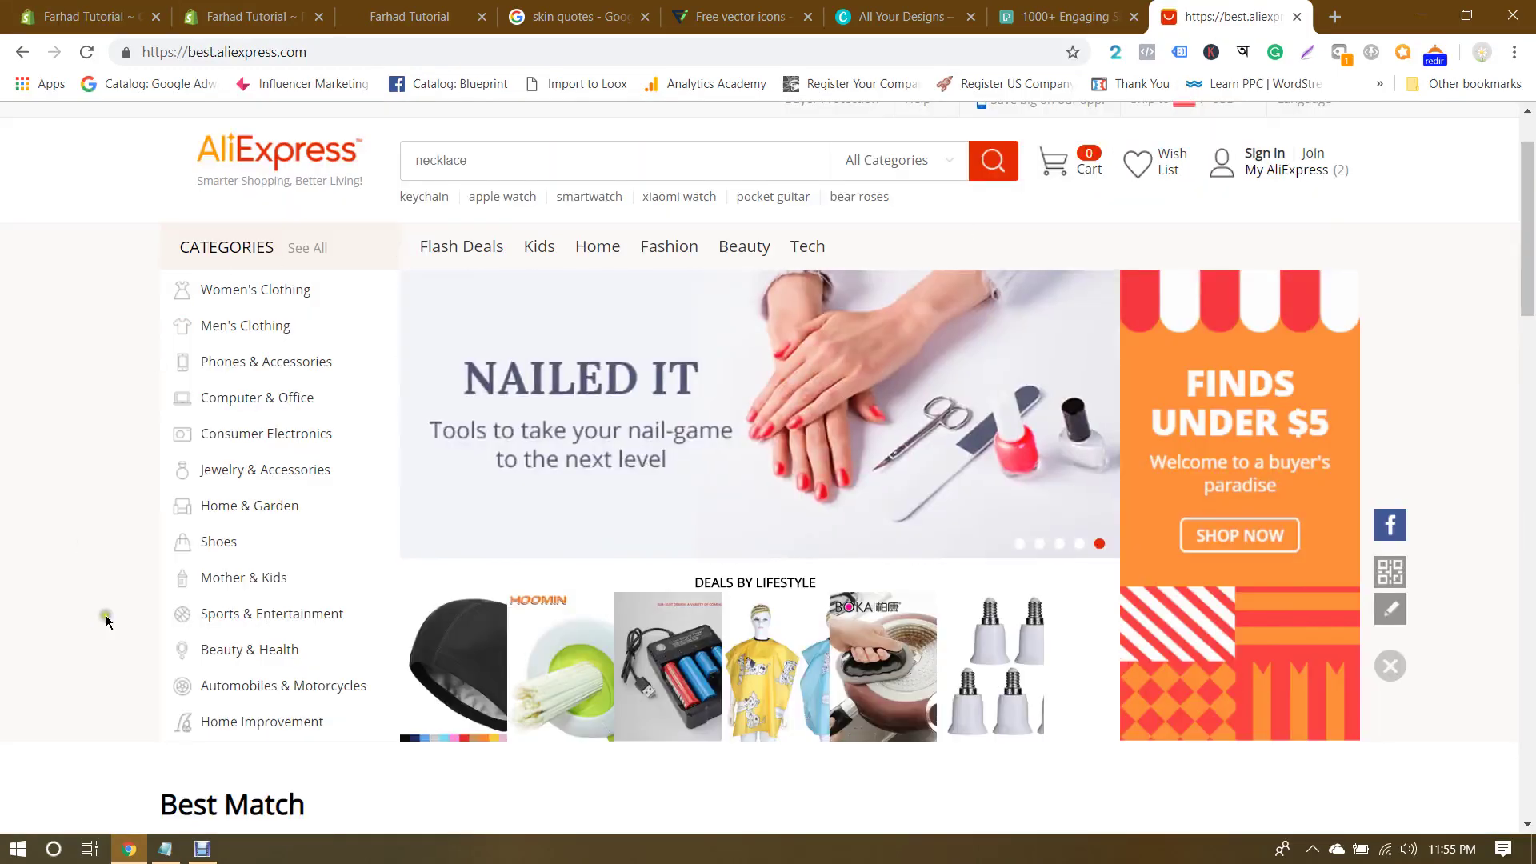
mouse_move(224, 646)
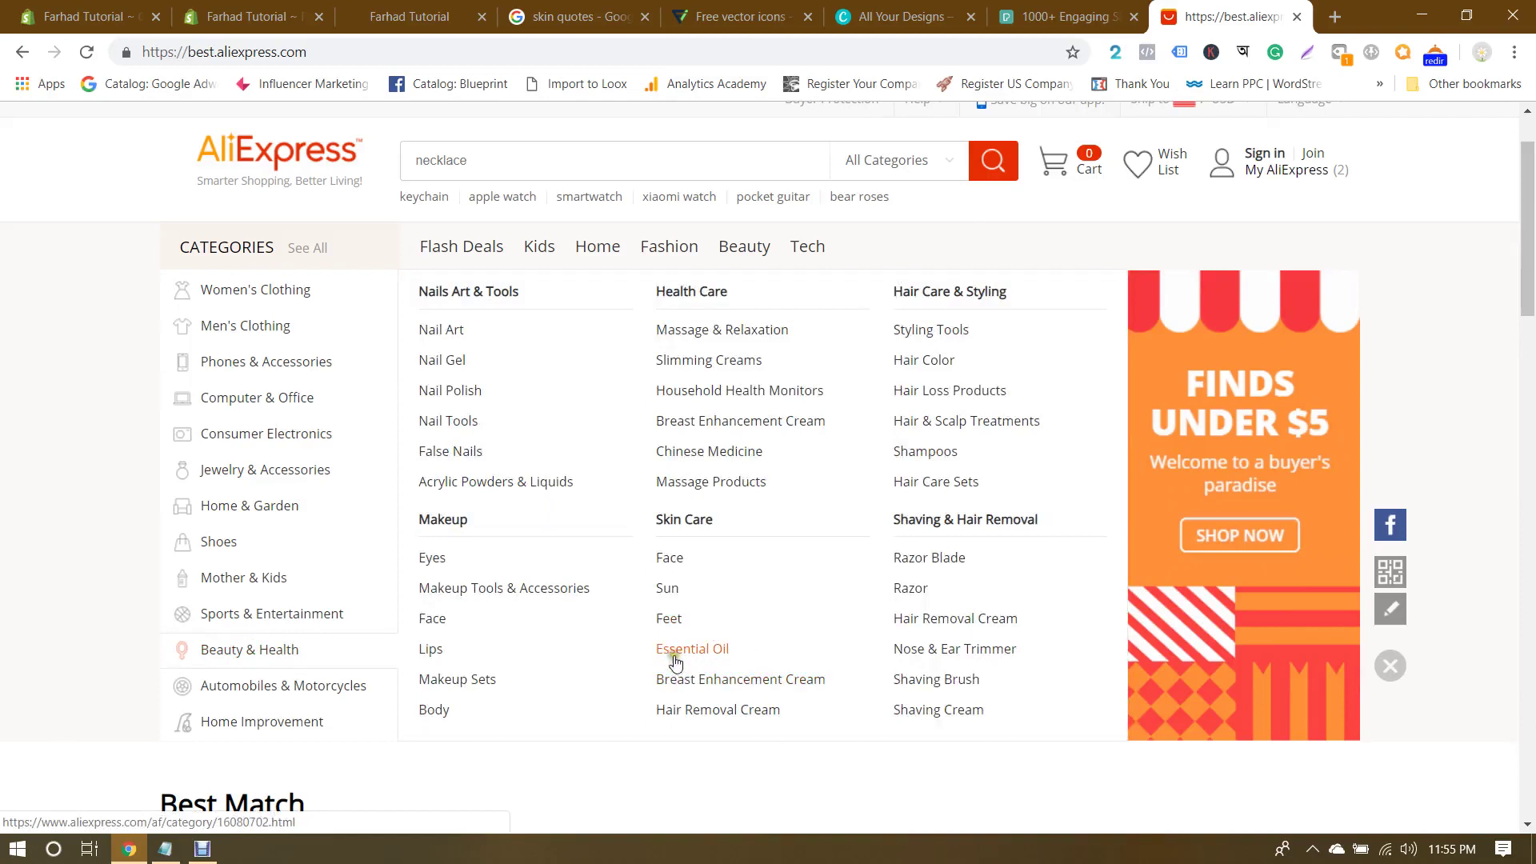
mouse_move(730, 650)
mouse_down()
mouse_move(758, 679)
mouse_move(676, 652)
mouse_move(640, 658)
mouse_move(703, 645)
mouse_move(610, 651)
mouse_up()
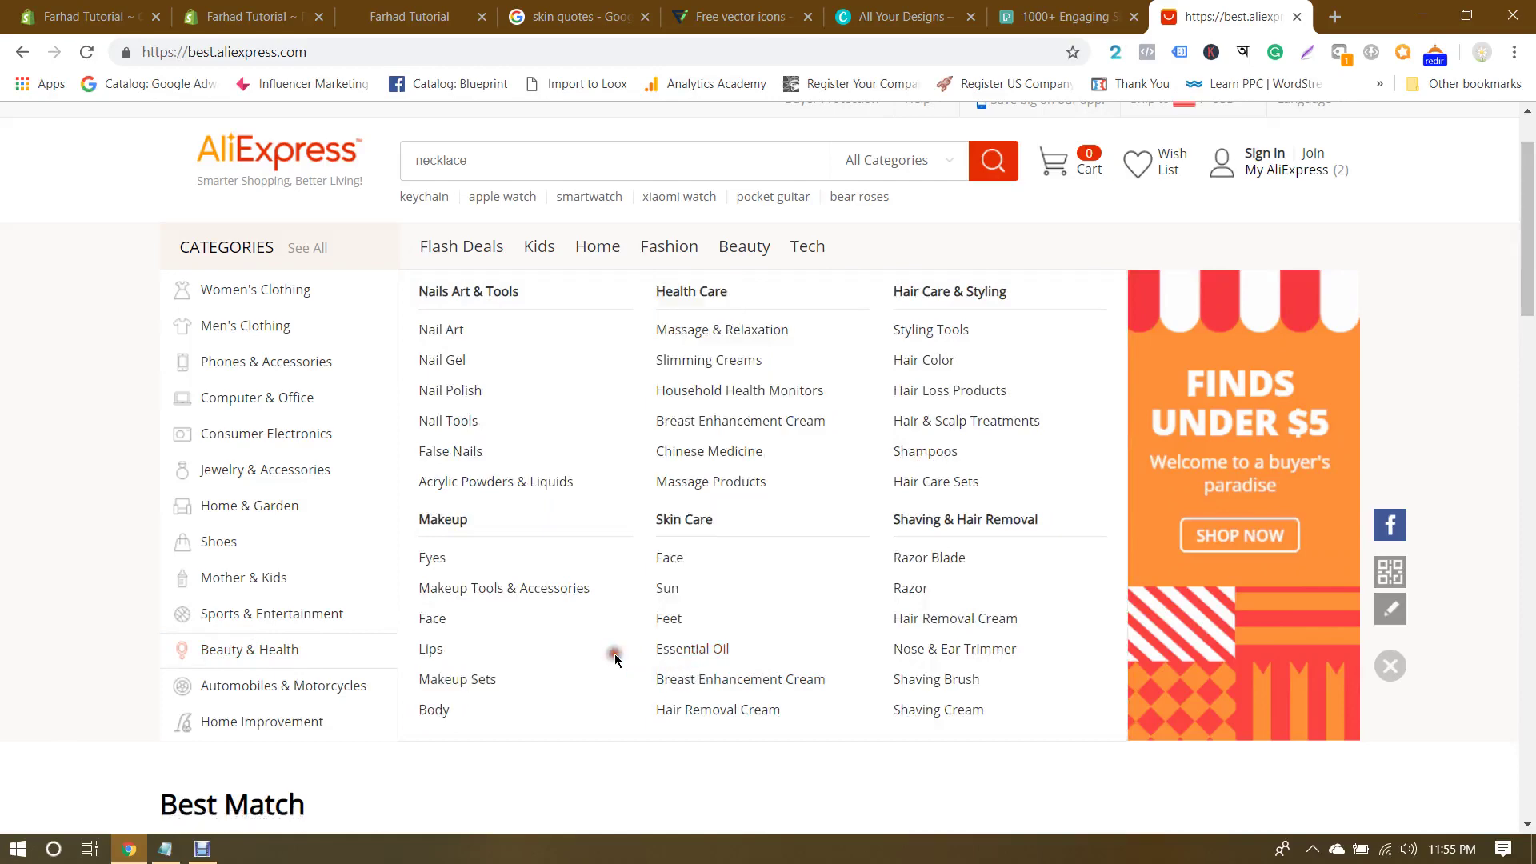
click(48, 11)
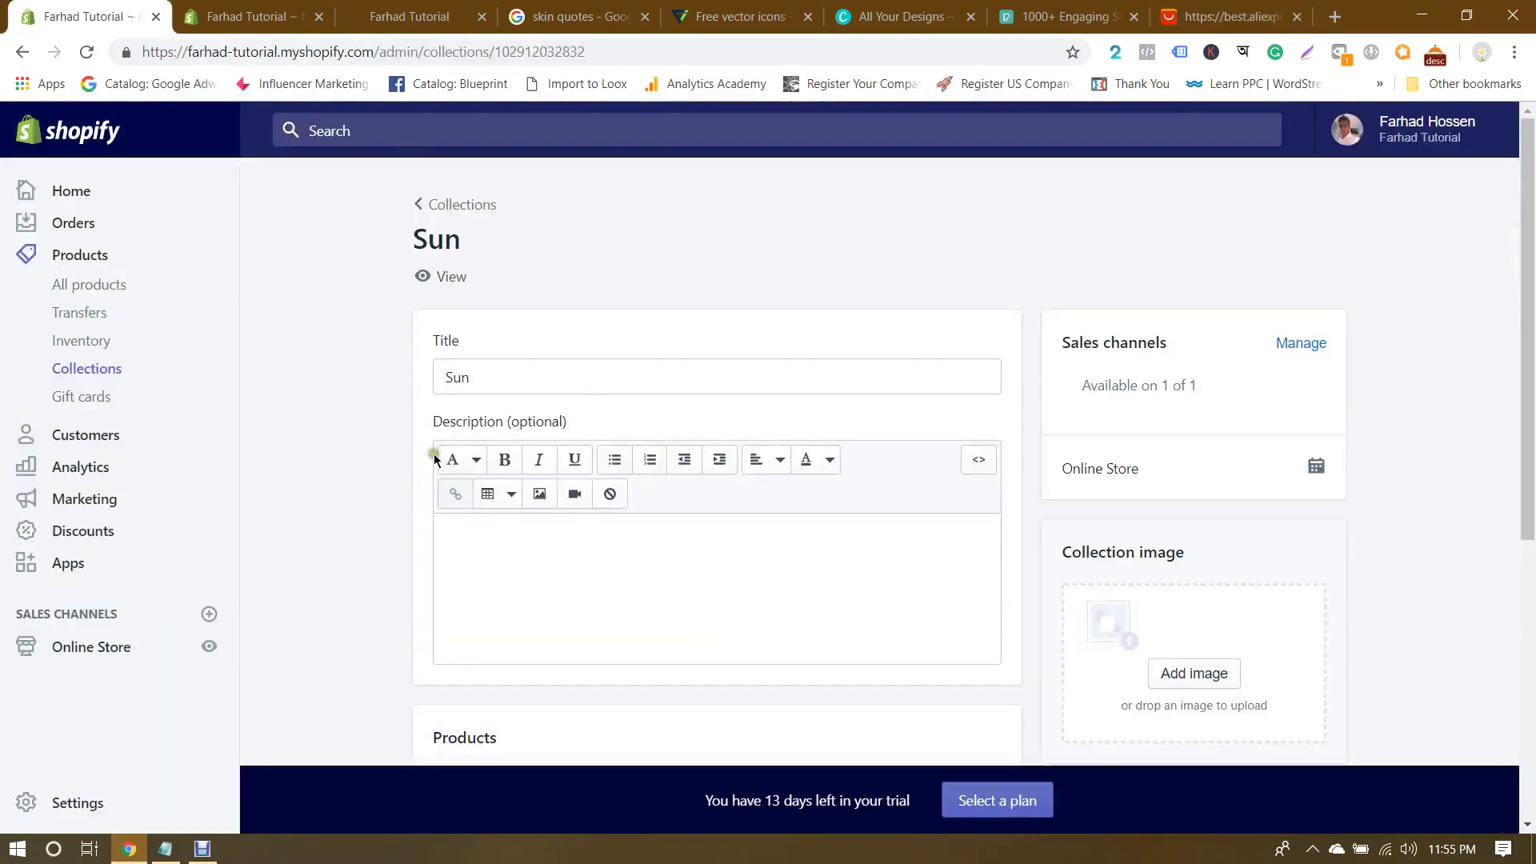
Step: From the collections list, begin a new collection titled 'Essential Oil'
click(448, 204)
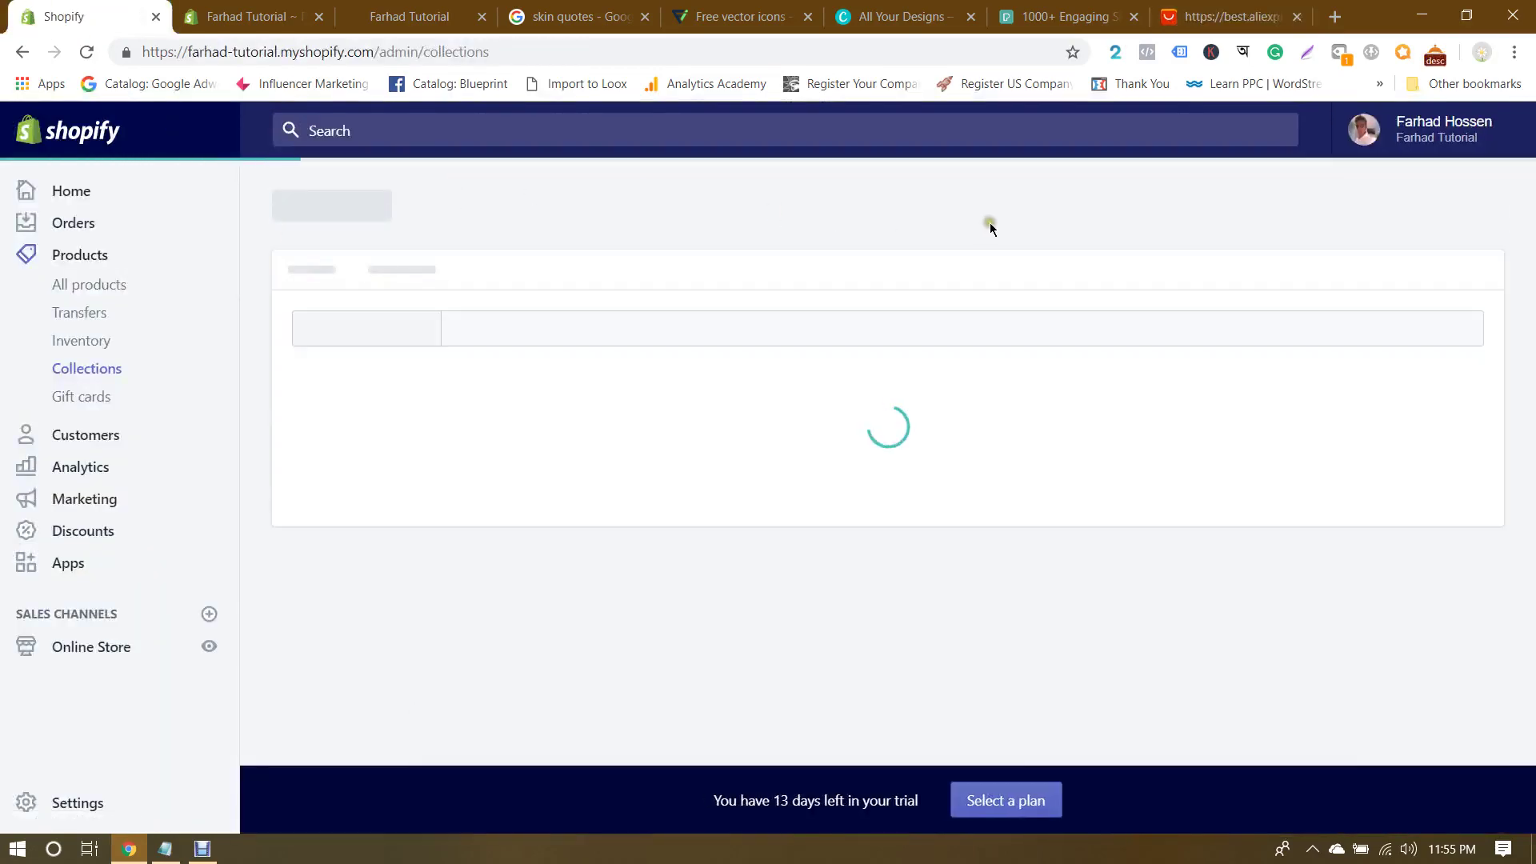
click(1460, 240)
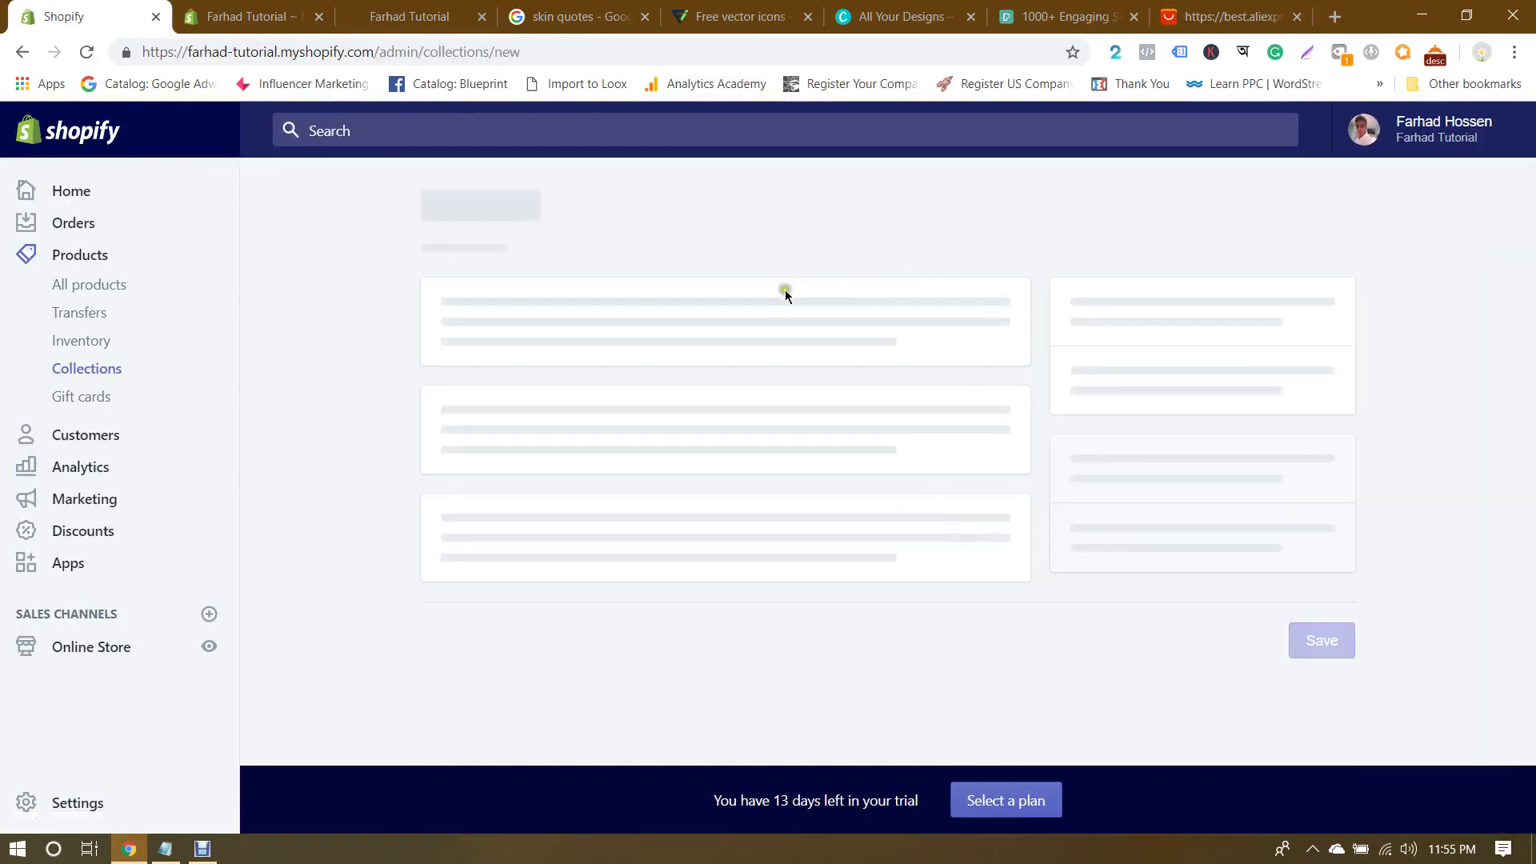
click(567, 349)
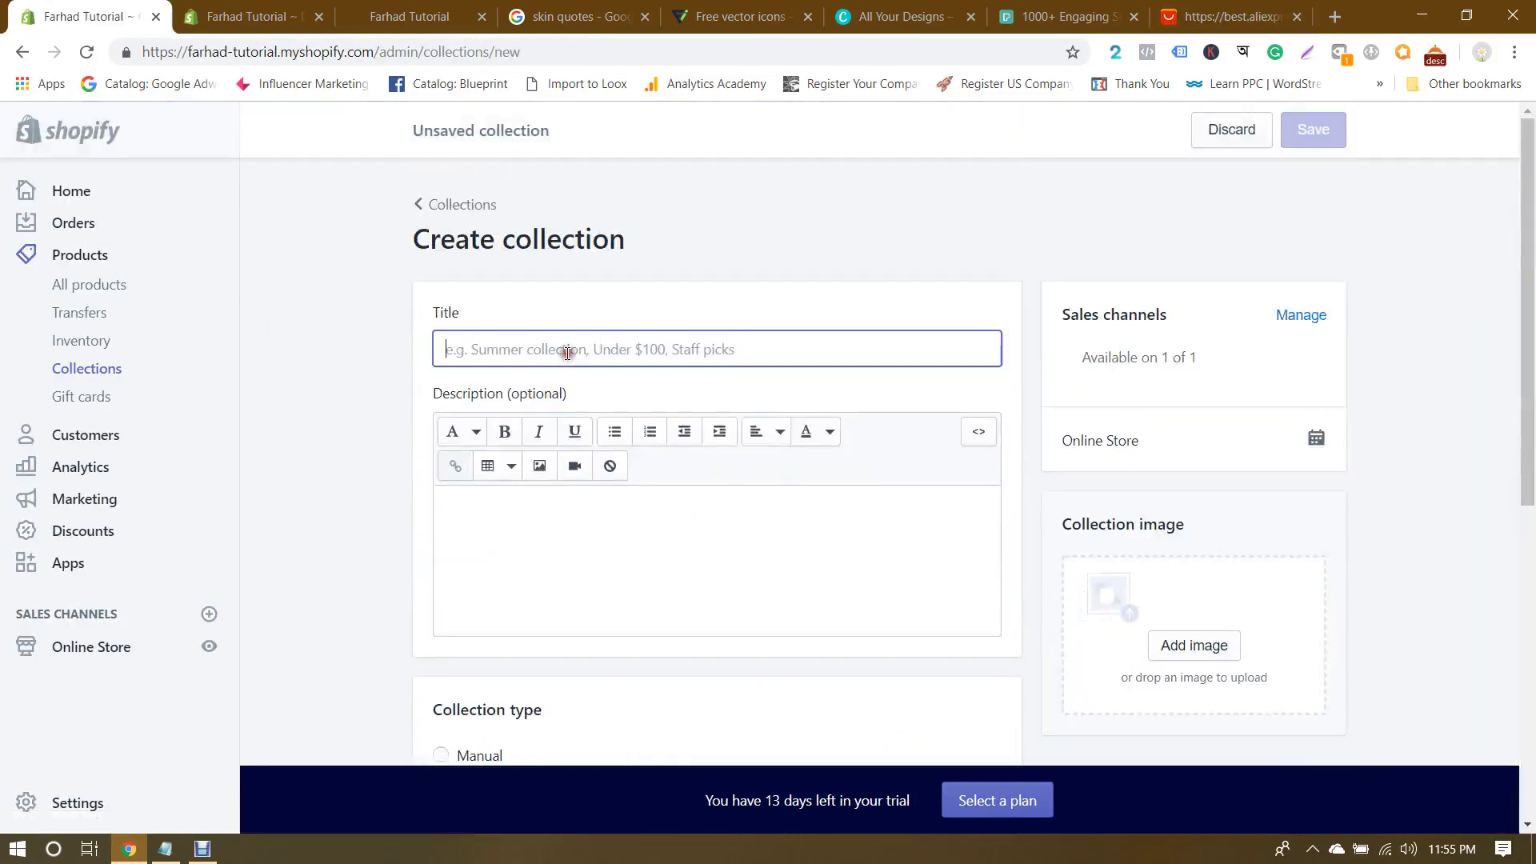
text(Essential Oil)
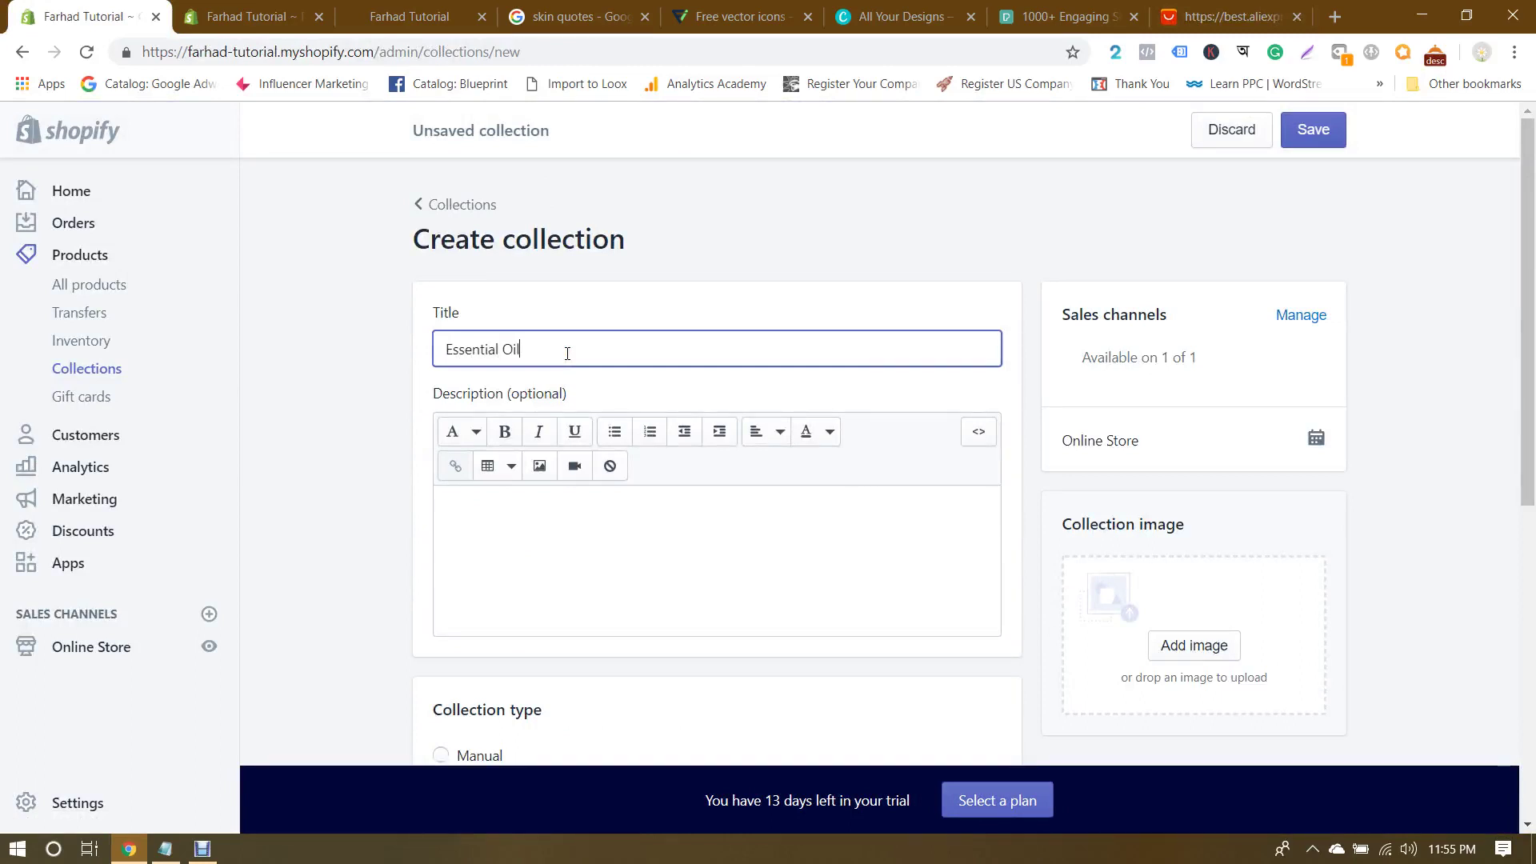
click(579, 531)
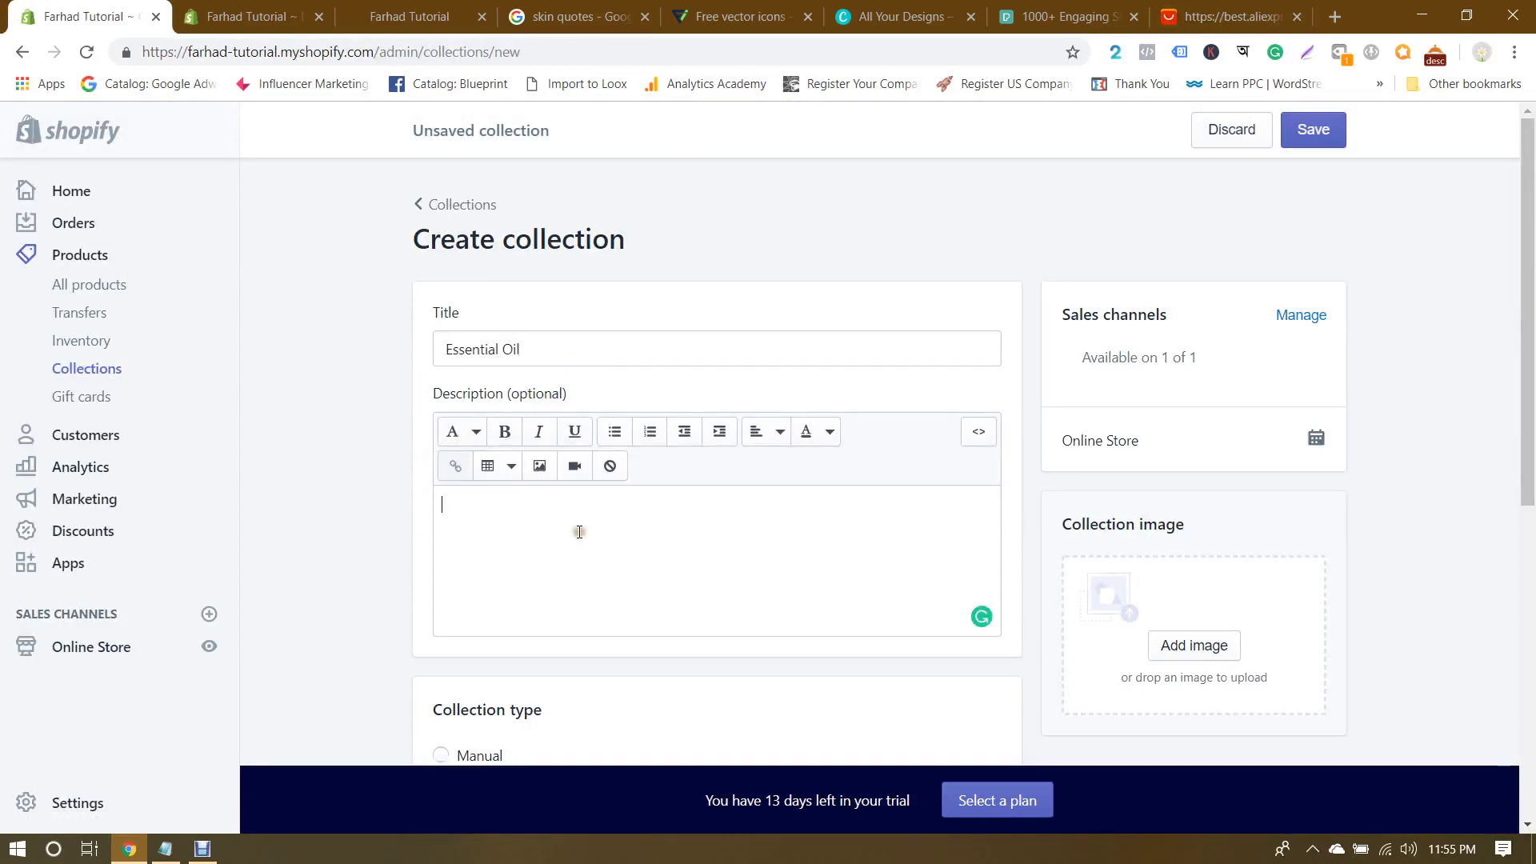
Step: Automate it with the condition product tag equal to 'oil', save, and return to Collections
scroll(1080, 506, down, 6)
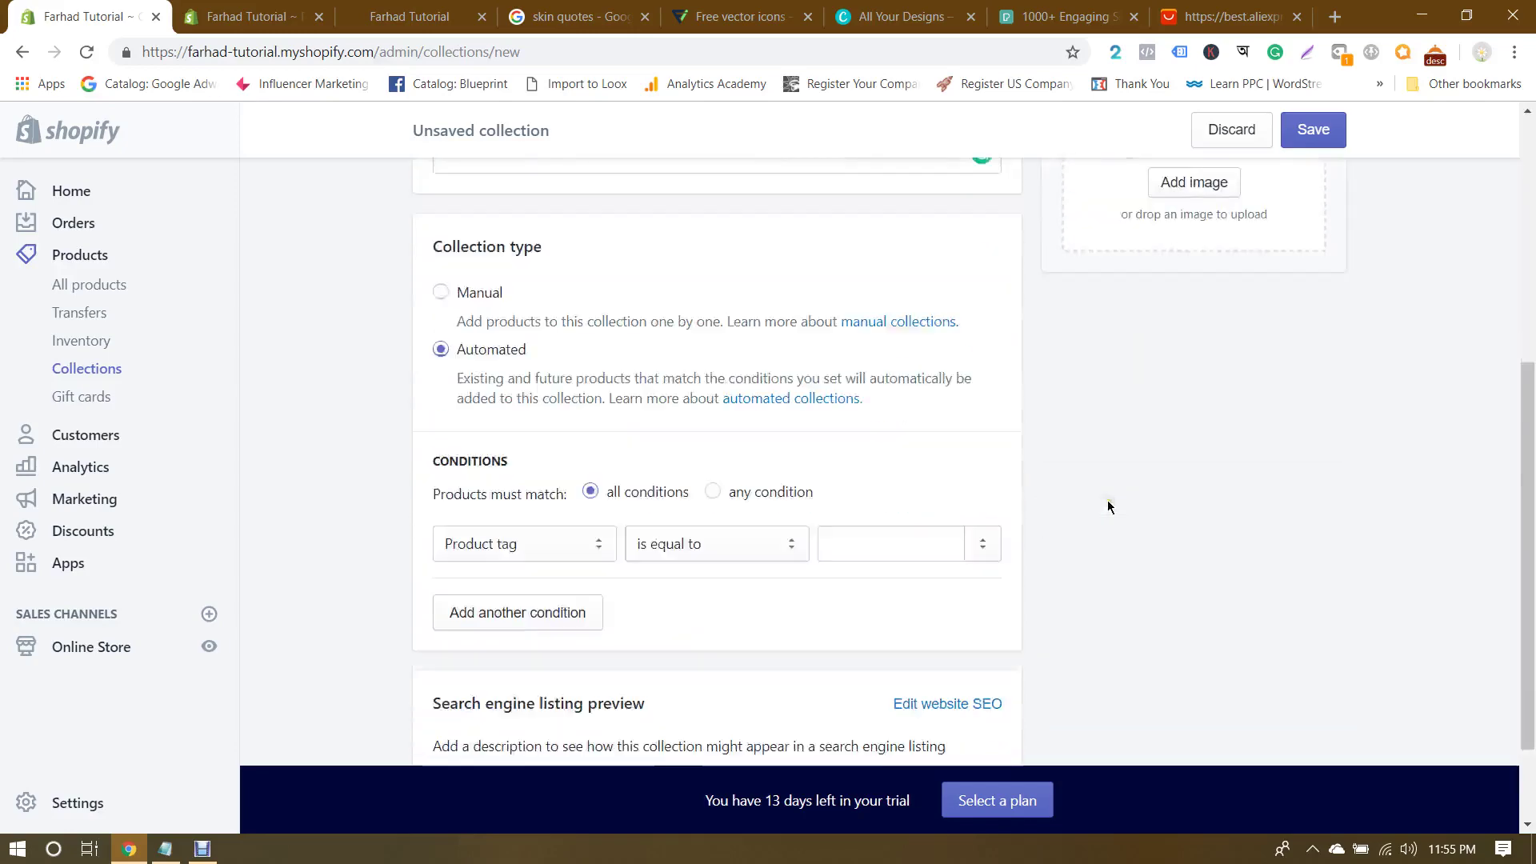
click(894, 504)
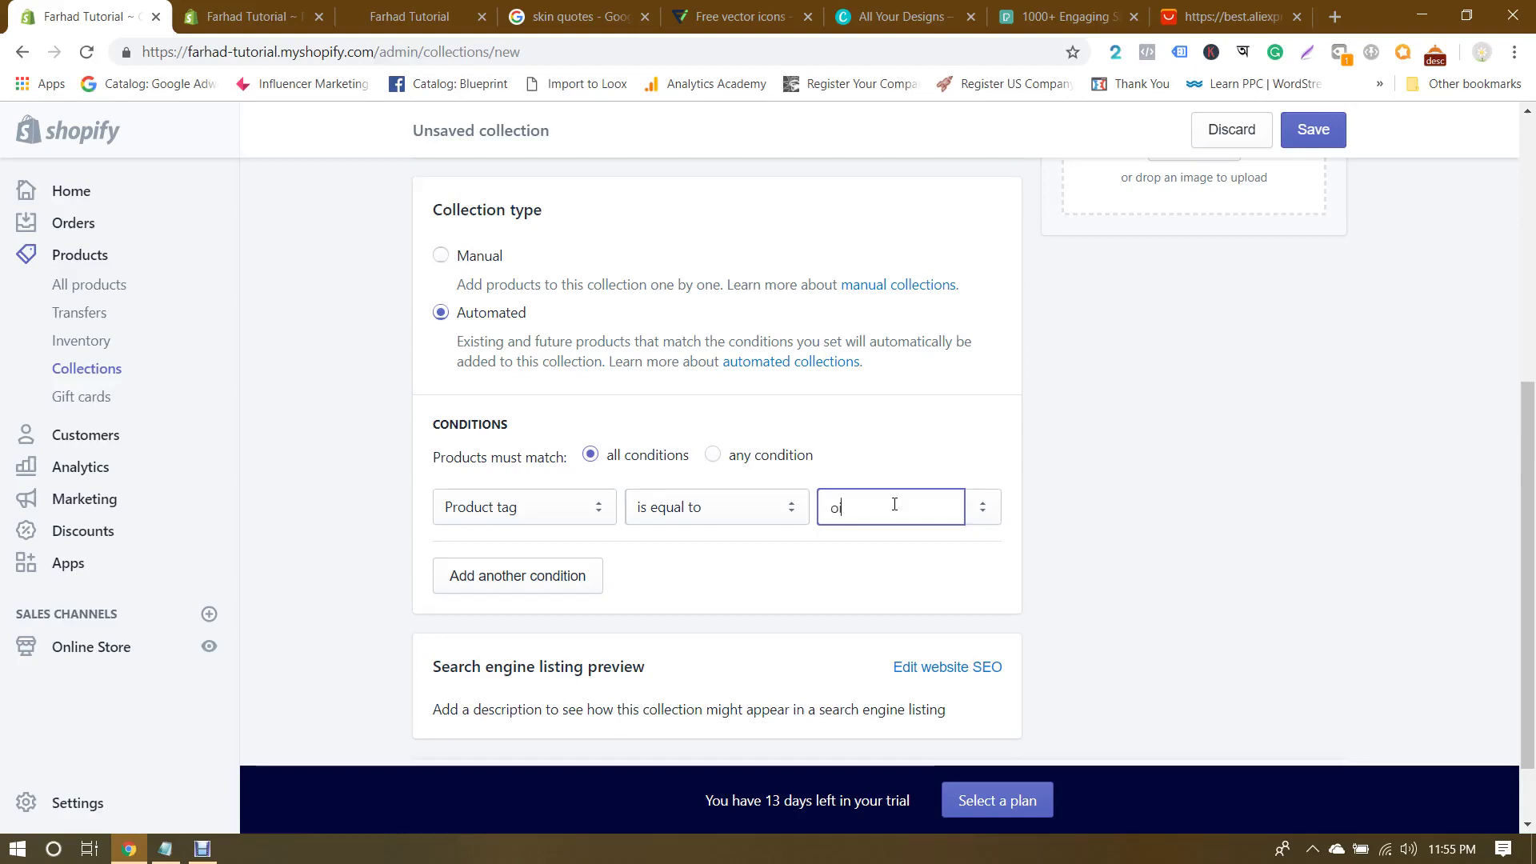
click(1073, 500)
scroll(928, 543, up, 2)
scroll(928, 543, down, 1)
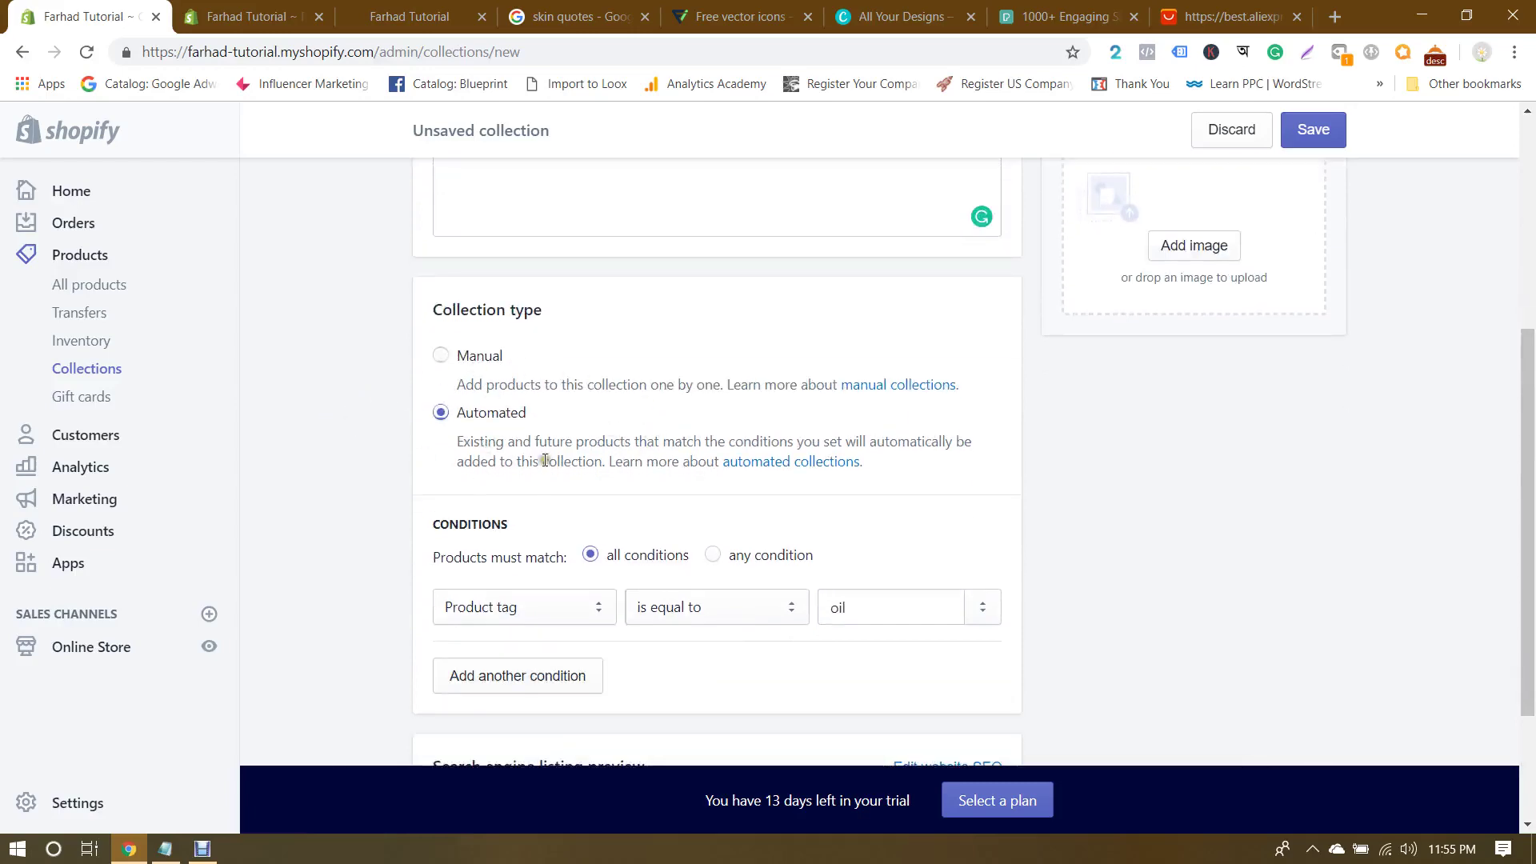
scroll(468, 412, up, 5)
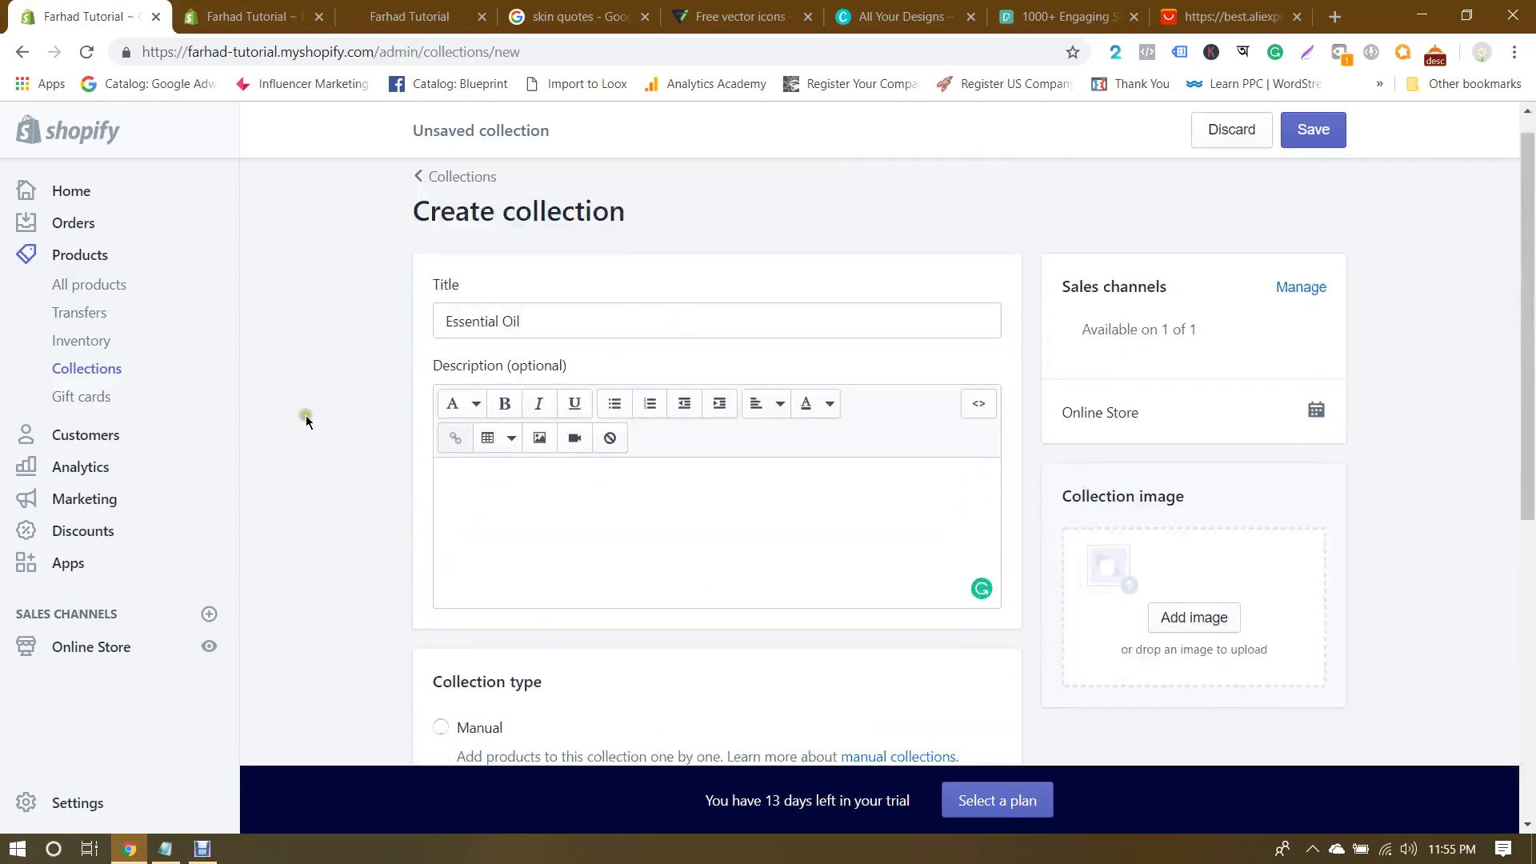
scroll(312, 428, down, 6)
scroll(312, 428, down, 1)
scroll(1351, 521, up, 1)
scroll(1356, 526, down, 1)
click(817, 518)
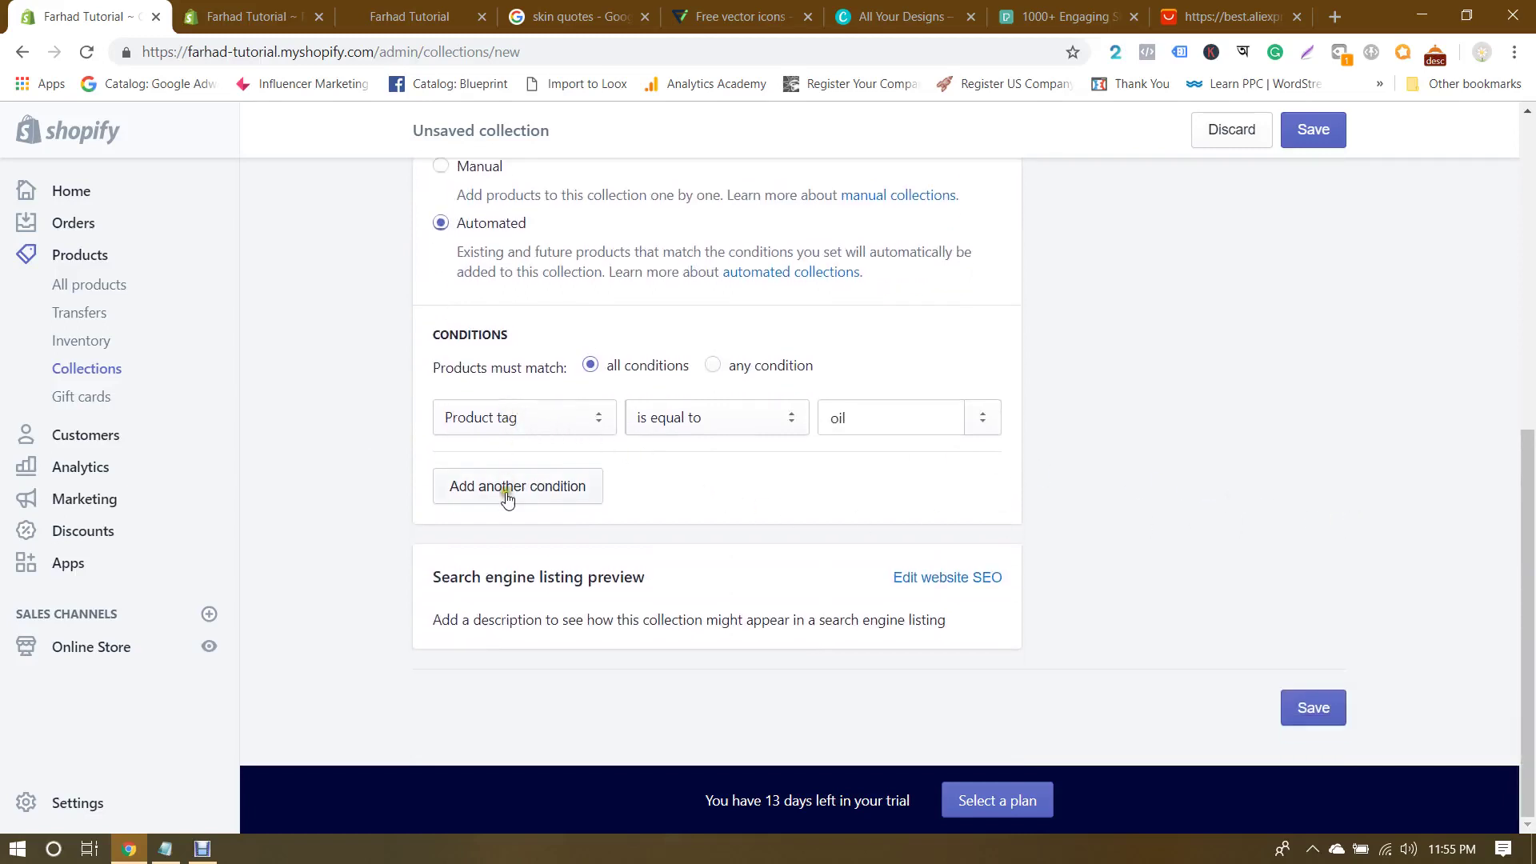
scroll(521, 494, up, 6)
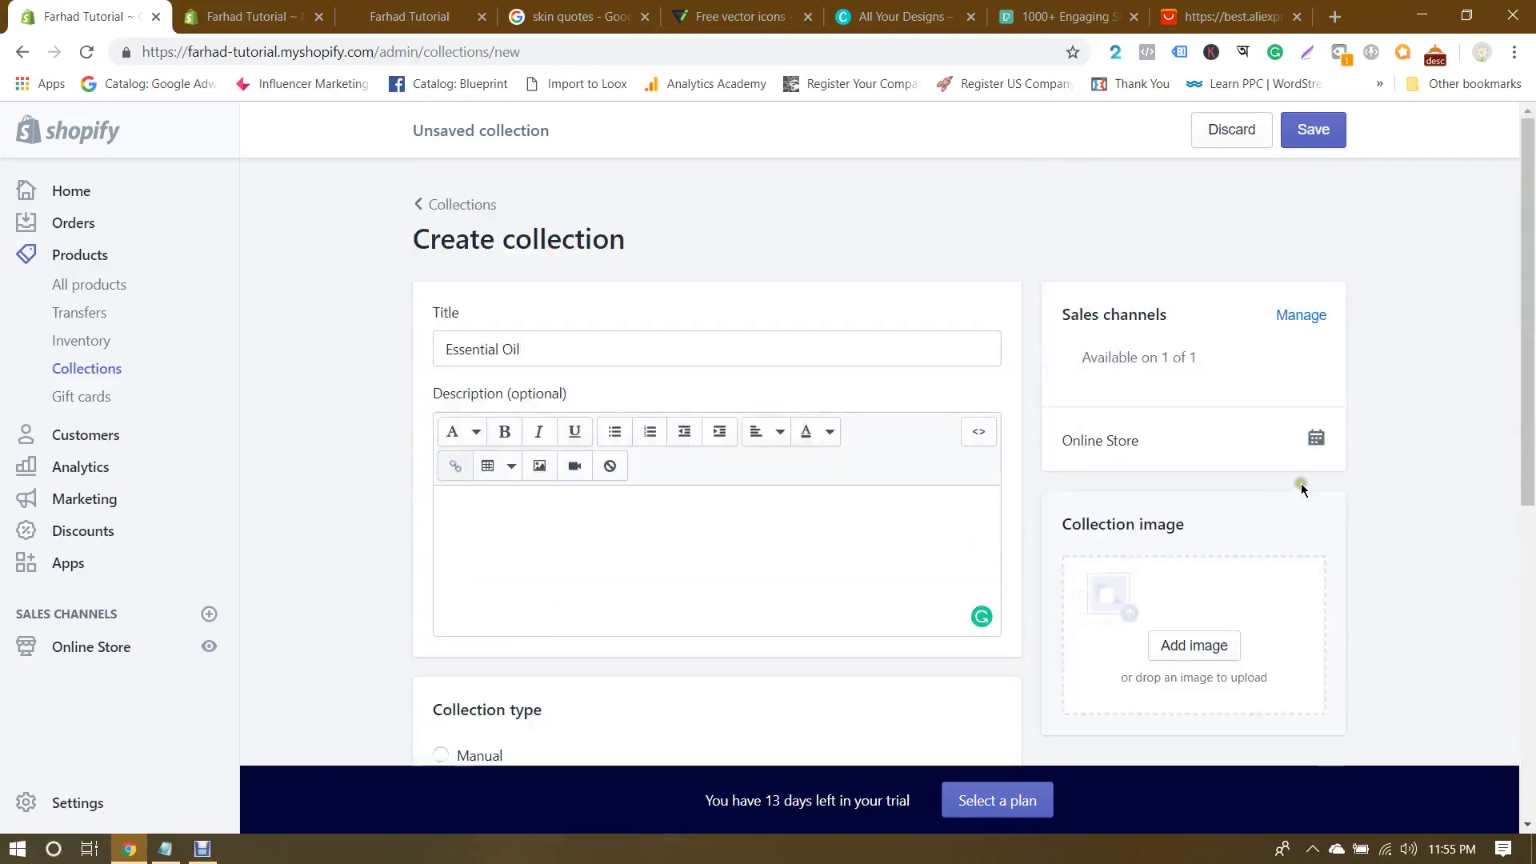
click(1316, 149)
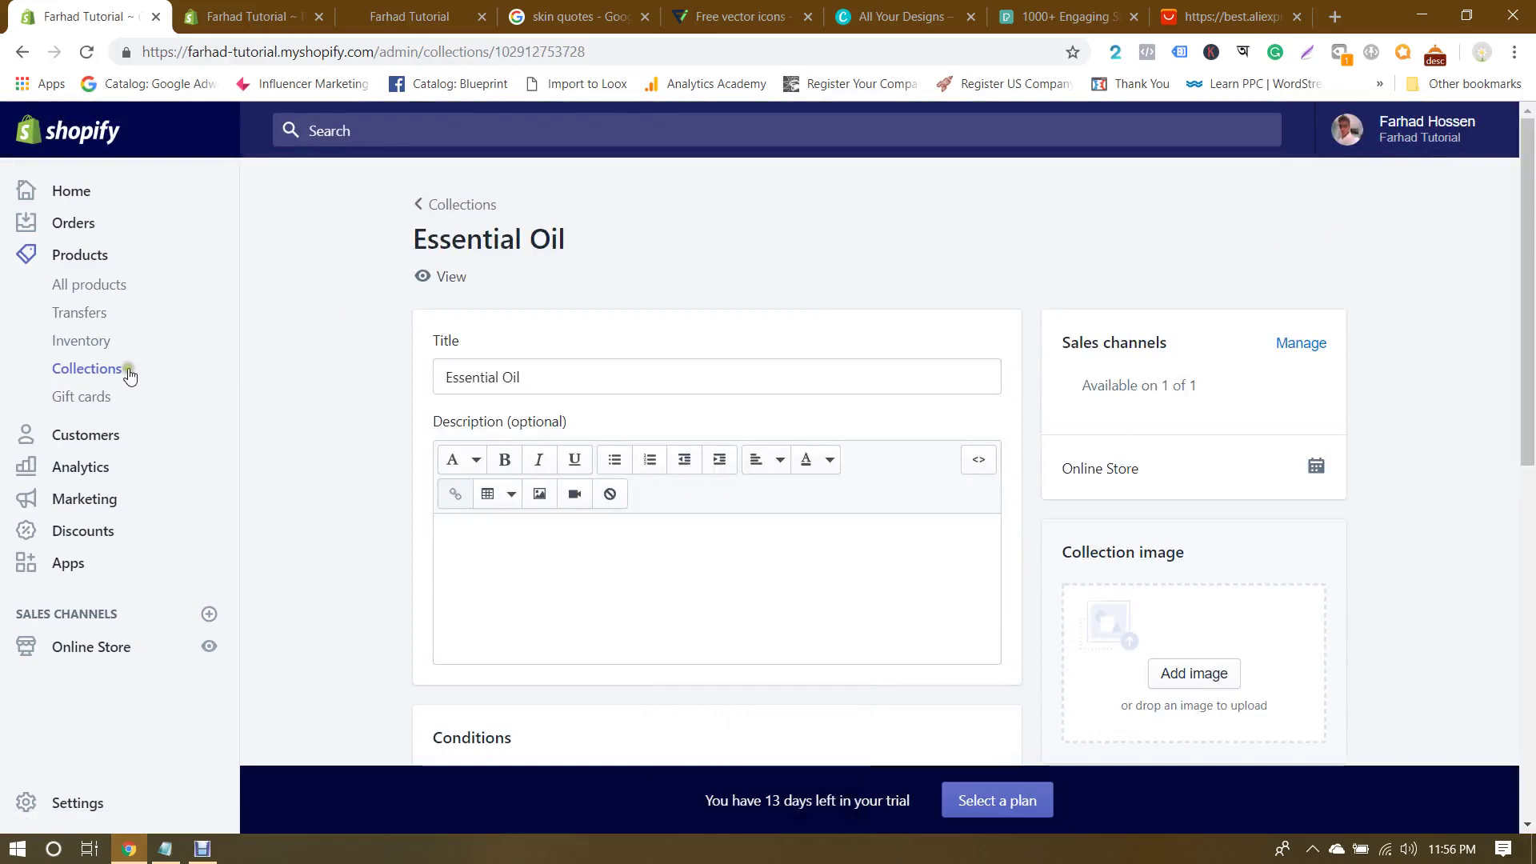
click(91, 368)
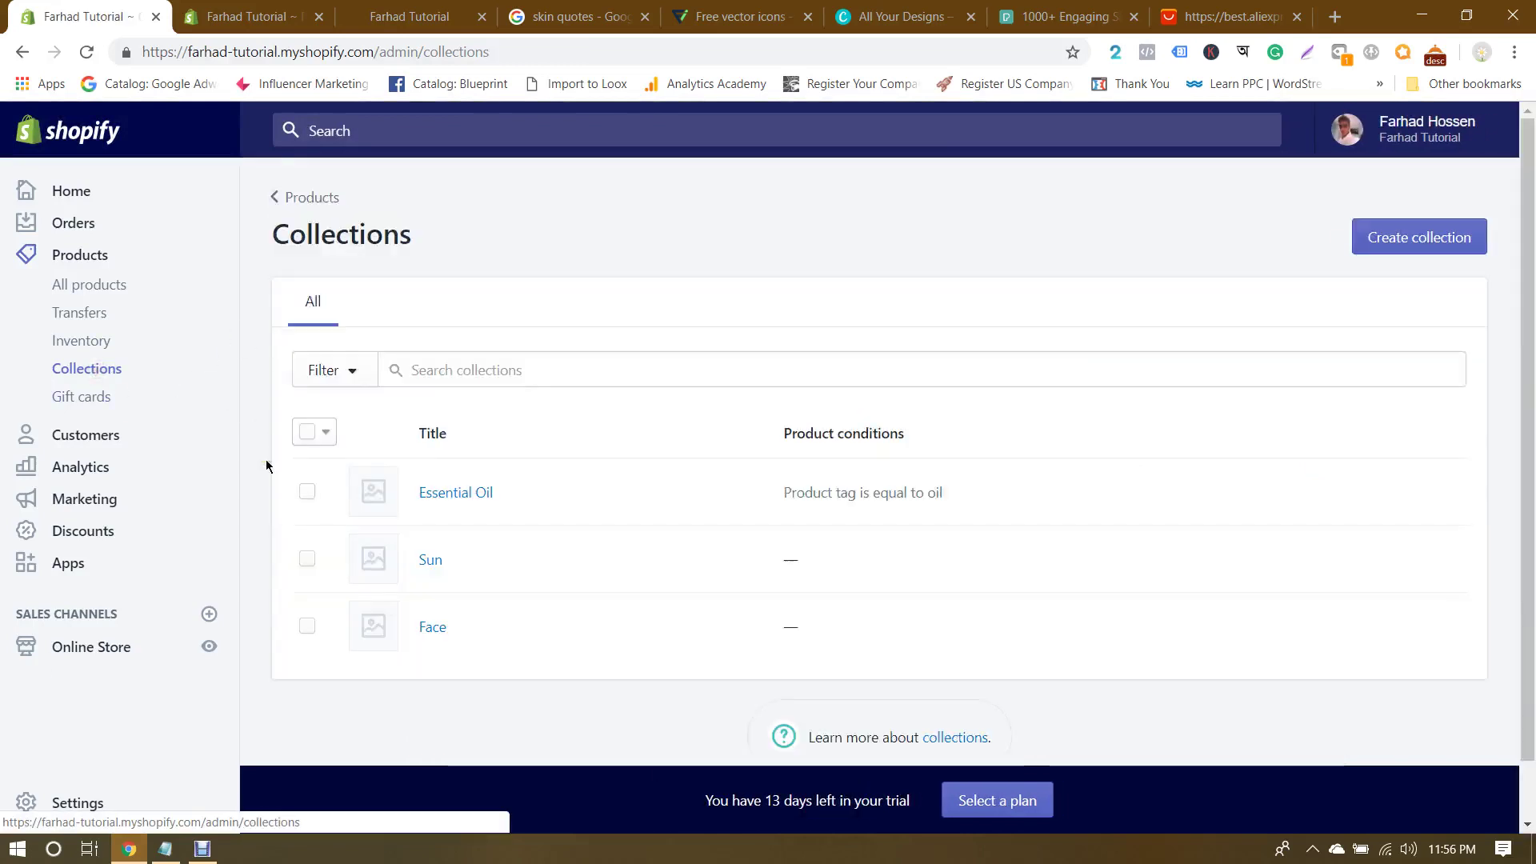
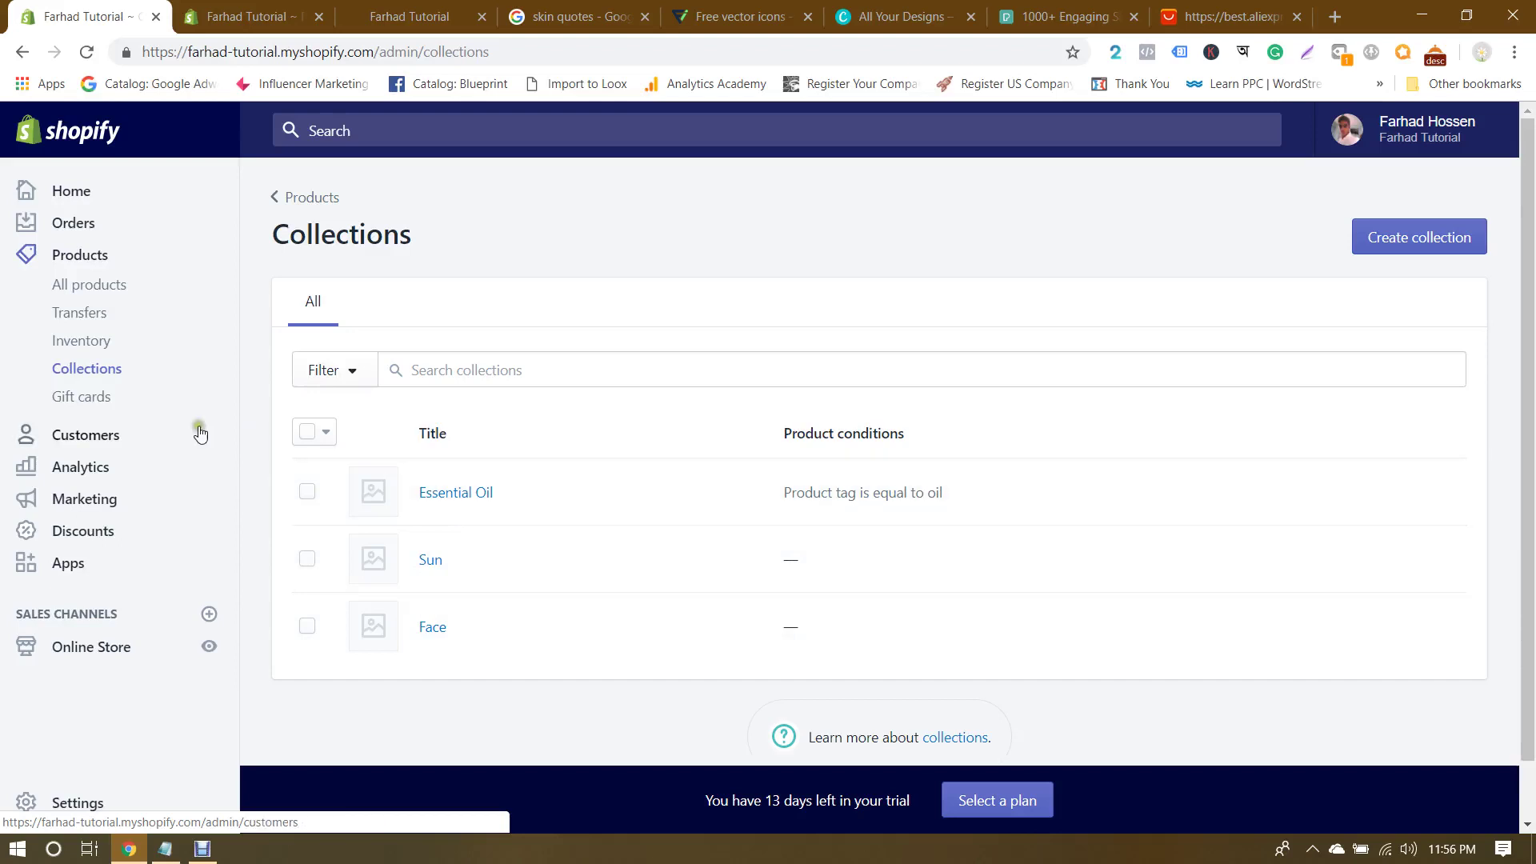
Step: In the theme editor's collection list, set the first card's collection to Face
click(90, 648)
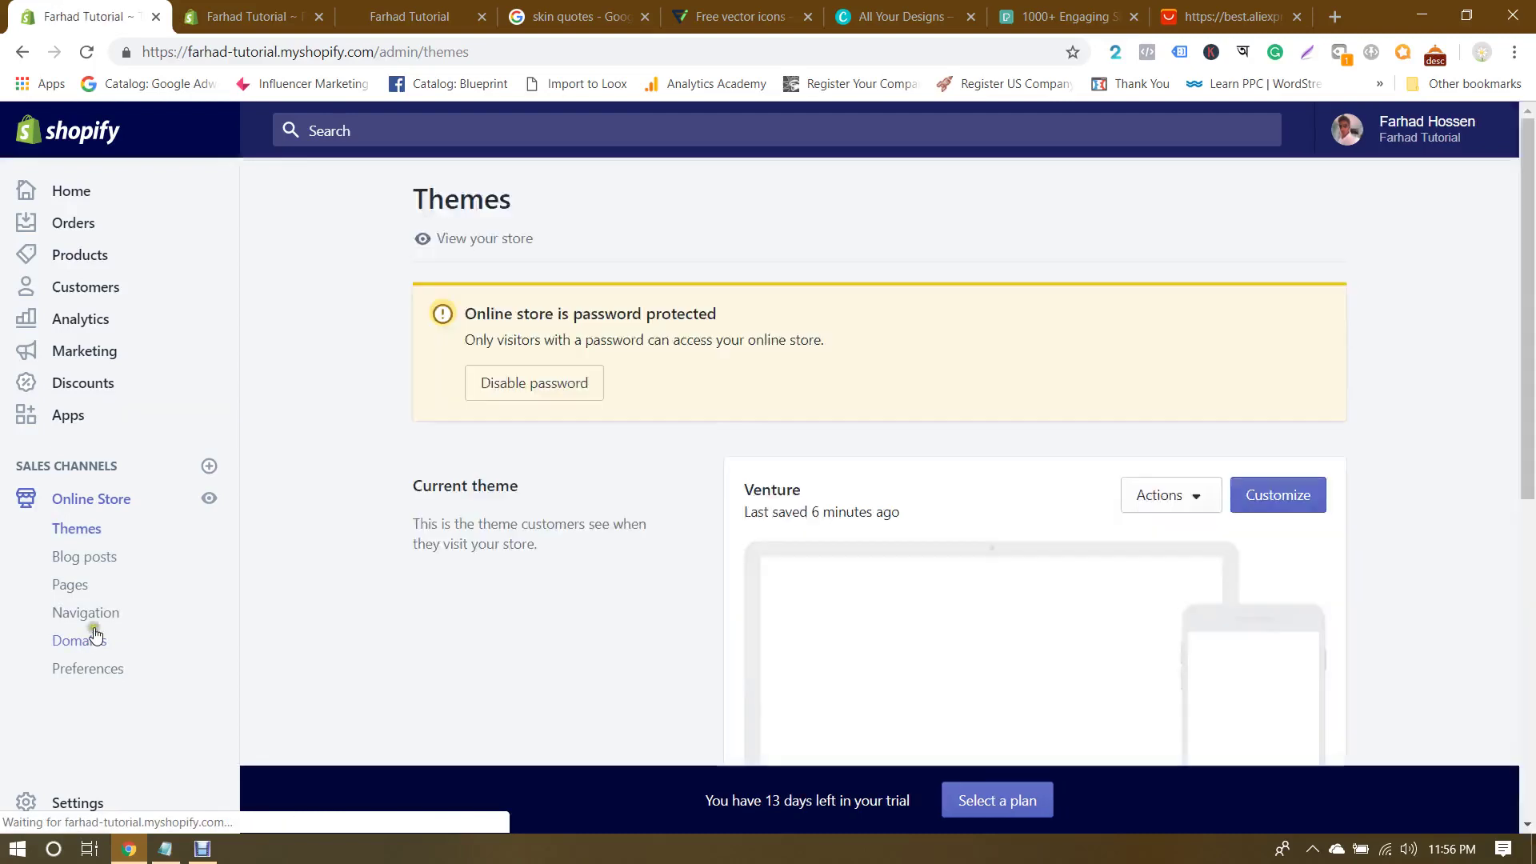
click(1283, 494)
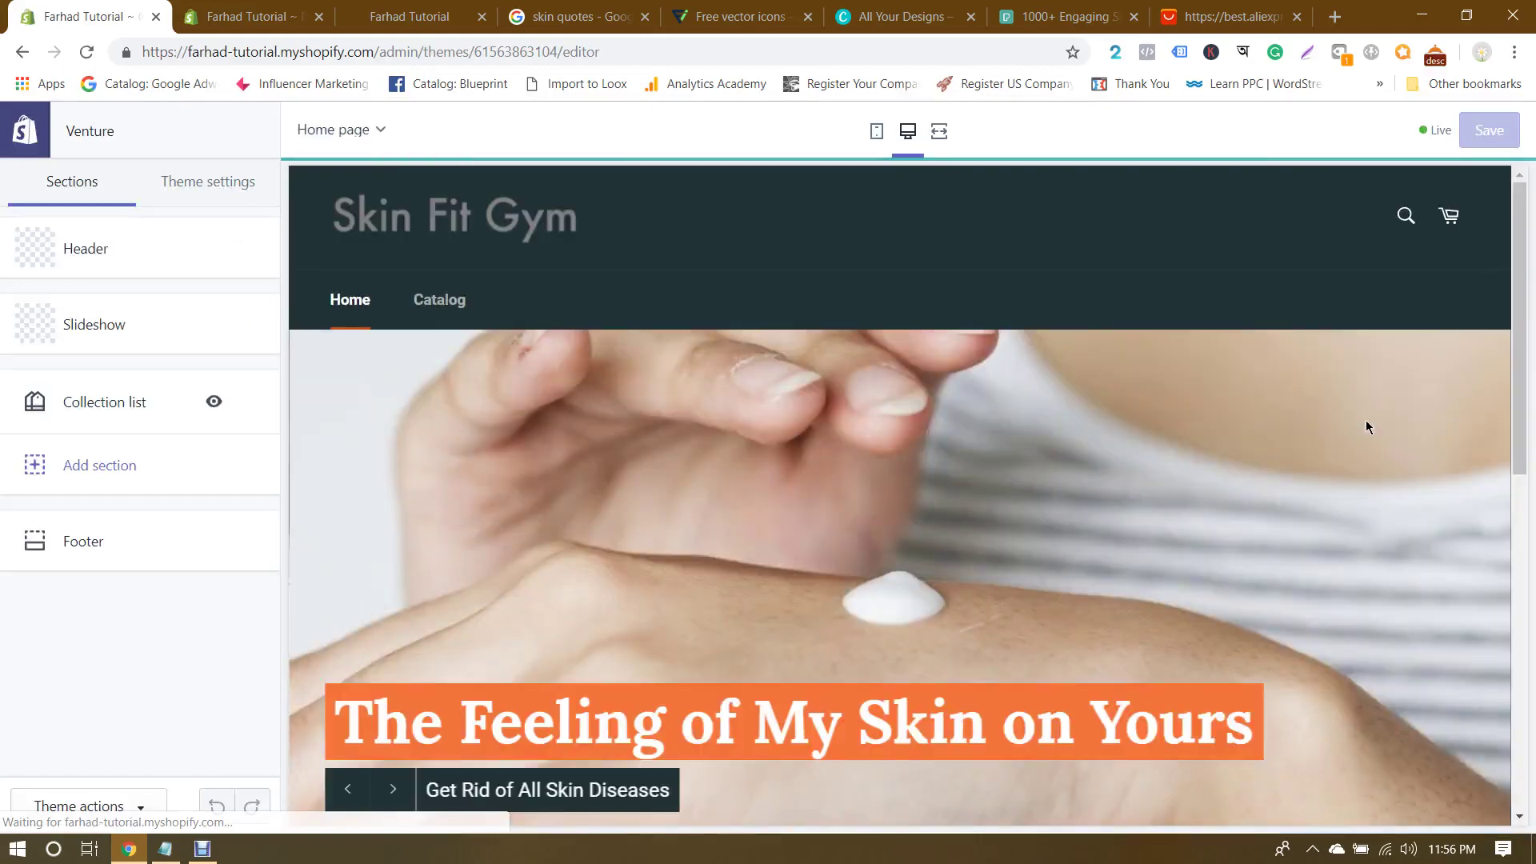
click(100, 404)
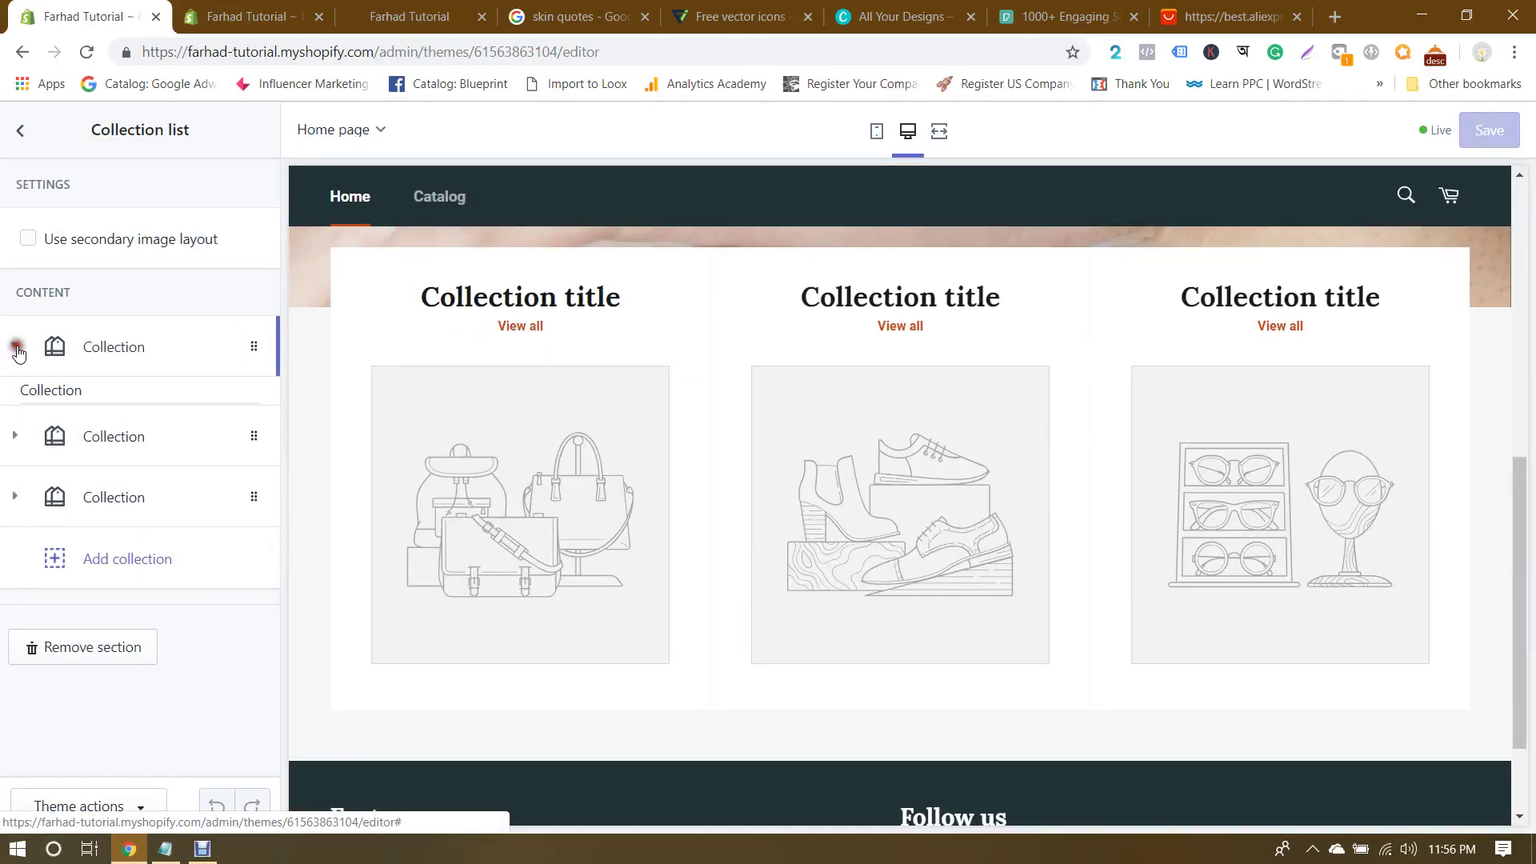
click(16, 345)
scroll(136, 376, down, 1)
click(132, 396)
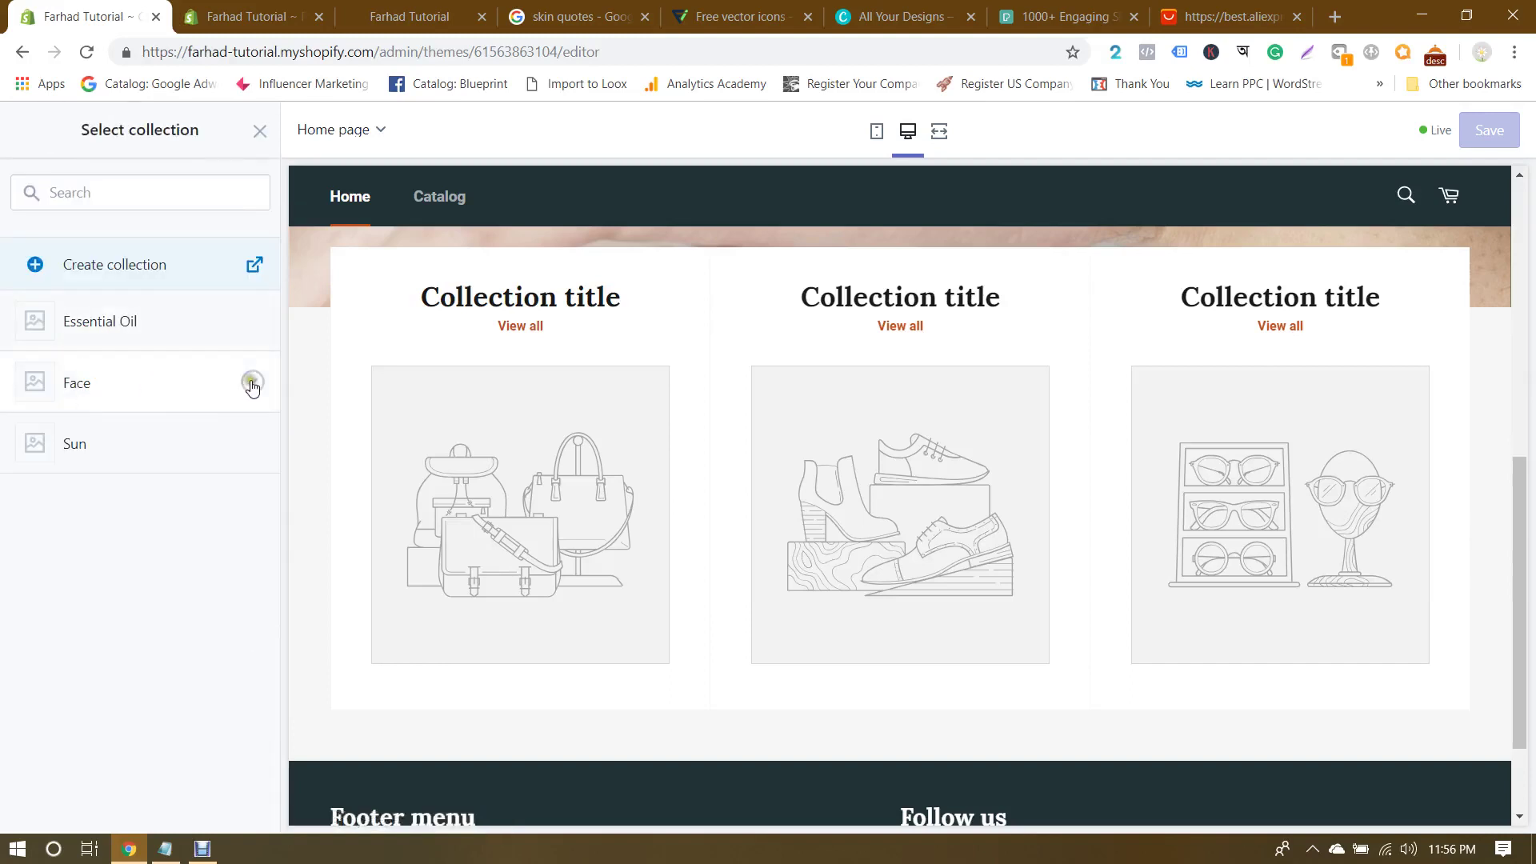
click(252, 382)
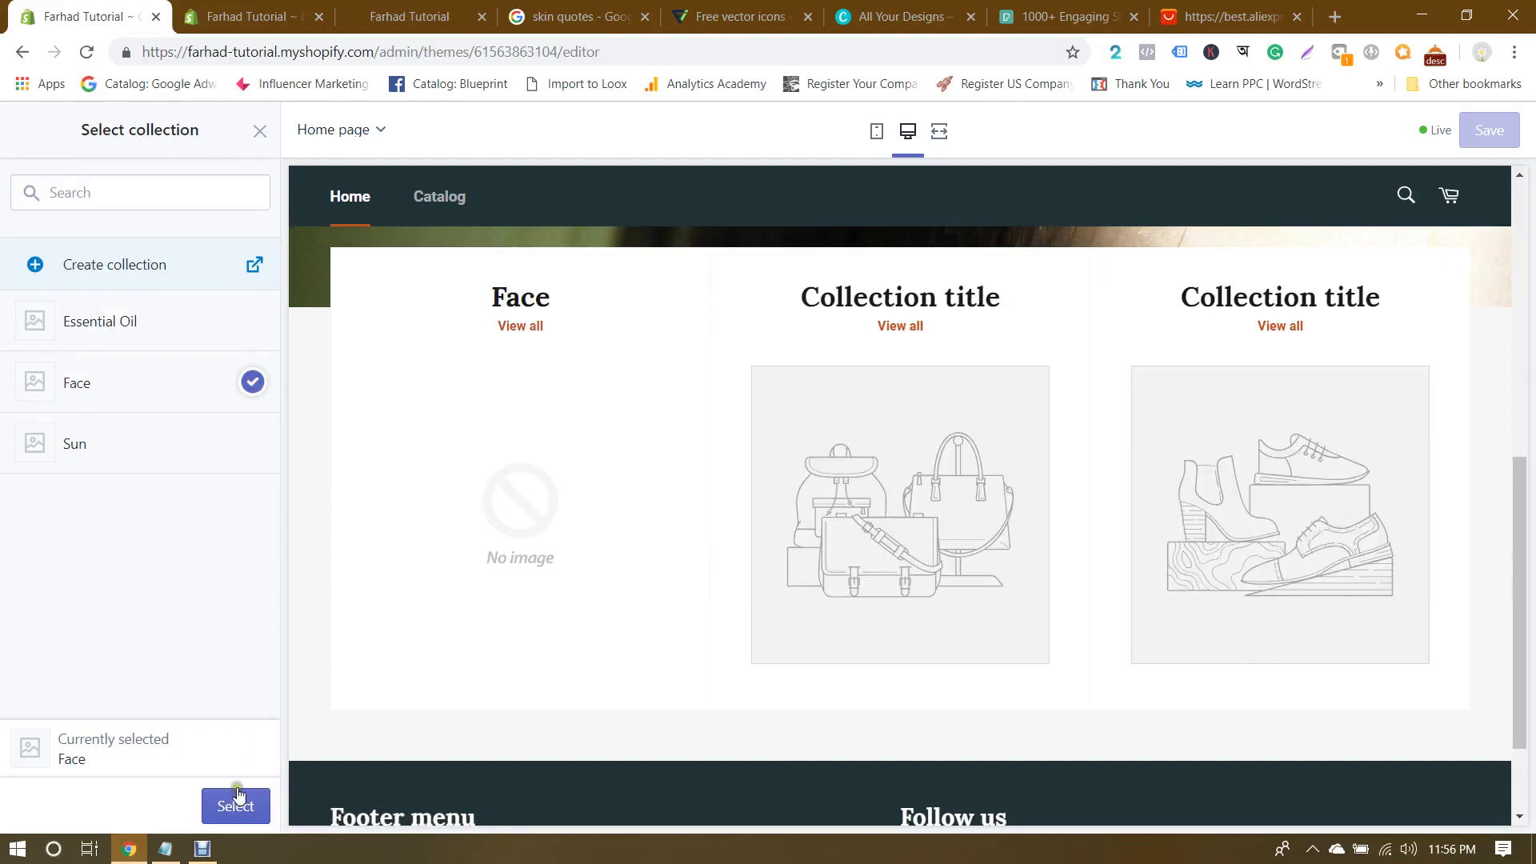
click(236, 804)
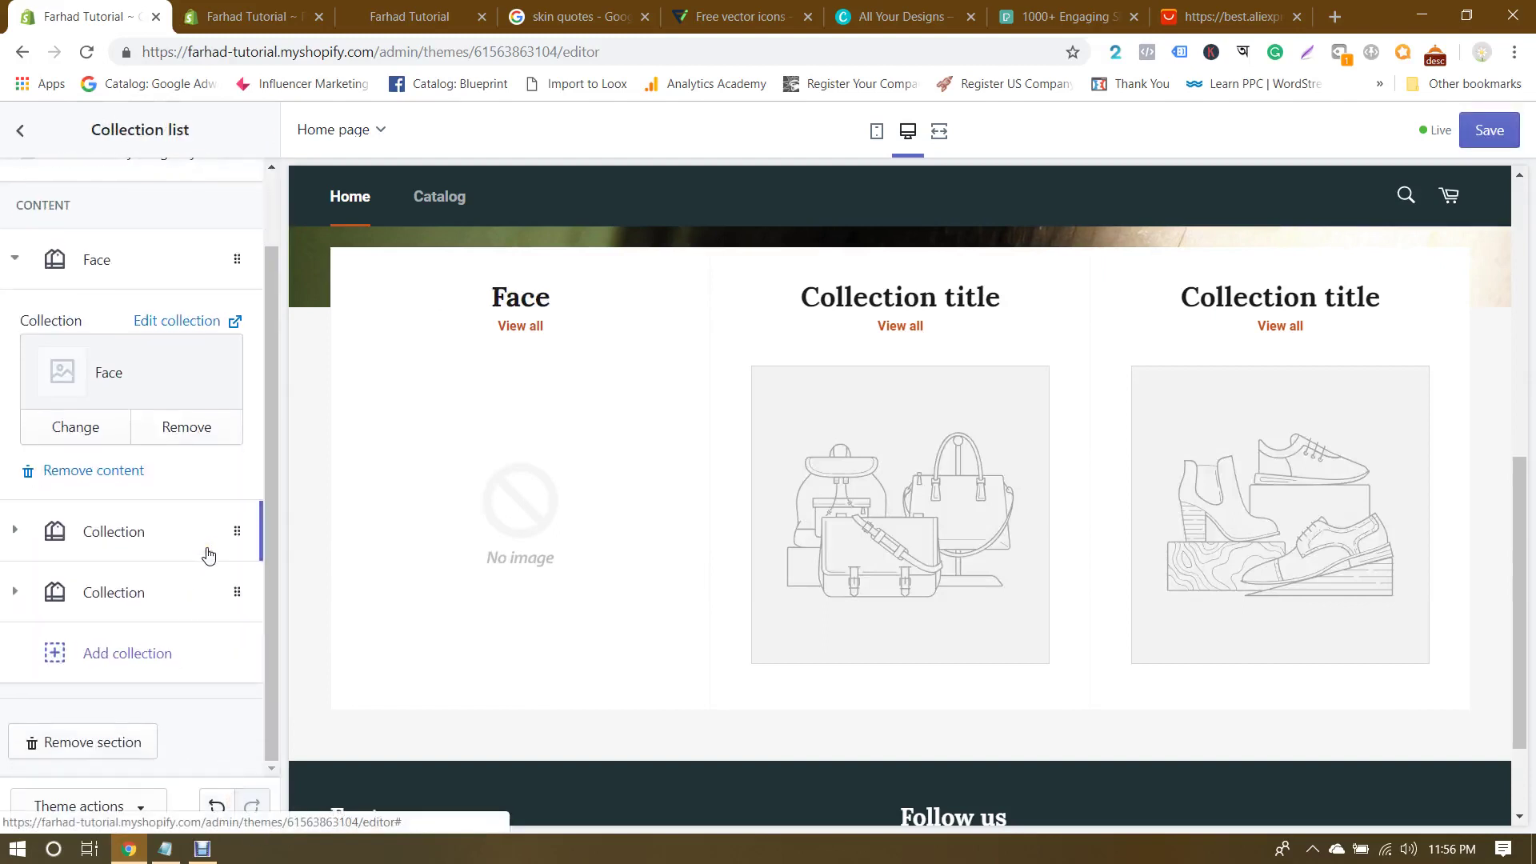
Step: Set the second card to the Sun collection and the third to Essential Oil
click(29, 532)
click(120, 469)
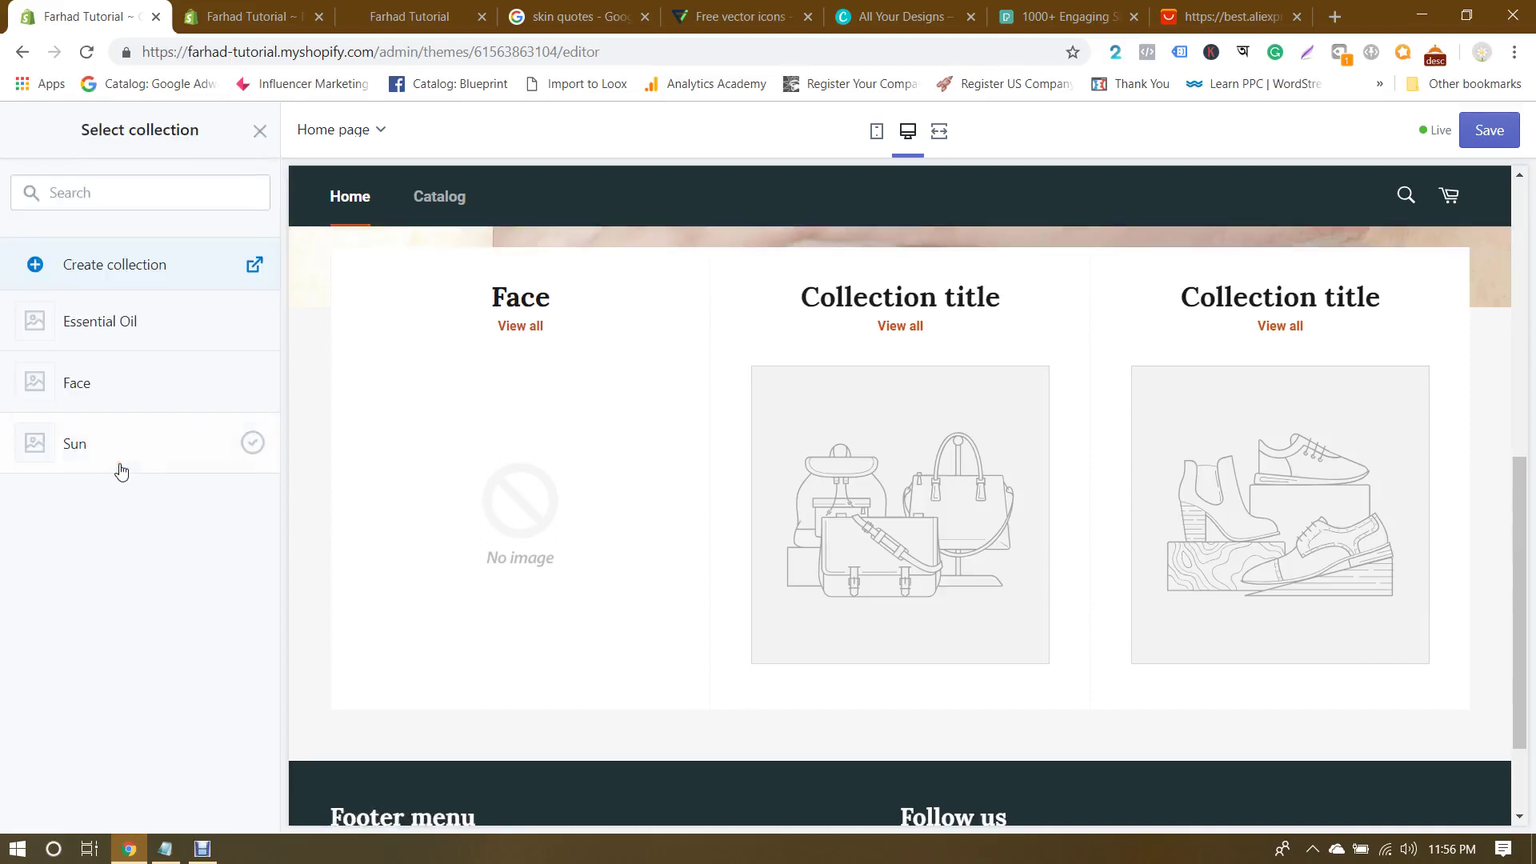
click(172, 448)
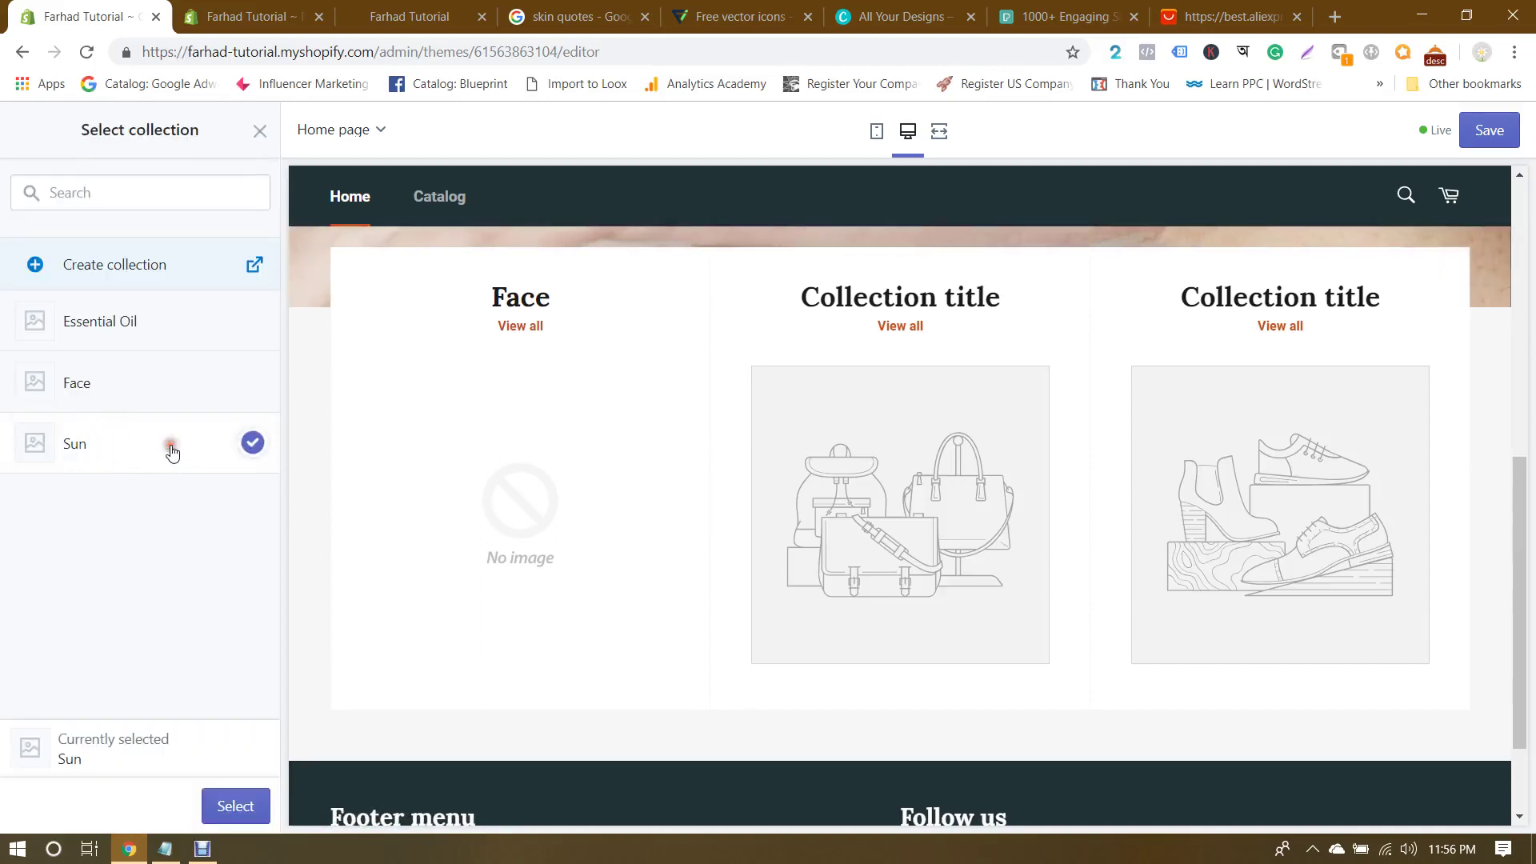
click(235, 804)
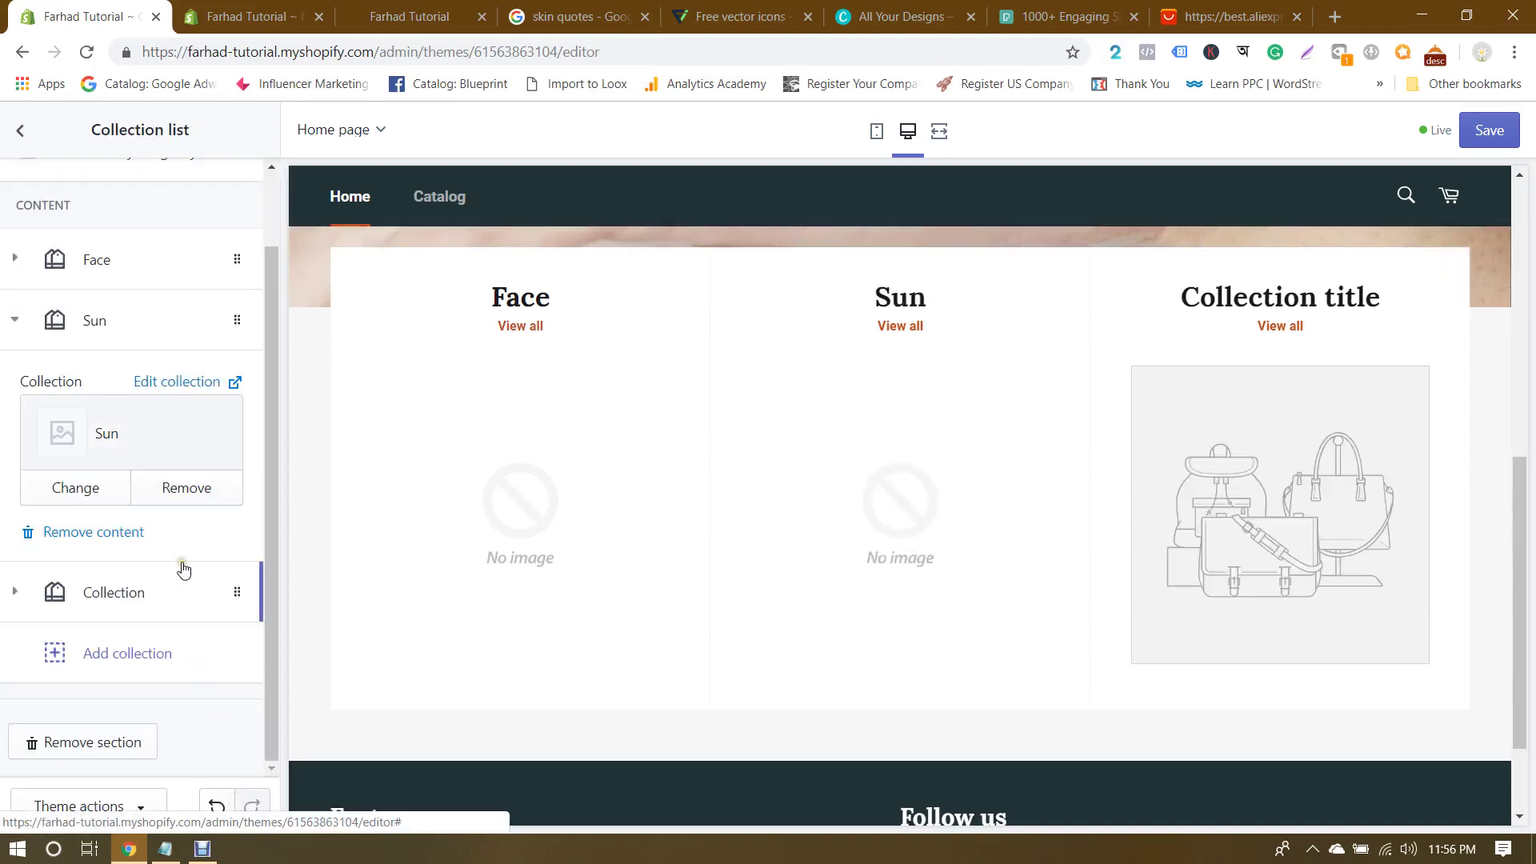
click(100, 596)
click(118, 520)
click(128, 321)
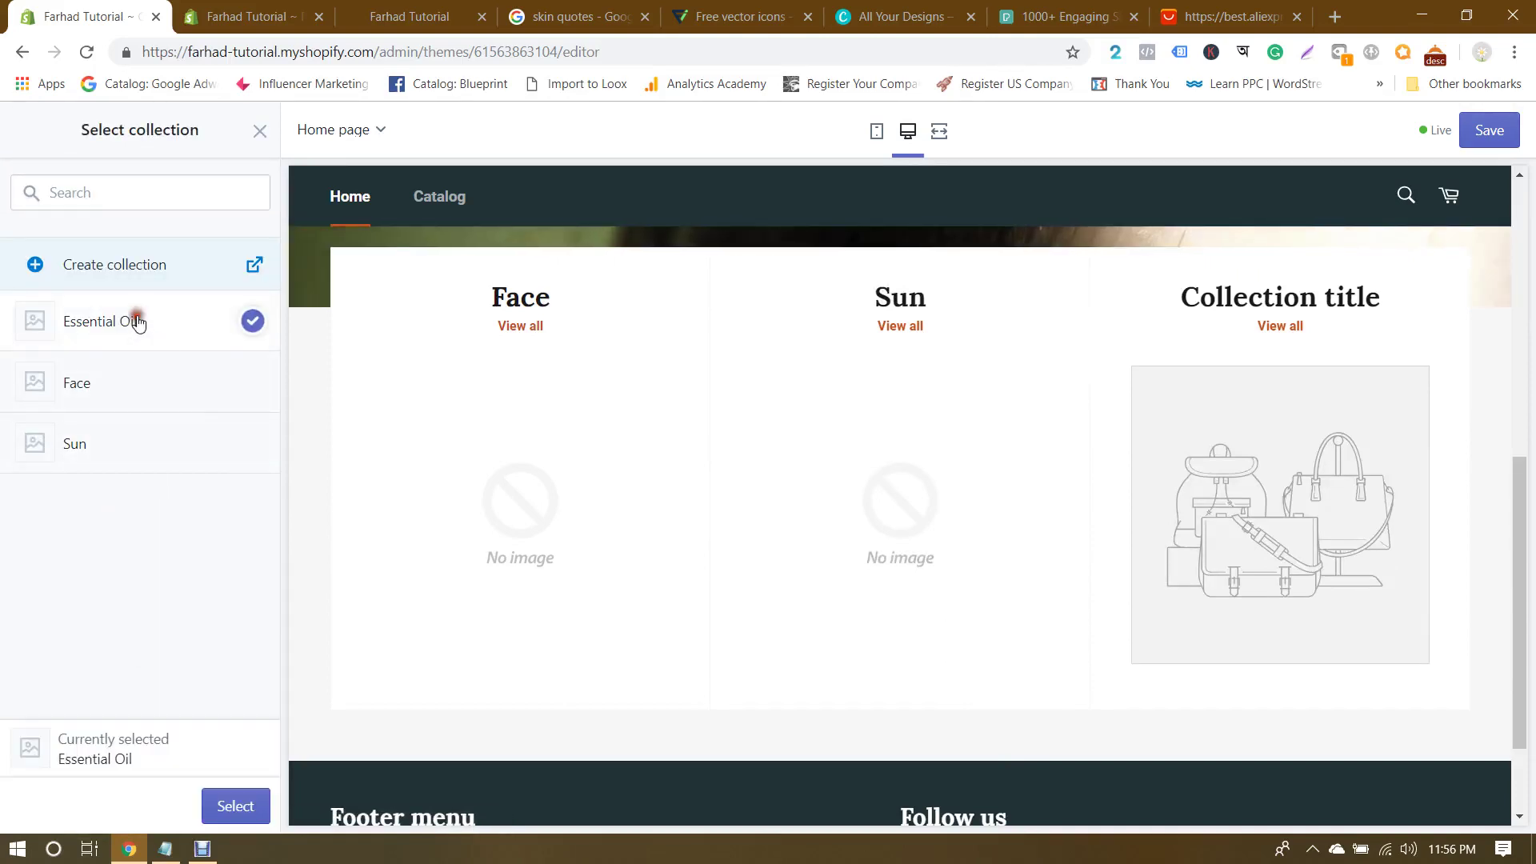
click(234, 806)
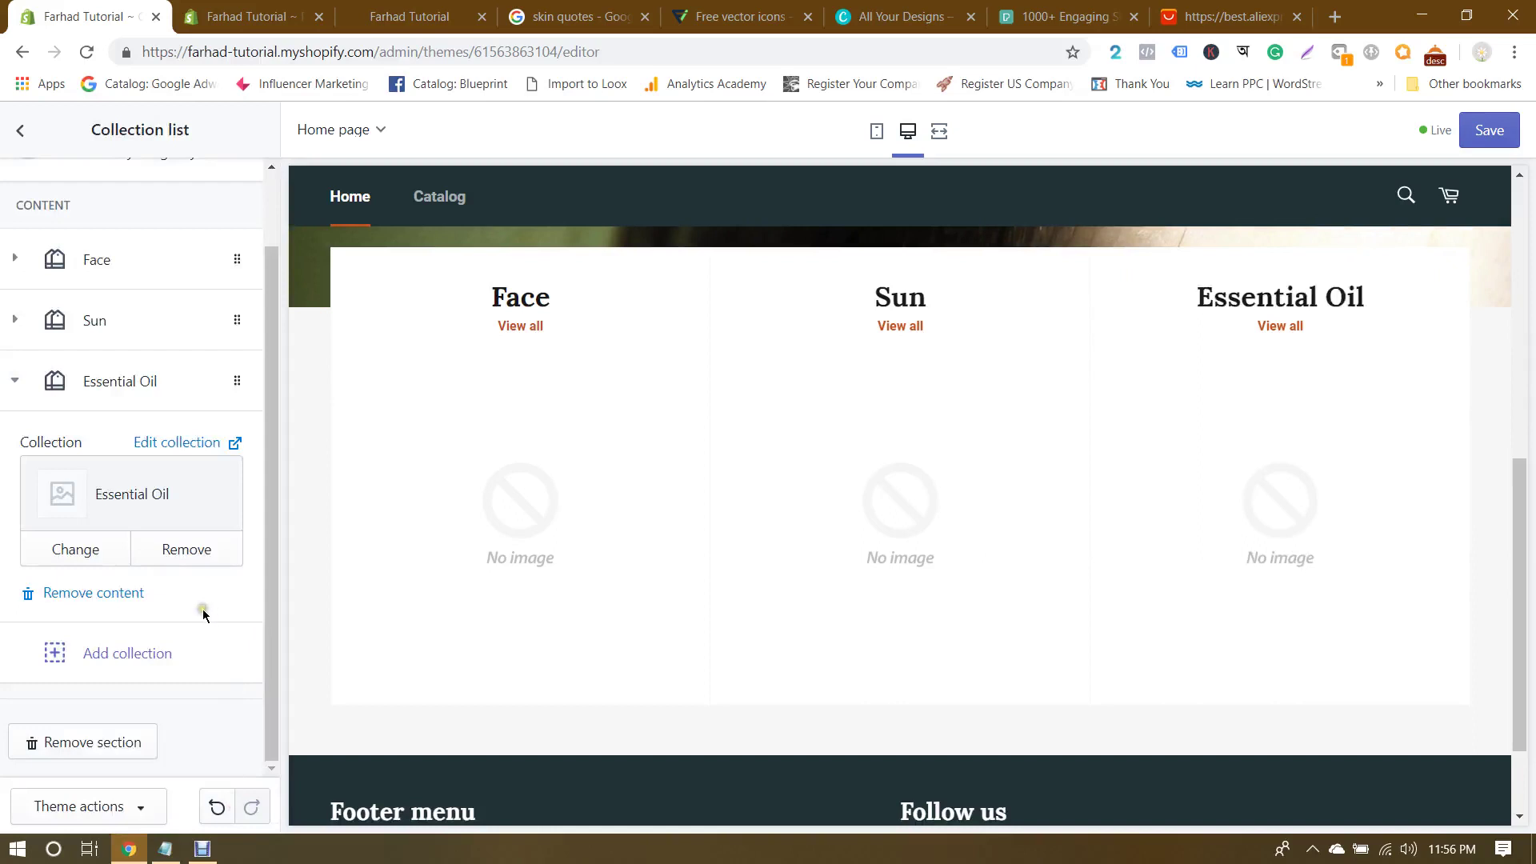
Step: Try the collection list's secondary image layout, leave it off, and save the theme
click(24, 383)
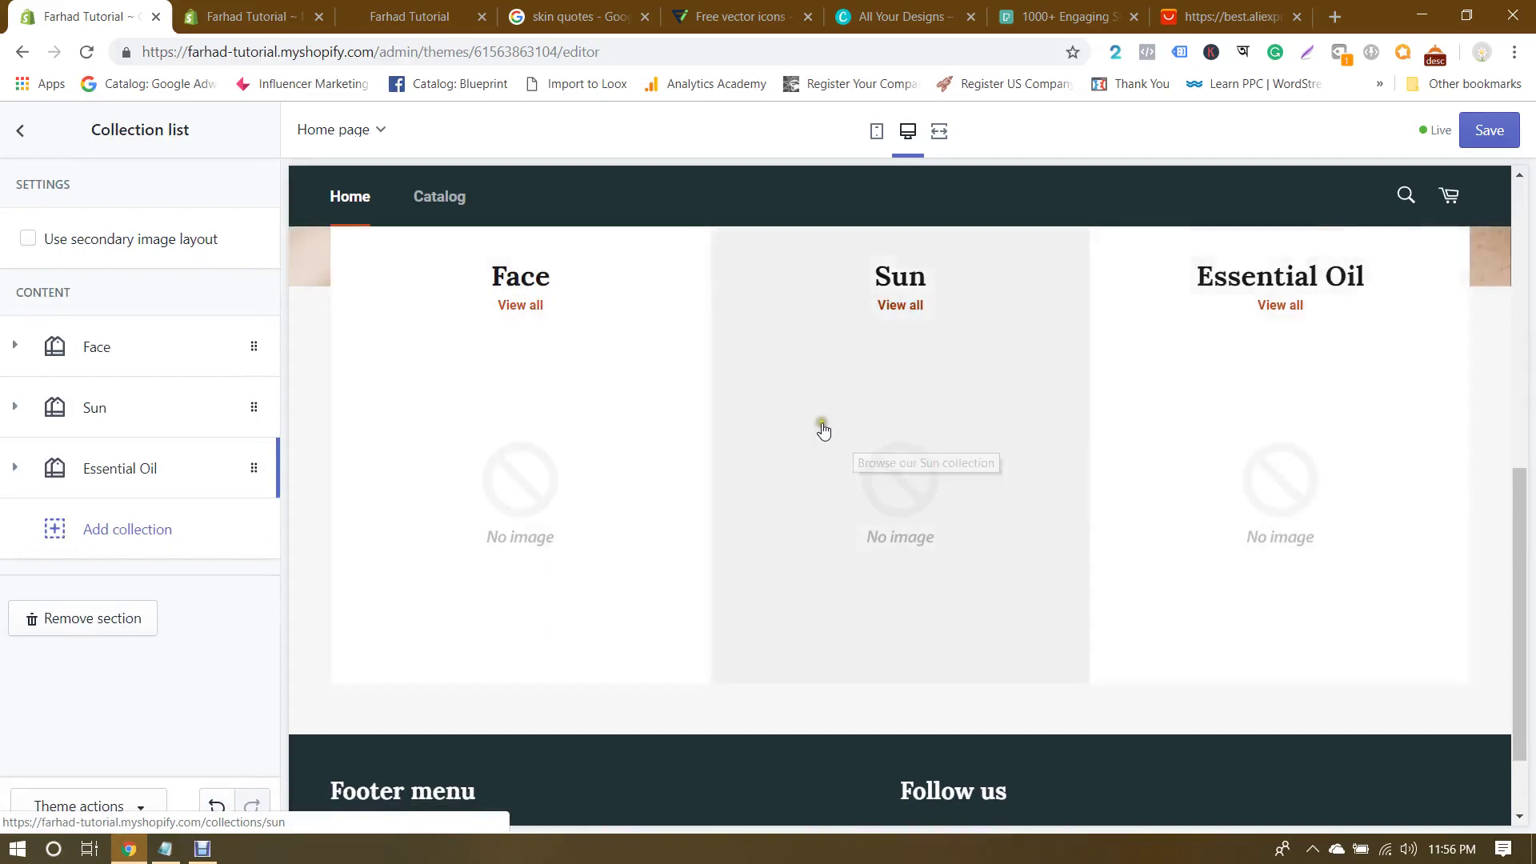
click(28, 239)
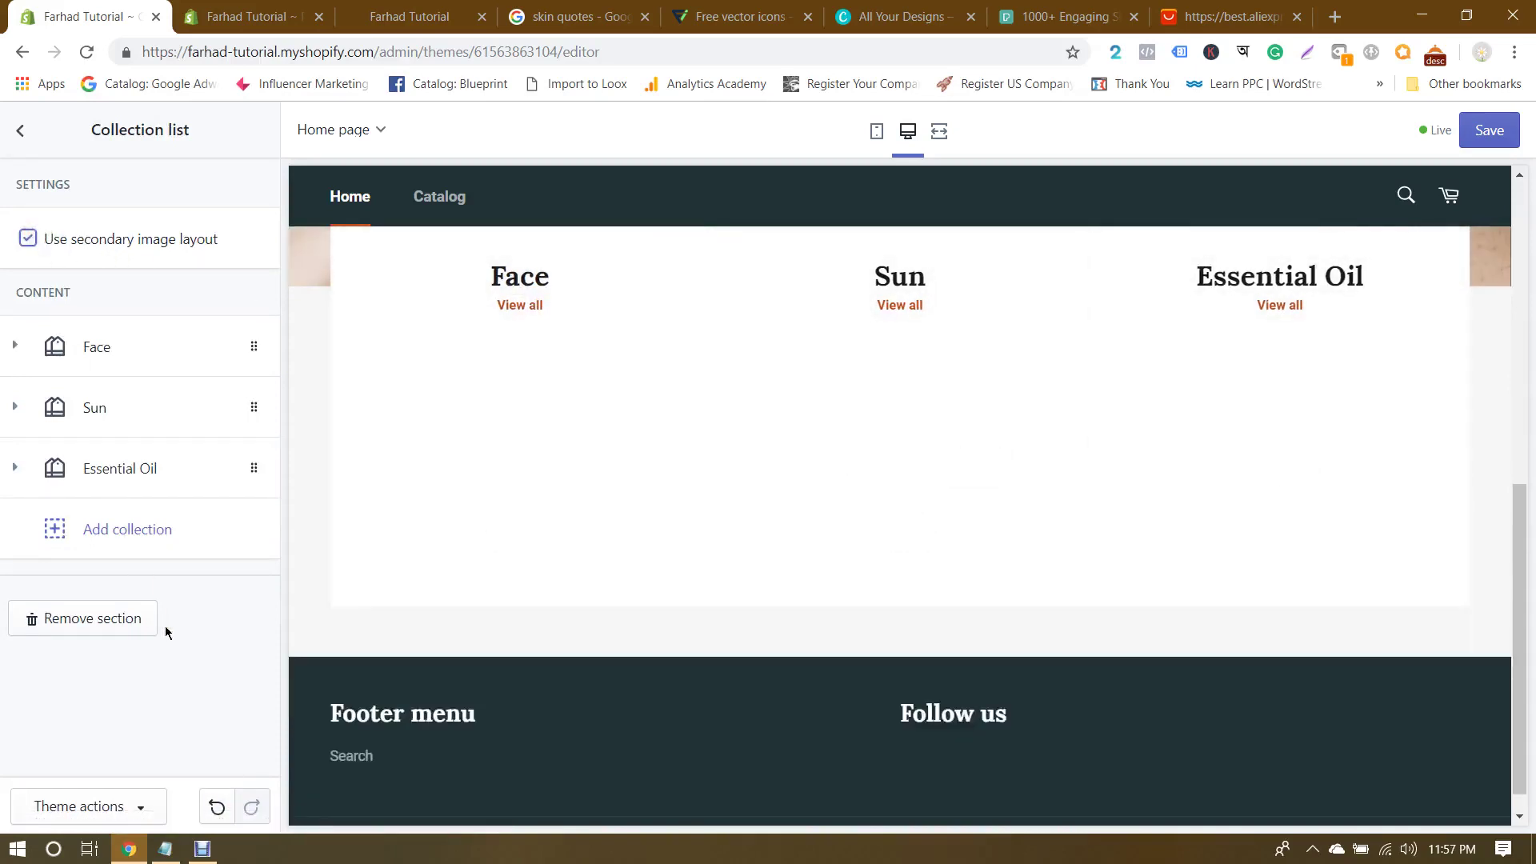
click(16, 347)
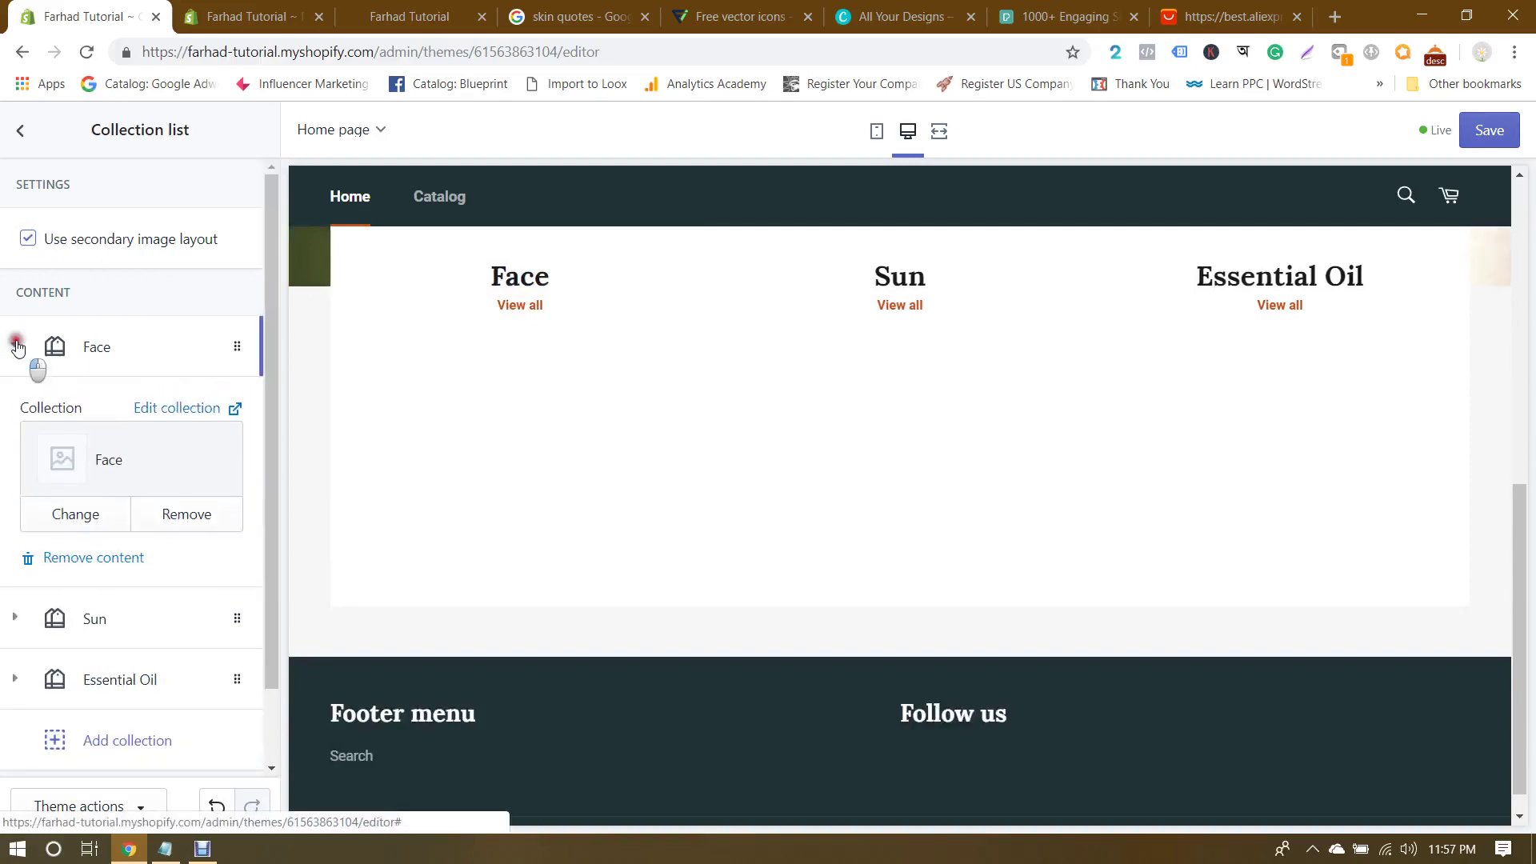
click(17, 347)
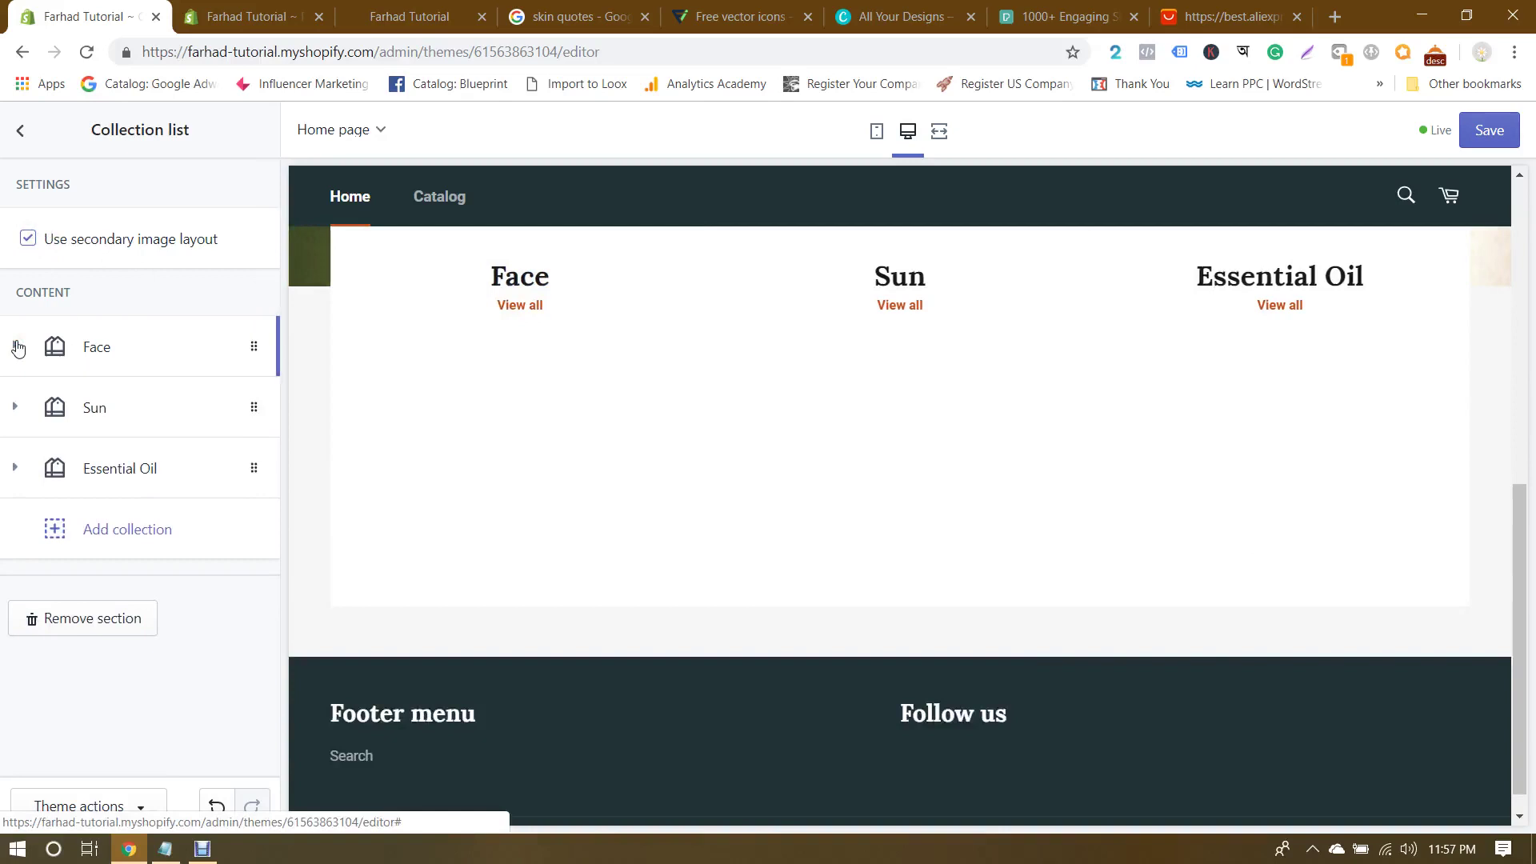
click(26, 237)
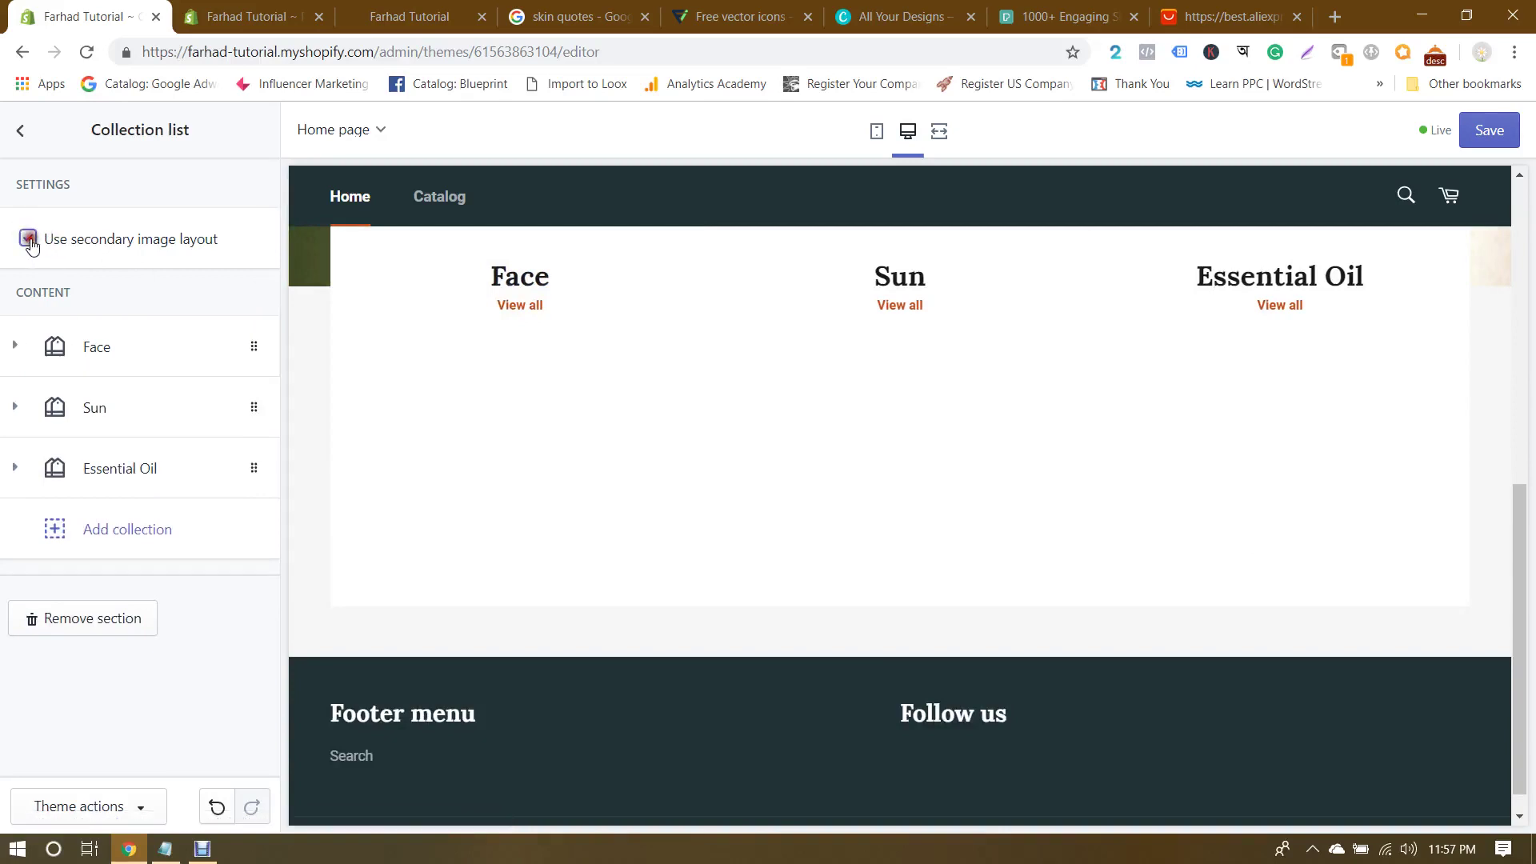
click(29, 239)
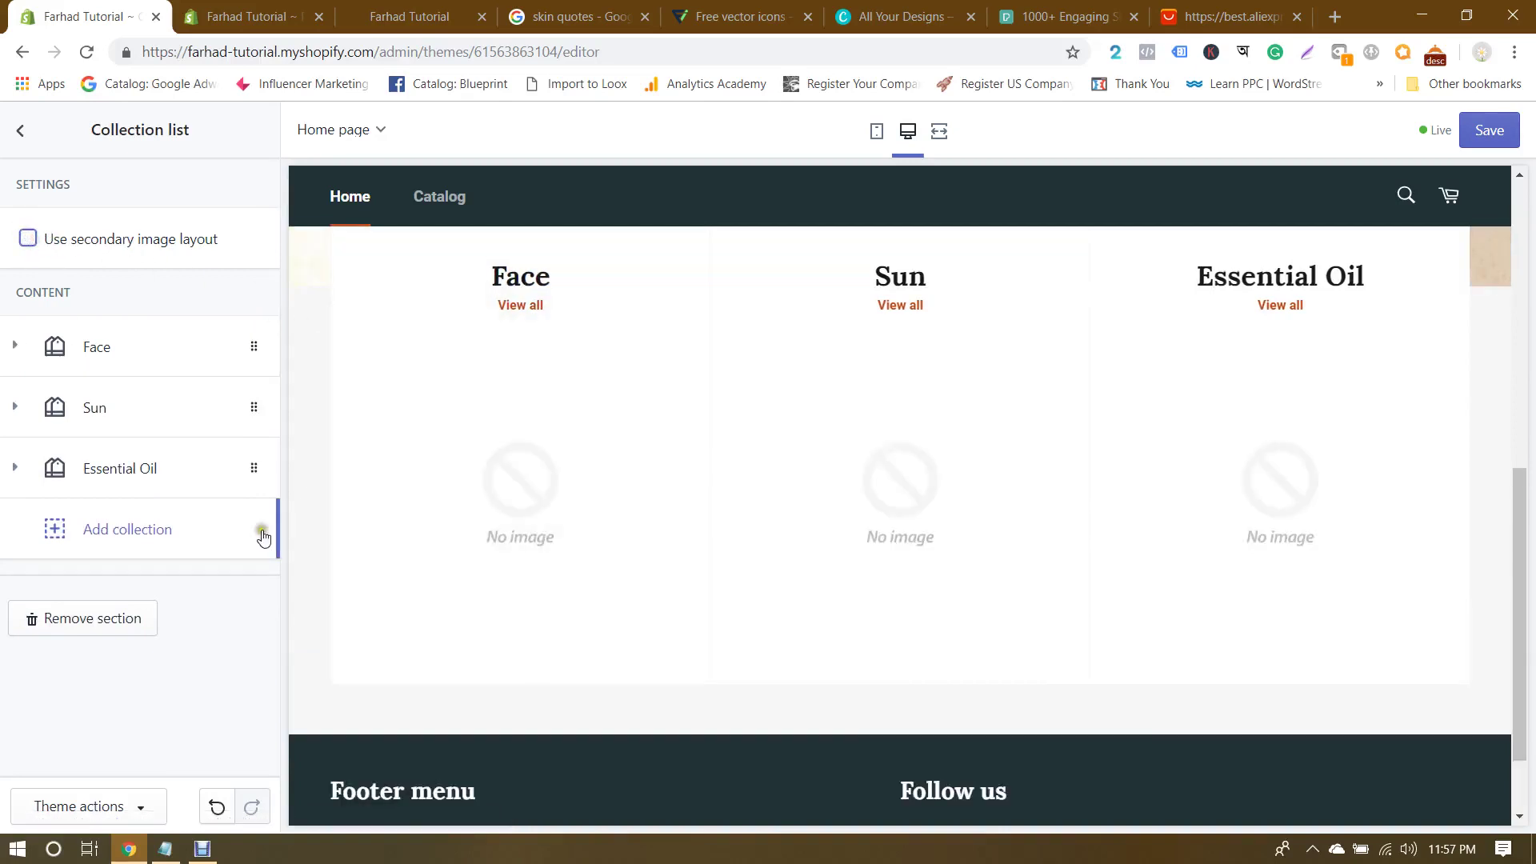
click(1490, 136)
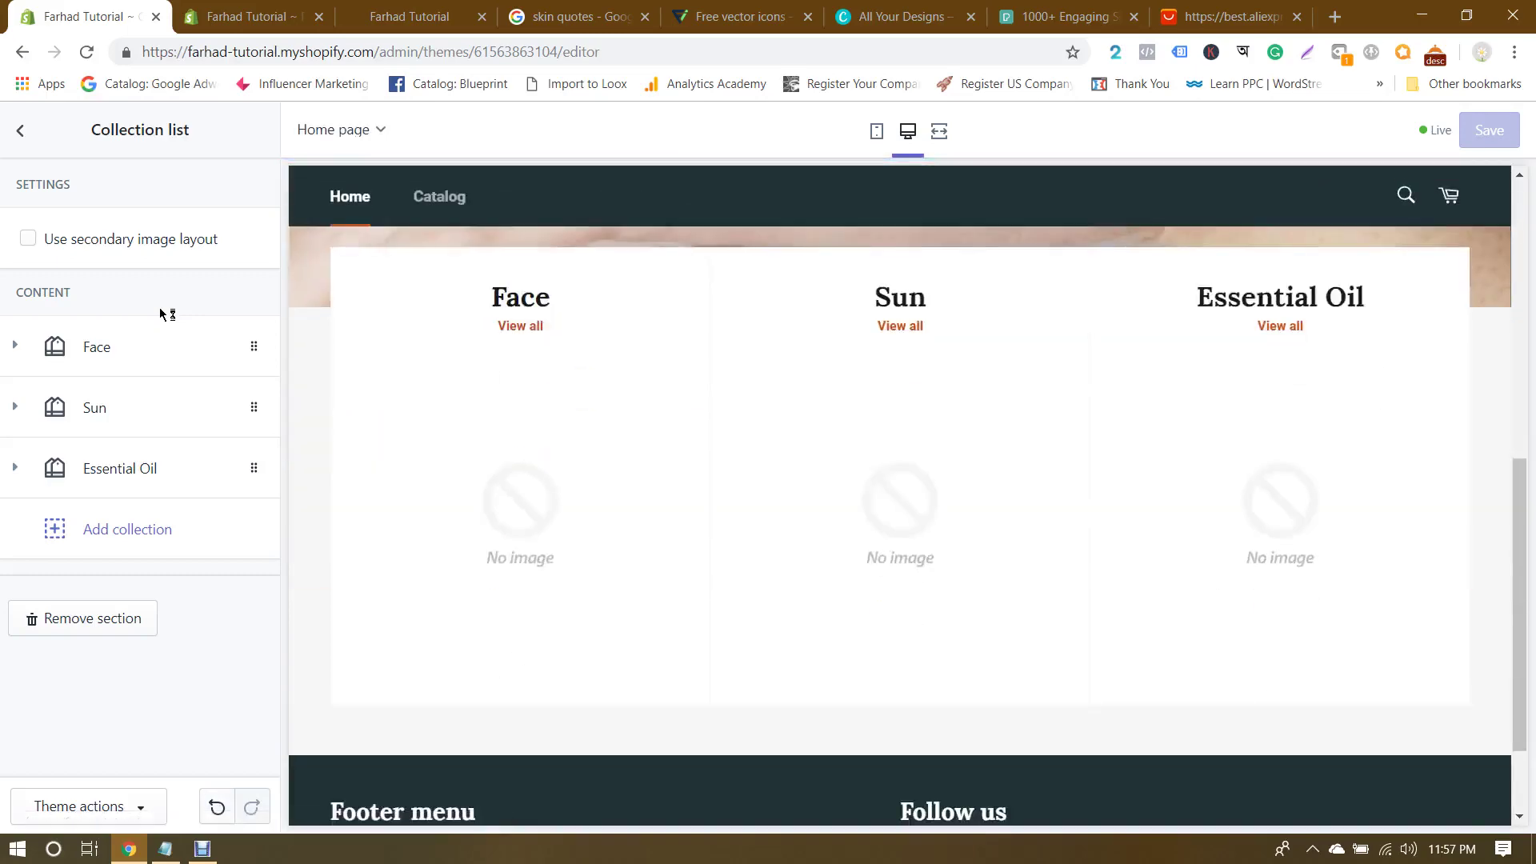
Step: Recheck the secondary image layout, leave it unchecked, and exit the theme editor to Themes
click(28, 239)
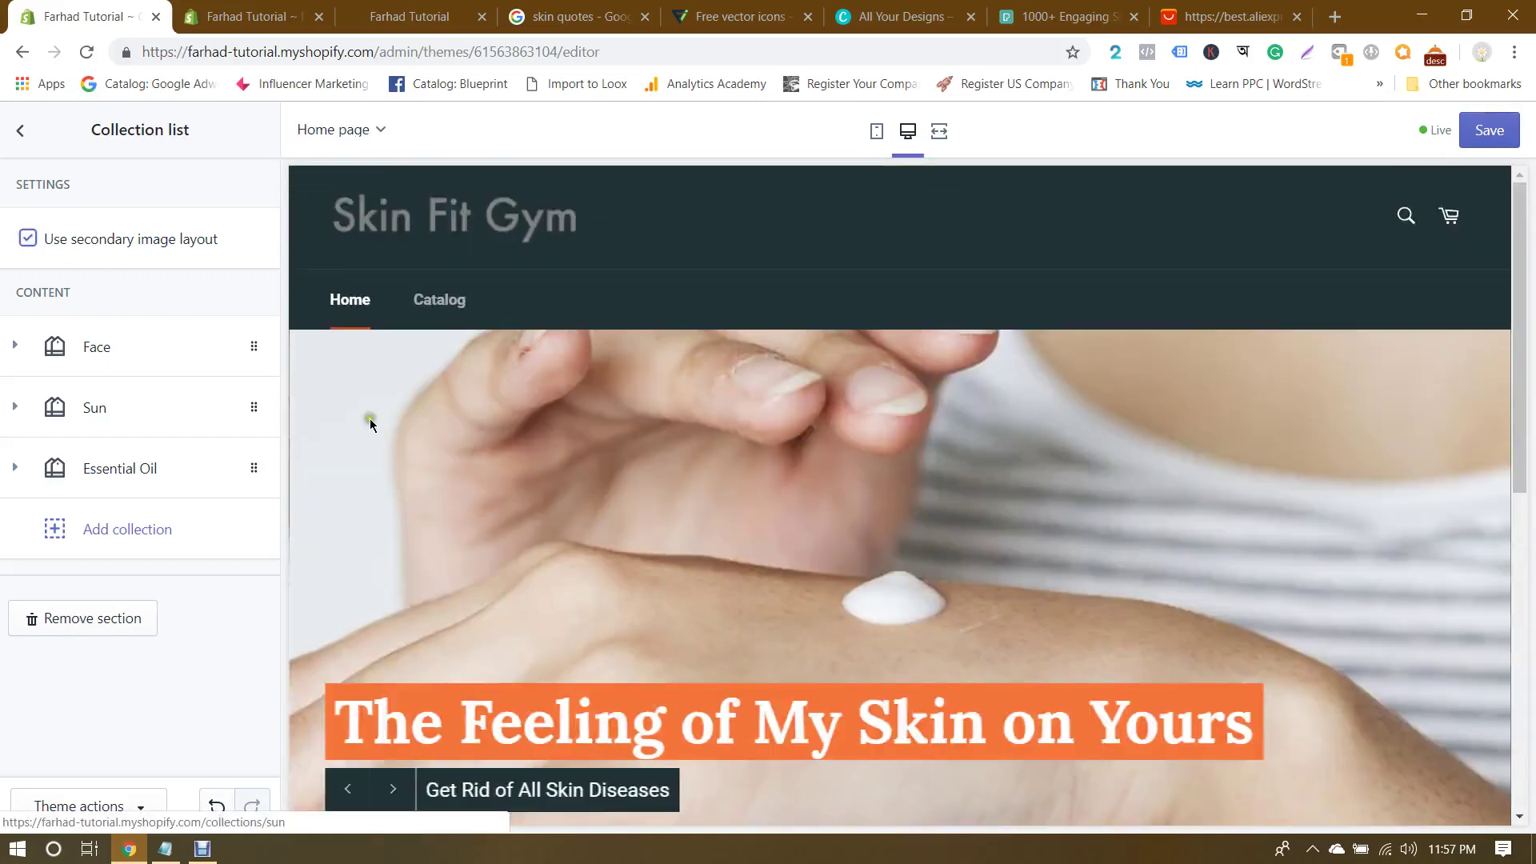
click(96, 345)
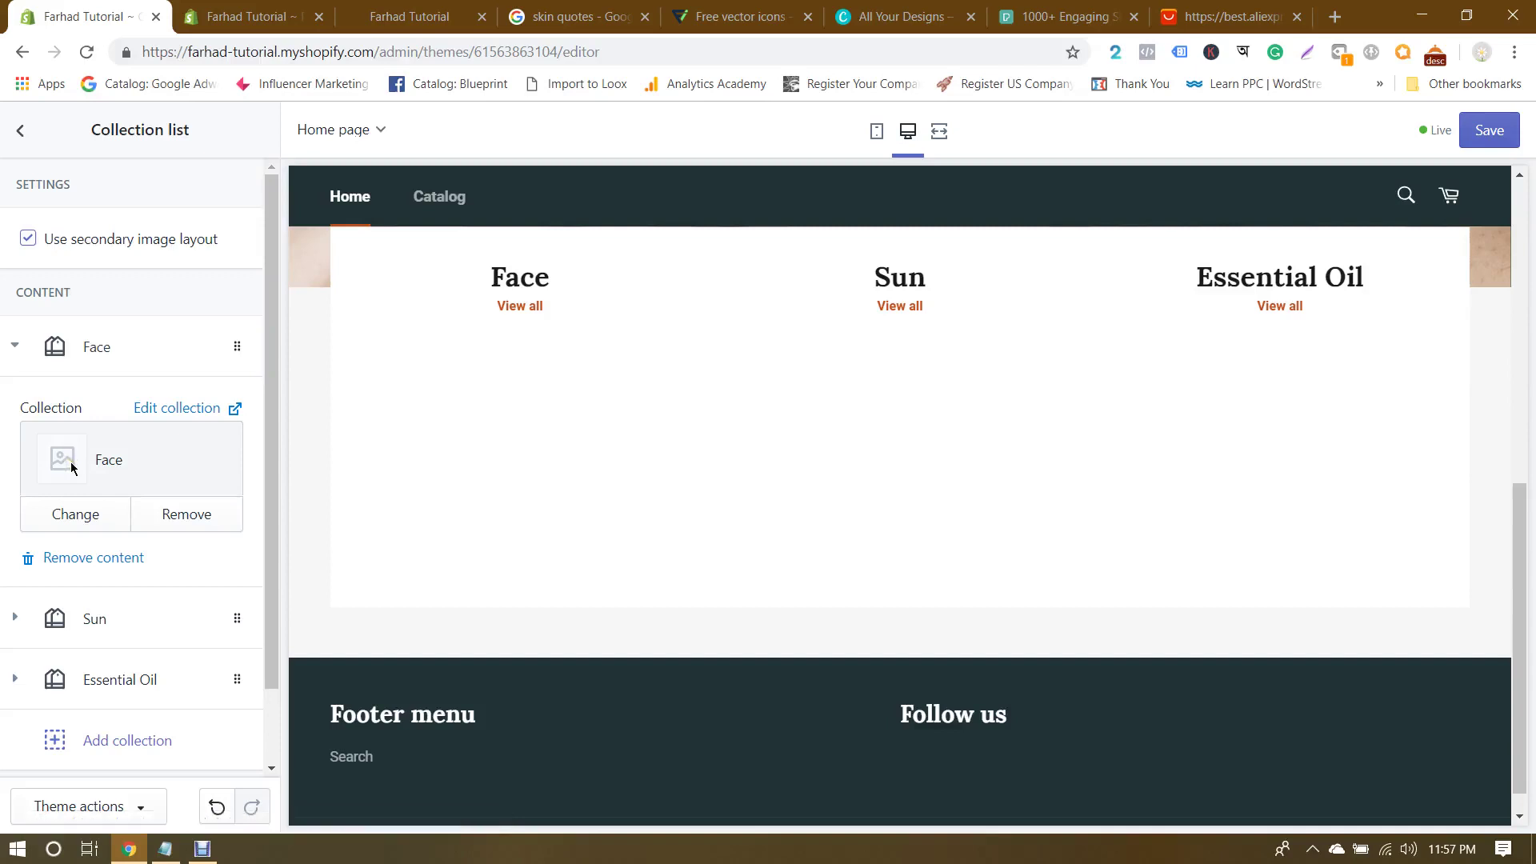
click(28, 240)
click(21, 130)
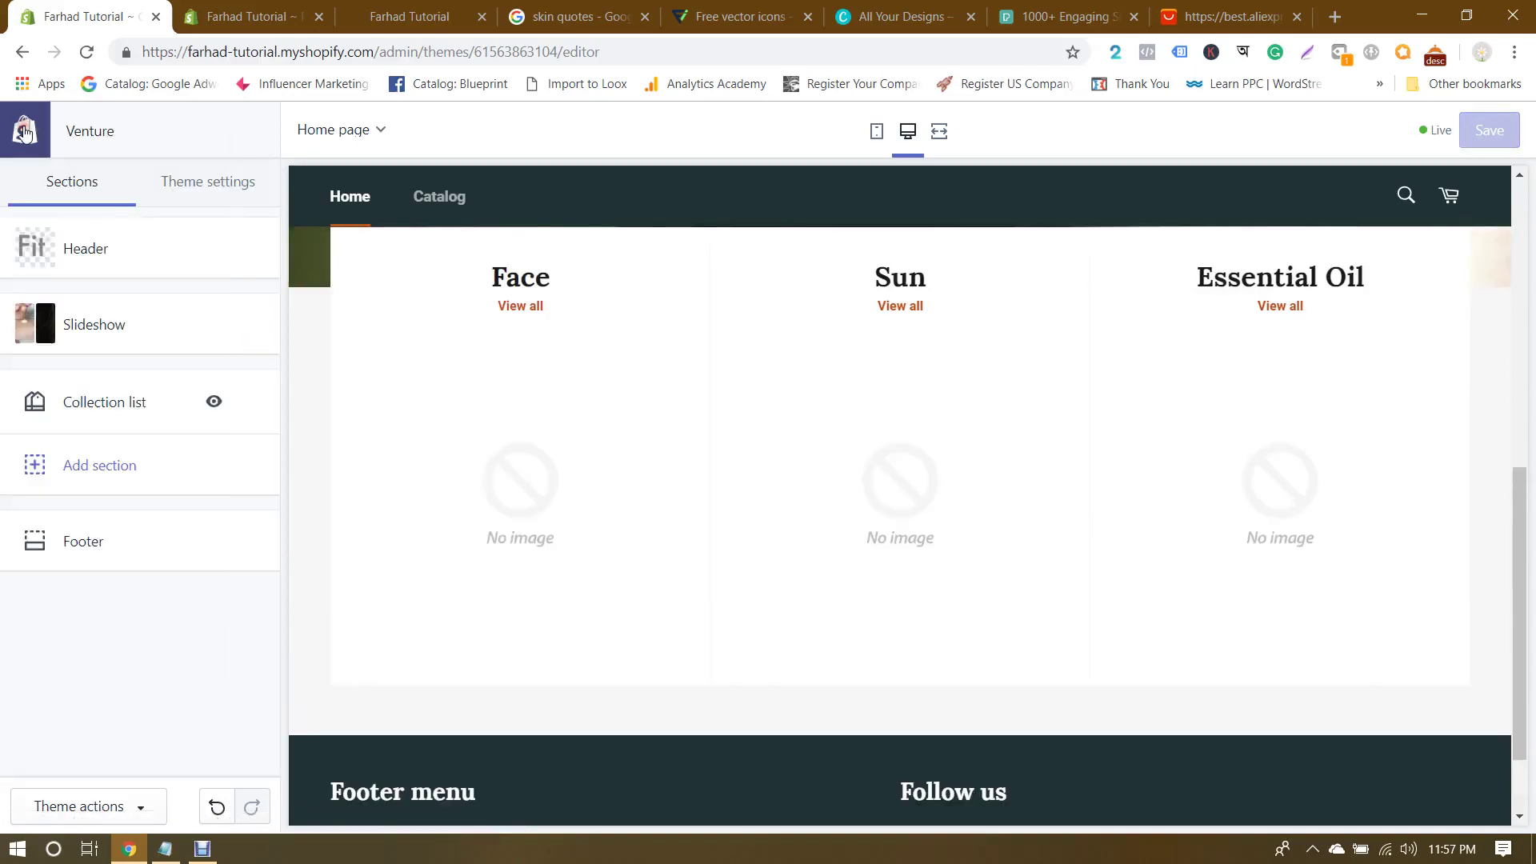
click(24, 132)
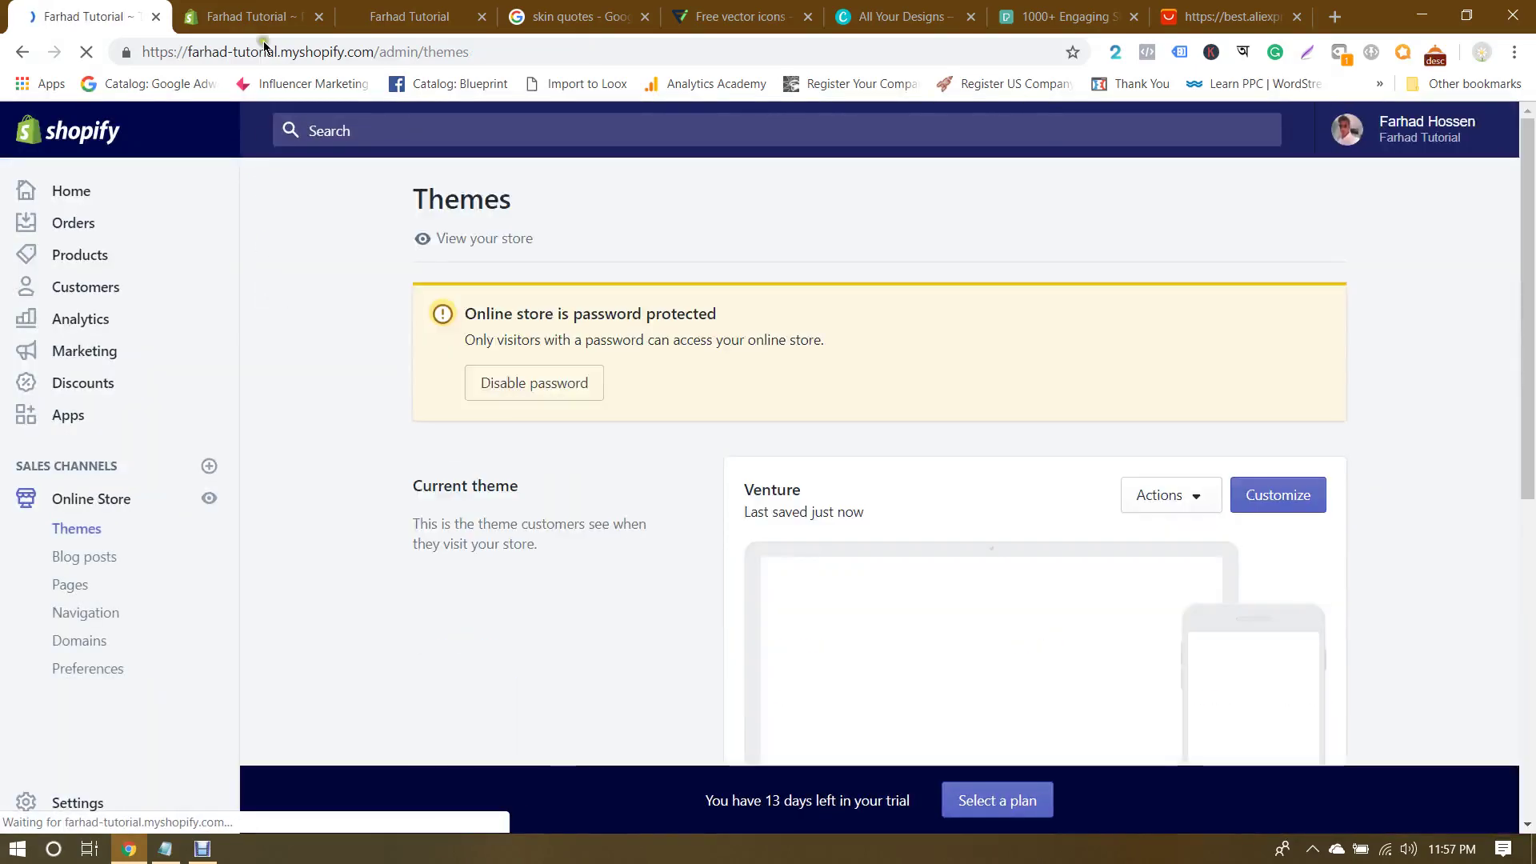
Step: Close the unsaved Add product tab without saving, then reload the storefront's collection list
click(252, 8)
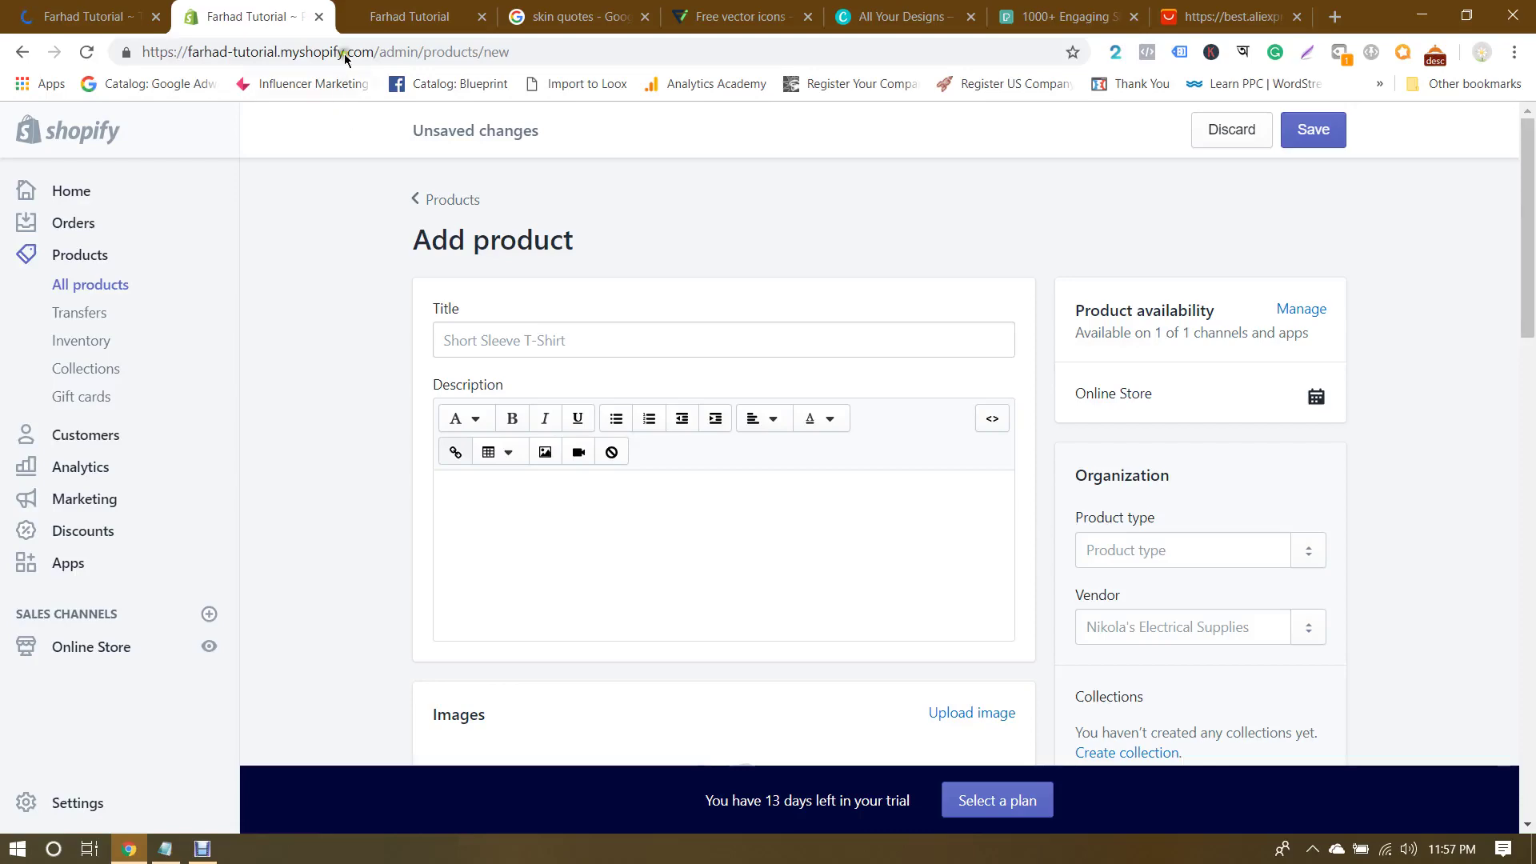
click(319, 16)
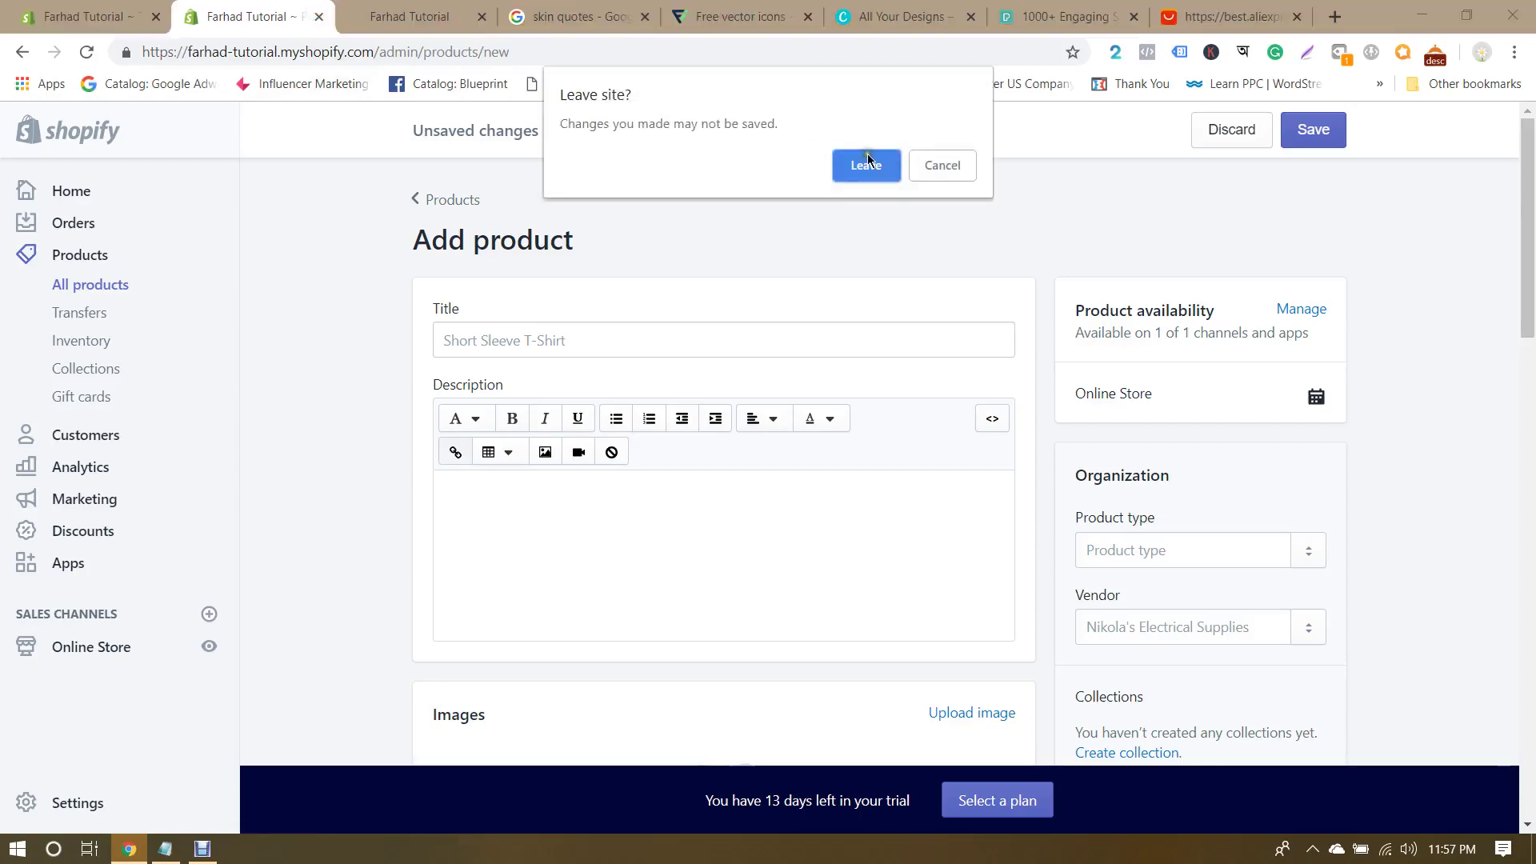
click(958, 166)
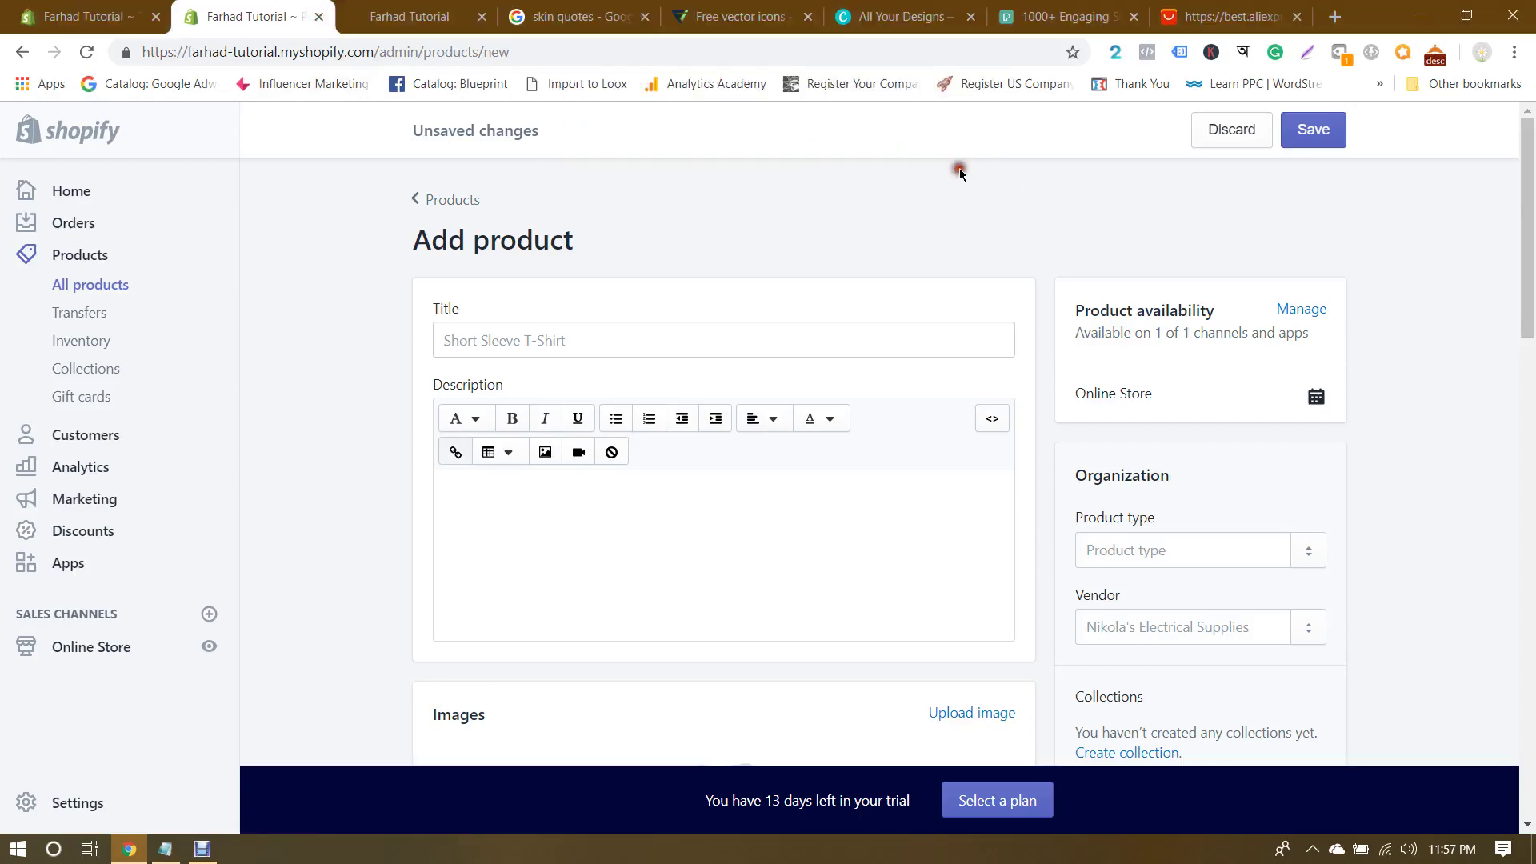
mouse_move(1528, 228)
mouse_down()
mouse_move(1529, 711)
mouse_move(1528, 216)
mouse_up()
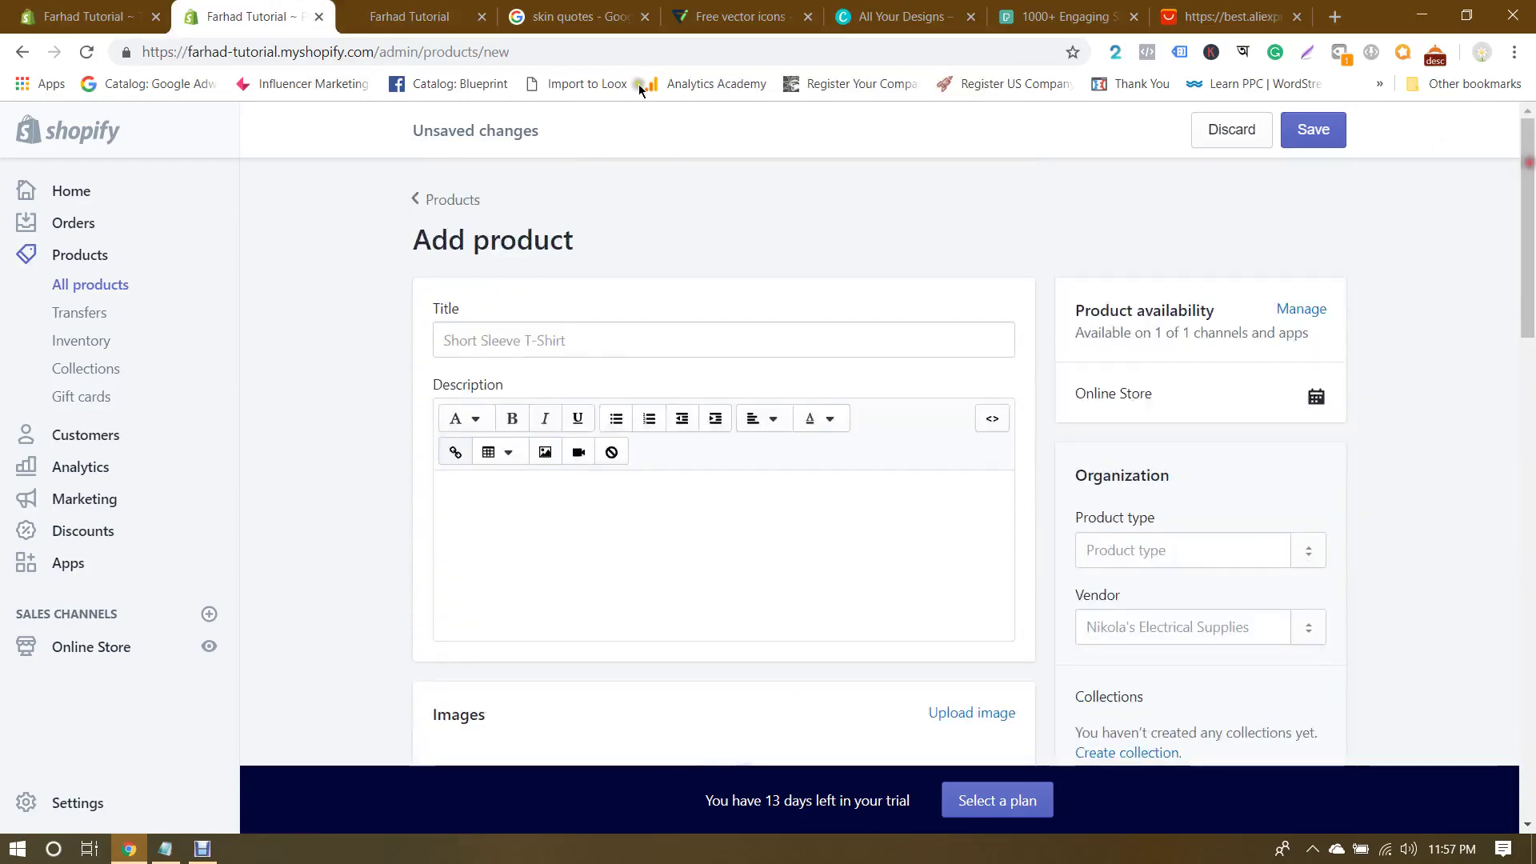
click(319, 16)
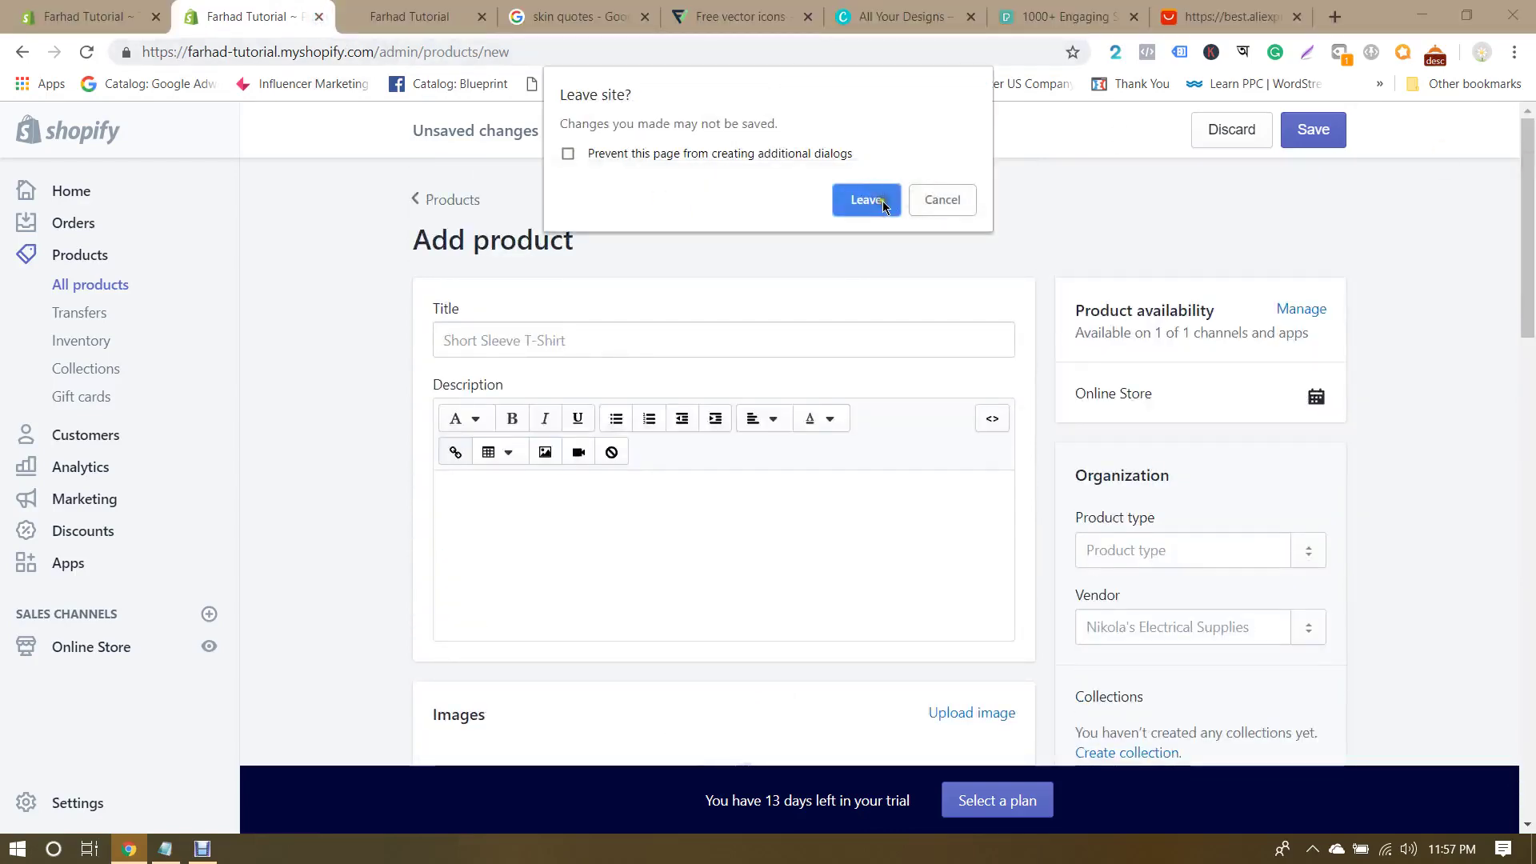
click(884, 206)
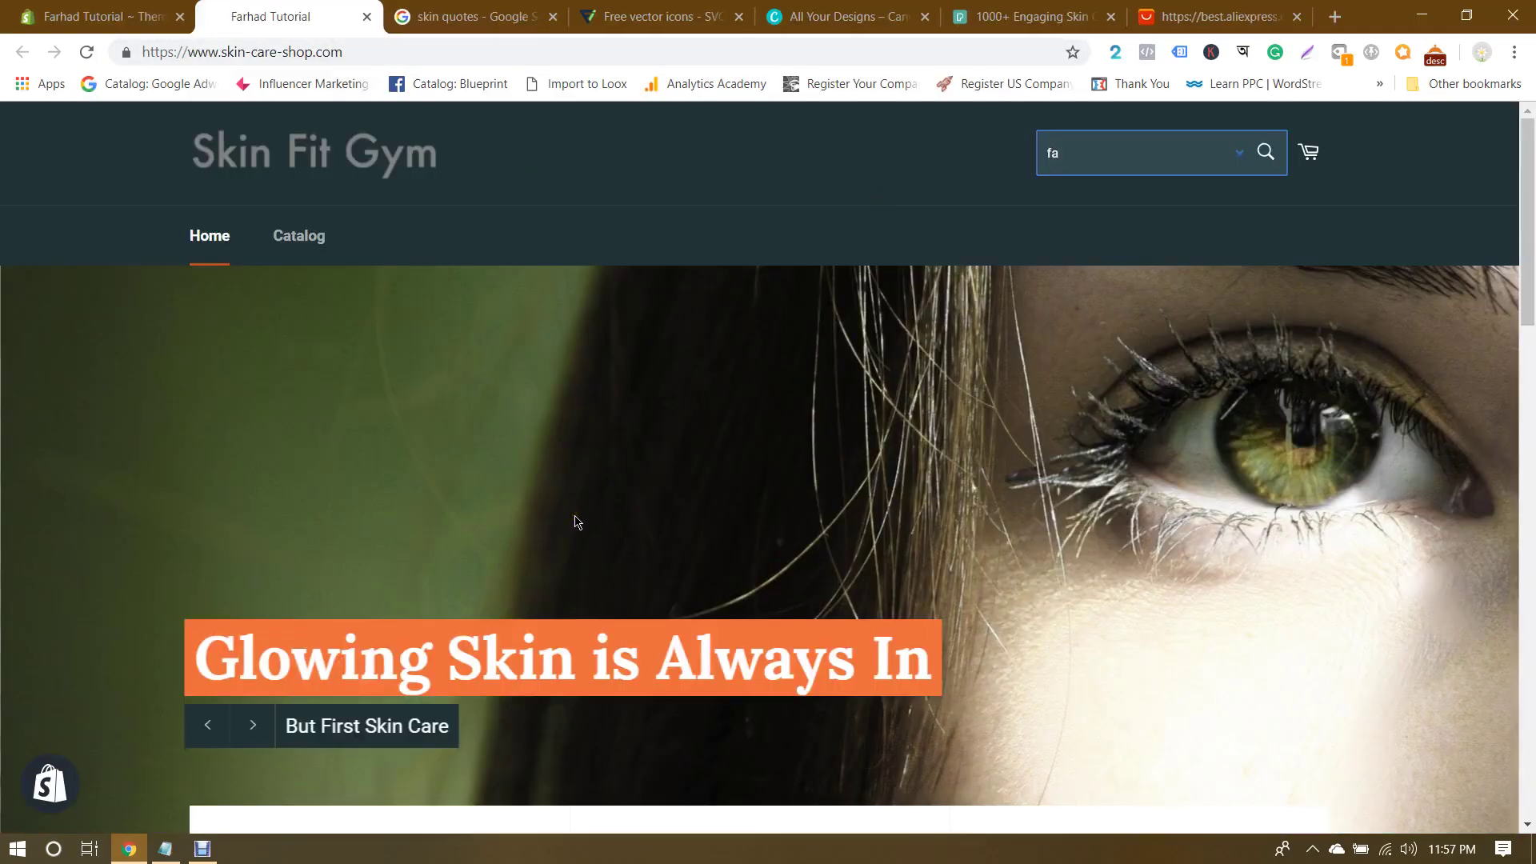
key(F5)
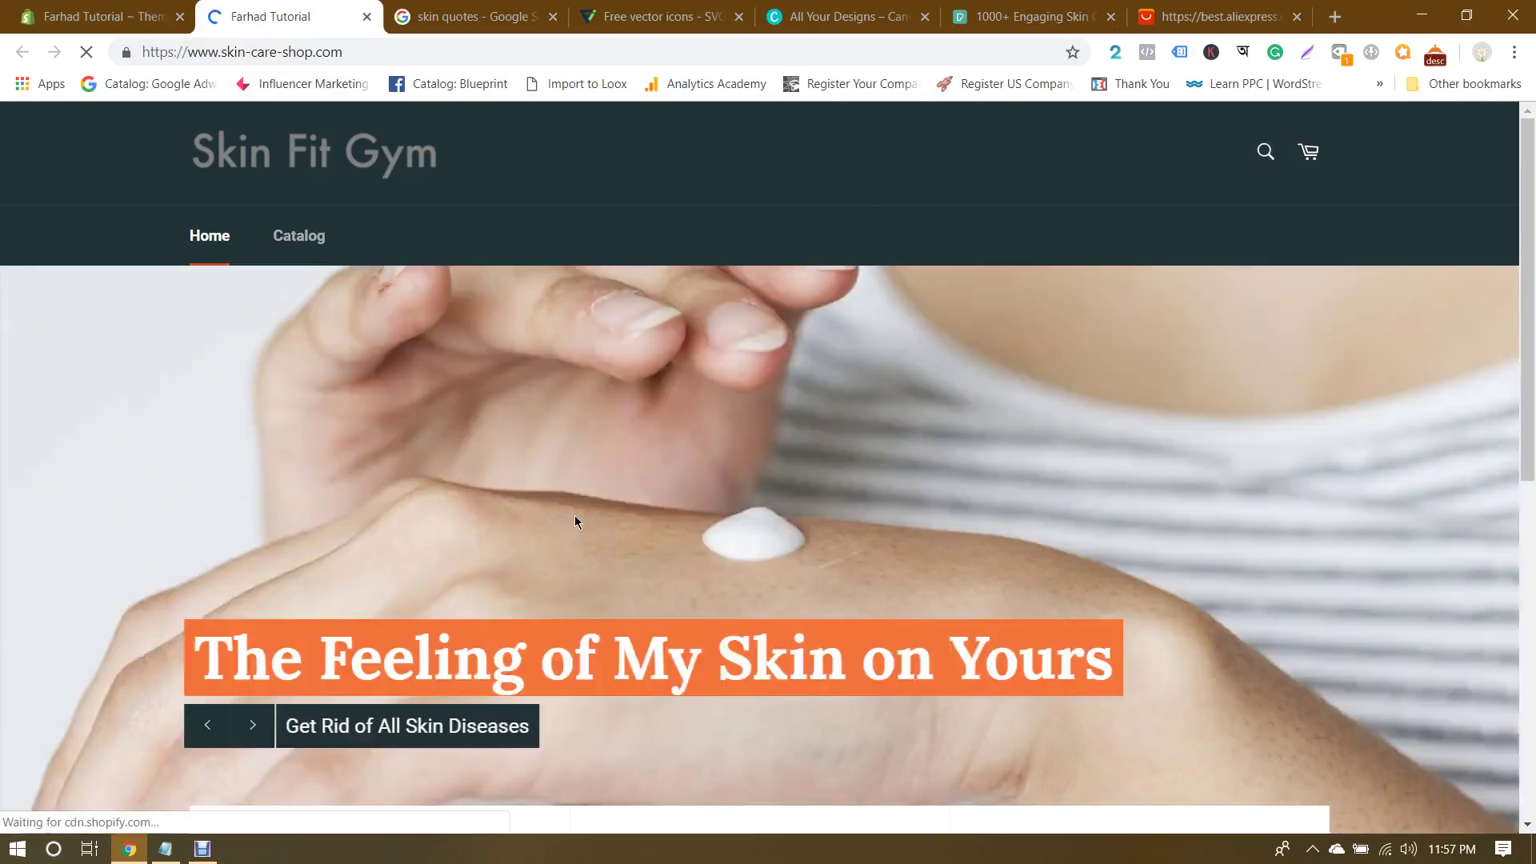
scroll(576, 521, down, 6)
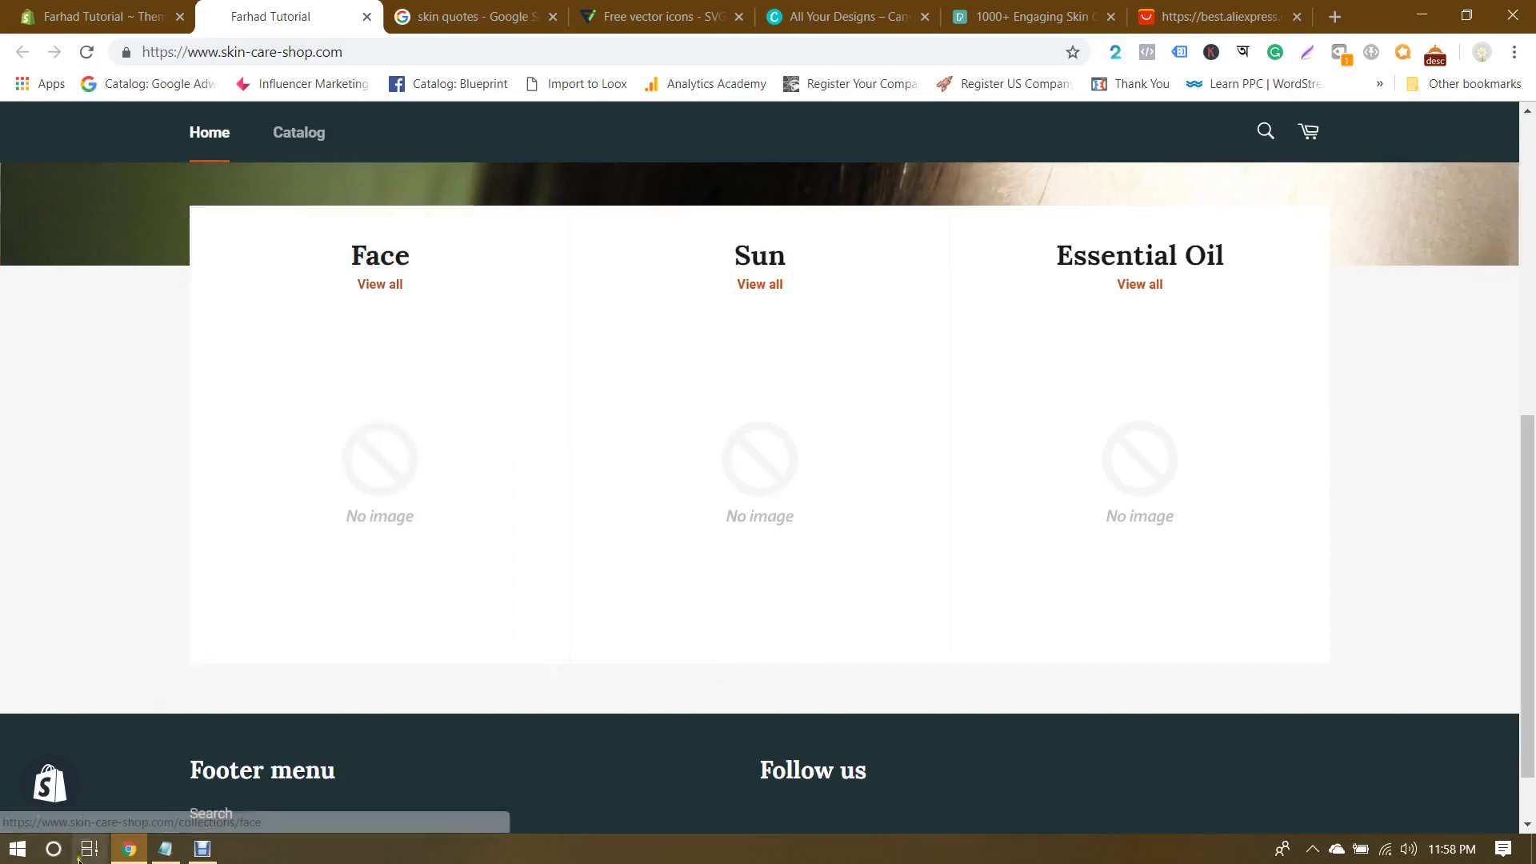
Step: Launch Snipping Tool via search and capture a rectangle around the Face collection card
click(53, 851)
text(snip)
key(Return)
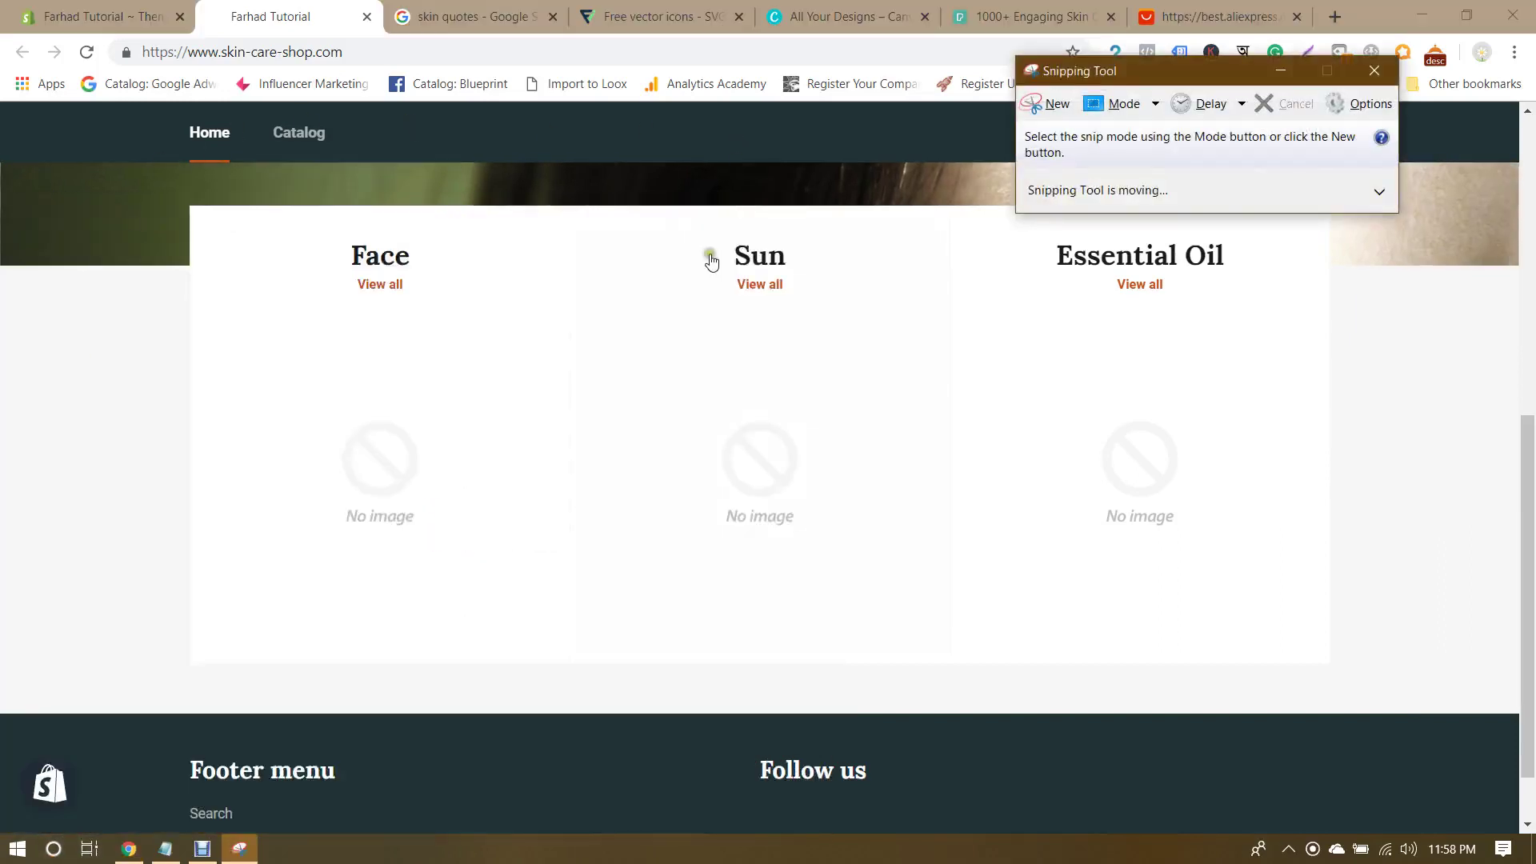
click(1053, 104)
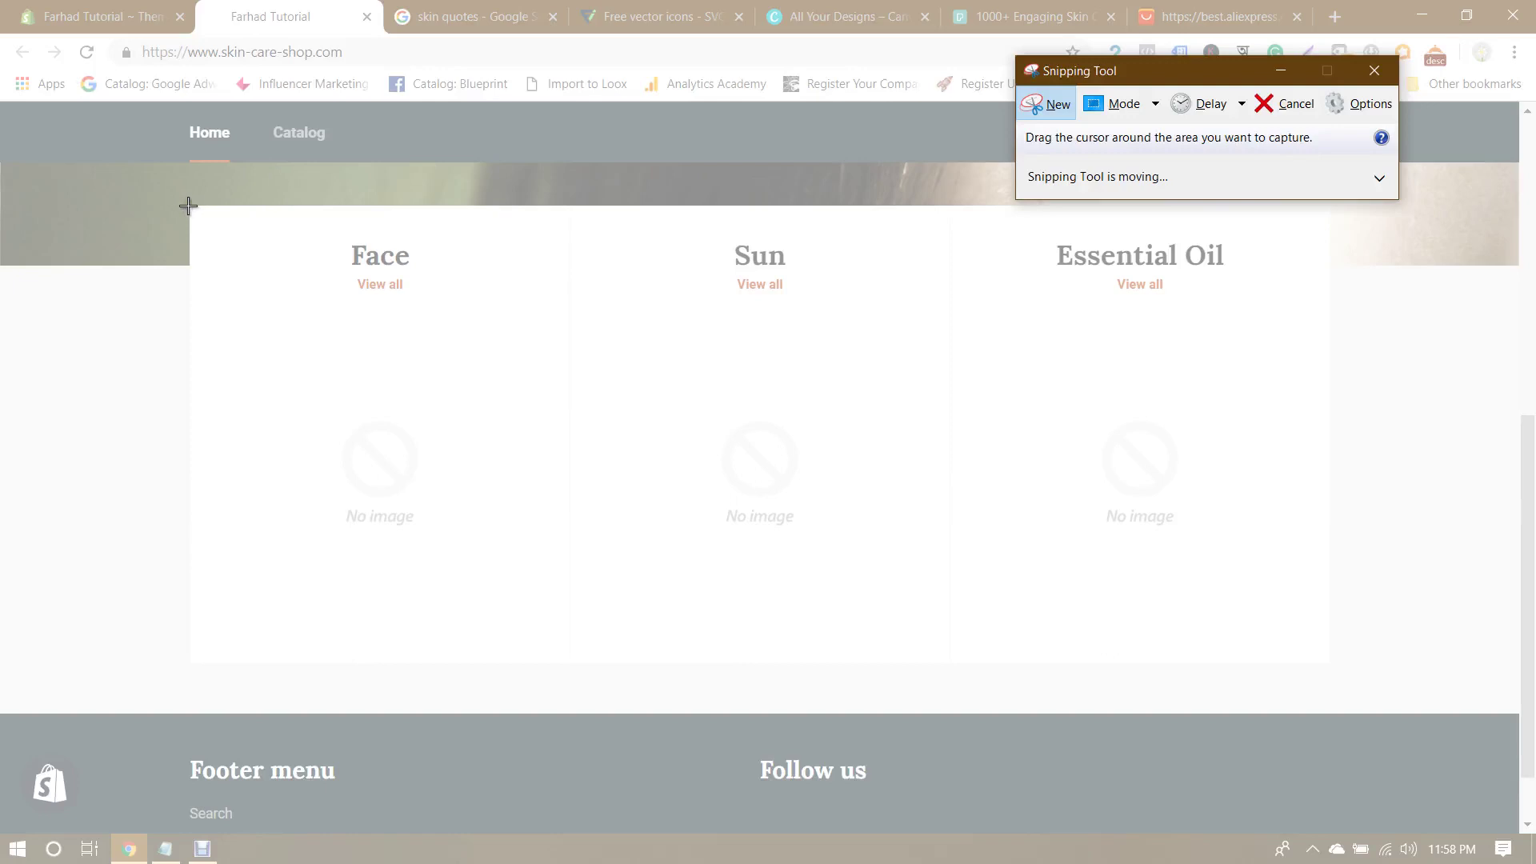
drag(189, 206, 571, 663)
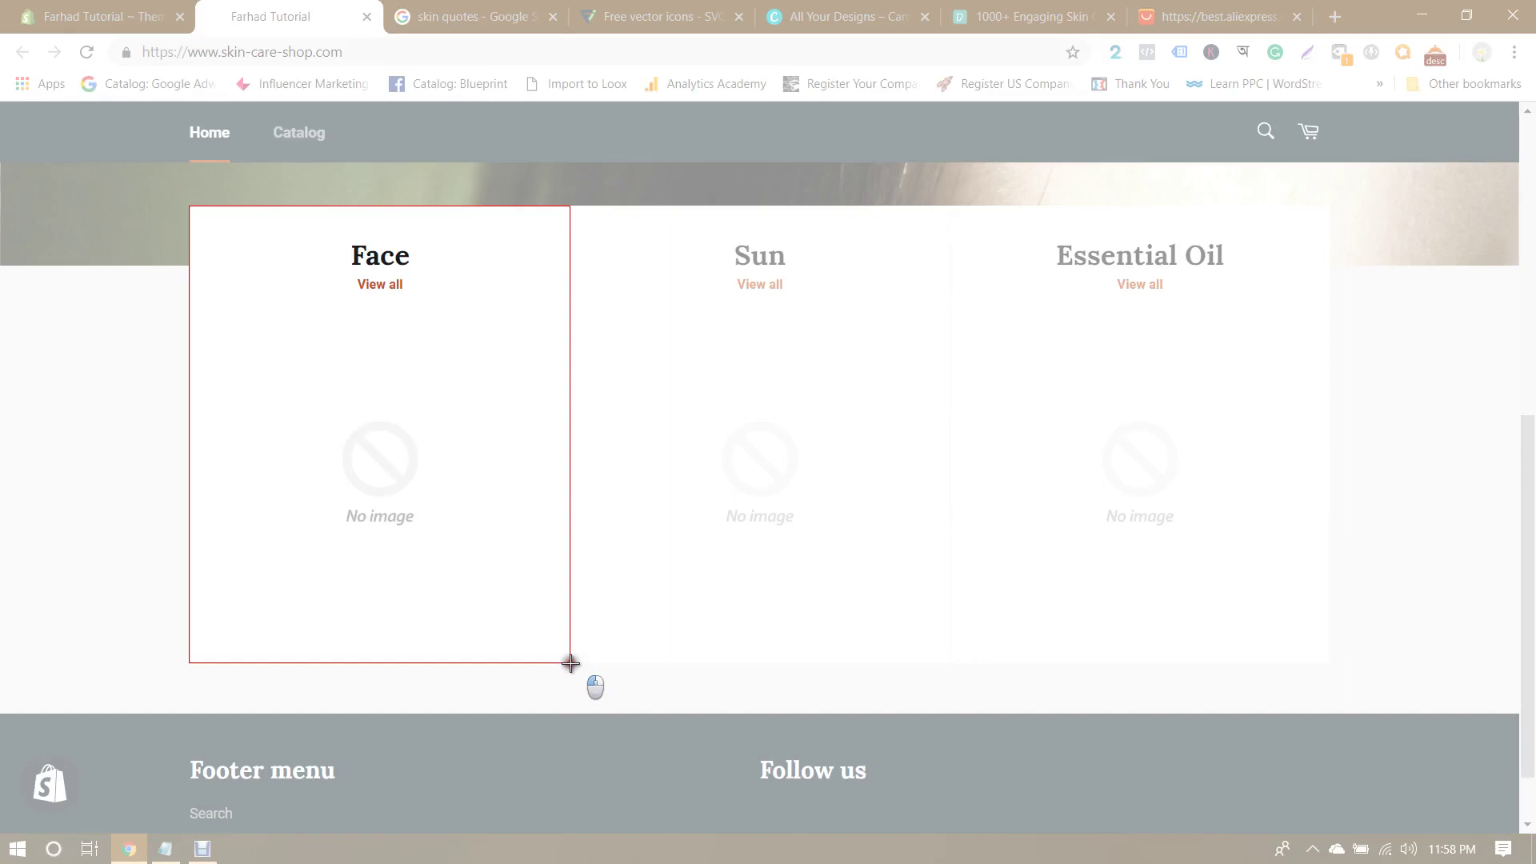
drag(571, 663, 570, 663)
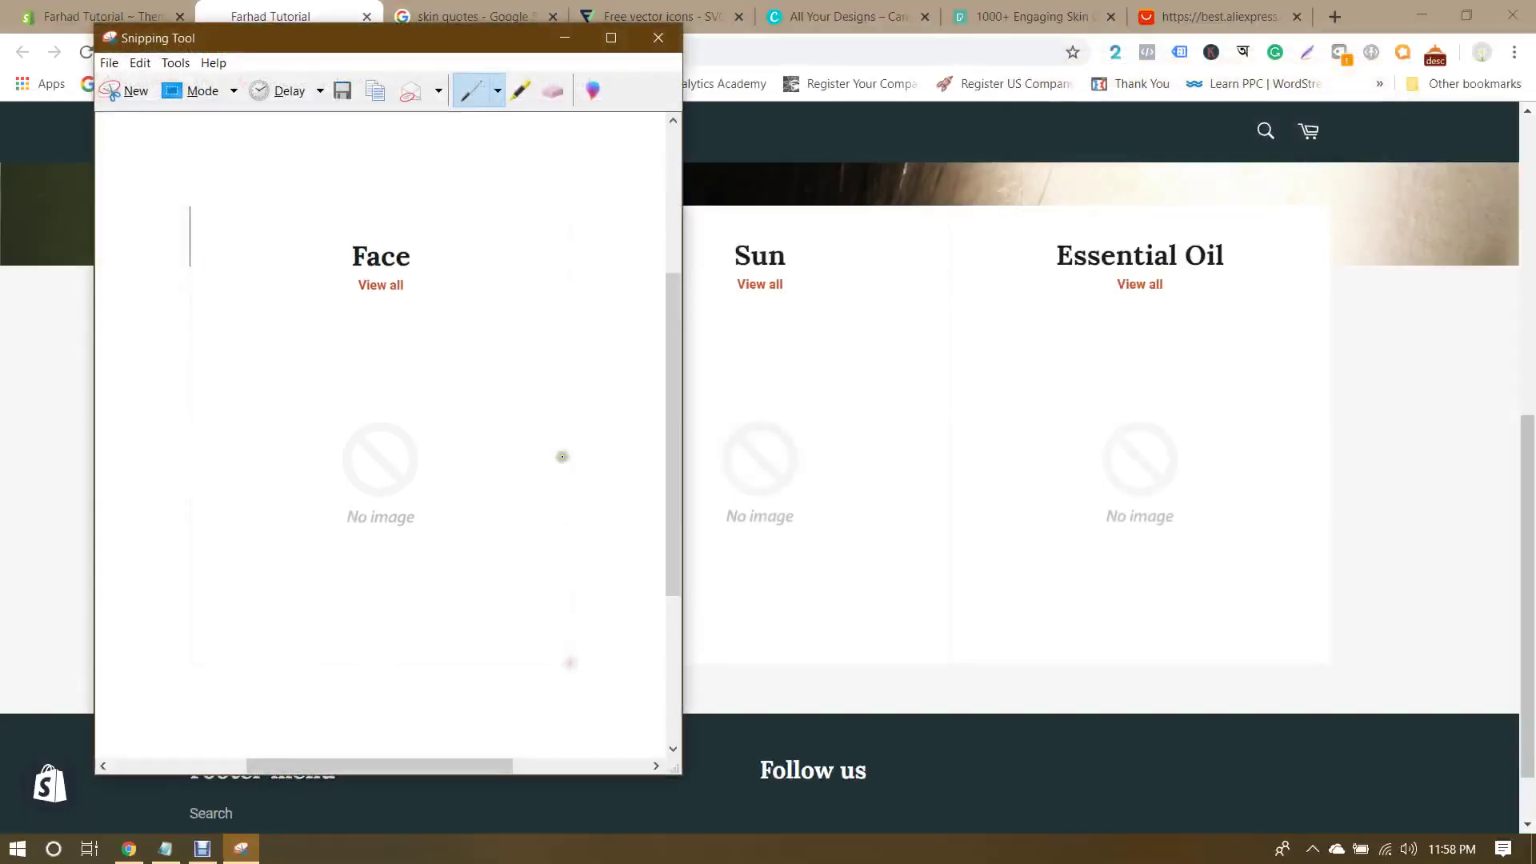
Step: Save the snip as Capture.PNG on the Desktop, close Snipping Tool and minimize Chrome
key(ctrl+s)
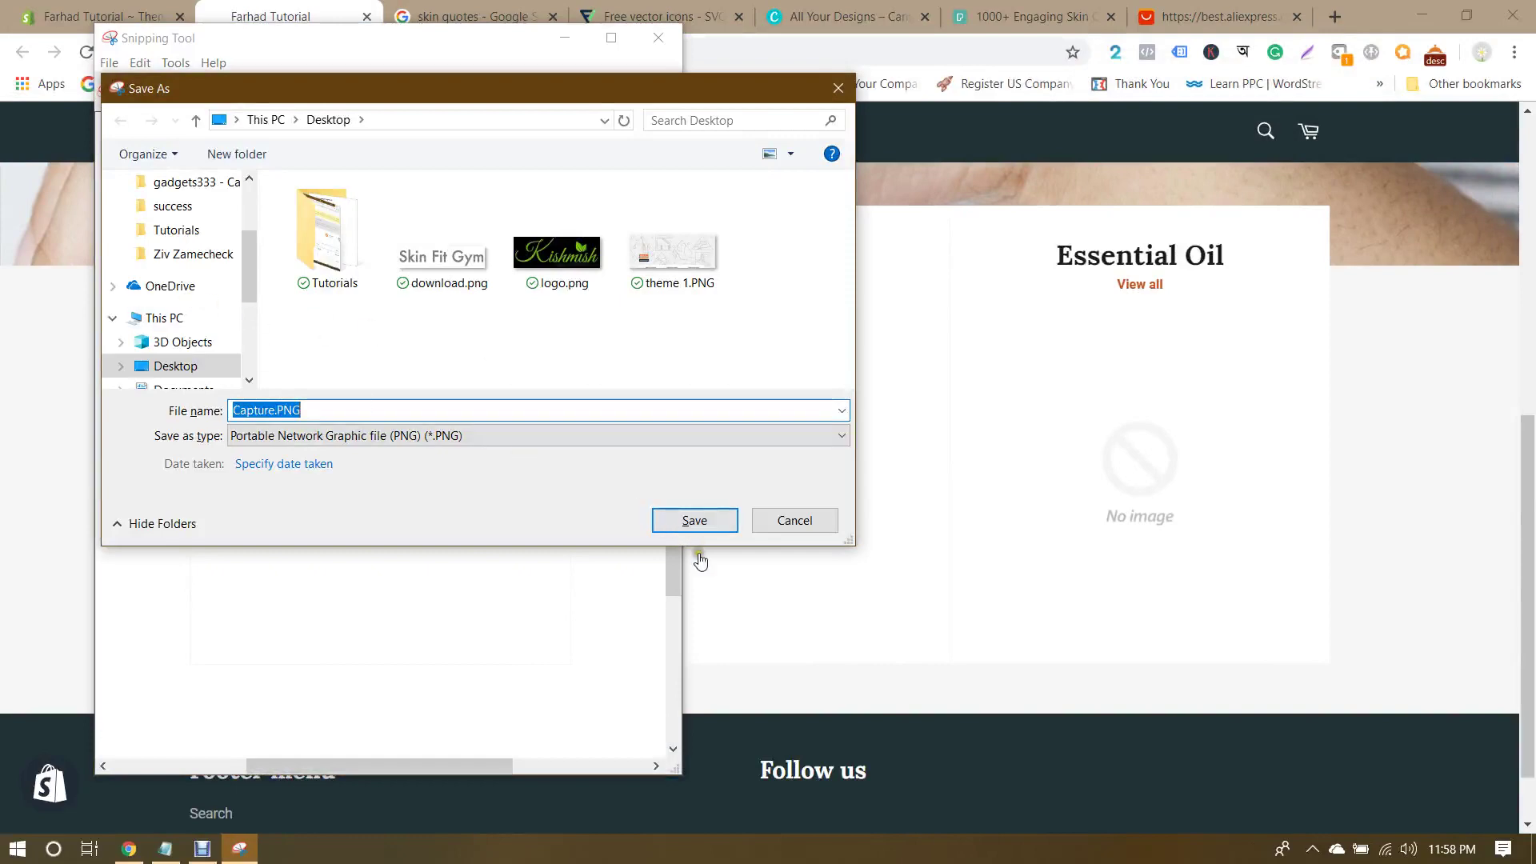
click(715, 521)
click(644, 44)
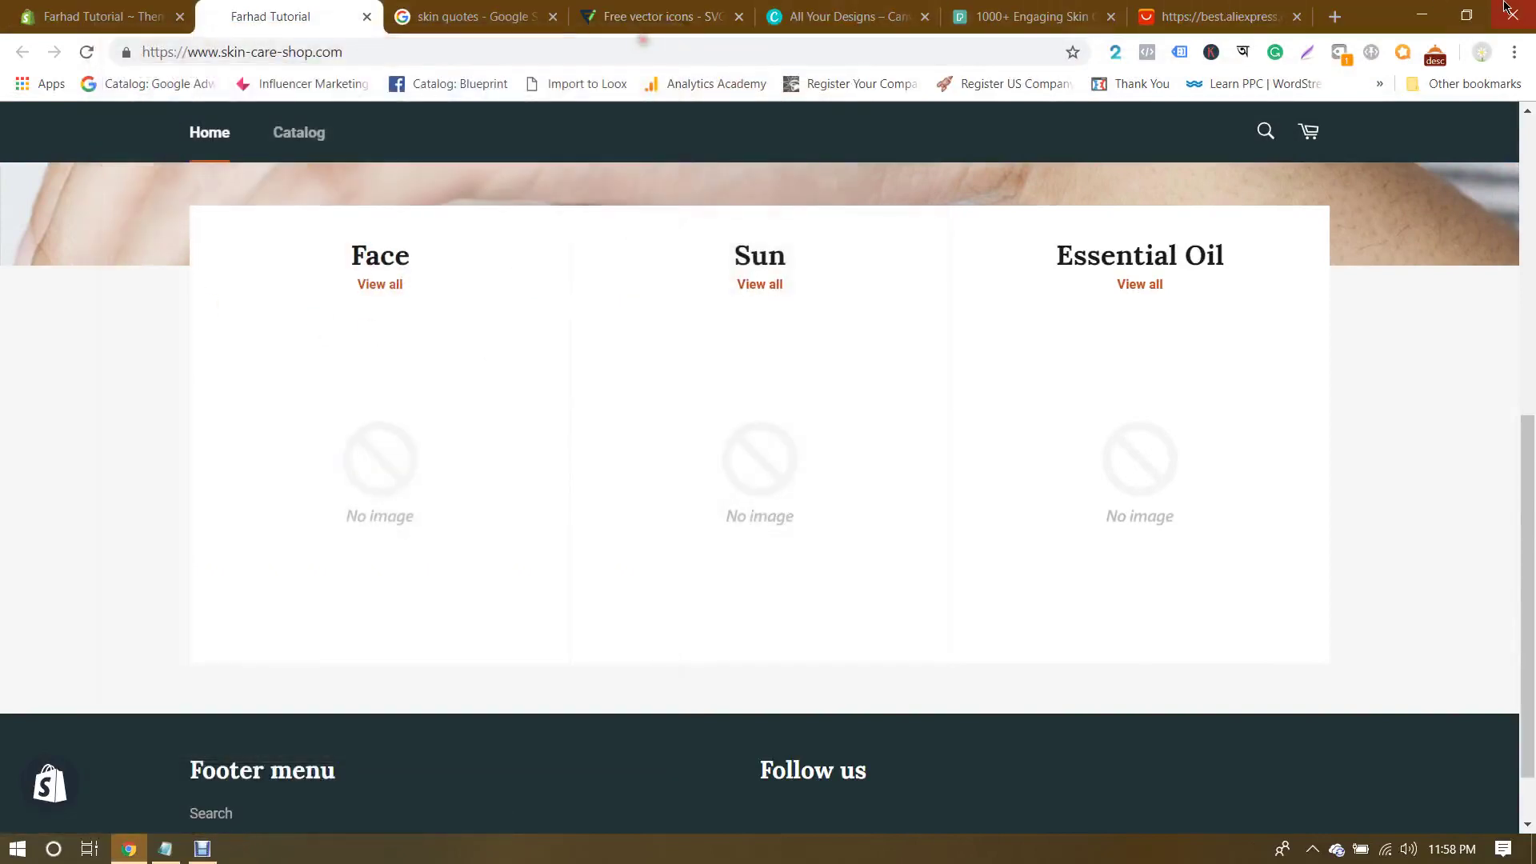
click(1420, 9)
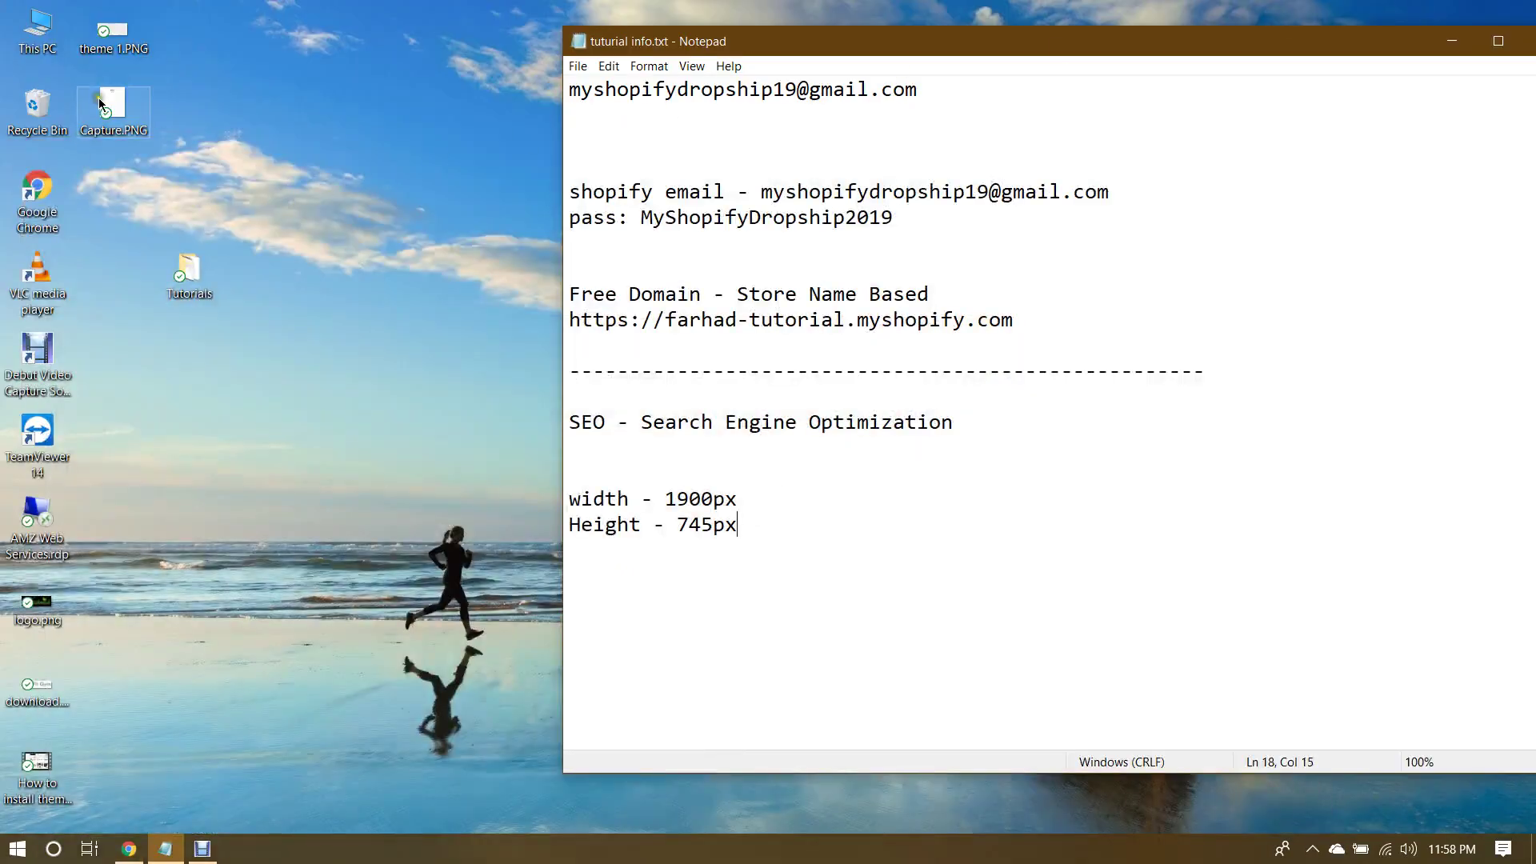
Step: Read Capture.PNG's dimensions and record 478 and 573 in tutorial info.txt
click(277, 202)
mouse_move(126, 109)
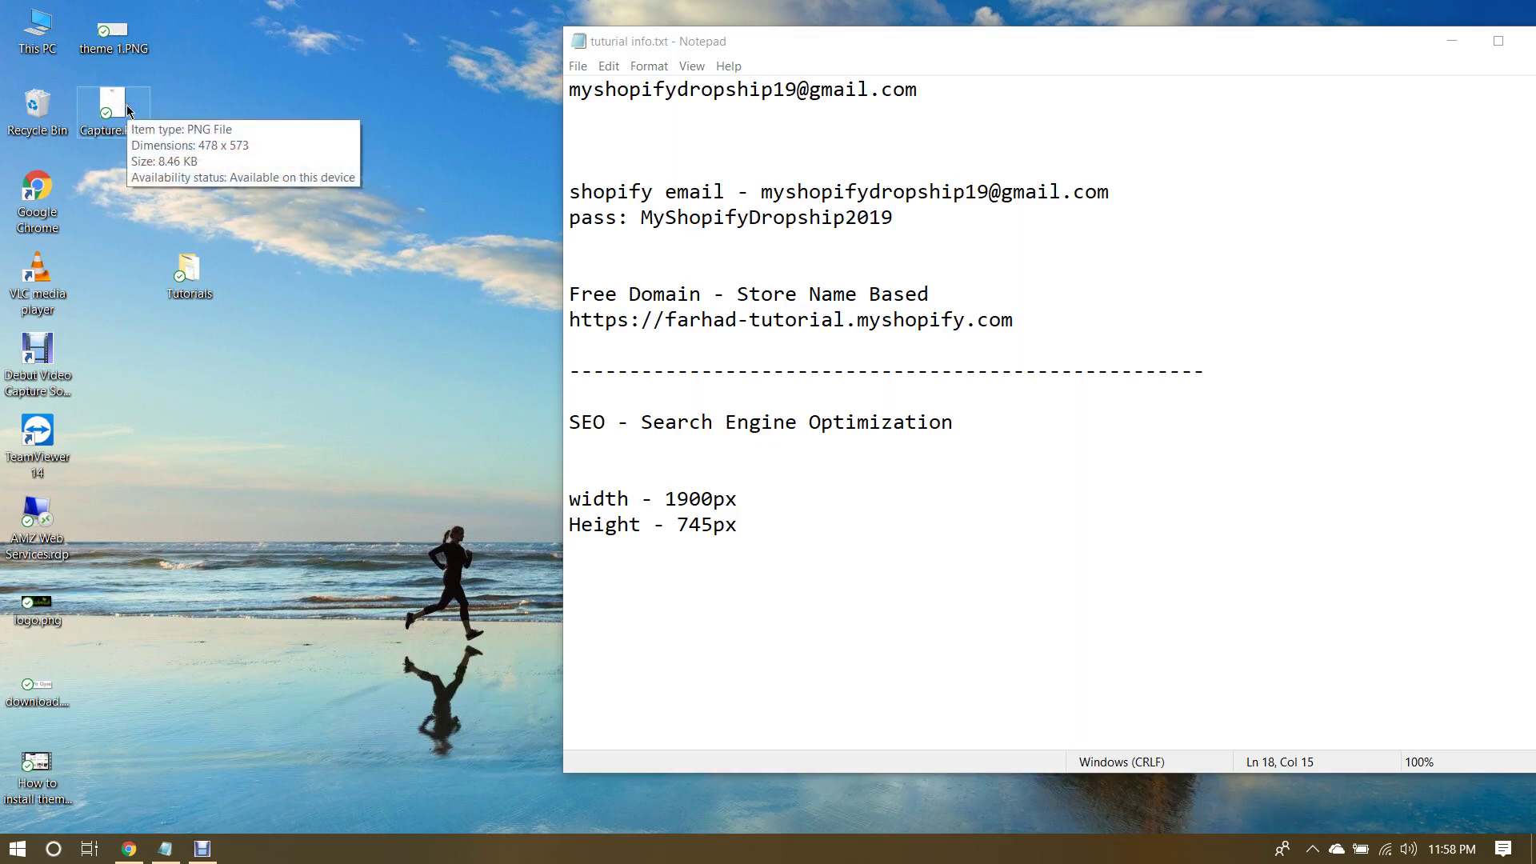
click(816, 532)
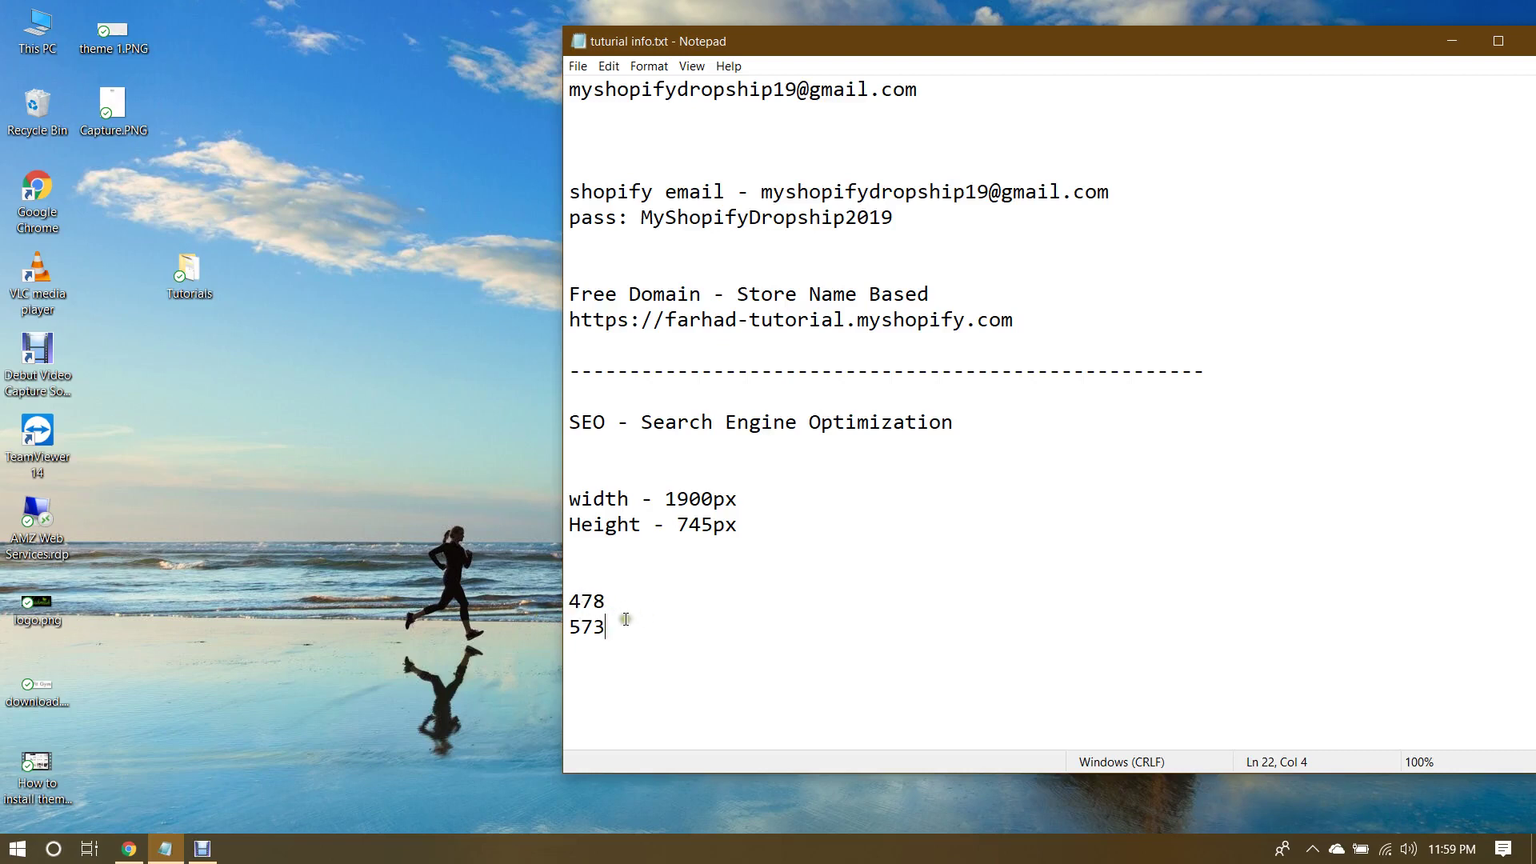
click(111, 116)
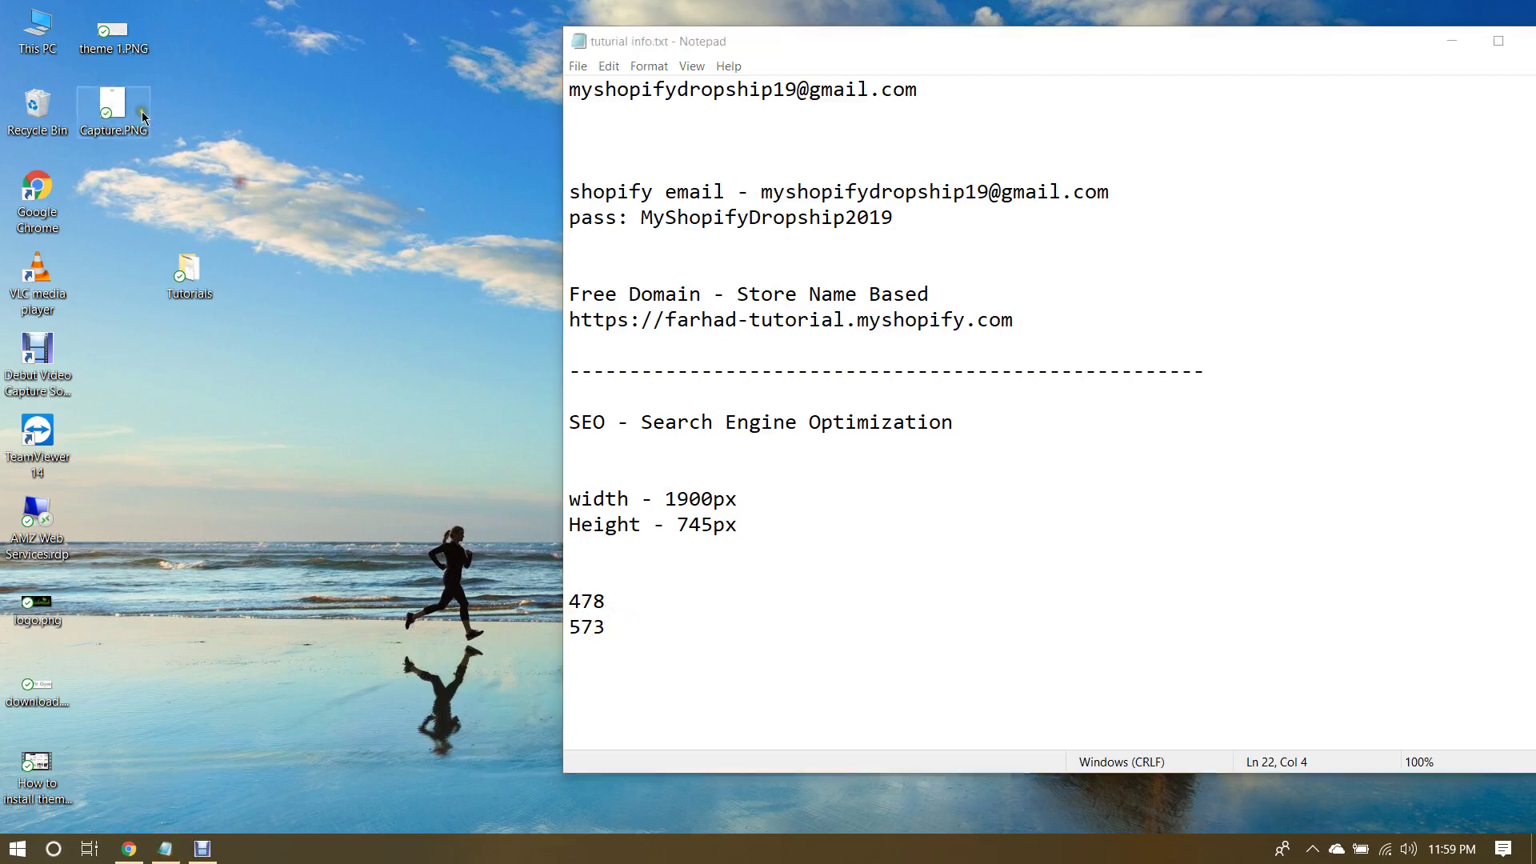
mouse_move(111, 115)
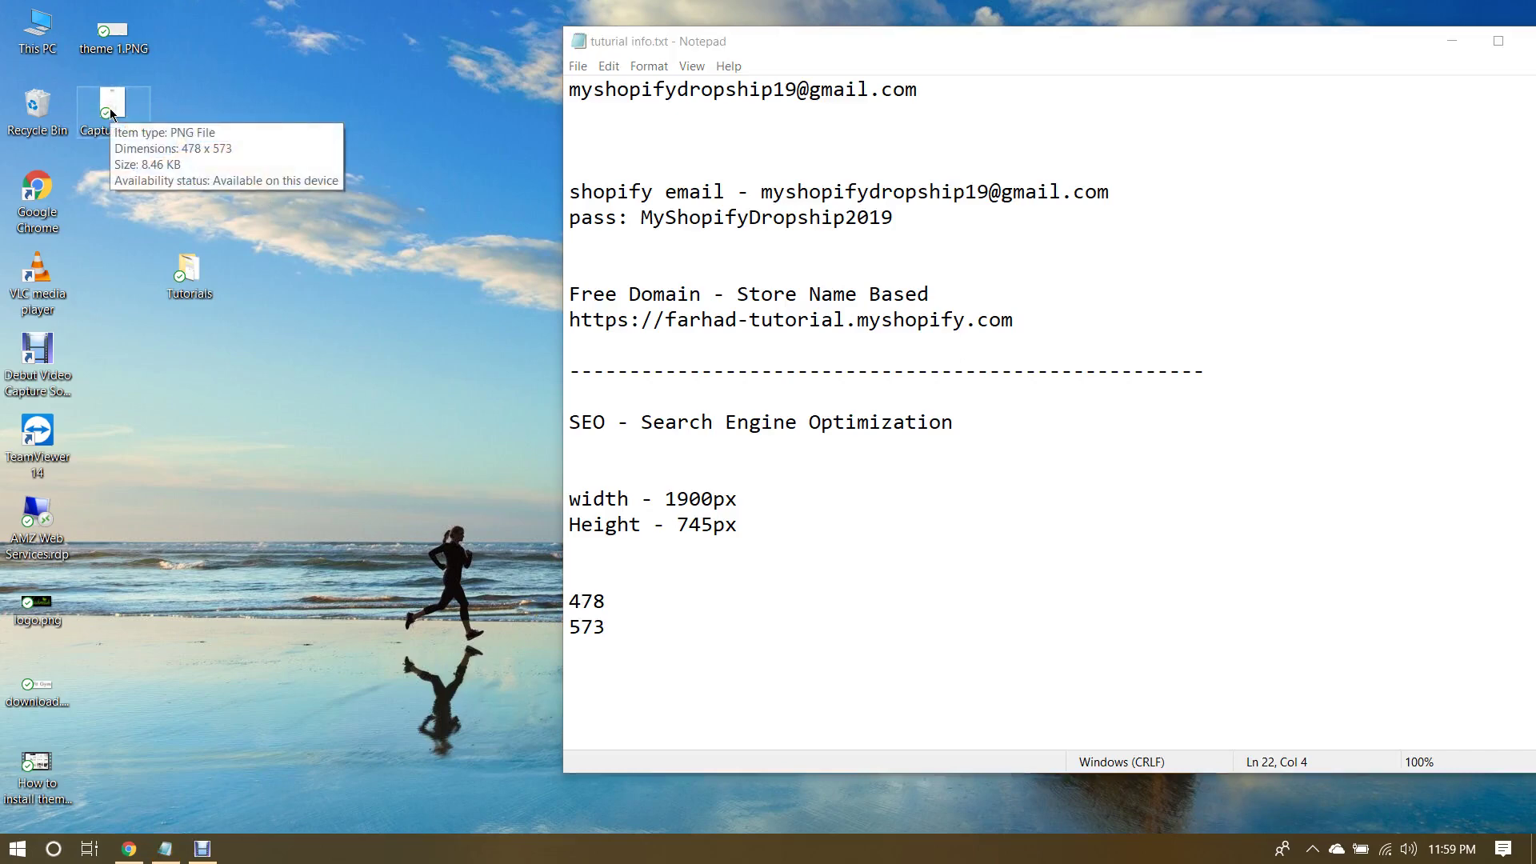
click(131, 846)
Step: On AliExpress, open the Beauty & Health > Skin Care > Face category
scroll(704, 324, up, 8)
scroll(781, 422, down, 7)
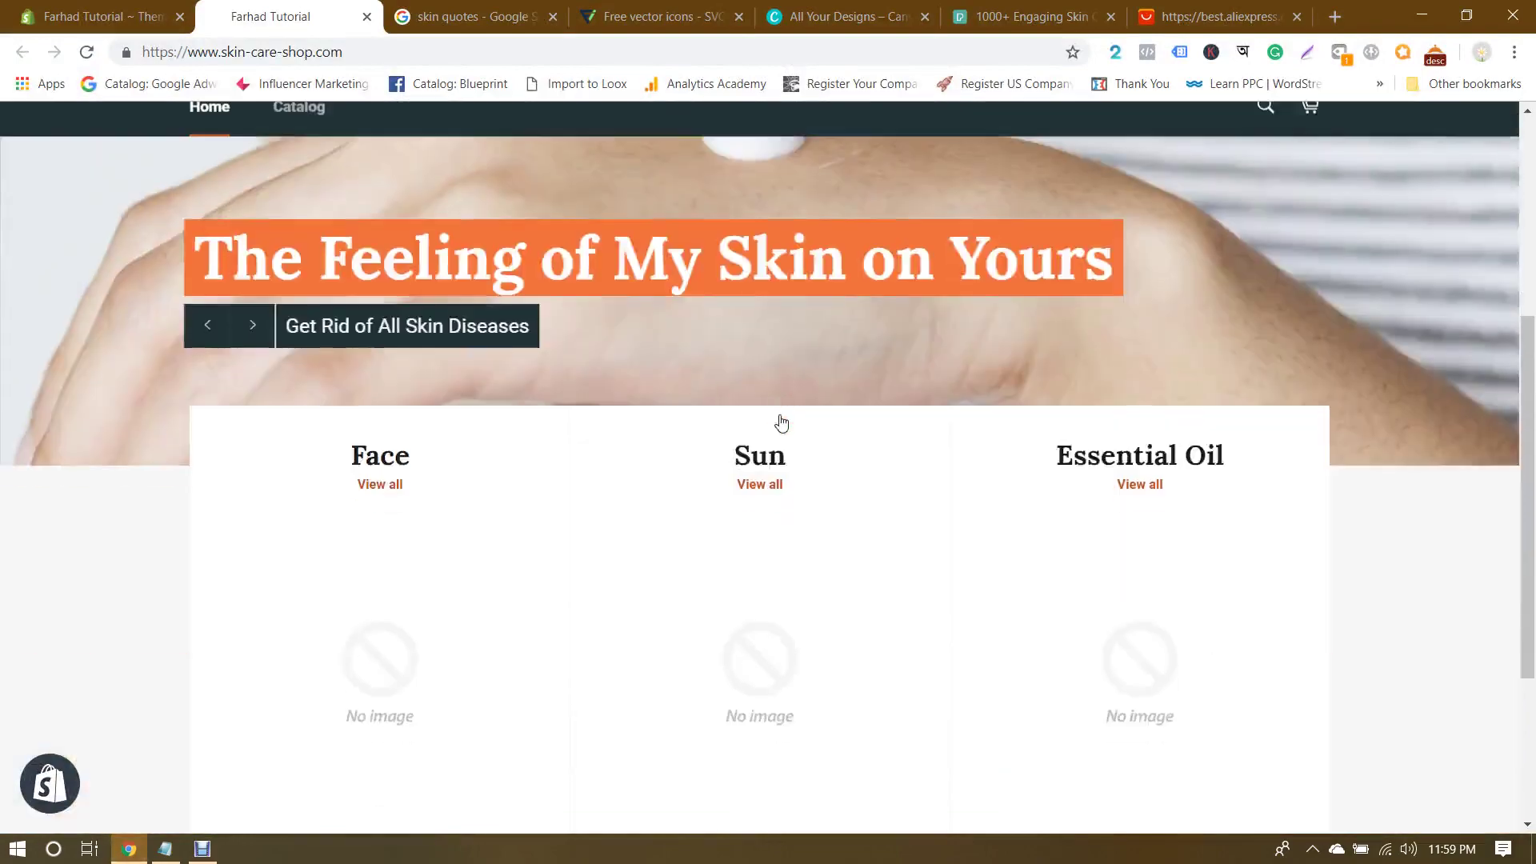
click(1130, 9)
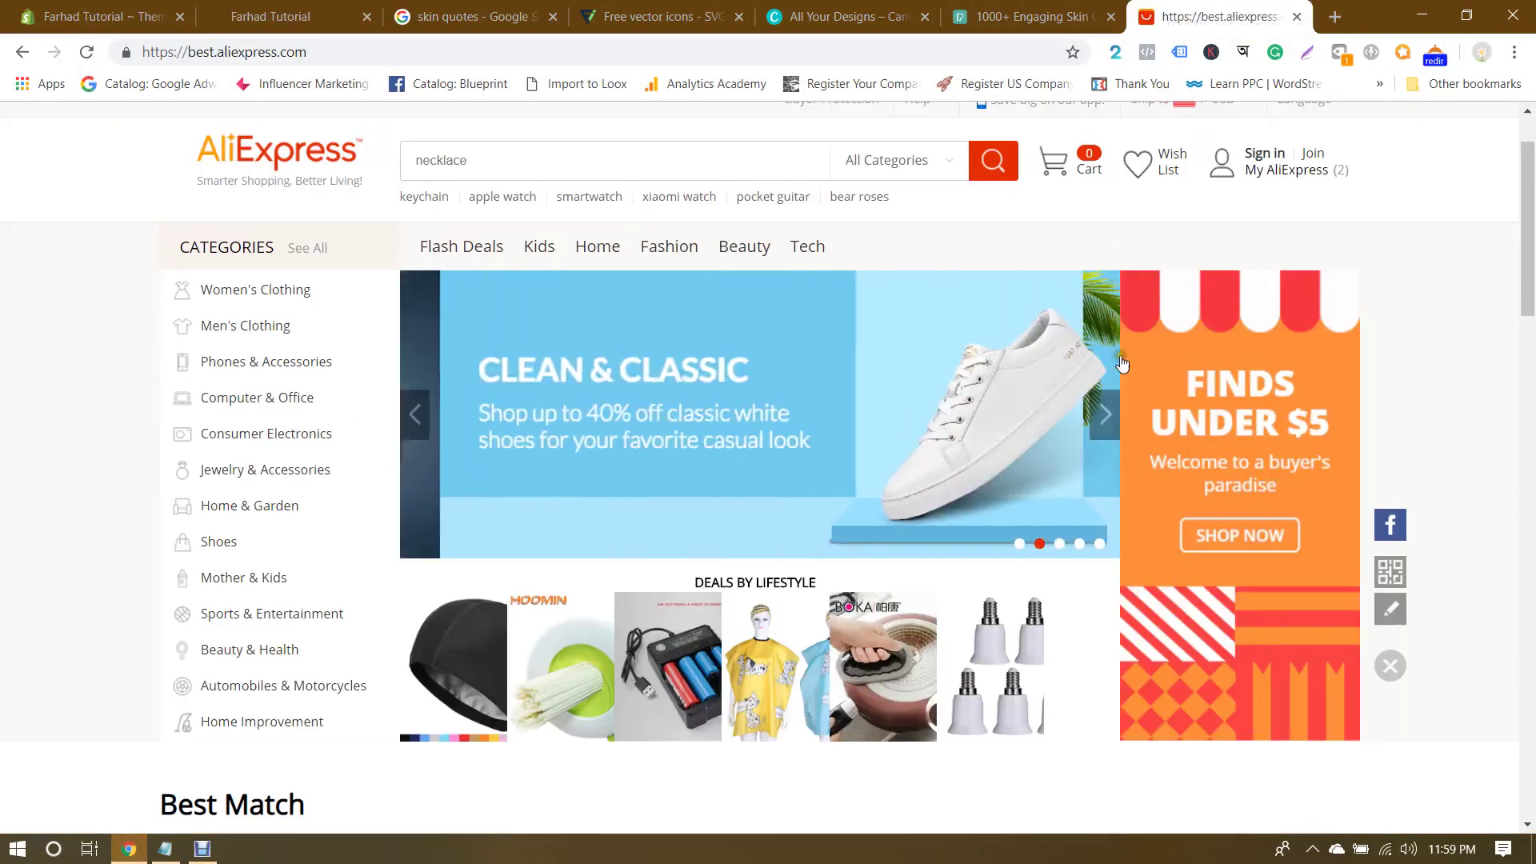
scroll(1466, 356, down, 1)
scroll(1466, 356, down, 1)
scroll(1465, 354, up, 2)
scroll(1464, 354, down, 2)
mouse_move(279, 456)
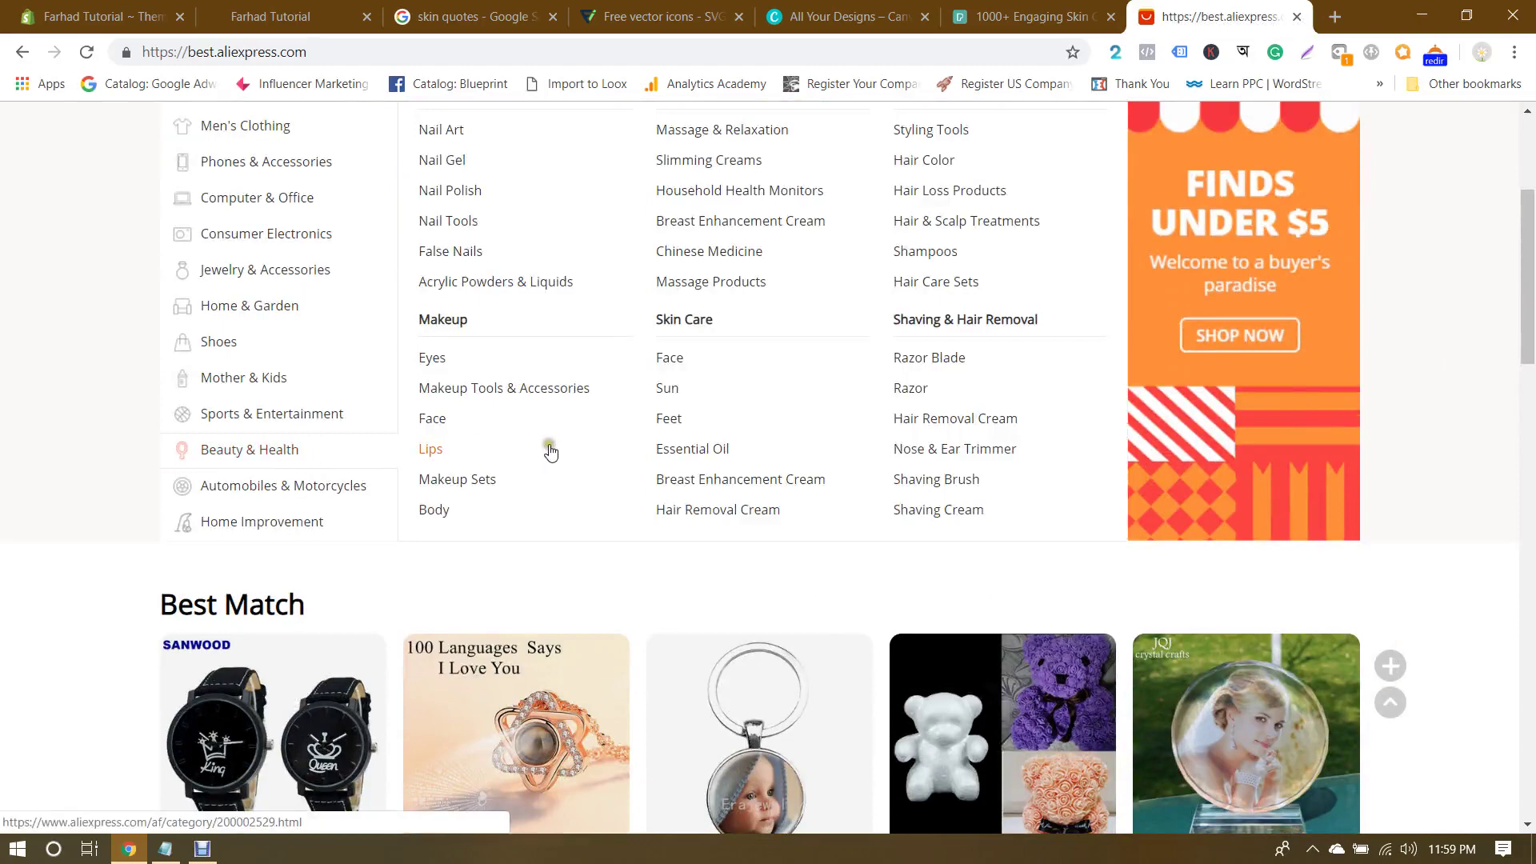
ctrl+click(676, 360)
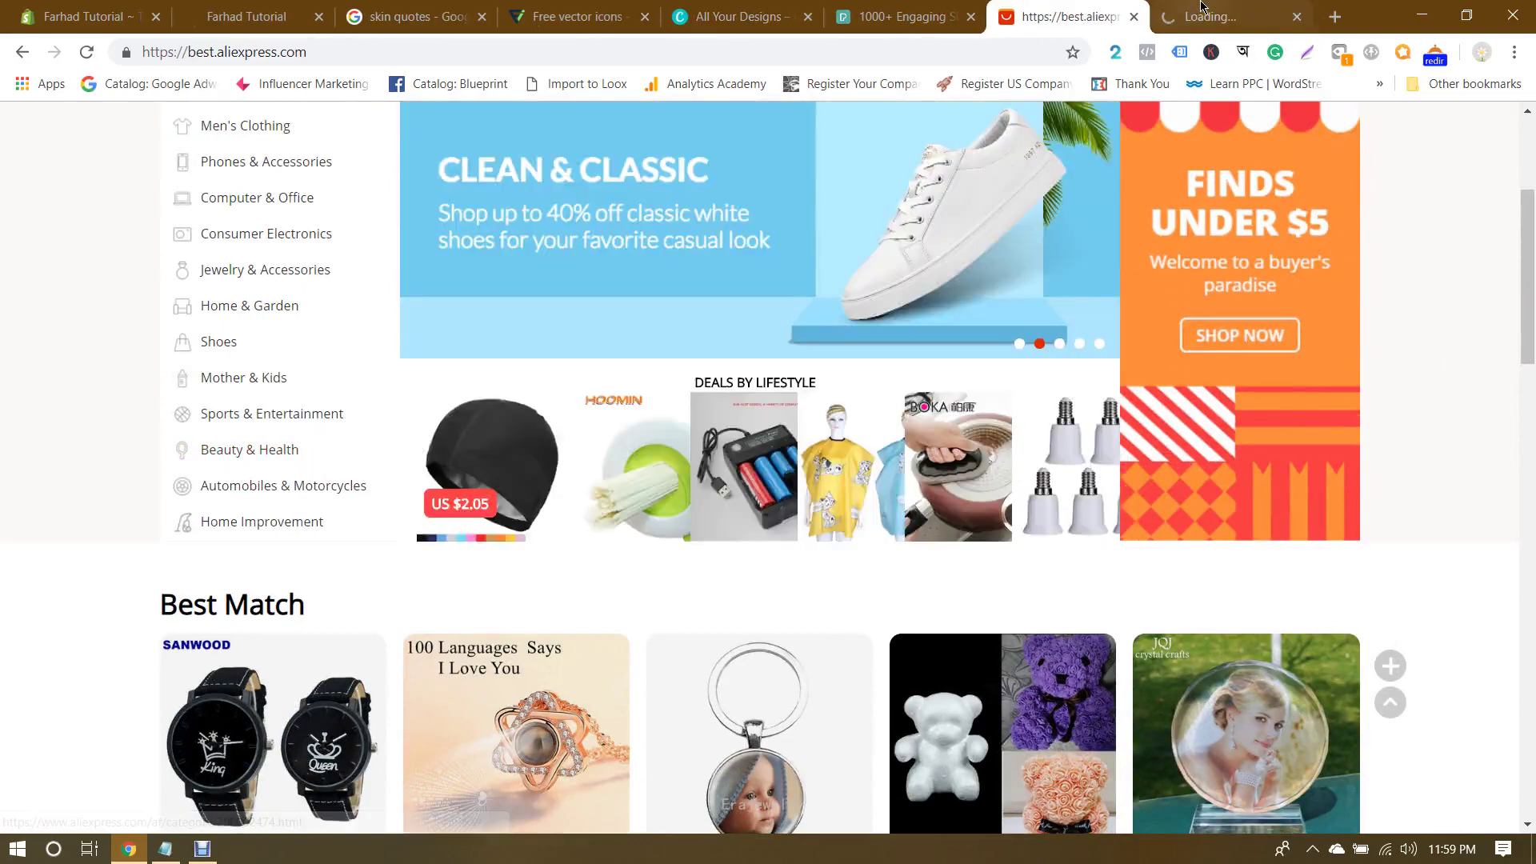
Step: View the new Face category tab, open a blank tab, then go to Pexels skin care results
click(1217, 23)
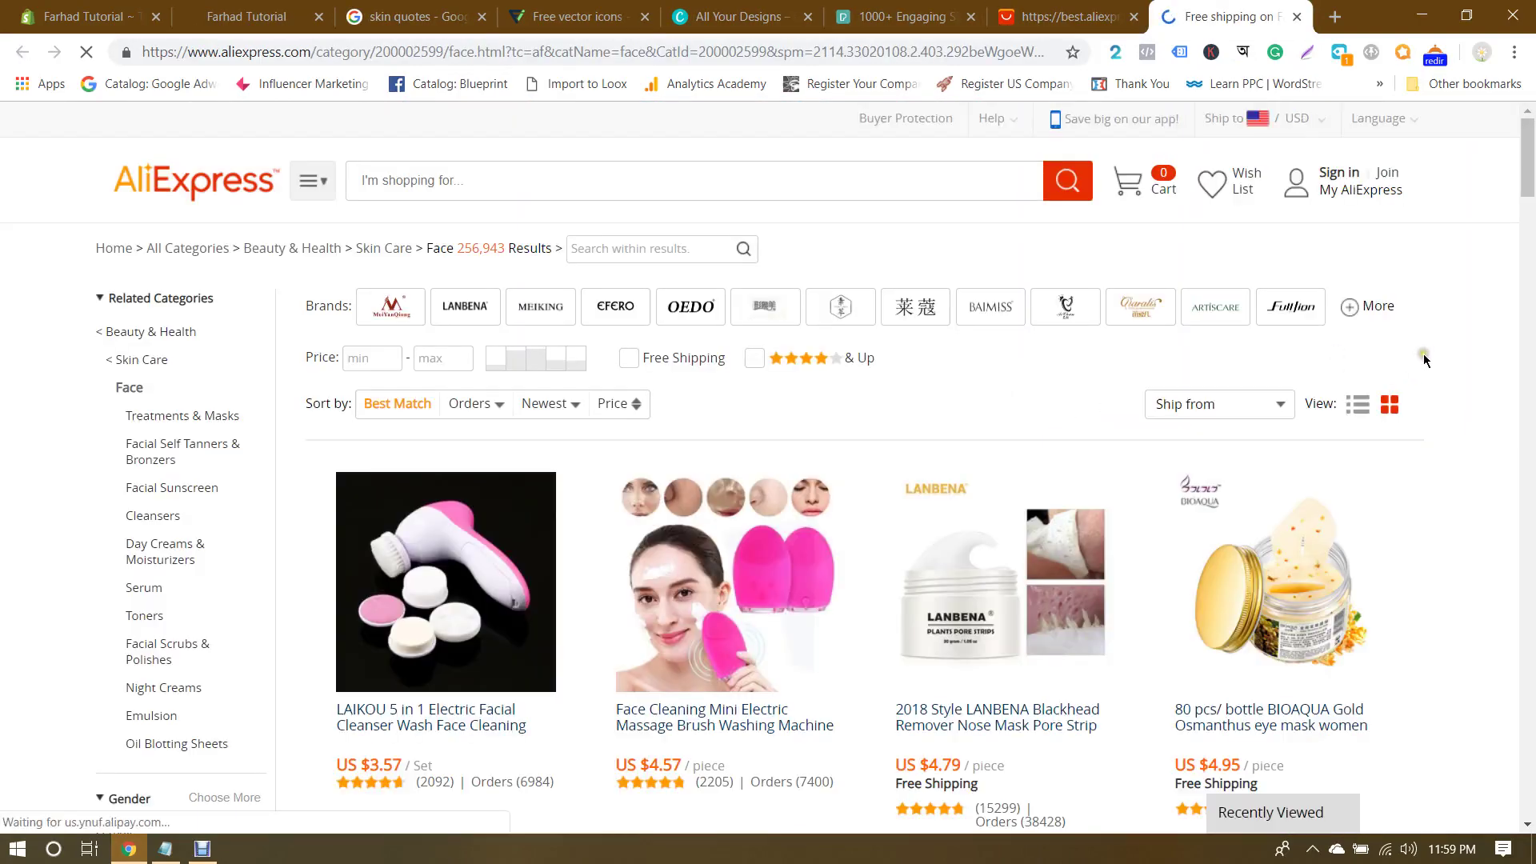
click(1334, 15)
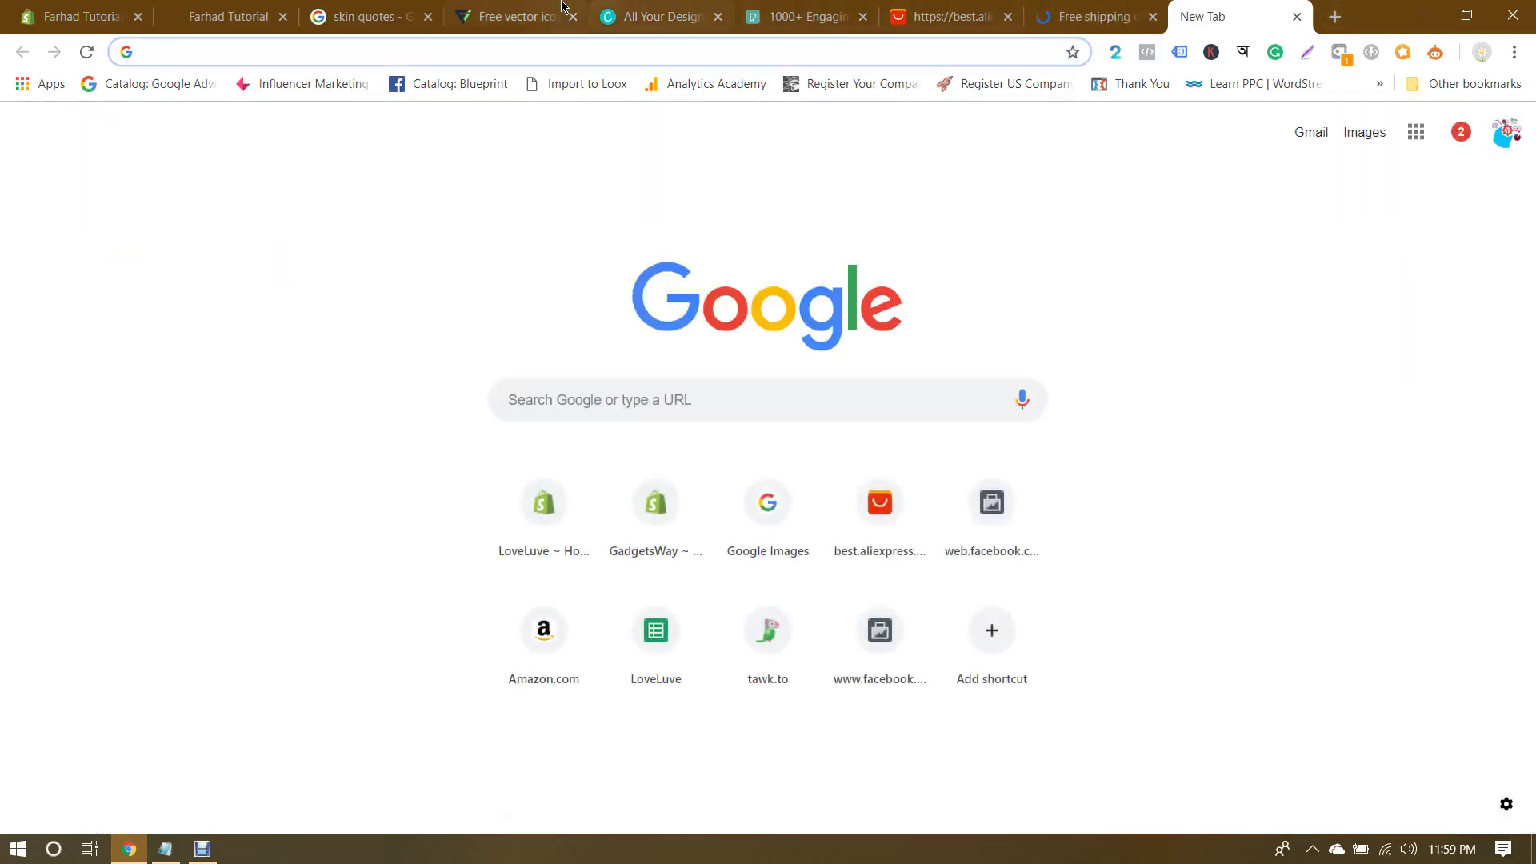
click(518, 16)
click(789, 8)
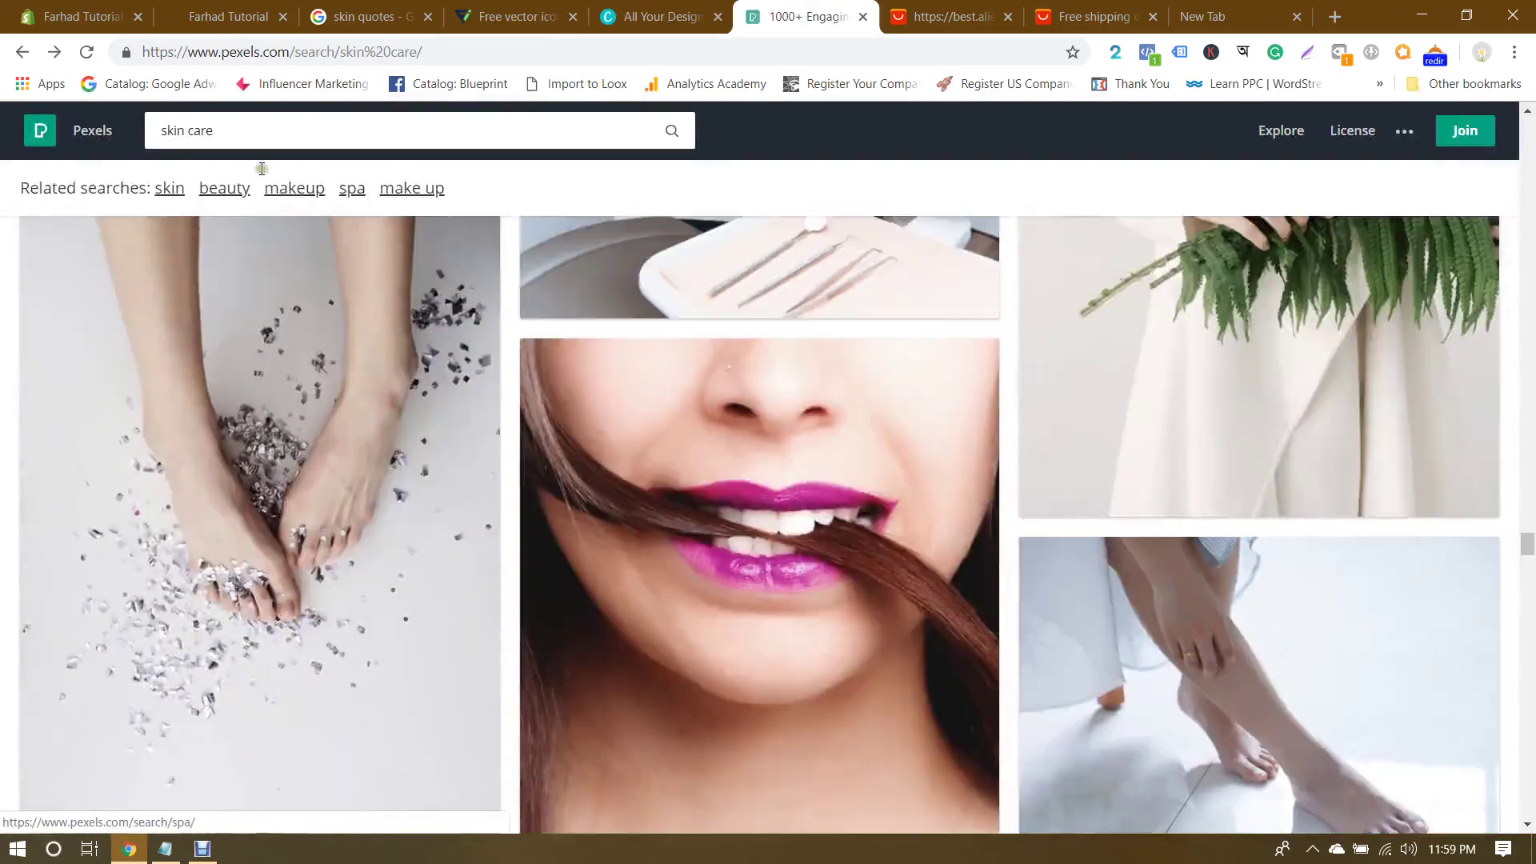
Step: Search Pexels for 'face' and open the blue-eye close-up photo
click(44, 130)
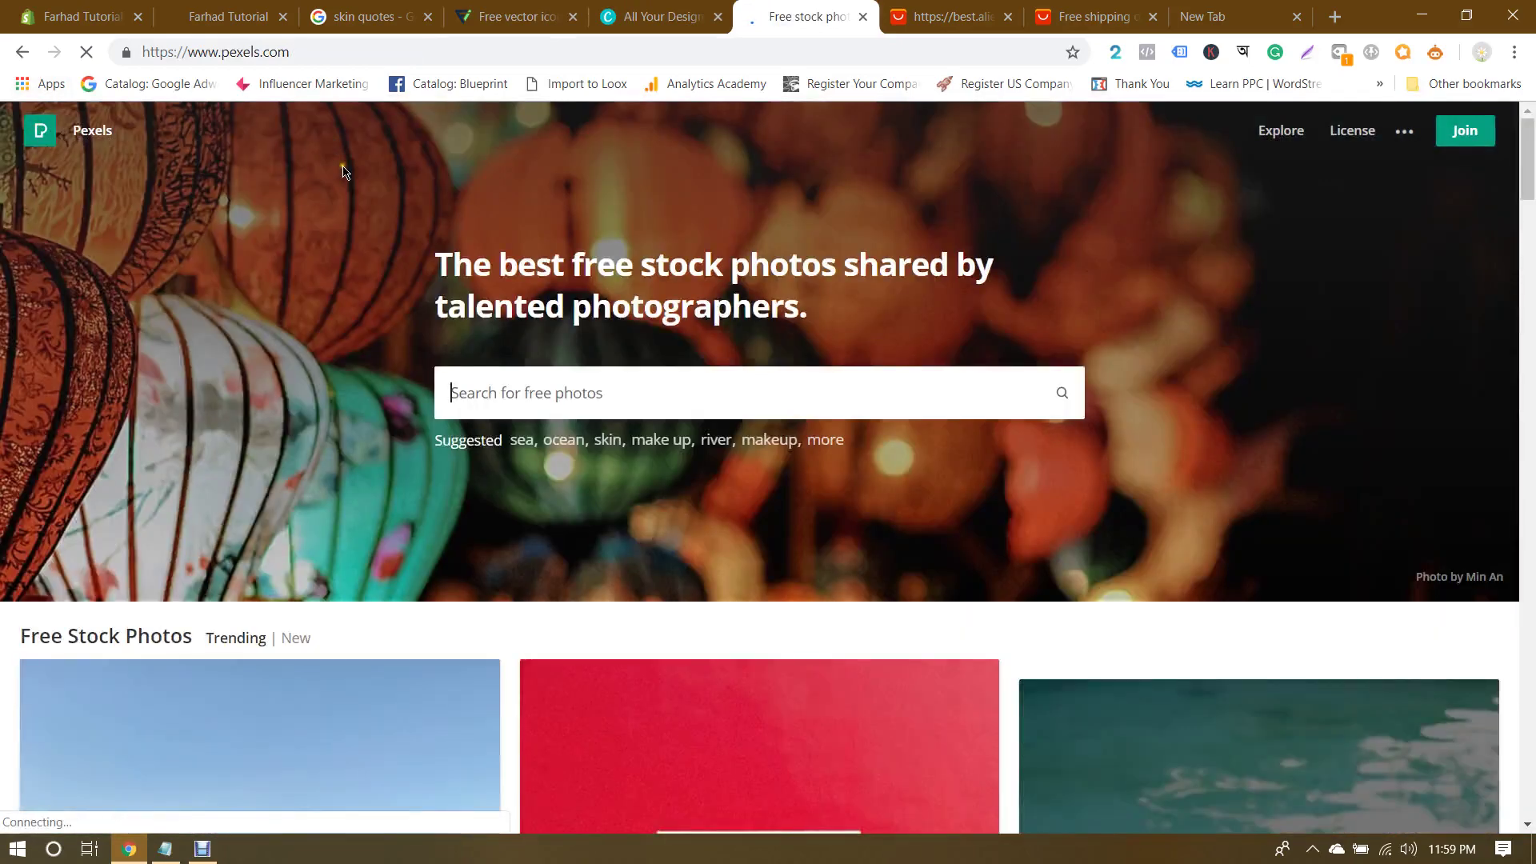
click(547, 393)
text(face)
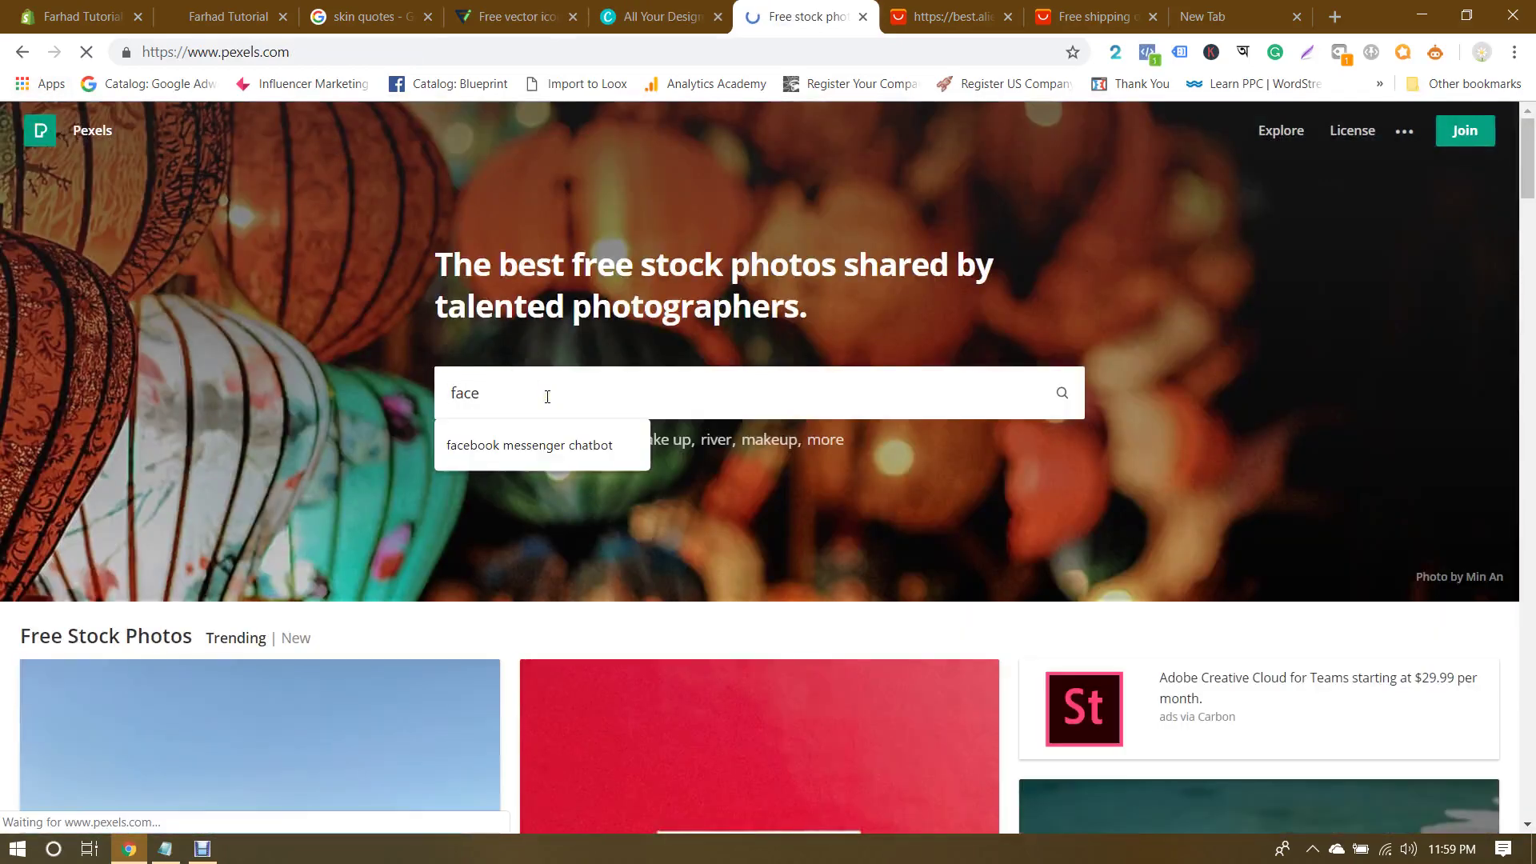
key(Return)
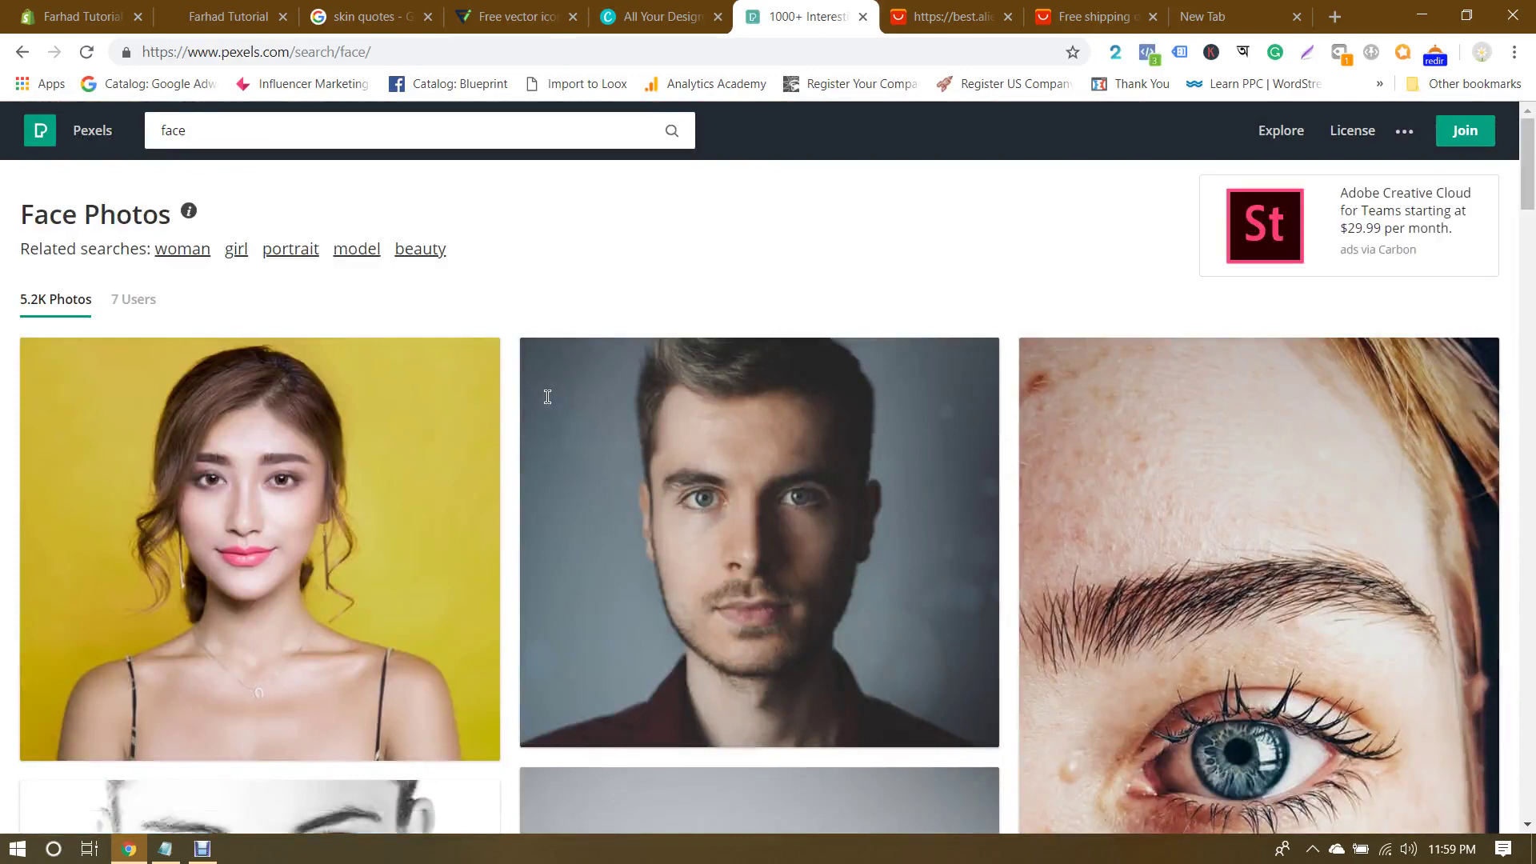
scroll(547, 400, down, 6)
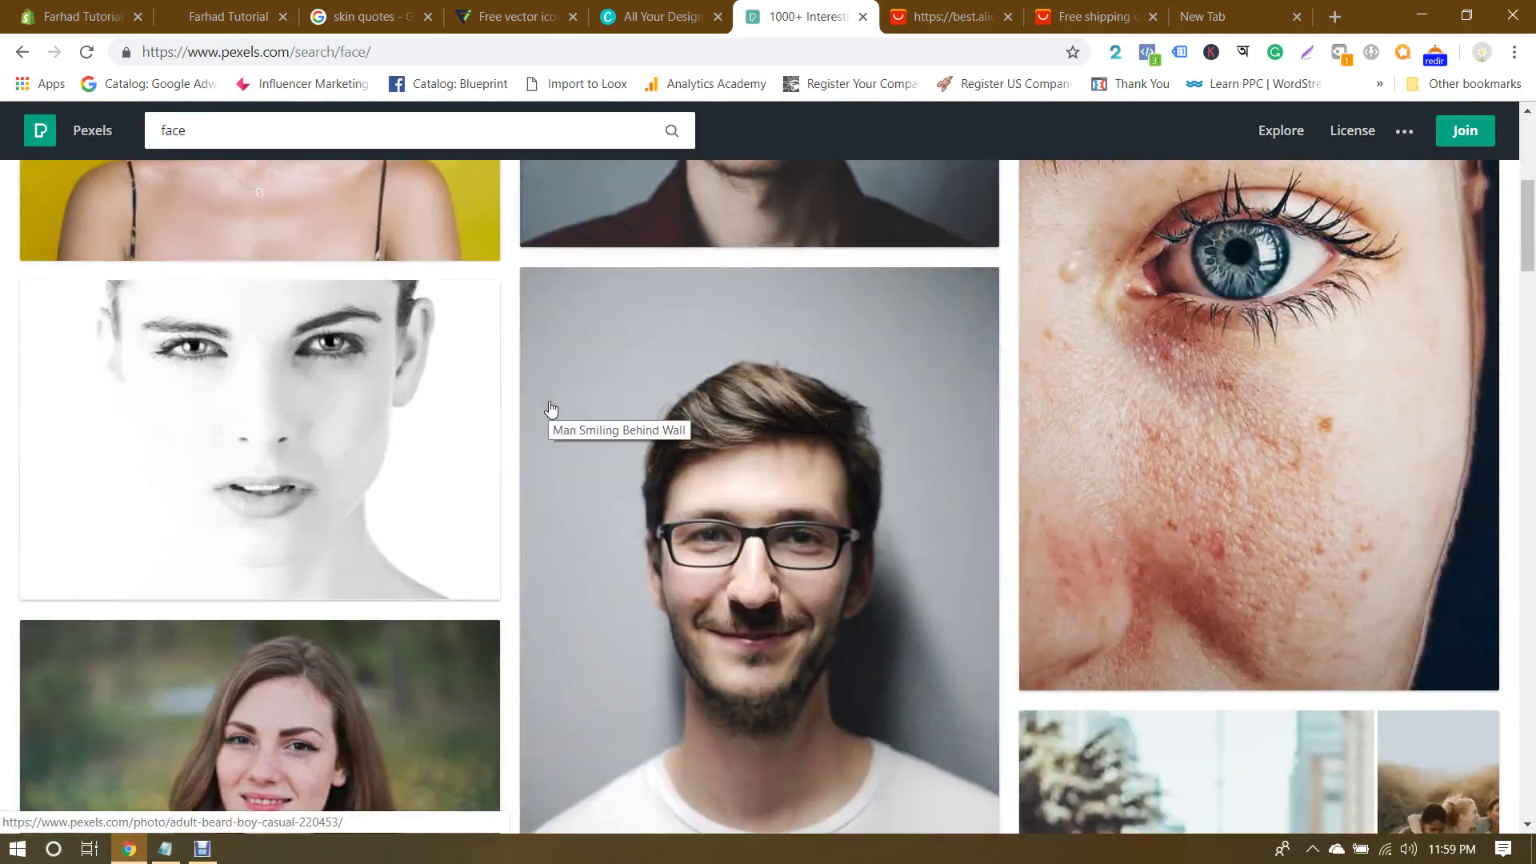
click(1276, 440)
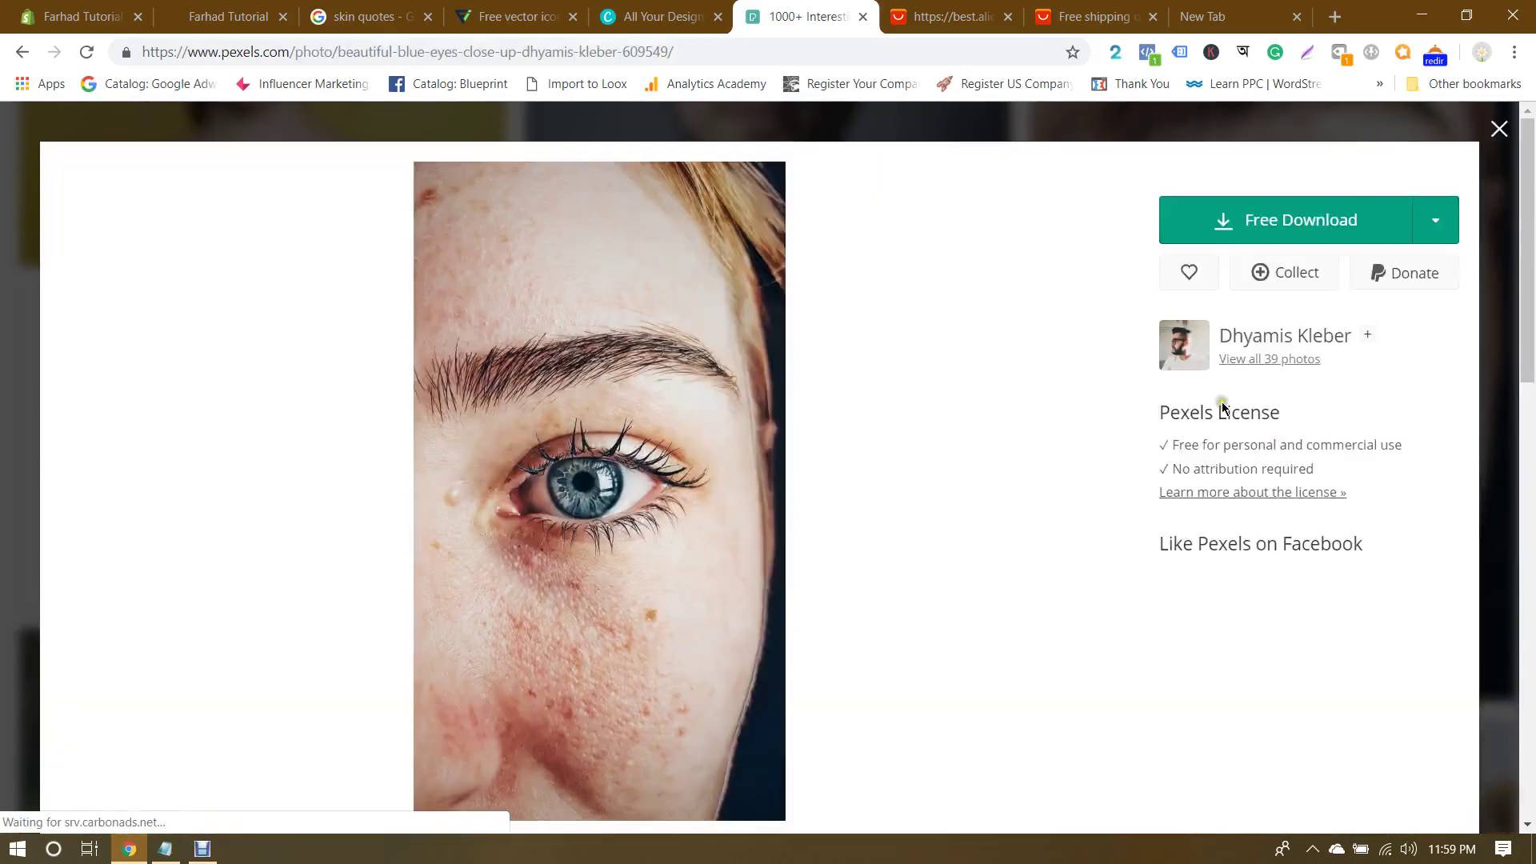
Step: Download the blue-eye photo at a custom 478 × 573 size
click(1439, 324)
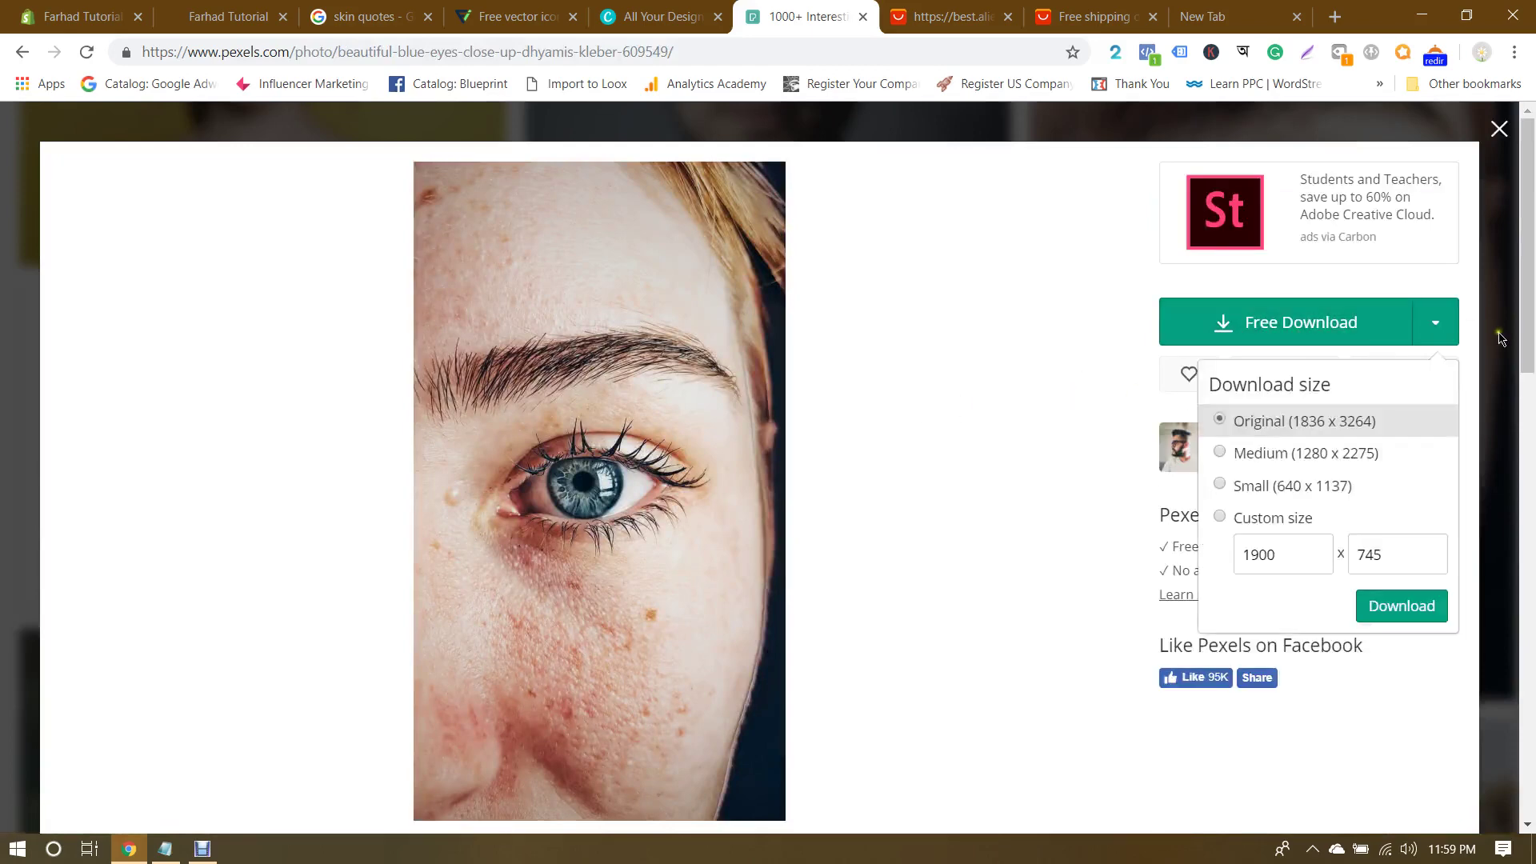
click(1256, 518)
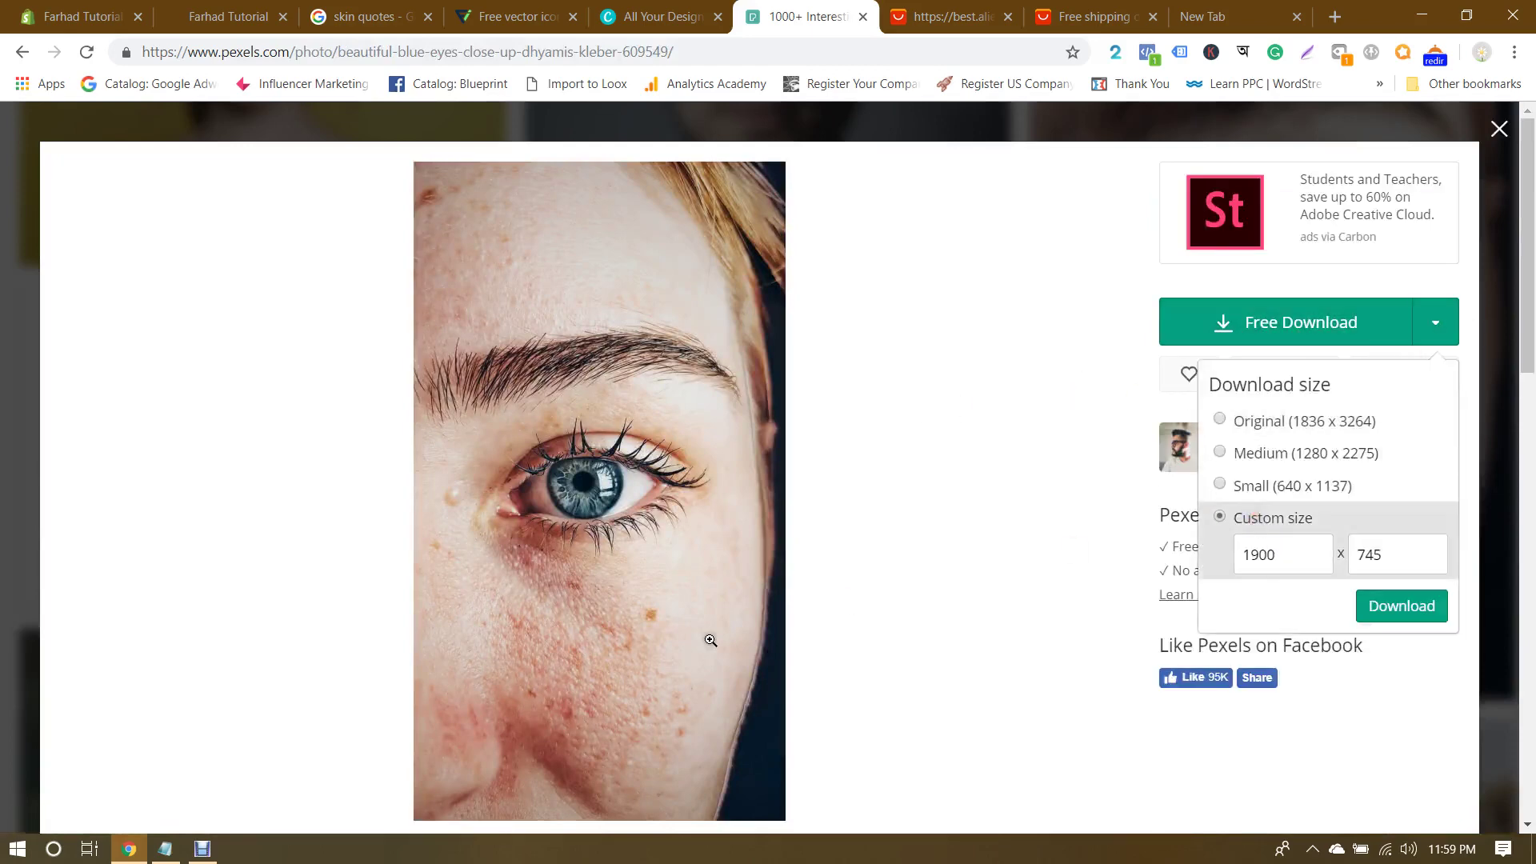
click(157, 850)
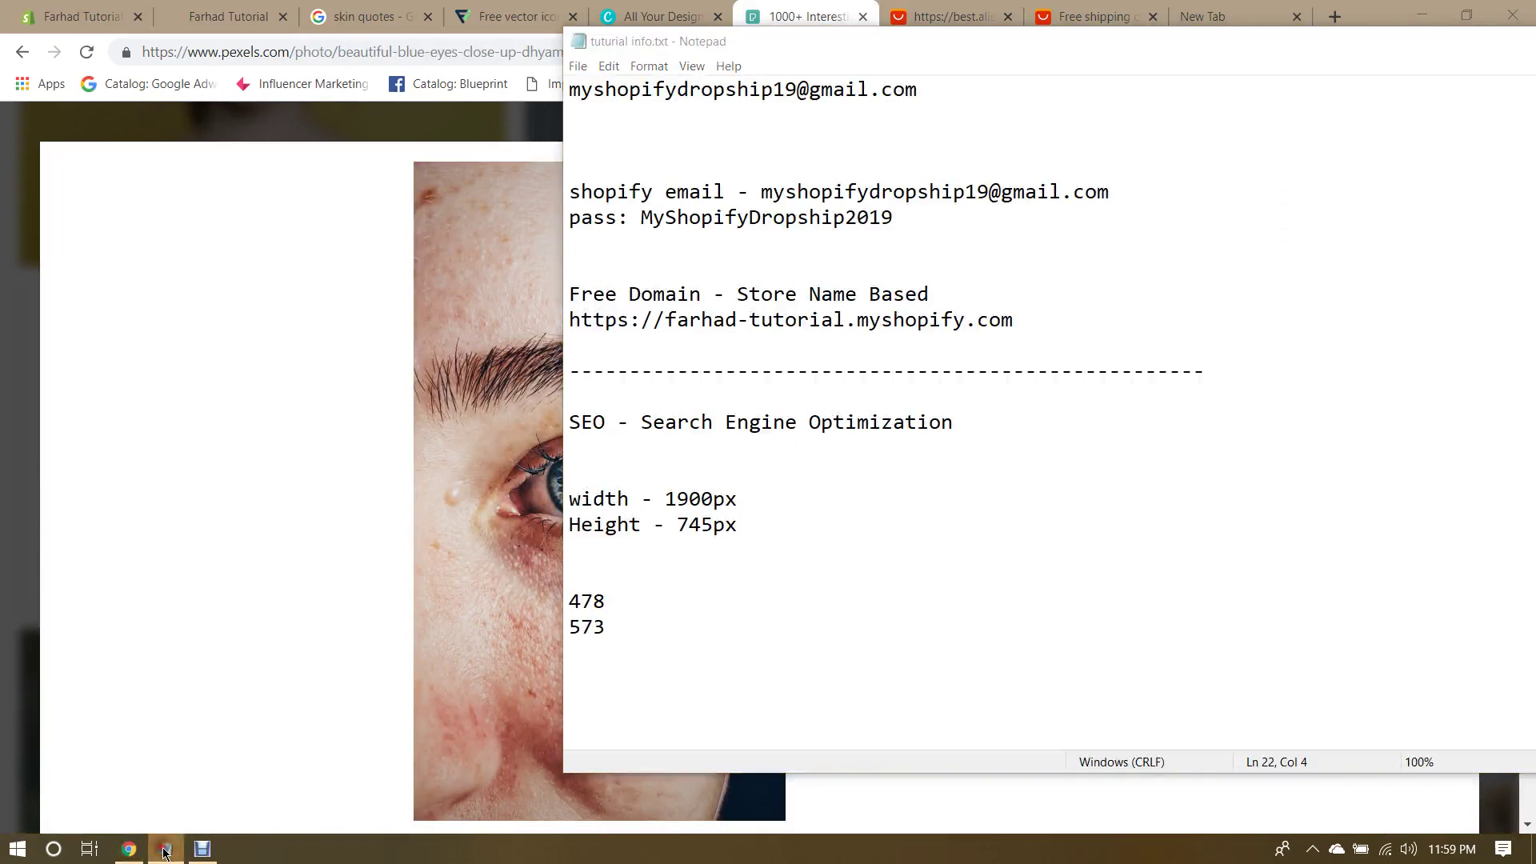
click(160, 848)
click(1436, 322)
double_click(1300, 556)
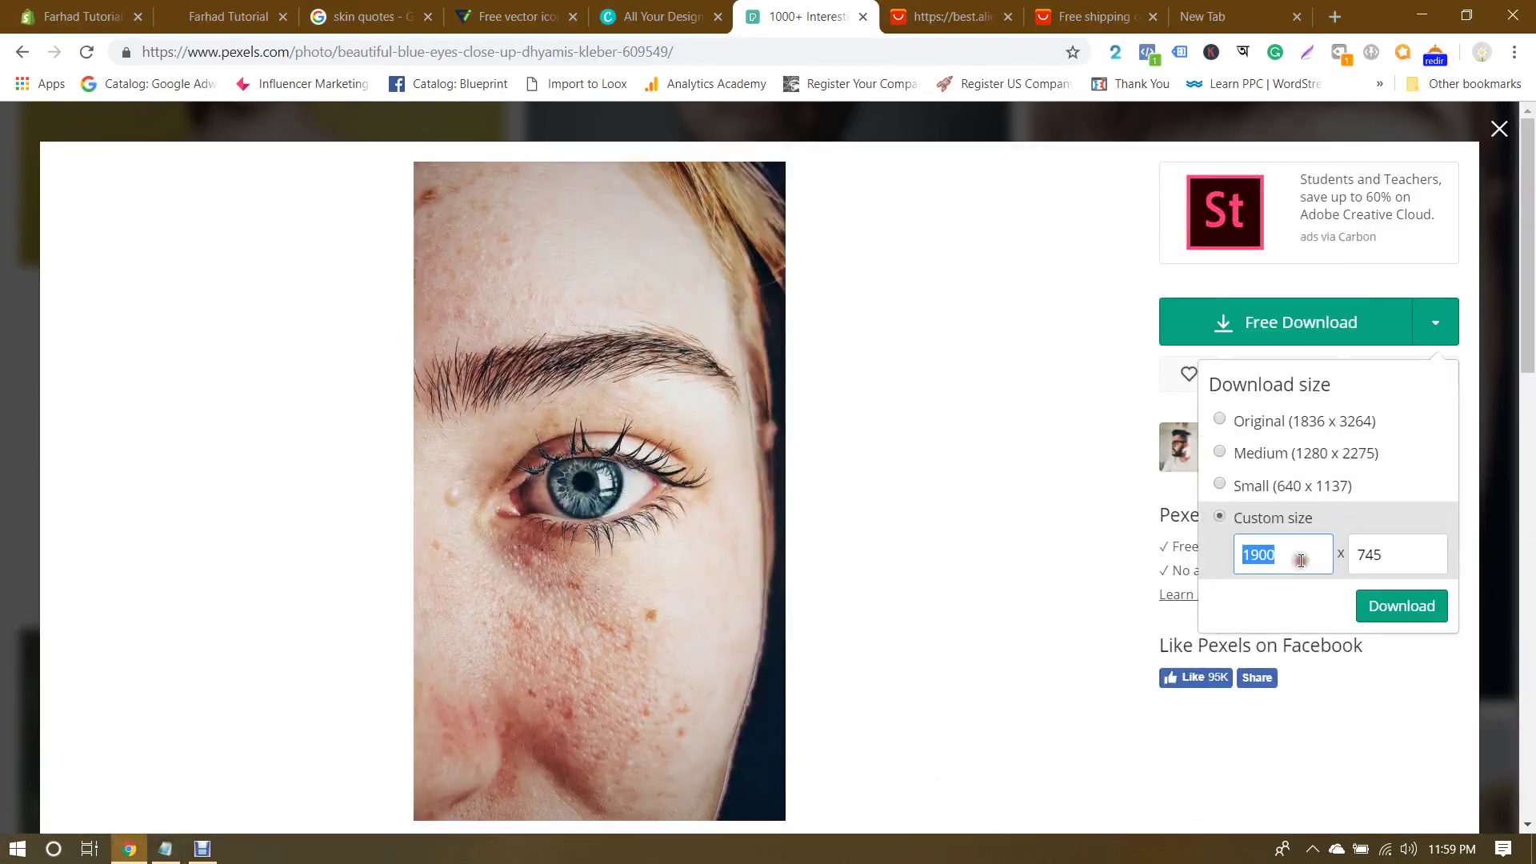
key(Escape)
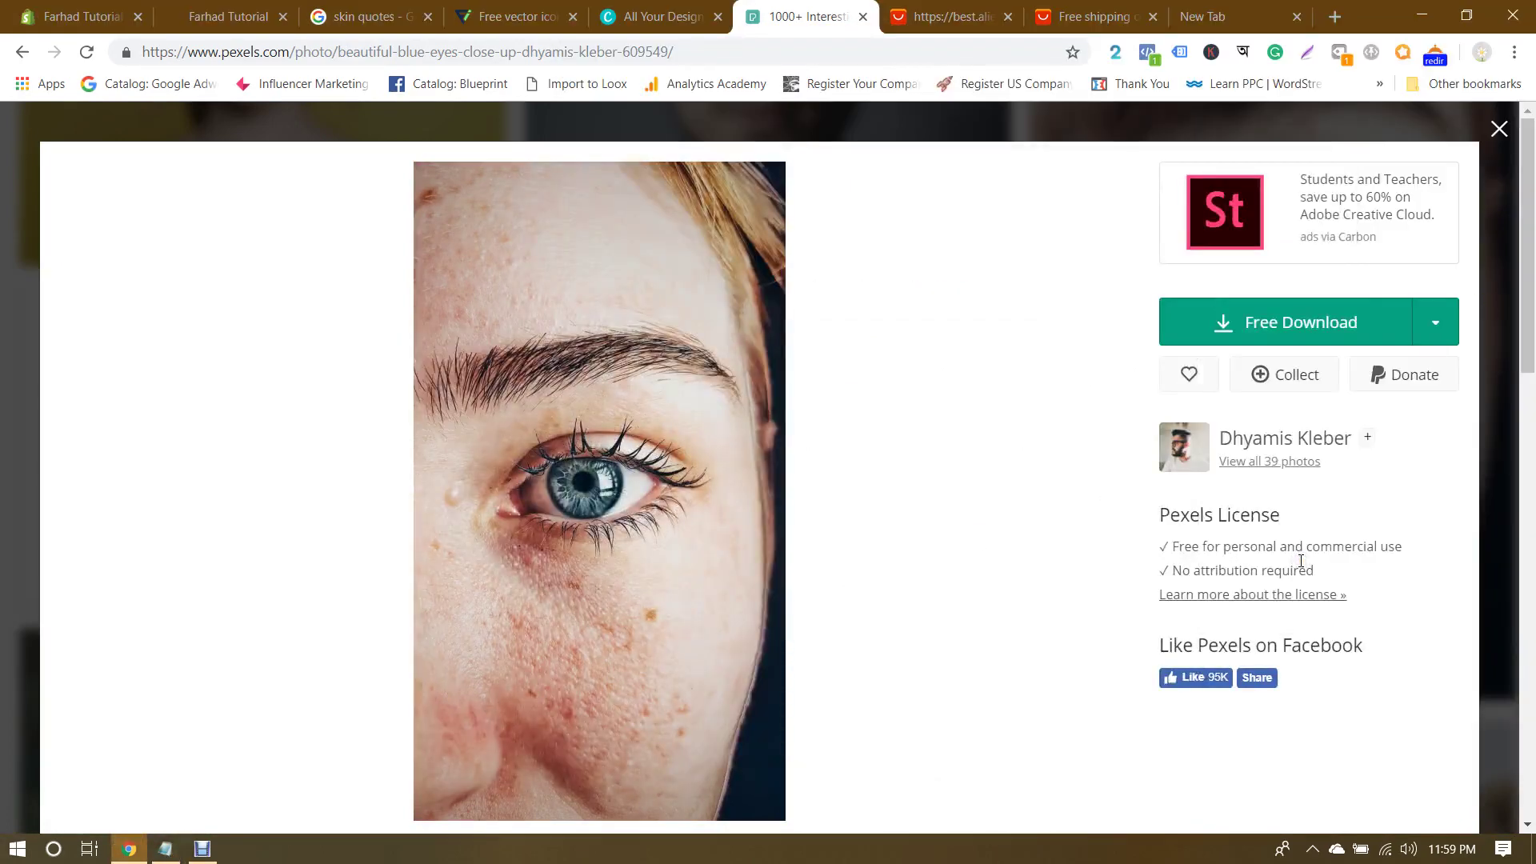
click(1435, 322)
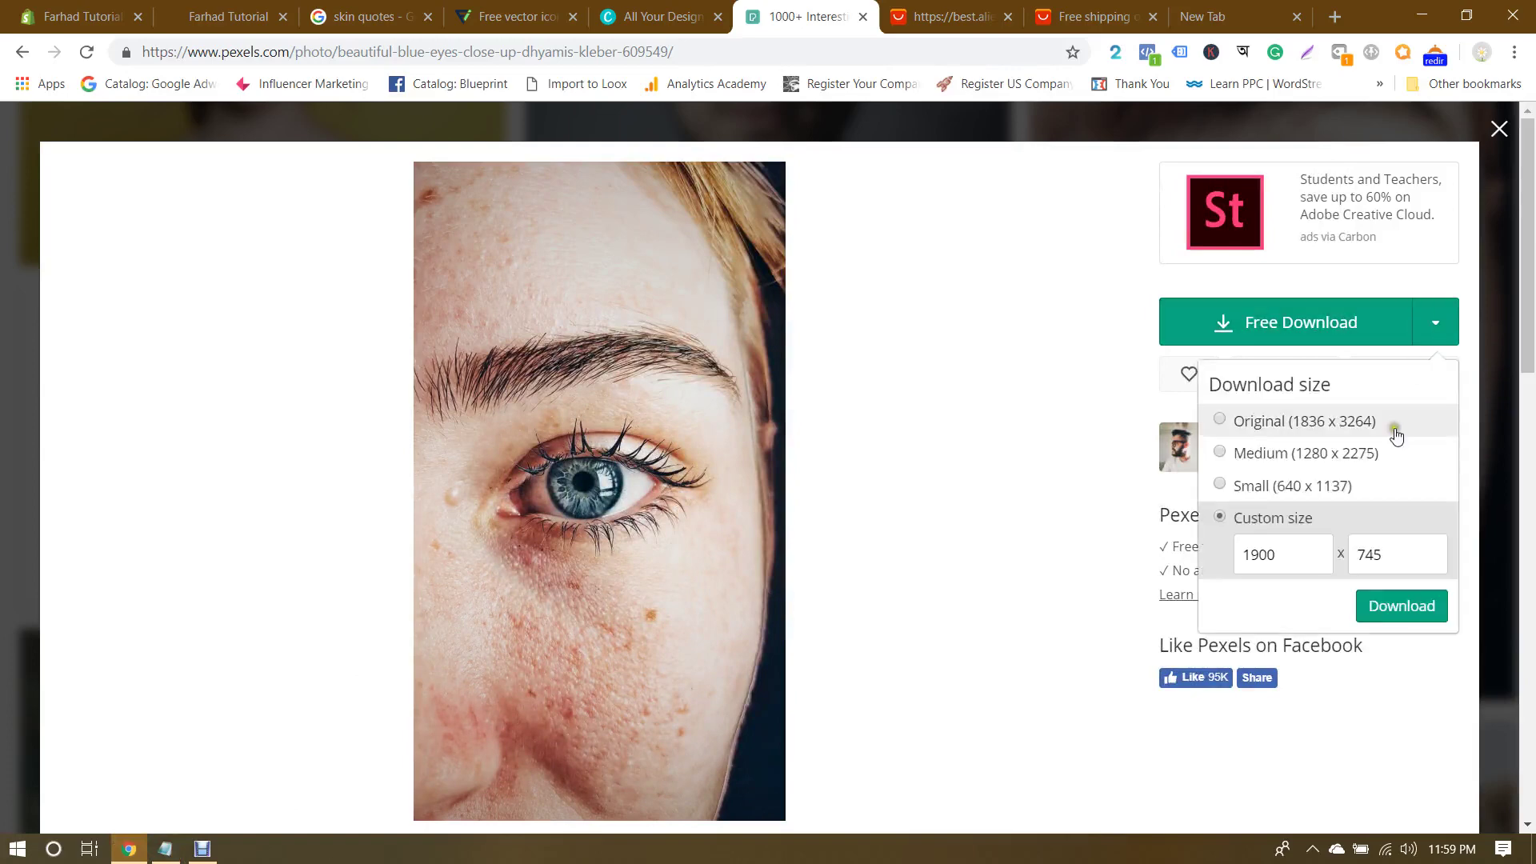
click(1294, 558)
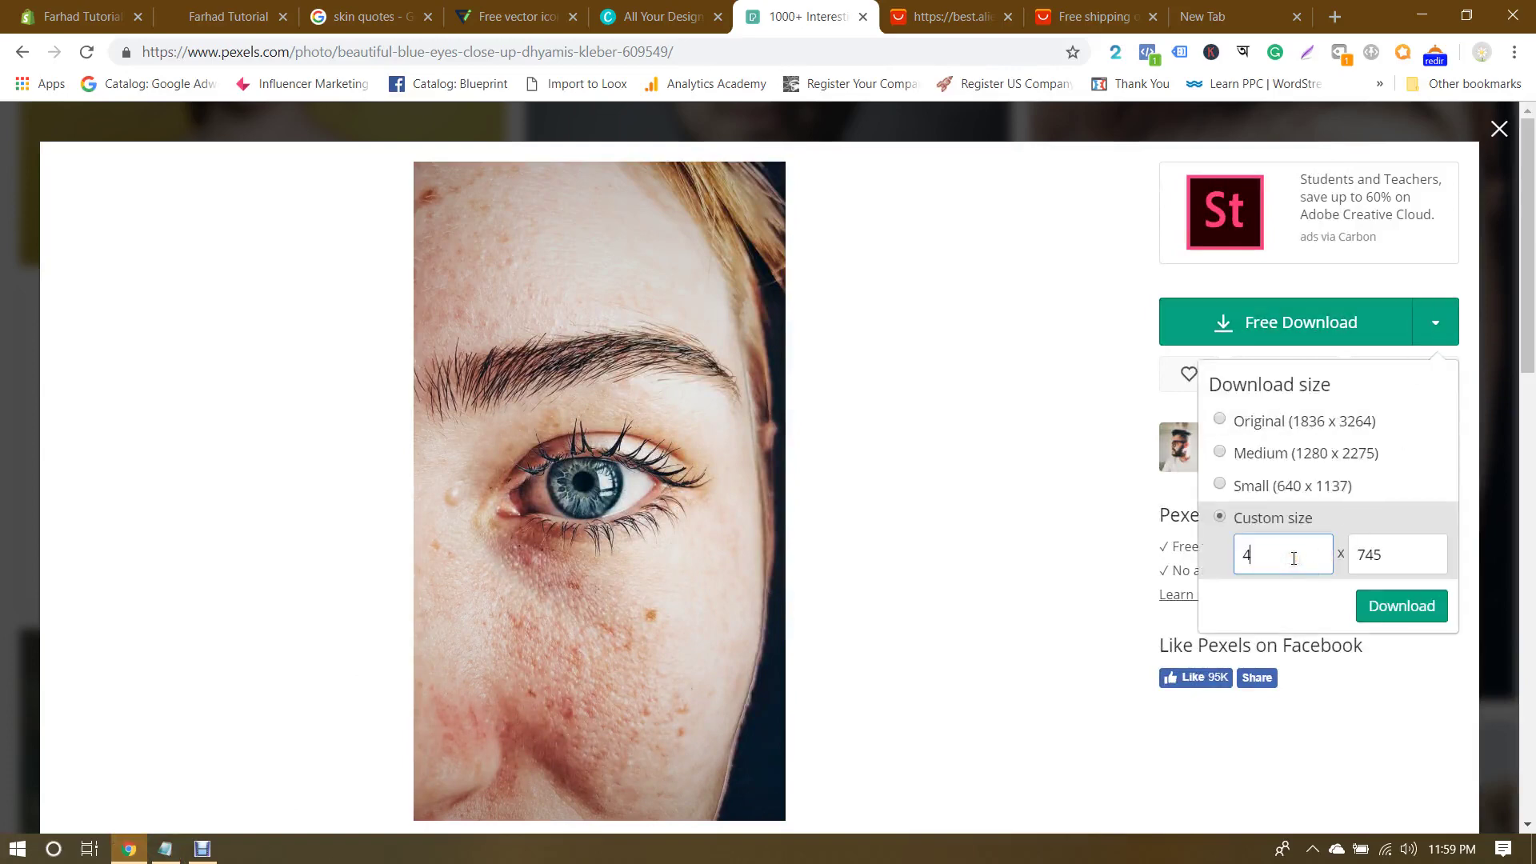
double_click(1397, 549)
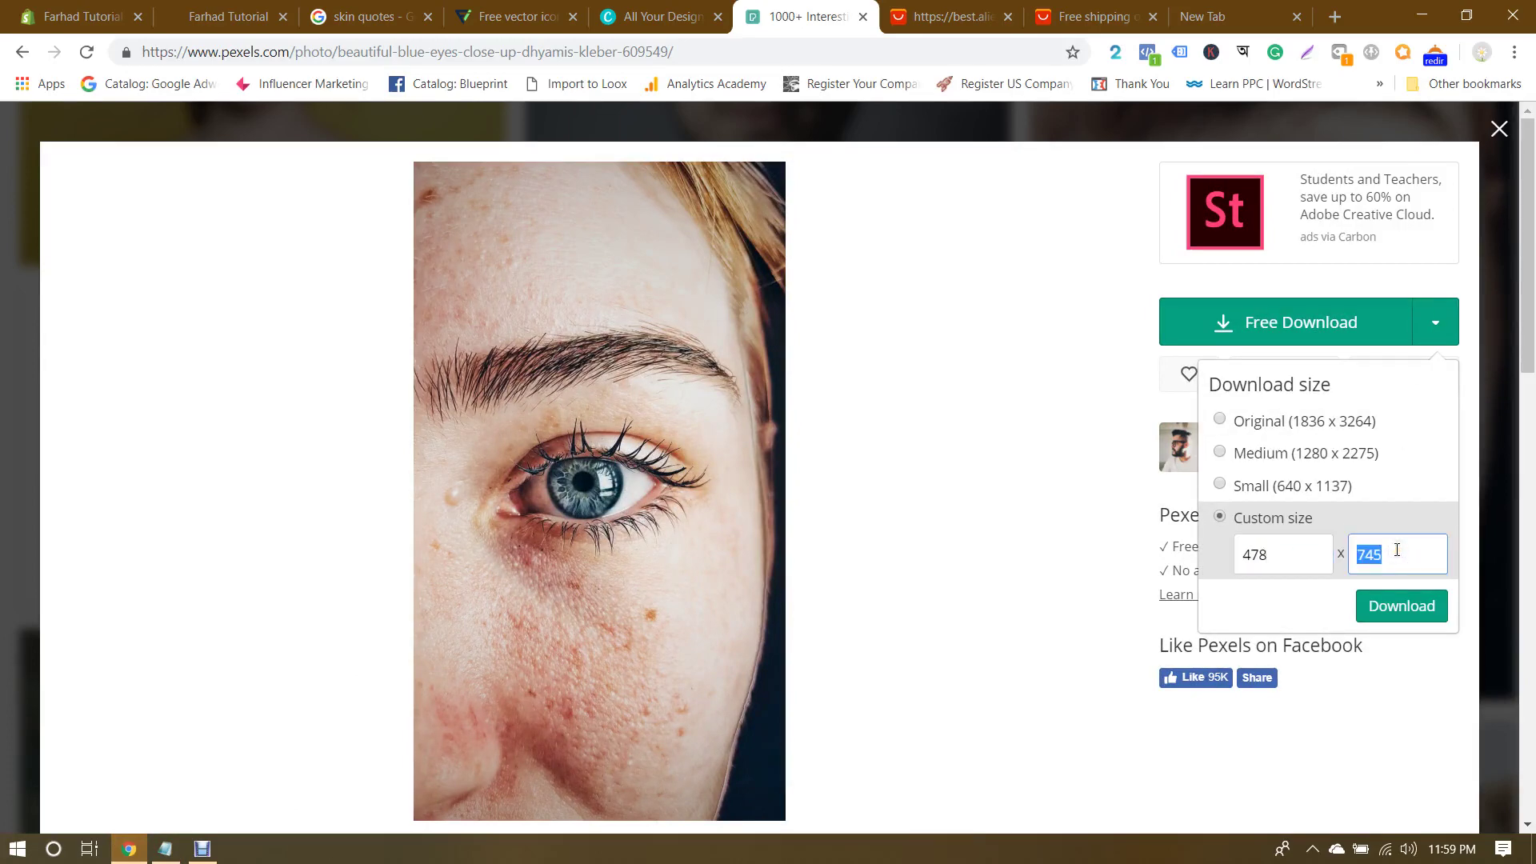
text(573)
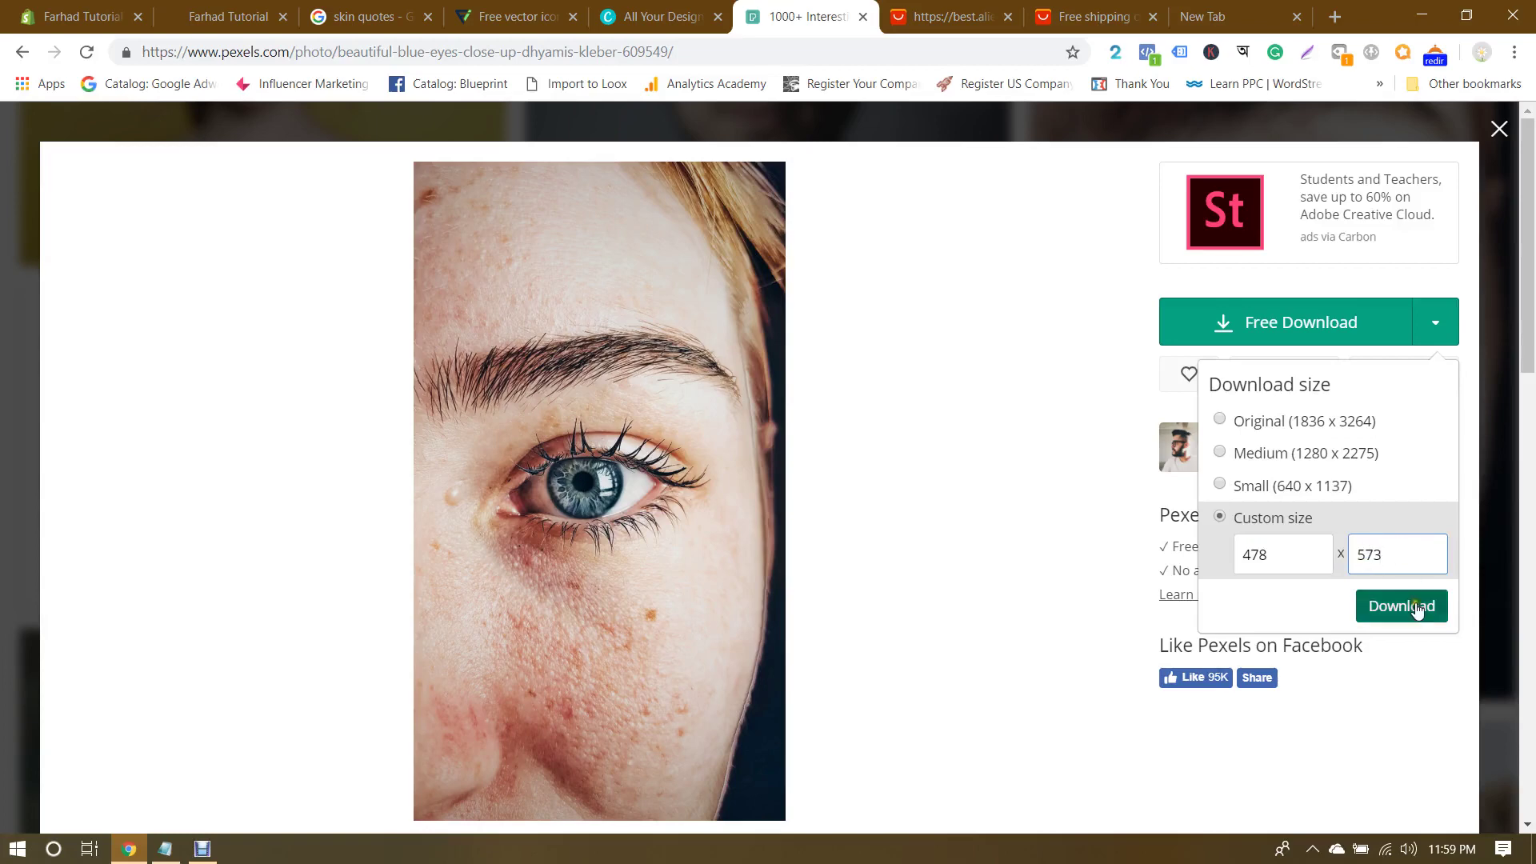
click(1408, 606)
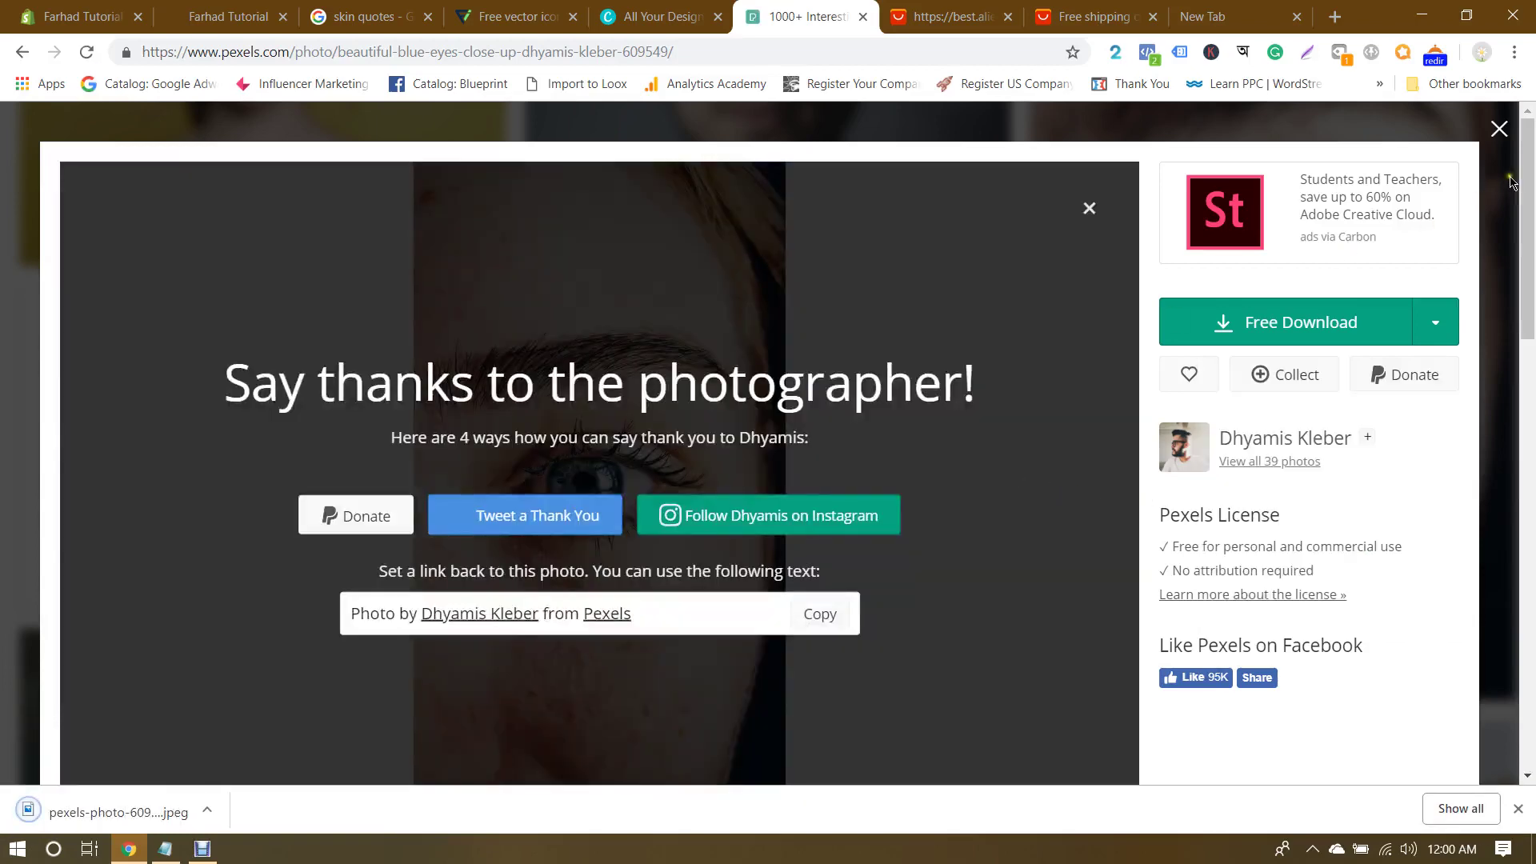
Step: Close the photo viewer and return to the Pexels home page
click(1499, 129)
scroll(1445, 376, up, 5)
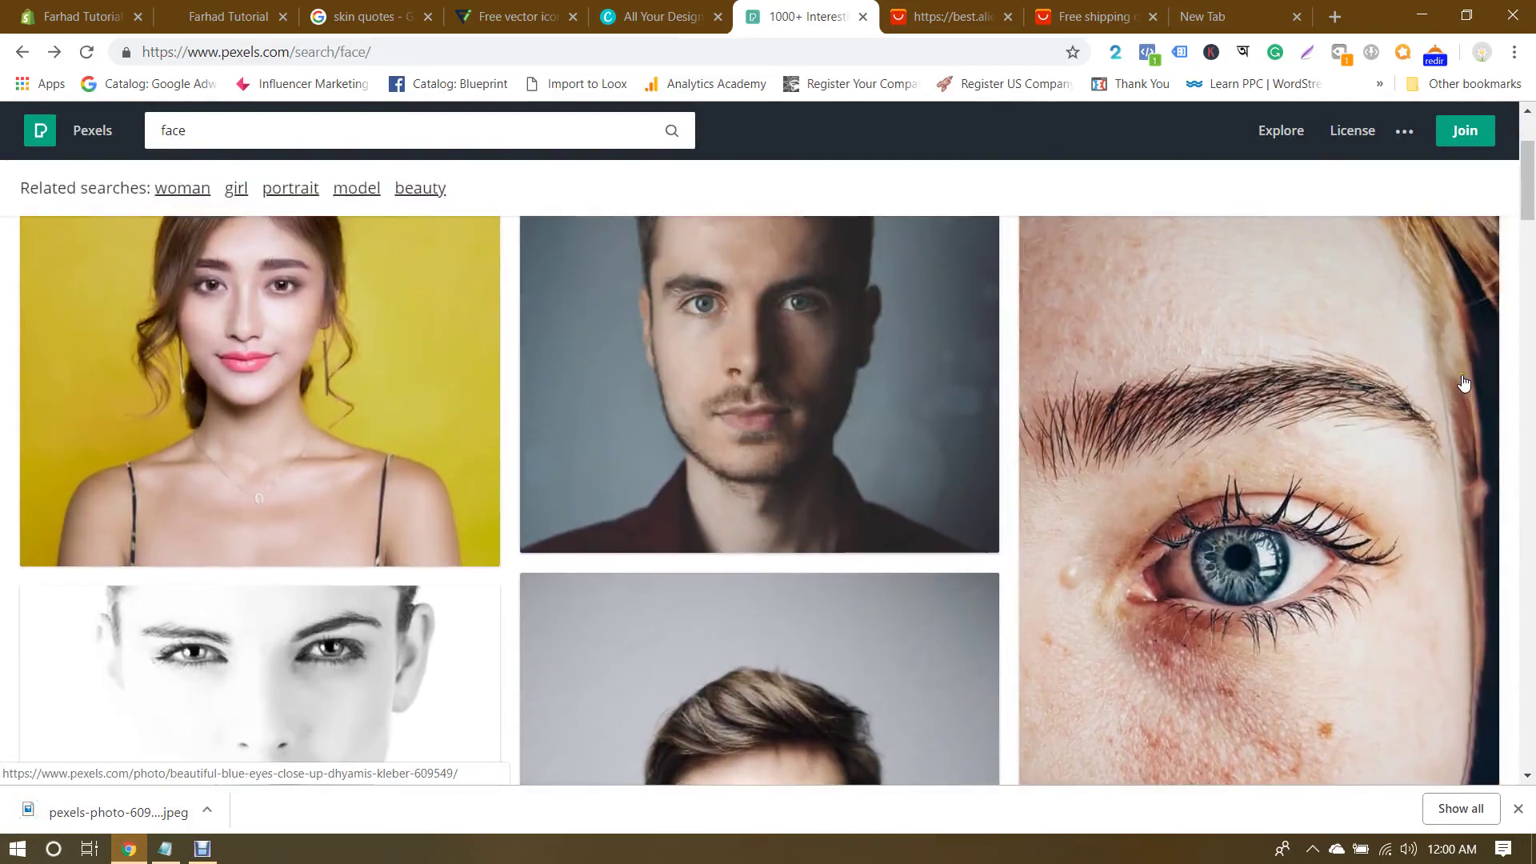
click(44, 136)
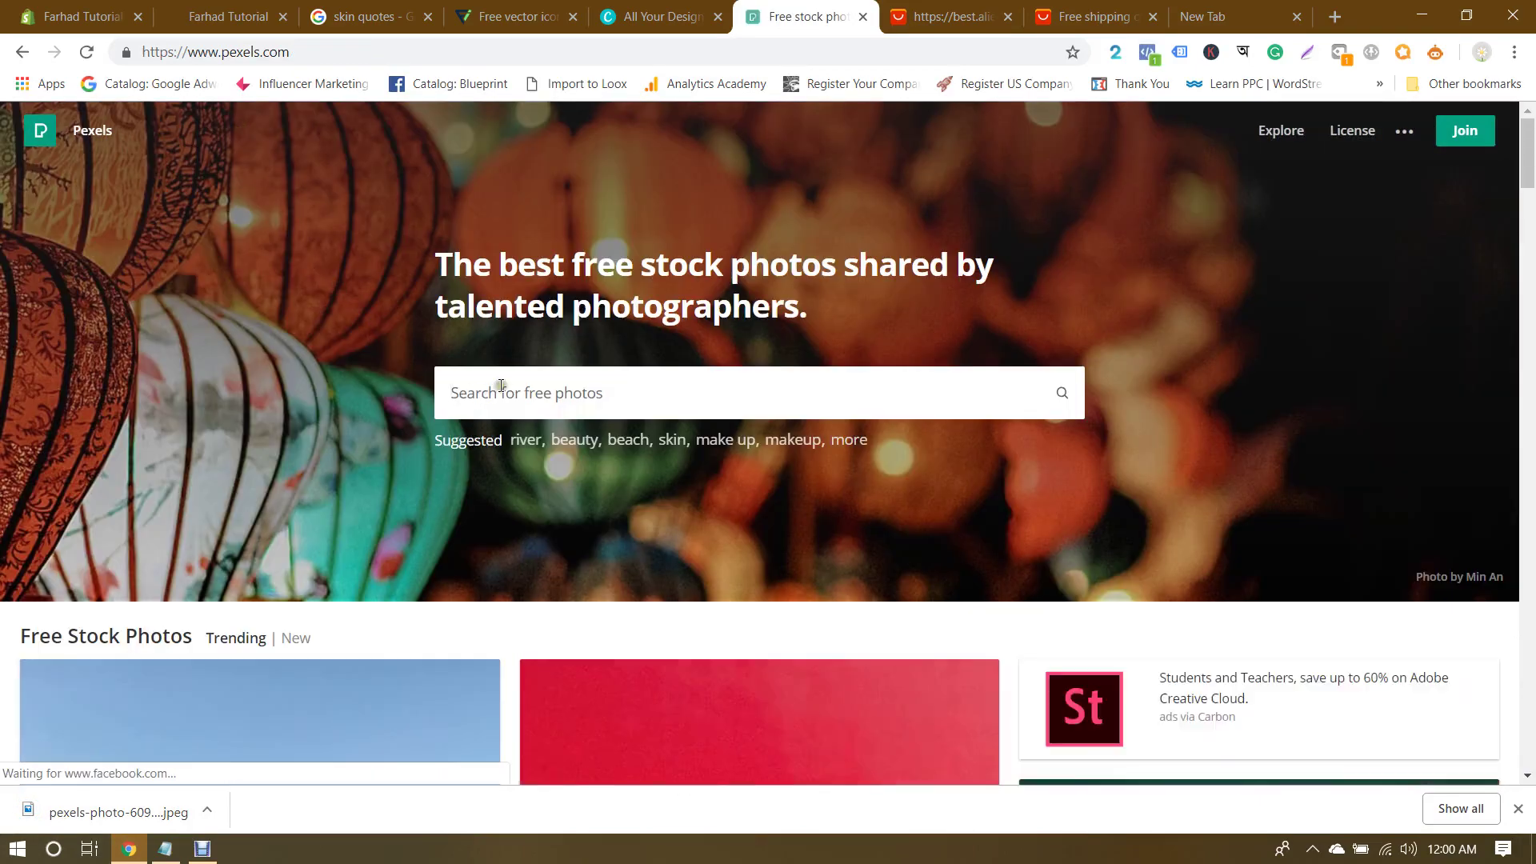
Step: Search Pexels for 'sun' and open the photo of a woman with open arms in a field
click(500, 388)
text(sun)
key(Return)
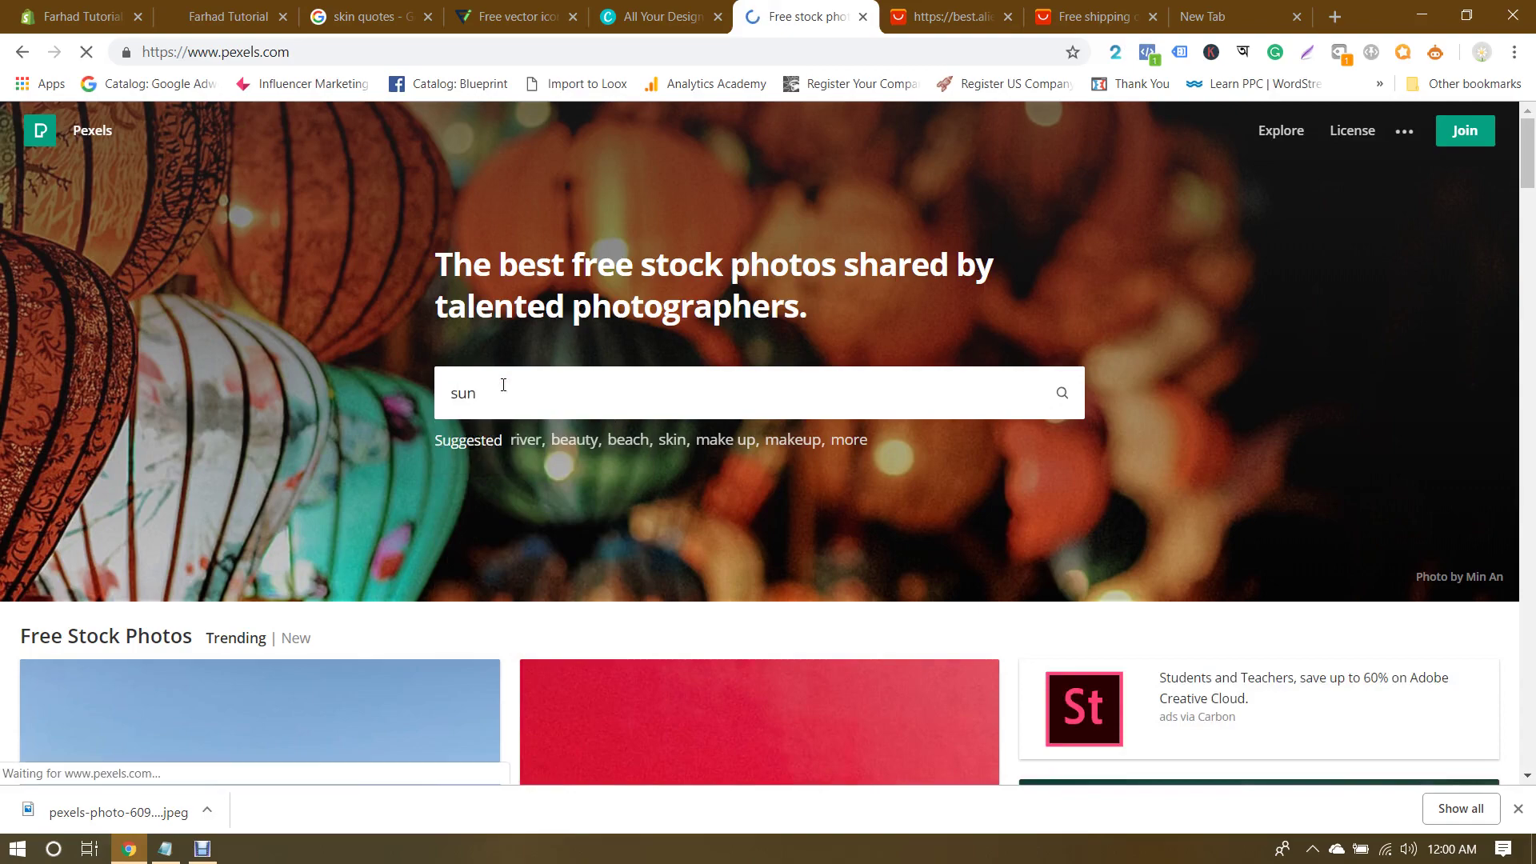
scroll(503, 385, down, 3)
scroll(503, 385, down, 3)
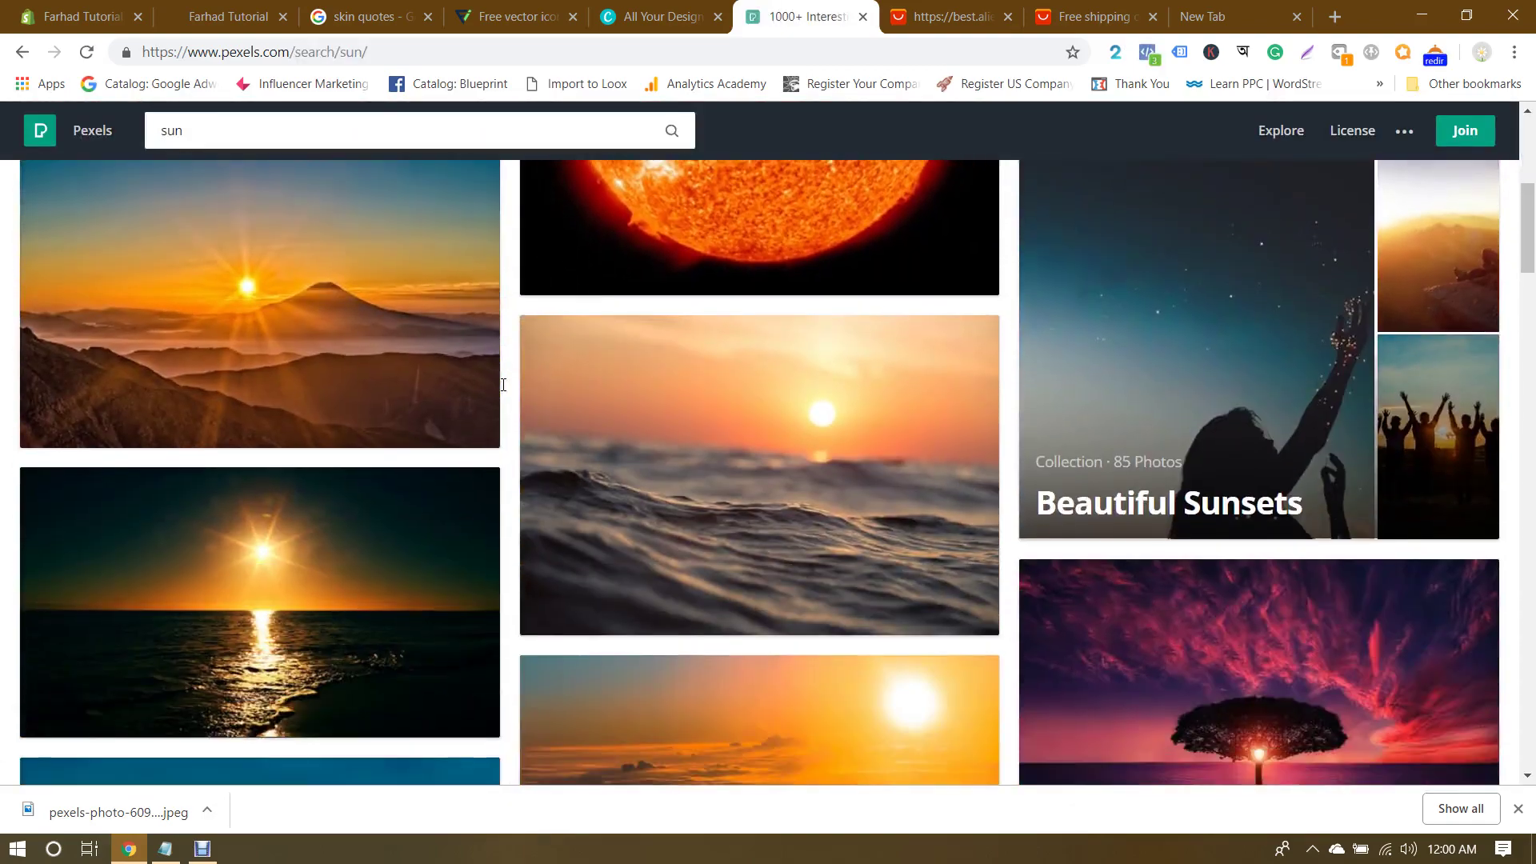
scroll(503, 385, up, 1)
scroll(503, 385, down, 7)
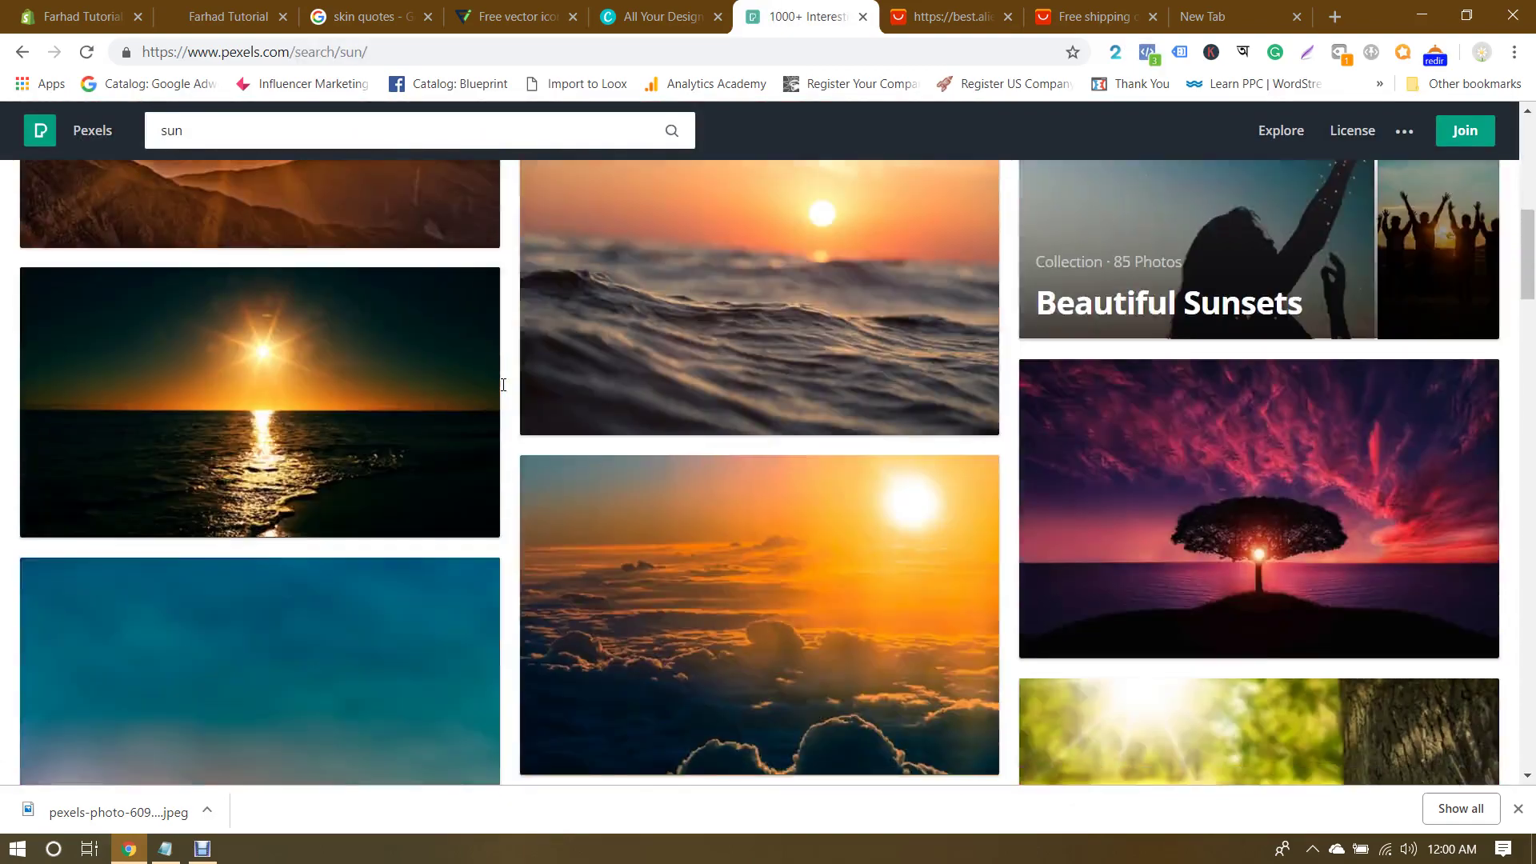
scroll(503, 385, down, 9)
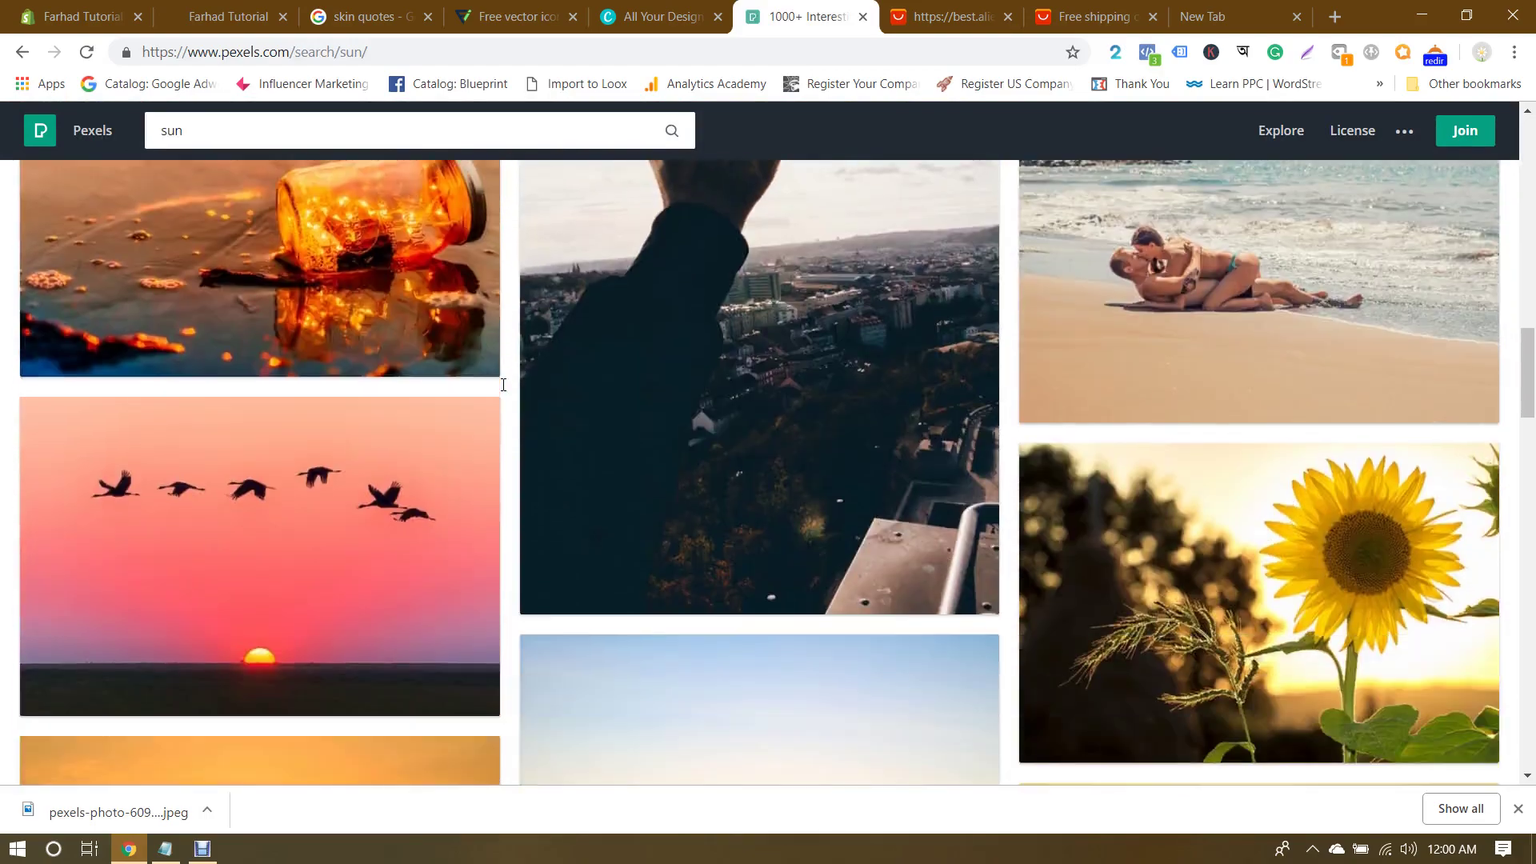
scroll(503, 385, down, 9)
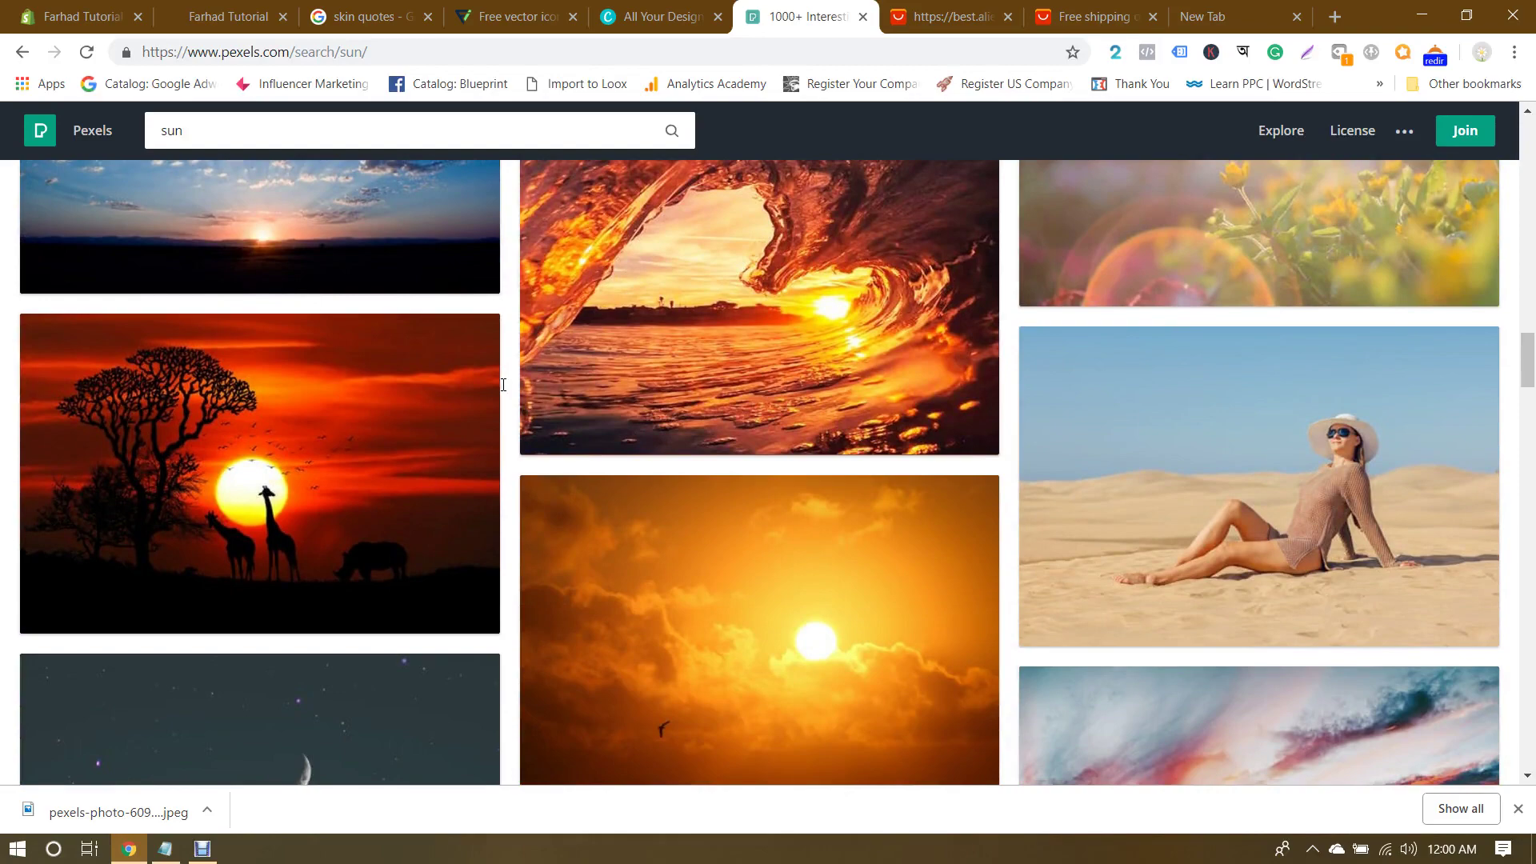
scroll(503, 385, down, 5)
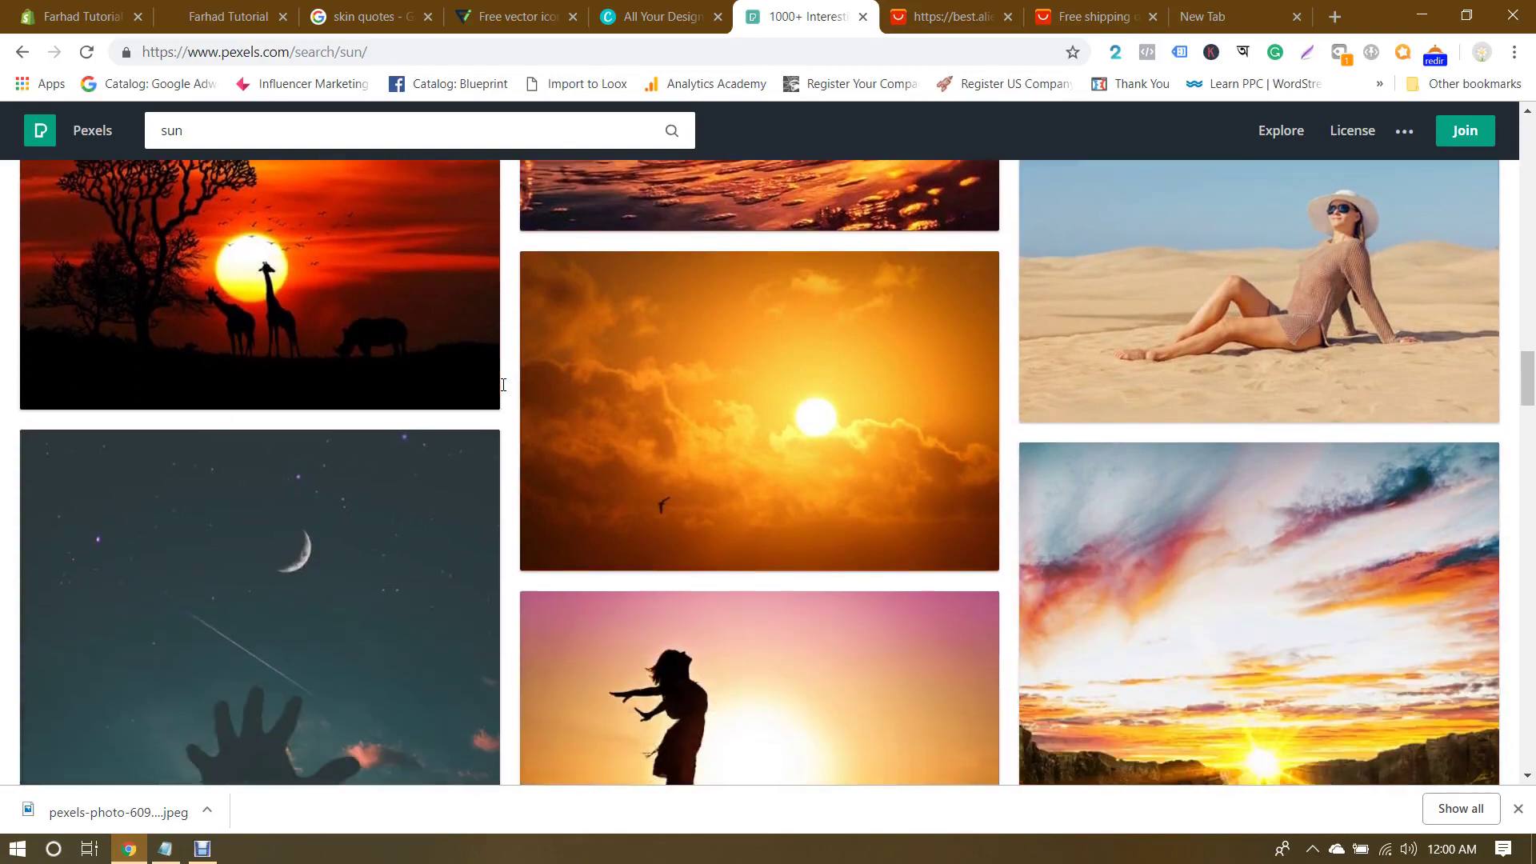
scroll(503, 384, down, 10)
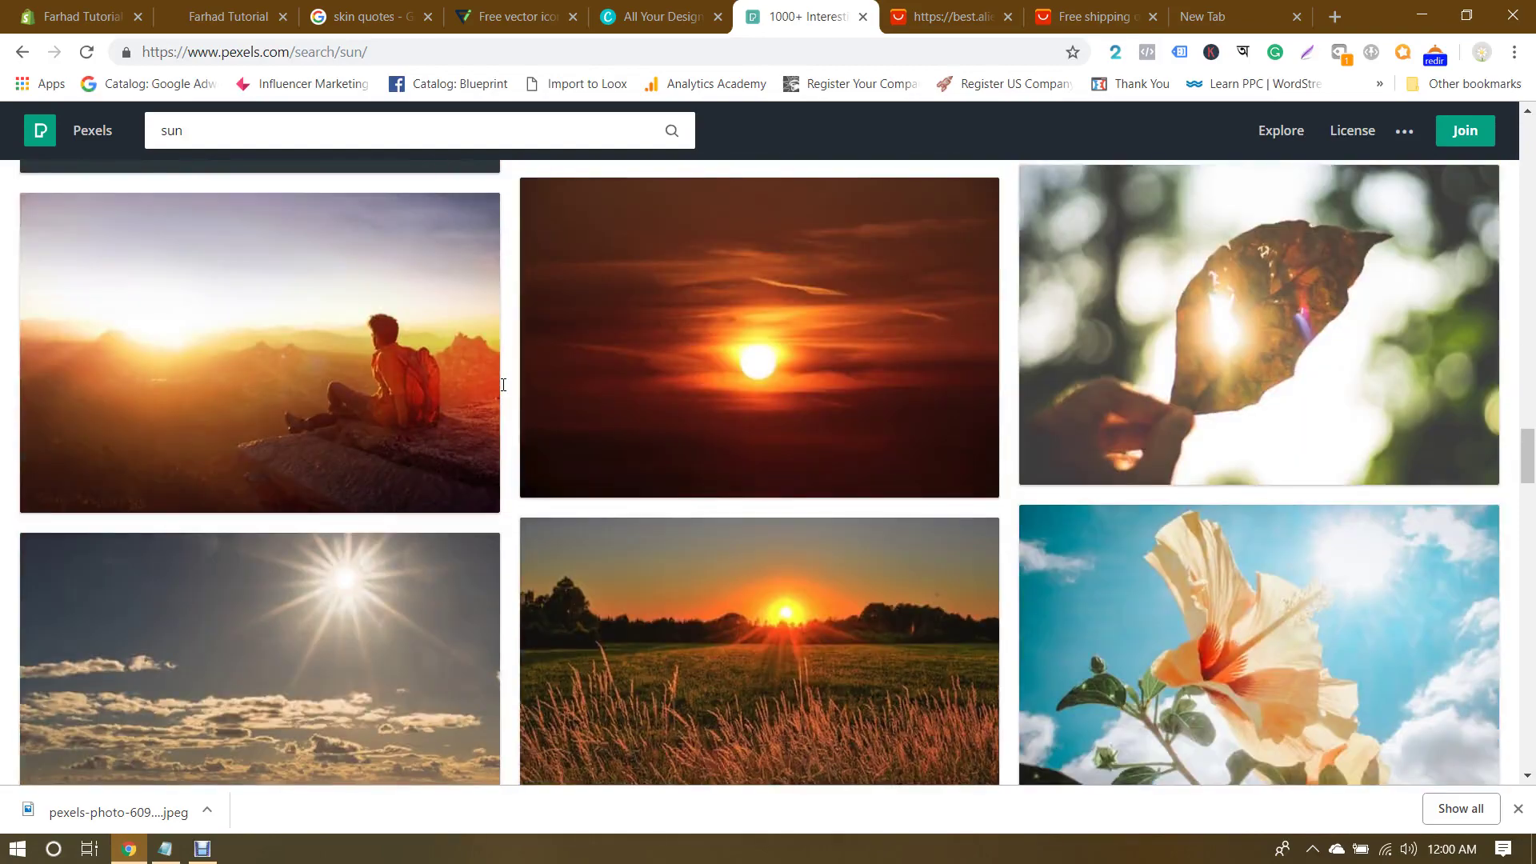
scroll(503, 385, down, 6)
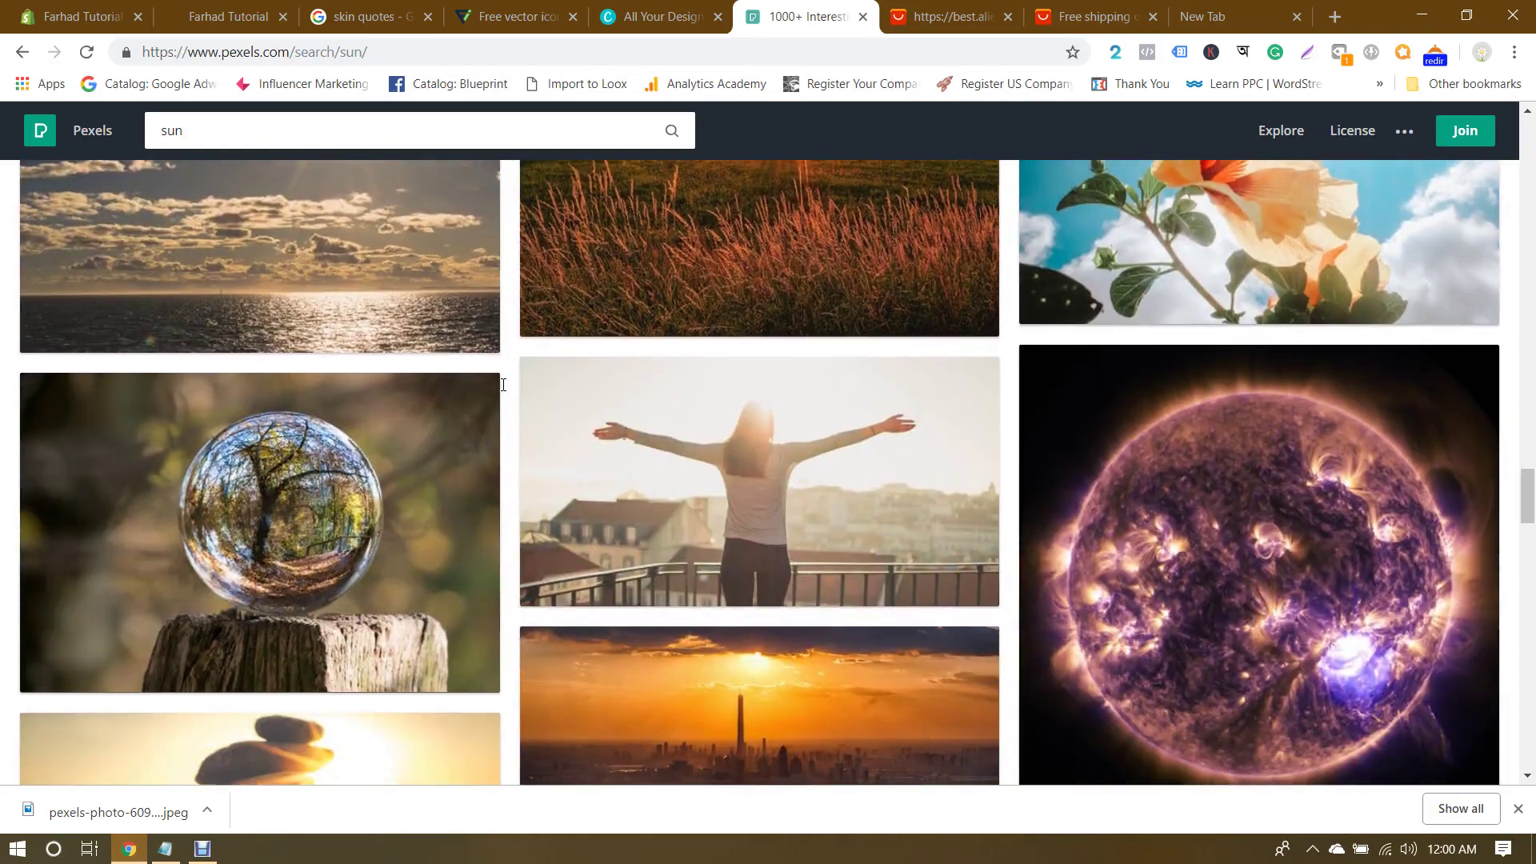
scroll(503, 385, down, 1)
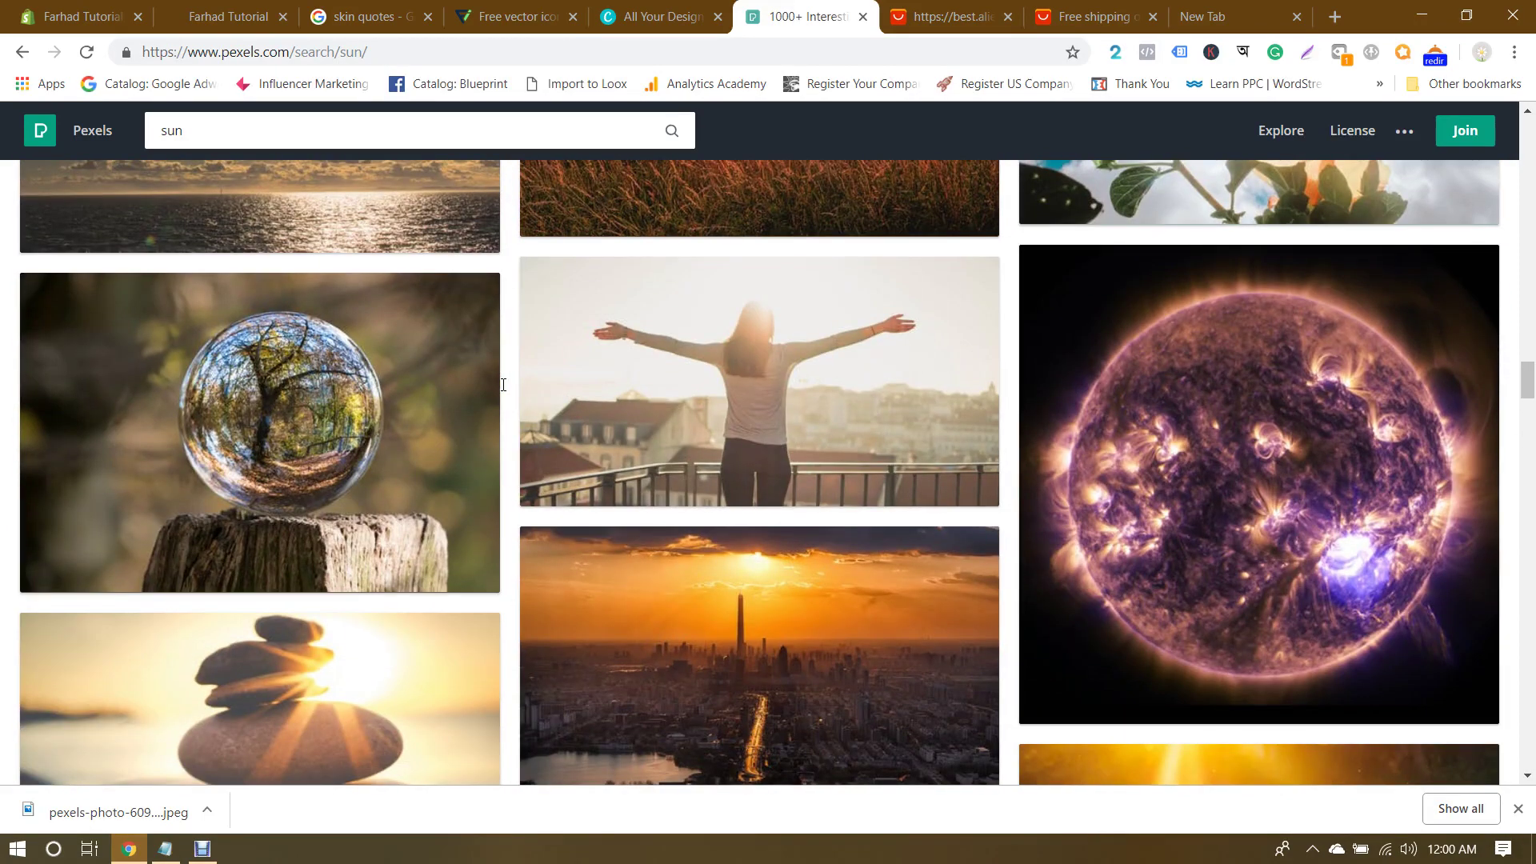
scroll(504, 385, down, 5)
scroll(503, 384, down, 1)
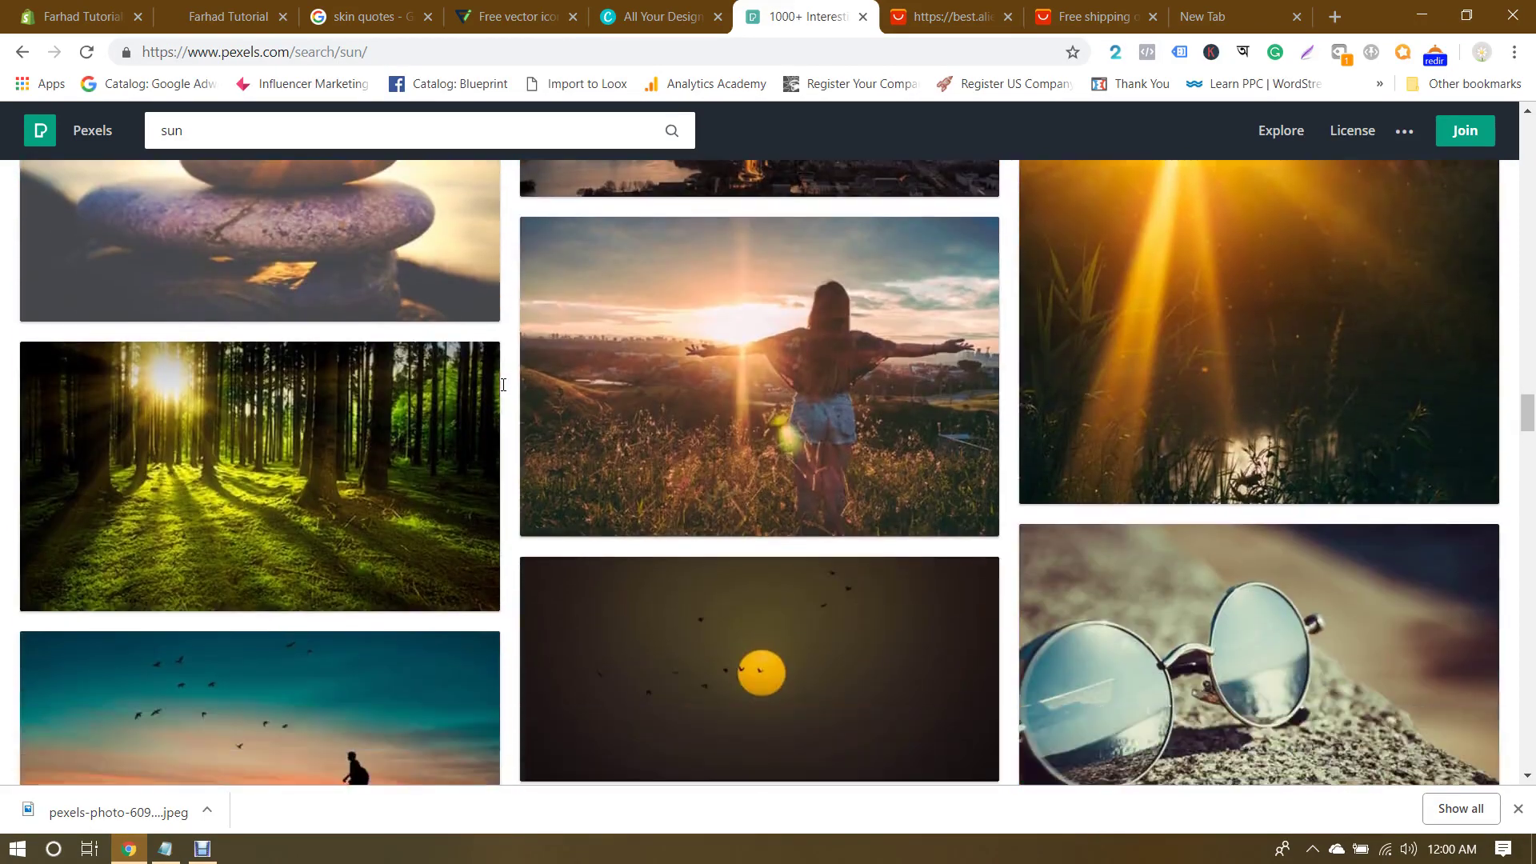
click(786, 334)
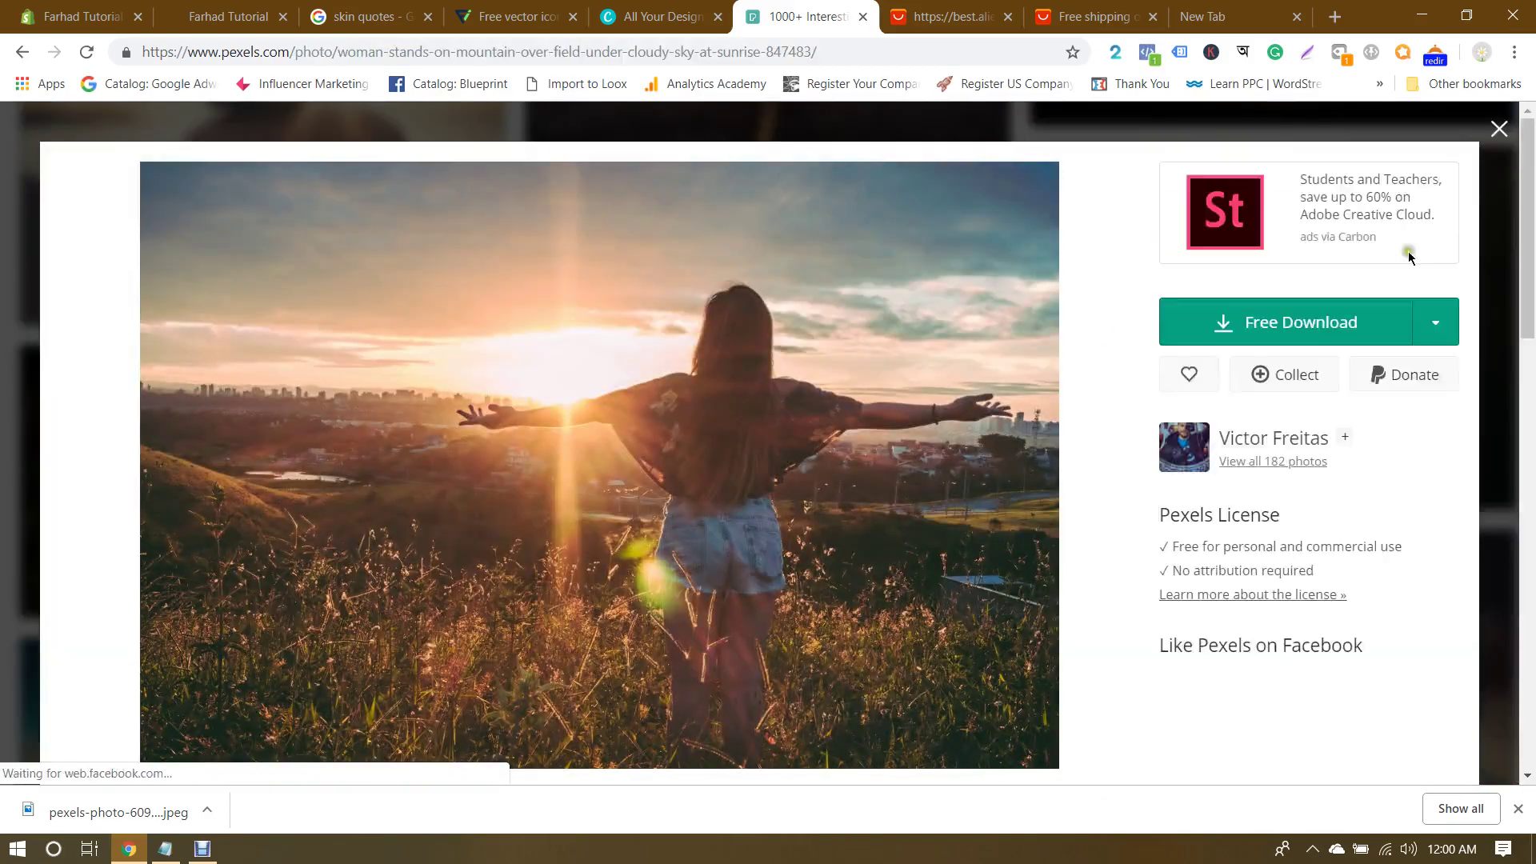
Step: Download that photo at the custom 478 × 573 size and close the preview
click(1435, 321)
click(1259, 552)
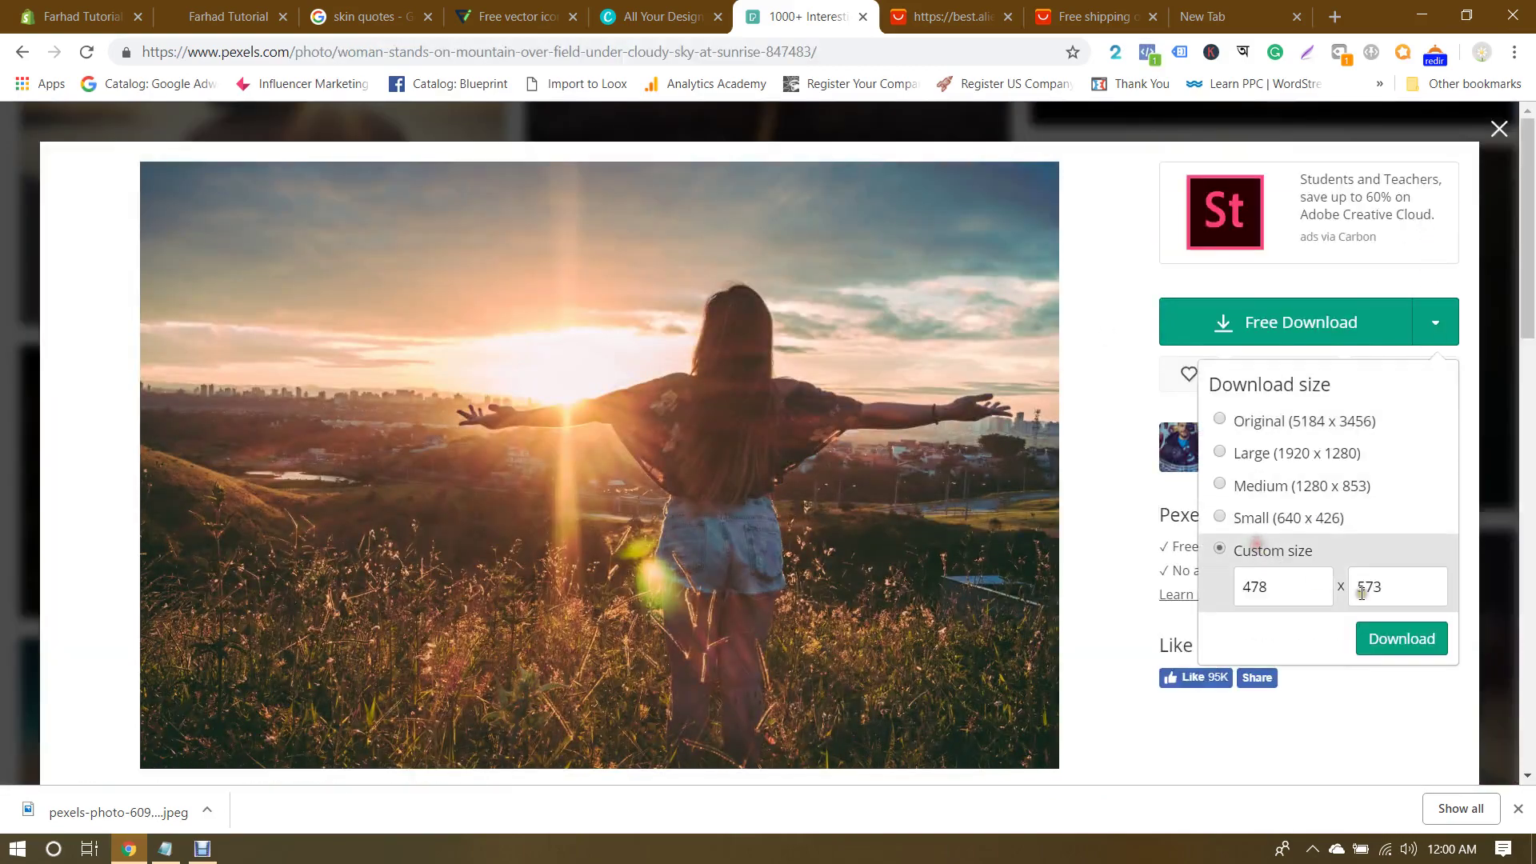
click(1402, 644)
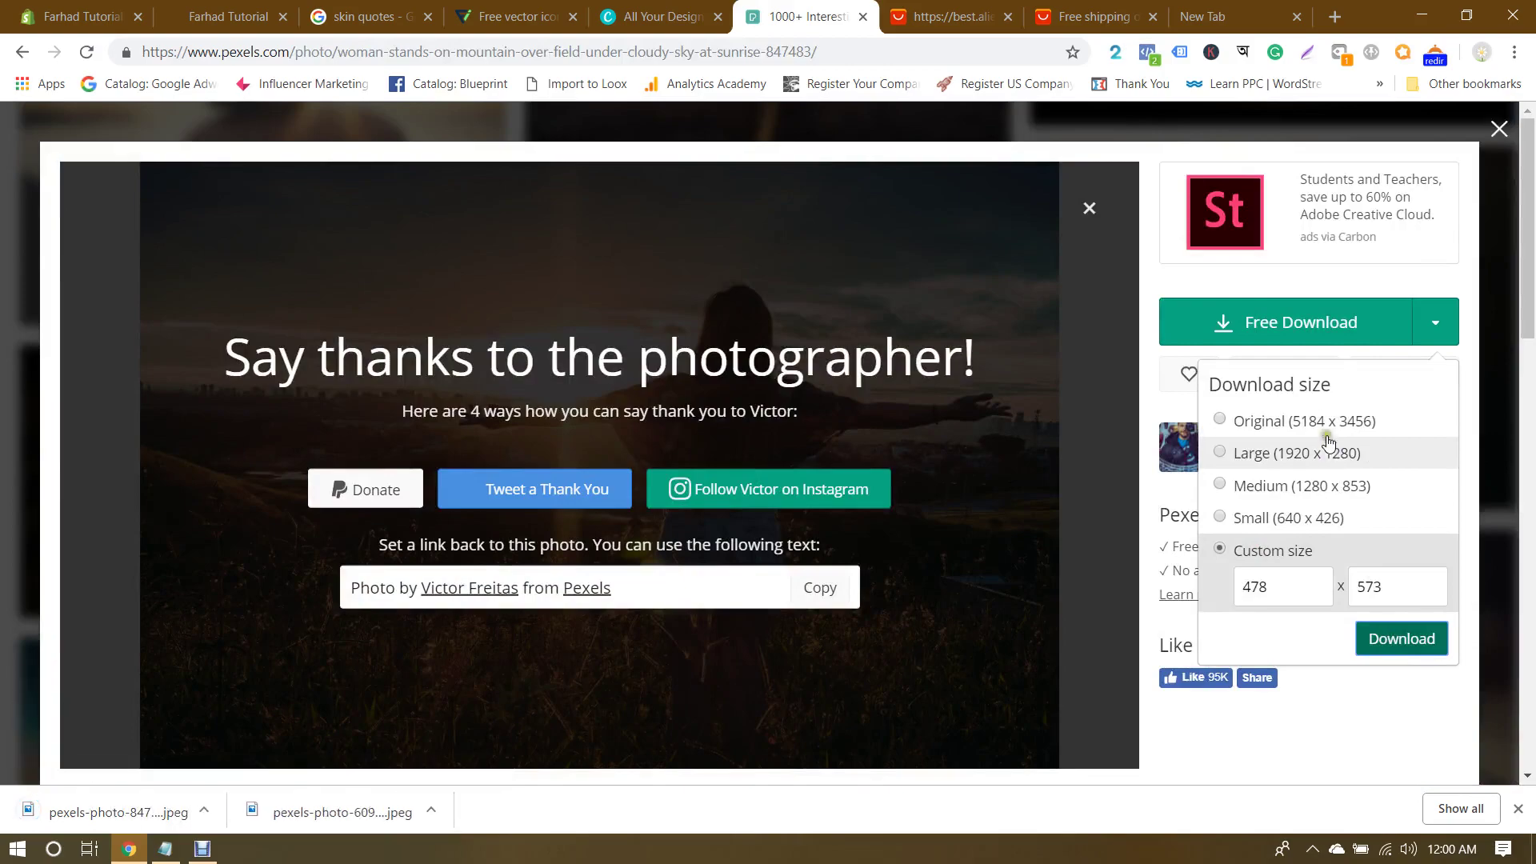
click(1499, 129)
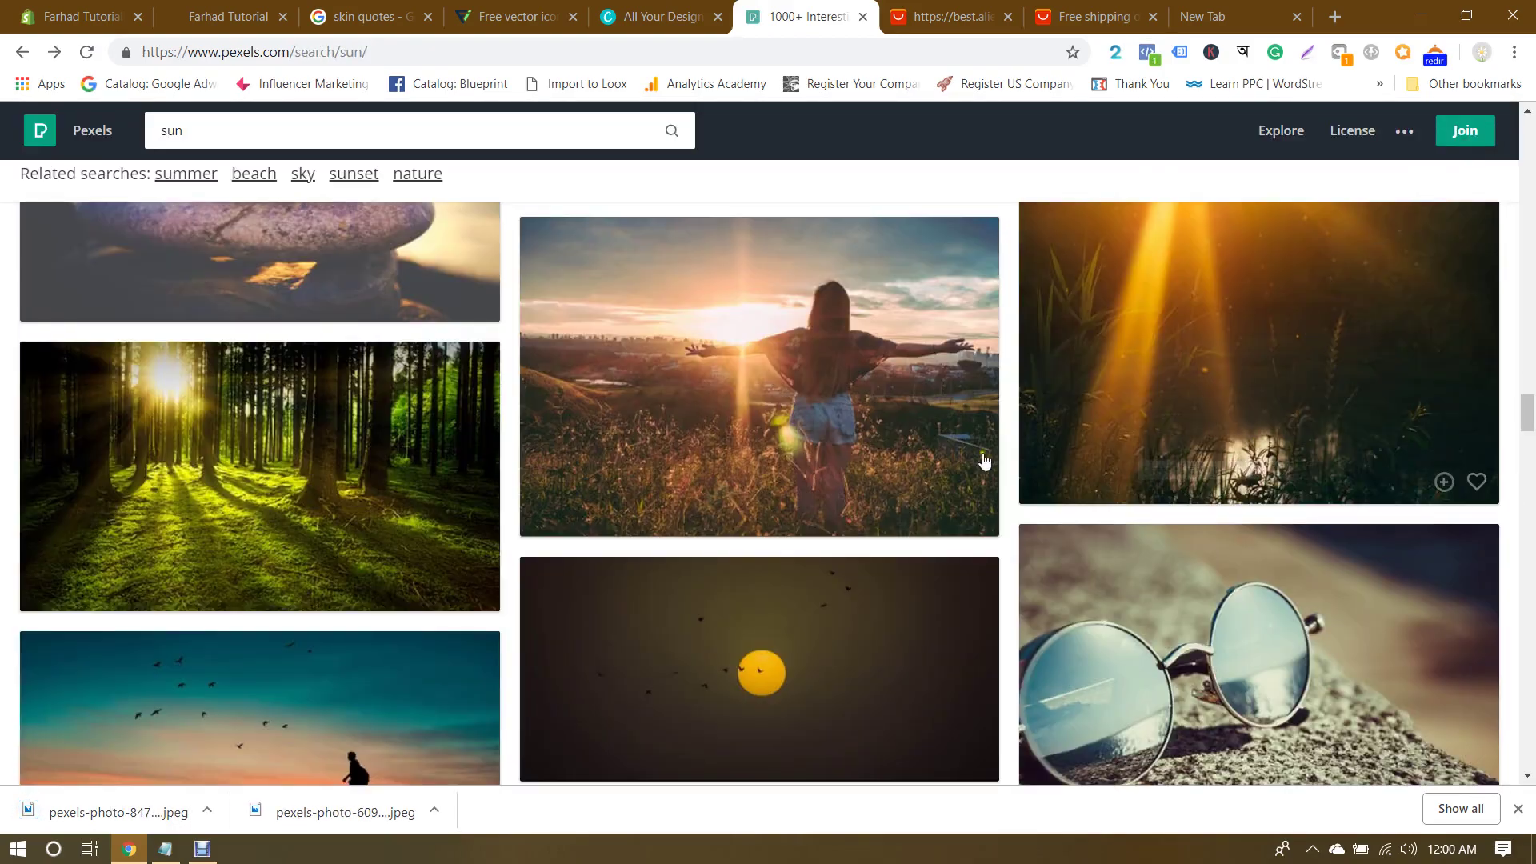
scroll(984, 461, down, 15)
scroll(985, 462, up, 15)
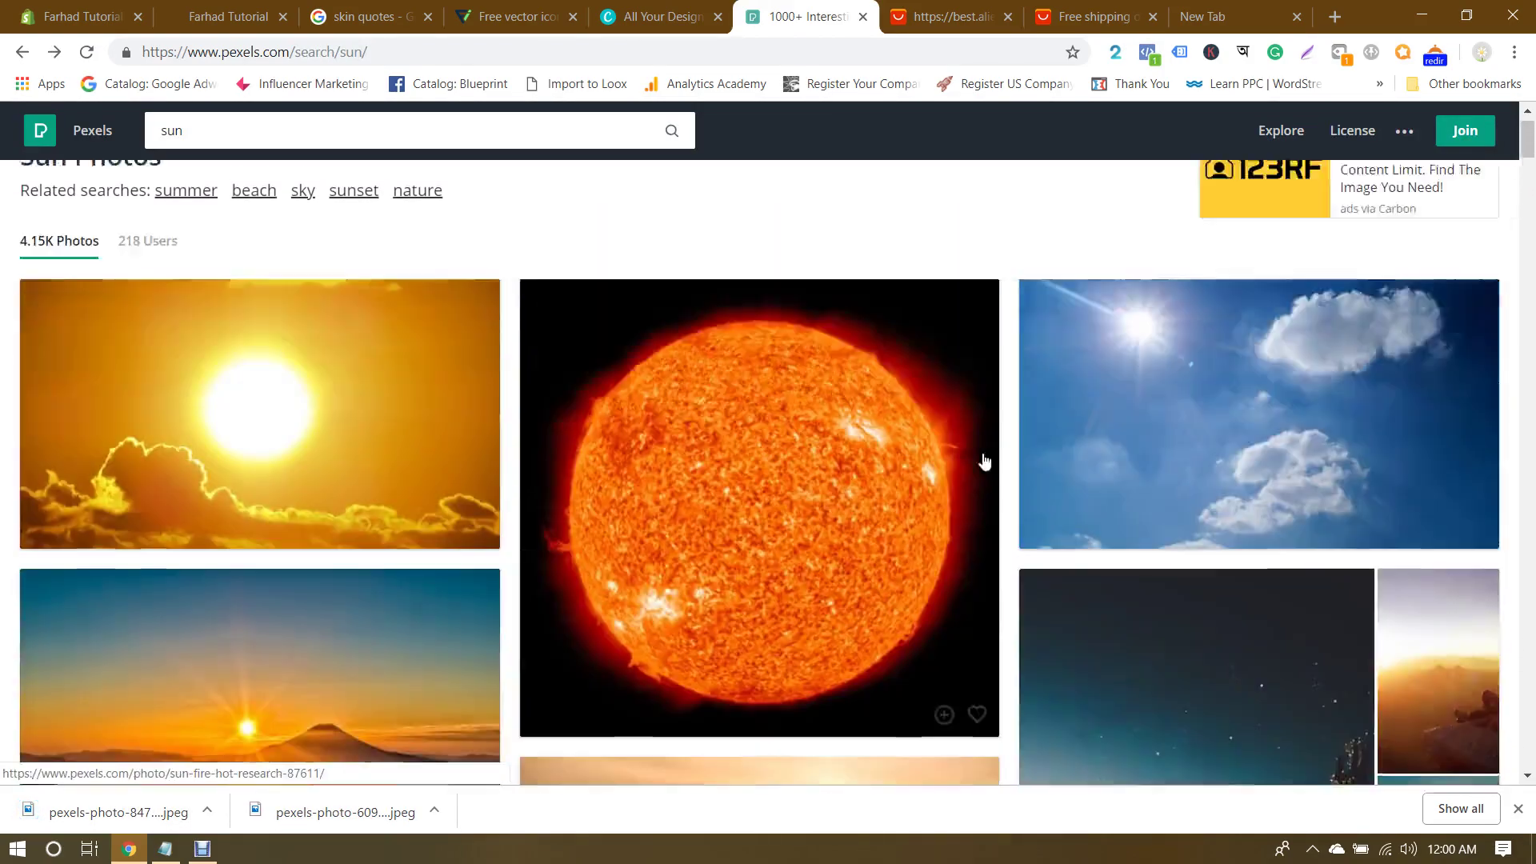
Step: Replace the search with 'oil' and open the olive oil pouring photo
double_click(219, 137)
text(oil)
key(Return)
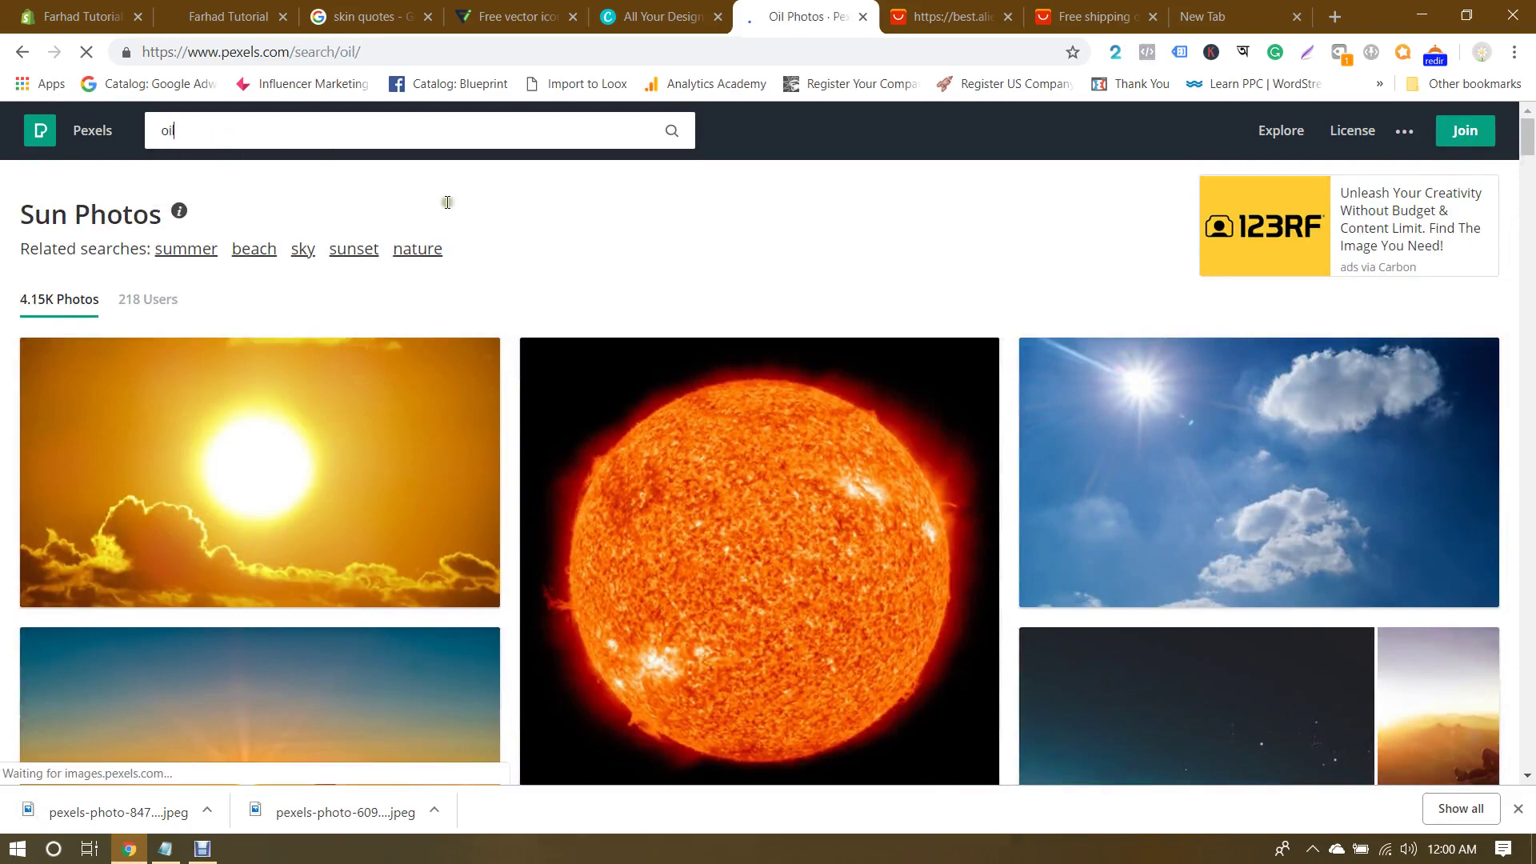
scroll(544, 209, down, 1)
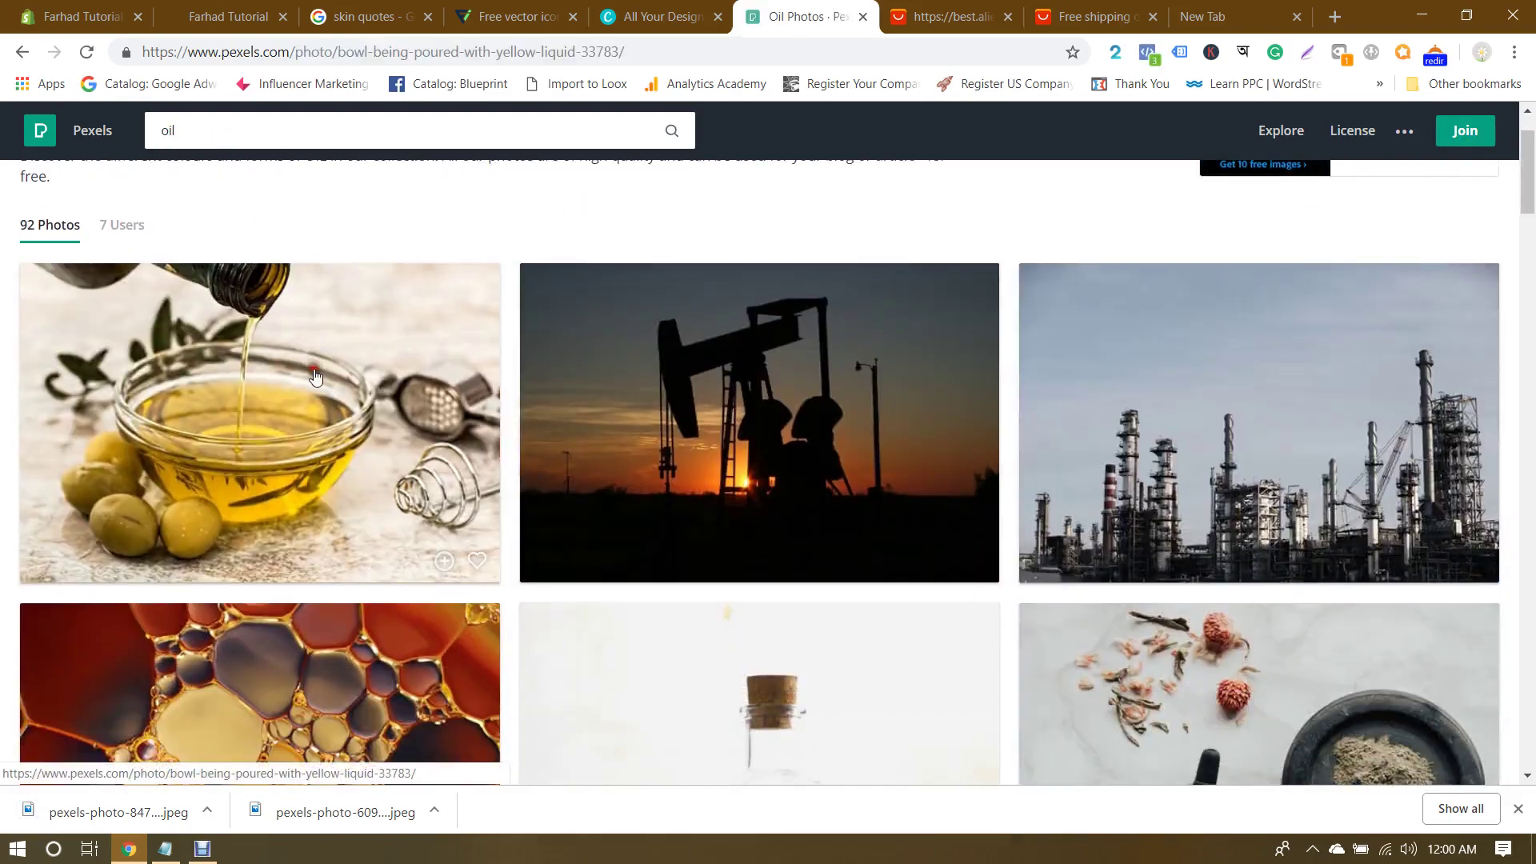
click(315, 375)
Step: Download the olive oil photo at 478 × 573, close the preview, and return to Shopify
click(1439, 328)
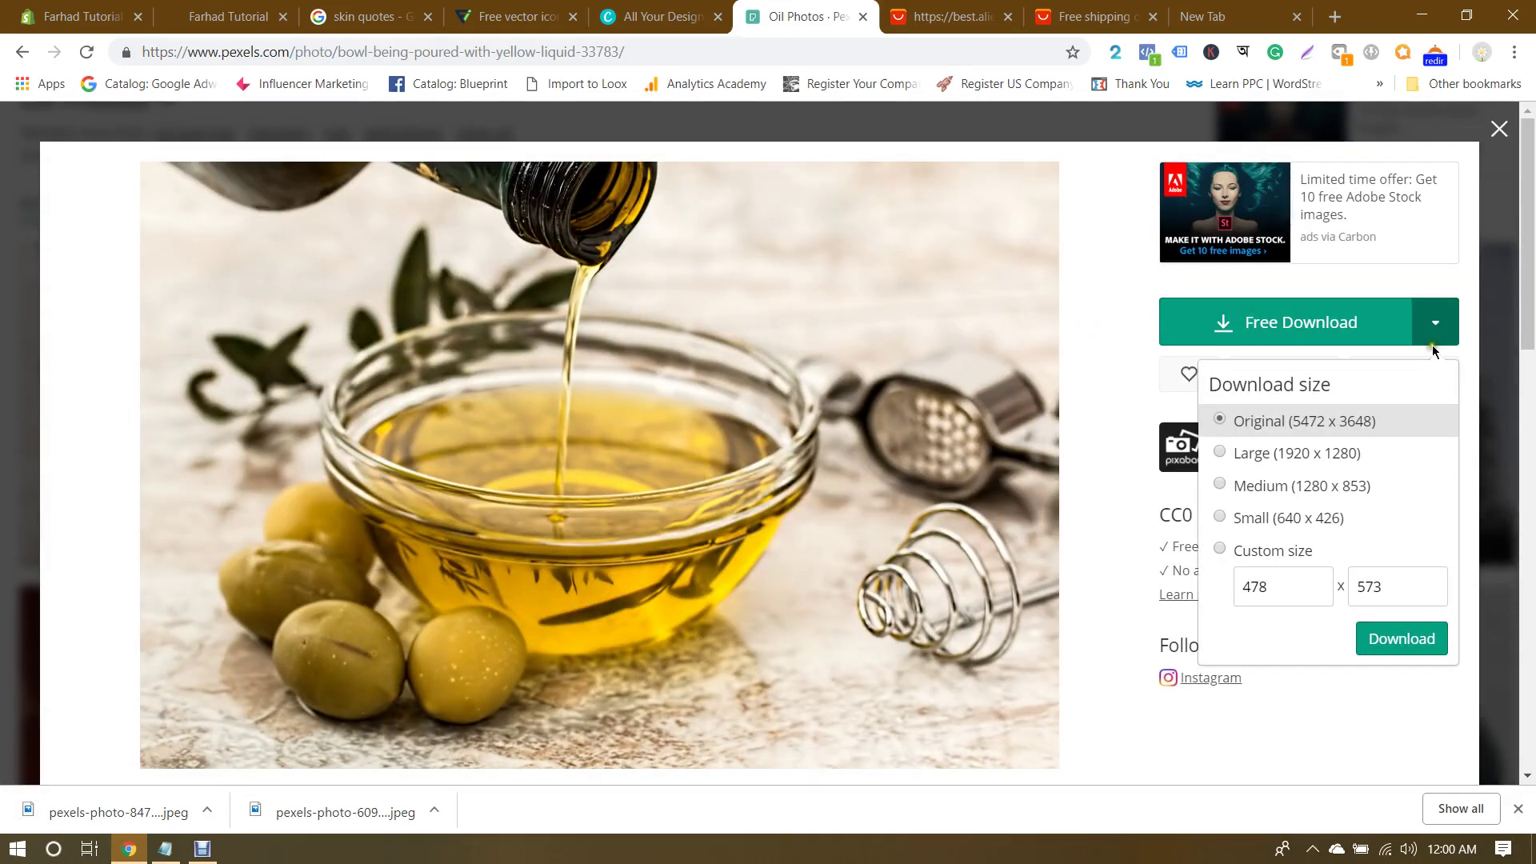
click(1268, 557)
click(1400, 638)
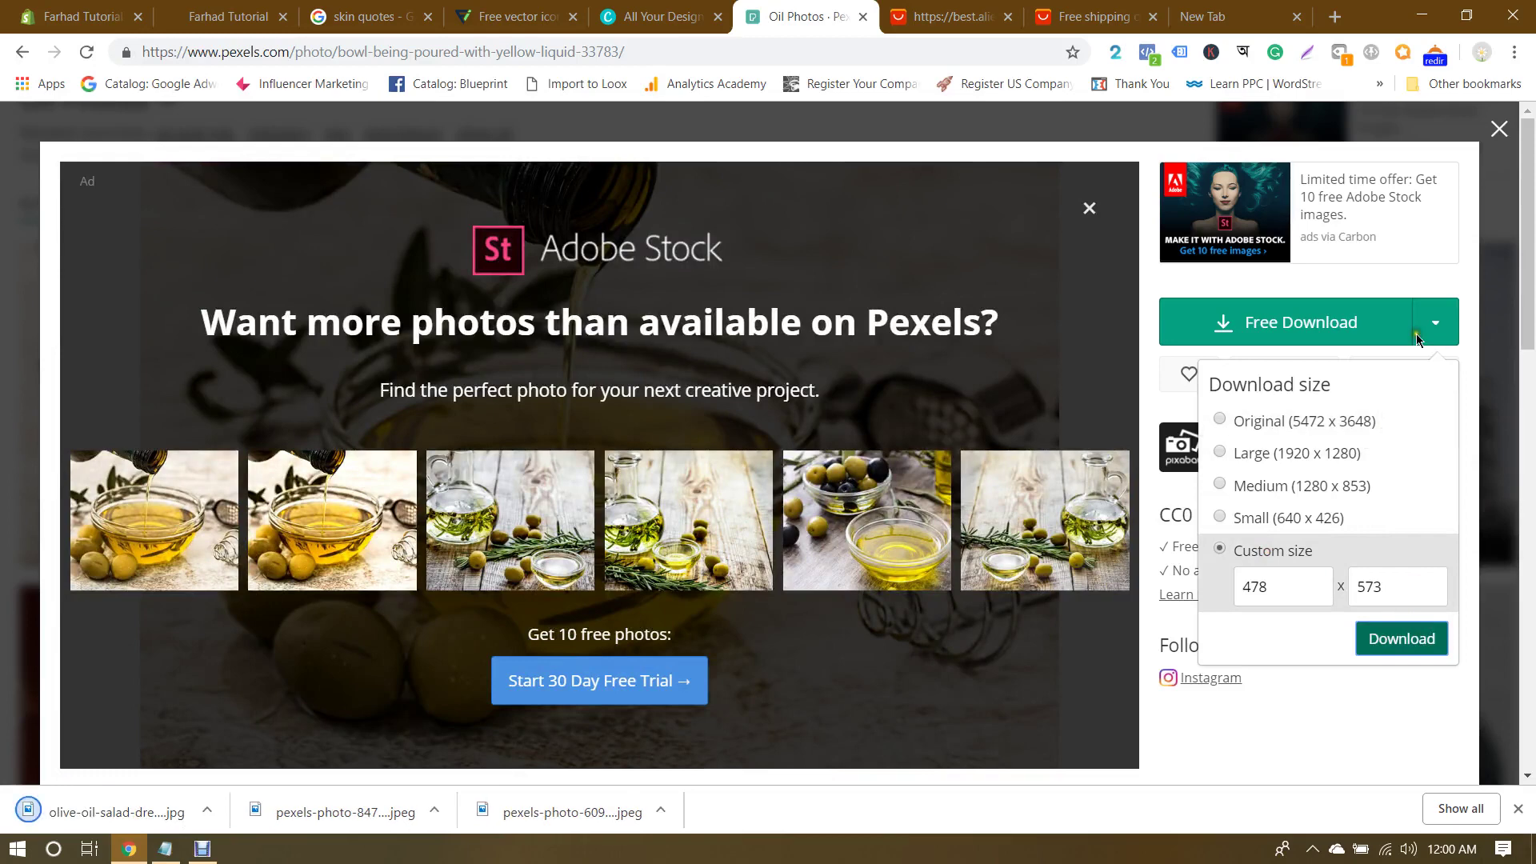
click(1494, 134)
click(1498, 129)
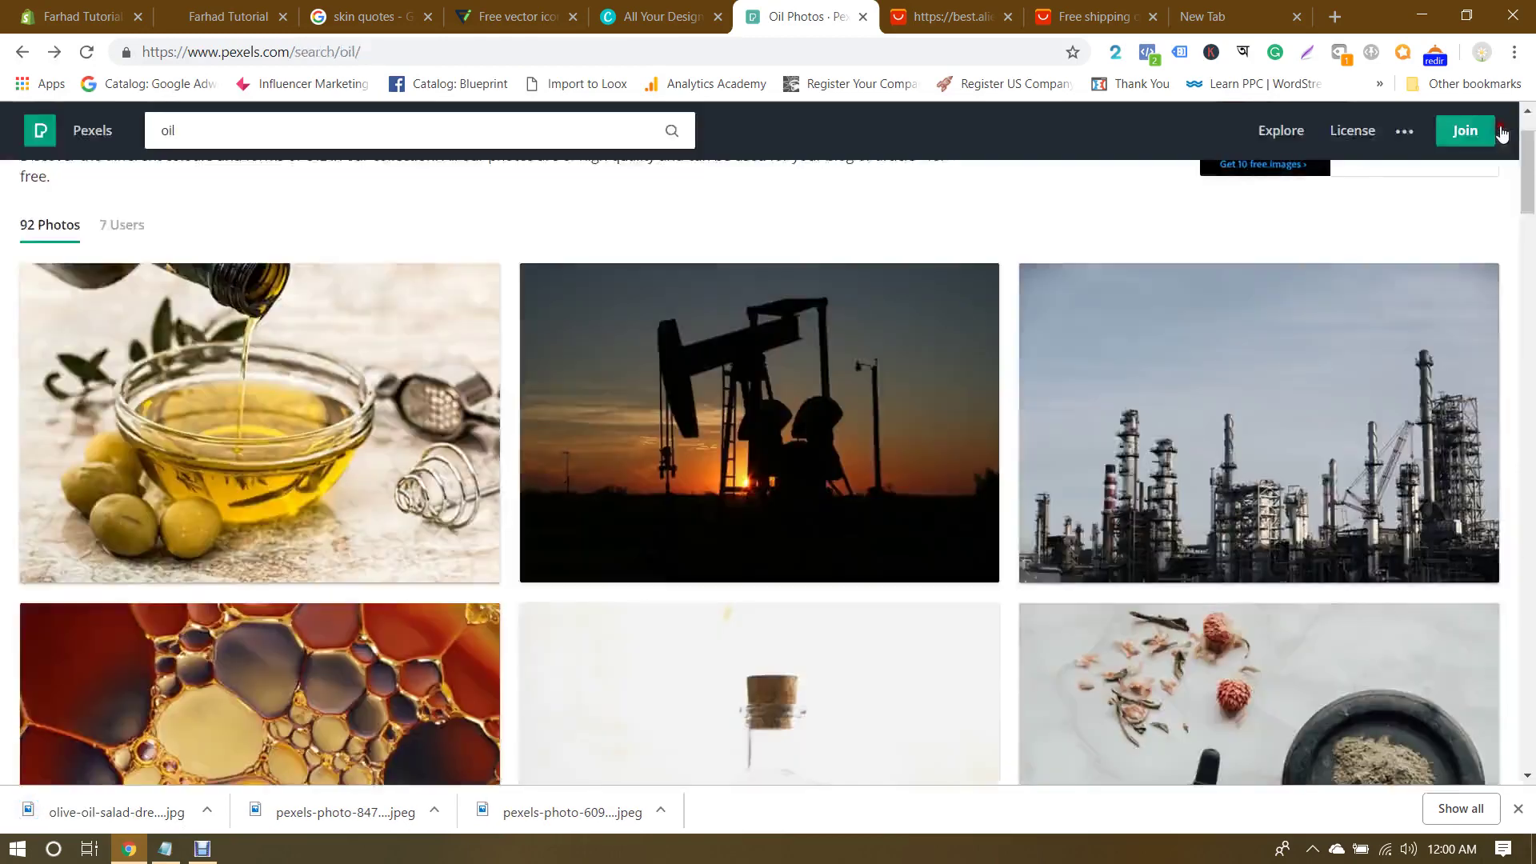
click(68, 8)
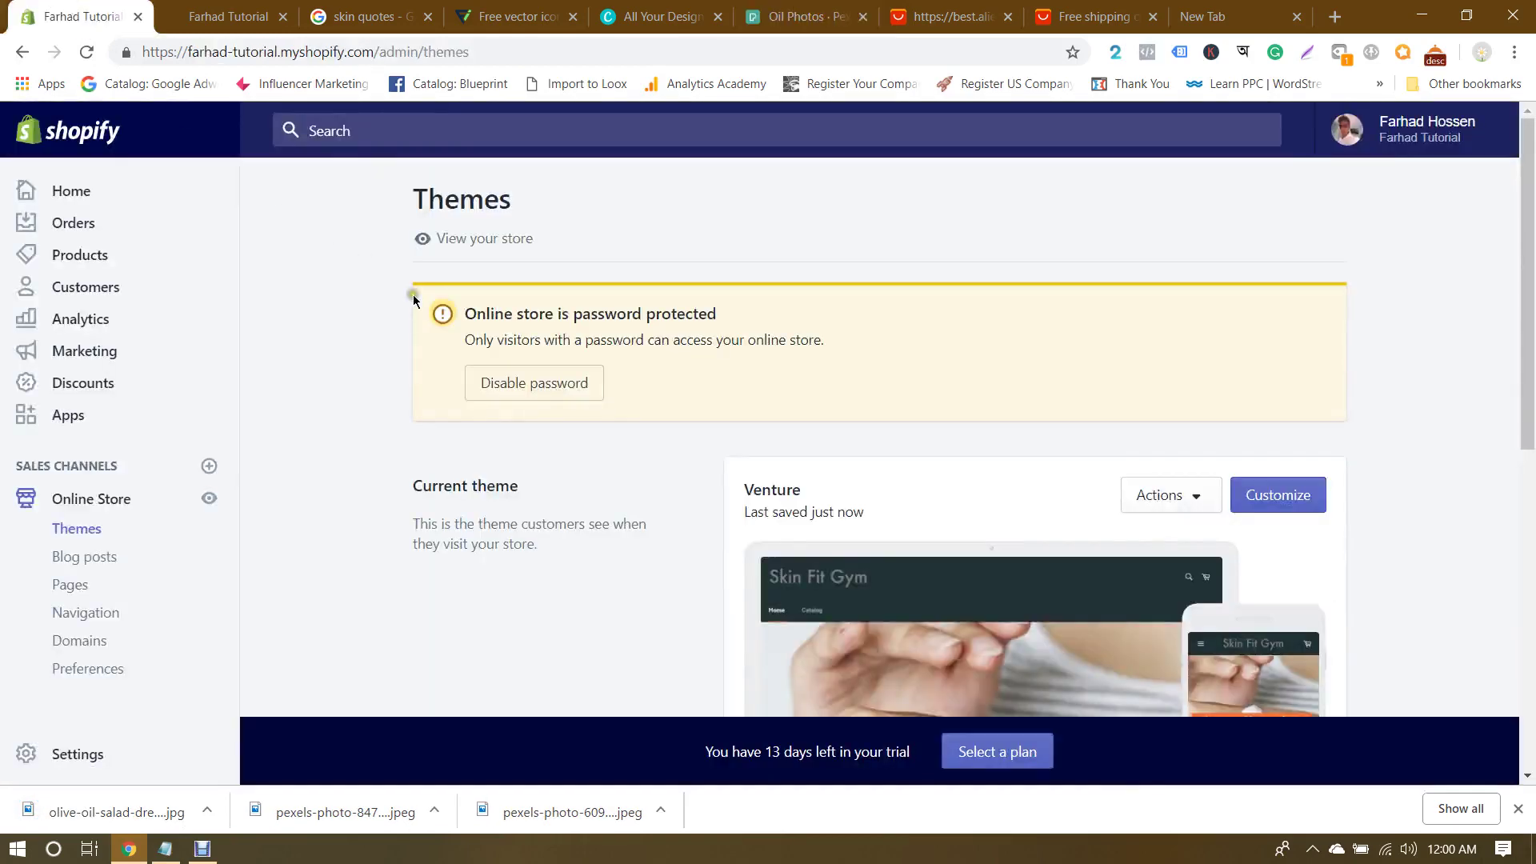
Step: Give the Essential Oil collection the downloaded olive oil photo as its image and save
click(74, 256)
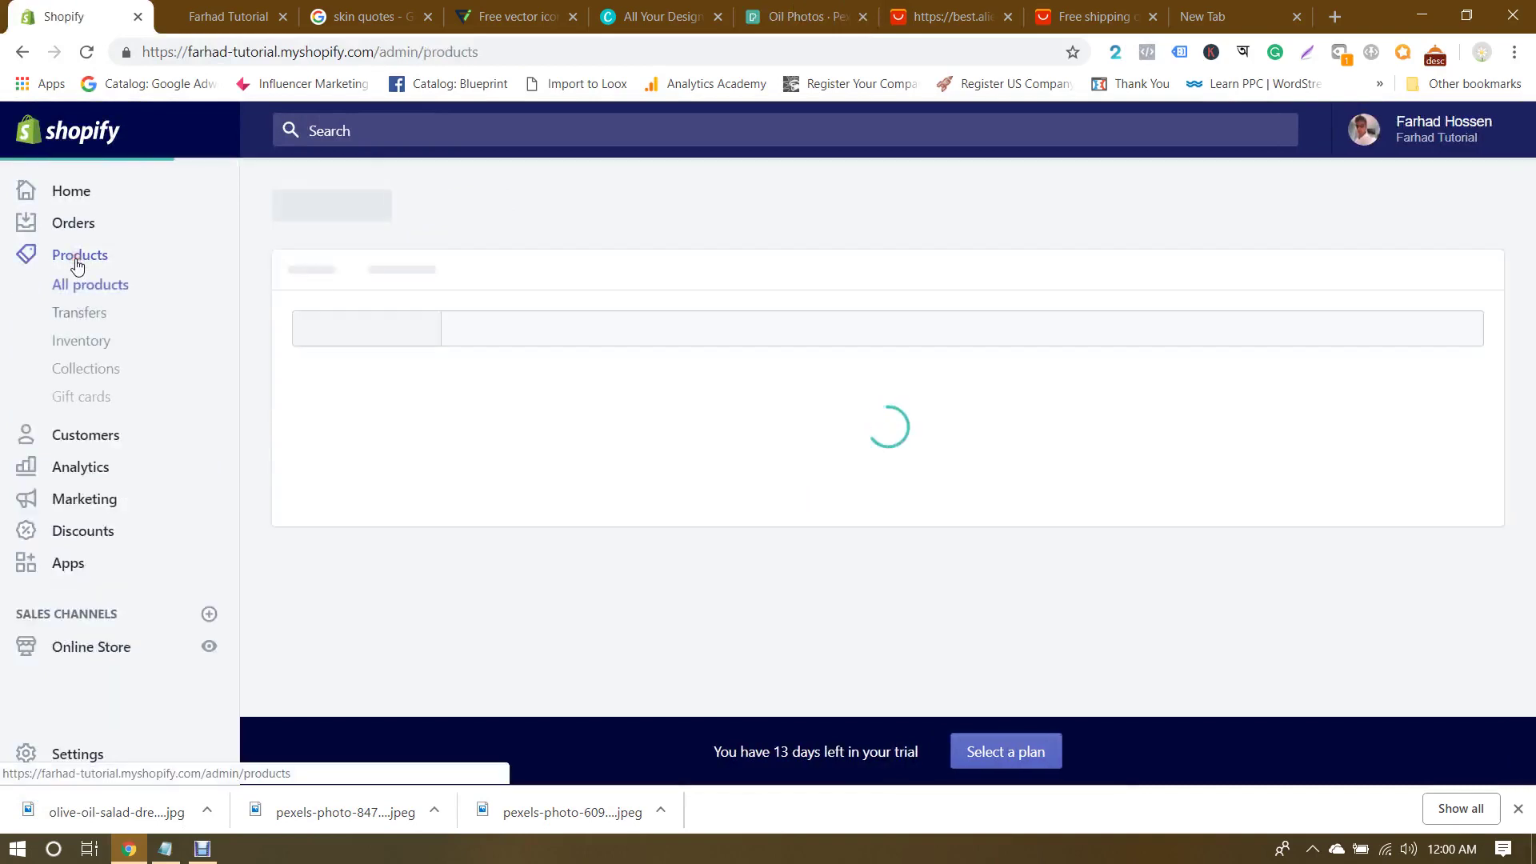
click(71, 369)
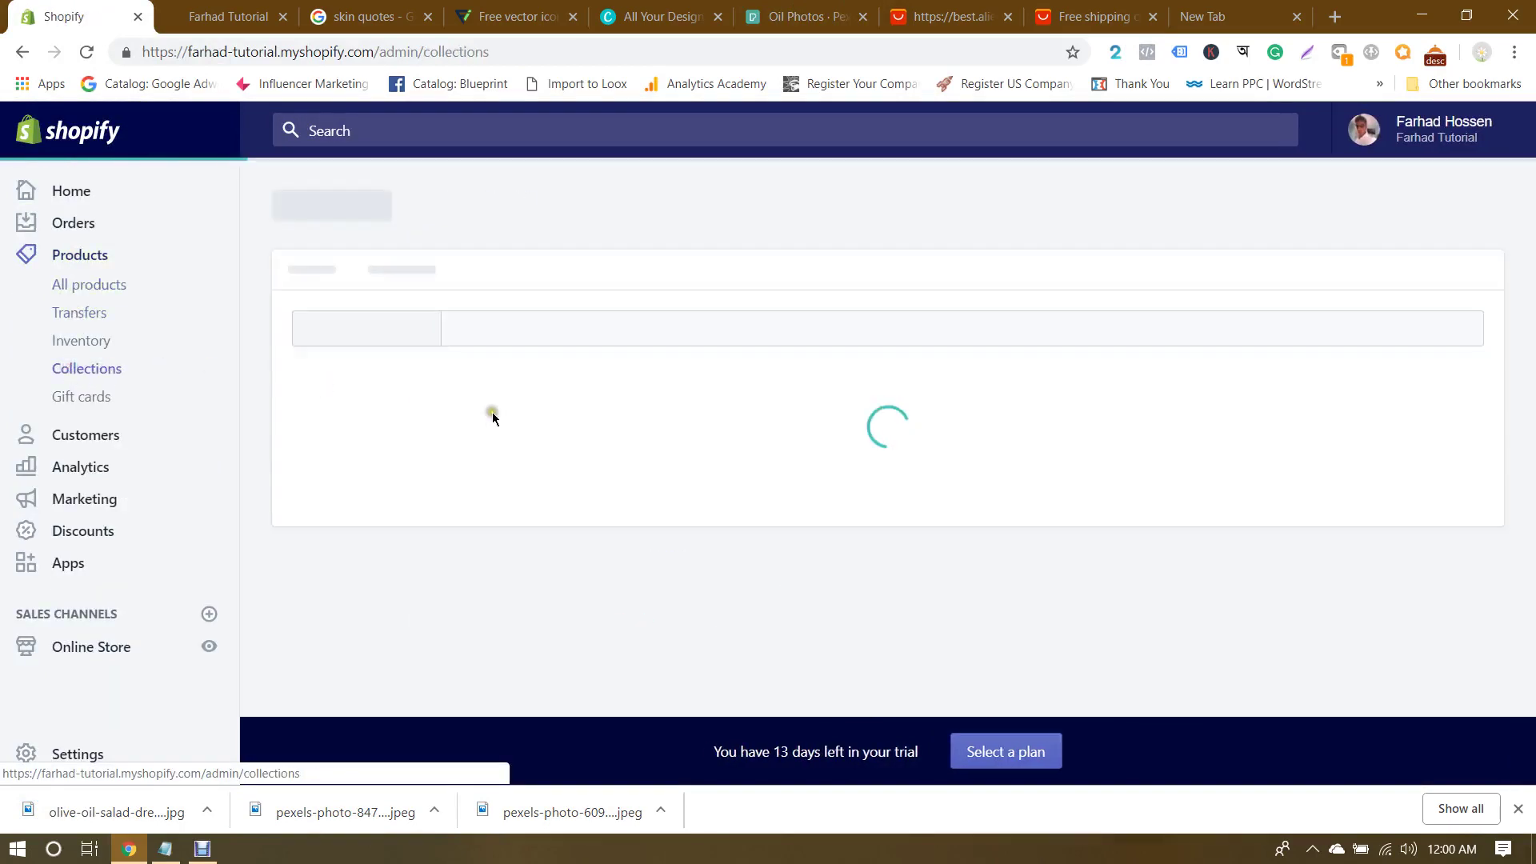
scroll(518, 441, down, 2)
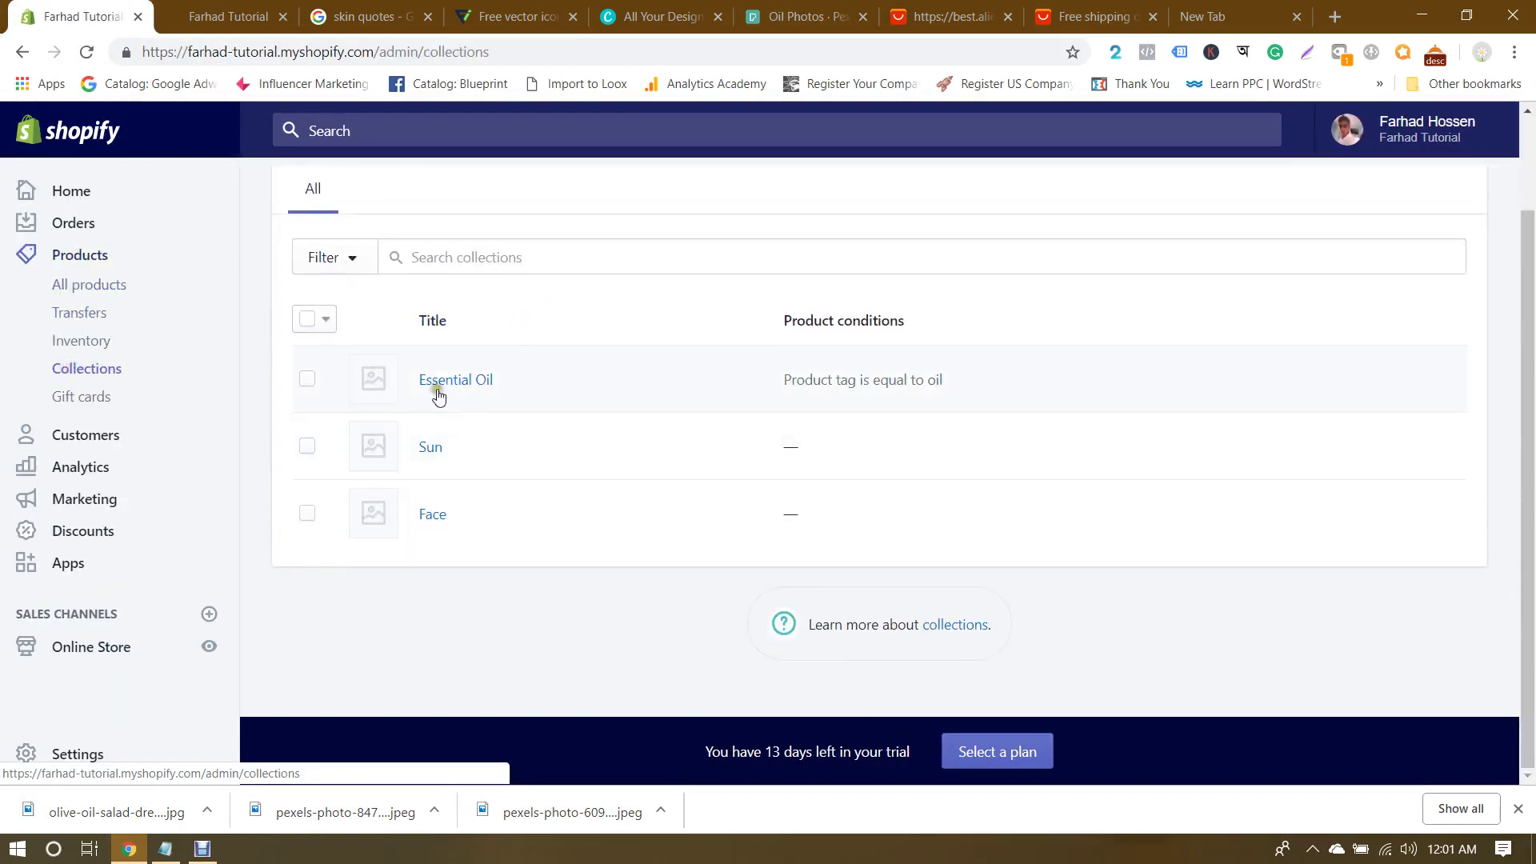
click(439, 381)
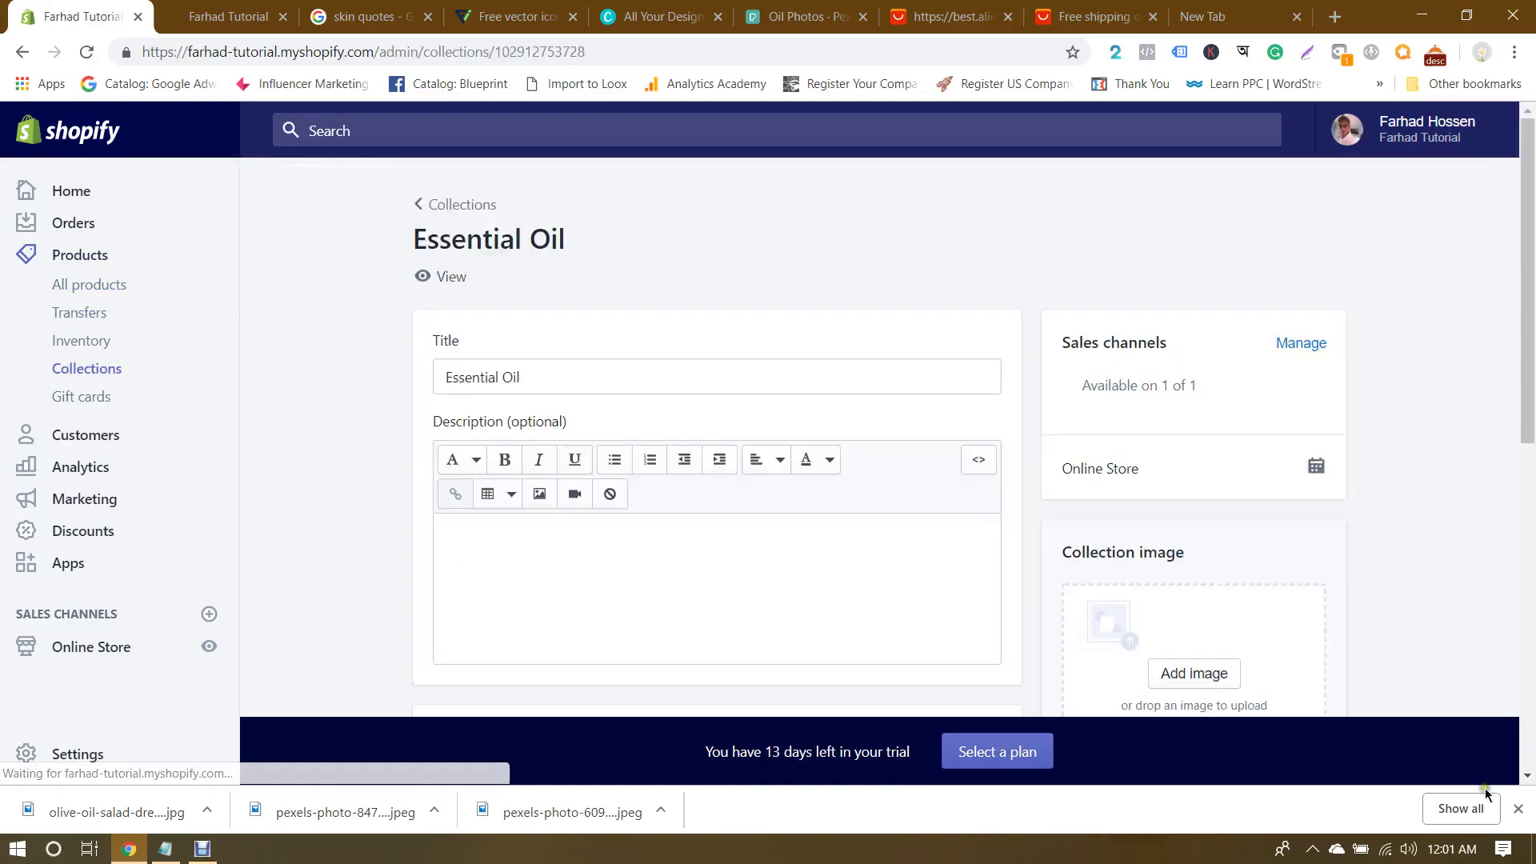
scroll(1433, 578, down, 2)
click(1194, 477)
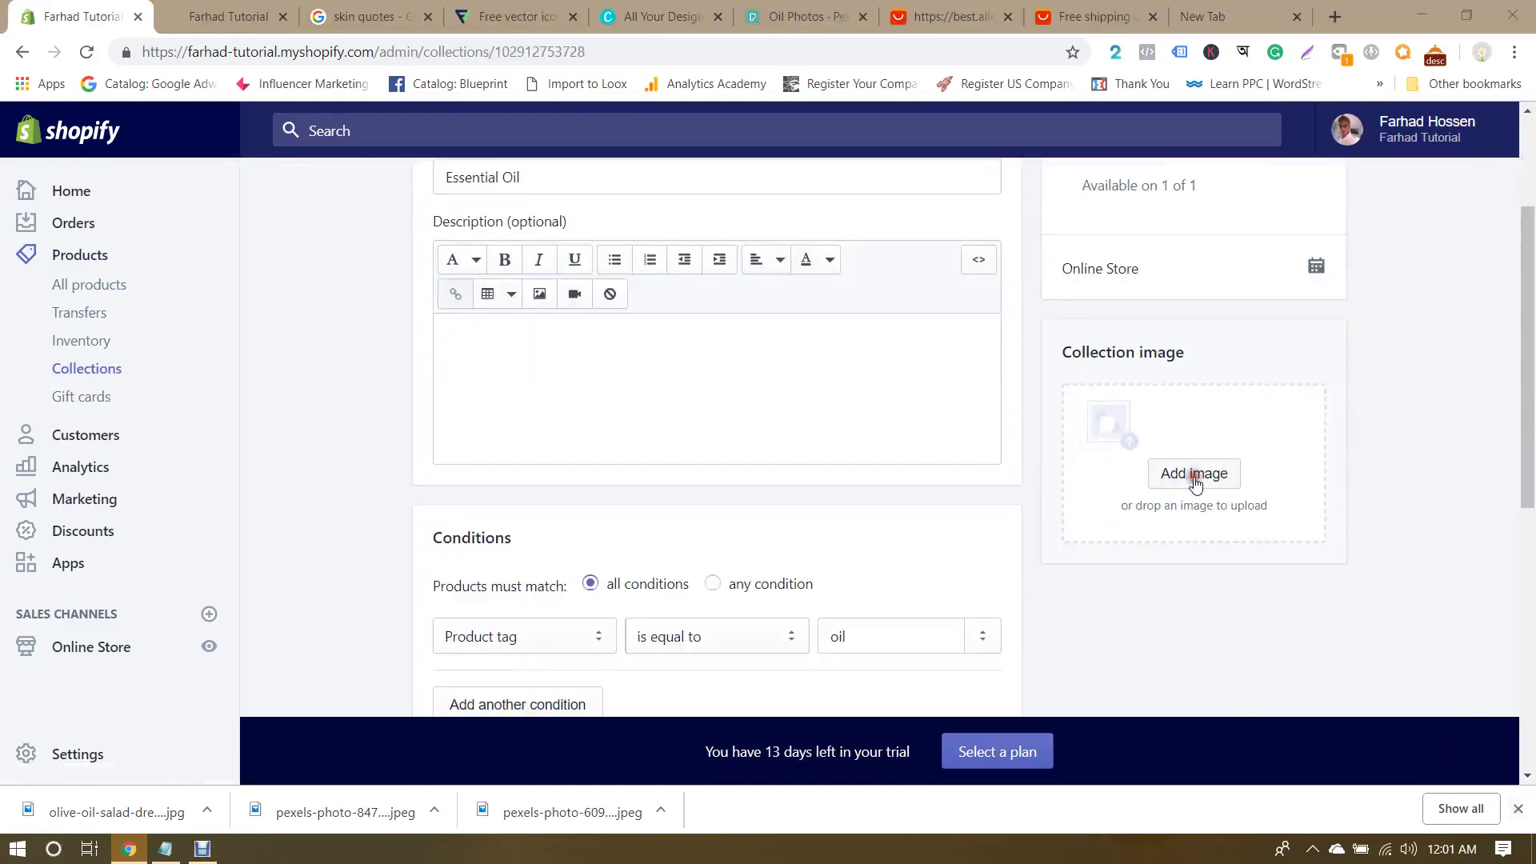
double_click(291, 244)
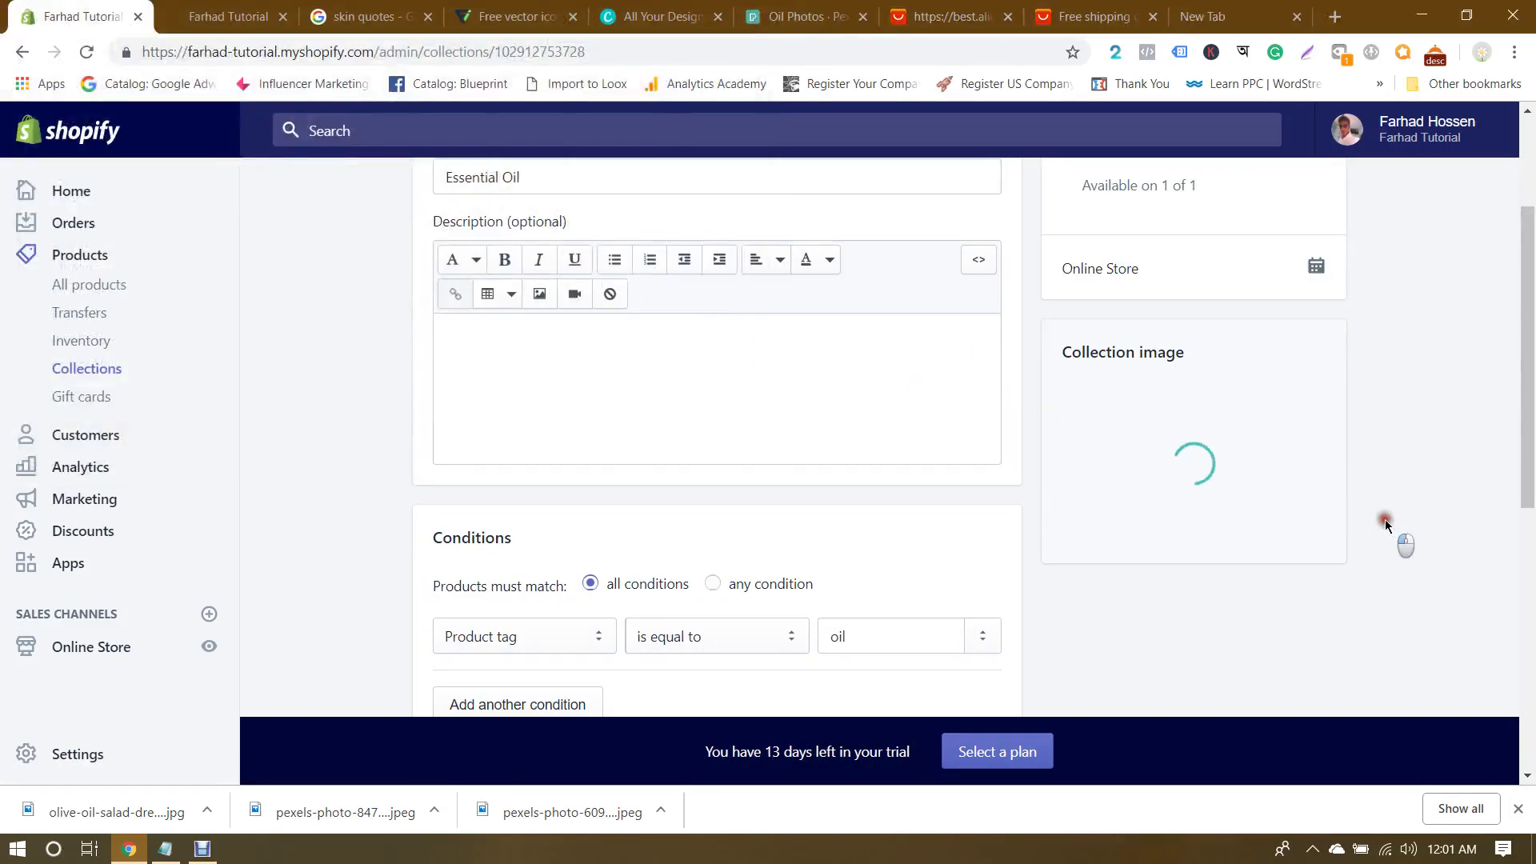
scroll(1384, 520, up, 3)
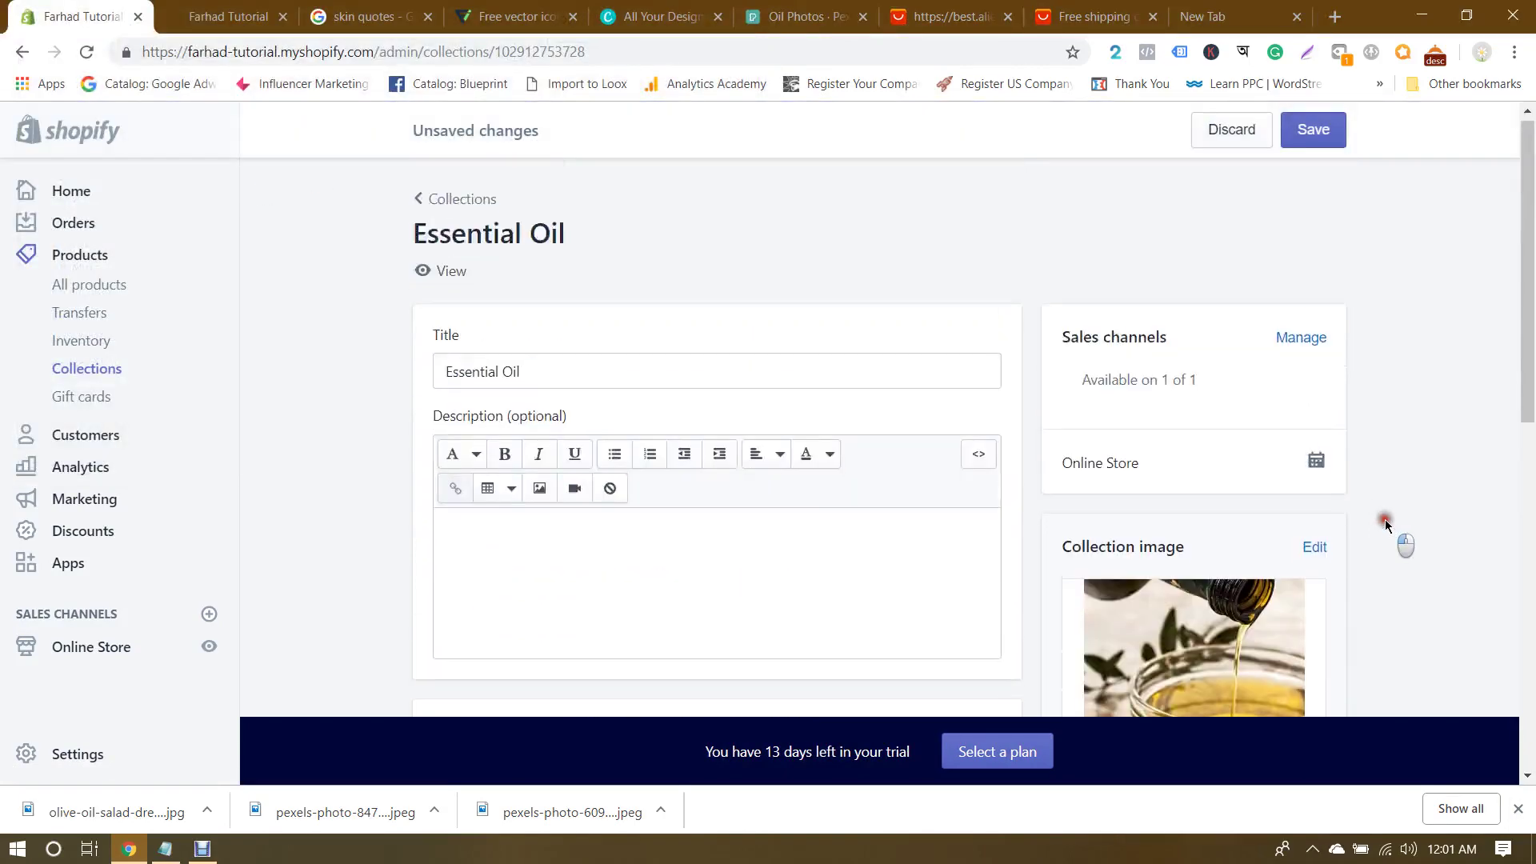
click(1314, 126)
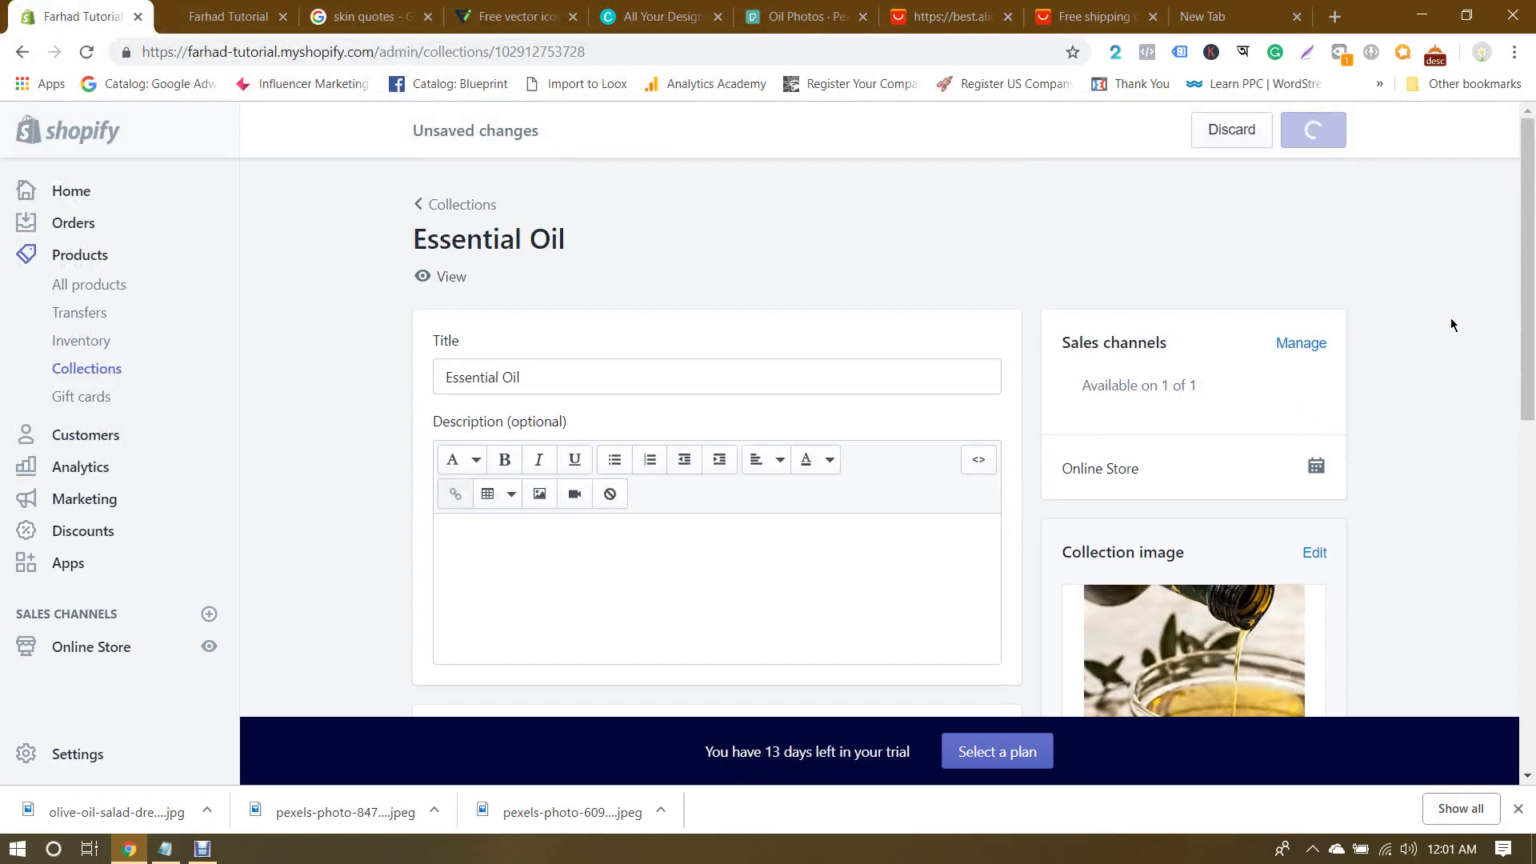
Step: Go back to the Collections list and open the Sun collection
click(472, 209)
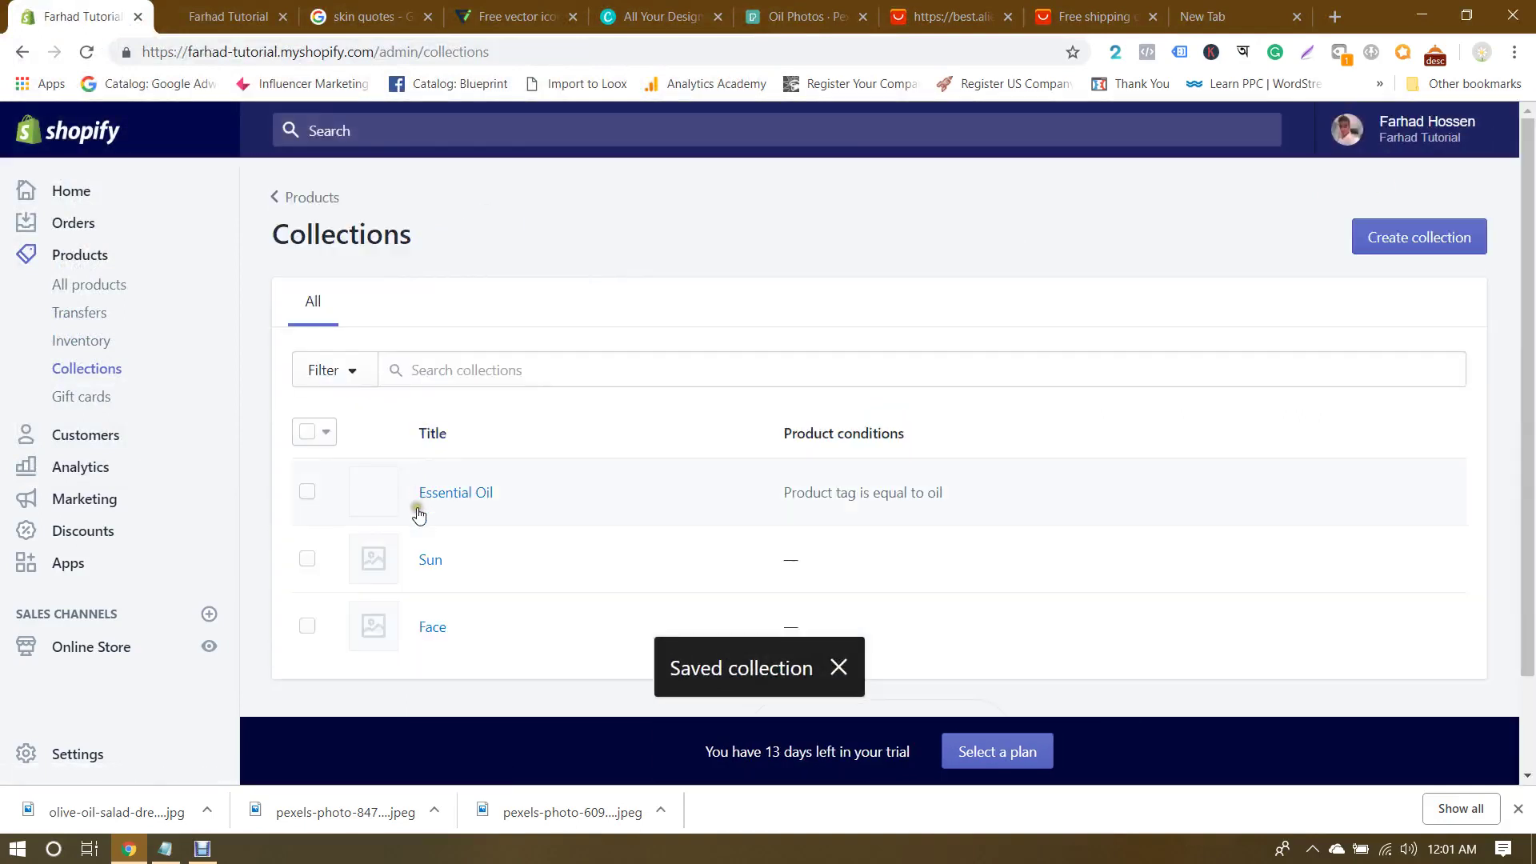
click(430, 559)
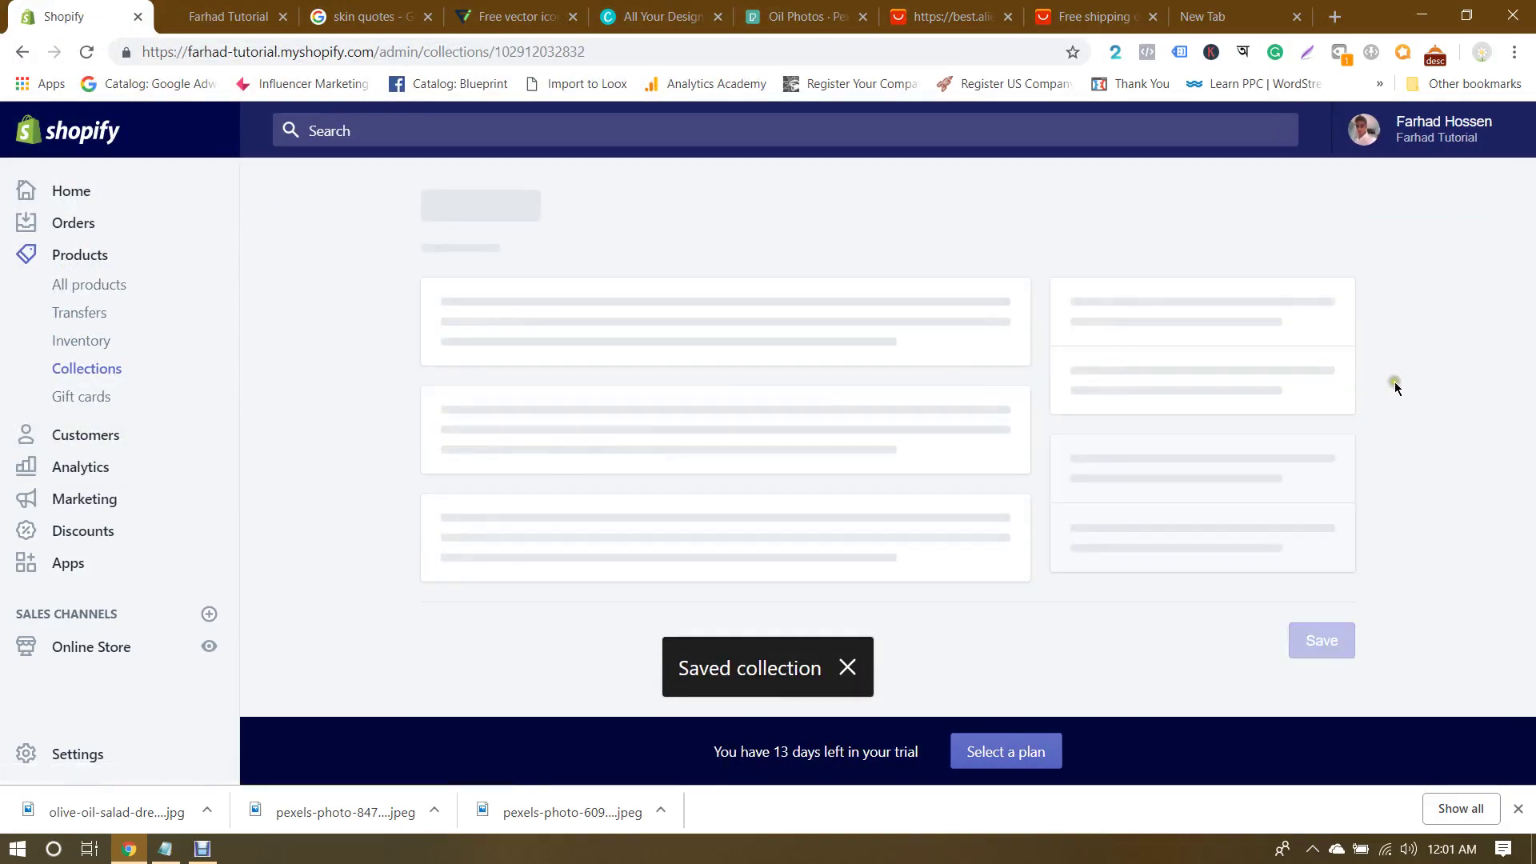
scroll(1208, 372, down, 3)
Step: Give the Sun collection the image pexels-photo-847483.jpeg and save it
click(1188, 376)
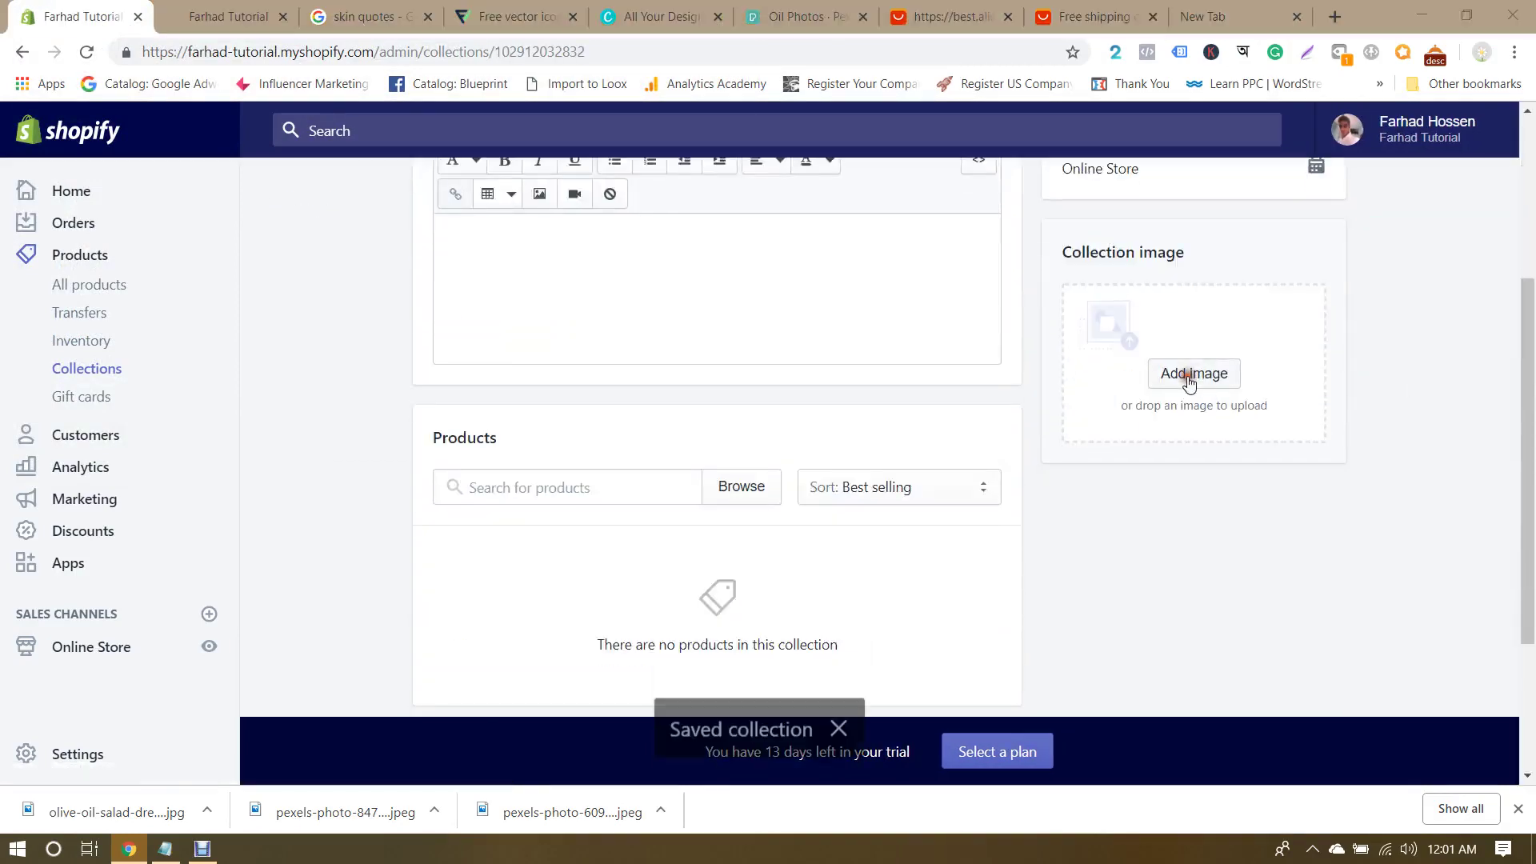
double_click(573, 157)
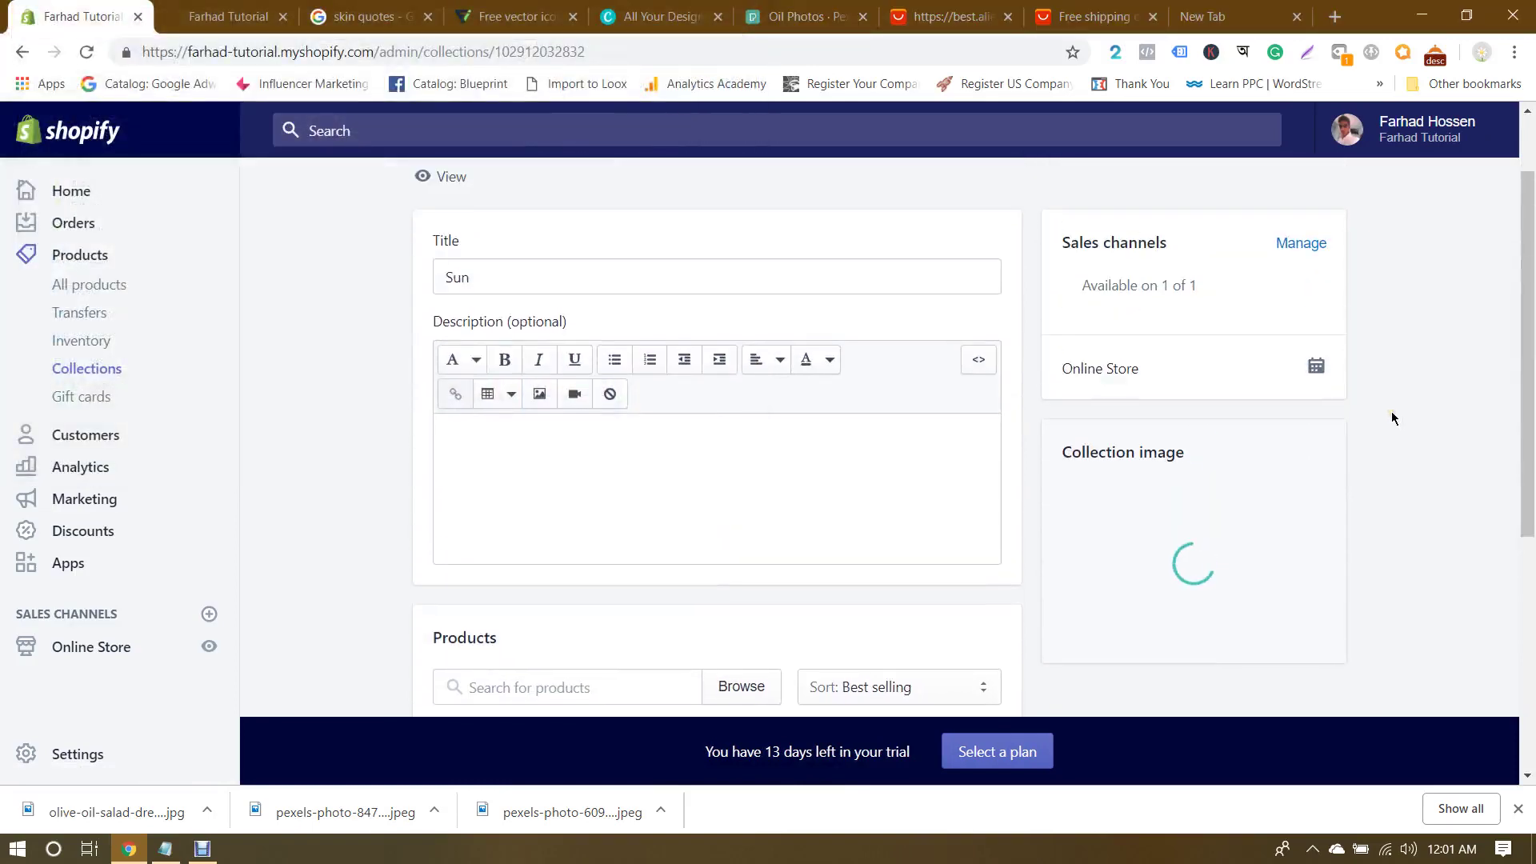
click(1315, 138)
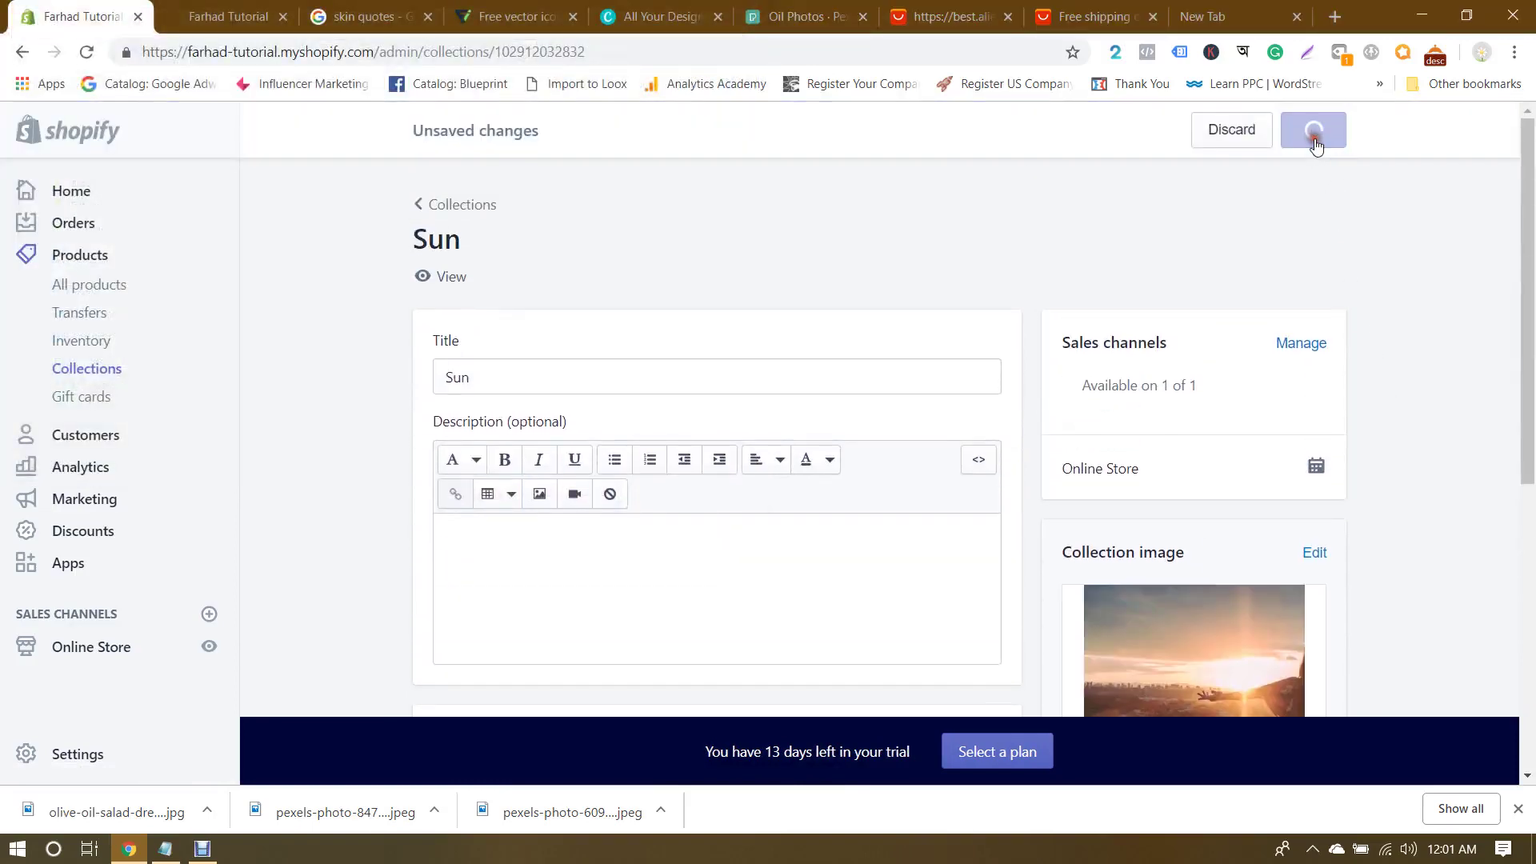
Step: Add pexels-photo-609549.jpeg as the Face collection image and save it
click(462, 204)
scroll(864, 436, down, 2)
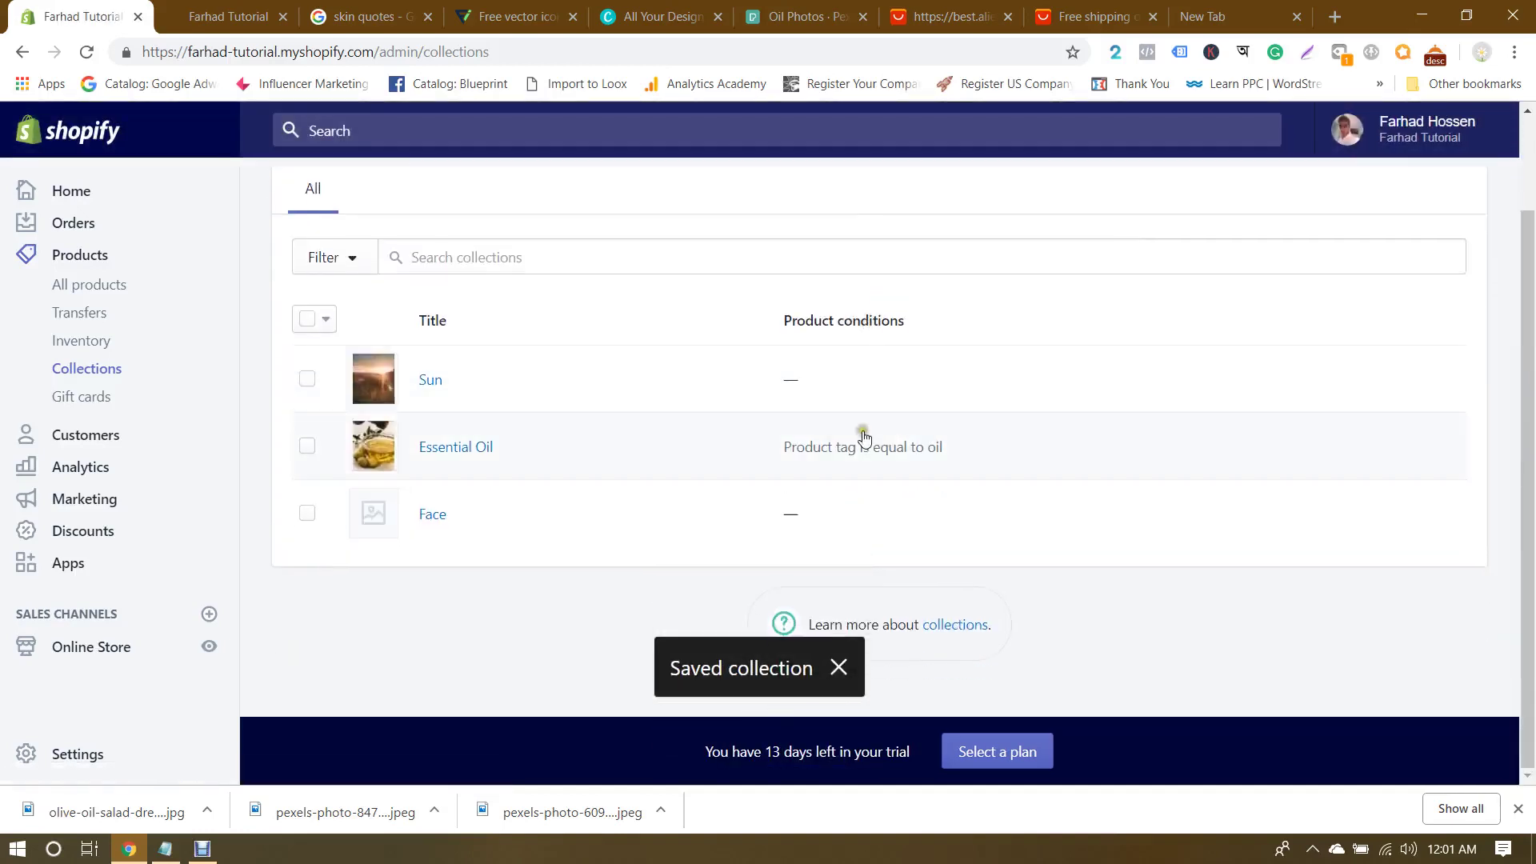
click(412, 513)
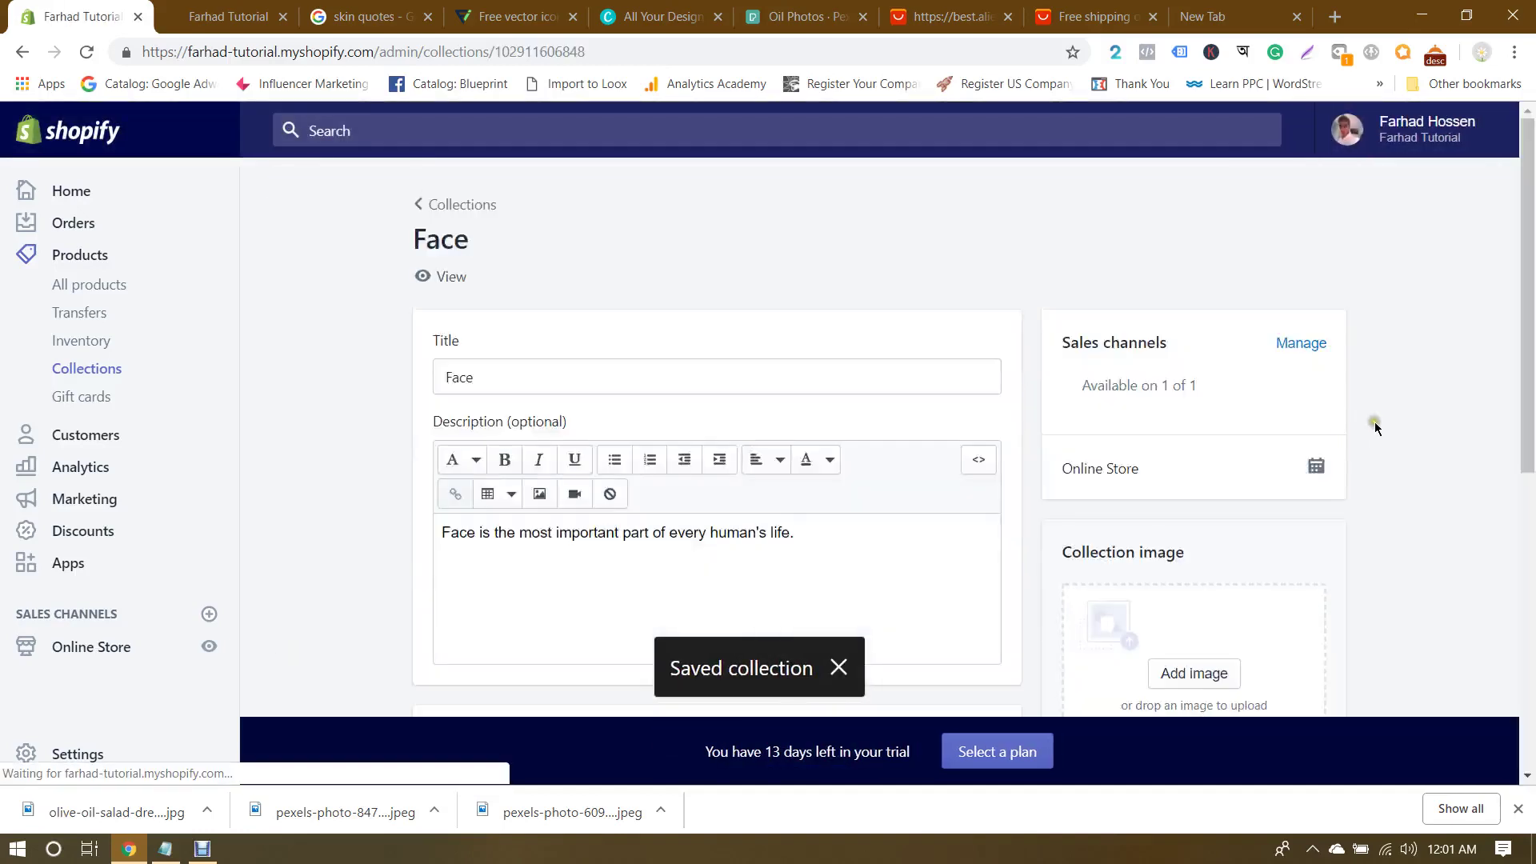
scroll(1379, 420, down, 3)
click(1198, 375)
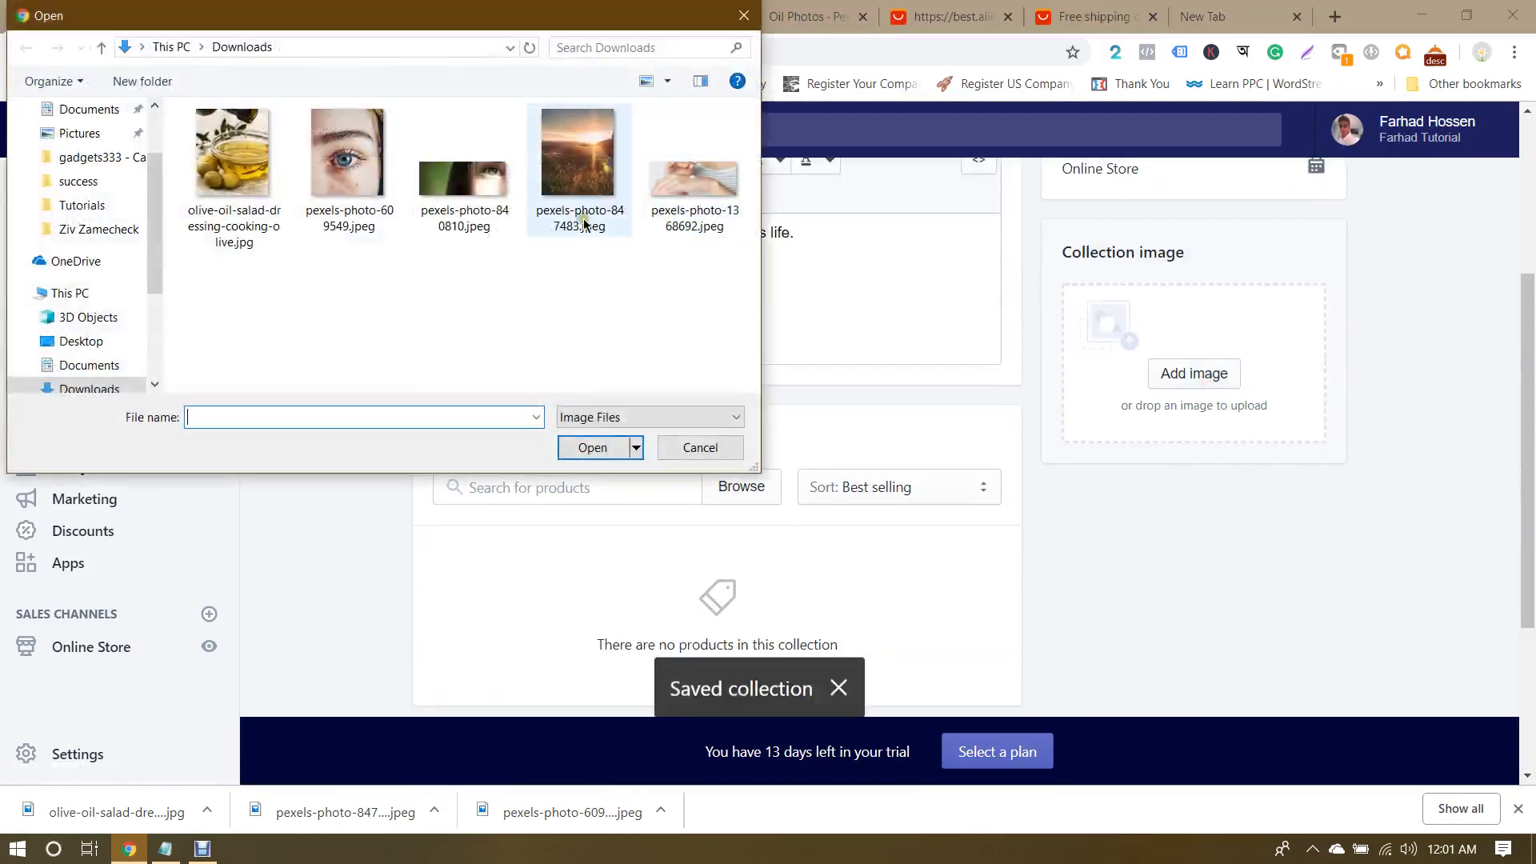
double_click(364, 159)
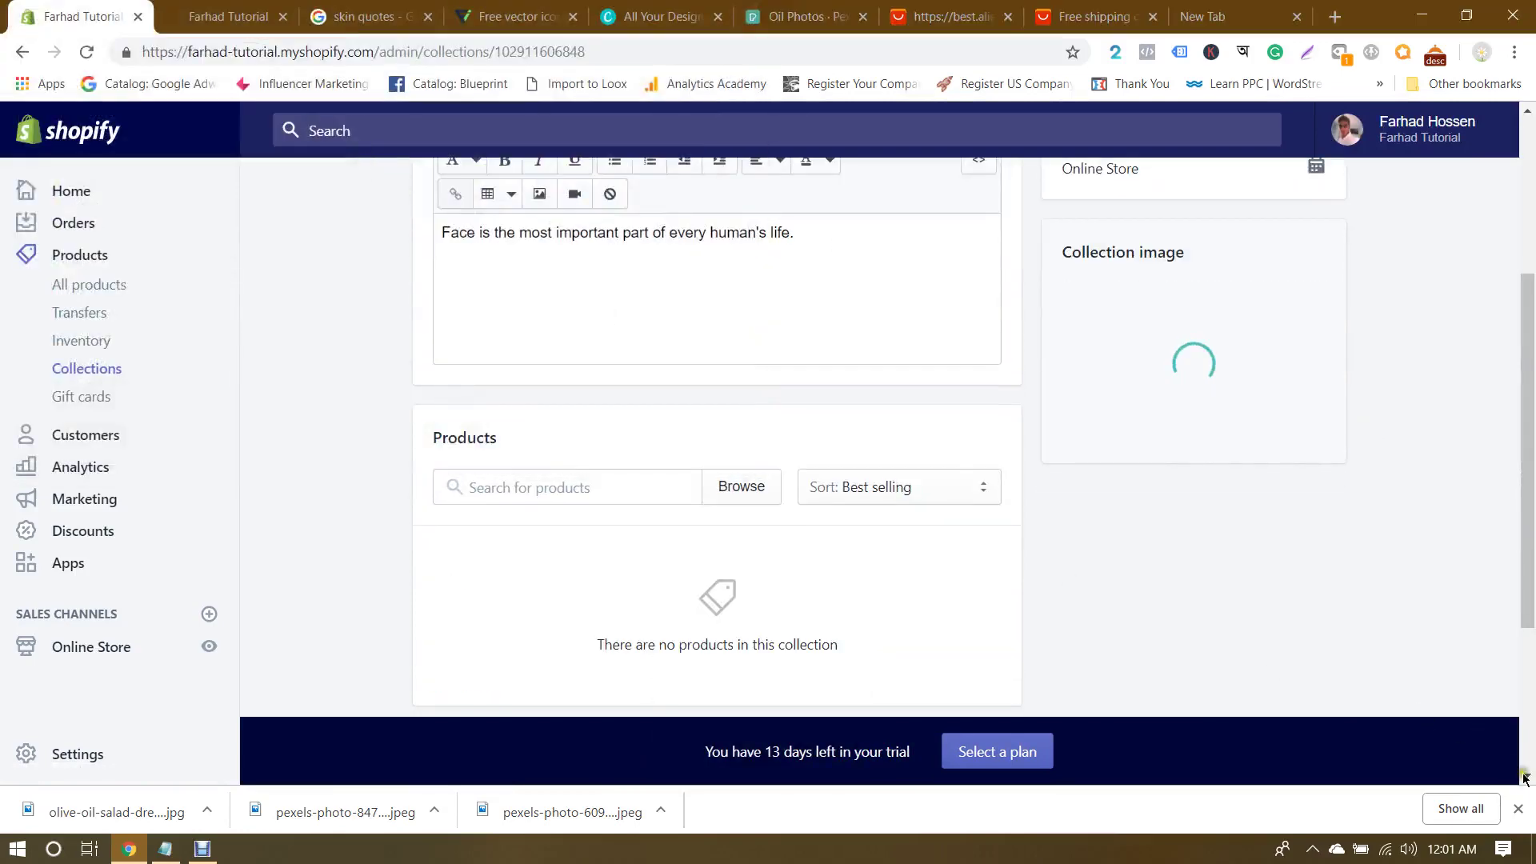
click(1519, 809)
scroll(1446, 604, up, 4)
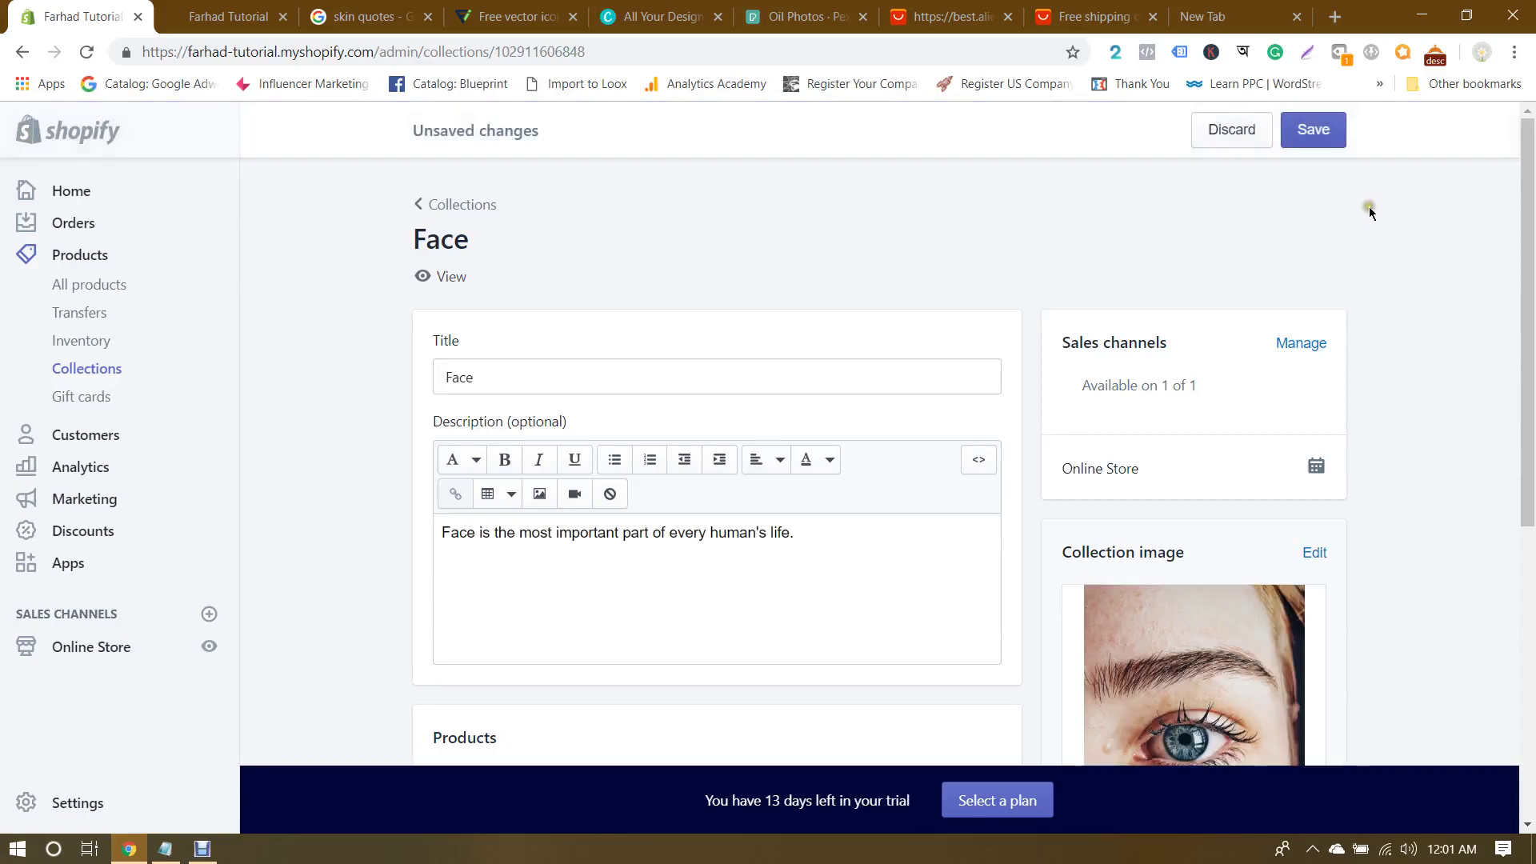
click(1313, 132)
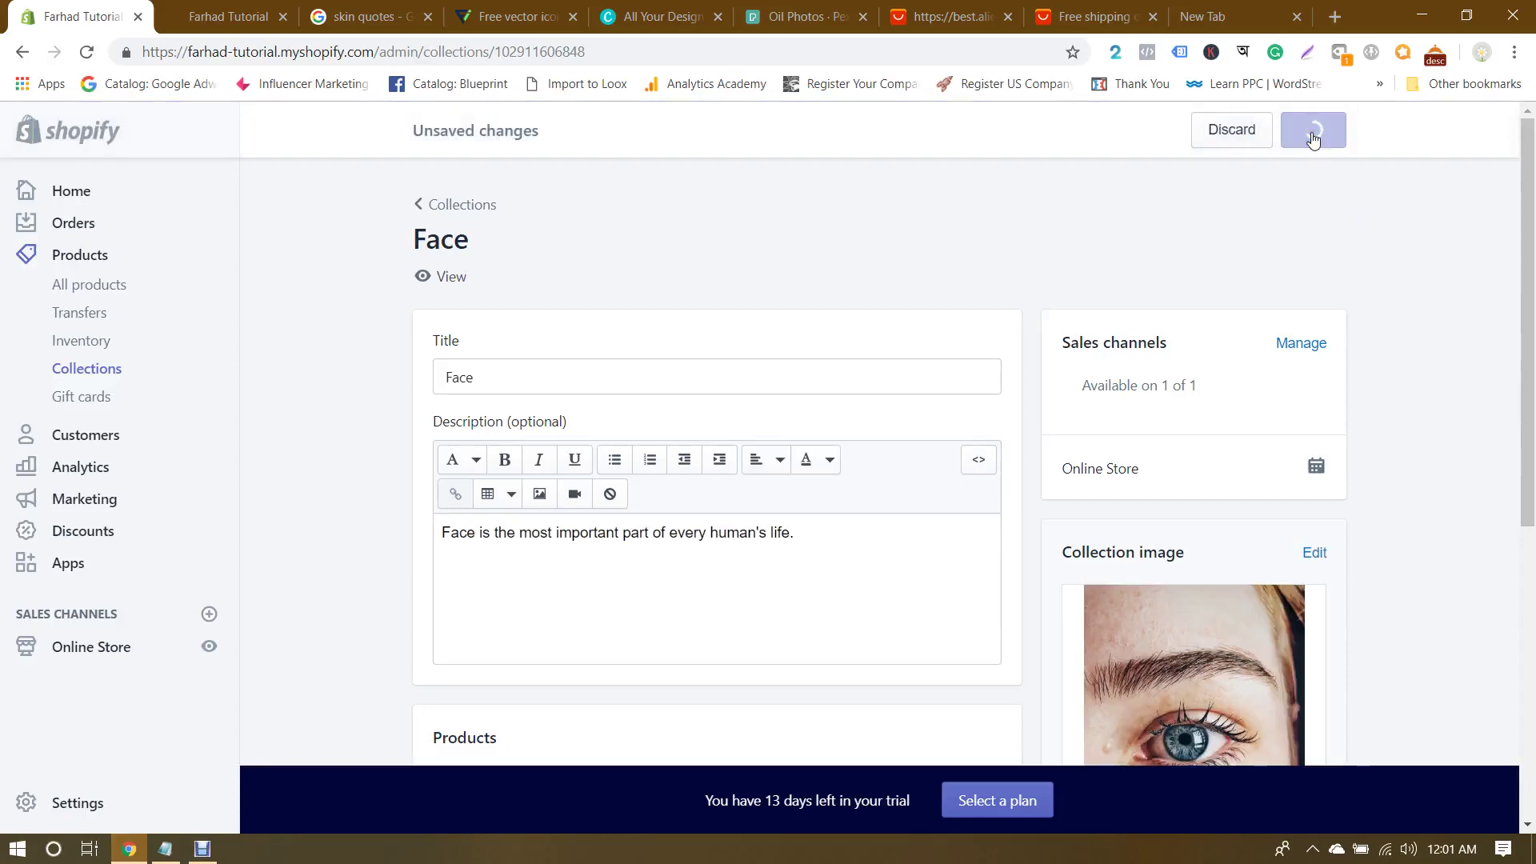
click(227, 11)
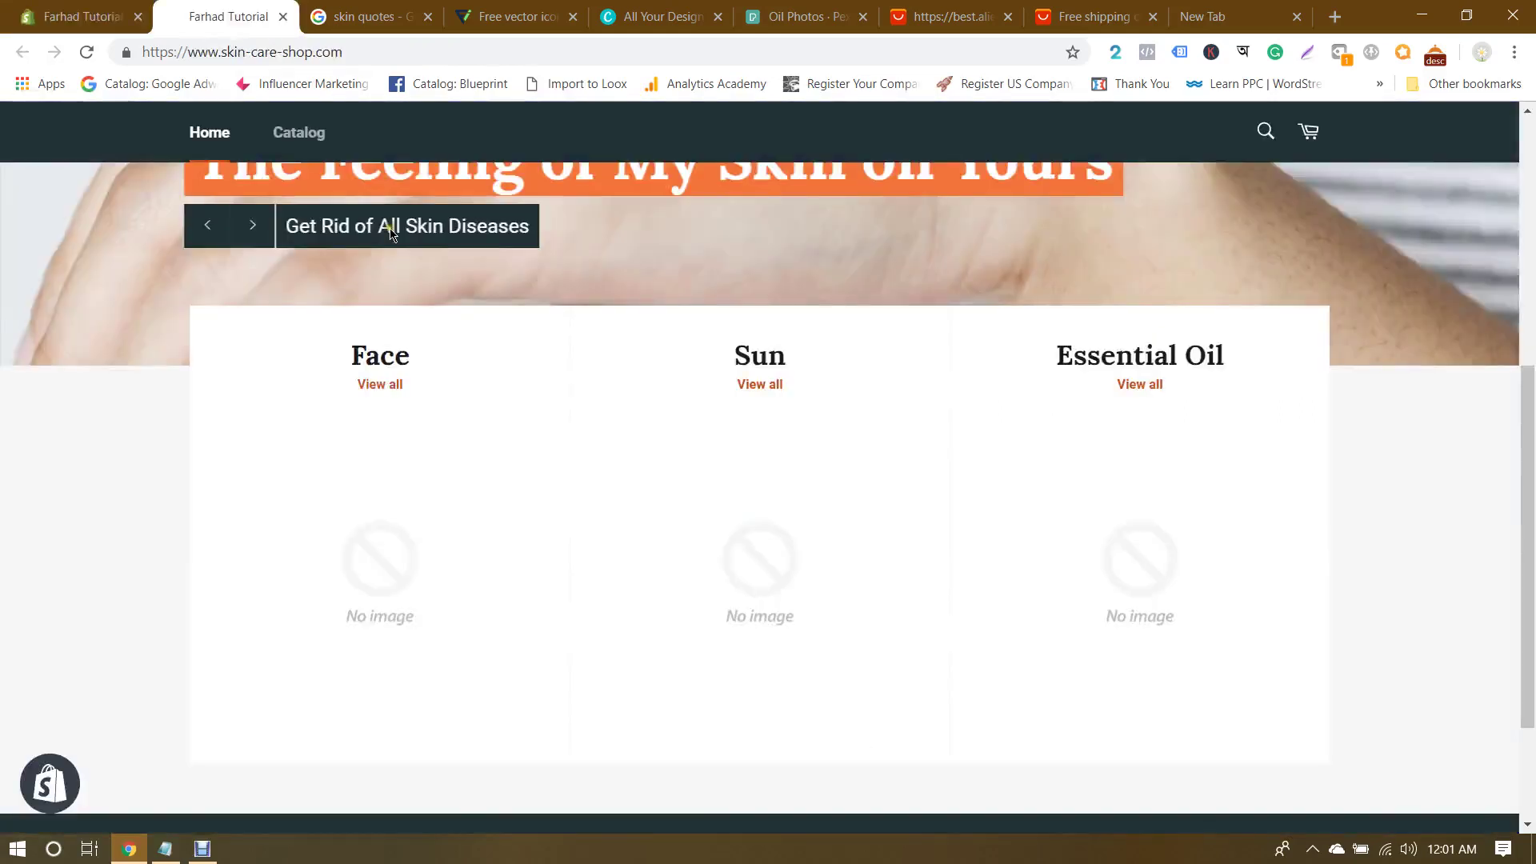
Step: Reload the storefront and confirm the Face, Sun and Essential Oil cards show their photos
key(F5)
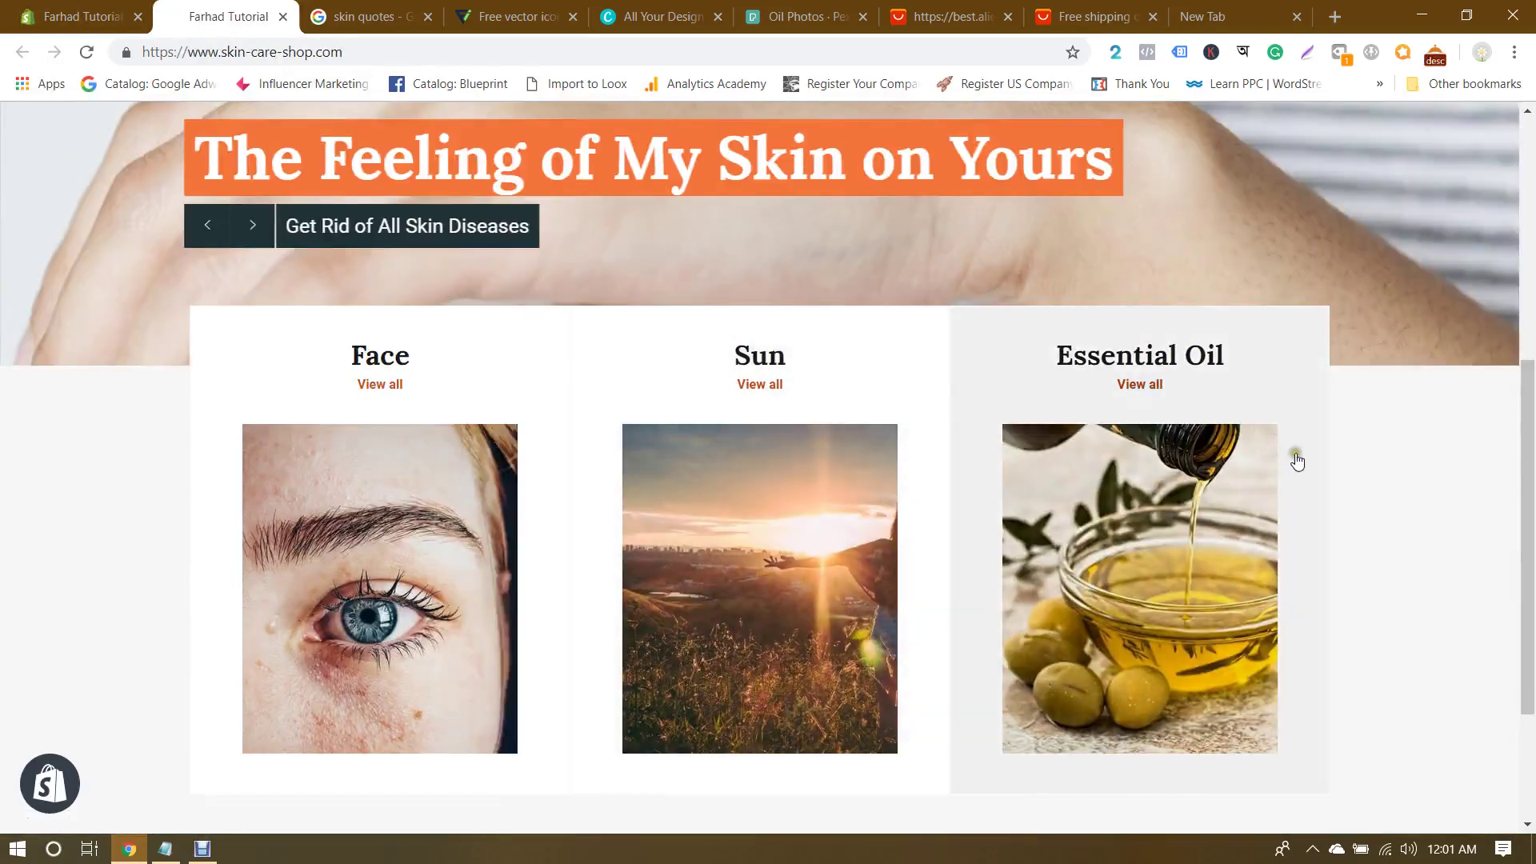
scroll(1431, 479, down, 1)
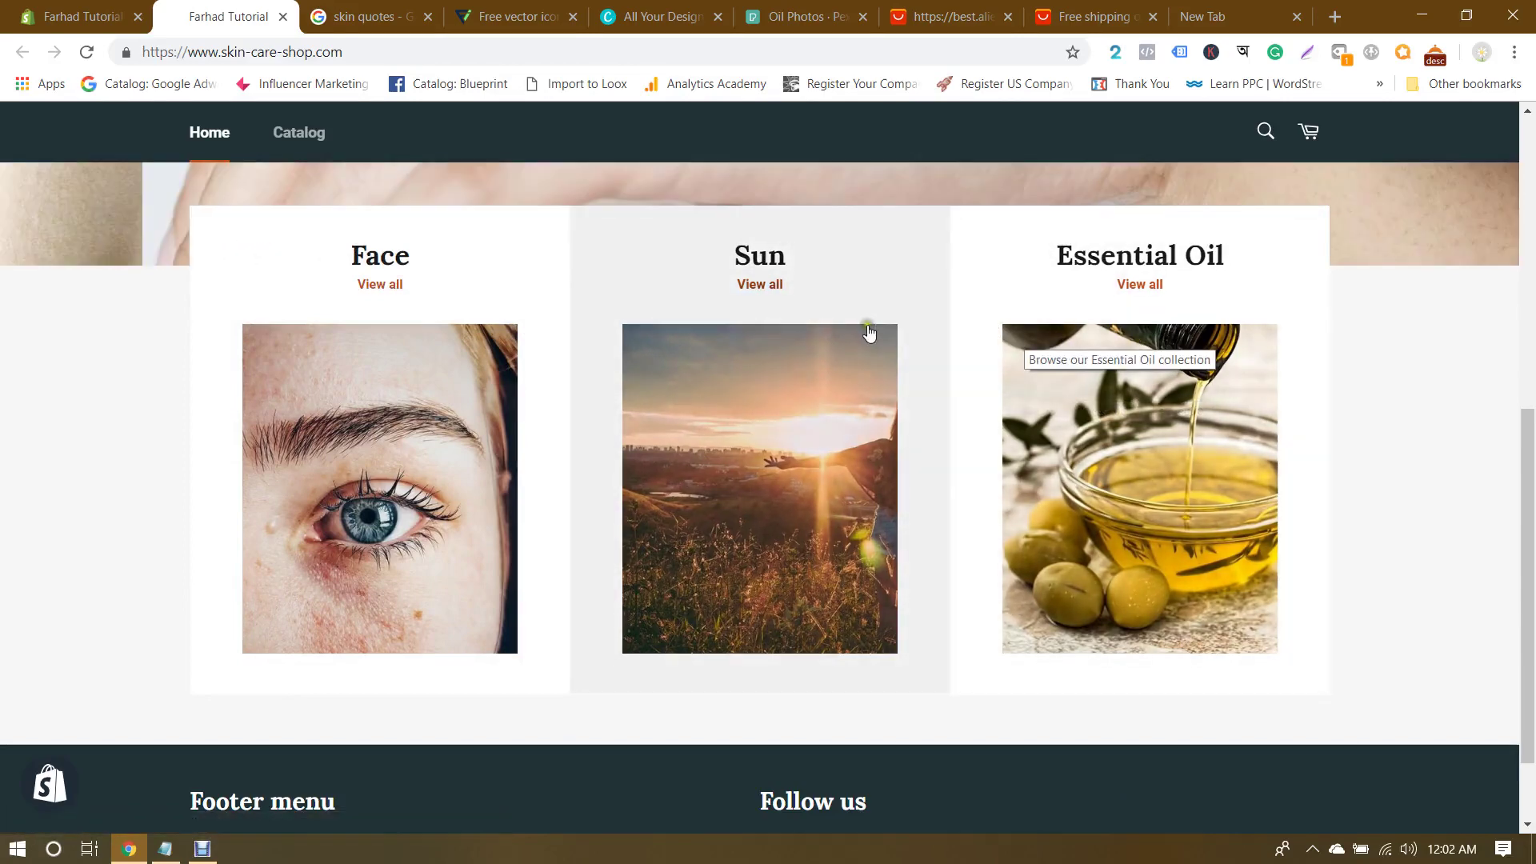
scroll(320, 400, up, 7)
scroll(285, 425, down, 6)
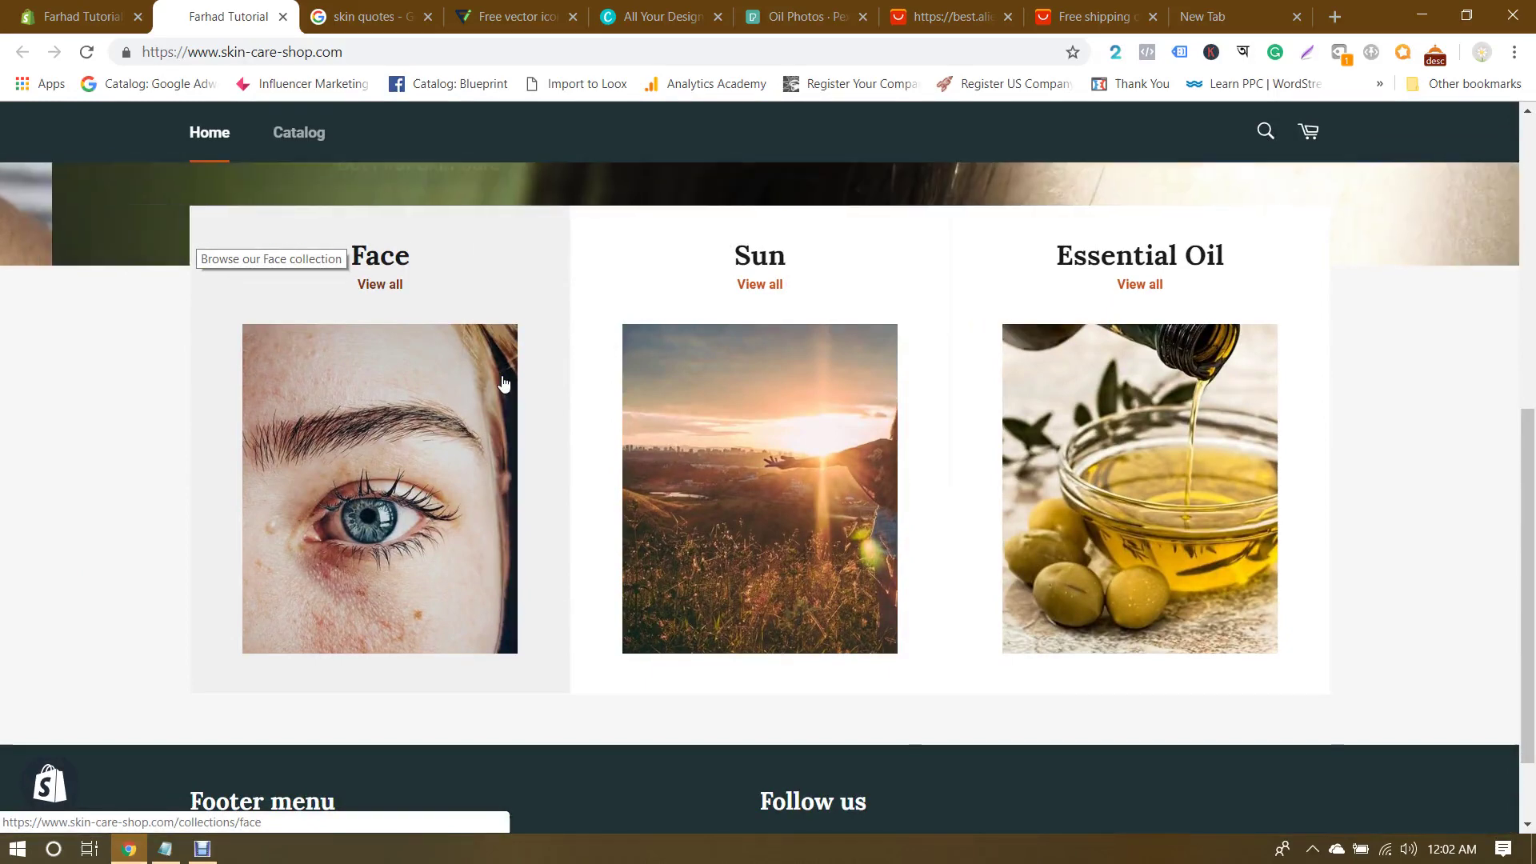
scroll(1358, 385, up, 1)
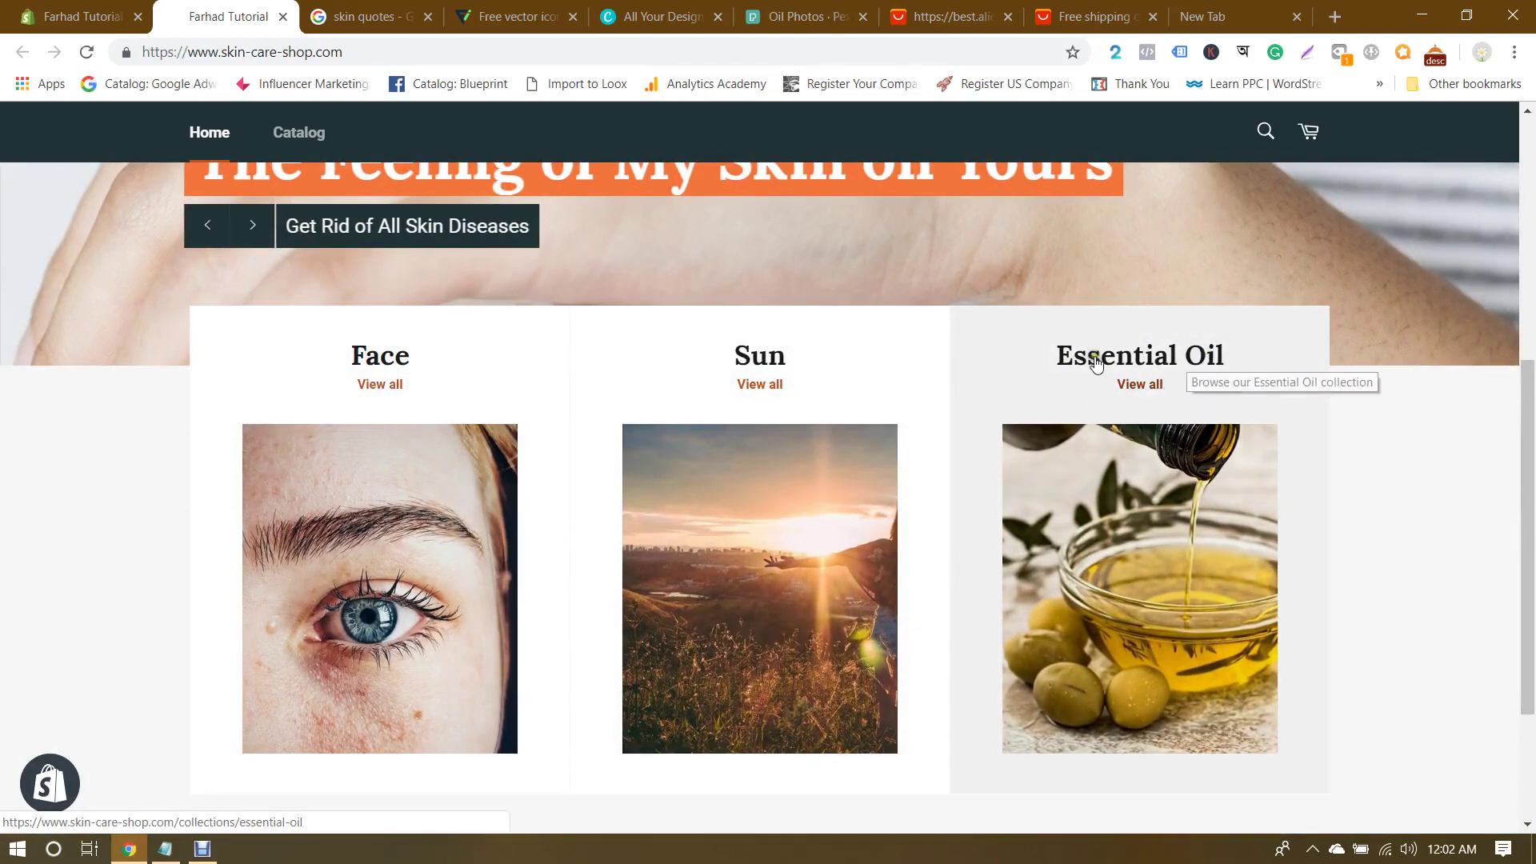
click(80, 16)
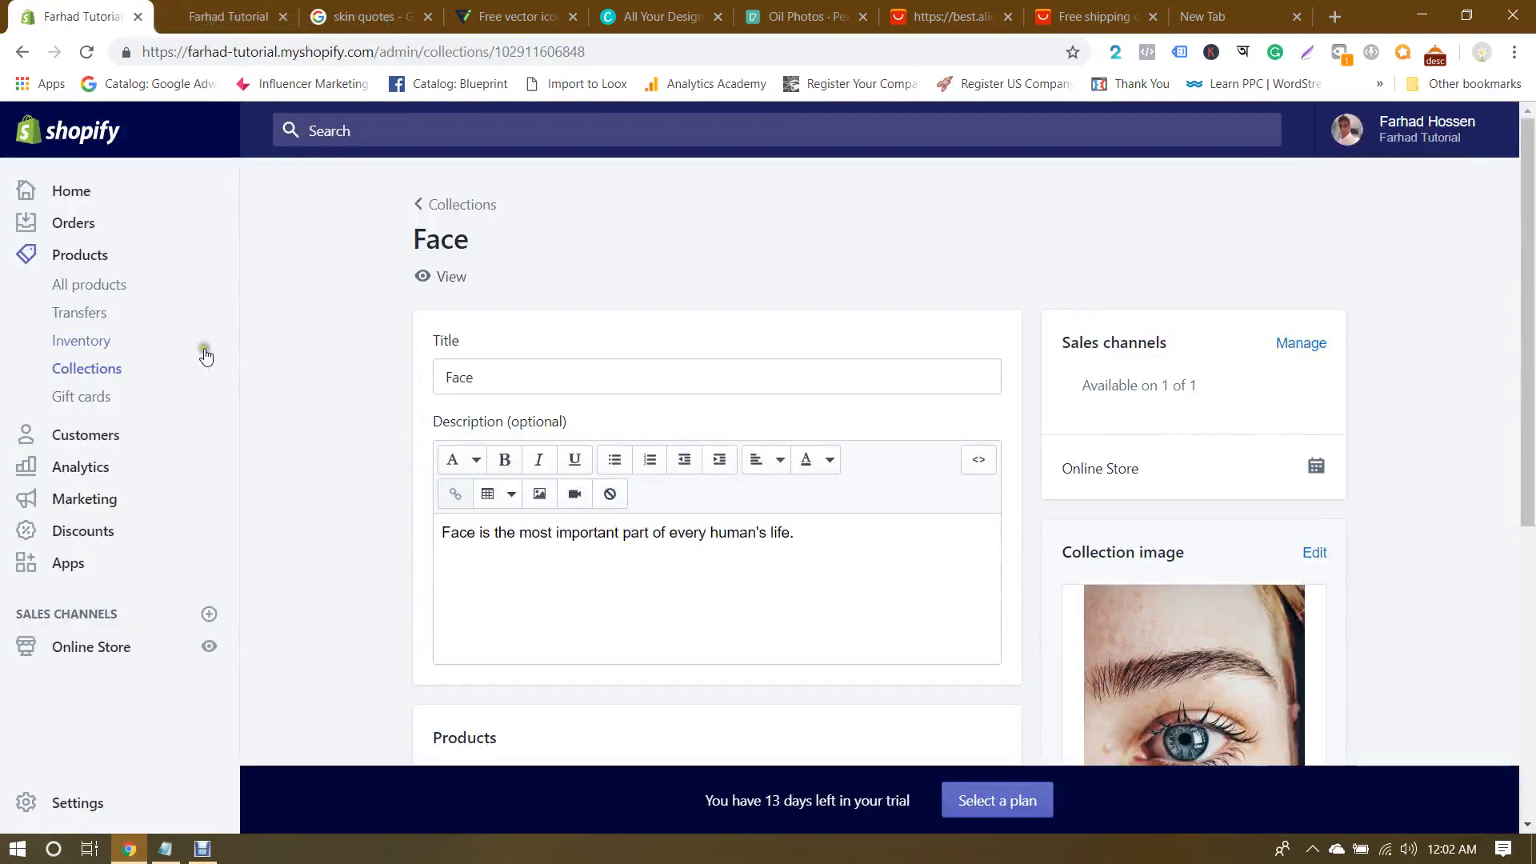
Step: Rename the Essential Oil collection to Oil and save it
click(96, 370)
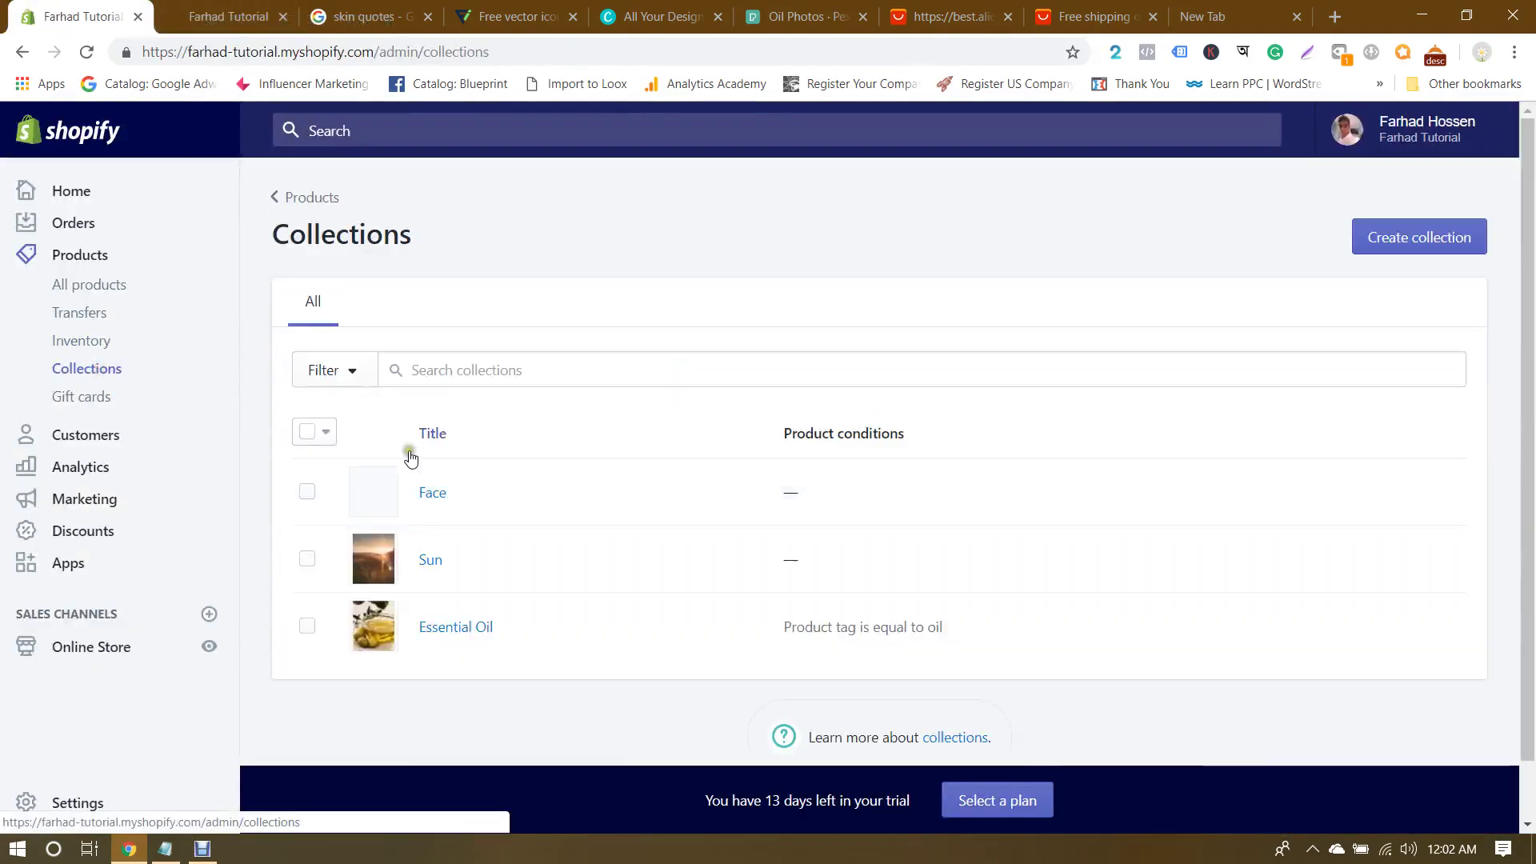
click(440, 628)
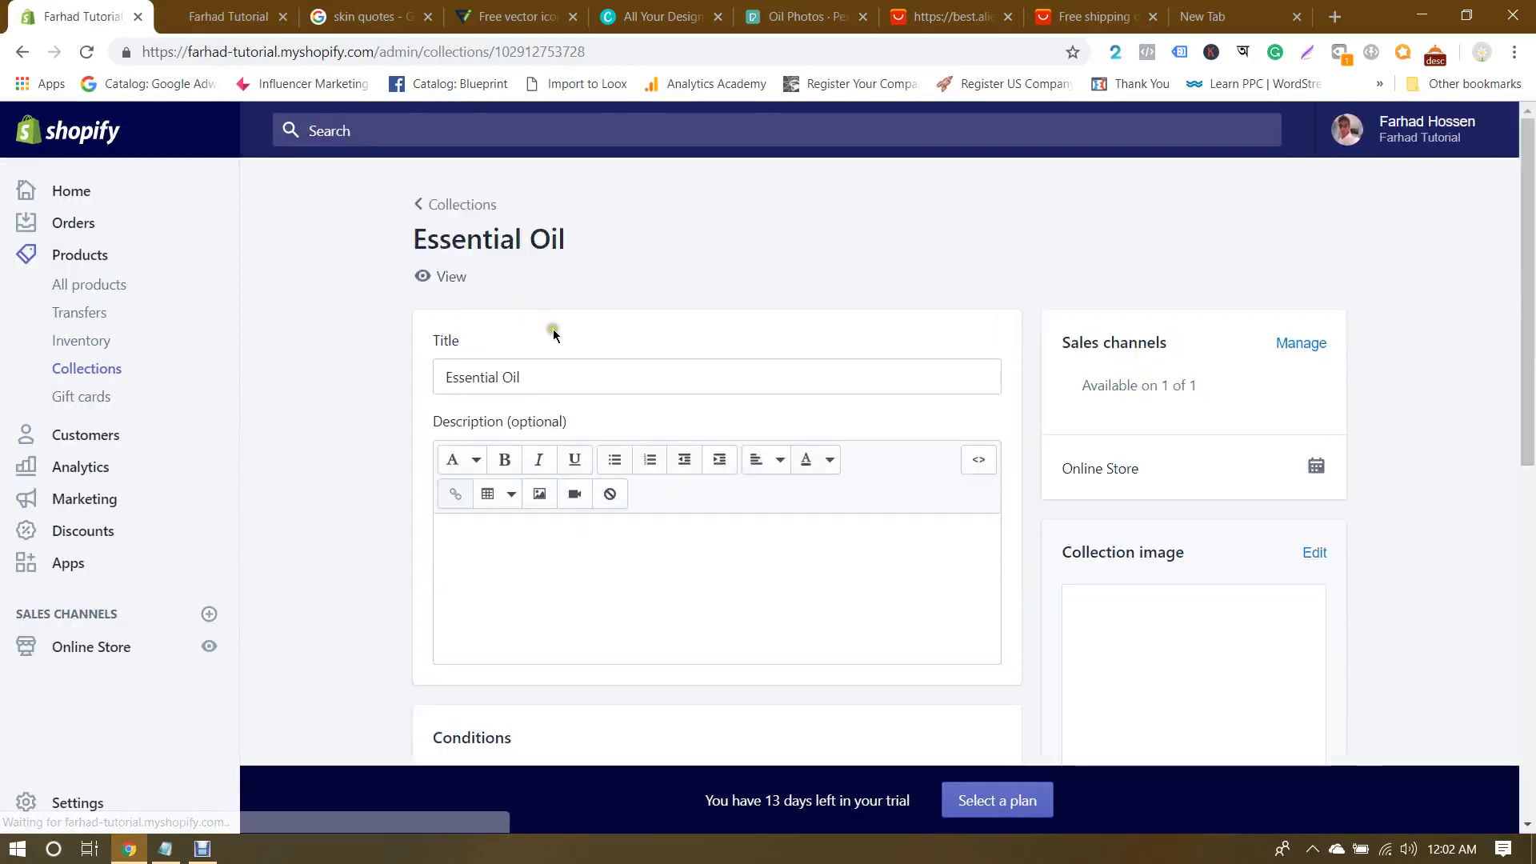
drag(507, 377, 131, 391)
key(BackSpace)
key(ctrl+s)
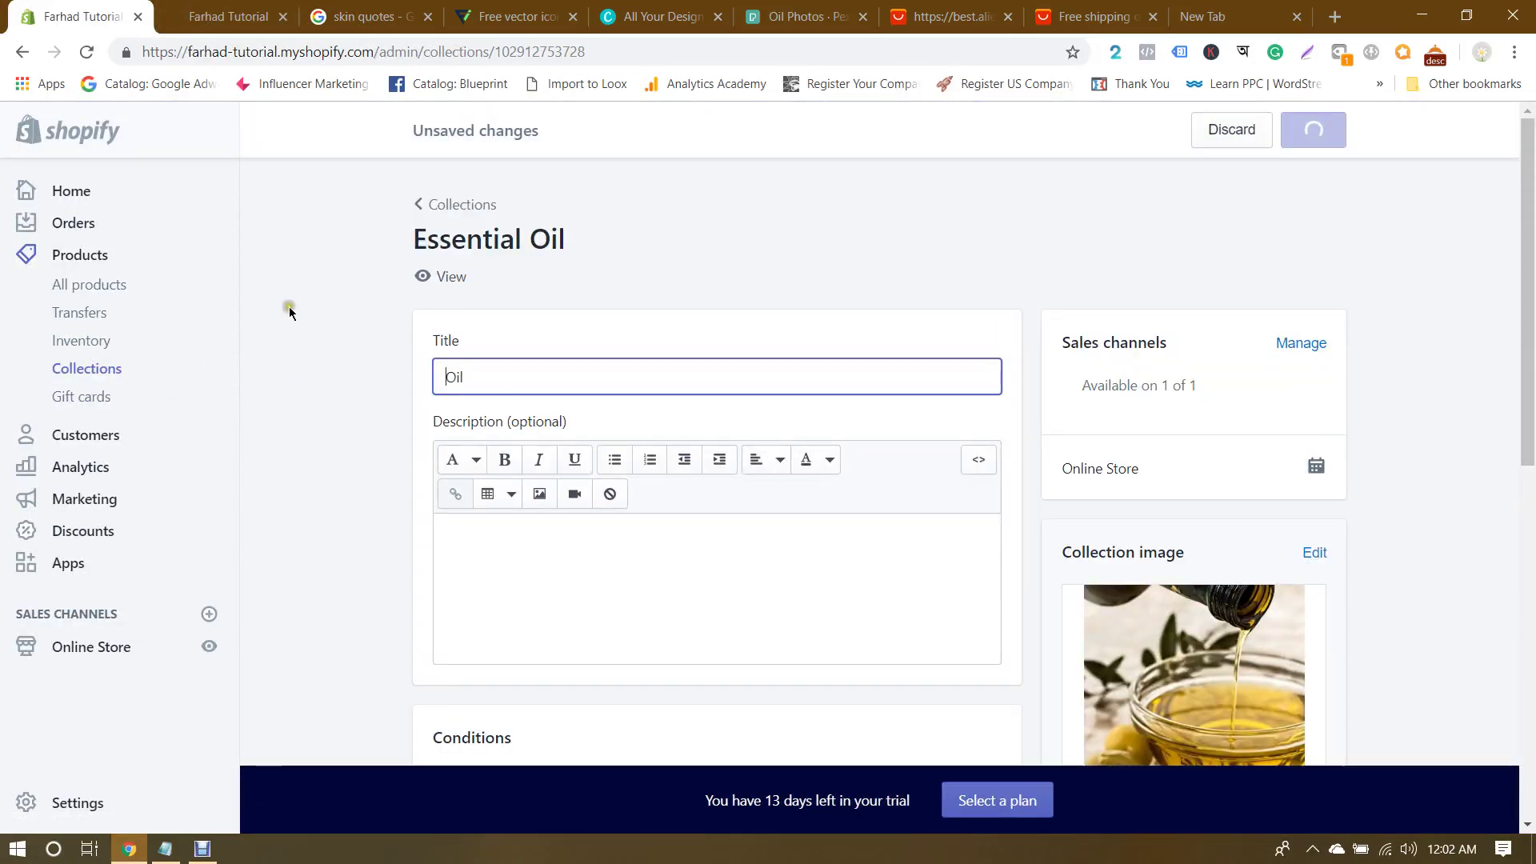
click(73, 186)
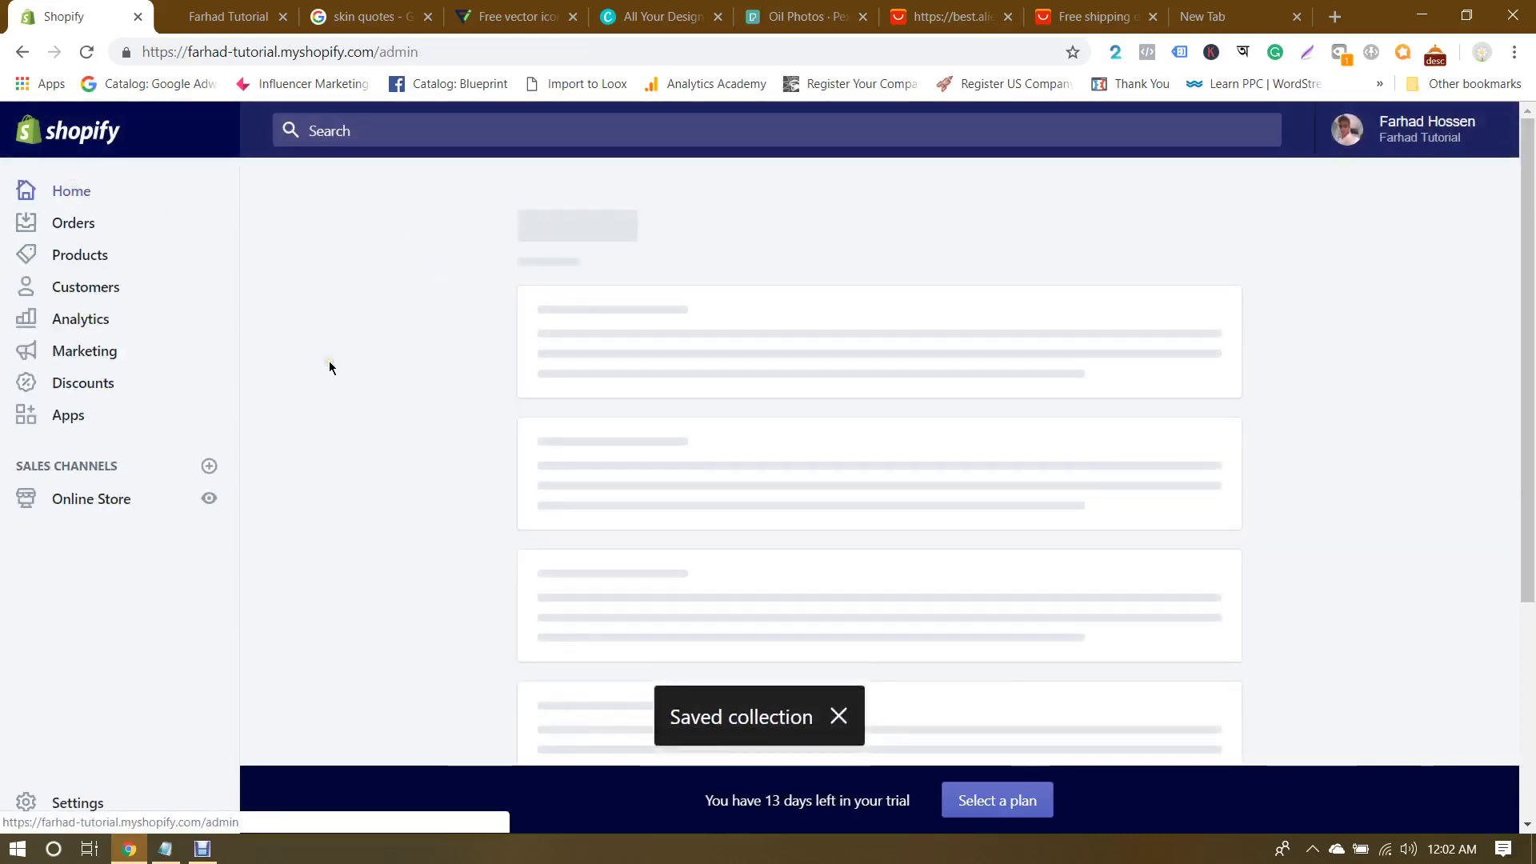
Step: Reload the storefront and confirm the third collection card now reads Oil
click(228, 16)
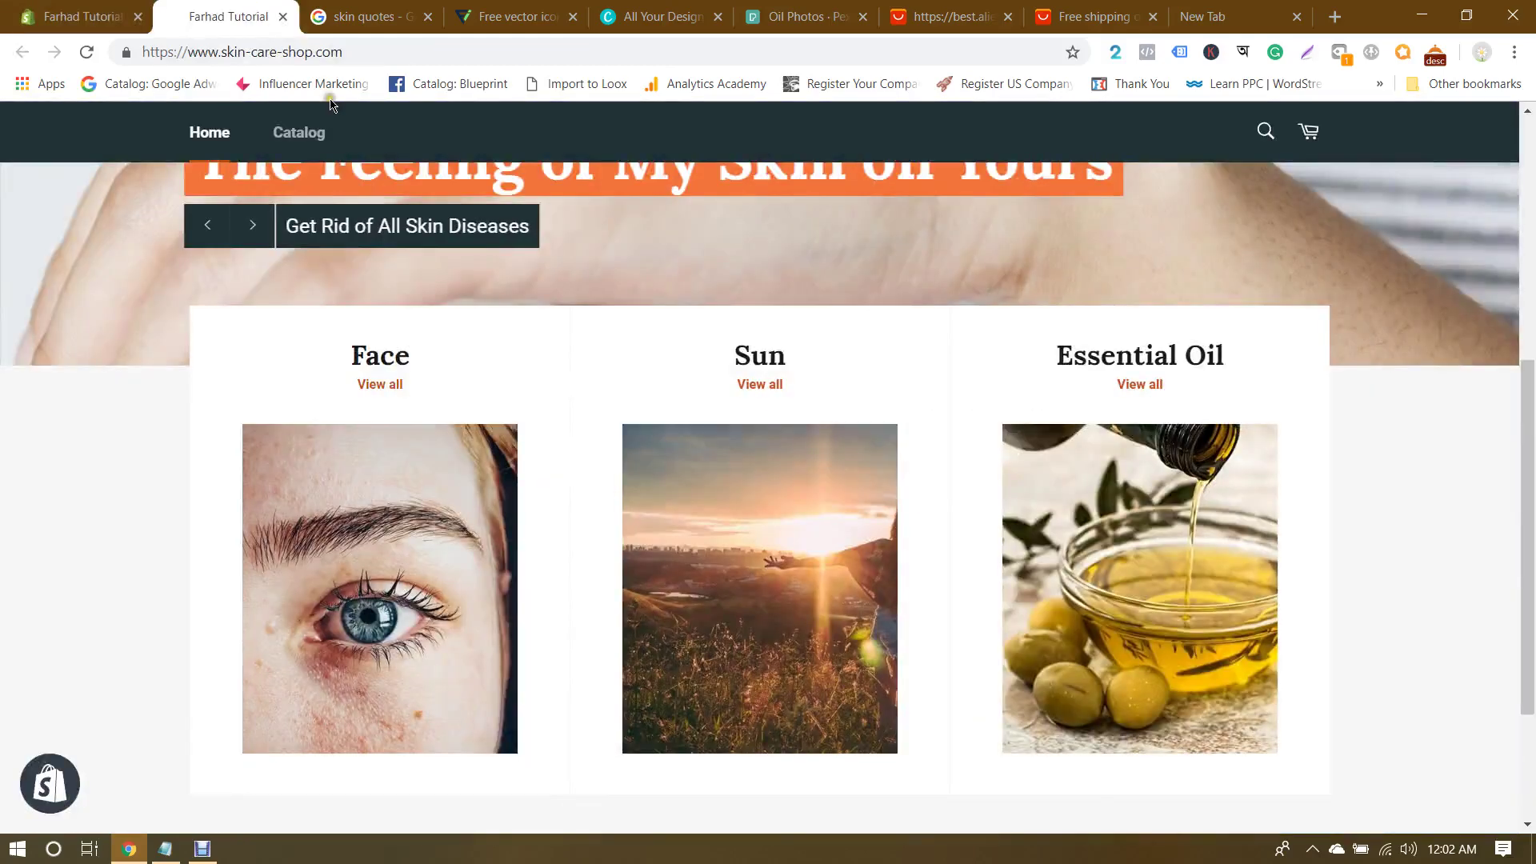
key(F5)
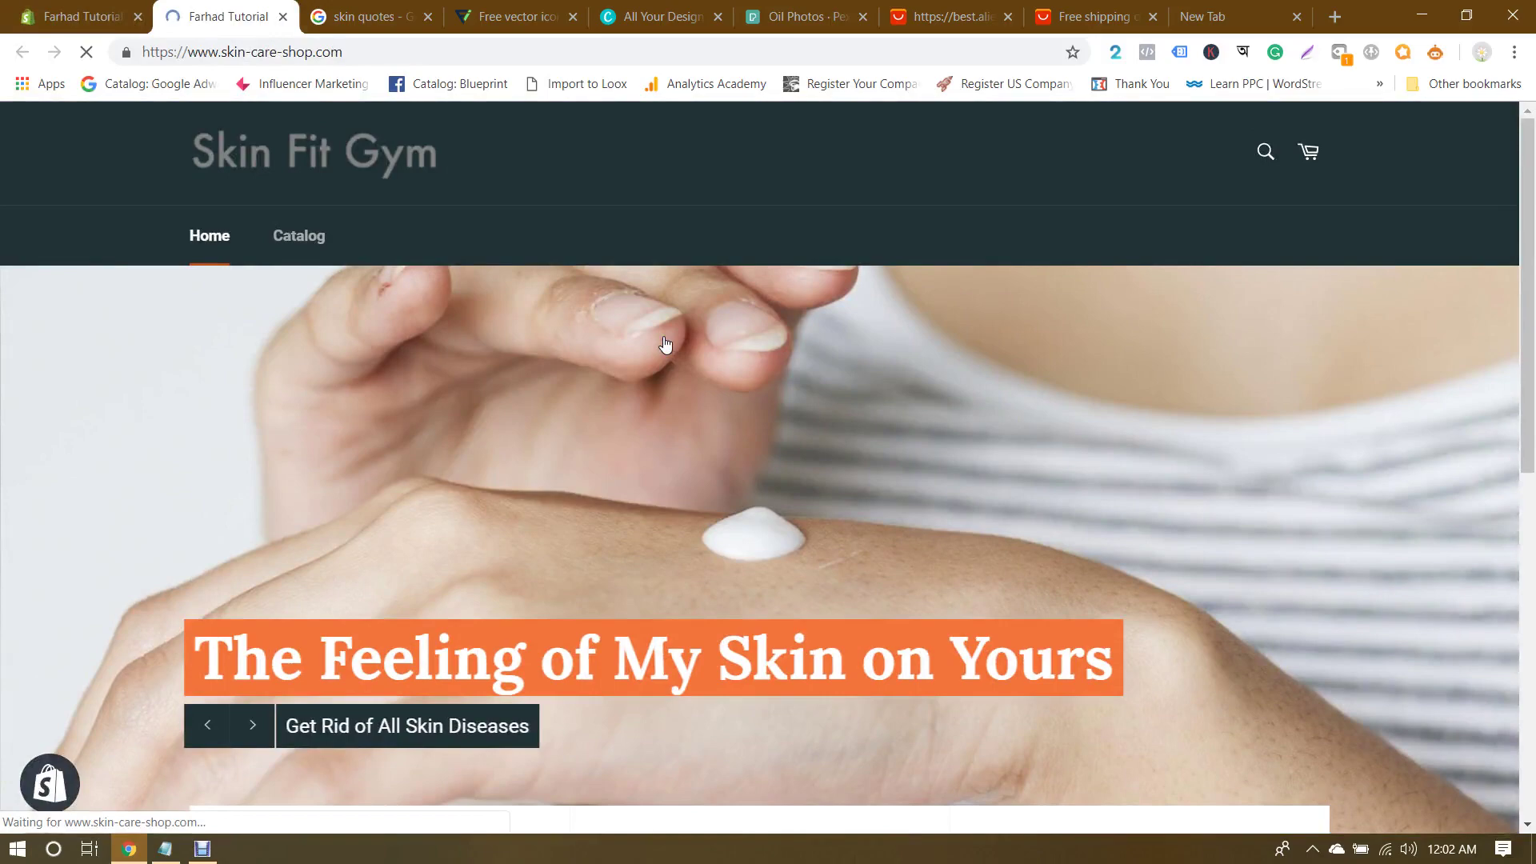
scroll(665, 344, down, 7)
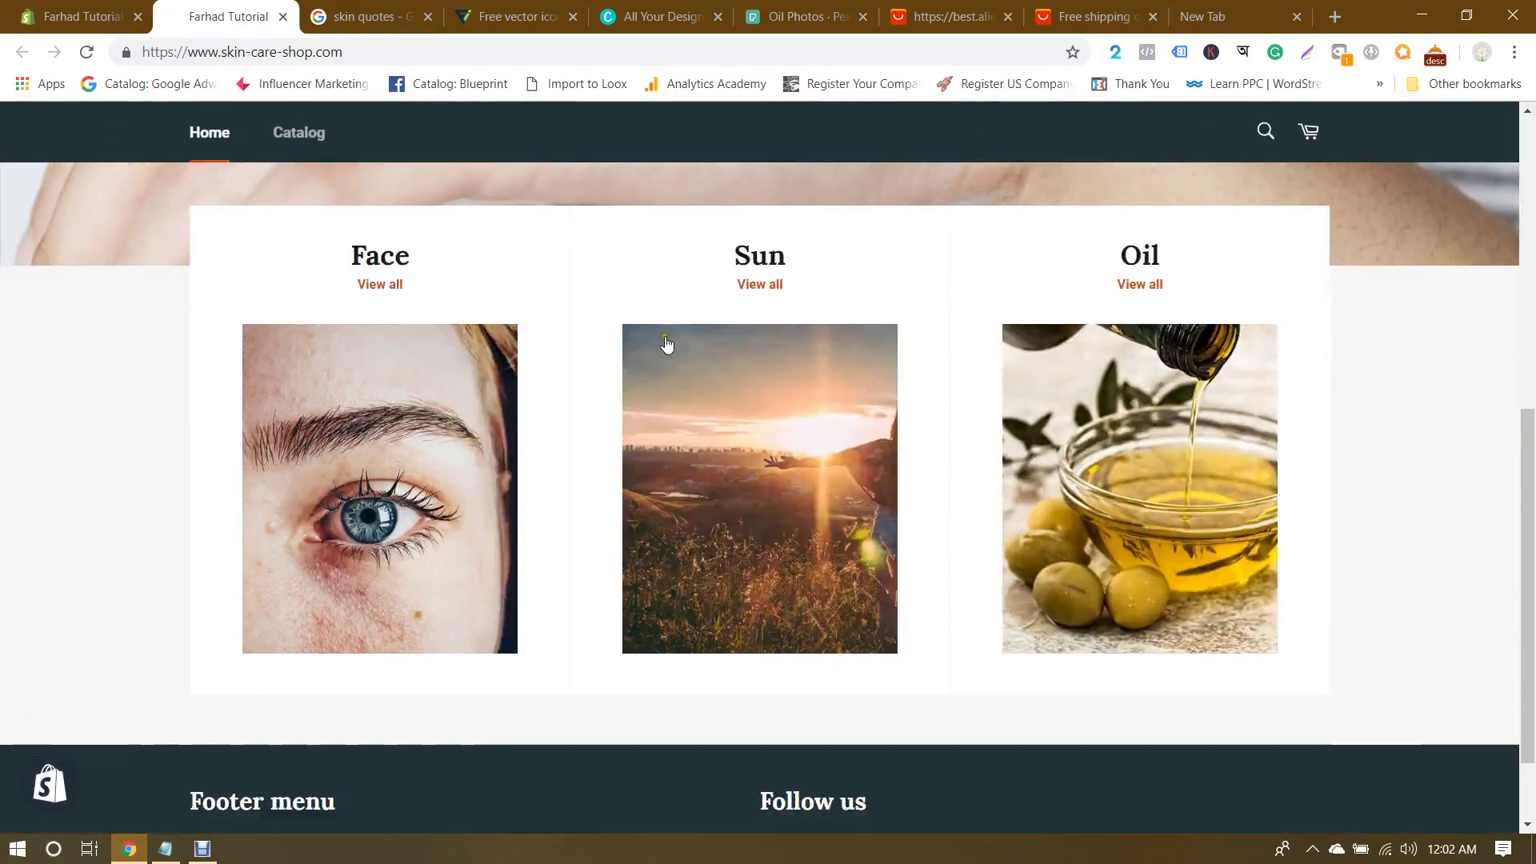
scroll(1423, 406, down, 1)
scroll(1423, 408, up, 2)
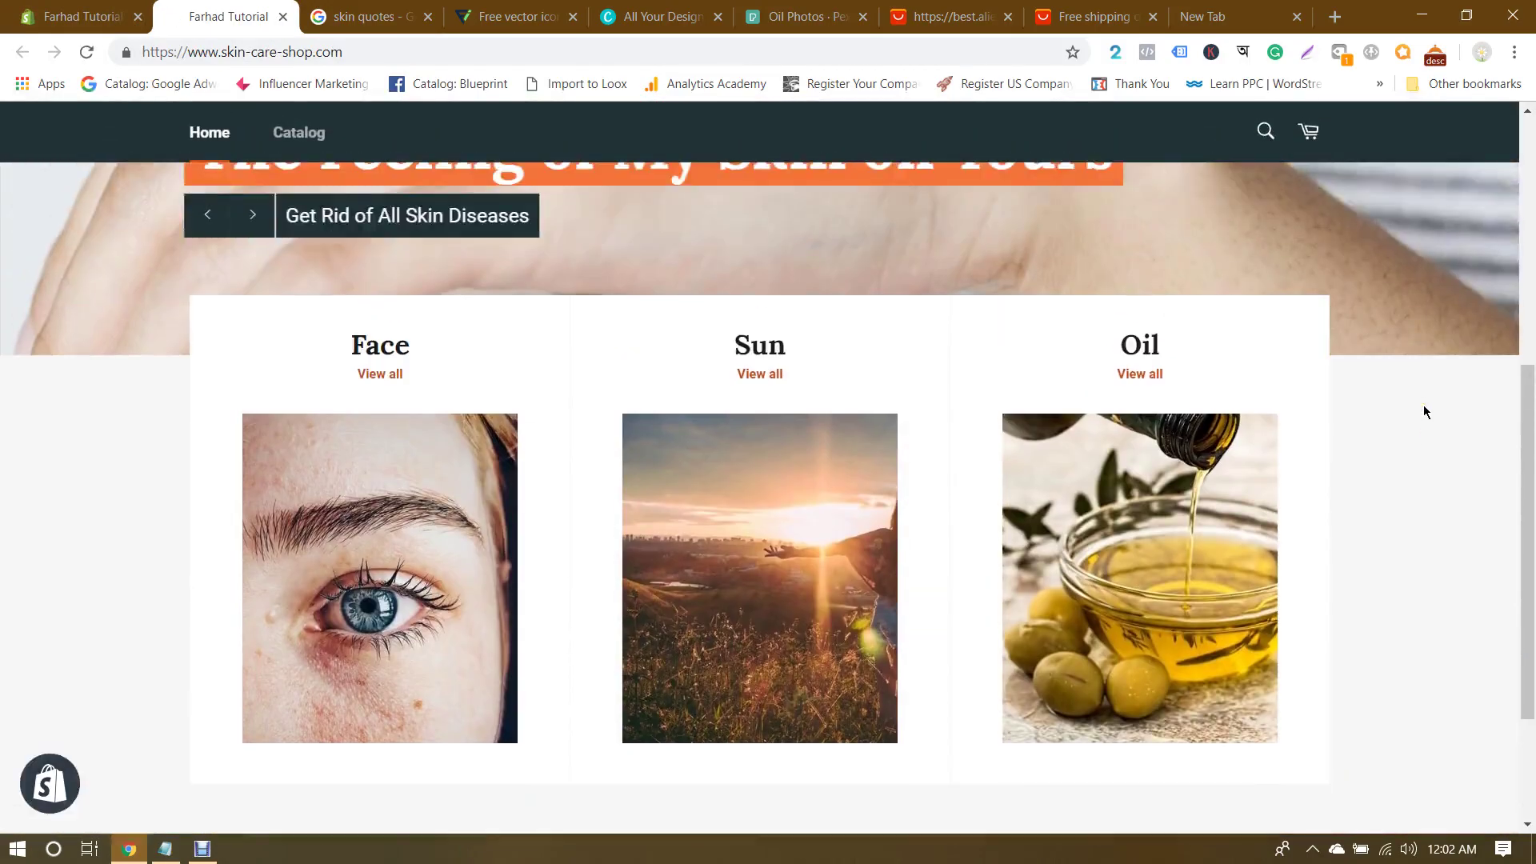
scroll(1423, 411, up, 2)
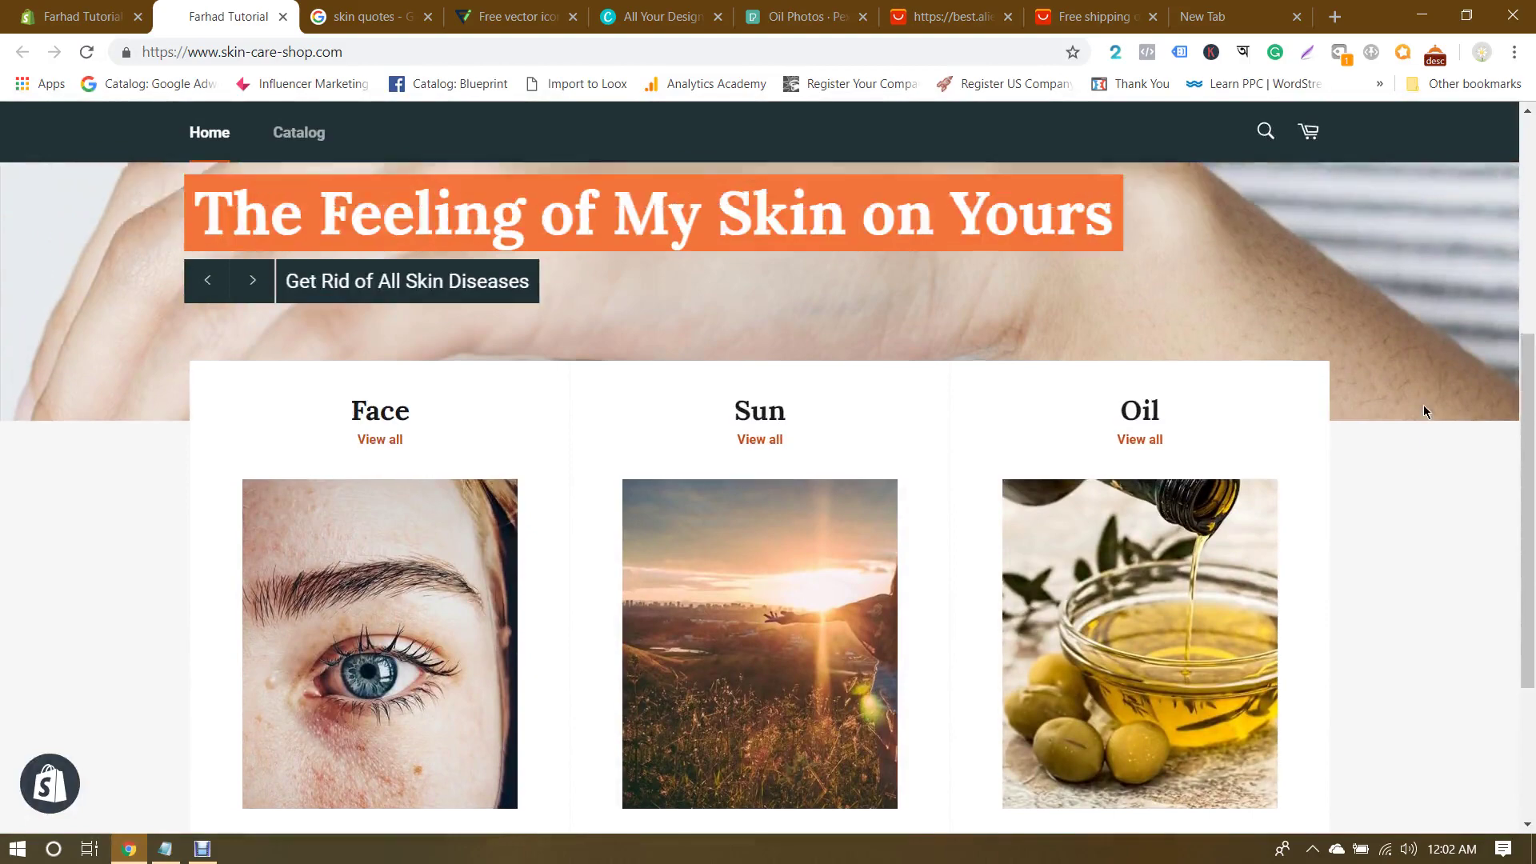
scroll(1423, 411, down, 3)
scroll(1423, 411, up, 2)
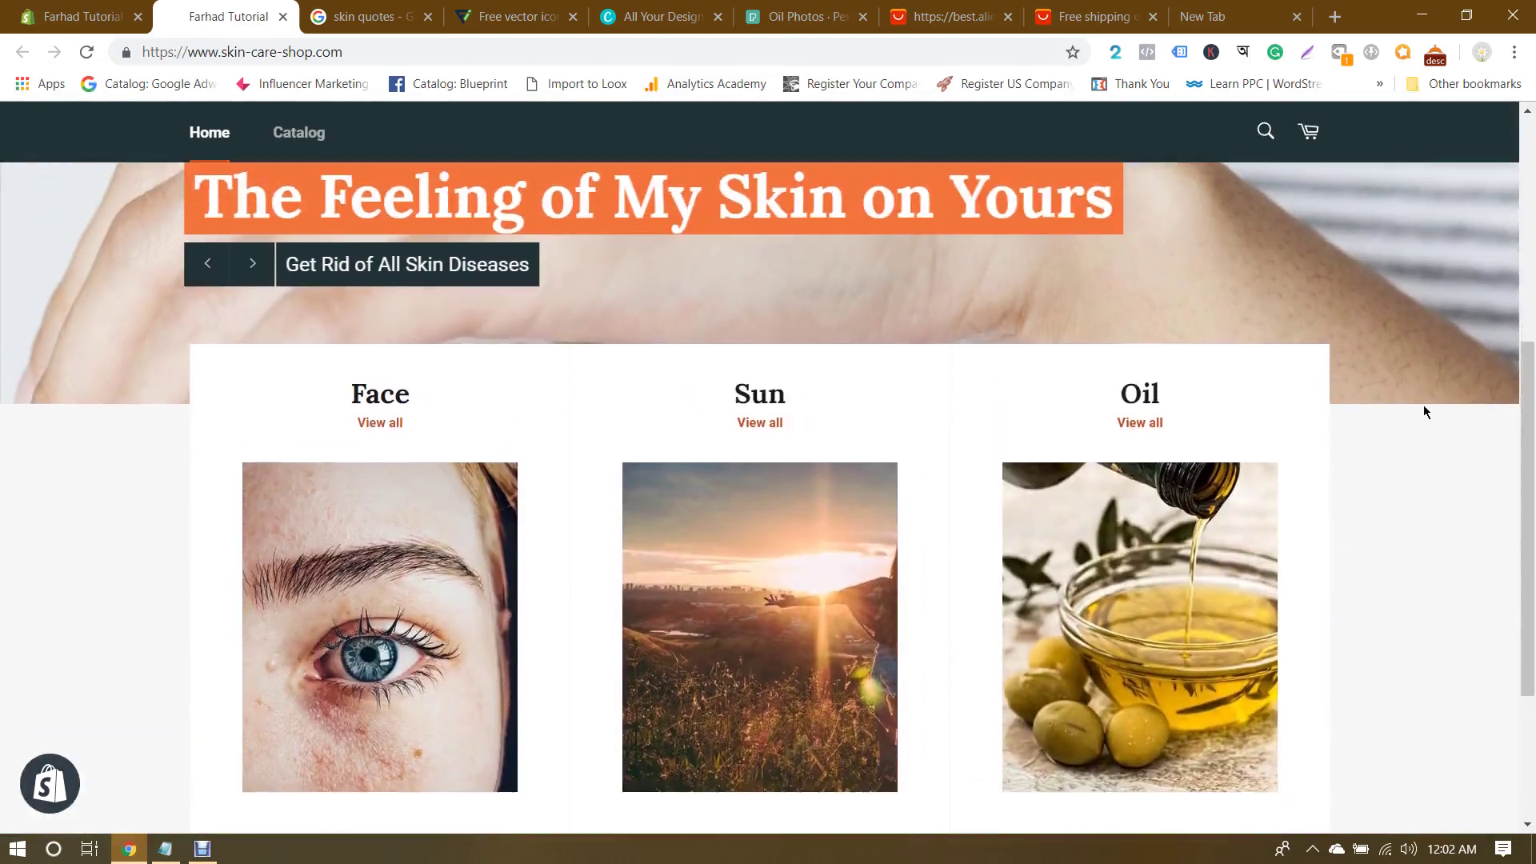
scroll(1423, 411, down, 2)
scroll(1423, 411, down, 1)
scroll(1423, 411, up, 2)
scroll(1409, 401, down, 1)
Step: Open the Venture theme editor on the home page and bring up the Add section list
click(84, 16)
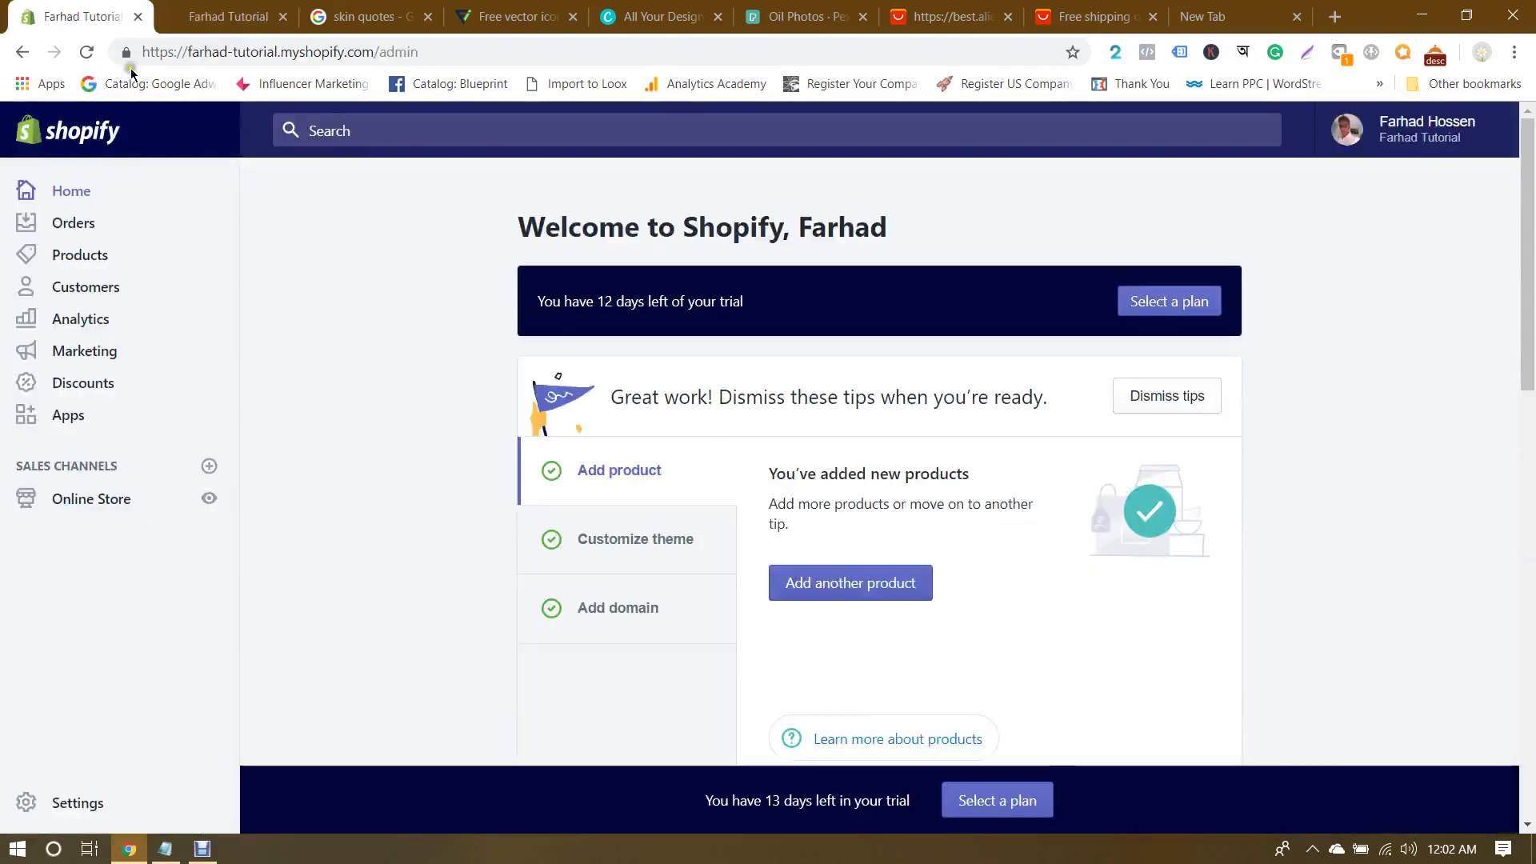
click(104, 499)
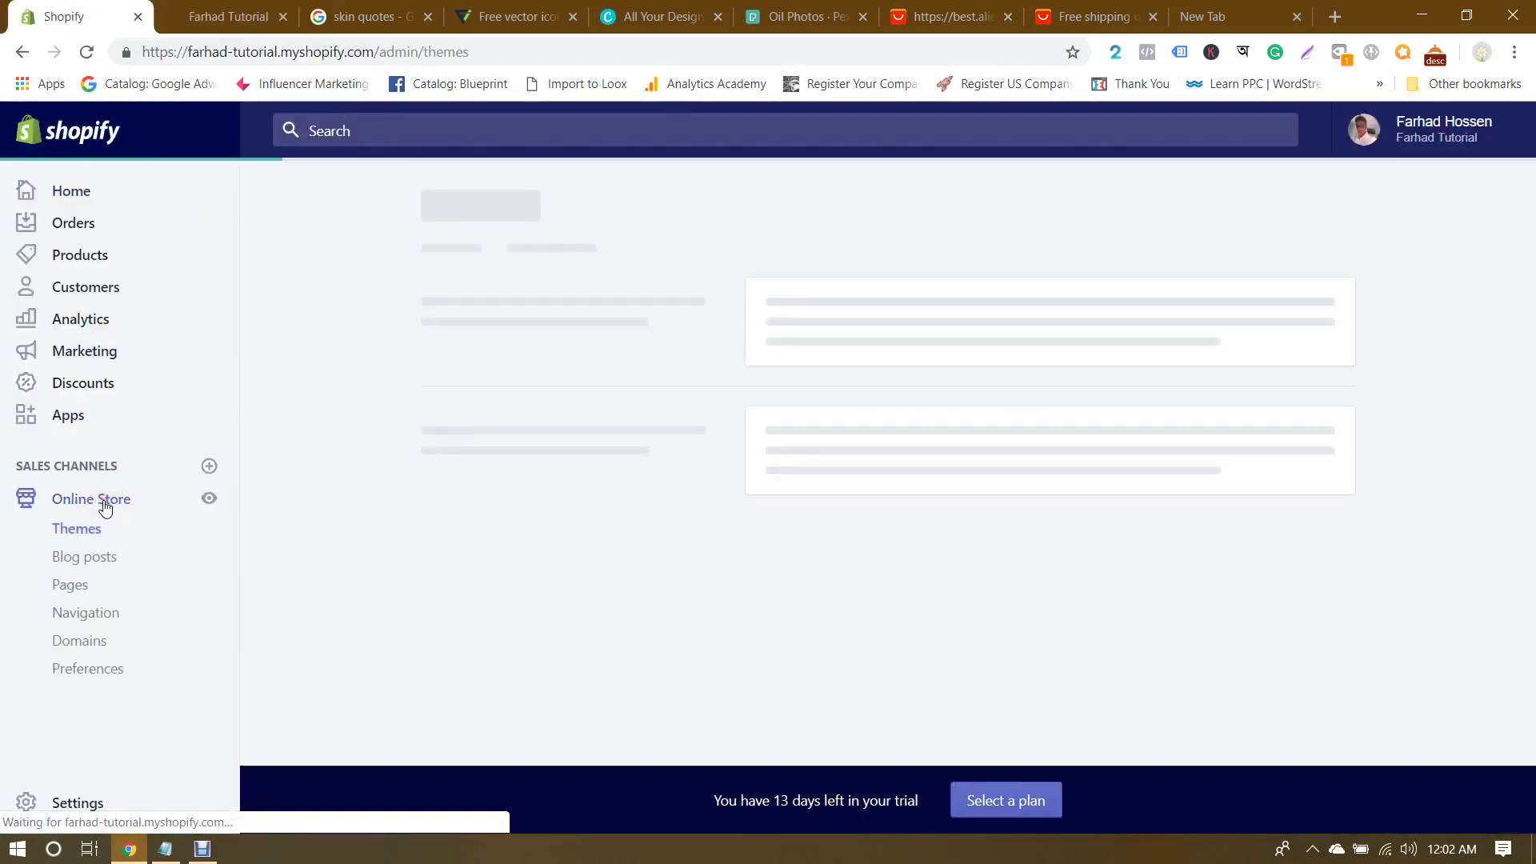
click(1276, 494)
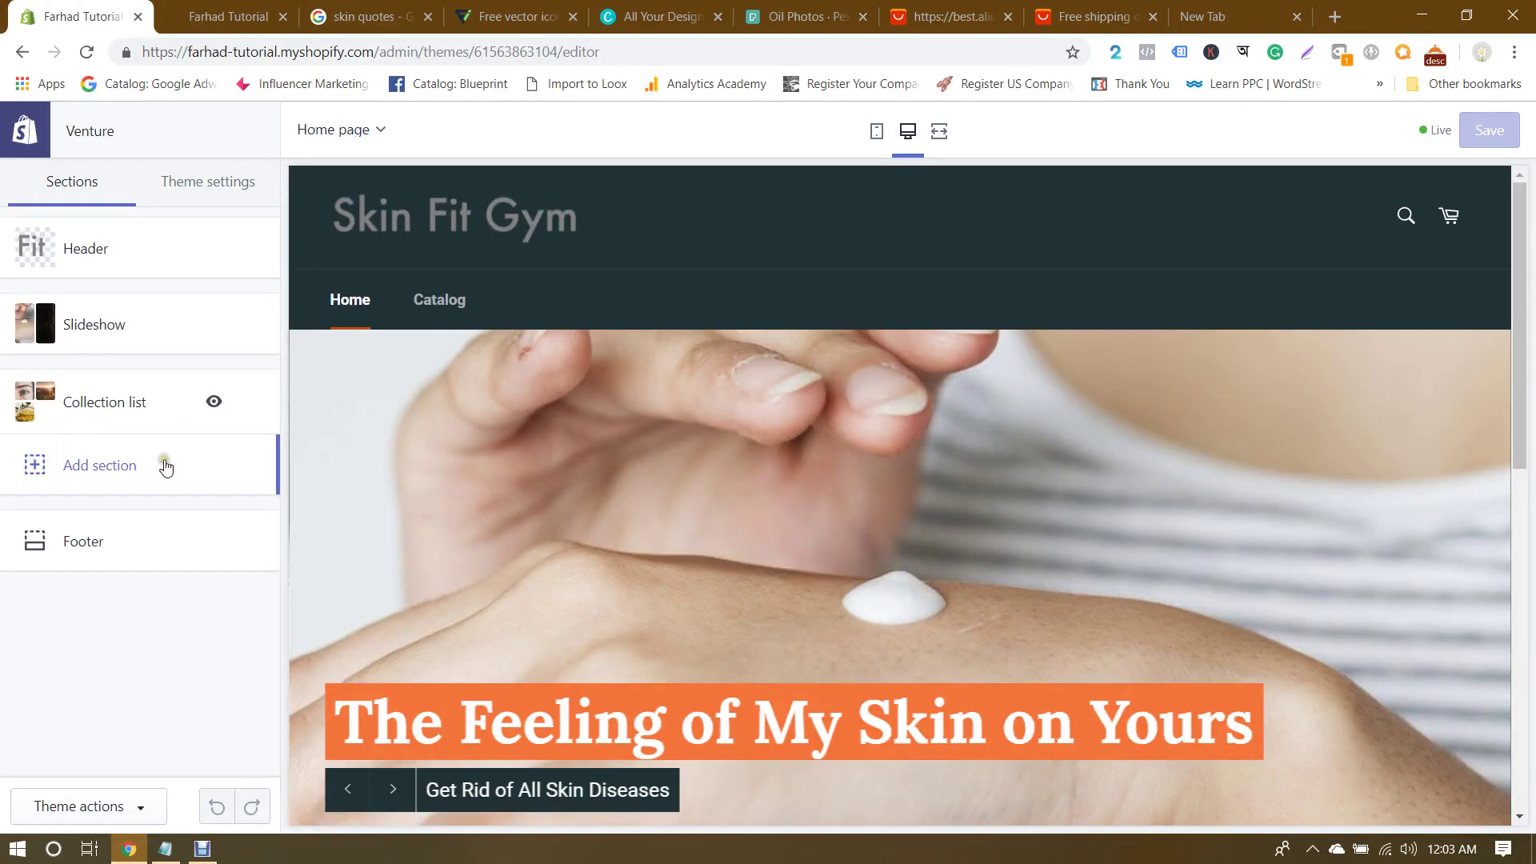
scroll(651, 397, down, 9)
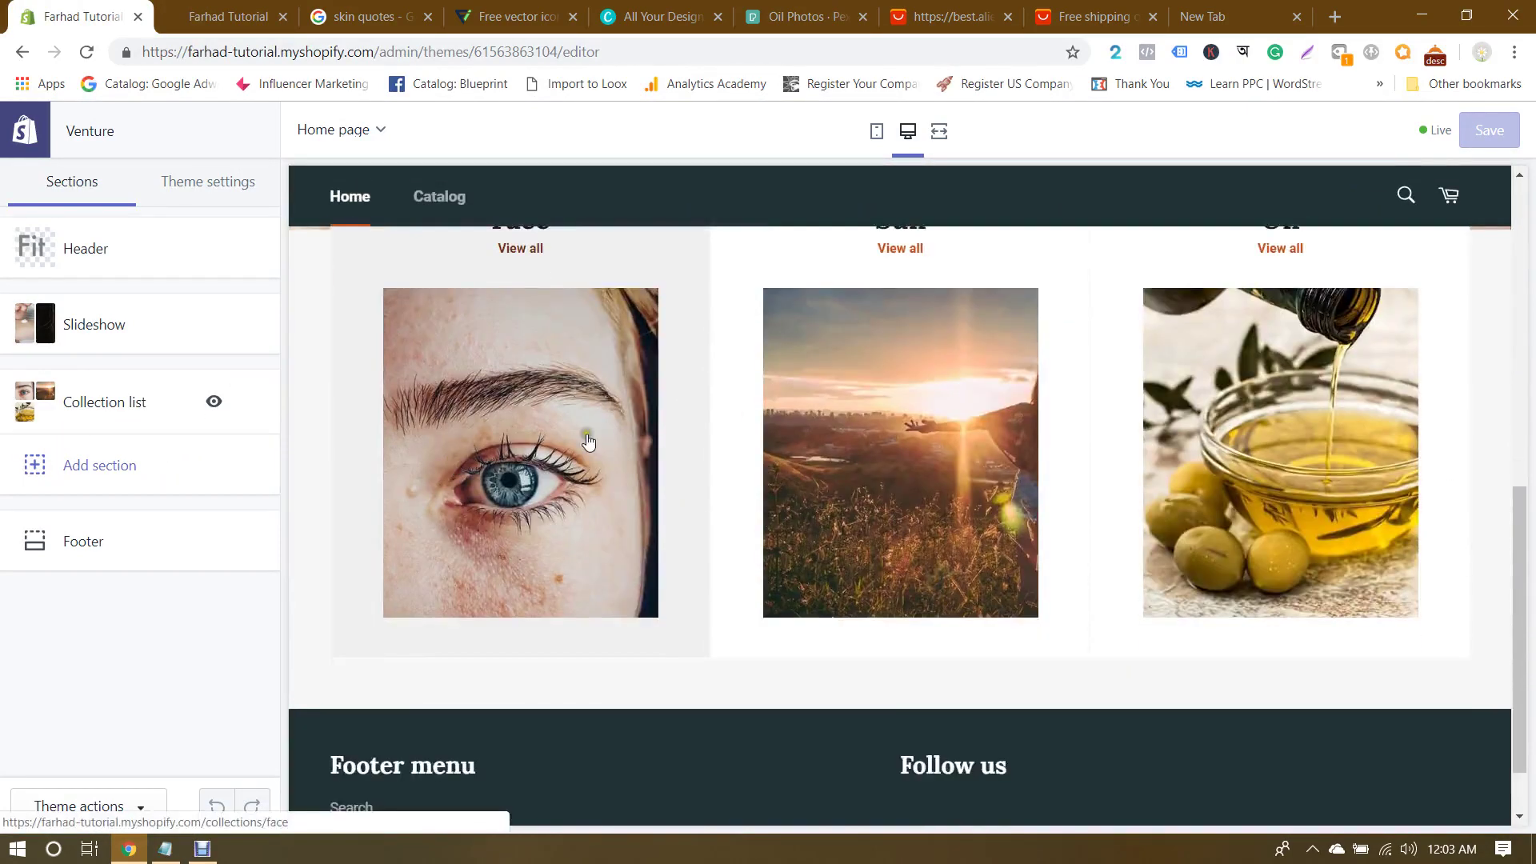
scroll(1464, 416, down, 2)
mouse_move(160, 408)
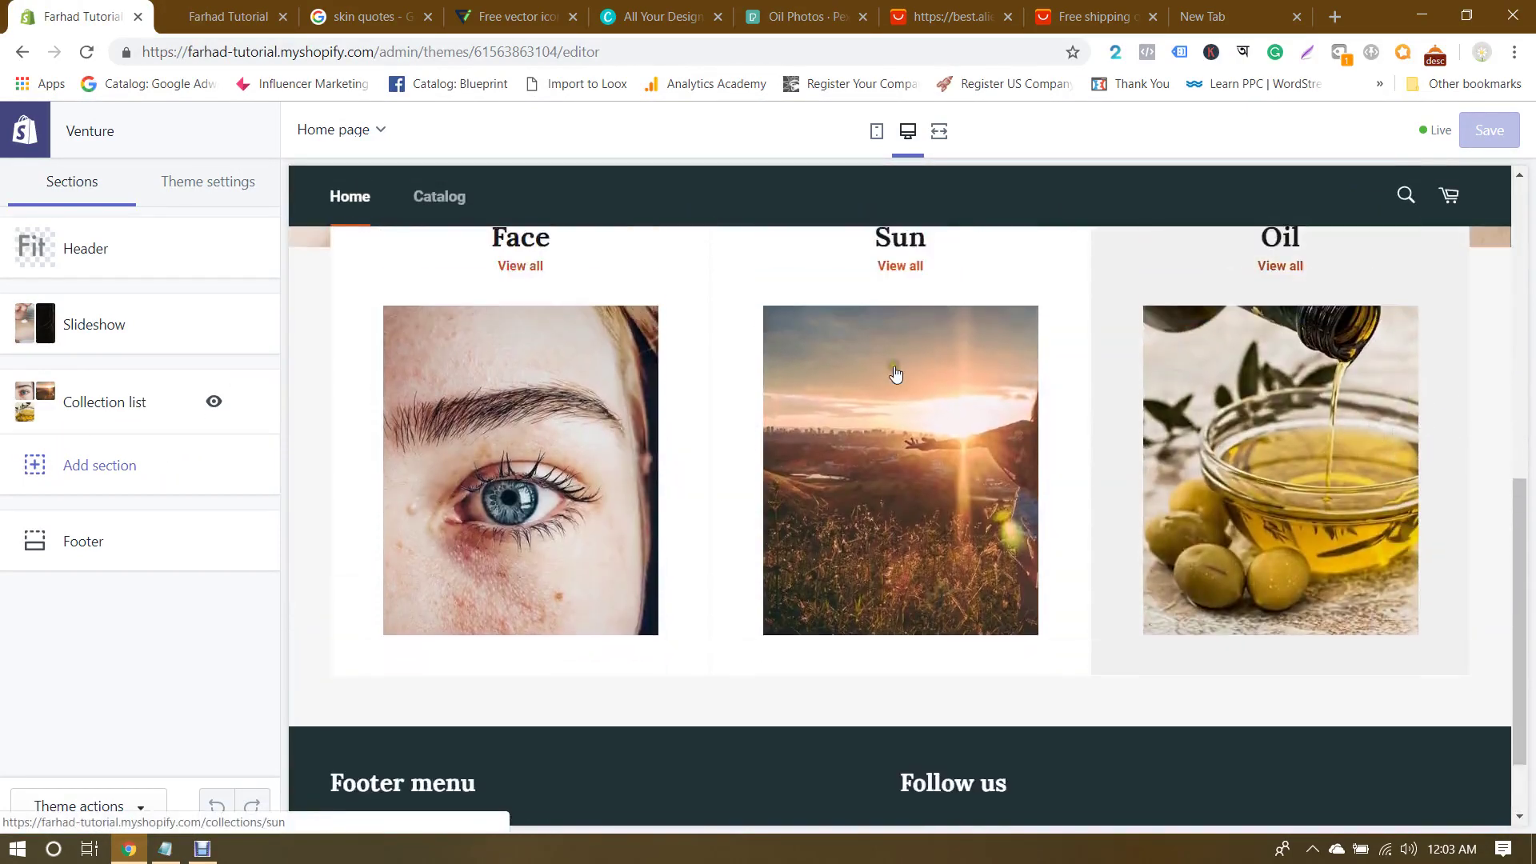
click(80, 461)
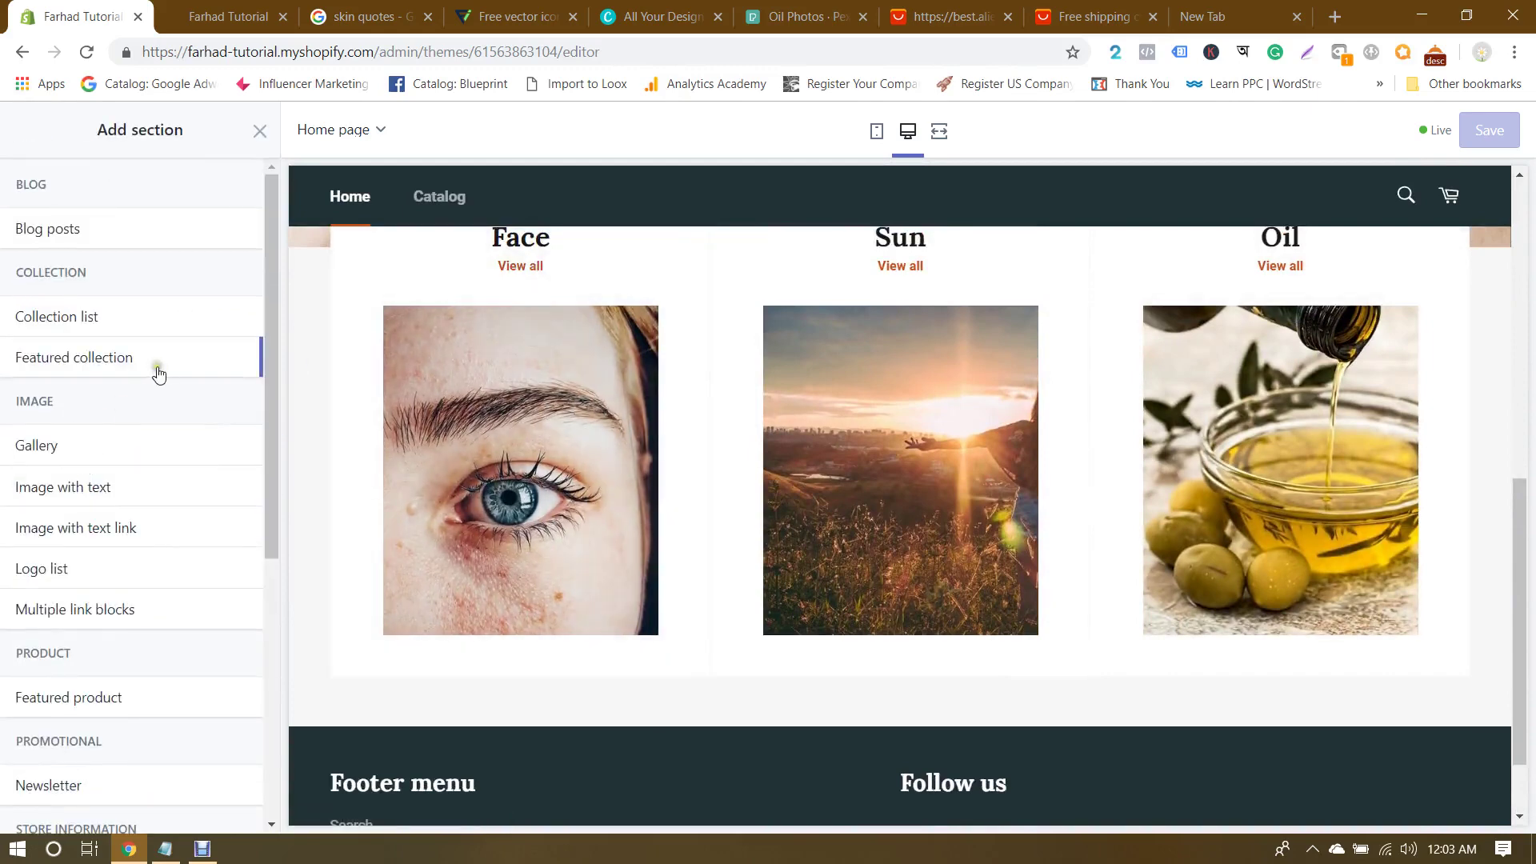
Step: Preview the Featured product and Gallery section types on the homepage
scroll(159, 374, down, 1)
scroll(154, 376, down, 3)
click(70, 398)
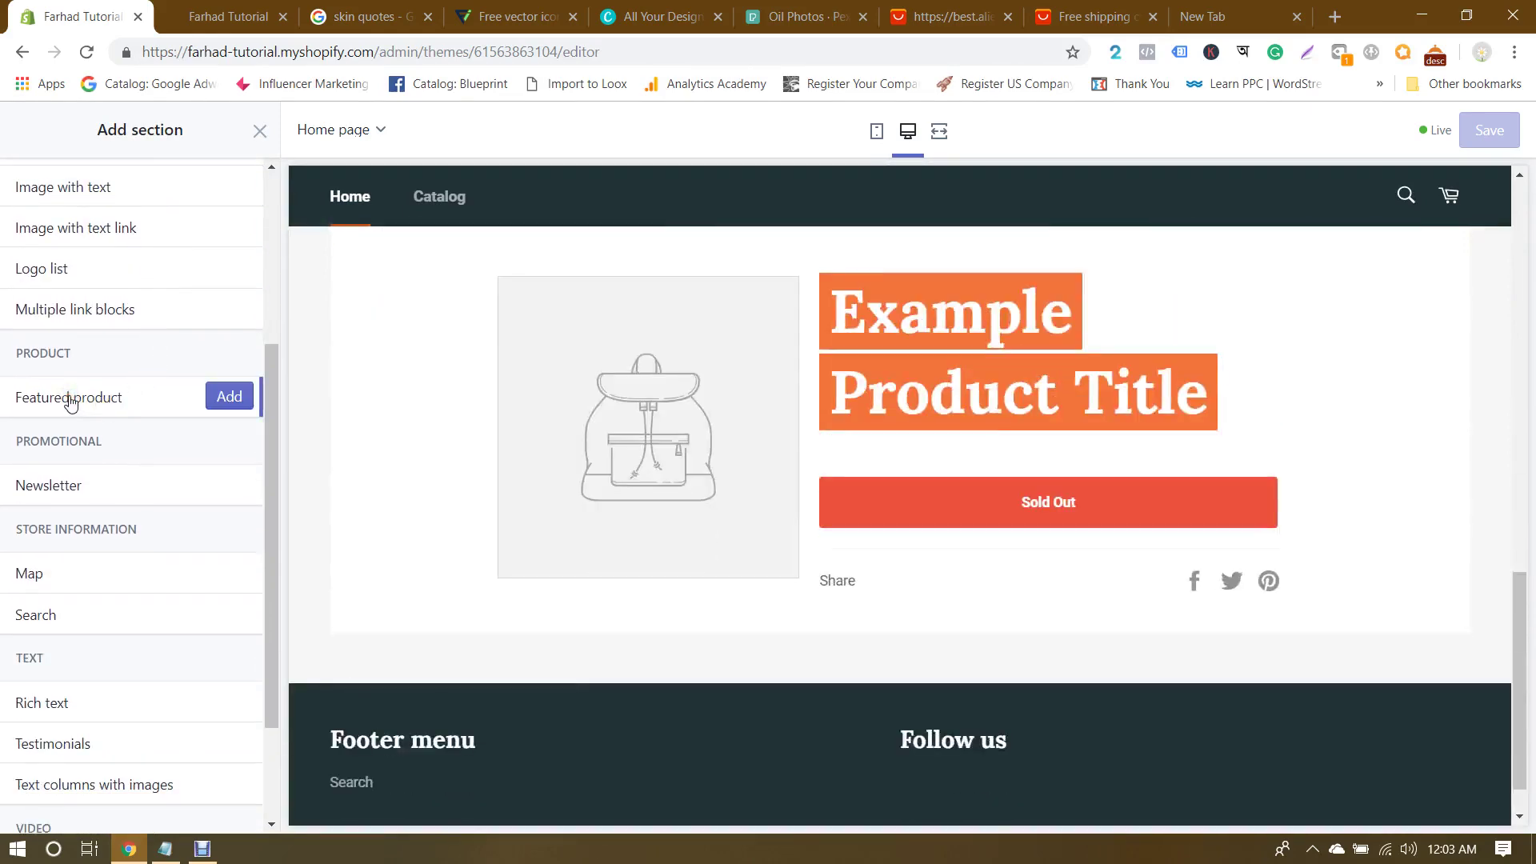
scroll(70, 402, down, 2)
scroll(70, 402, up, 4)
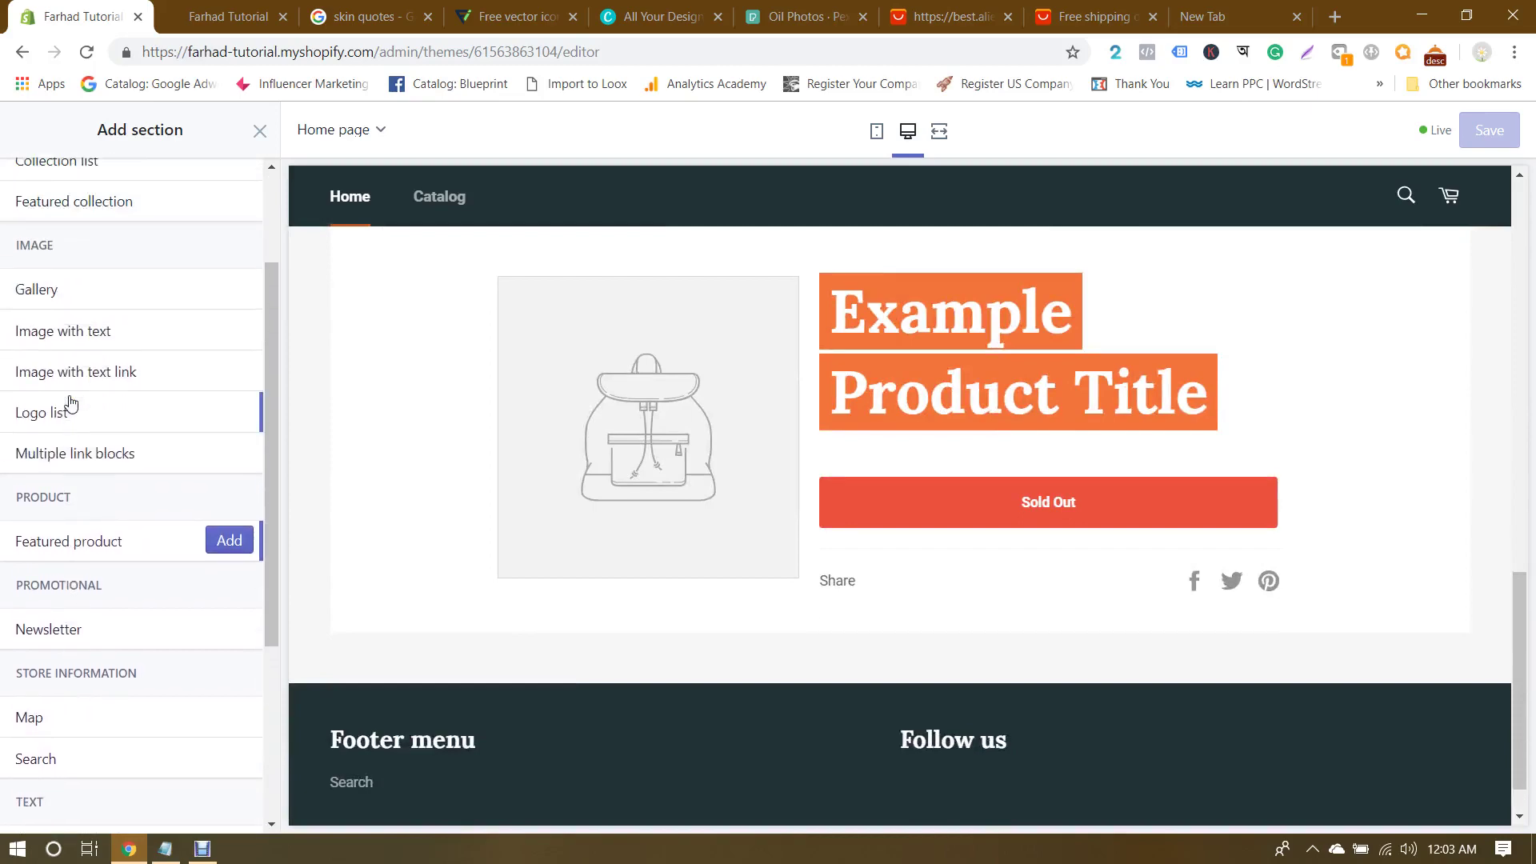
scroll(144, 384, up, 2)
click(76, 389)
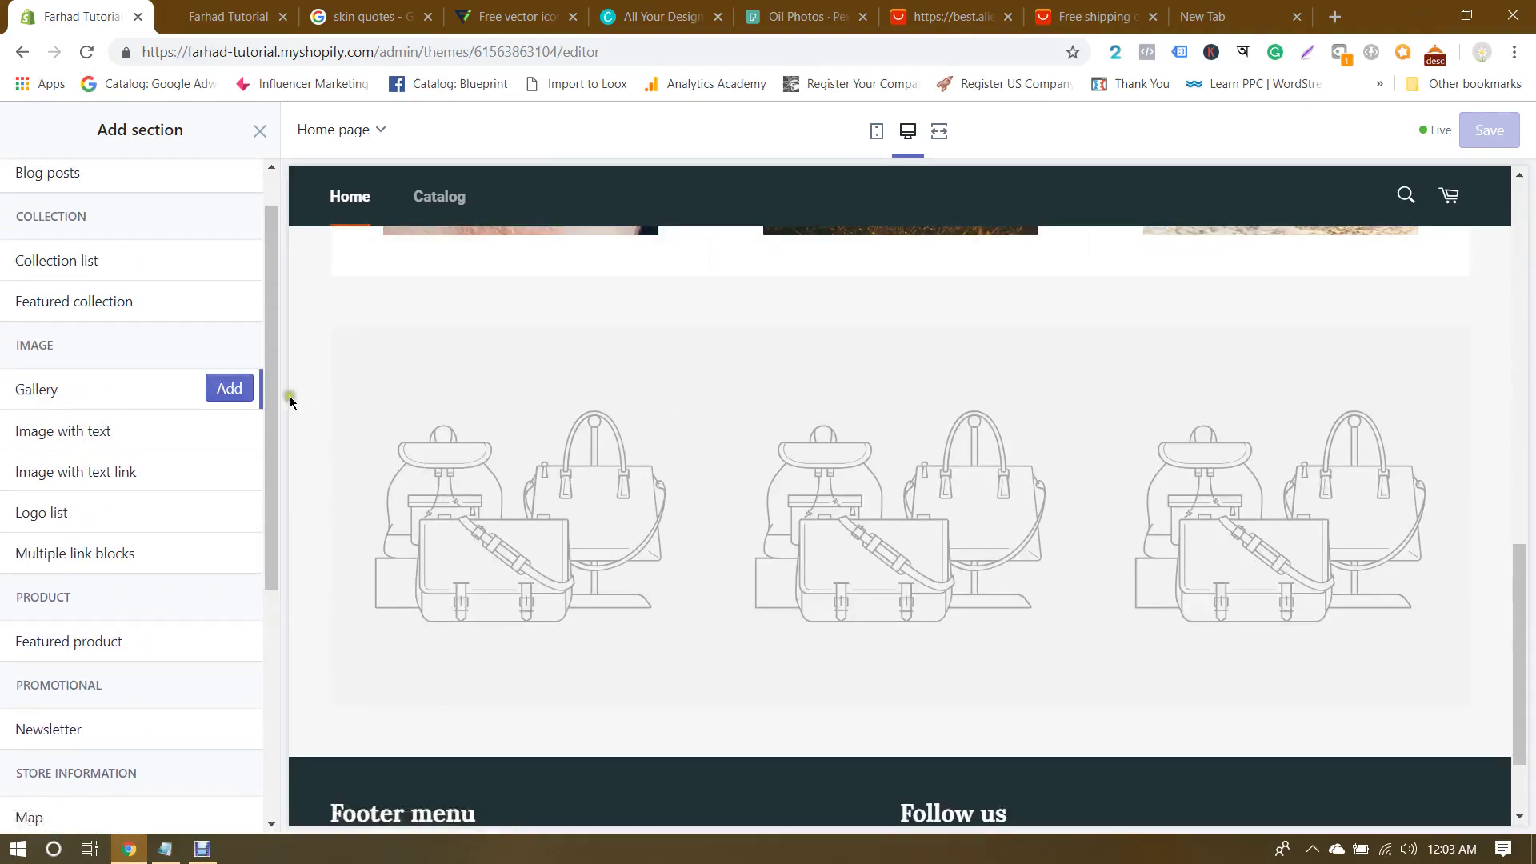
Step: Add a Featured collection section below the Face, Sun and Oil collection list
click(110, 468)
scroll(108, 473, up, 1)
scroll(108, 474, down, 6)
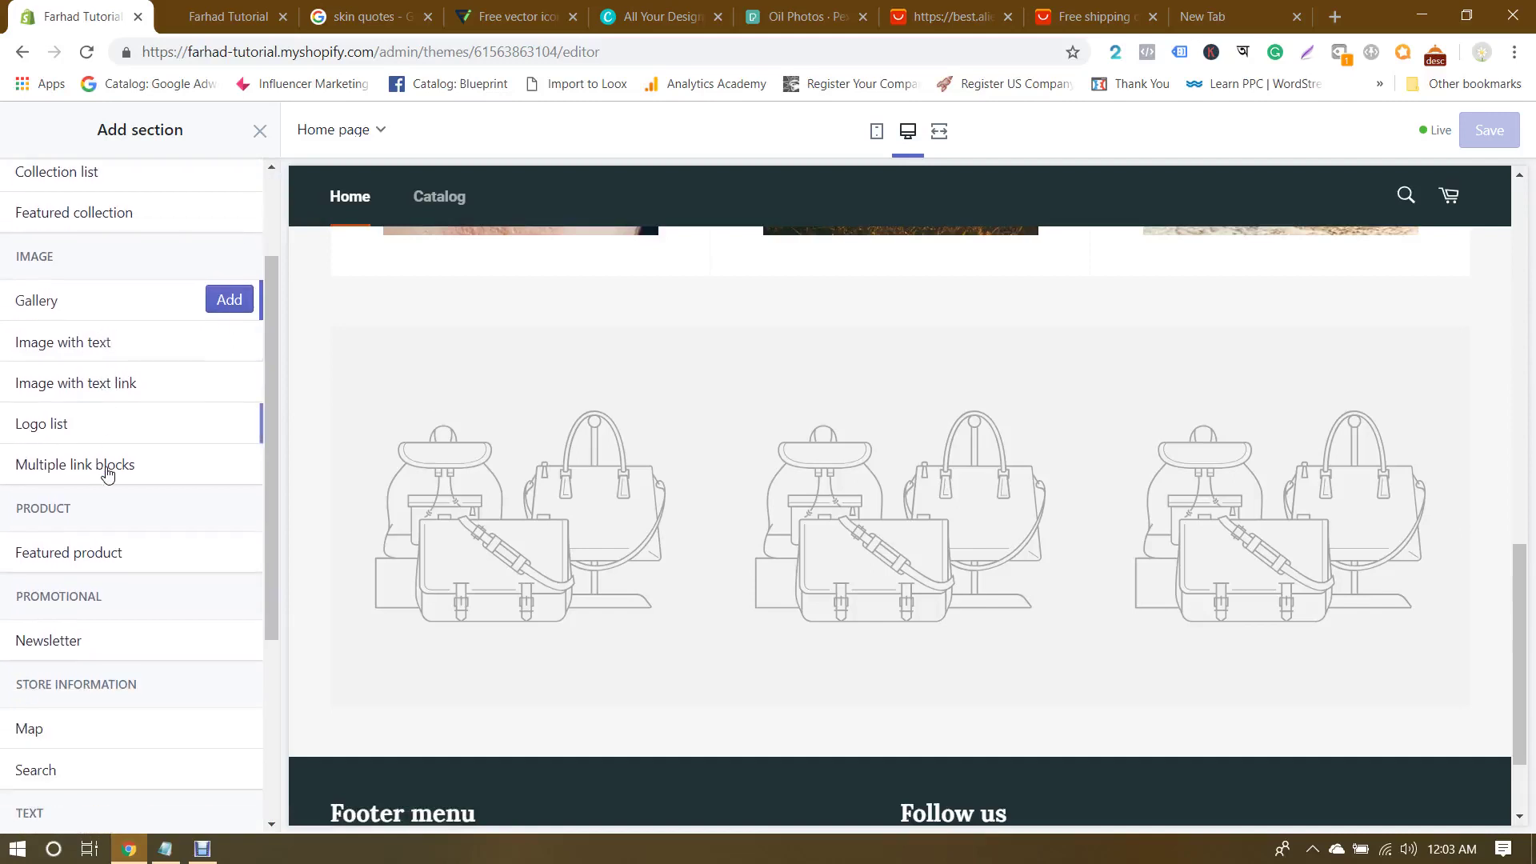
scroll(108, 473, down, 2)
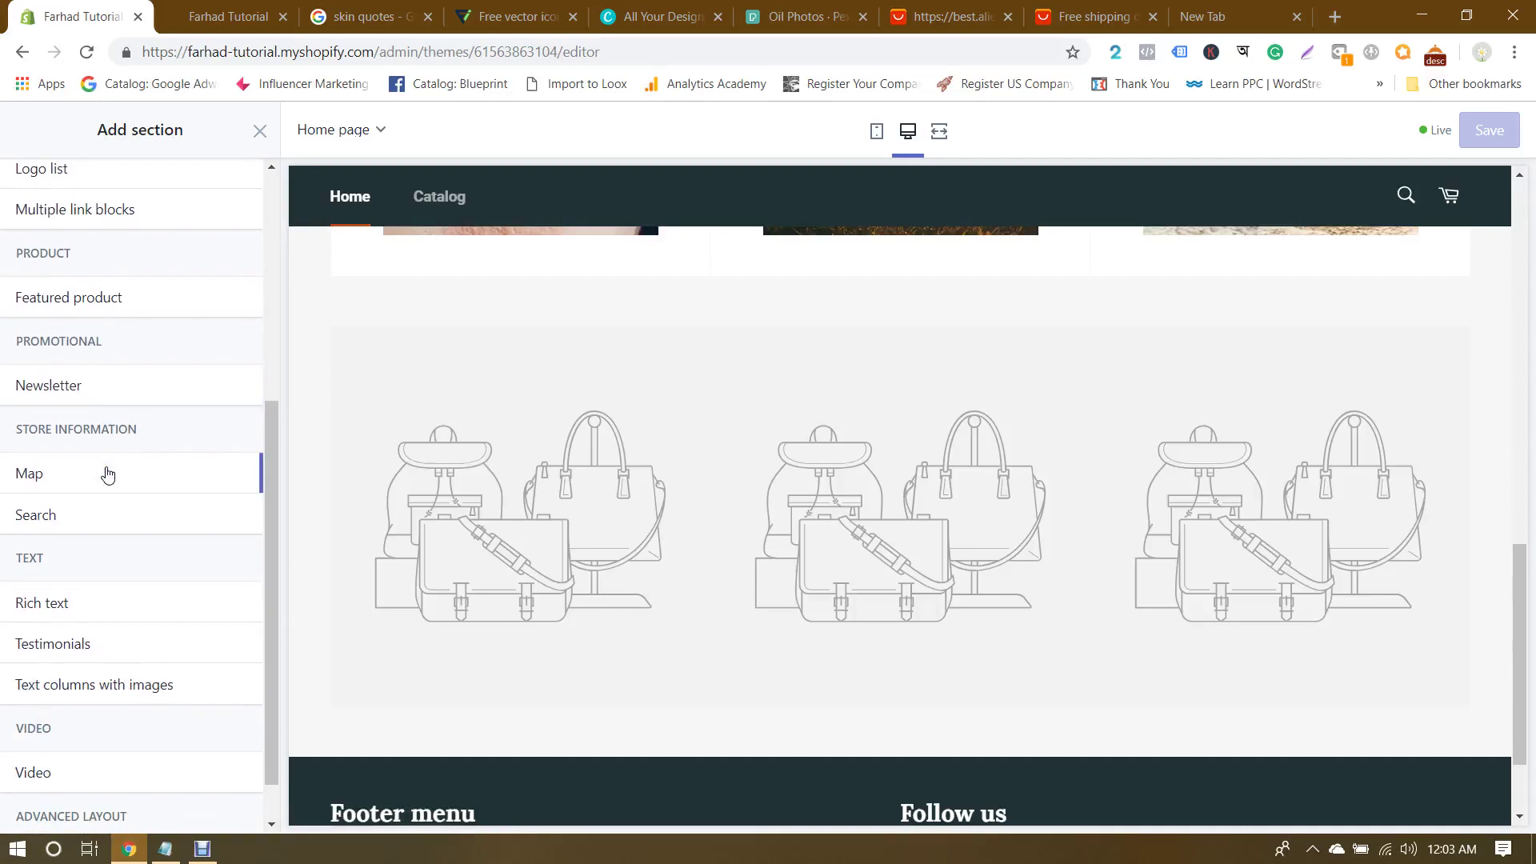
scroll(108, 473, up, 3)
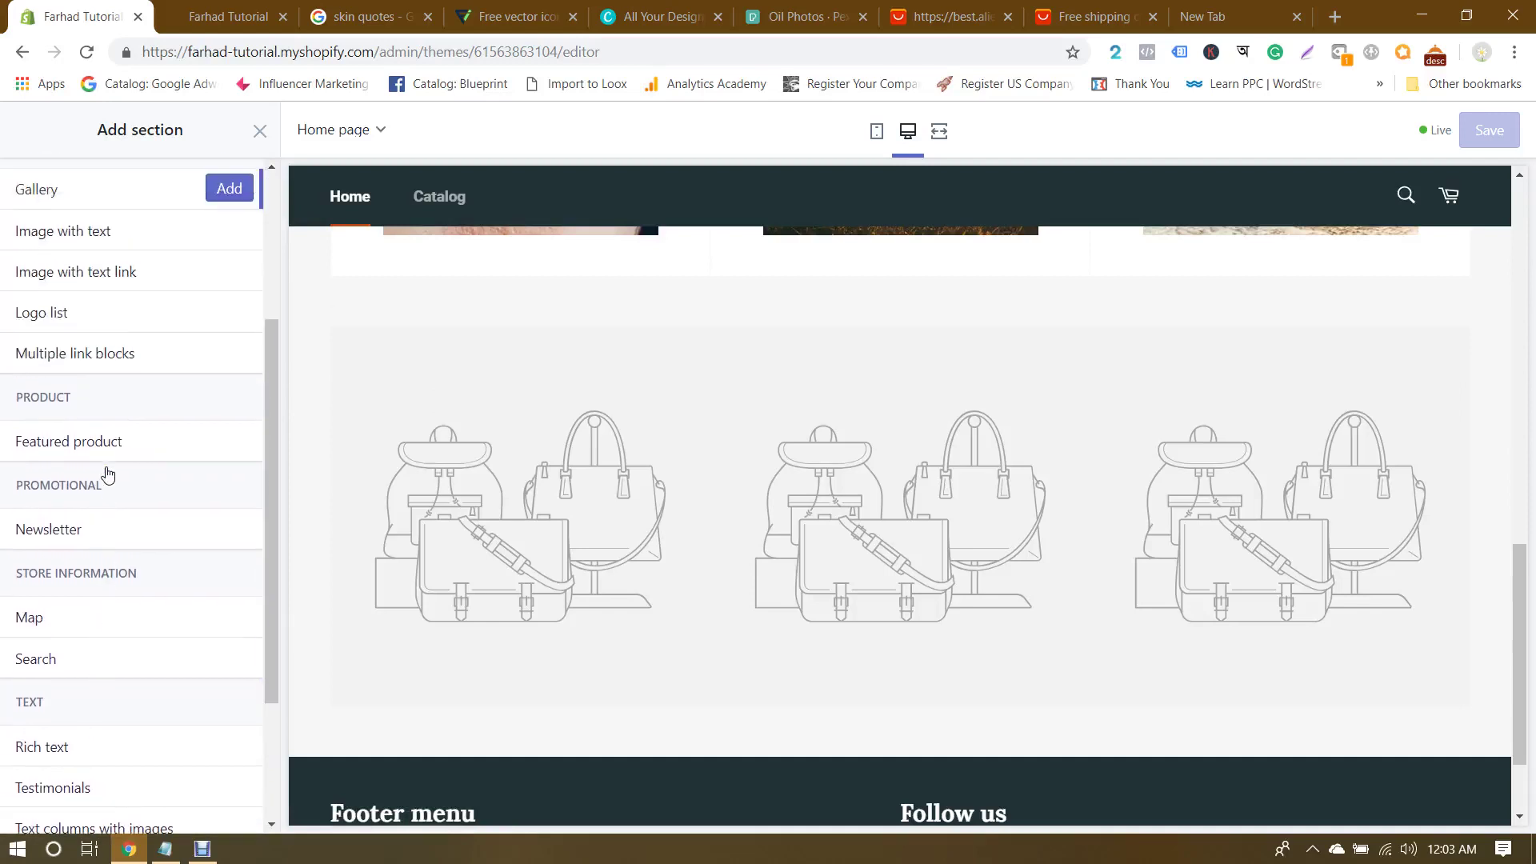
scroll(108, 474, up, 4)
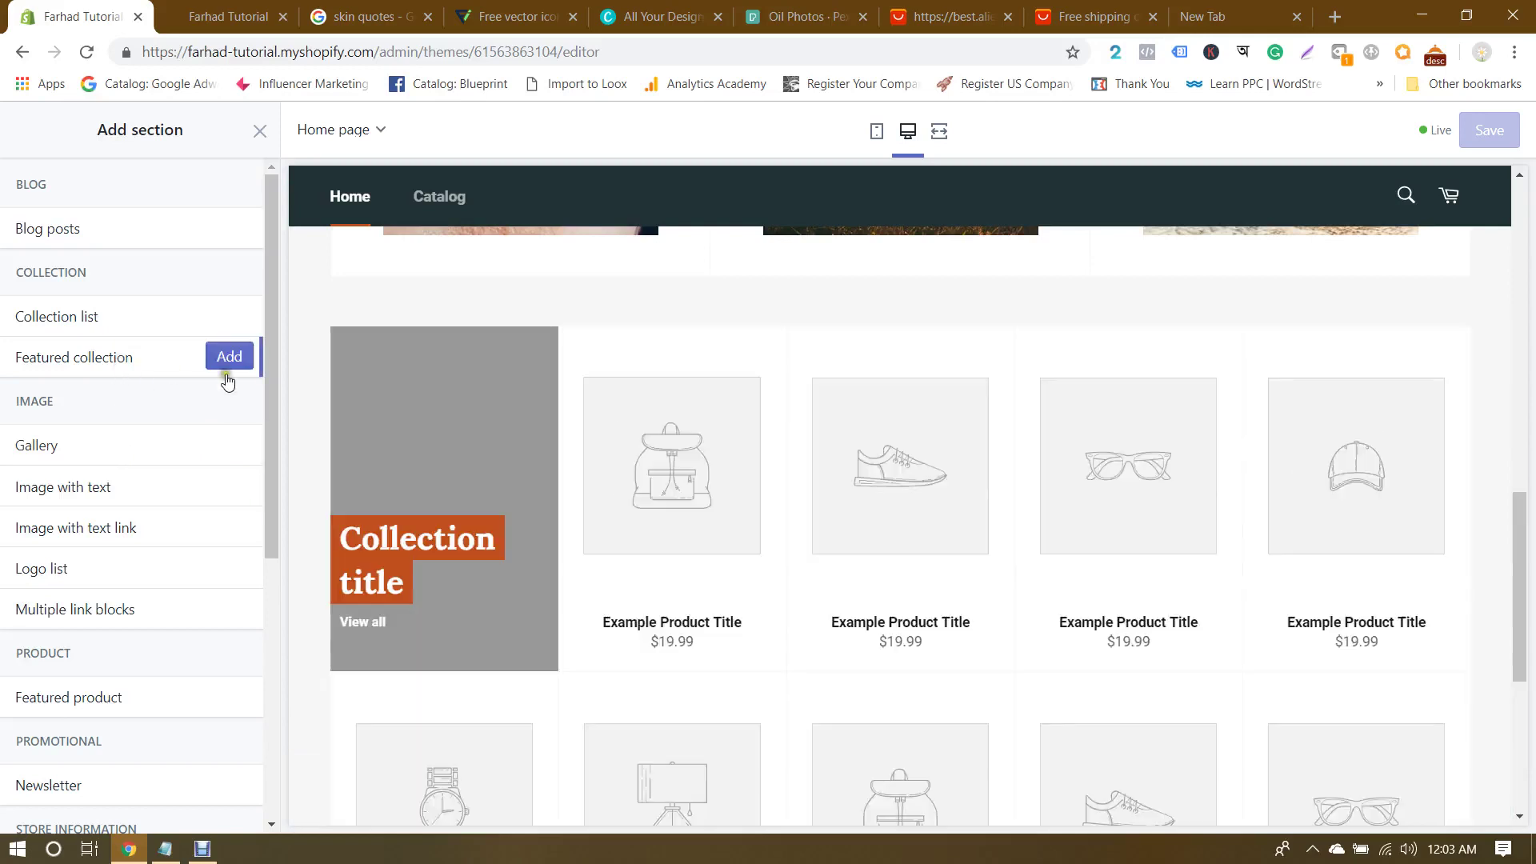
scroll(875, 474, down, 3)
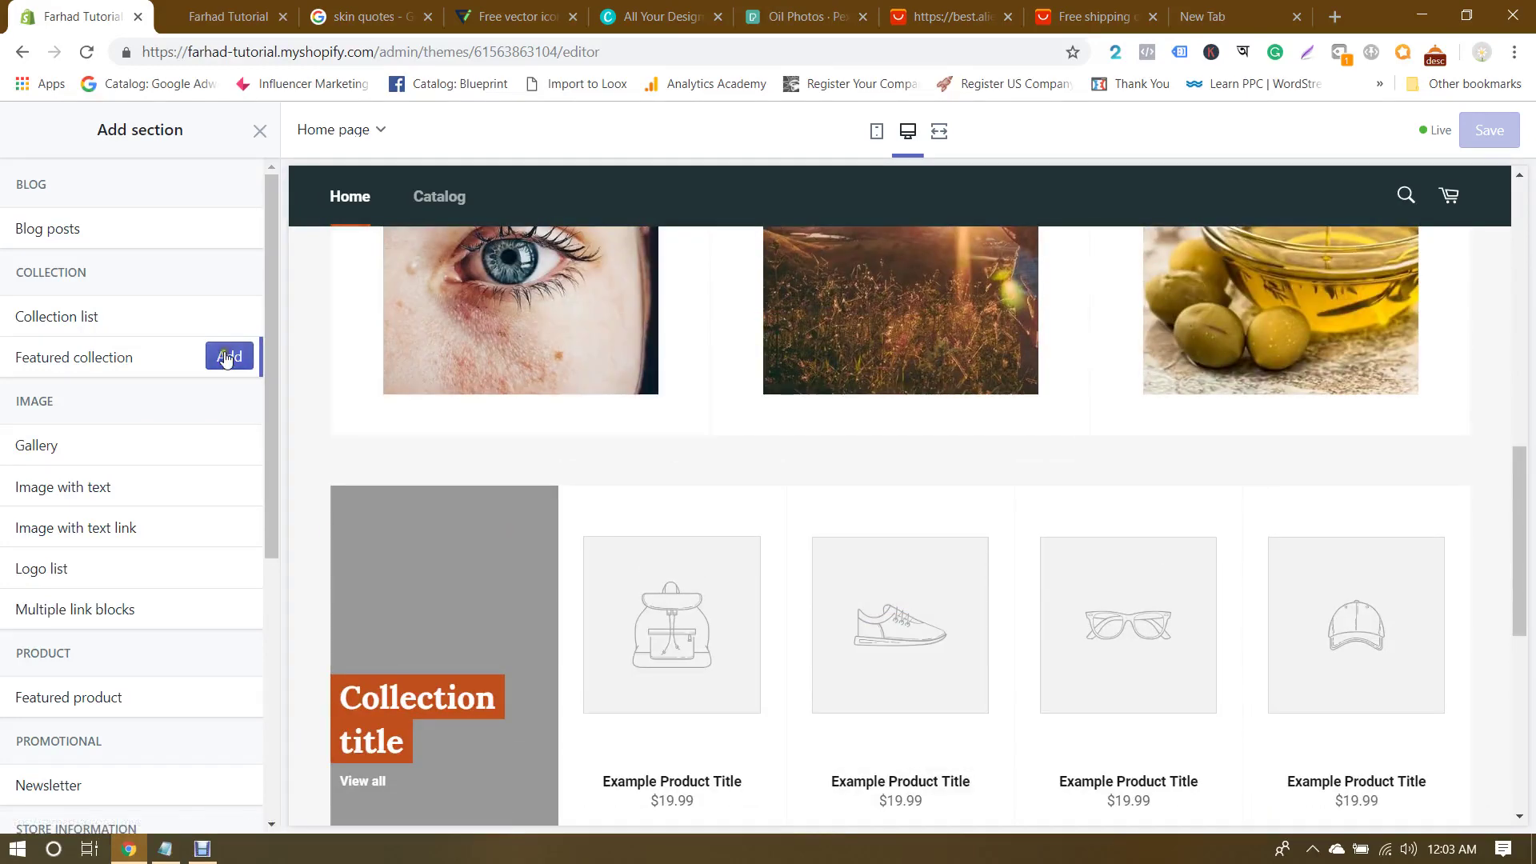
click(227, 358)
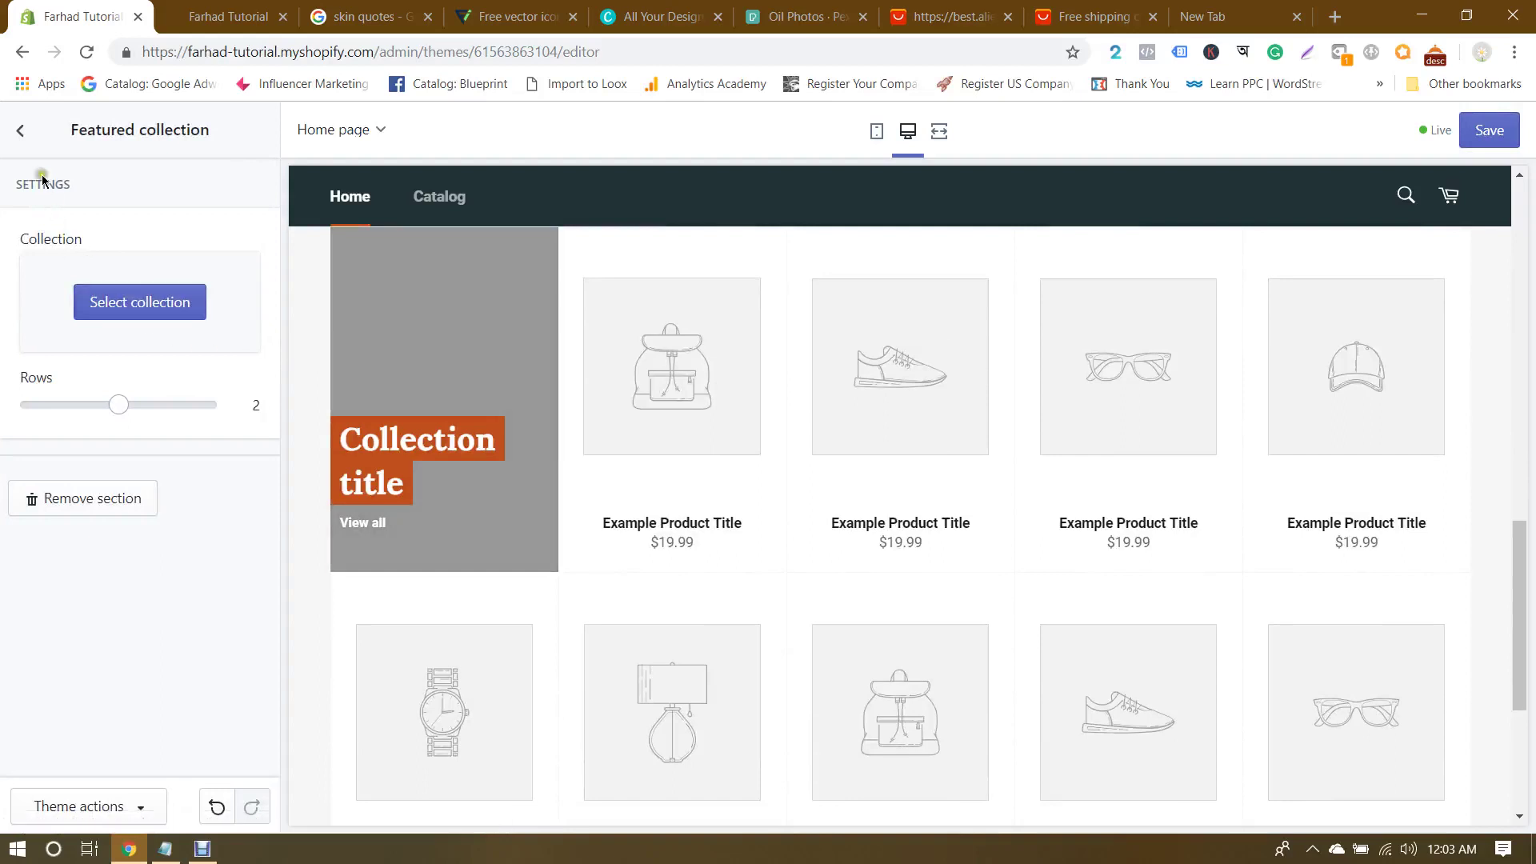
Step: Review the Featured collection section's settings, save the homepage, and exit the section settings
click(19, 132)
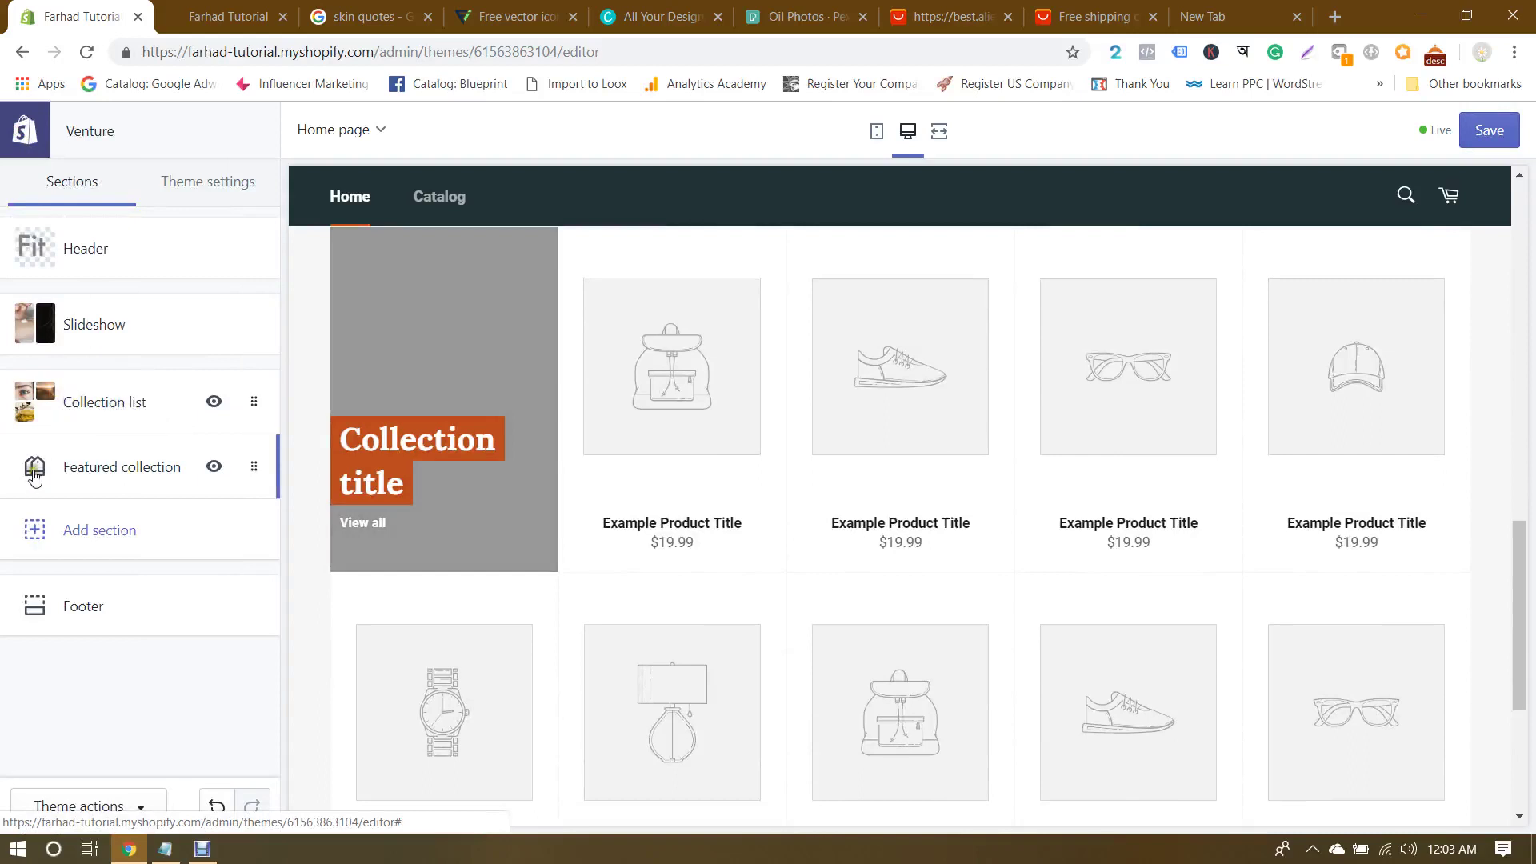
click(148, 480)
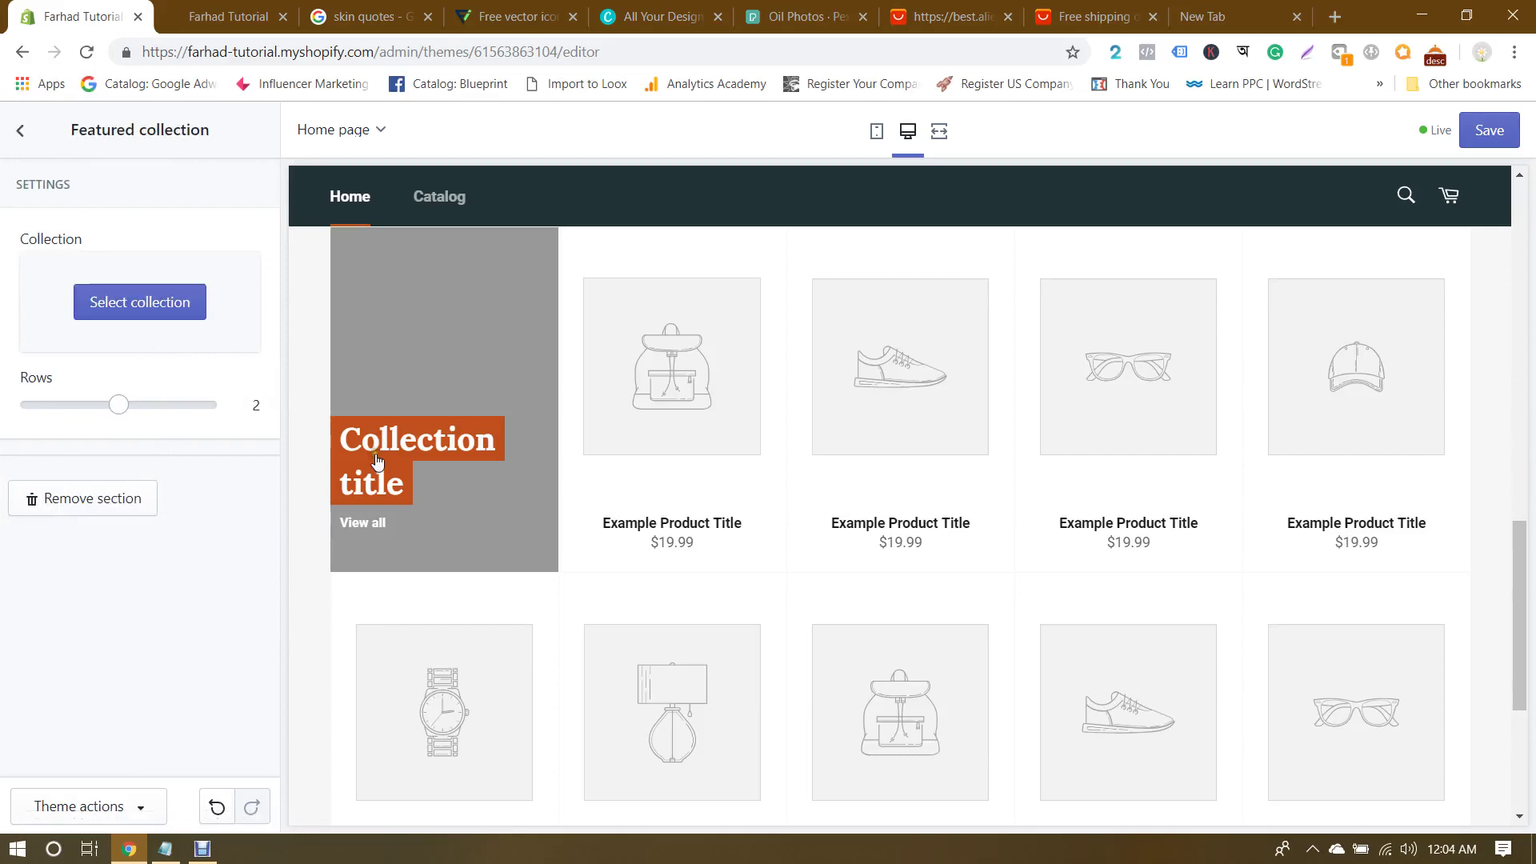
scroll(672, 504, up, 6)
scroll(672, 504, up, 4)
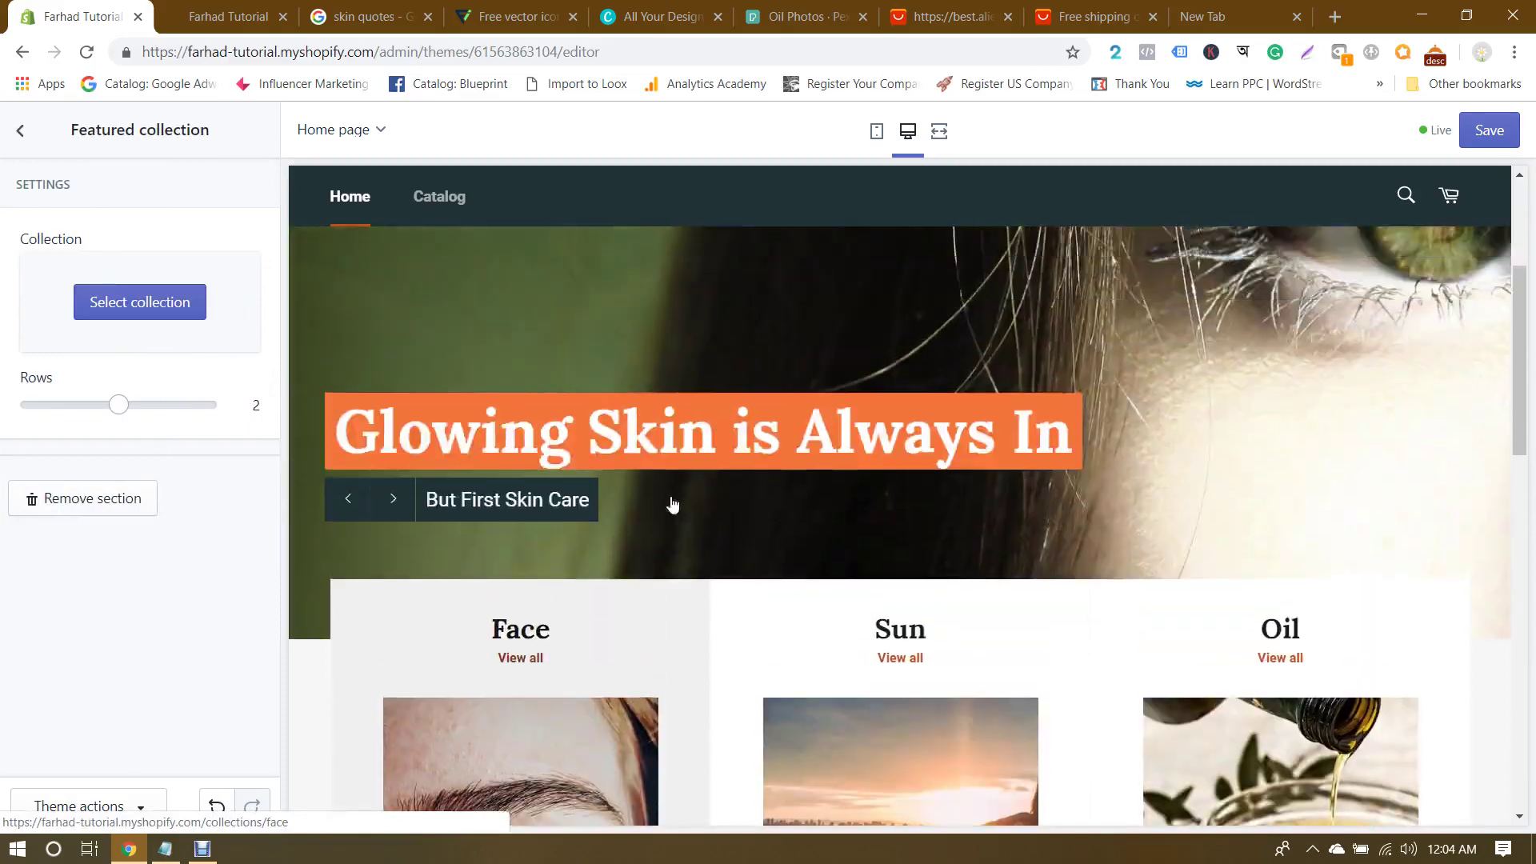
scroll(671, 504, down, 15)
scroll(672, 504, up, 6)
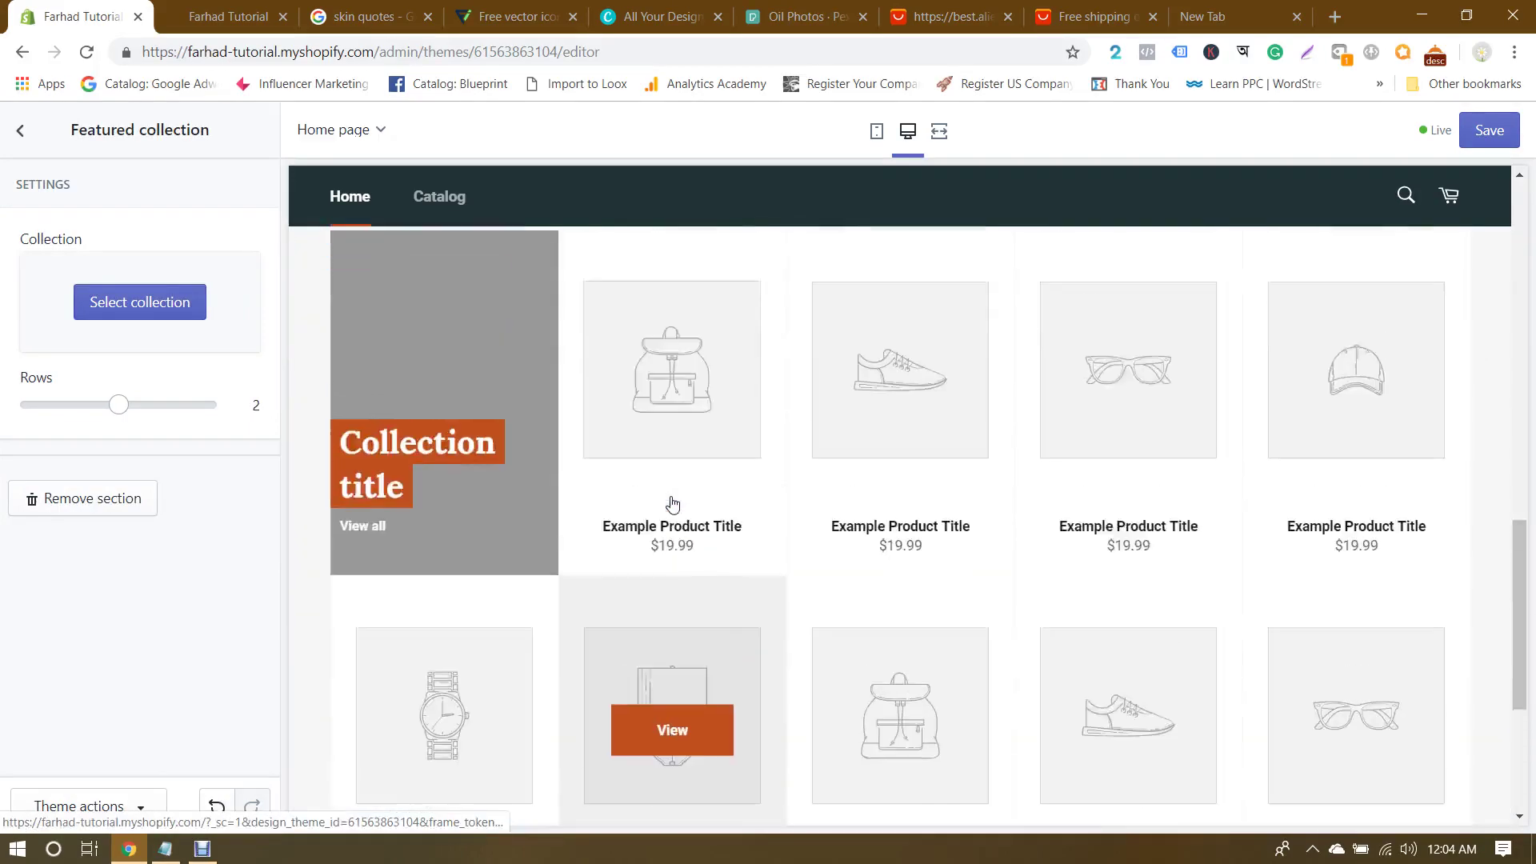
scroll(672, 504, down, 3)
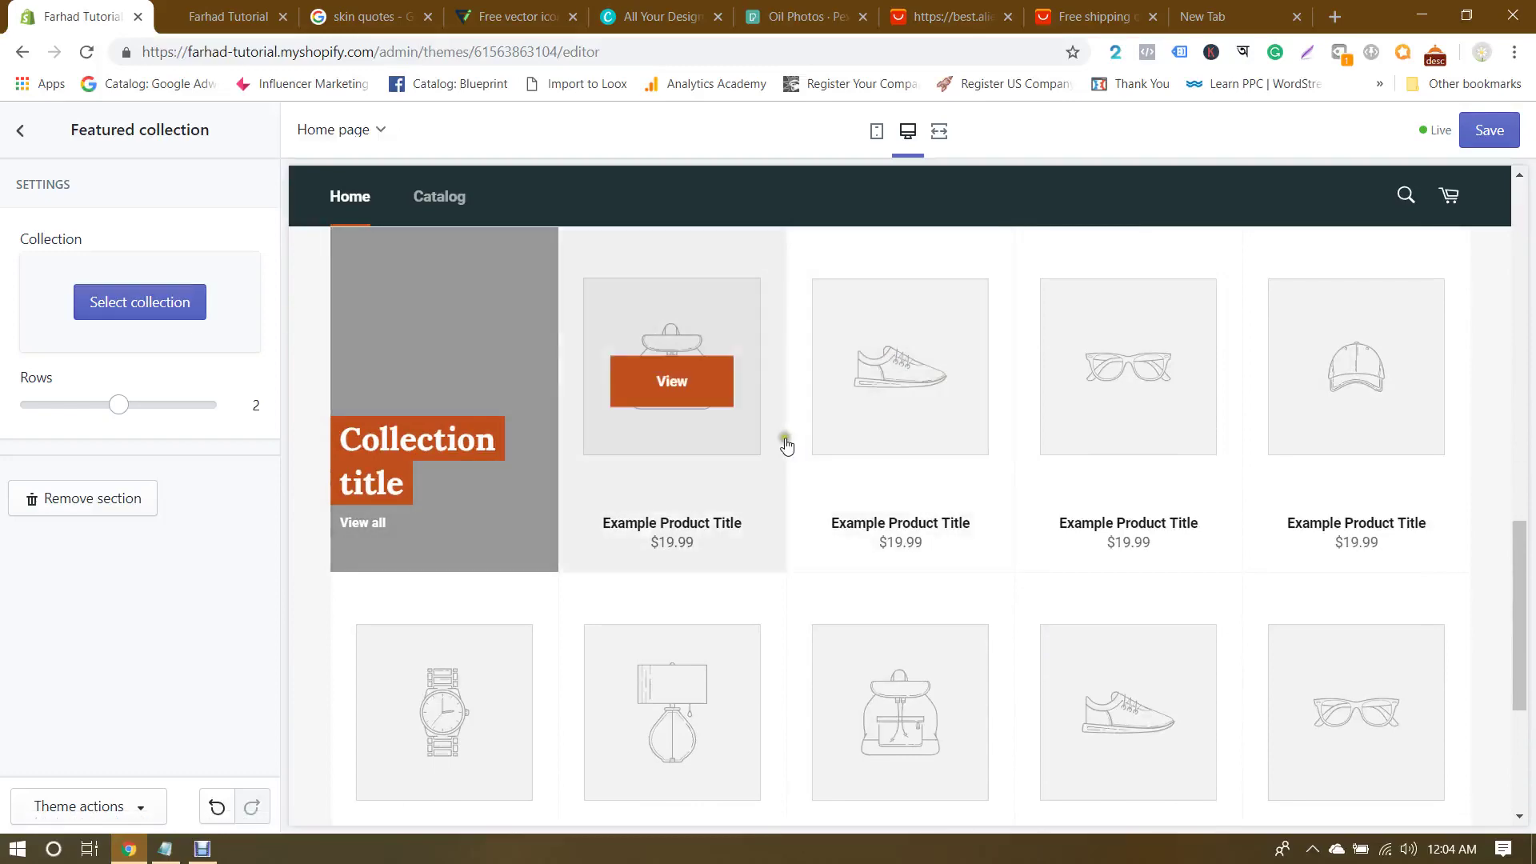
scroll(760, 440, up, 5)
scroll(775, 445, up, 1)
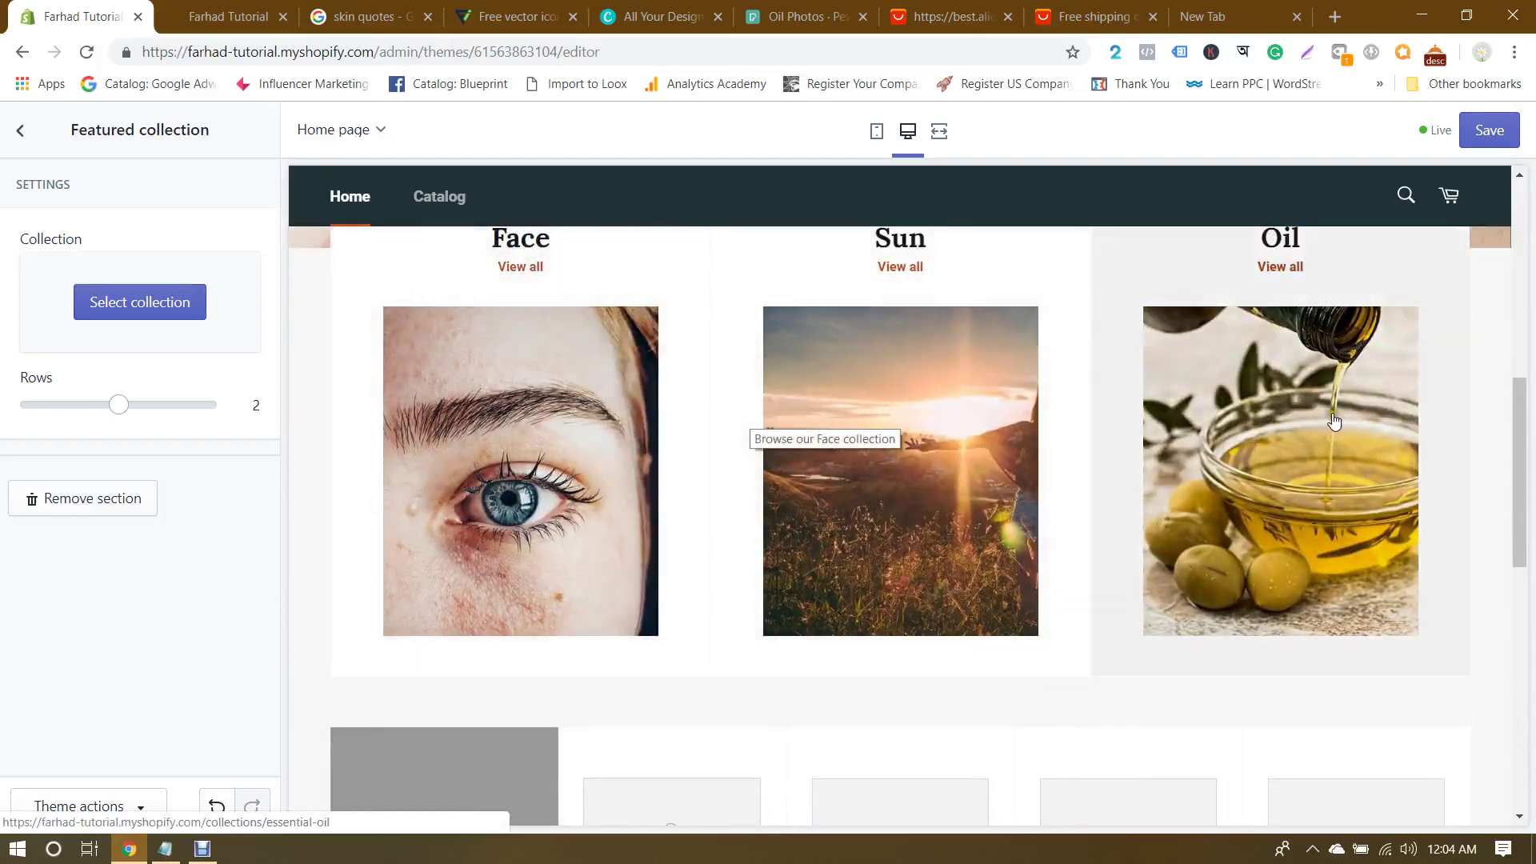
scroll(1347, 420, down, 2)
scroll(713, 405, down, 4)
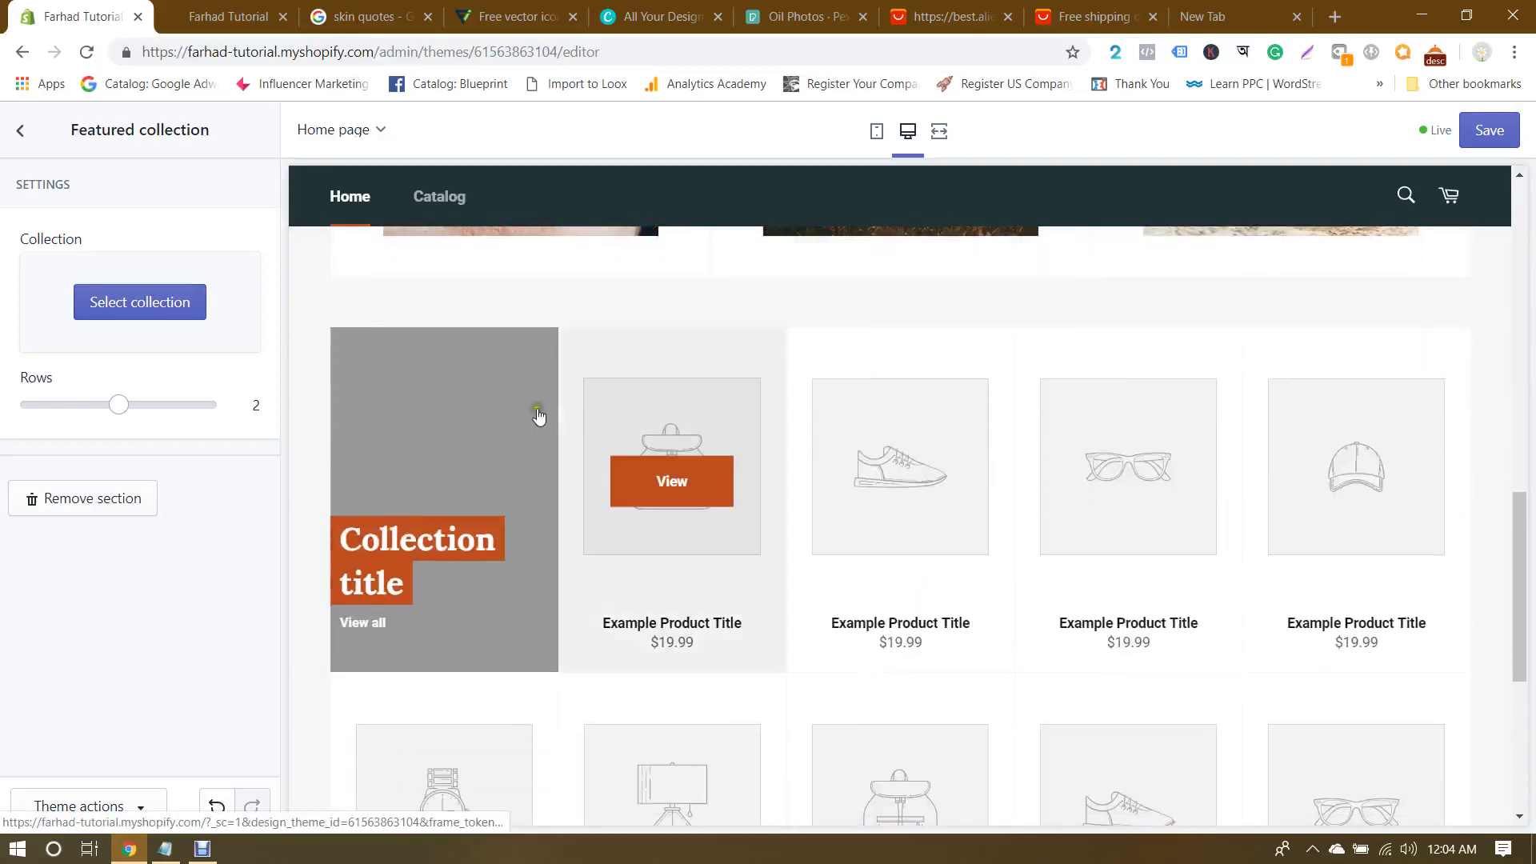
scroll(1350, 470, down, 5)
scroll(1350, 470, up, 5)
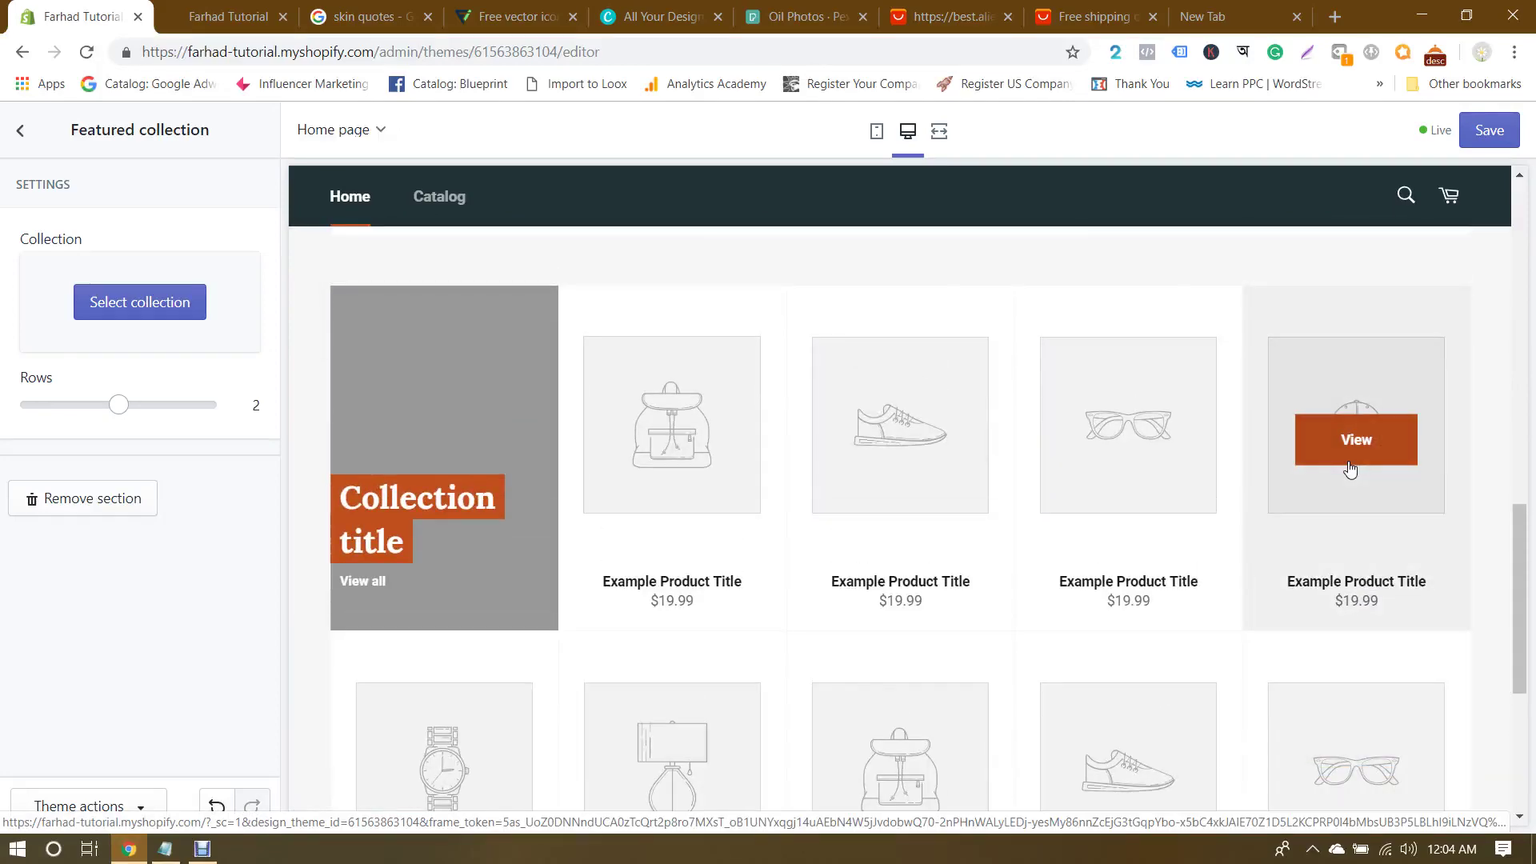
scroll(1351, 469, down, 3)
scroll(1350, 470, up, 2)
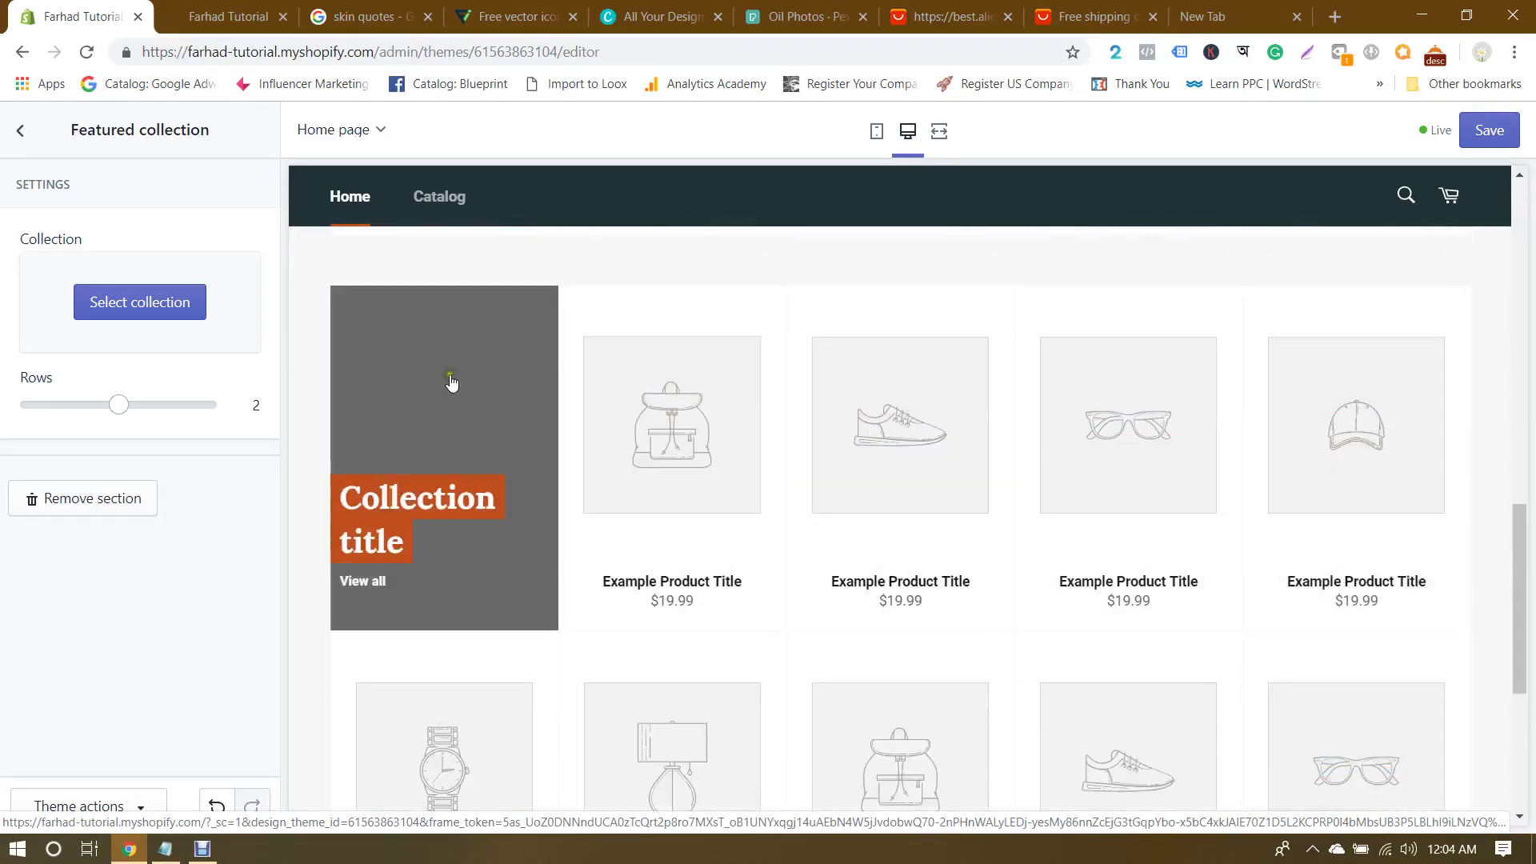
scroll(942, 381, up, 5)
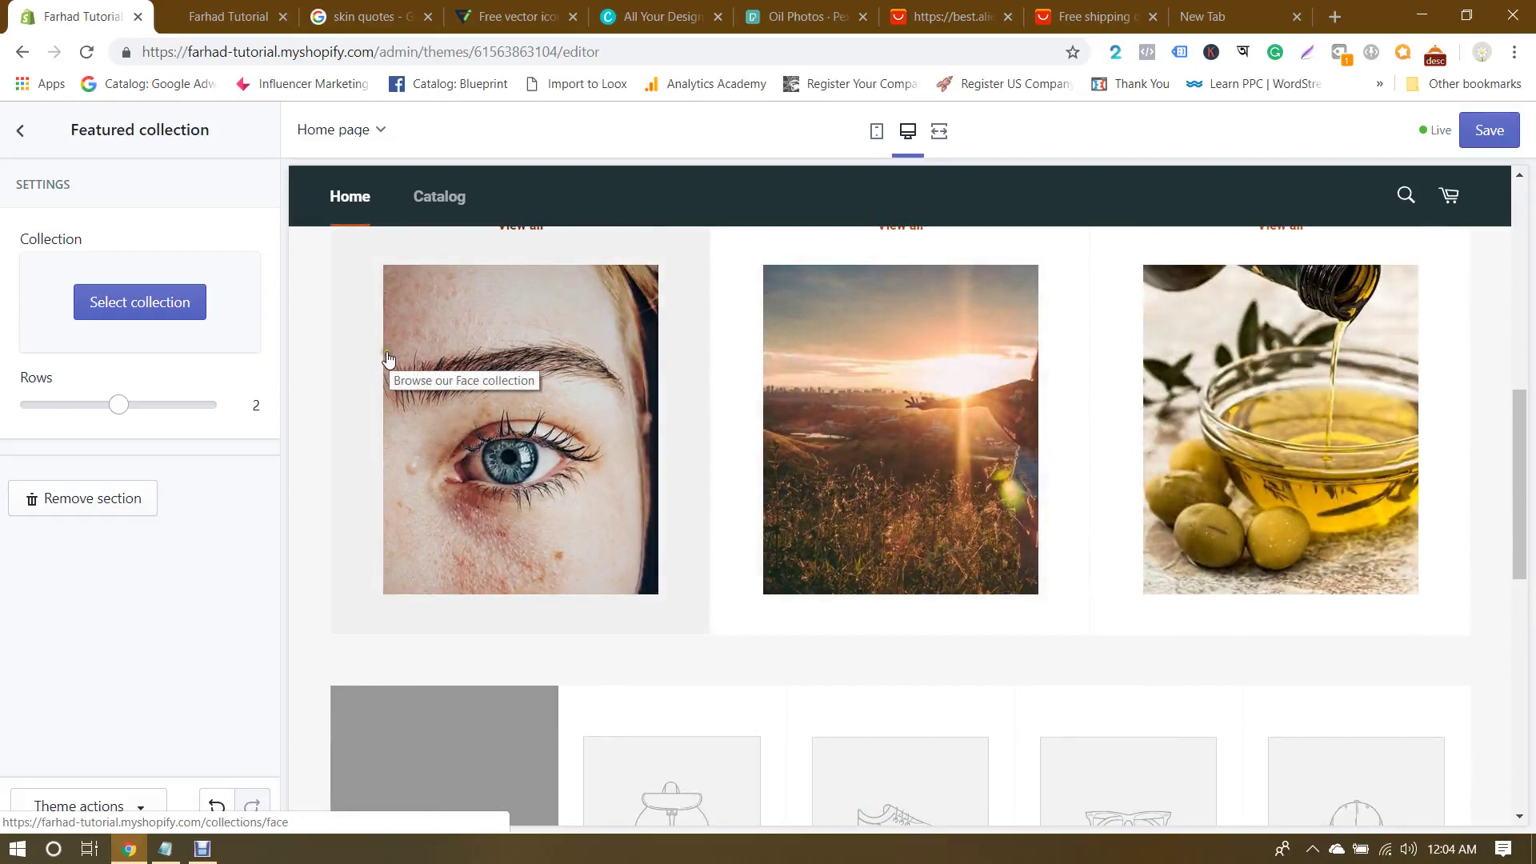
scroll(1096, 404, down, 4)
scroll(1096, 404, up, 4)
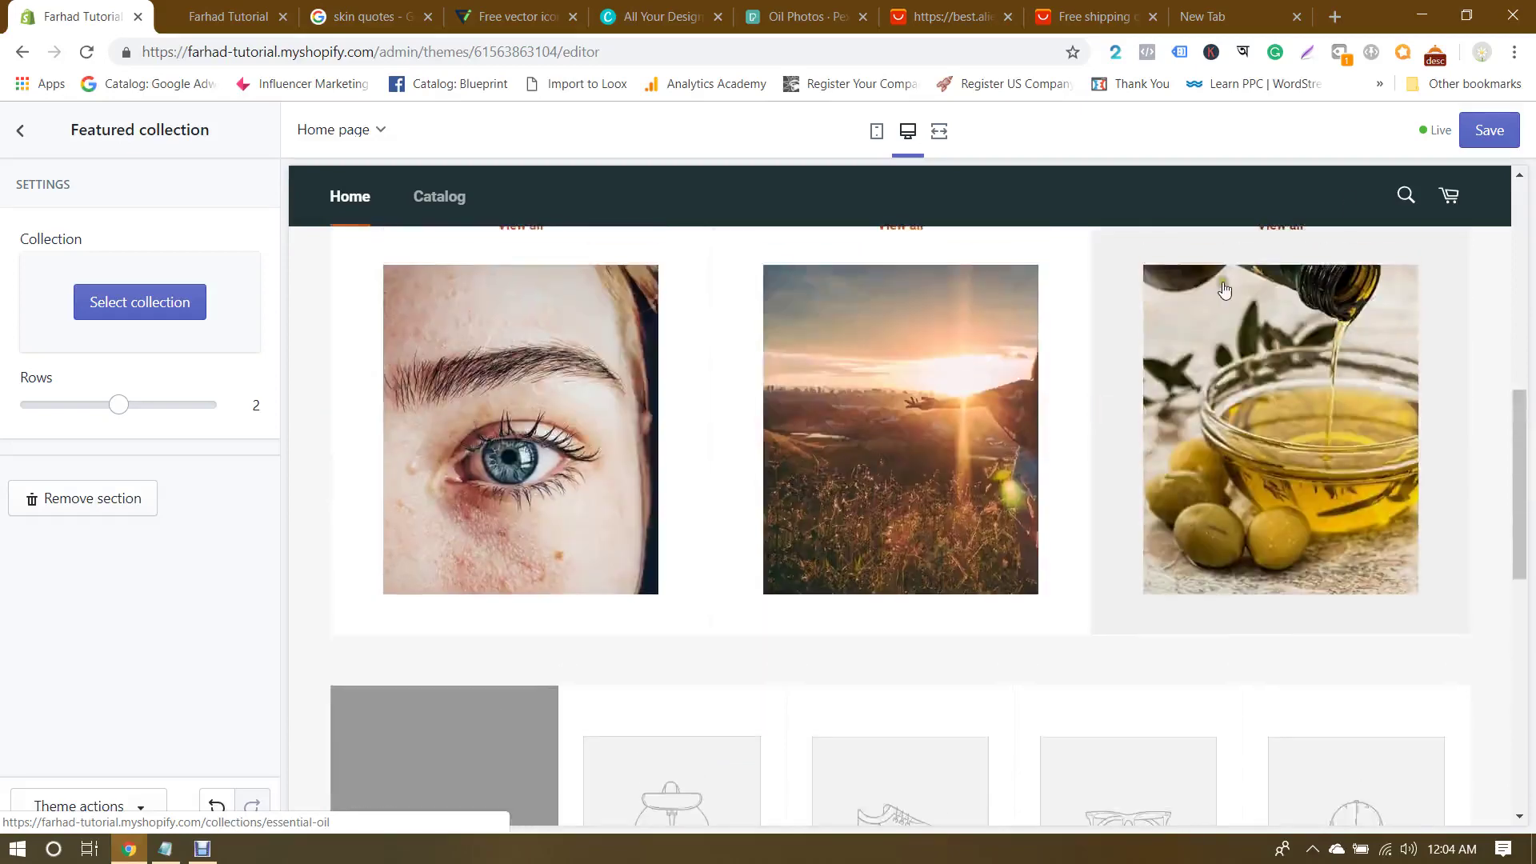
click(1489, 130)
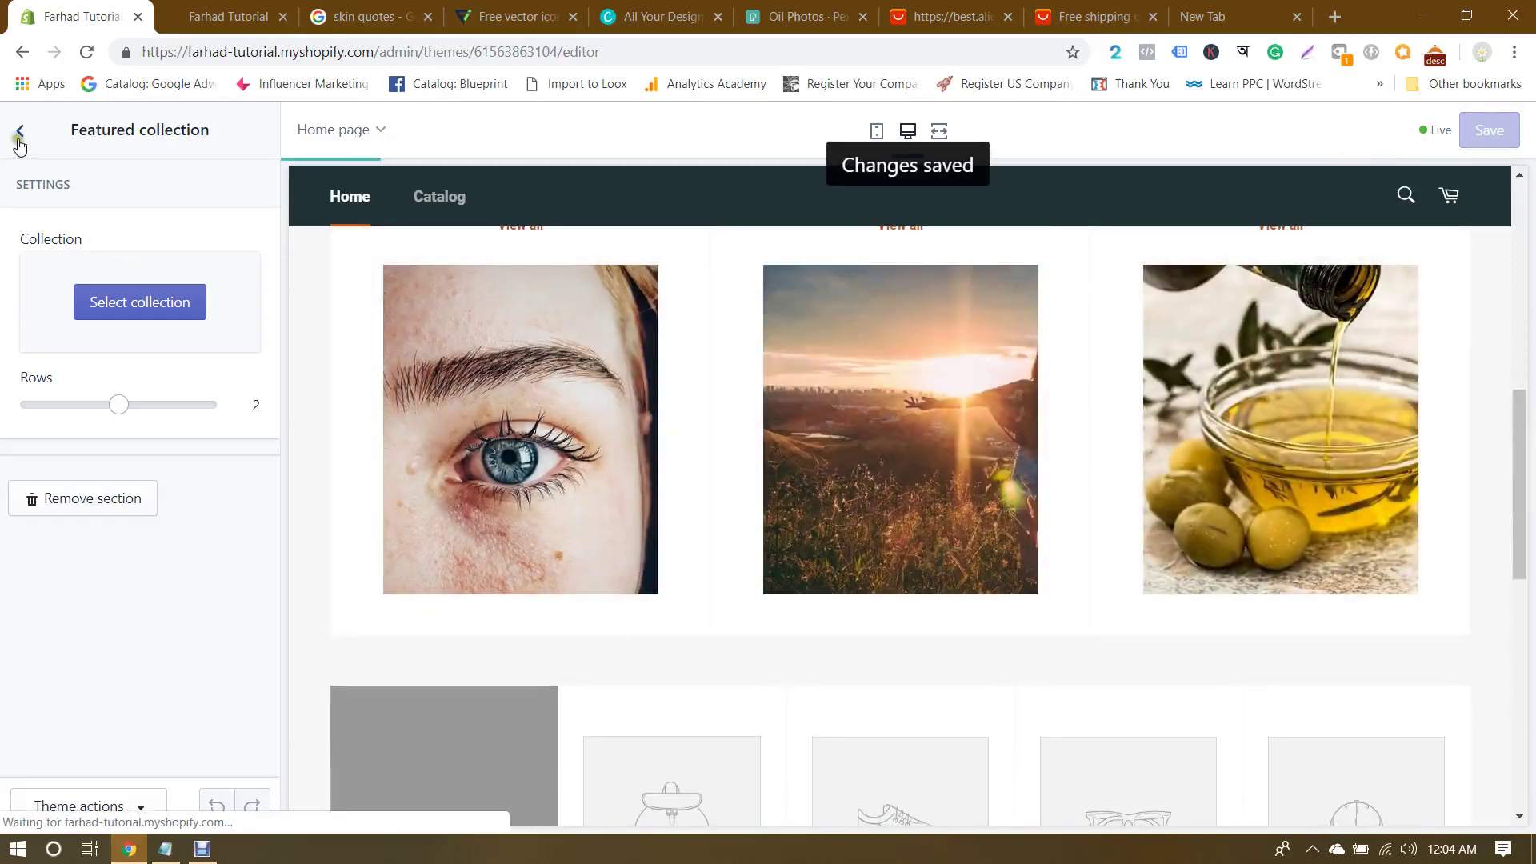
click(20, 132)
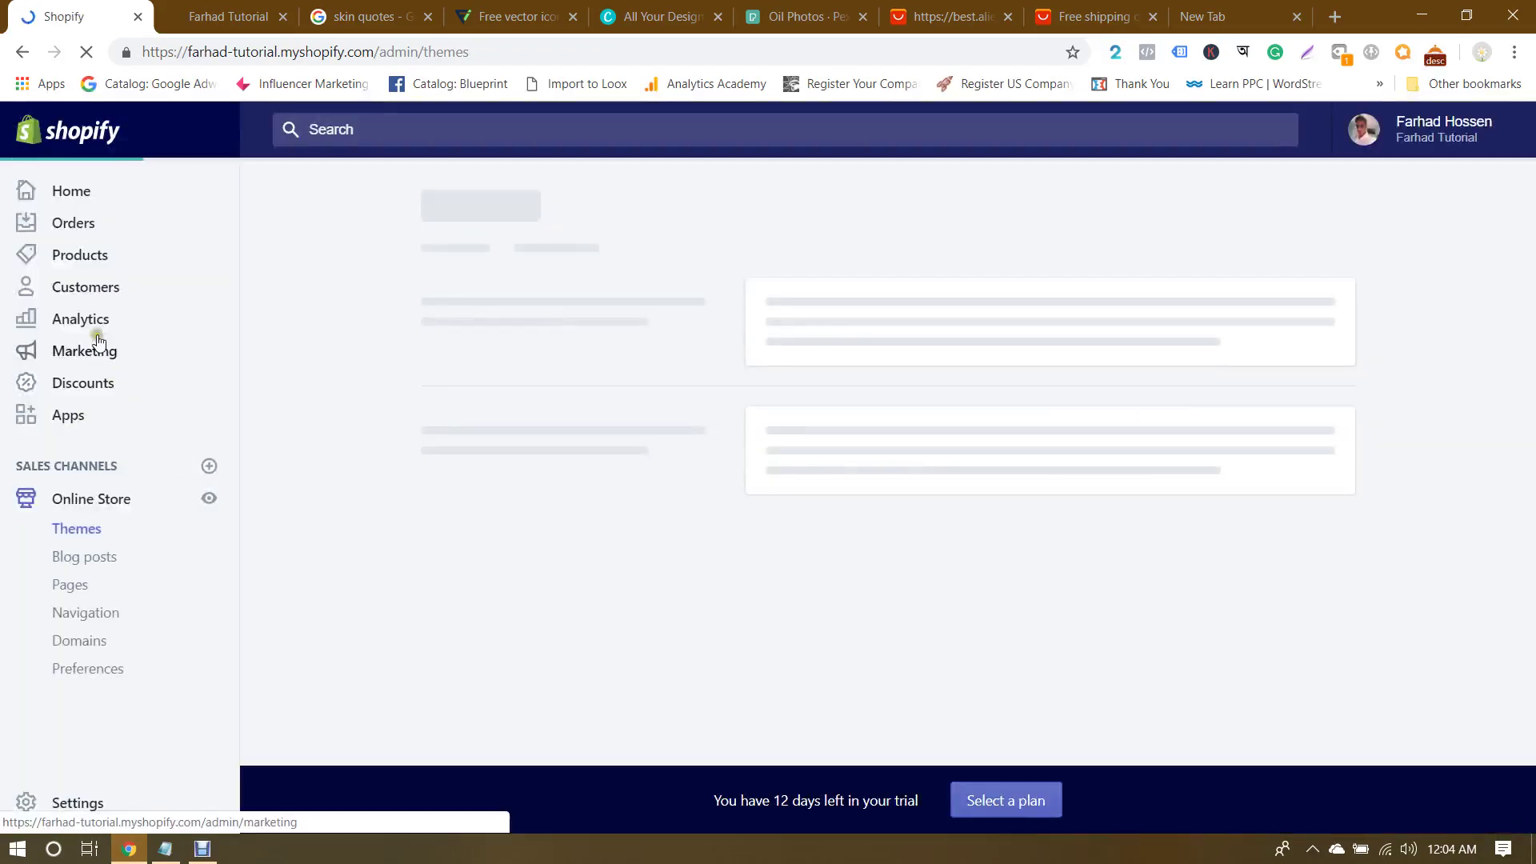
Step: Create an automated Best Sellers collection with condition Product tag equals 'best sellers'
click(66, 255)
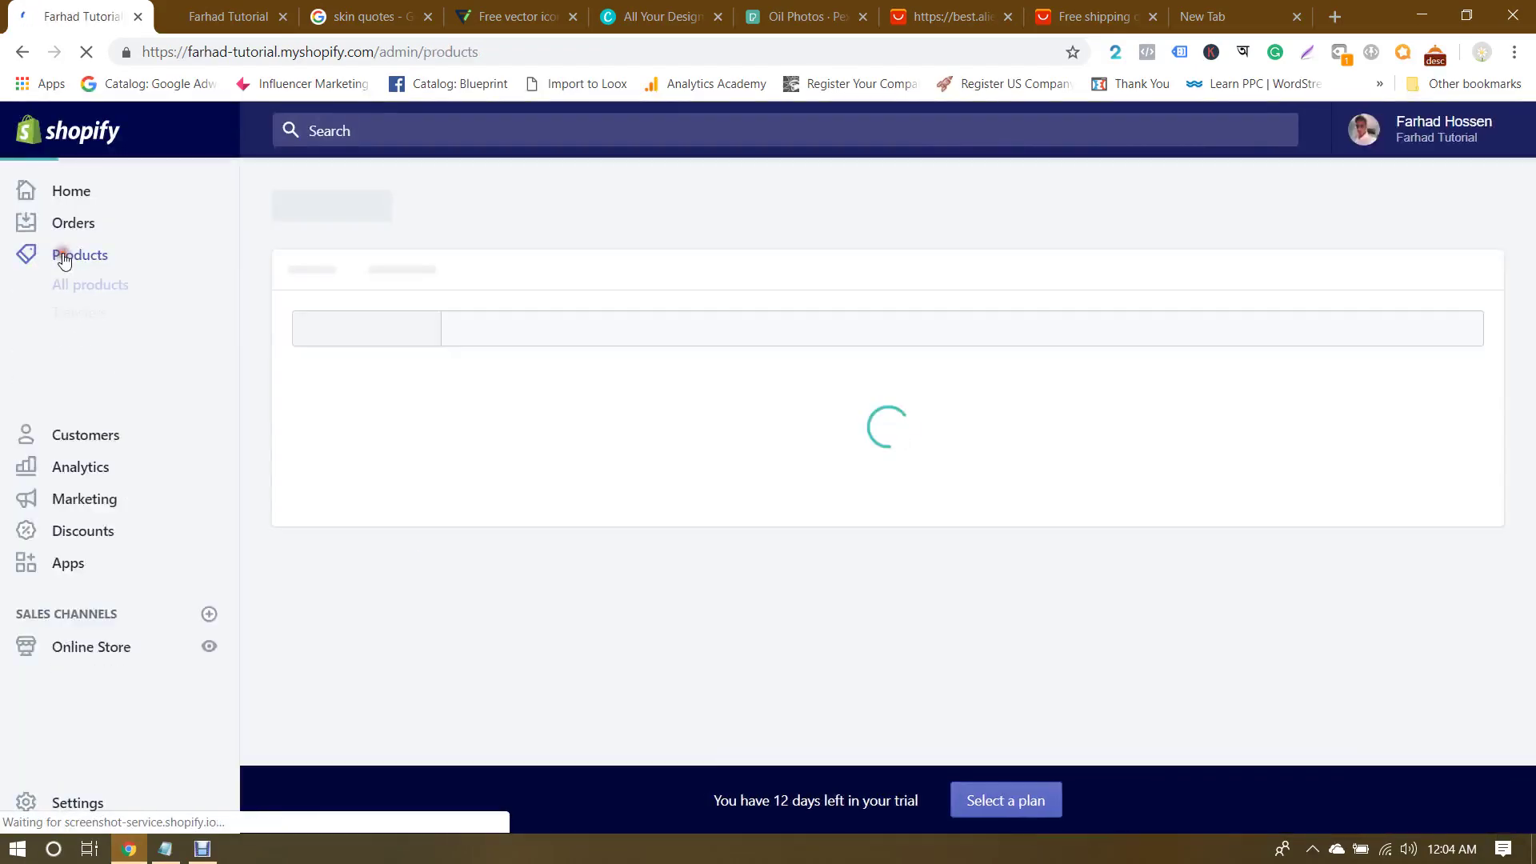
click(76, 369)
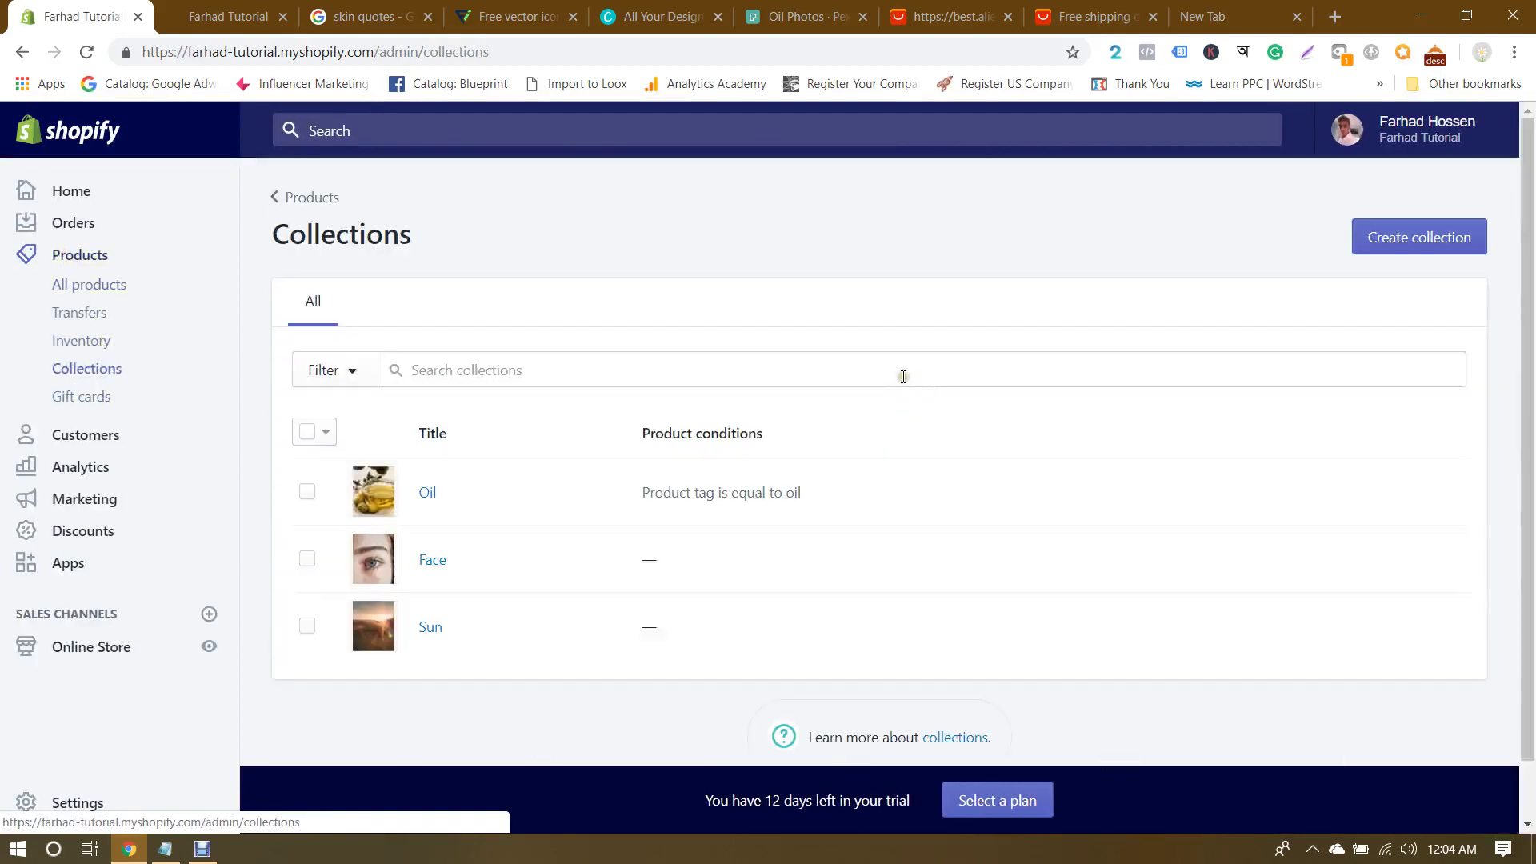
click(1425, 249)
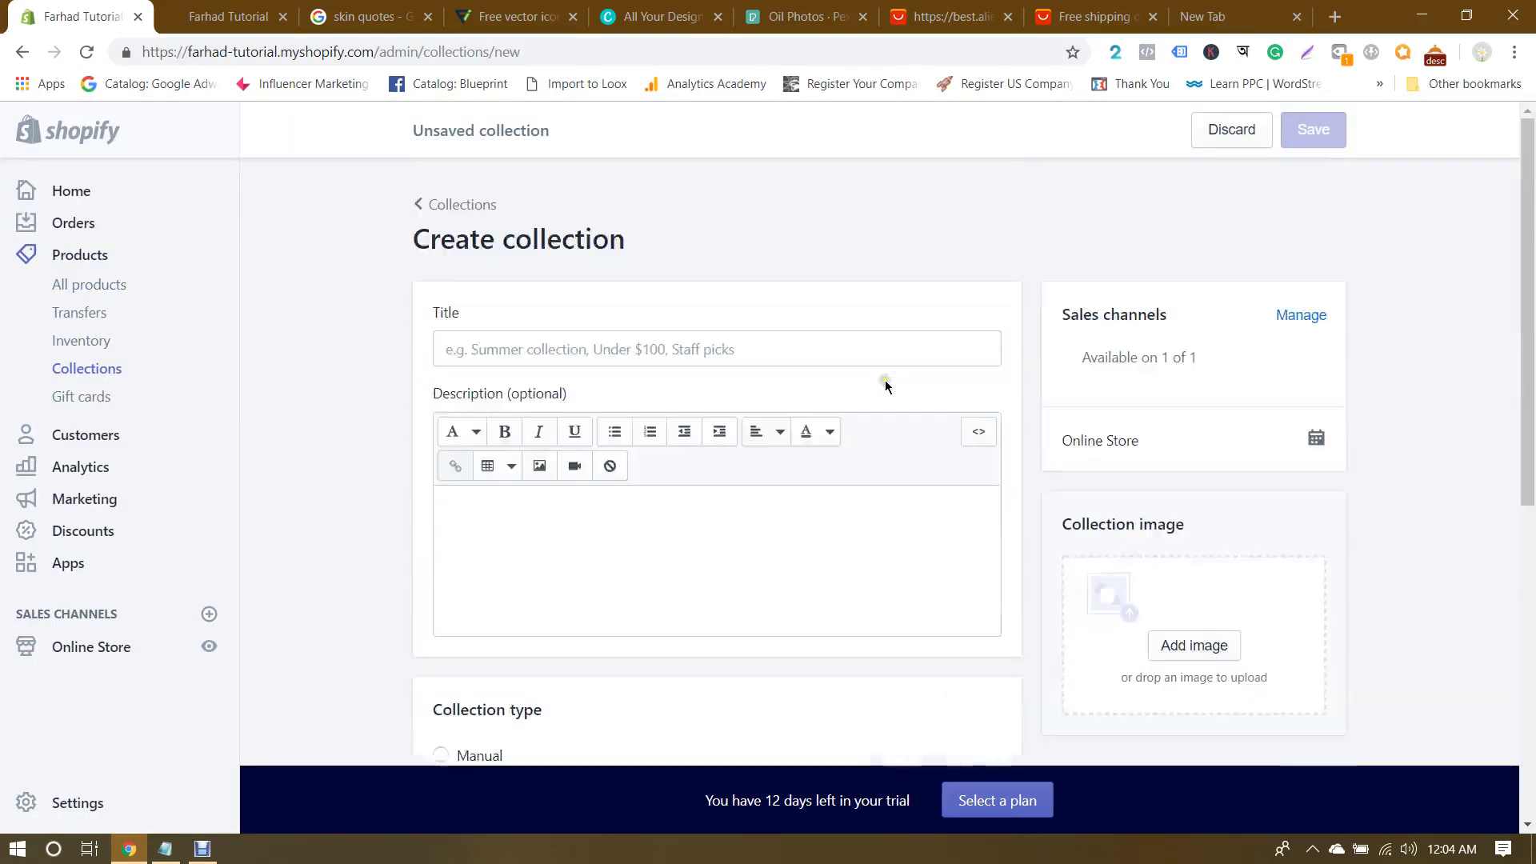
click(529, 346)
text(Best Sellers)
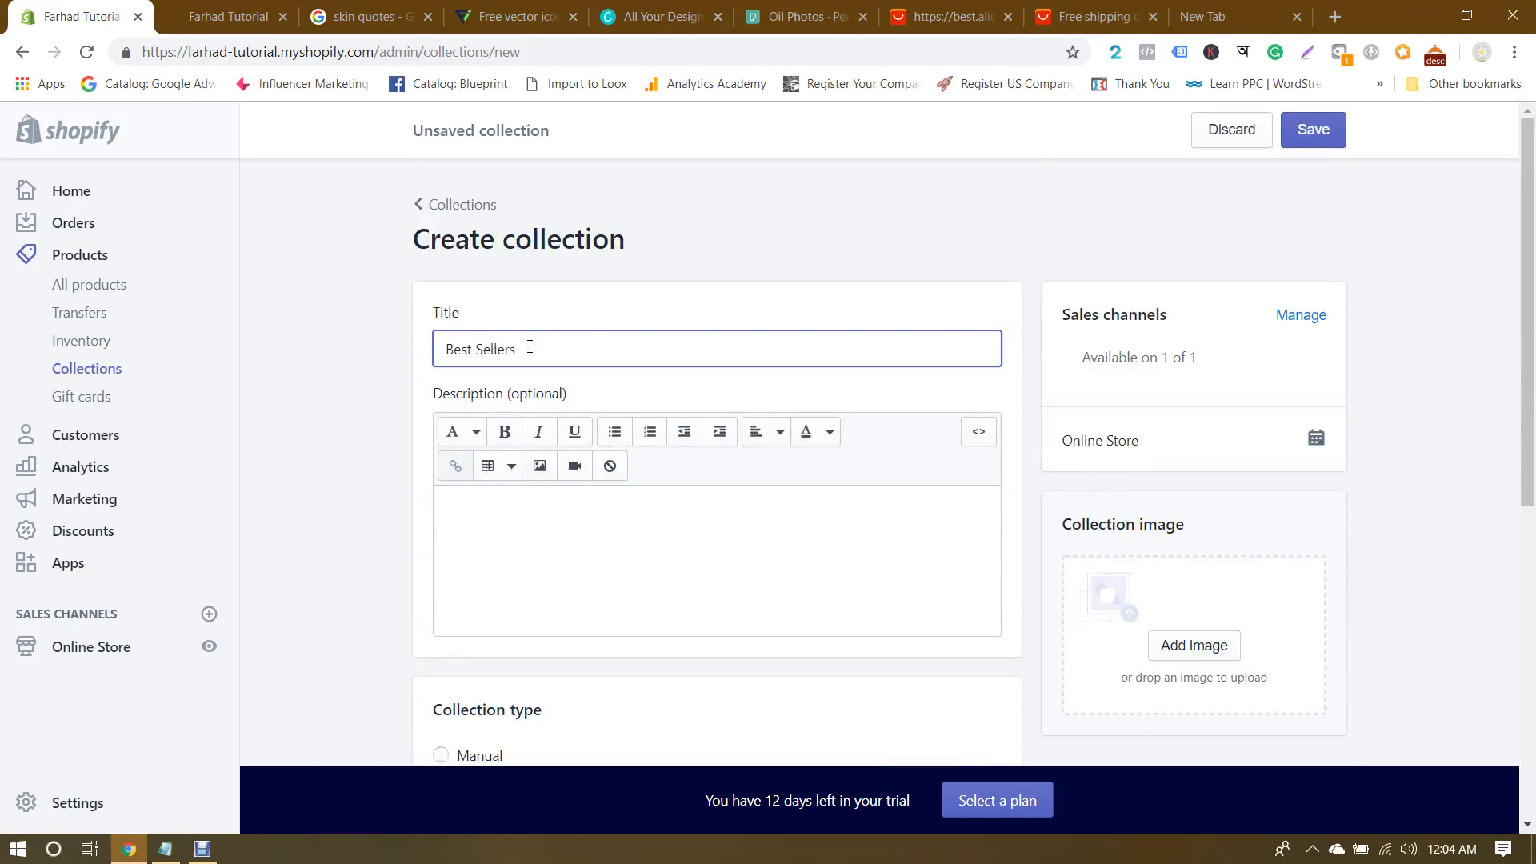
click(367, 366)
scroll(1457, 333, down, 5)
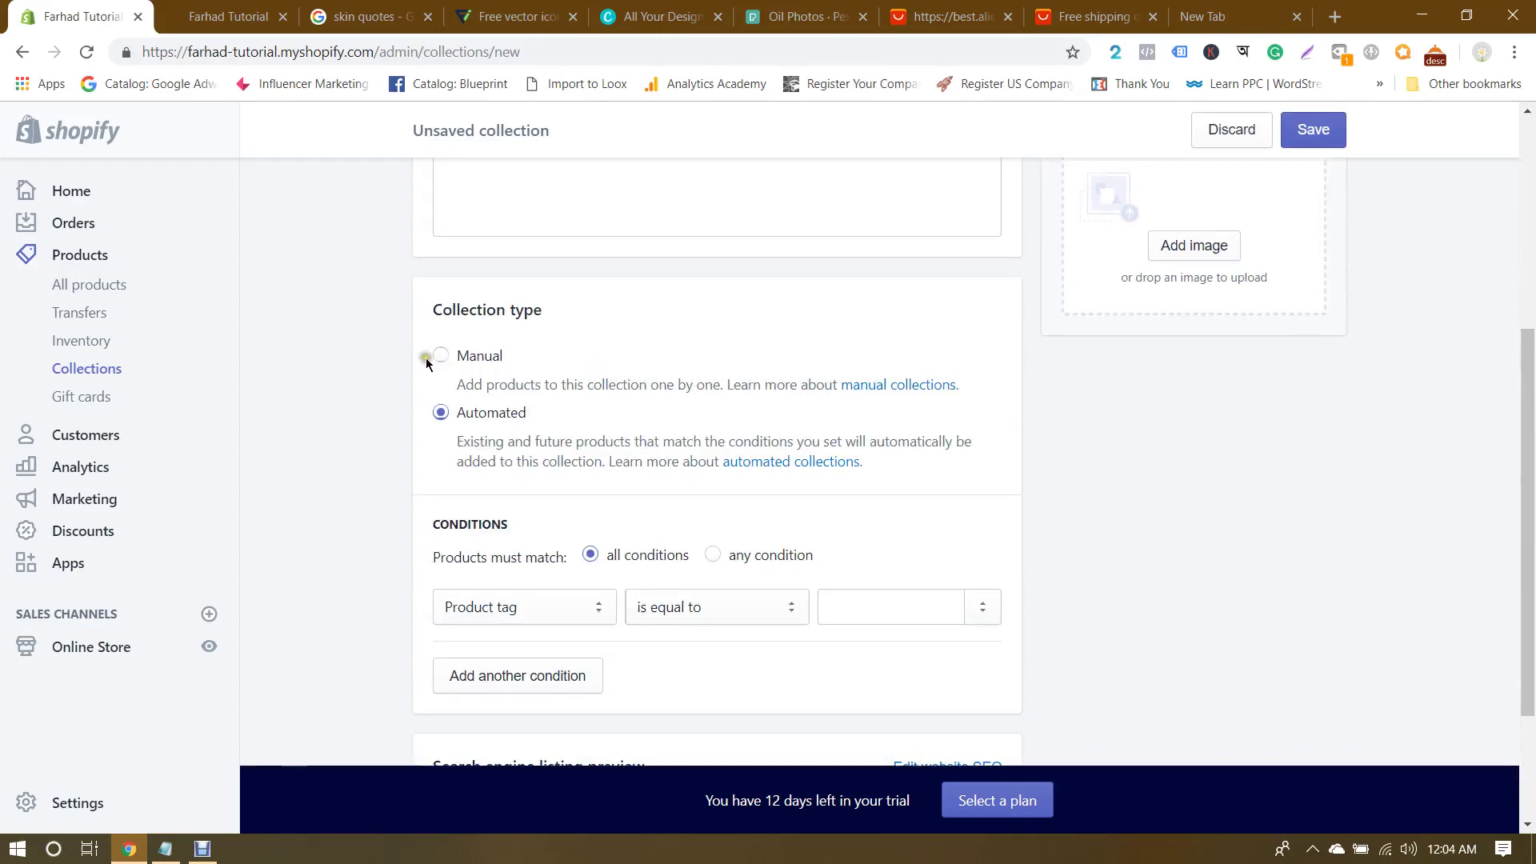
click(853, 617)
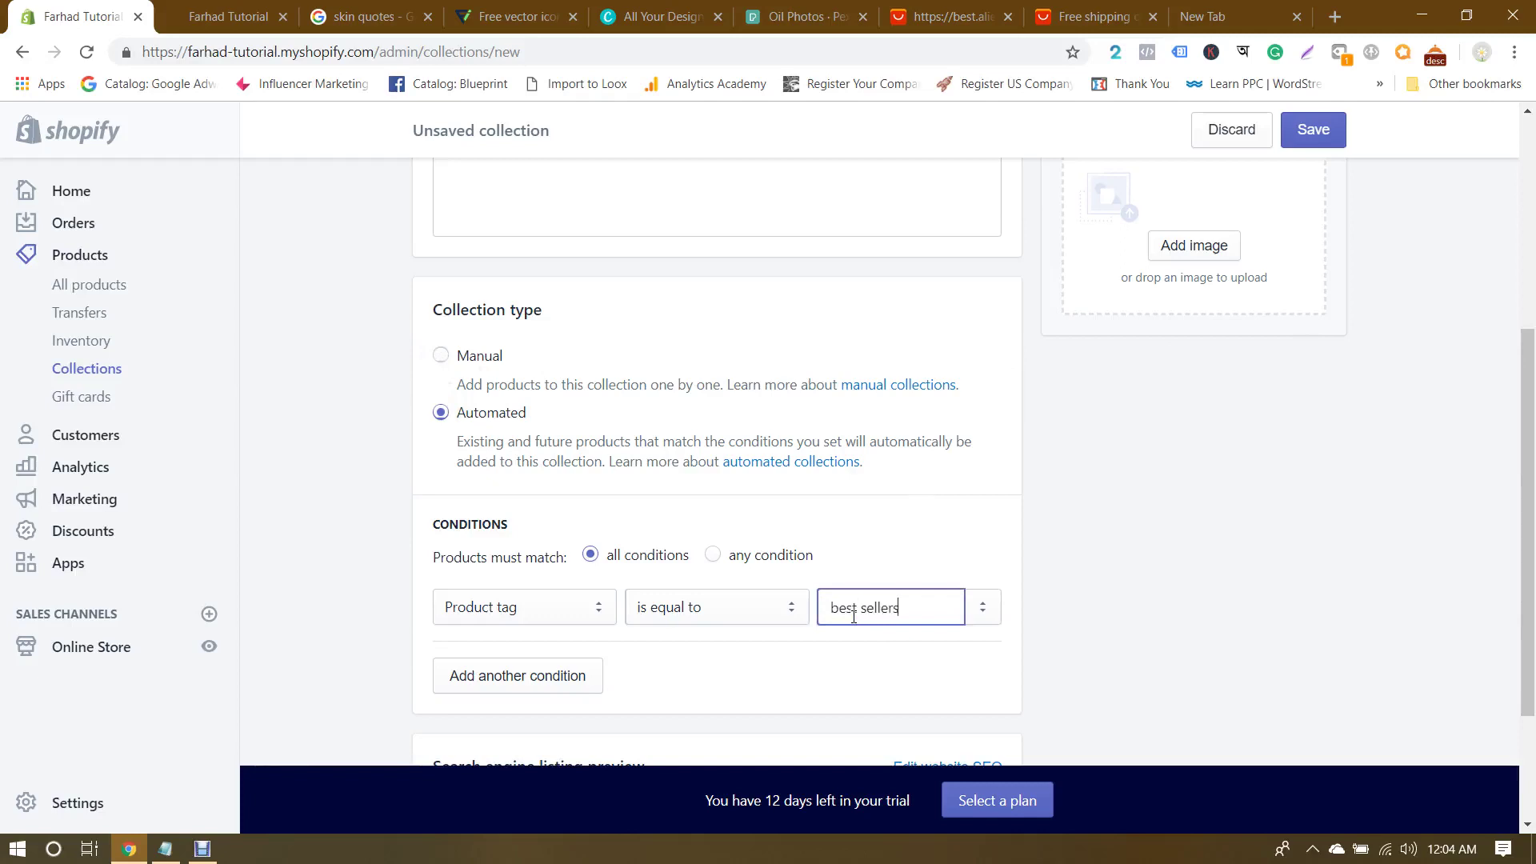
key(Return)
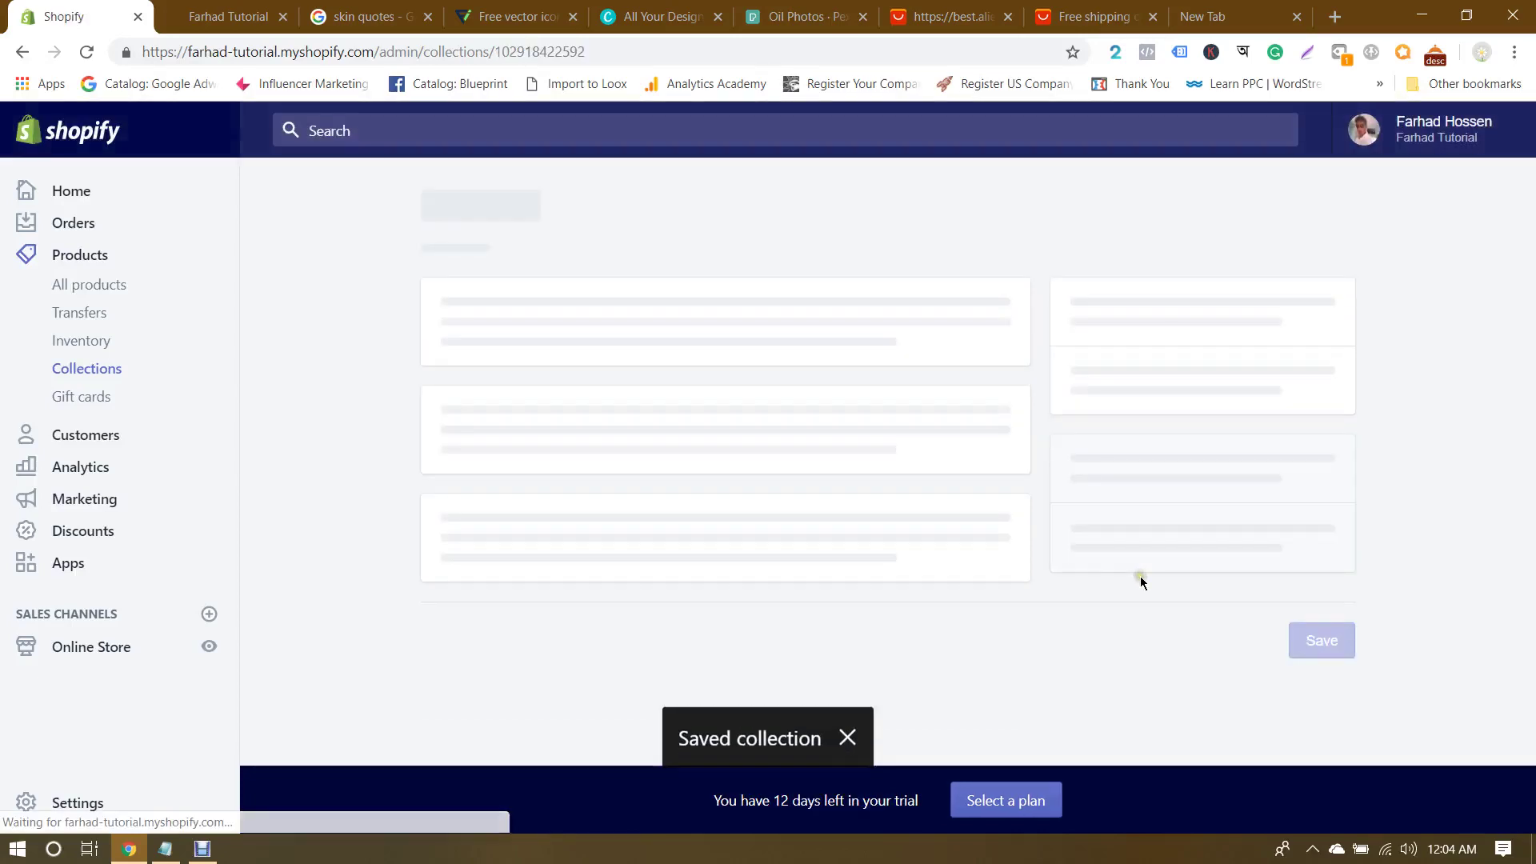
Step: Add more product-tag conditions, including values 'top seller' and 'most buying'
scroll(1140, 576, down, 6)
scroll(1141, 582, up, 2)
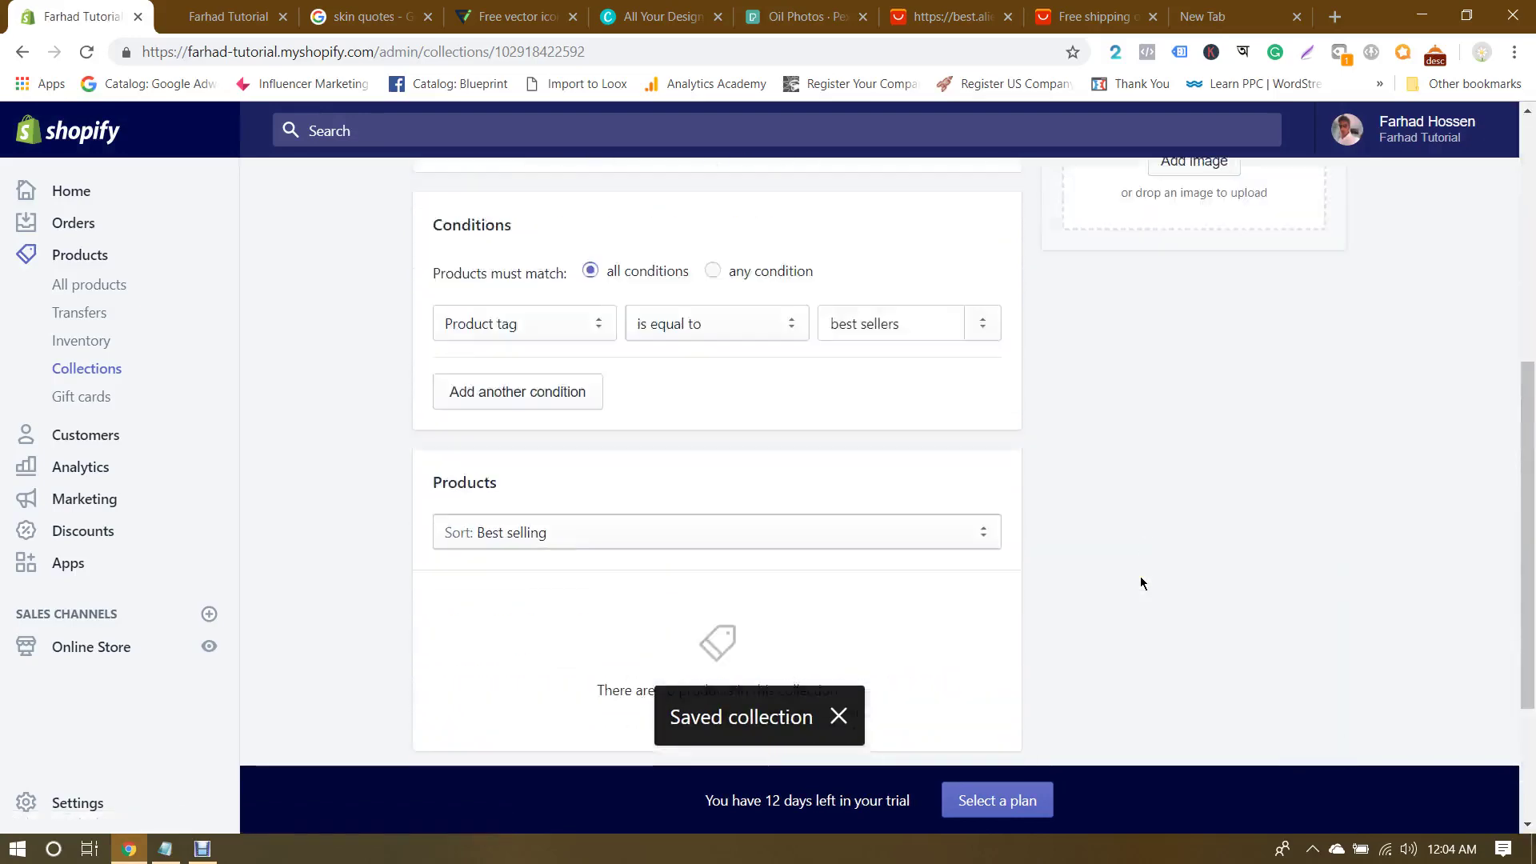
click(480, 406)
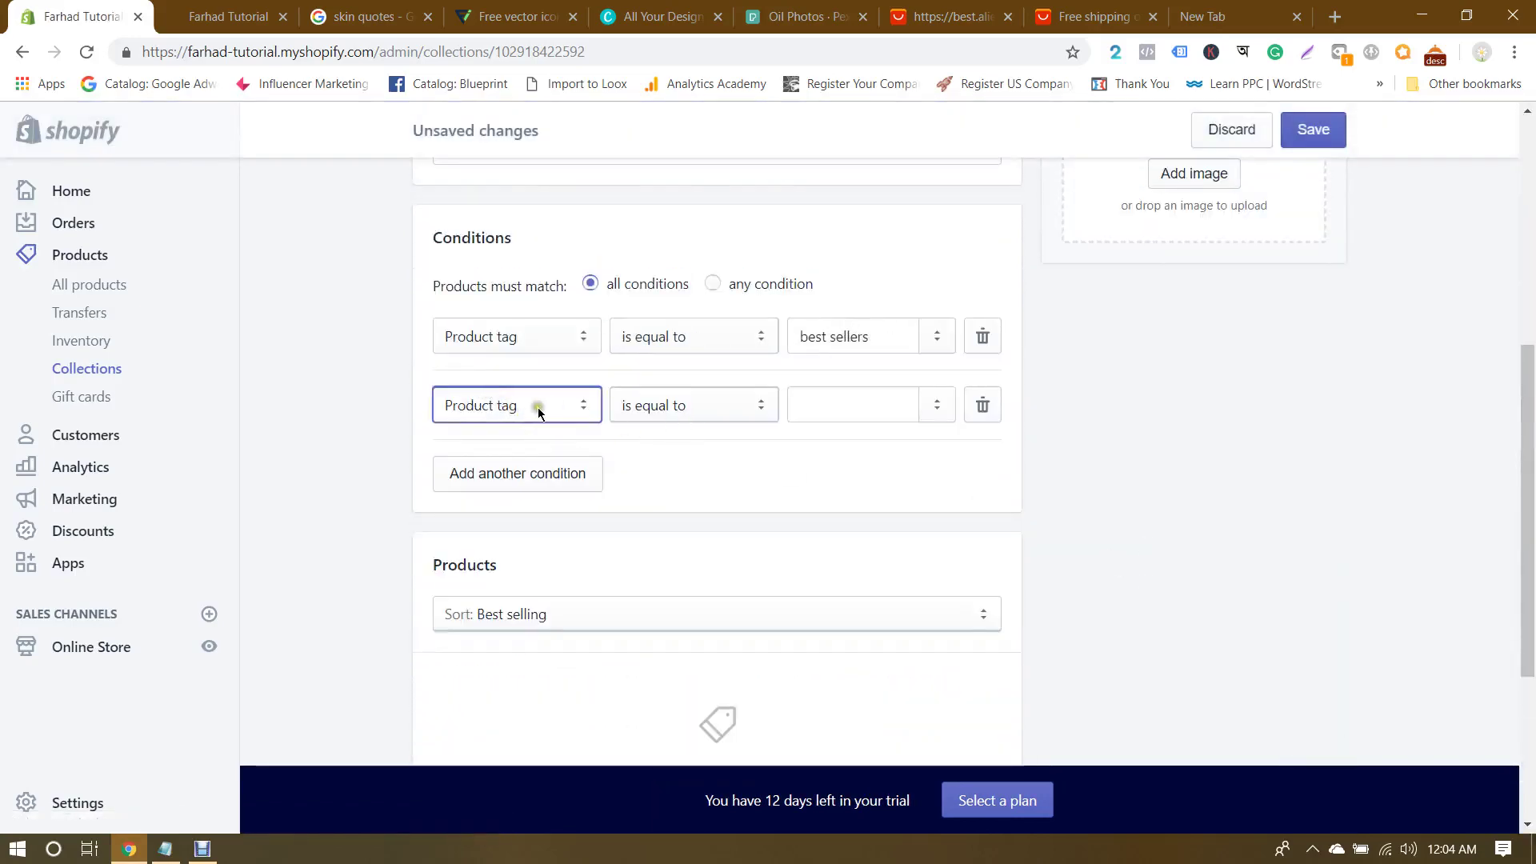
click(859, 413)
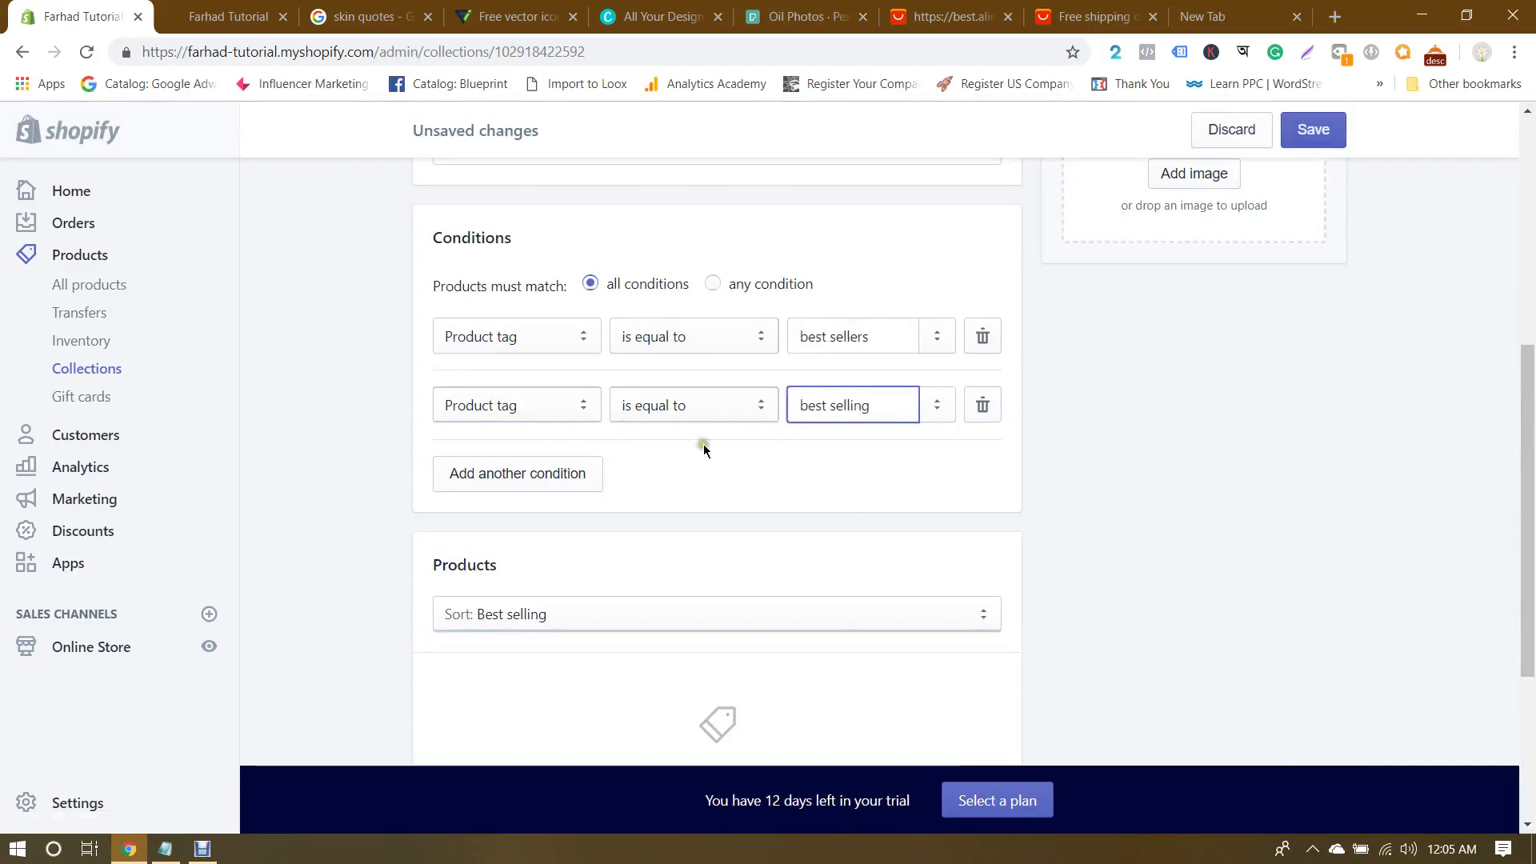
click(520, 475)
click(853, 477)
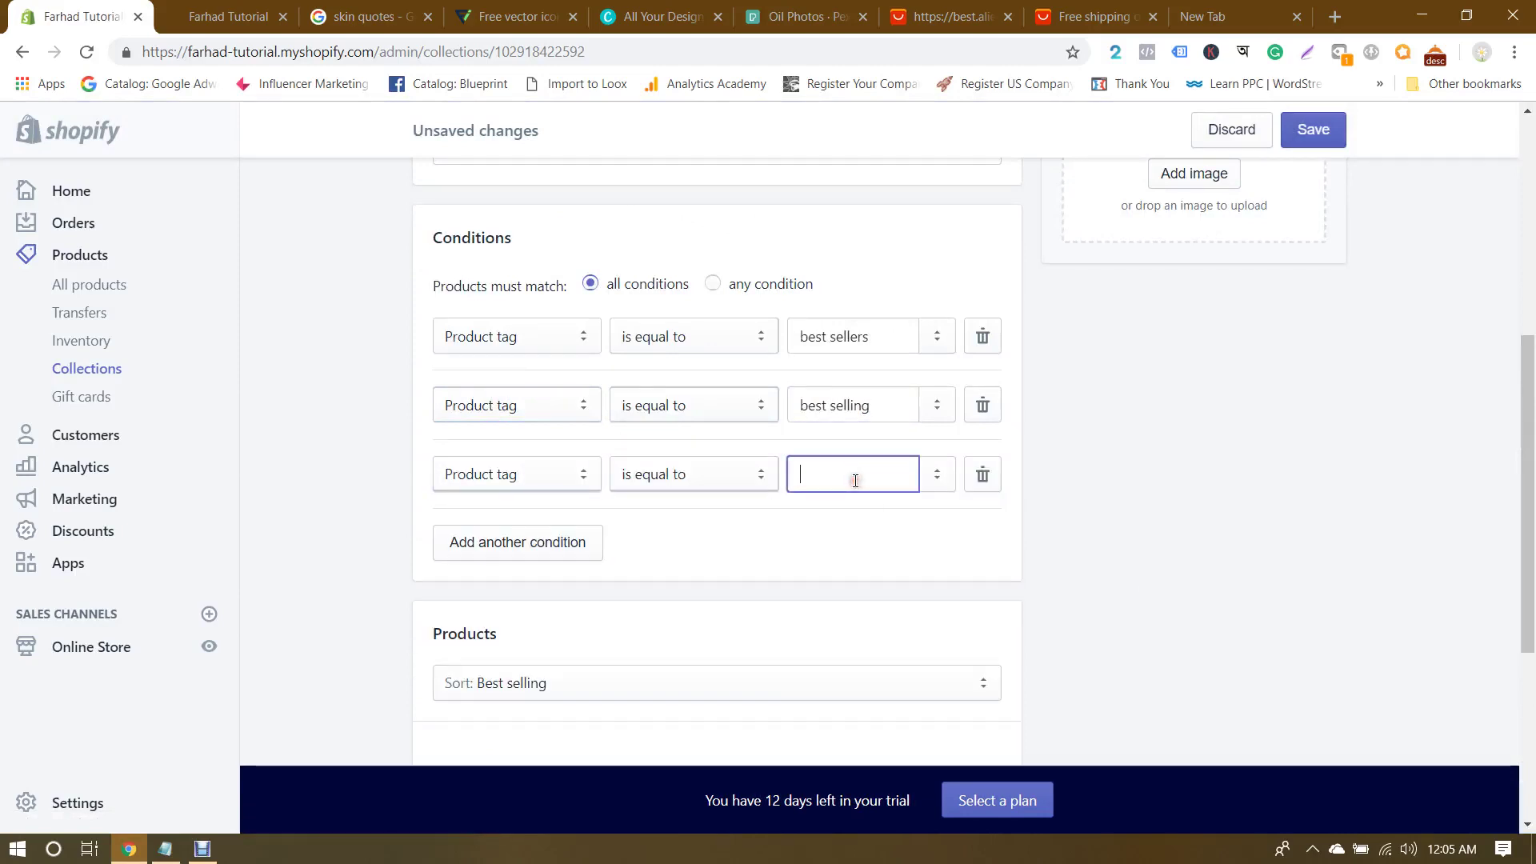
text(top seller)
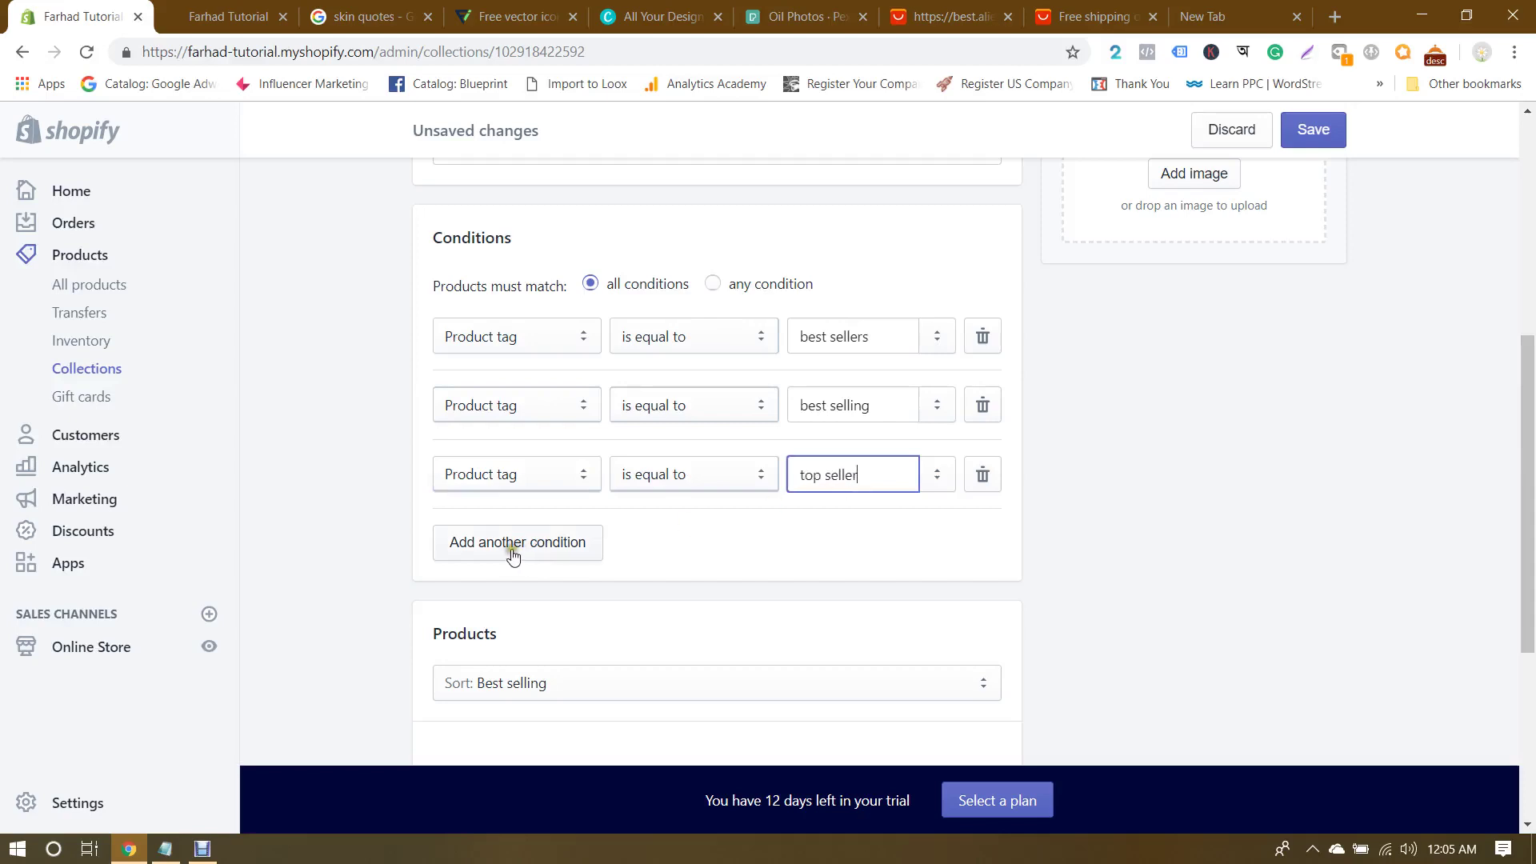
click(513, 552)
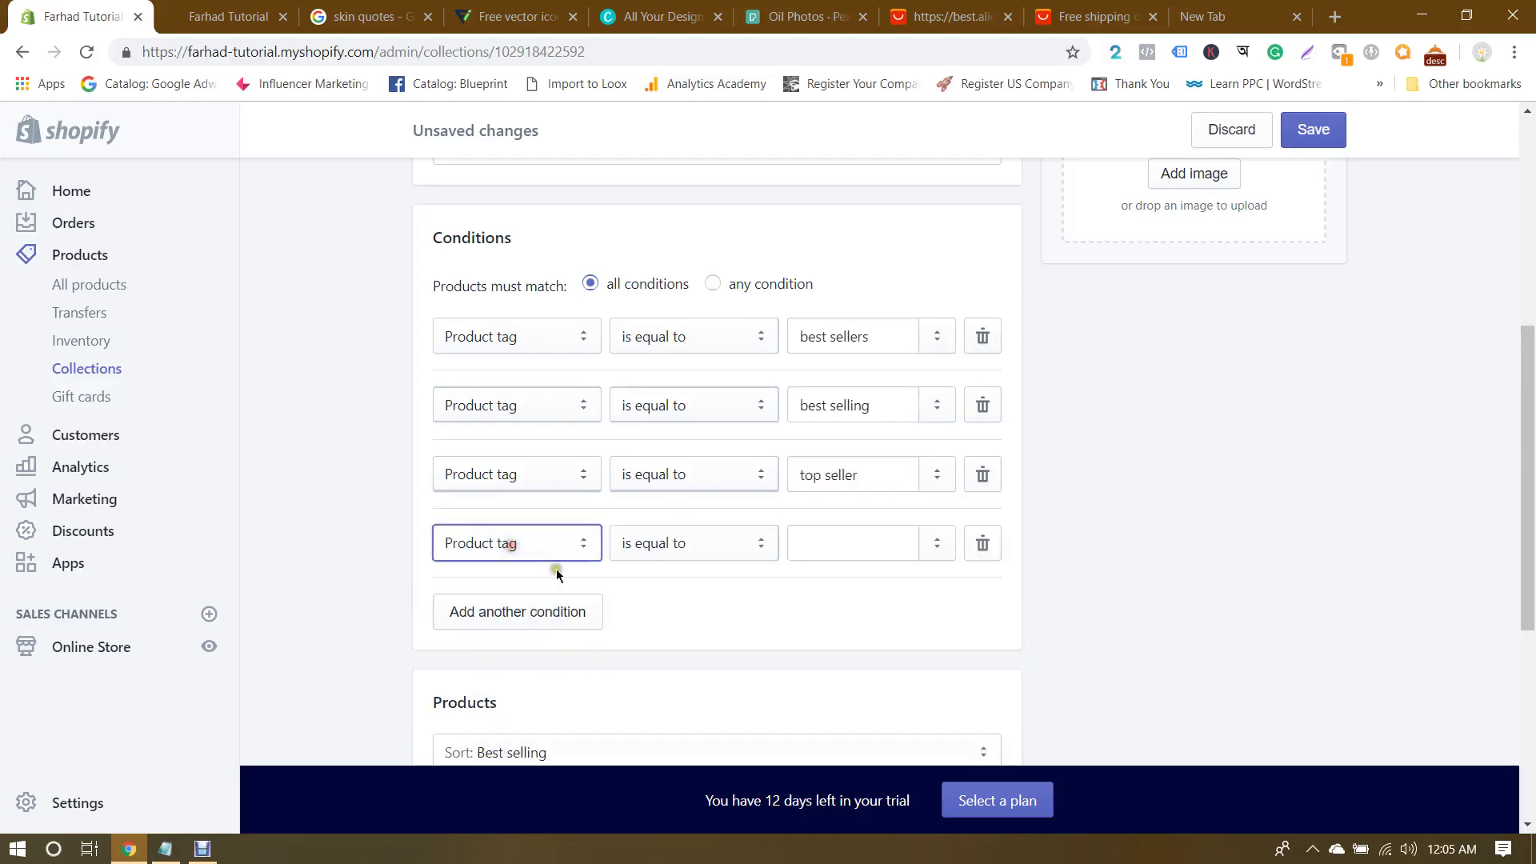
click(855, 557)
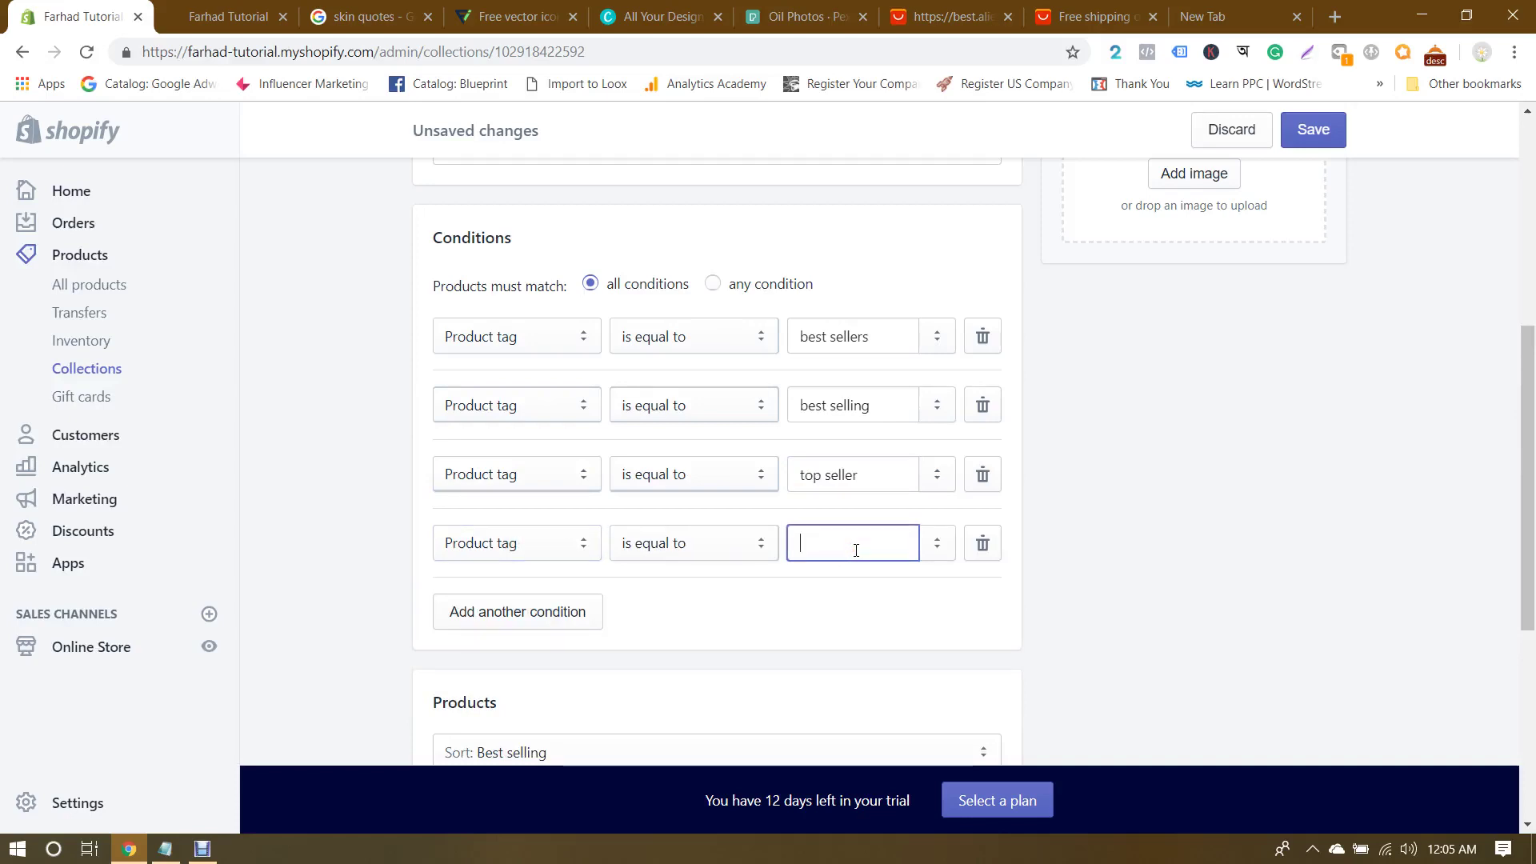
text(most buying)
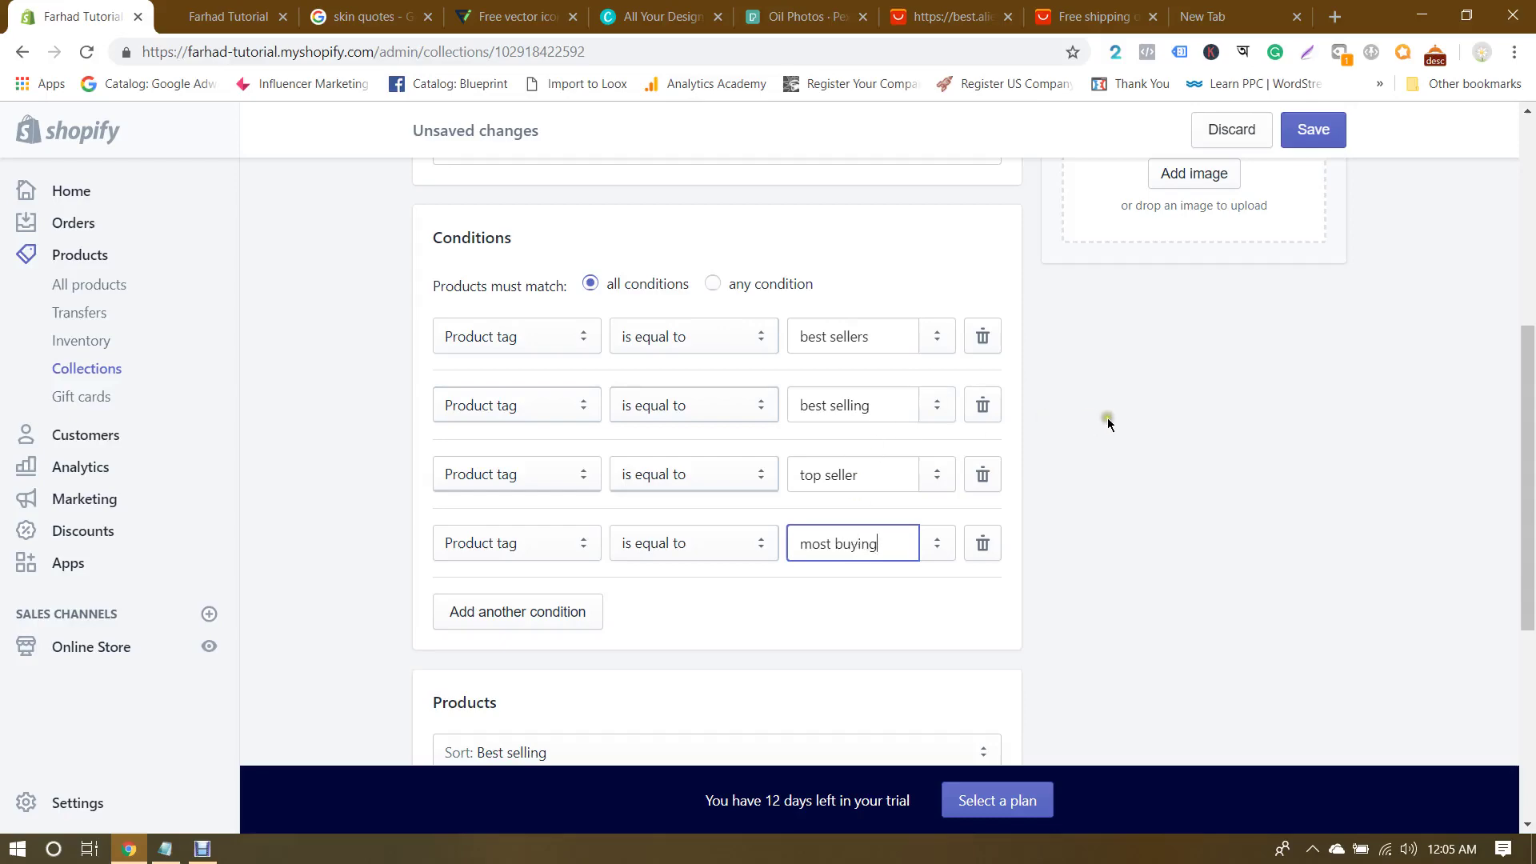
Step: Save the Best Sellers collection with its new tag conditions
scroll(1112, 428, up, 6)
scroll(1044, 577, down, 7)
scroll(1043, 577, up, 2)
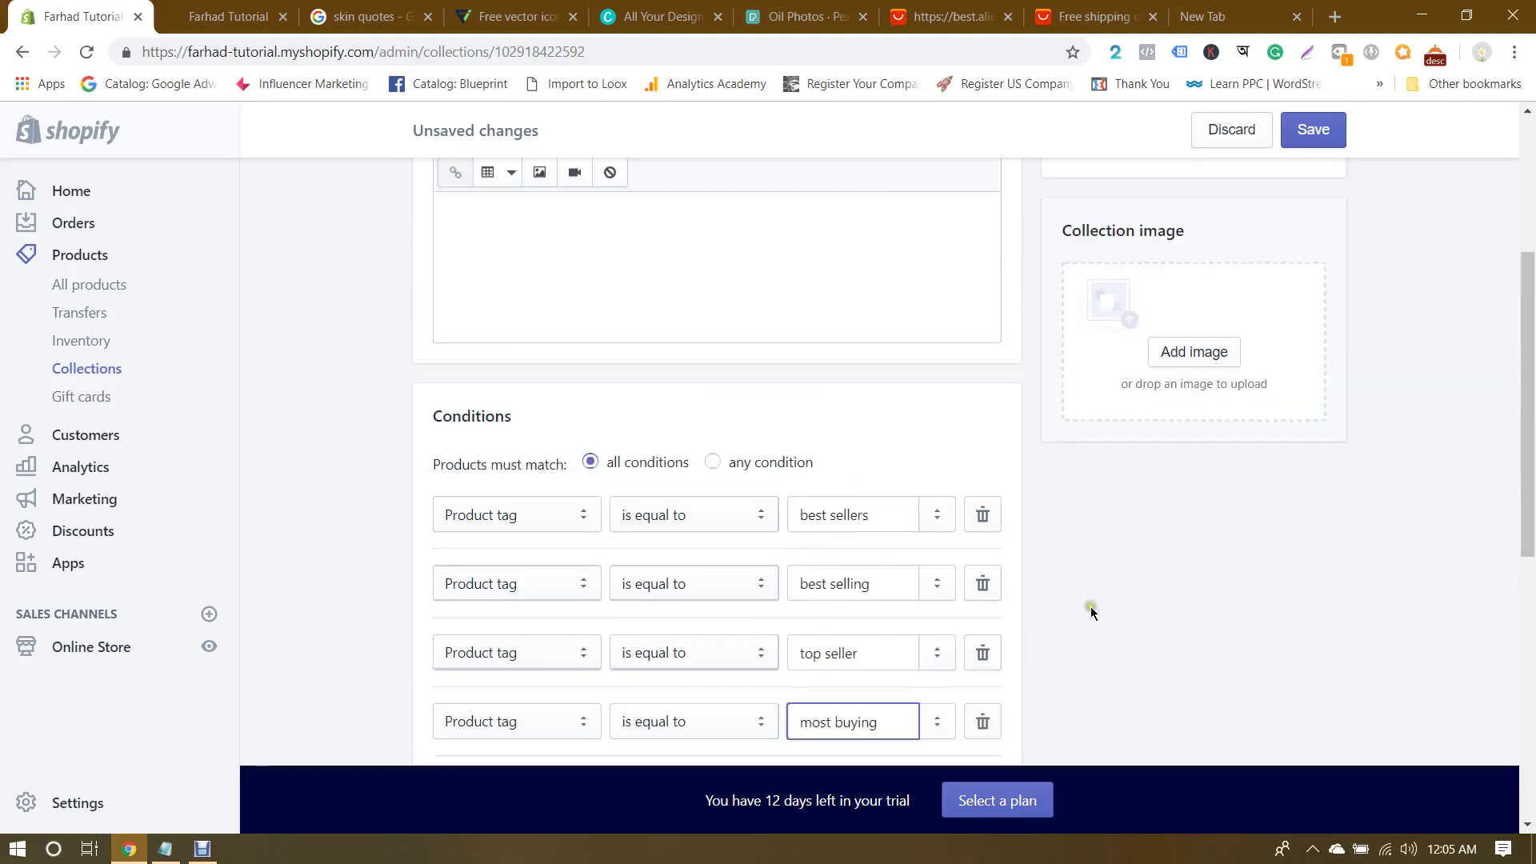
scroll(800, 297, up, 5)
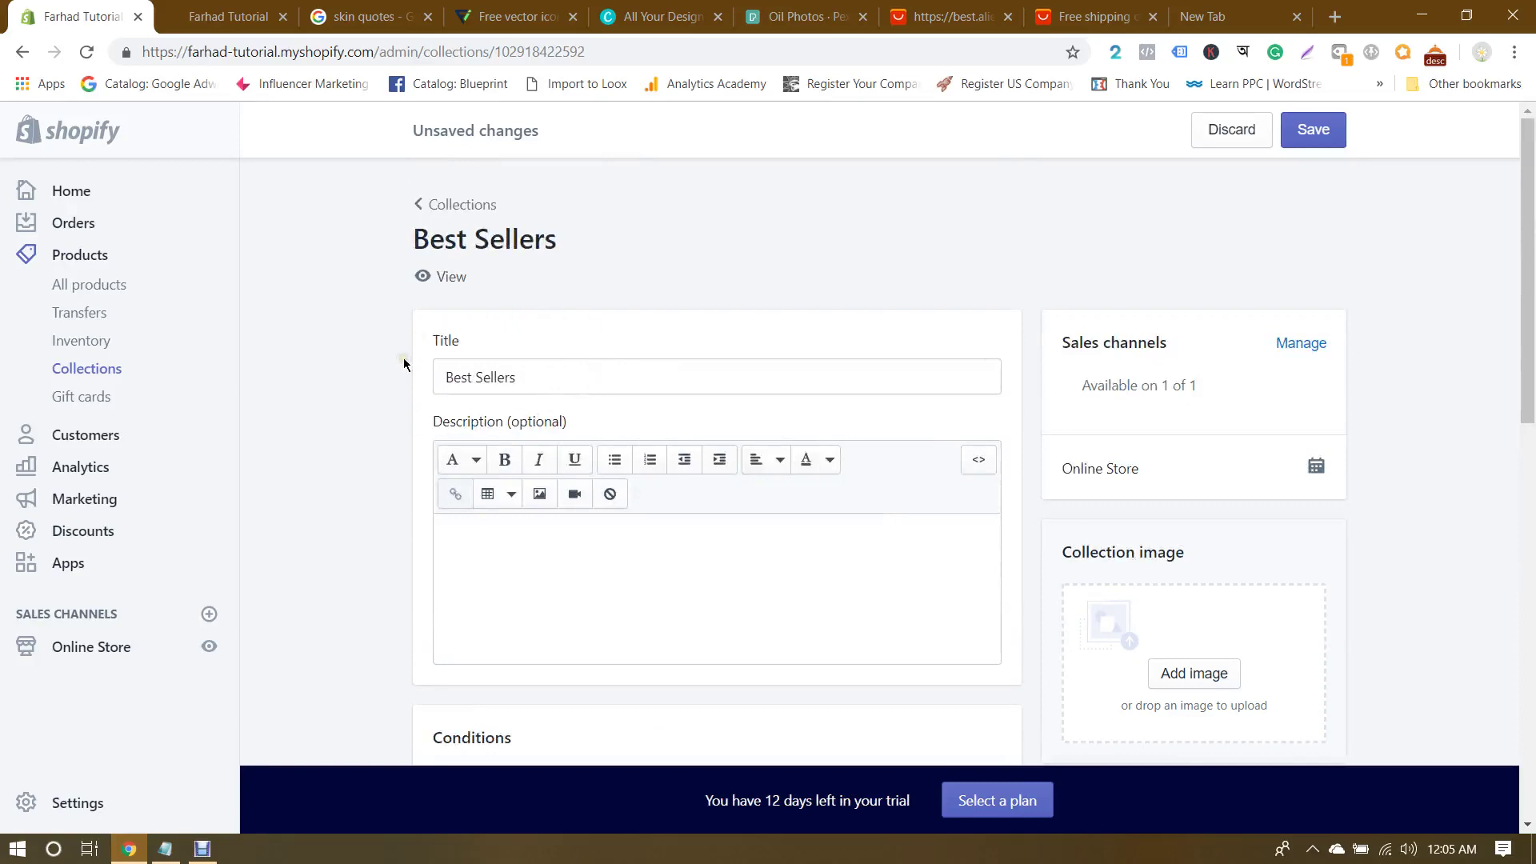
click(1305, 132)
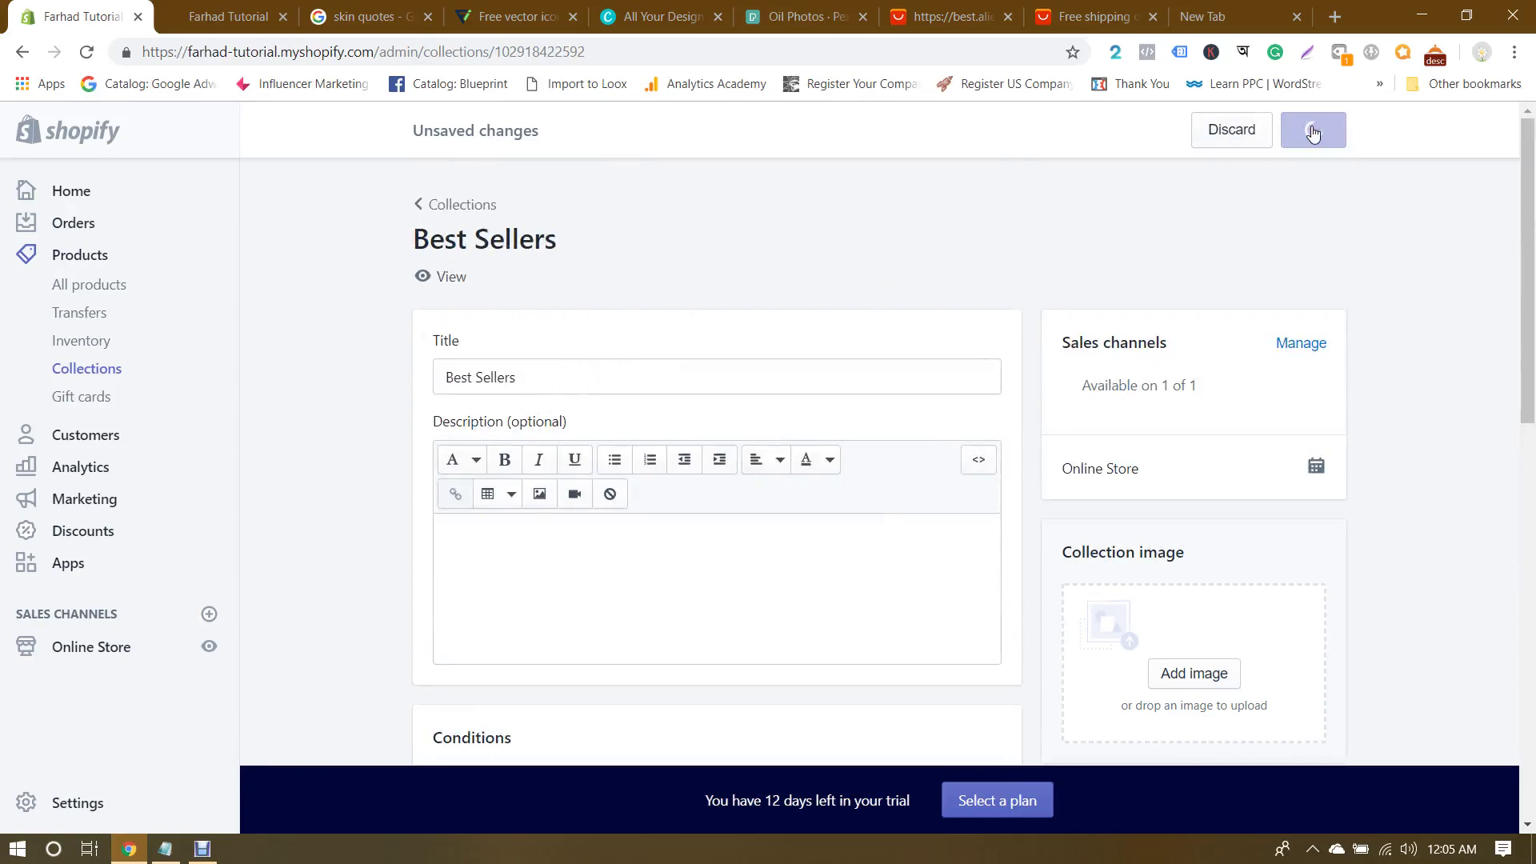
scroll(1394, 345, down, 3)
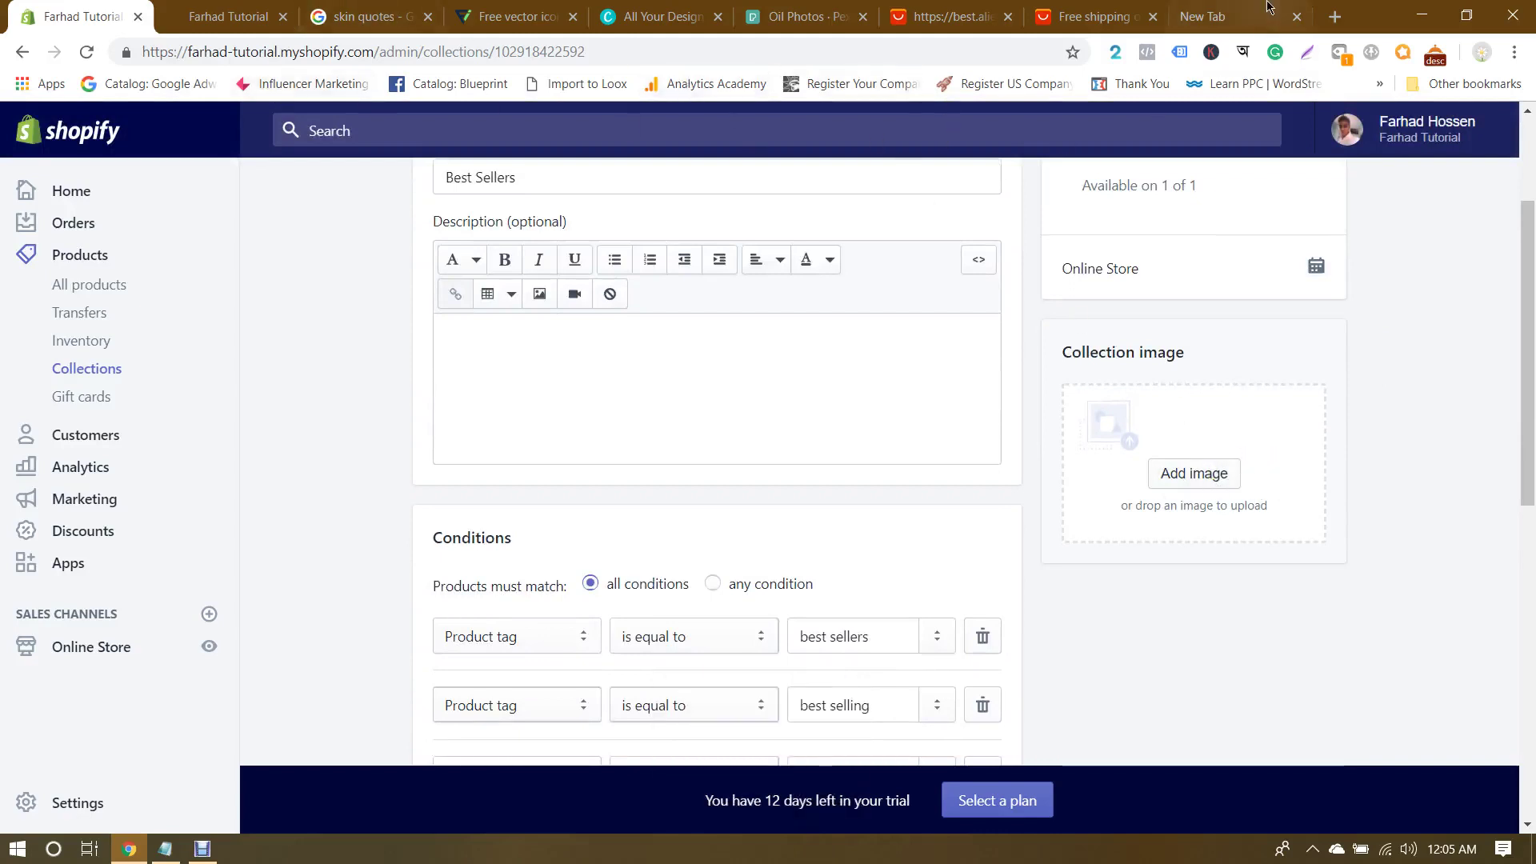
click(1212, 16)
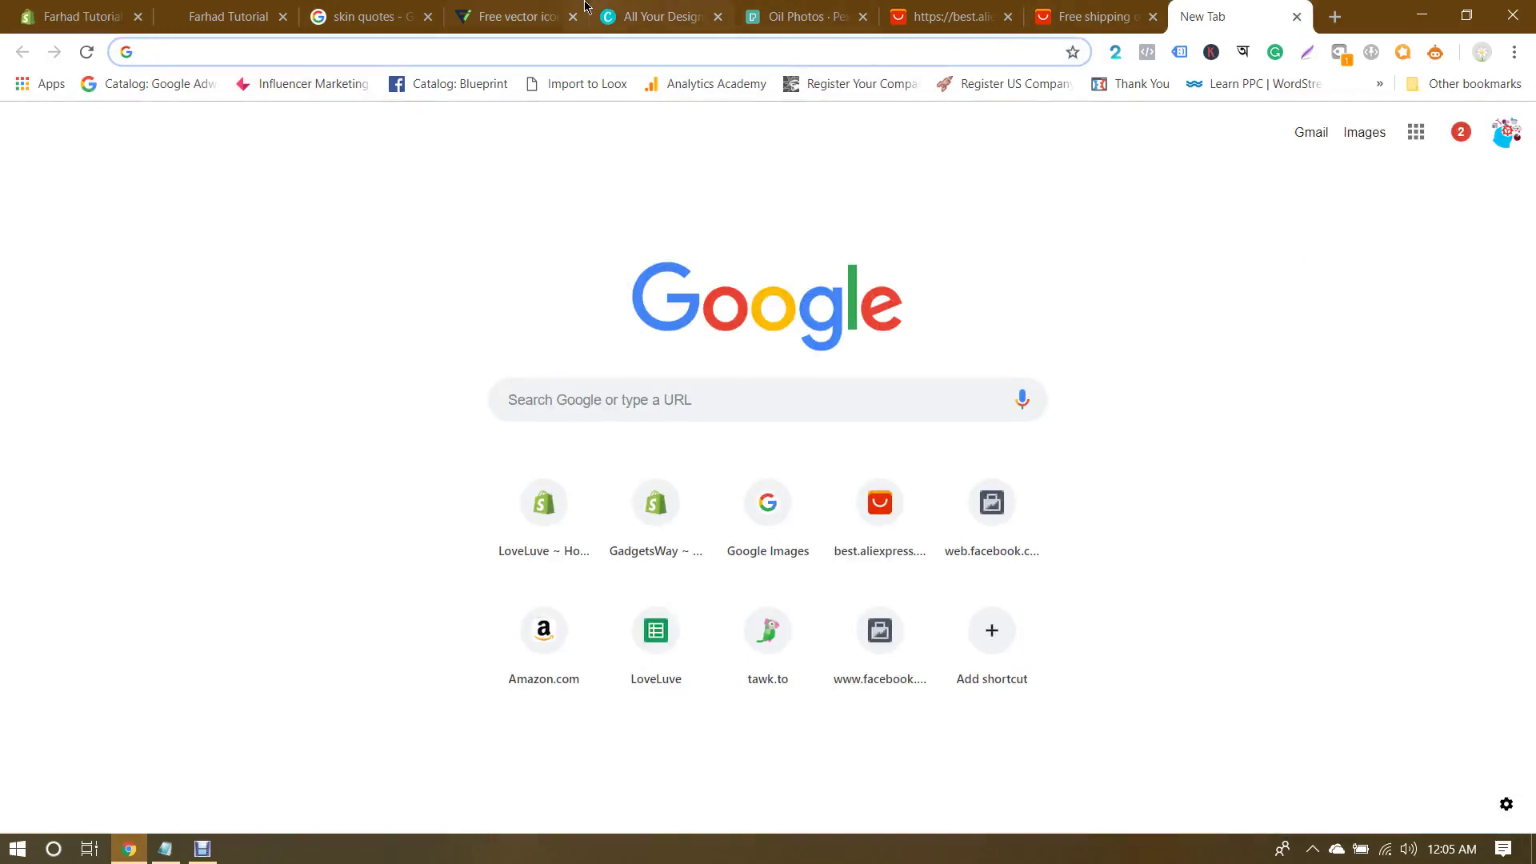
Step: Close the empty new tab and return to the Pexels oil photos search
click(812, 14)
click(583, 8)
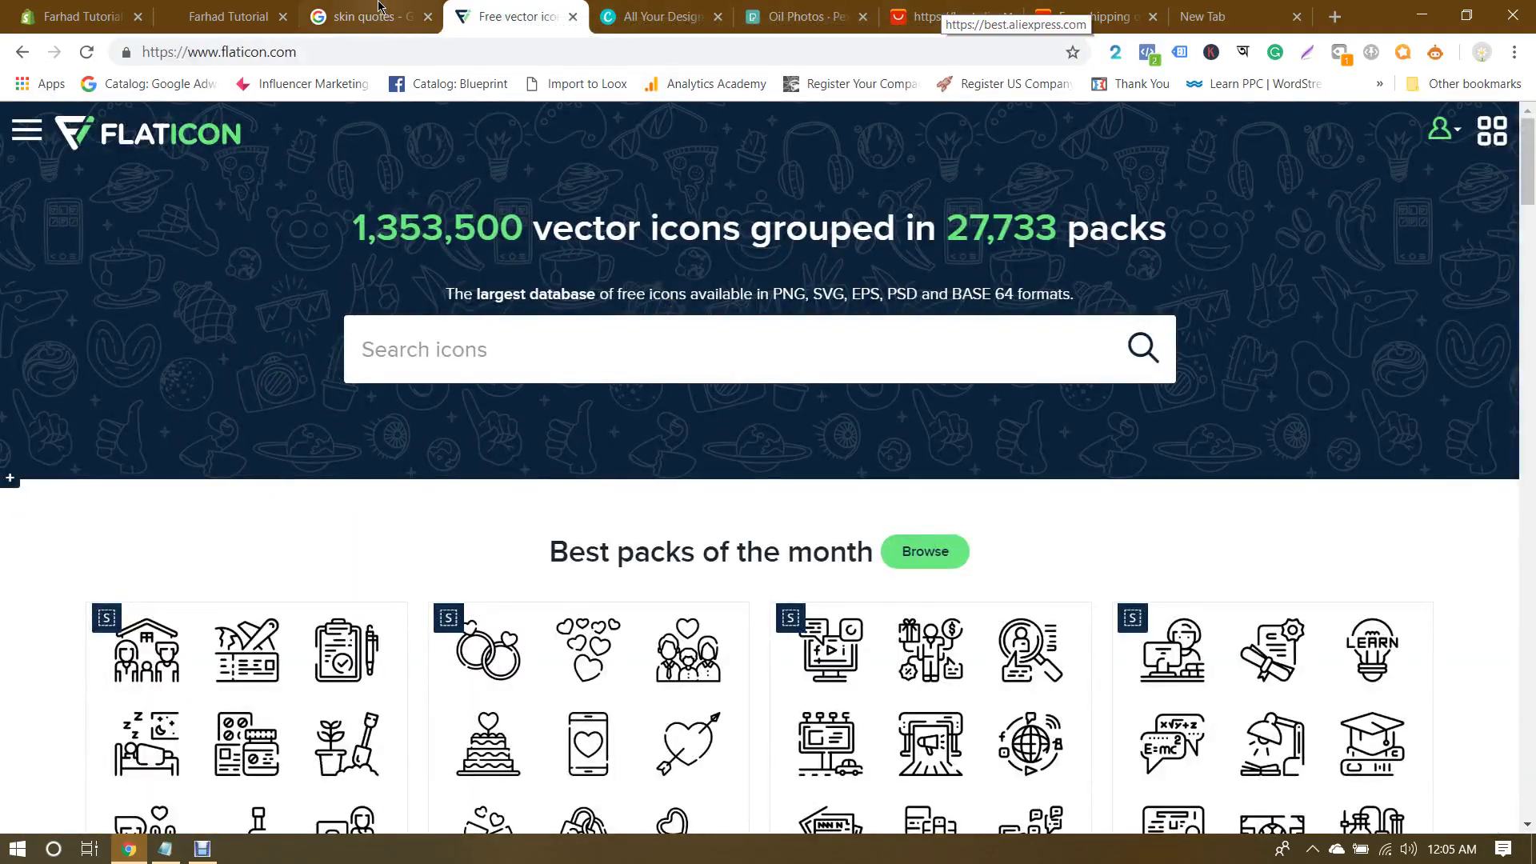
click(1207, 16)
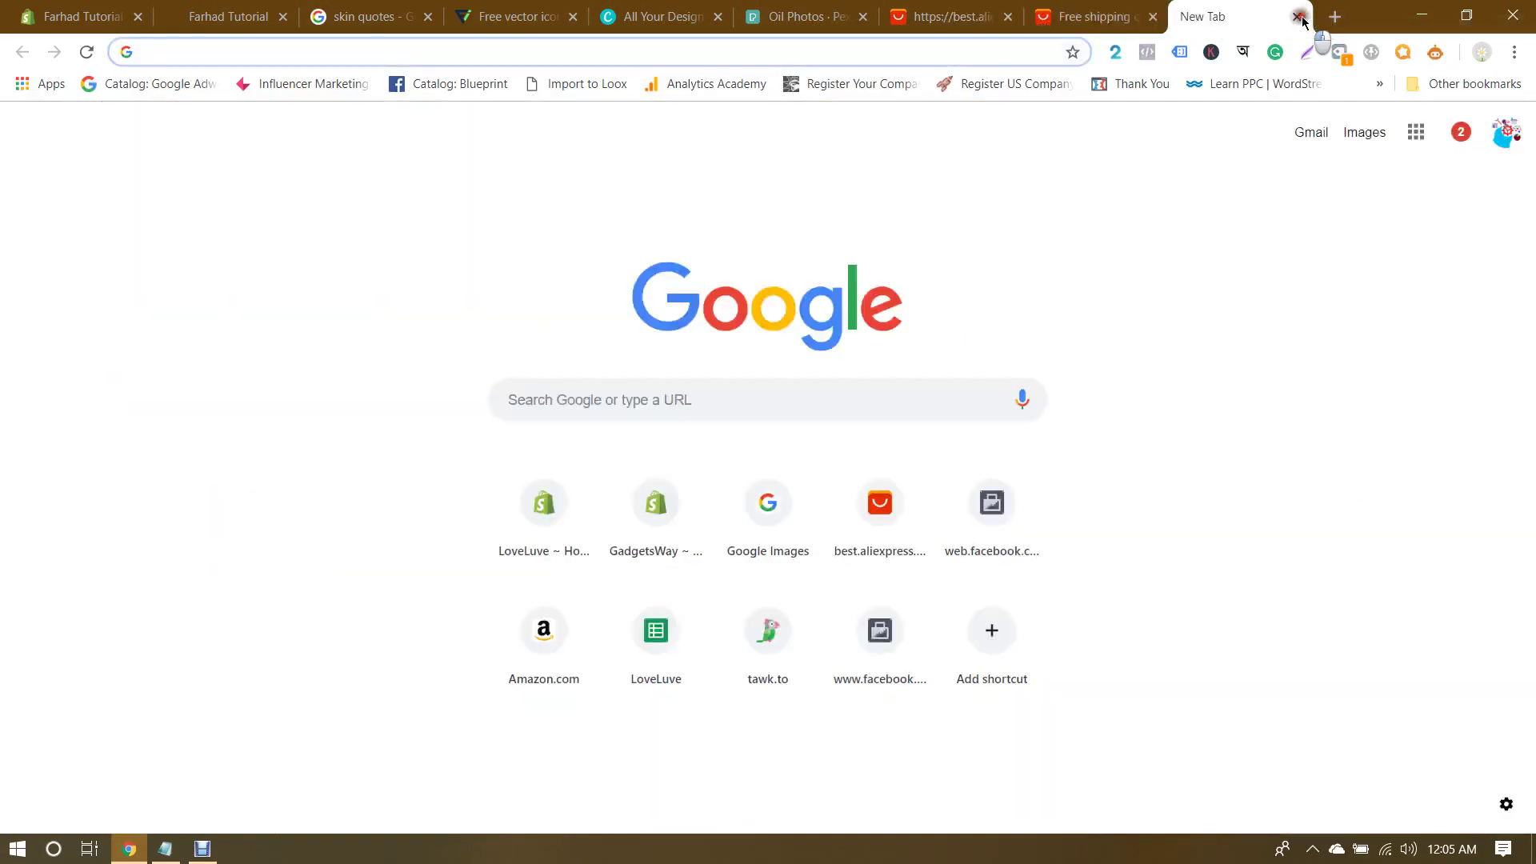
click(1296, 16)
click(920, 16)
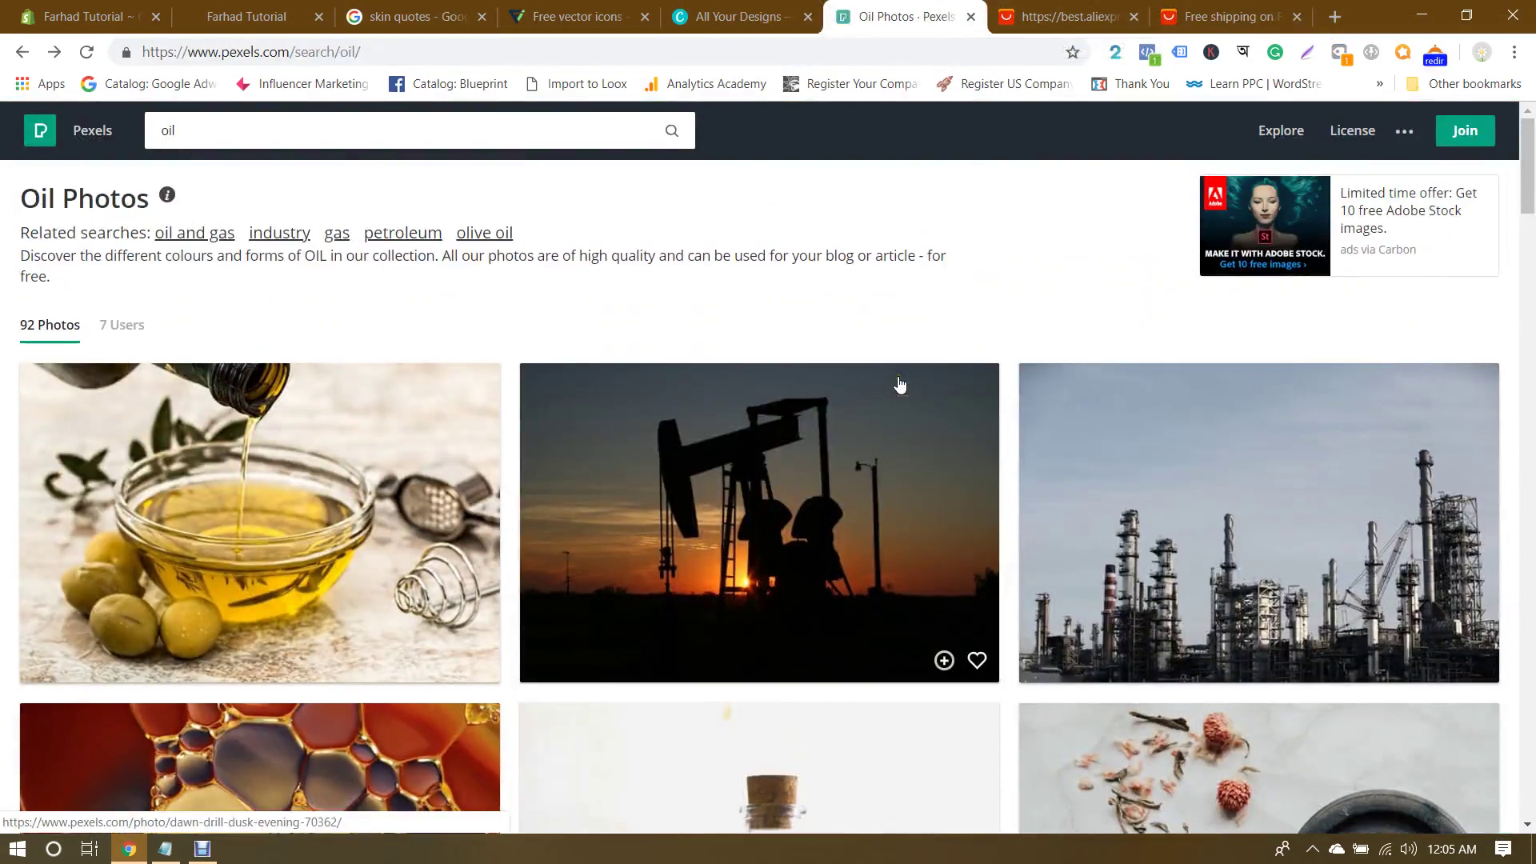
scroll(898, 384, down, 8)
scroll(898, 383, up, 3)
scroll(898, 384, down, 6)
scroll(899, 384, up, 10)
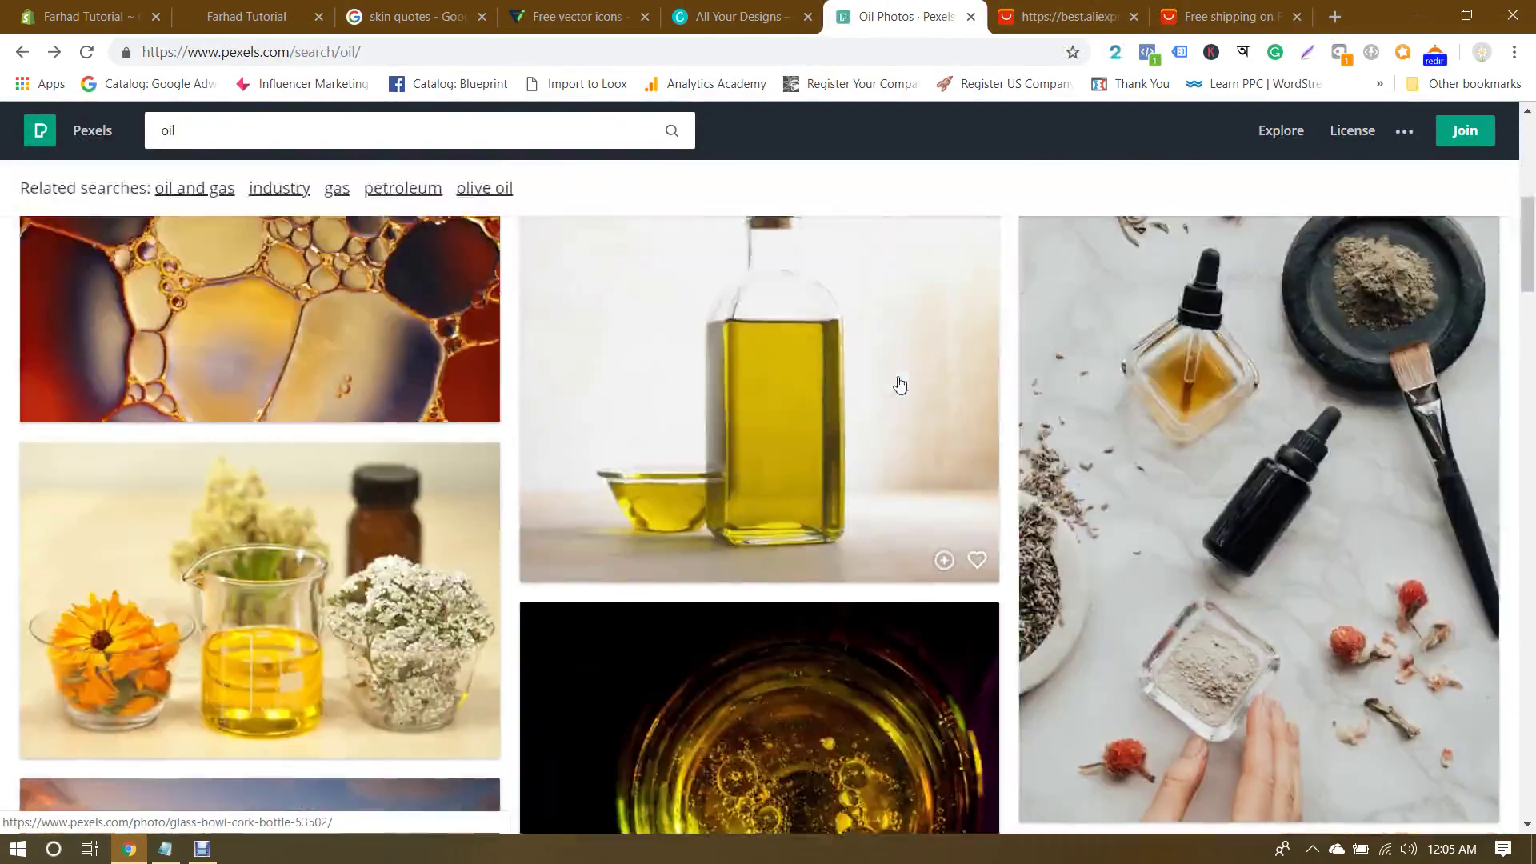
Step: From the Pexels home page, search for 'best sellers' photos
click(46, 148)
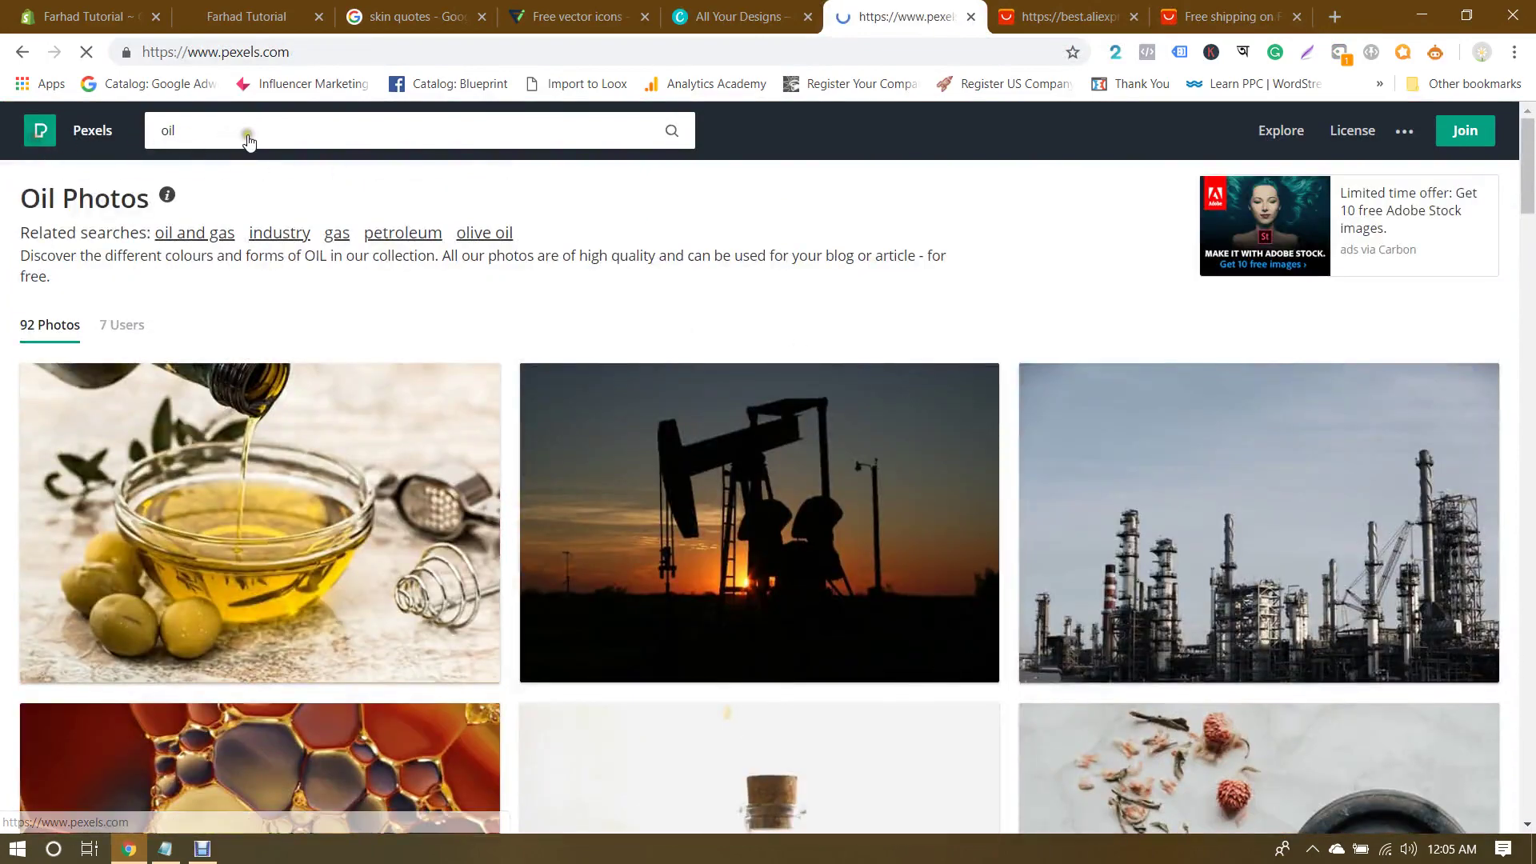
click(559, 390)
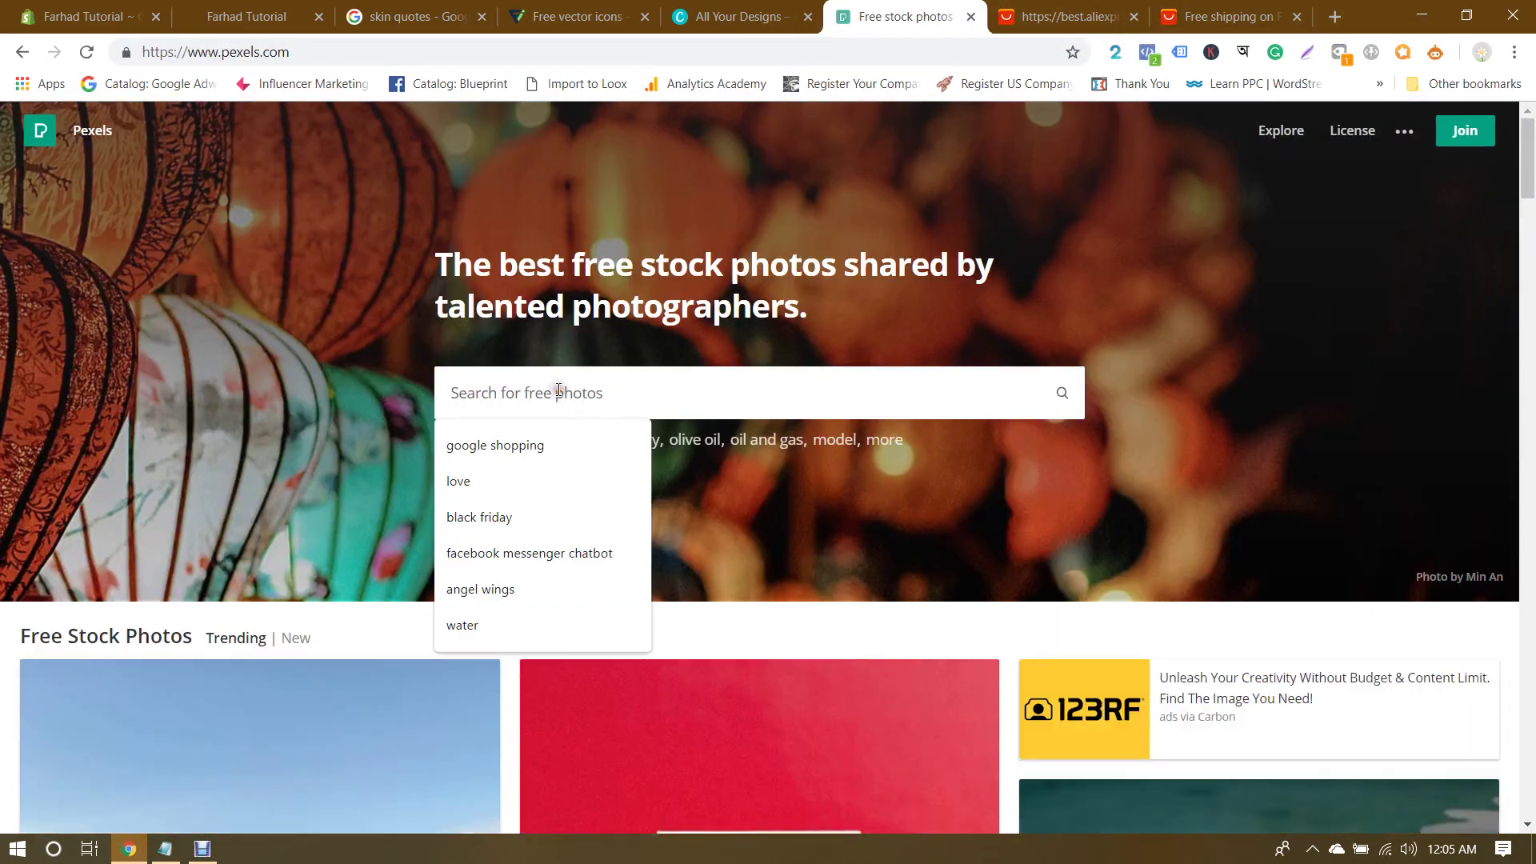
scroll(558, 391, down, 9)
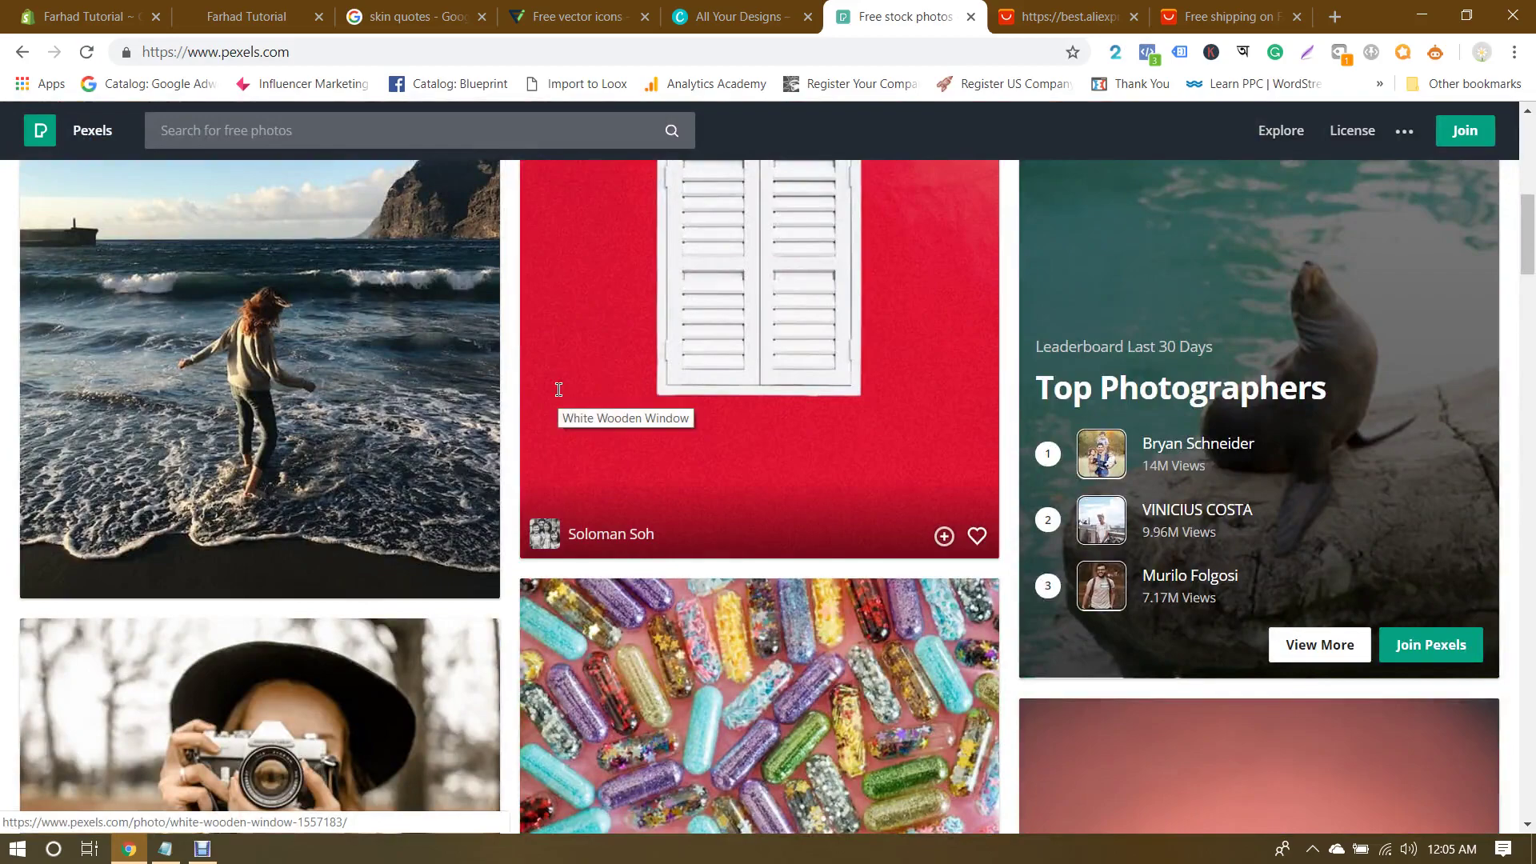
scroll(558, 390, down, 6)
scroll(559, 390, up, 6)
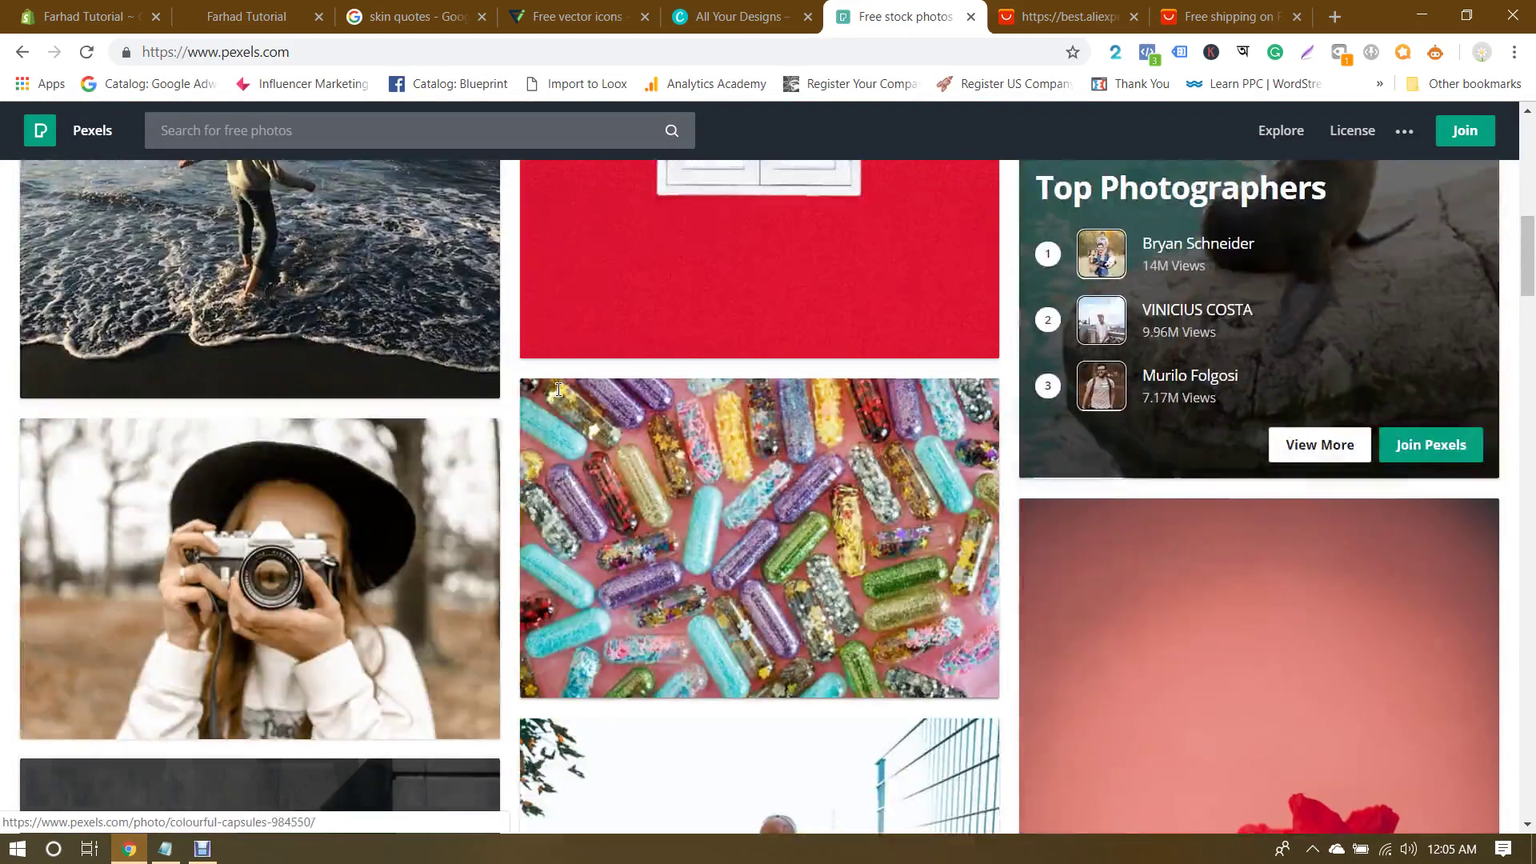
scroll(558, 391, down, 2)
scroll(559, 390, down, 5)
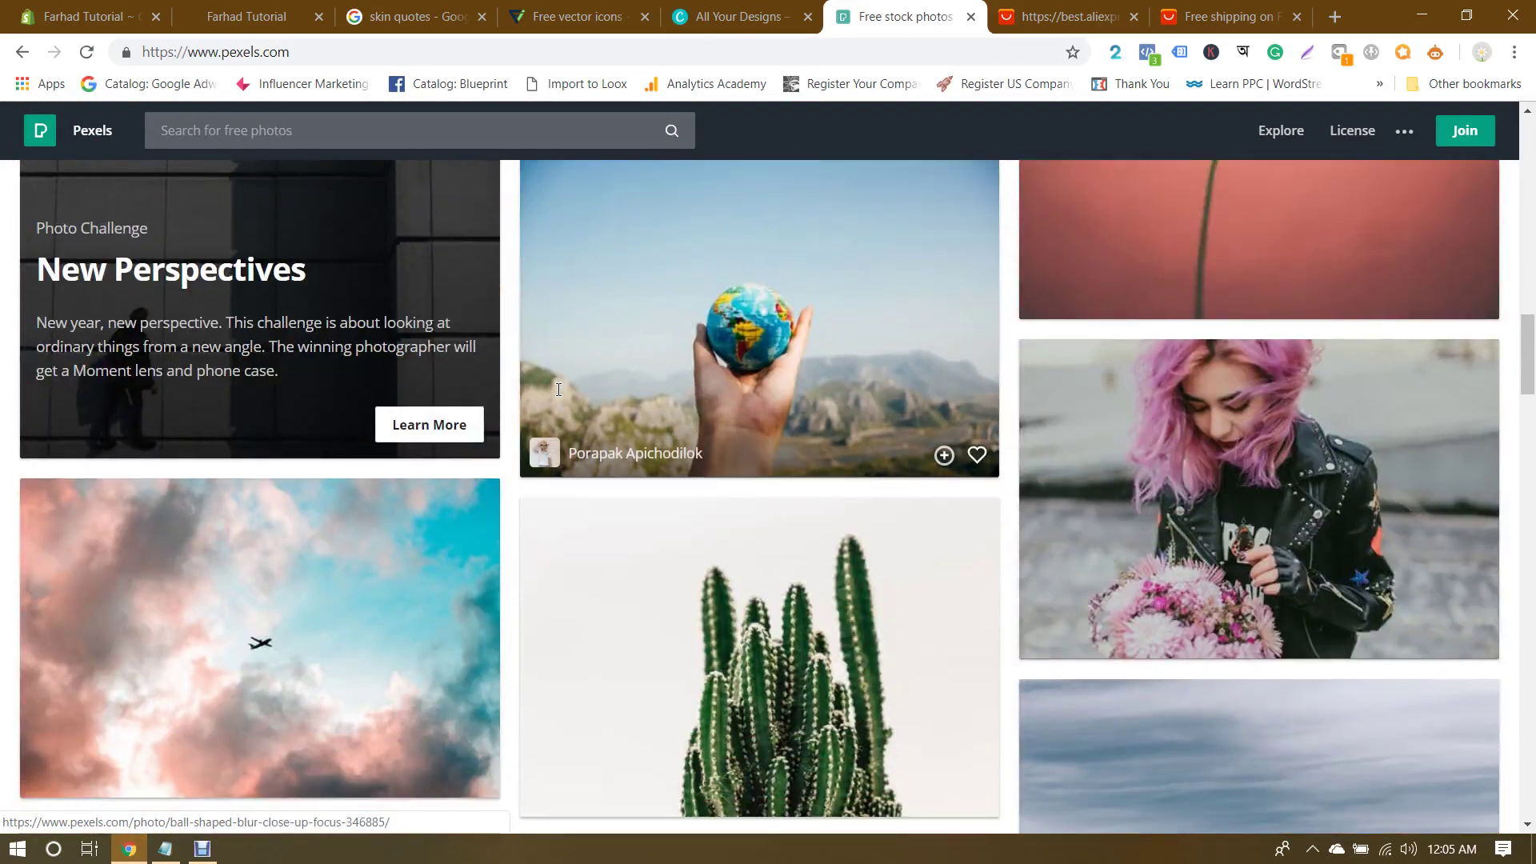
scroll(559, 390, down, 4)
scroll(558, 389, up, 20)
click(534, 386)
text(bse)
key(BackSpace)
key(BackSpace)
text(est sellers)
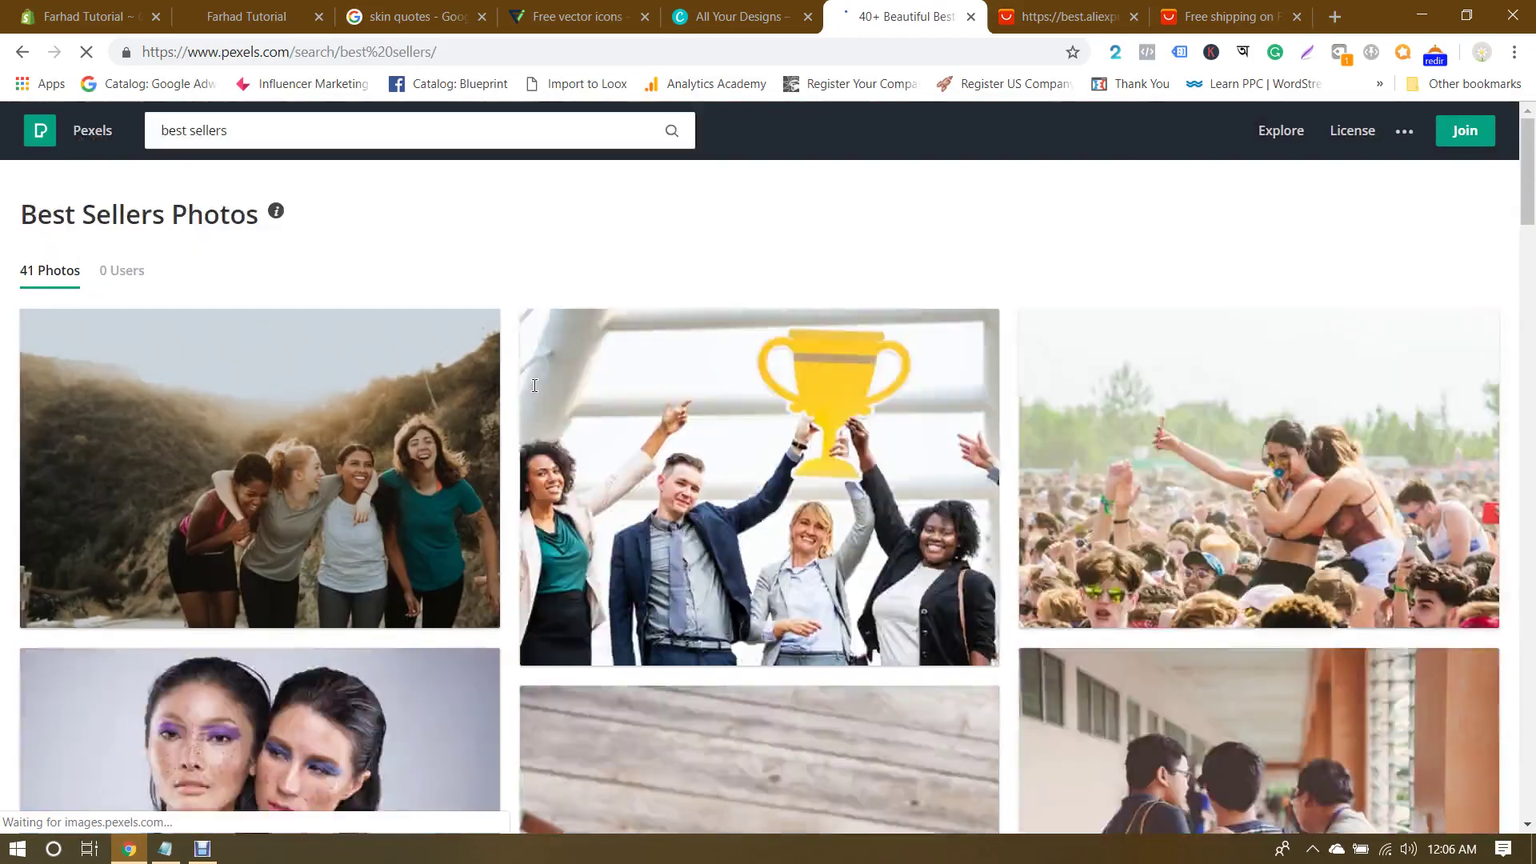
Step: Scroll through the Pexels best sellers photo results
scroll(535, 385, down, 1)
scroll(534, 386, down, 3)
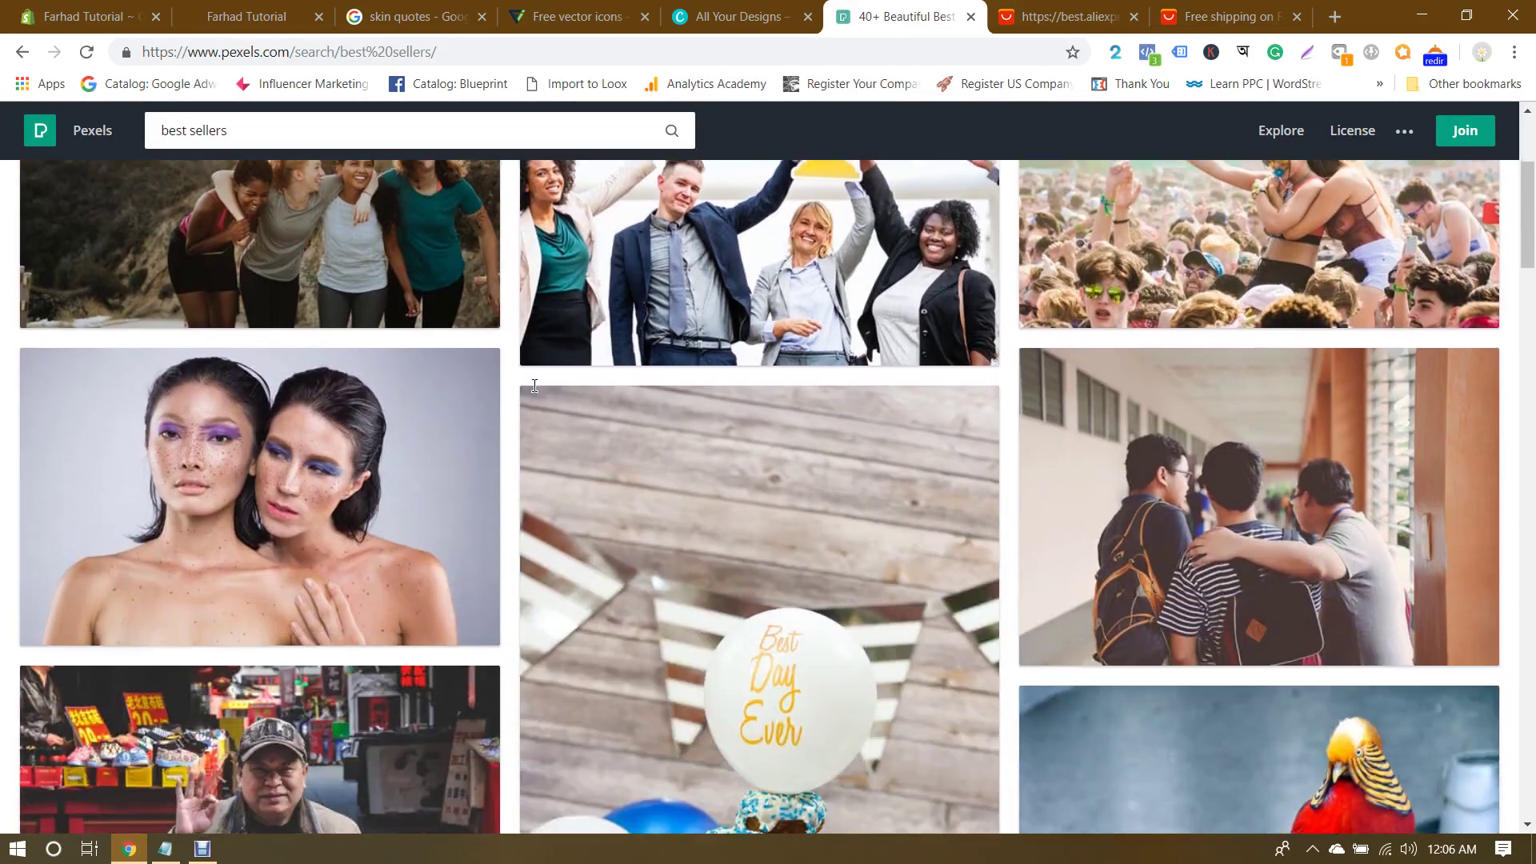
scroll(535, 385, up, 4)
scroll(535, 385, down, 6)
scroll(534, 386, up, 2)
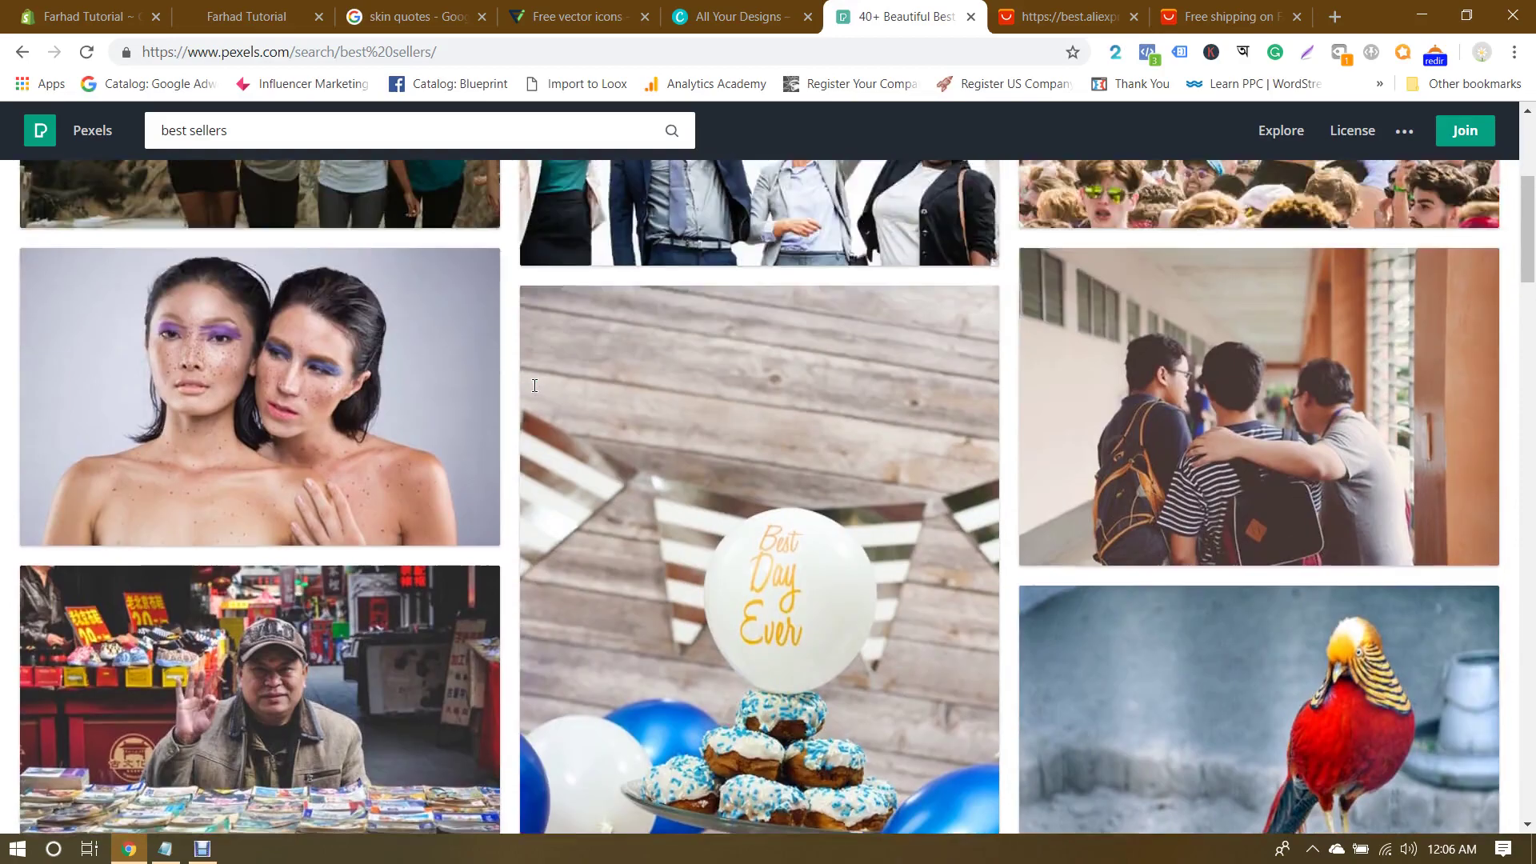
scroll(534, 386, down, 2)
scroll(534, 386, up, 1)
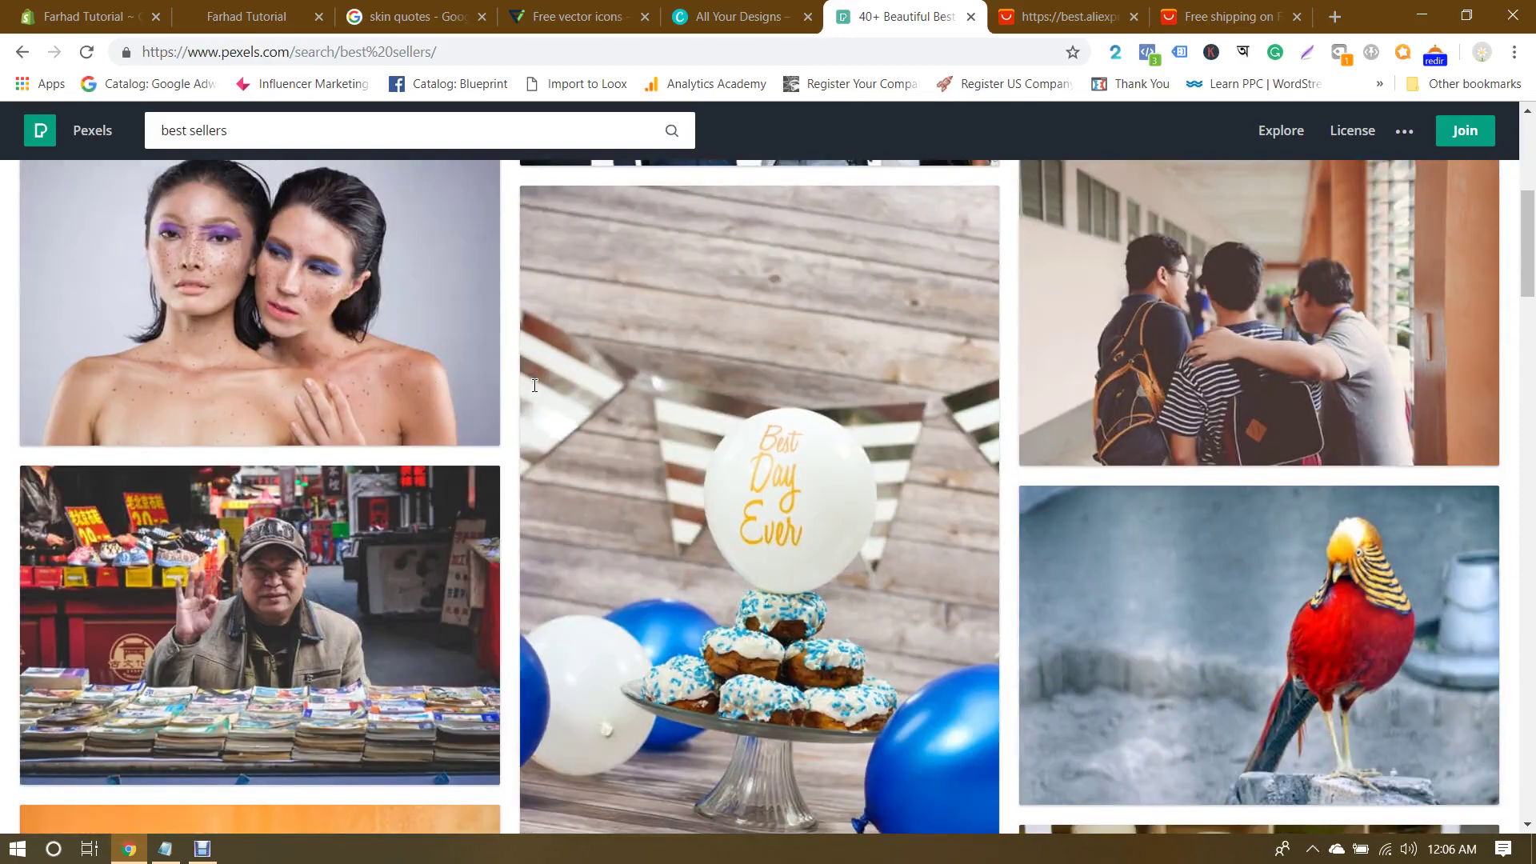
scroll(534, 386, down, 2)
scroll(535, 385, down, 5)
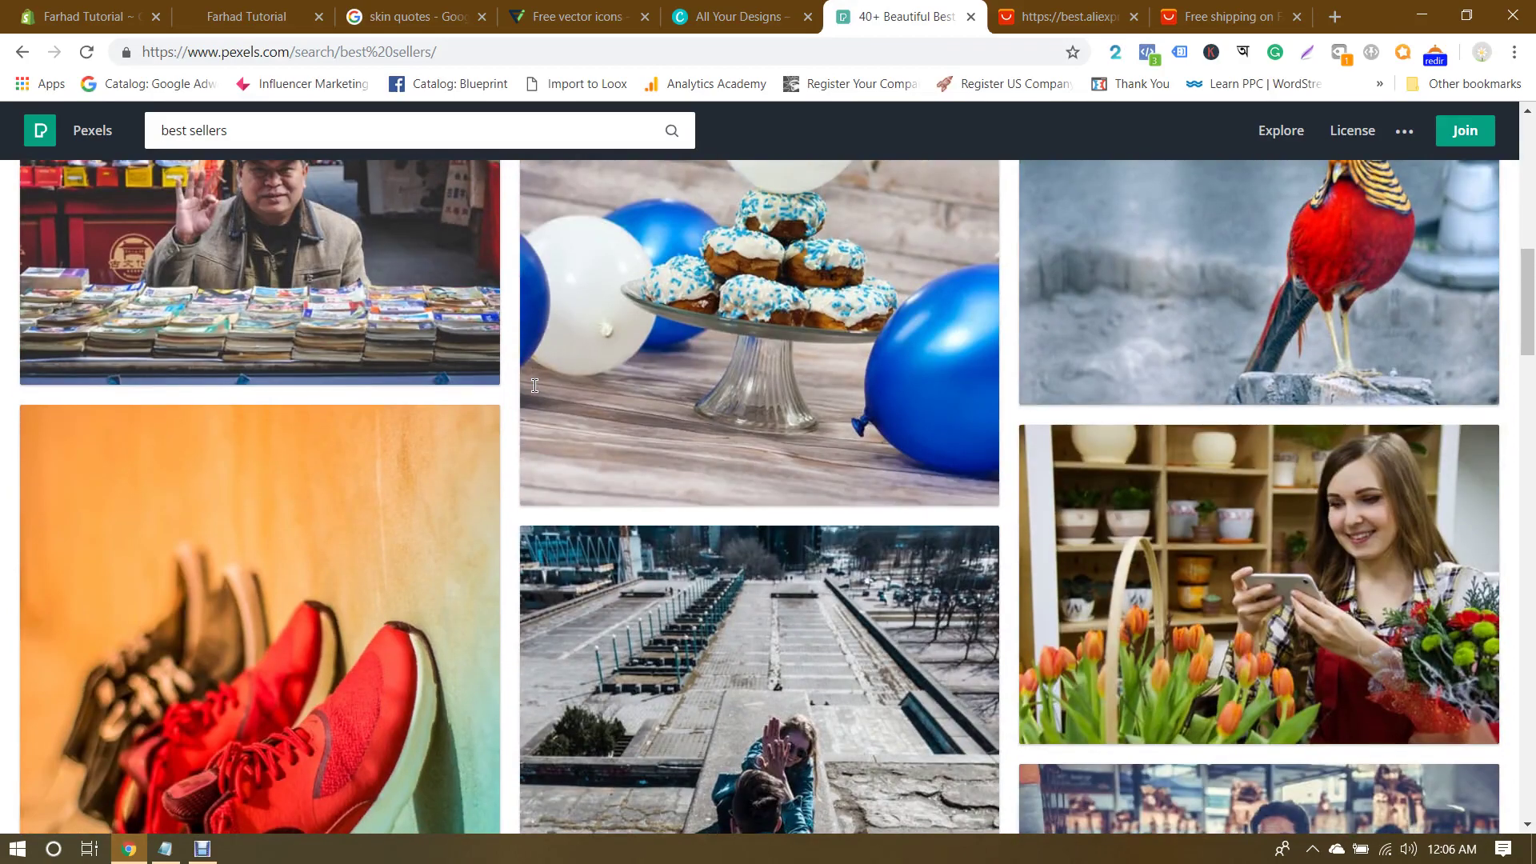
scroll(534, 385, down, 7)
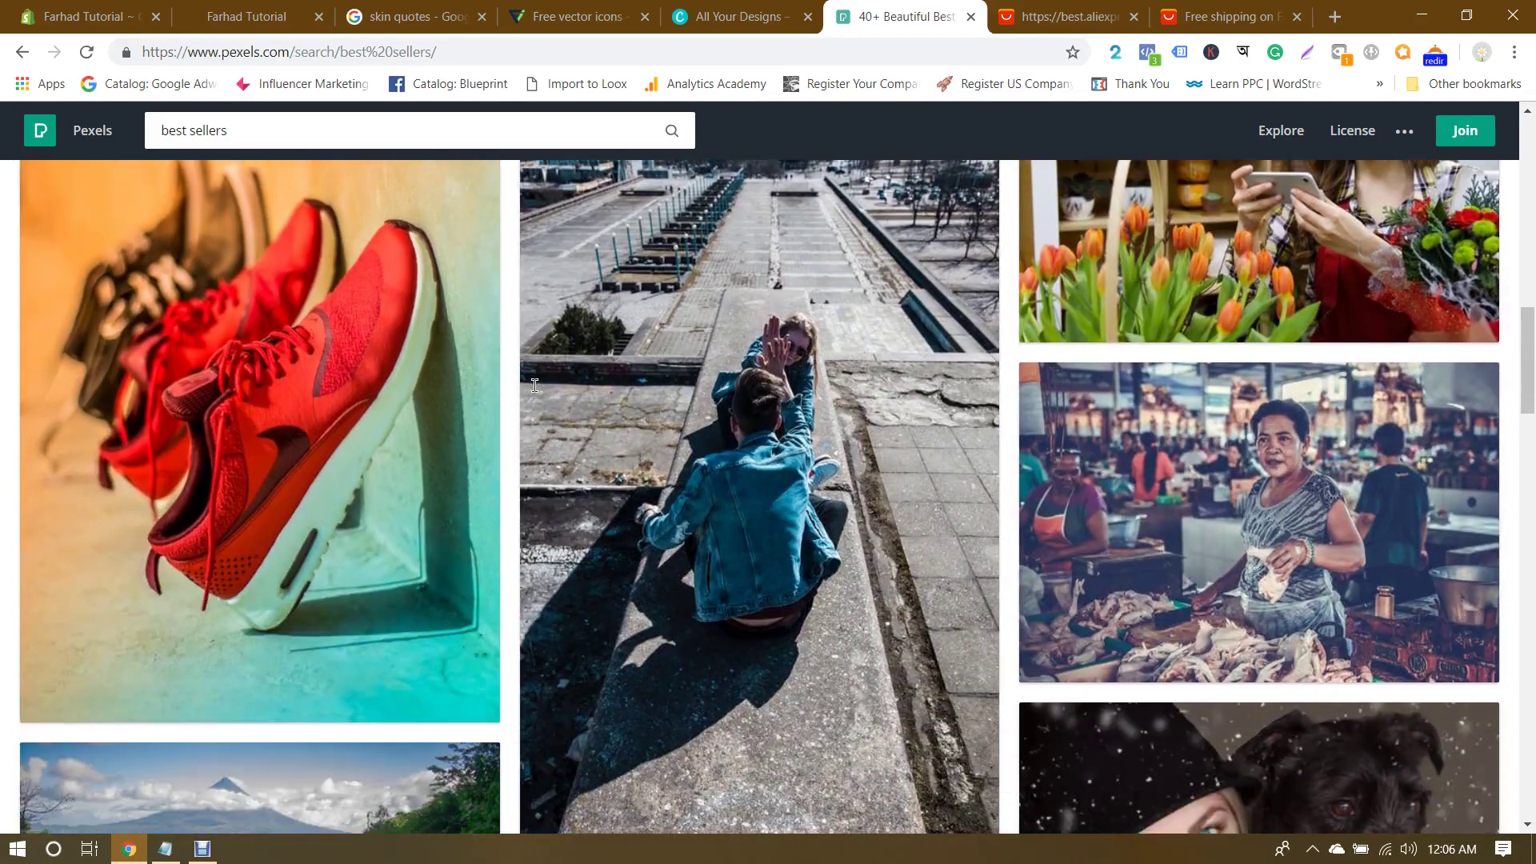
scroll(535, 385, down, 1)
scroll(534, 385, up, 1)
scroll(534, 386, down, 4)
scroll(535, 385, down, 4)
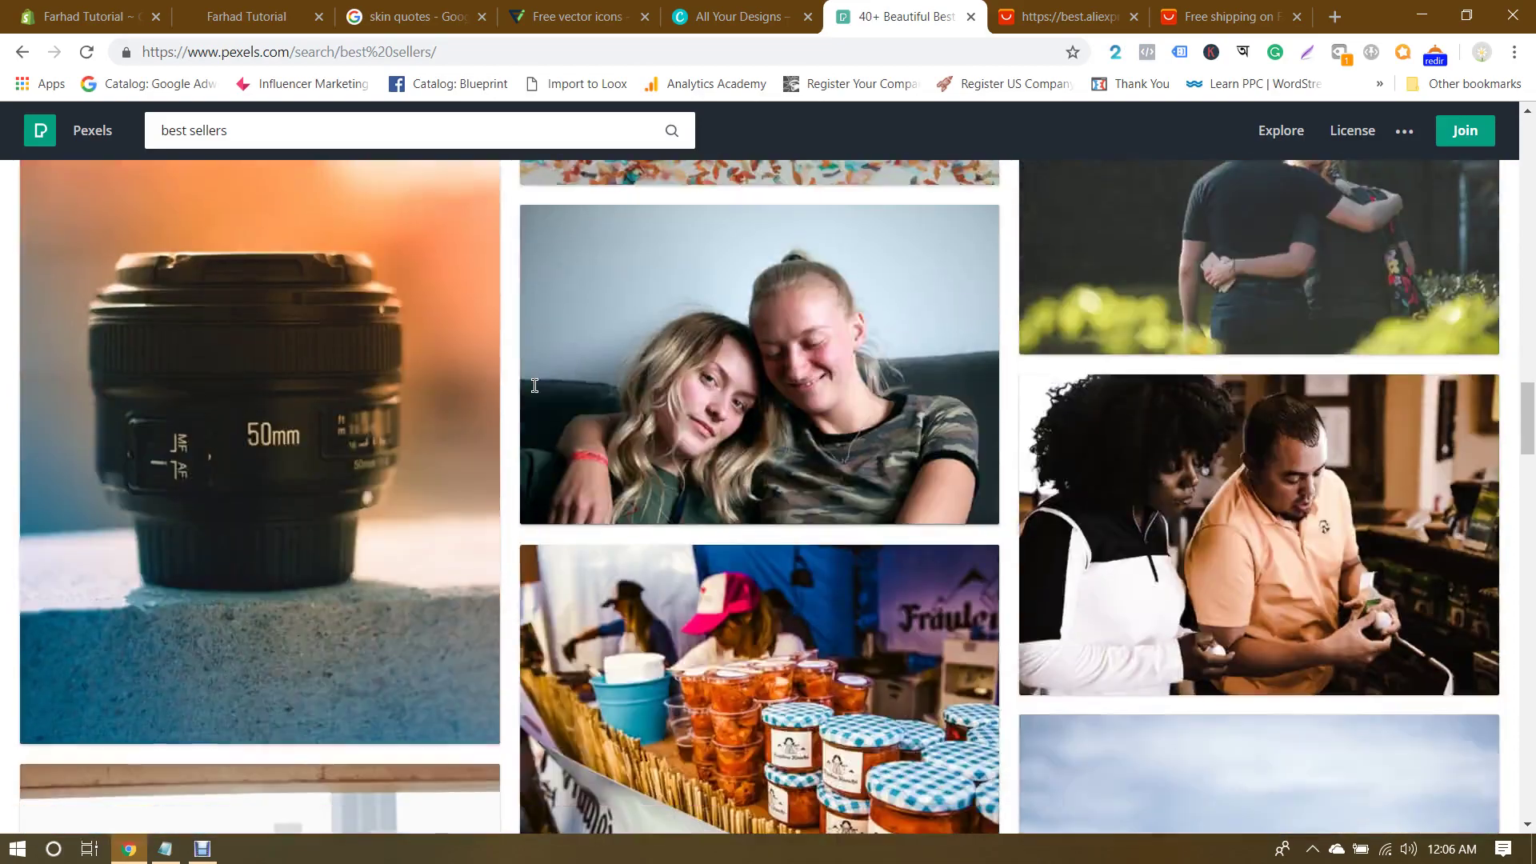
scroll(535, 386, down, 4)
scroll(534, 391, down, 3)
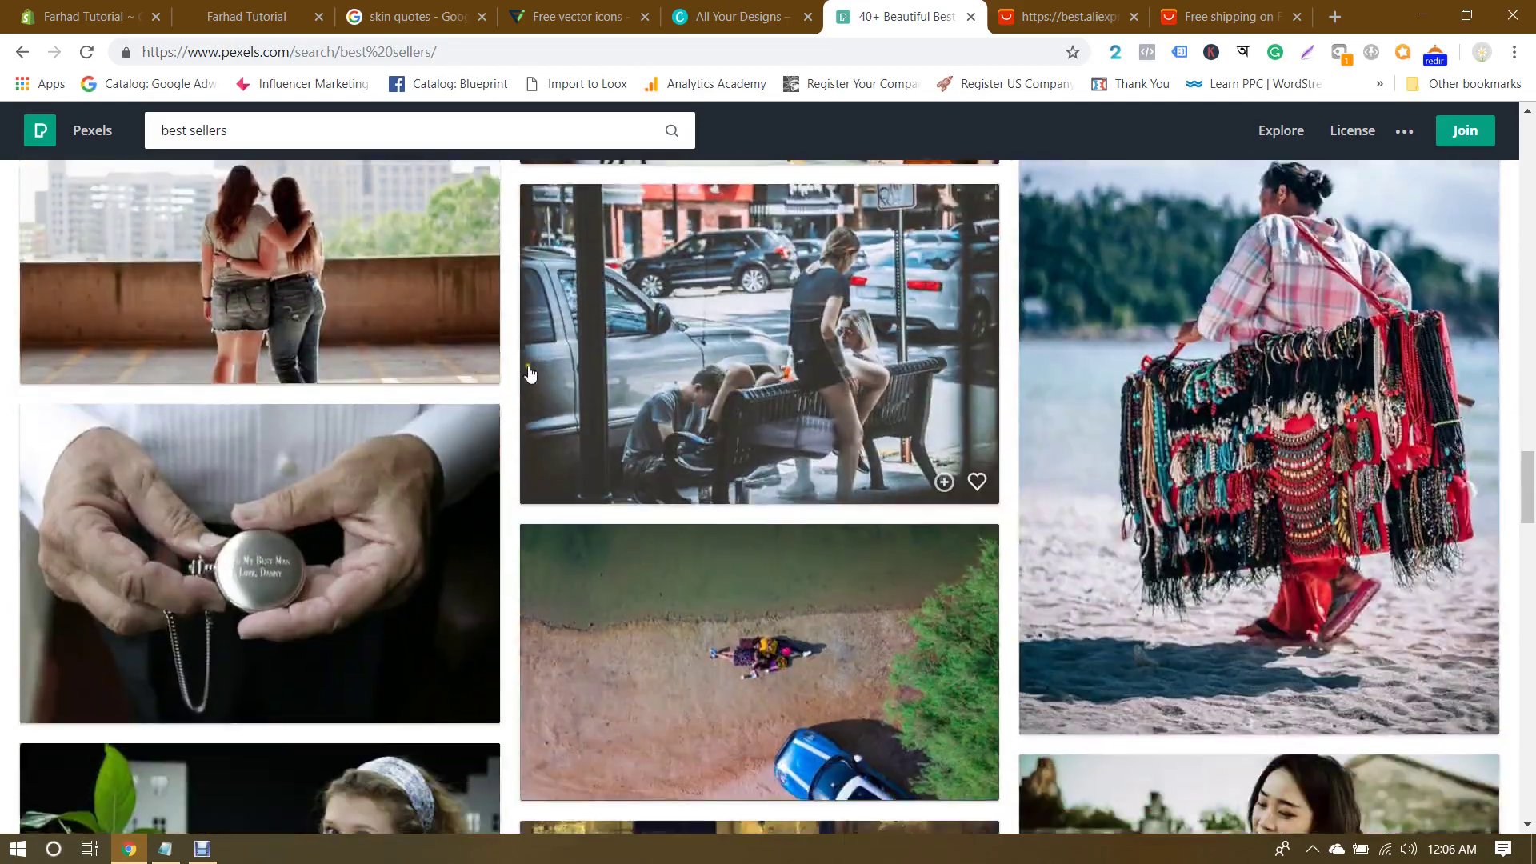
scroll(529, 372, down, 2)
scroll(529, 372, down, 1)
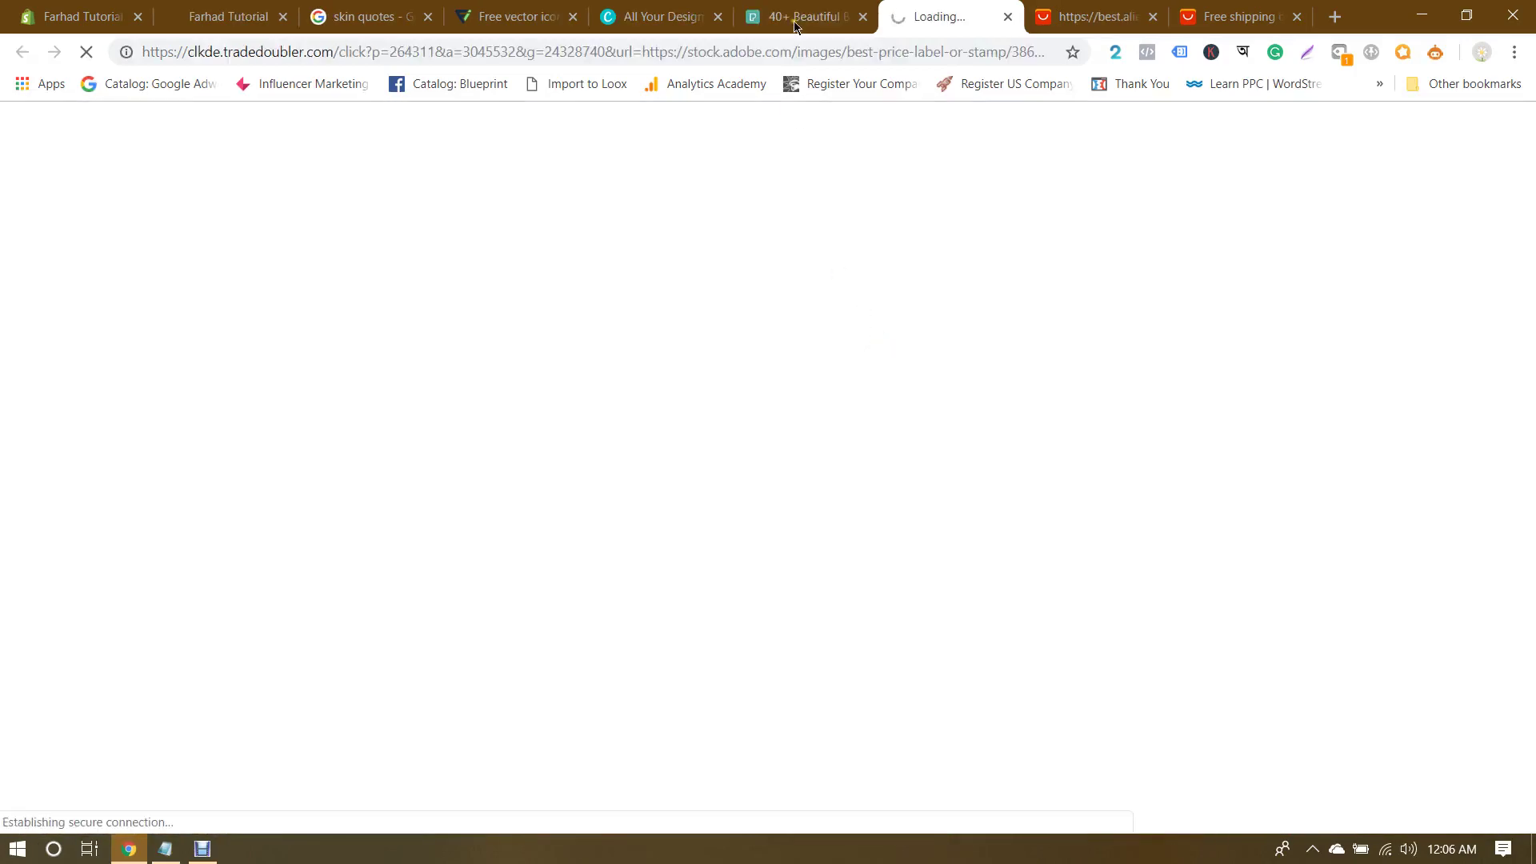
Step: Close the Adobe Stock ad tab and return to the Pexels best sellers results
click(800, 16)
scroll(877, 364, up, 3)
scroll(878, 364, up, 4)
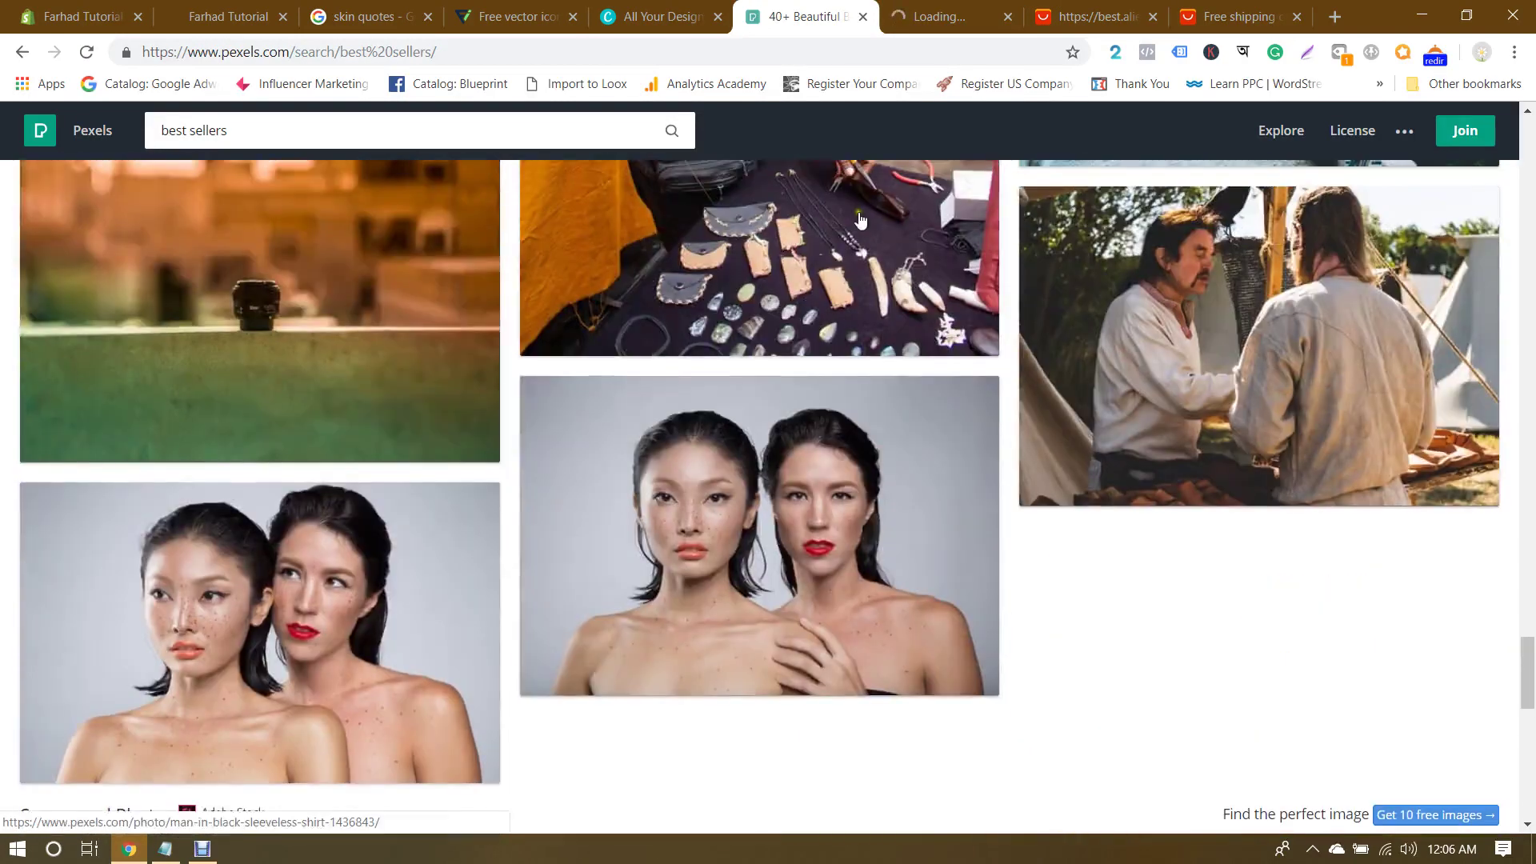
click(1007, 16)
scroll(1001, 456, up, 15)
scroll(1002, 456, up, 5)
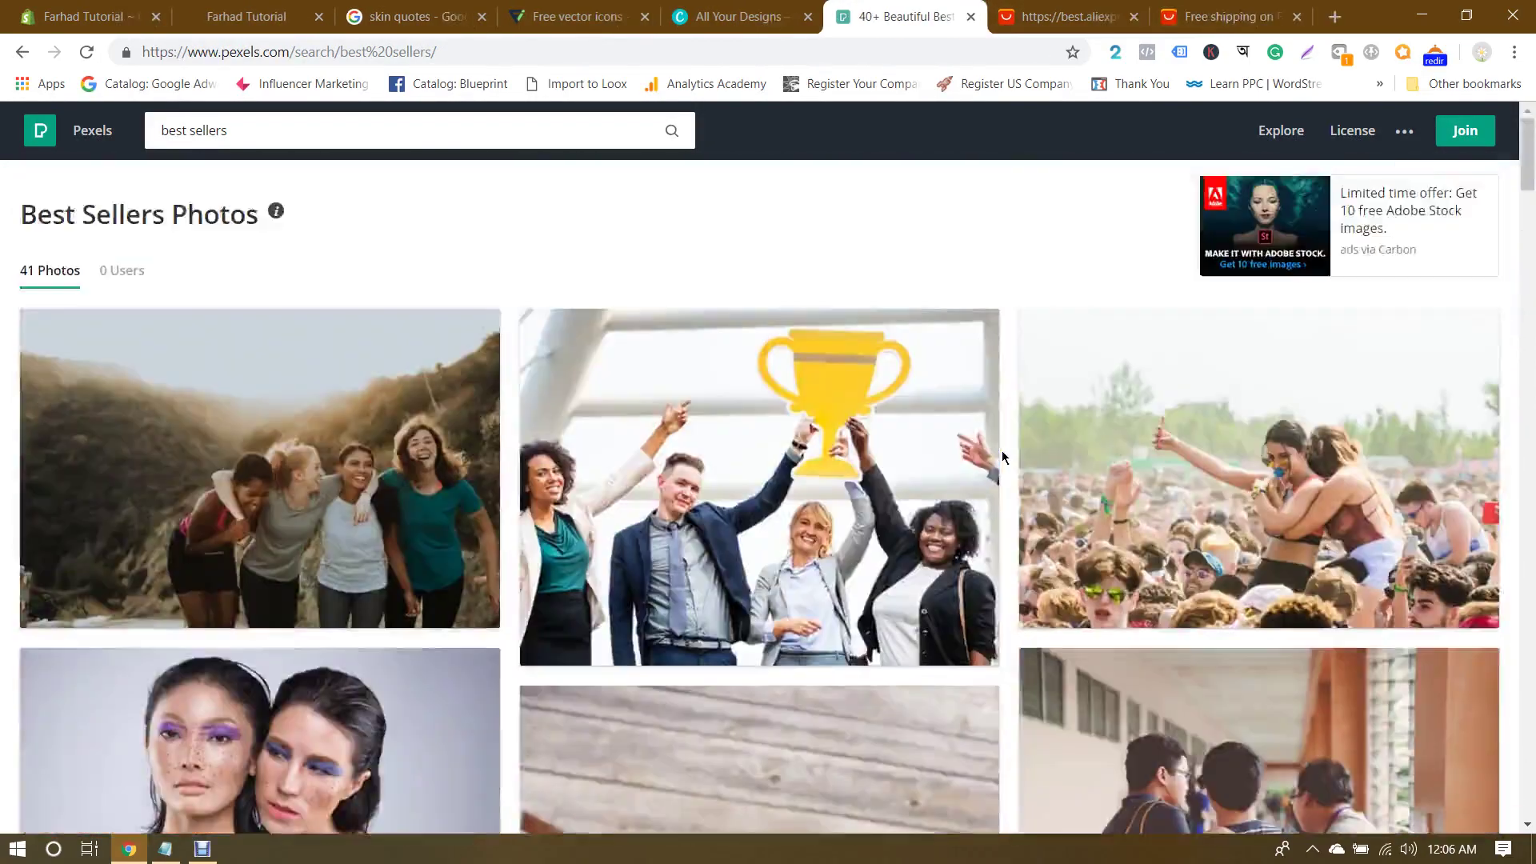
Step: Go back to the Pexels home page grid and open the red window photo
click(69, 140)
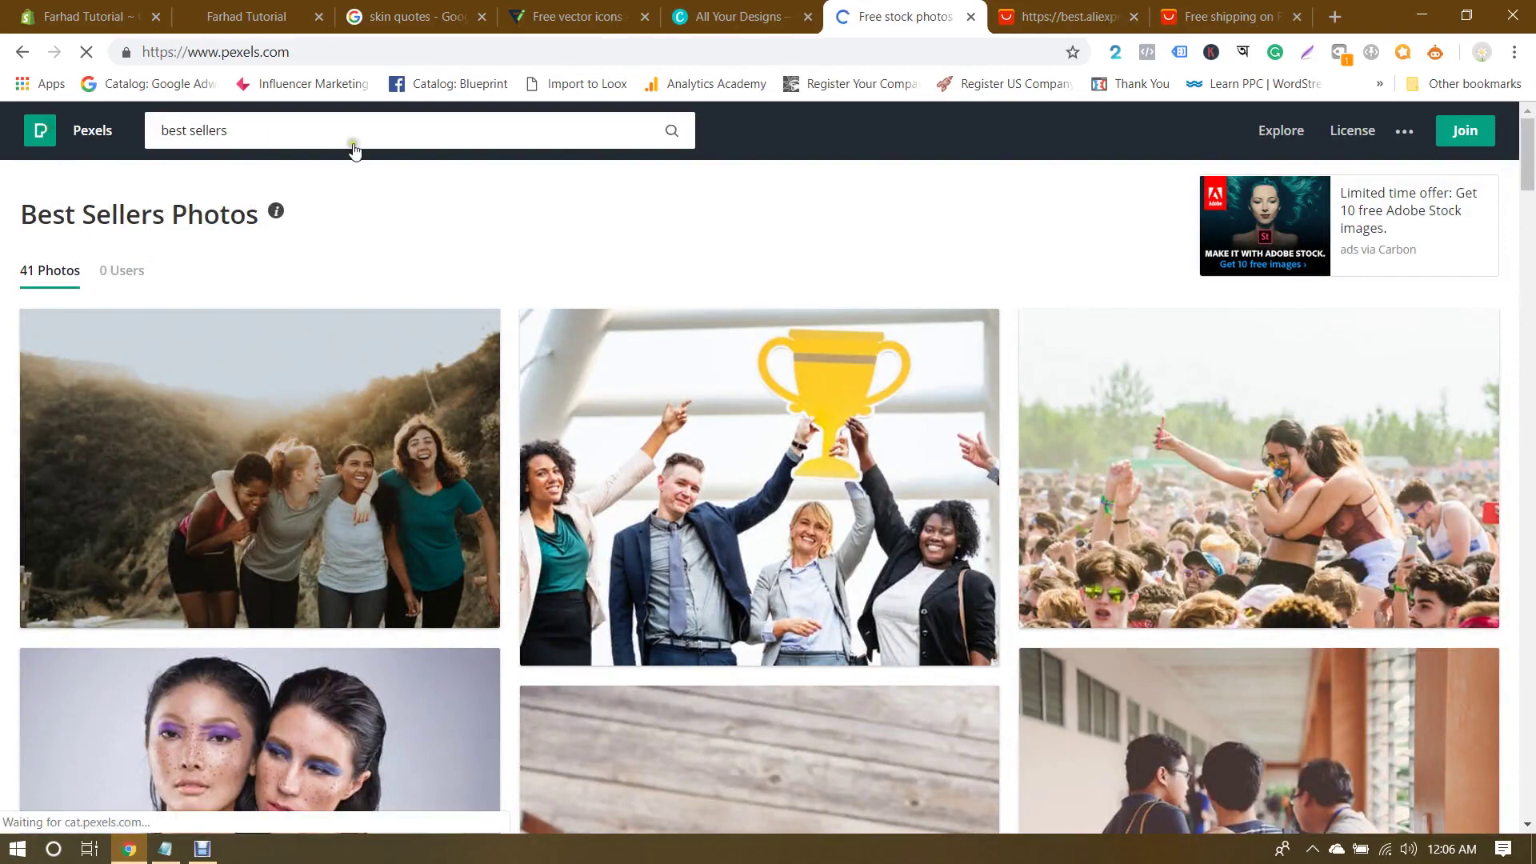
scroll(510, 383, down, 15)
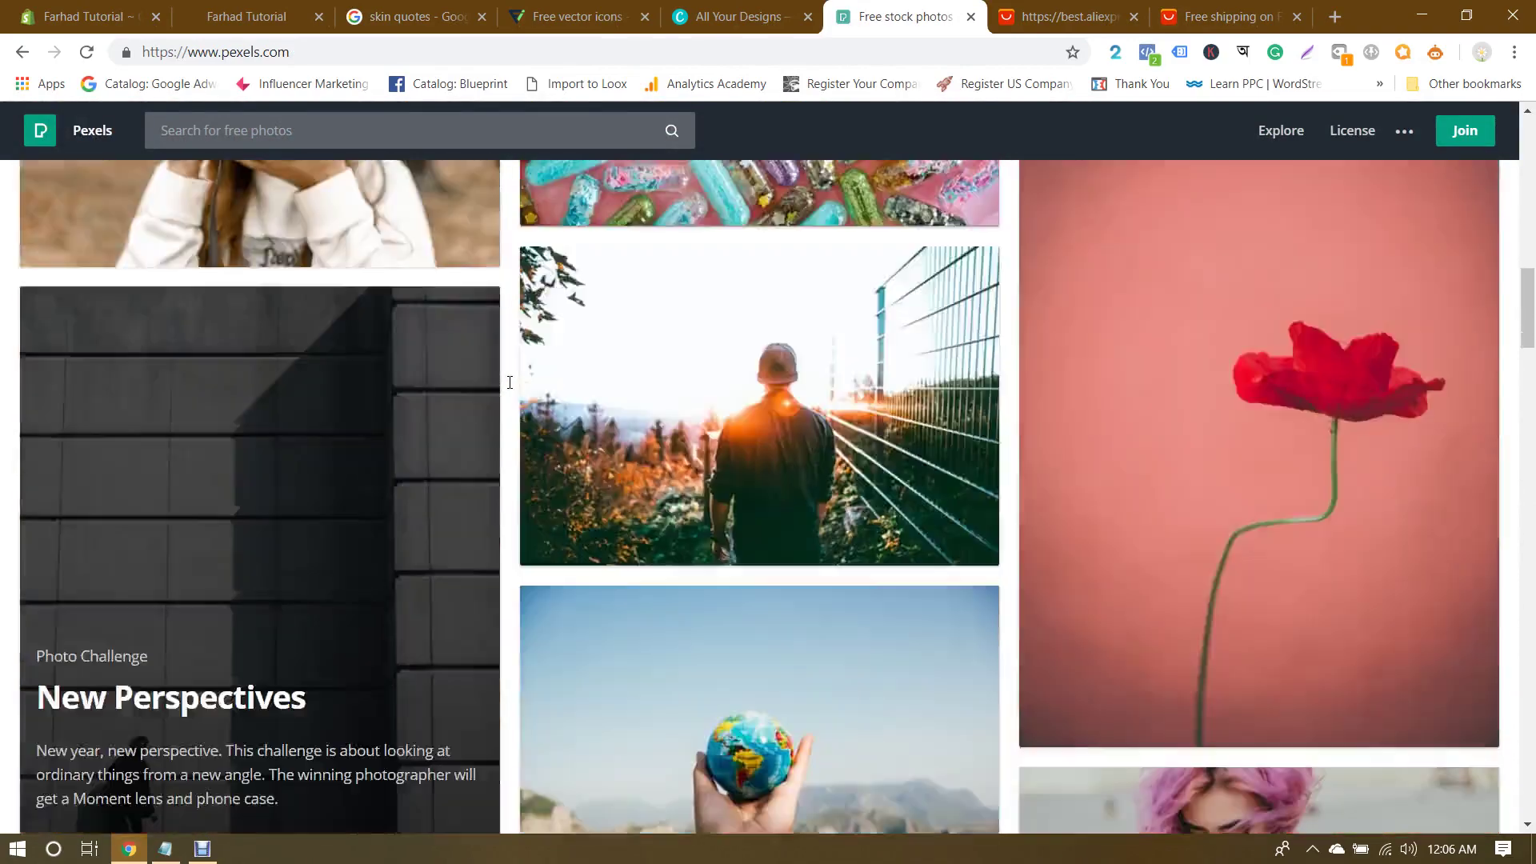
scroll(509, 382, up, 6)
scroll(510, 383, up, 4)
scroll(720, 380, down, 2)
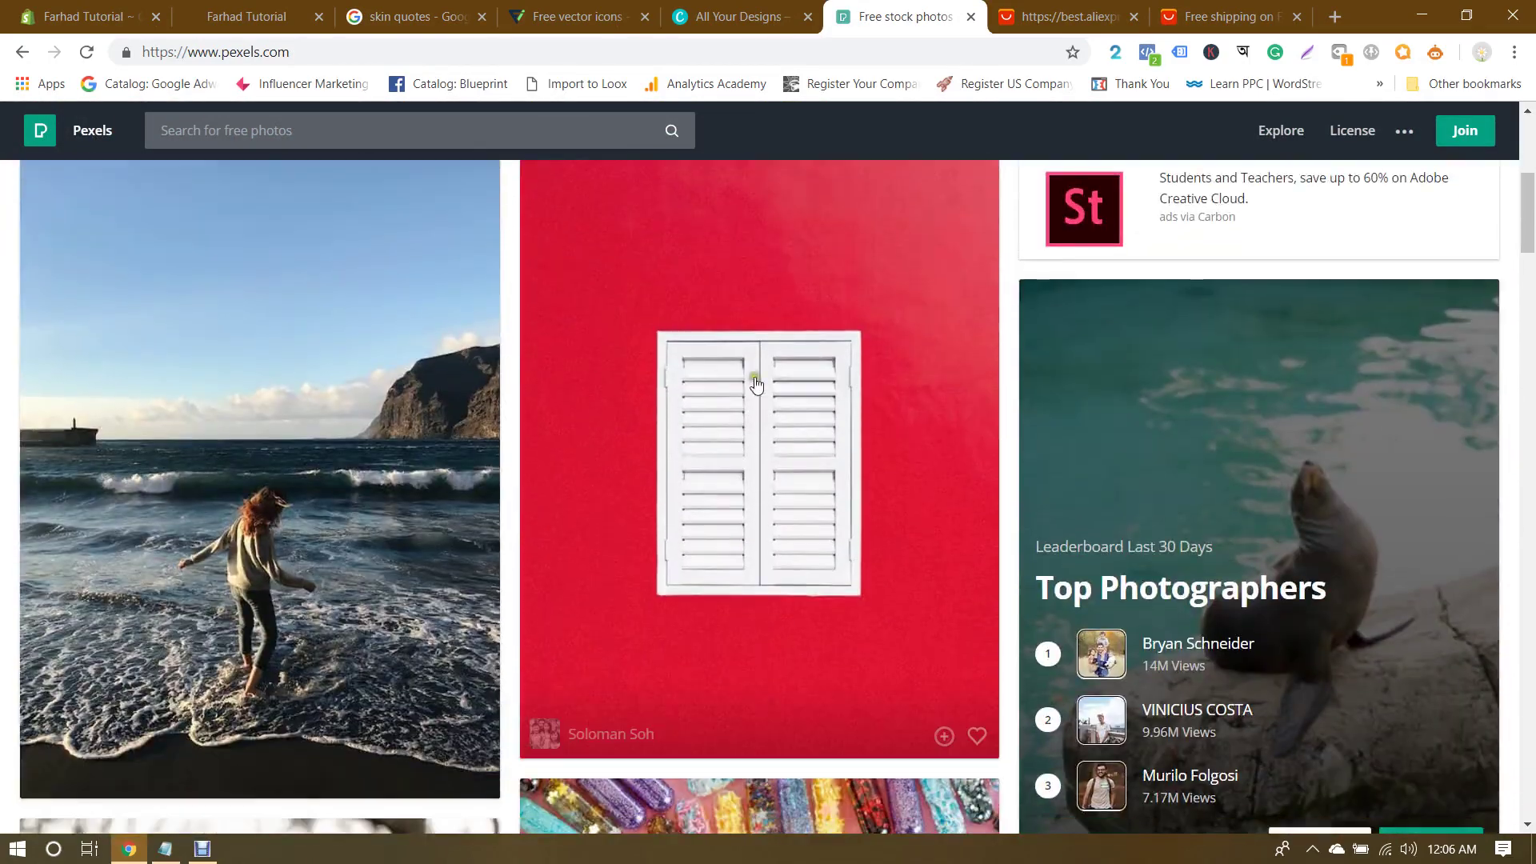
click(754, 378)
Step: Download the red window photo at Medium size
click(1432, 320)
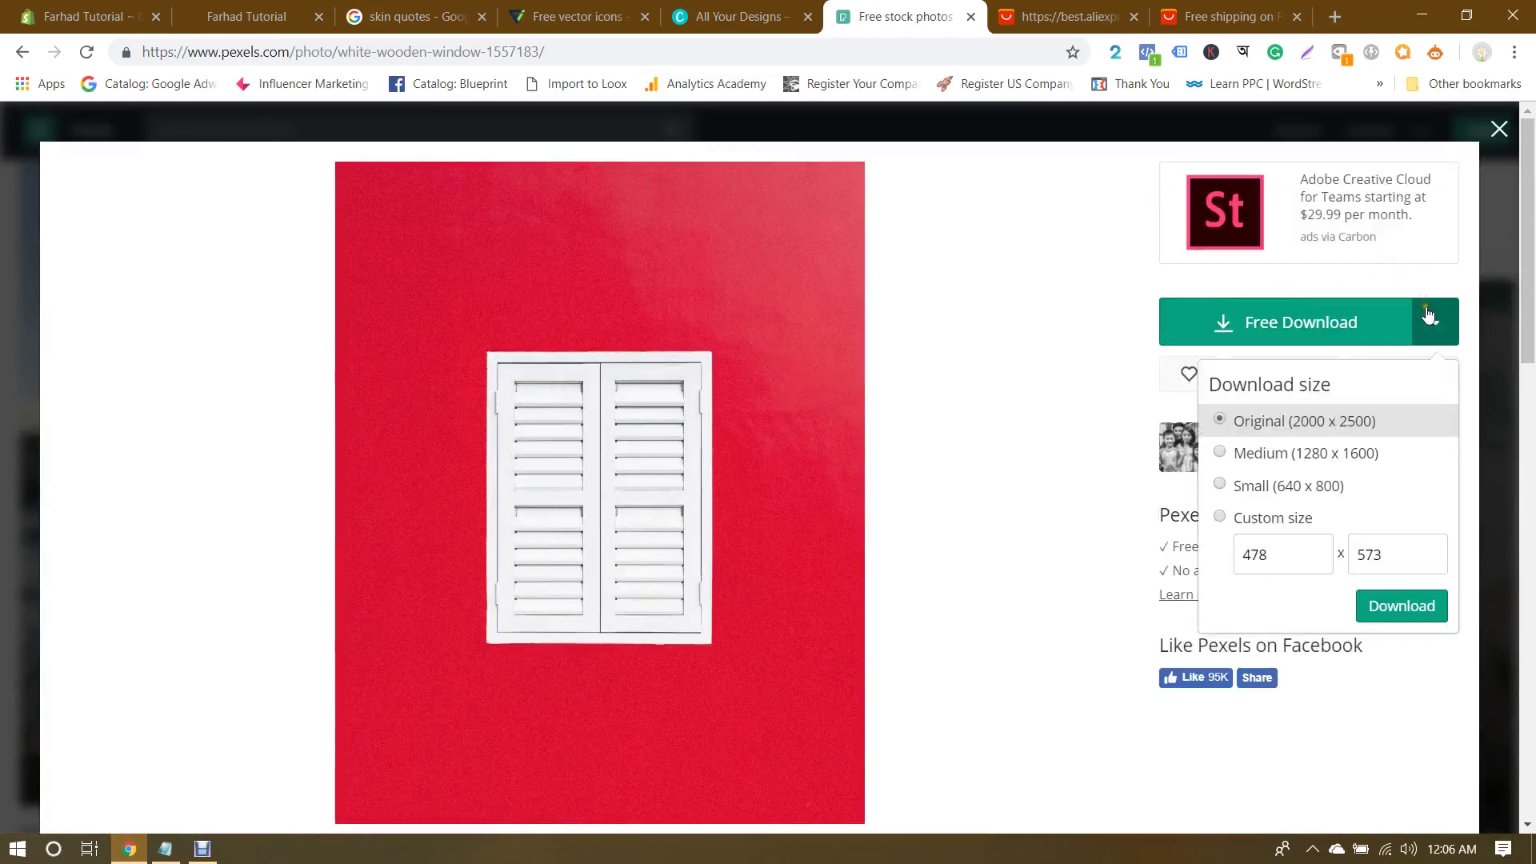
click(1273, 460)
click(1400, 606)
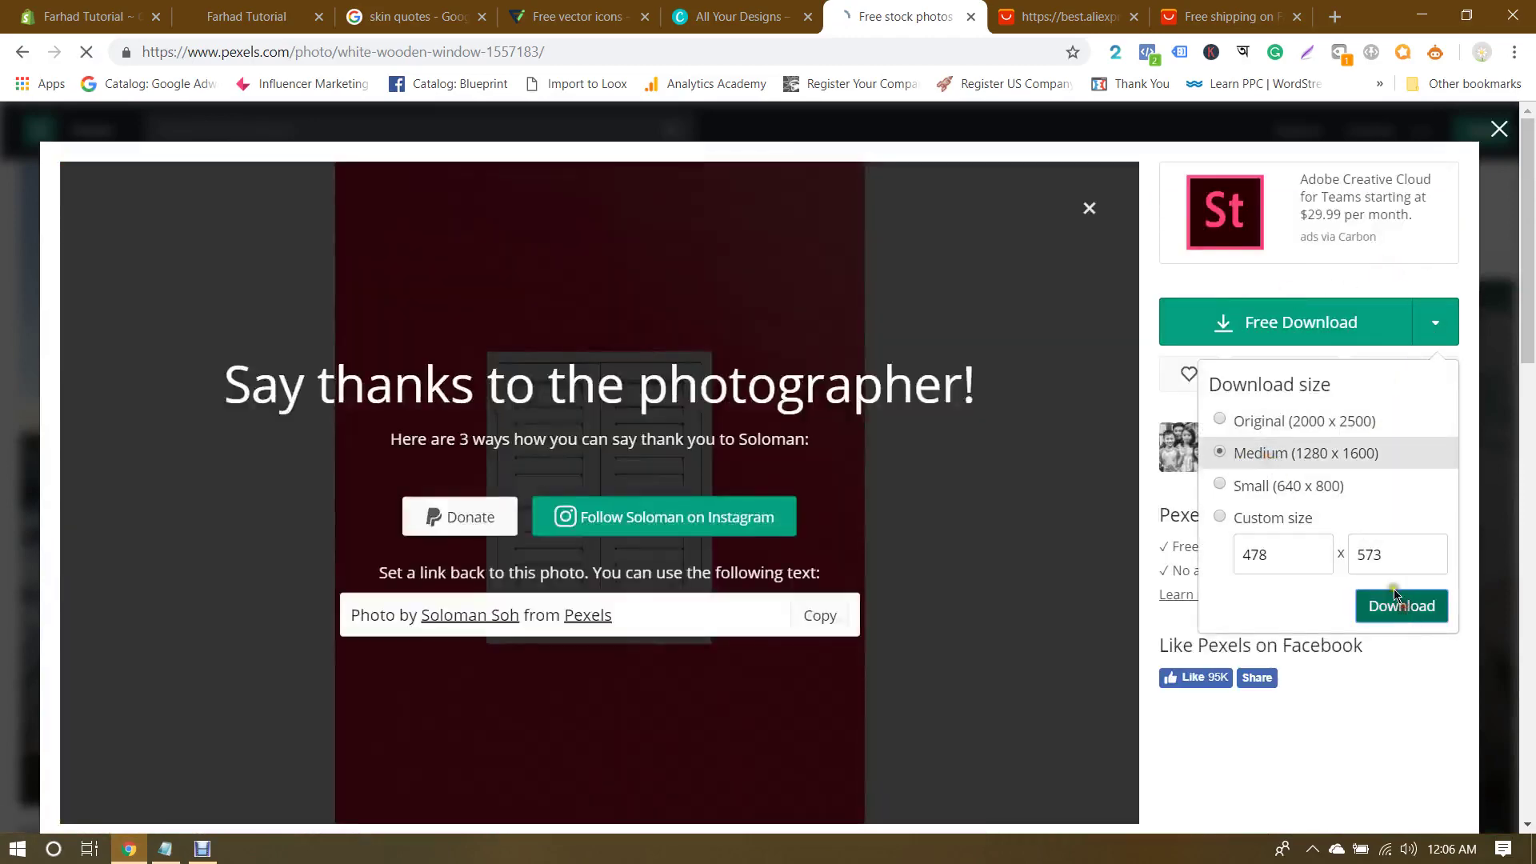
Step: Download the photo again at custom size 478 x 573, then return to Shopify
click(1434, 322)
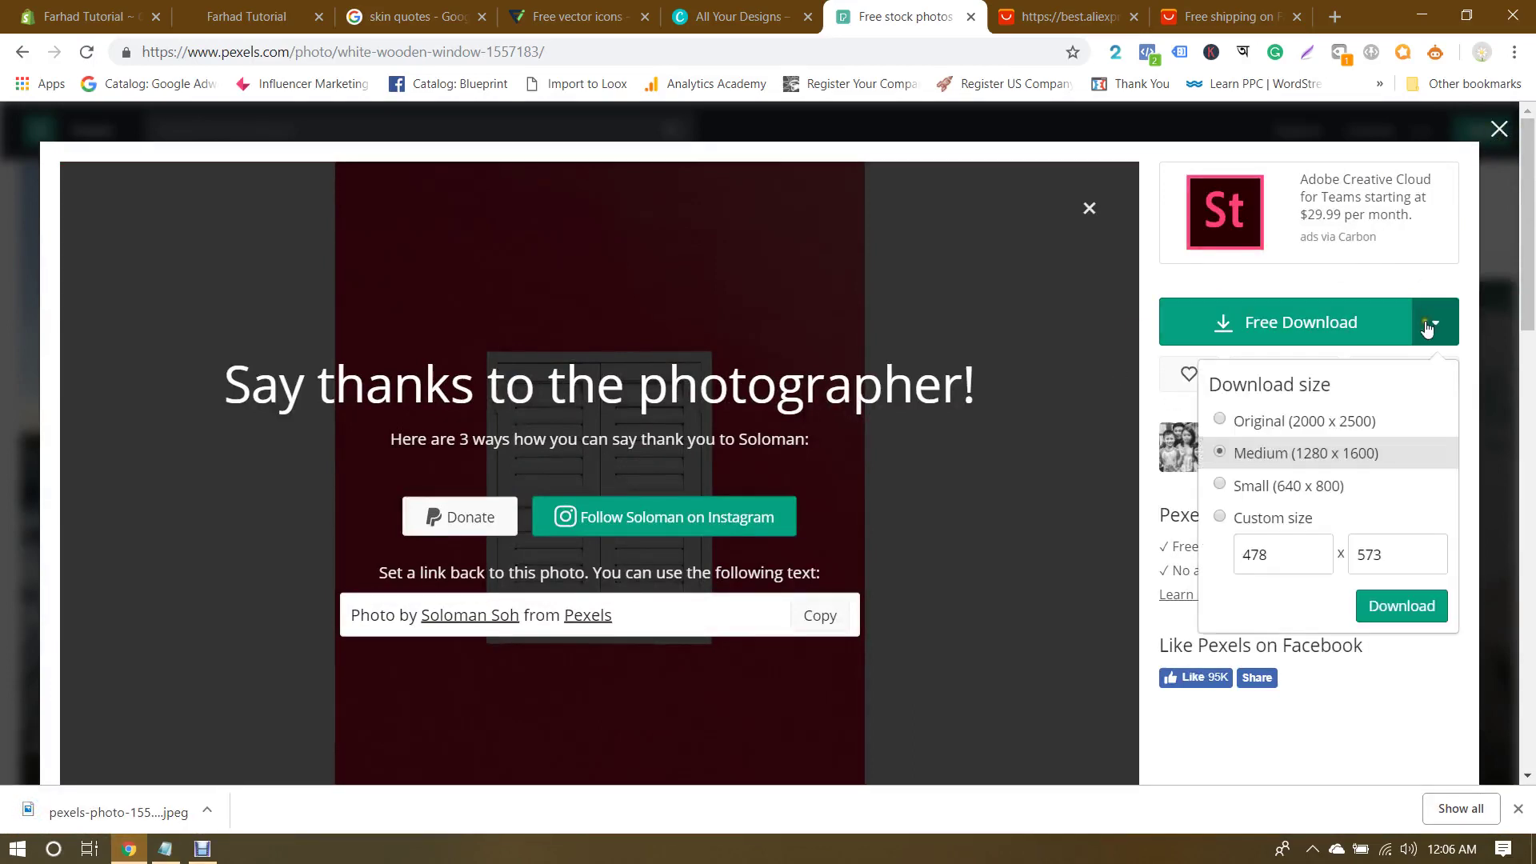
click(1240, 520)
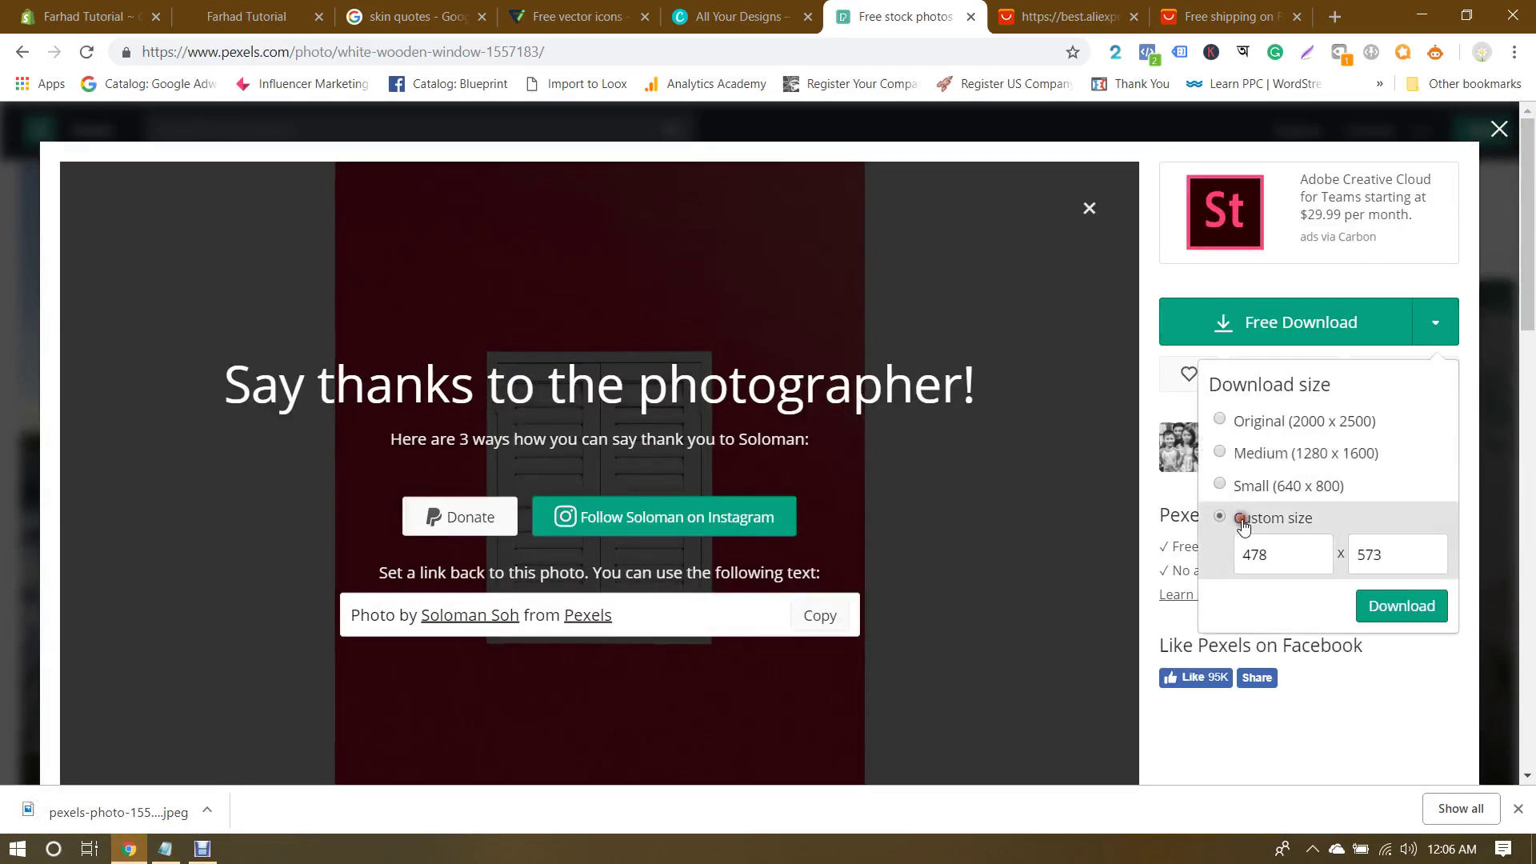
click(1406, 608)
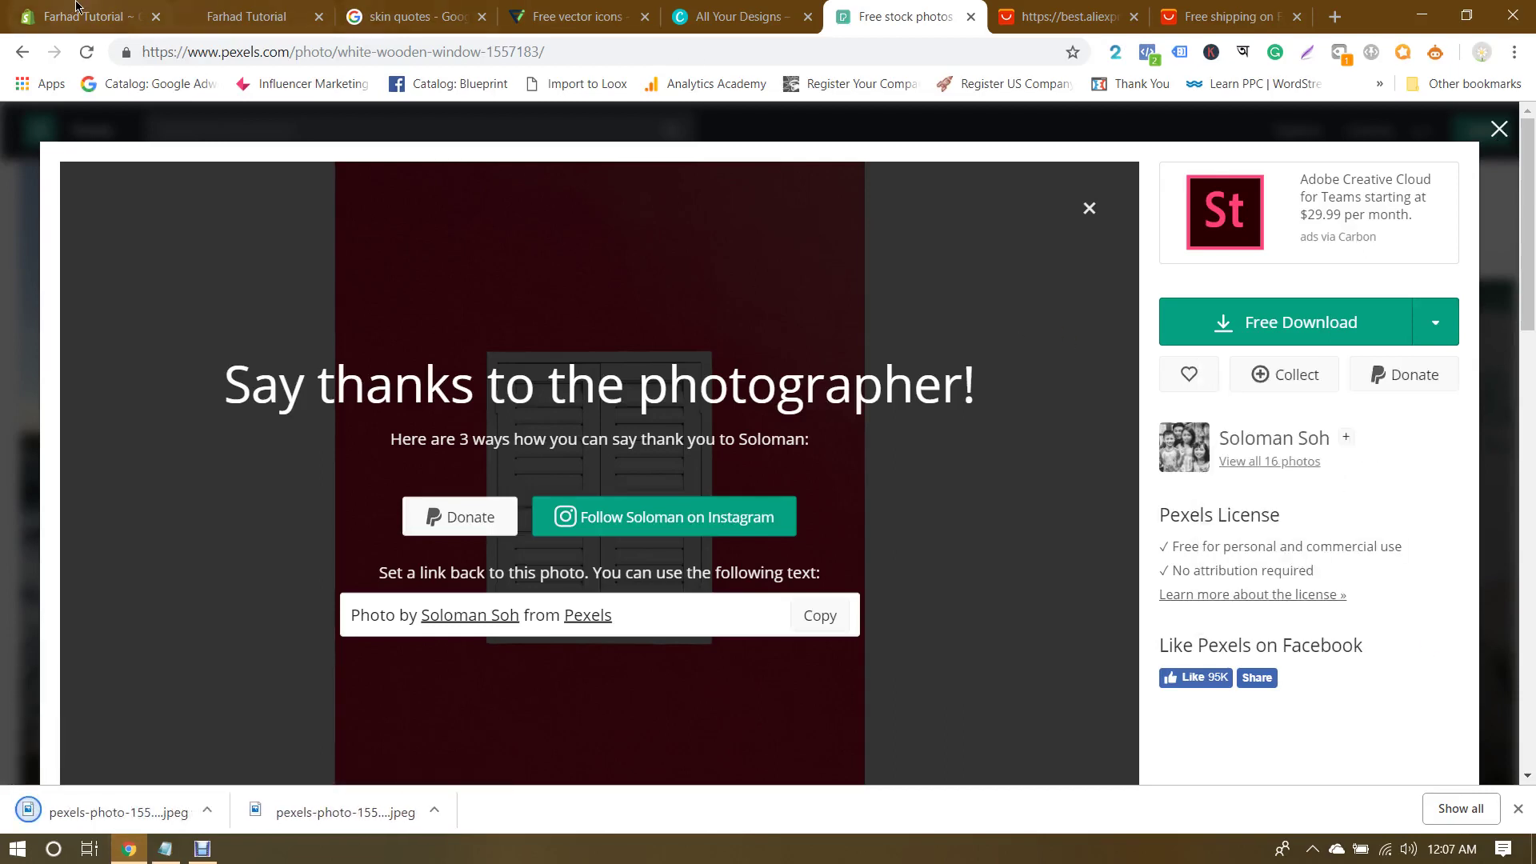
click(92, 10)
click(1220, 475)
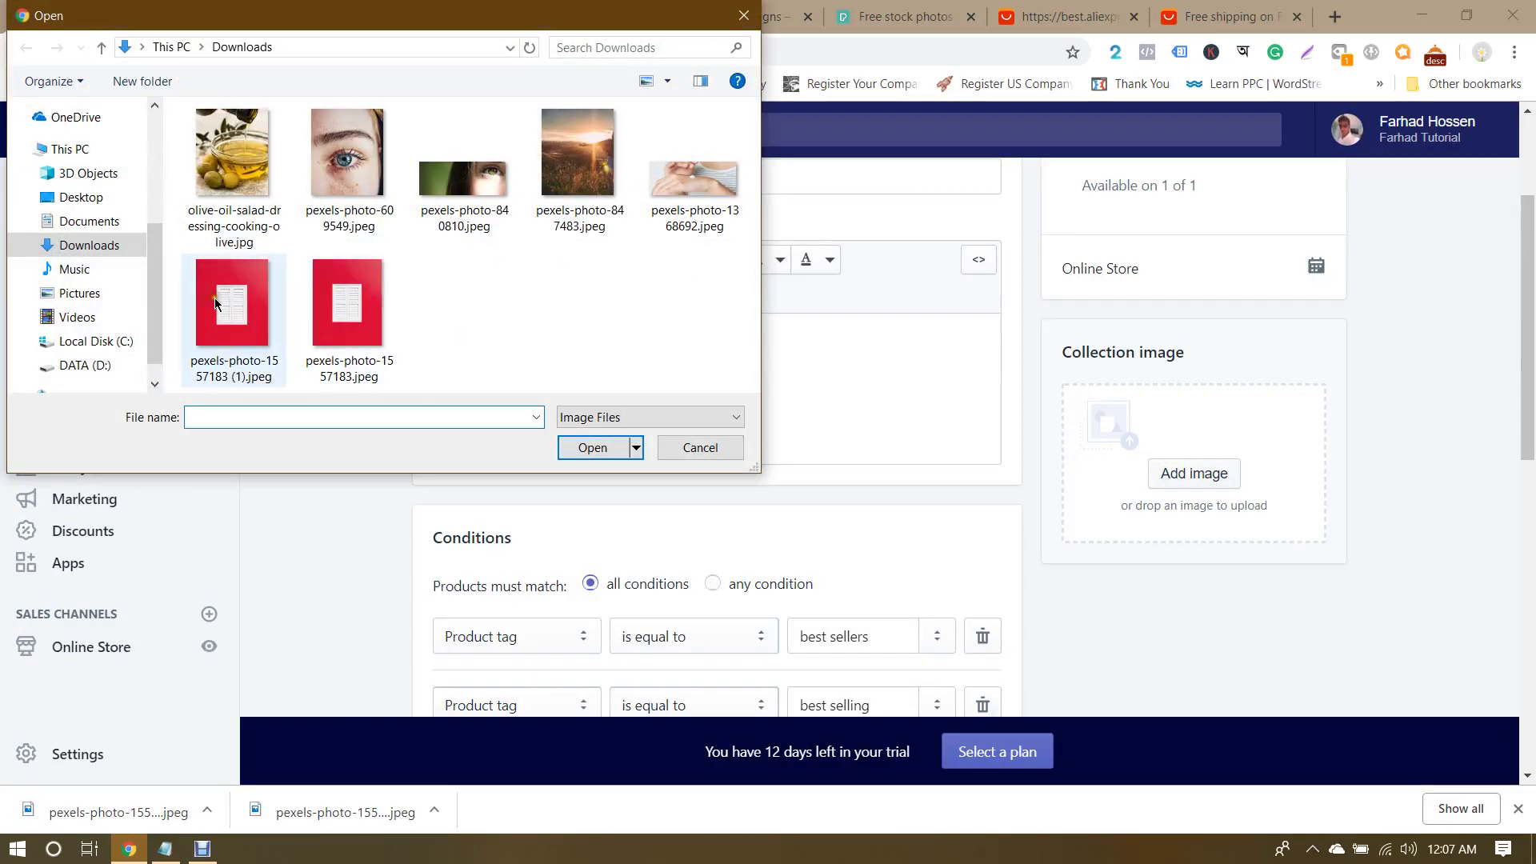
Step: Upload pexels-photo-1557183 (1).jpeg as the Best Sellers collection image and save the collection
click(214, 298)
click(591, 447)
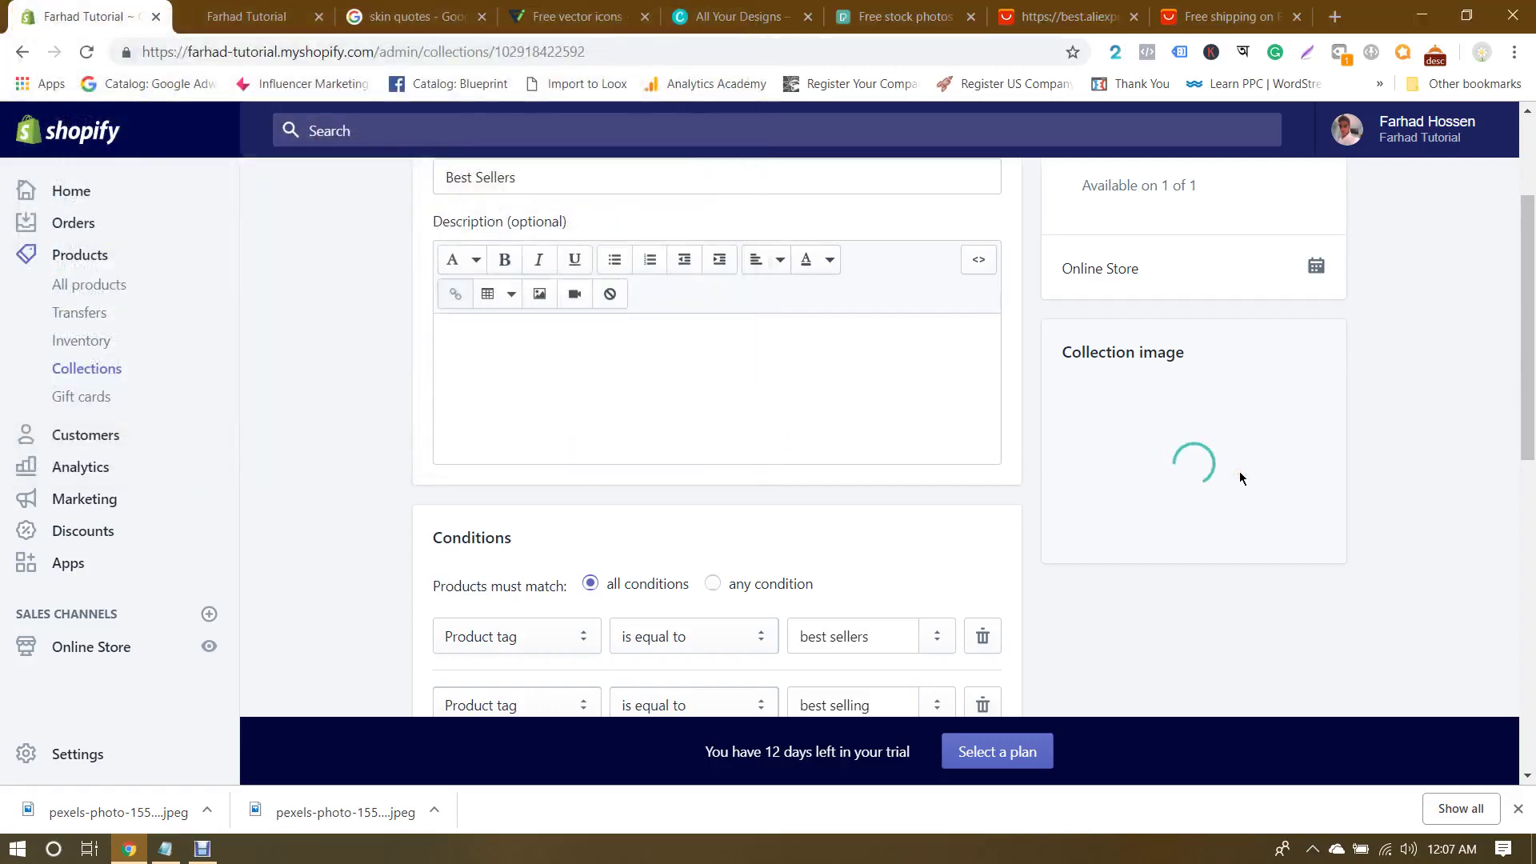
scroll(1362, 435, down, 9)
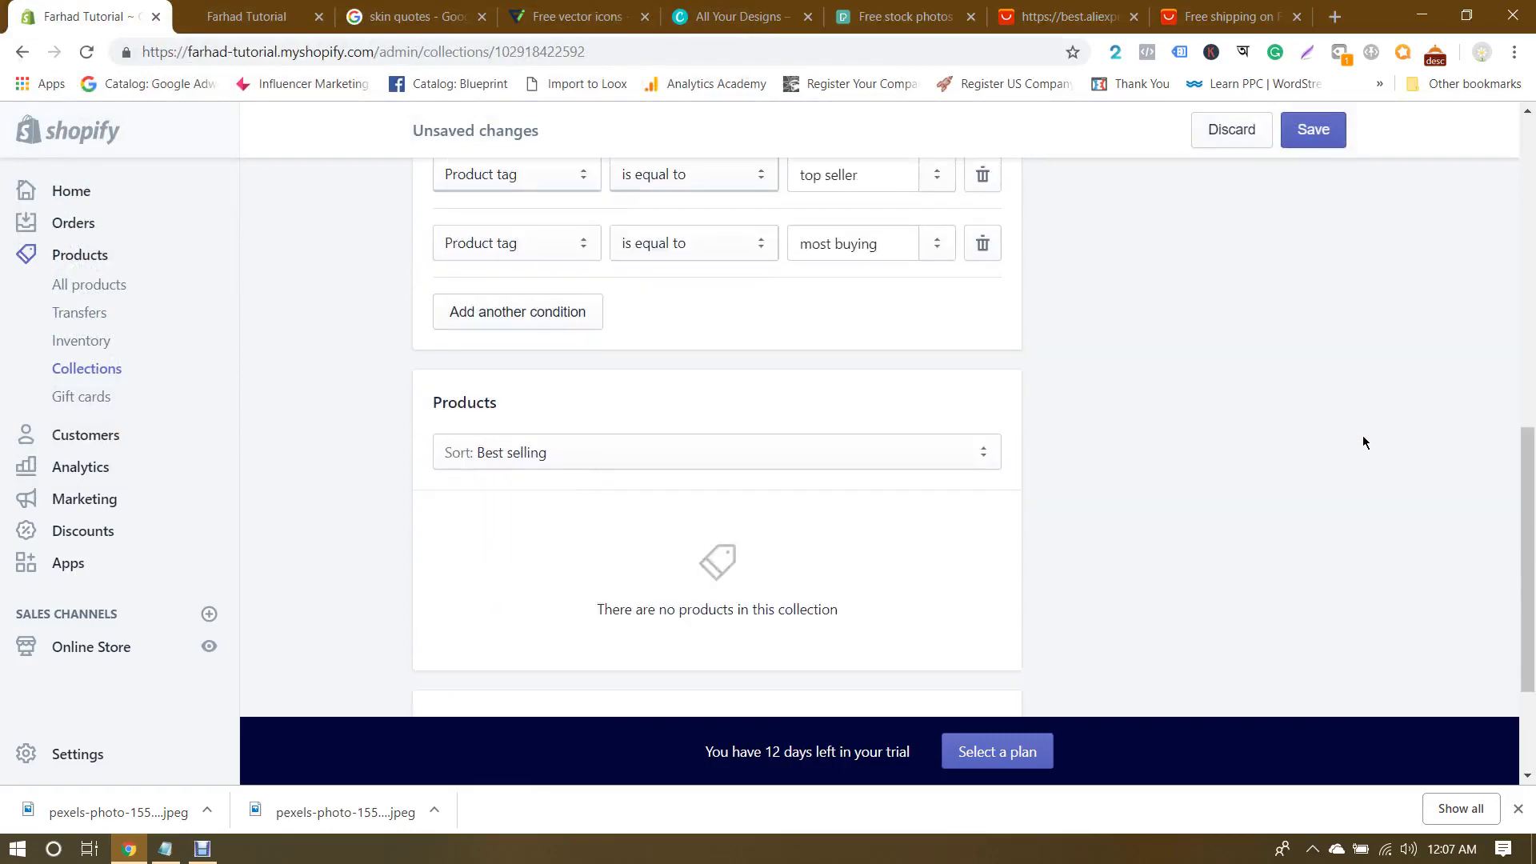
scroll(1361, 435, up, 11)
click(1313, 124)
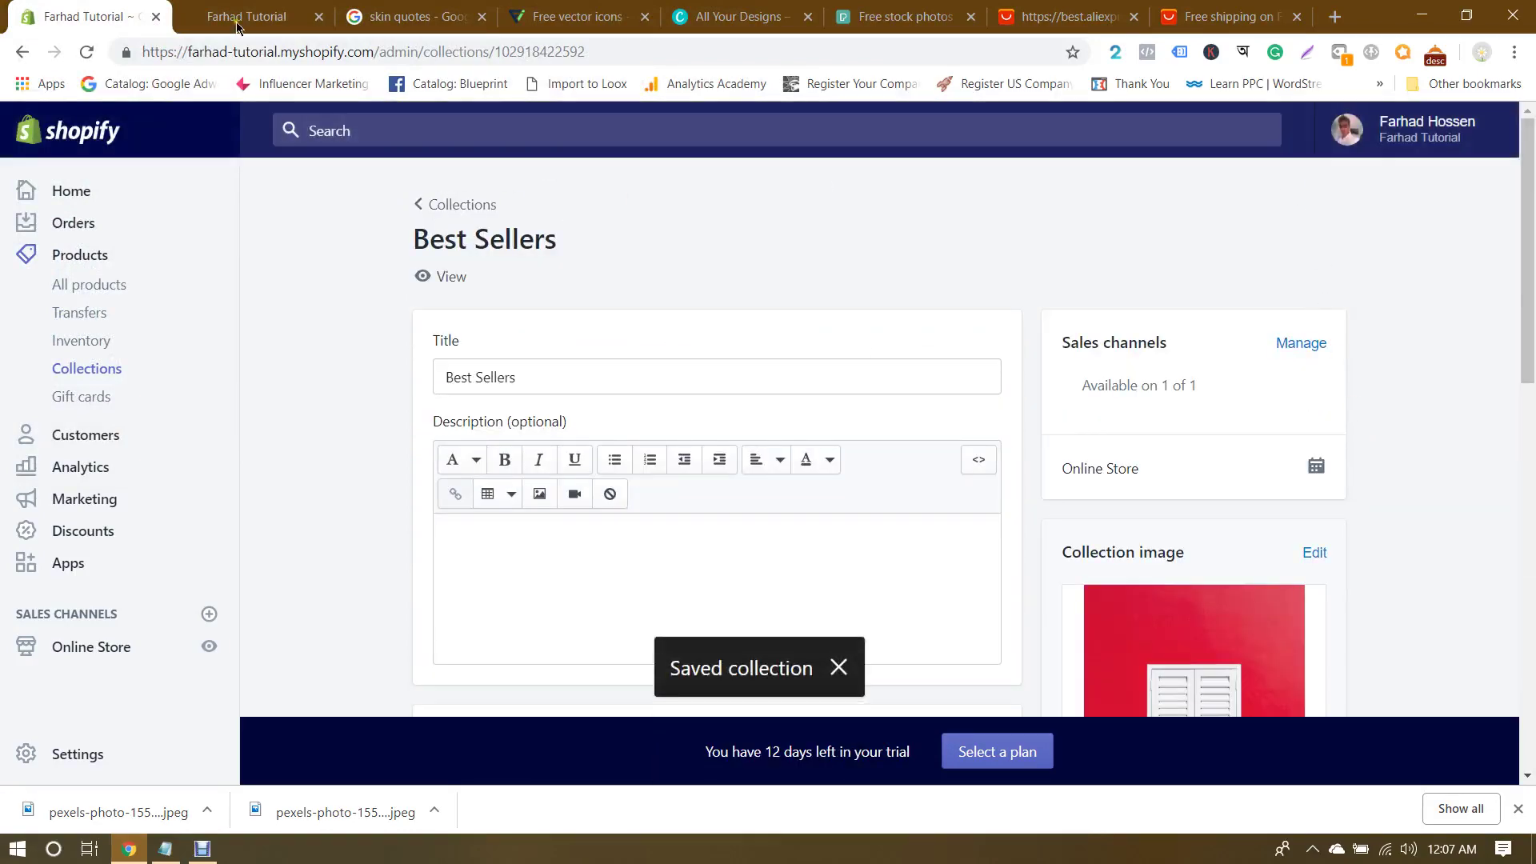
key(ctrl+Tab)
key(ctrl+shift+Tab)
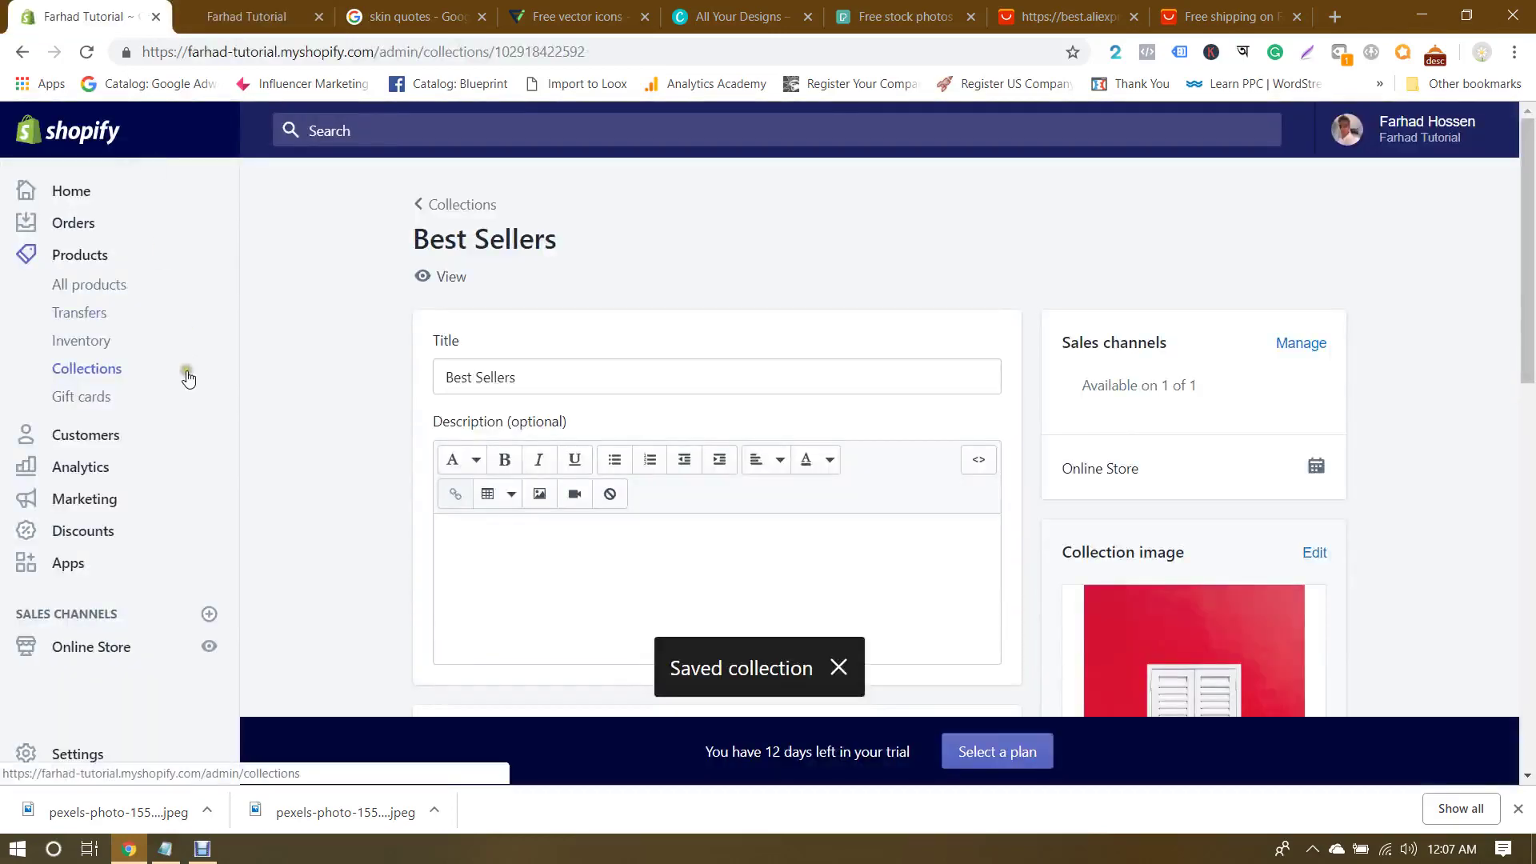
click(80, 646)
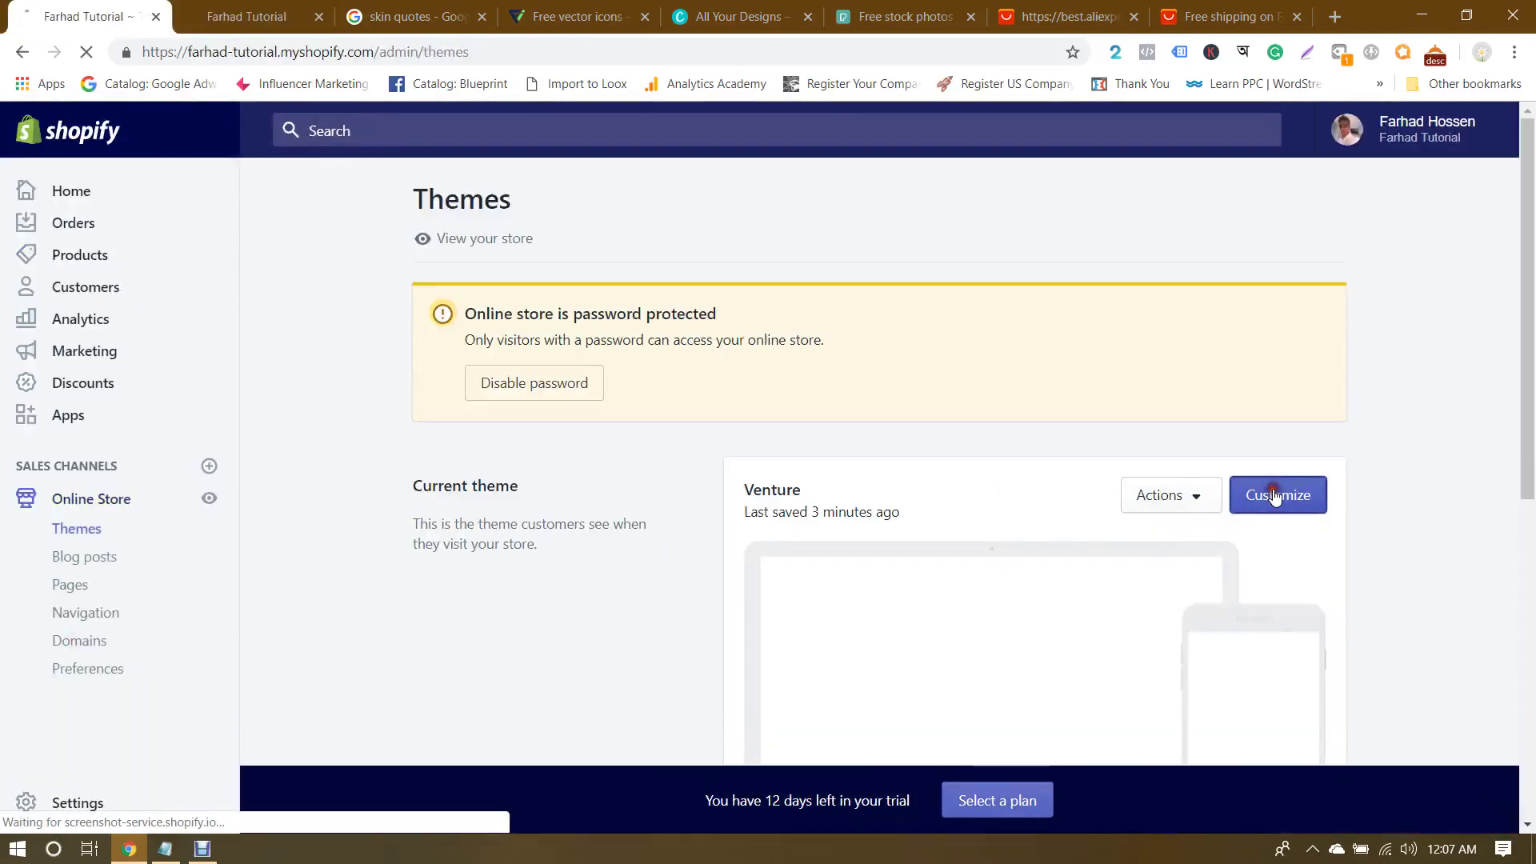
Step: In the theme editor, set the Featured collection section to feature Best Sellers
click(1272, 496)
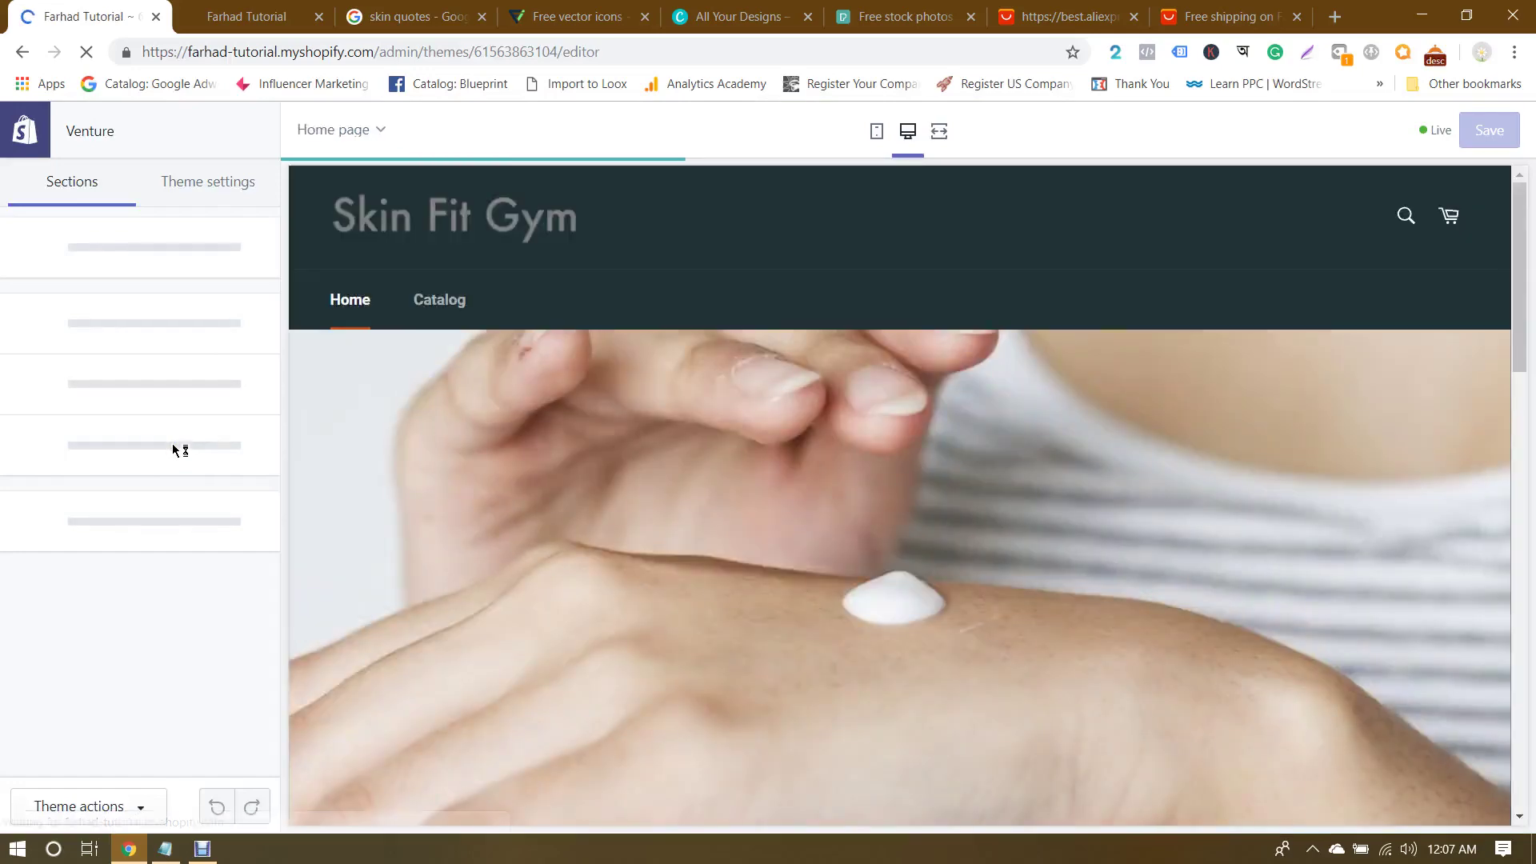
click(92, 479)
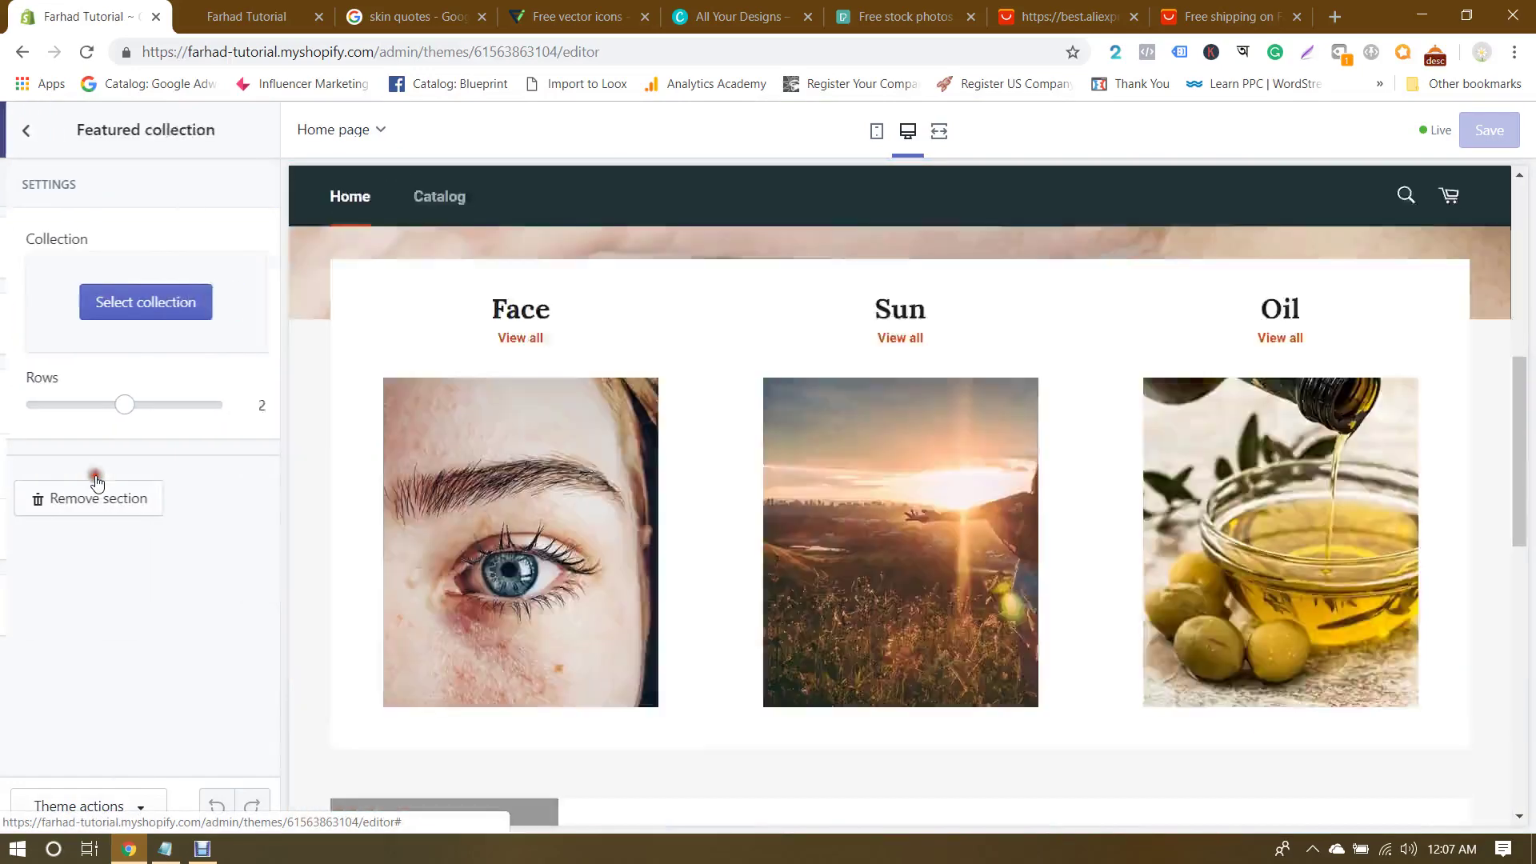
click(137, 308)
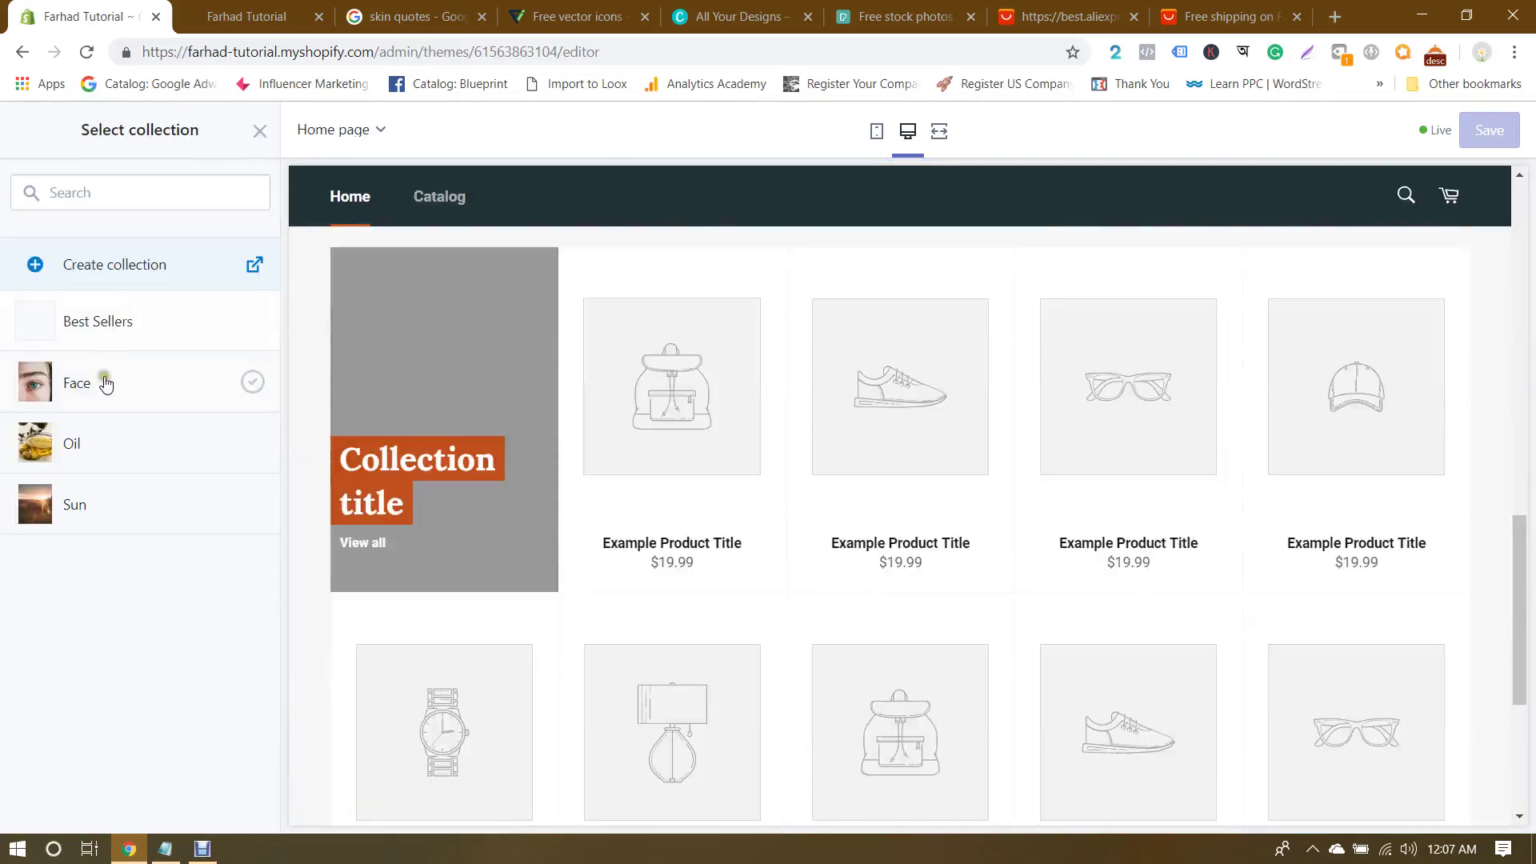
click(105, 322)
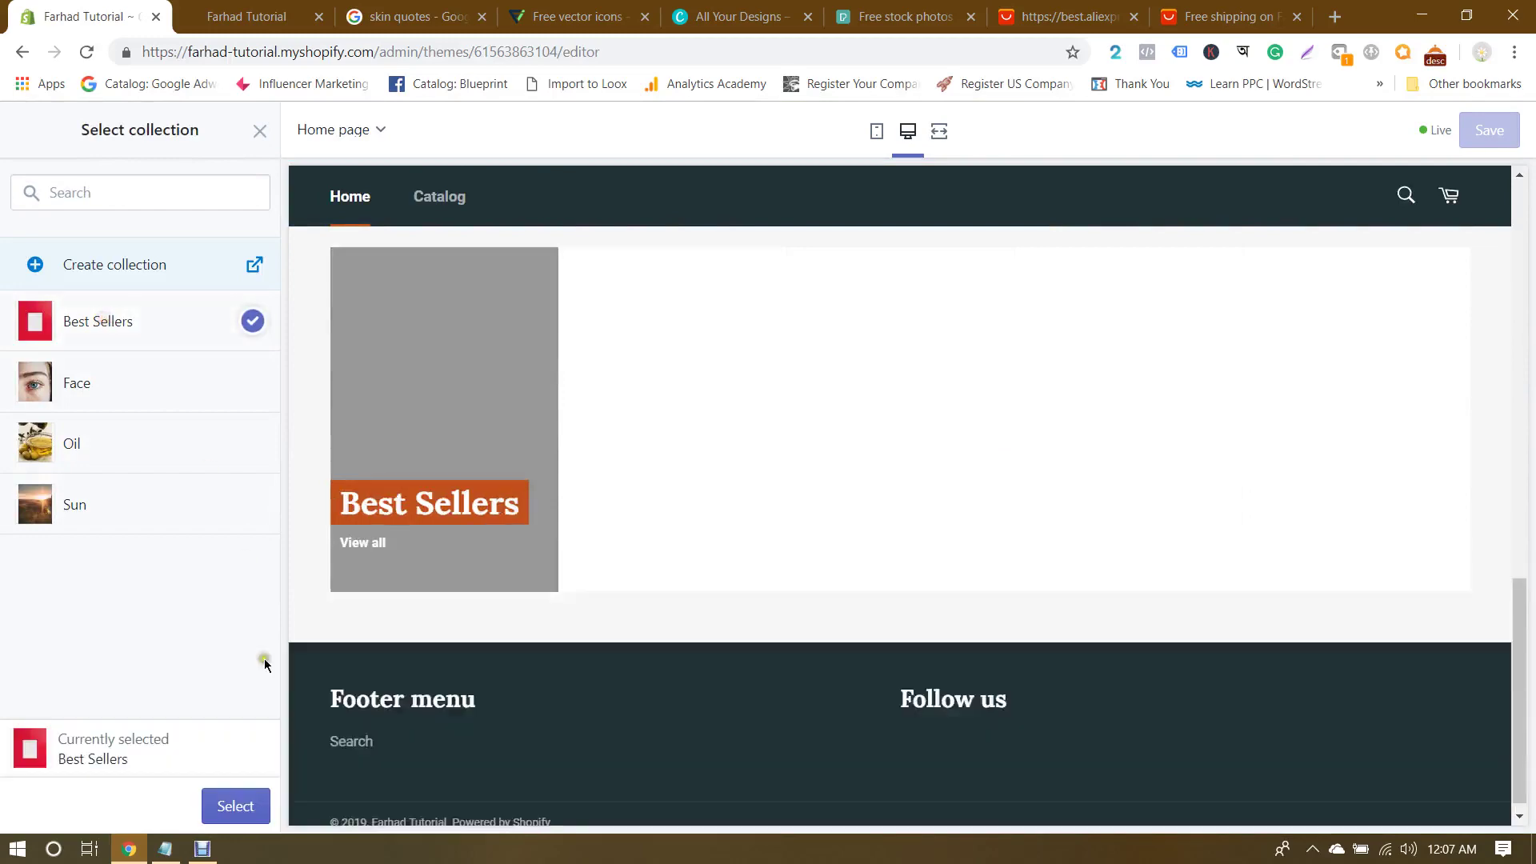
click(234, 806)
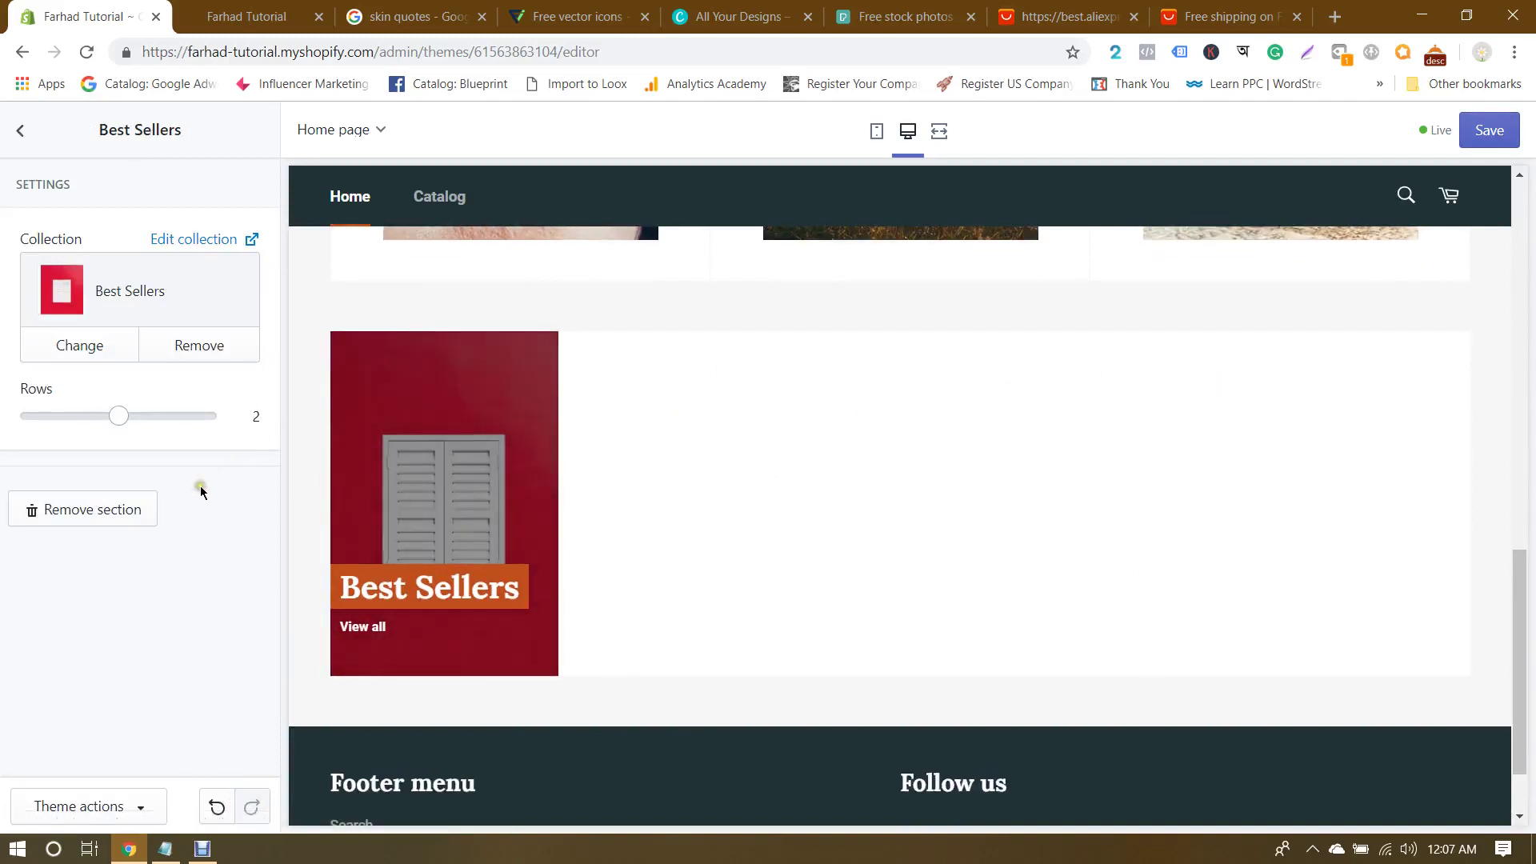
click(111, 422)
click(21, 132)
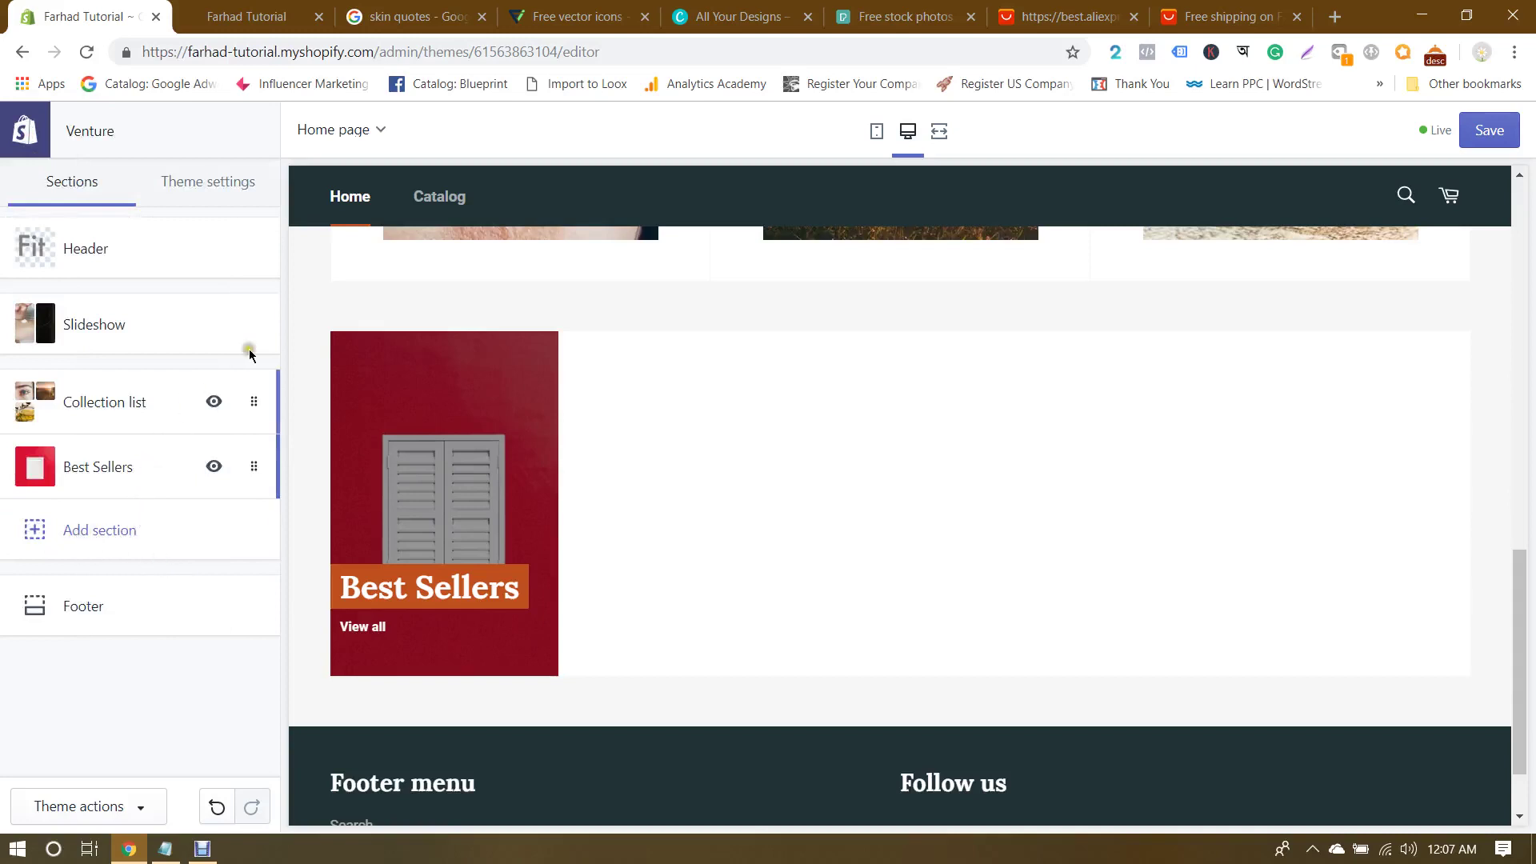
Step: Save the theme changes
click(1477, 134)
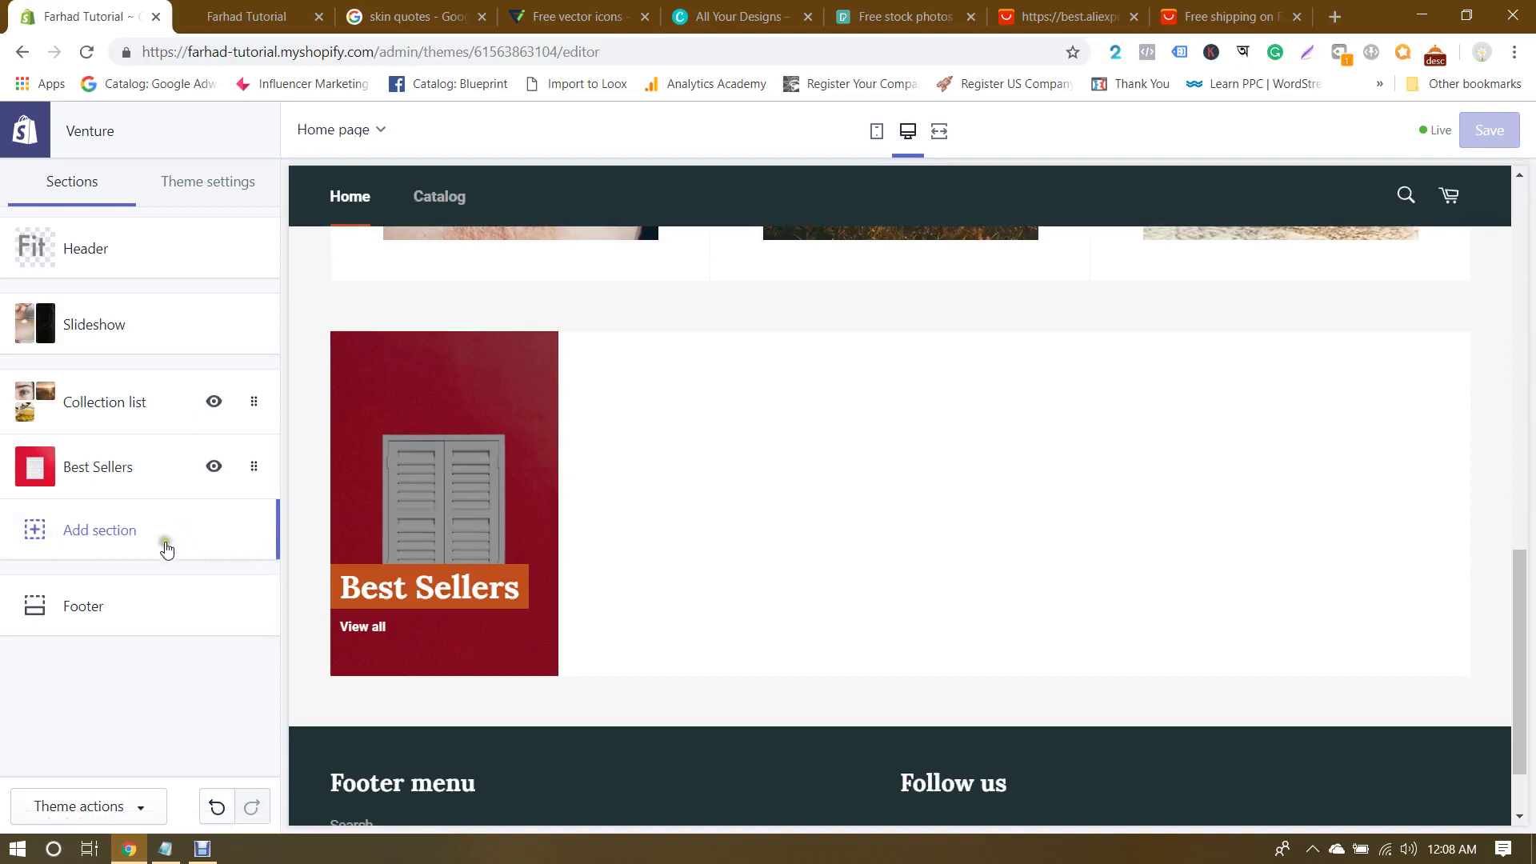
scroll(800, 447, up, 1)
scroll(624, 400, down, 2)
Step: Add a Featured product section to the homepage
click(87, 544)
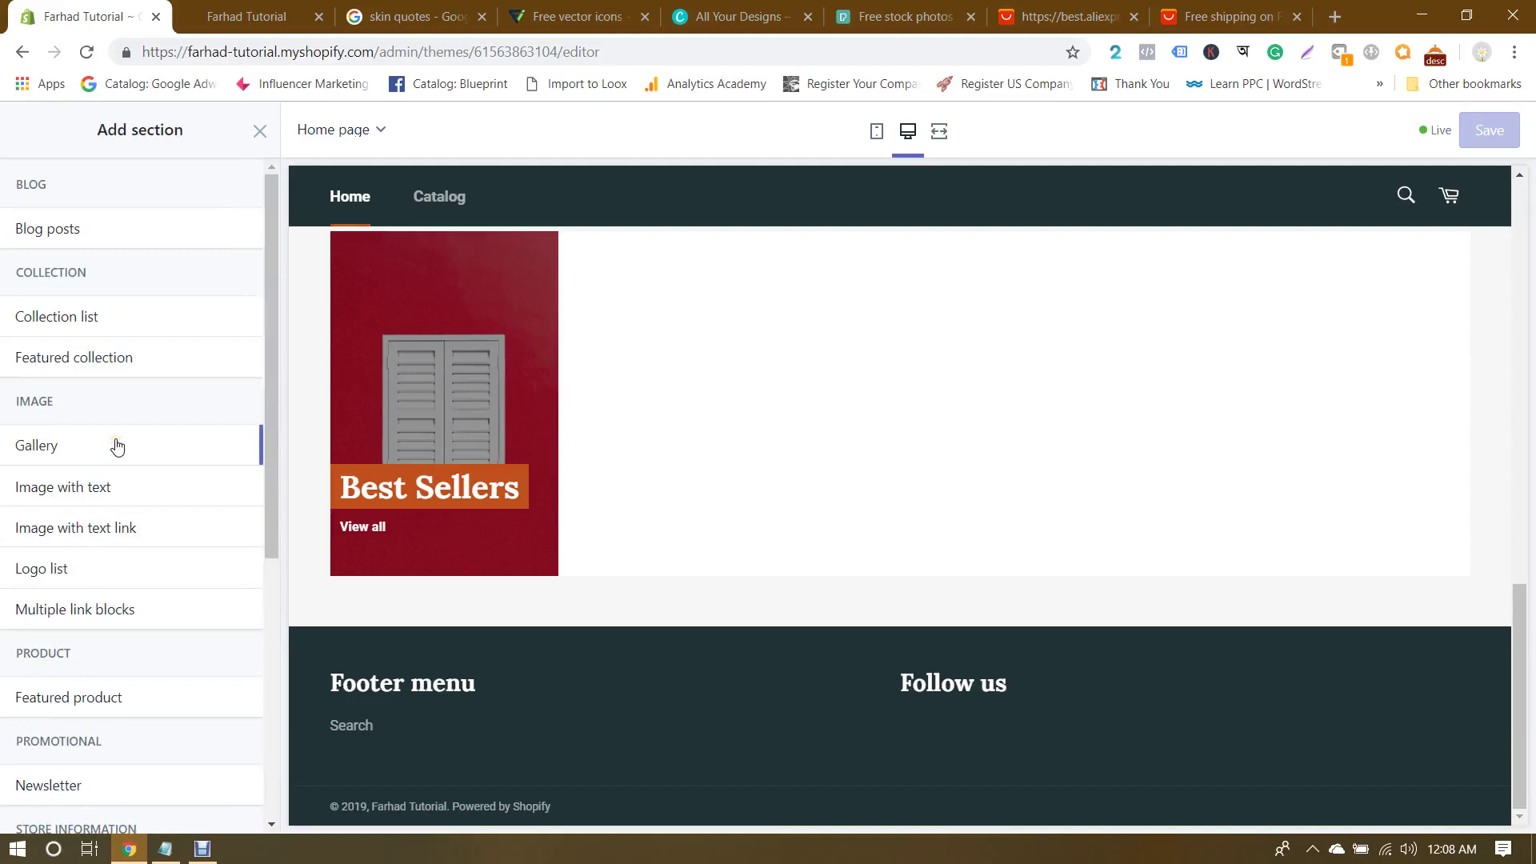
scroll(118, 446, down, 1)
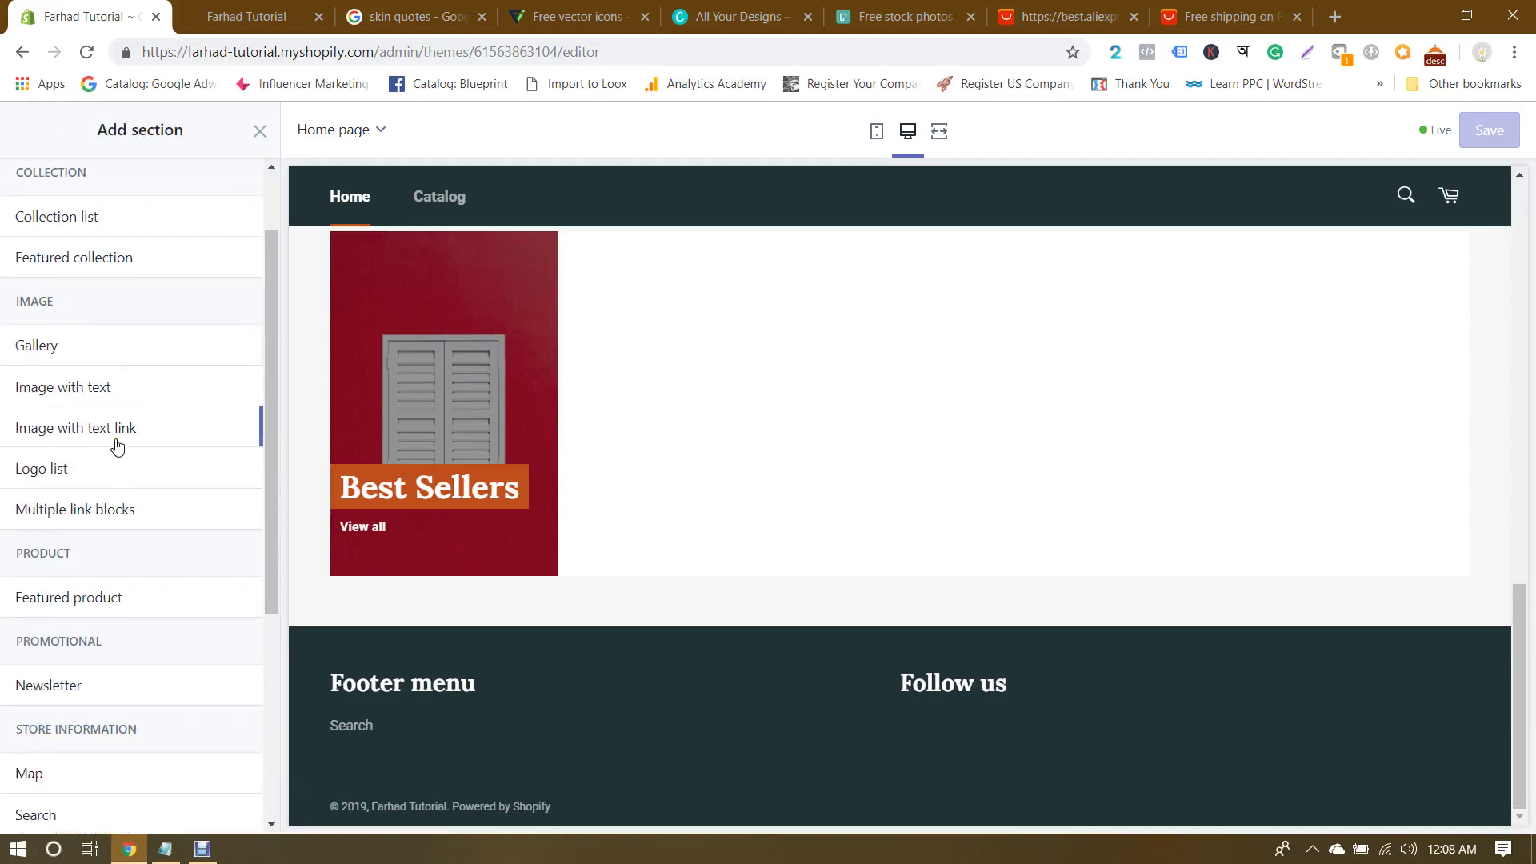
scroll(118, 447, down, 2)
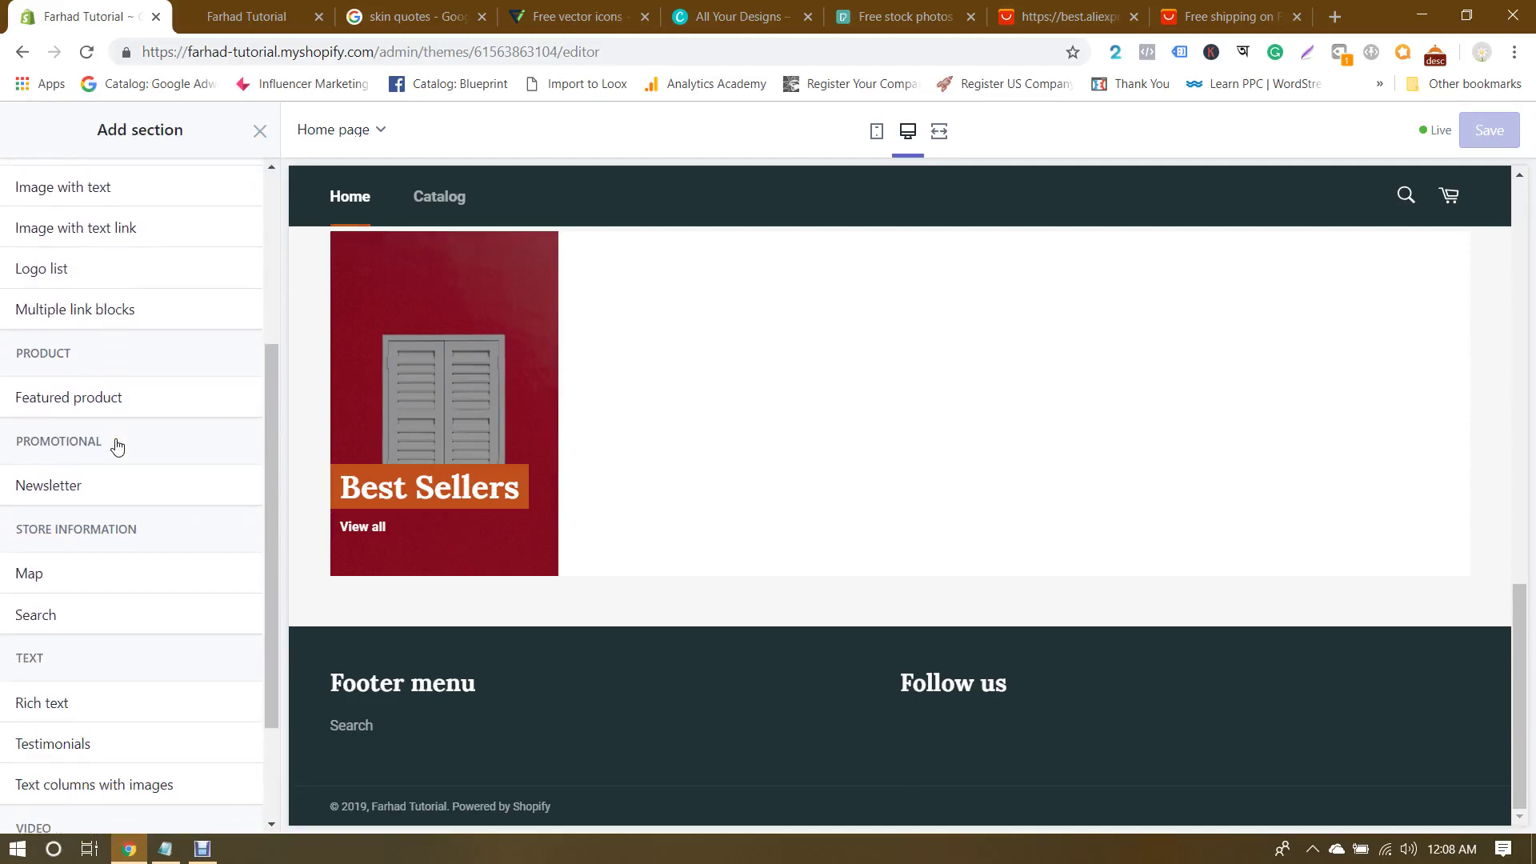
click(74, 407)
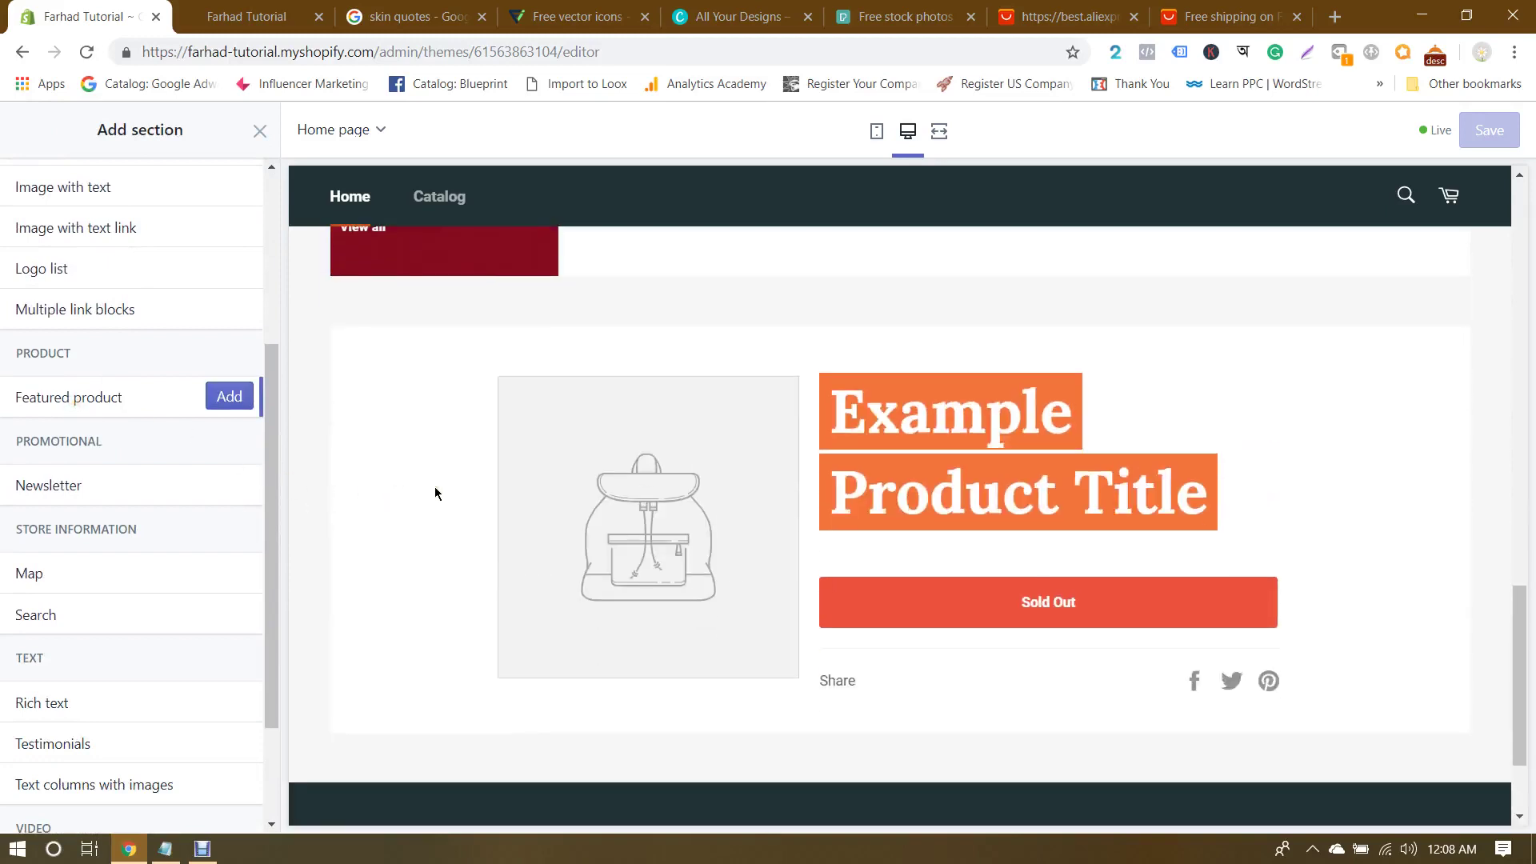
scroll(1018, 437, down, 1)
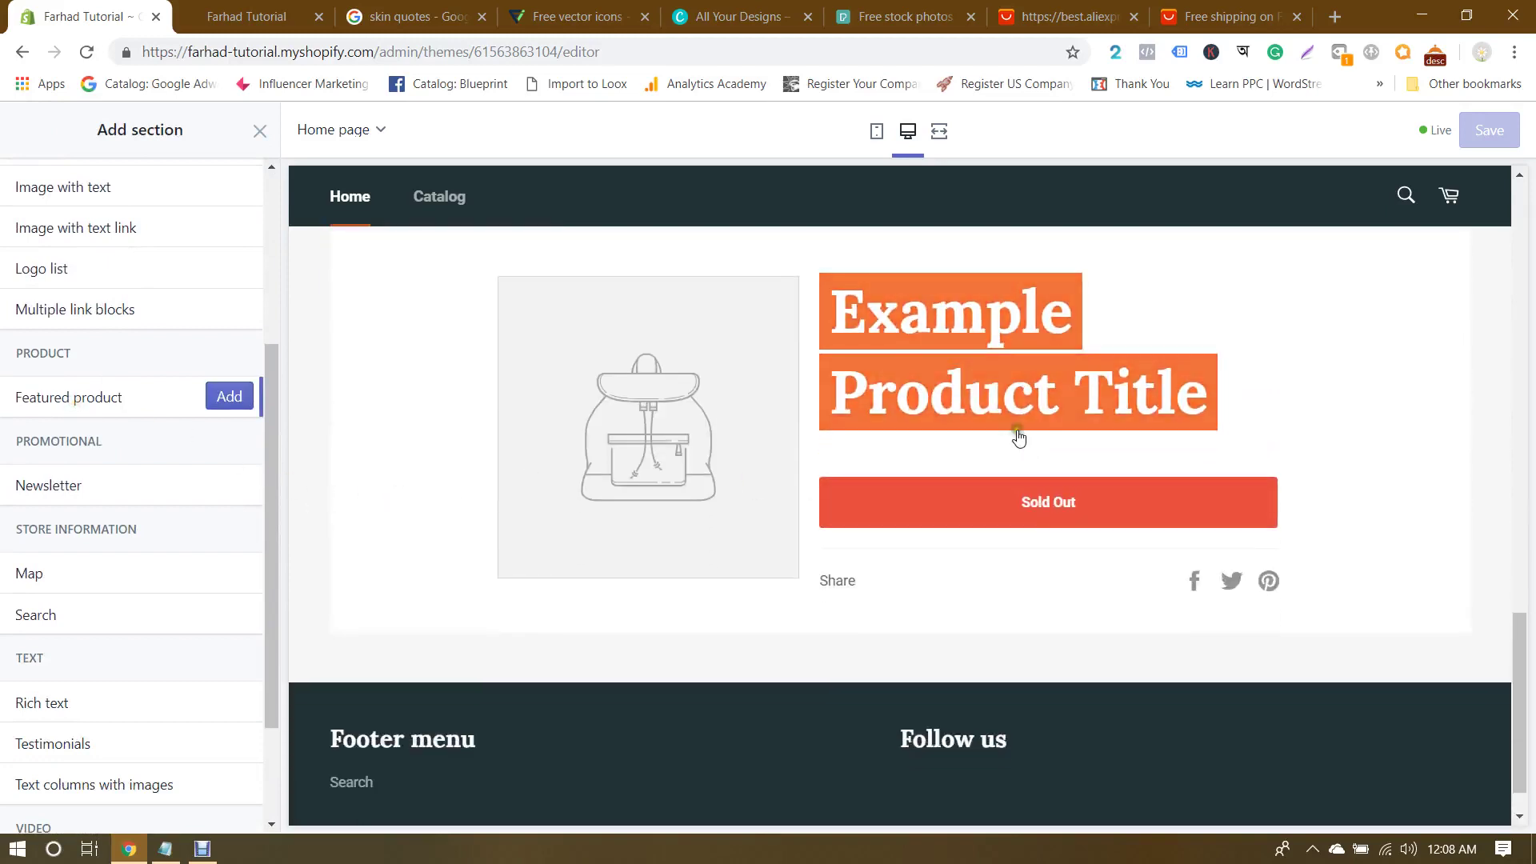
click(229, 397)
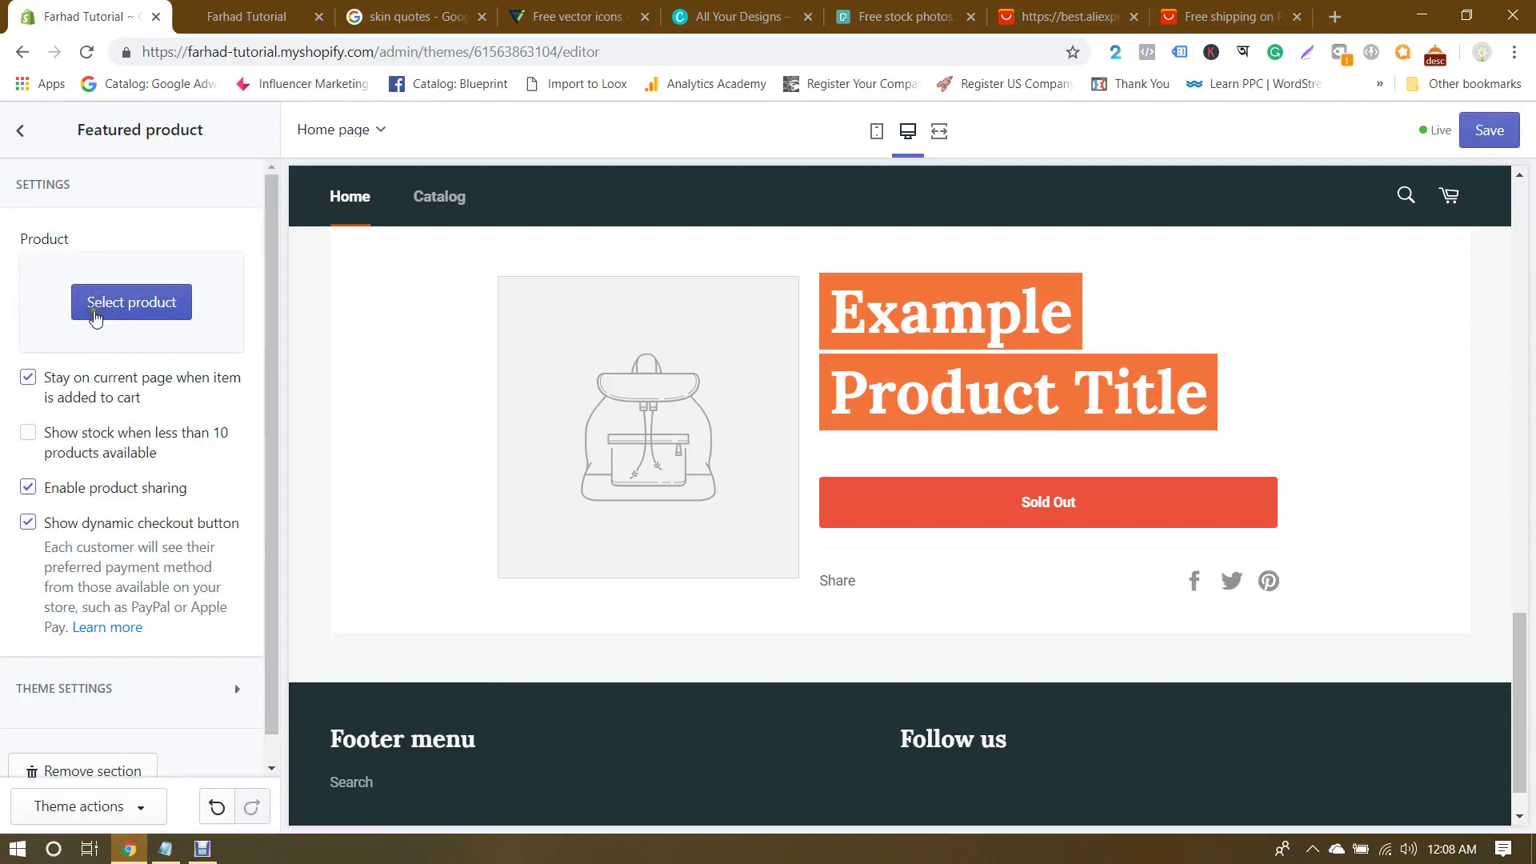
scroll(120, 400, down, 1)
scroll(178, 469, up, 1)
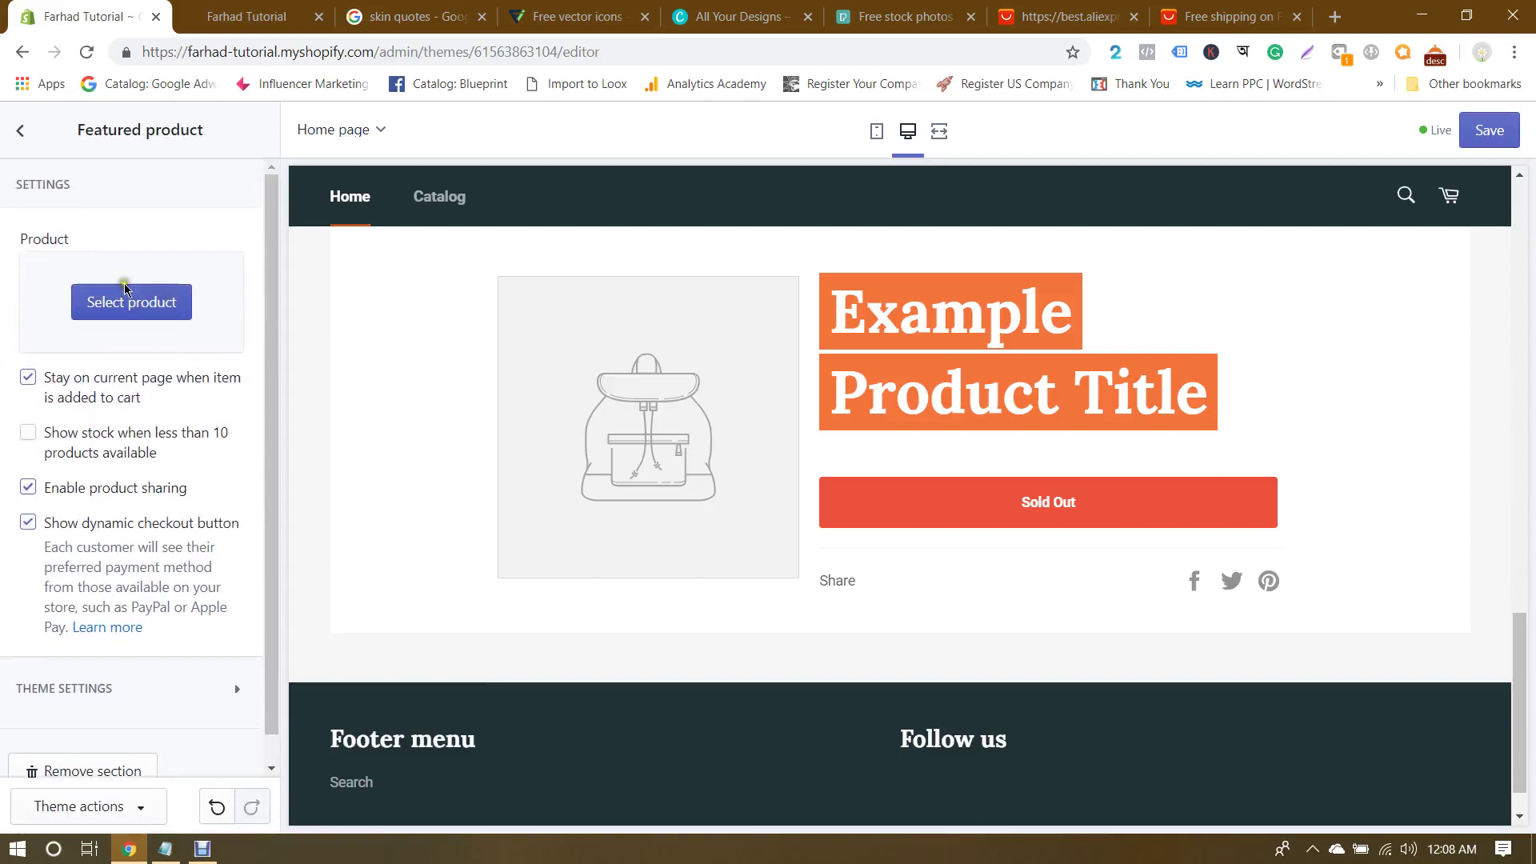
click(21, 131)
Step: Add a Testimonials section to the home page
click(89, 592)
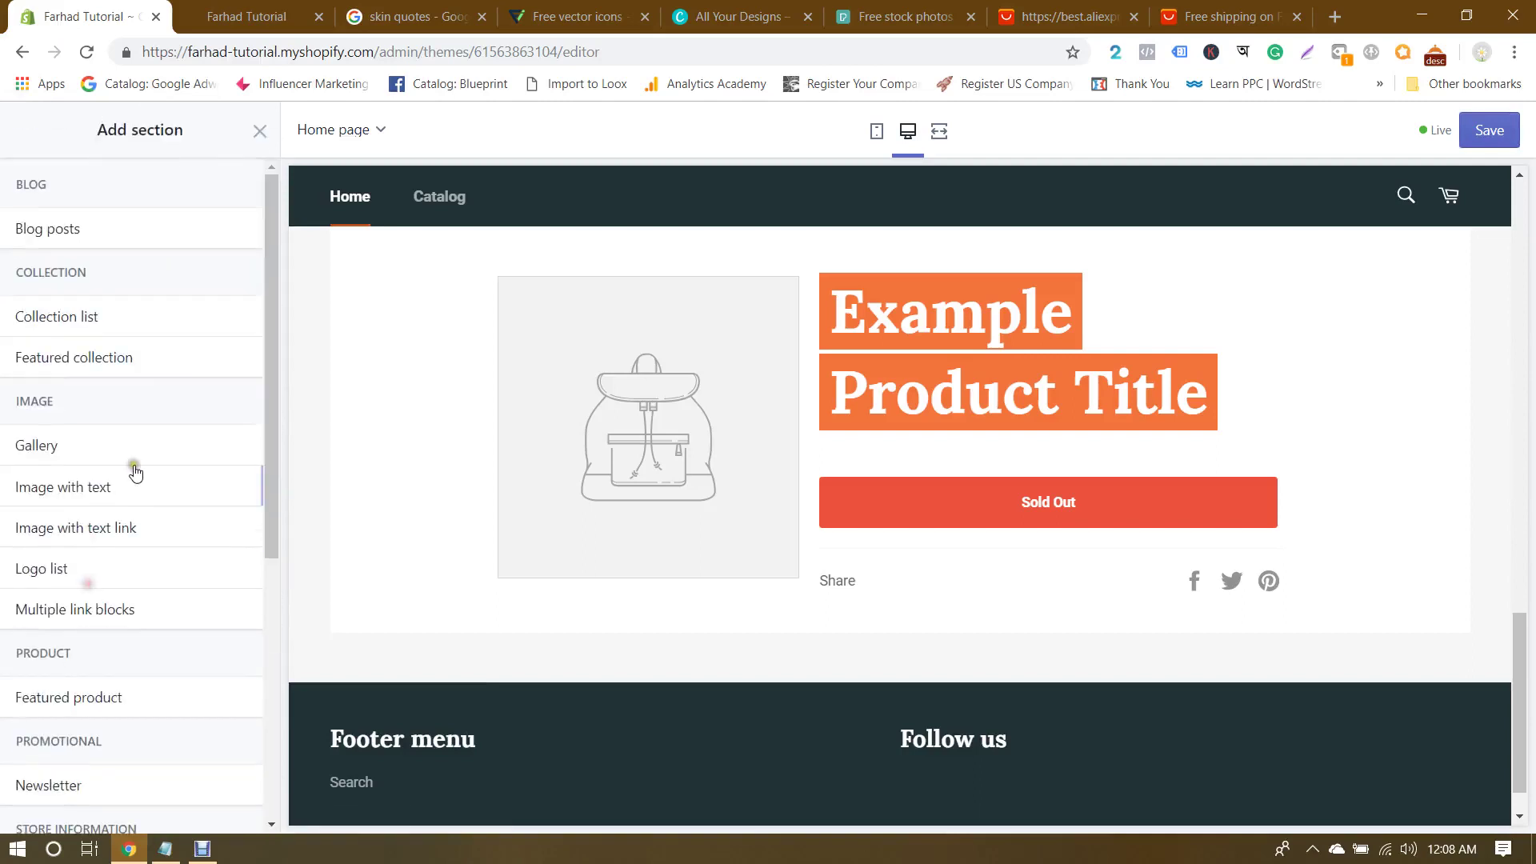
scroll(127, 411, down, 5)
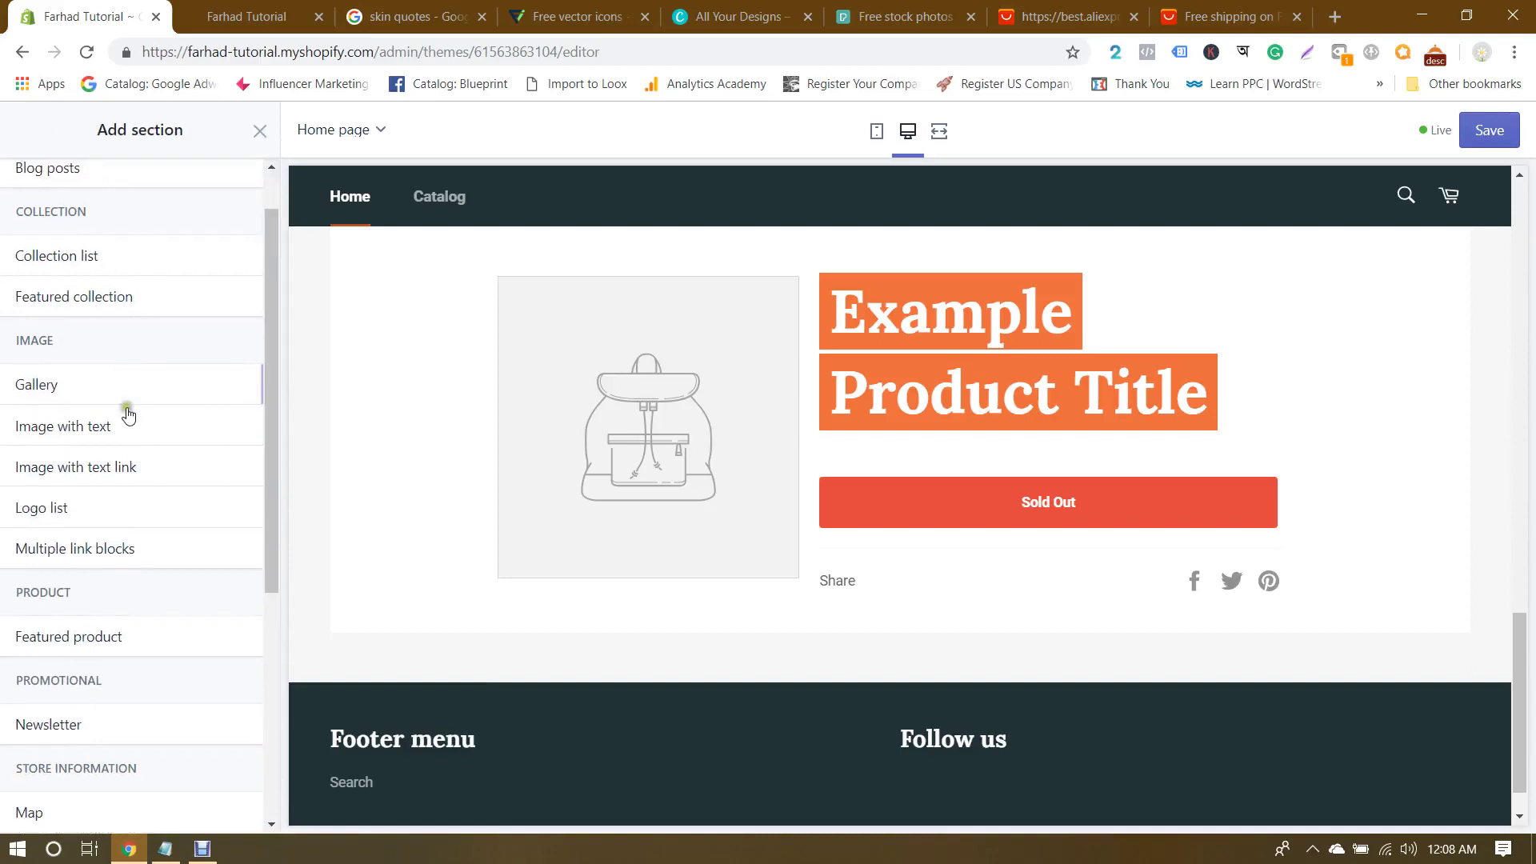
scroll(138, 432, down, 1)
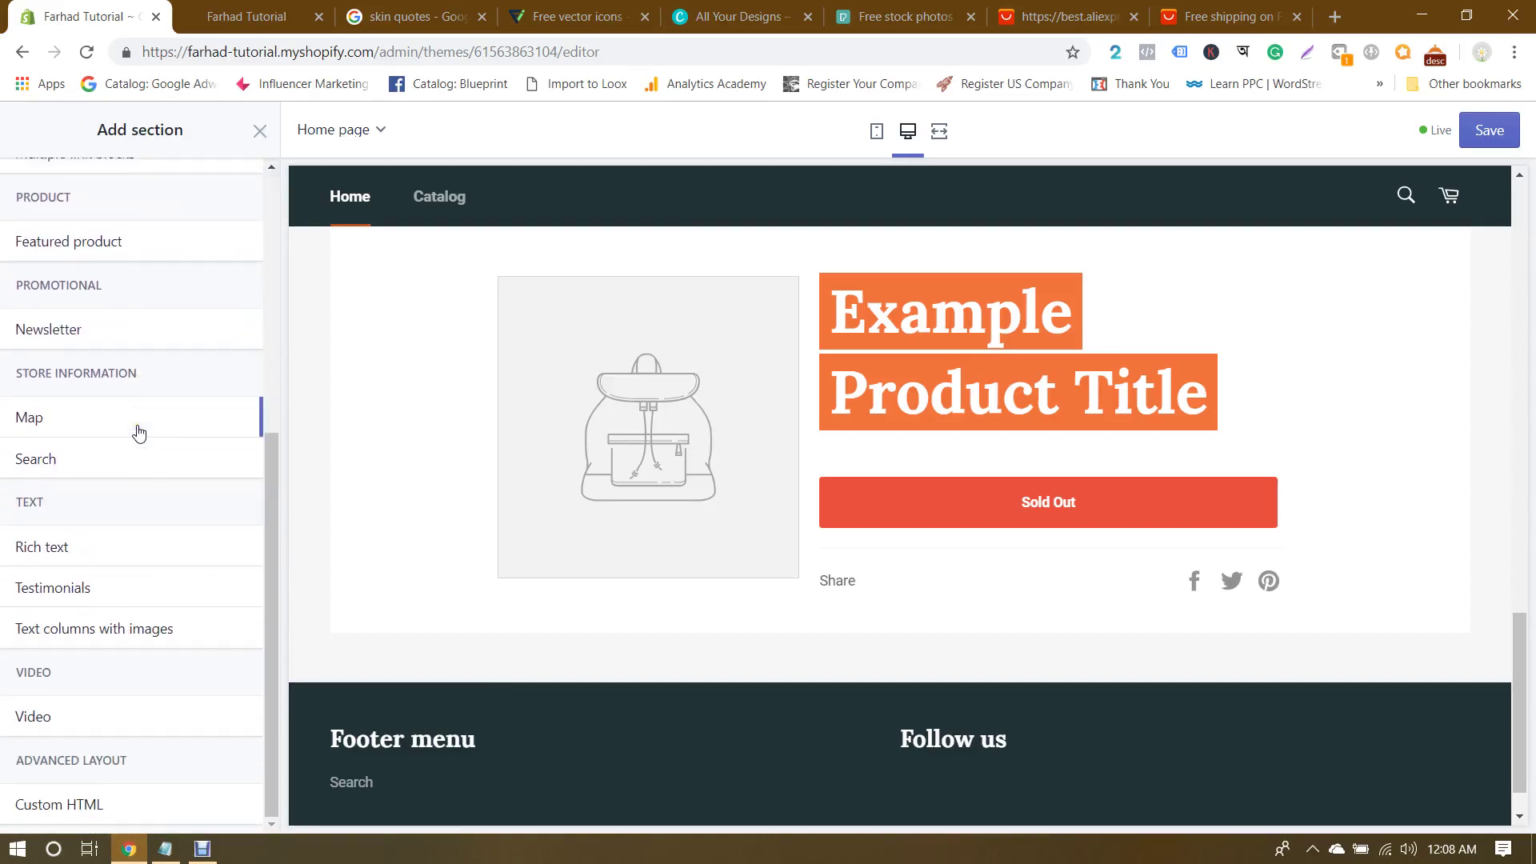
click(90, 588)
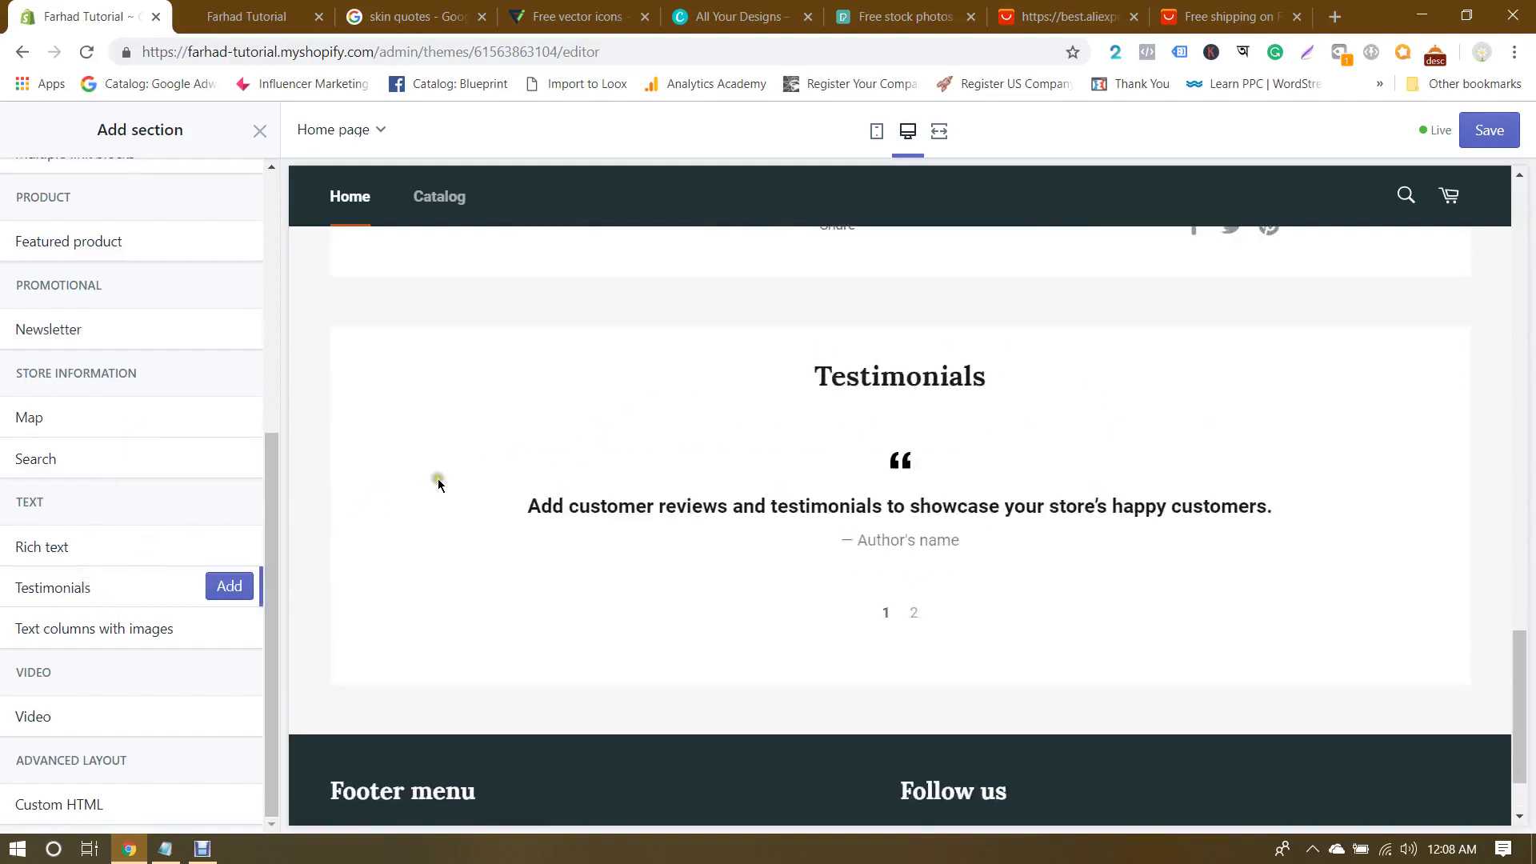
click(230, 586)
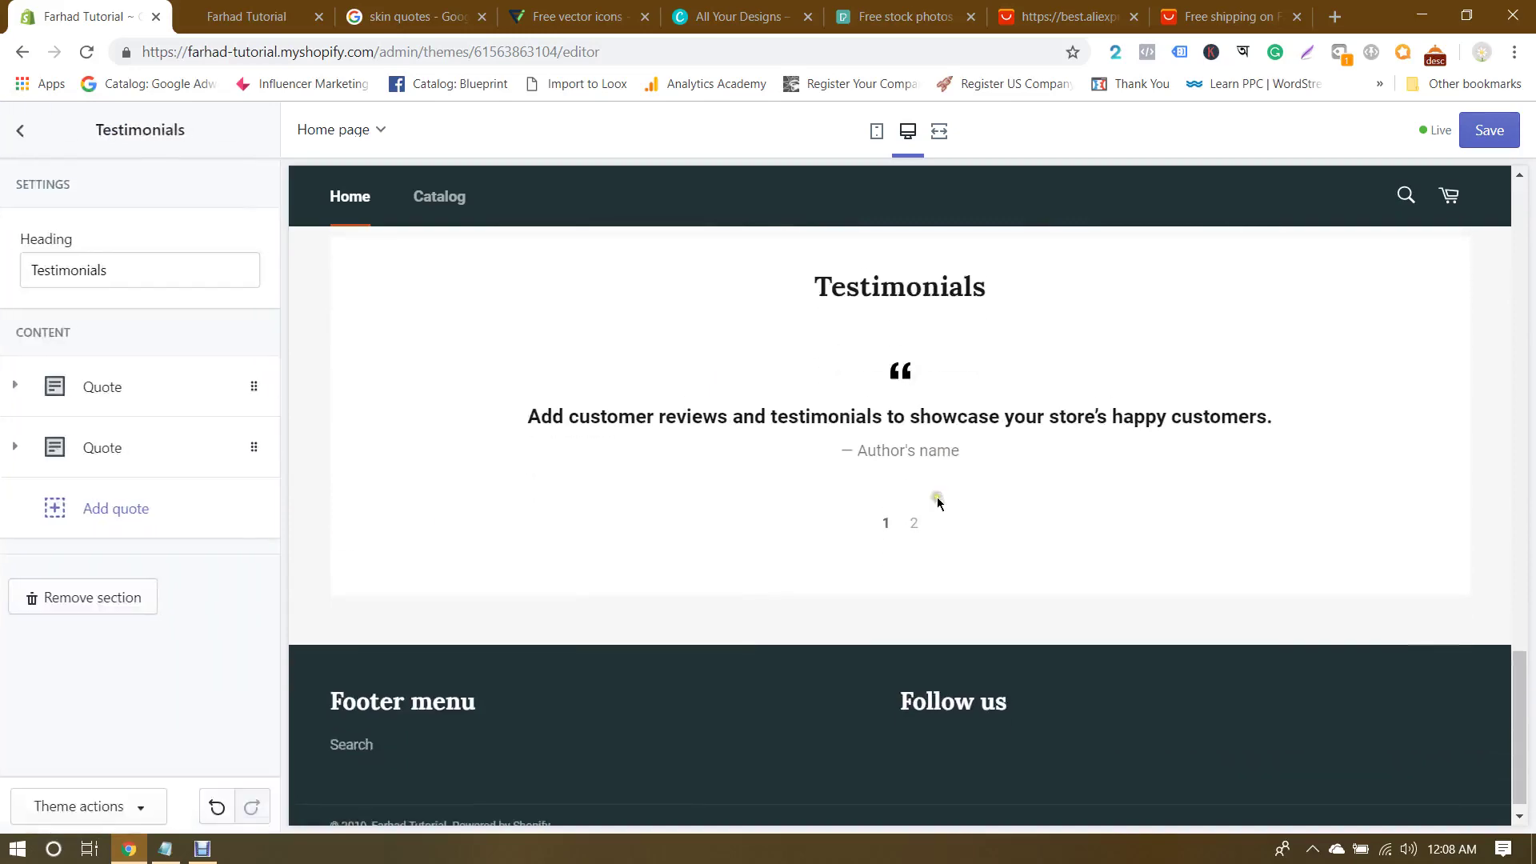
scroll(937, 503, up, 7)
scroll(938, 504, down, 7)
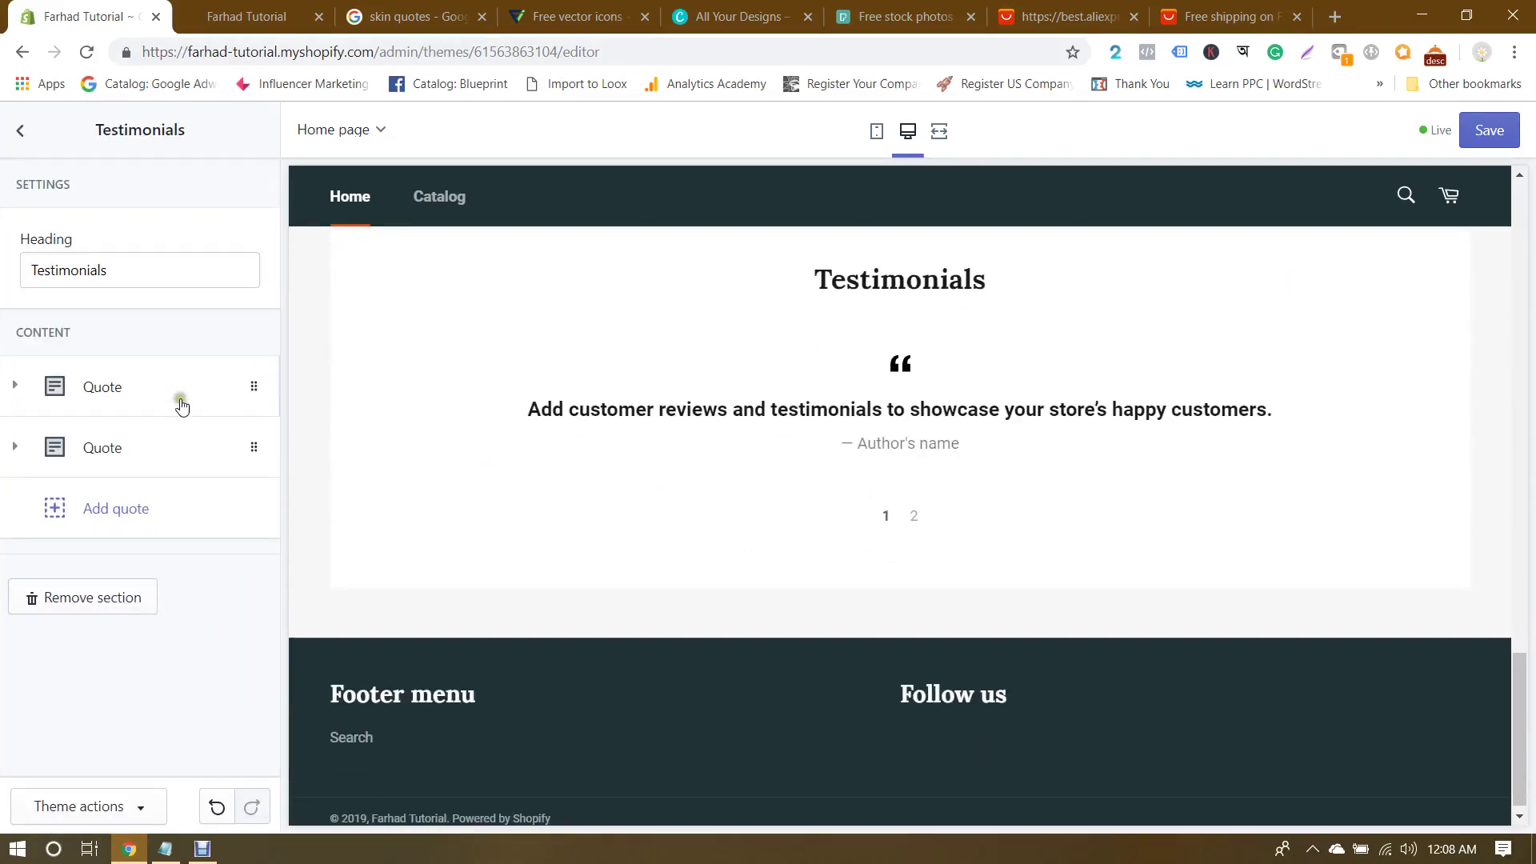
click(28, 152)
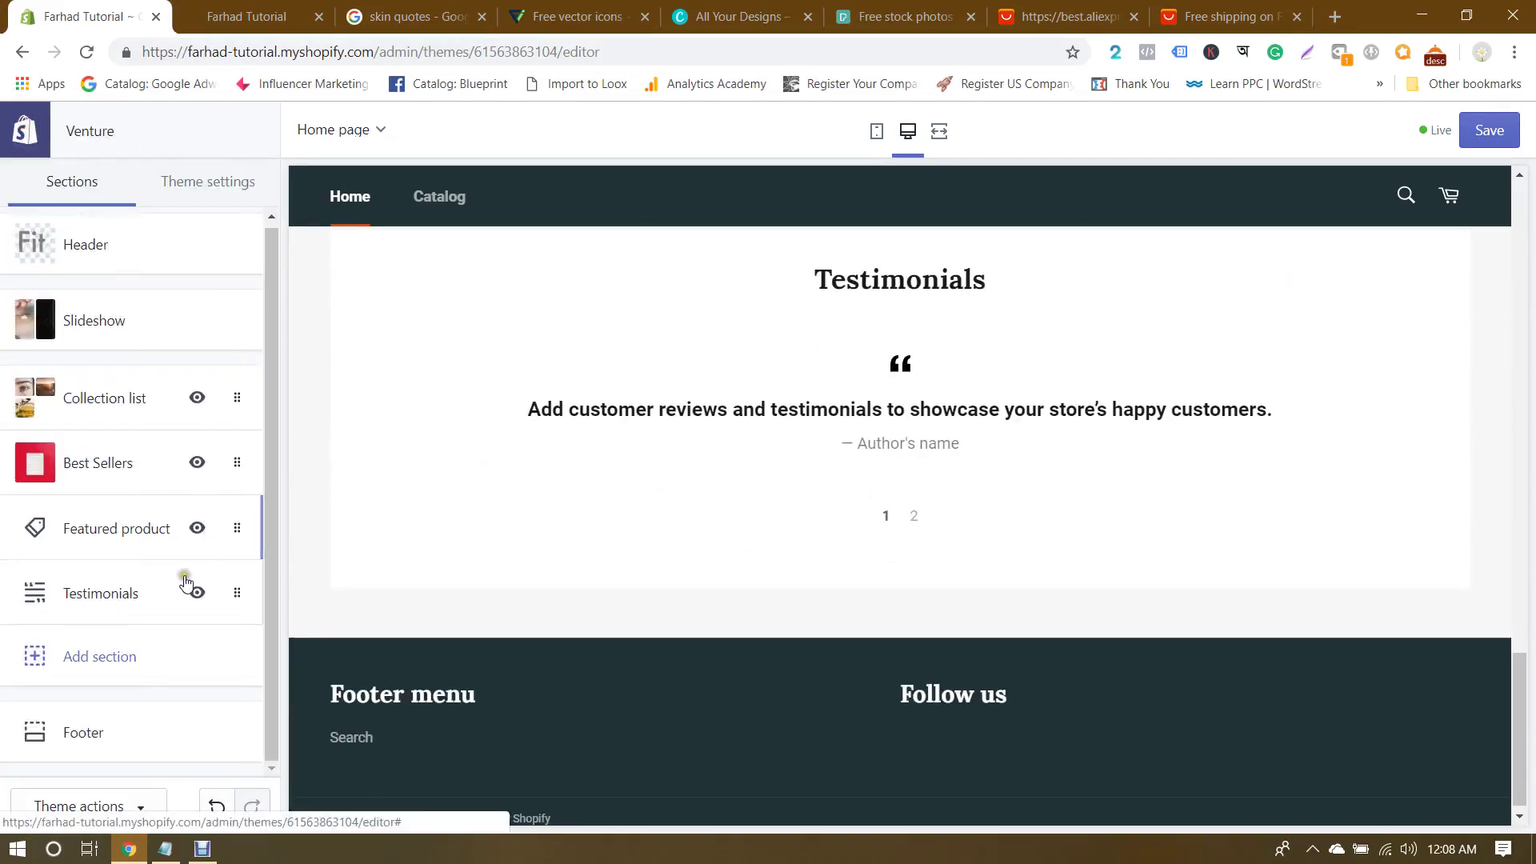
Step: Add a Video section below Testimonials
click(106, 656)
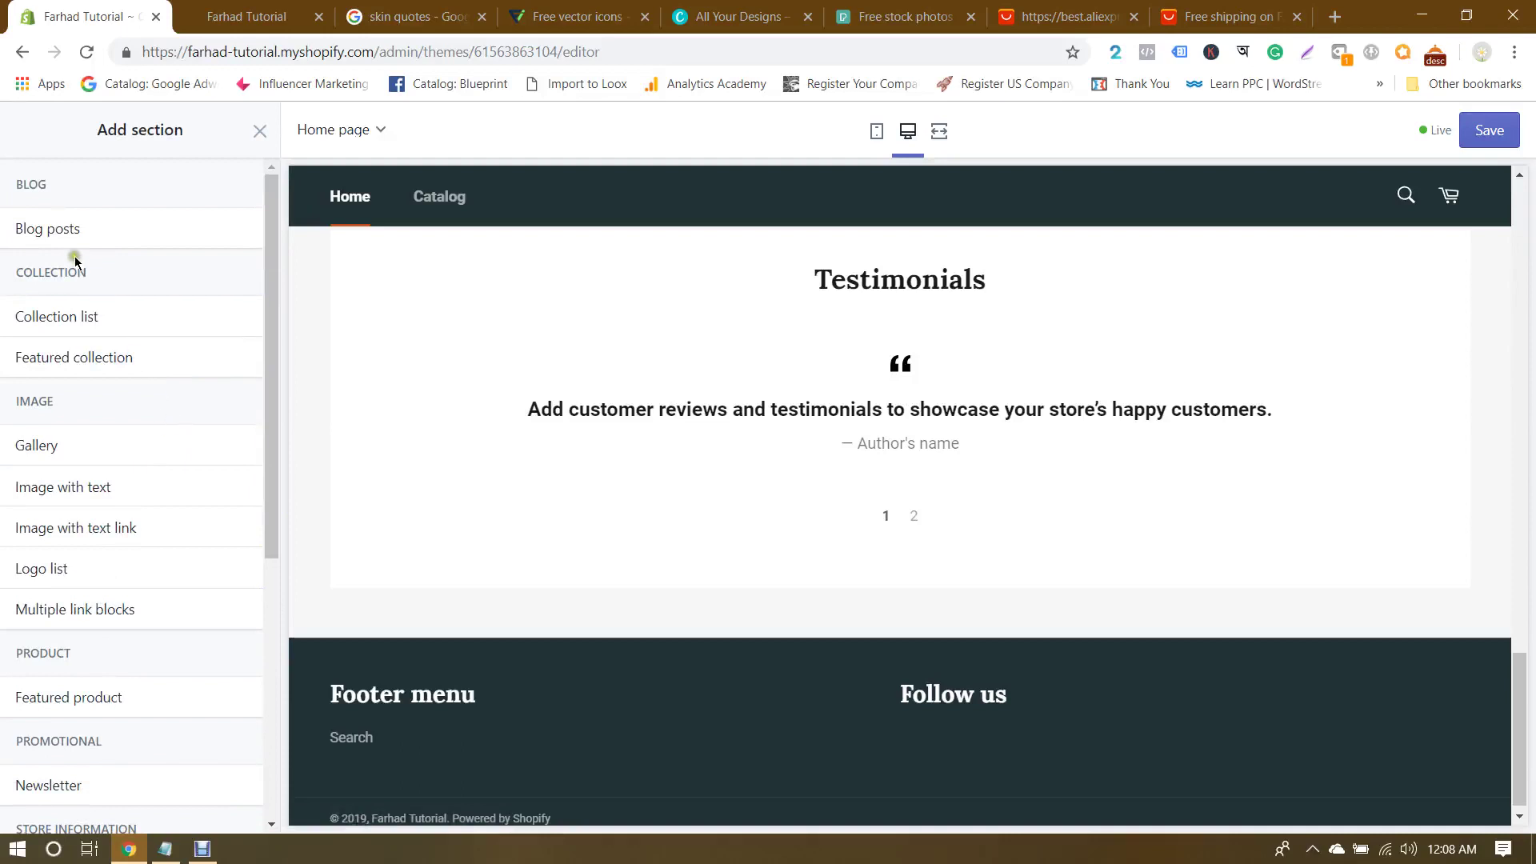
scroll(147, 486, down, 5)
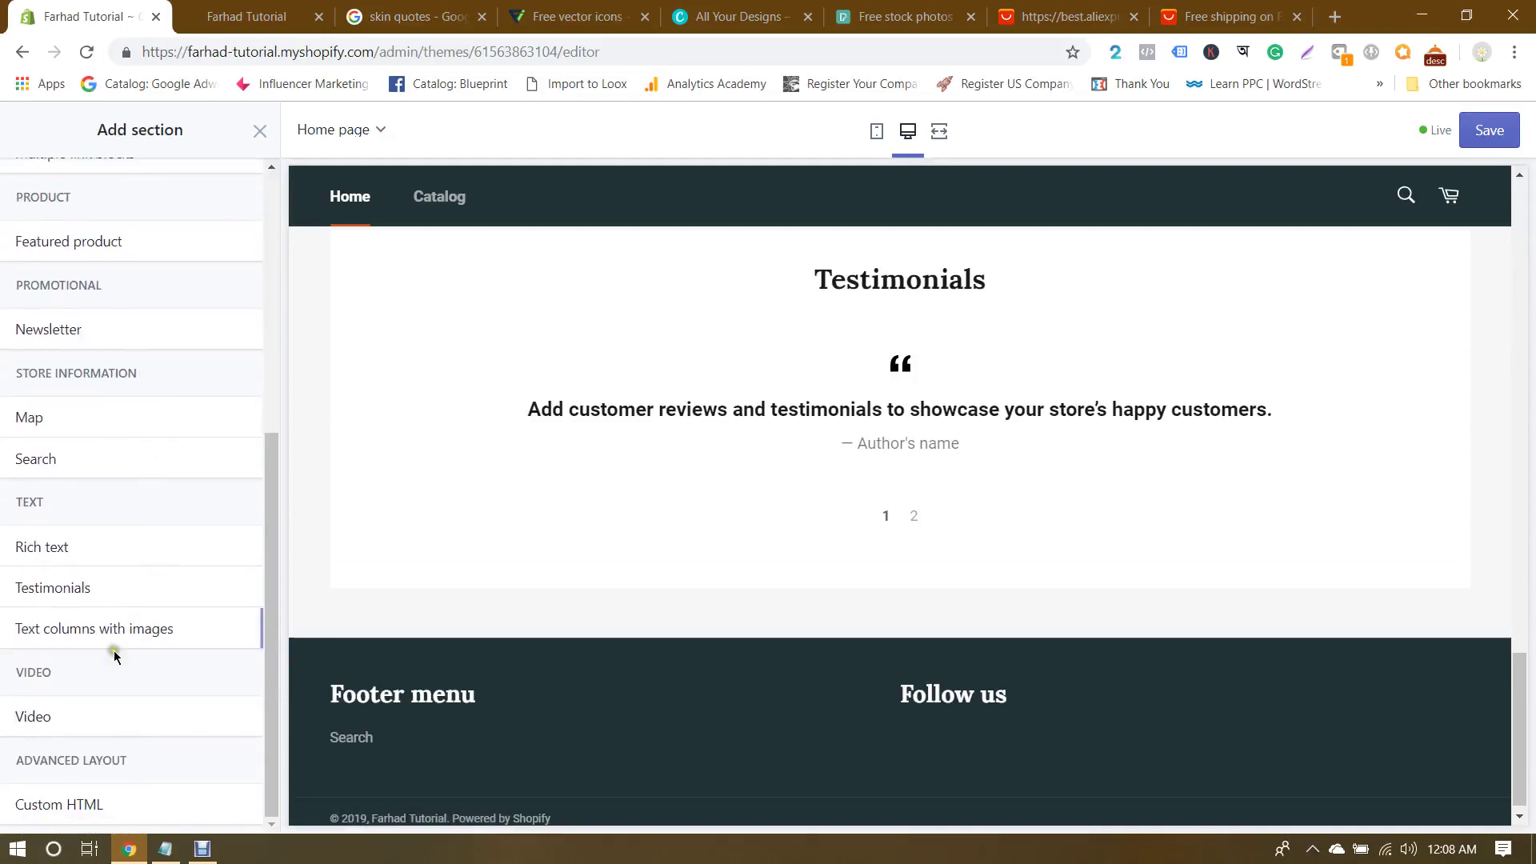
click(66, 718)
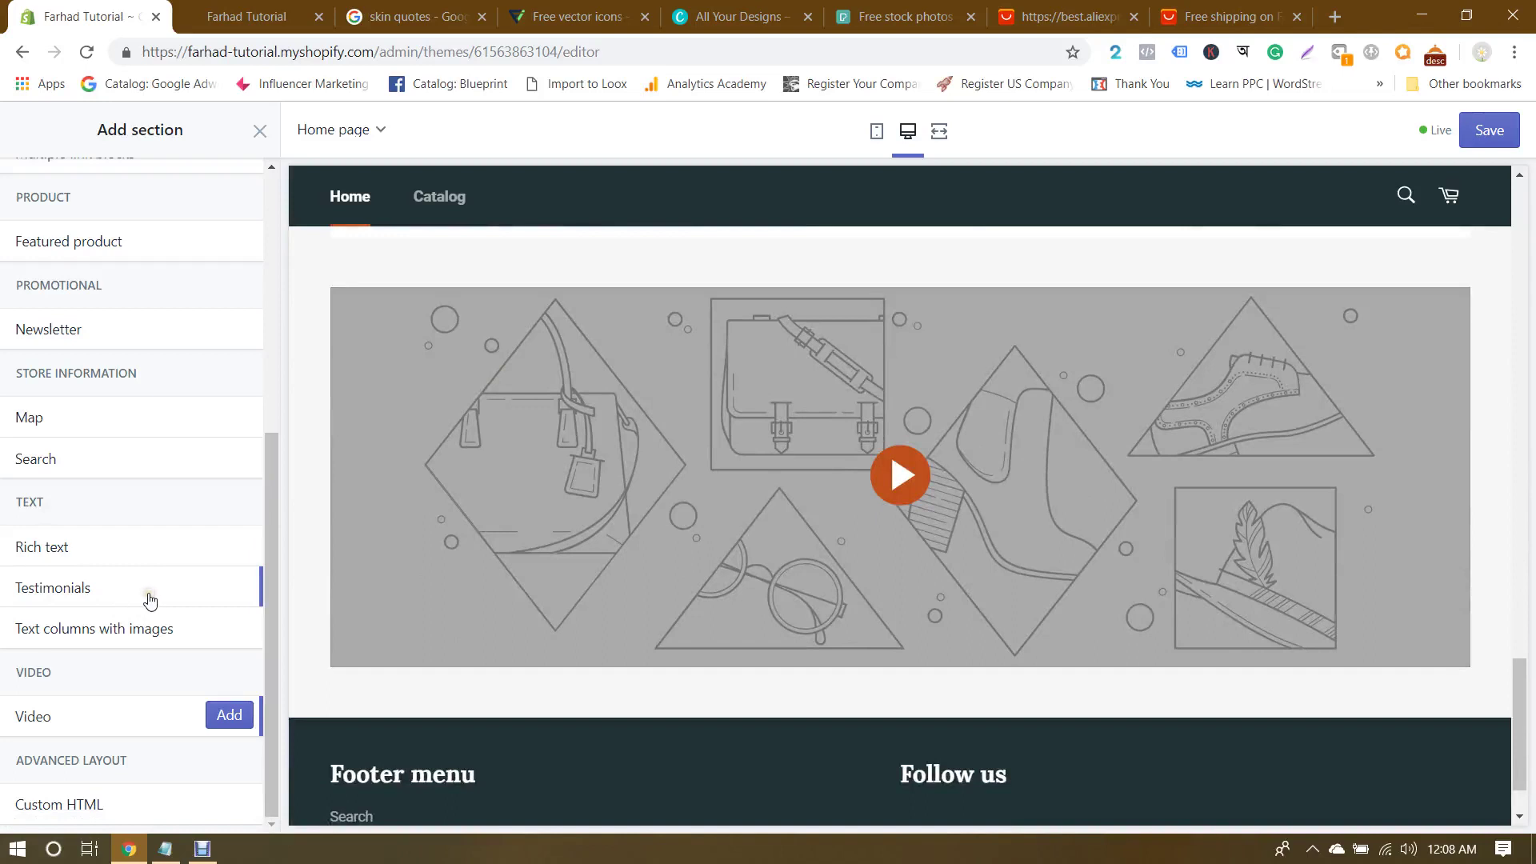
click(229, 716)
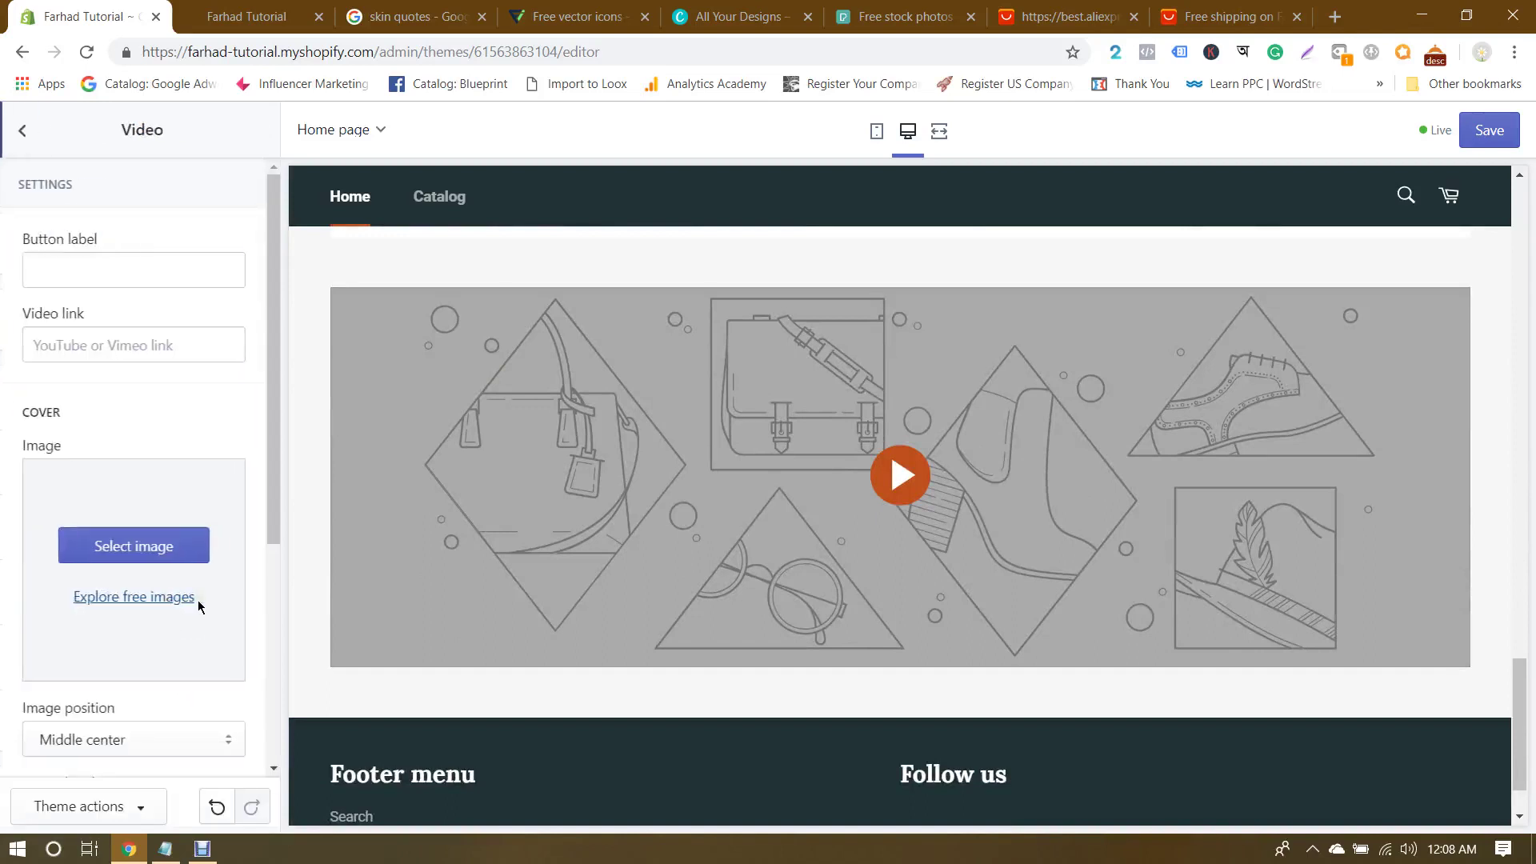
Step: Add a Blog posts section below the Video section
click(21, 132)
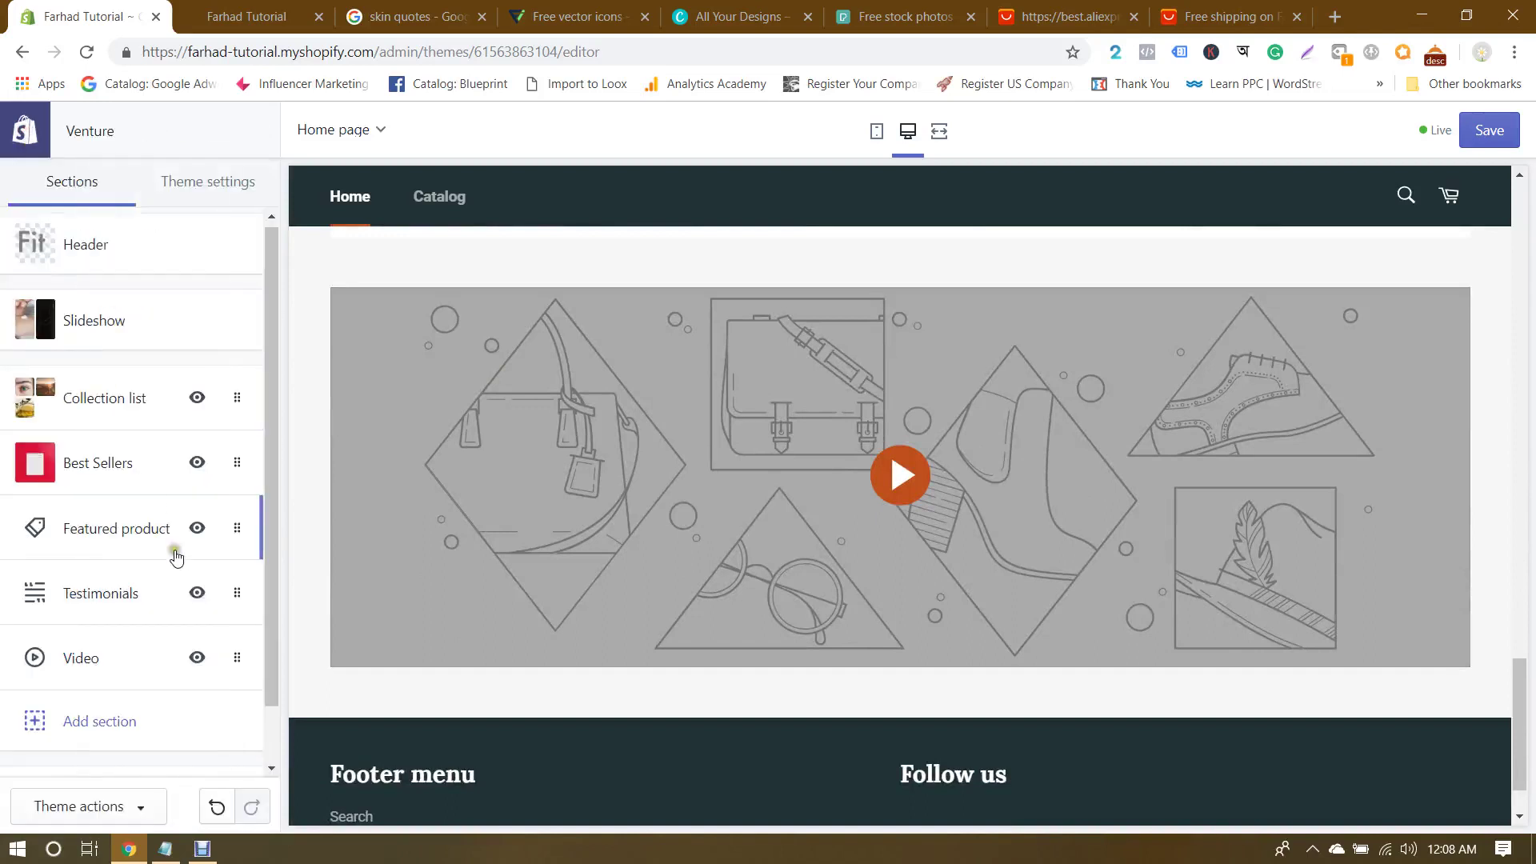
click(110, 711)
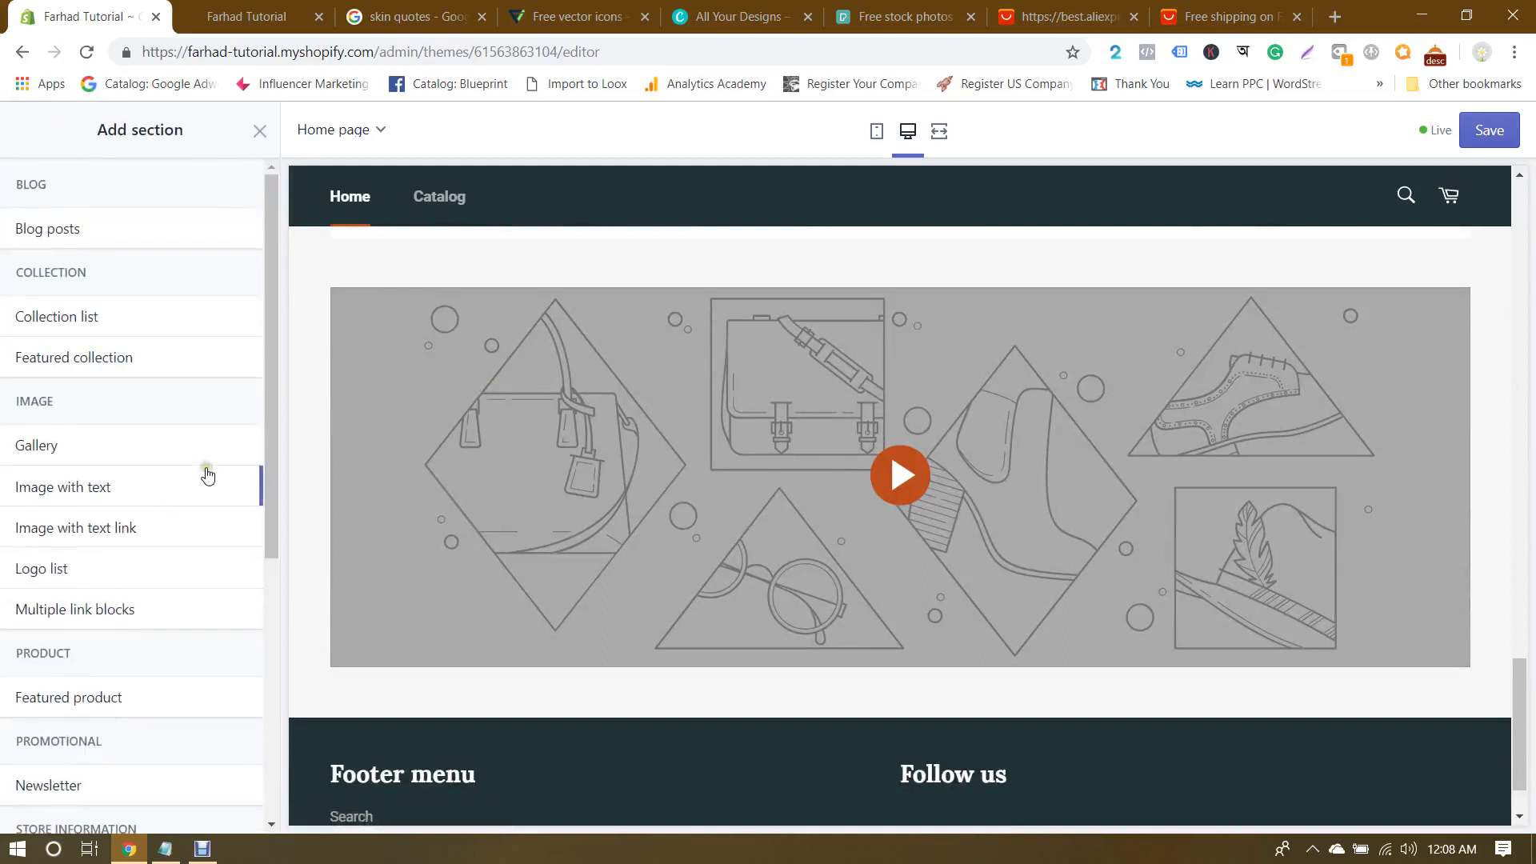
mouse_move(66, 226)
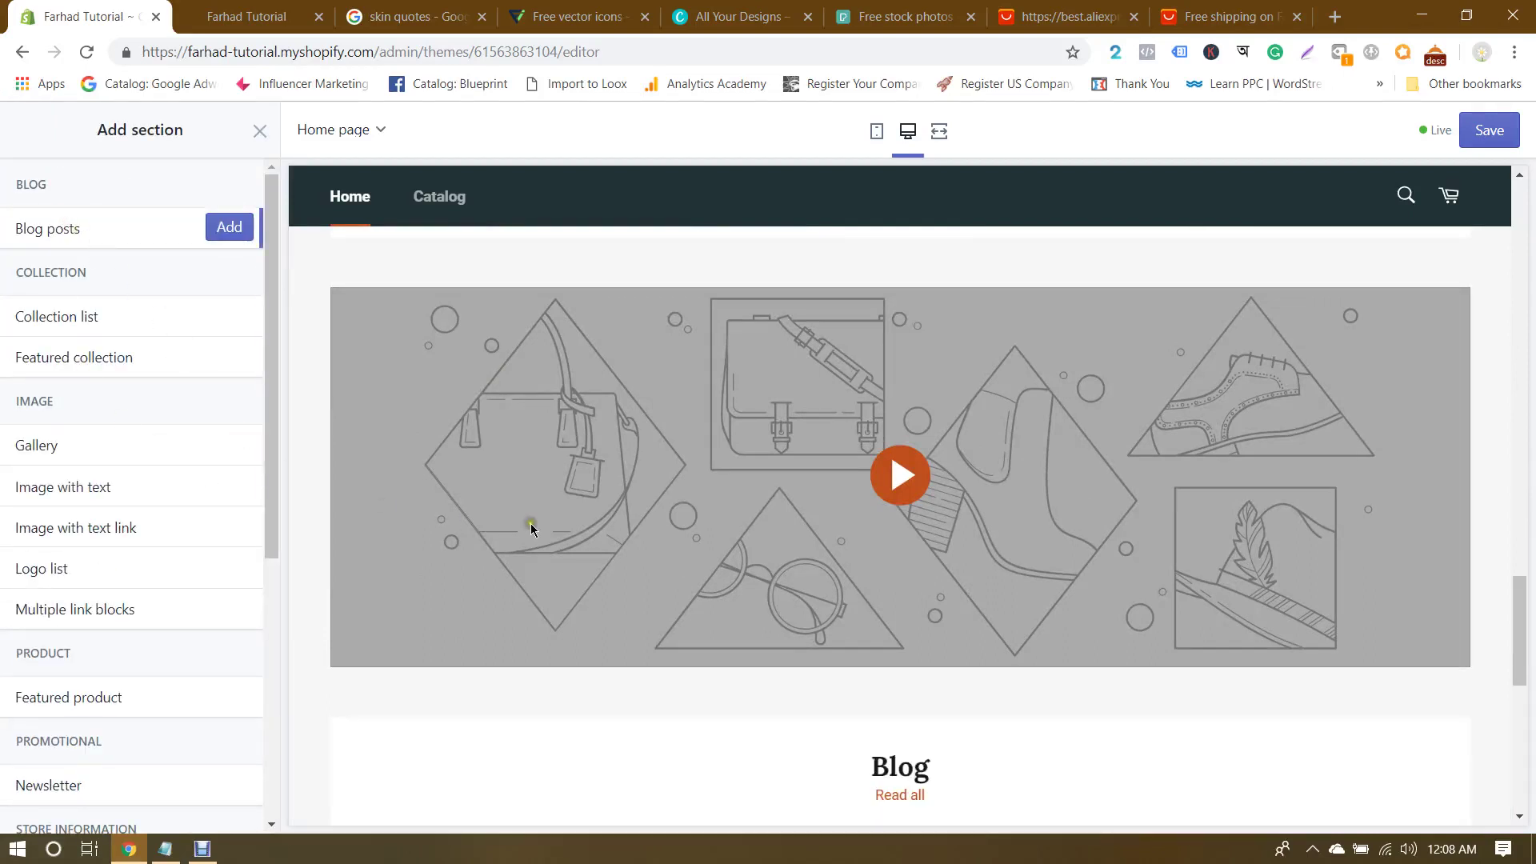
scroll(650, 531, down, 8)
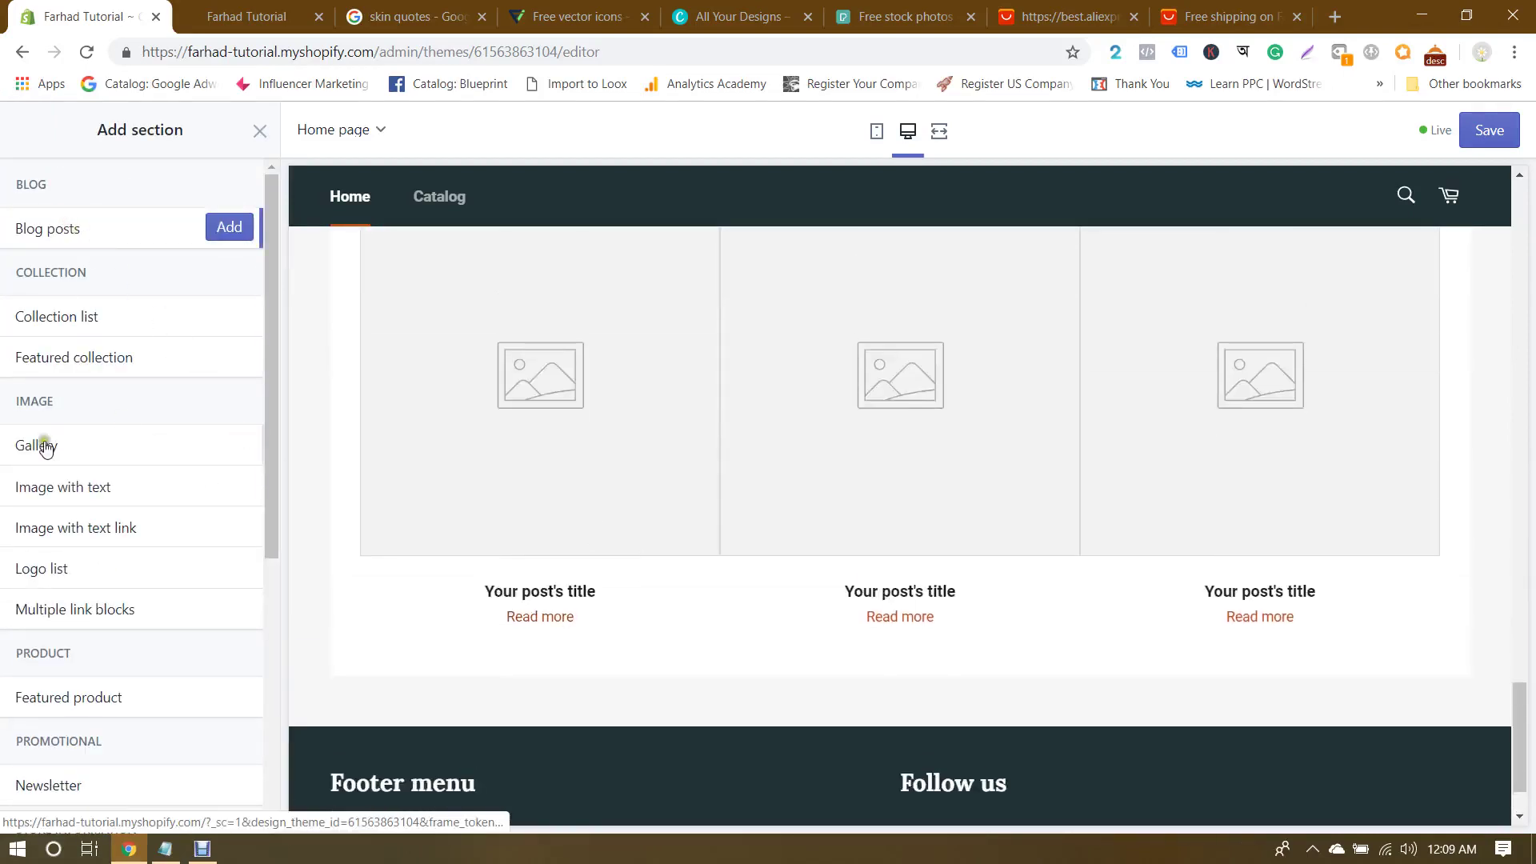
click(228, 227)
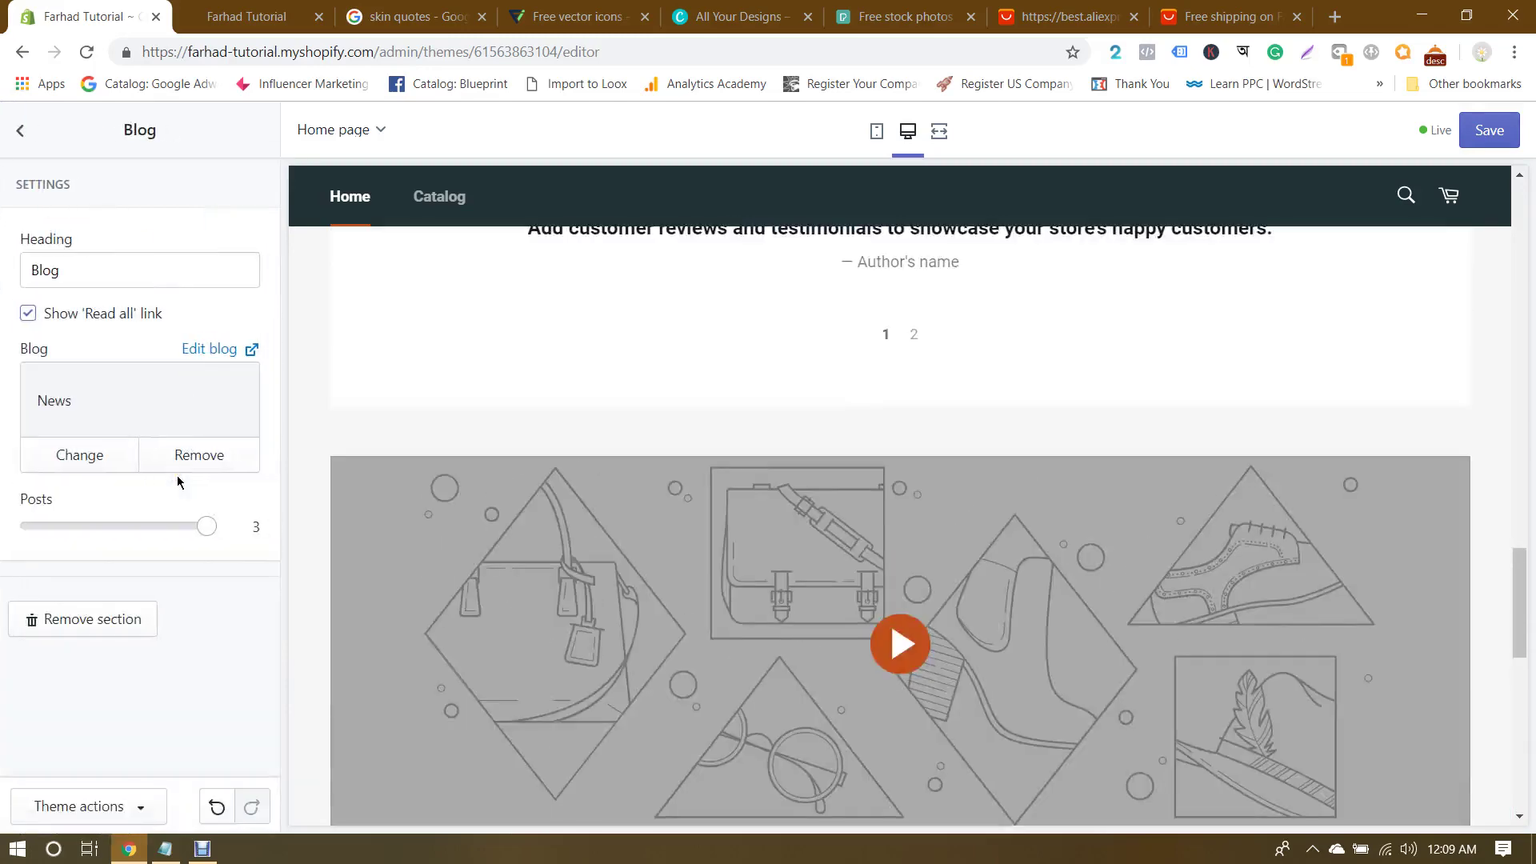
click(28, 130)
Step: Review the addable sections list and save the home page changes
scroll(144, 441, down, 2)
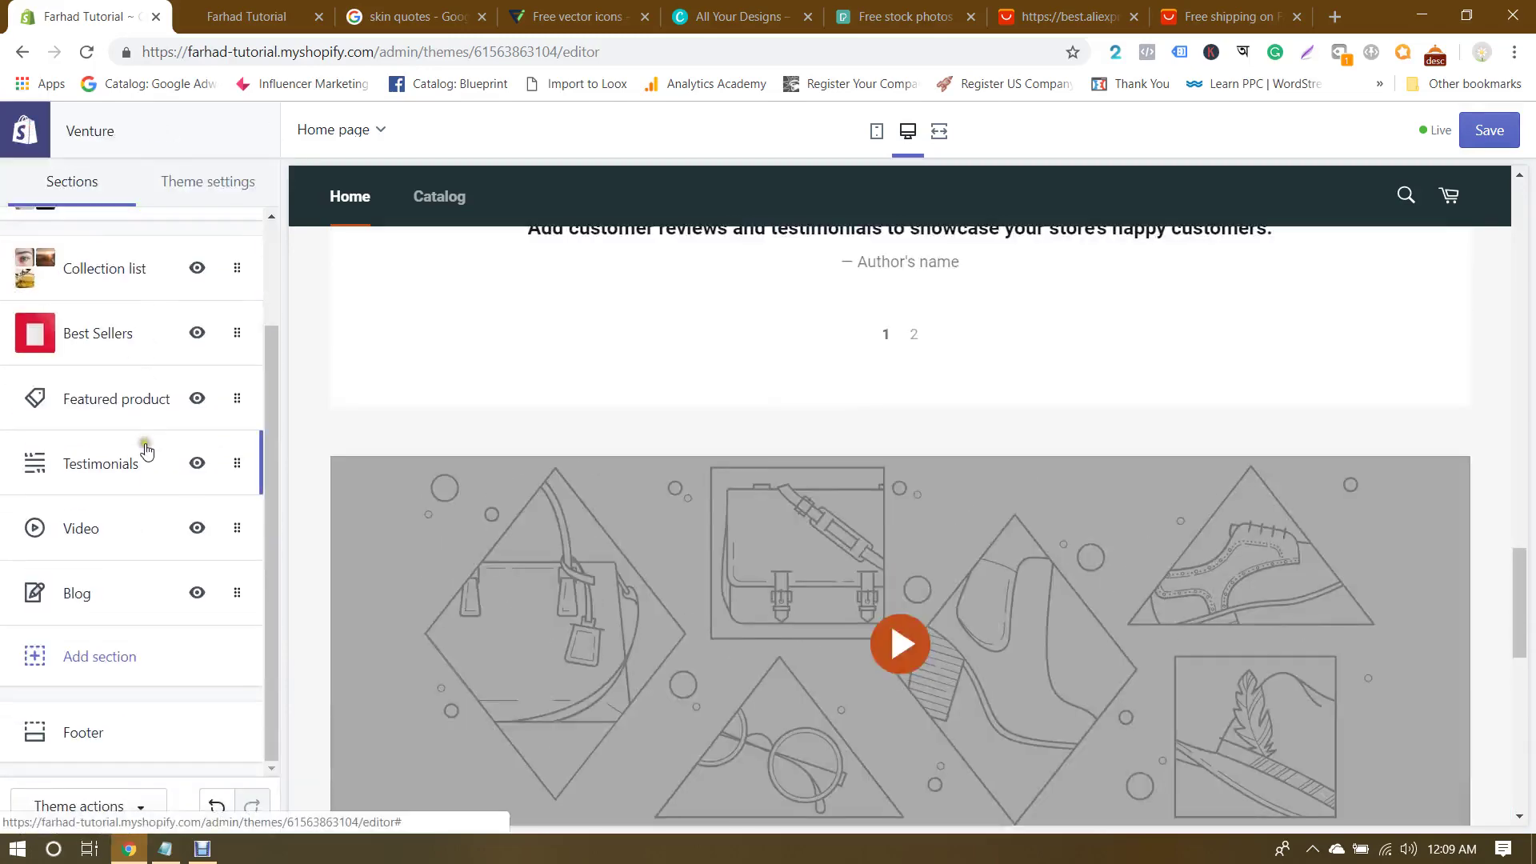
click(109, 651)
scroll(88, 400, down, 5)
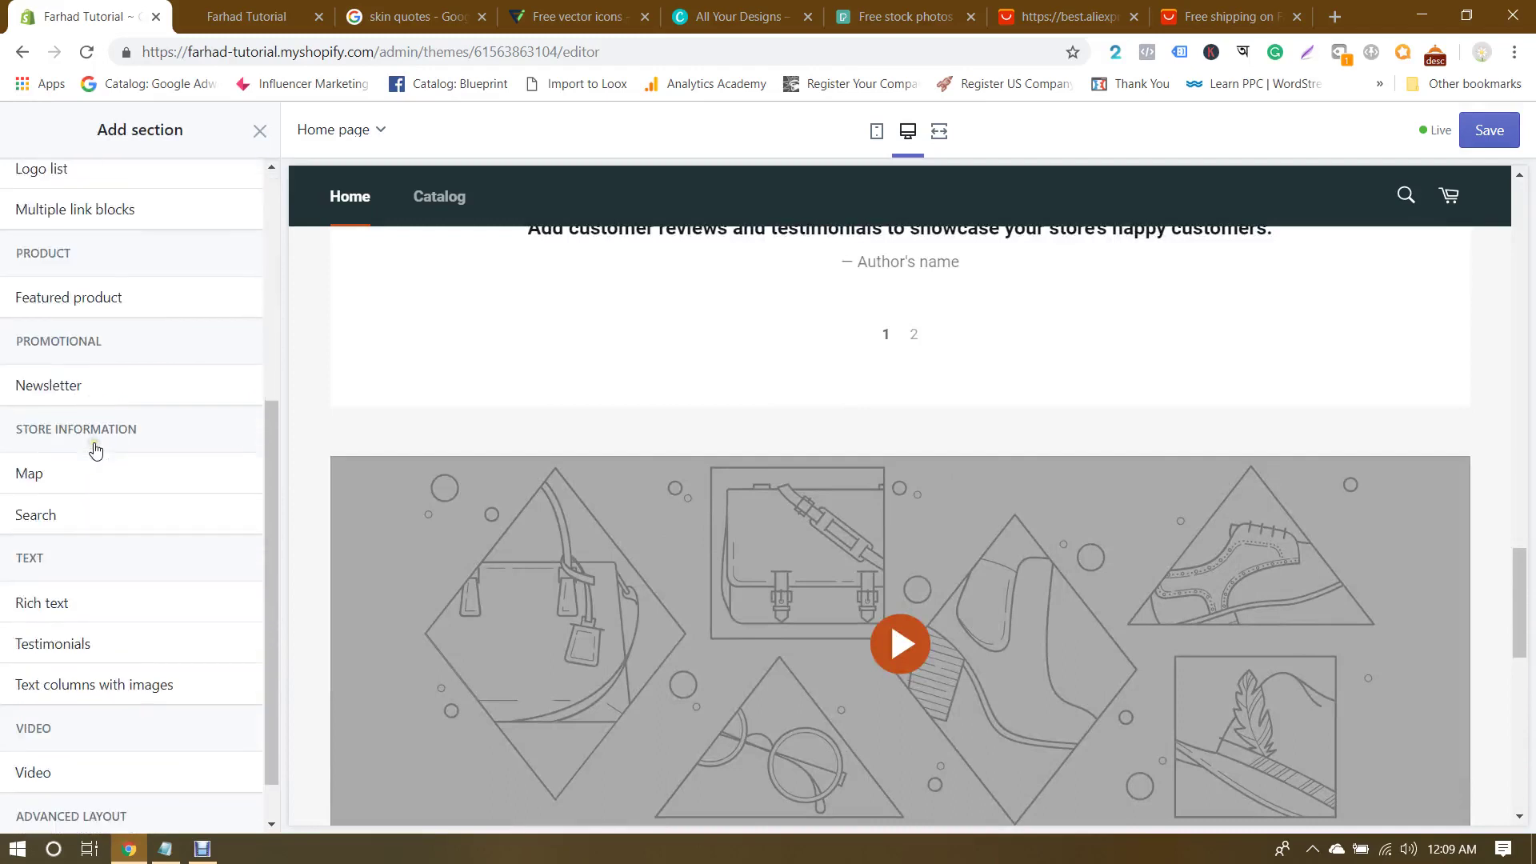
scroll(95, 448, up, 4)
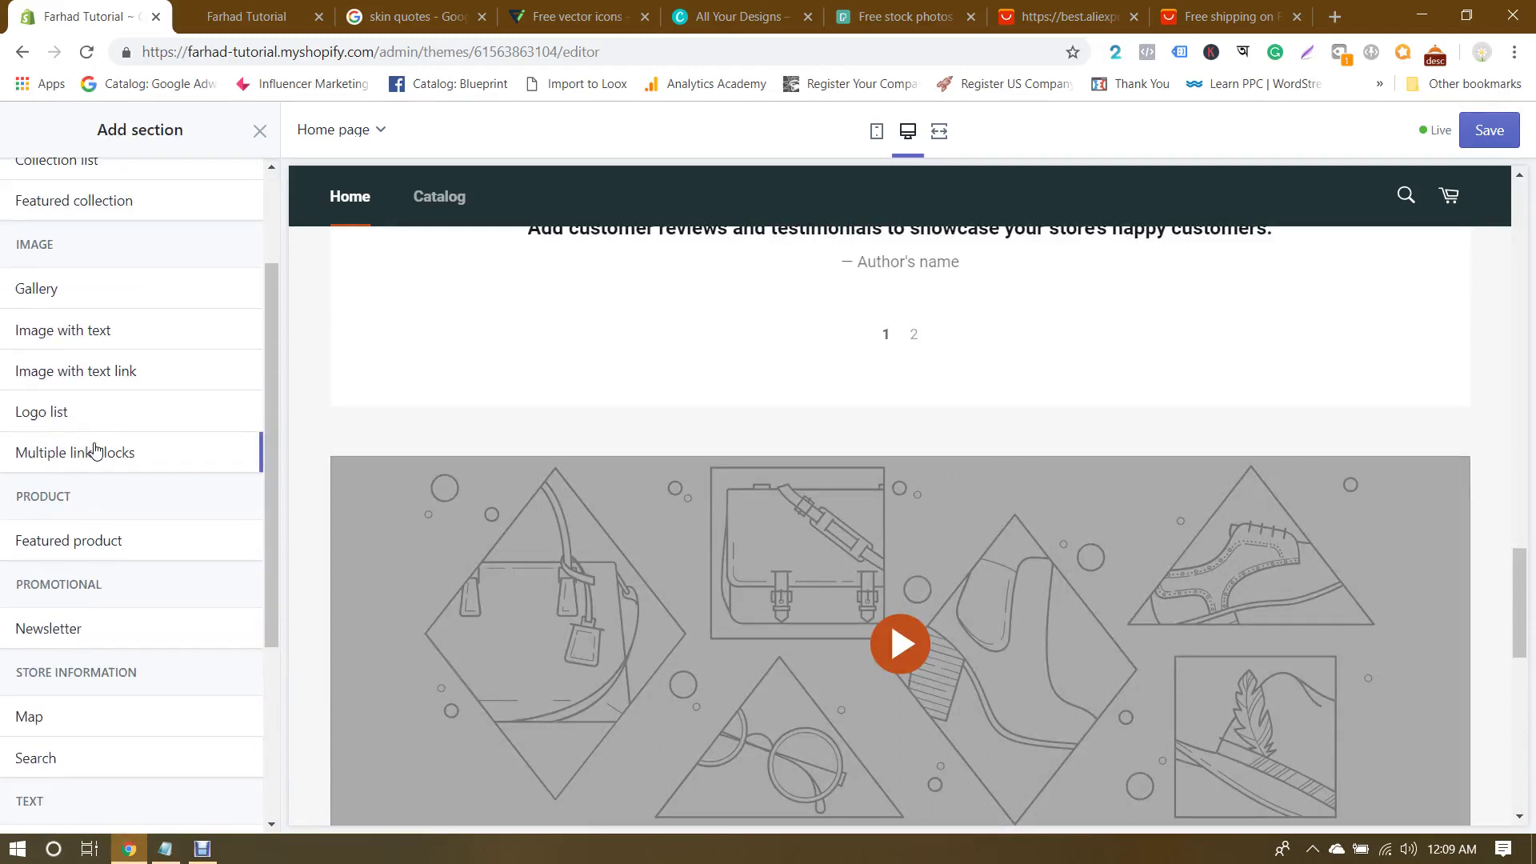
scroll(94, 450, down, 1)
scroll(95, 449, down, 2)
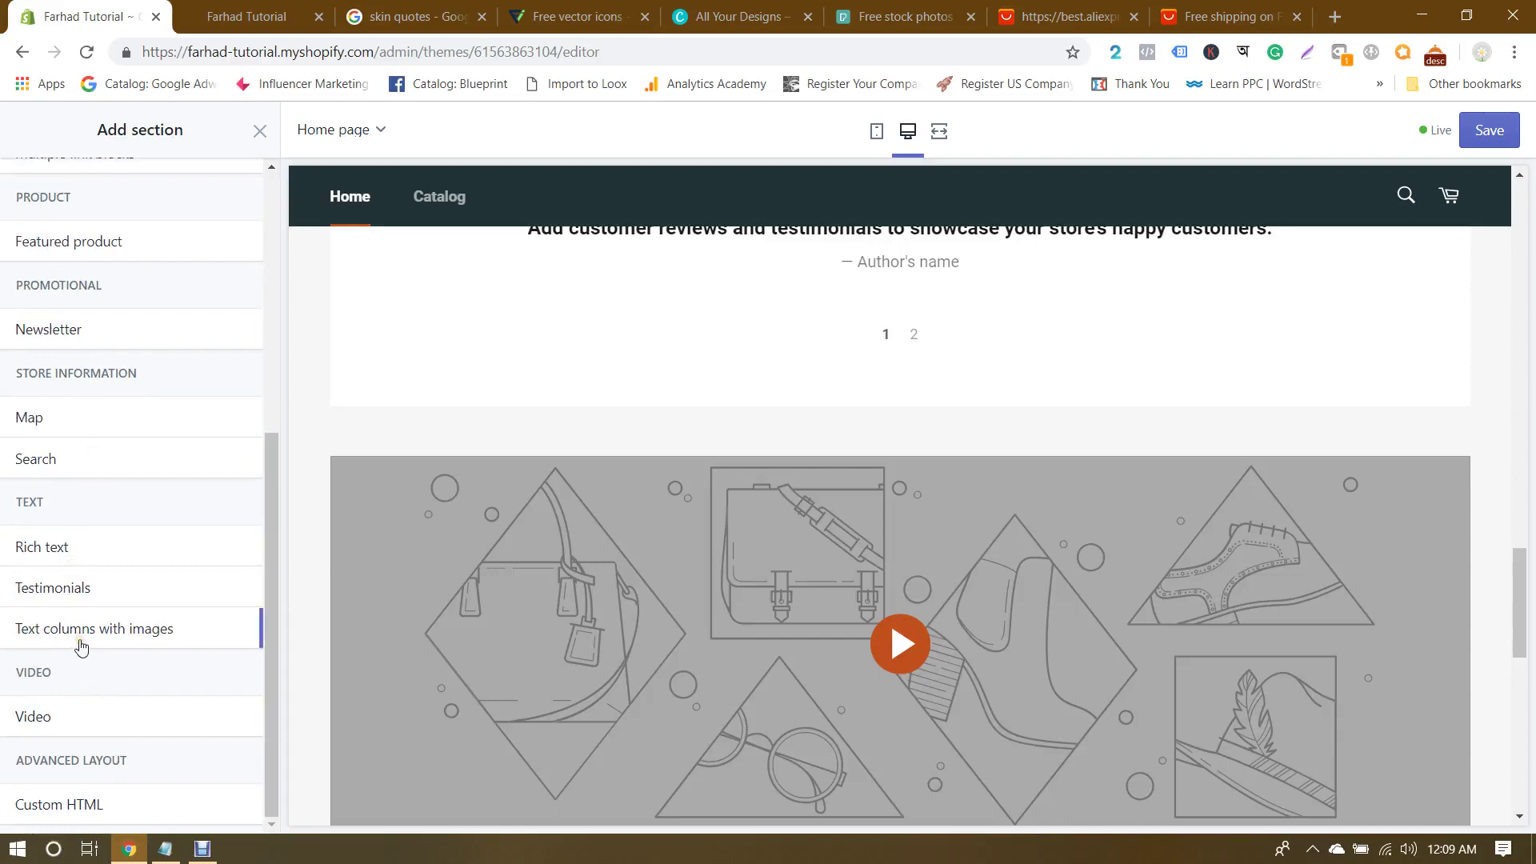
scroll(81, 647, up, 1)
scroll(81, 646, up, 4)
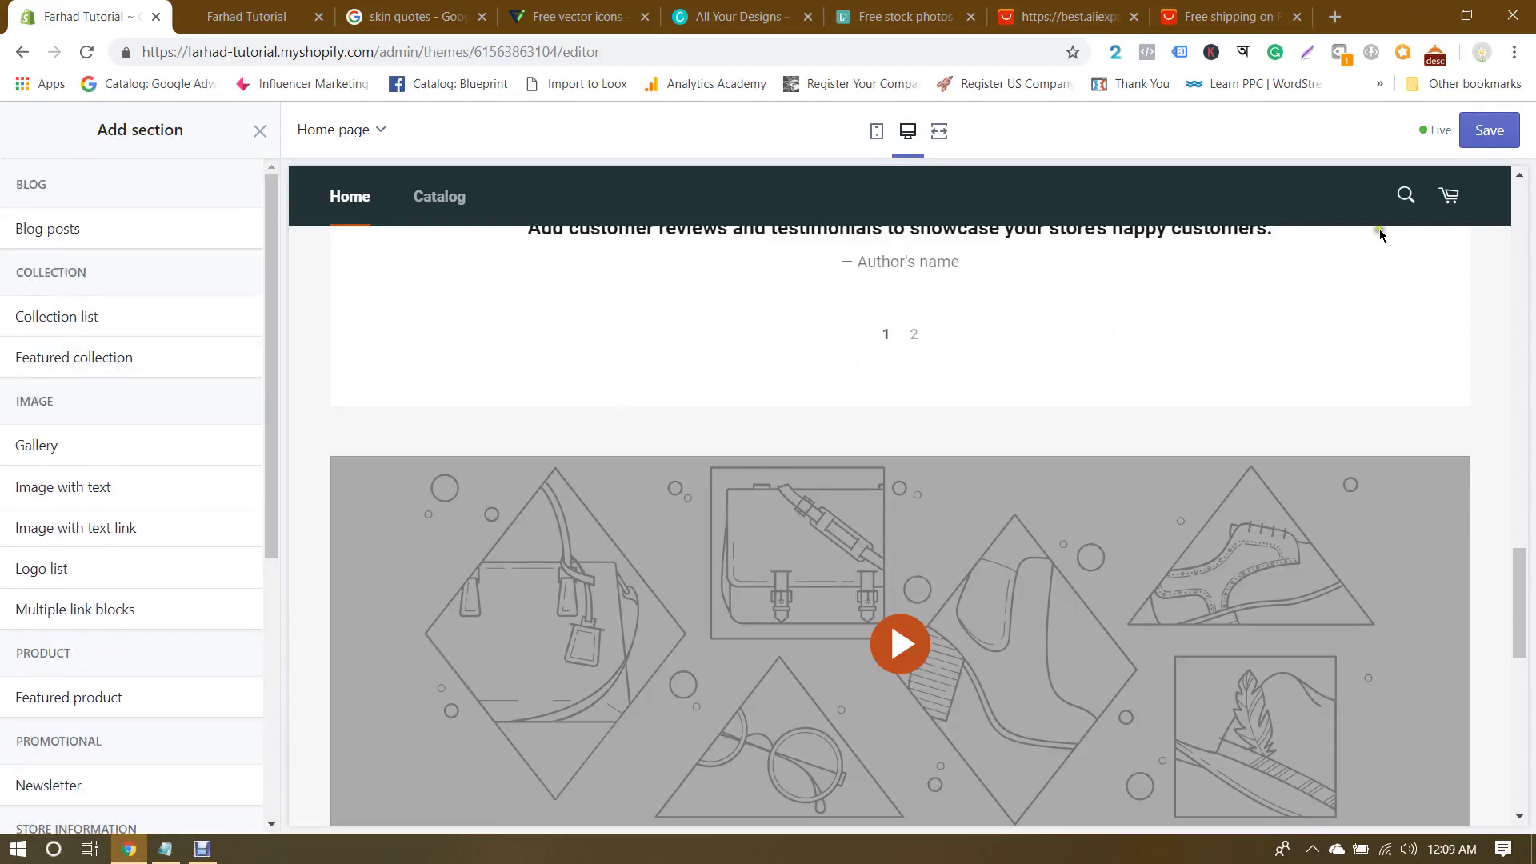
click(1489, 131)
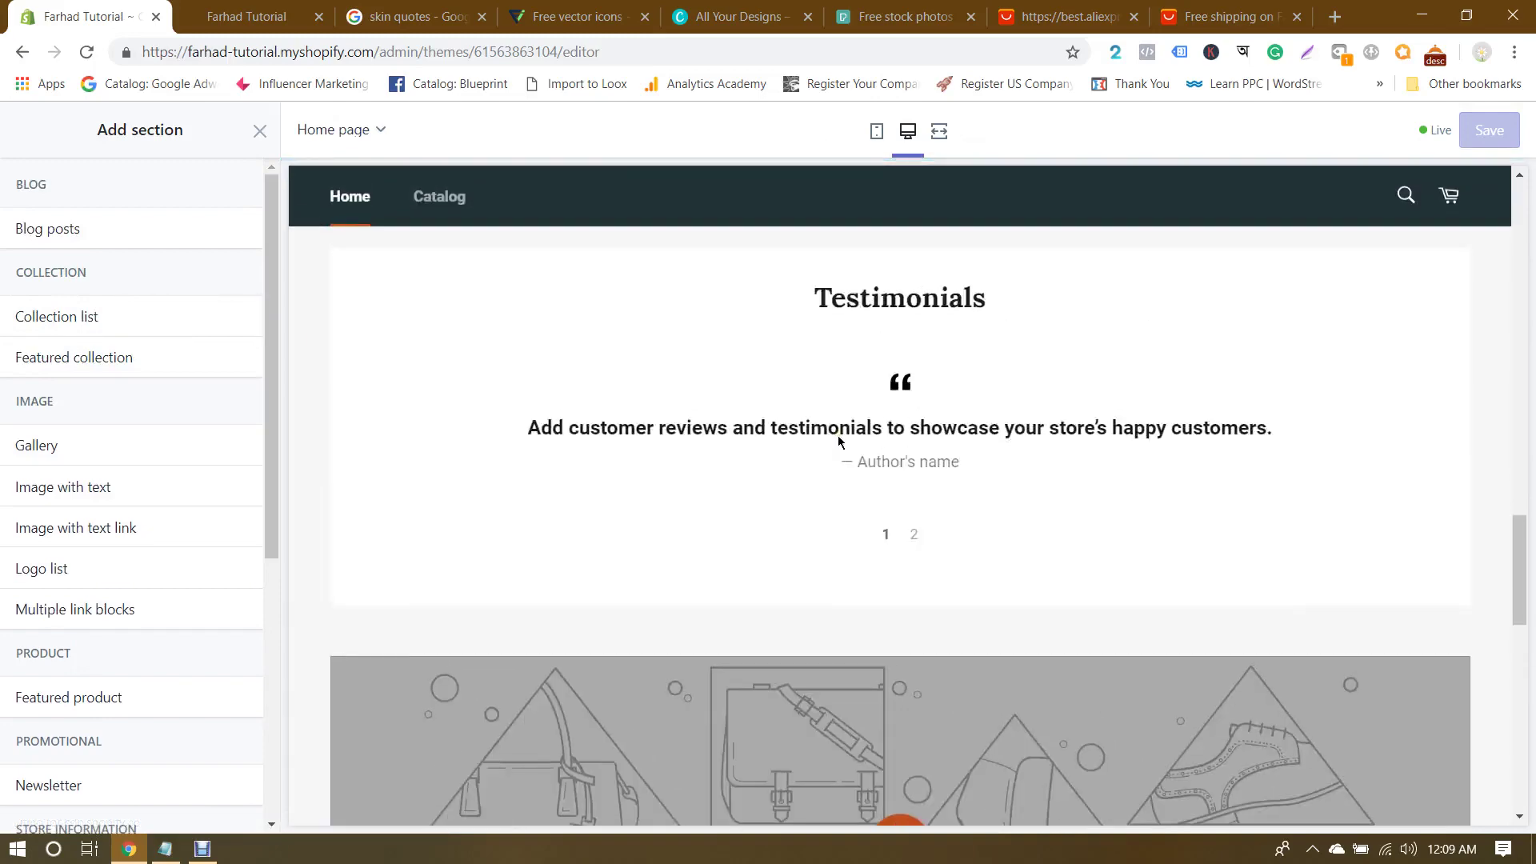
scroll(837, 435, up, 15)
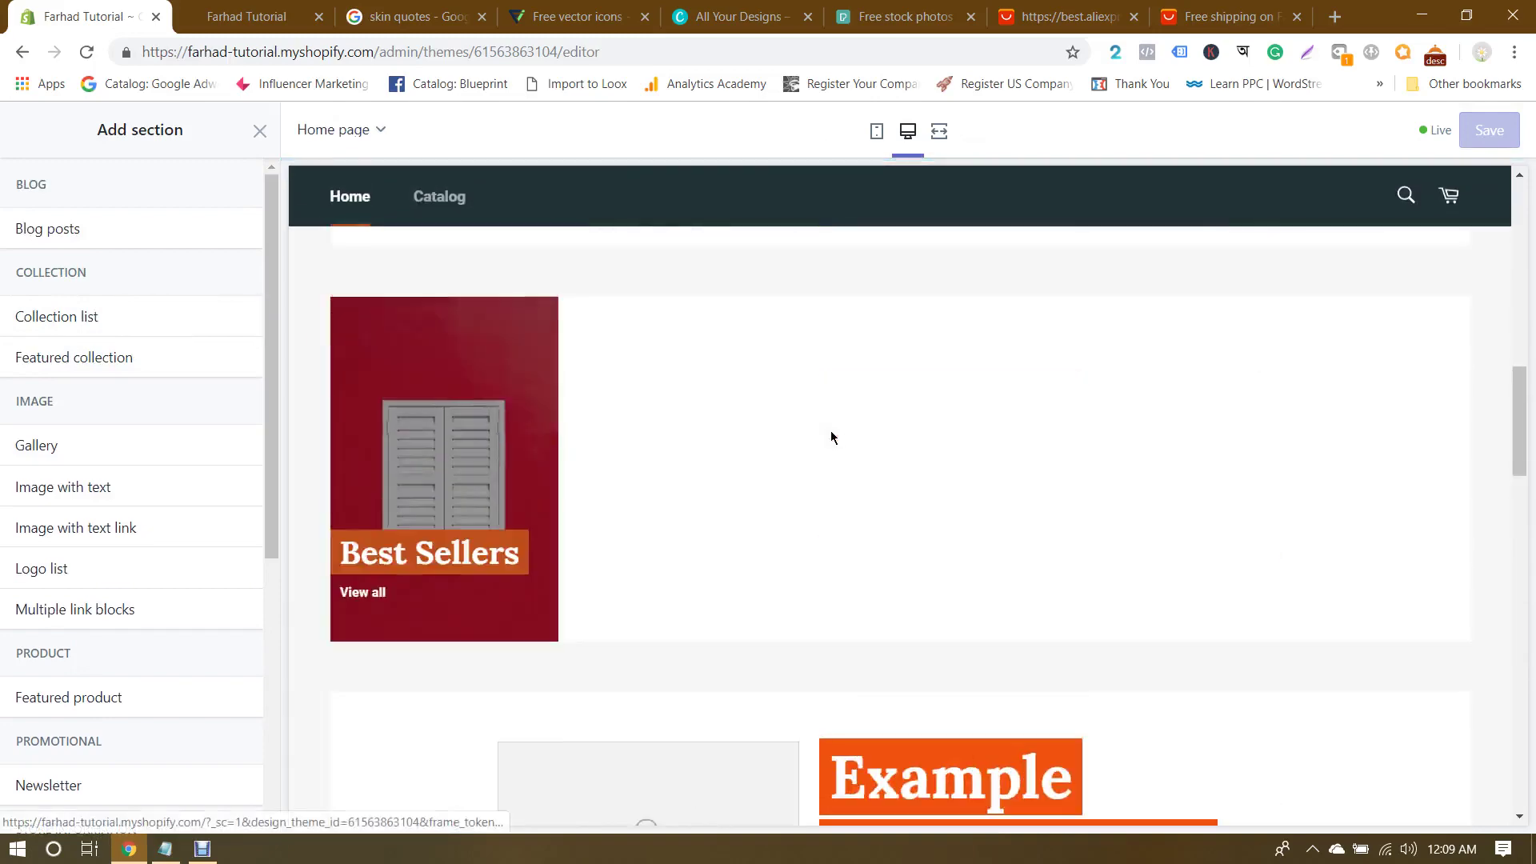
scroll(831, 436, down, 15)
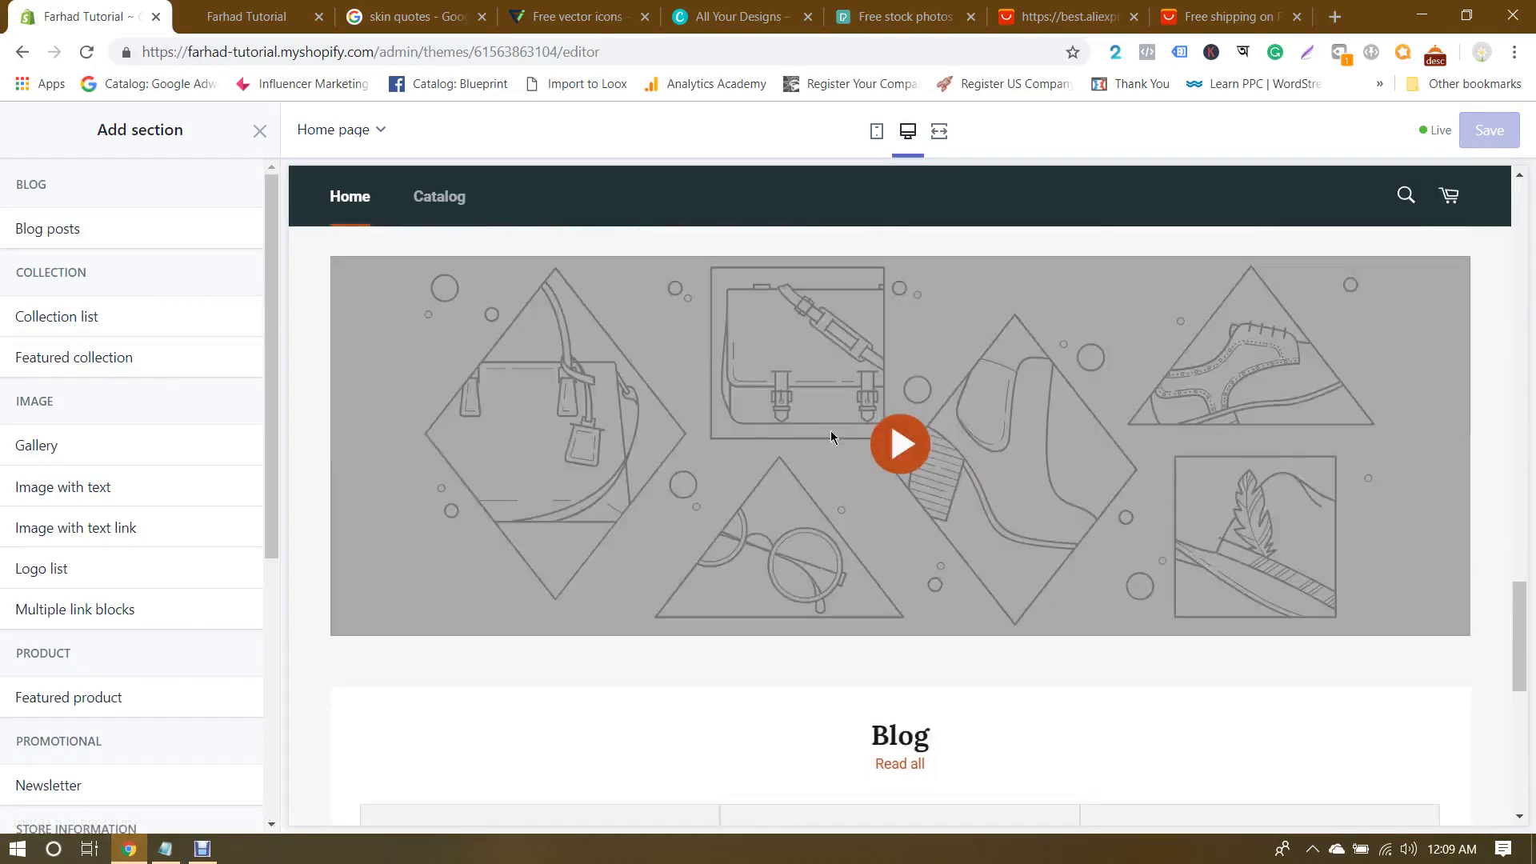
Step: Close the Add section list and open the Video section's link field
scroll(830, 436, up, 4)
click(257, 131)
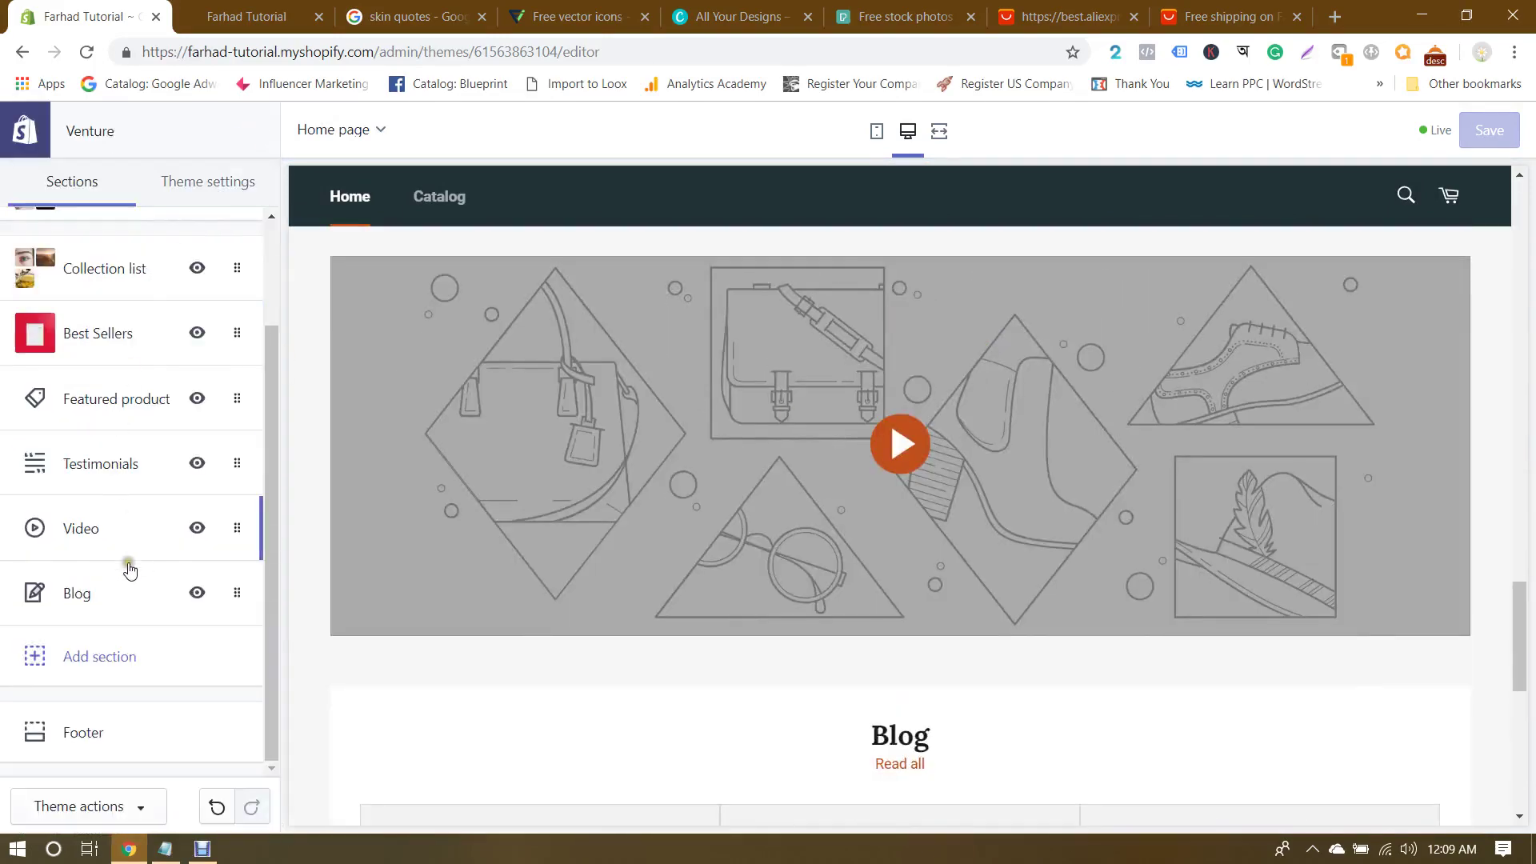
click(88, 529)
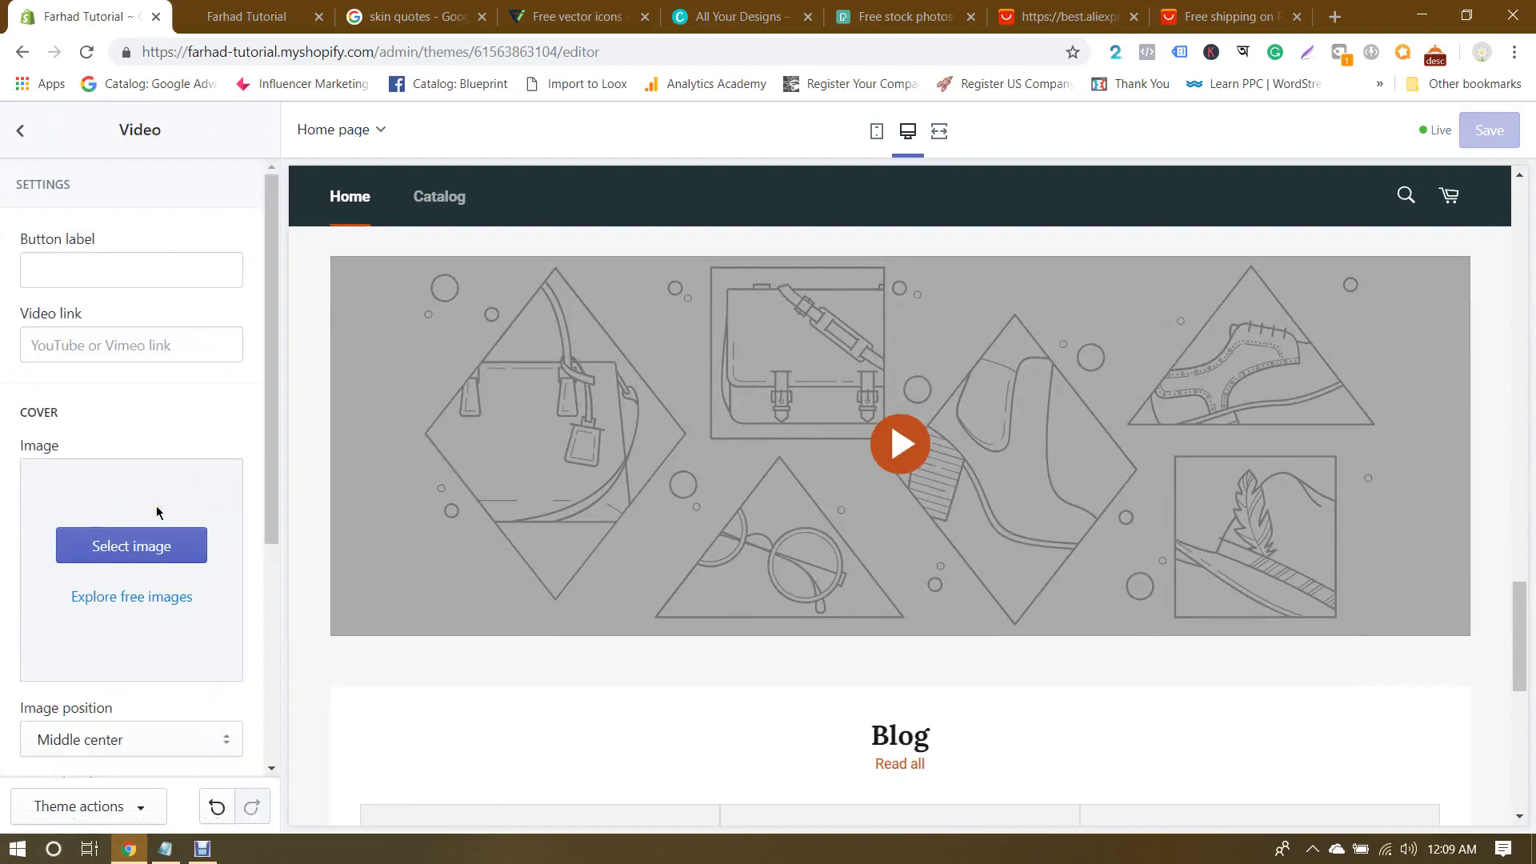
click(157, 347)
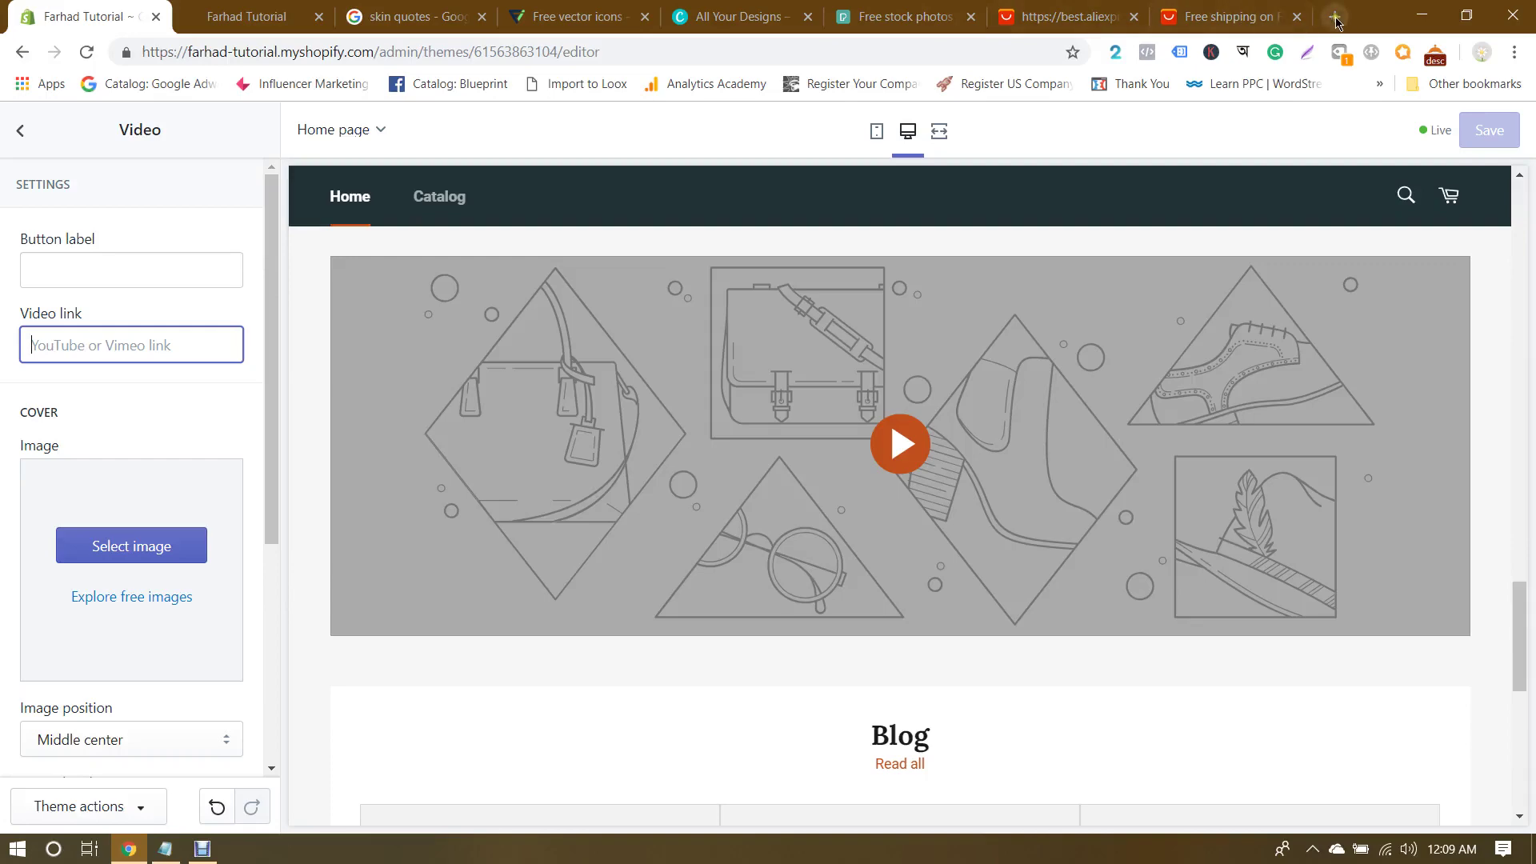
click(1334, 17)
Step: Search YouTube for 'skin care', open the Acne Prone Skin Care video, then return to Shopify
text(youtube.com)
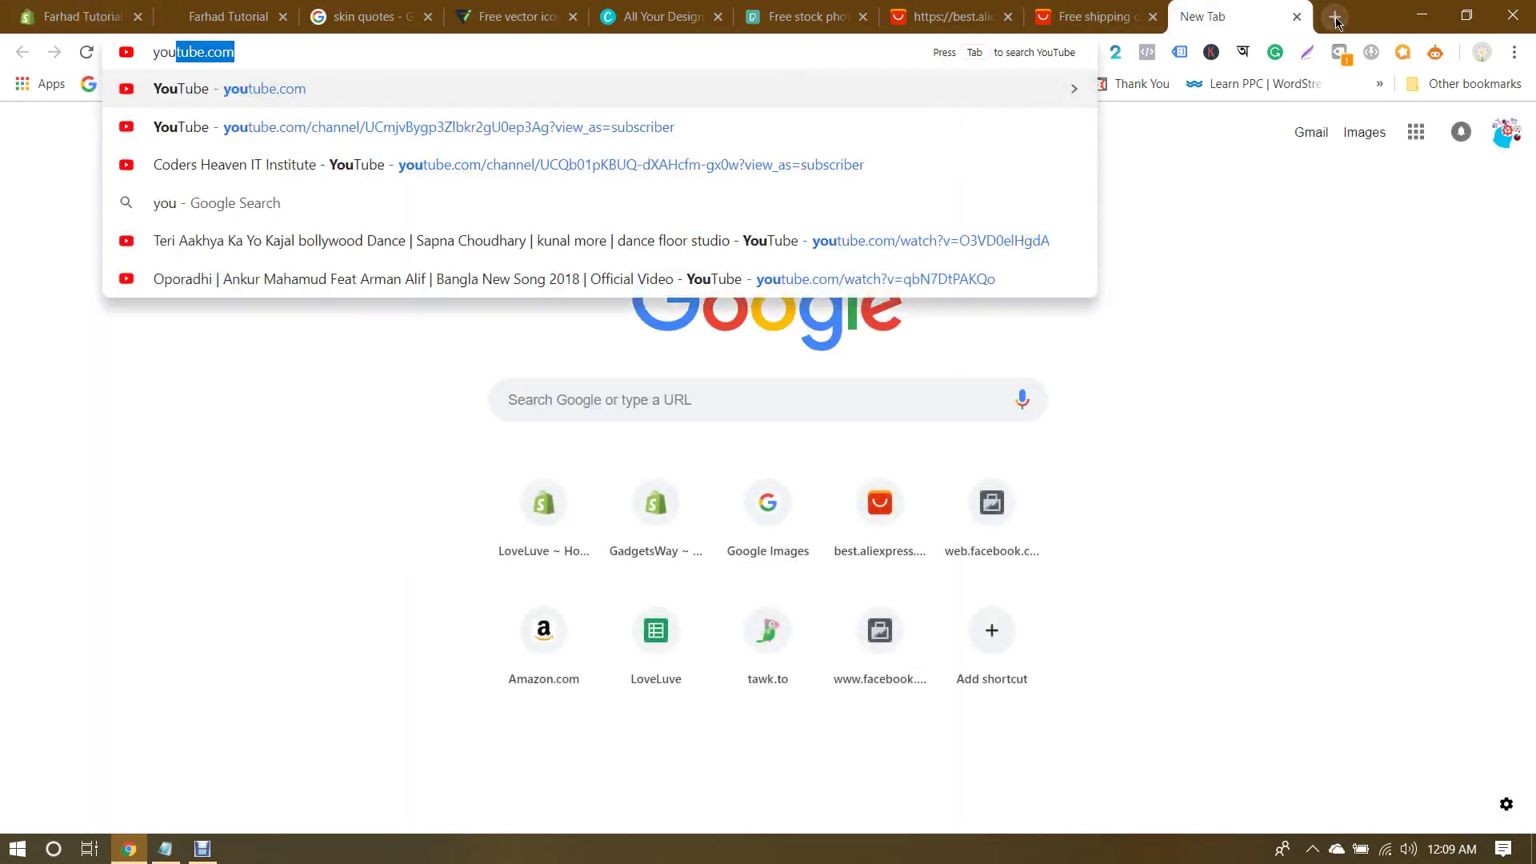
key(Return)
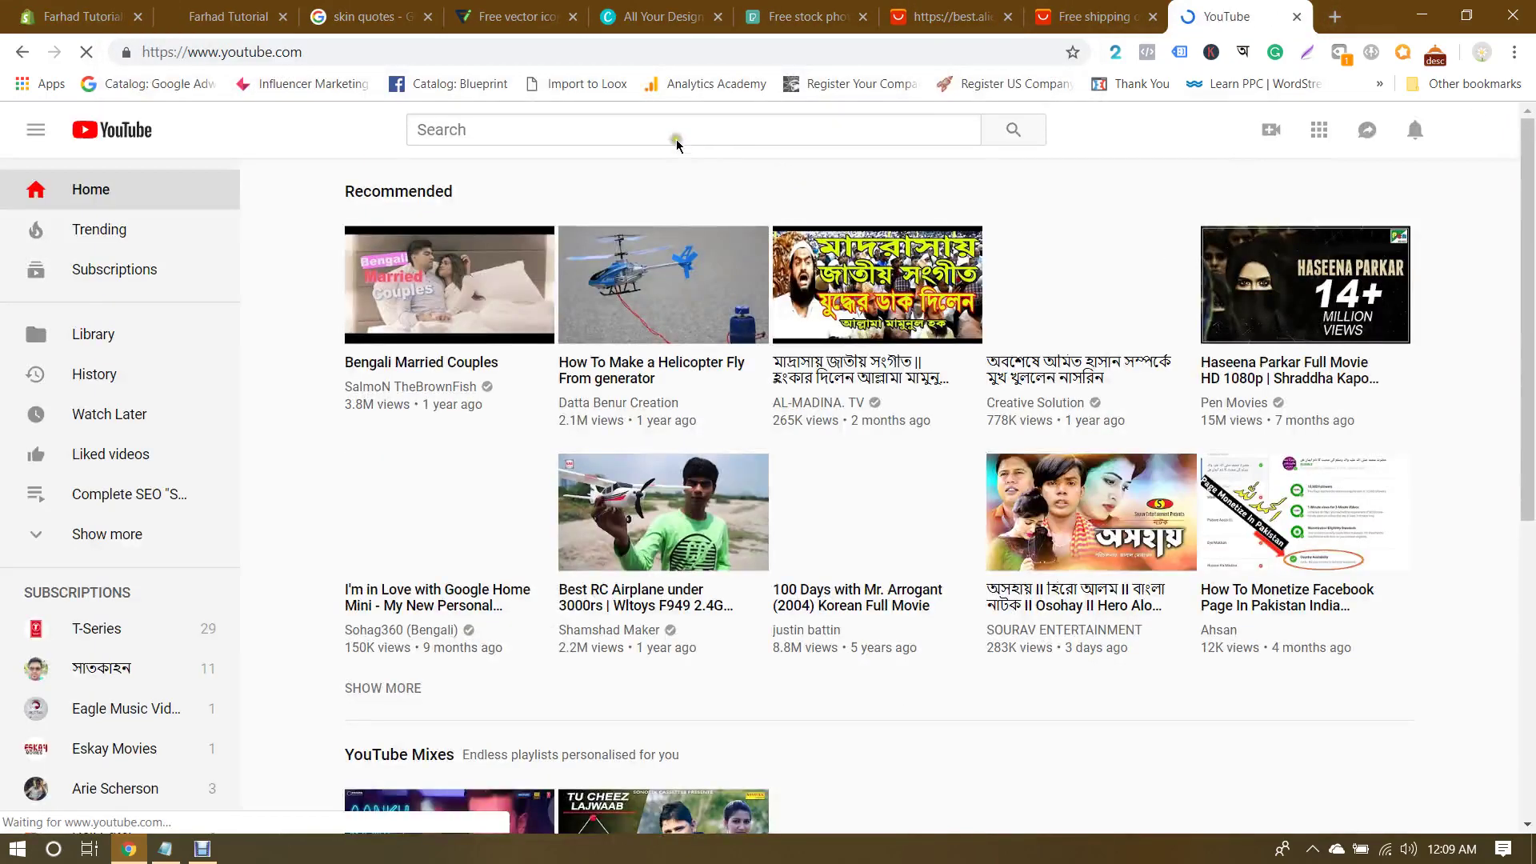
click(672, 141)
text(skin car)
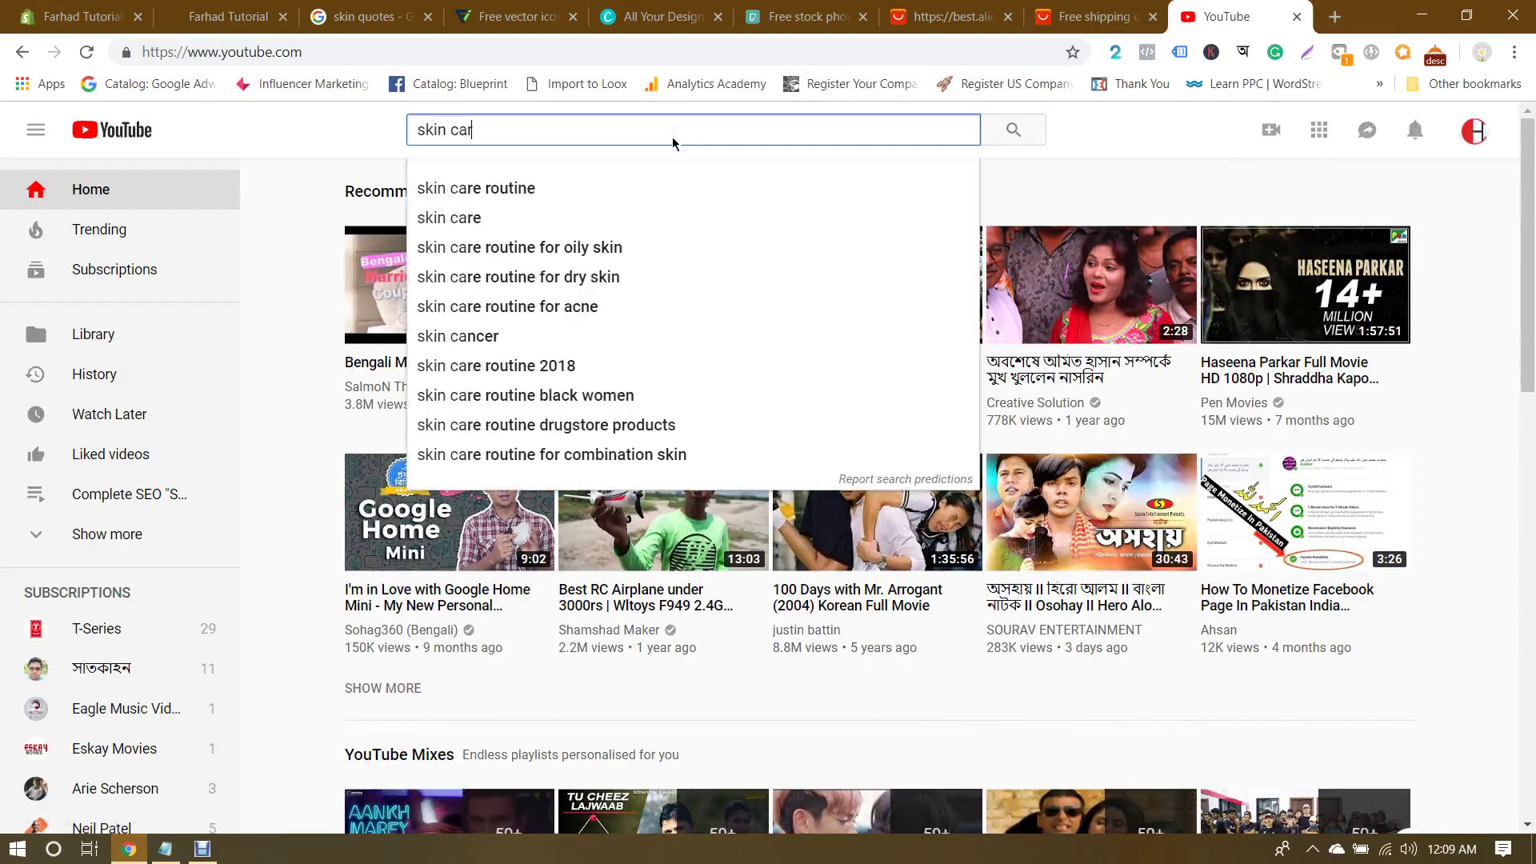
text(e)
key(Return)
mouse_move(995, 344)
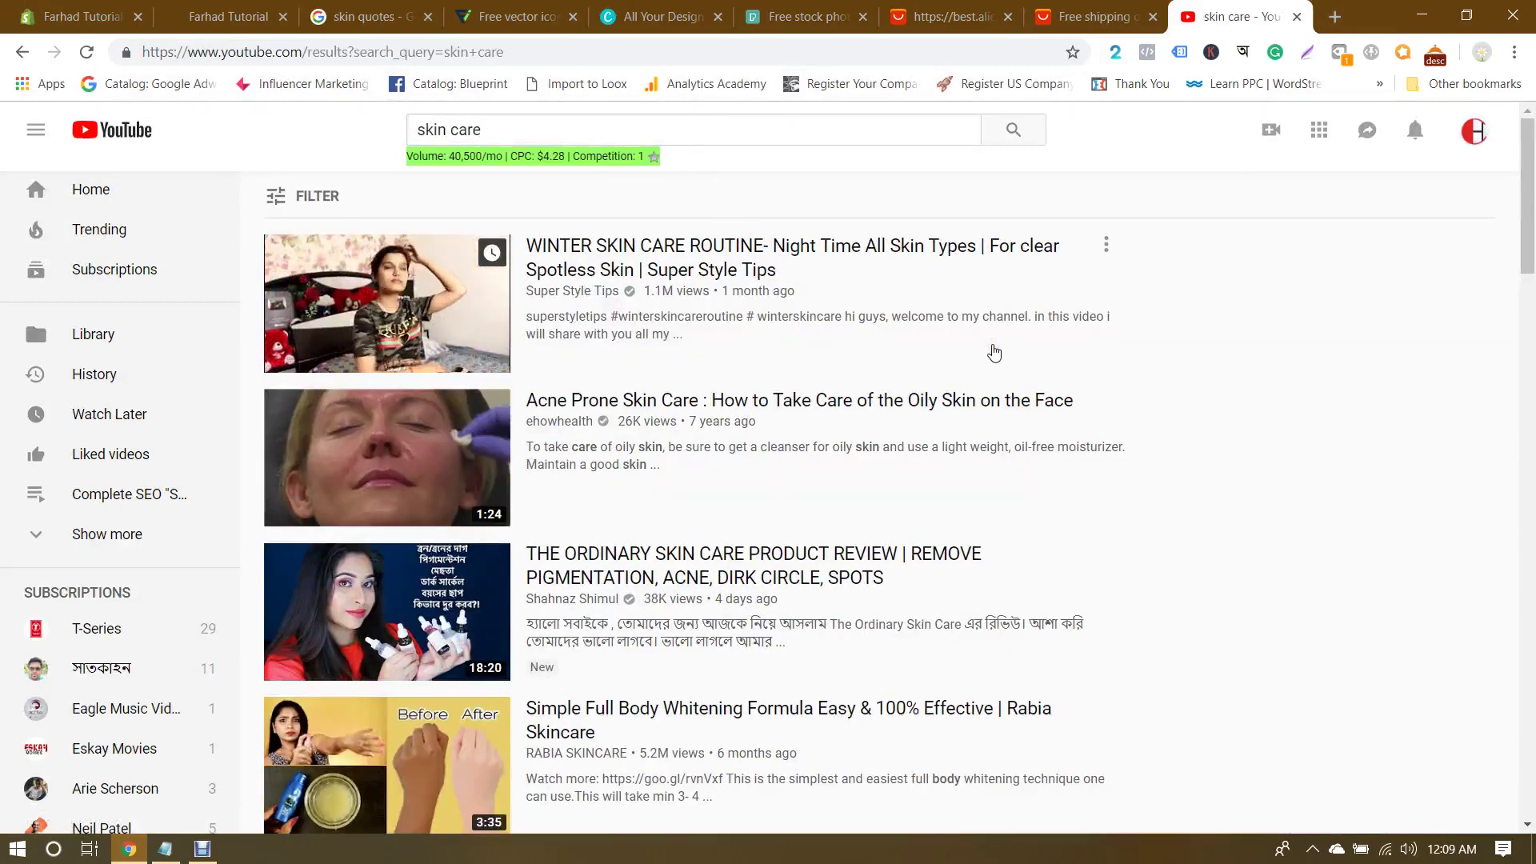
click(369, 458)
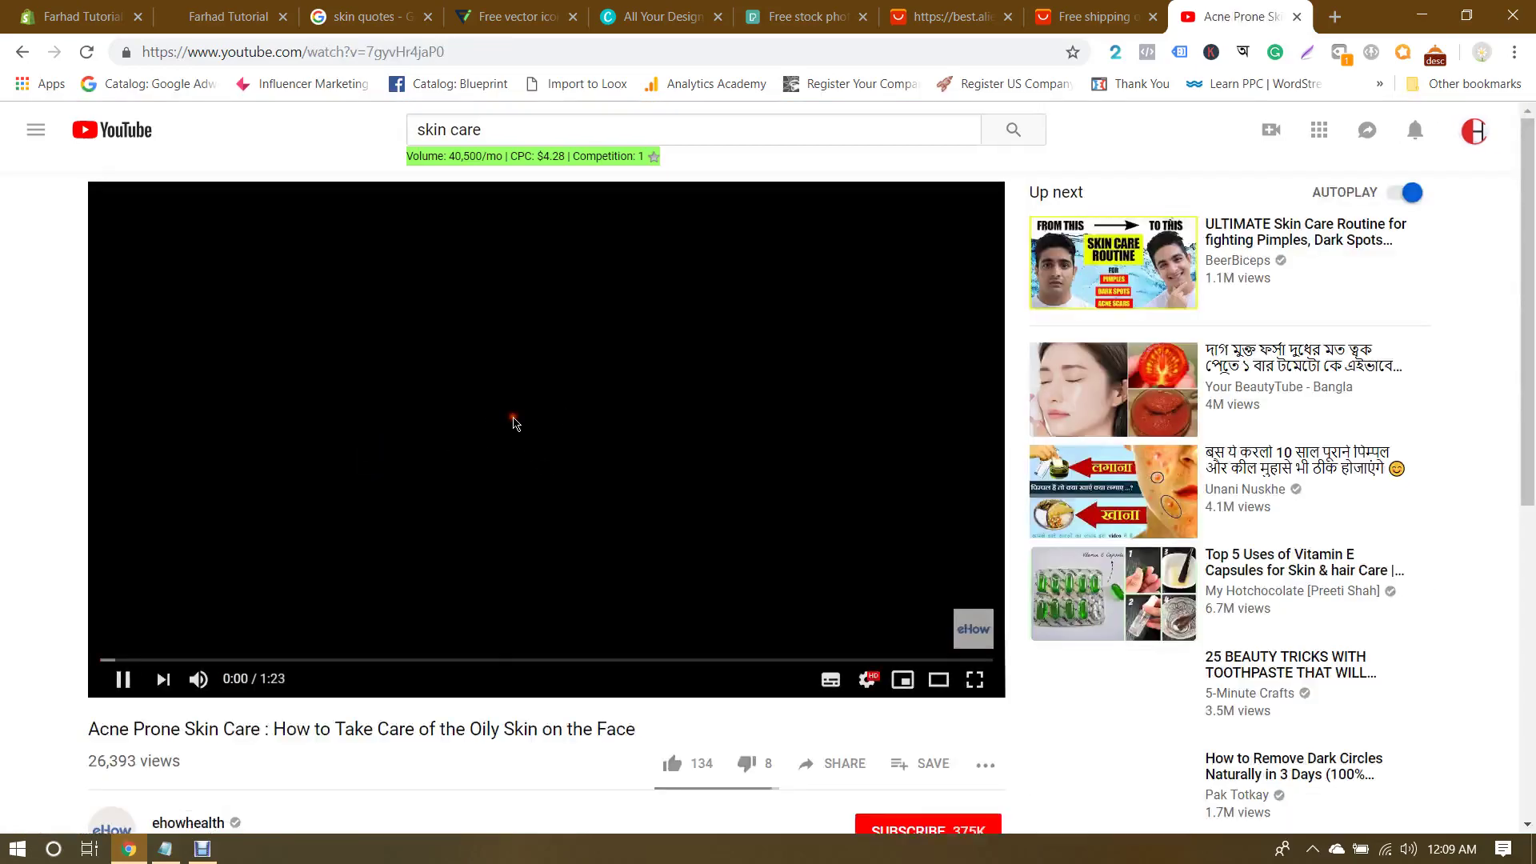
click(513, 423)
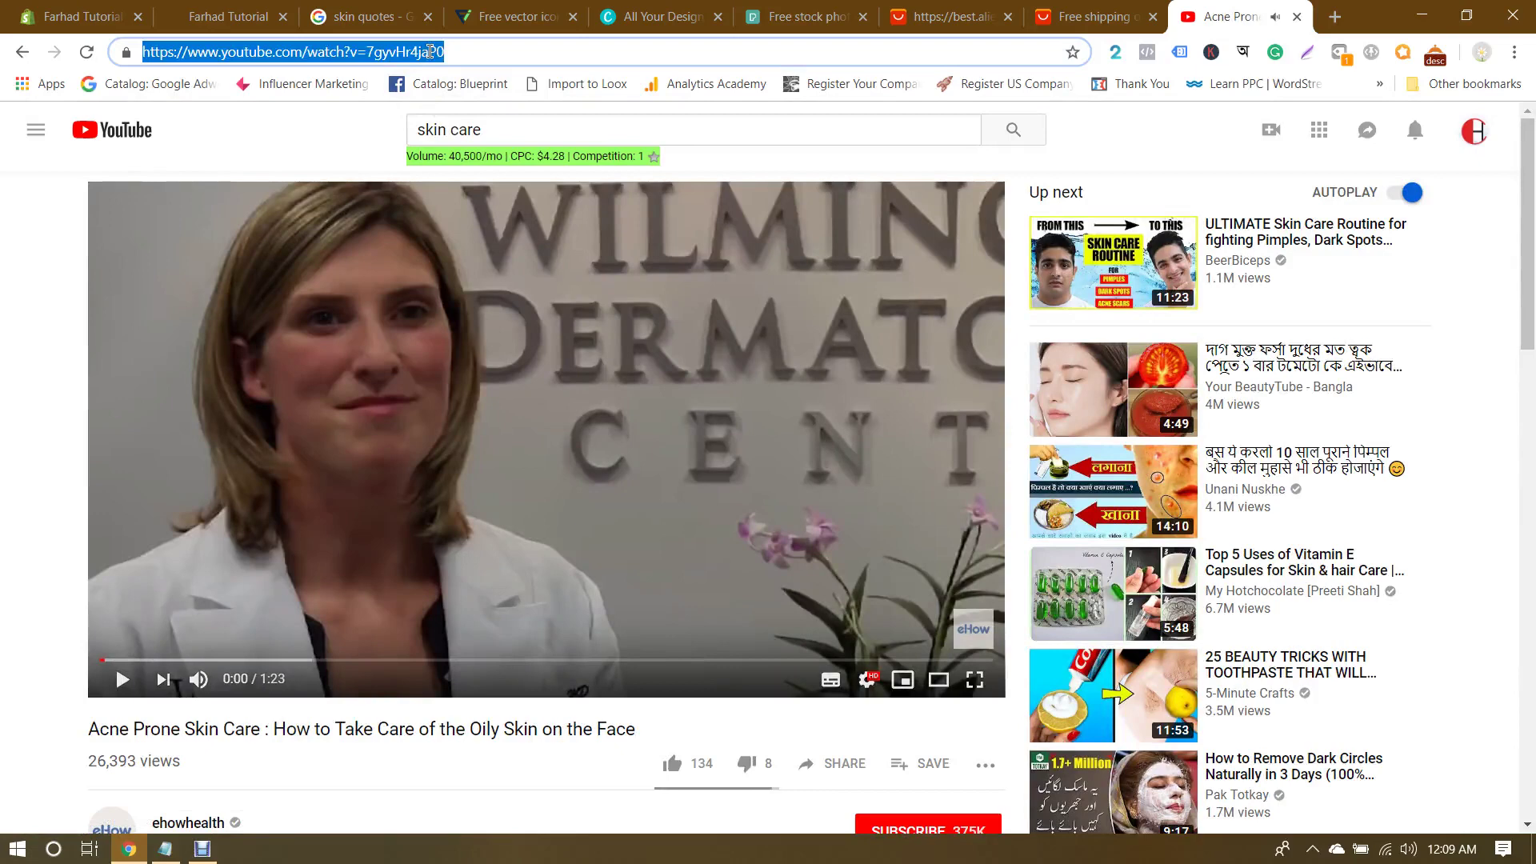
click(112, 16)
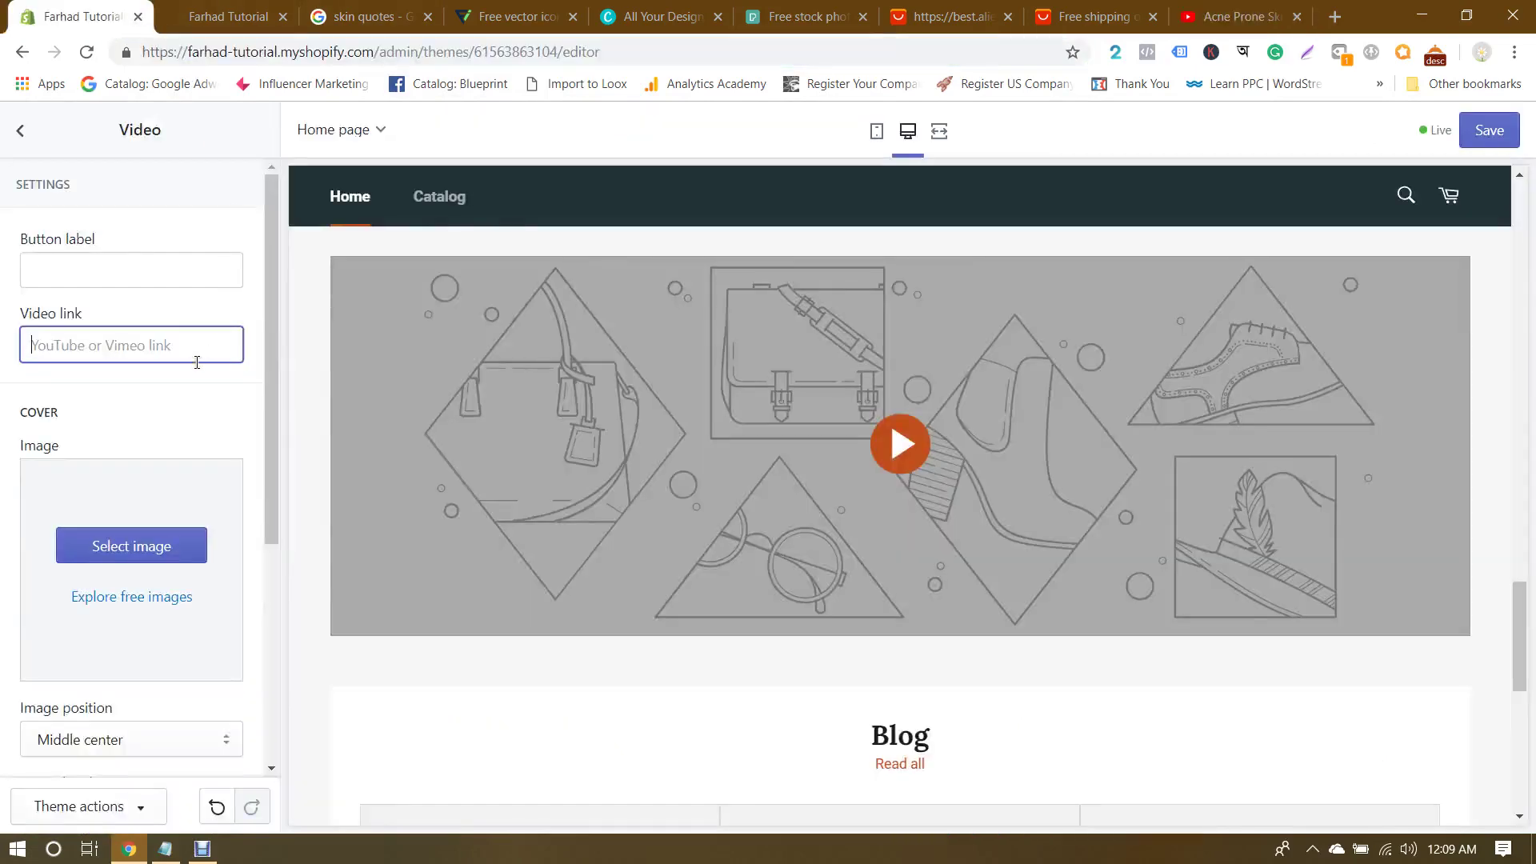
Step: Paste the YouTube video address as the Video link and save the theme
key(ctrl+v)
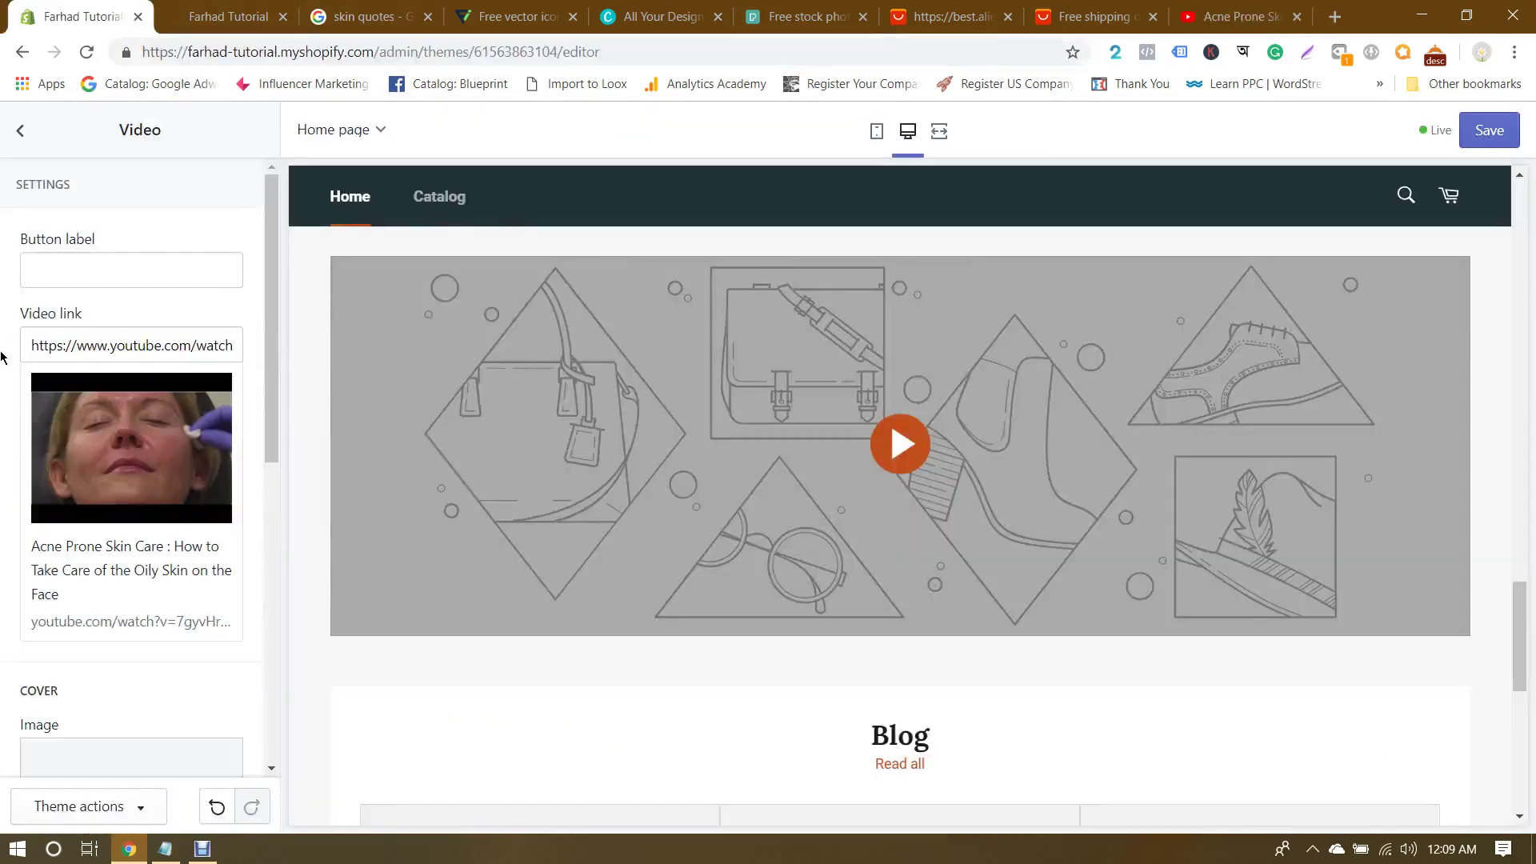
scroll(2, 426, down, 2)
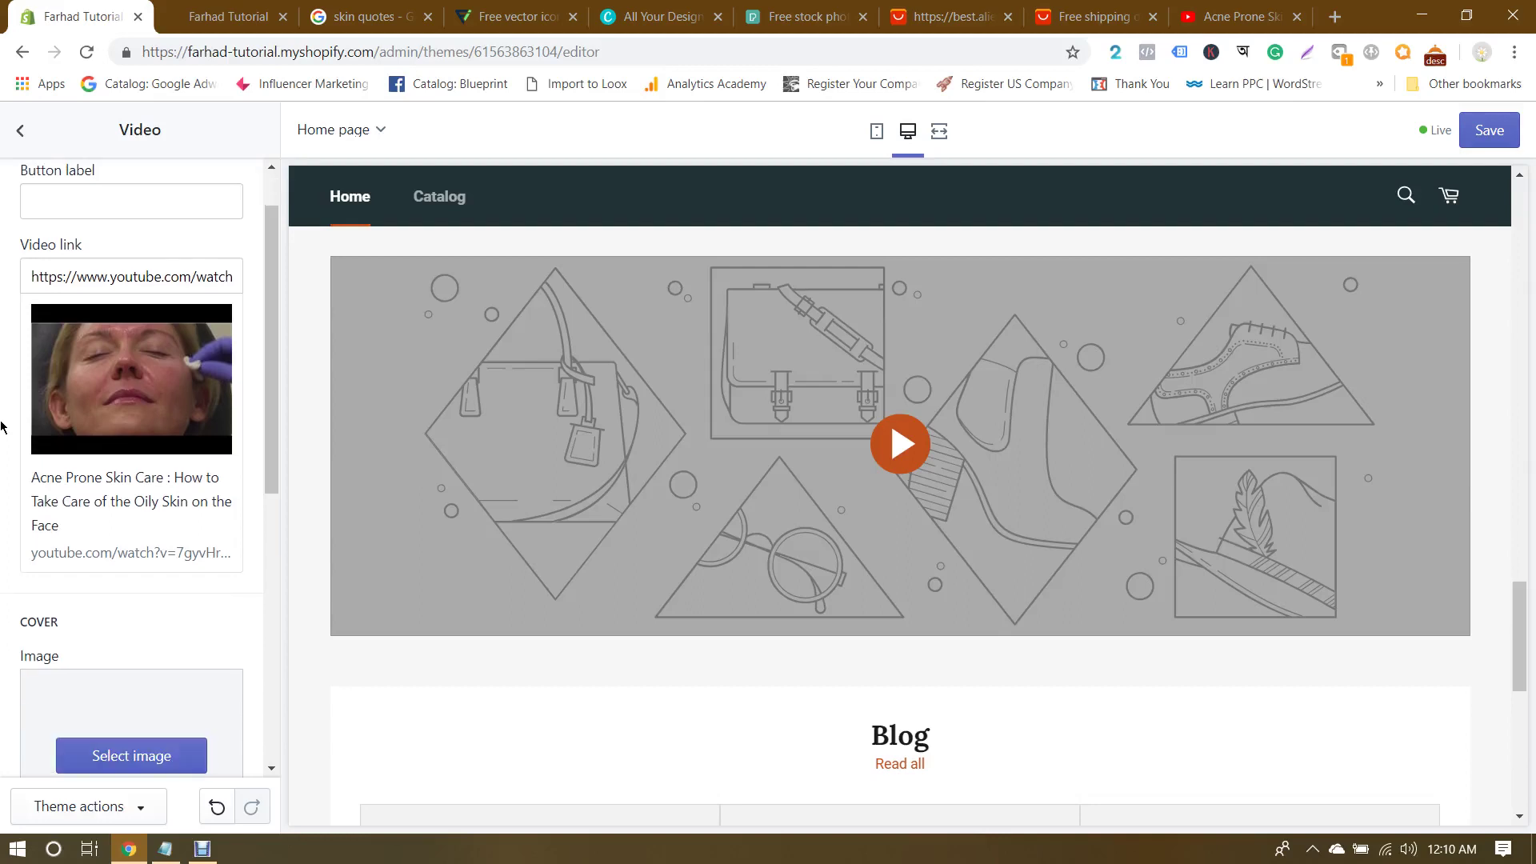
scroll(2, 426, up, 2)
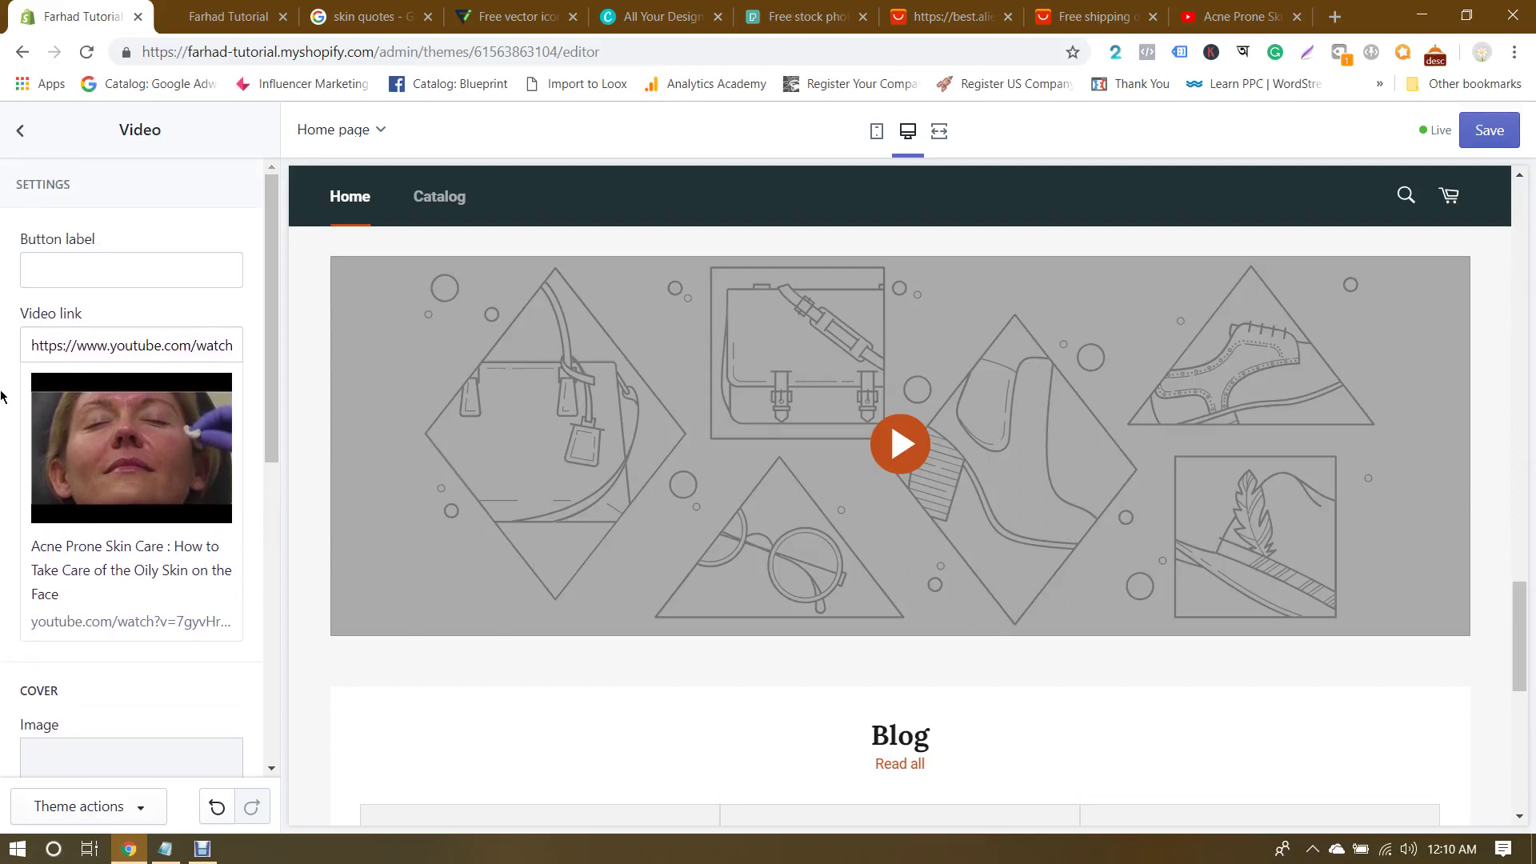
click(79, 264)
scroll(2, 360, down, 5)
scroll(2, 416, up, 2)
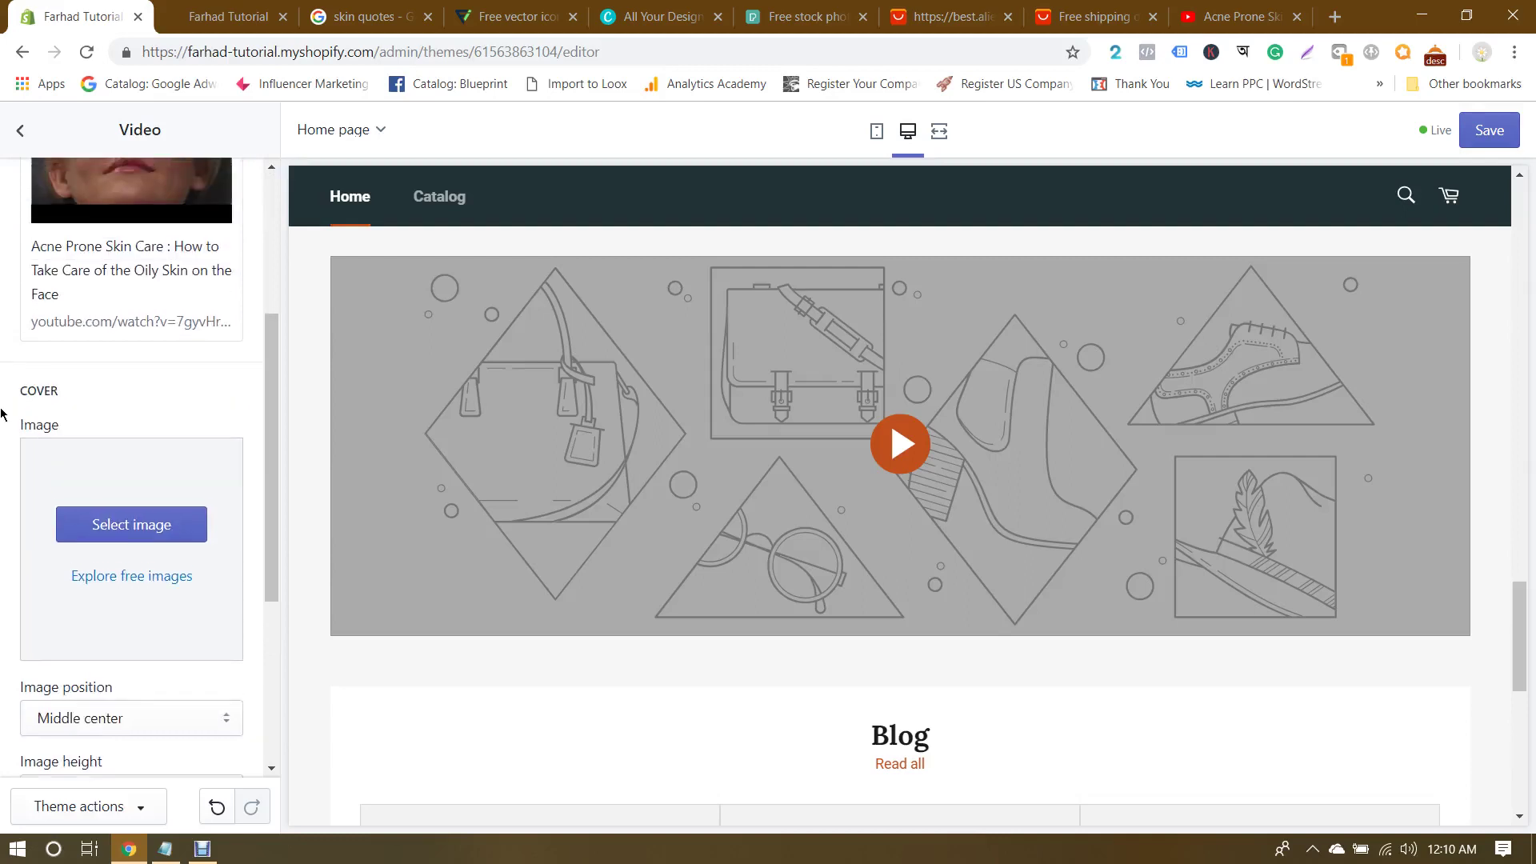
scroll(1, 414, down, 2)
scroll(2, 413, down, 3)
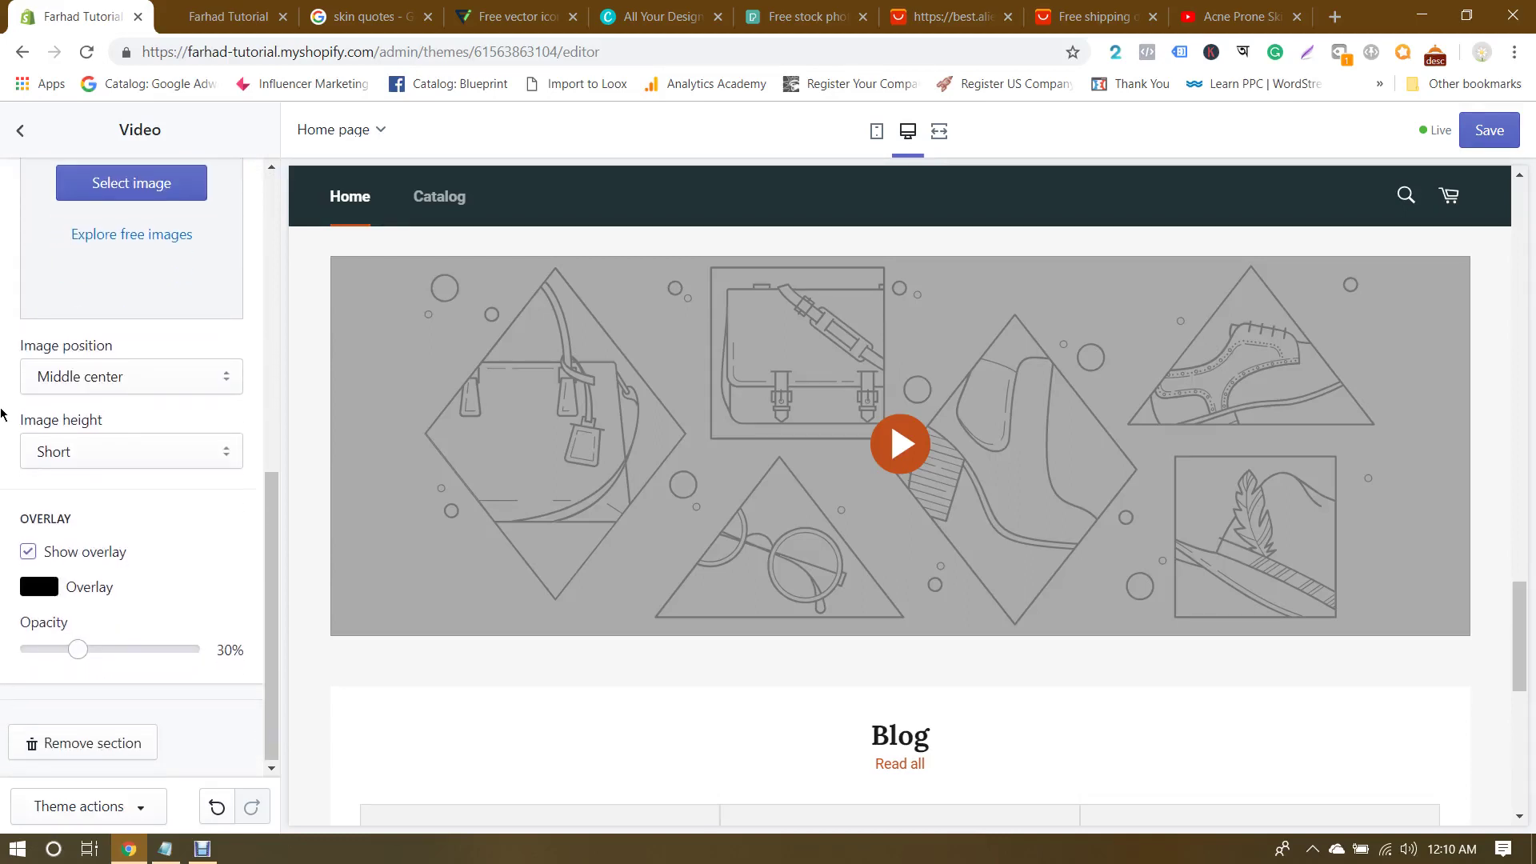
scroll(2, 413, up, 7)
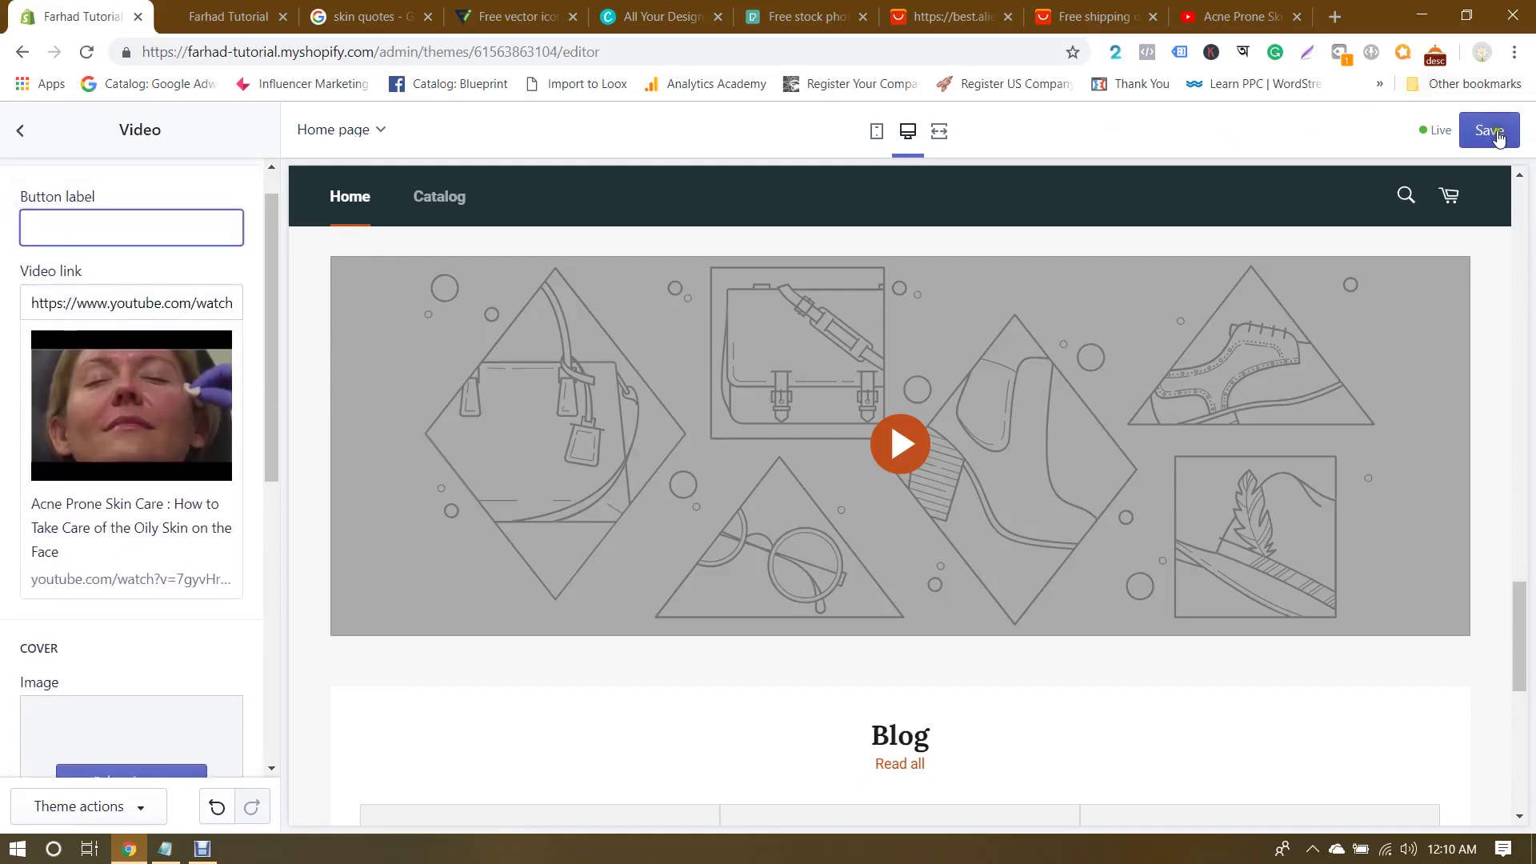
click(1489, 132)
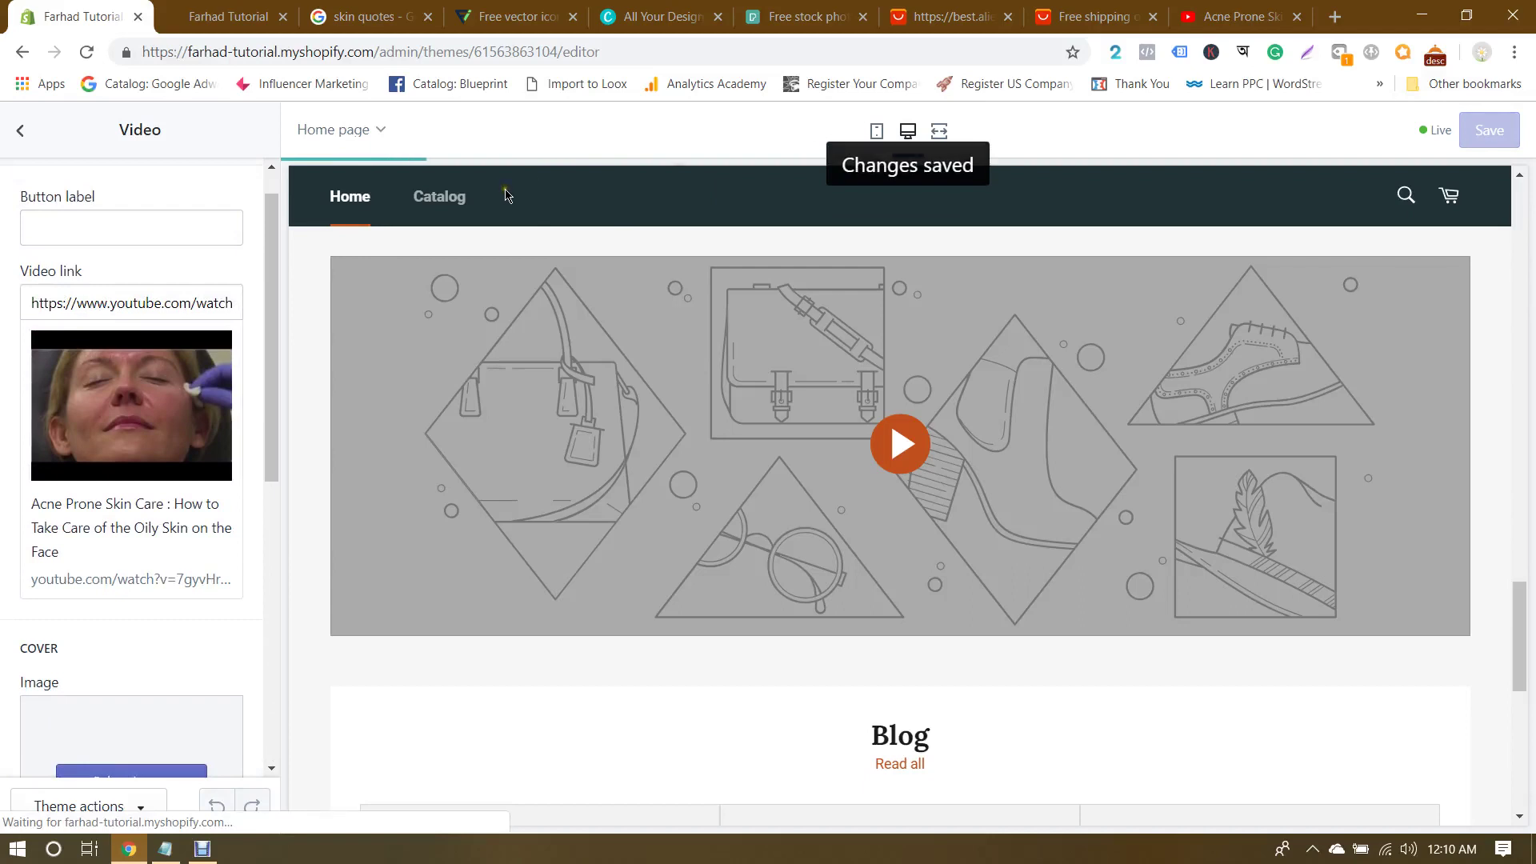
Step: Label the video button 'View Now' and start choosing a cover image
click(144, 217)
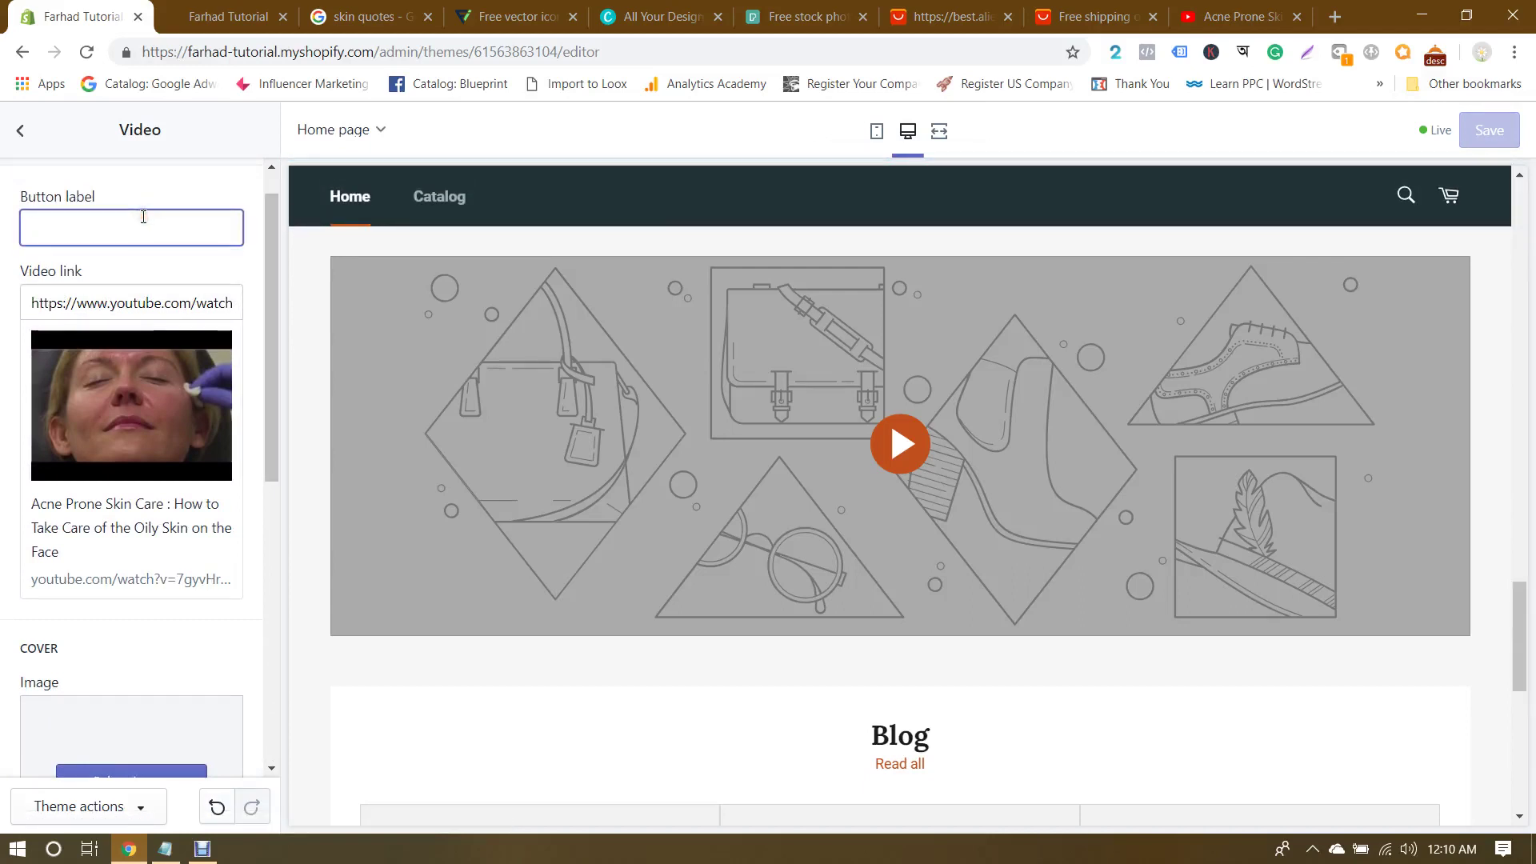
text(View Now)
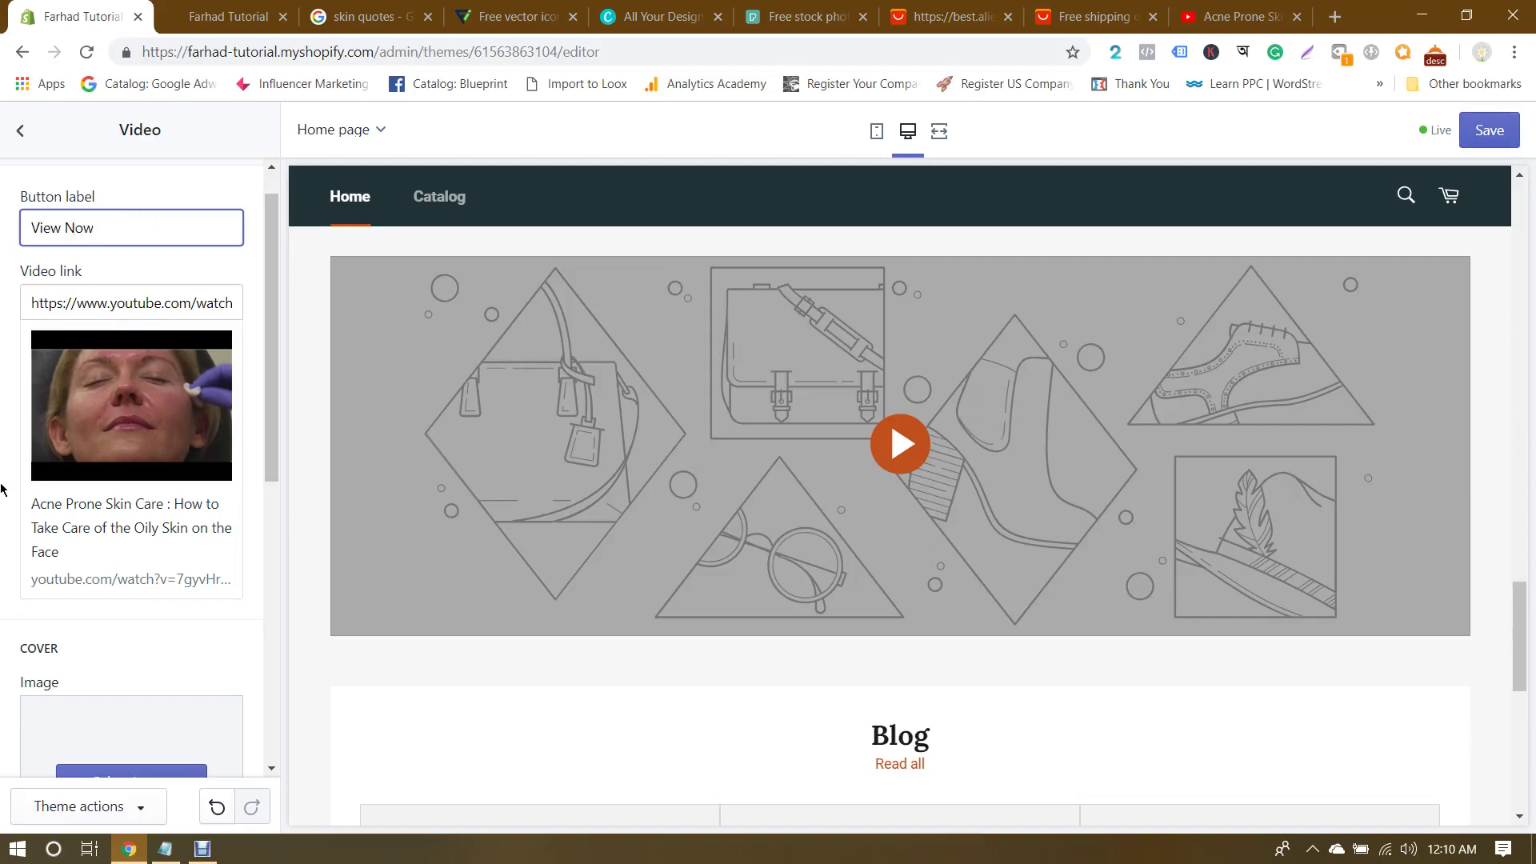
scroll(2, 489, down, 5)
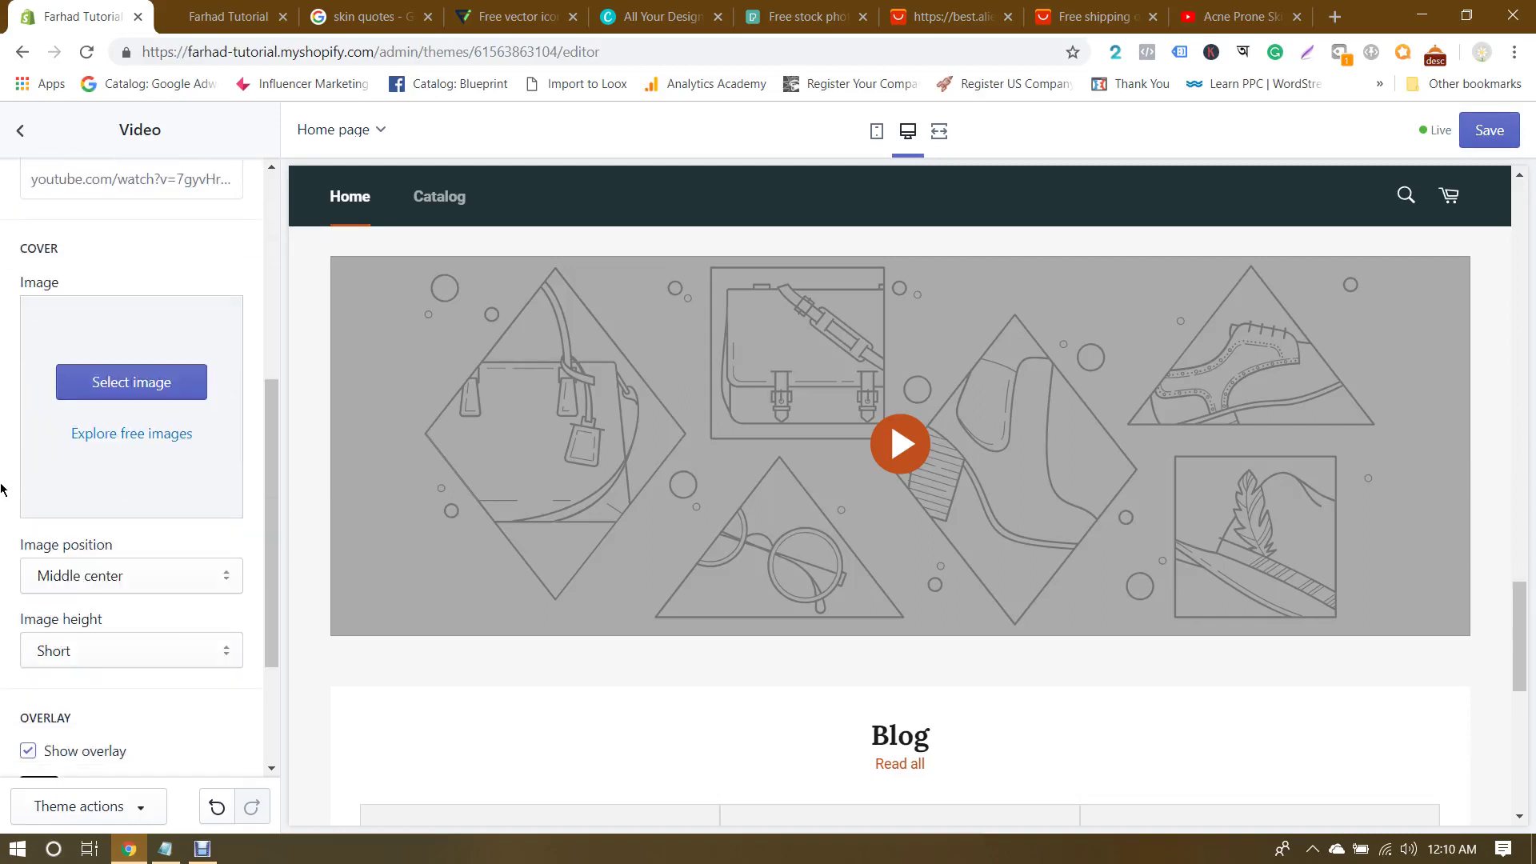
click(133, 383)
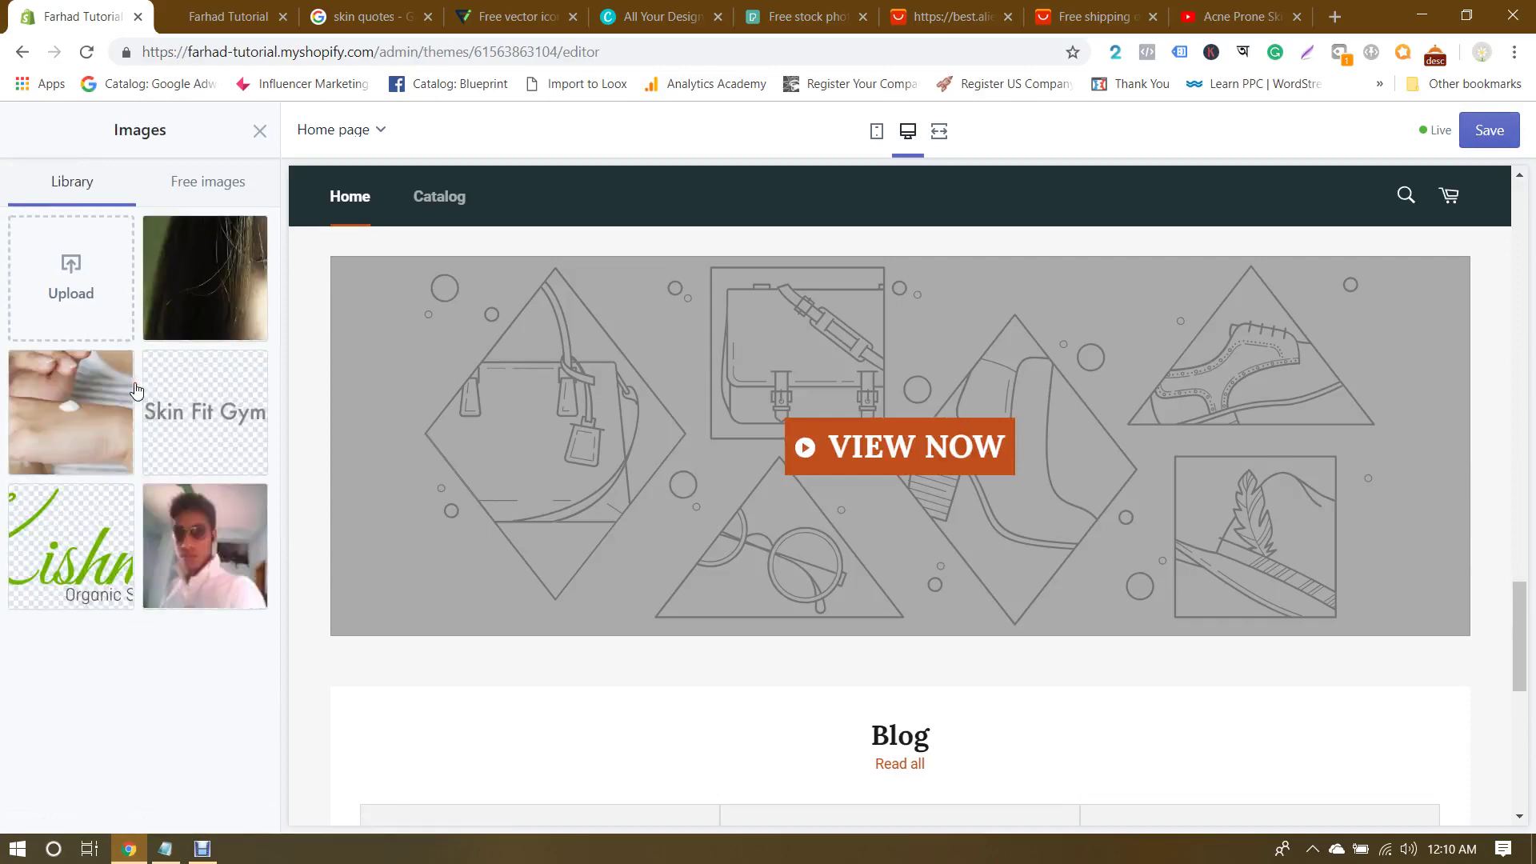
Step: Pick the free Beauty Products photo of a shop counter with lavender as the video cover
click(211, 186)
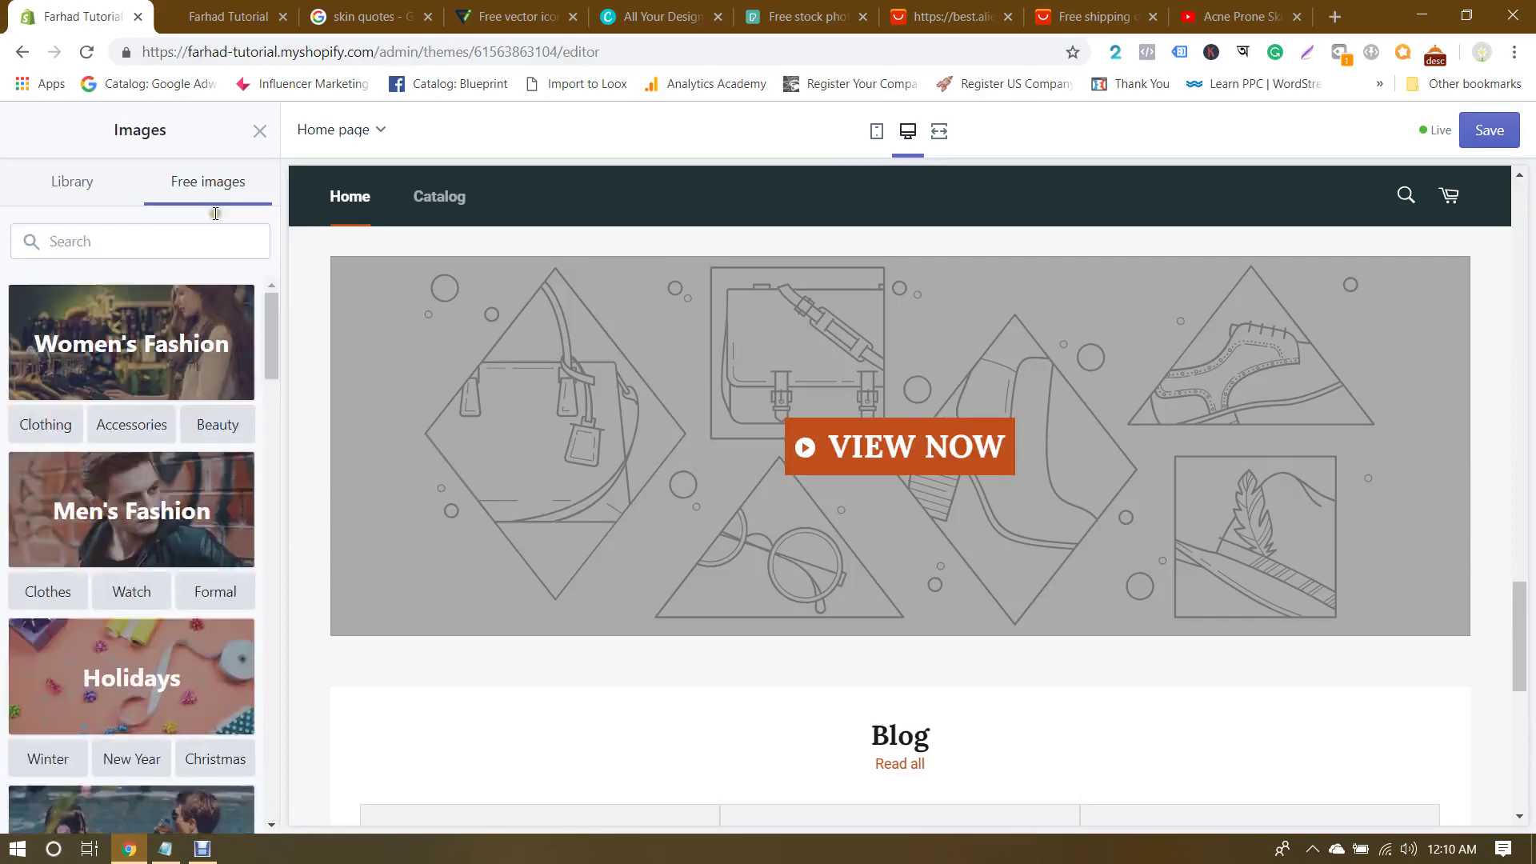
scroll(210, 328, down, 3)
scroll(210, 328, down, 15)
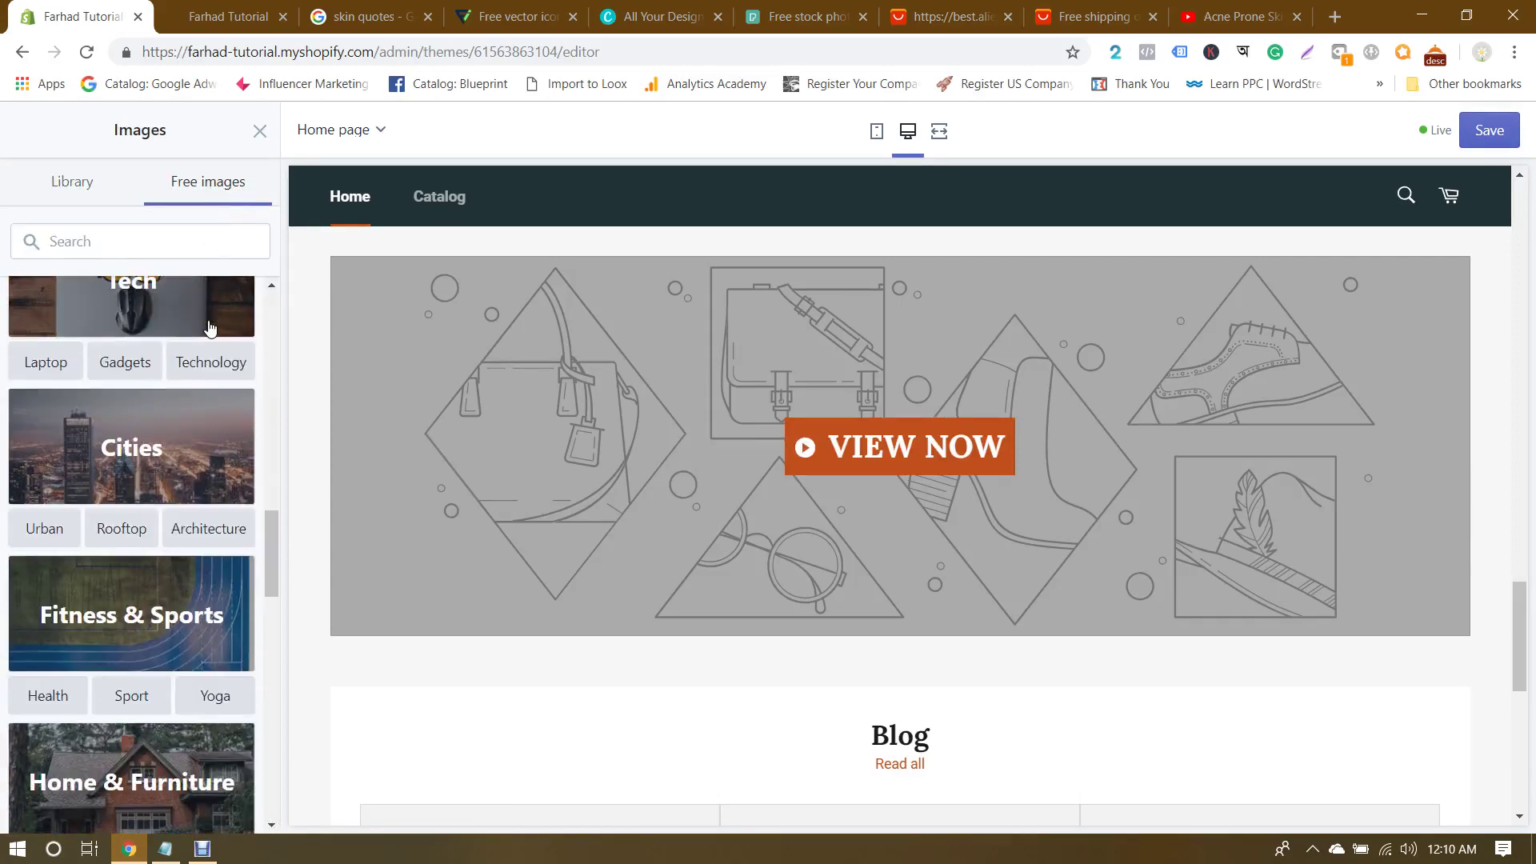
scroll(209, 327, down, 2)
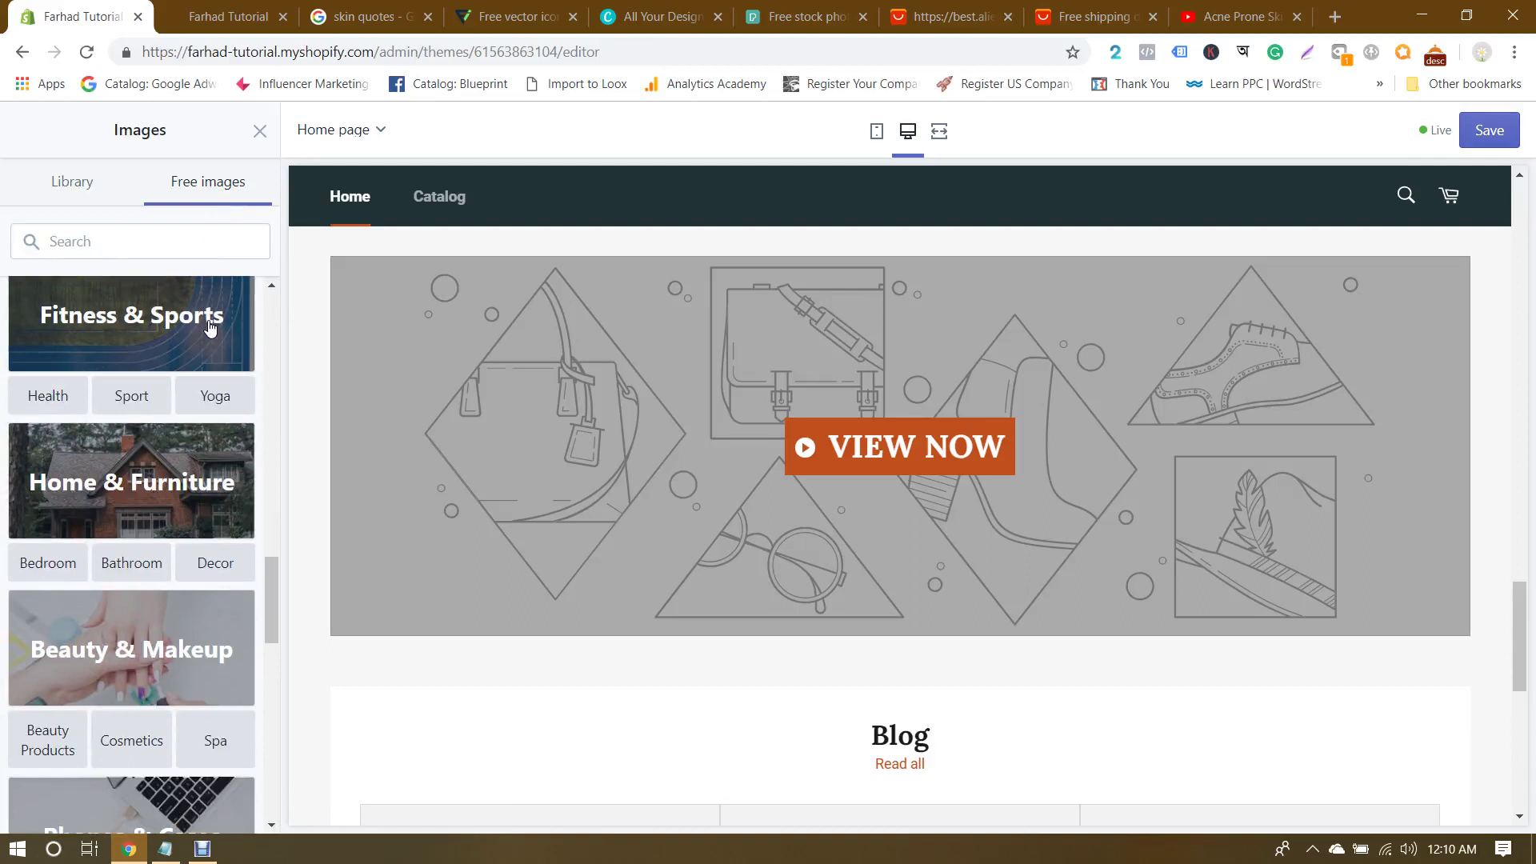
scroll(209, 328, down, 2)
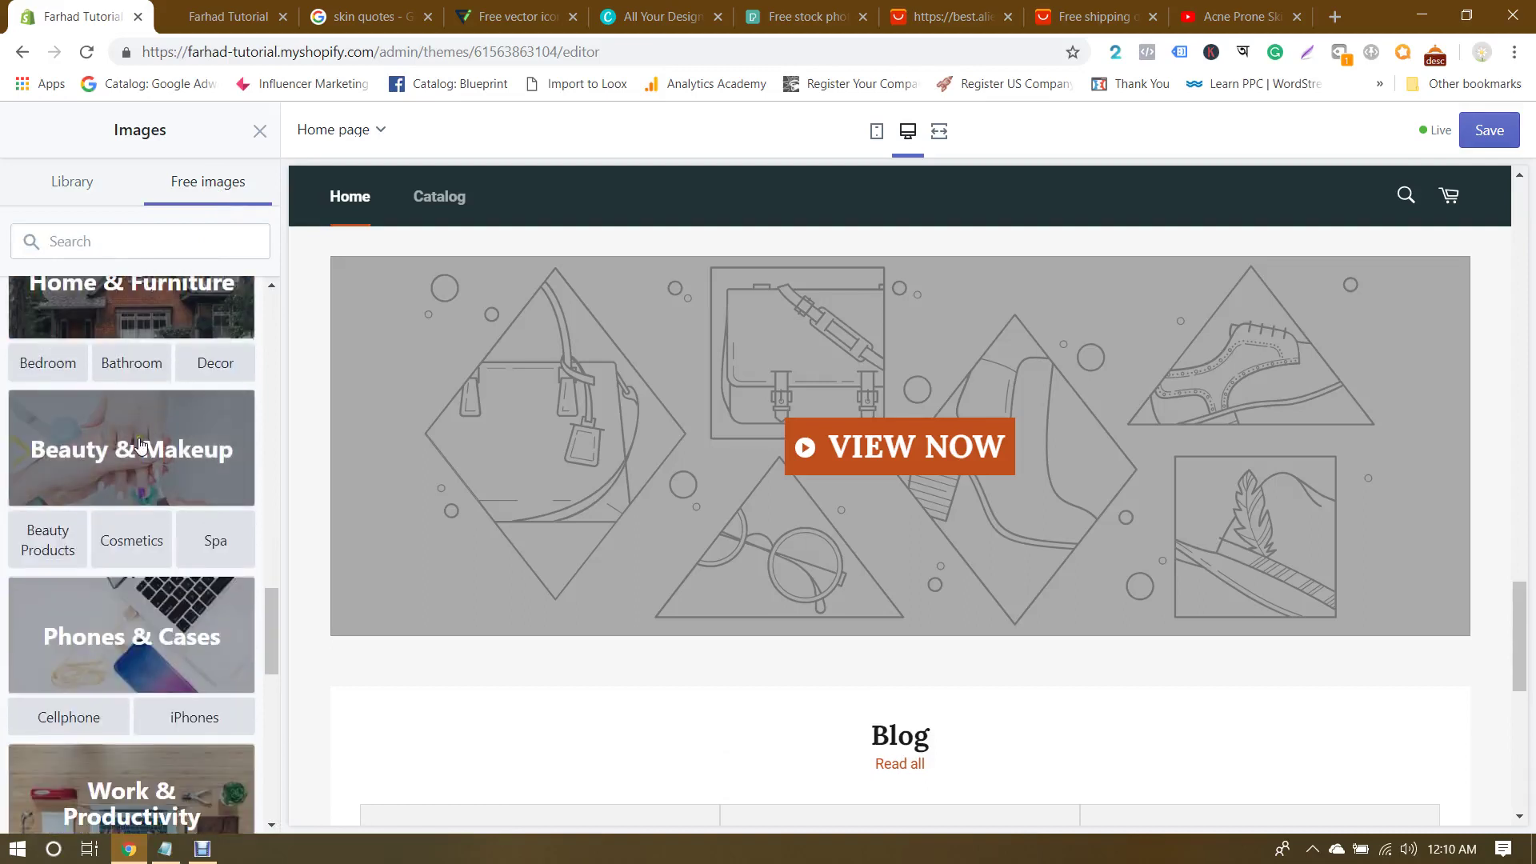
click(53, 535)
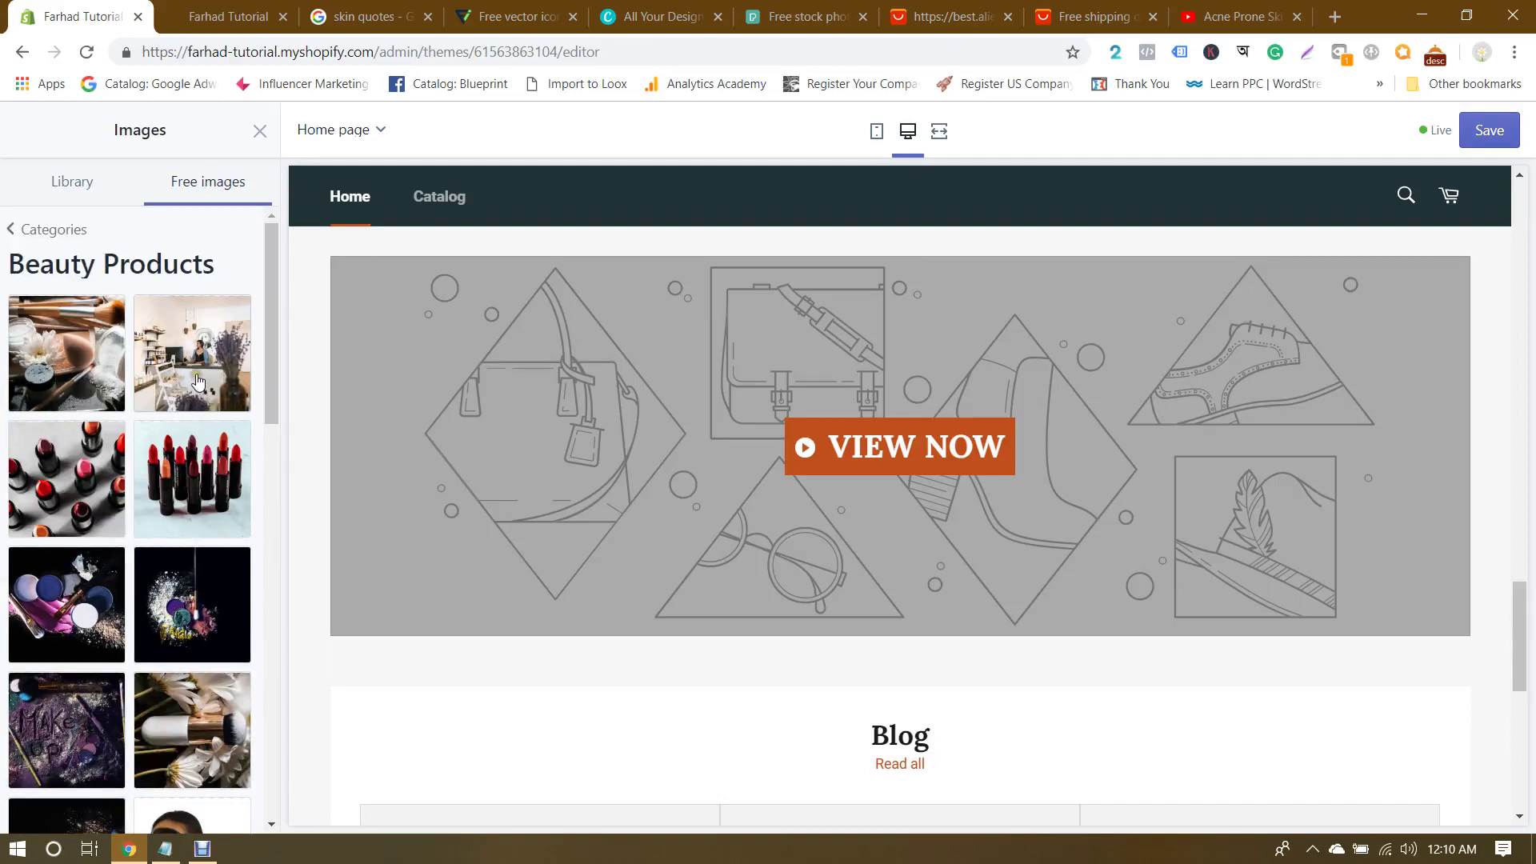
click(194, 369)
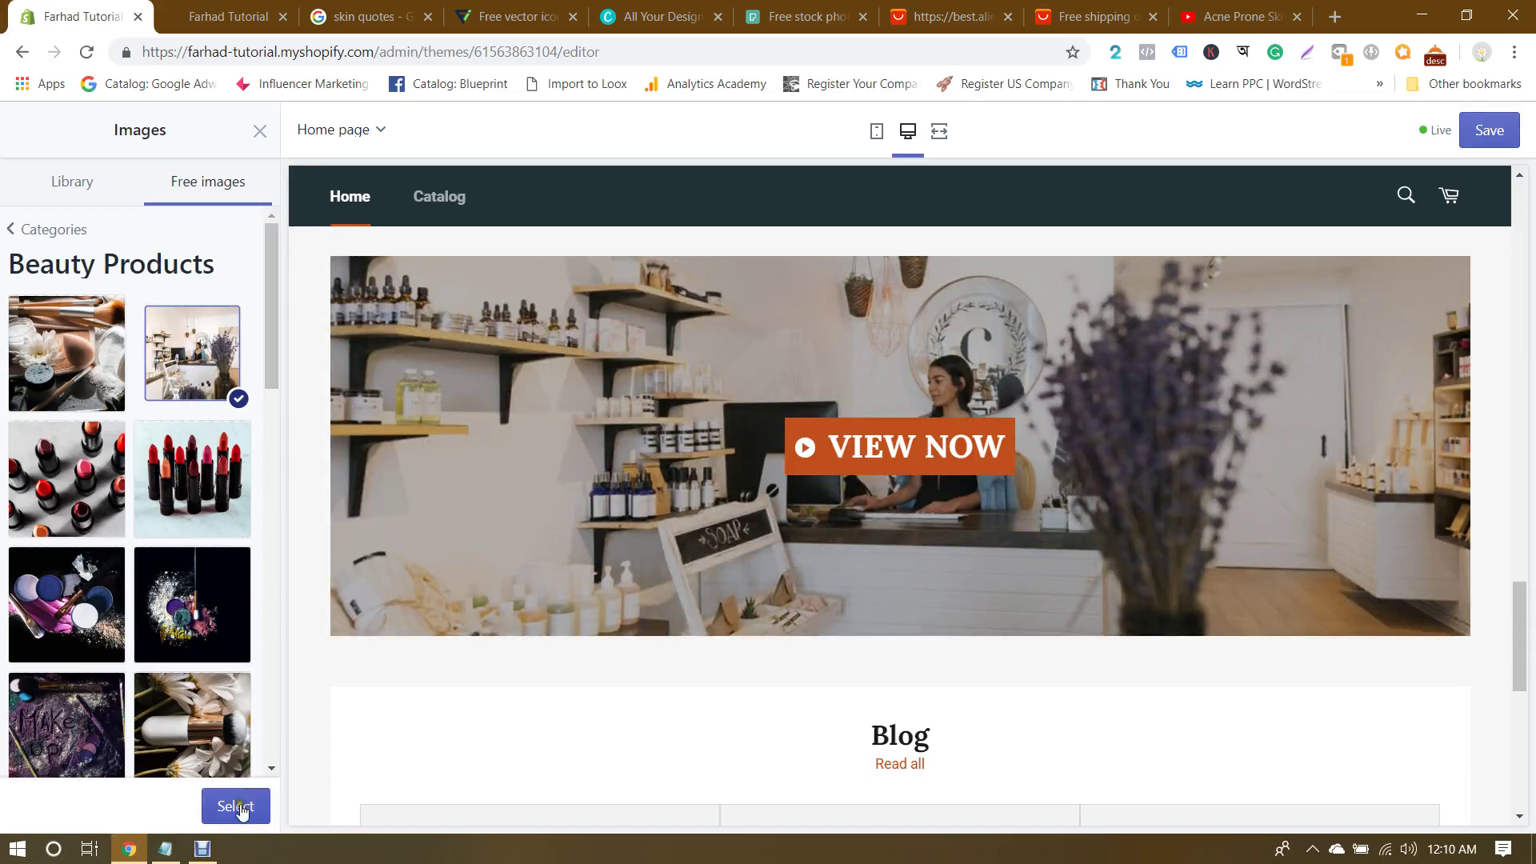
click(235, 810)
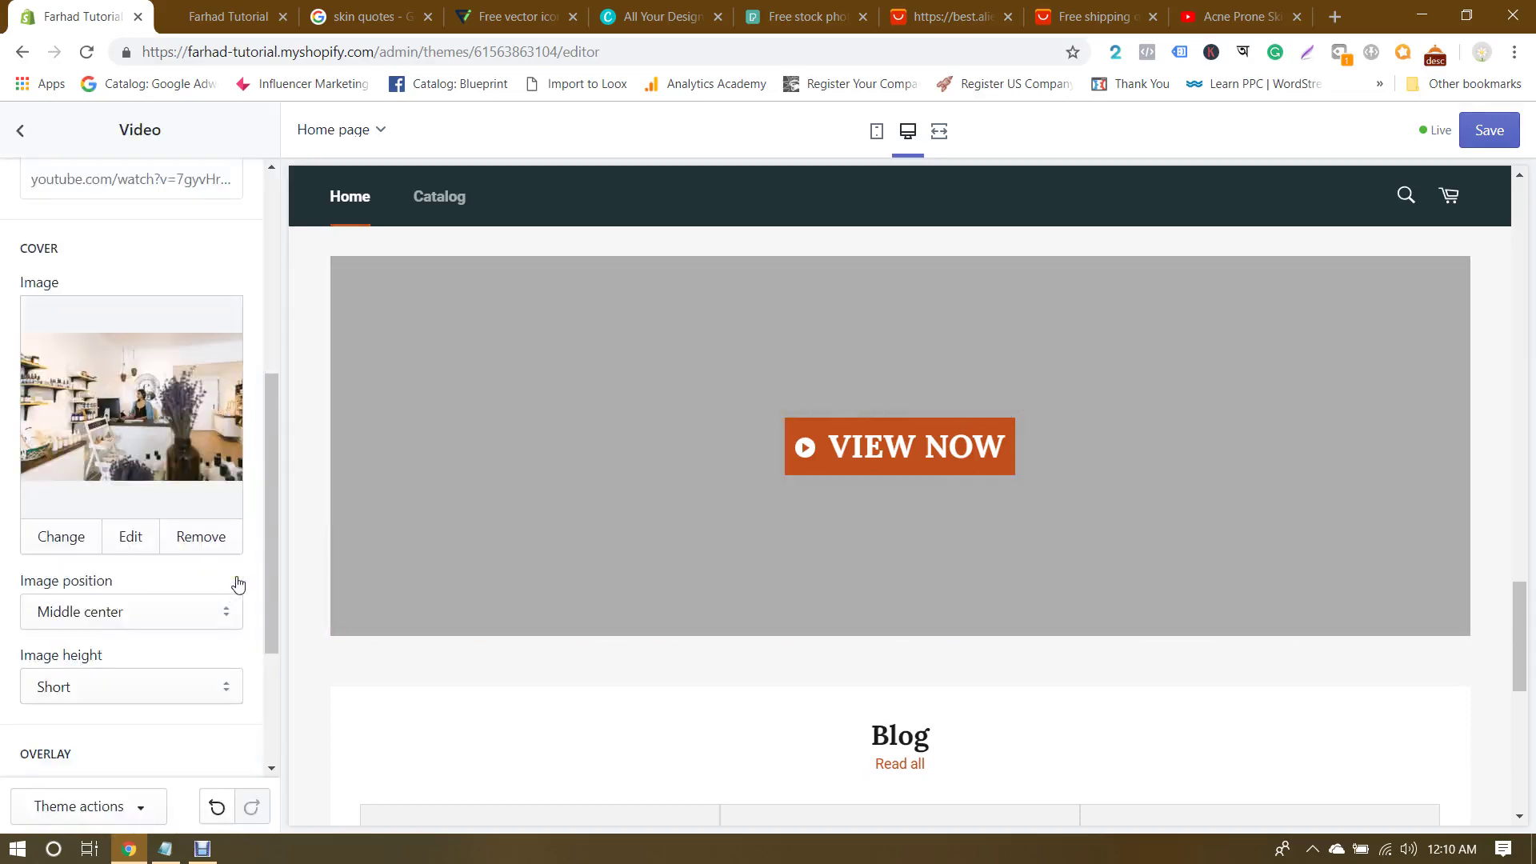
Step: Try the Top left through Middle left cover positions, then keep the image at Middle center
scroll(228, 576, down, 3)
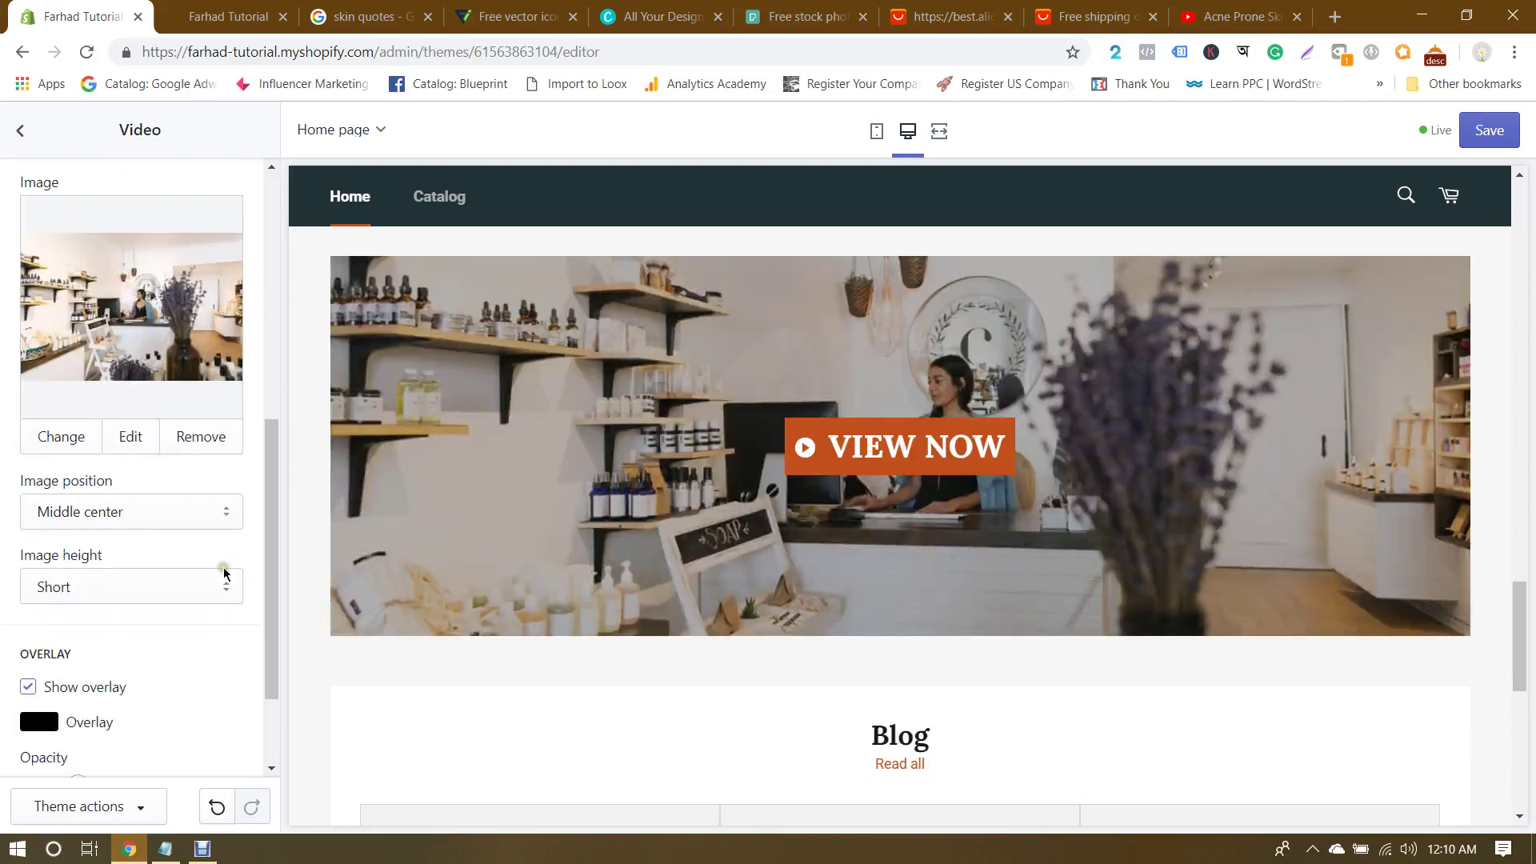
scroll(224, 573, down, 2)
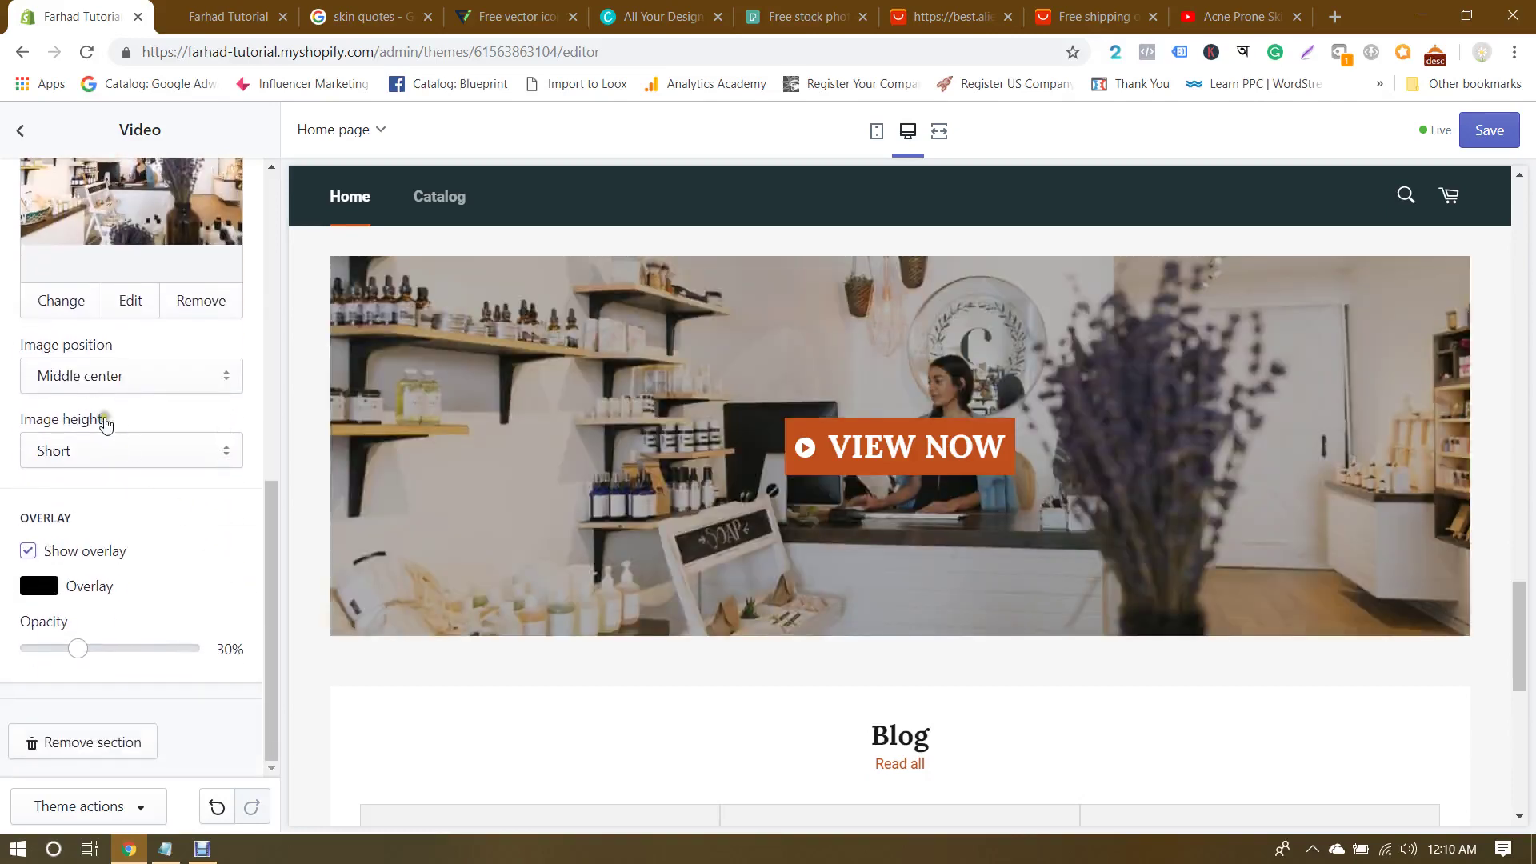
click(105, 375)
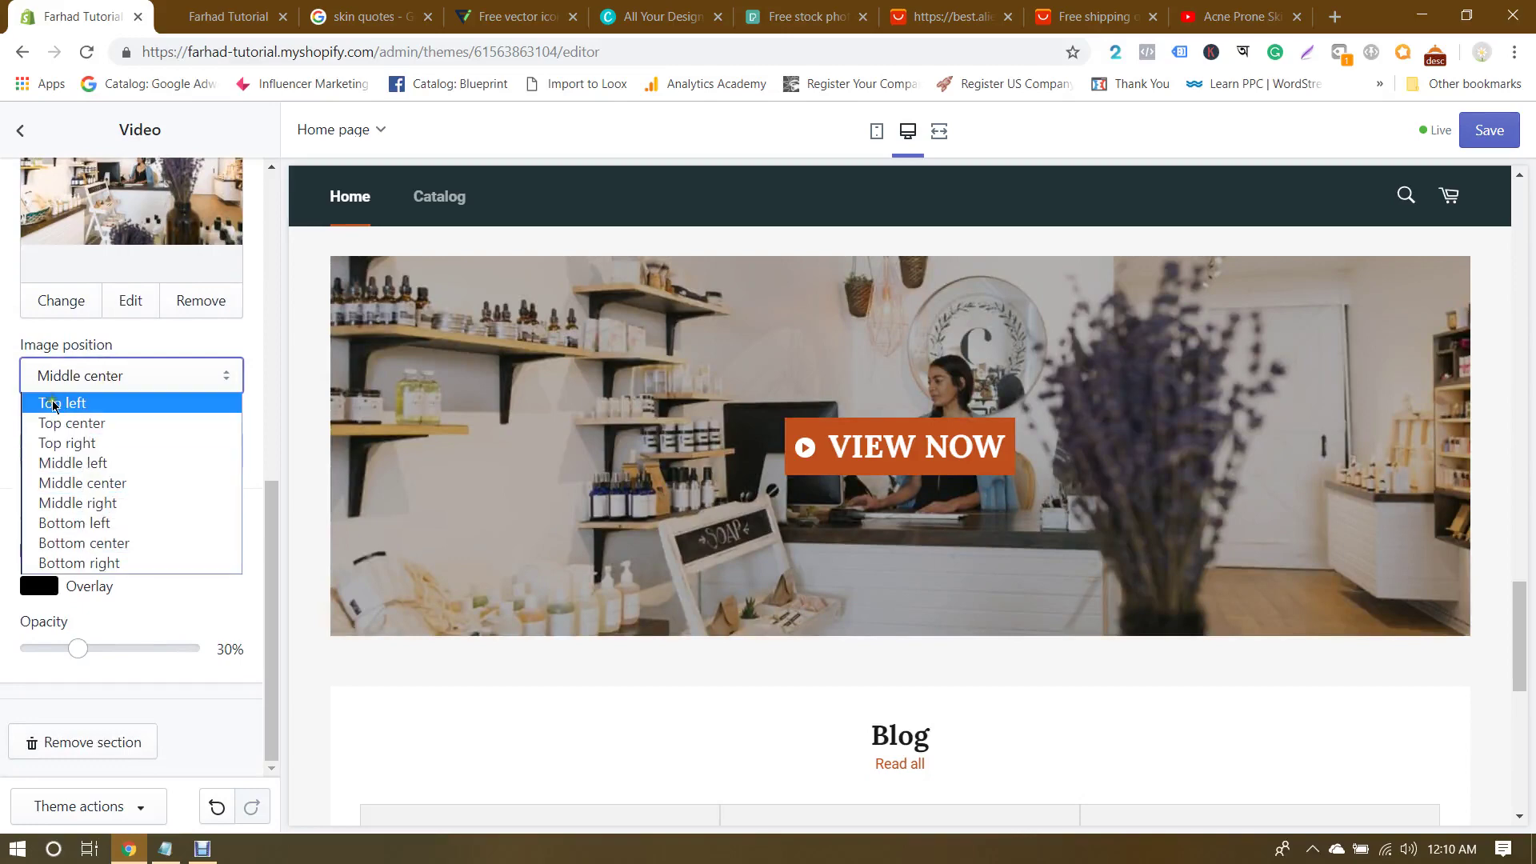
click(63, 402)
click(103, 376)
click(89, 422)
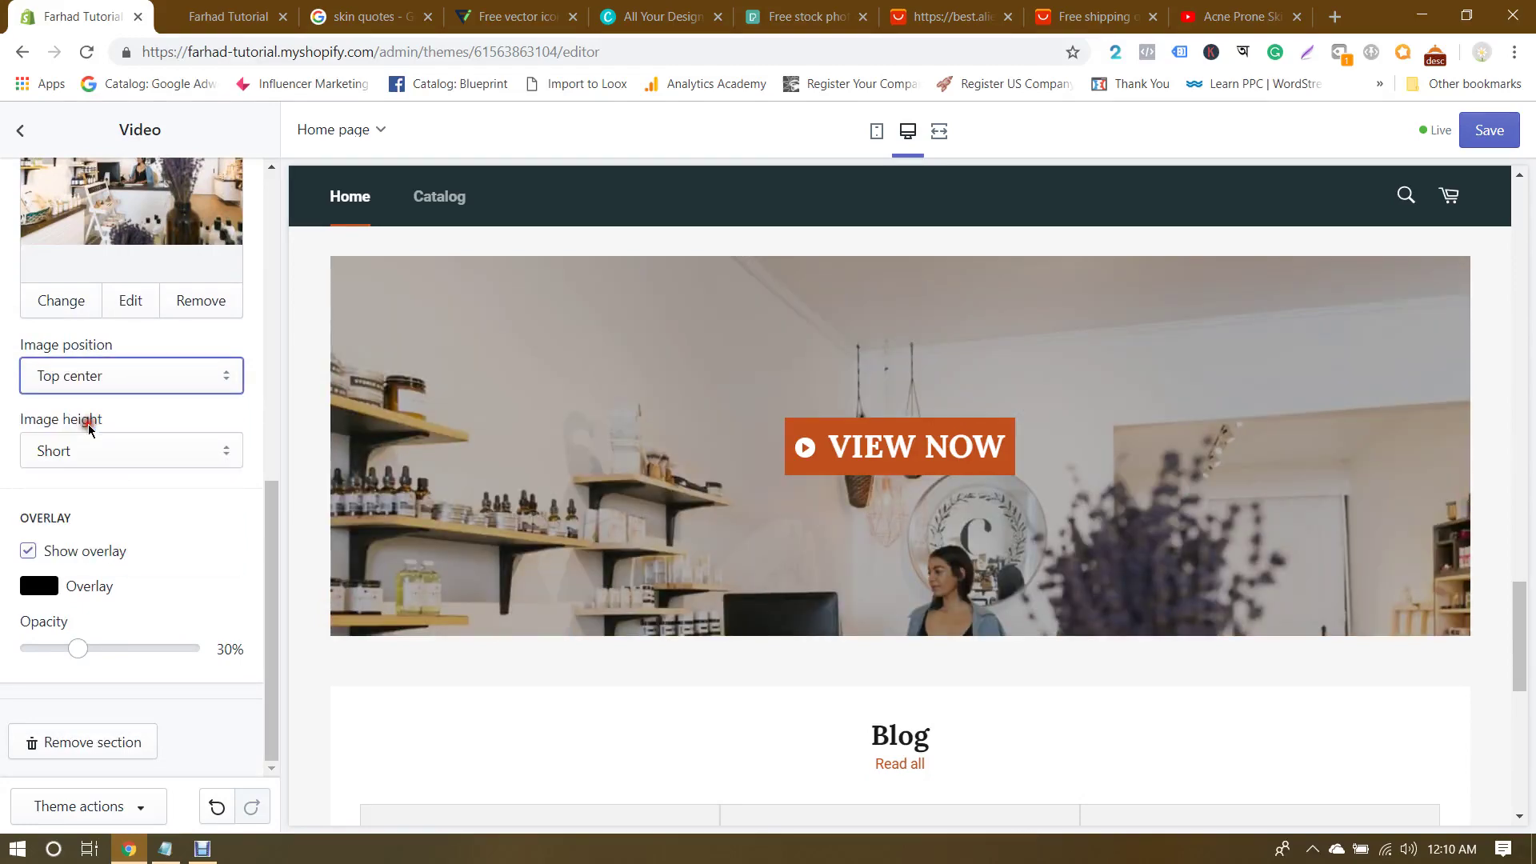
click(115, 382)
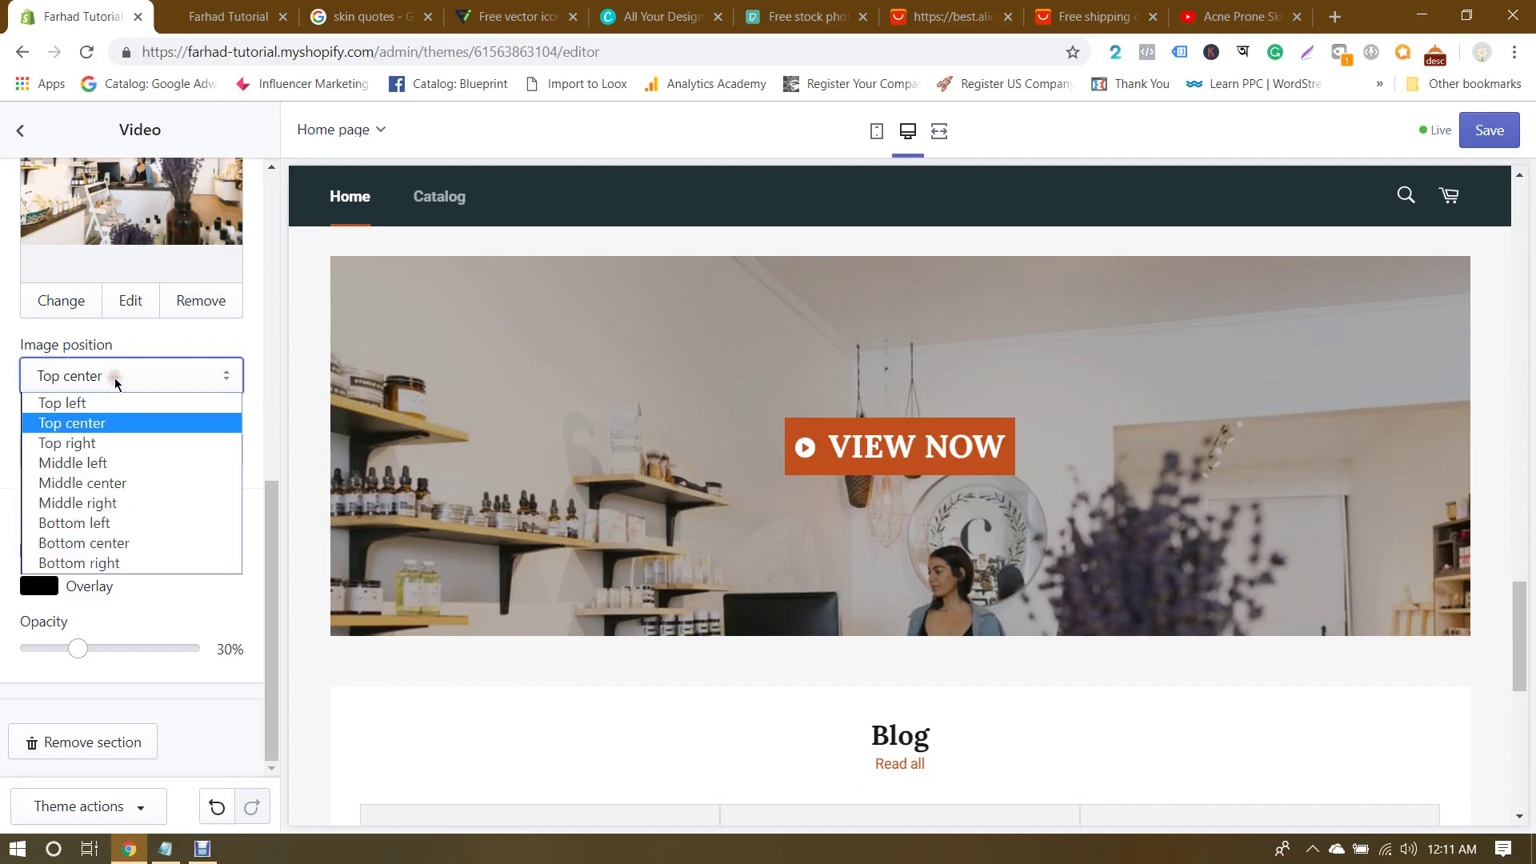
click(101, 443)
click(121, 384)
click(88, 462)
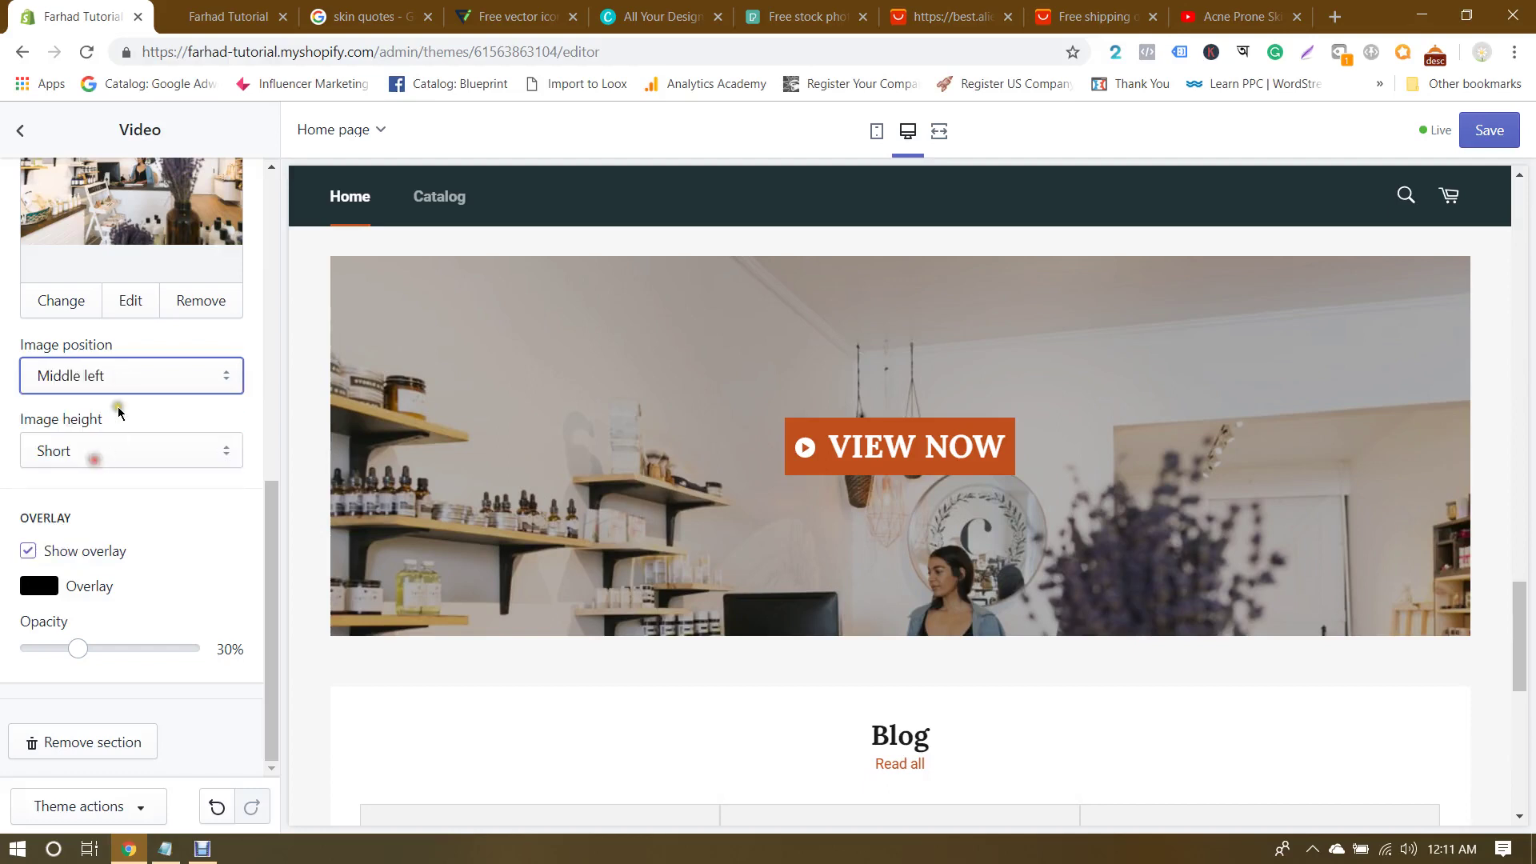
click(136, 376)
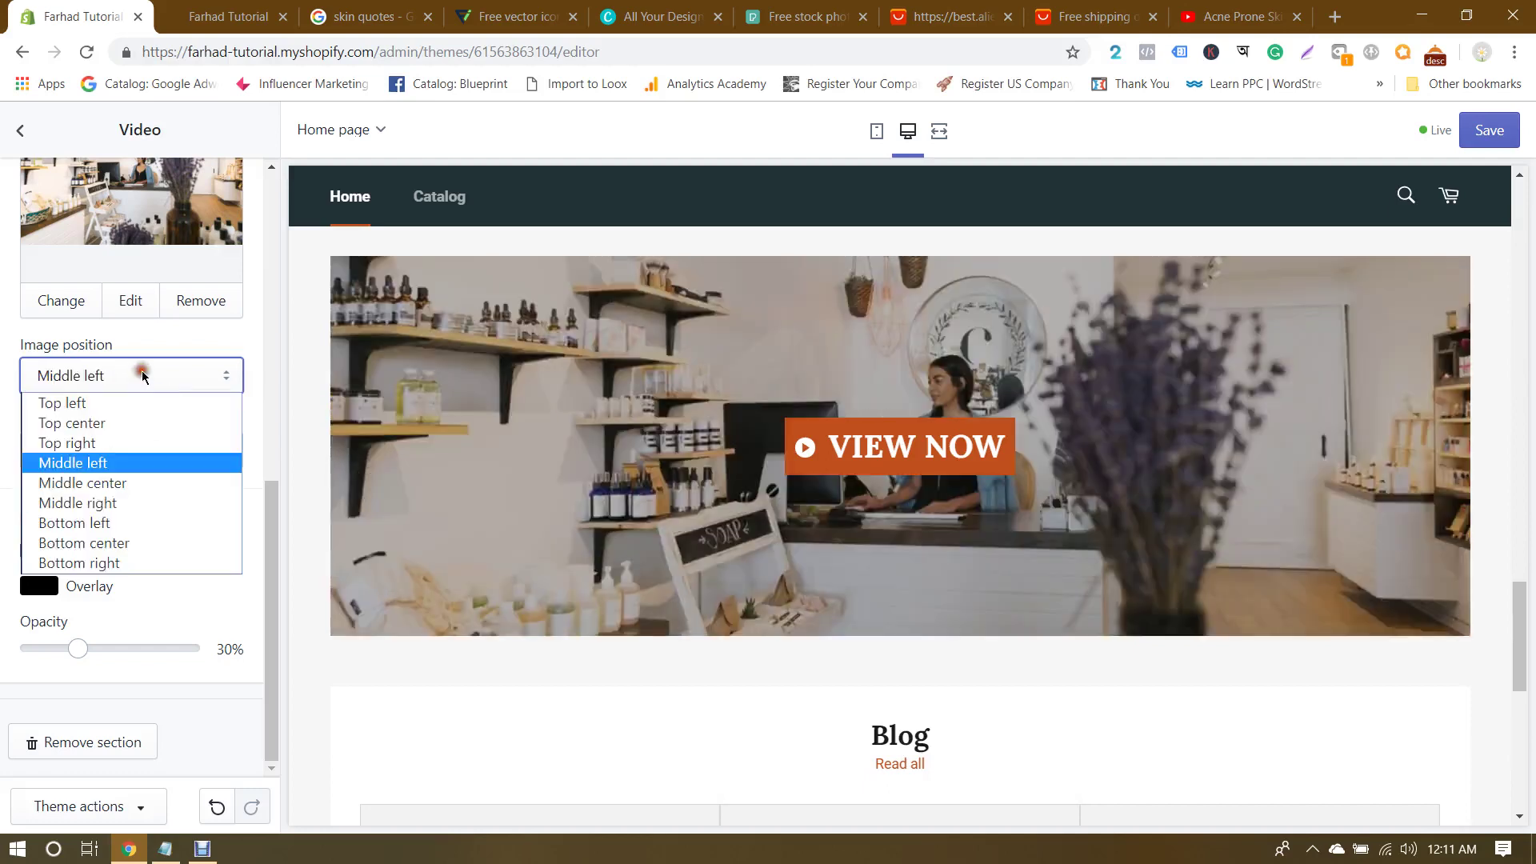
click(102, 483)
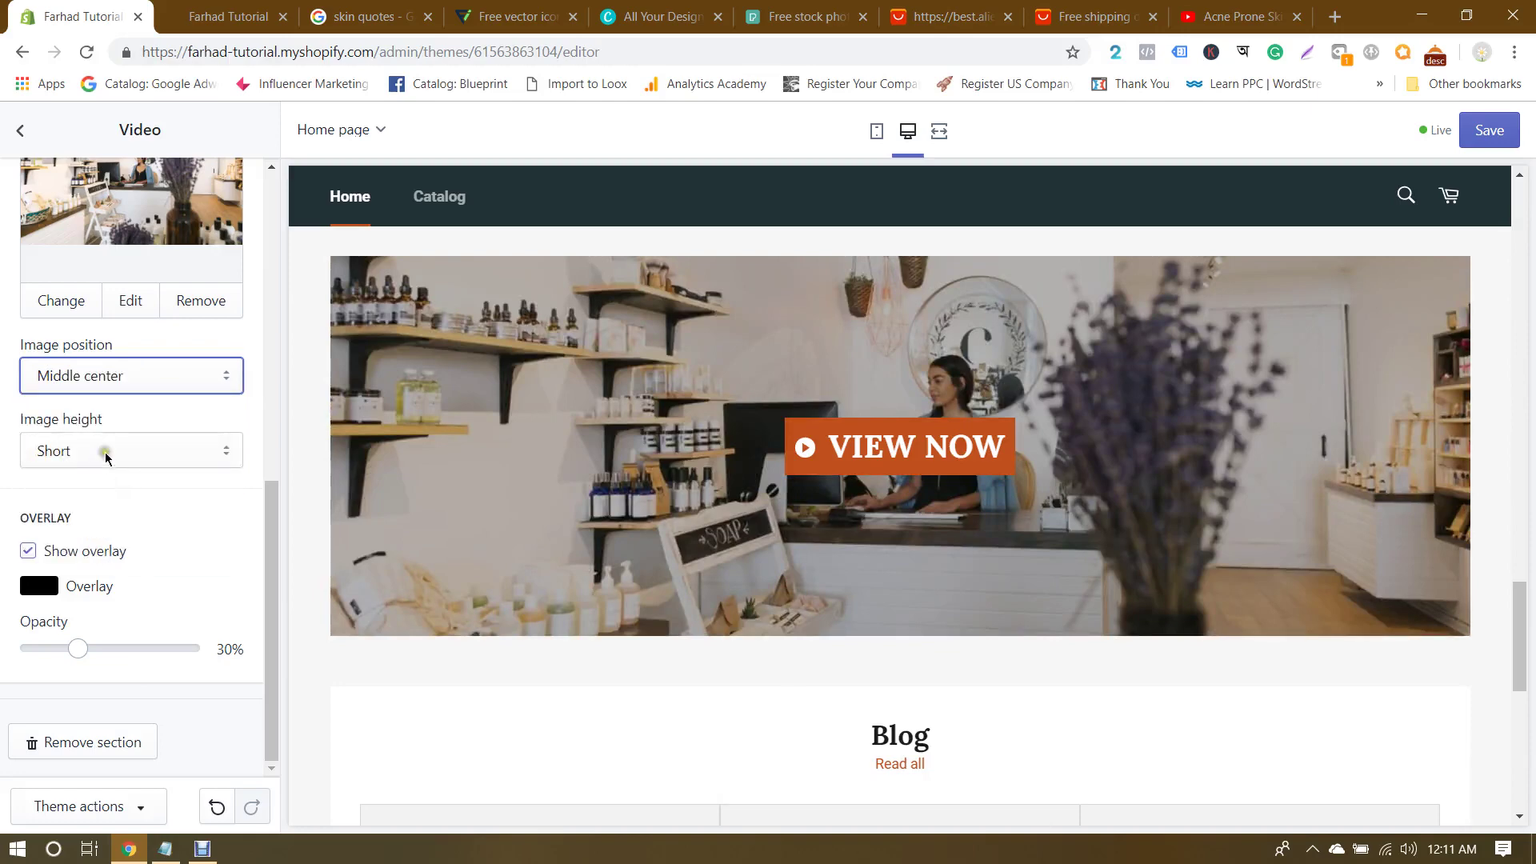
click(151, 376)
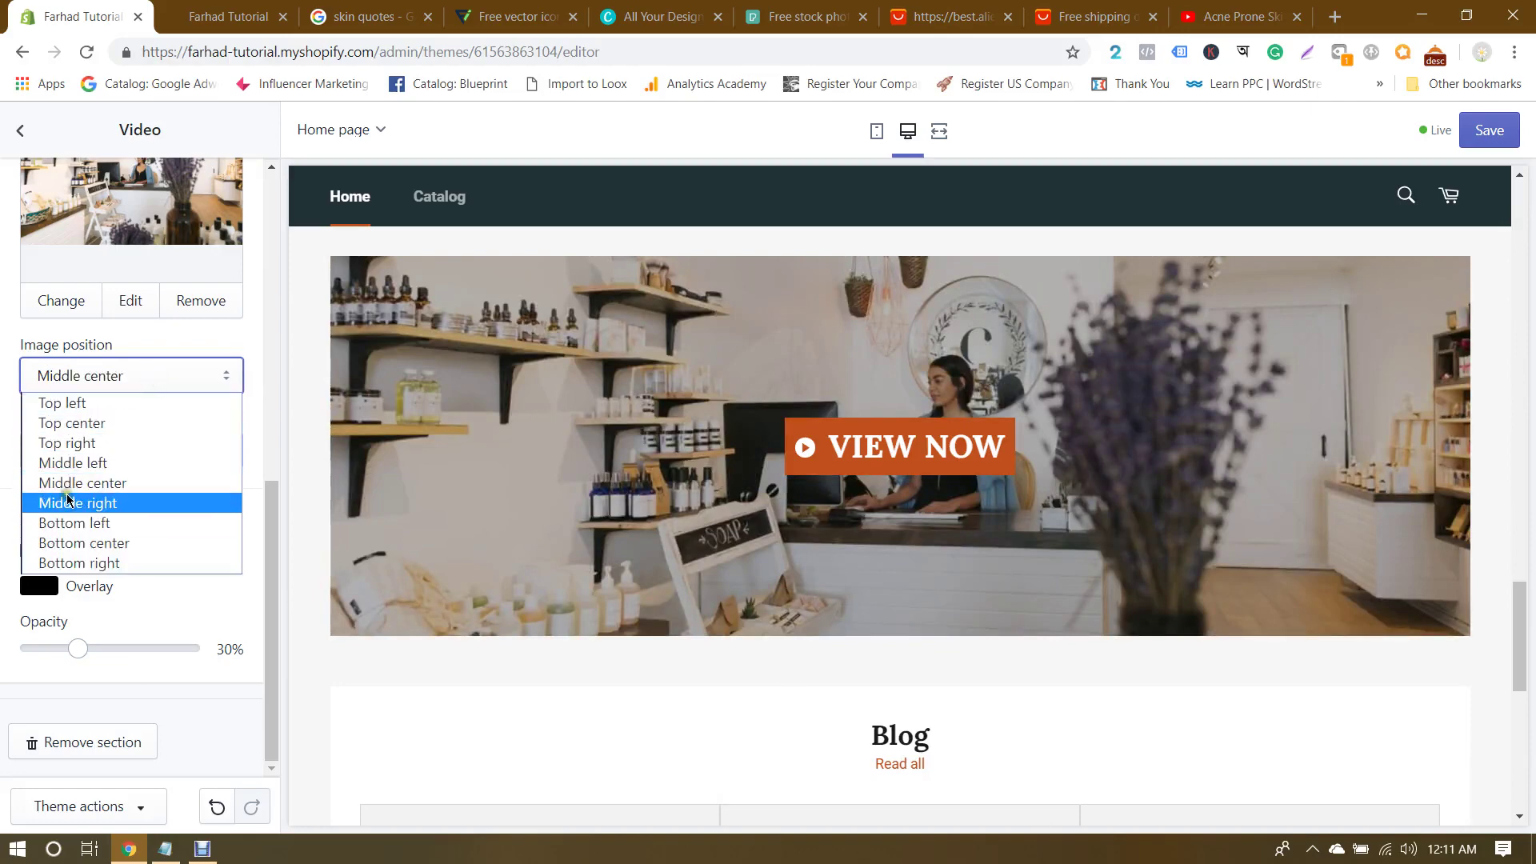
click(95, 483)
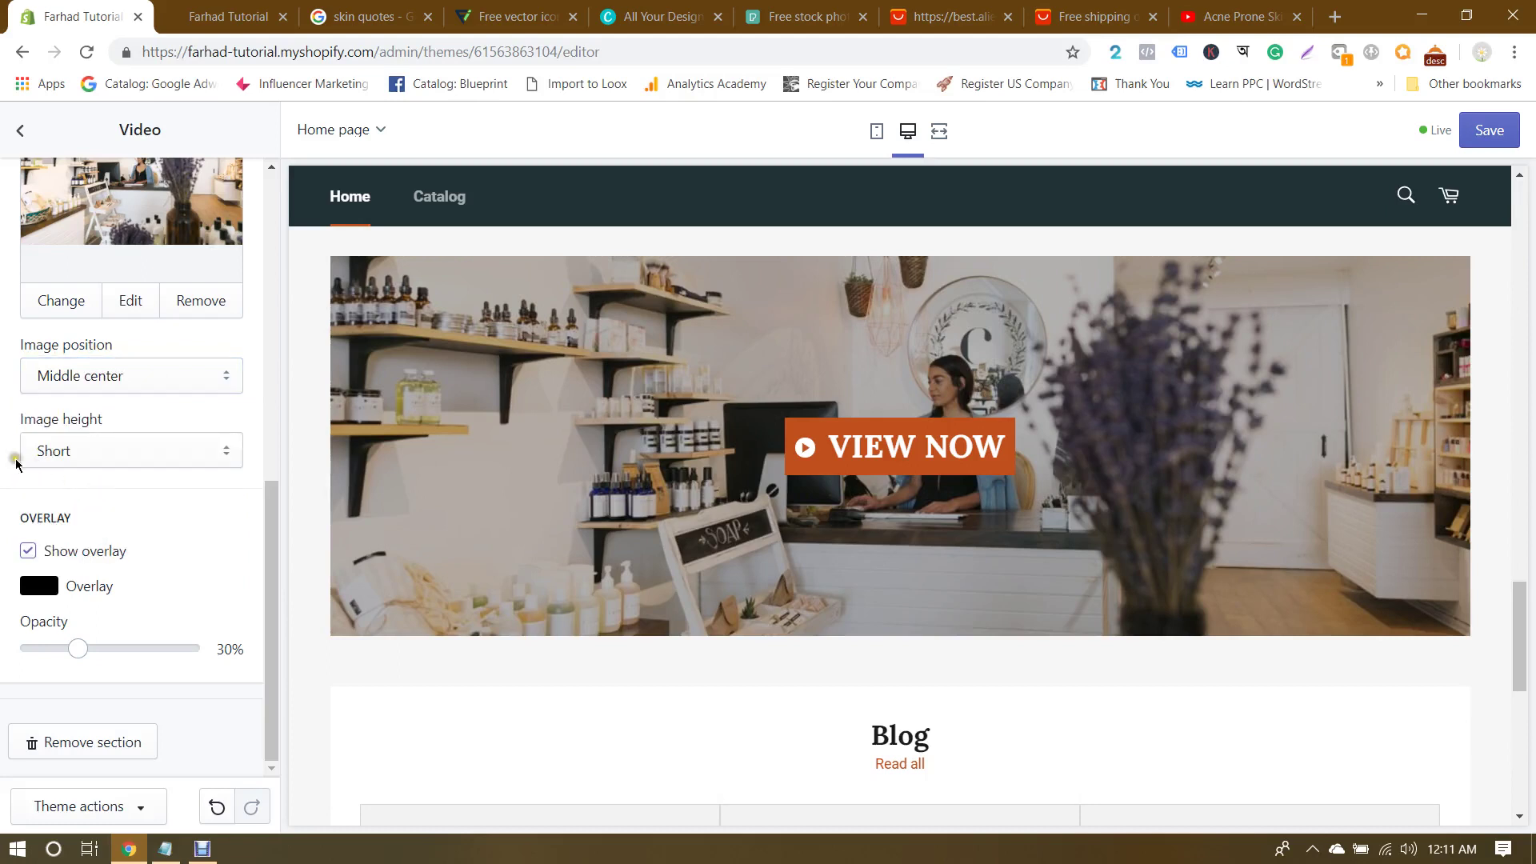
Step: Set the cover image height to Tall after briefly comparing it with Short
click(96, 450)
click(98, 500)
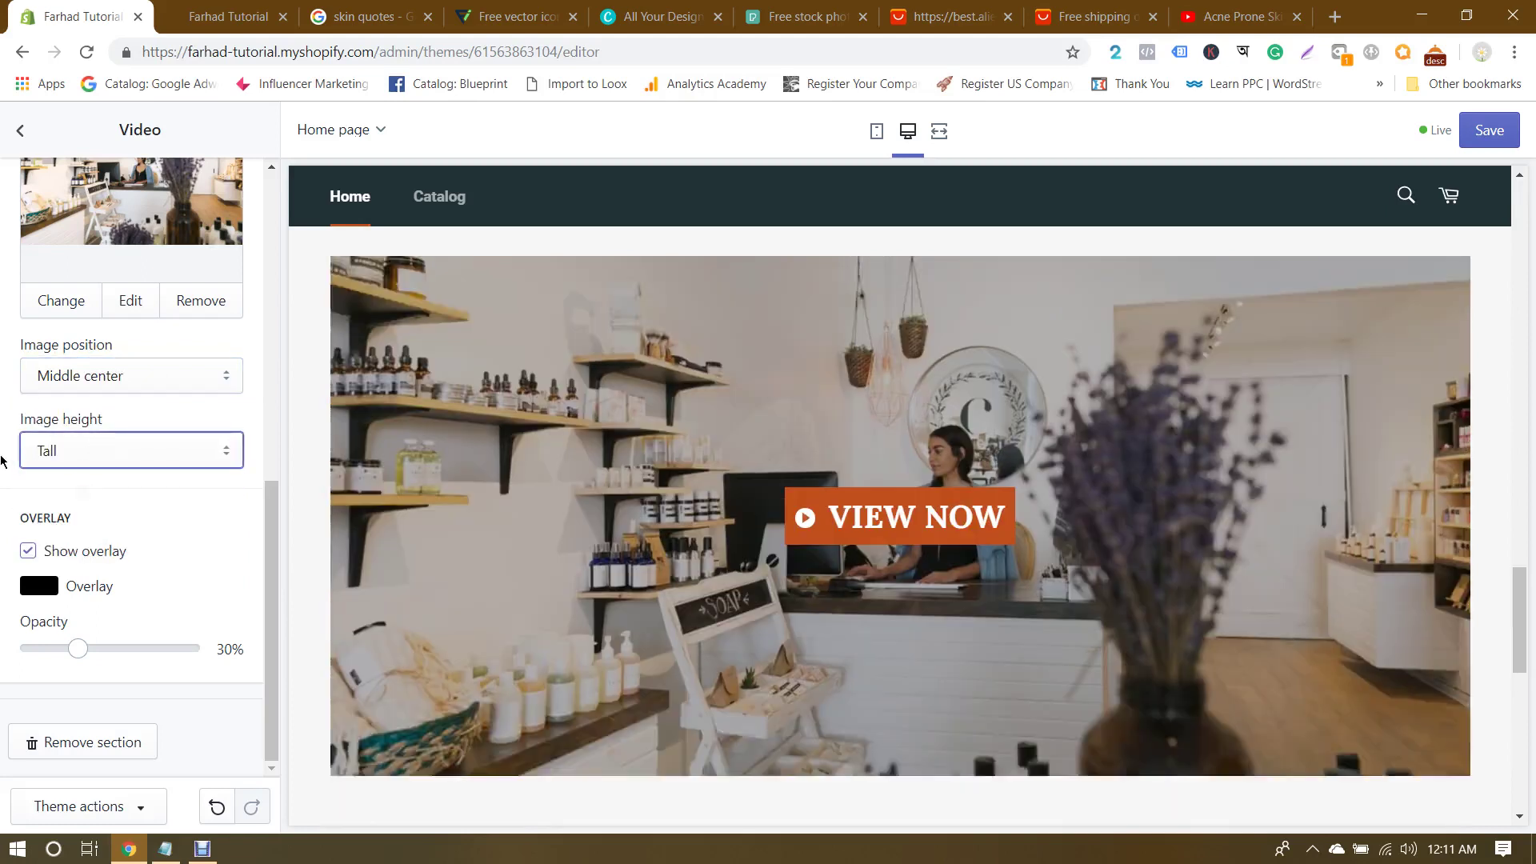
click(126, 448)
click(99, 475)
click(96, 449)
click(76, 502)
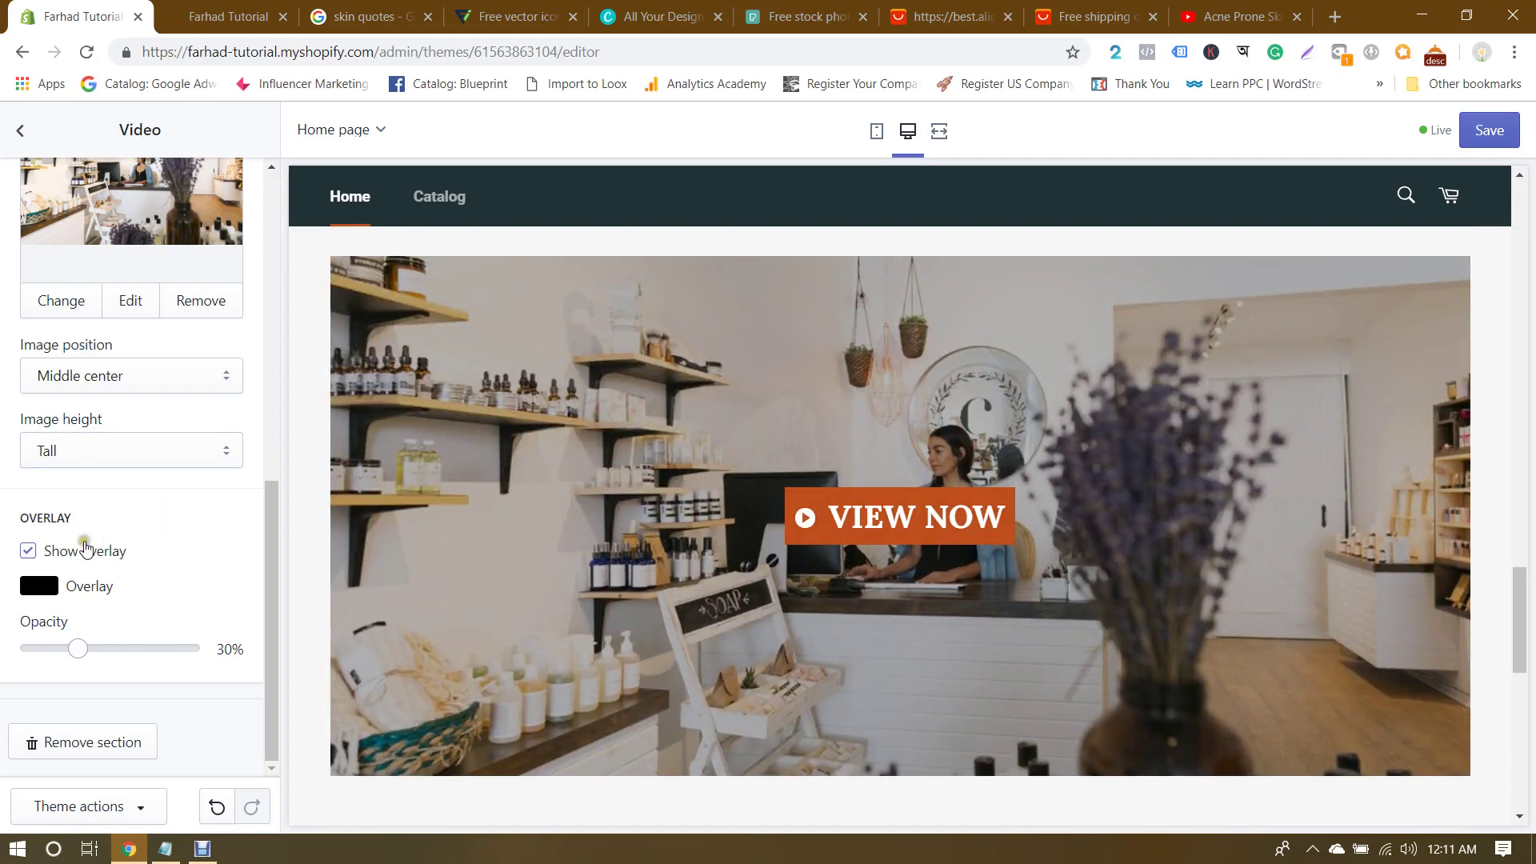
Step: Turn off the cover's dark overlay, leaving the overlay opacity at 35%
click(28, 552)
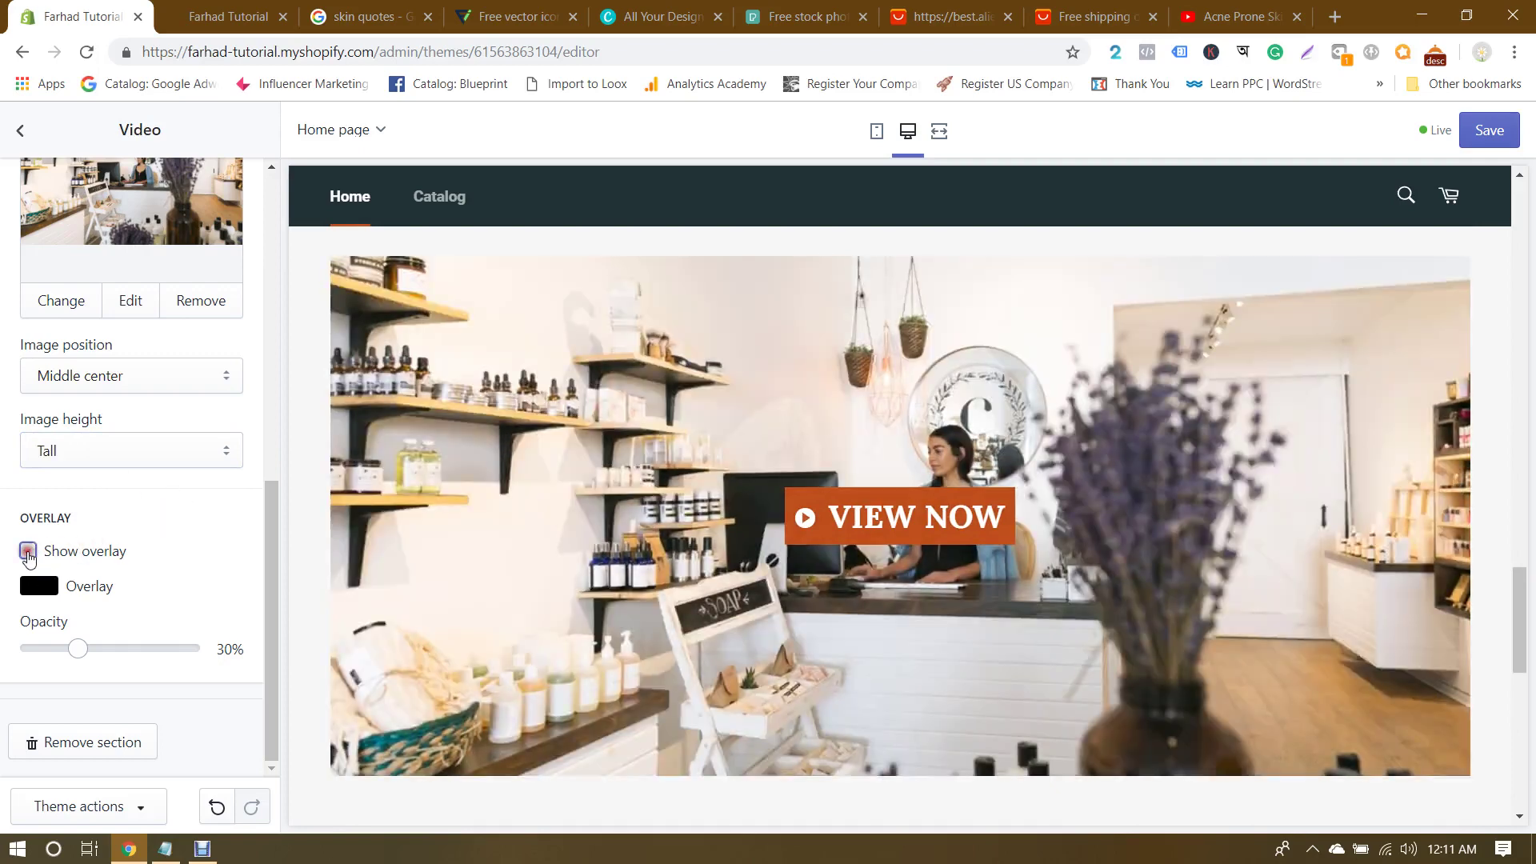
click(28, 552)
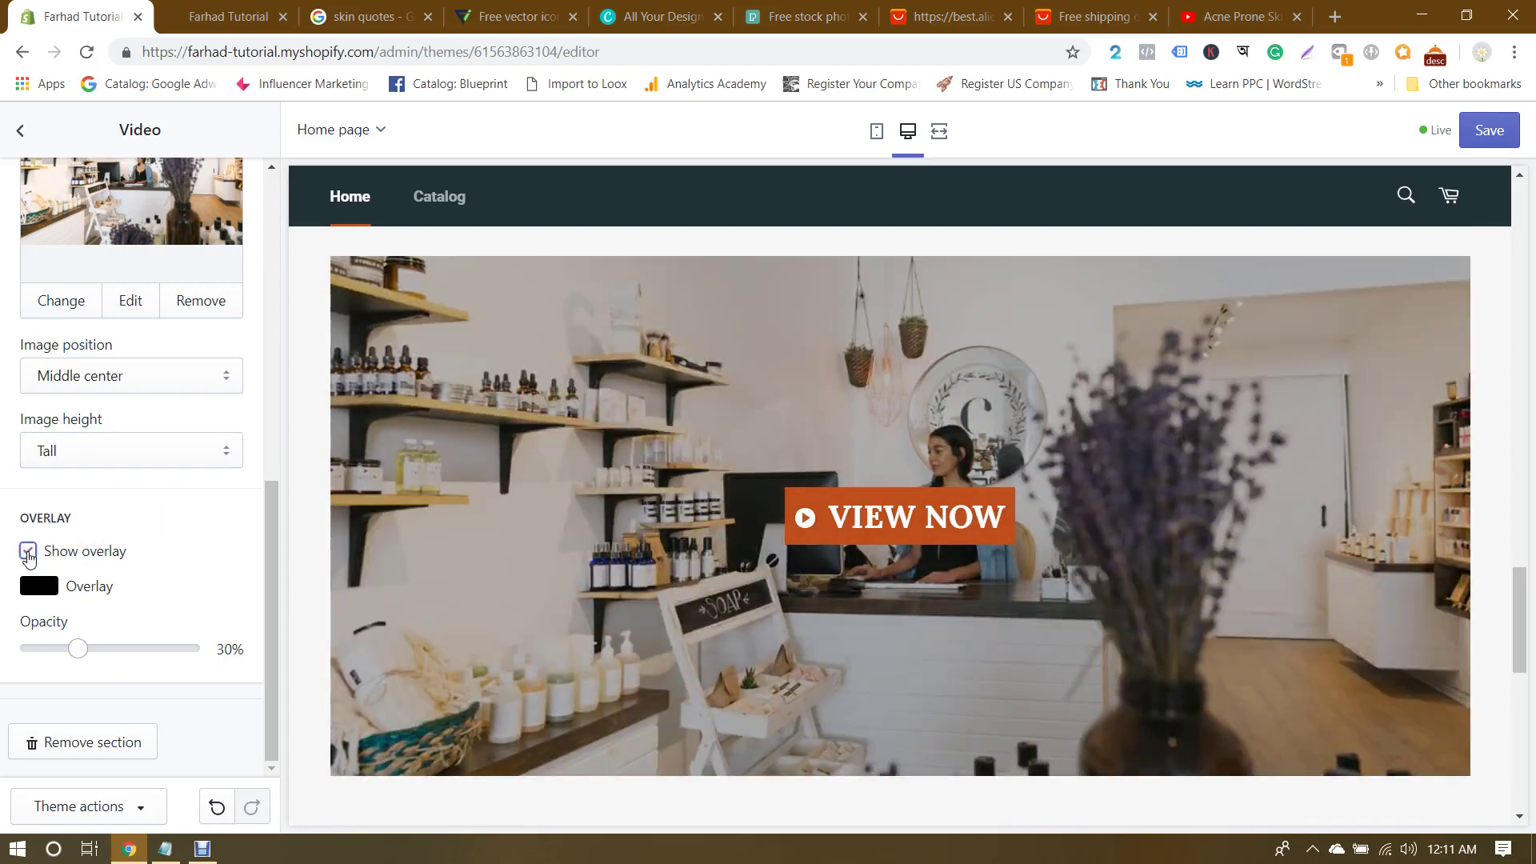
click(28, 552)
mouse_move(78, 646)
mouse_down()
mouse_move(134, 648)
mouse_move(101, 657)
mouse_up()
click(26, 552)
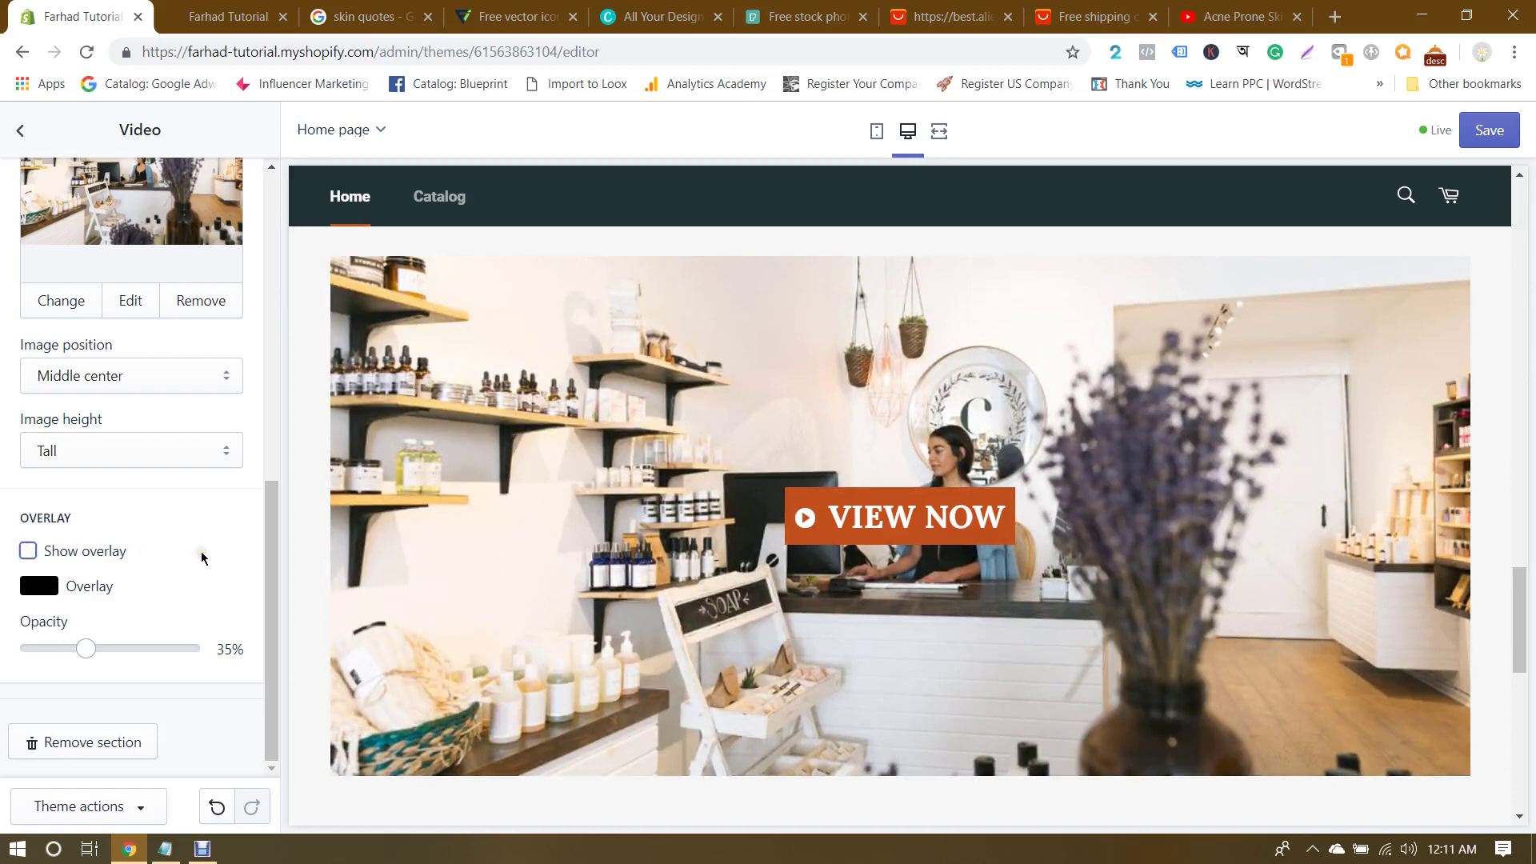
scroll(202, 557, up, 10)
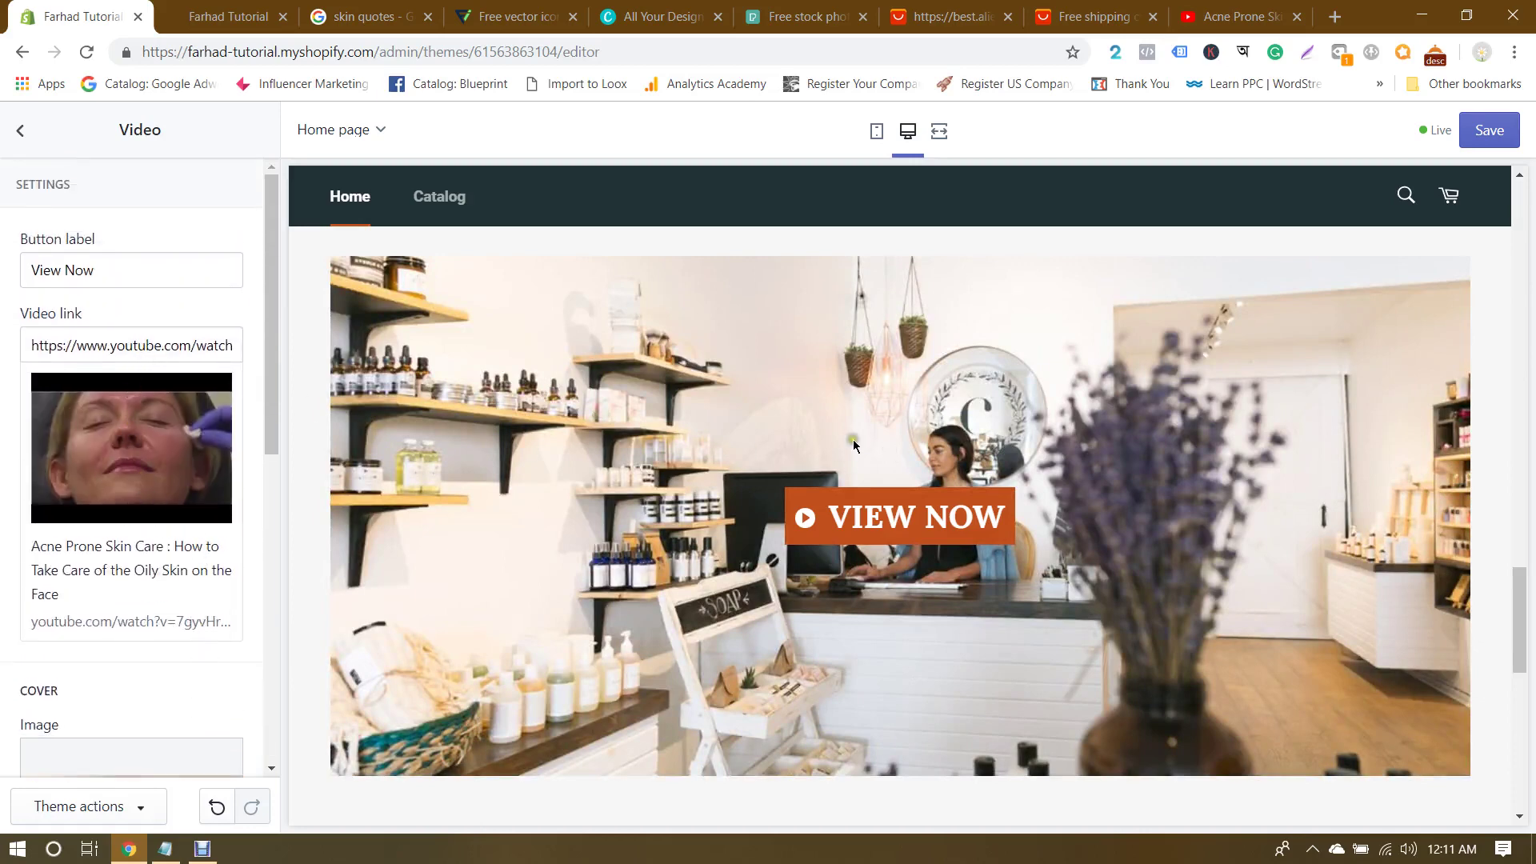
Step: Change the video button label from View to Watch Now, save the theme, and return to Sections
click(60, 270)
double_click(60, 271)
text(Watch)
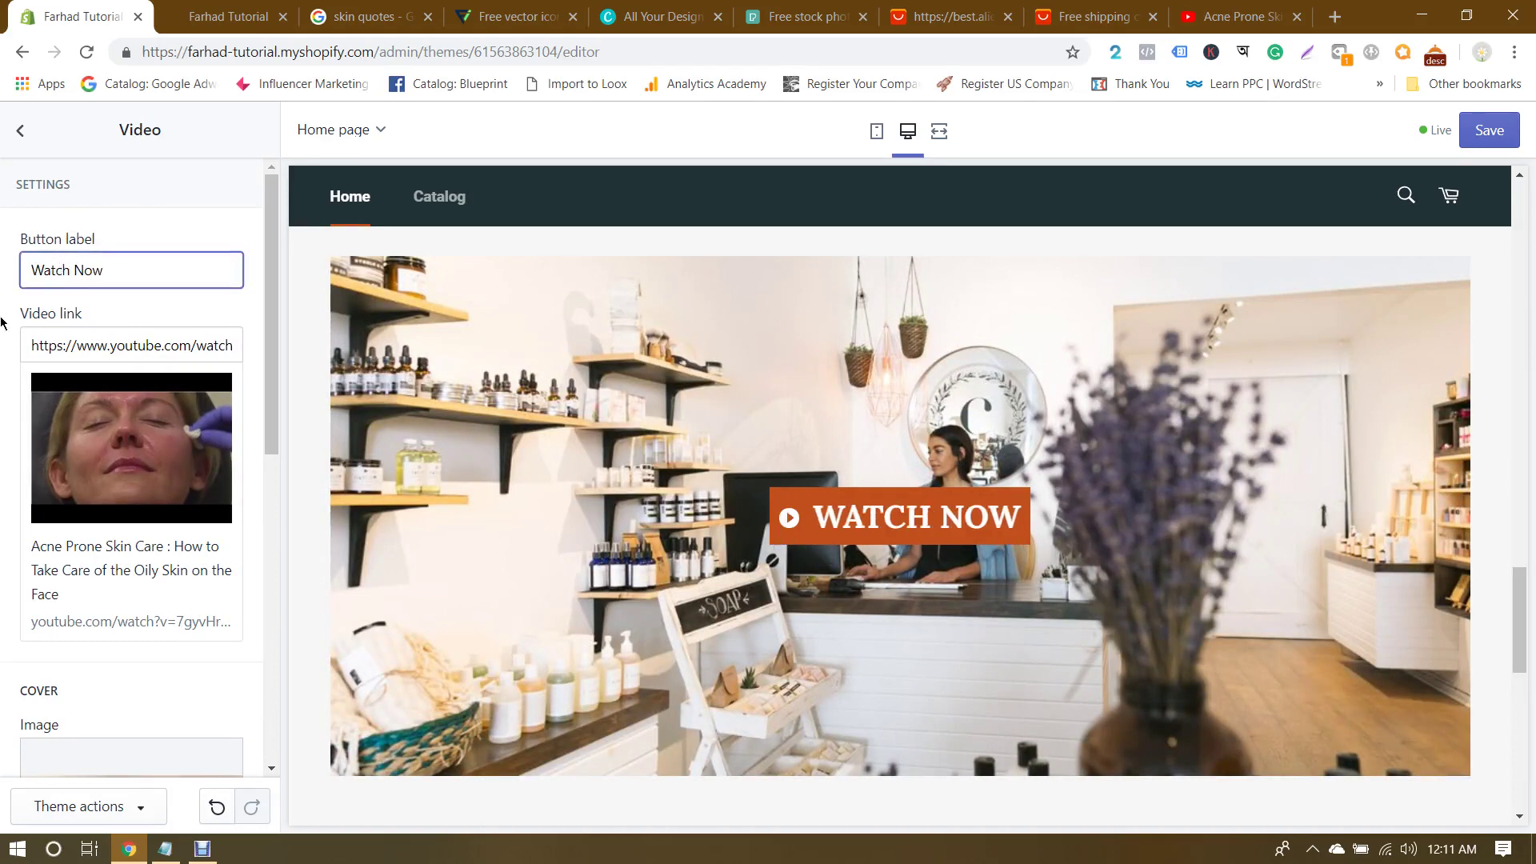
click(1480, 130)
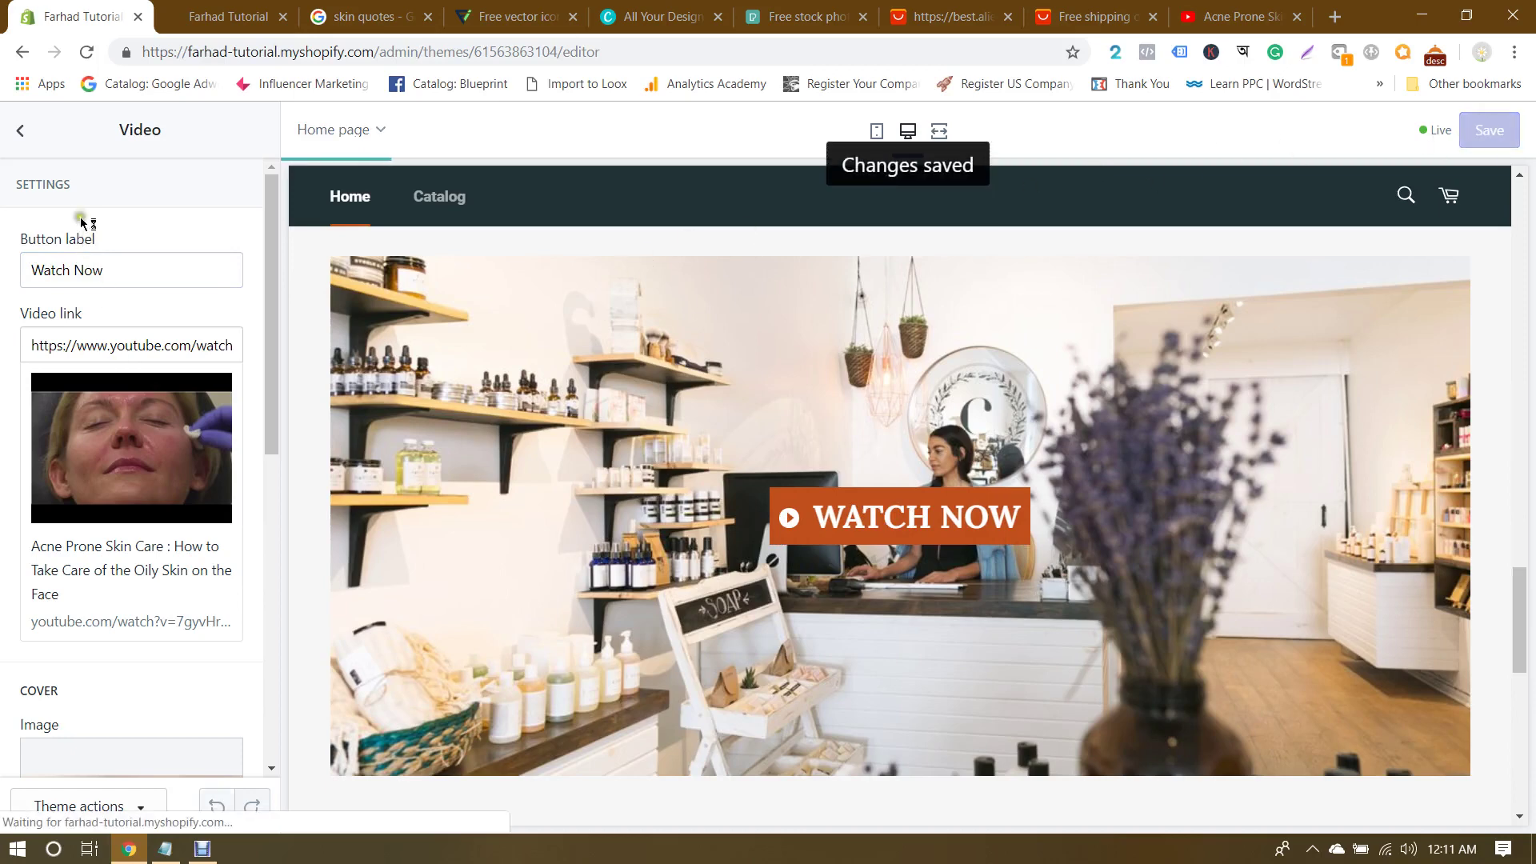
click(5, 129)
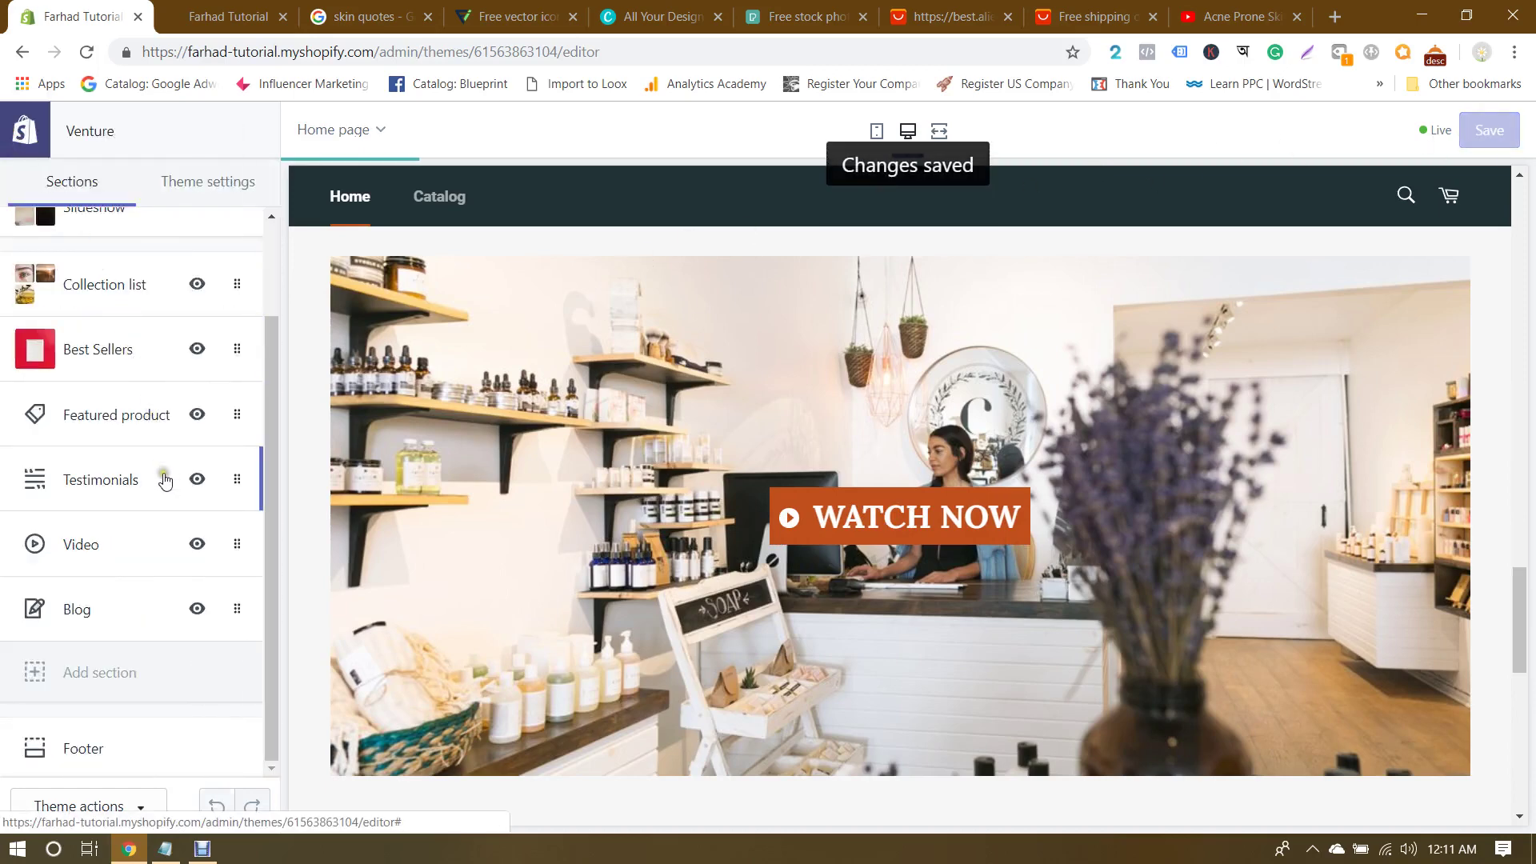
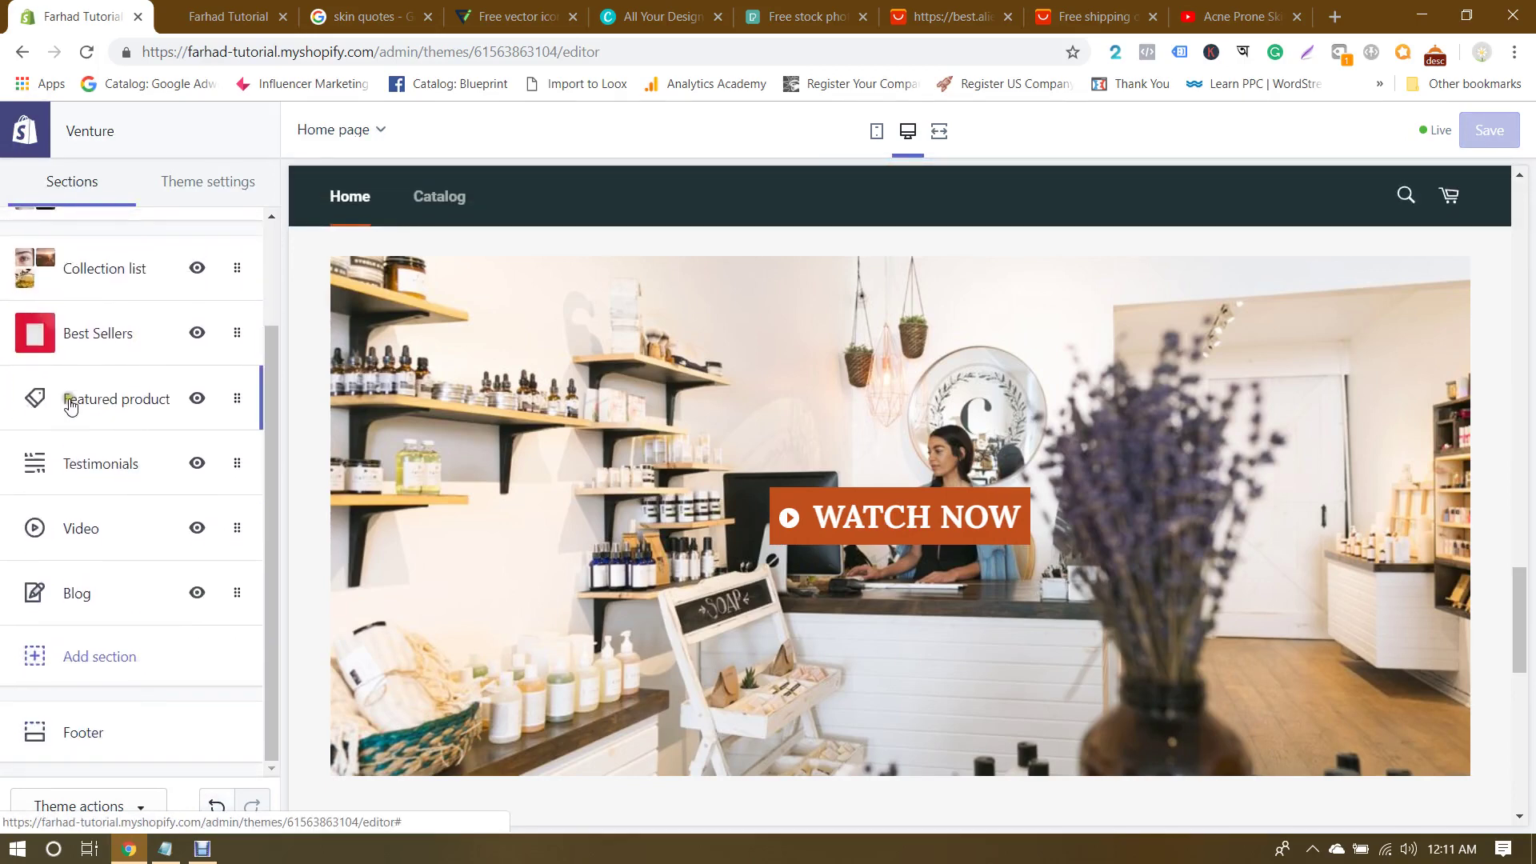
Step: Open the Testimonials section and expand the first Quote block's settings
click(128, 462)
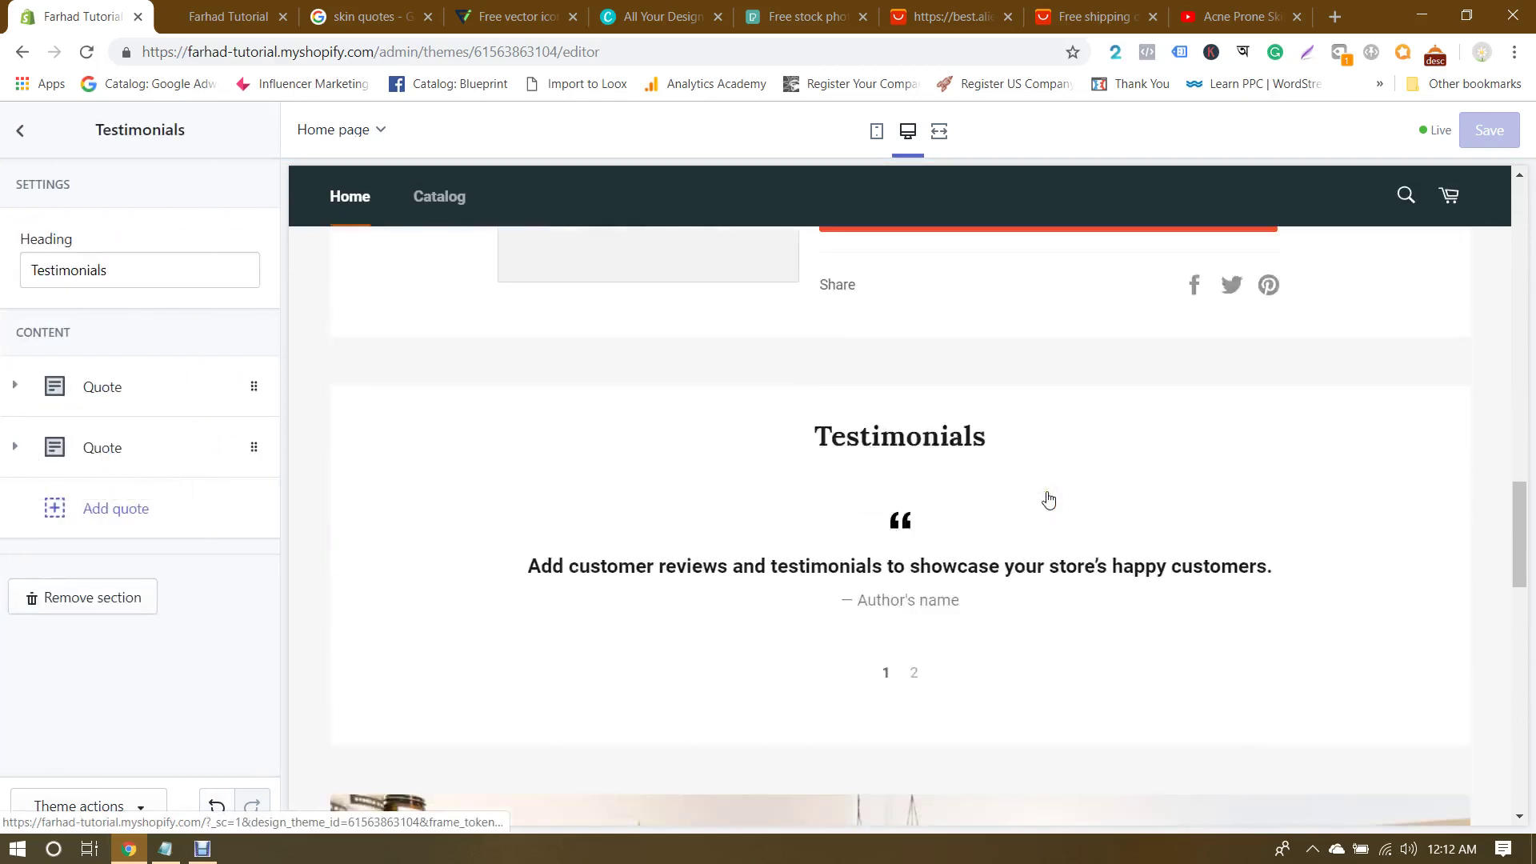
click(93, 386)
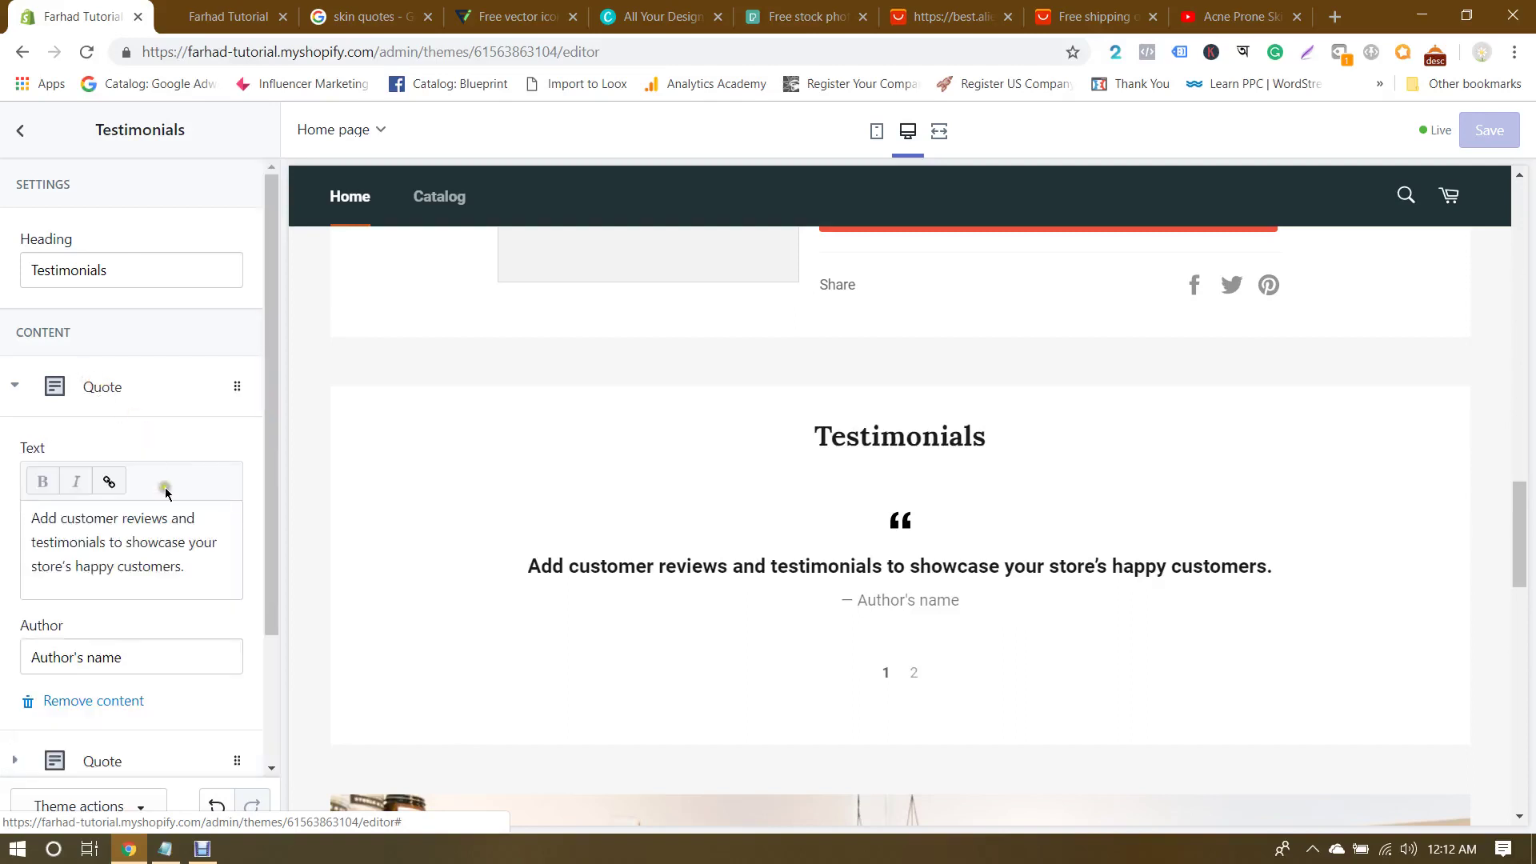
Step: Replace the first quote's placeholder text with a review praising the store's face cream
drag(224, 567, 1, 508)
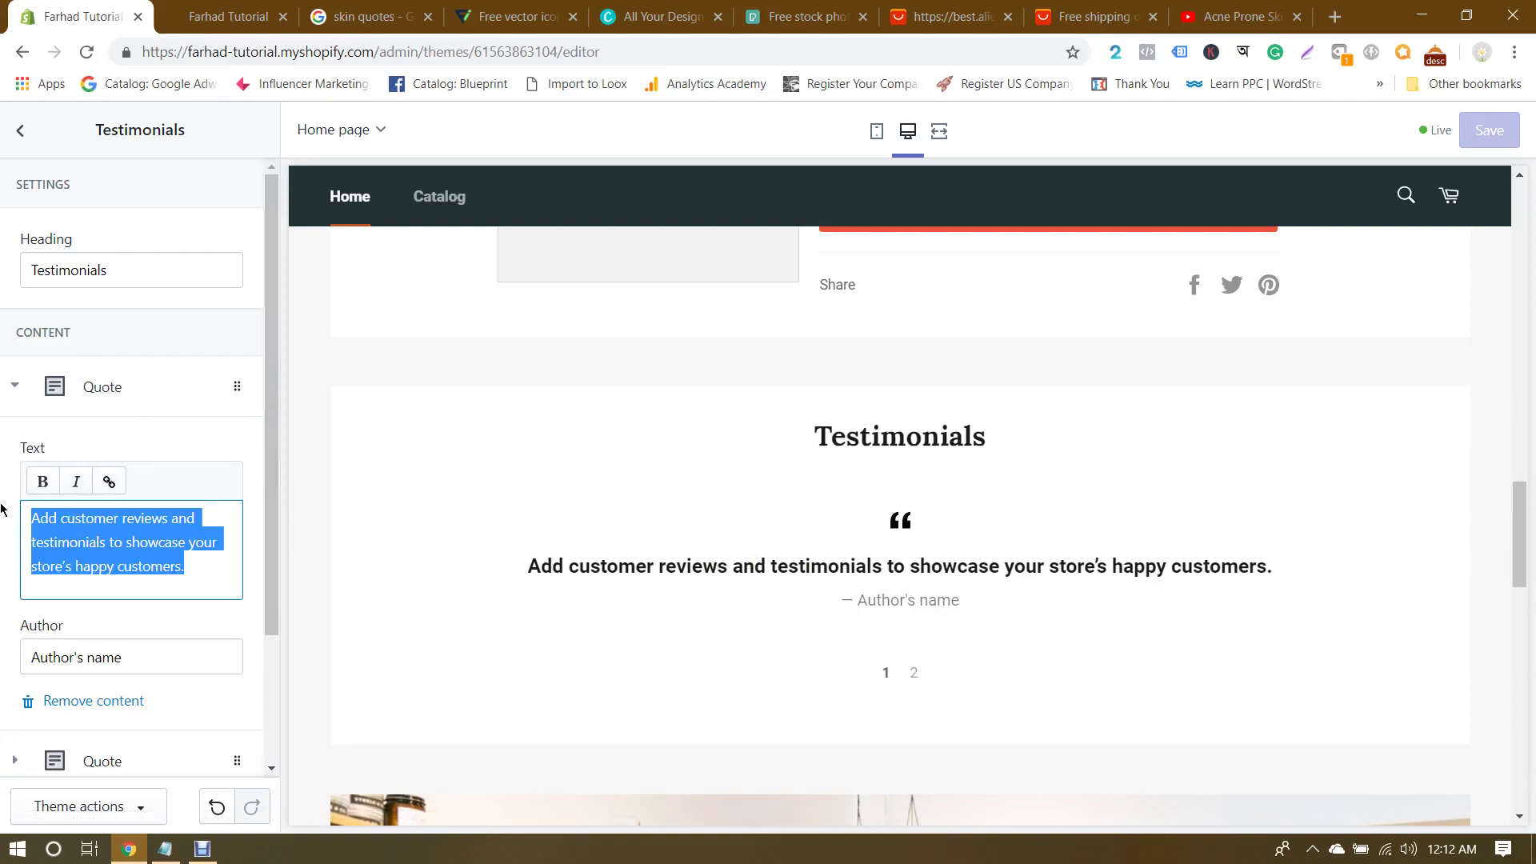
text(Wow! This )
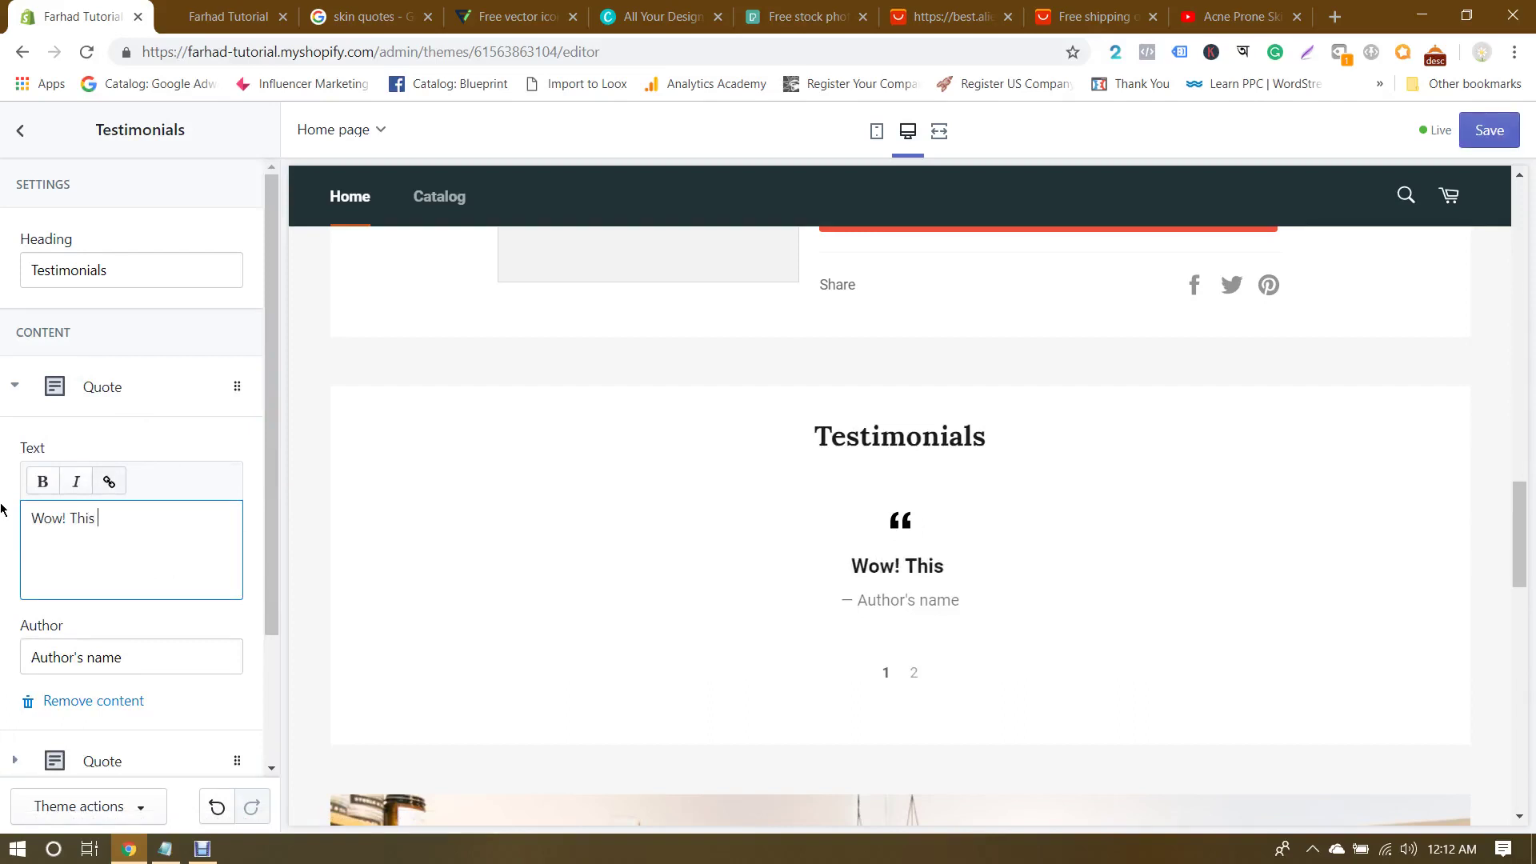
text(store is j)
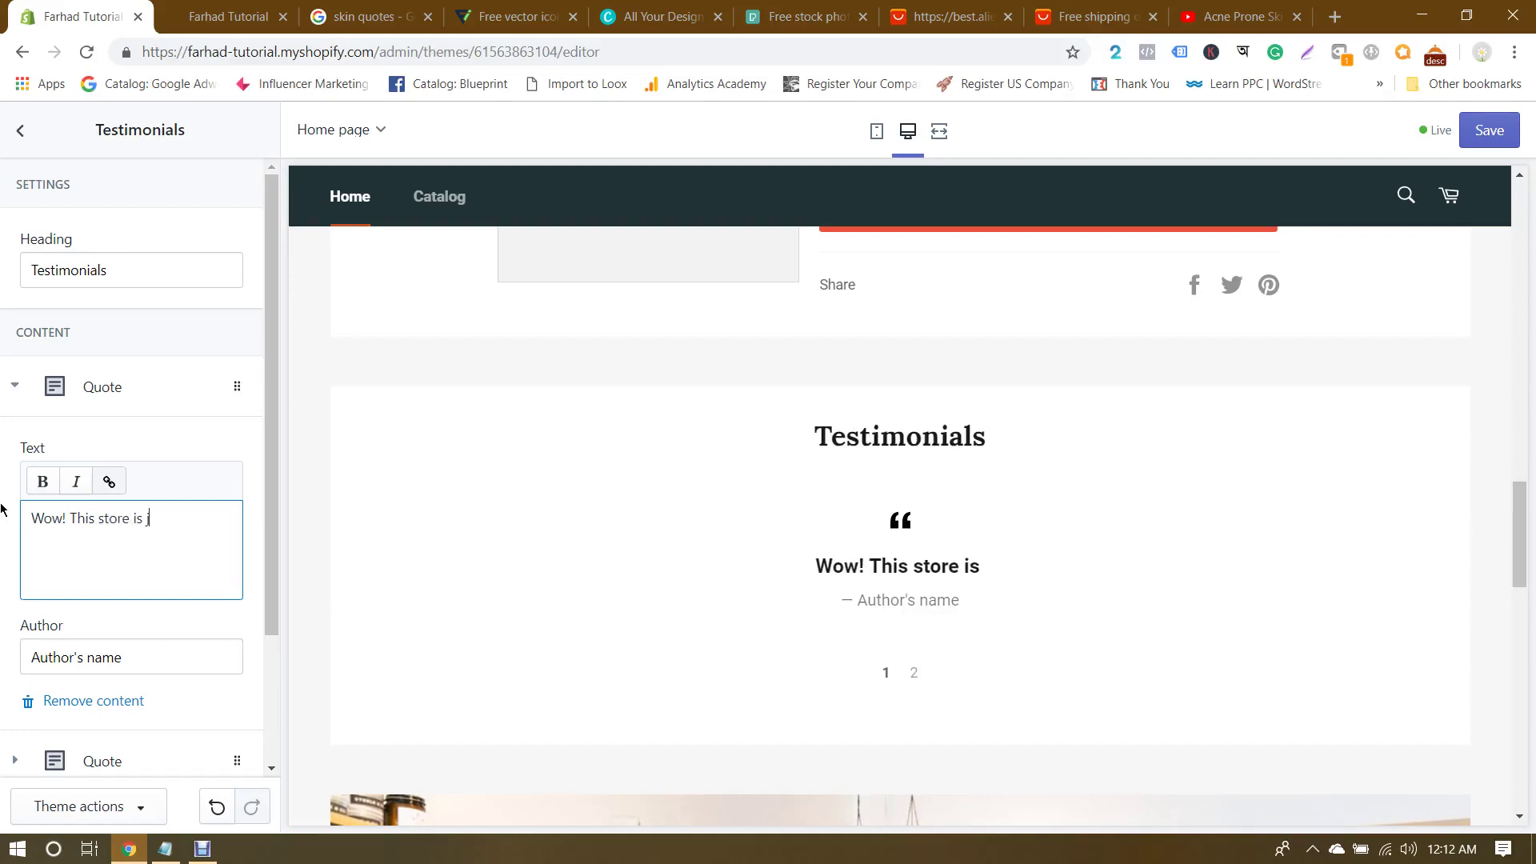
text(ust awesome)
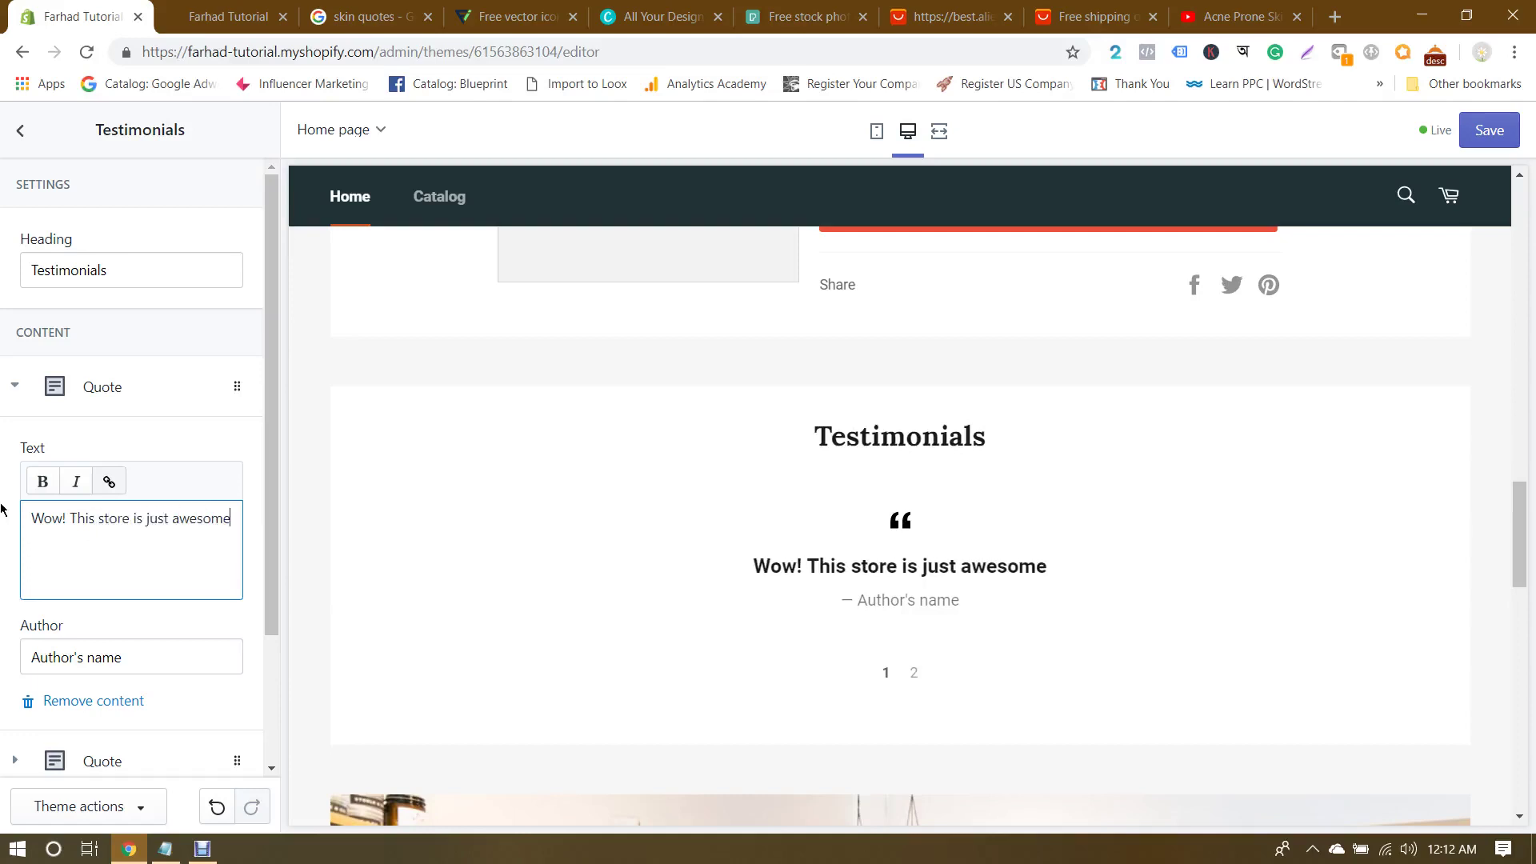
text(. They send the)
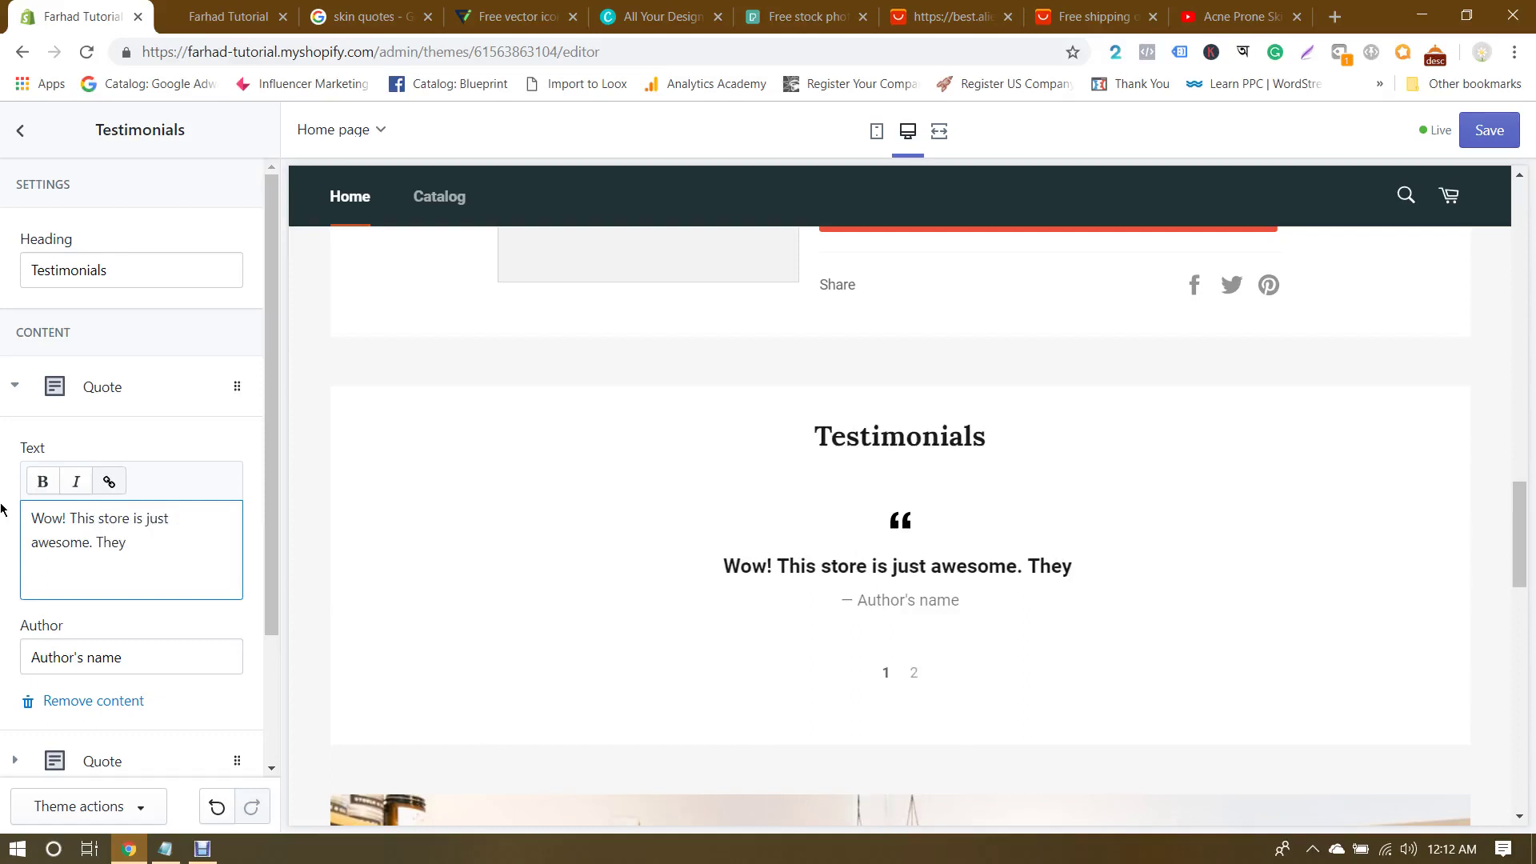
key(BackSpace)
key(BackSpace)
key(BackSpace)
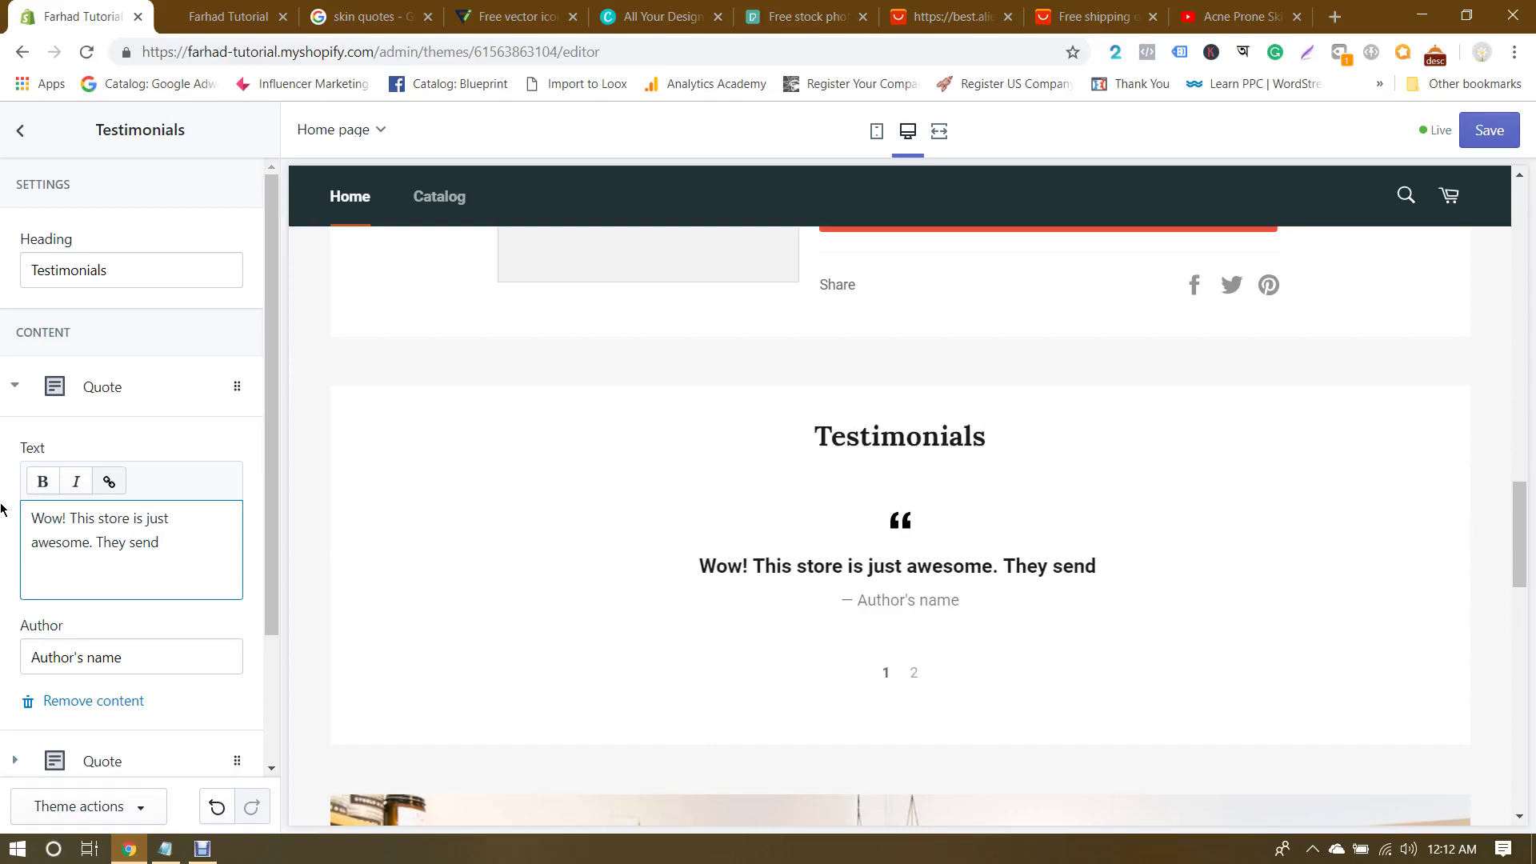
key(BackSpace)
text(t m)
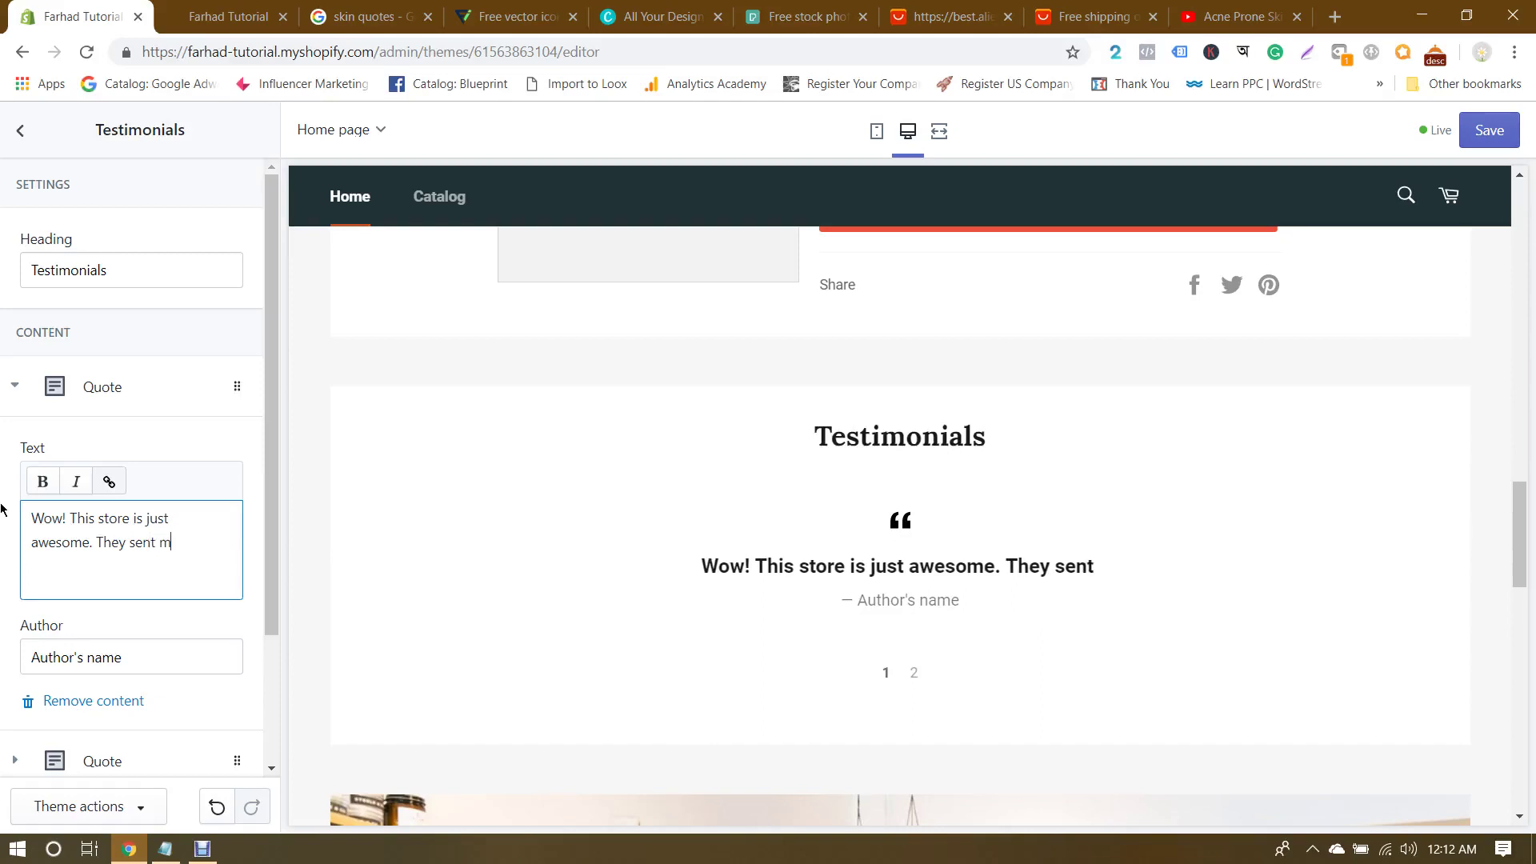
text(e the best proudcts)
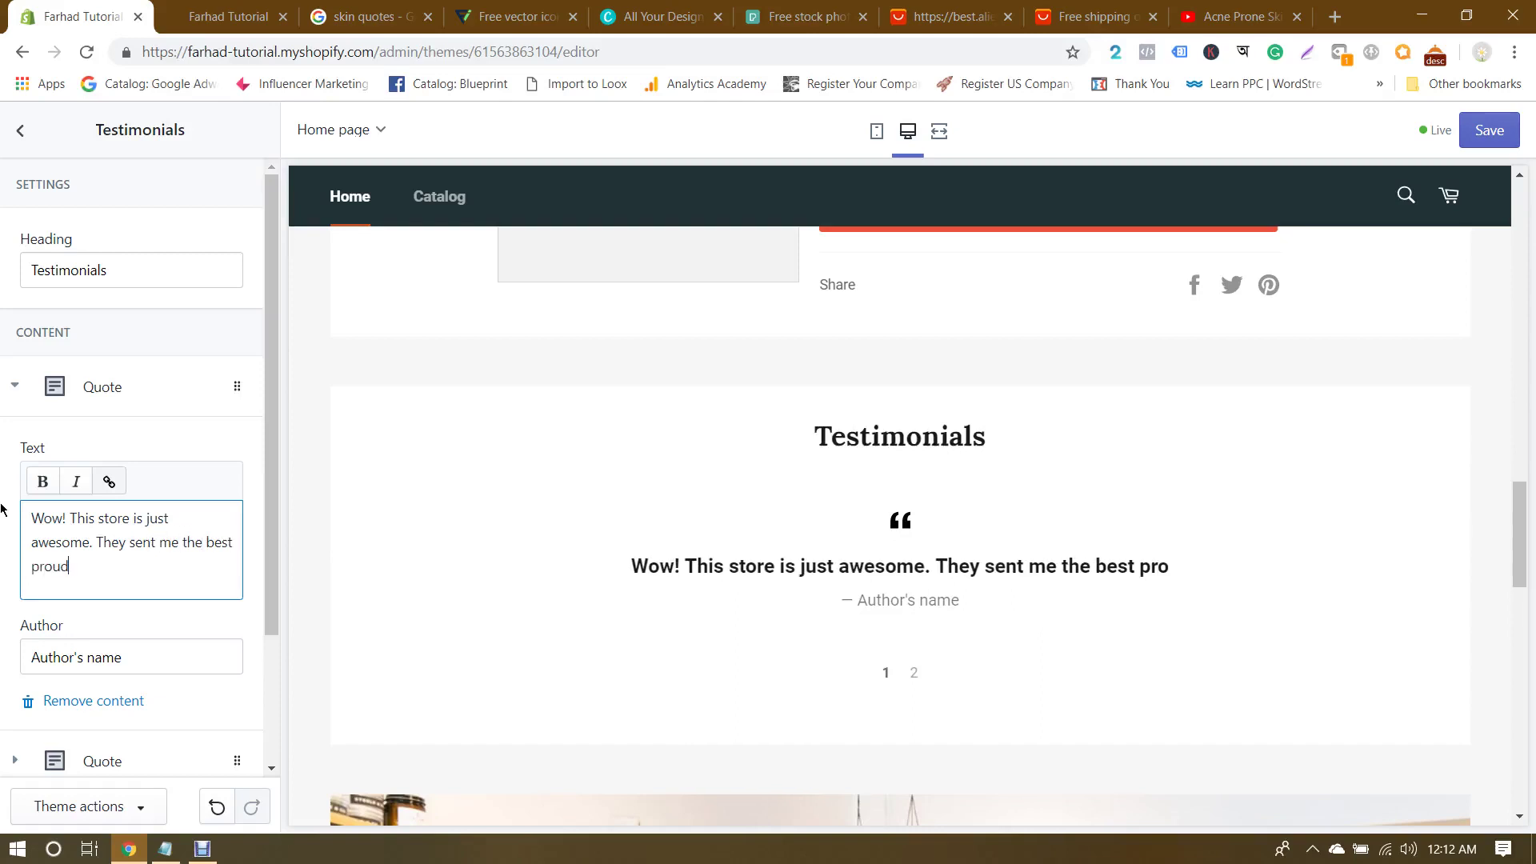
key(BackSpace)
key(BackSpace)
key(BackSpace)
key(BackSpace)
key(BackSpace)
key(BackSpace)
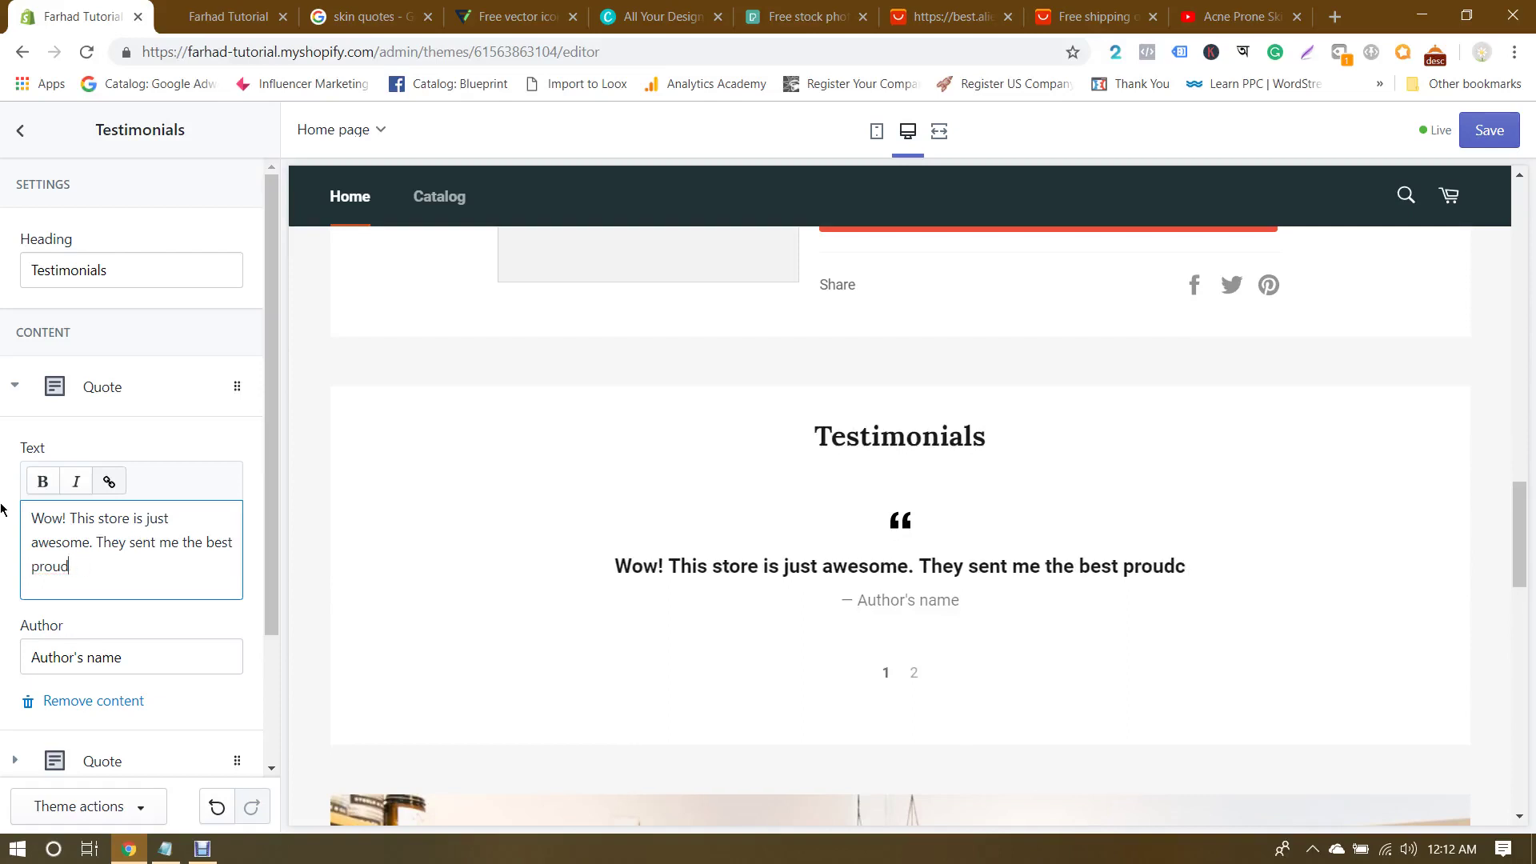
text(ducts )
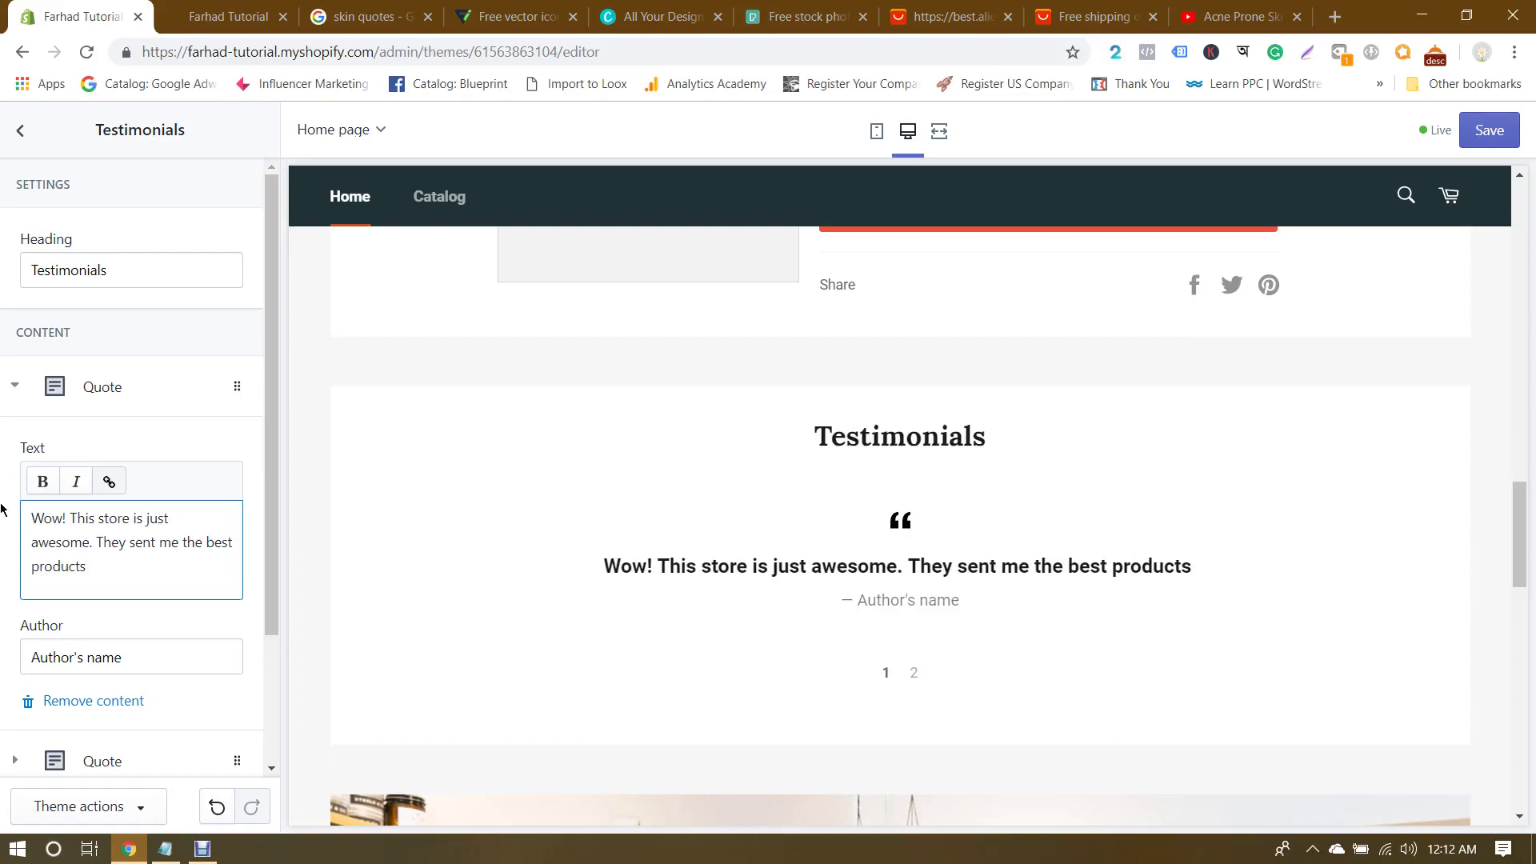
text(for my face. )
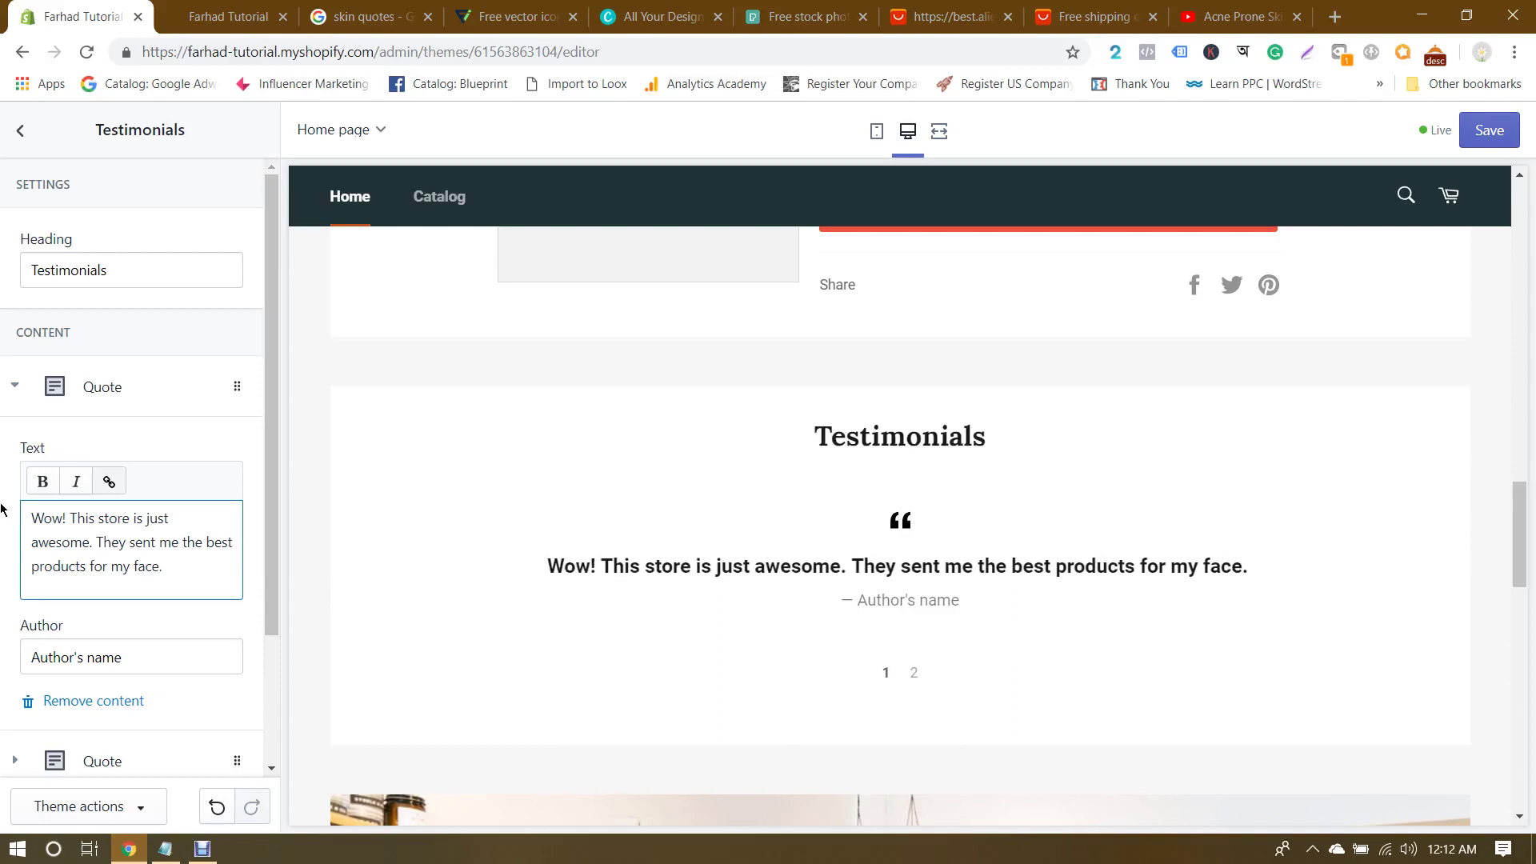
text(All of)
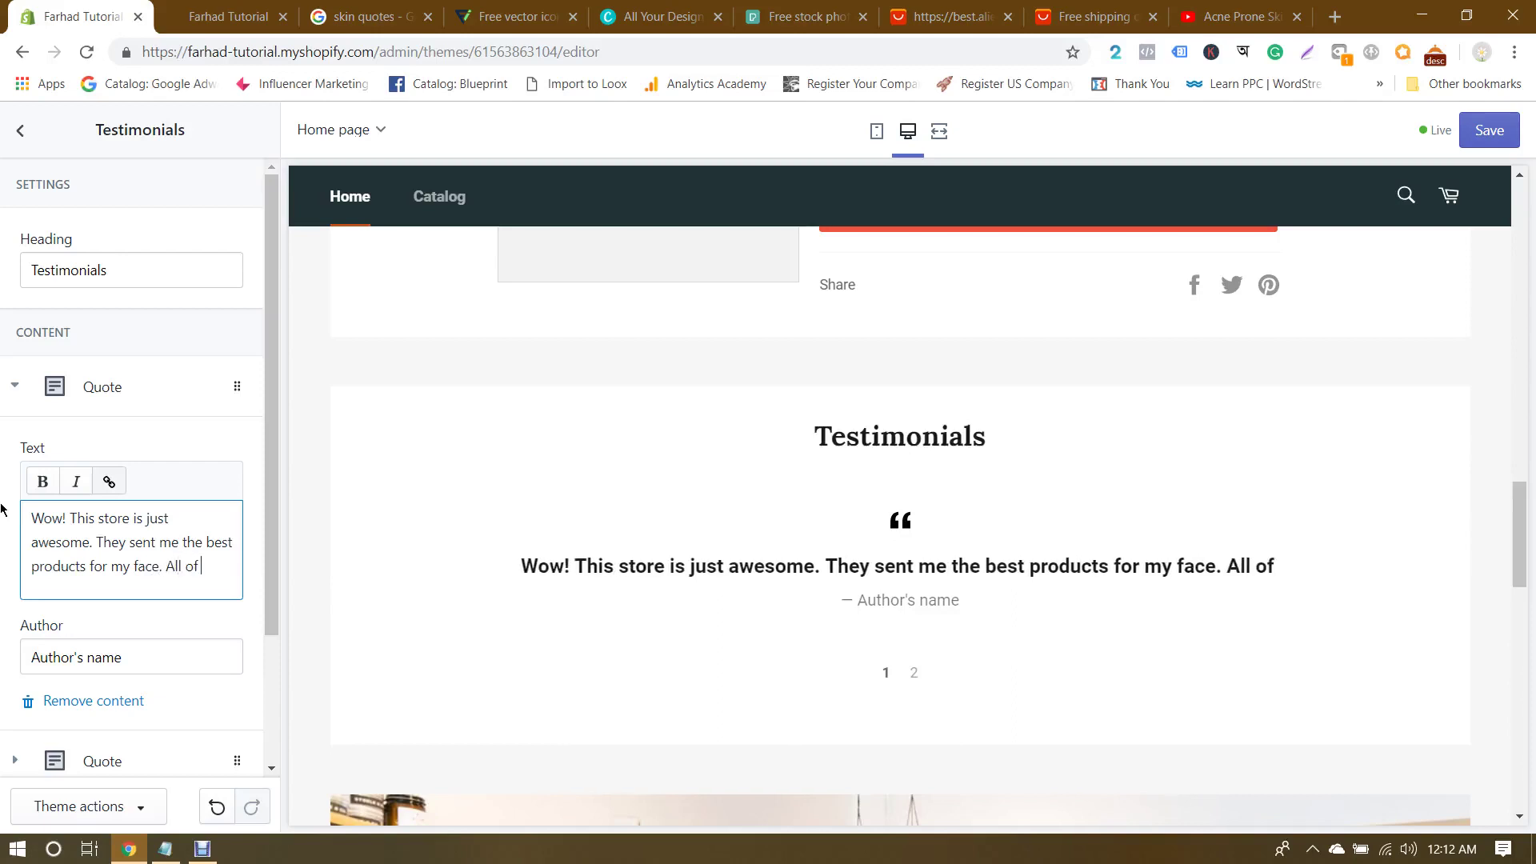
text( skin)
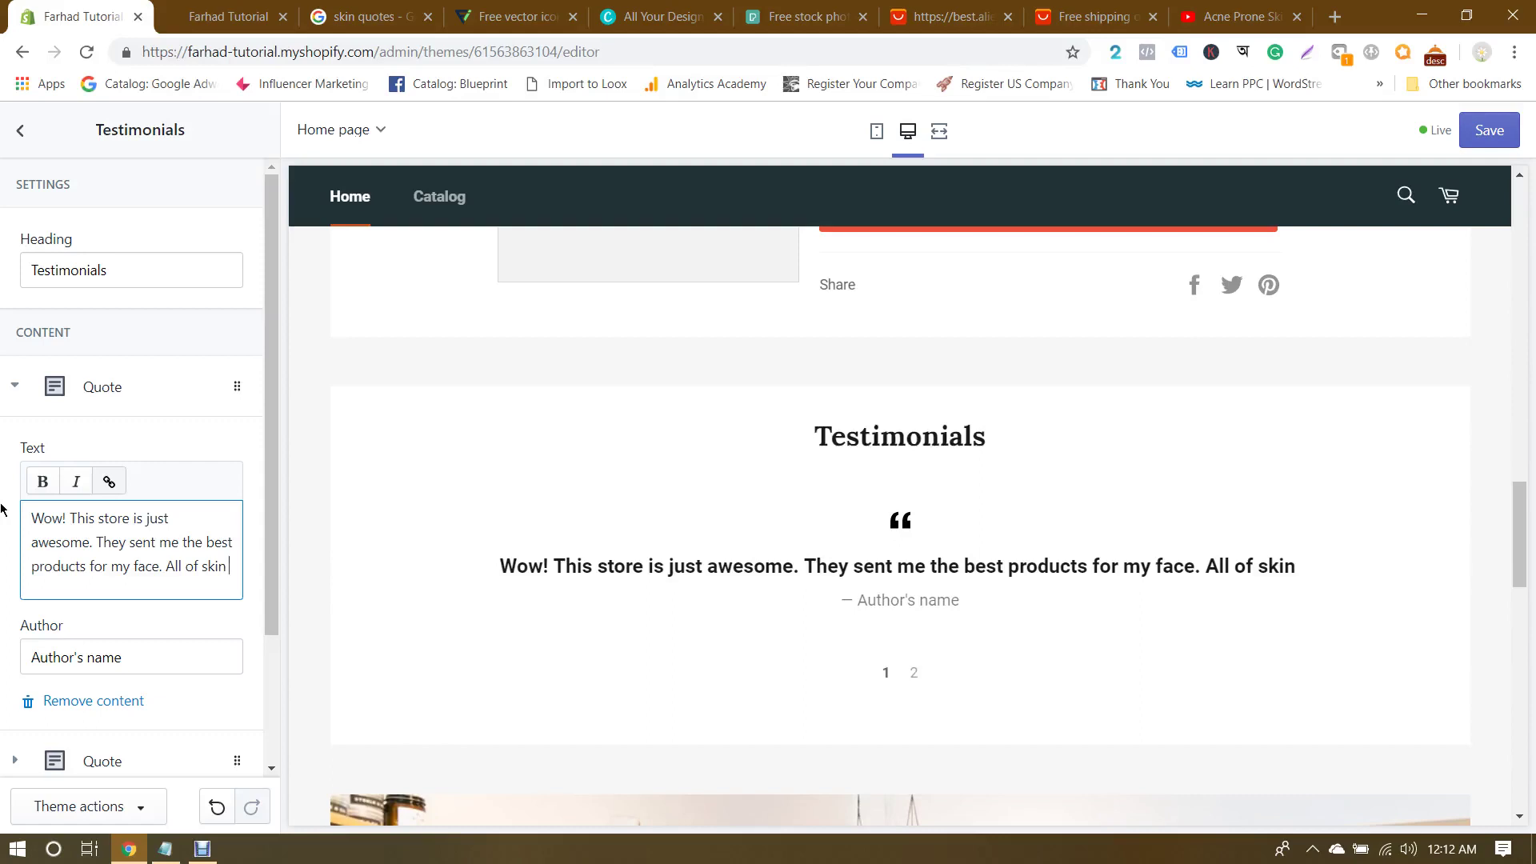
text(spot )
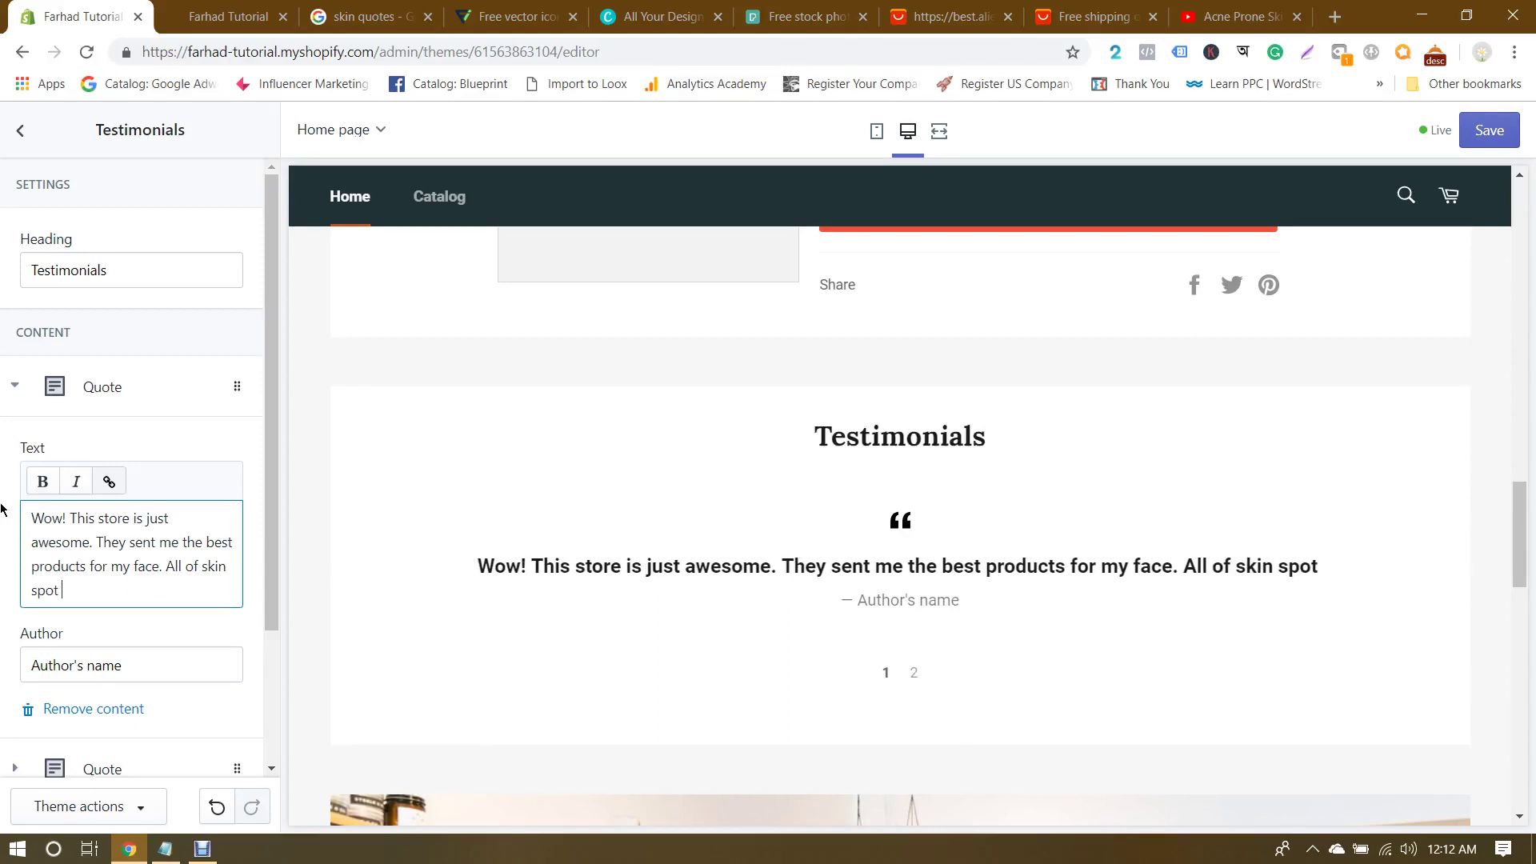
text(cleared)
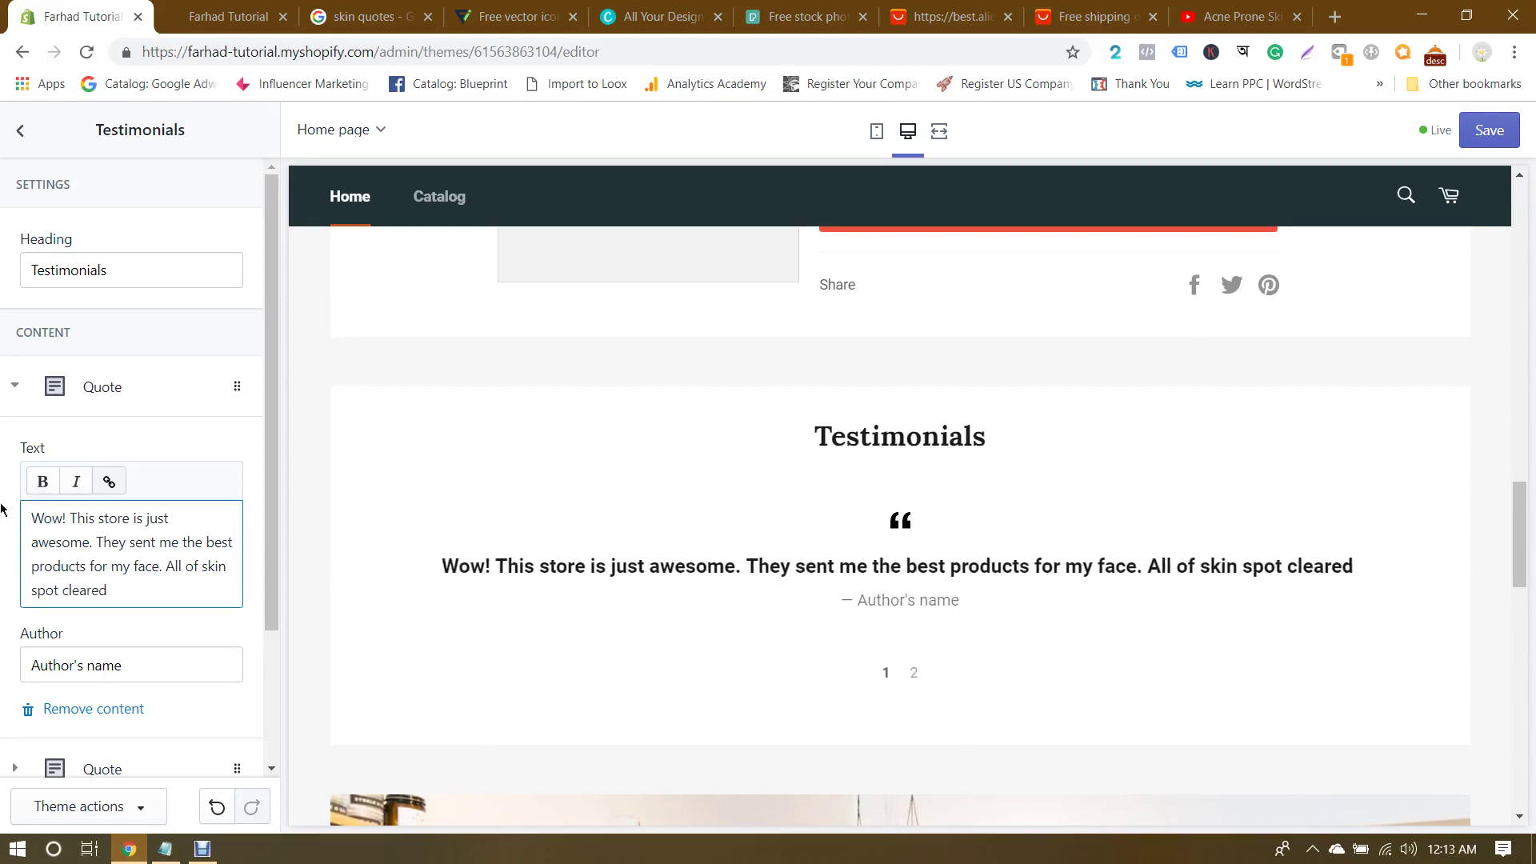
text( after)
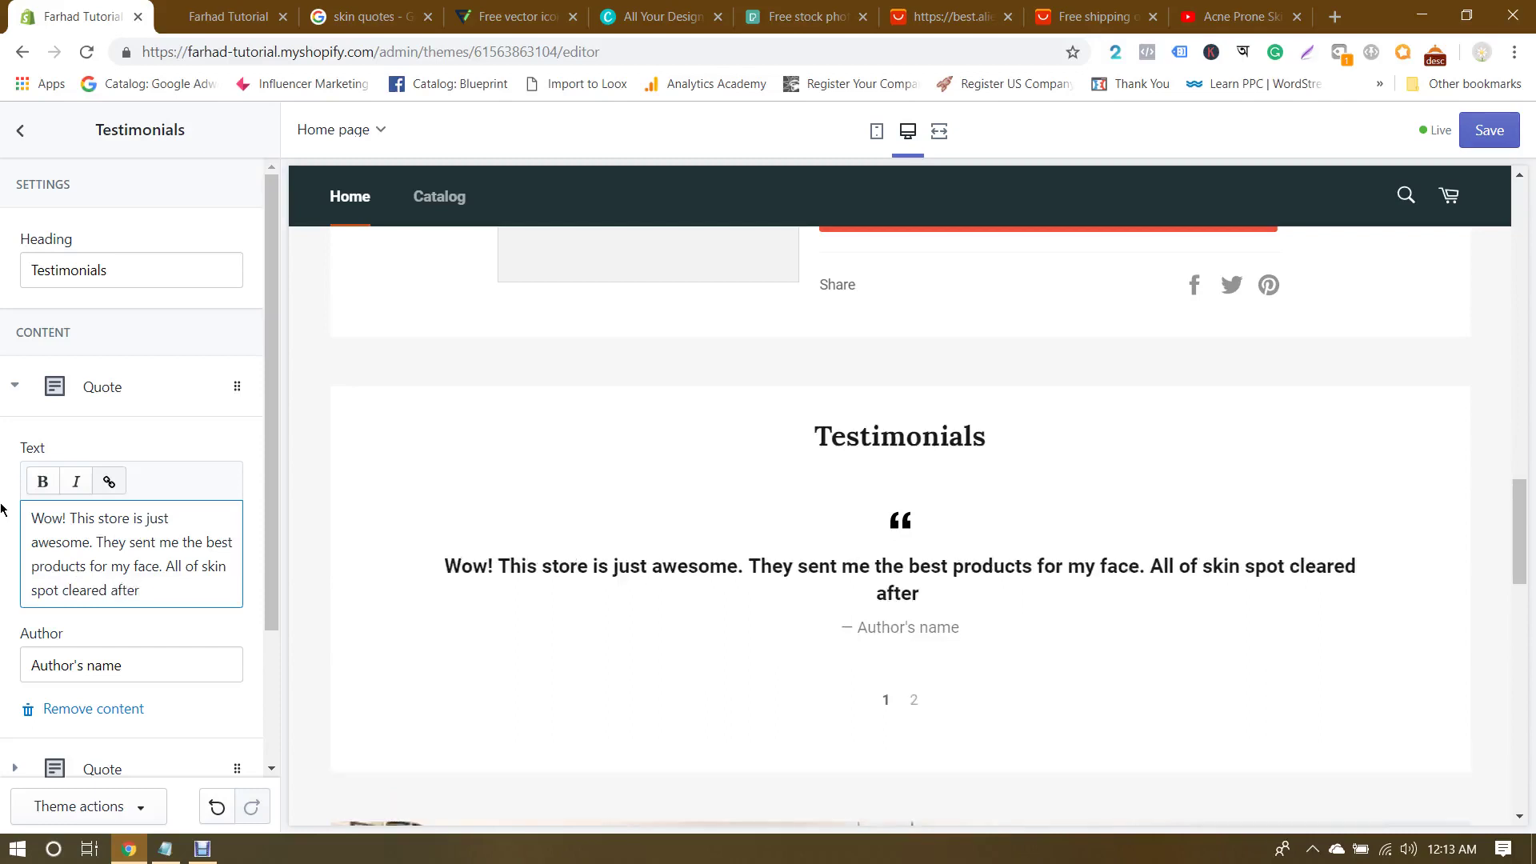
text( using their)
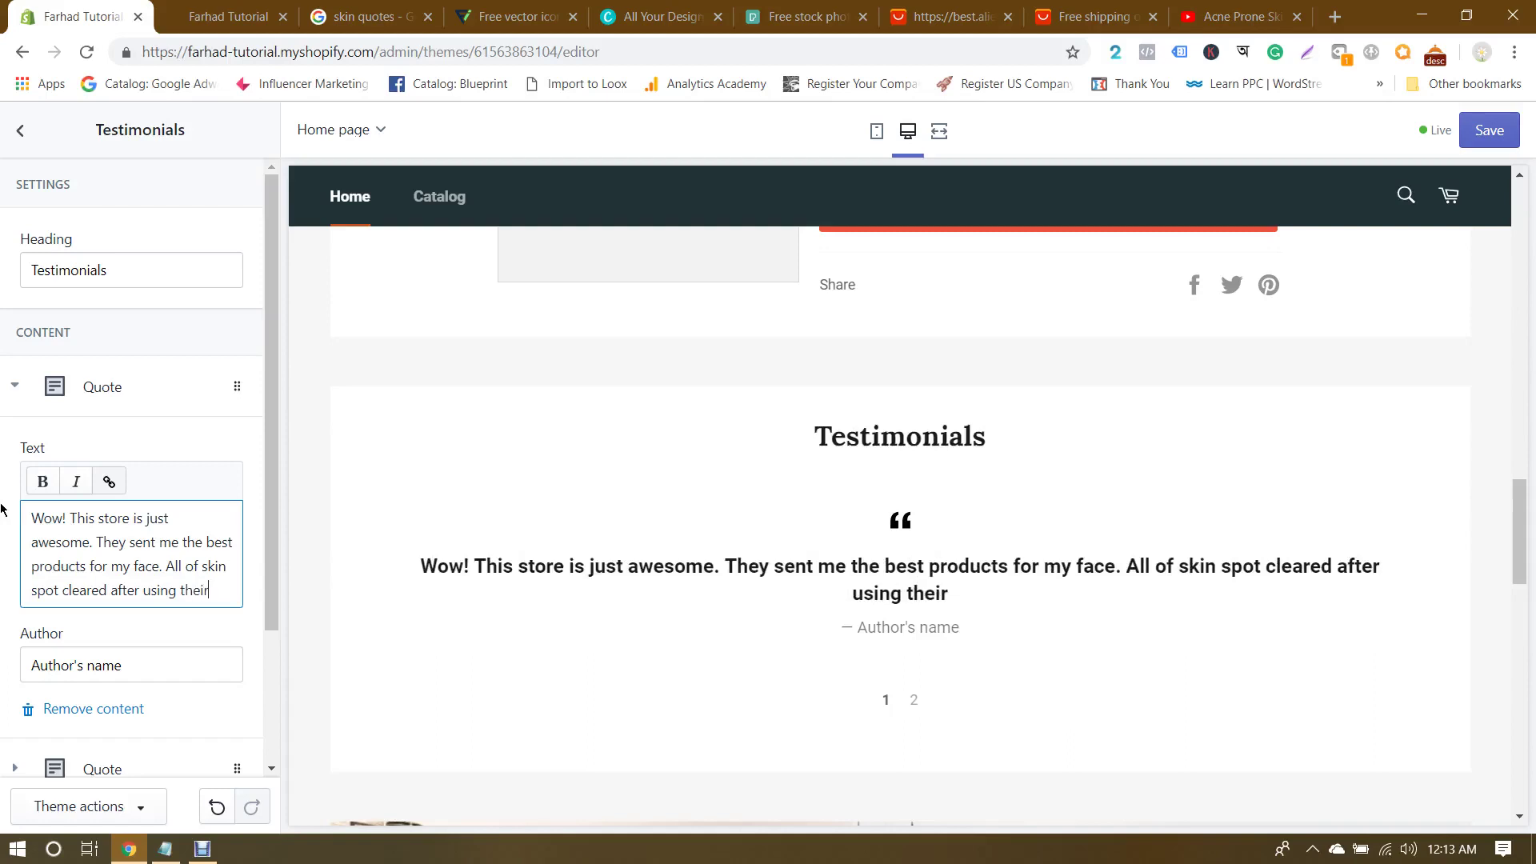
text( fac)
key(BackSpace)
text(face )
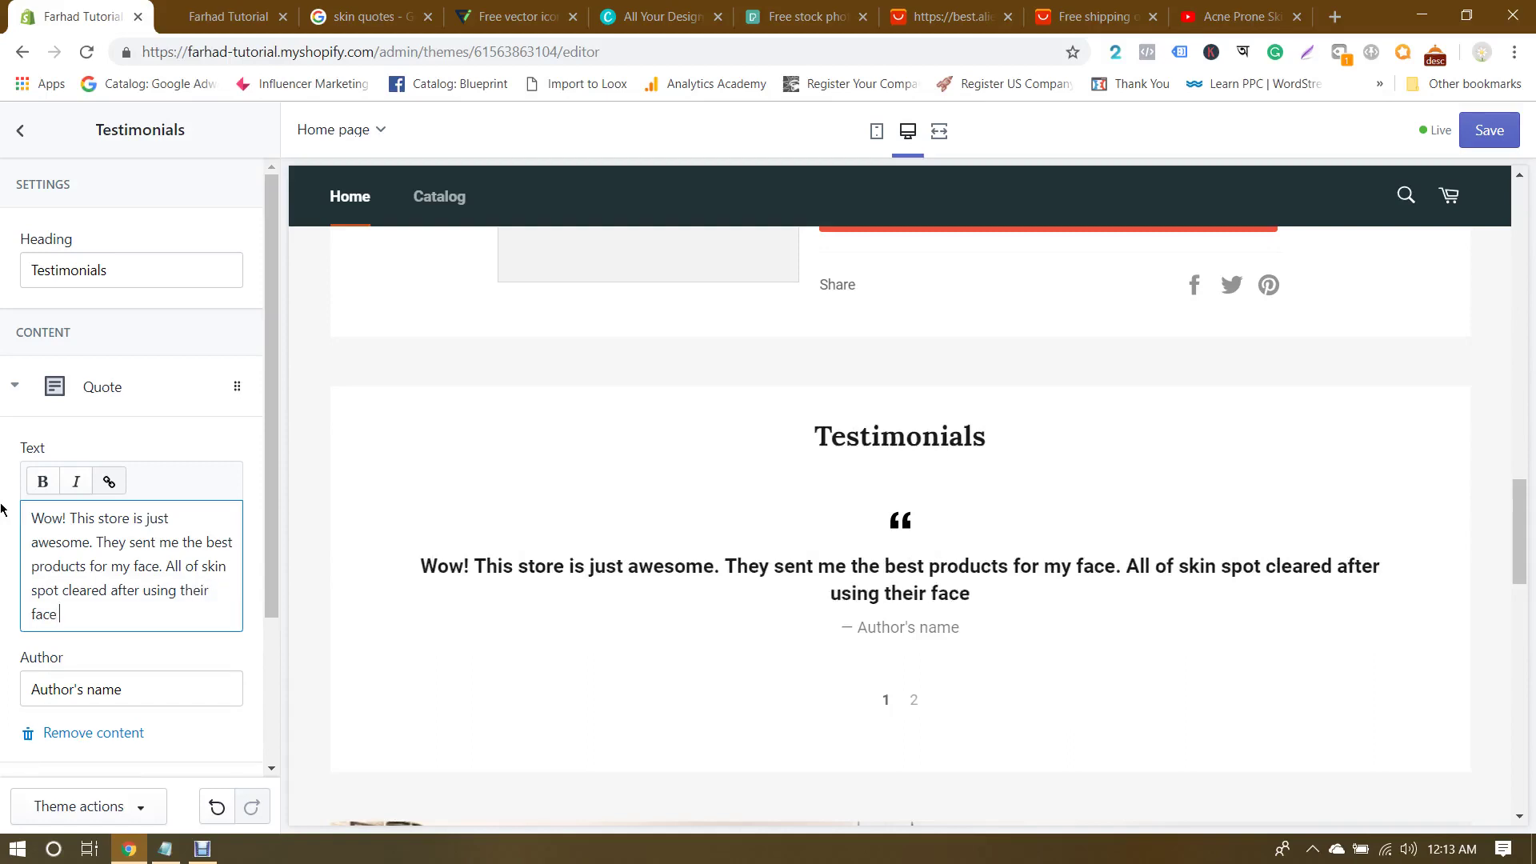
text(cream.)
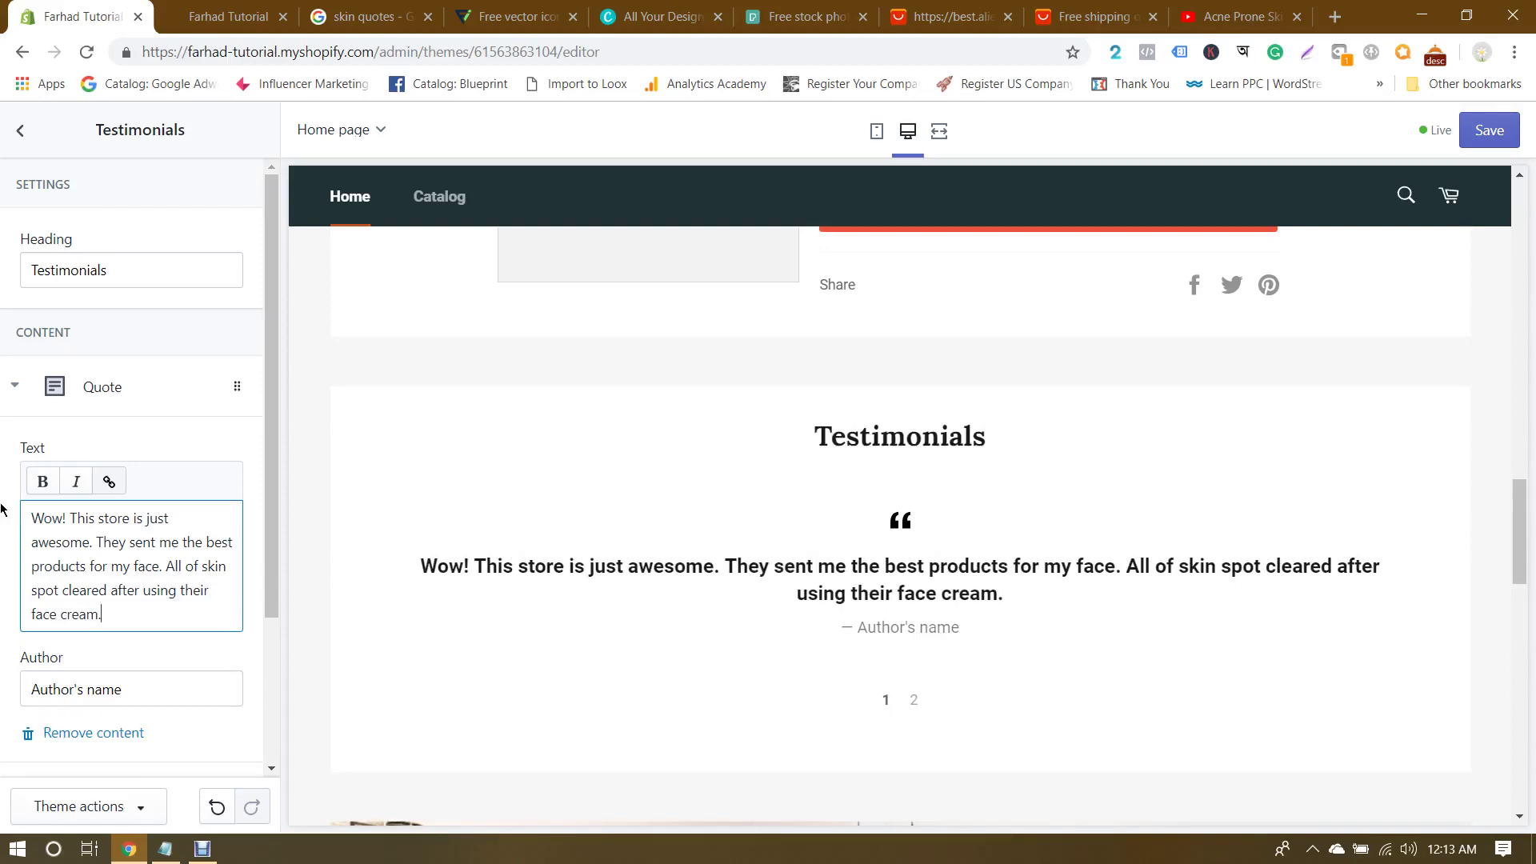
Step: Correct 'spot' to 'spots' in the first quote's text
click(19, 509)
click(58, 589)
text(s)
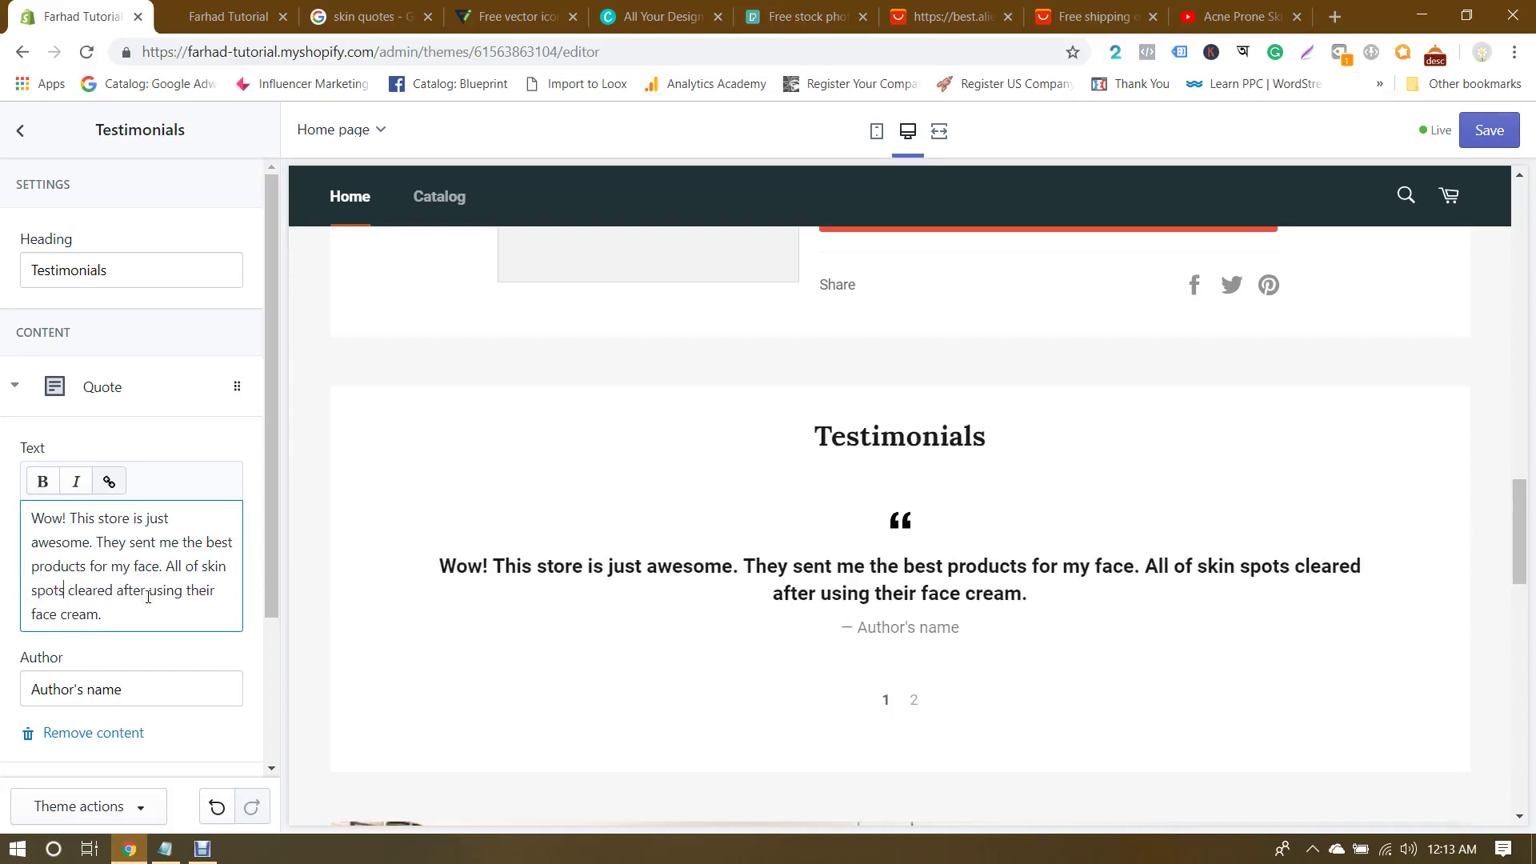
scroll(139, 614, down, 1)
Step: Replace the first quote's Author's name placeholder with the customer's name
triple_click(161, 588)
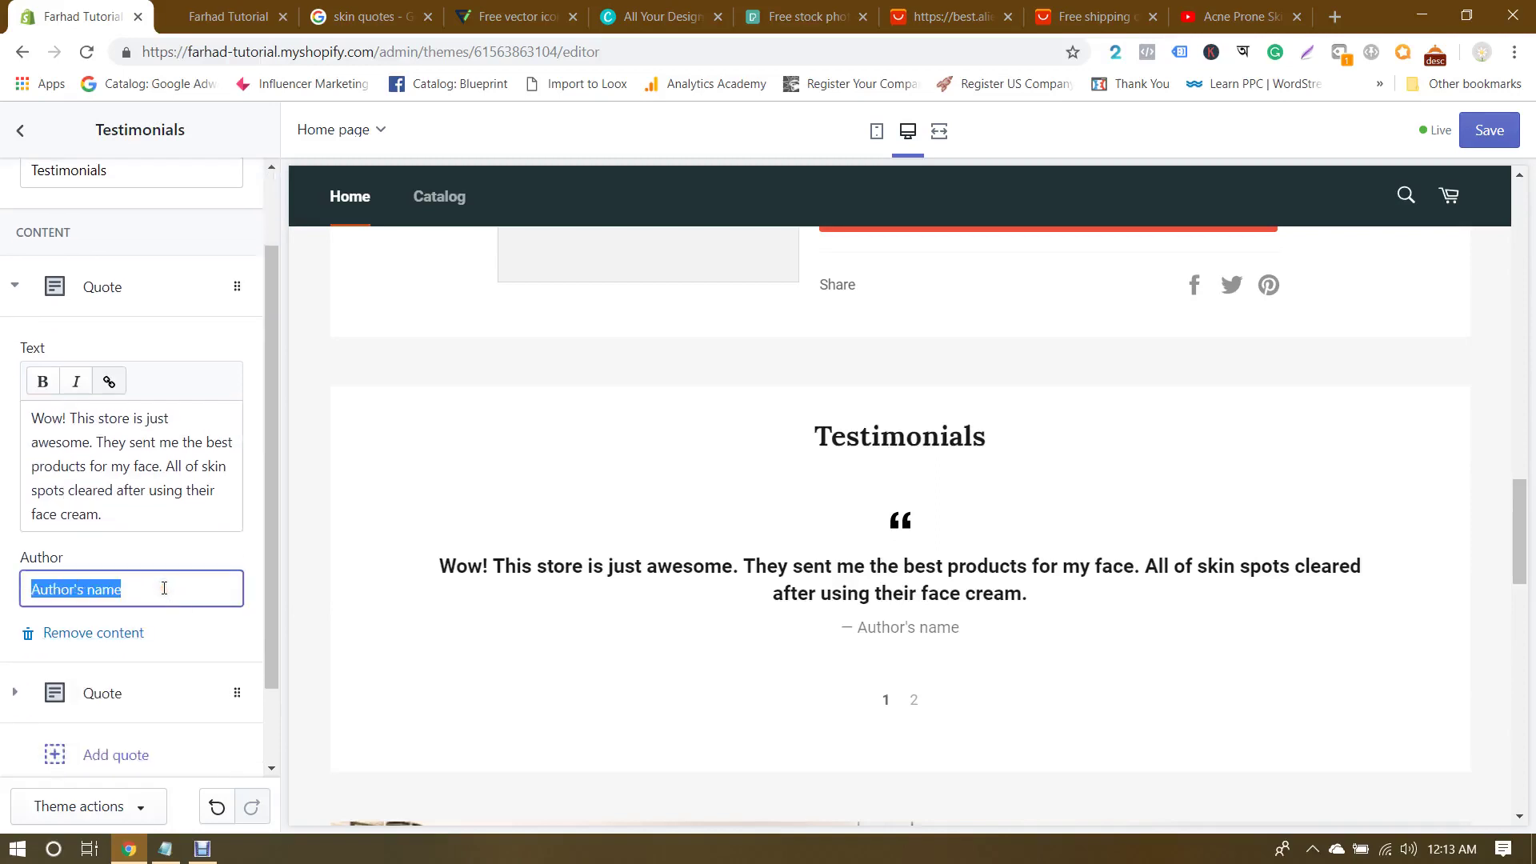
text(Nathan)
key(BackSpace)
key(BackSpace)
key(BackSpace)
key(BackSpace)
key(BackSpace)
key(BackSpace)
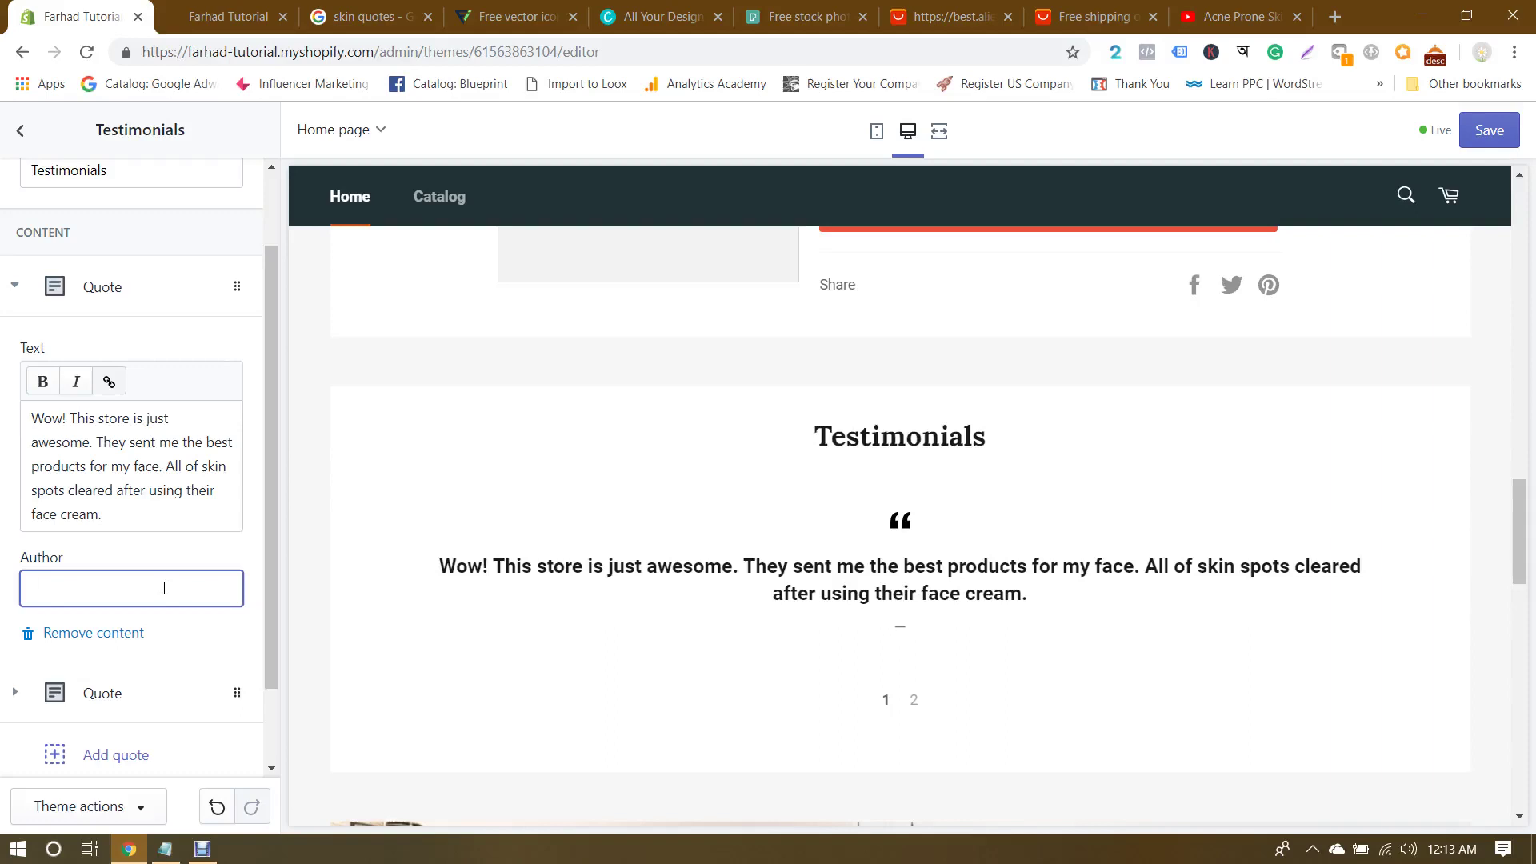
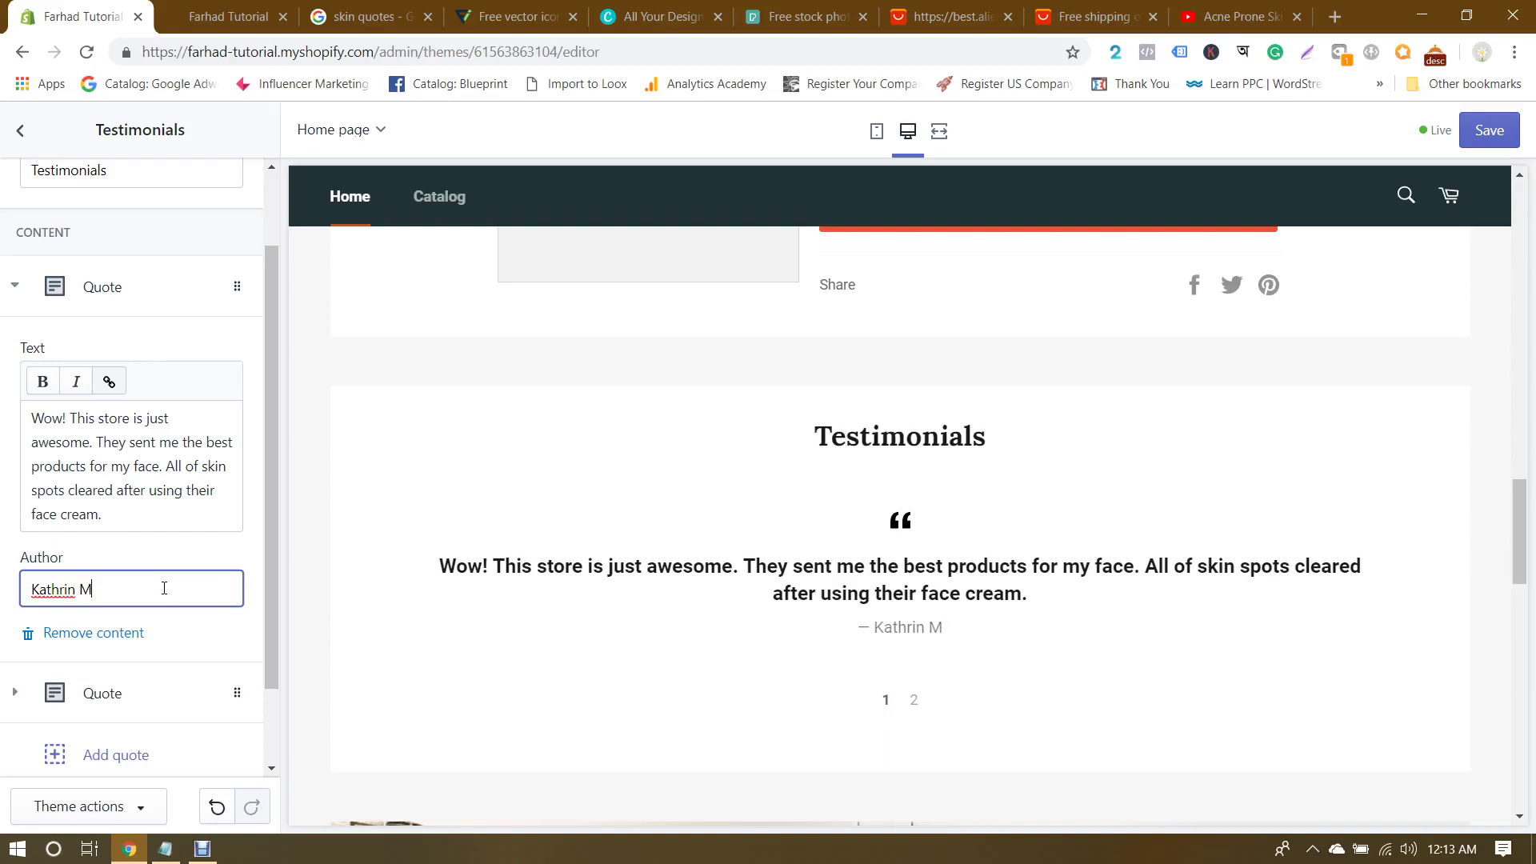
Step: Replace the second quote's default text with the review about receiving products in 4 days
click(4, 555)
scroll(120, 524, down, 2)
click(90, 596)
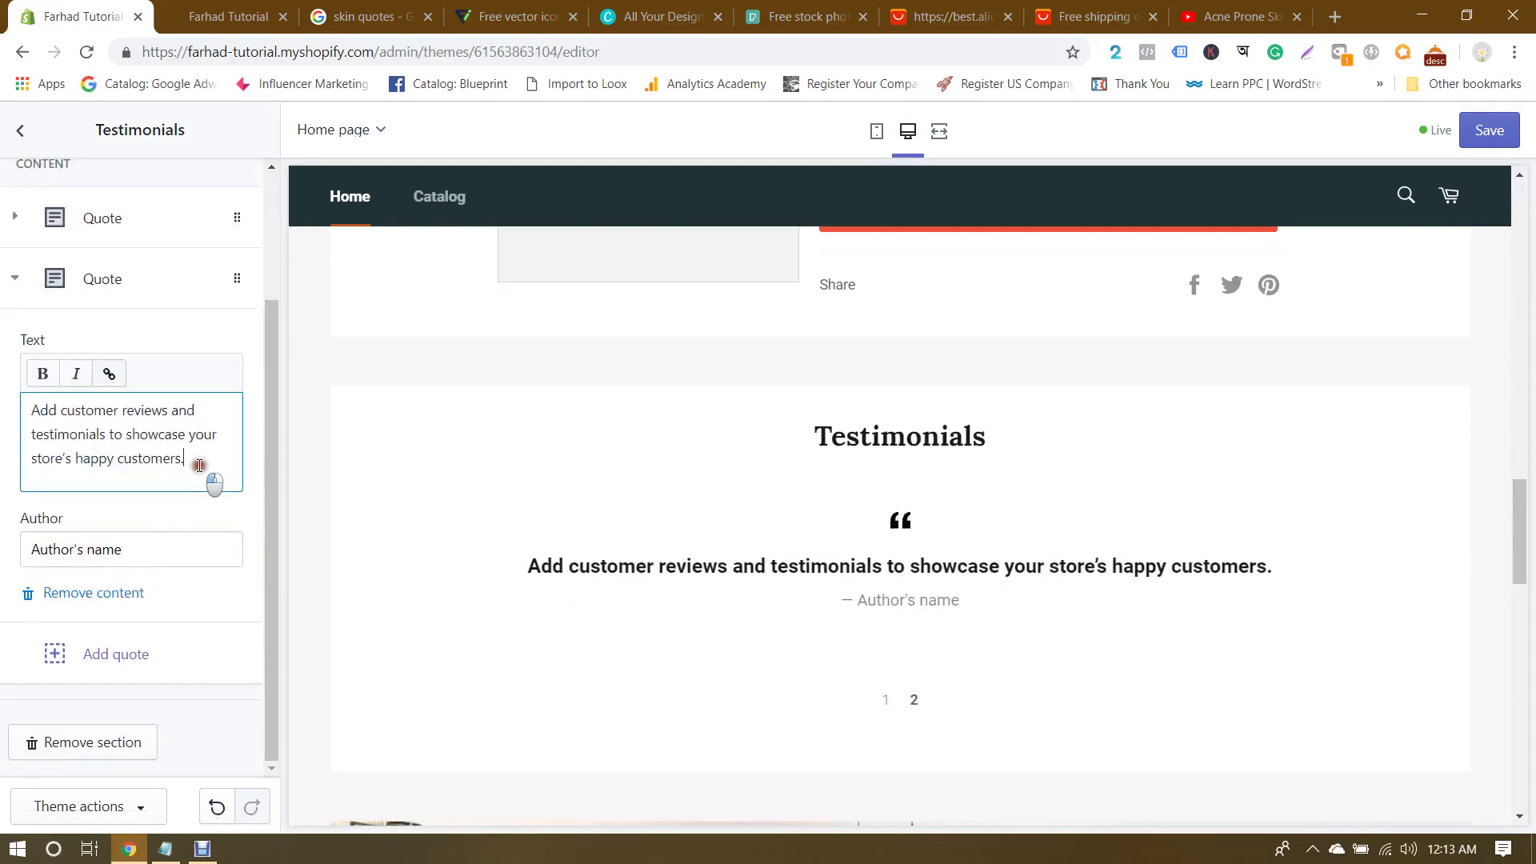
drag(208, 479, 3, 420)
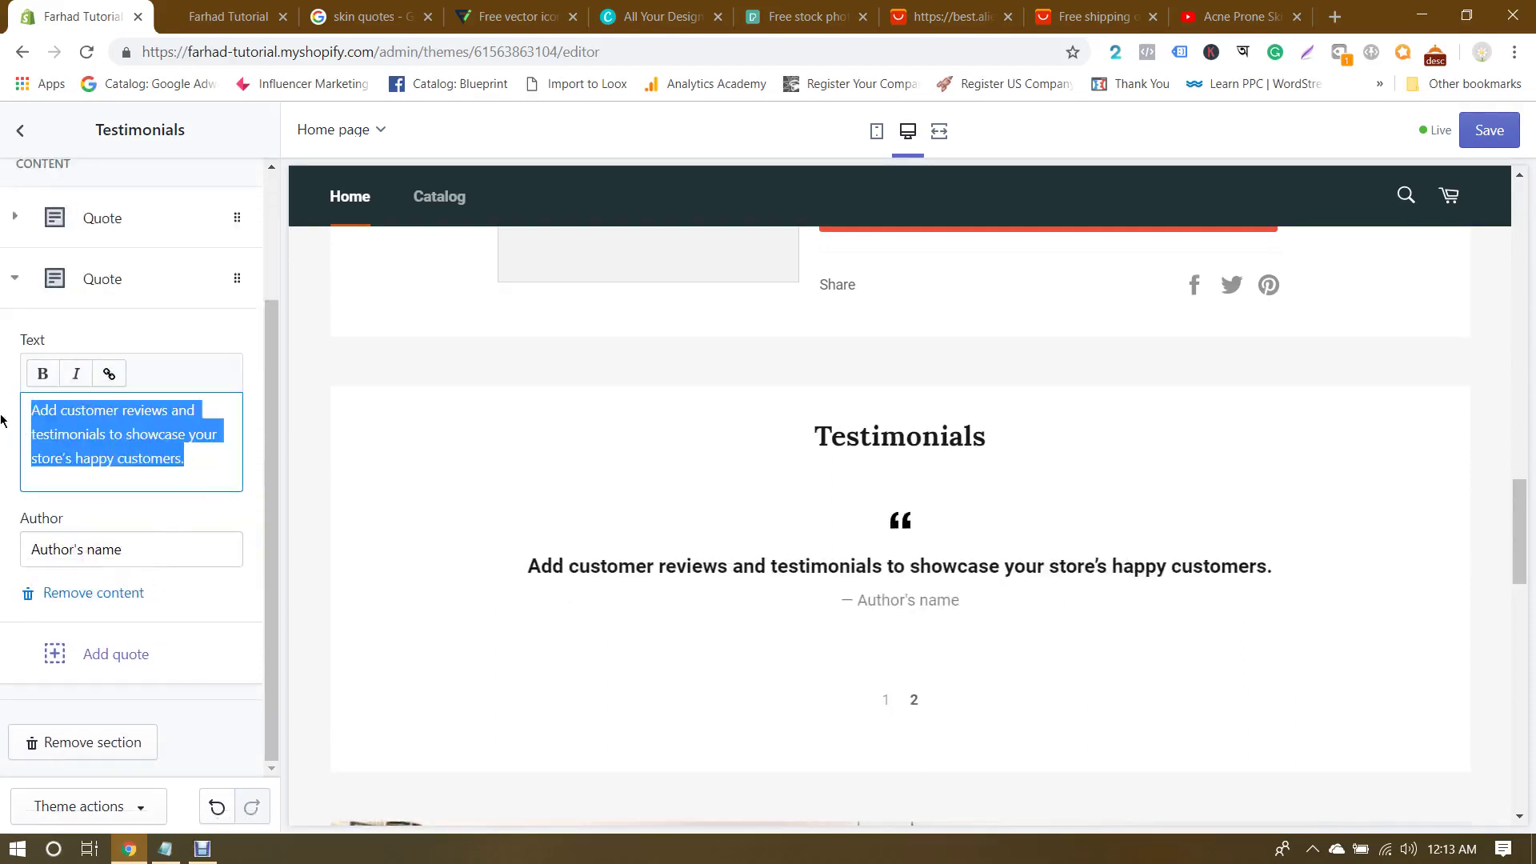
text(I have received my)
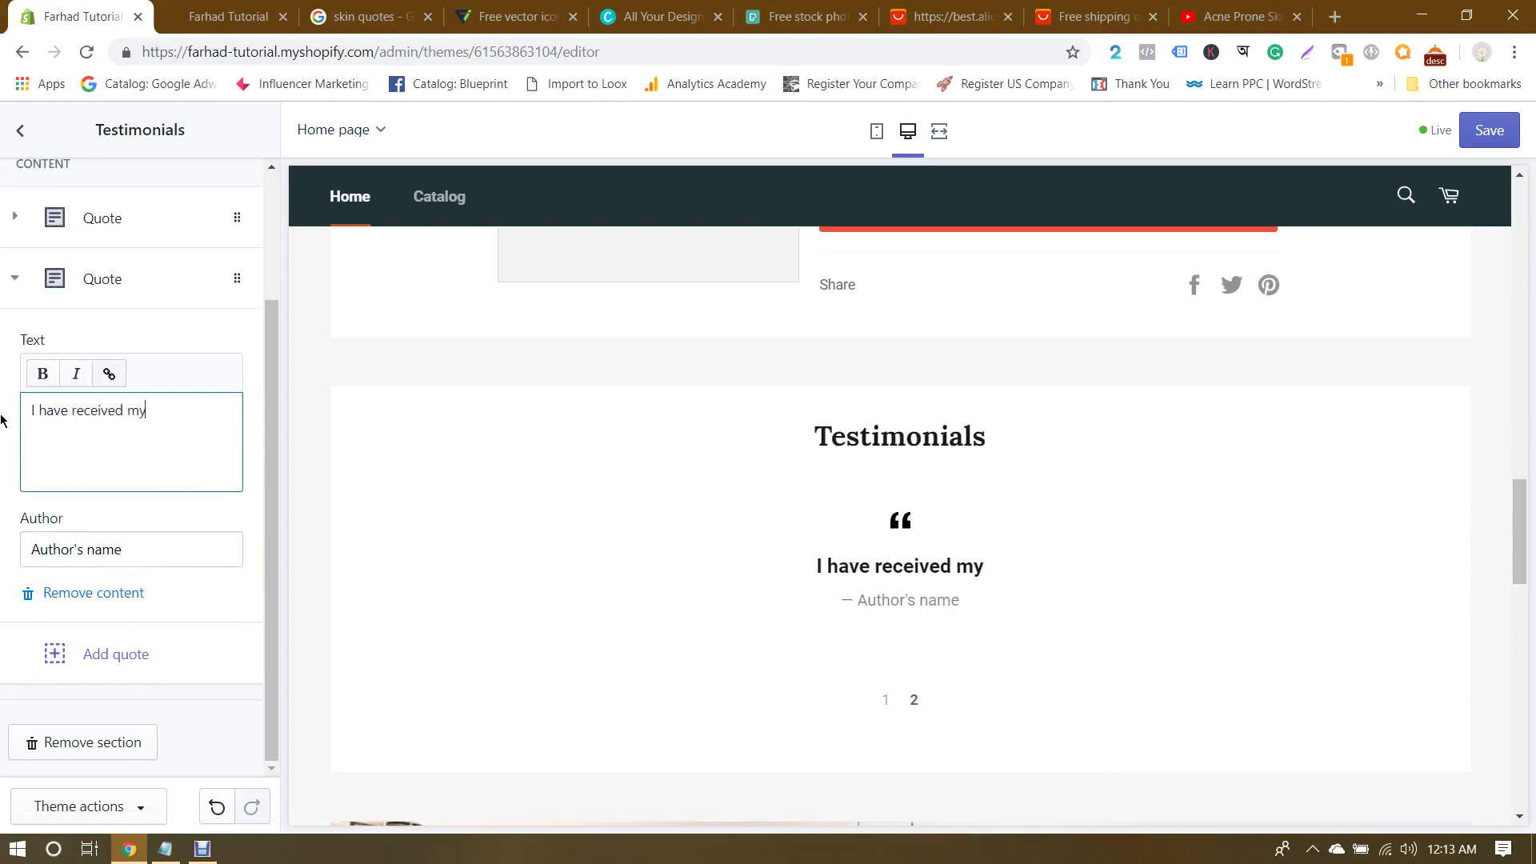
text( products in )
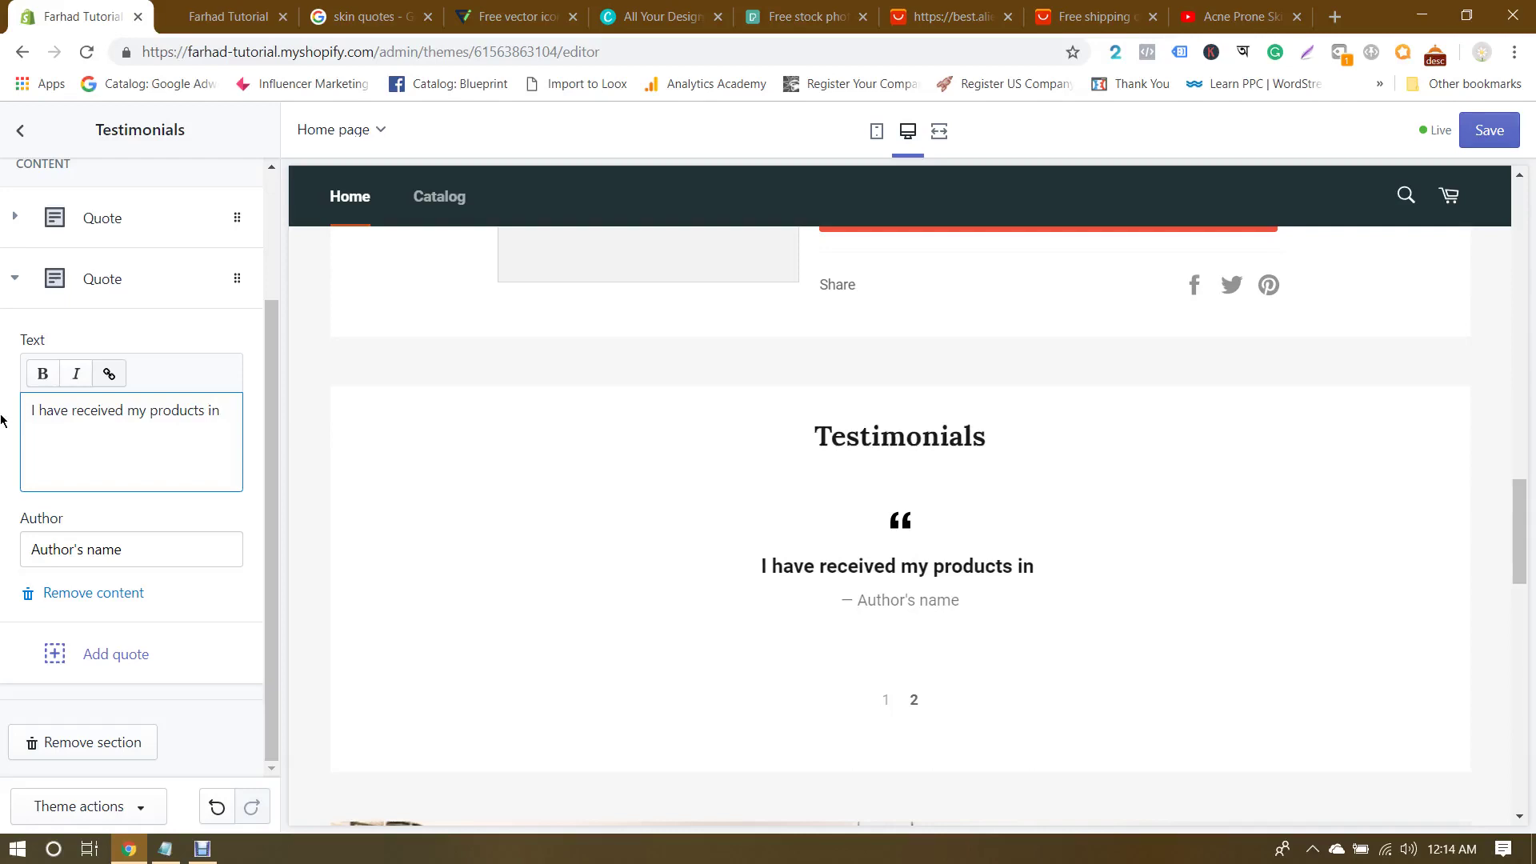
text(4 d)
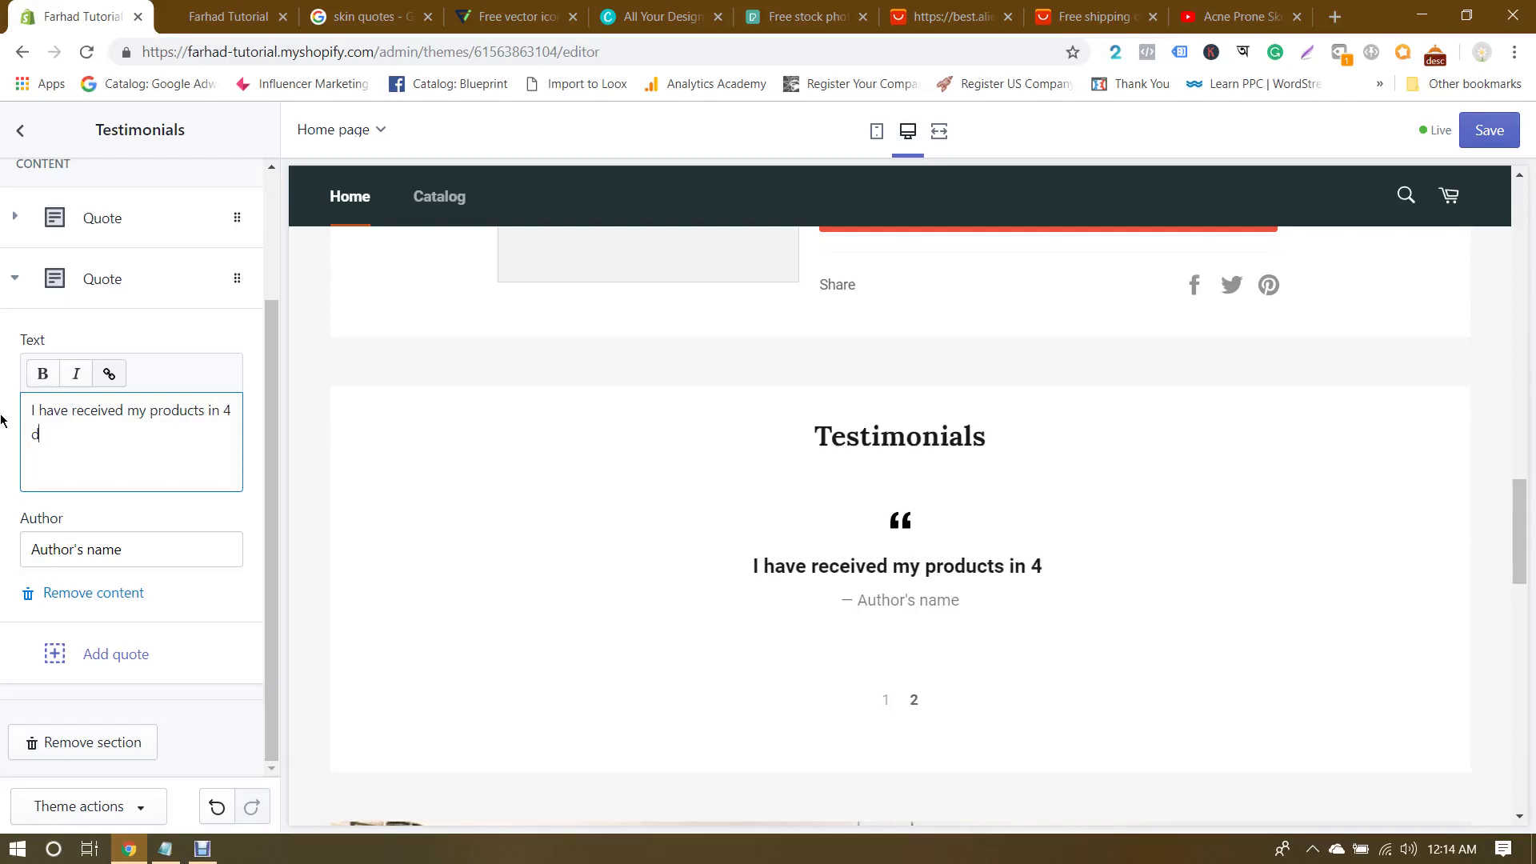
text(ays afte)
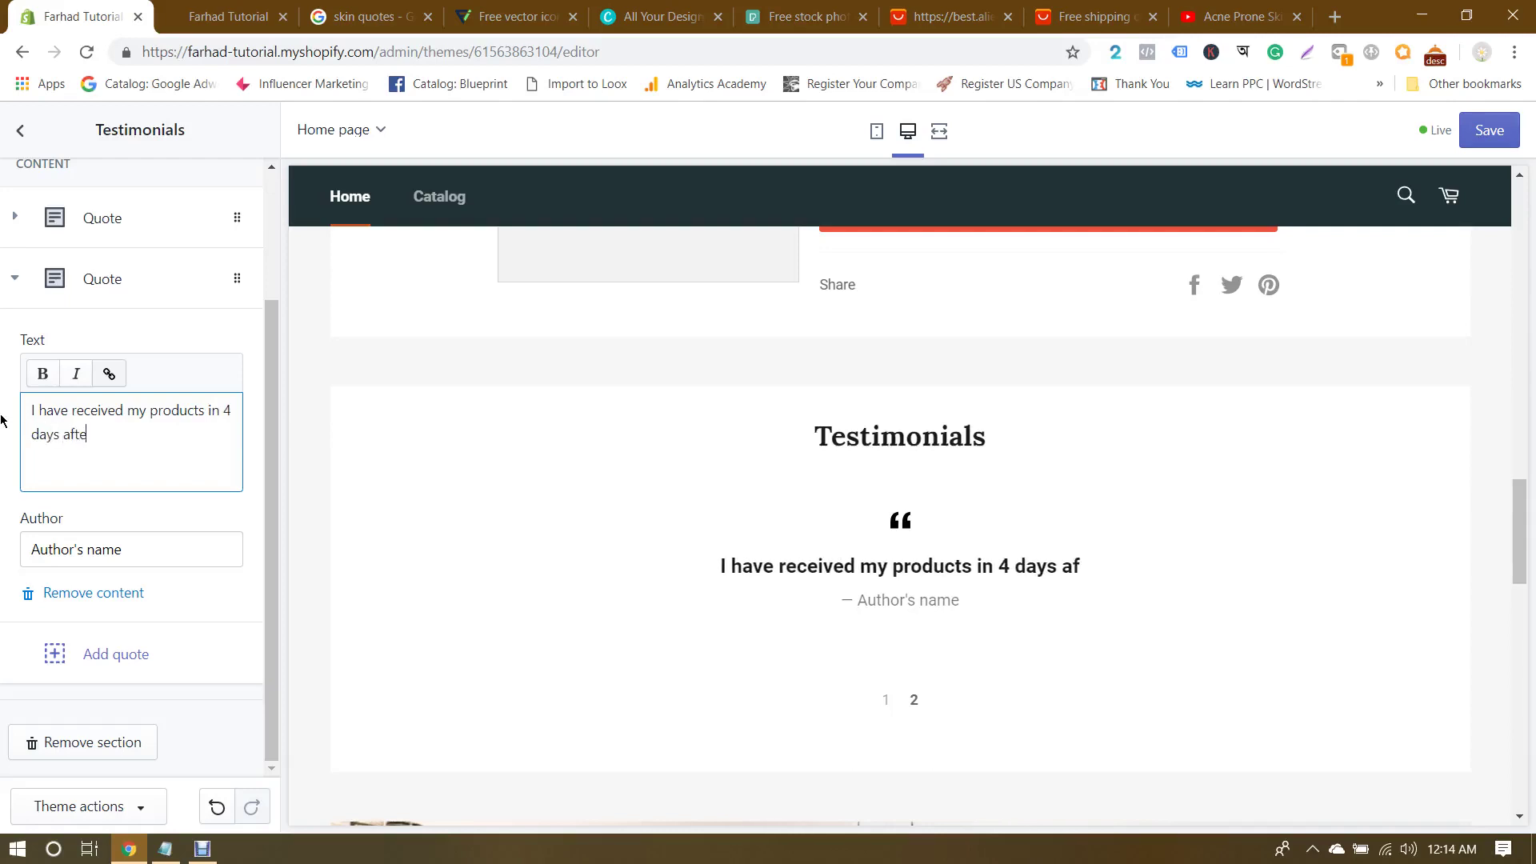
text(r order)
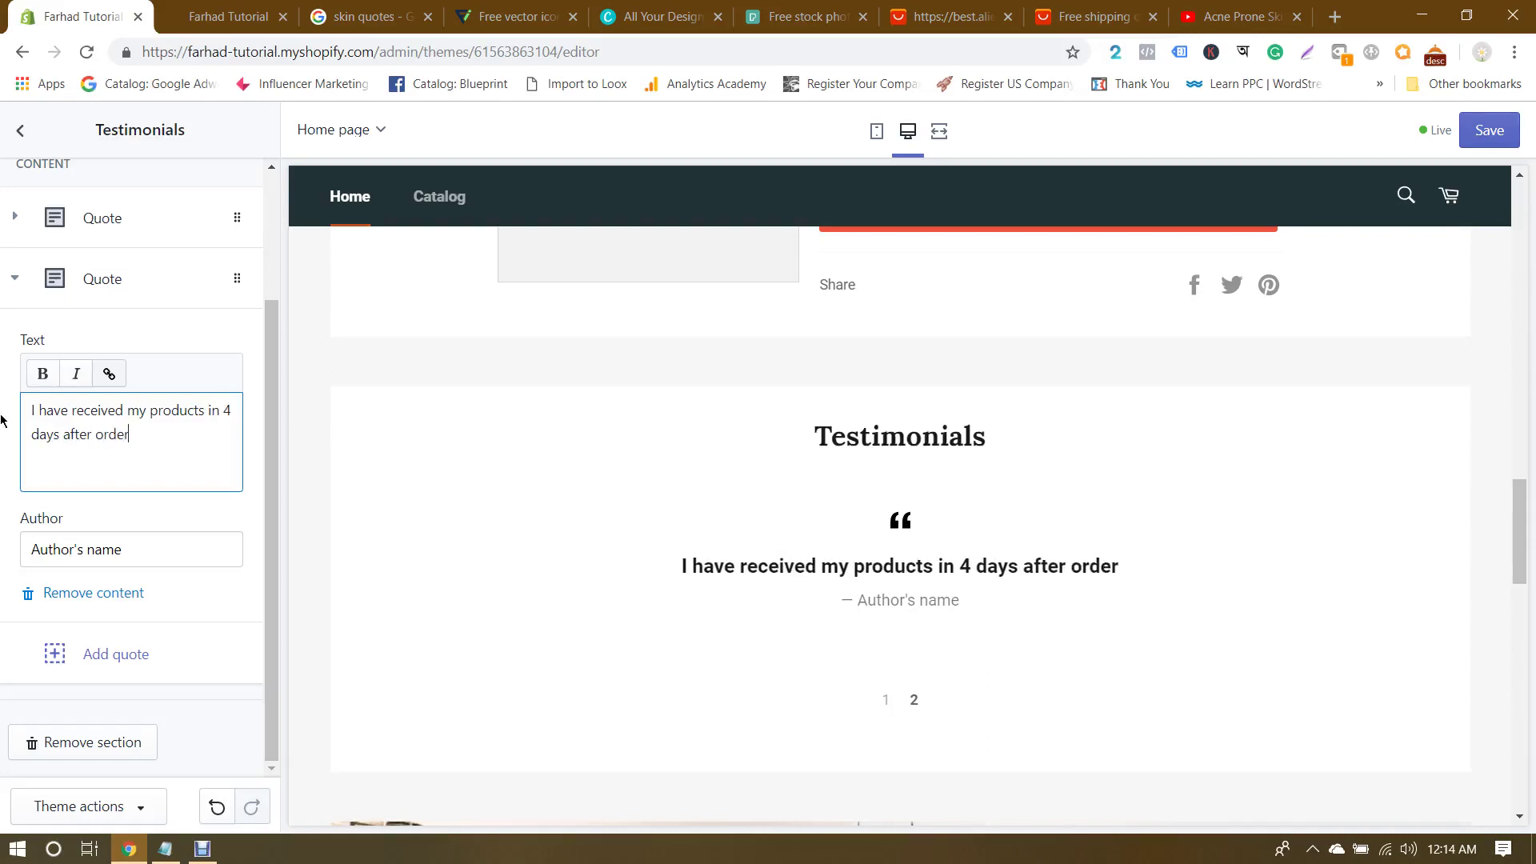
text(ing )
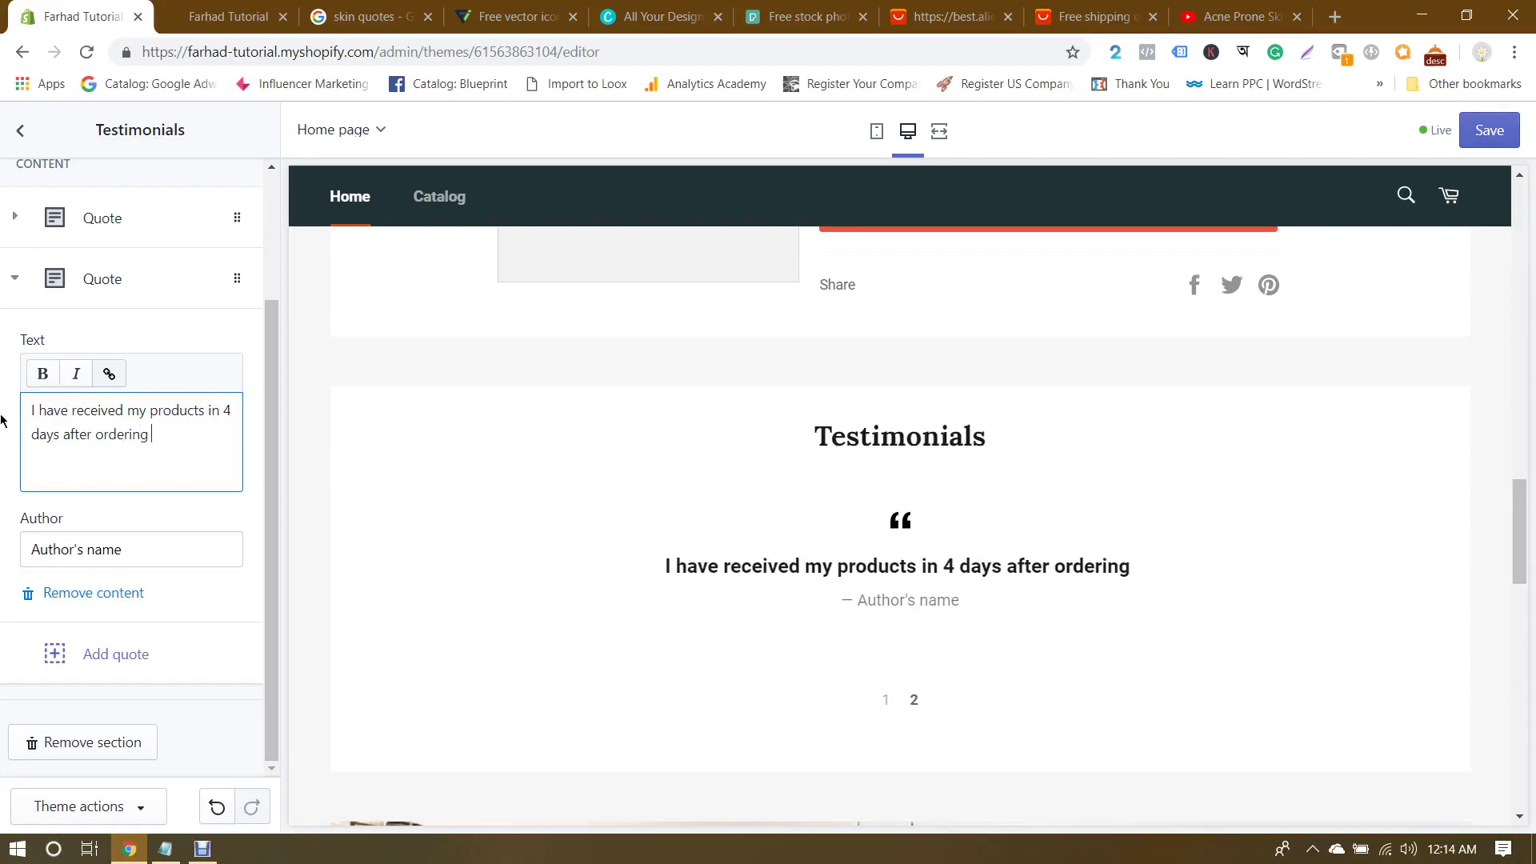
text(the product )
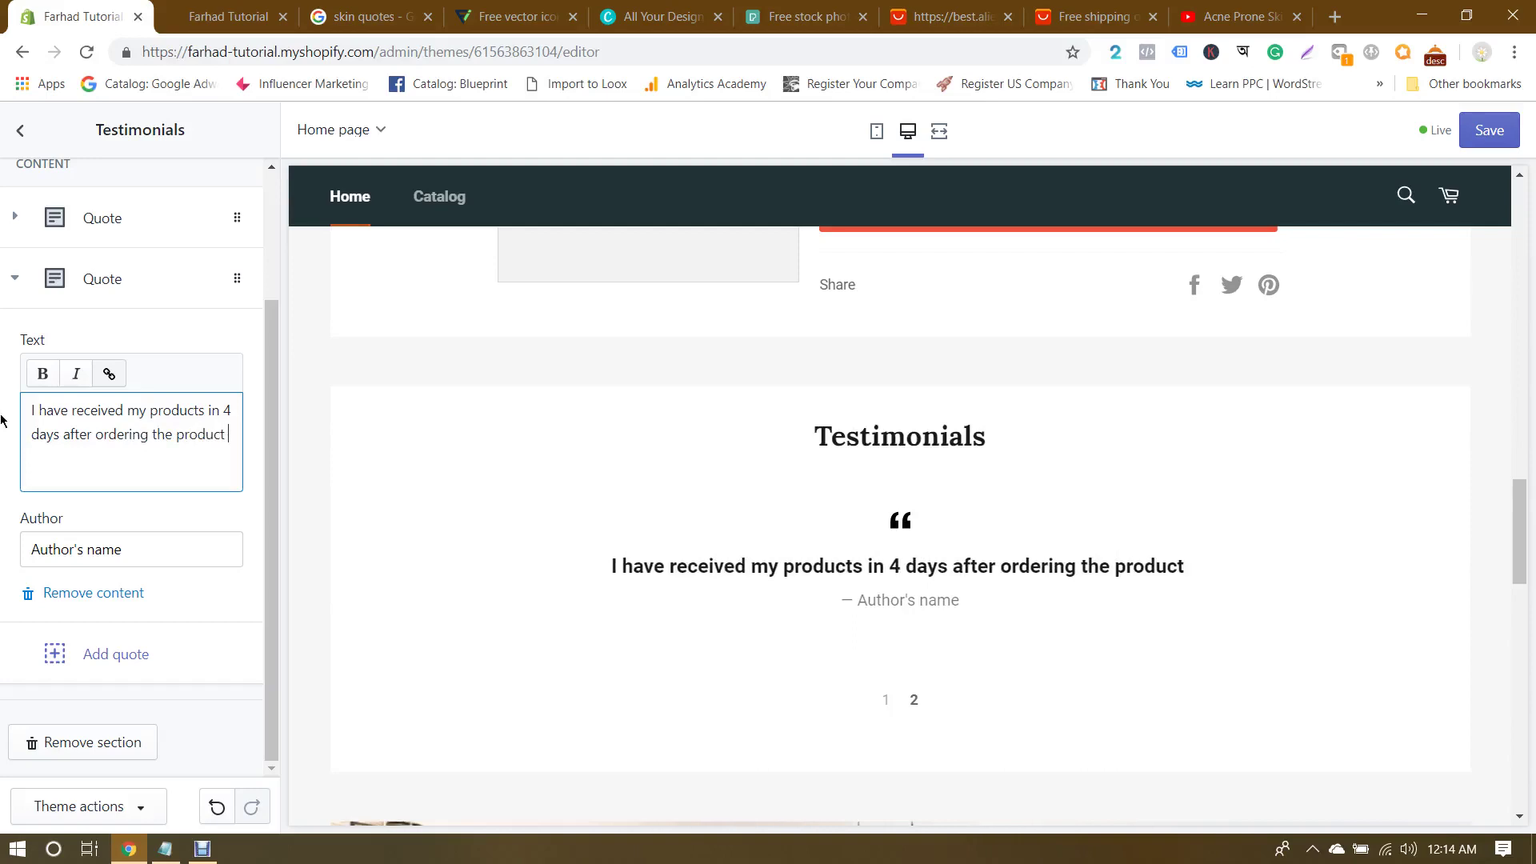
text(on this wes)
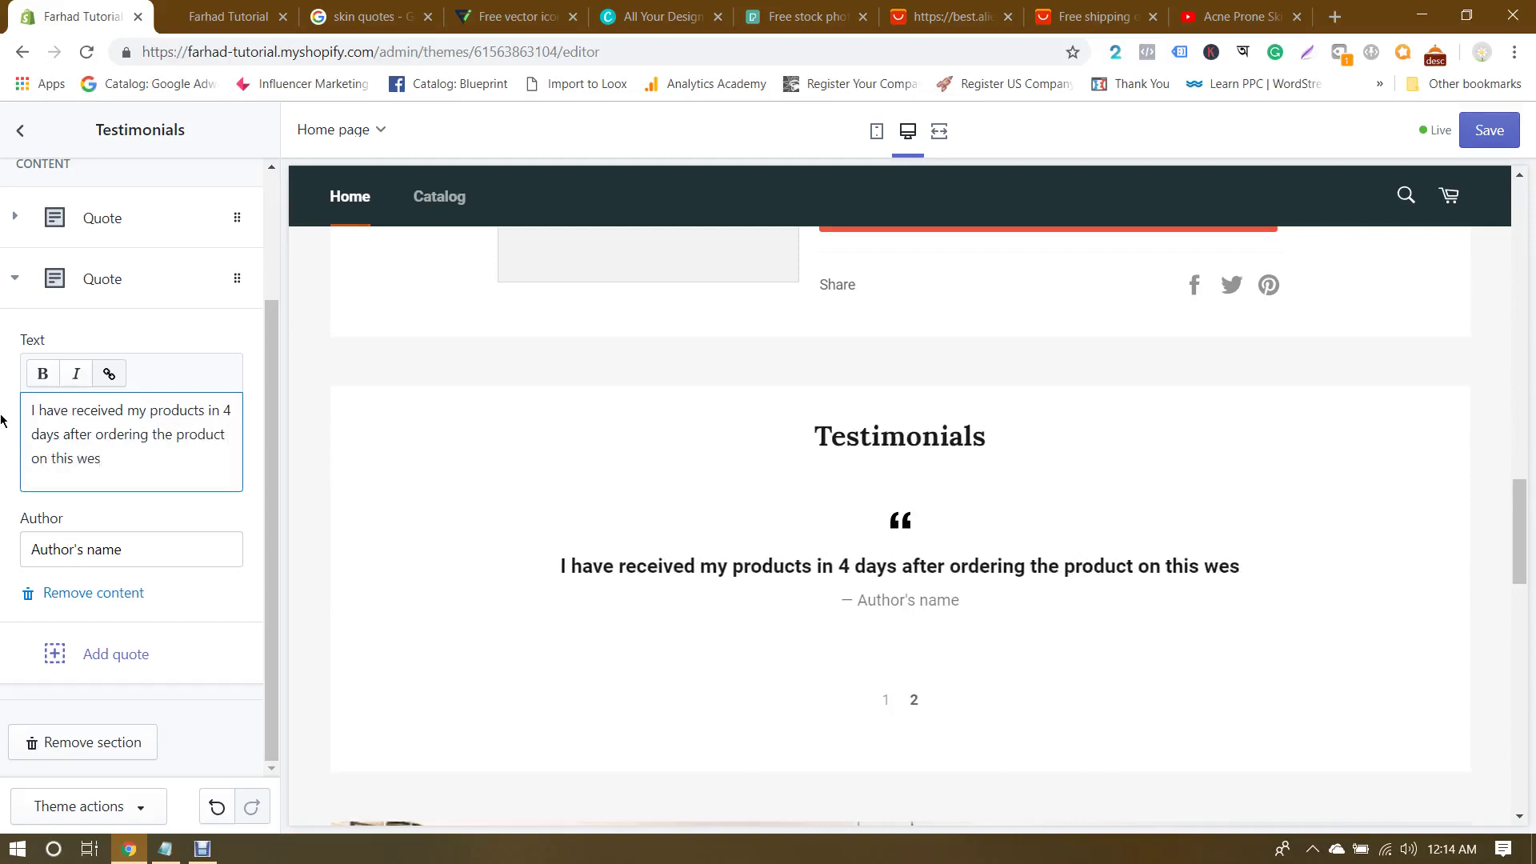
key(BackSpace)
text(bsite.)
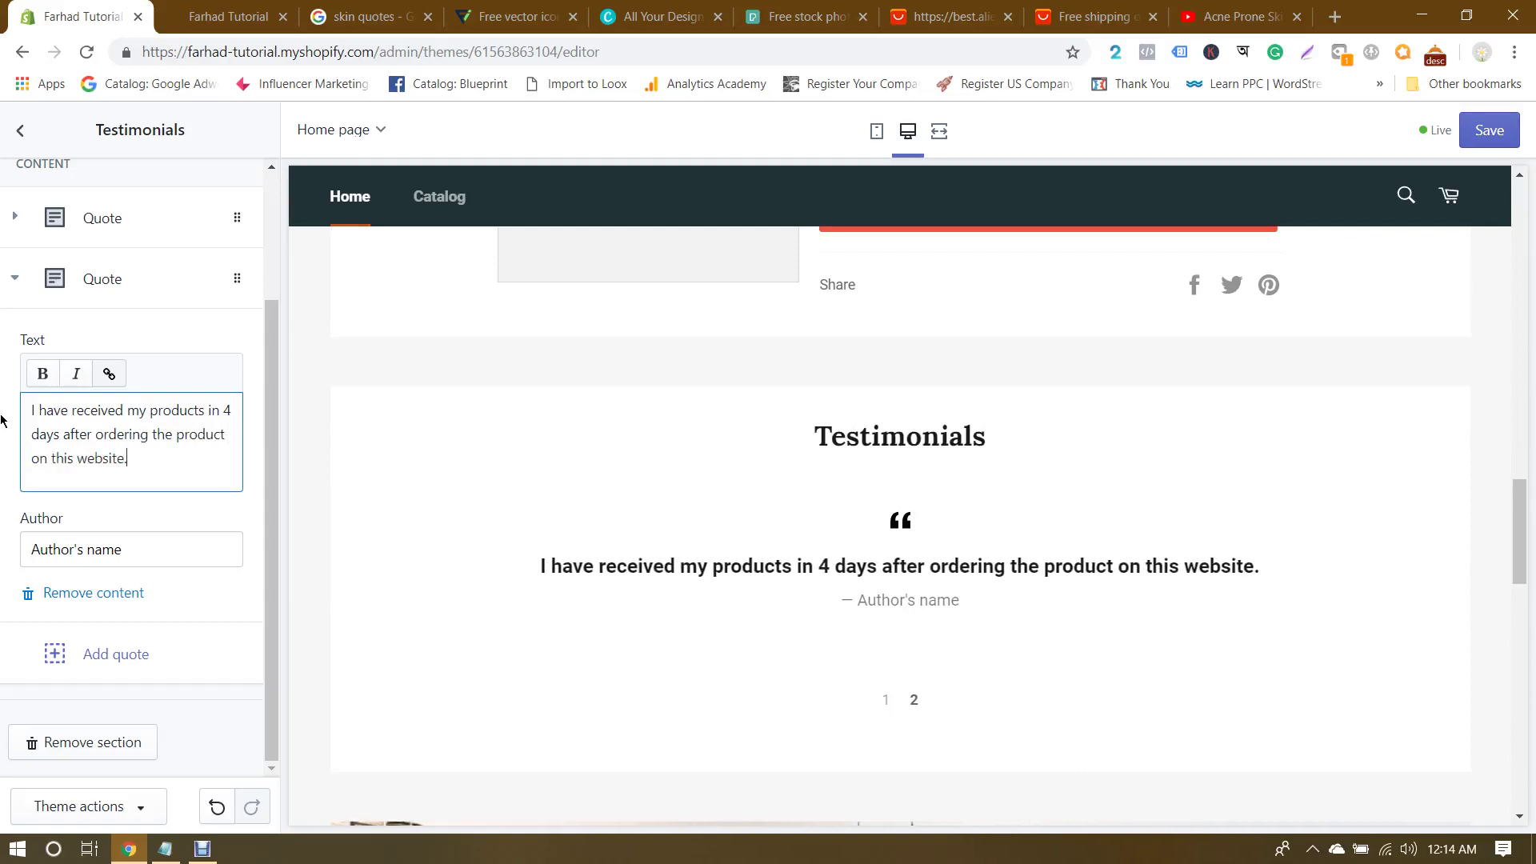
text( They are v)
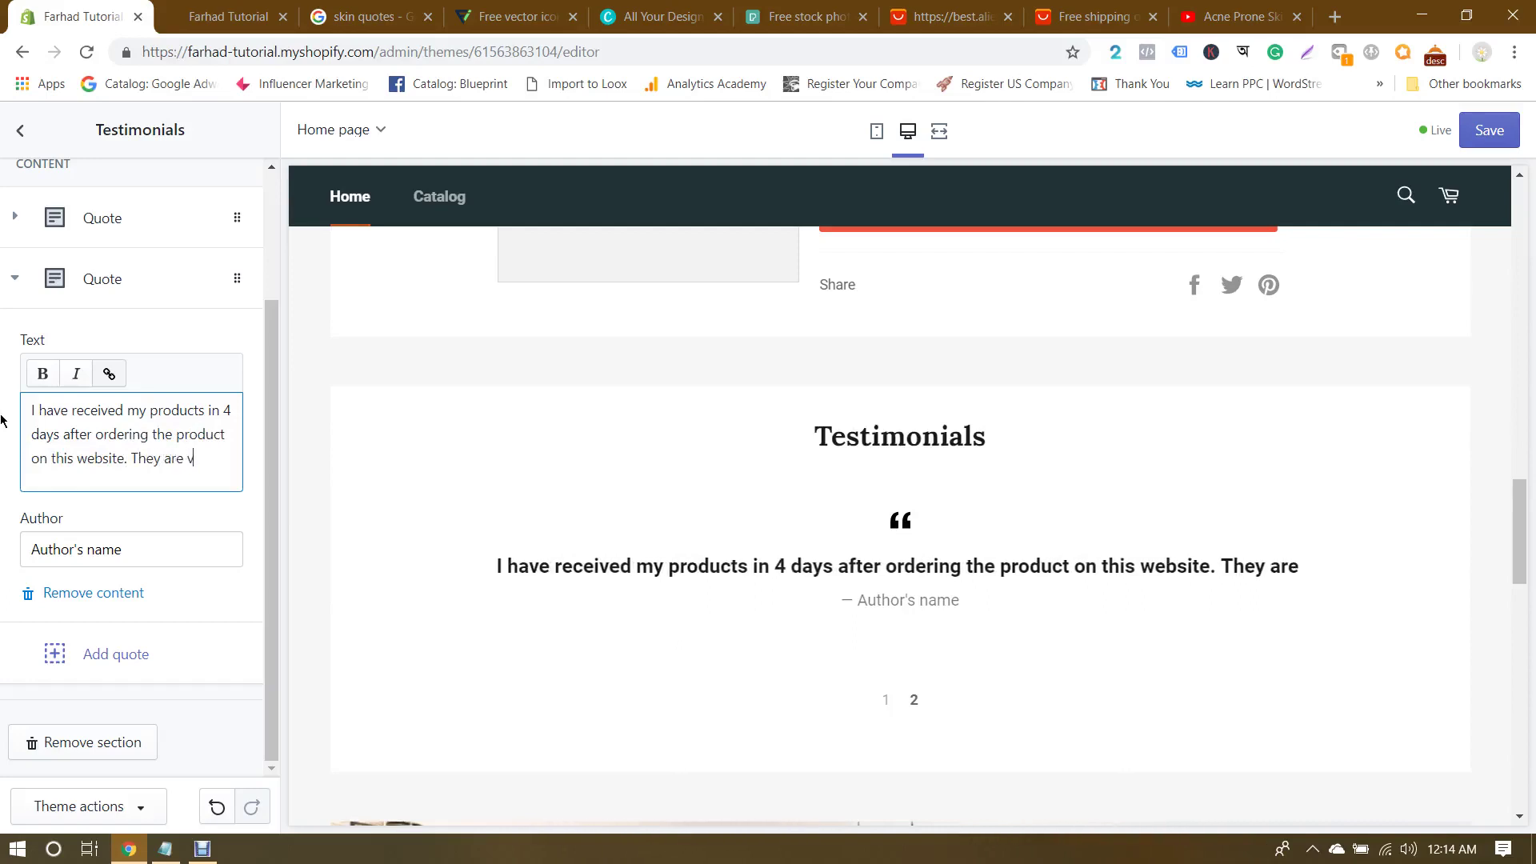
text(ery fast)
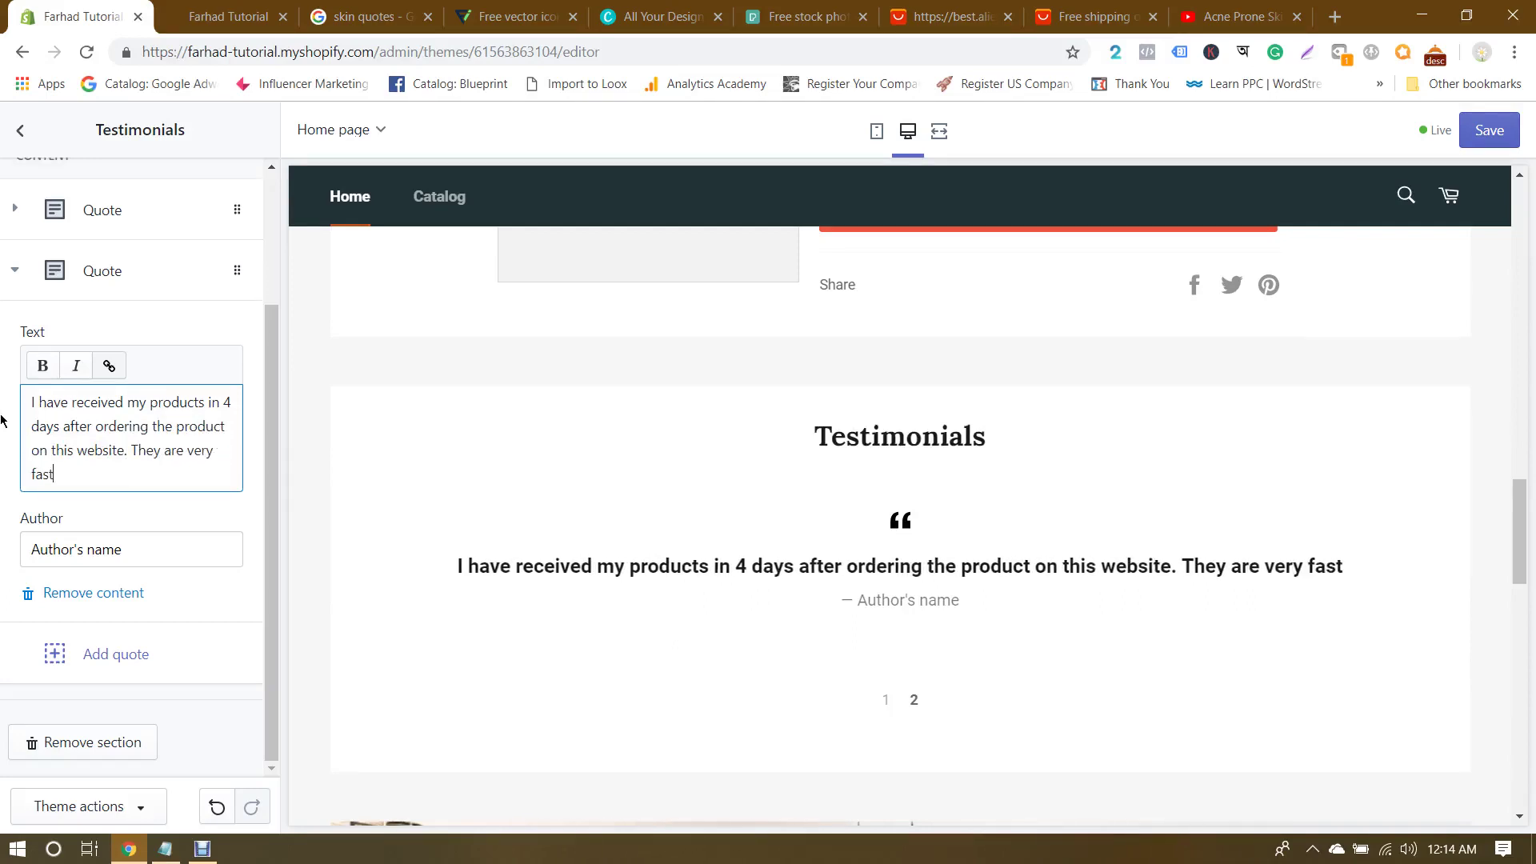
text( and ver)
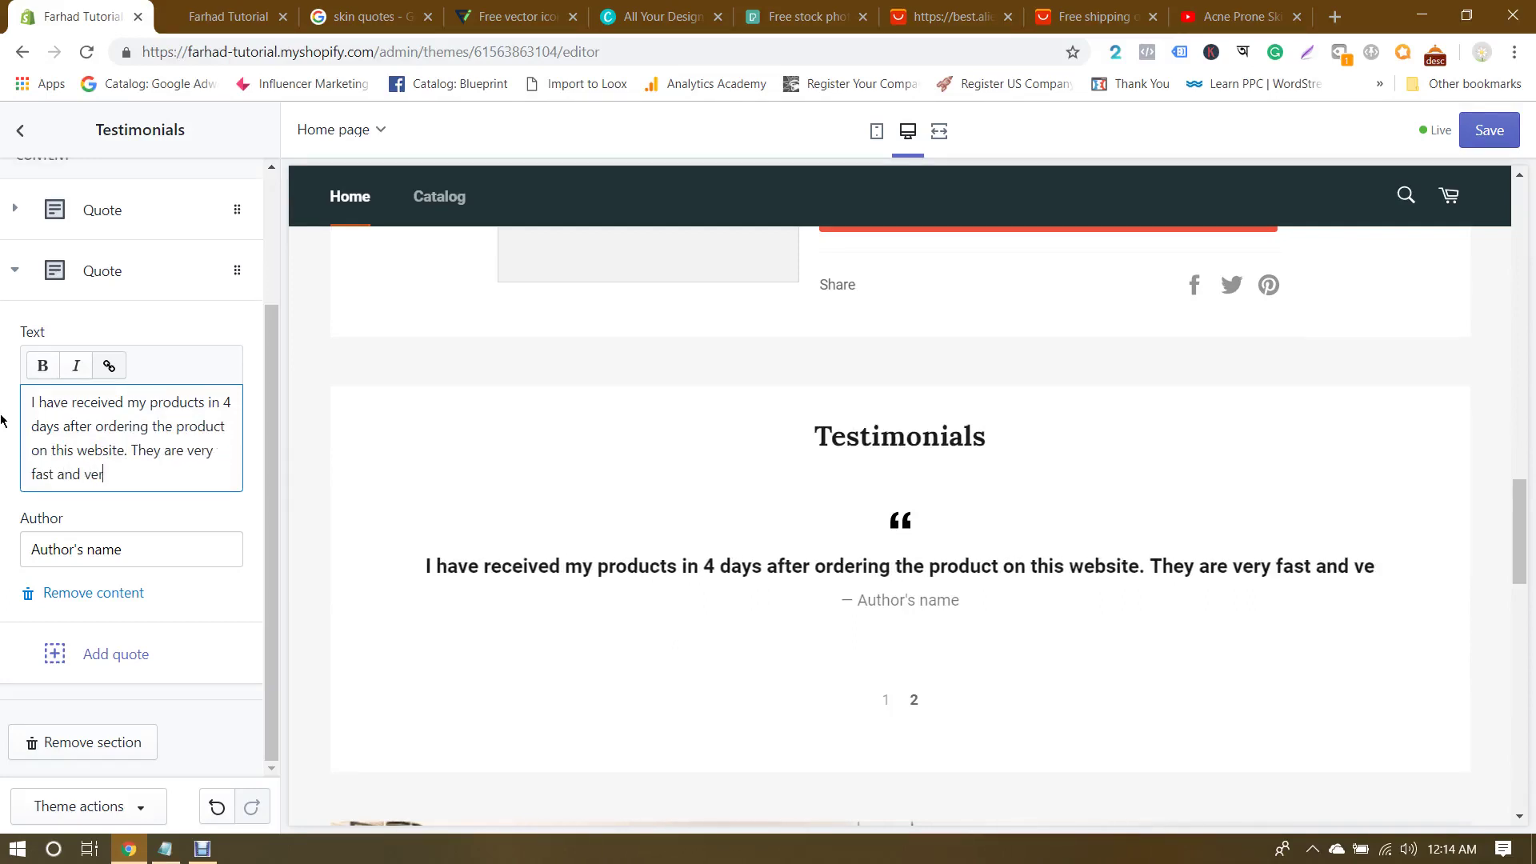
text(y helpful.)
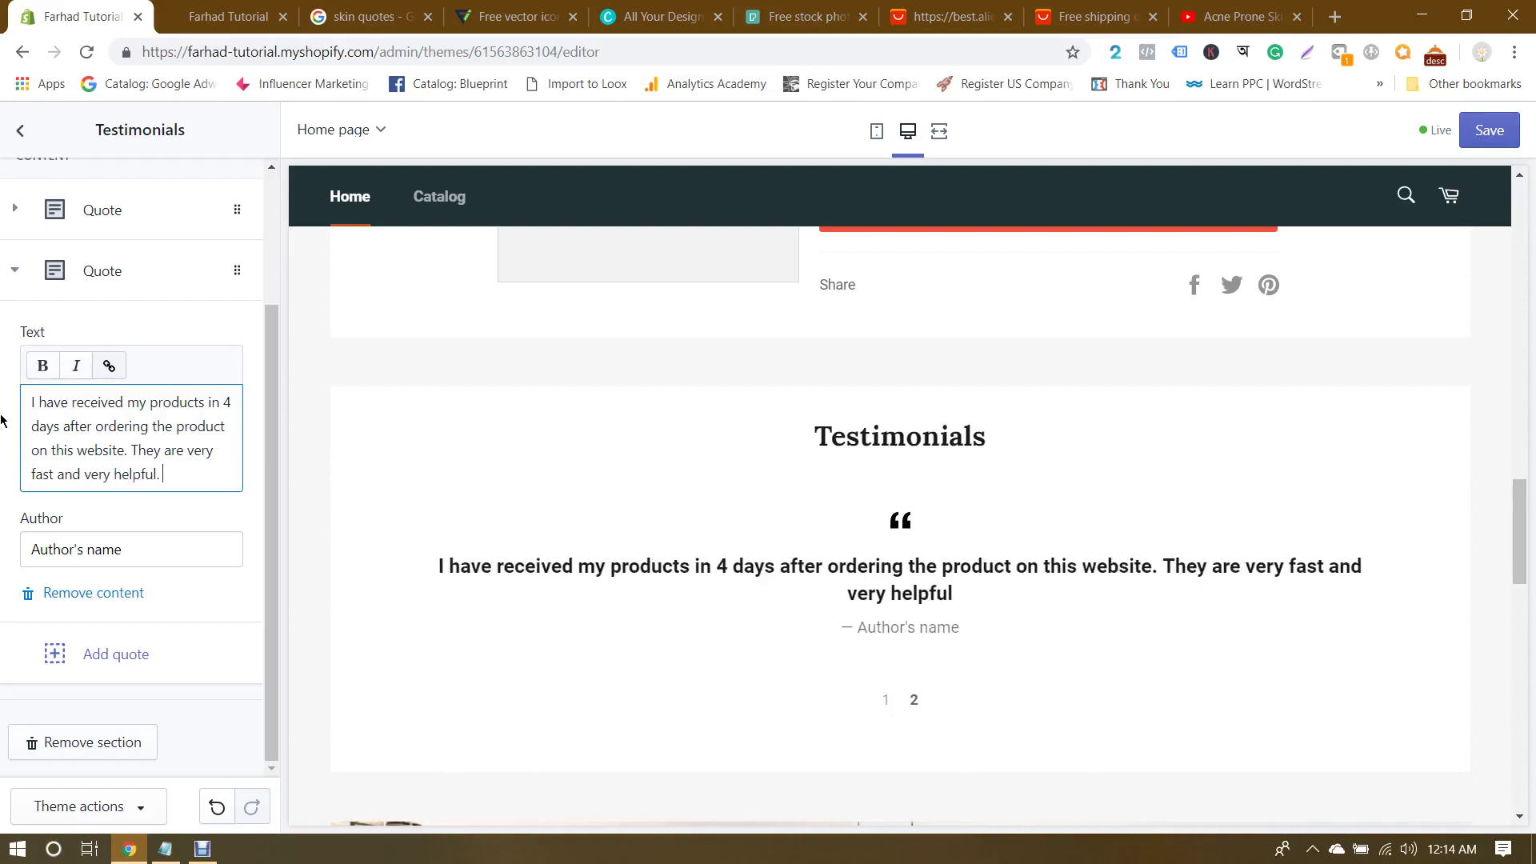
Step: Enter the customer's name as the second quote's author and collapse its block
triple_click(153, 536)
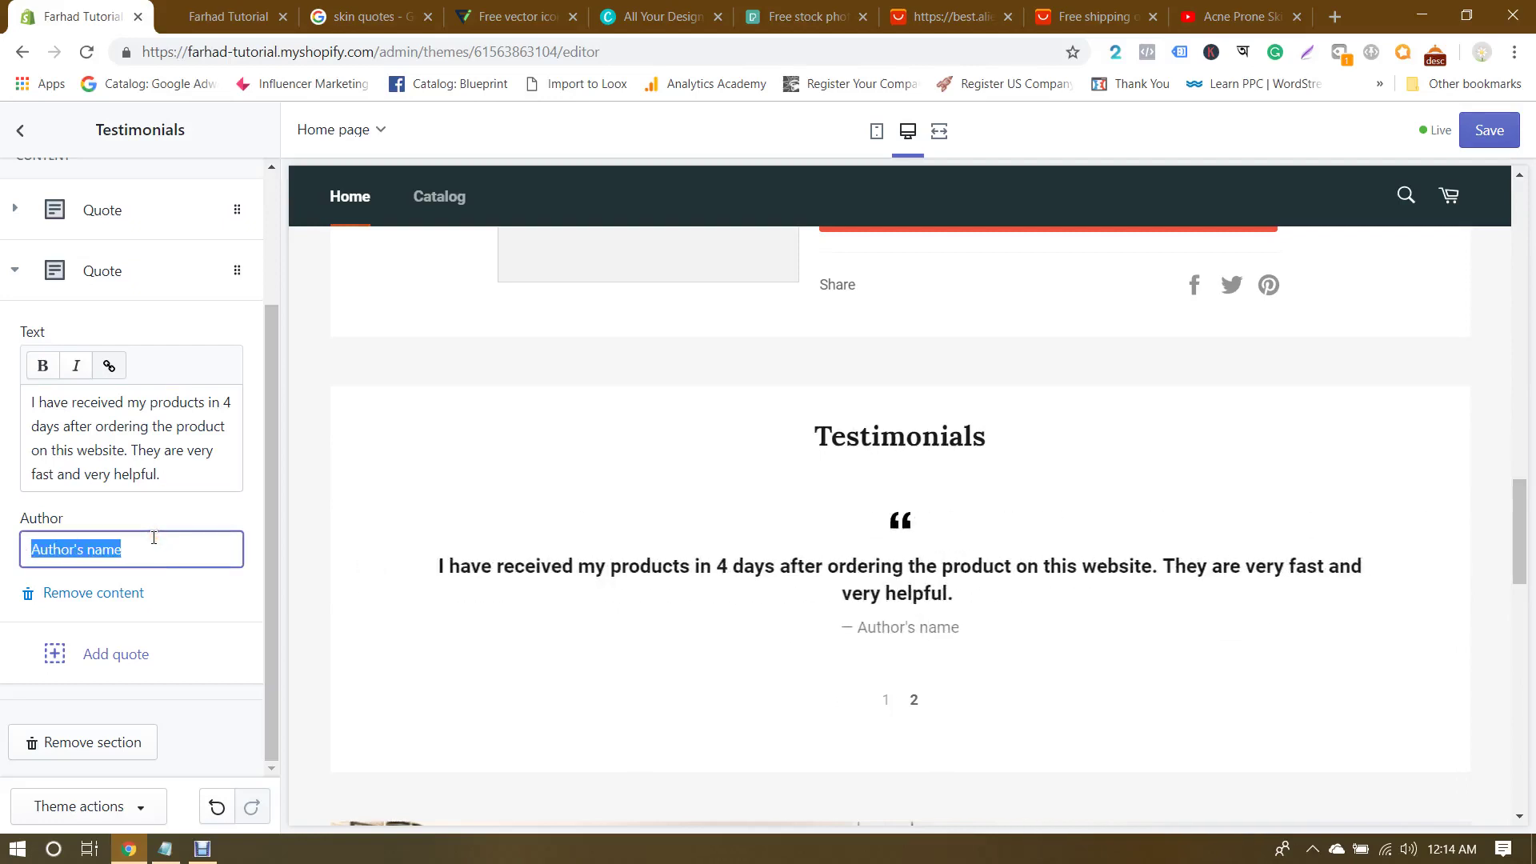
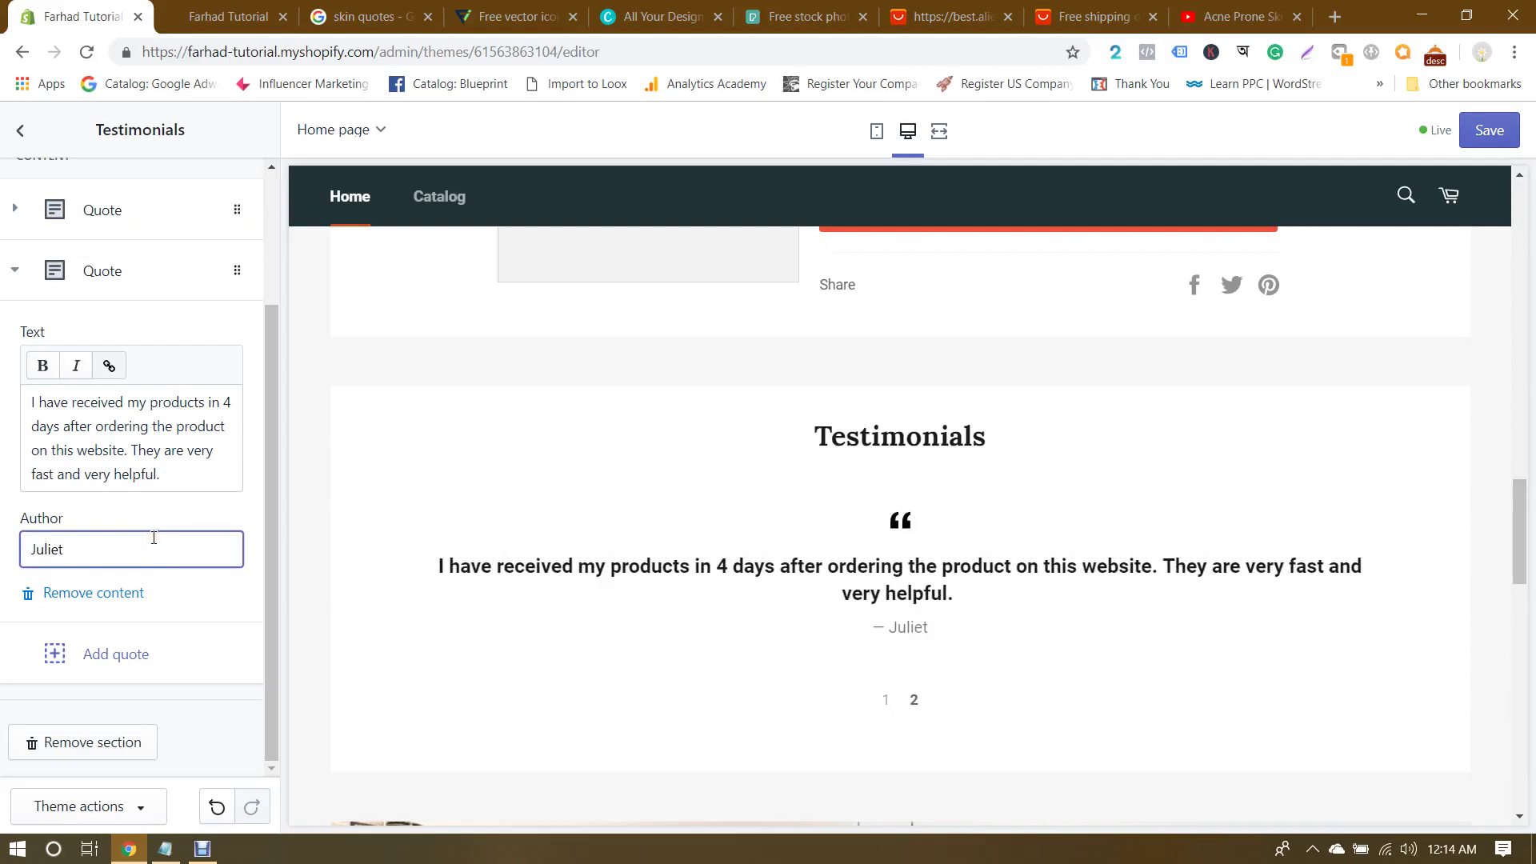
click(11, 532)
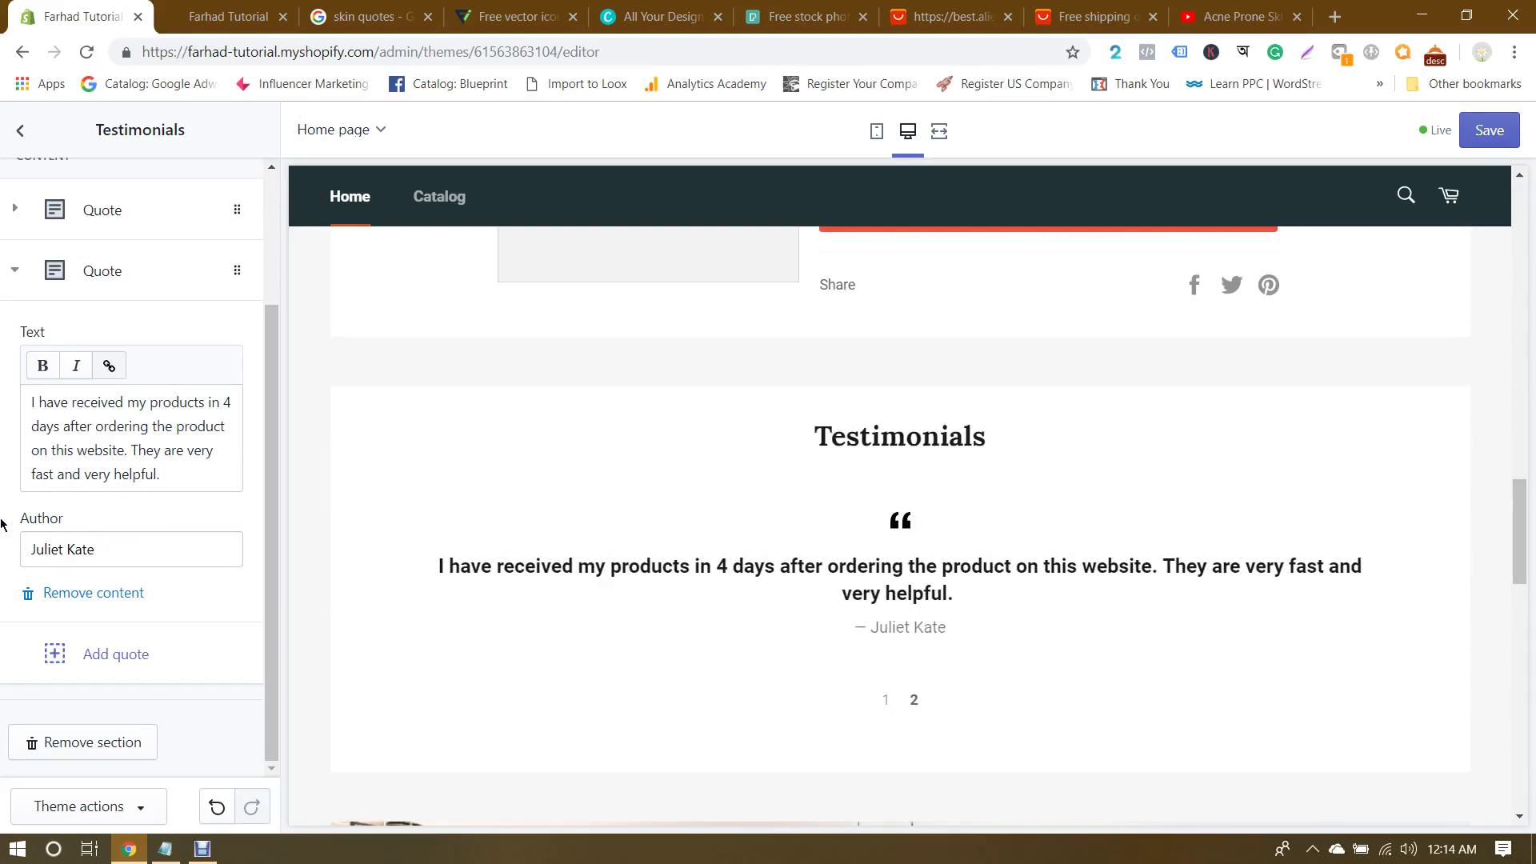
scroll(113, 590, up, 2)
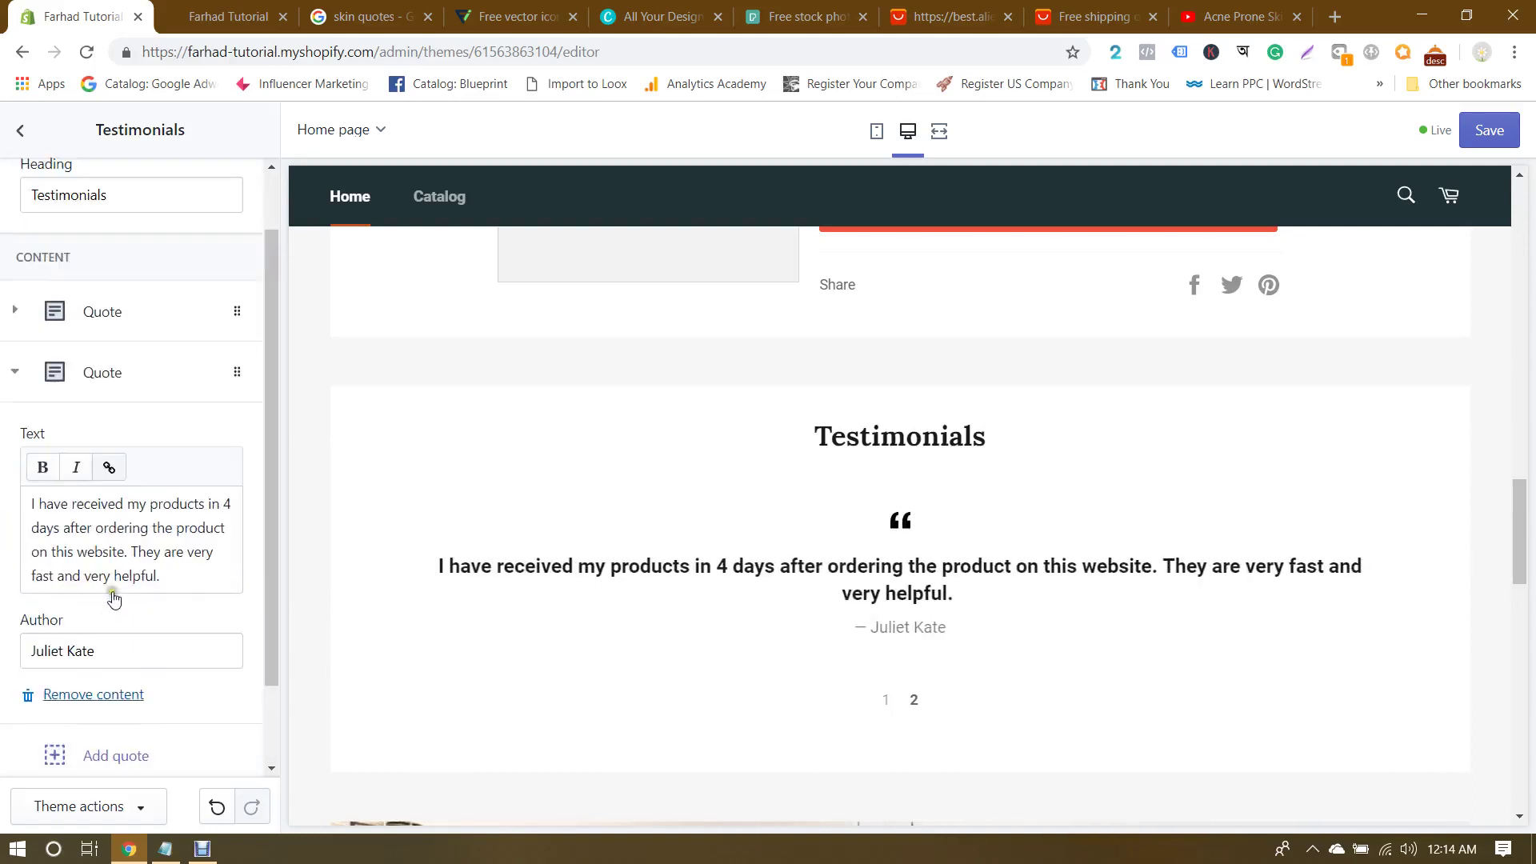
click(13, 454)
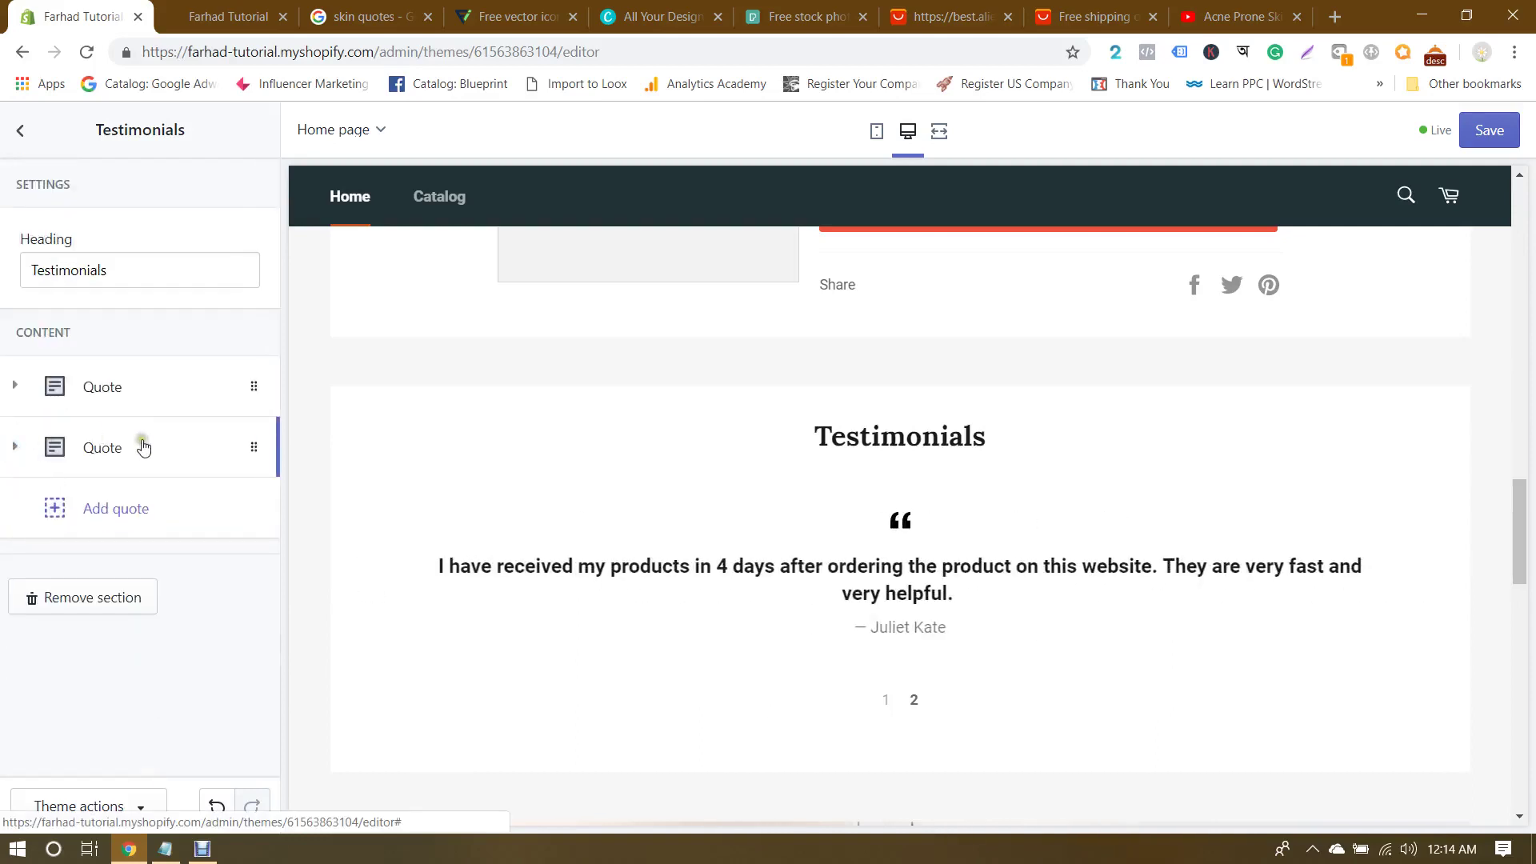
Step: Look at the Blog section settings, then return to the homepage sections list
click(20, 130)
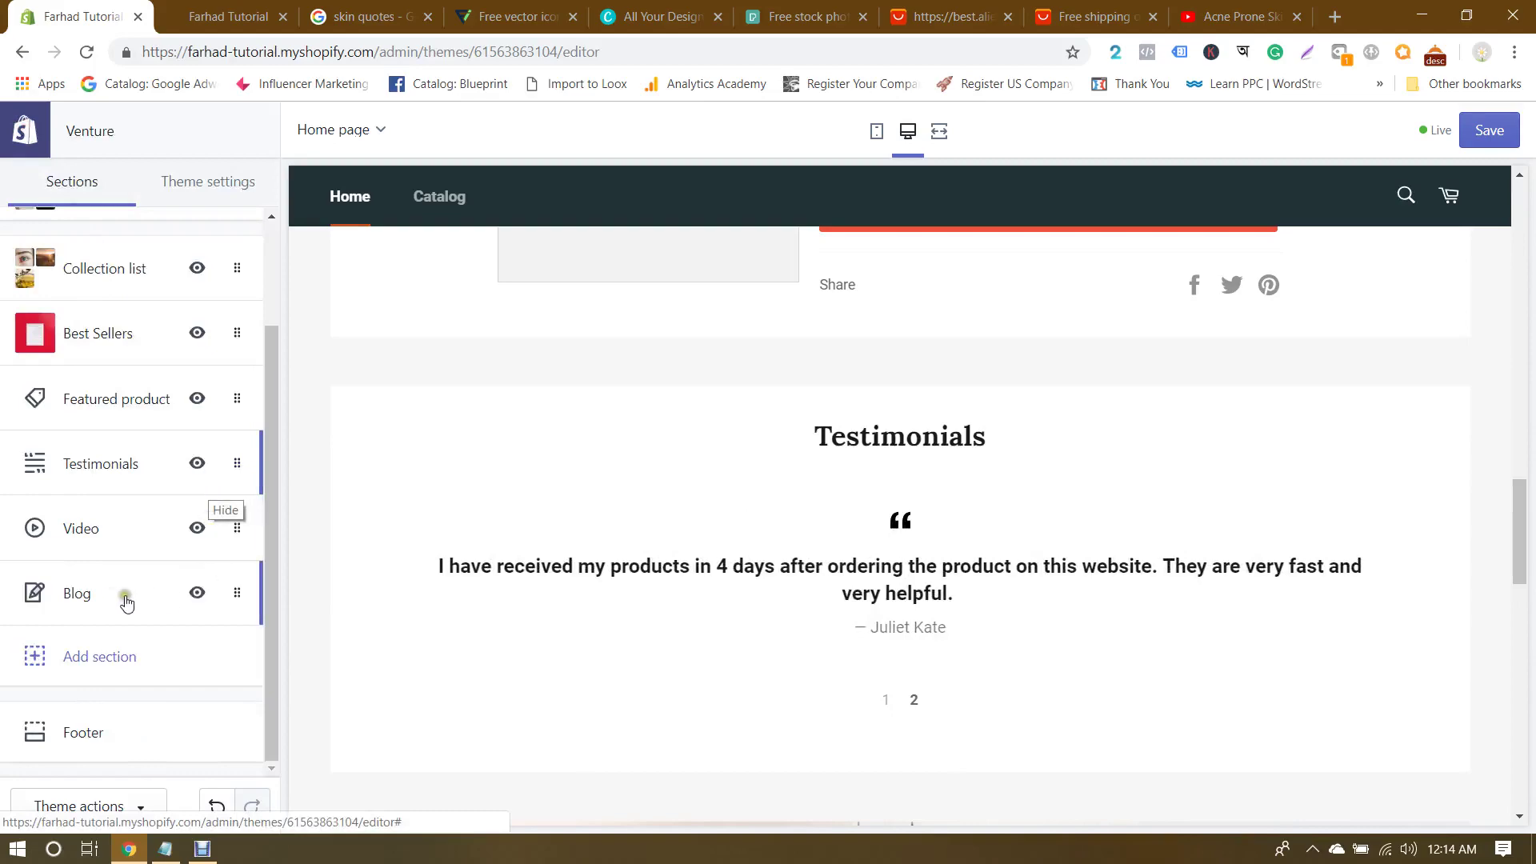
click(120, 596)
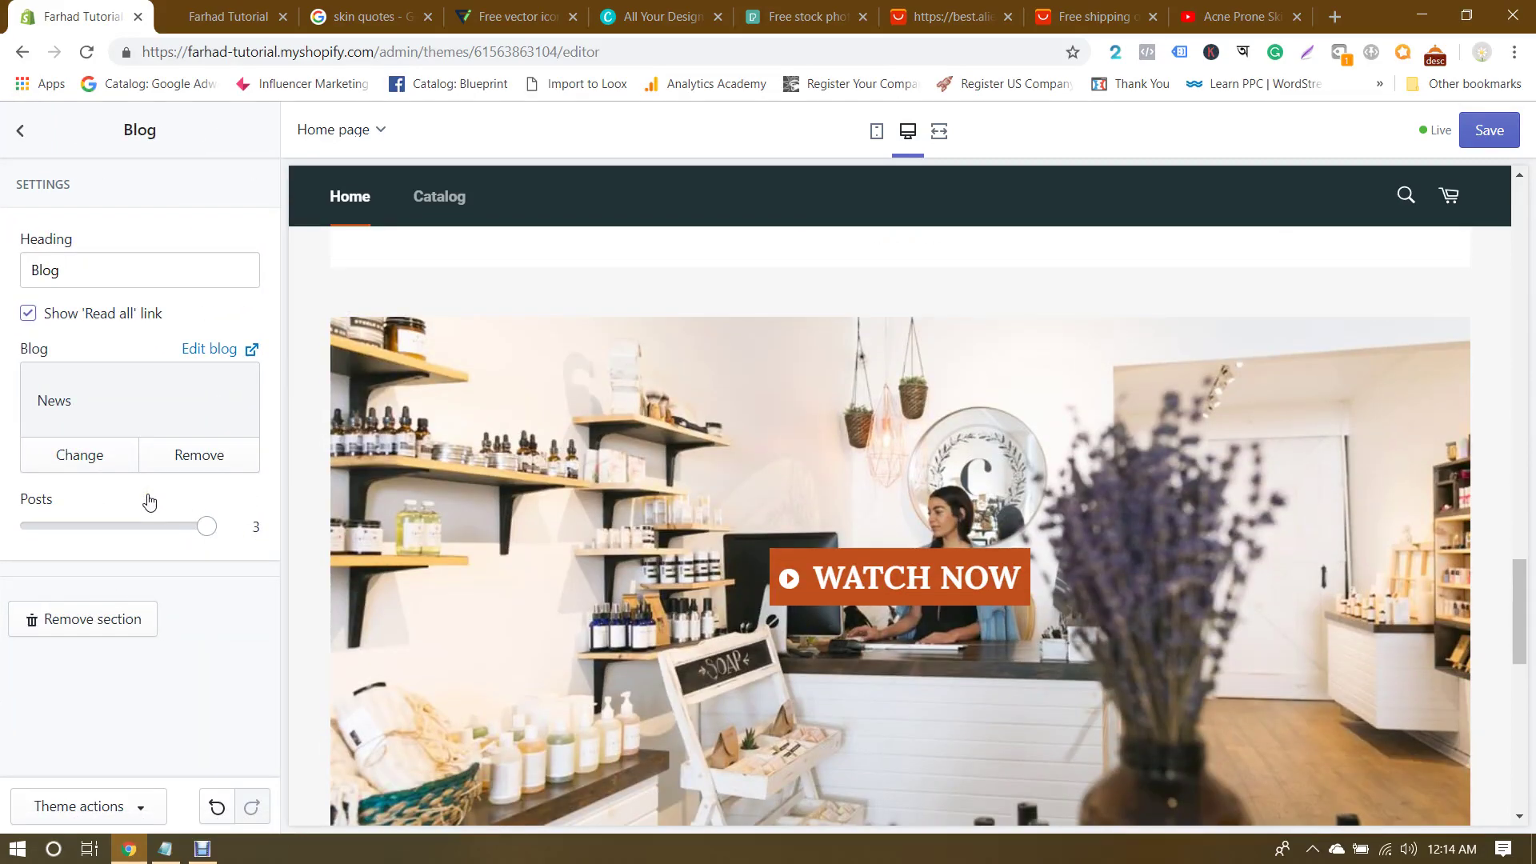
click(20, 129)
Step: Save the theme changes and open the storefront in a new tab
click(1490, 132)
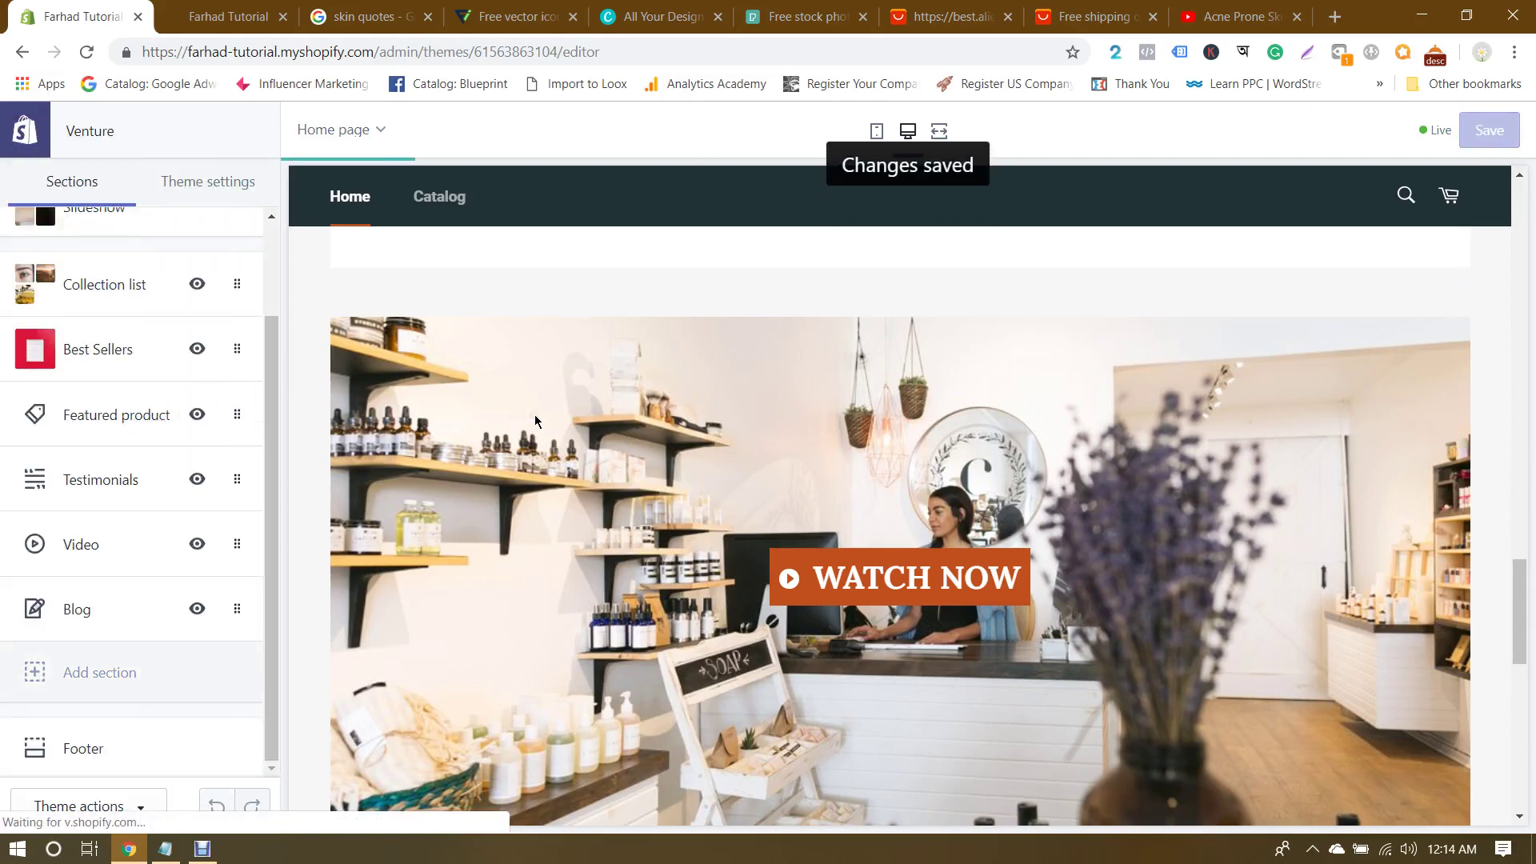
scroll(534, 420, up, 4)
click(232, 16)
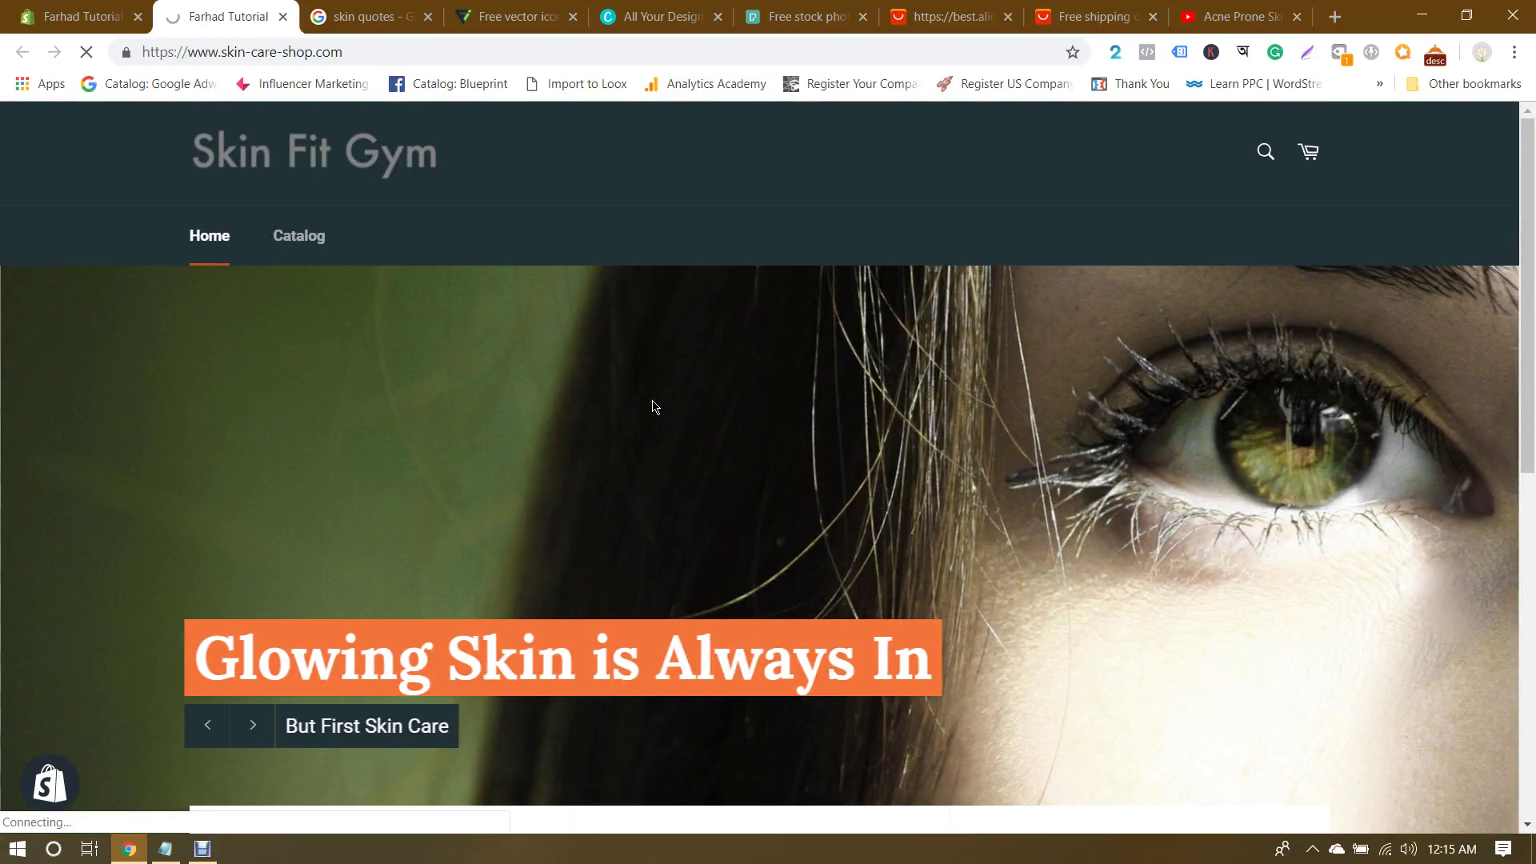
Step: Copy the loading storefront's web address and close that tab
click(84, 16)
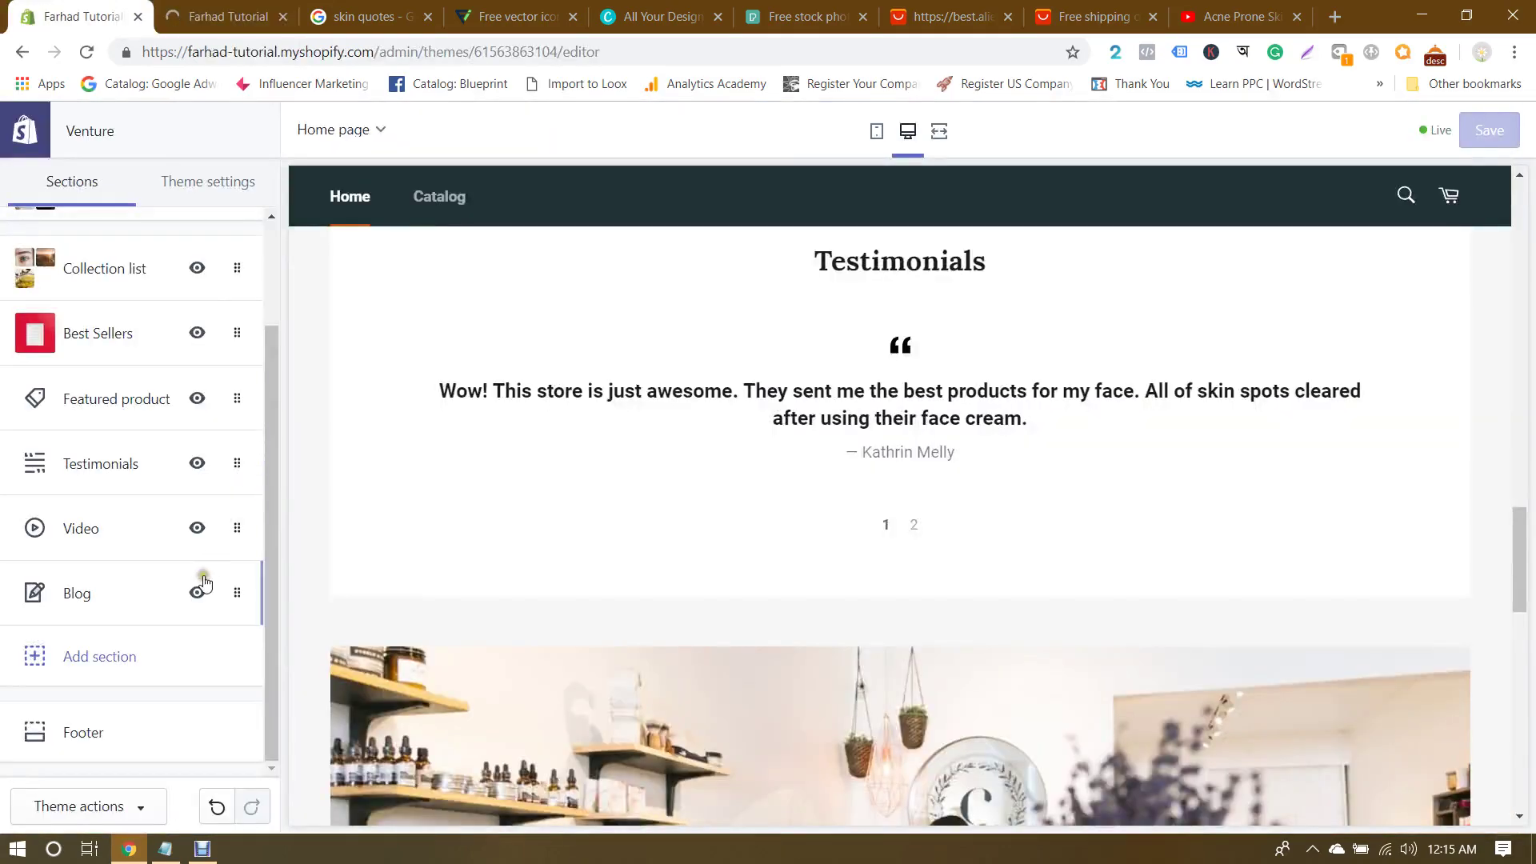
click(225, 16)
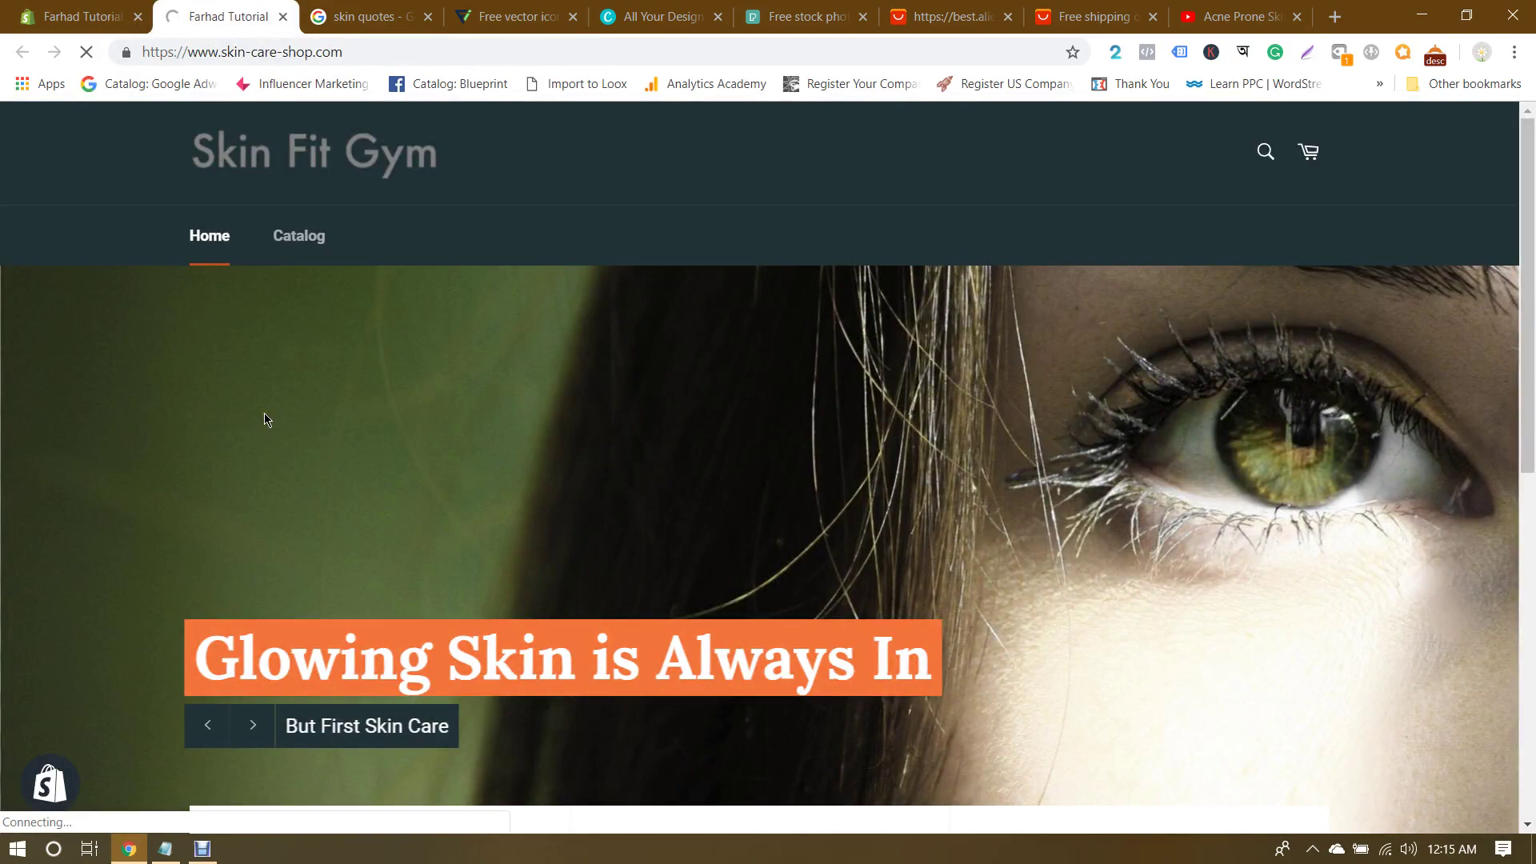
click(80, 19)
click(218, 8)
click(295, 48)
key(ctrl+c)
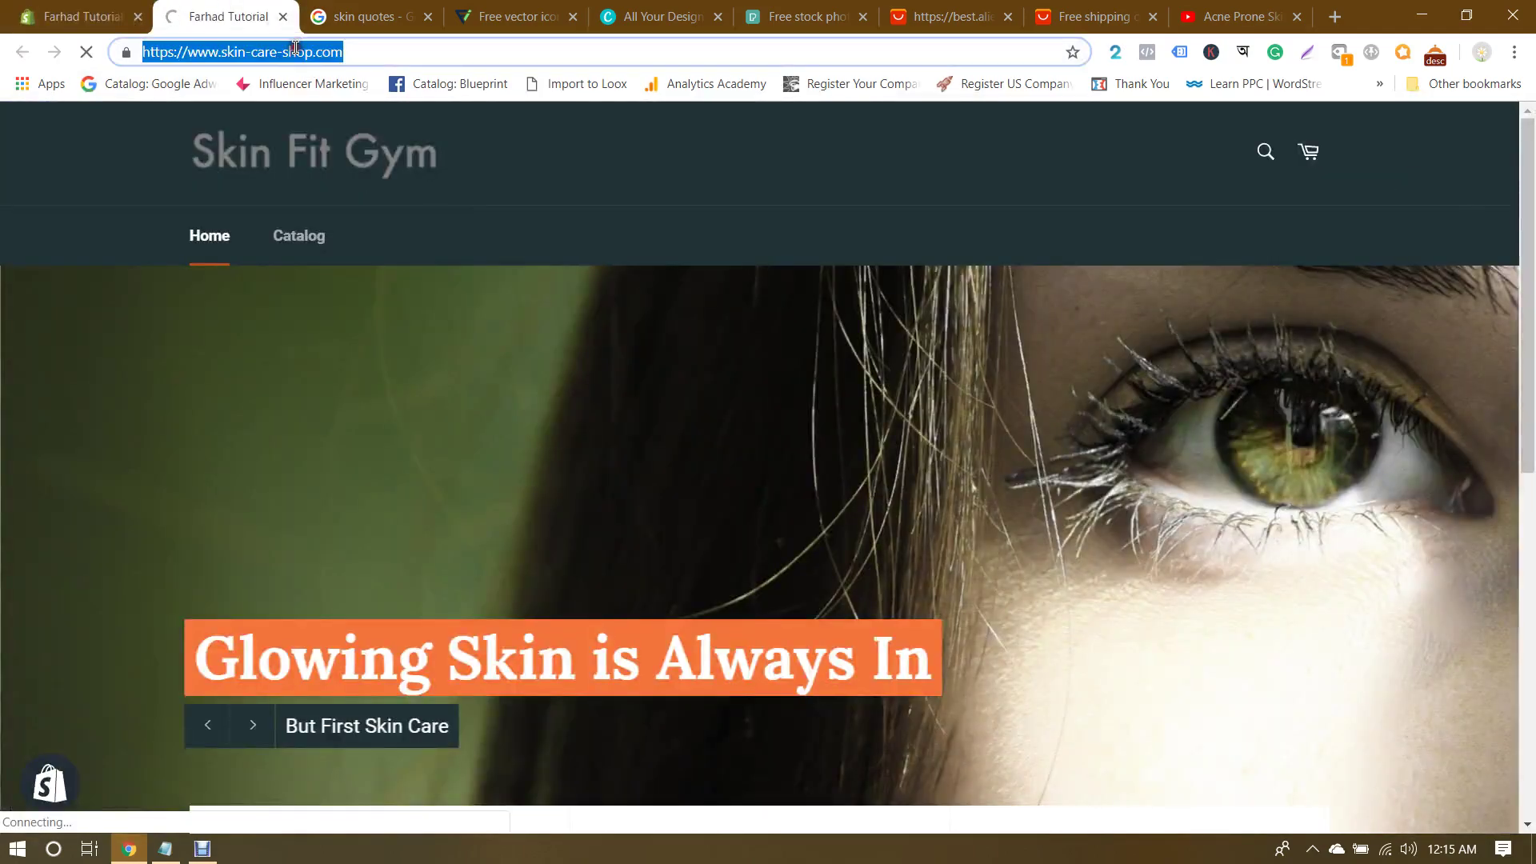
click(283, 16)
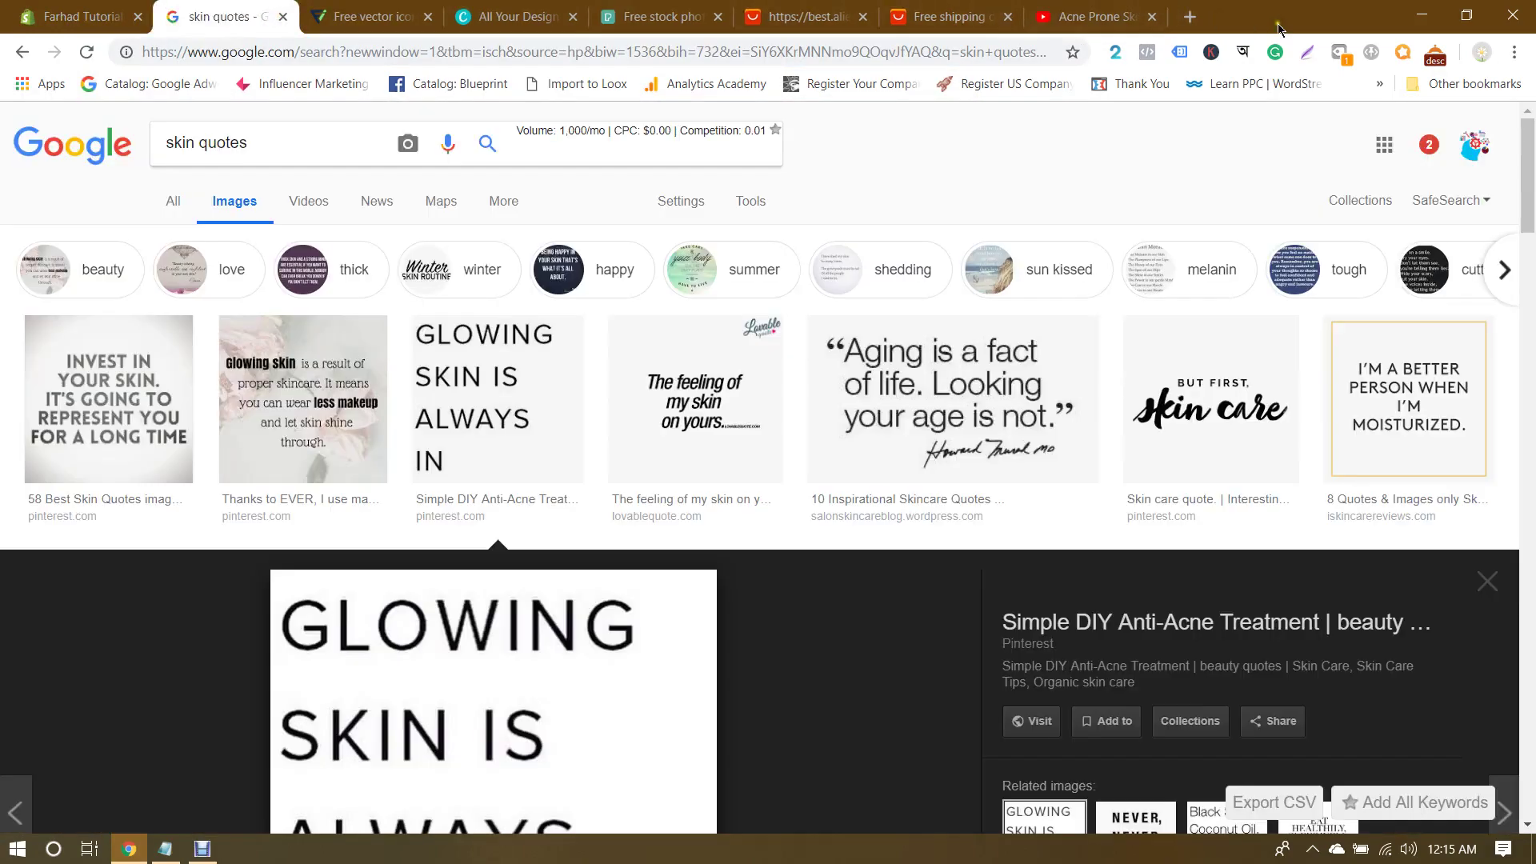
Step: Load the store address in a new tab, close it, and return to the theme editor
click(1187, 16)
key(ctrl+v)
key(Return)
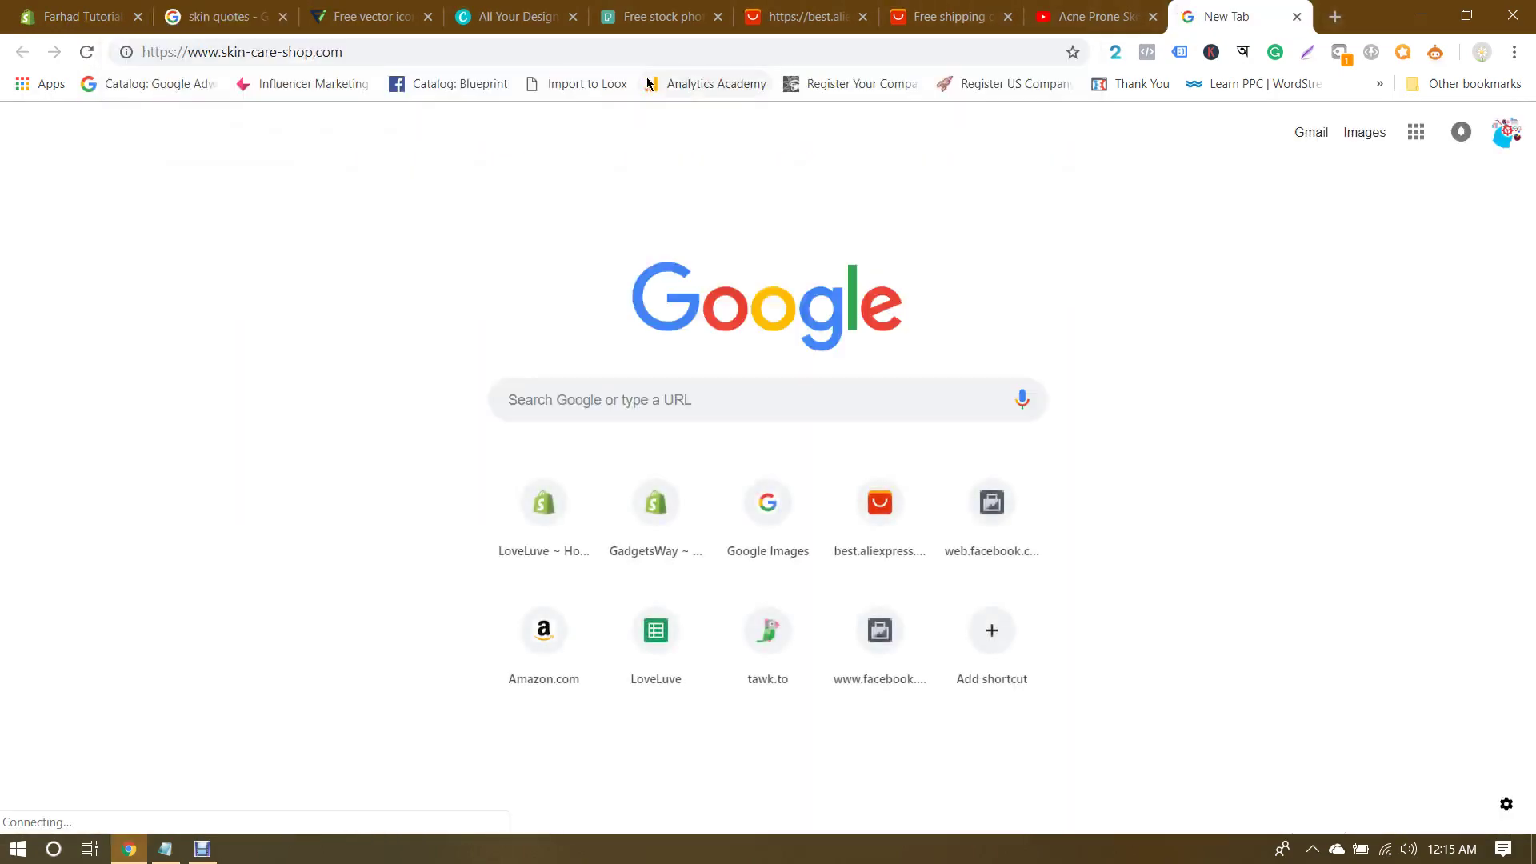
click(557, 54)
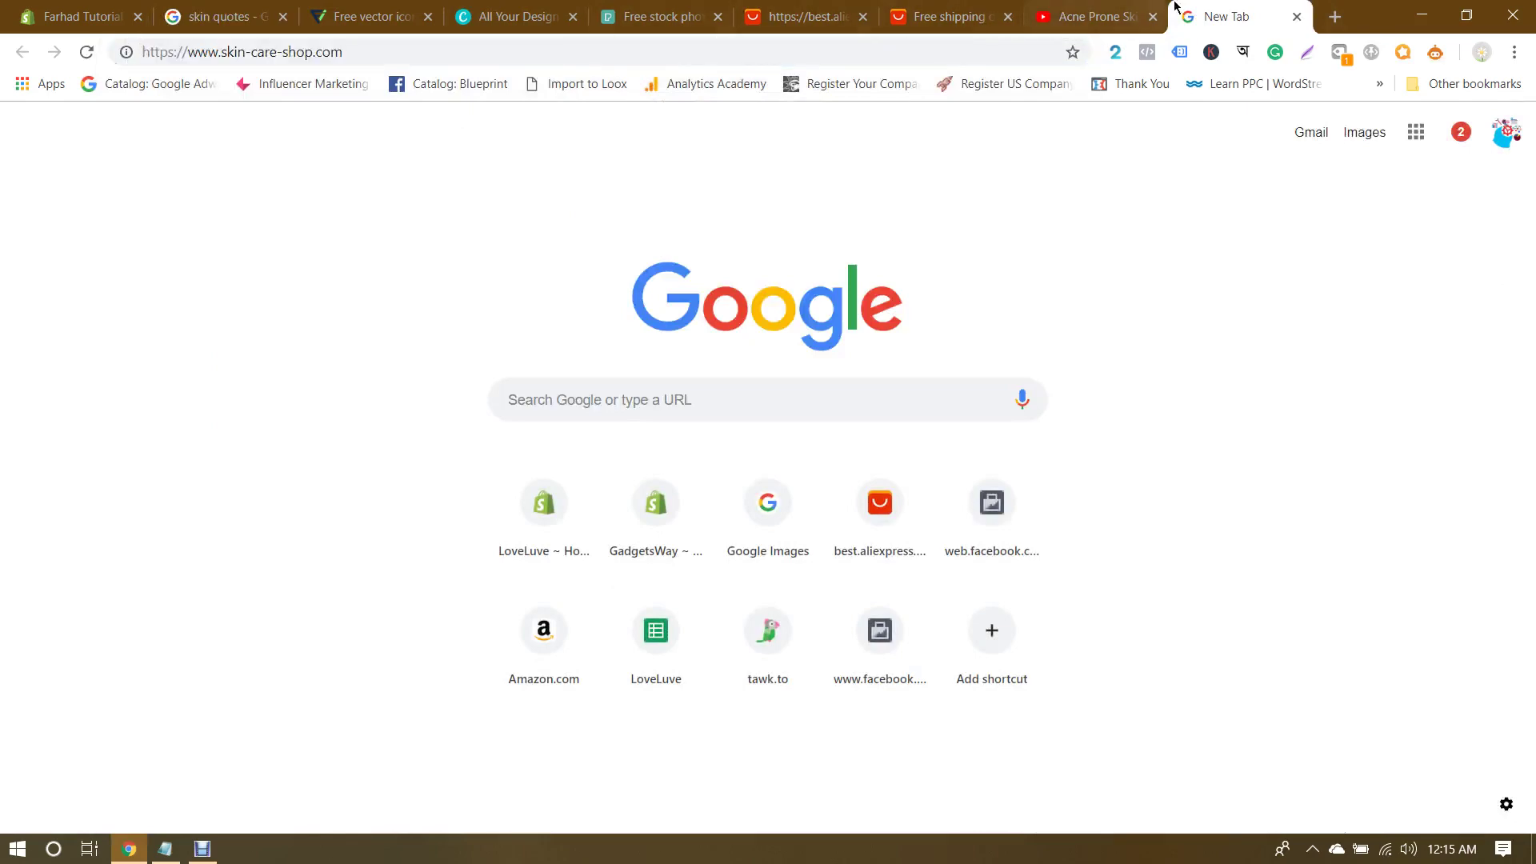
click(289, 26)
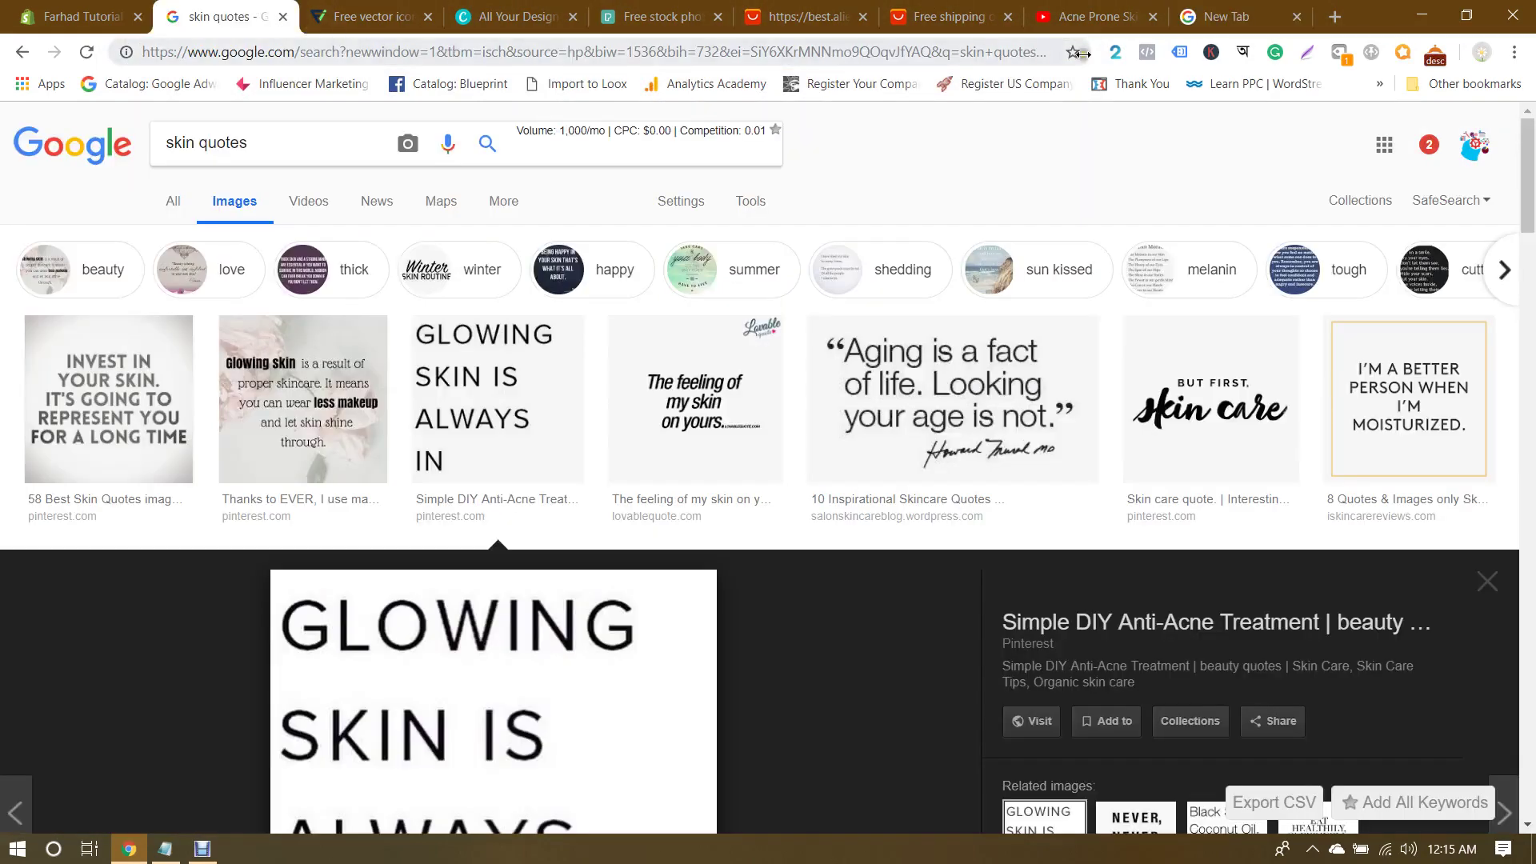
click(801, 84)
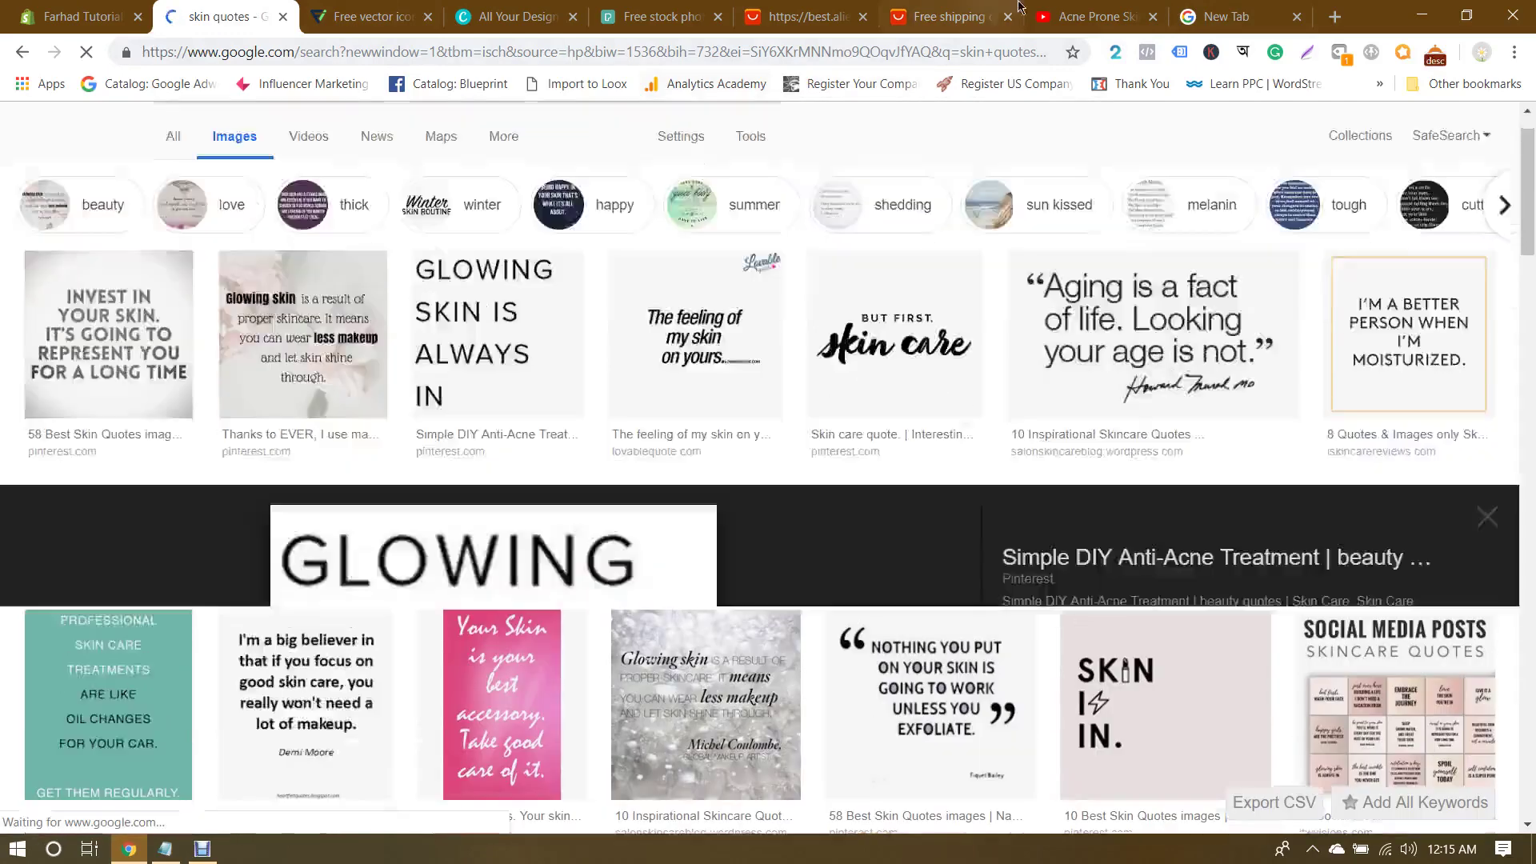
click(1225, 10)
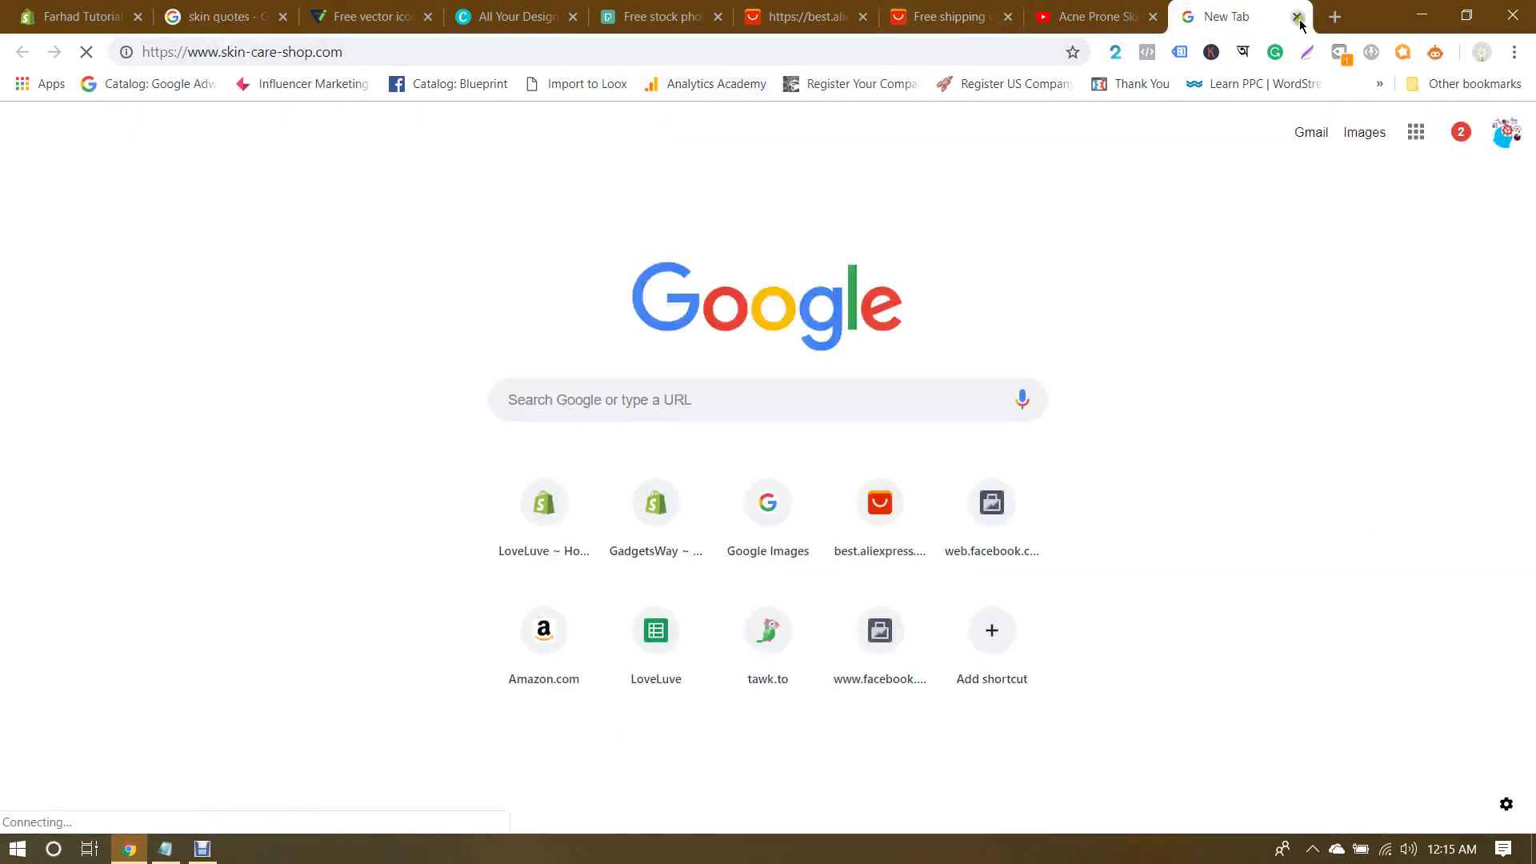
click(1296, 16)
click(117, 10)
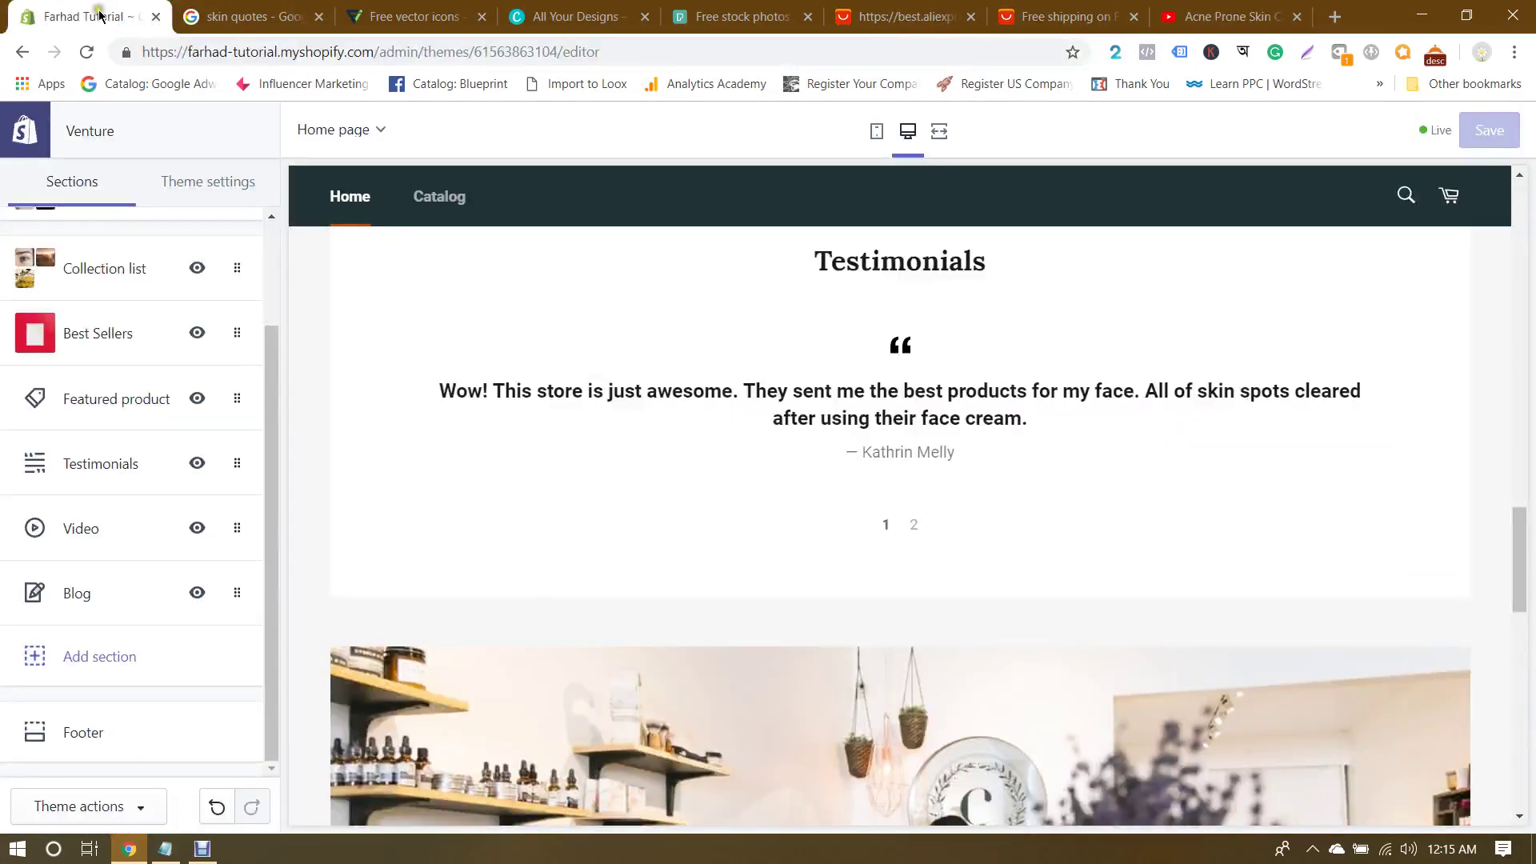
Step: Exit the editor to Themes and open the live storefront in a new tab
click(26, 132)
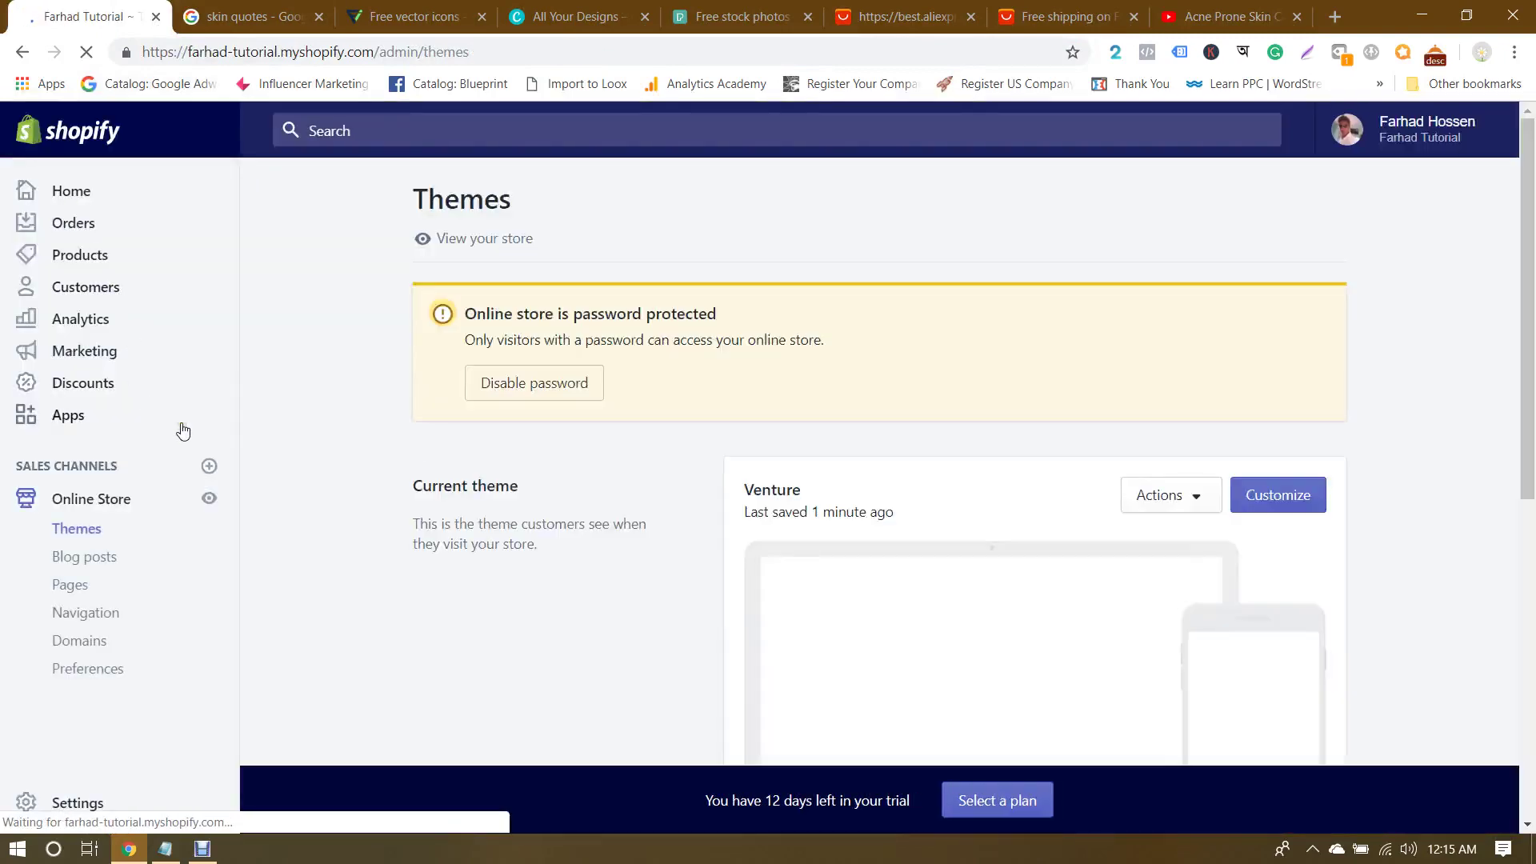
click(209, 497)
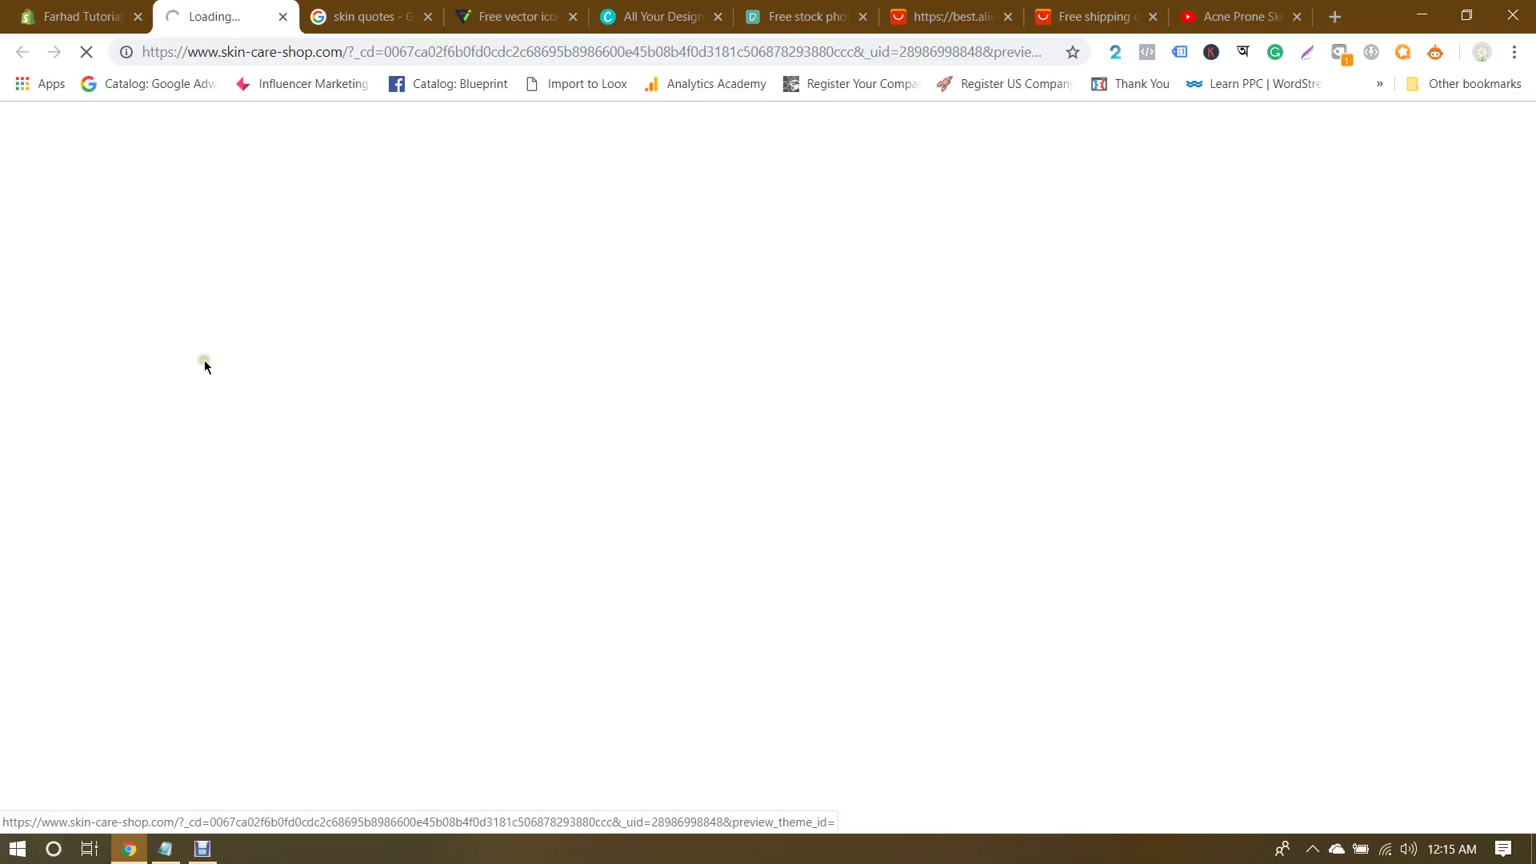
click(102, 17)
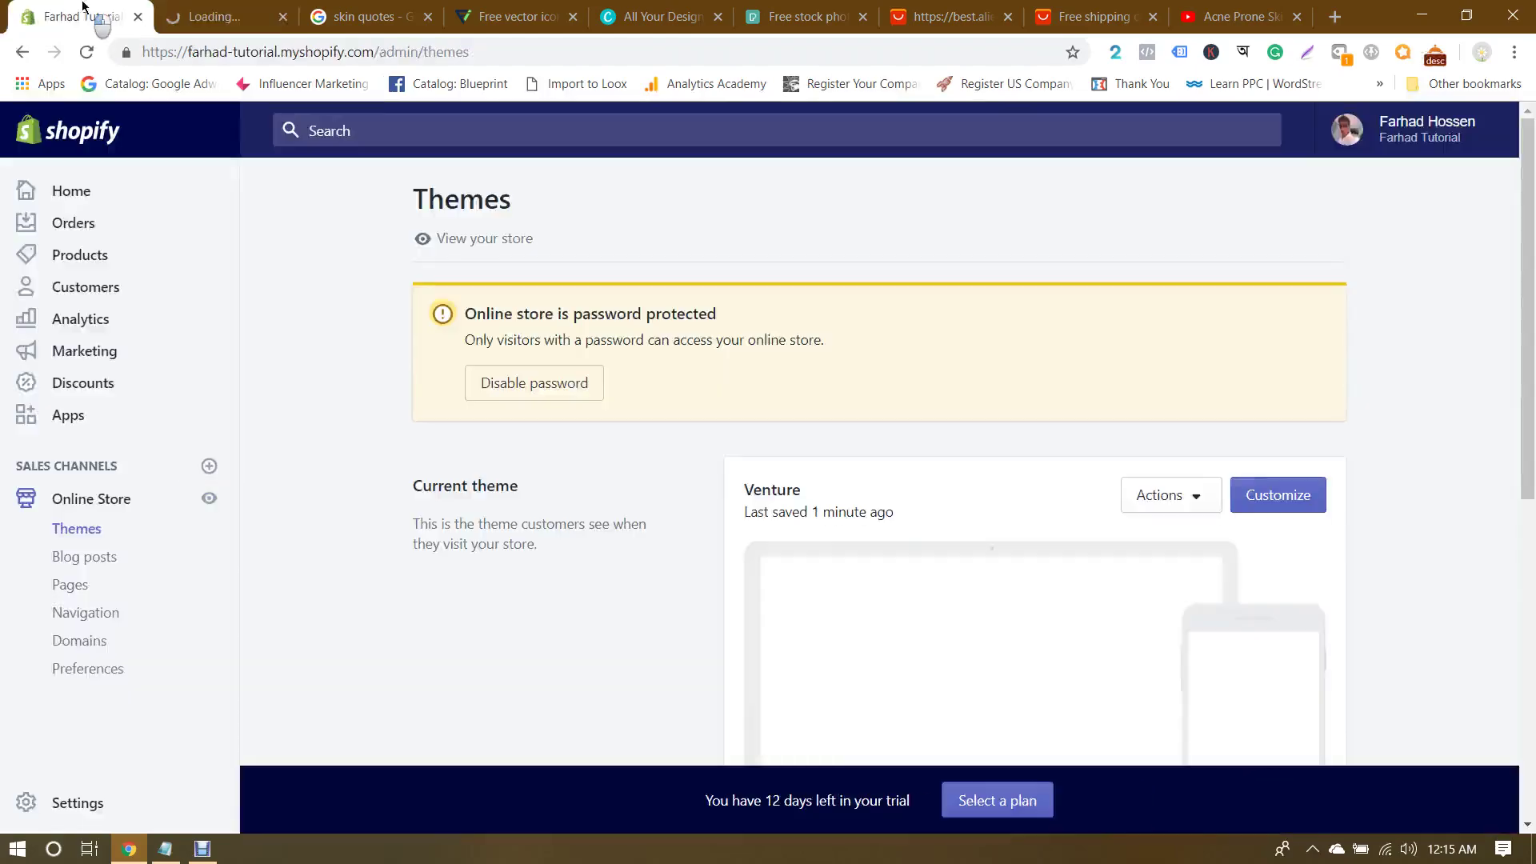
click(254, 8)
Step: Switch between the Themes admin and storefront tabs until the Skin Fit Gym homepage loads
key(ctrl+Page_Up)
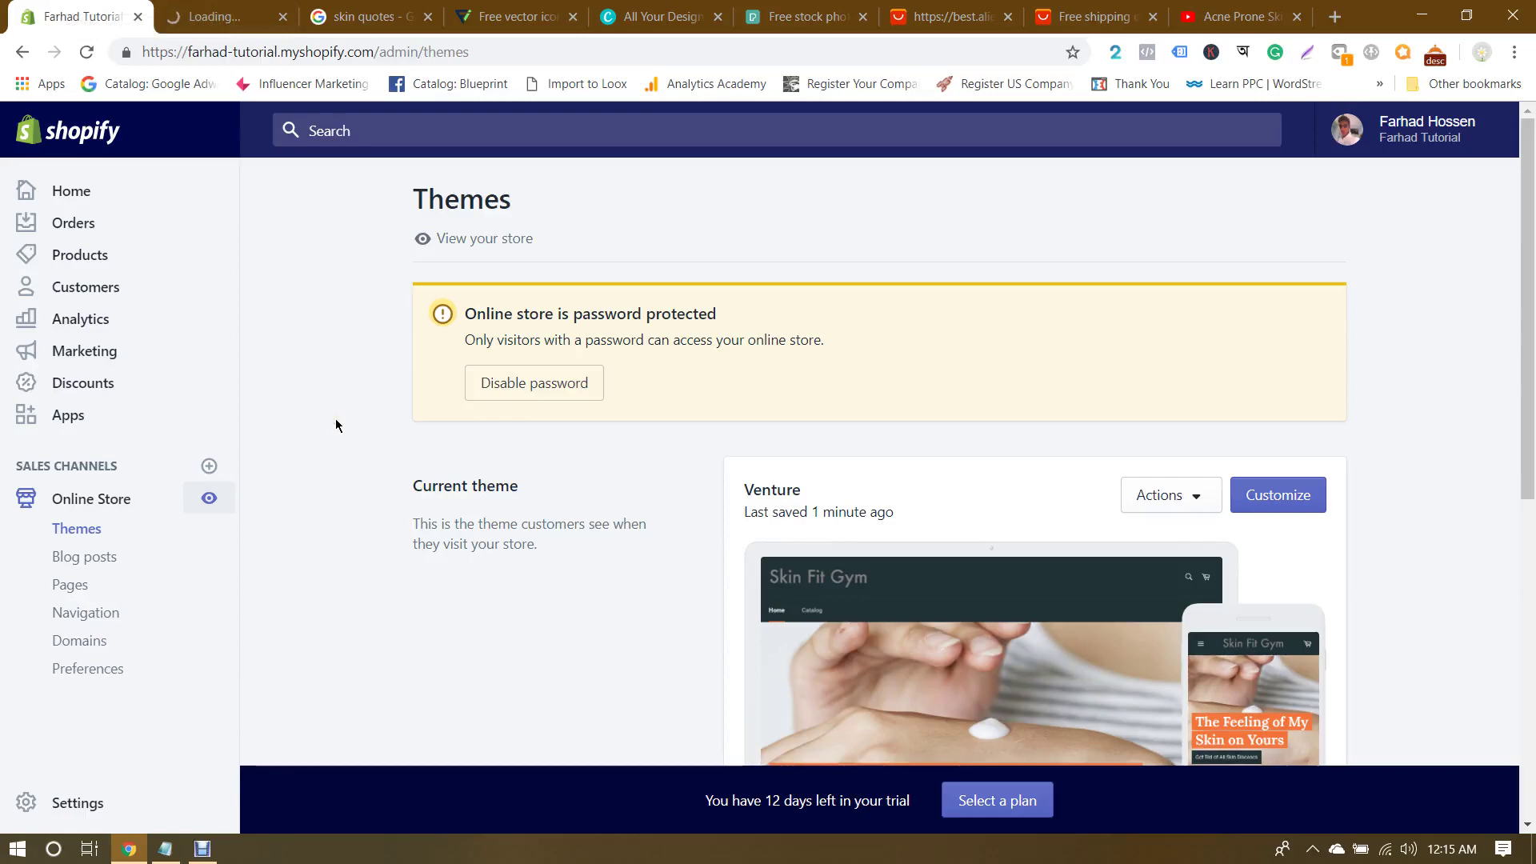
click(176, 8)
key(ctrl+Page_Up)
click(176, 8)
key(ctrl+Page_Up)
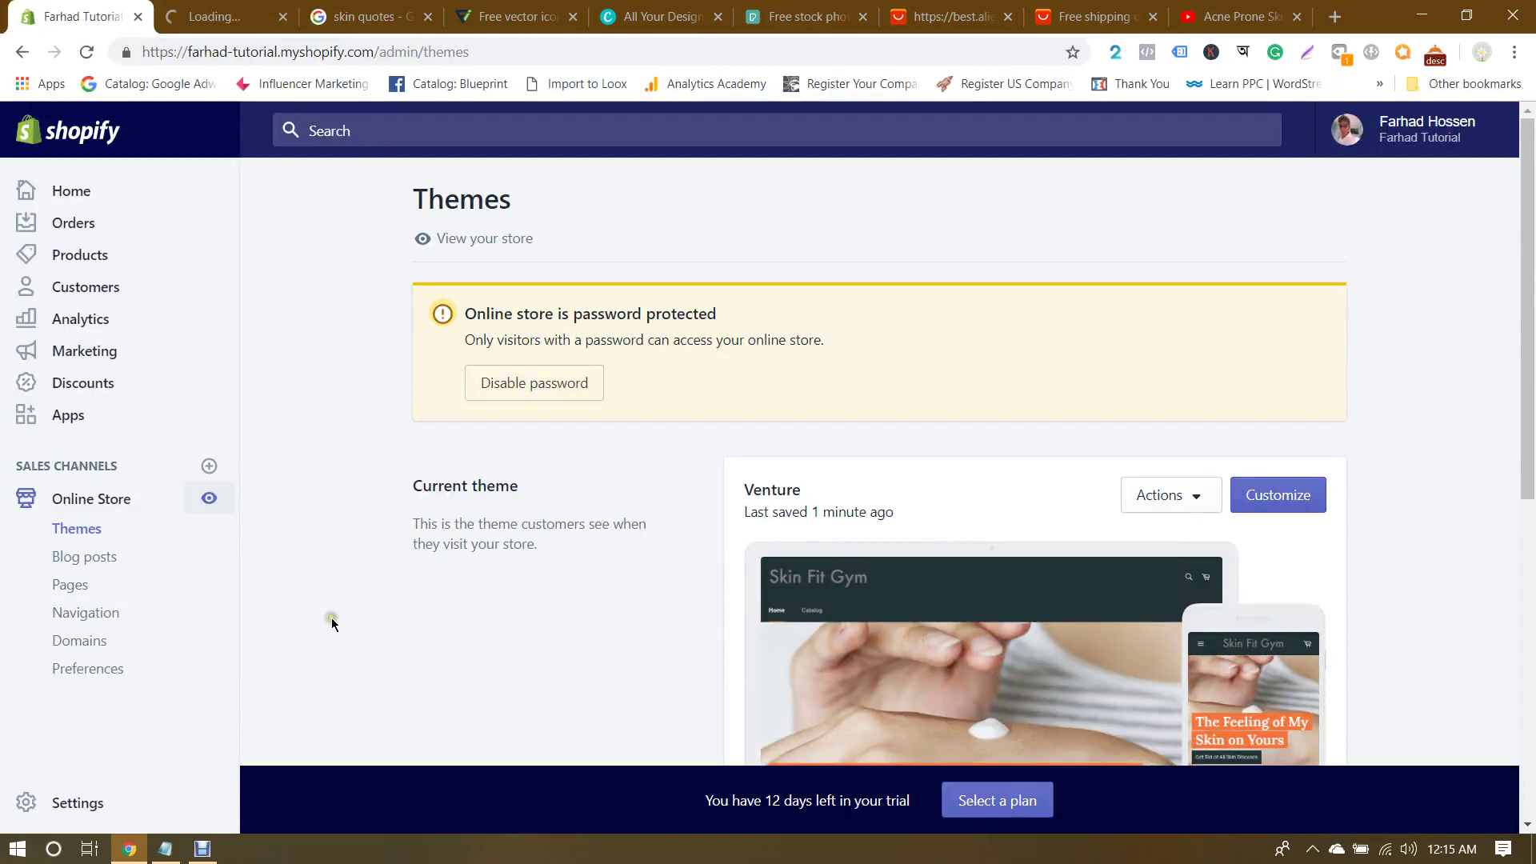
click(203, 848)
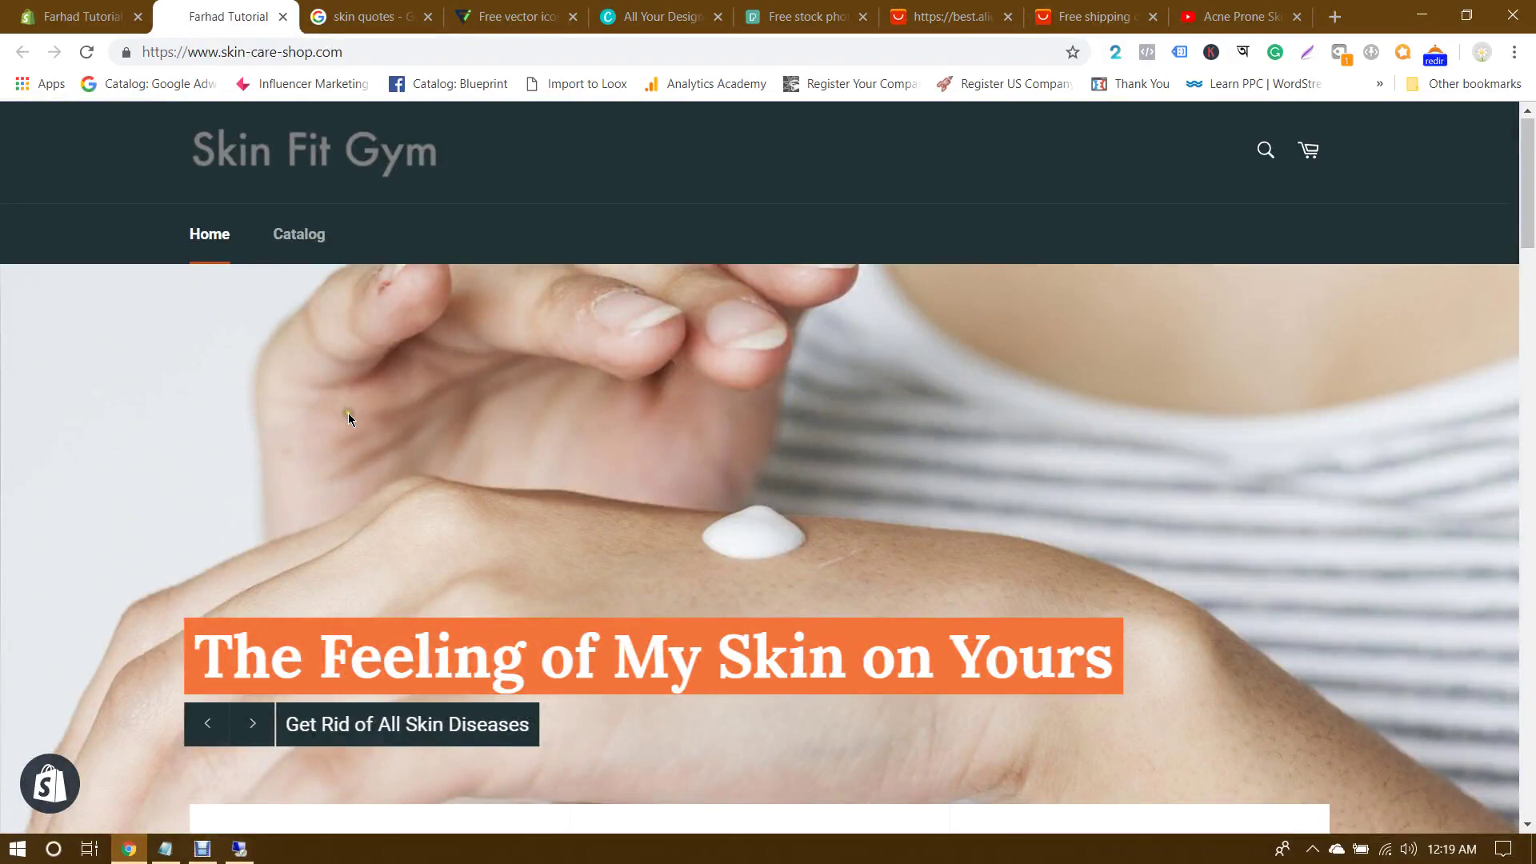
scroll(348, 413, down, 5)
scroll(348, 412, up, 7)
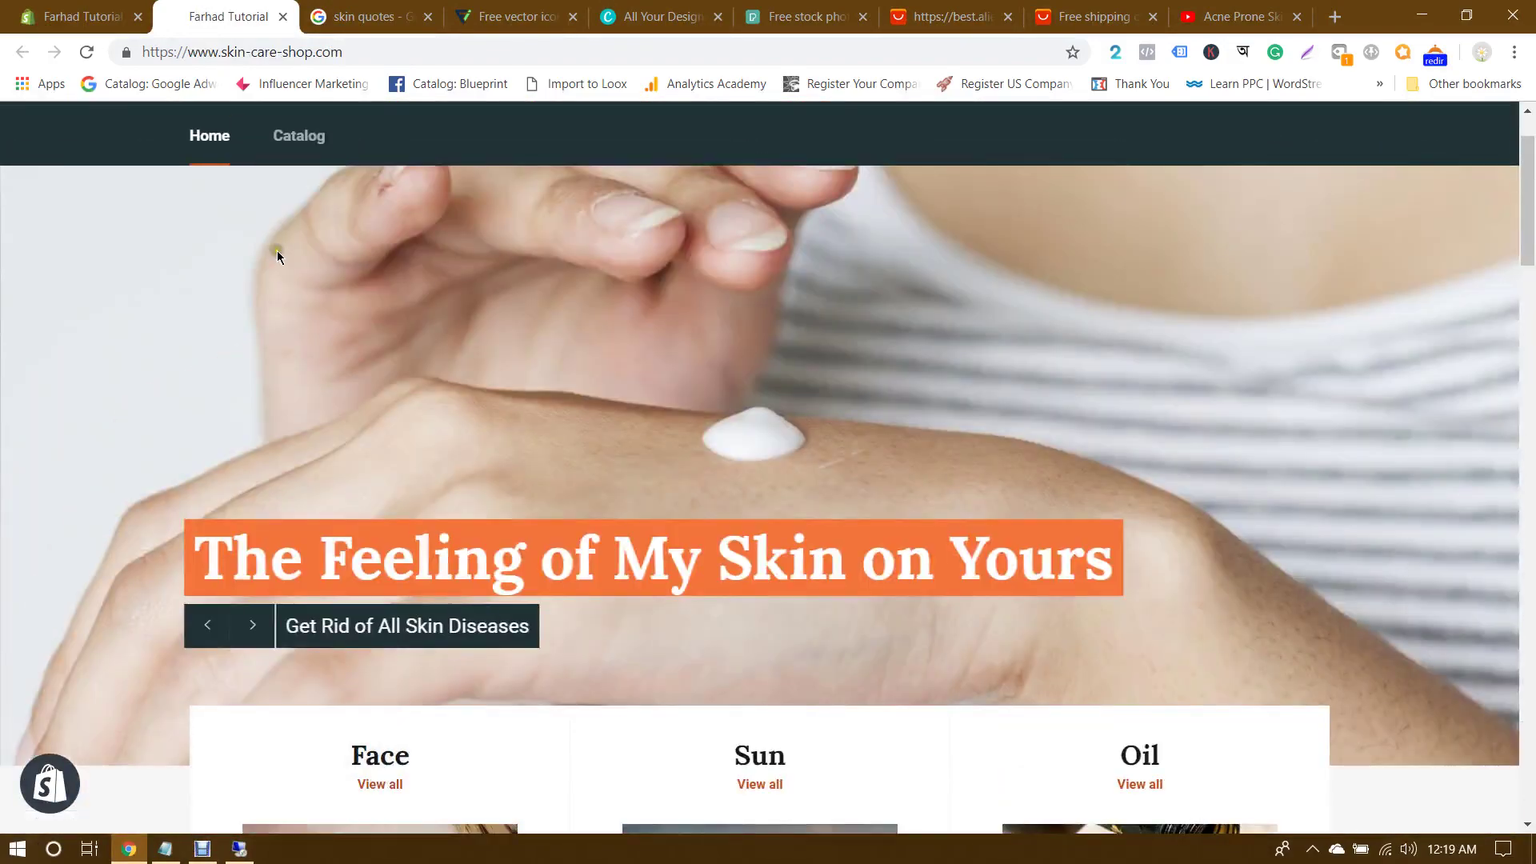